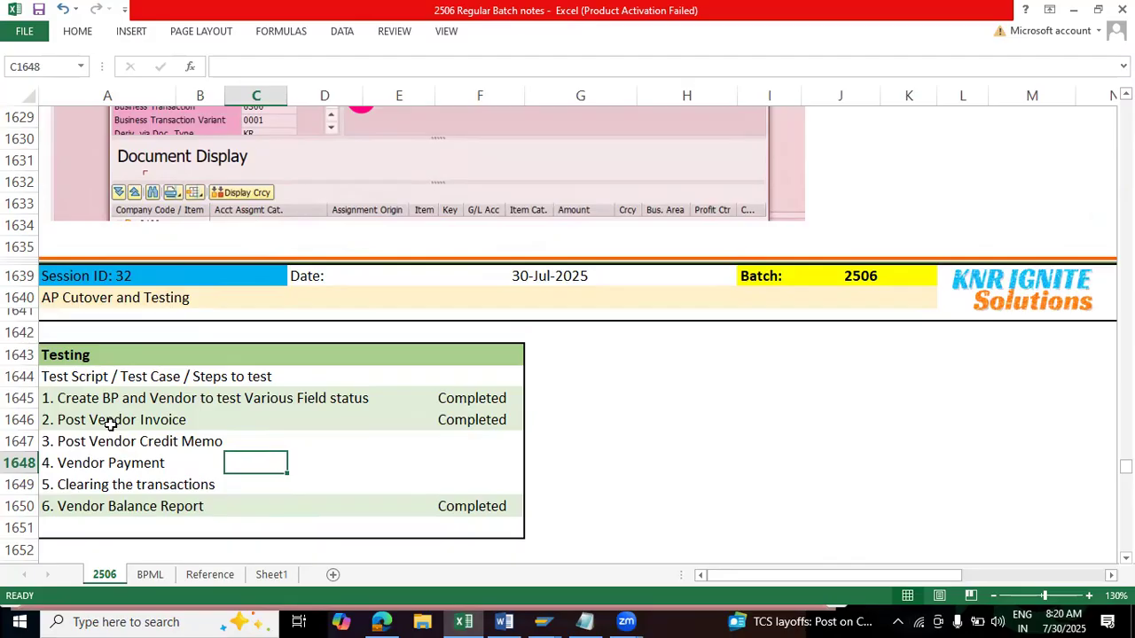
# Step: Review the first two test steps in Session 32, then examine the Create Vendor Master Data row in Session 31
pyautogui.moveTo(64, 397); pyautogui.dragTo(476, 419)
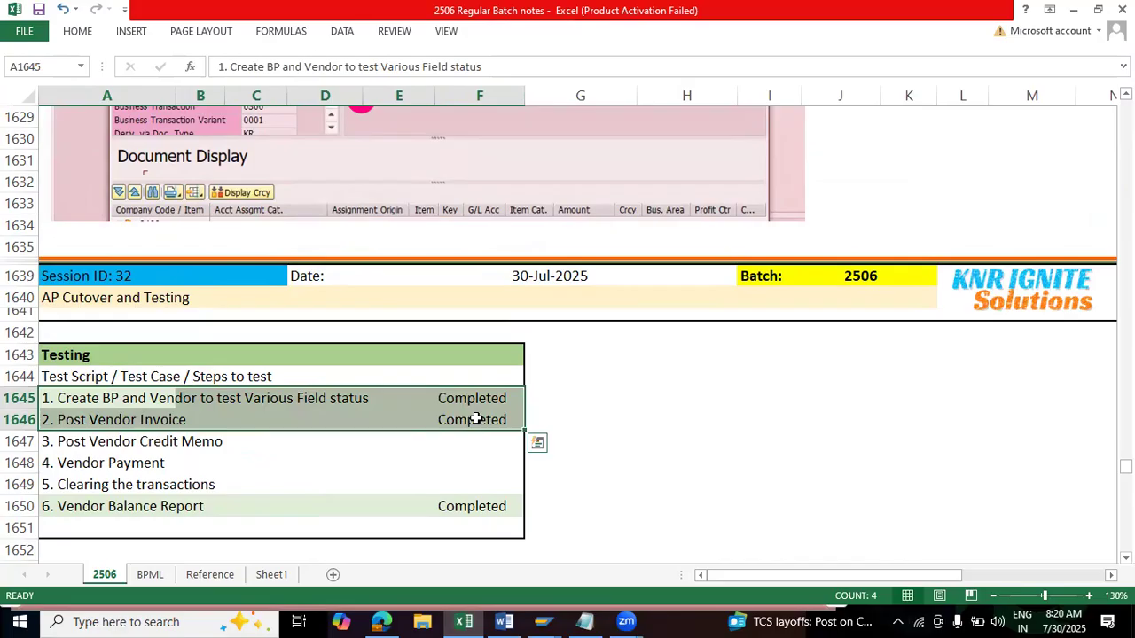
pyautogui.scroll(4, 434, 362)
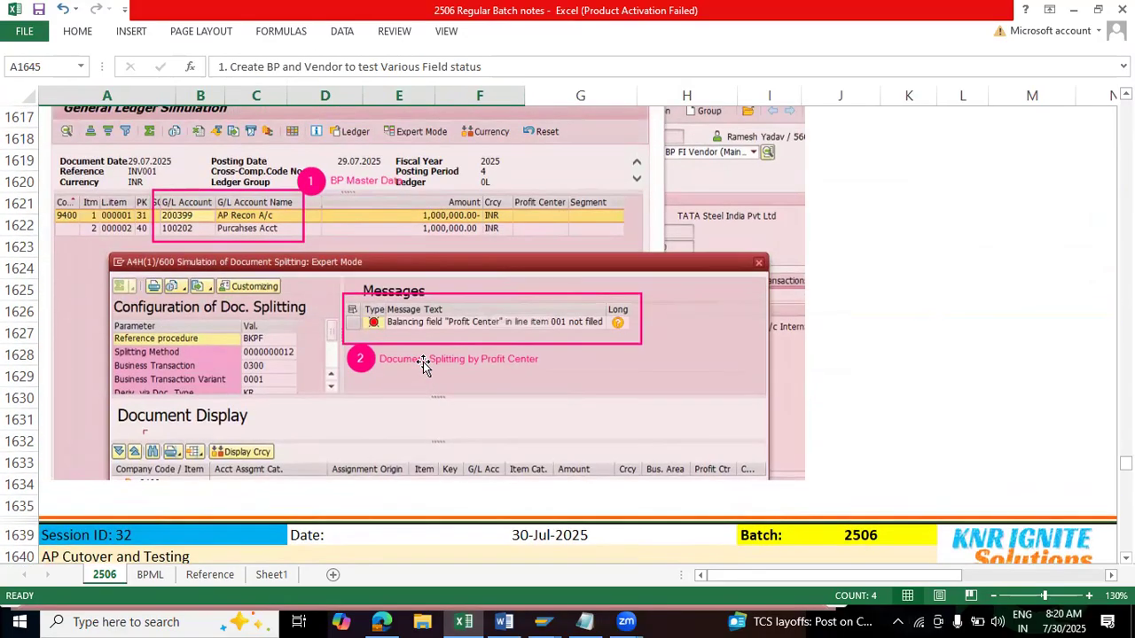
pyautogui.scroll(8, 423, 365)
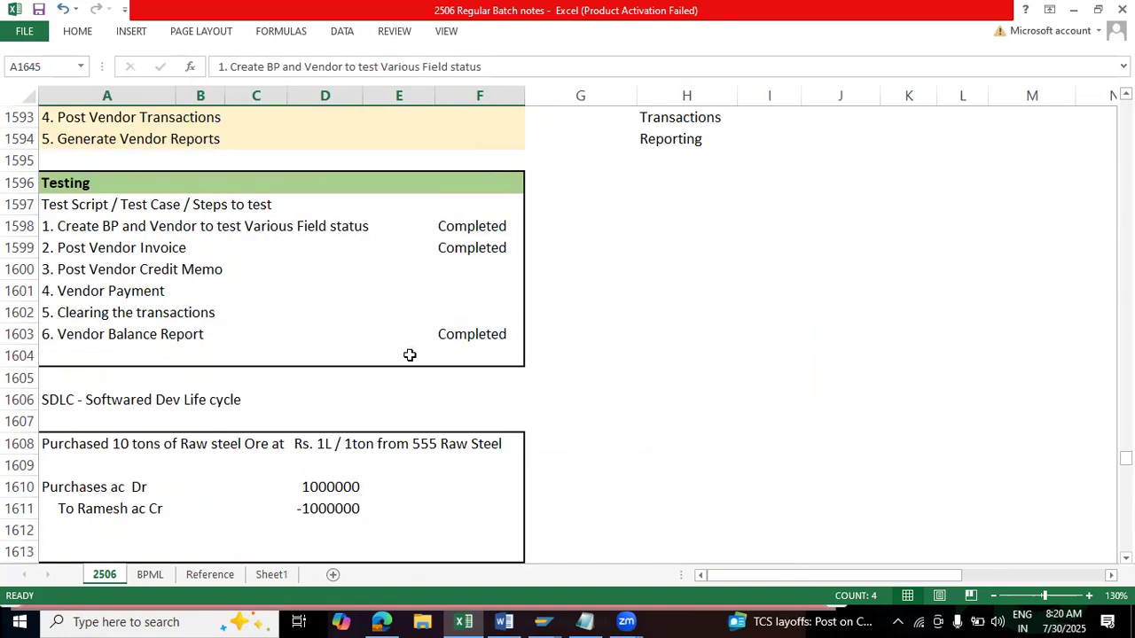
pyautogui.scroll(2, 410, 355)
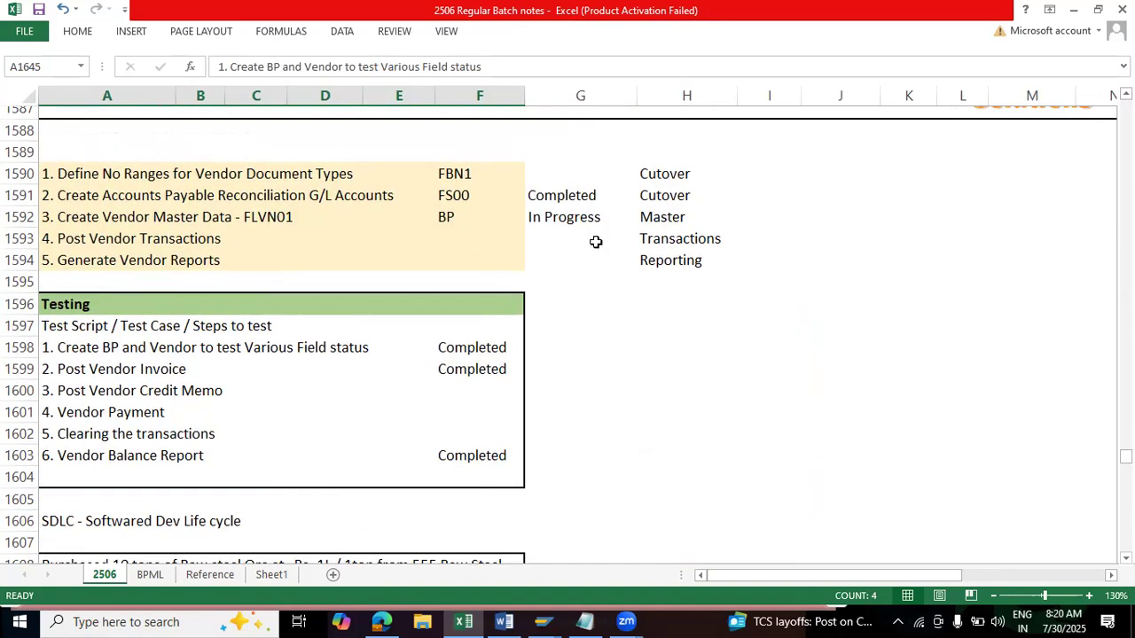
pyautogui.moveTo(666, 217); pyautogui.dragTo(258, 216)
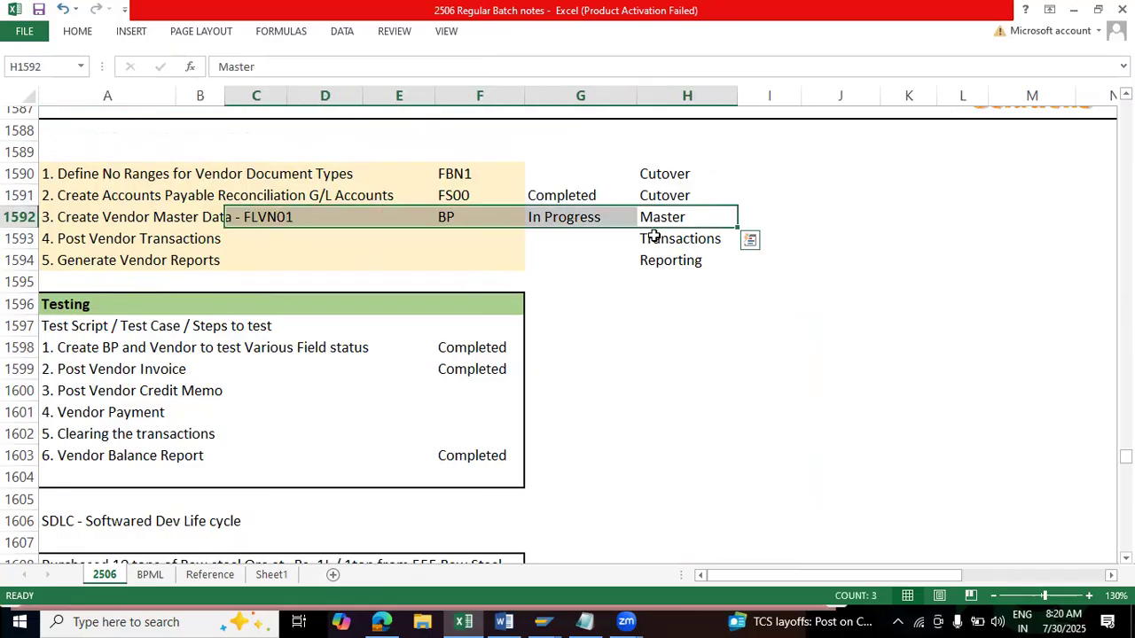
# Step: Examine the Config activities in Session 30's AP Config checklist and the number ranges of the vendor groups beside it
pyautogui.scroll(3, 654, 234)
pyautogui.scroll(5, 653, 235)
pyautogui.moveTo(658, 139); pyautogui.dragTo(671, 296)
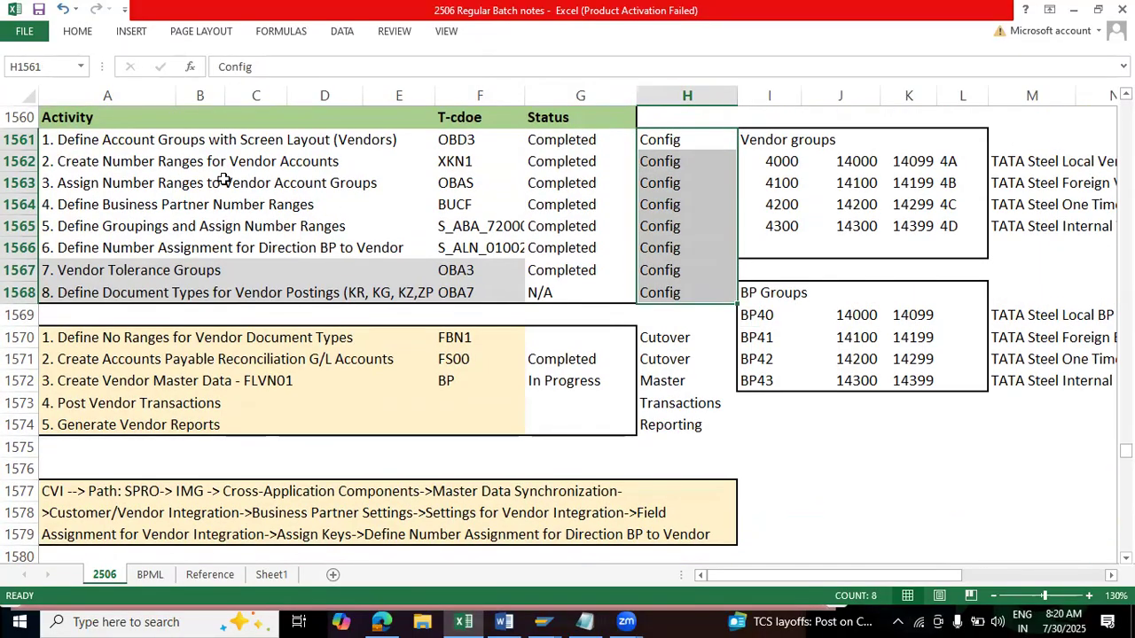
pyautogui.moveTo(96, 140); pyautogui.dragTo(701, 244)
pyautogui.moveTo(761, 167); pyautogui.dragTo(847, 205)
pyautogui.scroll(4, 414, 295)
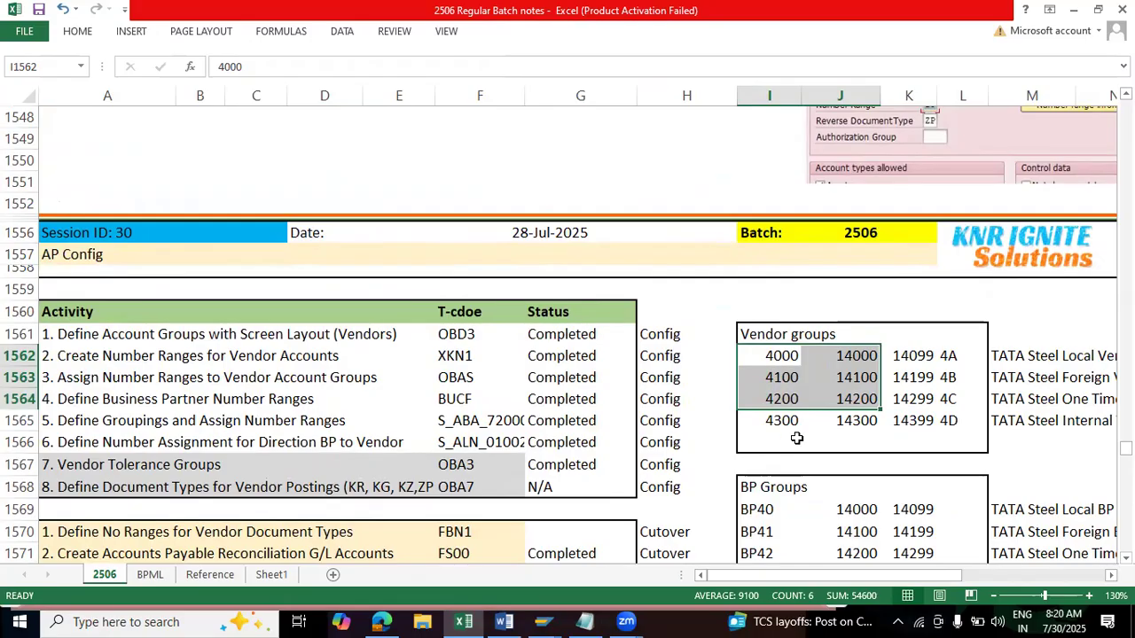
pyautogui.hotkey('alt', 'Tab')
pyautogui.hotkey('alt', 'Tab')
# Step: Look over the Flow of Data list and the table of local, foreign, one-time and import vendors in Session 29
pyautogui.scroll(7, 789, 363)
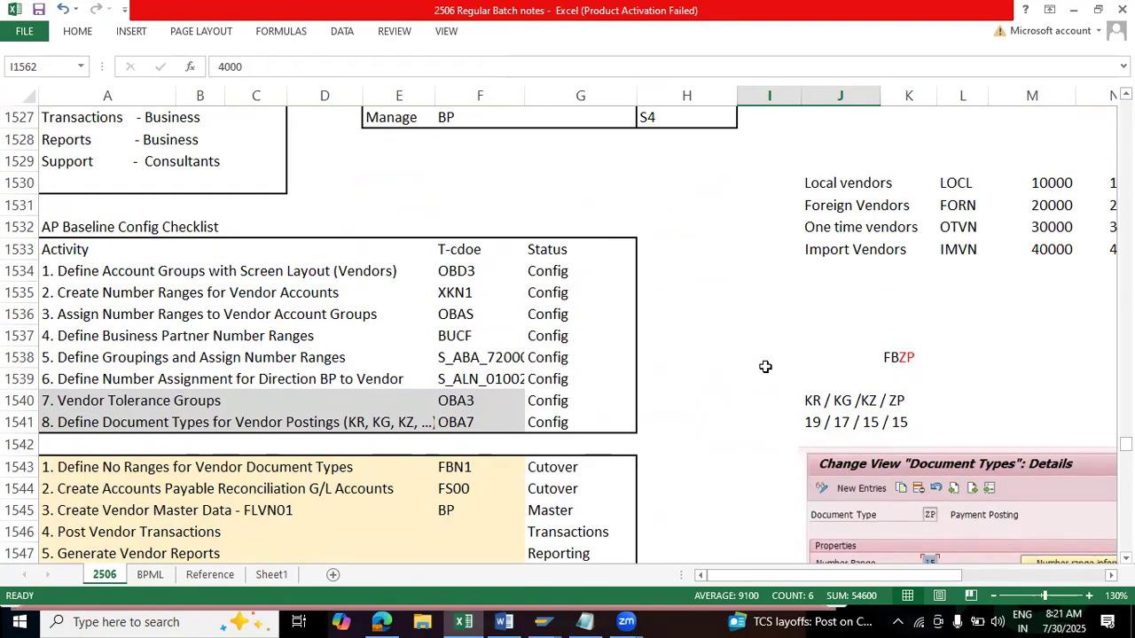
pyautogui.scroll(3, 765, 367)
pyautogui.click(102, 225)
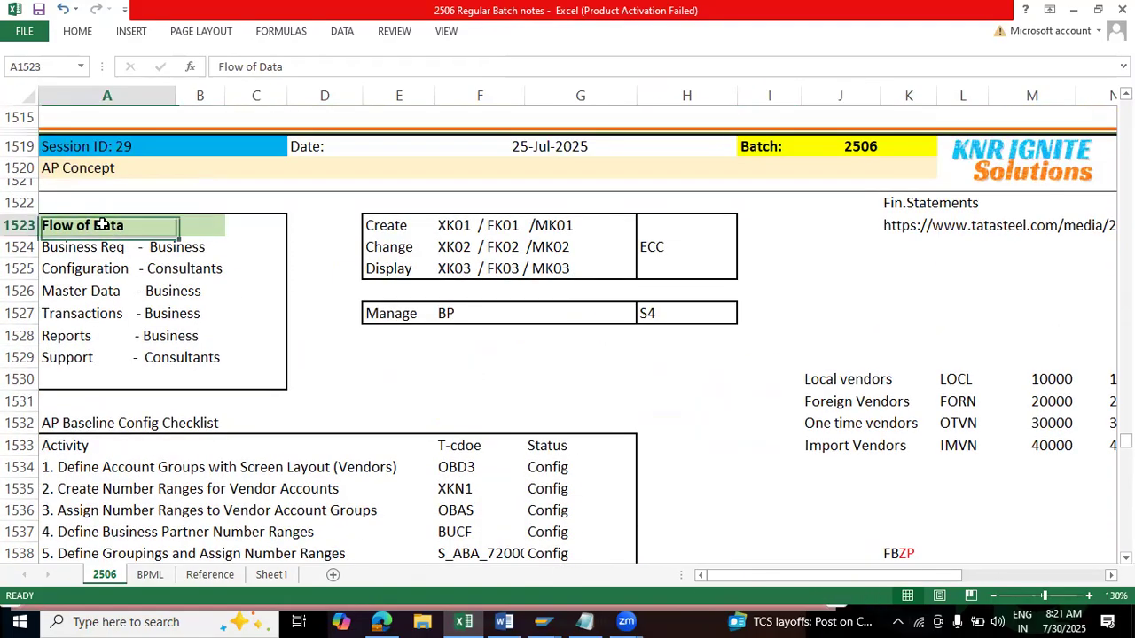
pyautogui.moveTo(826, 376); pyautogui.dragTo(1108, 441)
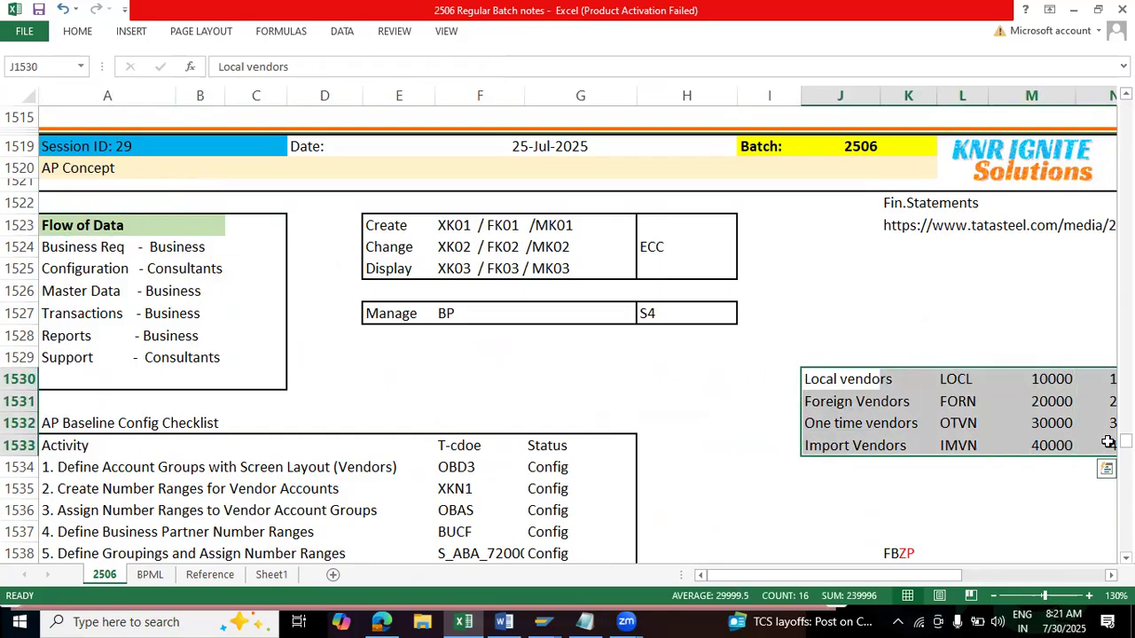
pyautogui.scroll(-7, 984, 443)
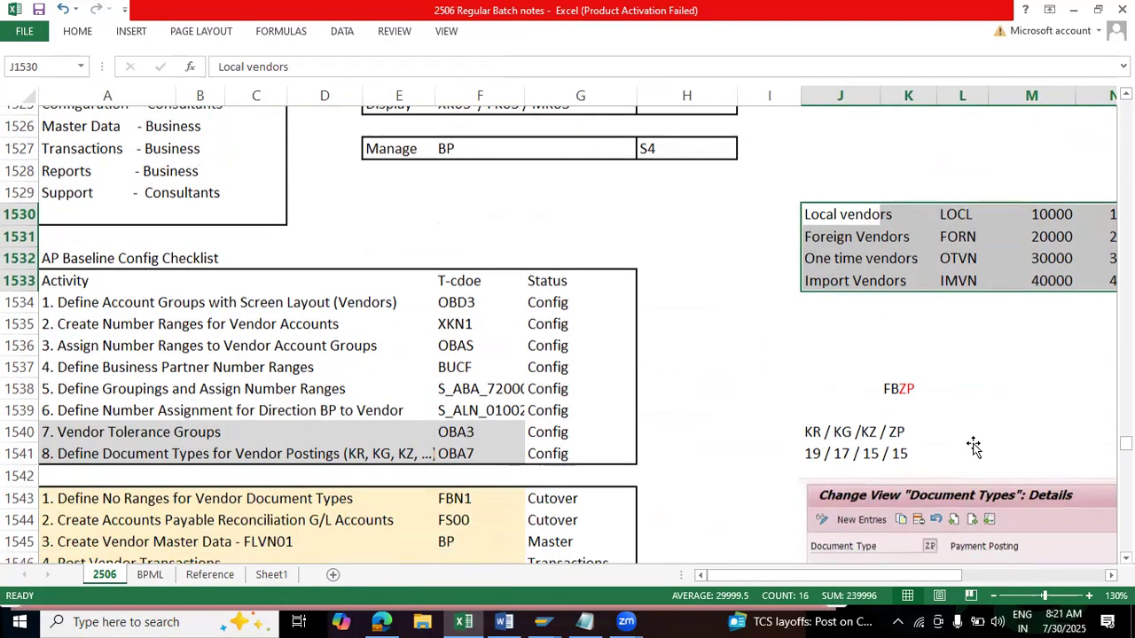
pyautogui.scroll(-5, 629, 401)
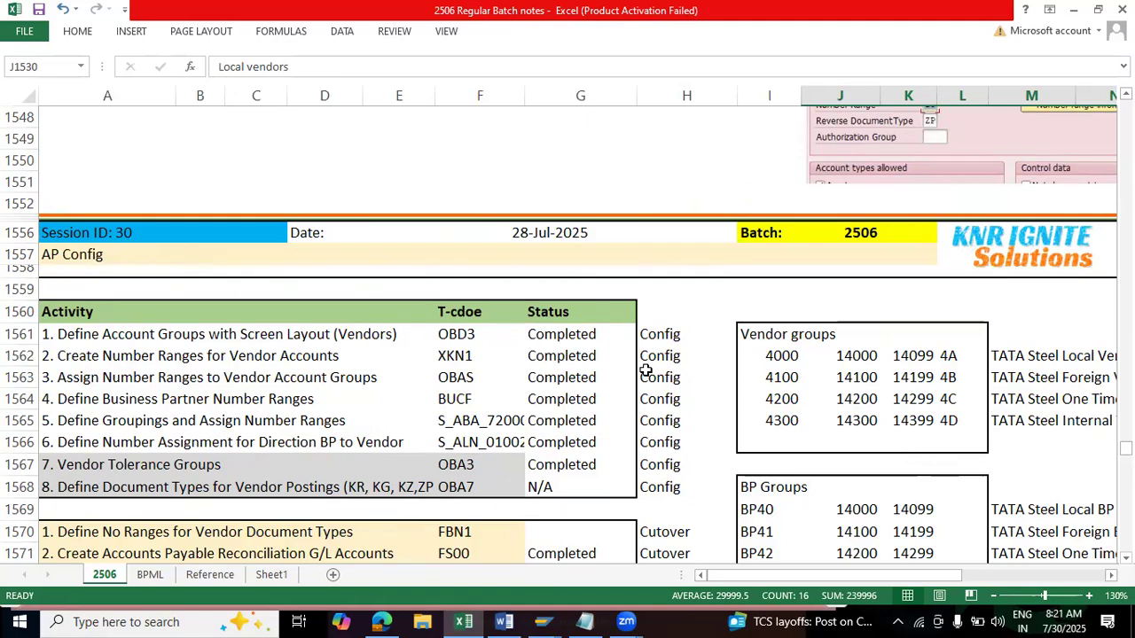
# Step: Go through Session 30's checklist by stage, from the Config statuses to the Cutover, Master, Transactions and Reporting rows
pyautogui.moveTo(660, 334); pyautogui.dragTo(567, 471)
pyautogui.scroll(-4, 567, 471)
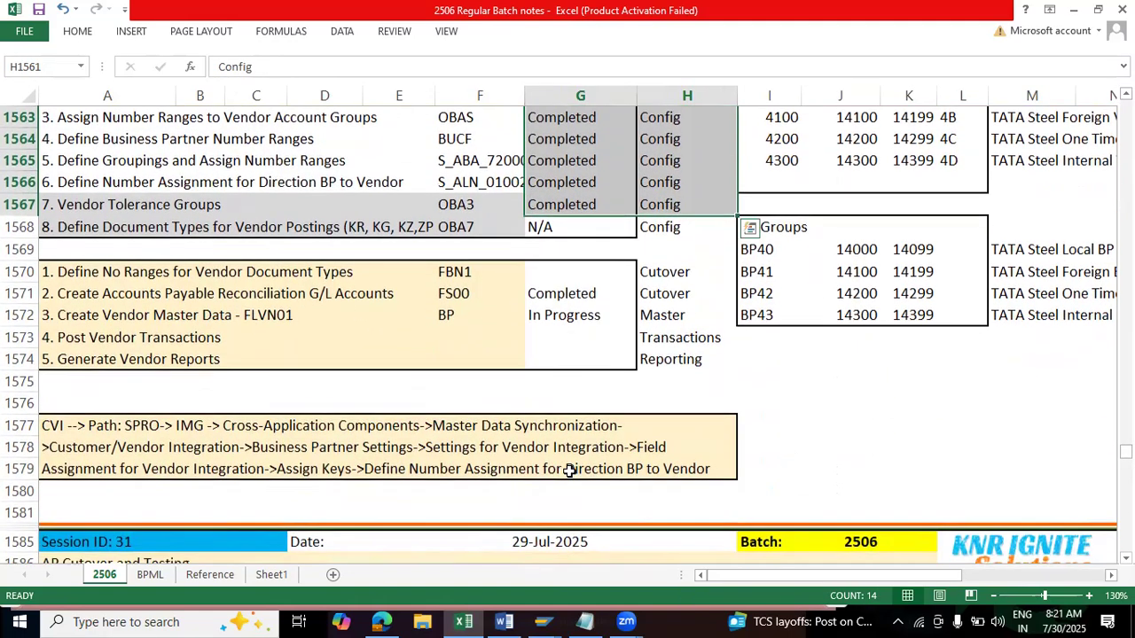
pyautogui.moveTo(687, 271); pyautogui.dragTo(123, 301)
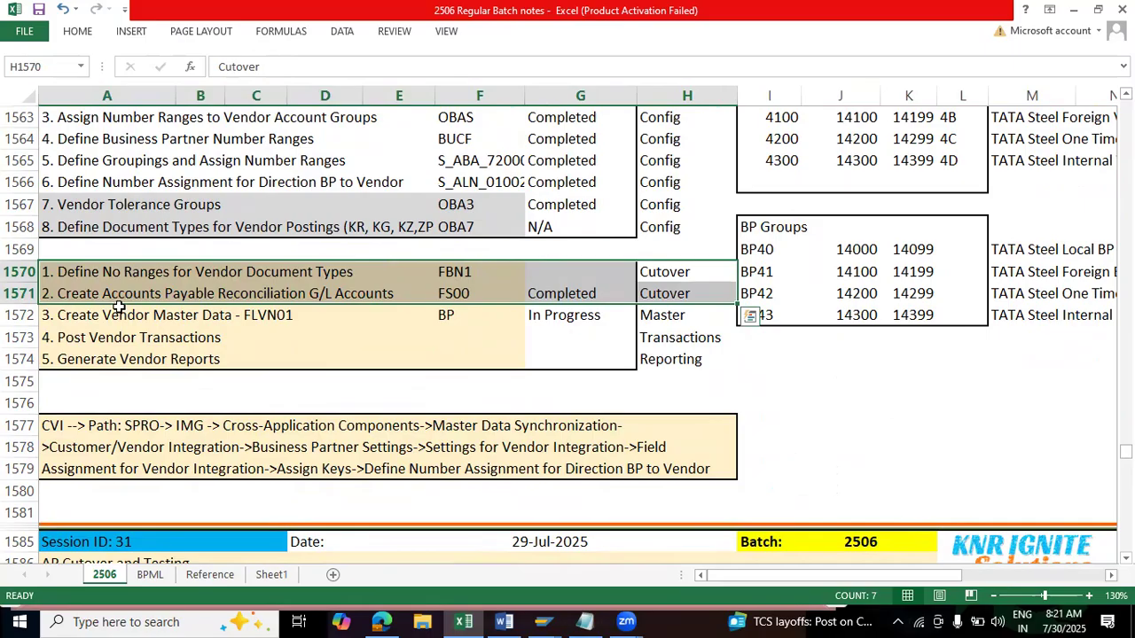
pyautogui.click(672, 316)
pyautogui.moveTo(672, 334); pyautogui.dragTo(110, 367)
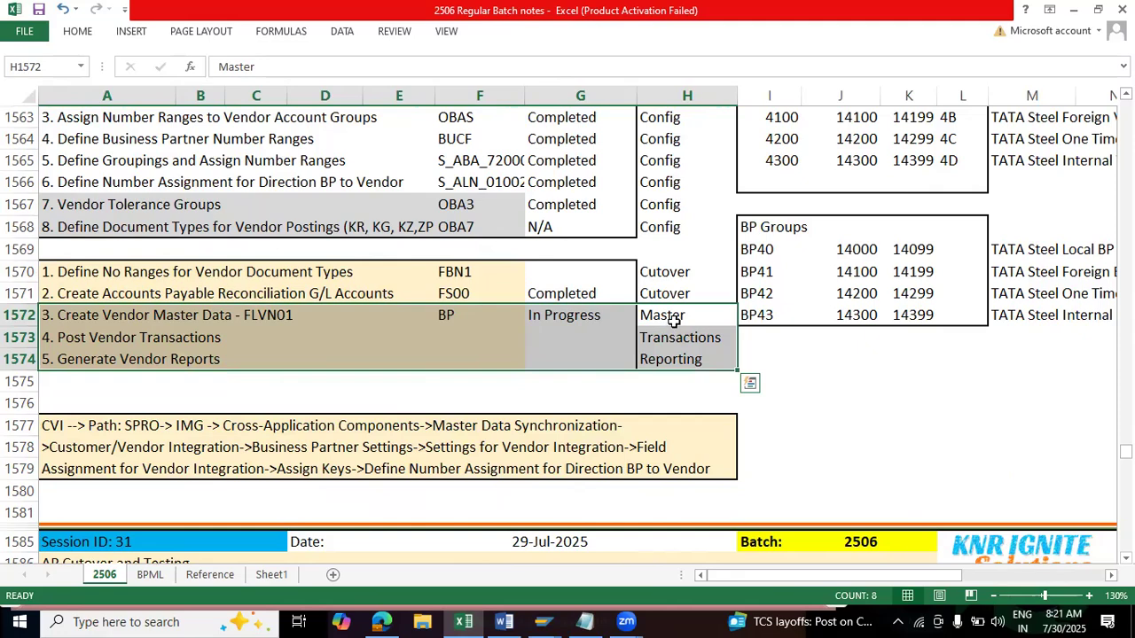
# Step: Review the reconciliation G/L accounts and vendor master data rows in Session 31, continuing to the General Ledger Simulation picture
pyautogui.scroll(-5, 674, 320)
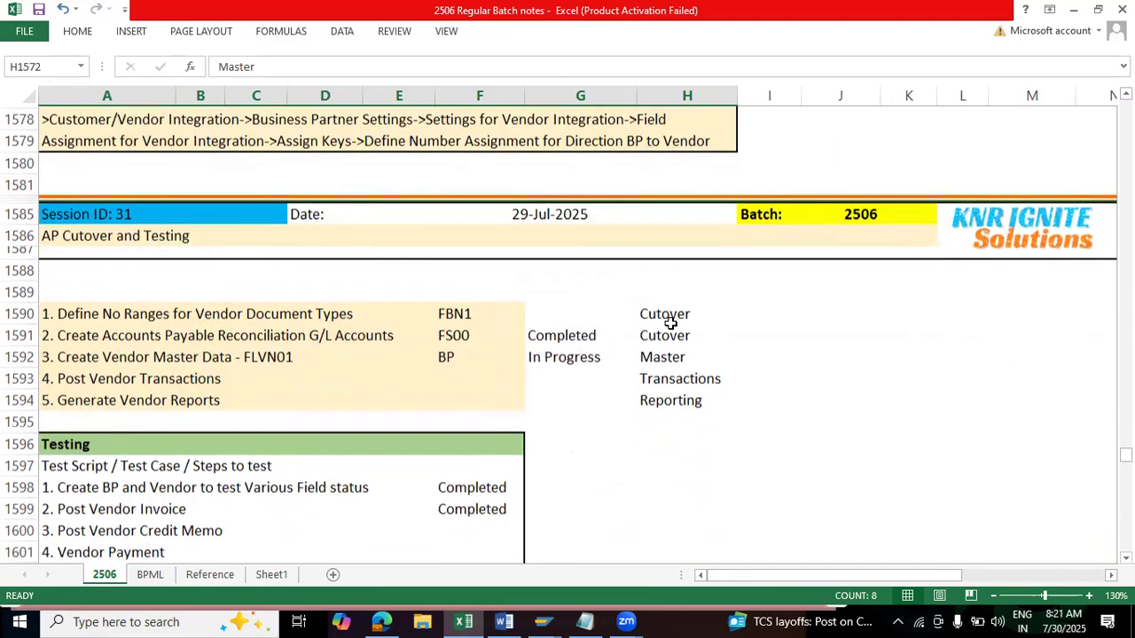
pyautogui.moveTo(97, 330); pyautogui.dragTo(687, 334)
pyautogui.moveTo(135, 355); pyautogui.dragTo(656, 347)
pyautogui.scroll(-1, 651, 347)
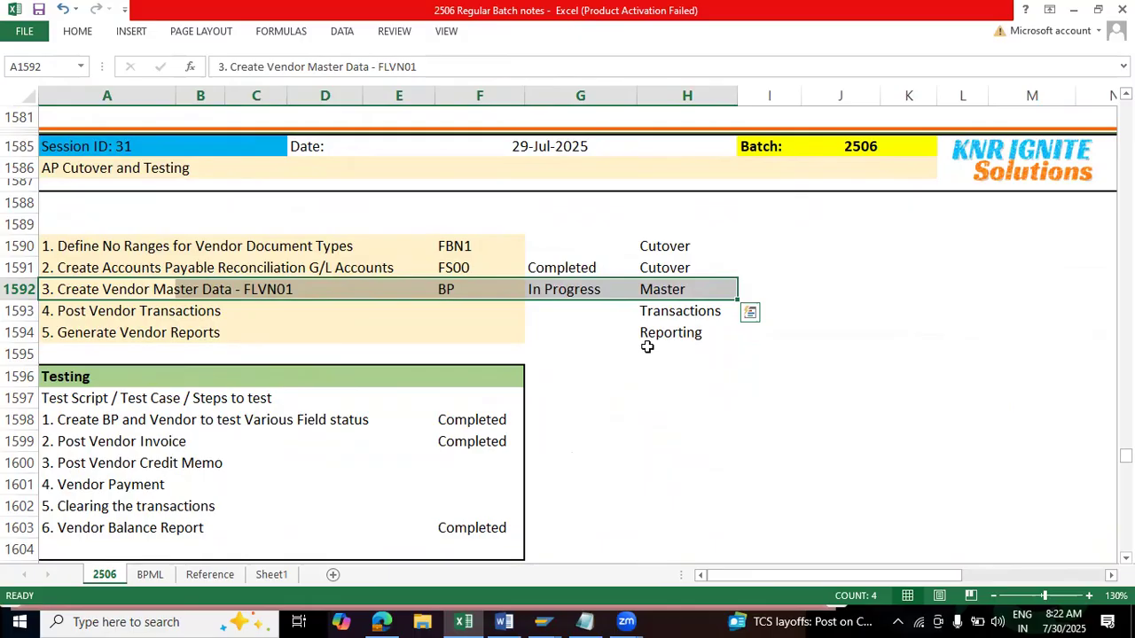
pyautogui.scroll(-8, 647, 346)
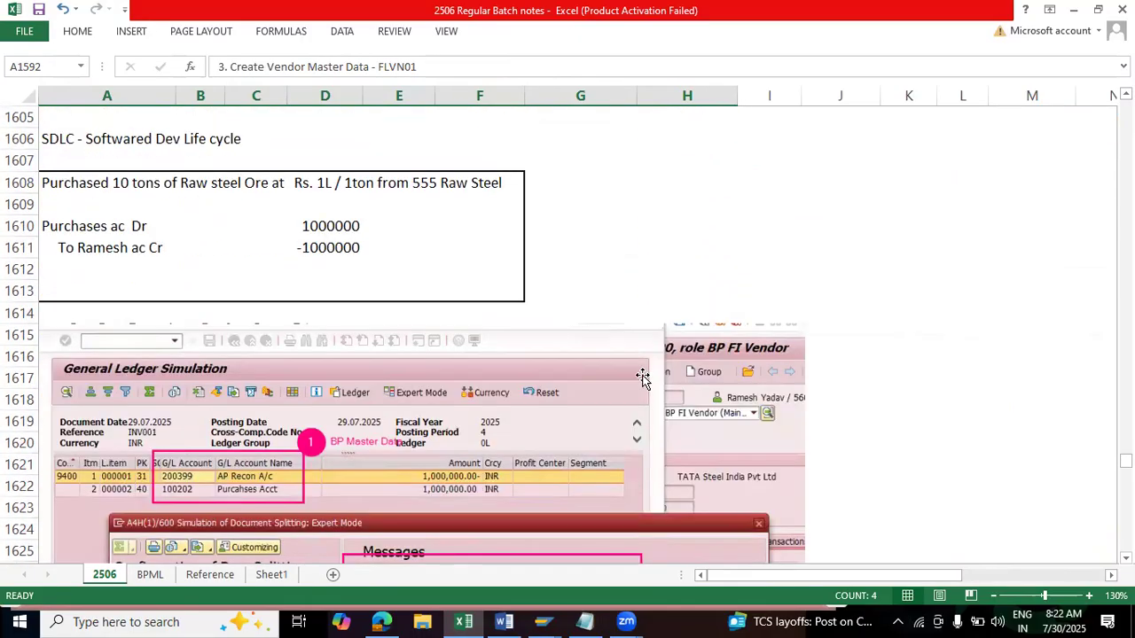
# Step: Go back to the notes before Session 29 and examine the BP Roles list under AP Process
pyautogui.scroll(8, 641, 375)
pyautogui.scroll(8, 640, 372)
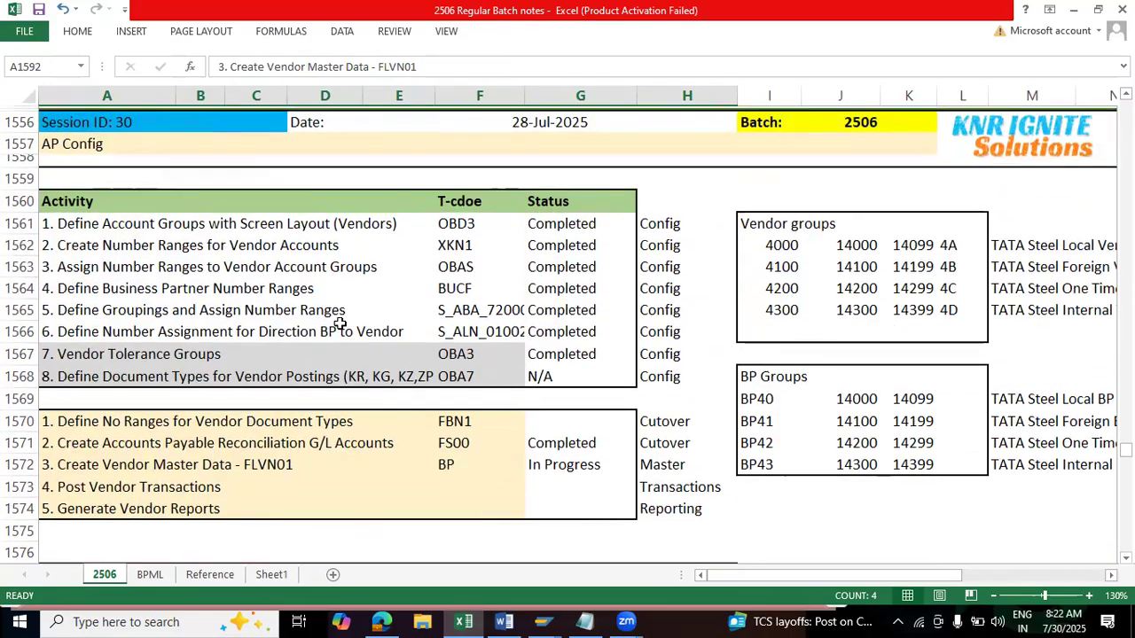
pyautogui.scroll(12, 340, 324)
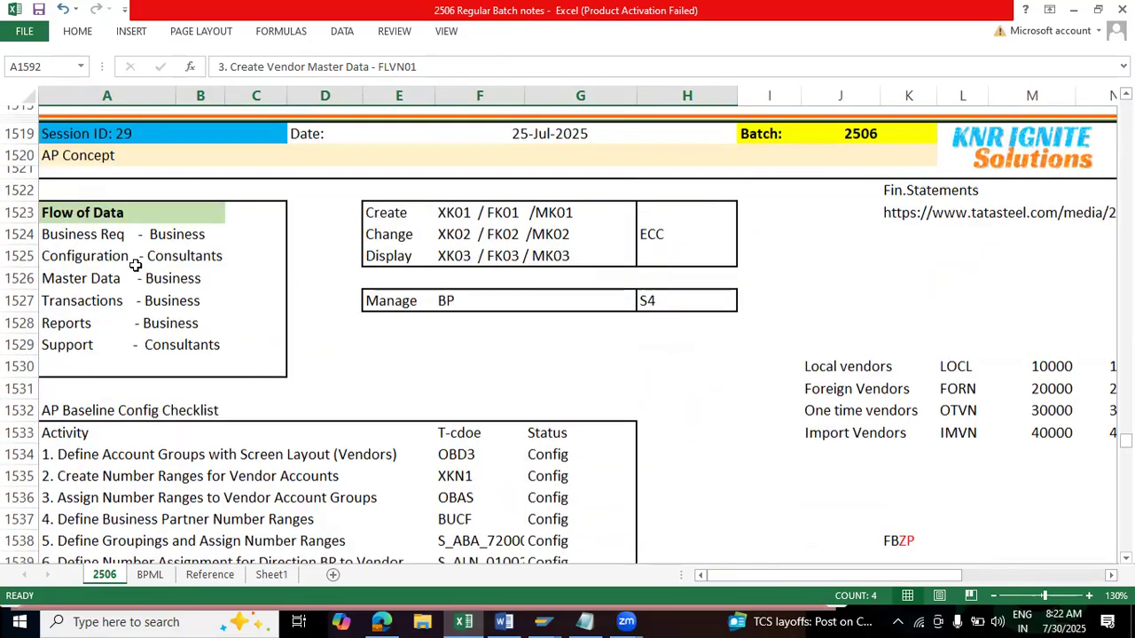
pyautogui.scroll(8, 134, 265)
pyautogui.moveTo(56, 357); pyautogui.dragTo(207, 458)
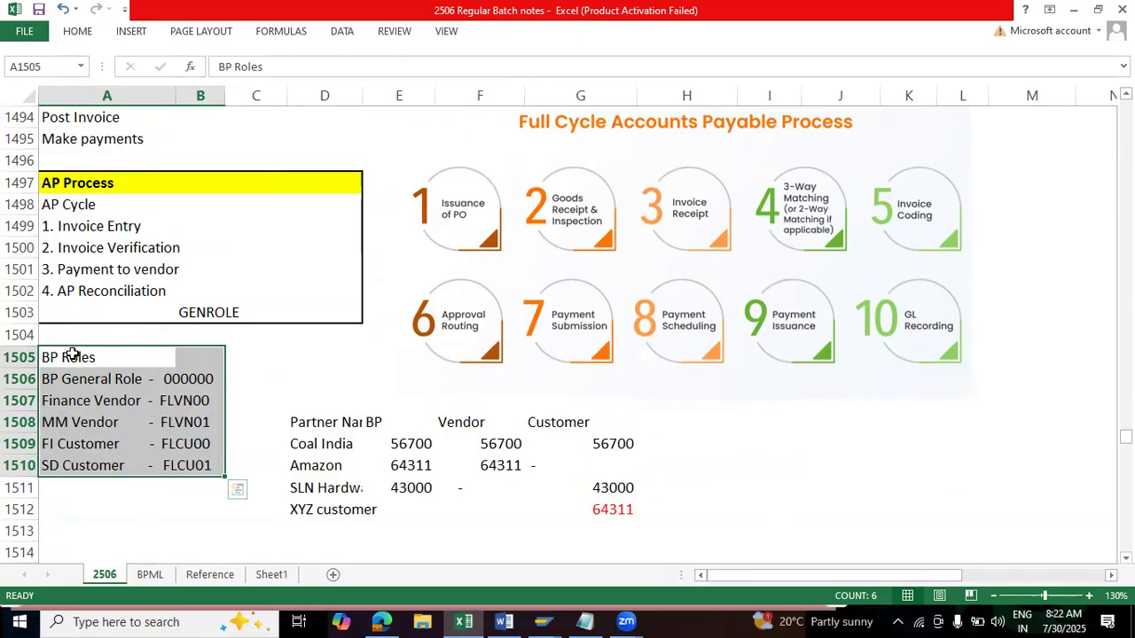
# Step: Return to Session 30 and check the Create Vendor Master Data and Post Vendor Transactions rows
pyautogui.scroll(-1, 73, 354)
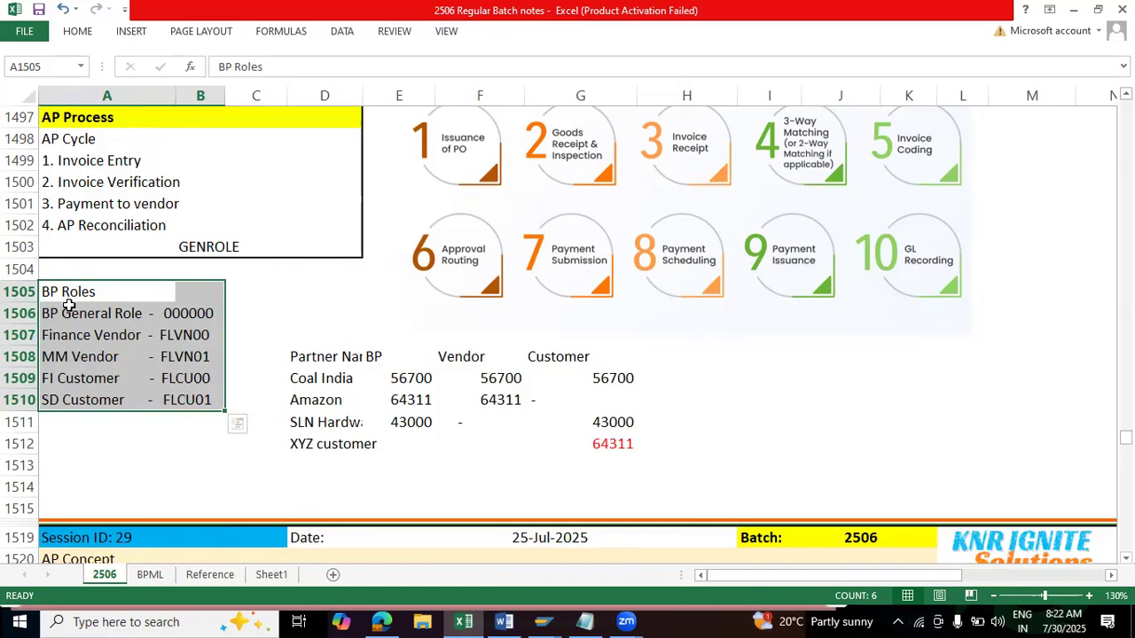
pyautogui.scroll(-20, 643, 435)
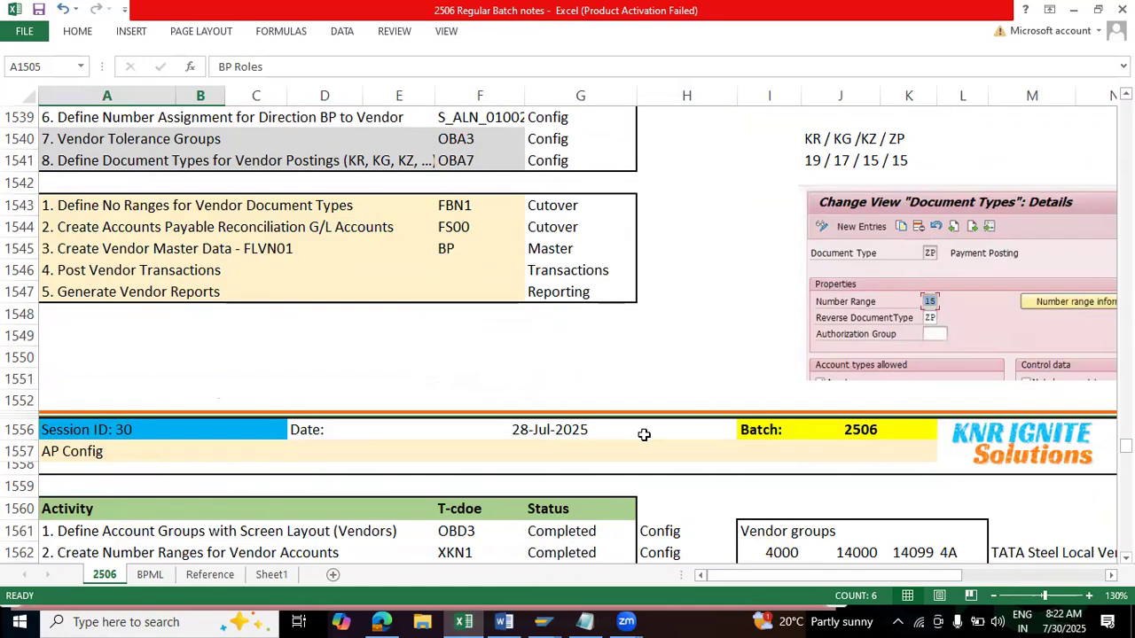
pyautogui.scroll(-2, 642, 435)
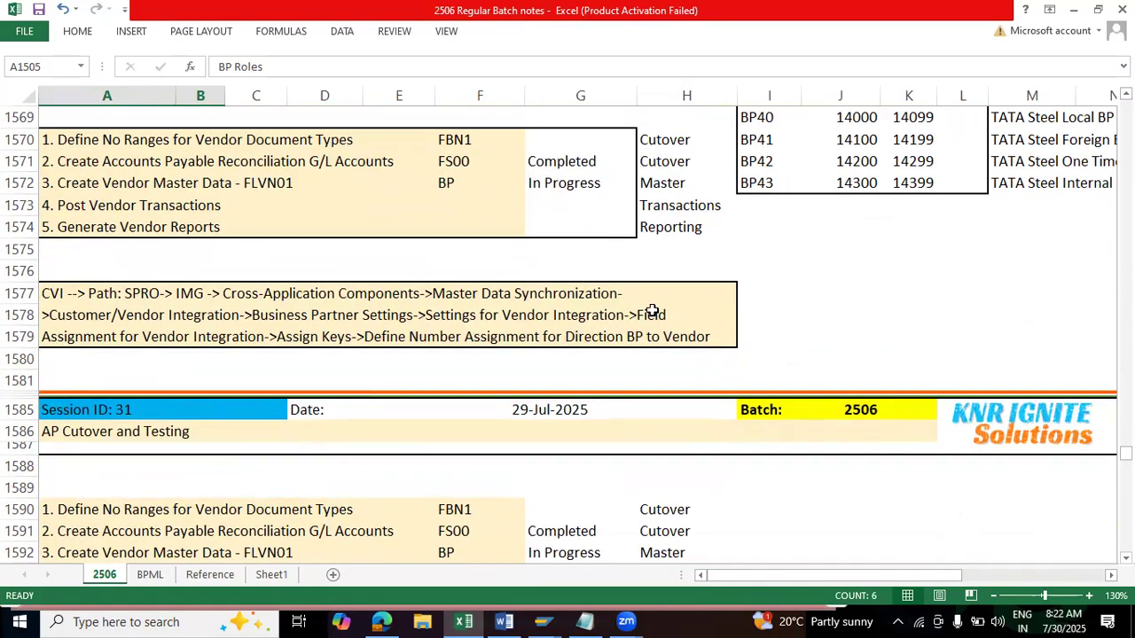
pyautogui.scroll(-3, 634, 345)
pyautogui.scroll(5, 634, 345)
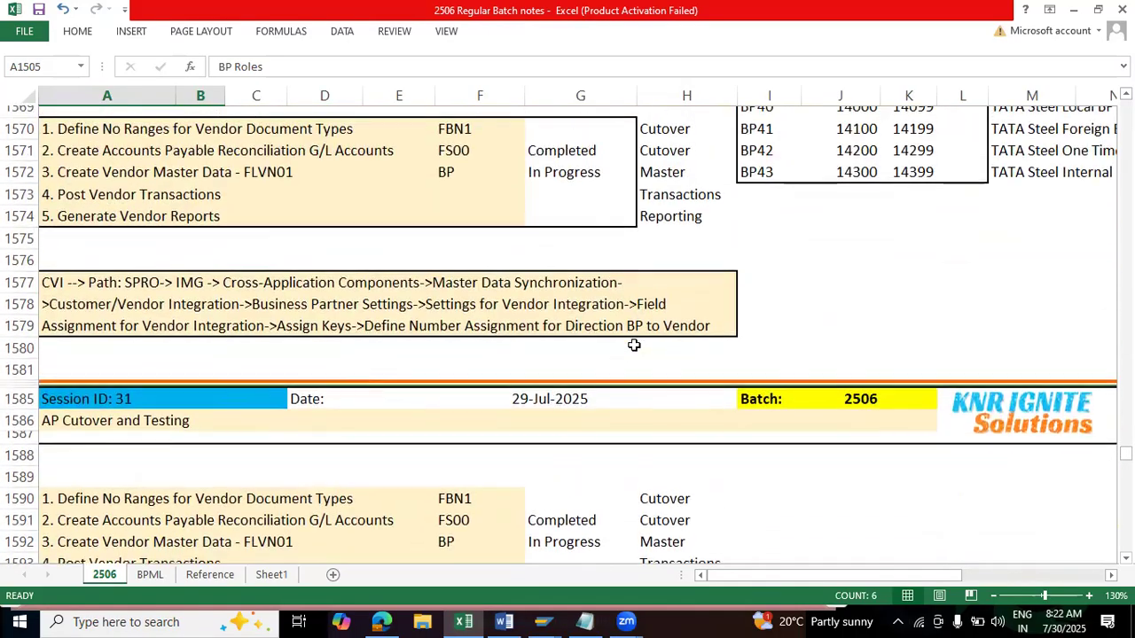
pyautogui.moveTo(133, 312); pyautogui.dragTo(570, 337)
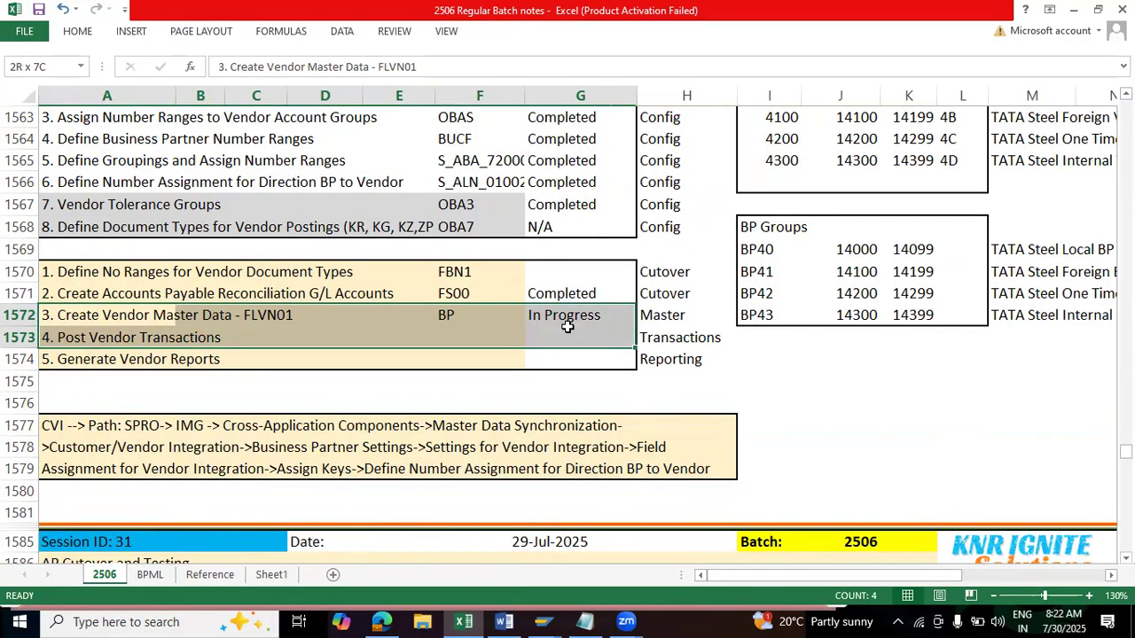
# Step: Check Session 31's reconciliation account and vendor master data rows, then Session 32's field status and vendor invoice test steps
pyautogui.scroll(-6, 499, 385)
pyautogui.moveTo(87, 266); pyautogui.dragTo(506, 289)
pyautogui.scroll(-18, 303, 317)
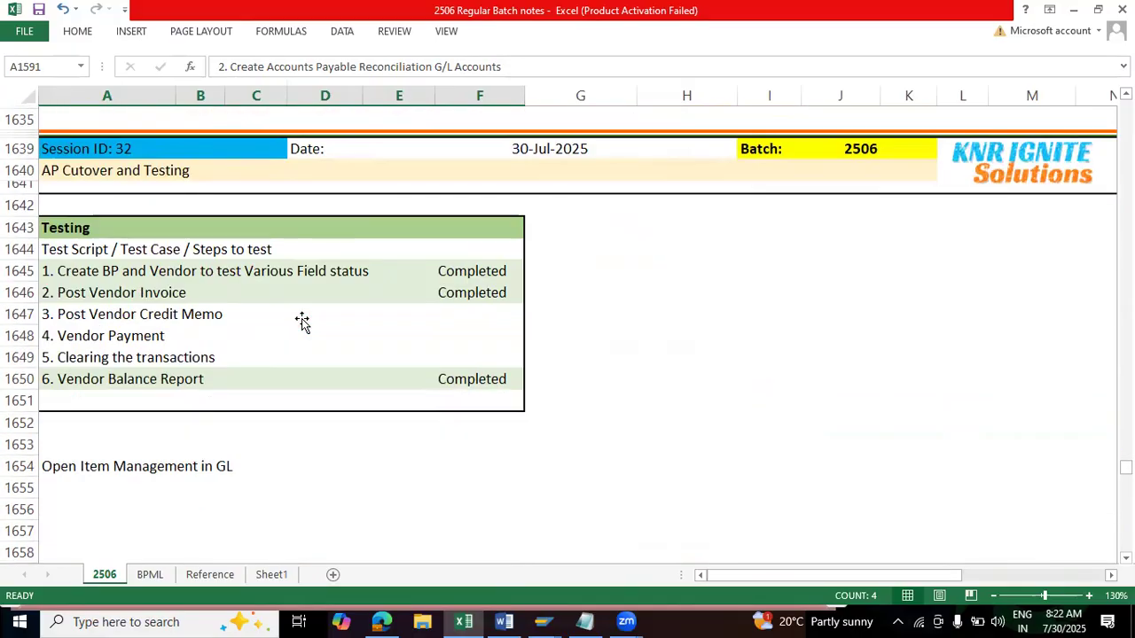
pyautogui.moveTo(83, 266); pyautogui.dragTo(529, 279)
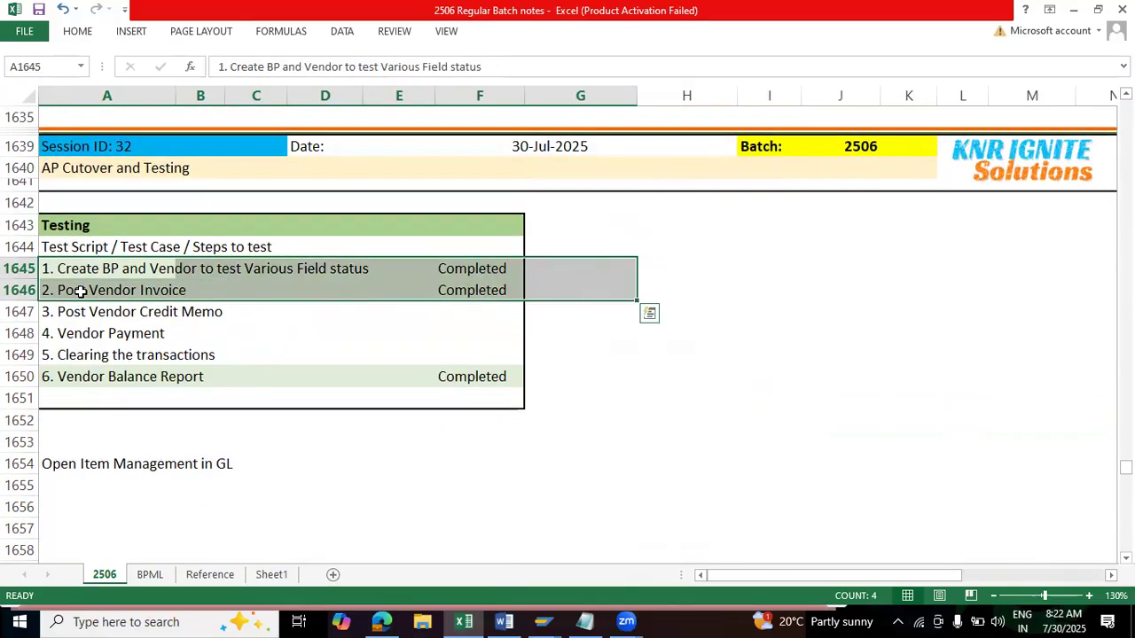
# Step: Examine the Master, Transactions and Reporting stages in Session 31, then the Vendor Balance Report test step
pyautogui.scroll(10, 506, 314)
pyautogui.scroll(7, 505, 315)
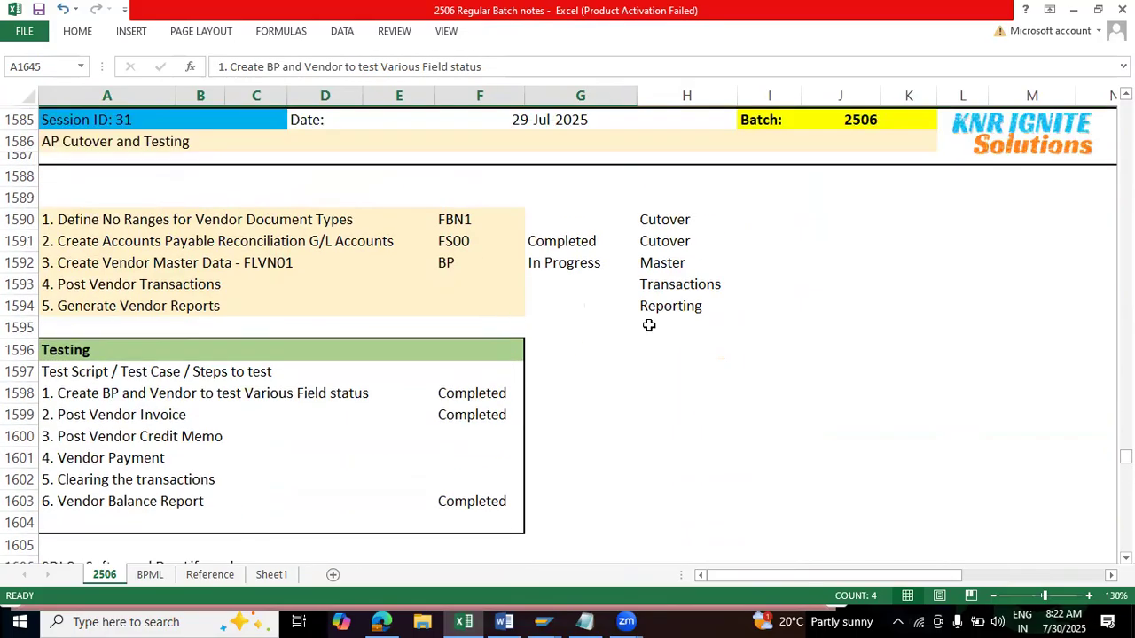
pyautogui.click(665, 262)
pyautogui.click(654, 283)
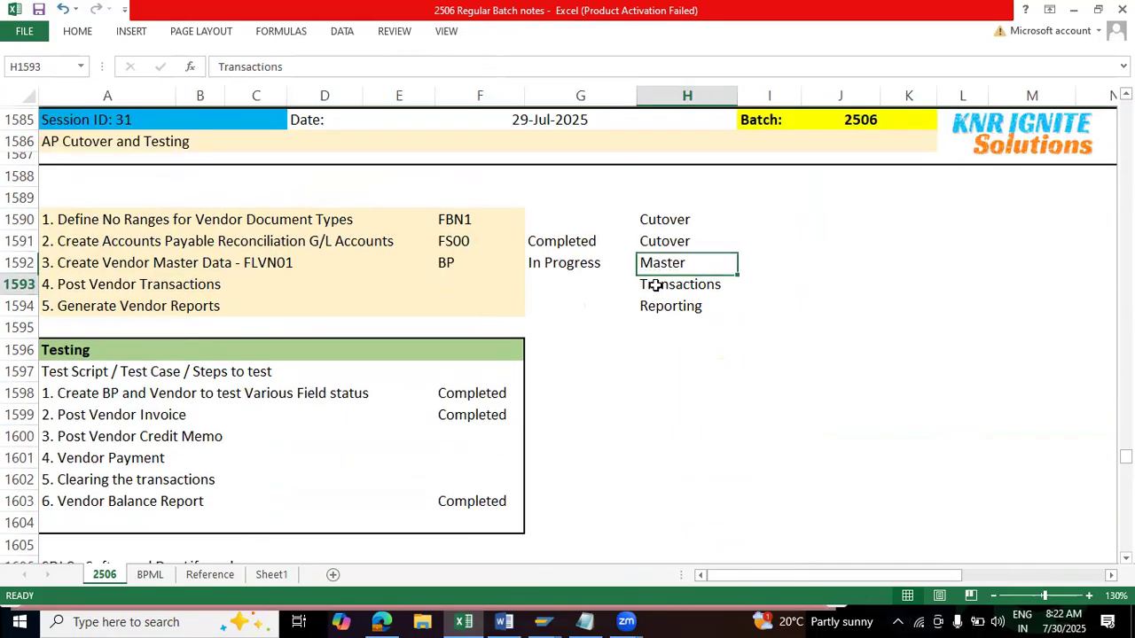
pyautogui.click(24, 284)
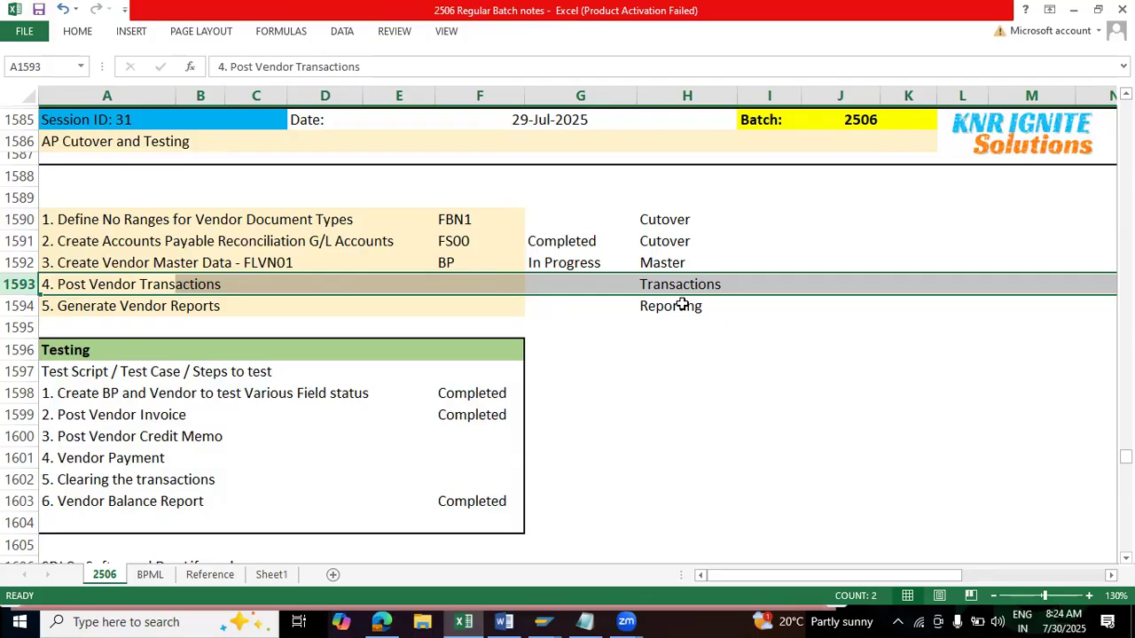
pyautogui.moveTo(669, 263); pyautogui.dragTo(728, 311)
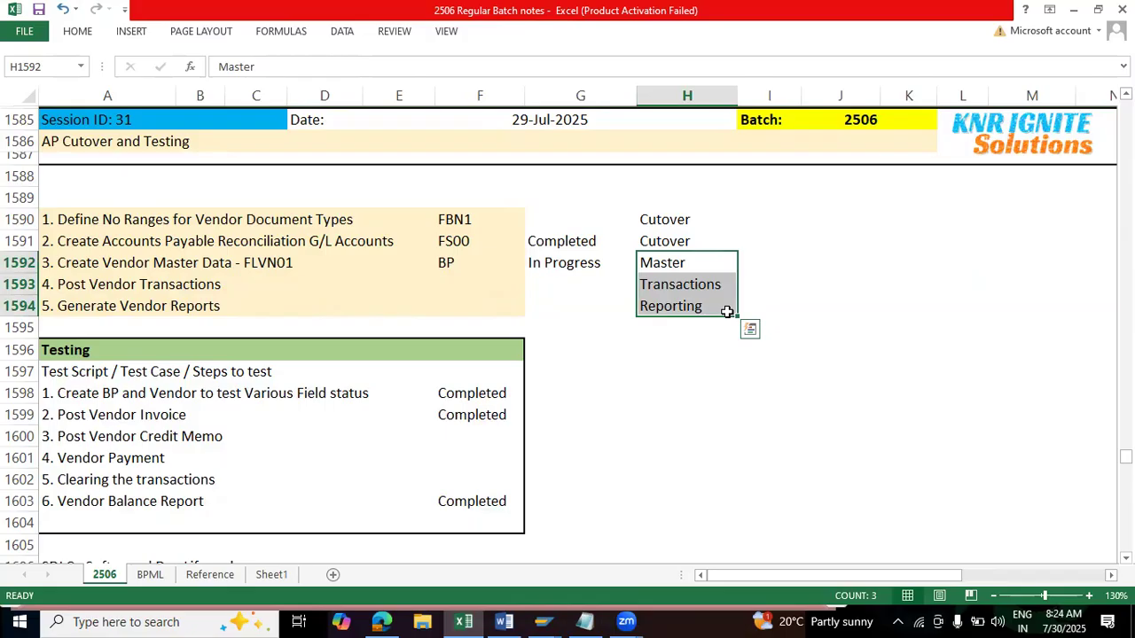
pyautogui.click(675, 264)
pyautogui.moveTo(681, 288); pyautogui.dragTo(613, 286)
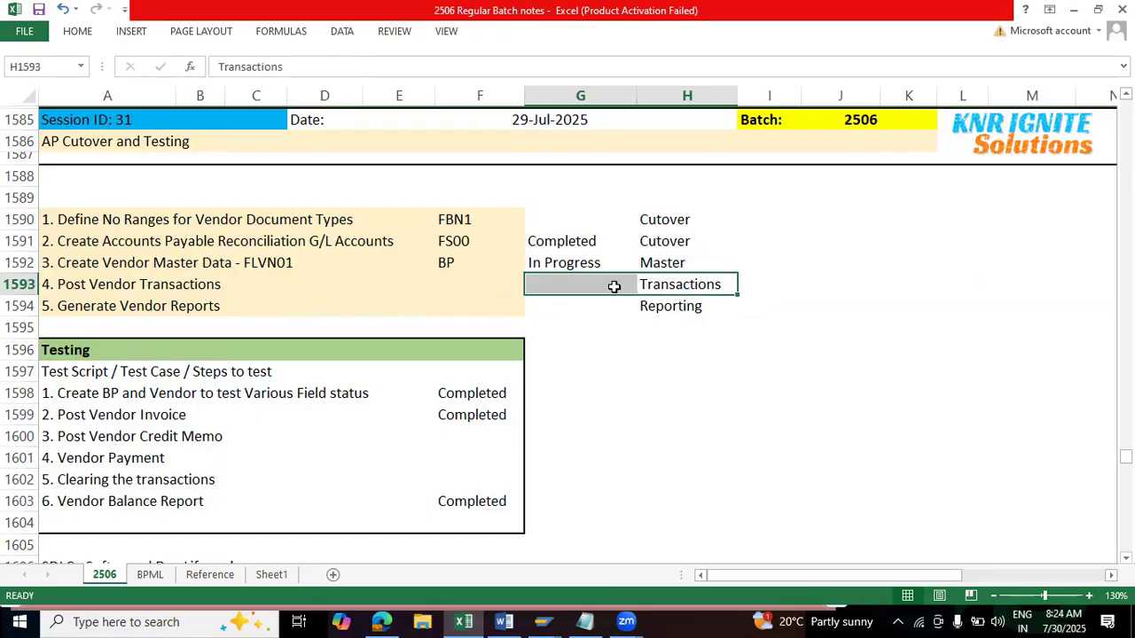
pyautogui.moveTo(692, 306); pyautogui.dragTo(580, 306)
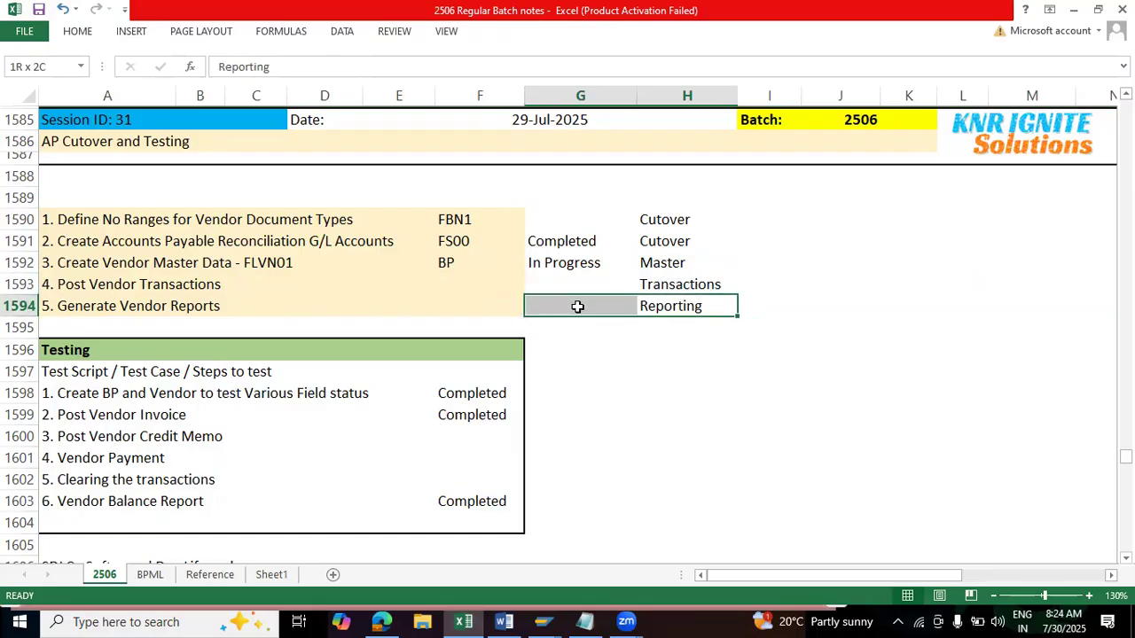
pyautogui.moveTo(134, 502); pyautogui.dragTo(490, 501)
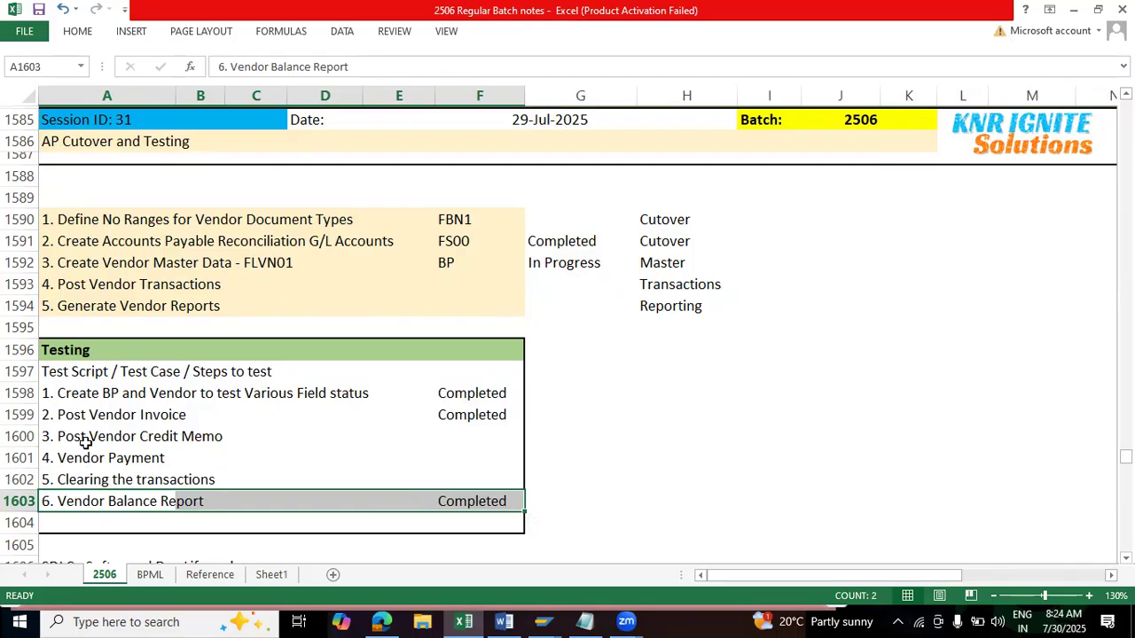
# Step: Examine Session 31's Post Vendor Credit Memo, Vendor Payment and Clearing test steps, and continue to Session 32's Testing block
pyautogui.moveTo(106, 437); pyautogui.dragTo(484, 488)
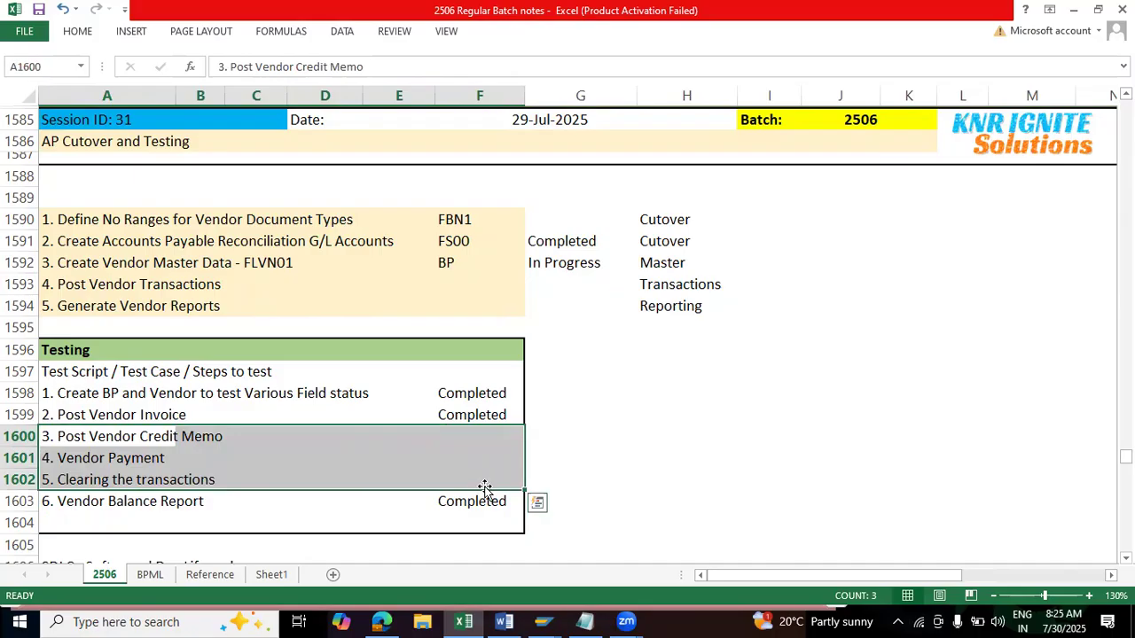
pyautogui.moveTo(66, 350); pyautogui.dragTo(507, 521)
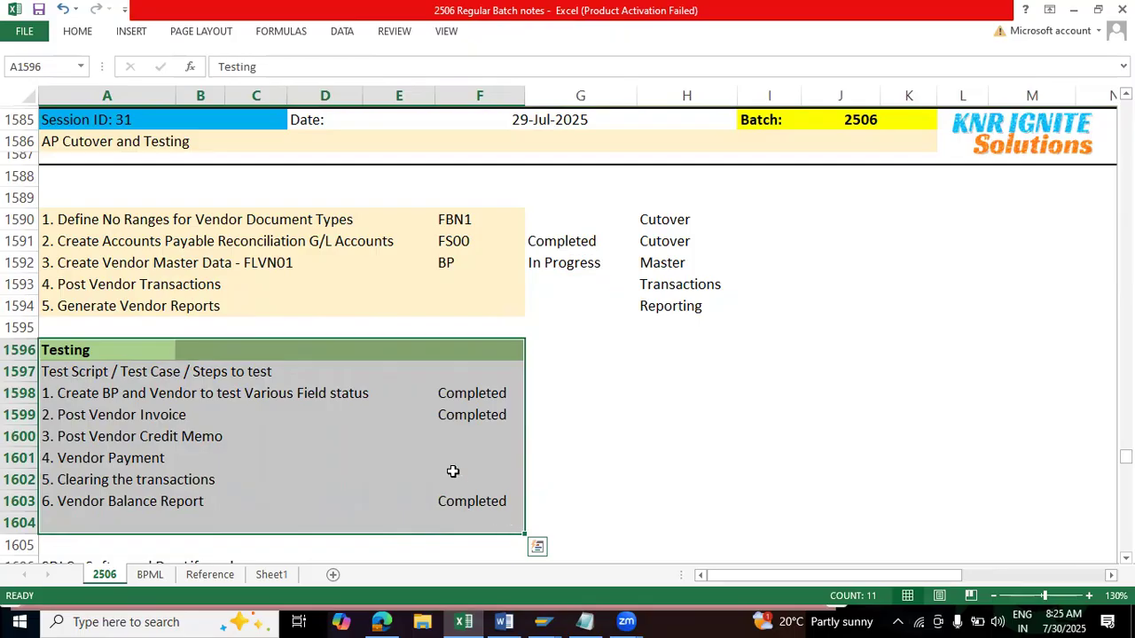
pyautogui.scroll(-9, 453, 471)
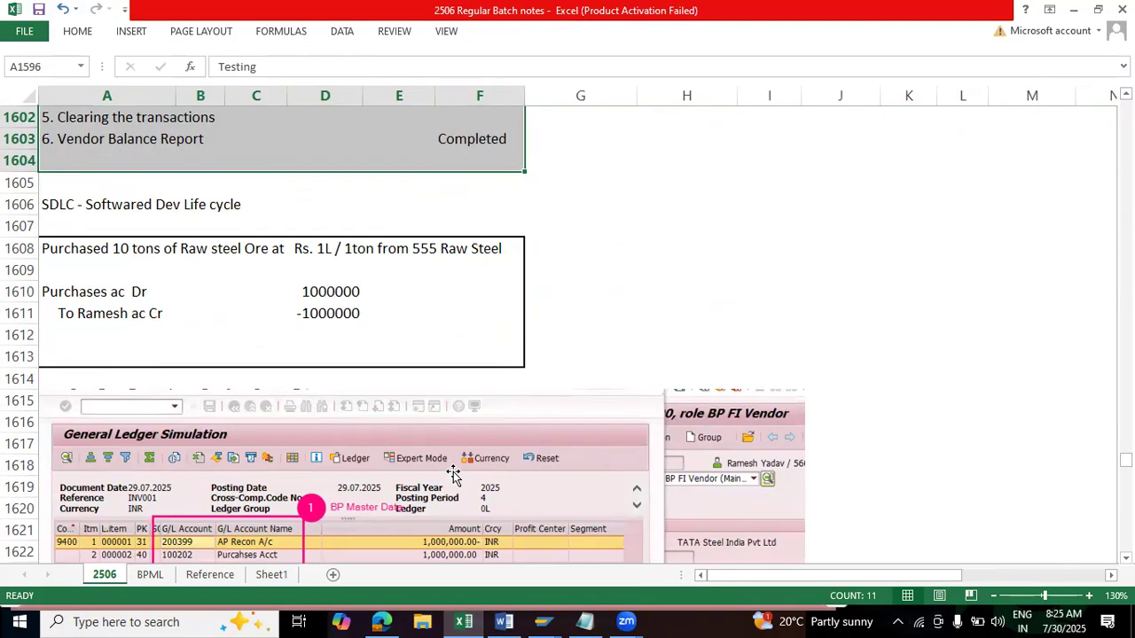
pyautogui.scroll(-8, 453, 483)
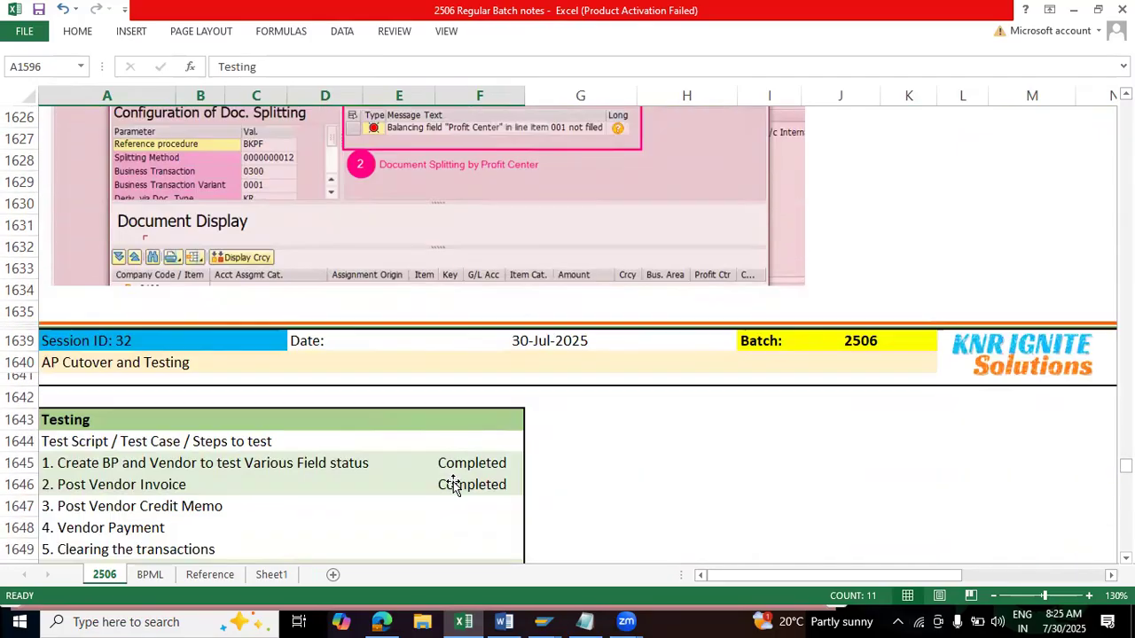
pyautogui.scroll(-1, 448, 484)
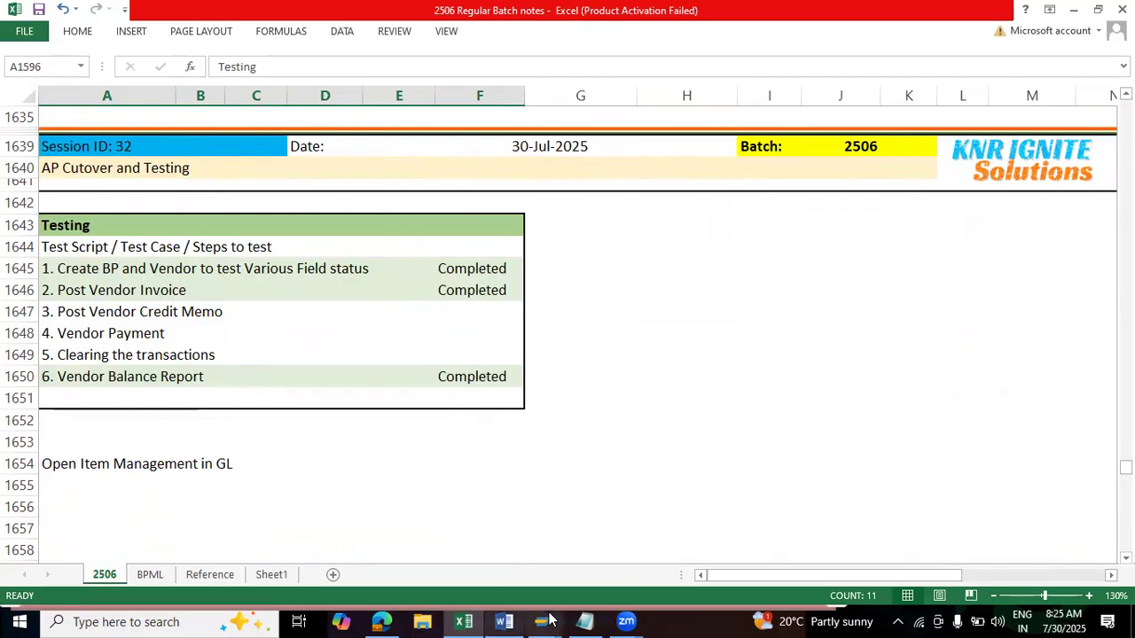
# Step: Look briefly at SAP Easy Access, and return to Excel to check Session 32's Post Vendor Invoice and Vendor Balance Report rows
pyautogui.moveTo(543, 621)
pyautogui.click(650, 544)
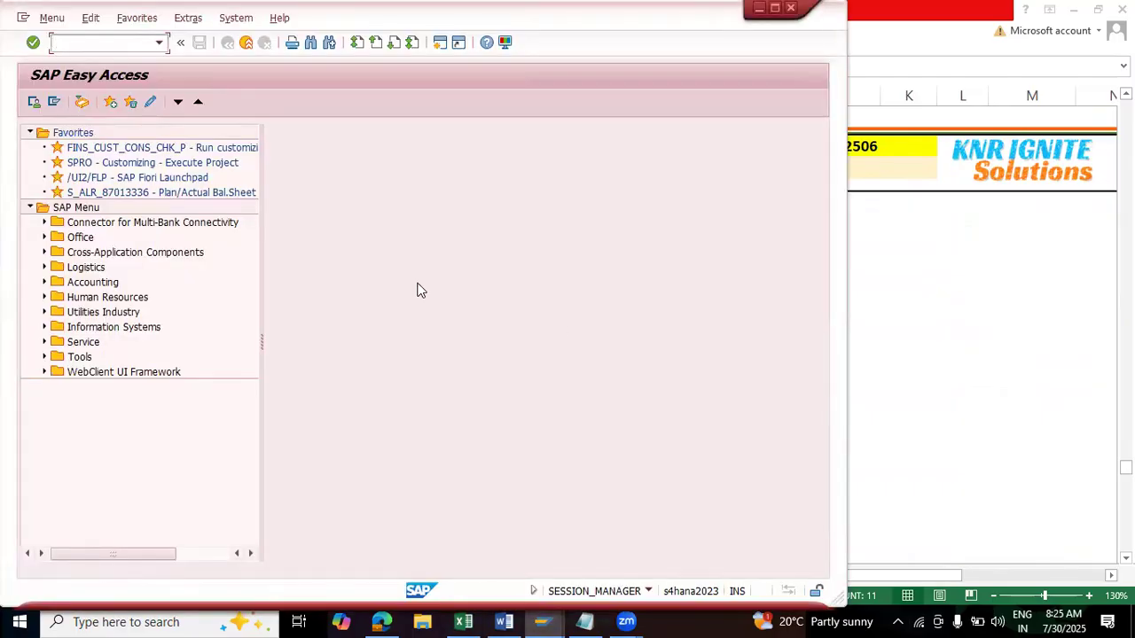
pyautogui.hotkey('alt', 'Tab')
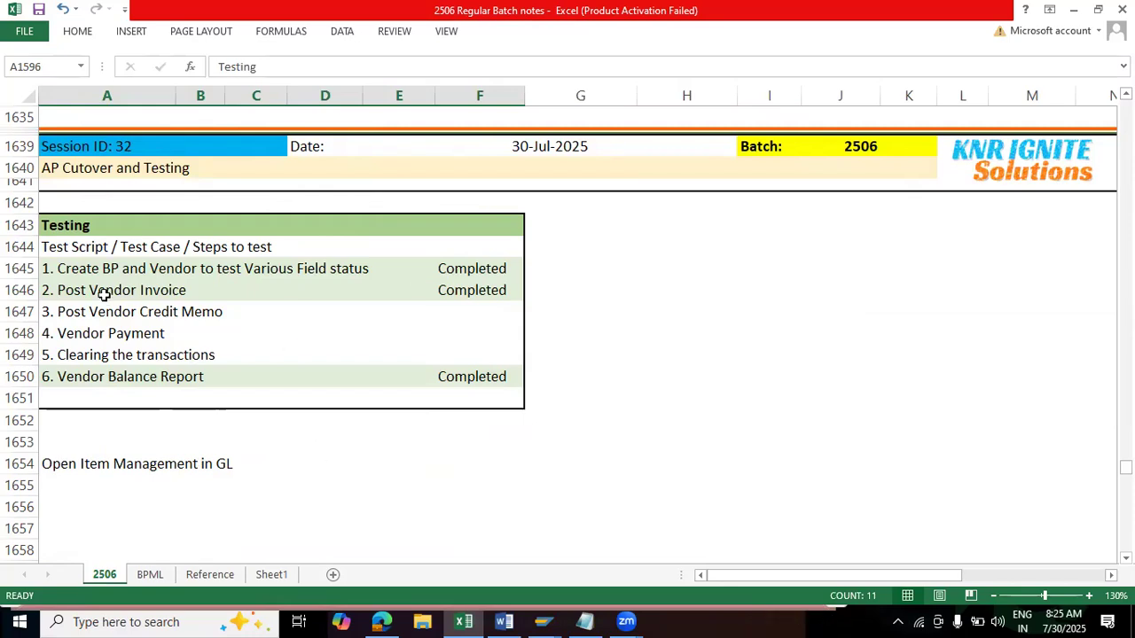
pyautogui.moveTo(56, 290); pyautogui.dragTo(480, 289)
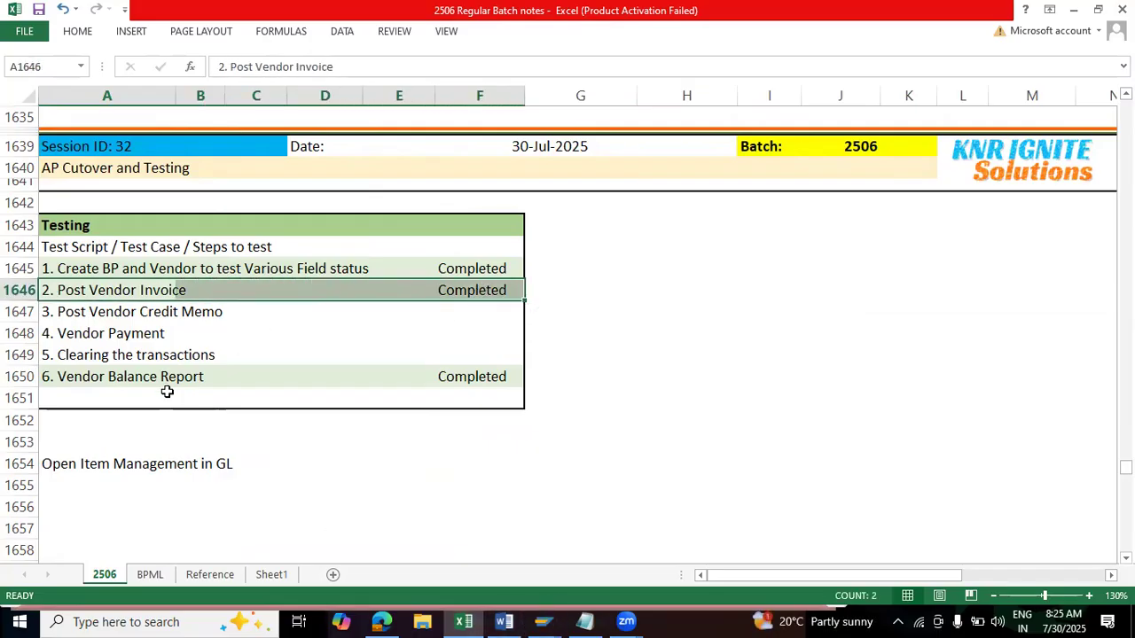
pyautogui.click(138, 376)
pyautogui.click(429, 382)
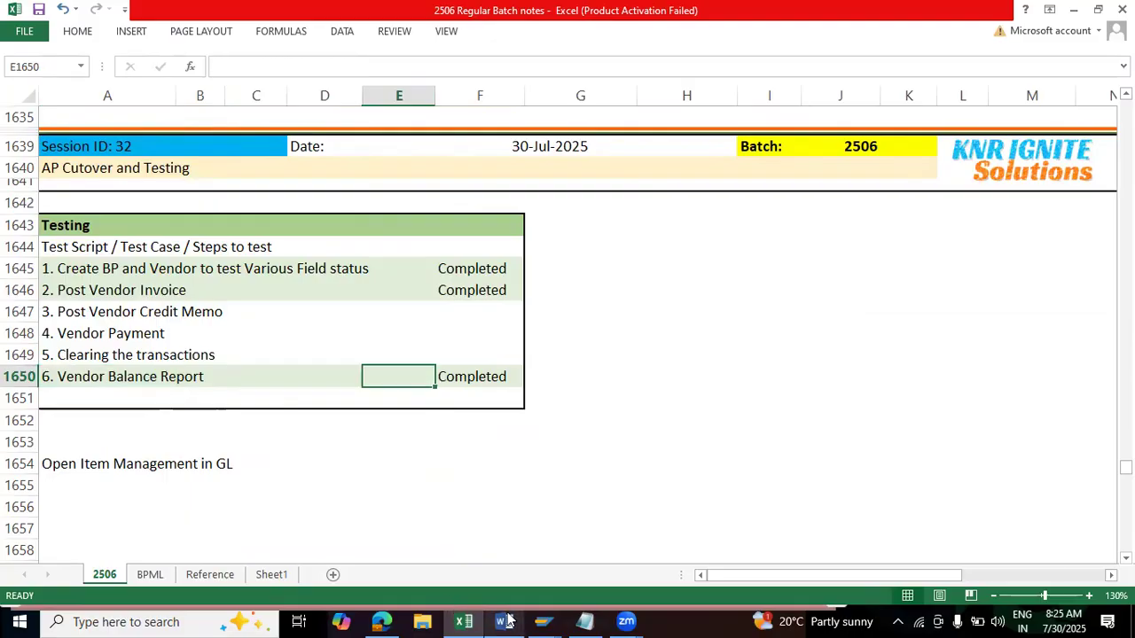
# Step: Switch to SAP, view the Vendor Line Item Display selection screen with transaction FBL1N, and place its window beside the notes
pyautogui.click(543, 621)
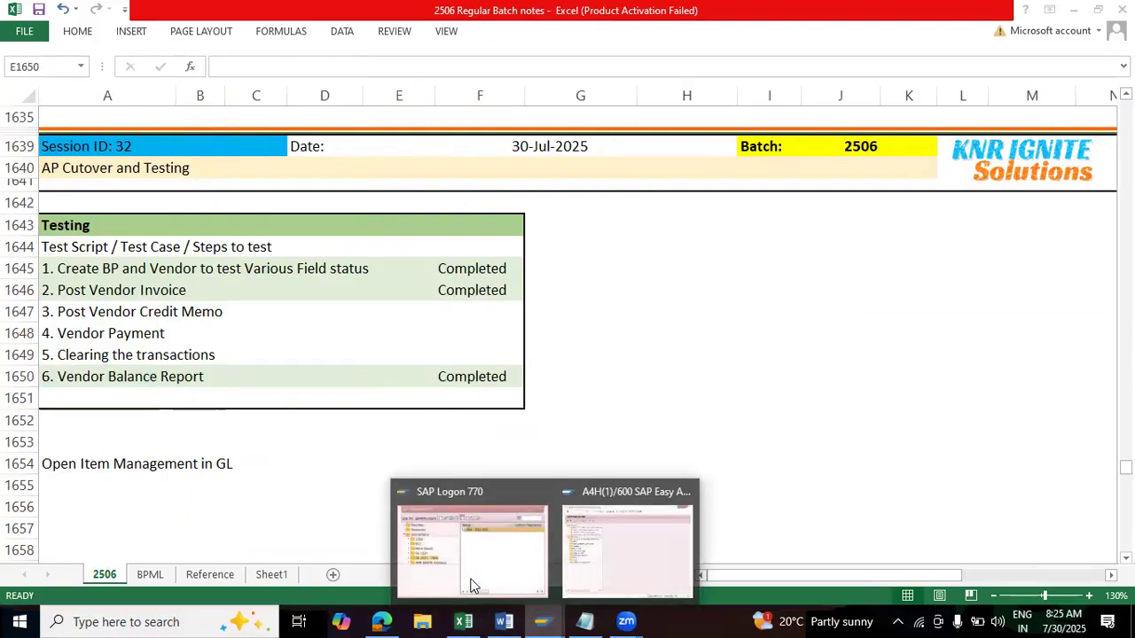
pyautogui.click(646, 551)
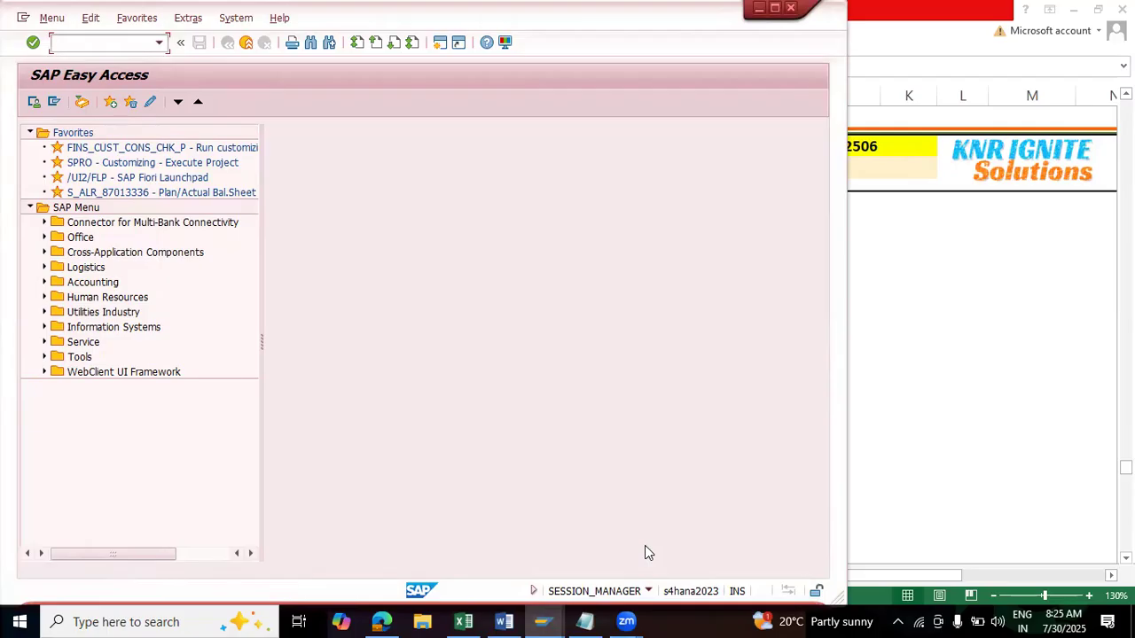
pyautogui.write('FBL1N')
pyautogui.press('Return')
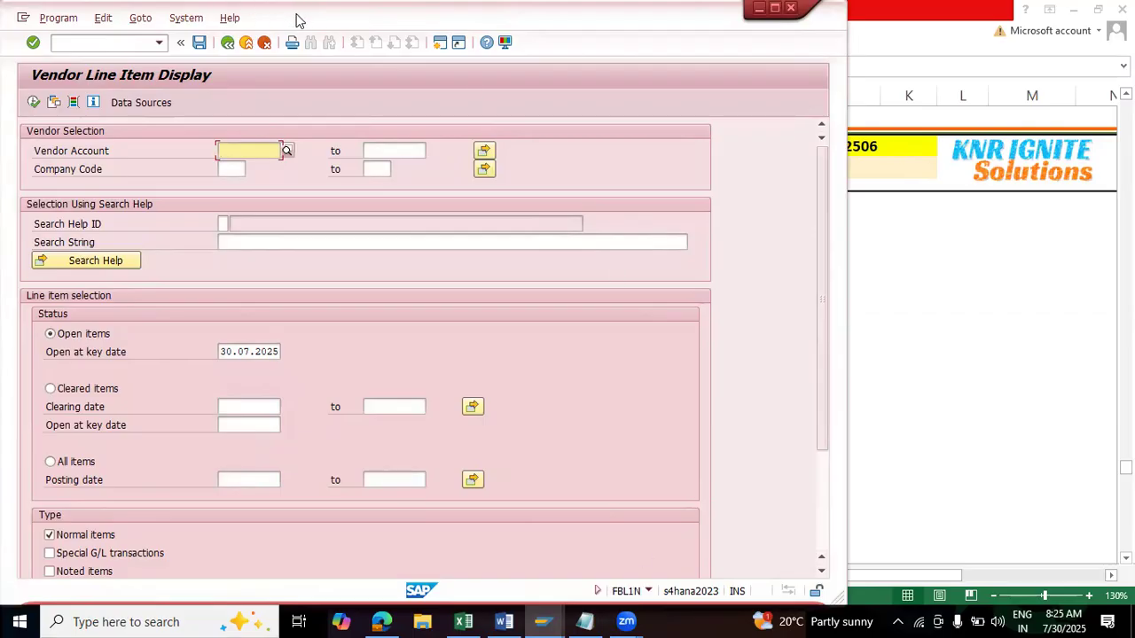
pyautogui.moveTo(299, 20); pyautogui.dragTo(406, 21)
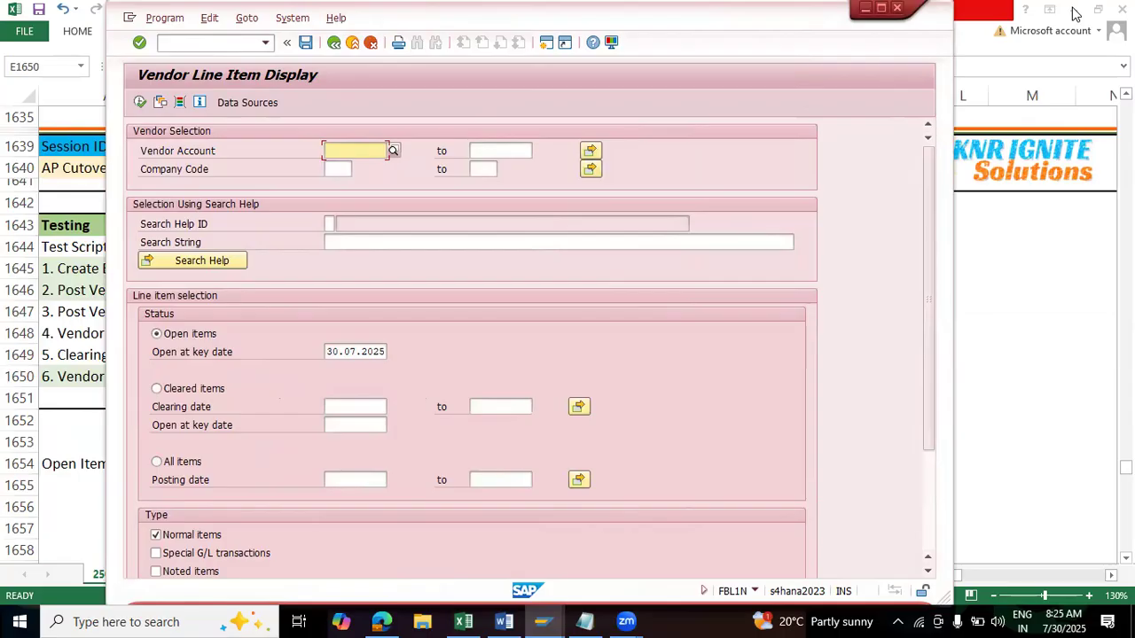
pyautogui.moveTo(422, 17); pyautogui.dragTo(523, 53)
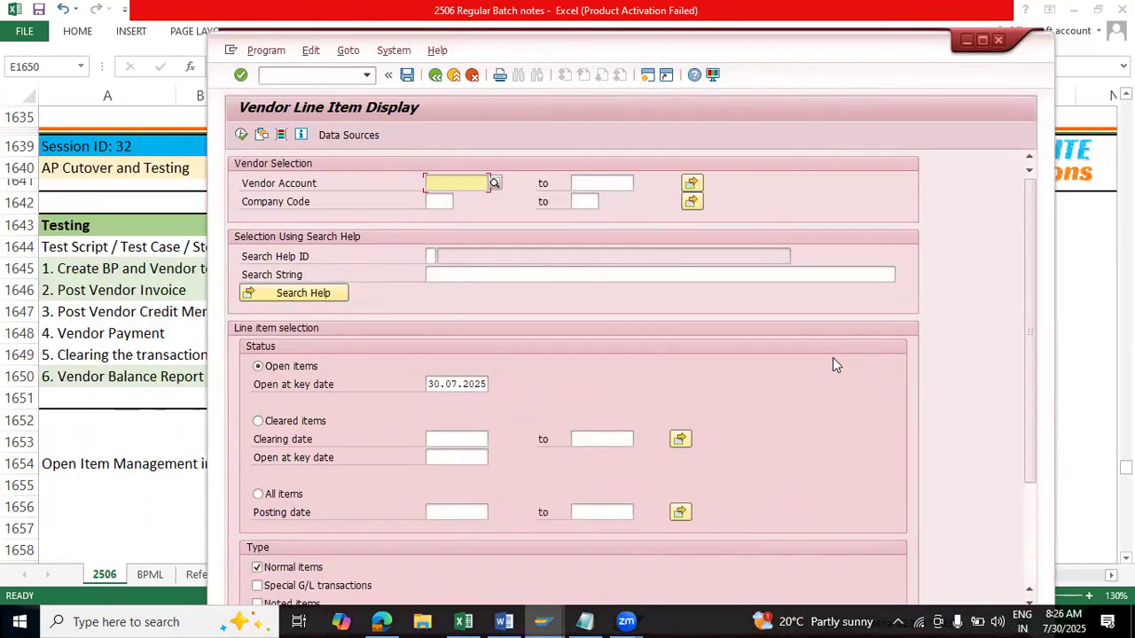
# Step: Return to SAP Easy Access and collapse the Favorites folder
pyautogui.press('F3')
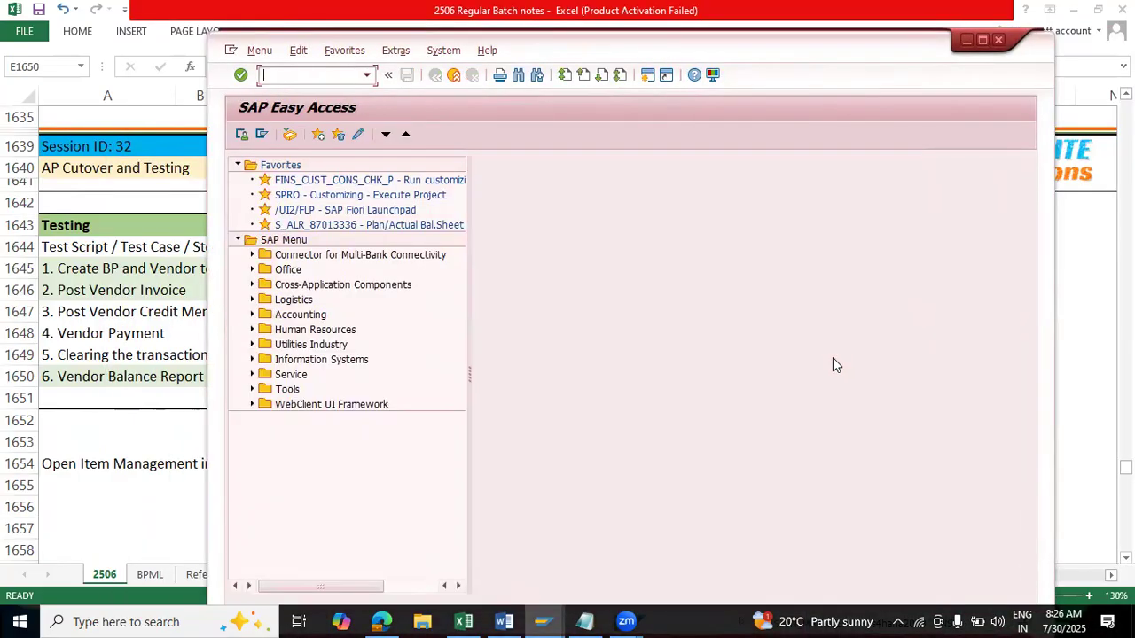
pyautogui.click(237, 165)
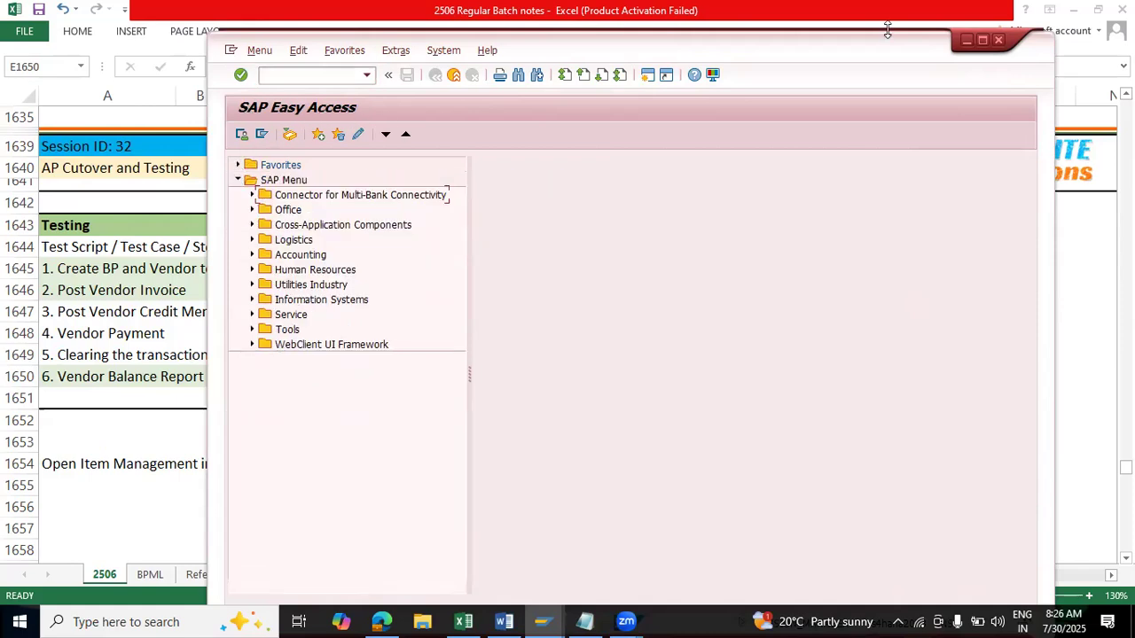
pyautogui.moveTo(851, 51); pyautogui.dragTo(824, 46)
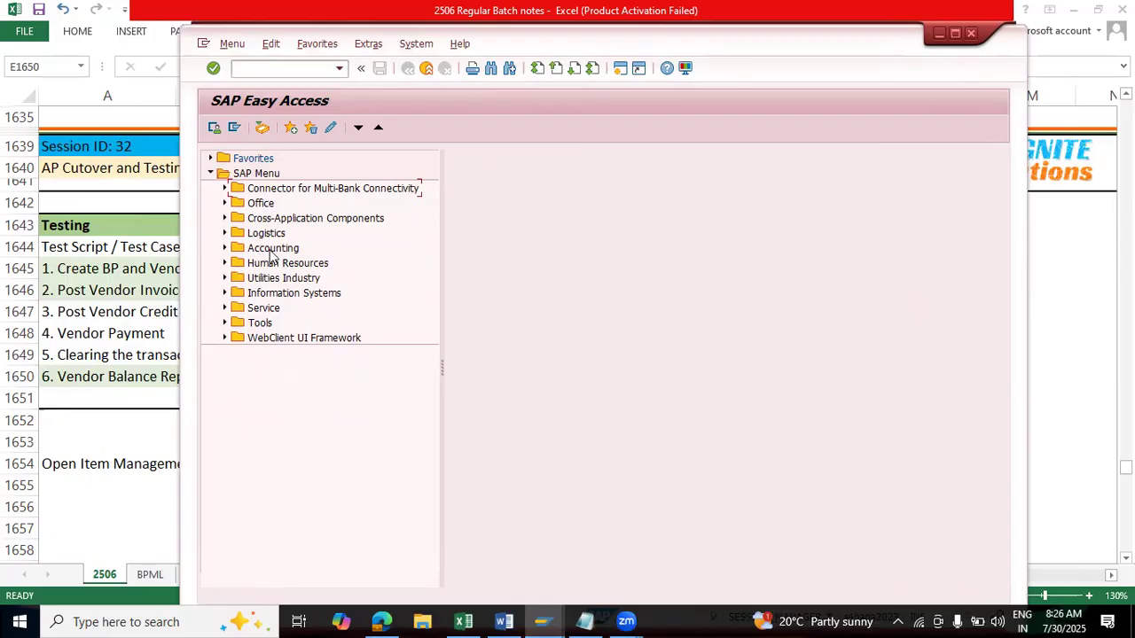
# Step: Open SPRO in a new session, display the SAP Reference IMG beside Easy Access, and select Financial Accounting
pyautogui.hotkey('ctrl', '/')
pyautogui.write('/O SPRO')
pyautogui.press('Return')
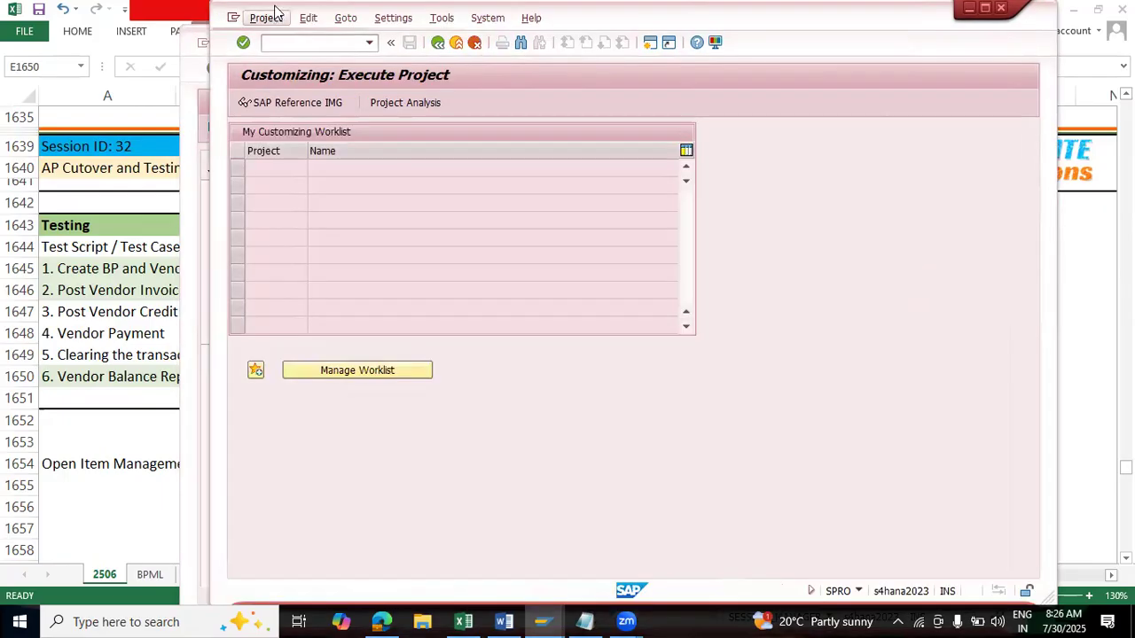
pyautogui.press('F5')
pyautogui.moveTo(272, 11); pyautogui.dragTo(499, 36)
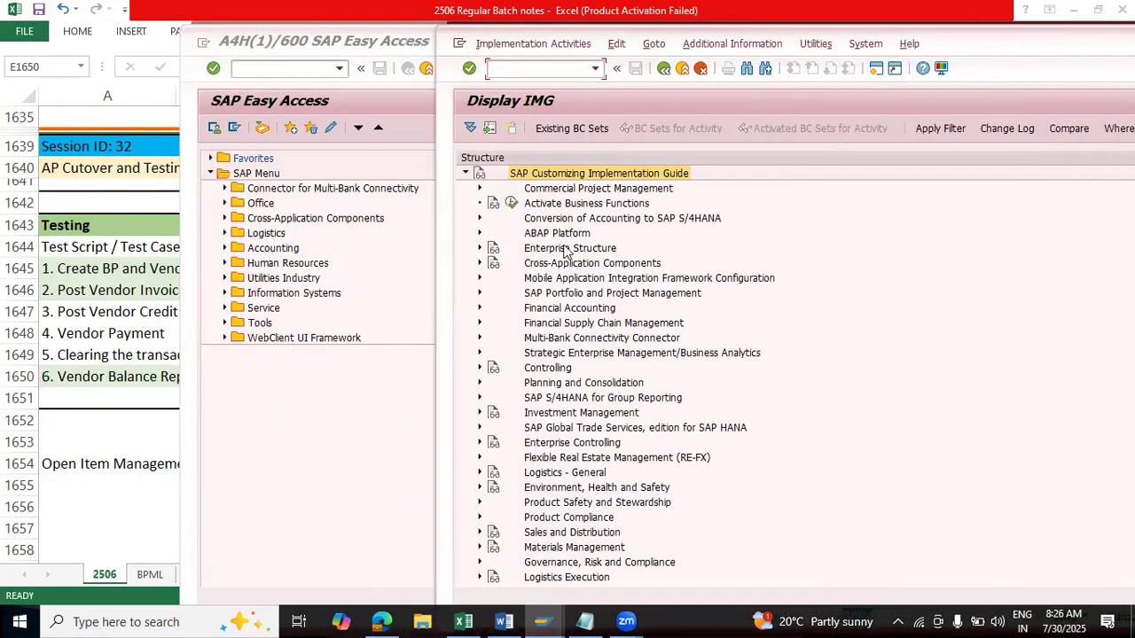
pyautogui.click(538, 311)
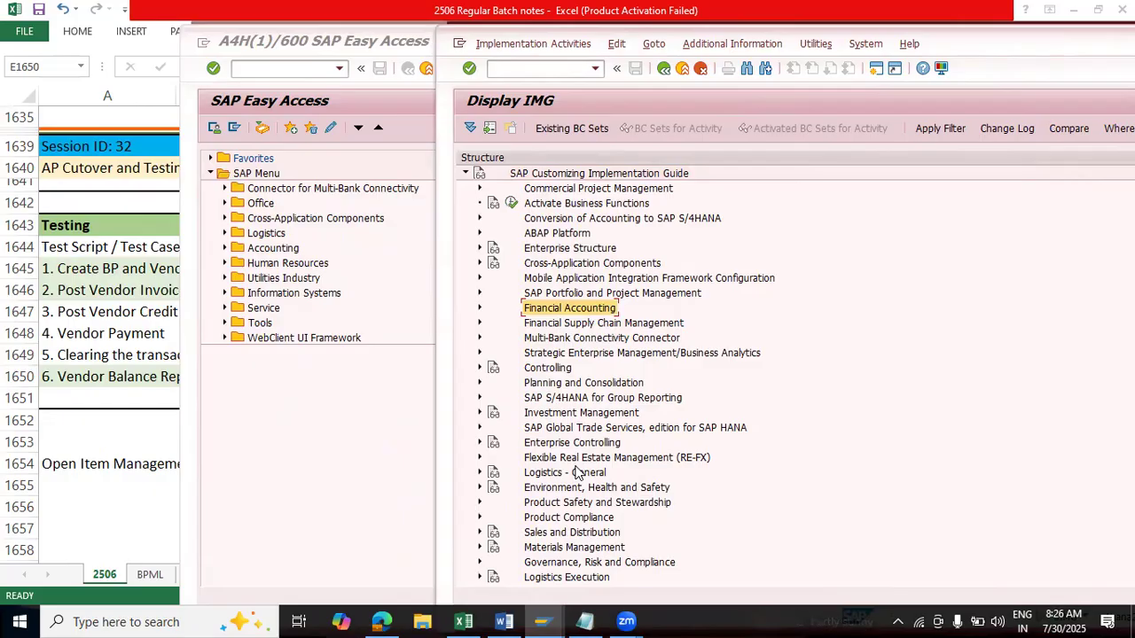
pyautogui.write('SPRO')
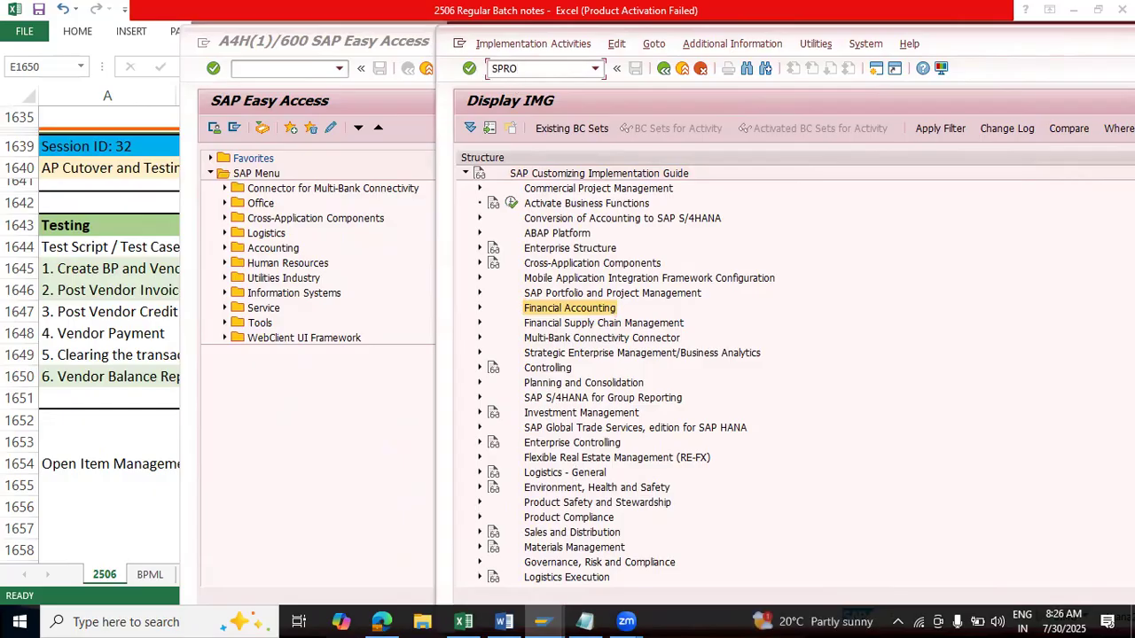
pyautogui.press('BackSpace')
pyautogui.press('BackSpace')
pyautogui.press('BackSpace')
pyautogui.press('BackSpace')
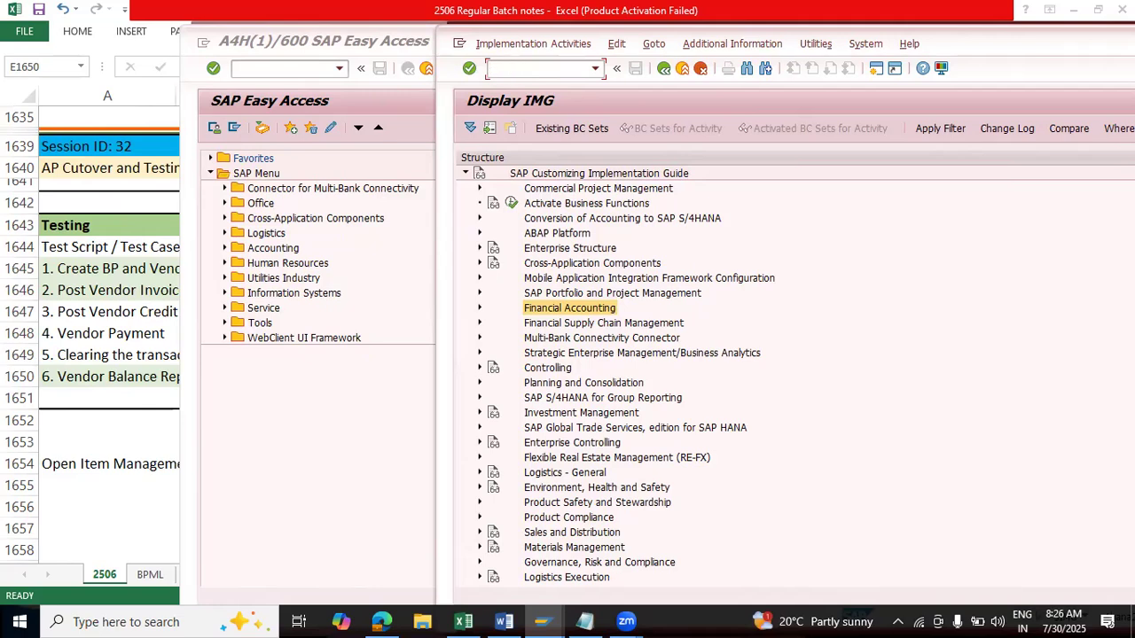
# Step: Go back to SAP Easy Access and expand Accounting, Financial Accounting, Accounts Payable and Document Entry down to the Document Parking transactions
pyautogui.click(342, 448)
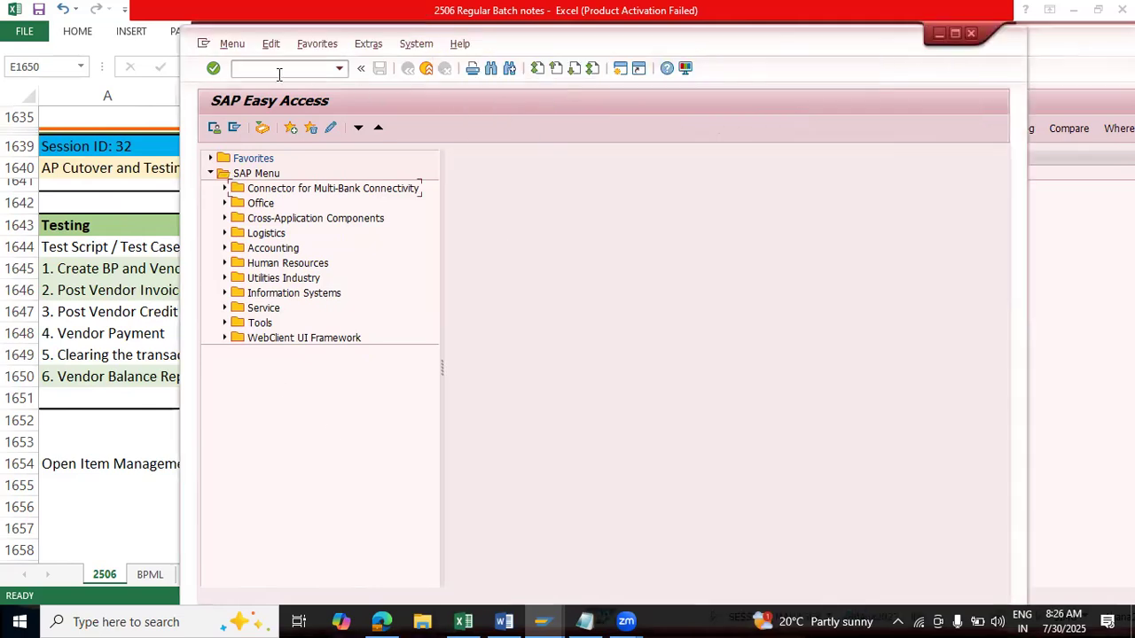
pyautogui.click(238, 176)
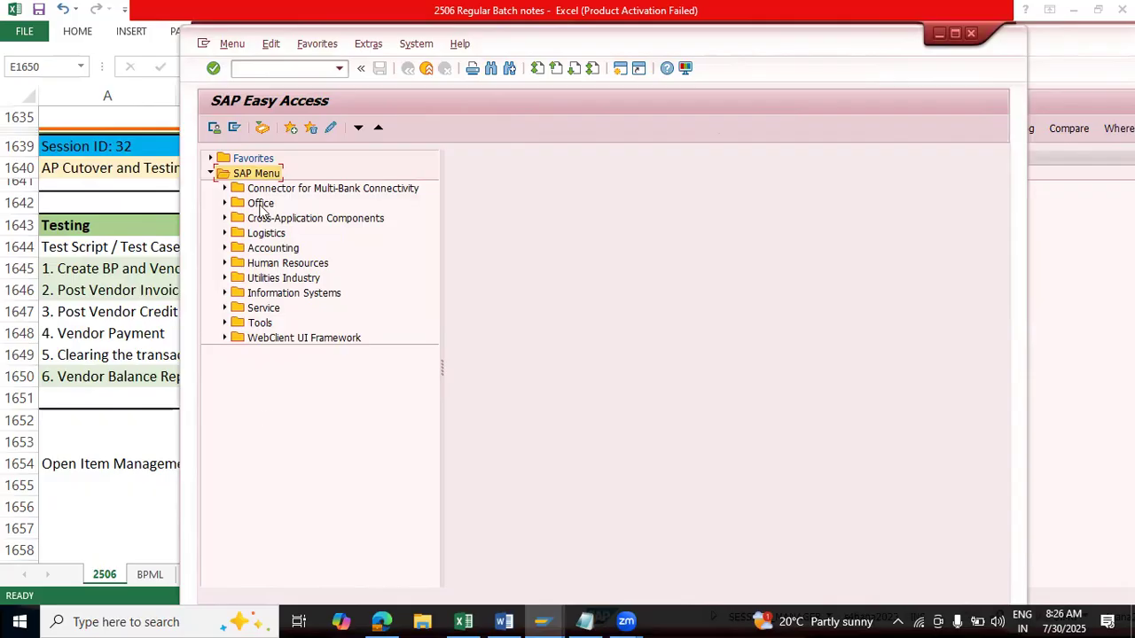
pyautogui.click(224, 249)
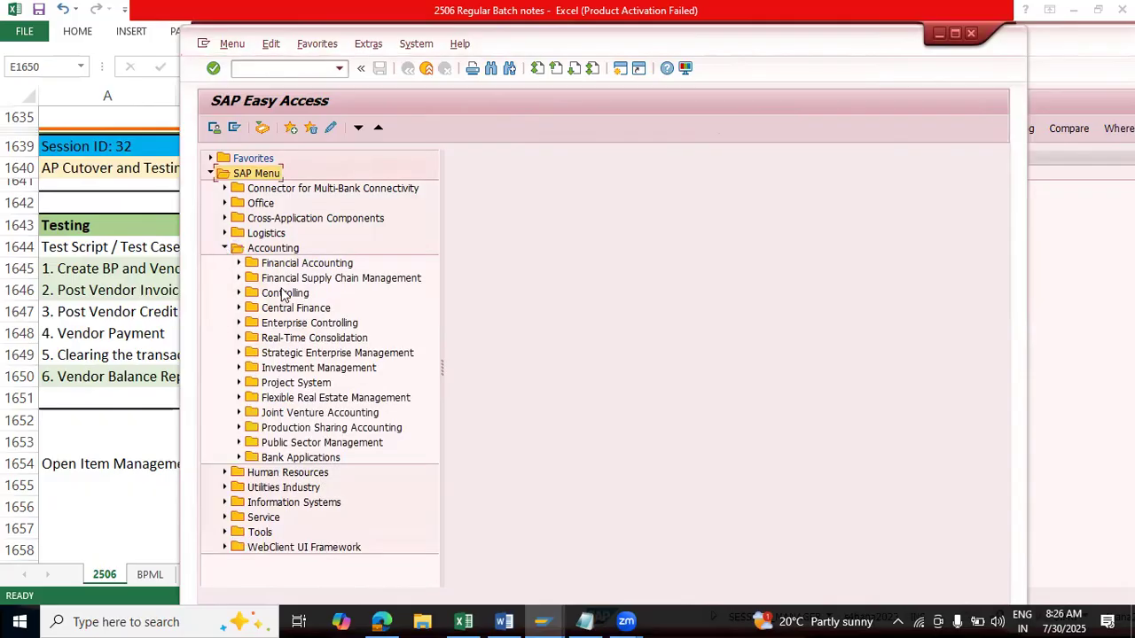
pyautogui.click(238, 264)
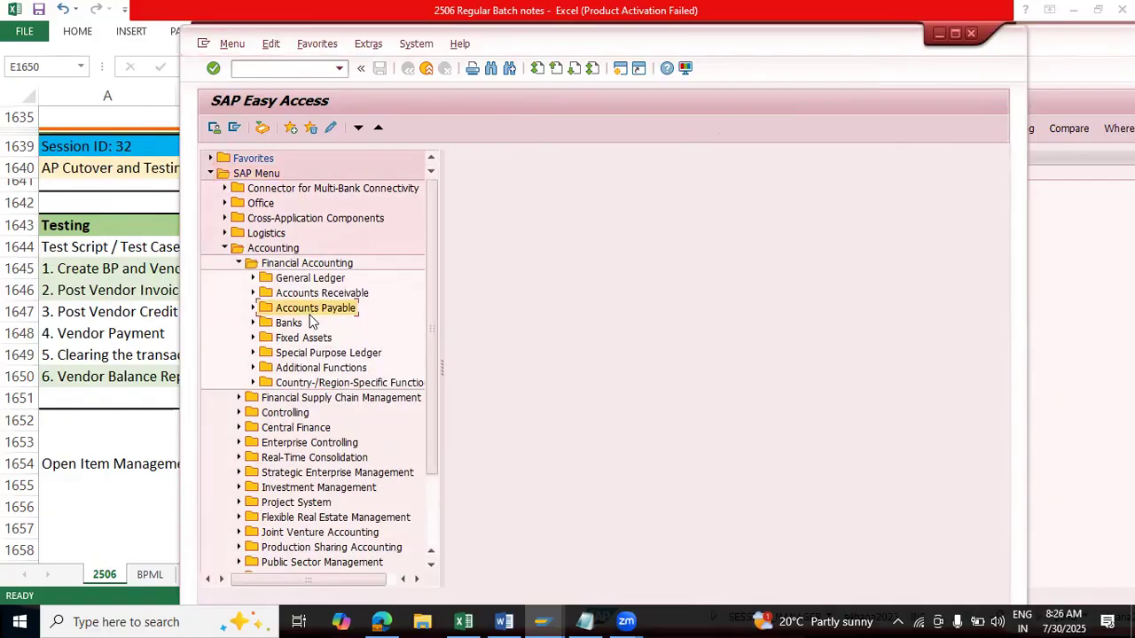
pyautogui.click(253, 308)
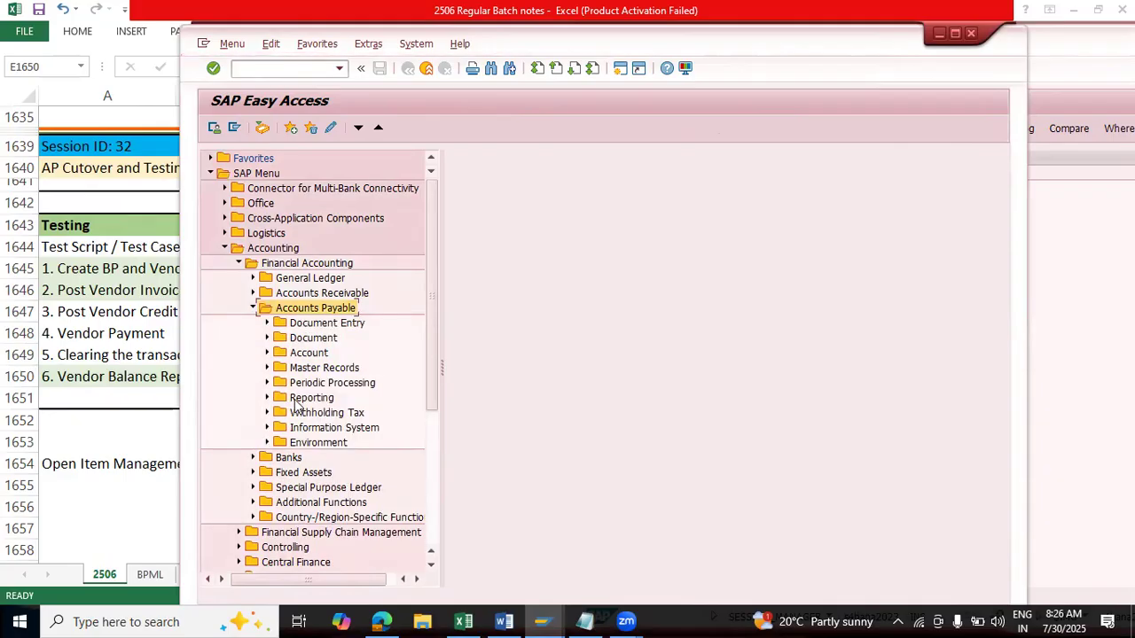
pyautogui.click(267, 323)
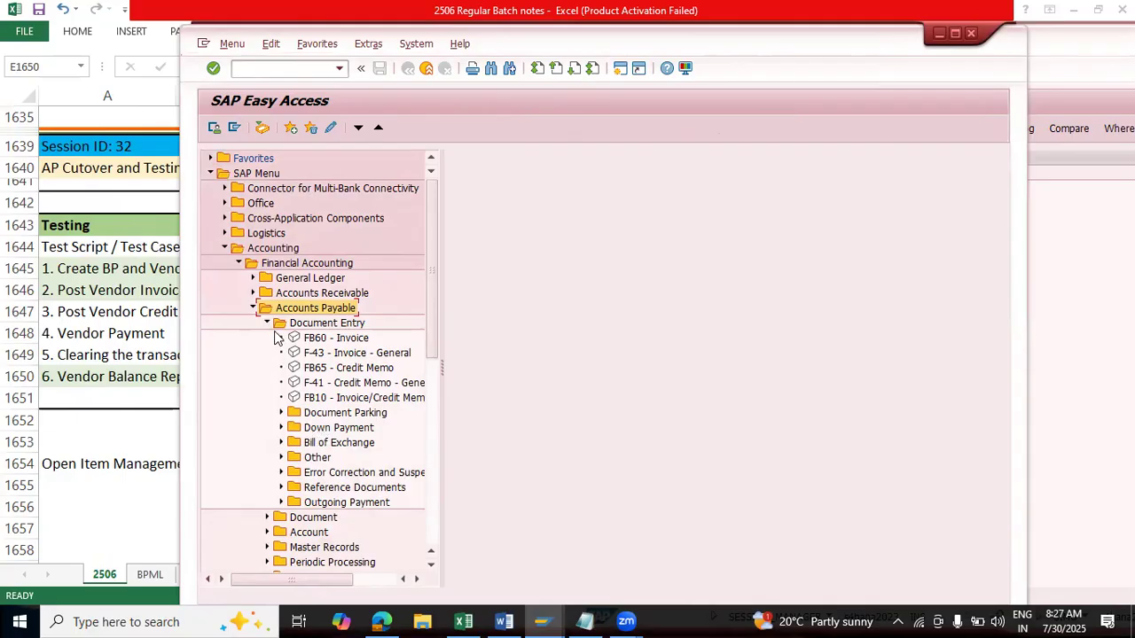
pyautogui.click(281, 413)
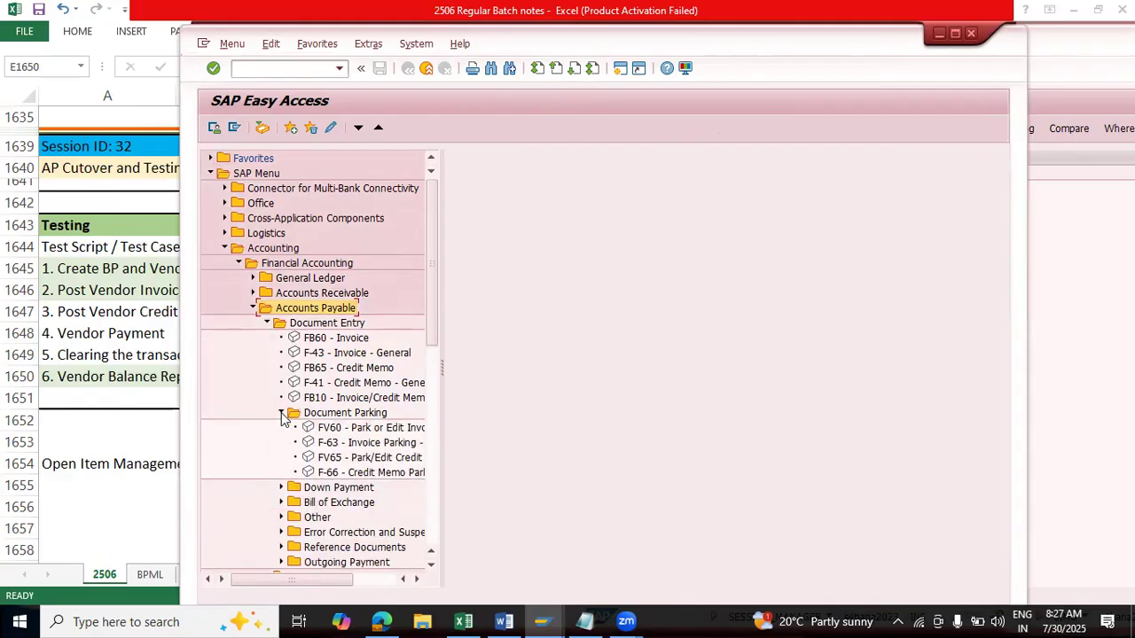
pyautogui.click(282, 414)
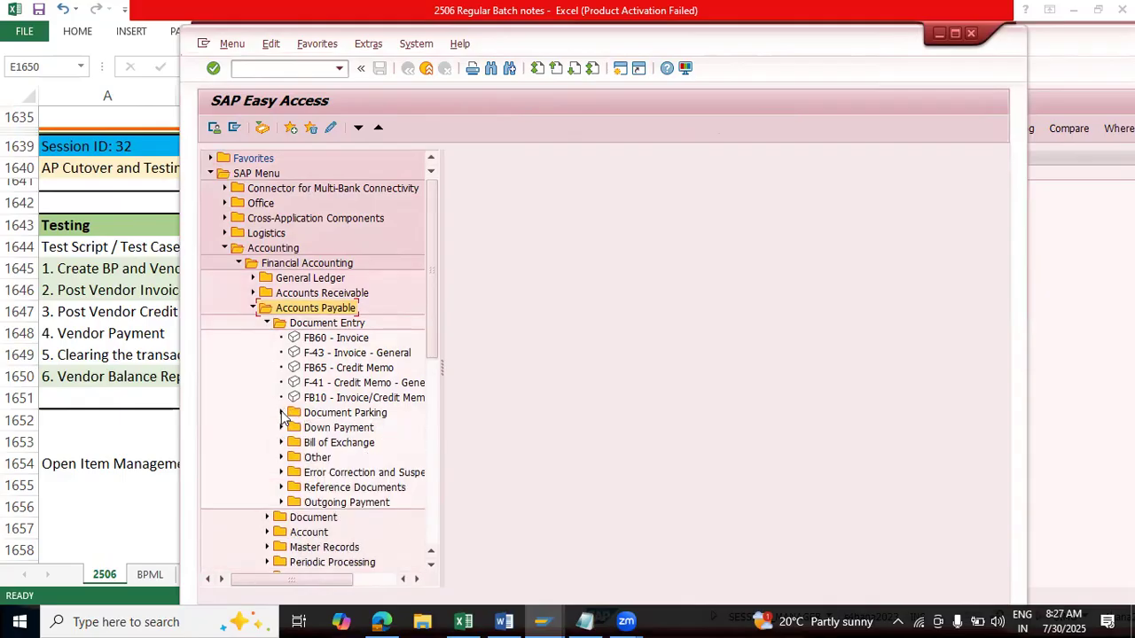
pyautogui.click(282, 414)
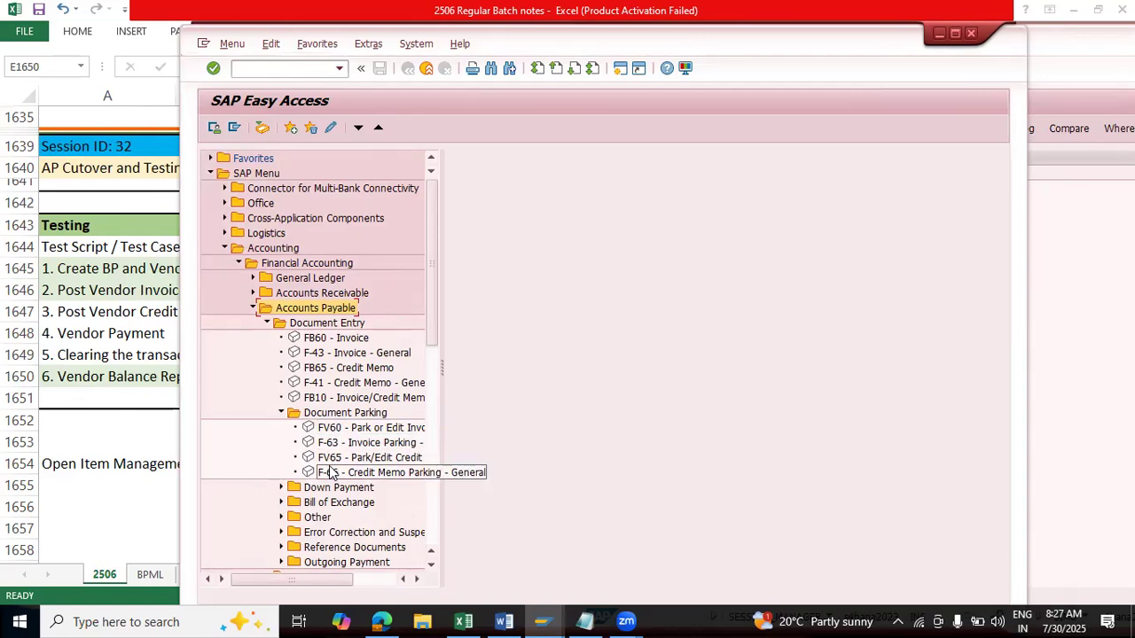
# Step: Open transaction FV60 to view the Park Vendor Invoice entry screen, and exit it without saving any data
pyautogui.doubleClick(333, 429)
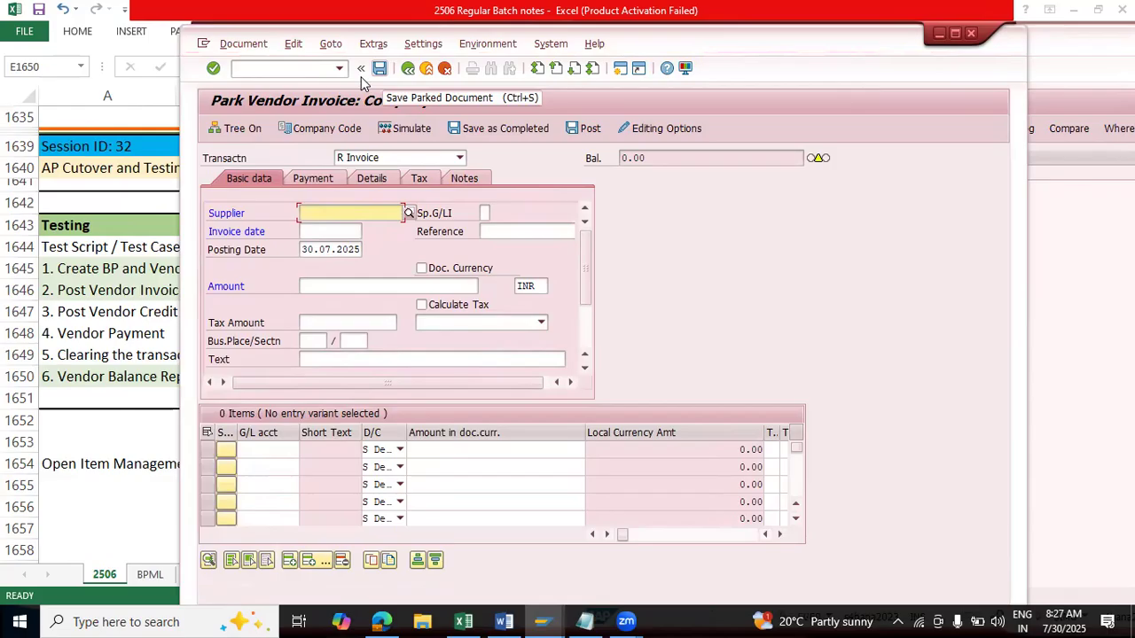
pyautogui.click(407, 68)
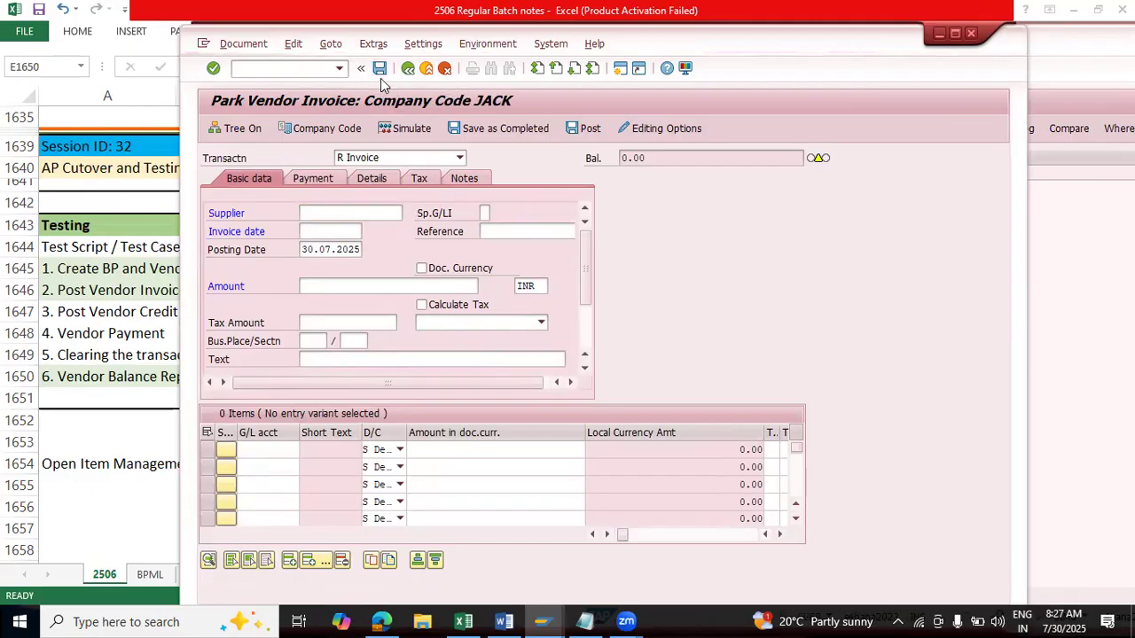
pyautogui.click(425, 367)
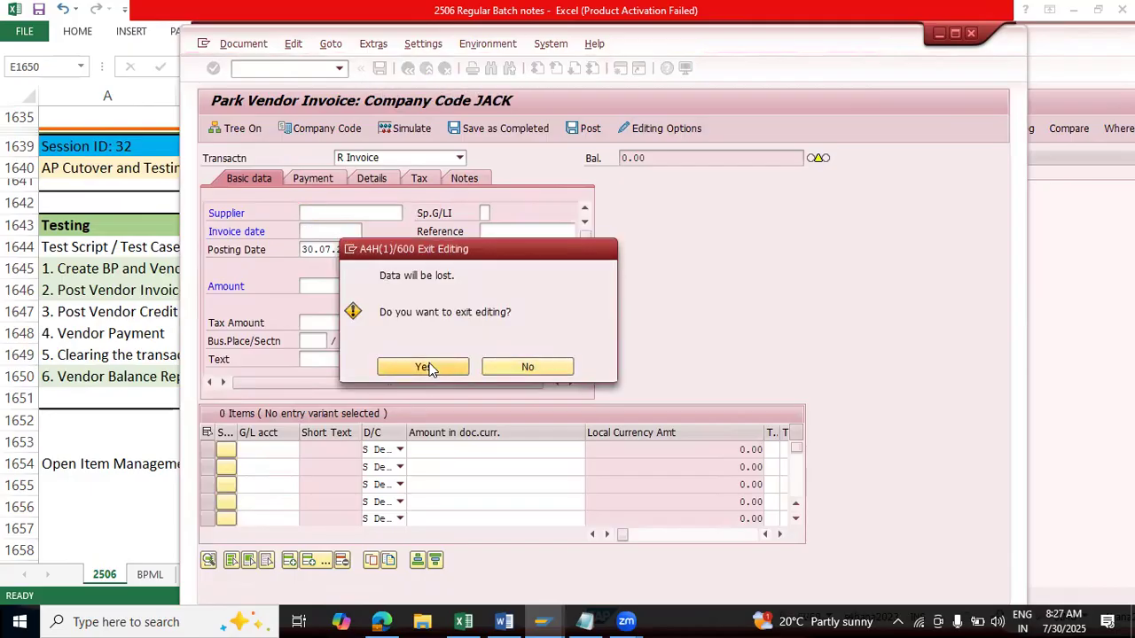
pyautogui.press('Return')
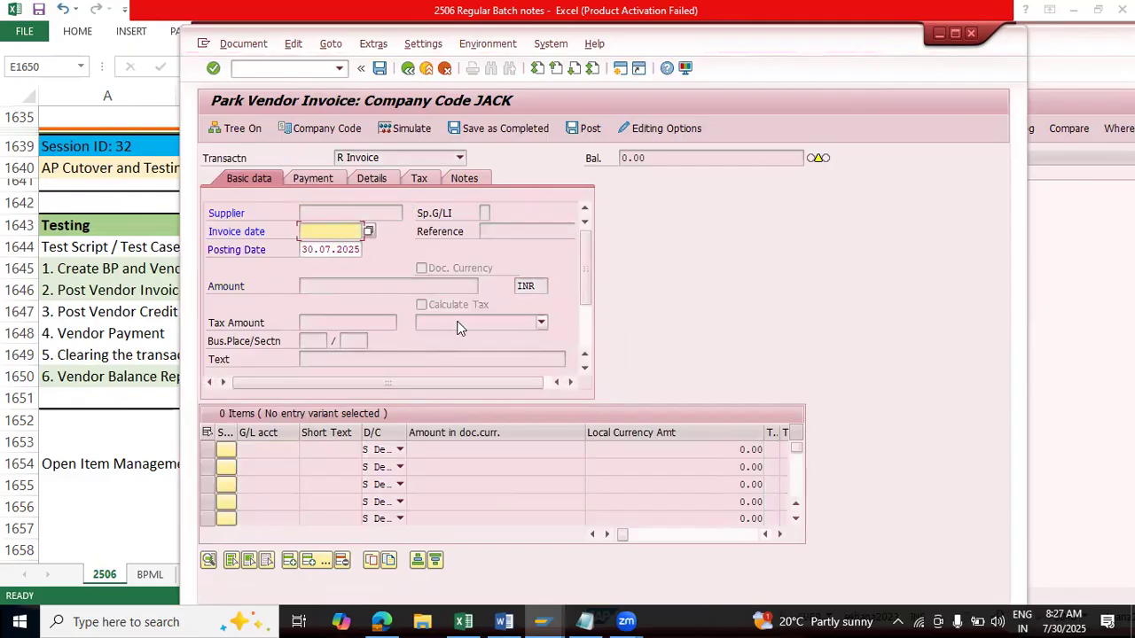
pyautogui.click(427, 69)
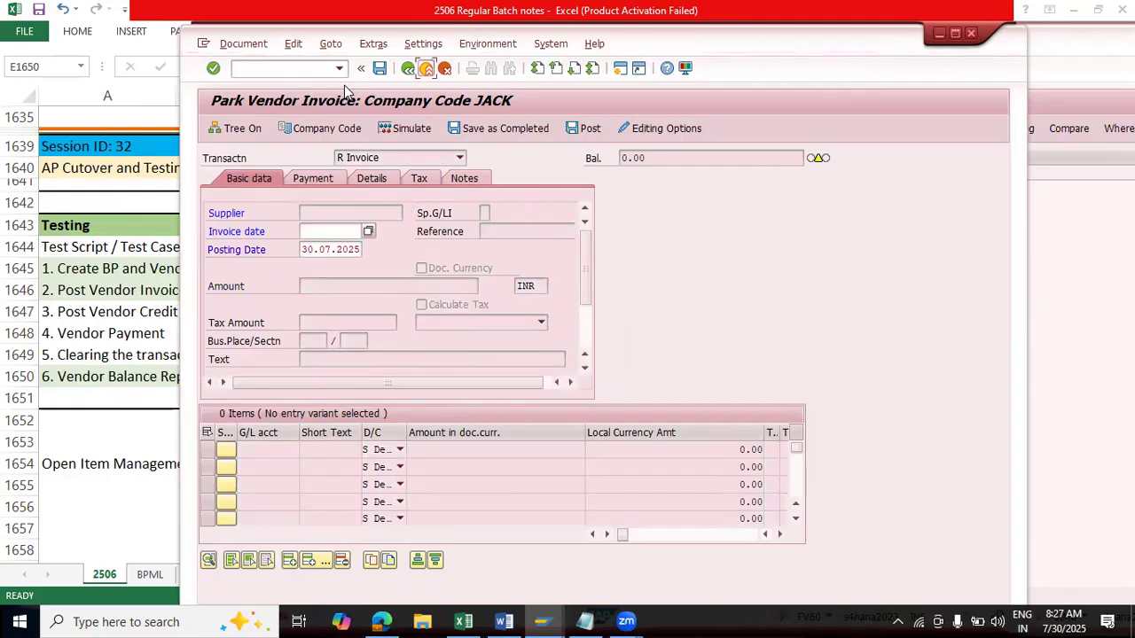
pyautogui.click(457, 371)
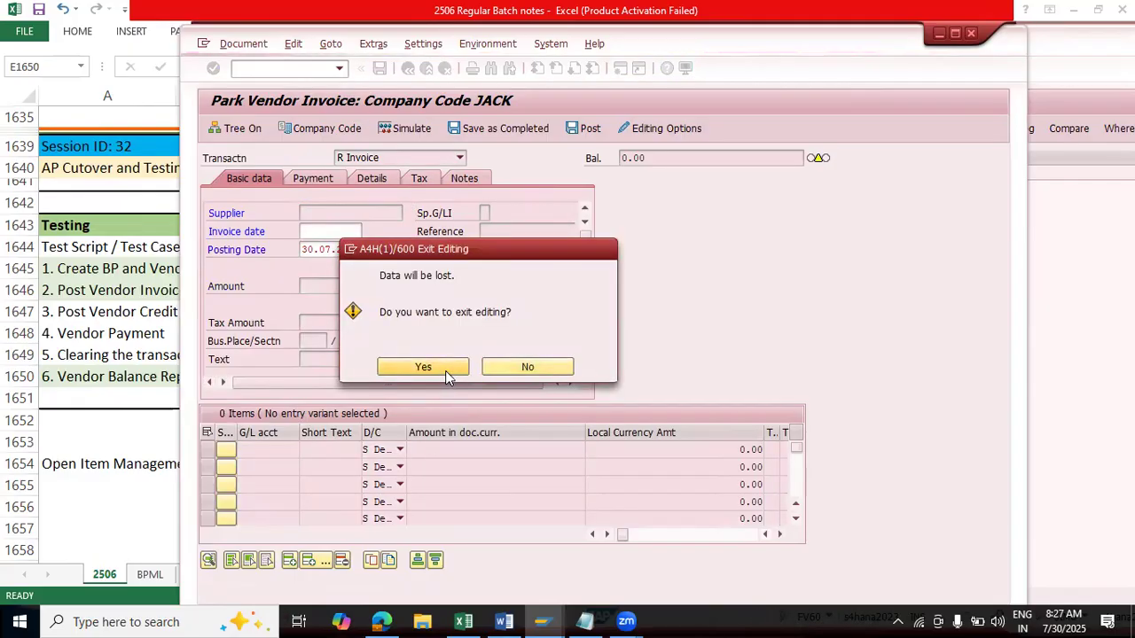
# Step: Widen the menu tree to read the full names of the invoice and credit memo parking transactions, and collapse Document Parking
pyautogui.click(341, 447)
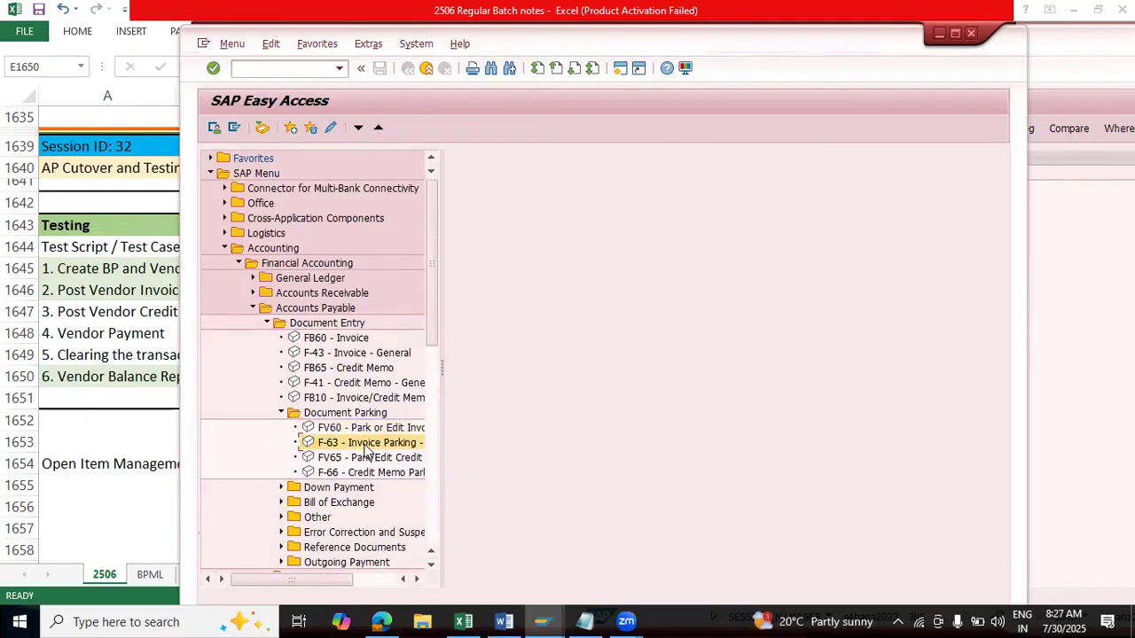
pyautogui.moveTo(441, 488); pyautogui.dragTo(574, 493)
pyautogui.click(403, 459)
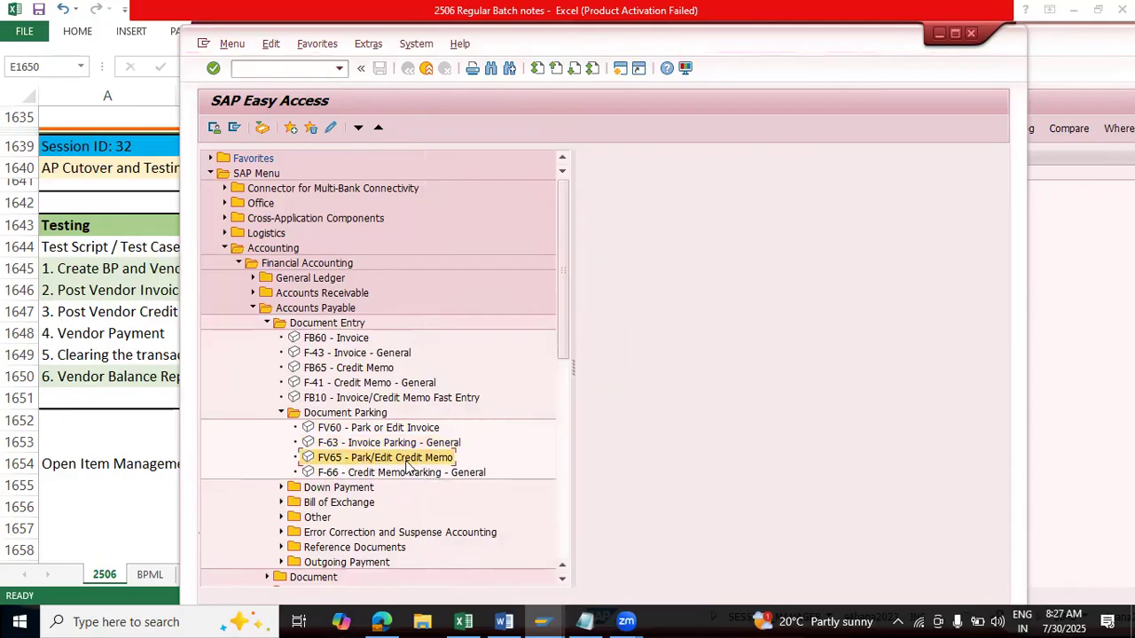
pyautogui.click(282, 412)
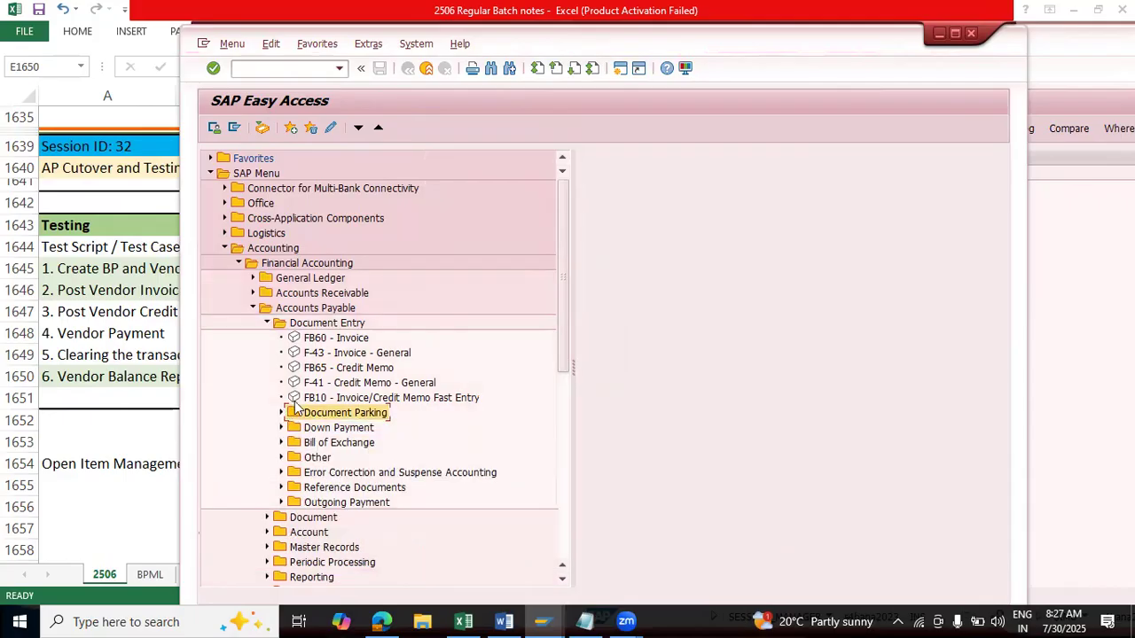
# Step: Review the Down Payment transactions F-47 and F-48 and the Bill of Exchange transactions, collapsing each folder when done
pyautogui.click(281, 427)
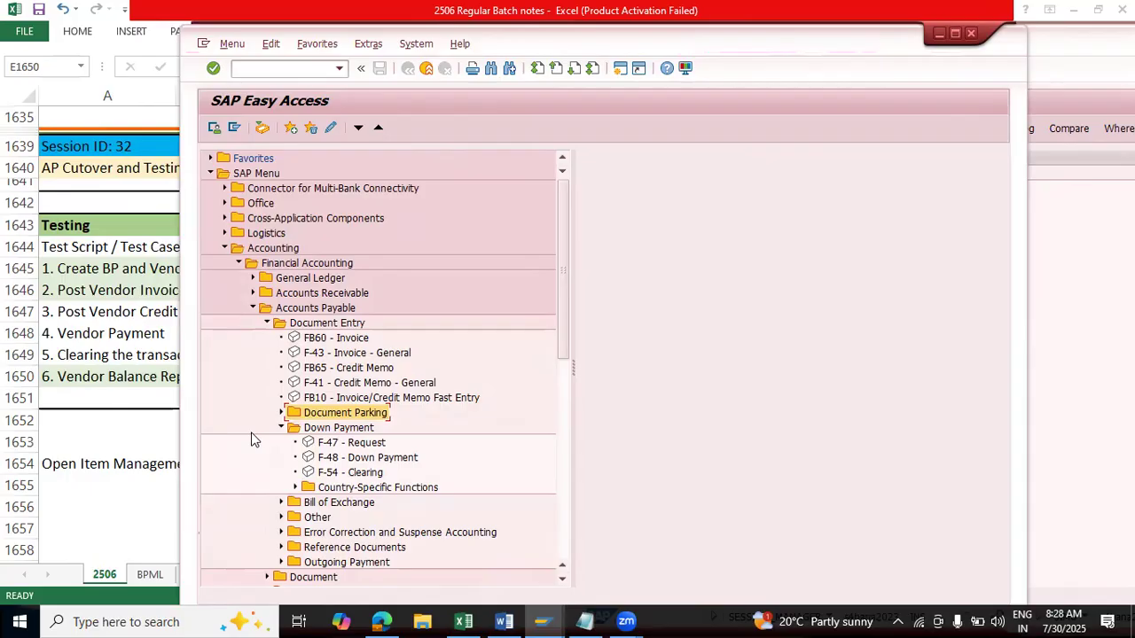
pyautogui.click(359, 444)
pyautogui.click(359, 457)
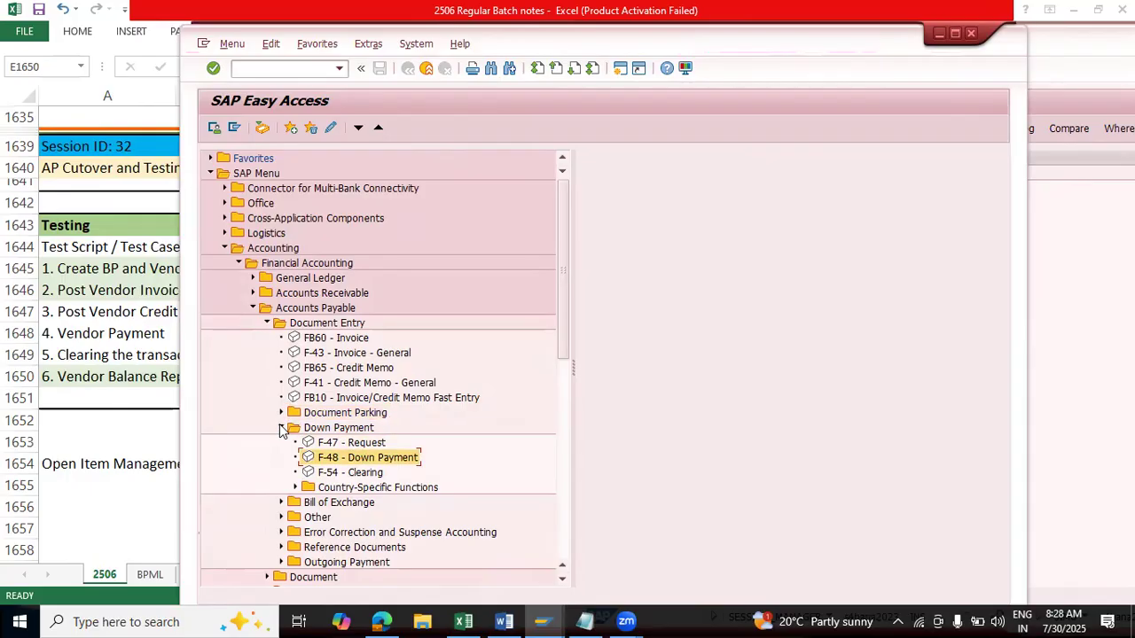
pyautogui.click(280, 430)
pyautogui.click(281, 443)
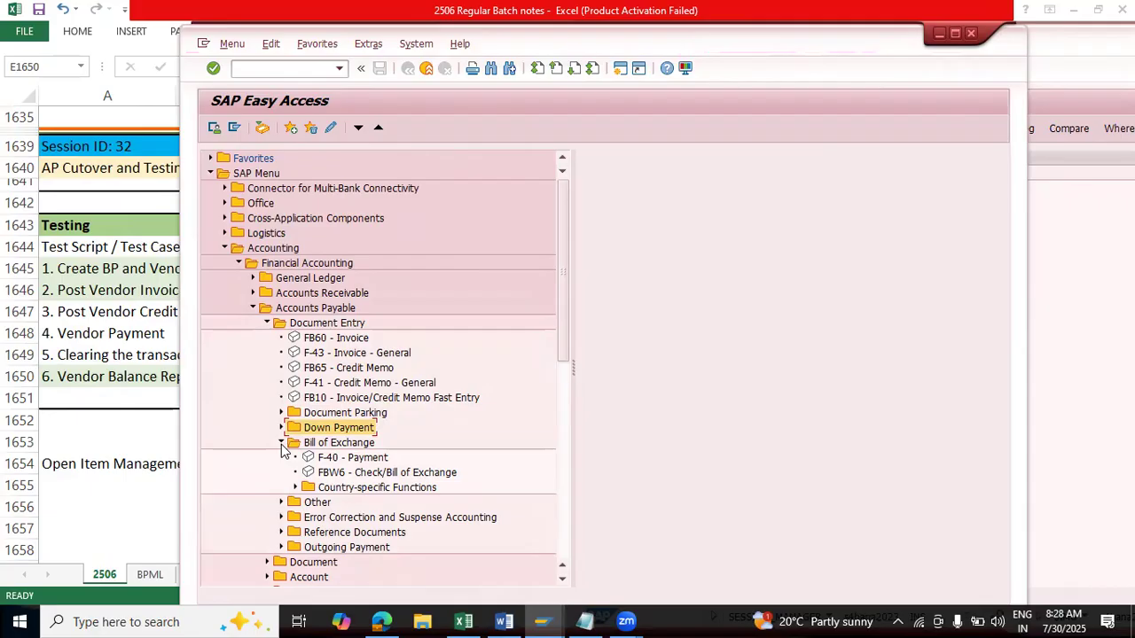
pyautogui.moveTo(381, 621)
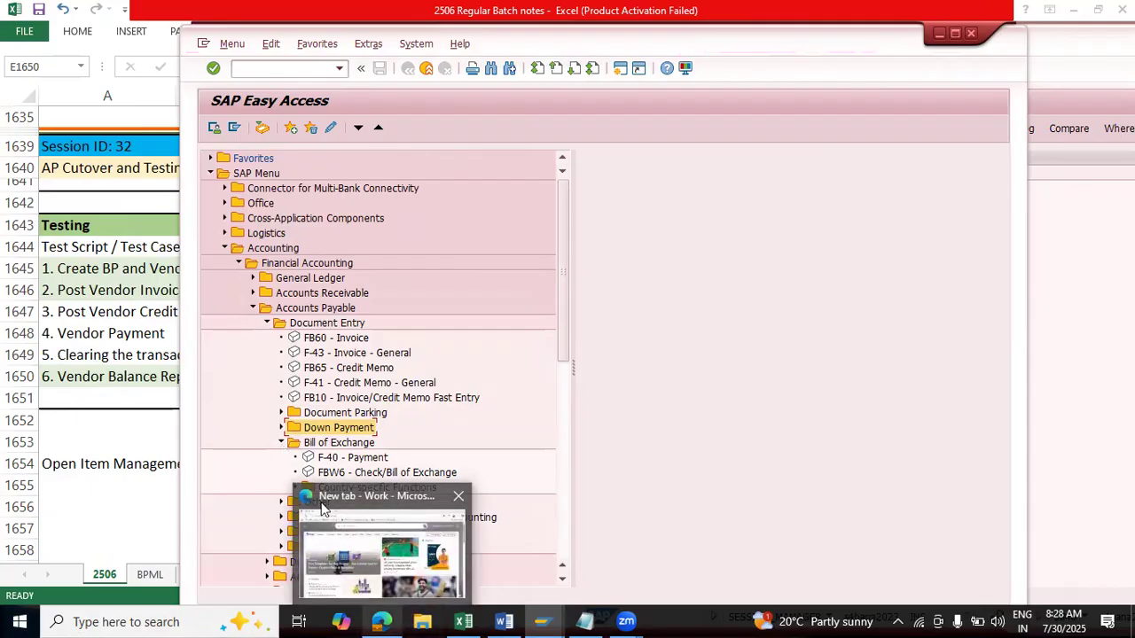
pyautogui.click(281, 443)
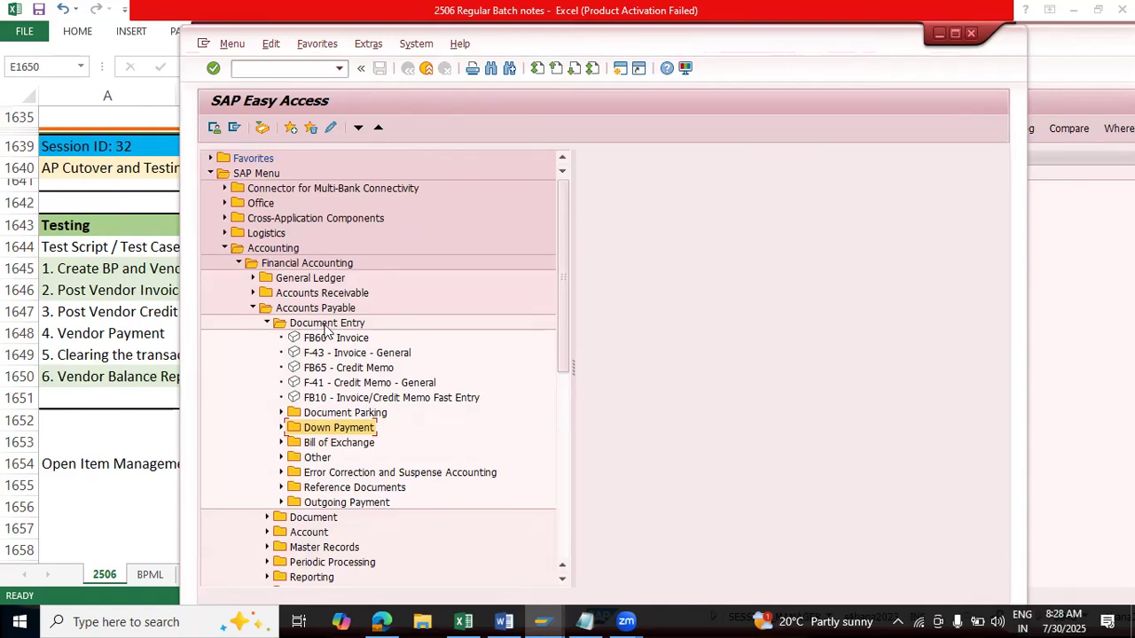
# Step: Review the Other transactions, including F-42 Without Clearing and F-51 With Clearing, and collapse the Document Entry folder
pyautogui.click(329, 413)
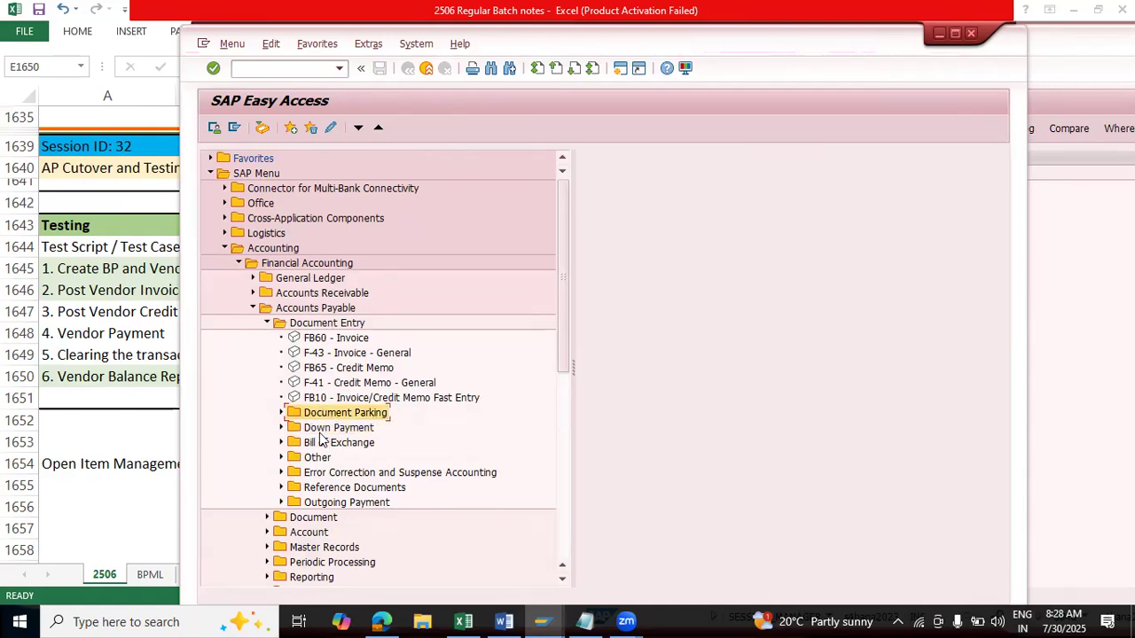
pyautogui.click(279, 459)
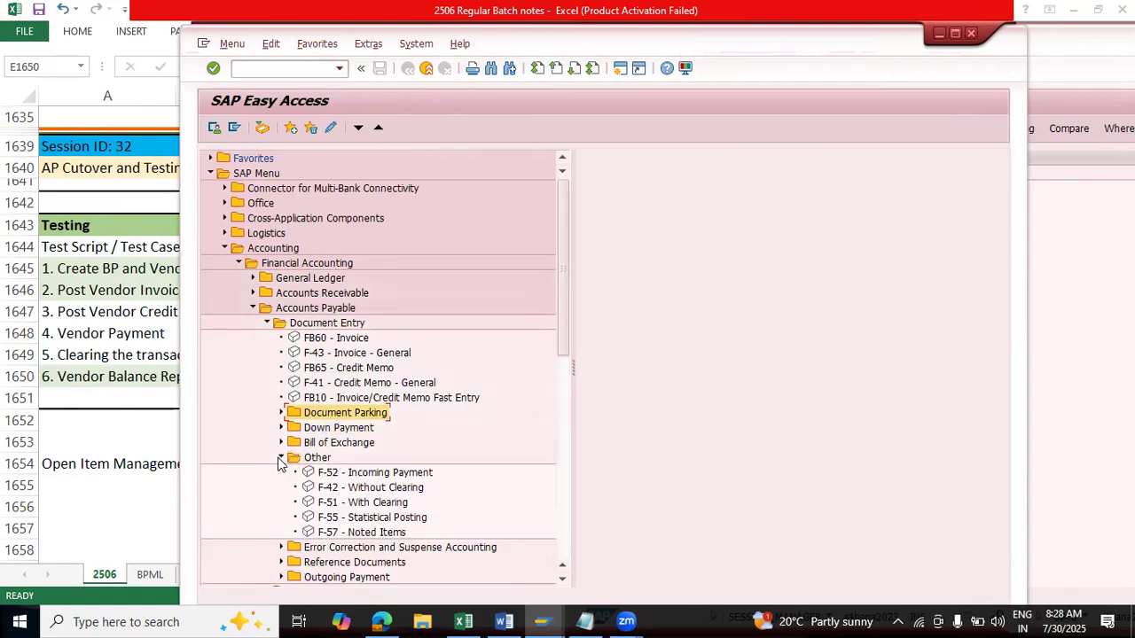
pyautogui.scroll(-2, 468, 431)
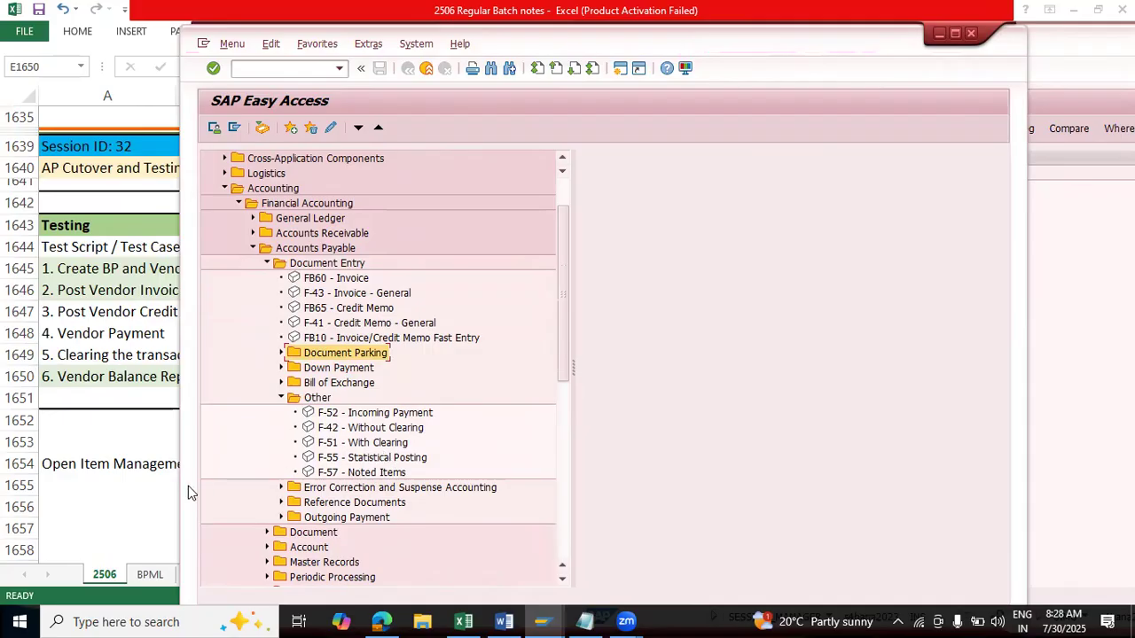
pyautogui.click(382, 429)
pyautogui.click(377, 448)
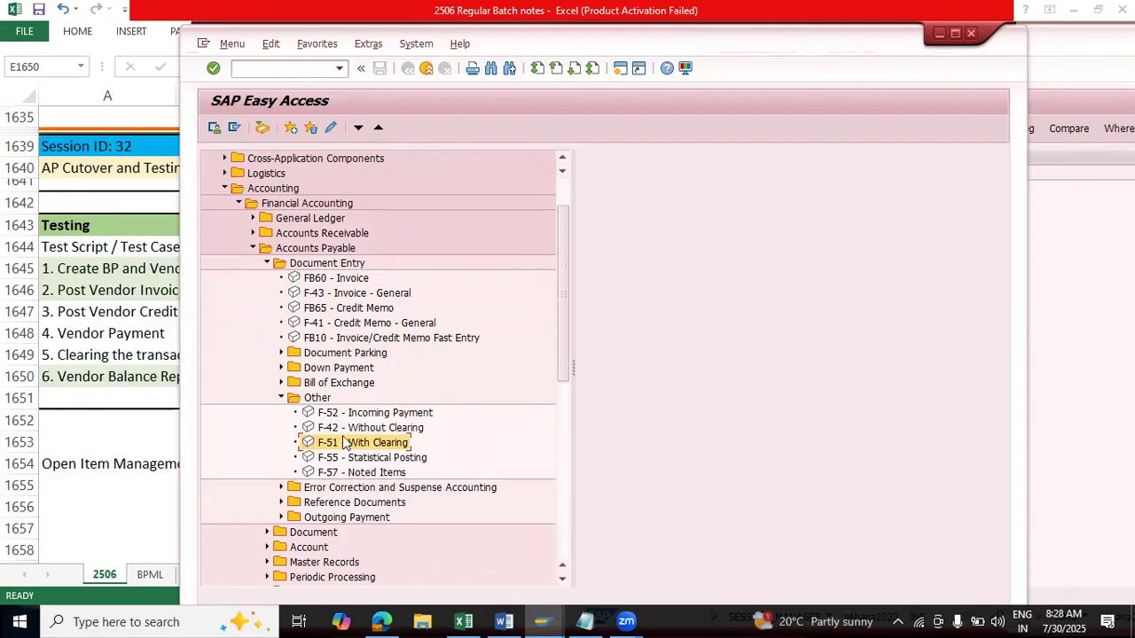
pyautogui.click(280, 398)
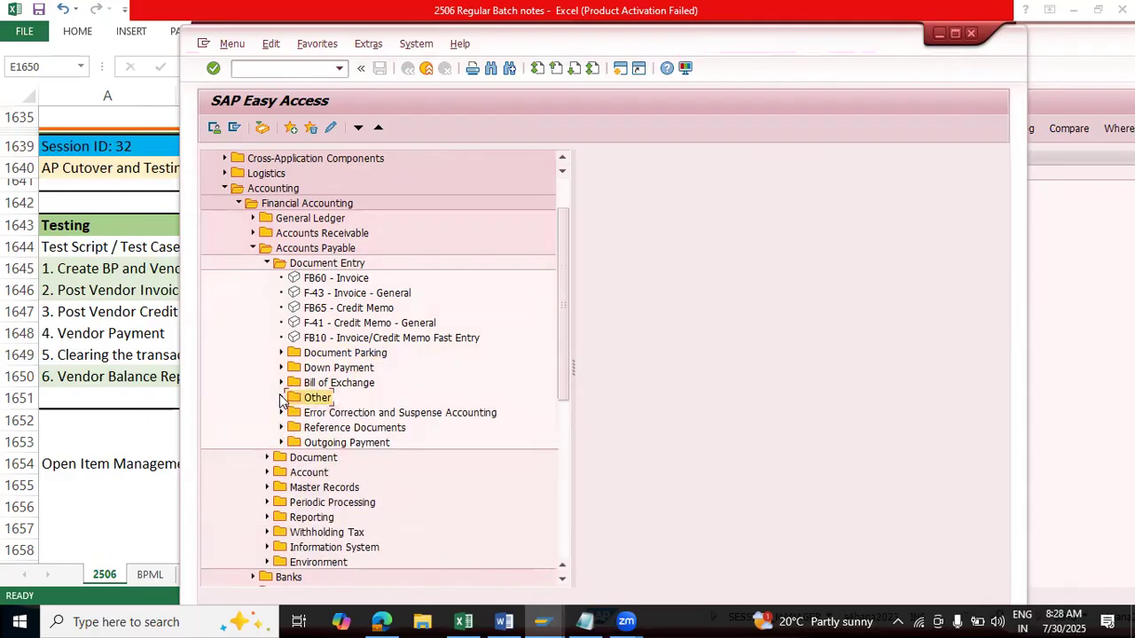
pyautogui.click(267, 264)
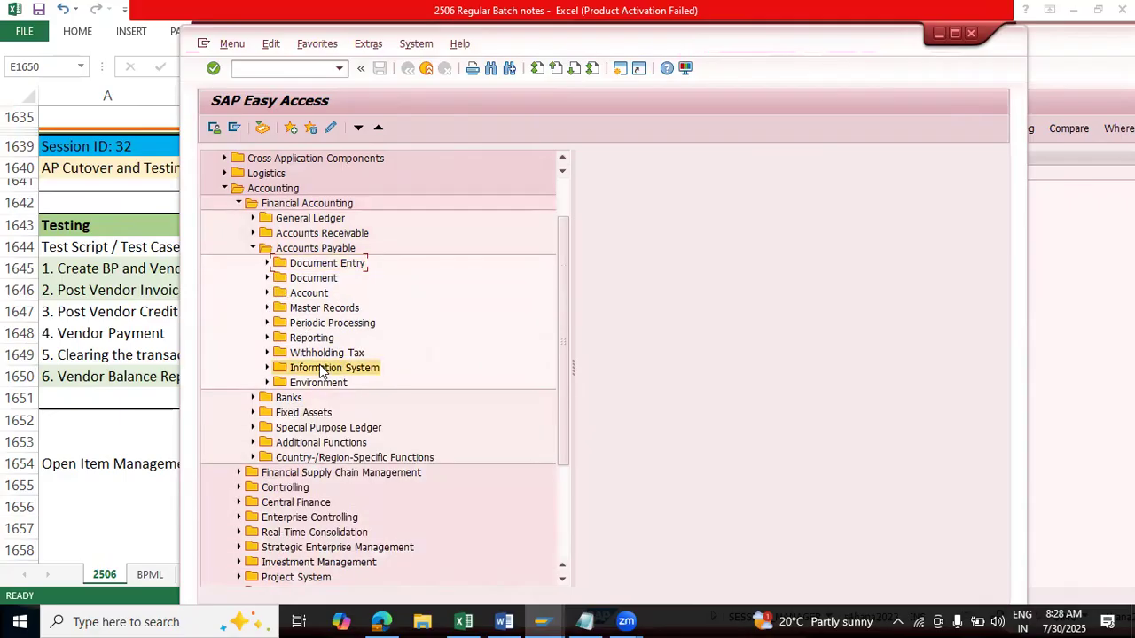
# Step: Expand Information System and Reports for Accounts Payable Accounting to review the Vendor Balances and Vendors: Items reports
pyautogui.click(268, 368)
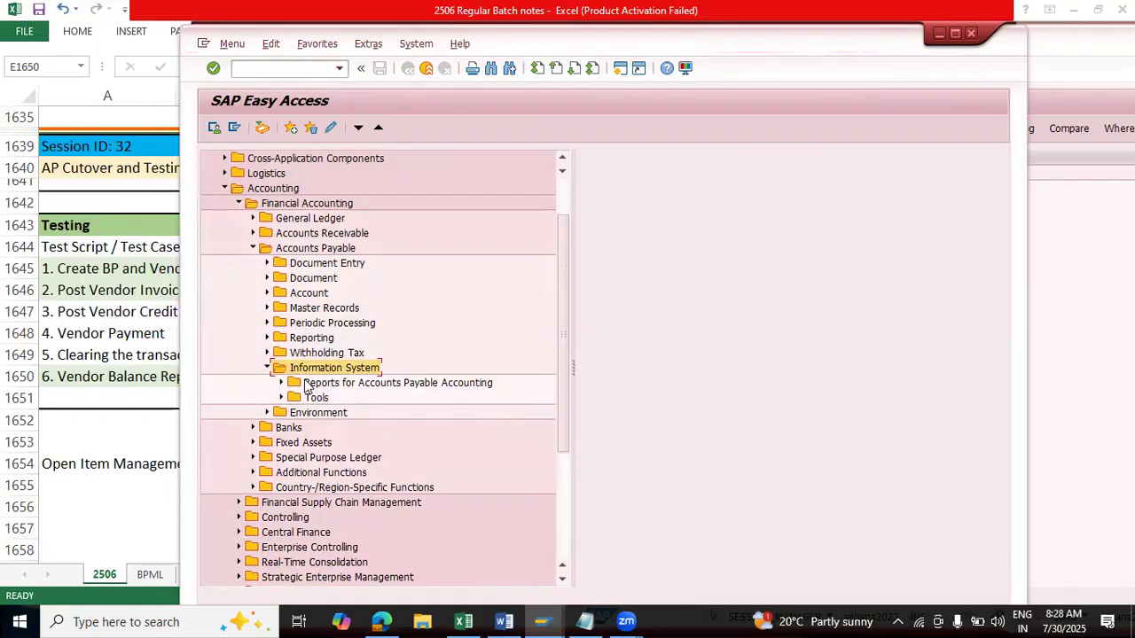
pyautogui.click(282, 383)
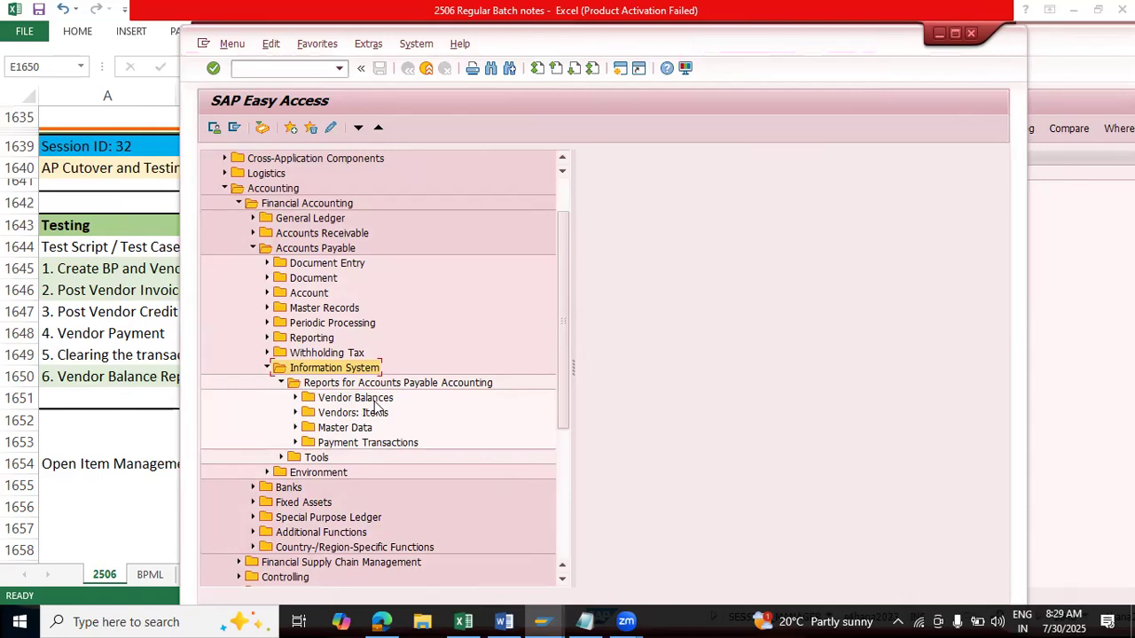
pyautogui.click(296, 397)
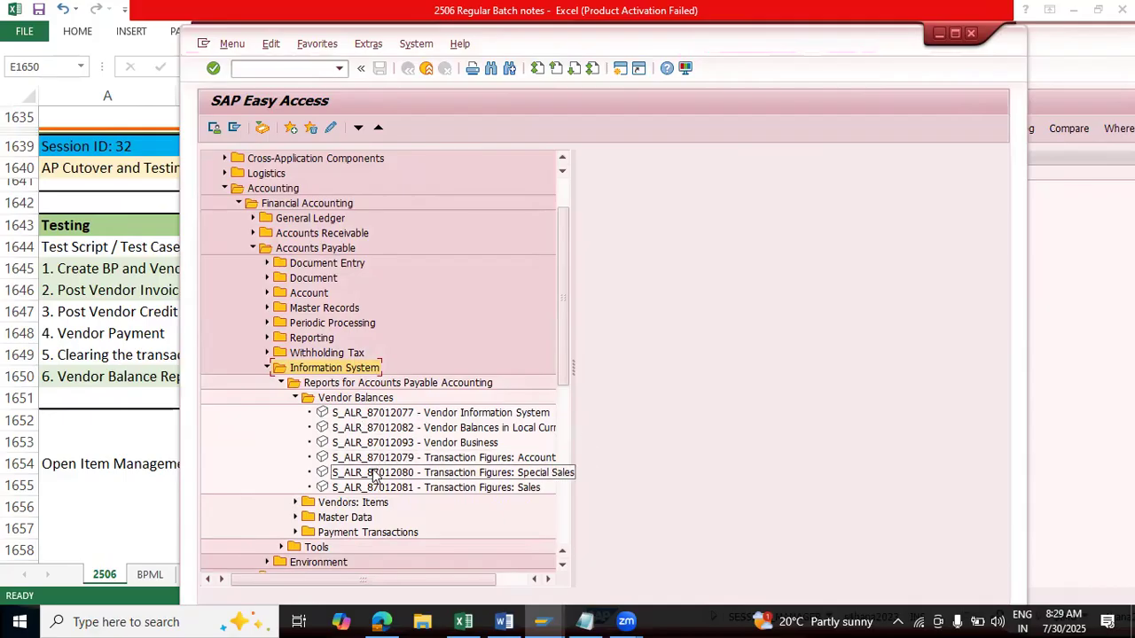
pyautogui.click(297, 399)
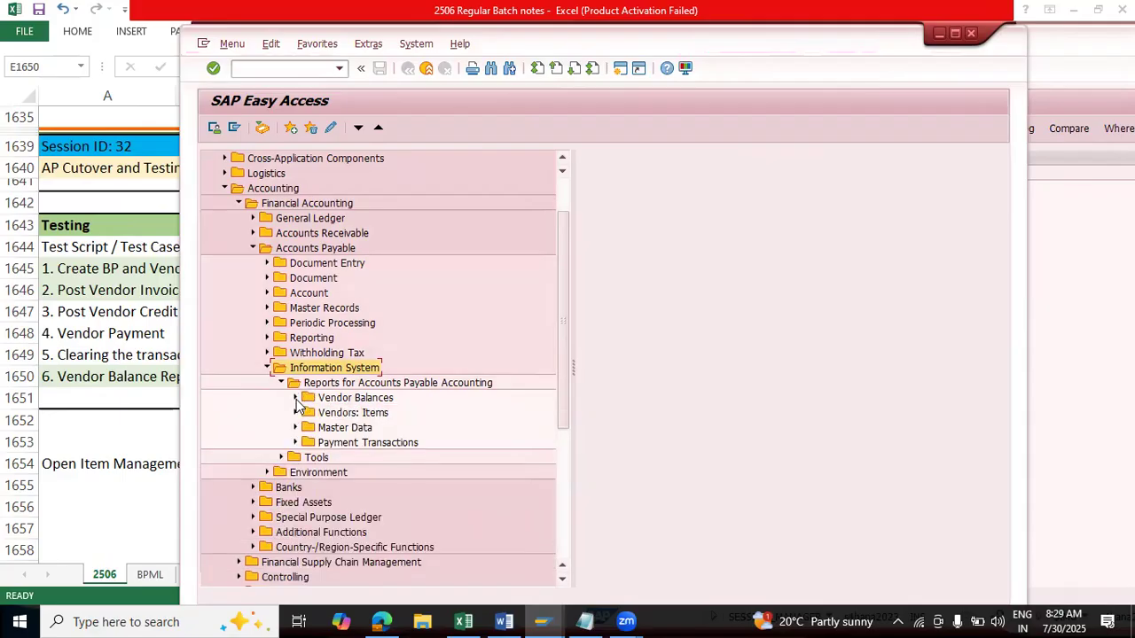
pyautogui.click(295, 414)
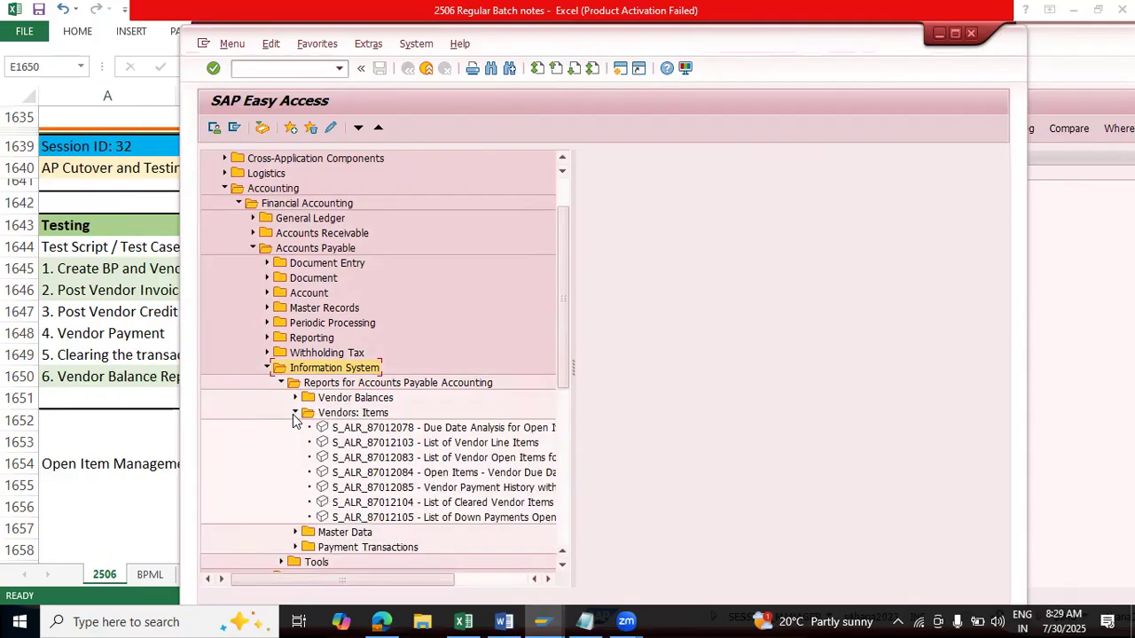
pyautogui.click(445, 474)
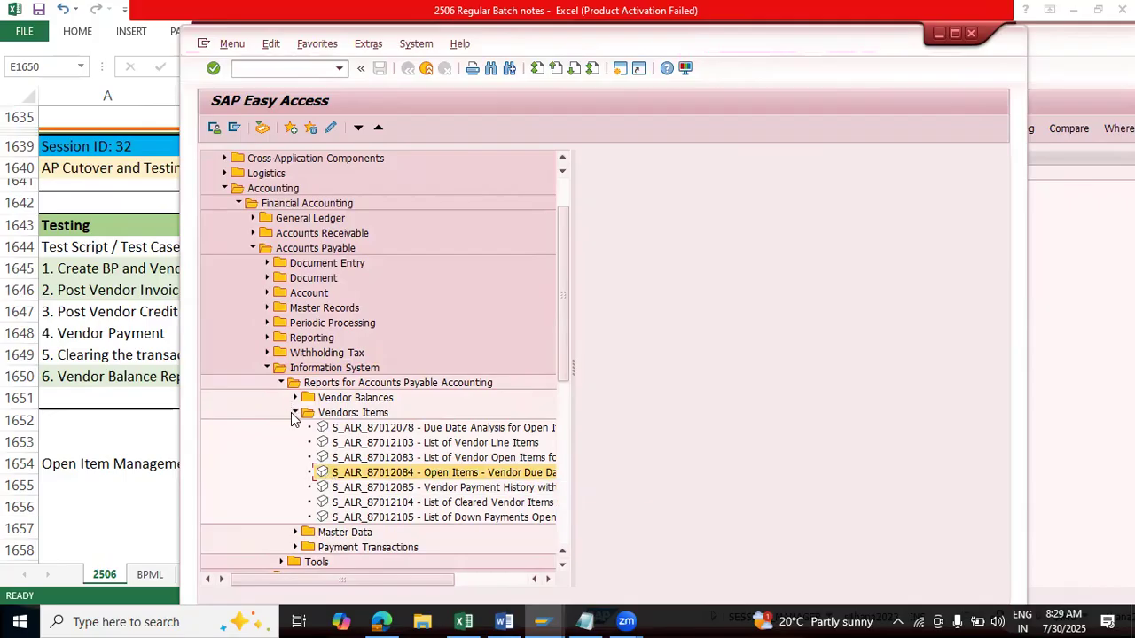
# Step: Open the List of Vendor Line Items report S_ALR_87012103 and go through its status options, leaving All Items selected
pyautogui.doubleClick(383, 444)
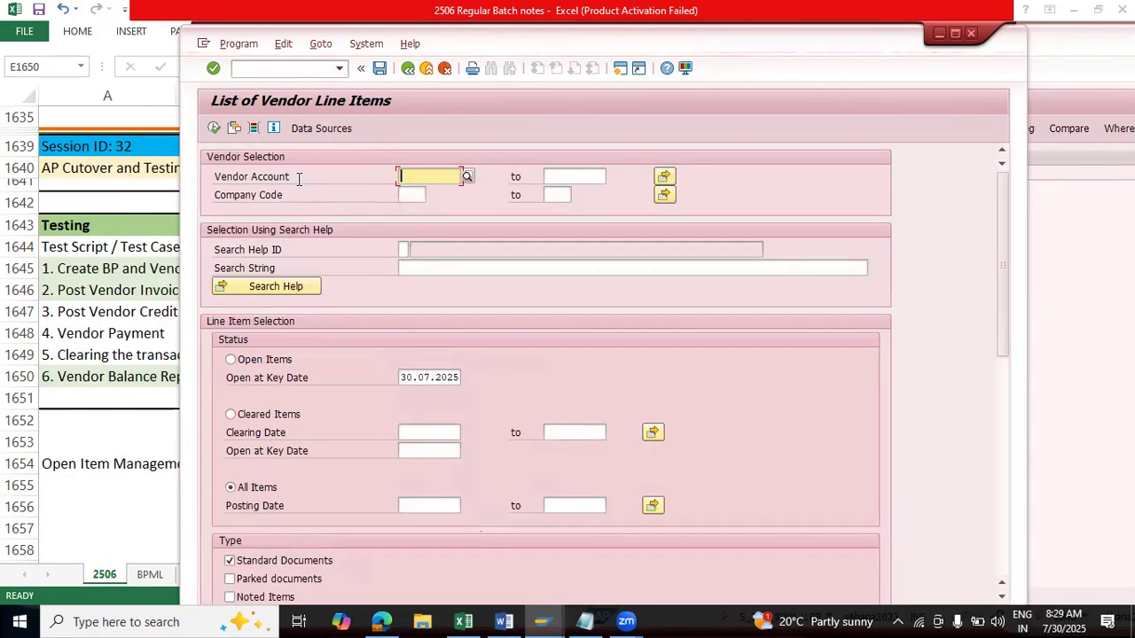
pyautogui.click(409, 195)
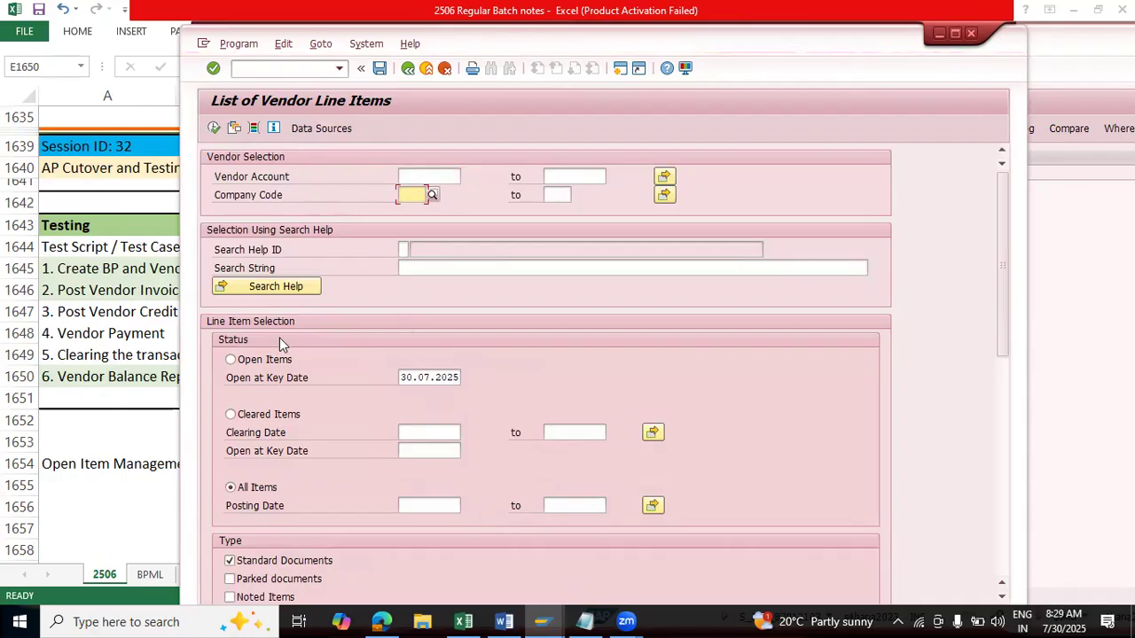
pyautogui.click(231, 360)
pyautogui.click(230, 414)
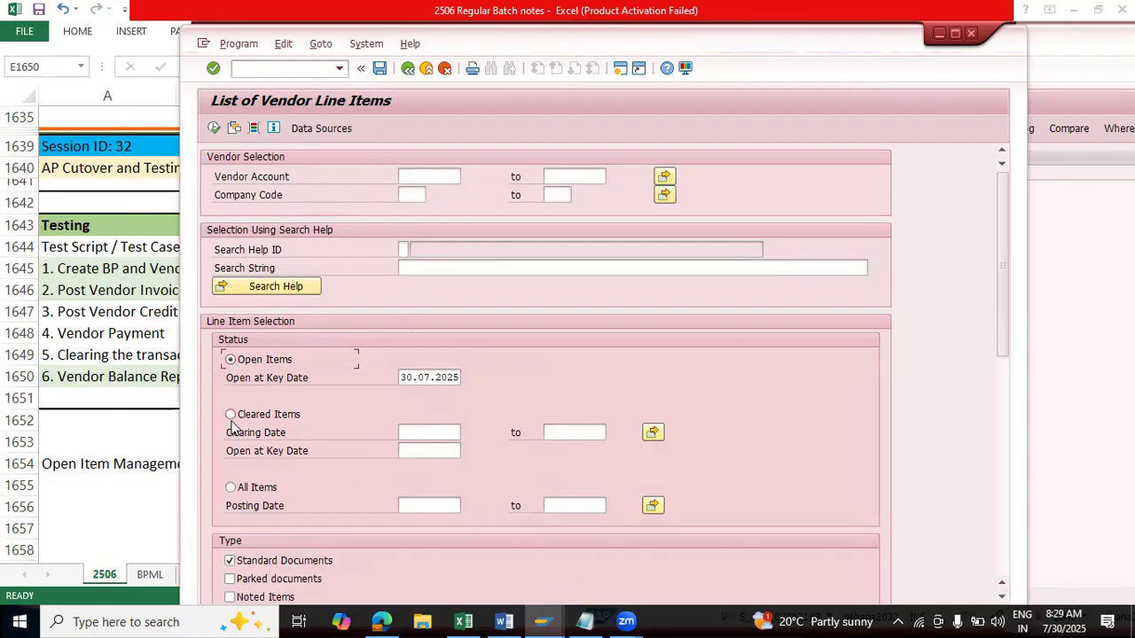
pyautogui.click(230, 489)
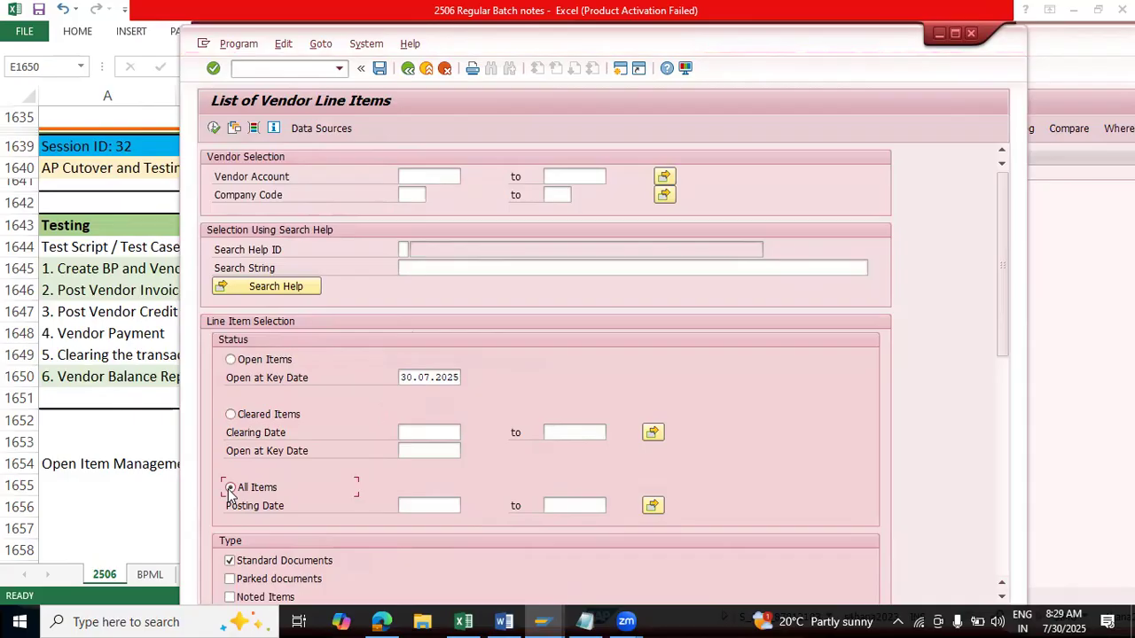
# Step: Set the company code to 9400 for the vendor line item selection, leaving the vendor account blank
pyautogui.click(413, 196)
pyautogui.write('9410')
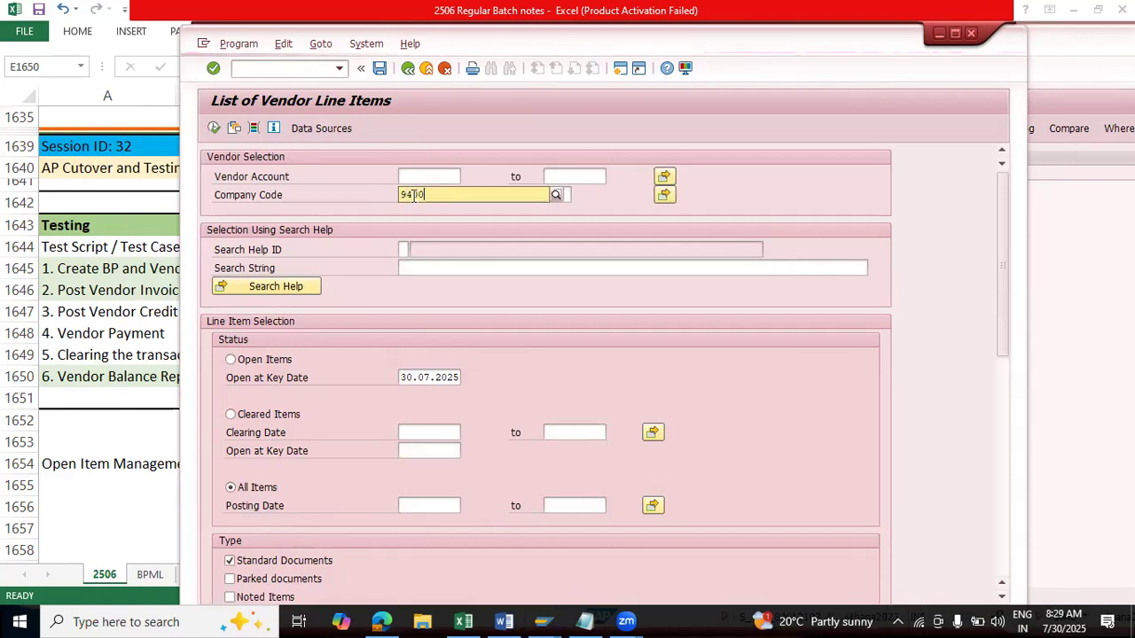
pyautogui.click(423, 233)
pyautogui.click(422, 175)
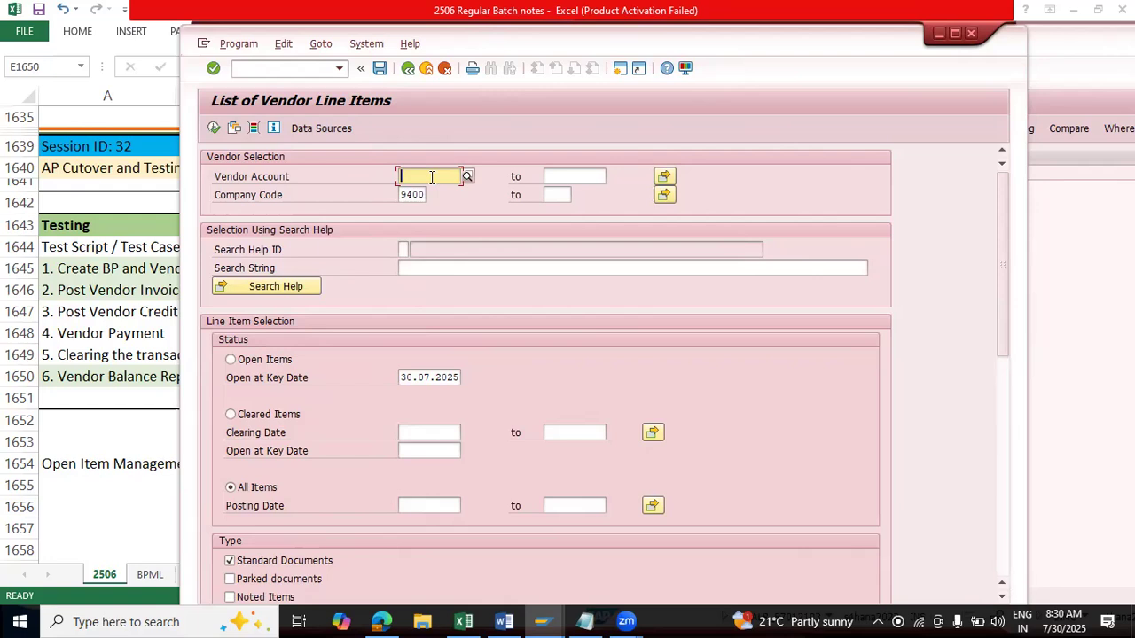
pyautogui.click(402, 197)
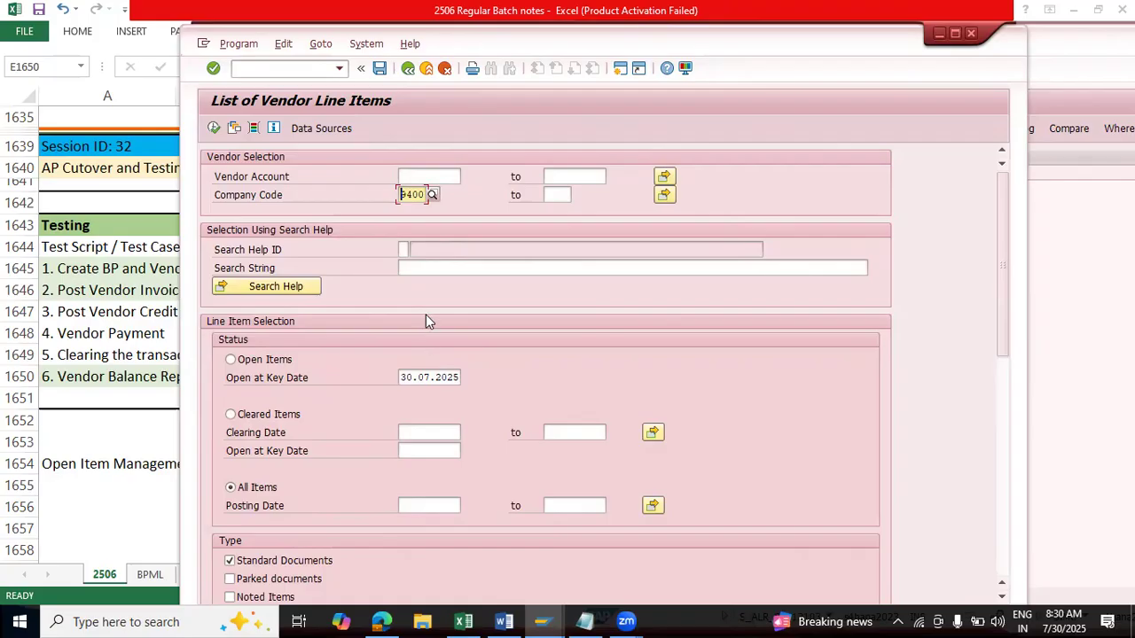
# Step: Start background execution of the report with output device LP01, accepting the print parameters to reach the Start Time settings
pyautogui.click(242, 44)
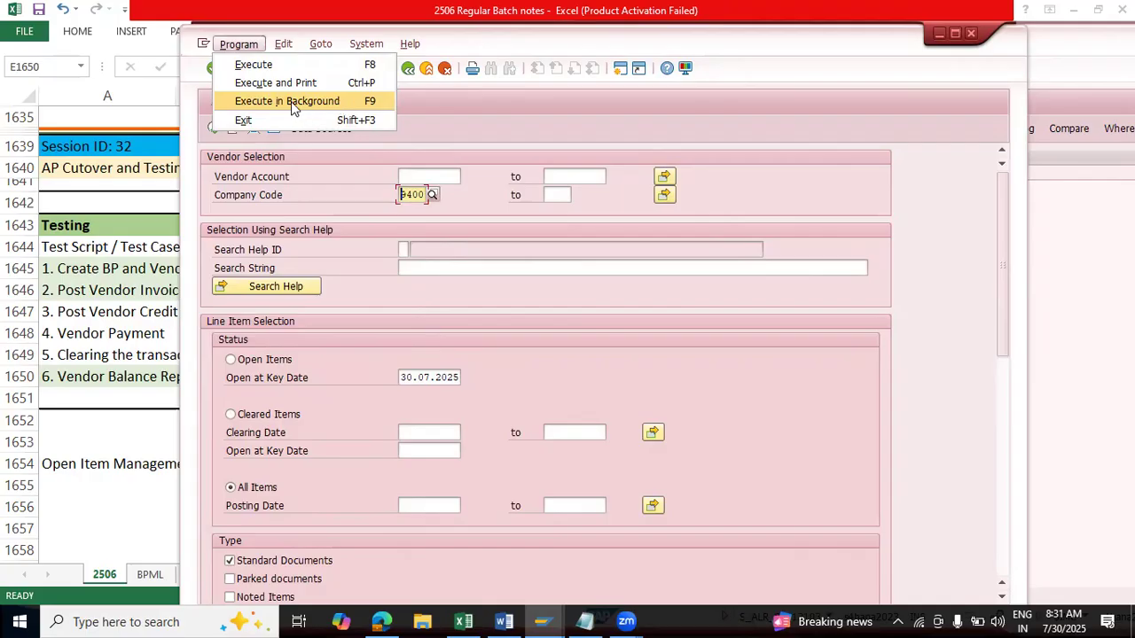
pyautogui.click(342, 103)
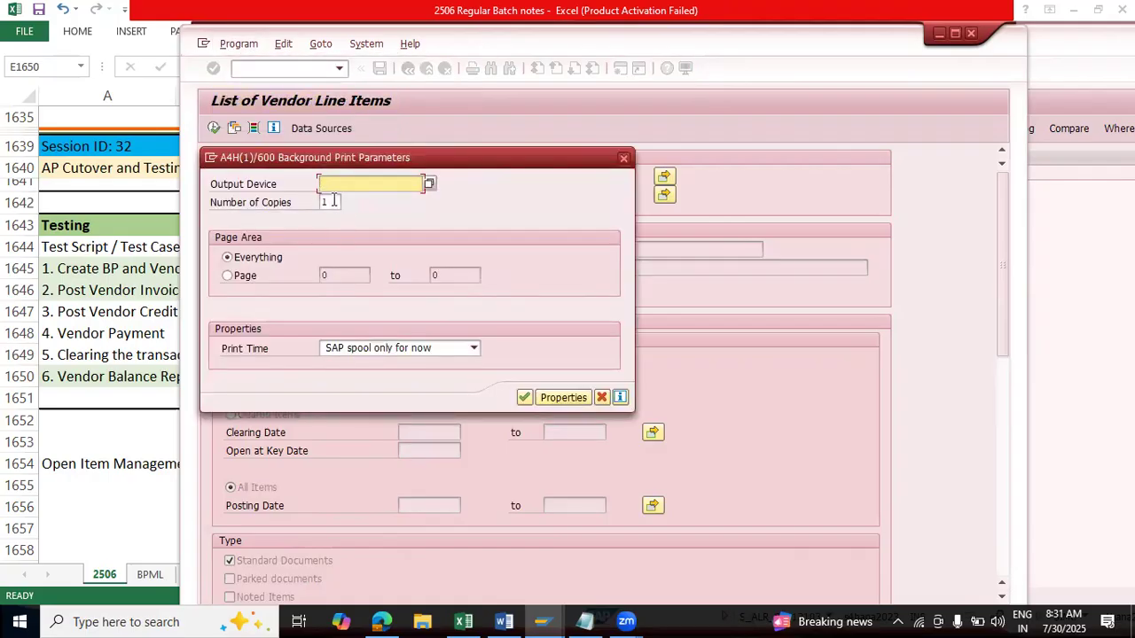
pyautogui.write('lp')
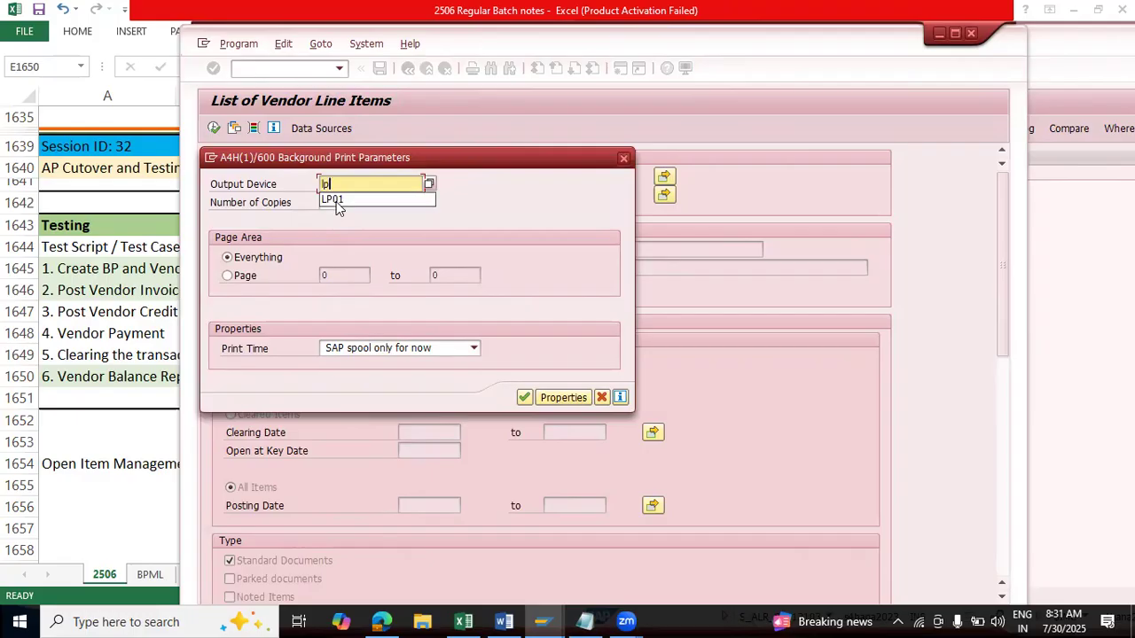
pyautogui.click(335, 200)
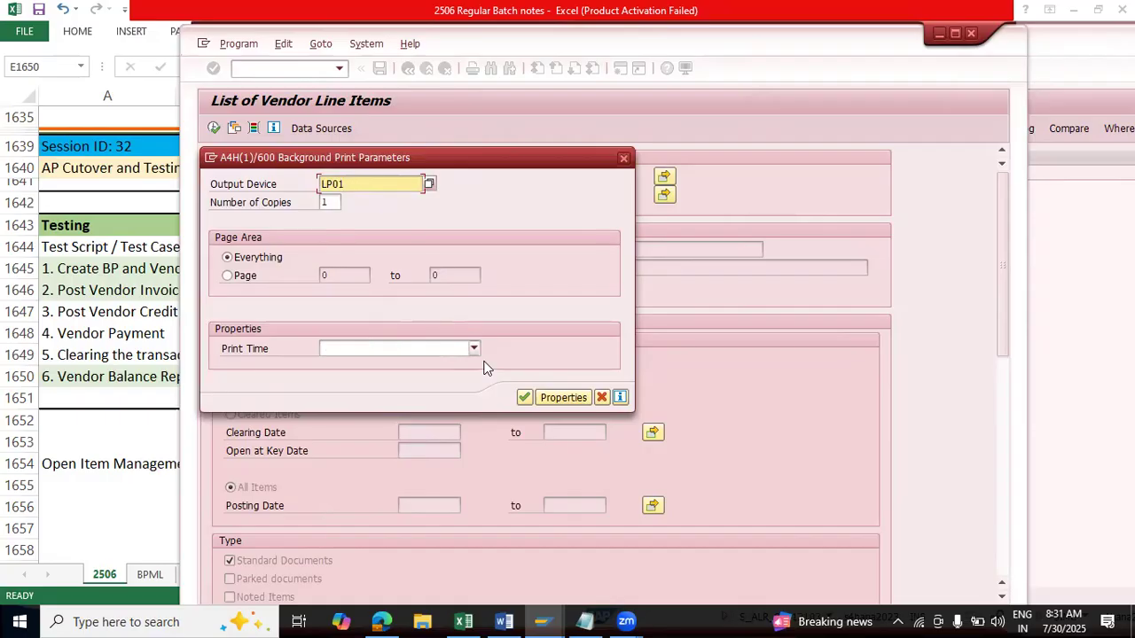
pyautogui.click(523, 399)
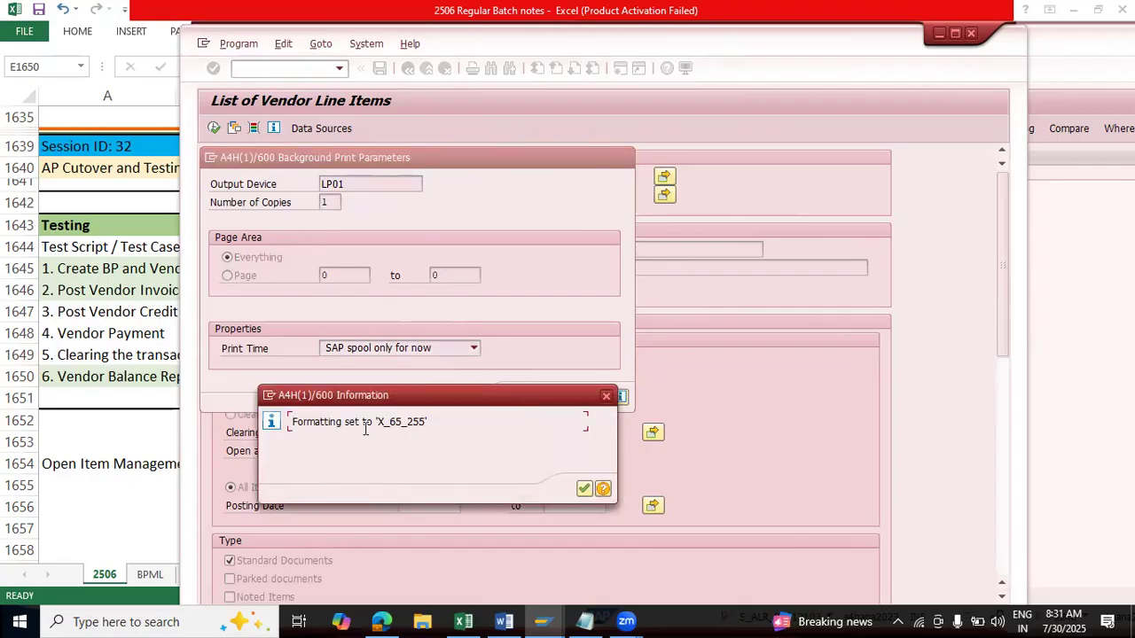
pyautogui.click(585, 489)
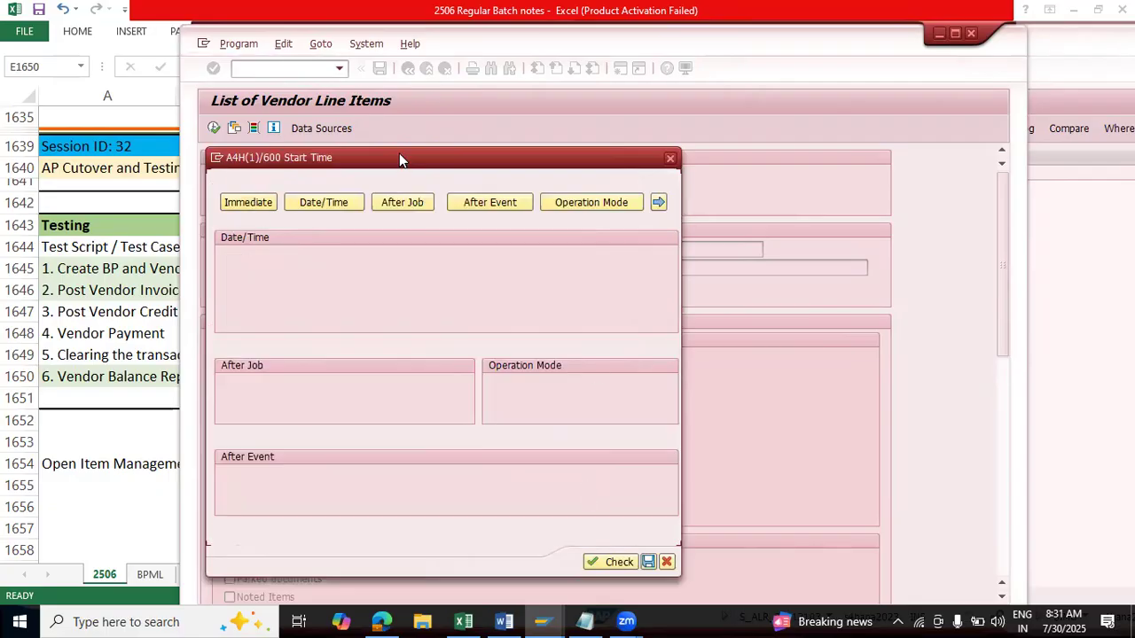
pyautogui.moveTo(399, 155); pyautogui.dragTo(541, 102)
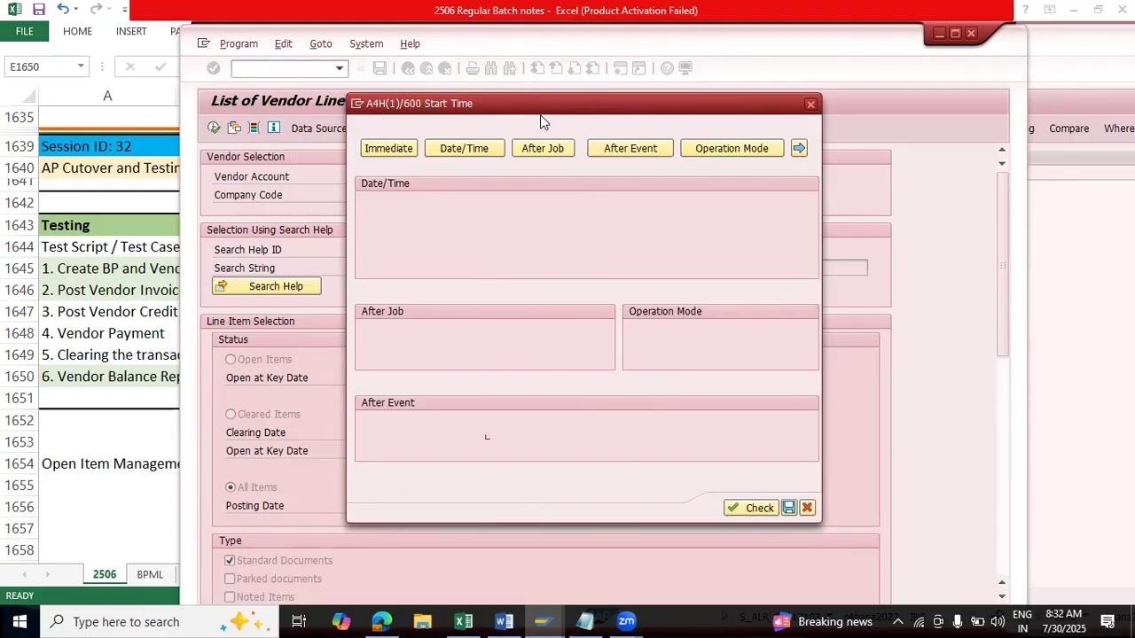
# Step: Check July 31 and August 1 in the system calendar, then return to the Start Time settings
pyautogui.click(1063, 619)
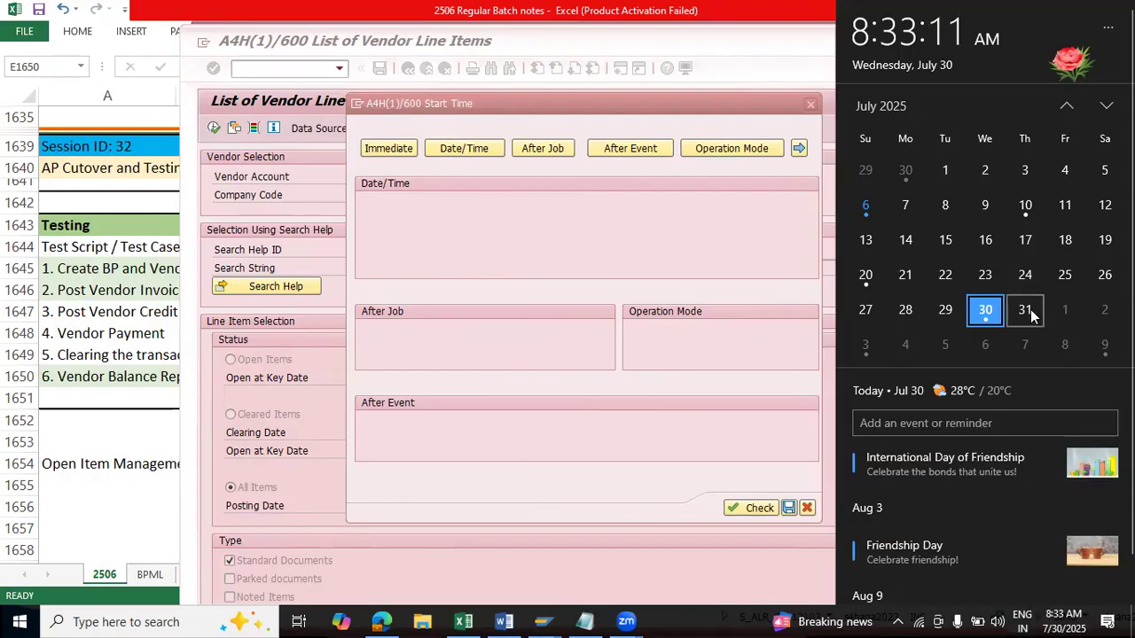
pyautogui.click(1064, 310)
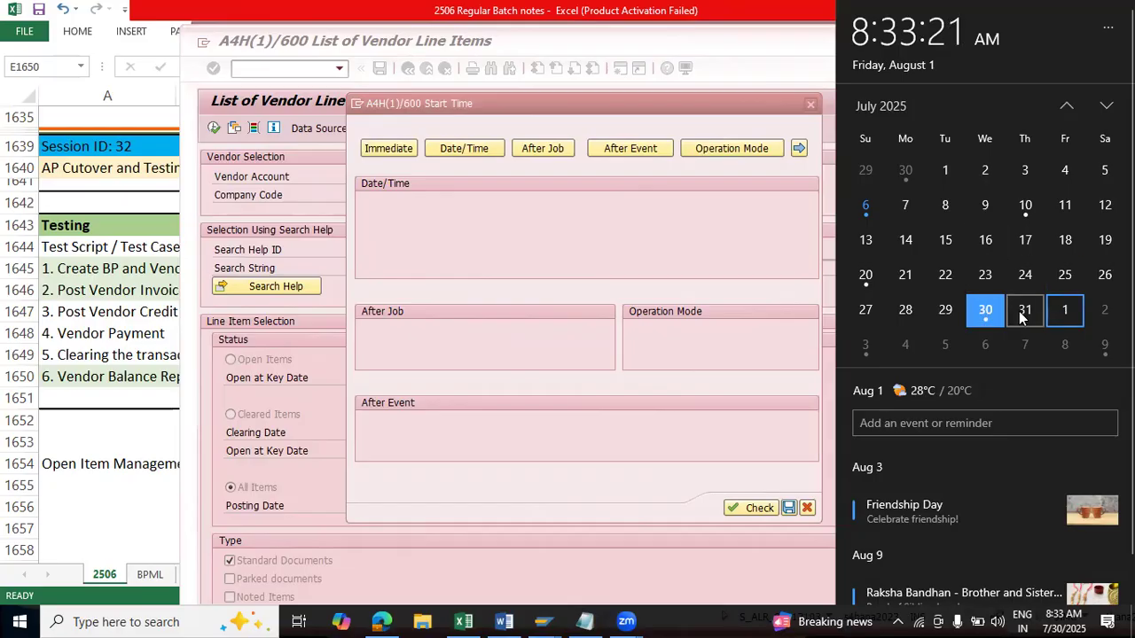
pyautogui.click(1021, 317)
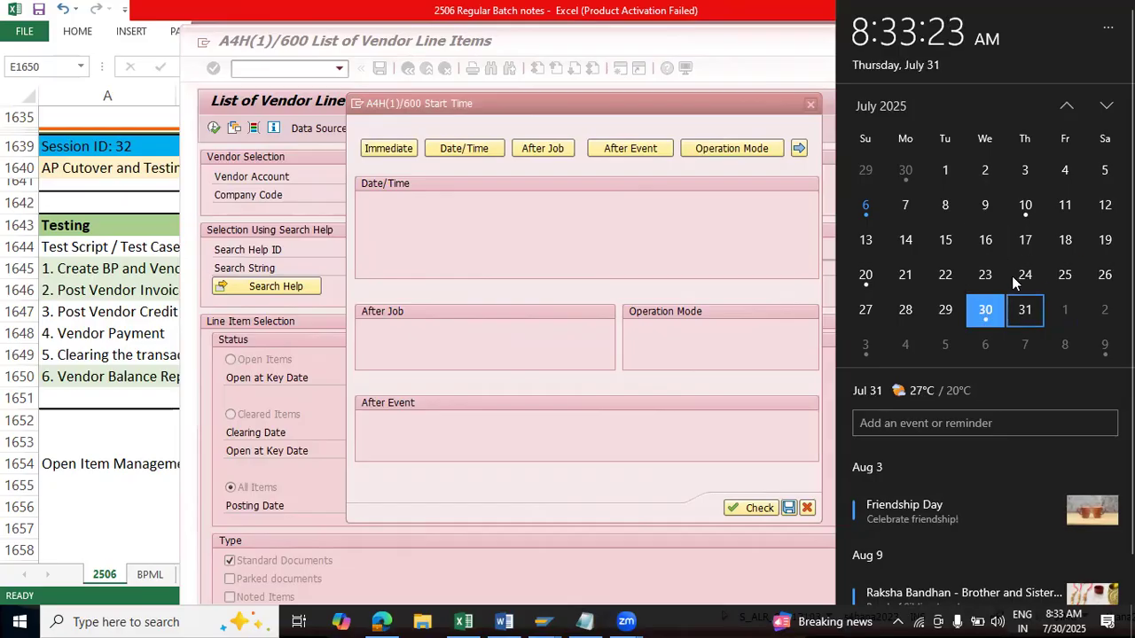
pyautogui.click(1058, 311)
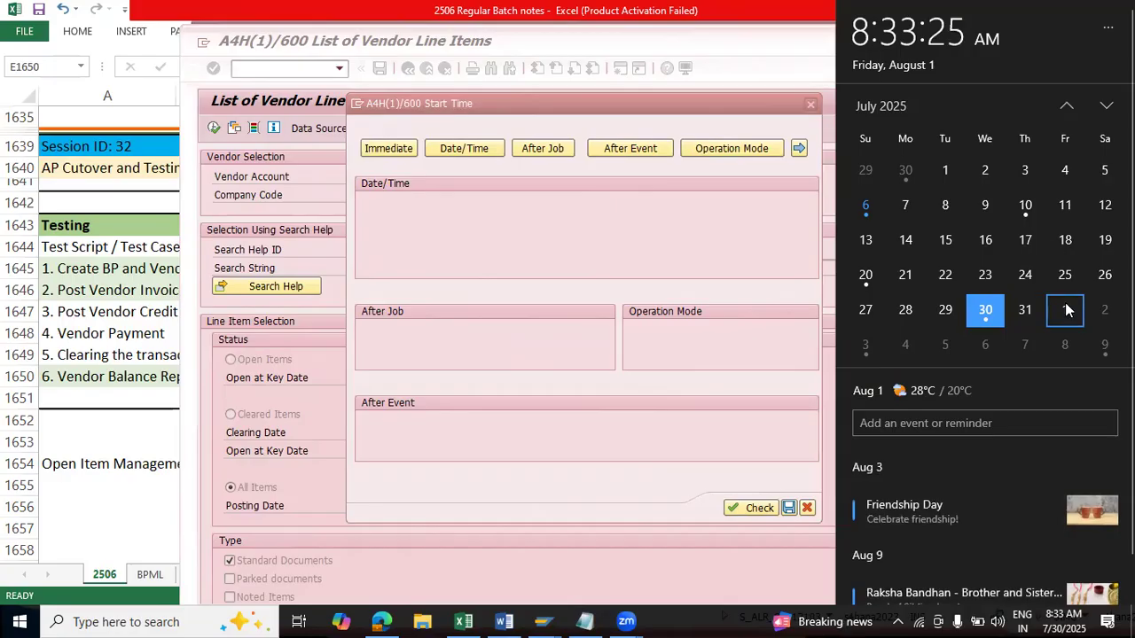
pyautogui.click(1025, 313)
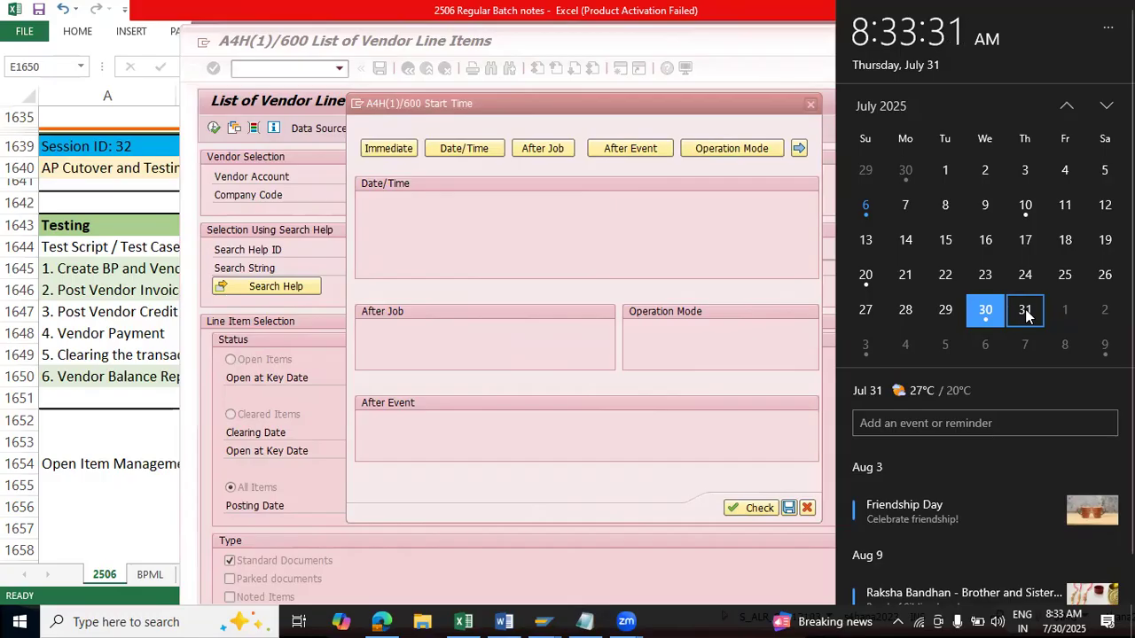
pyautogui.click(578, 197)
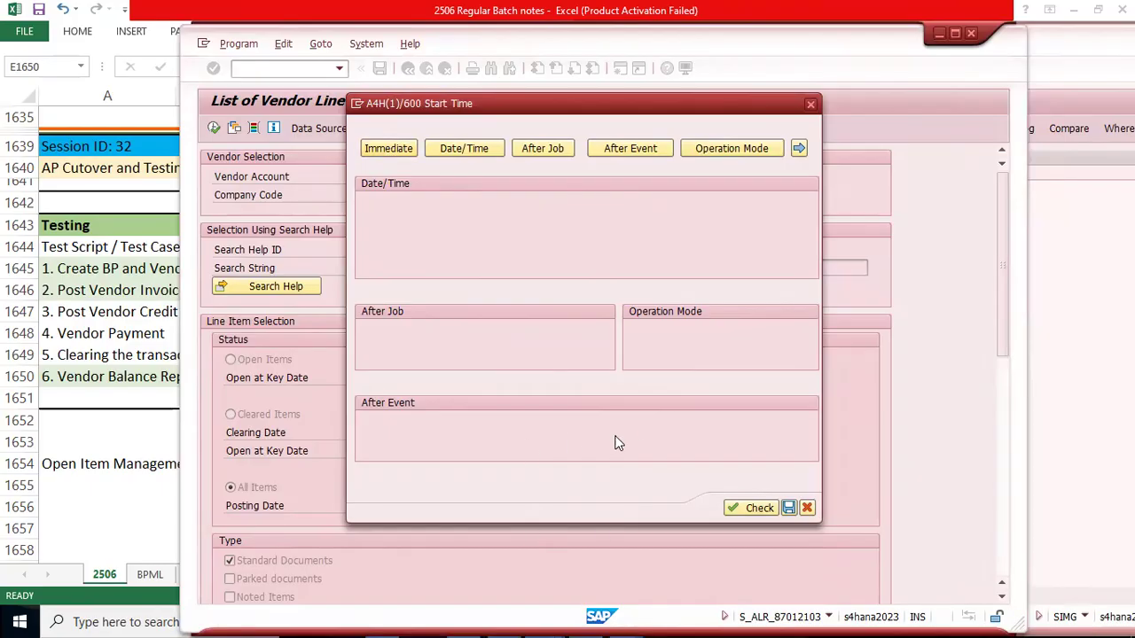
# Step: Choose a date/time start for the background job and set the scheduled start date to 01.08.2025
pyautogui.click(454, 150)
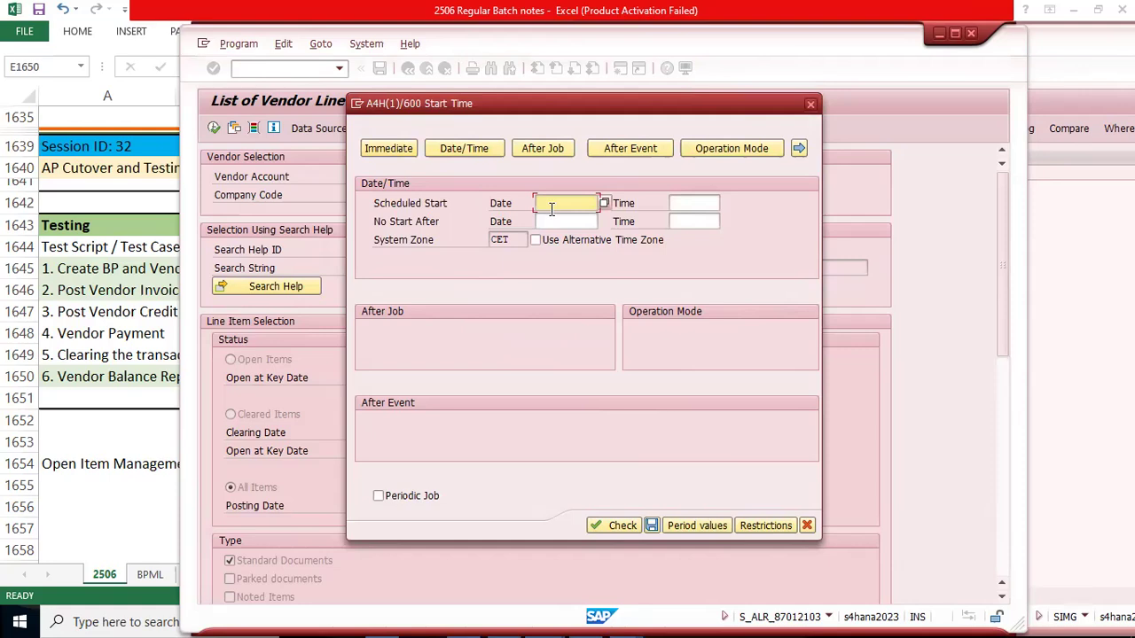
pyautogui.click(604, 203)
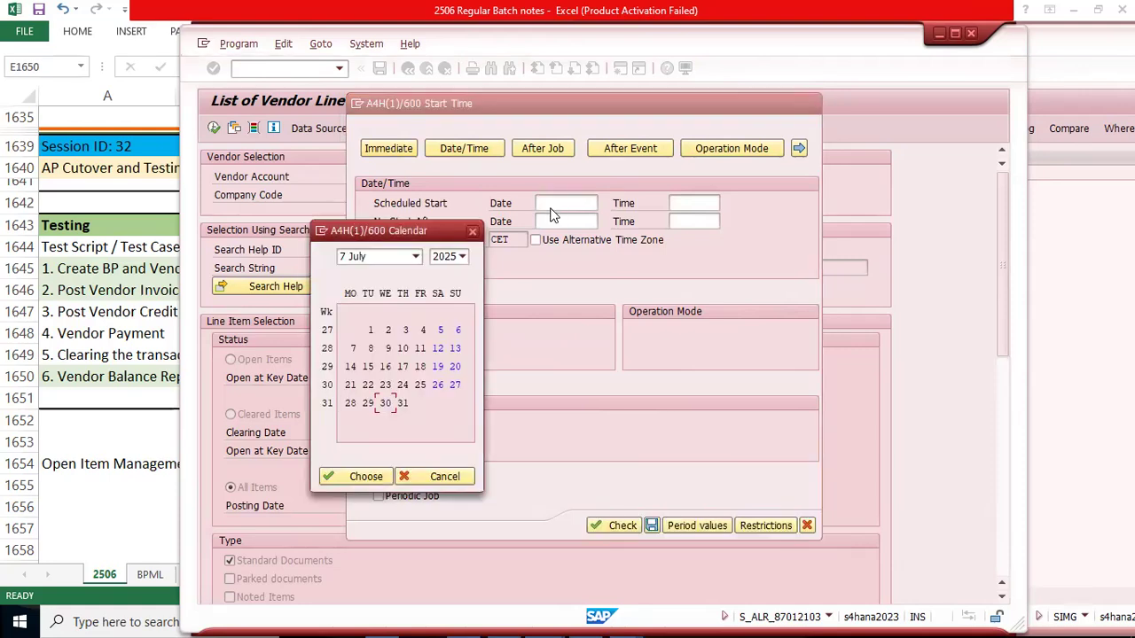
pyautogui.click(416, 256)
pyautogui.click(371, 272)
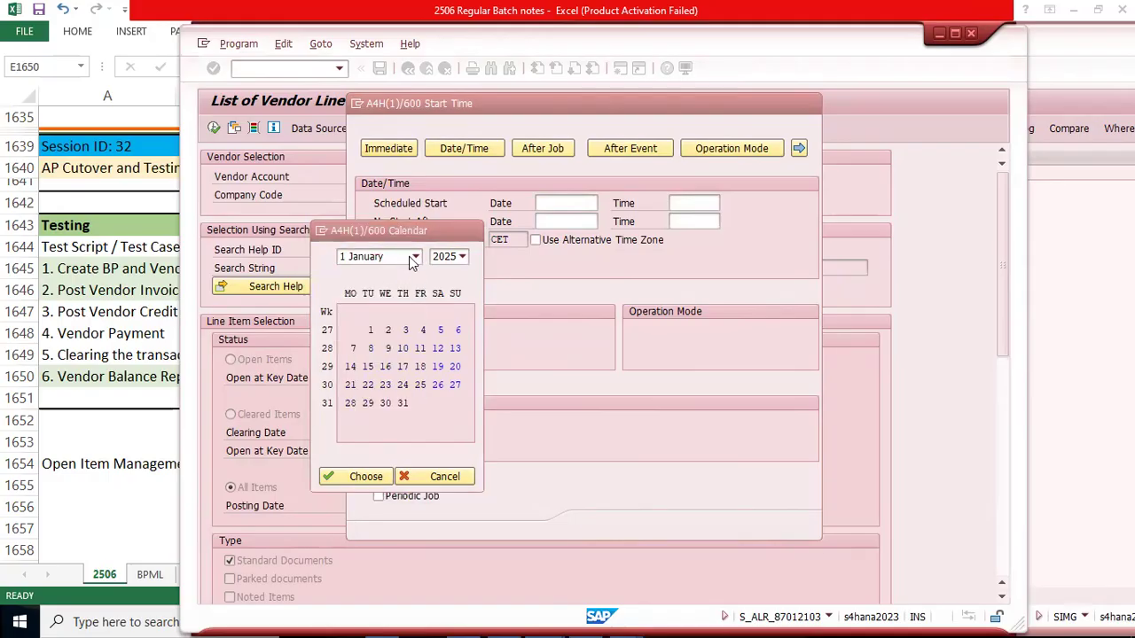
pyautogui.click(415, 256)
pyautogui.click(381, 364)
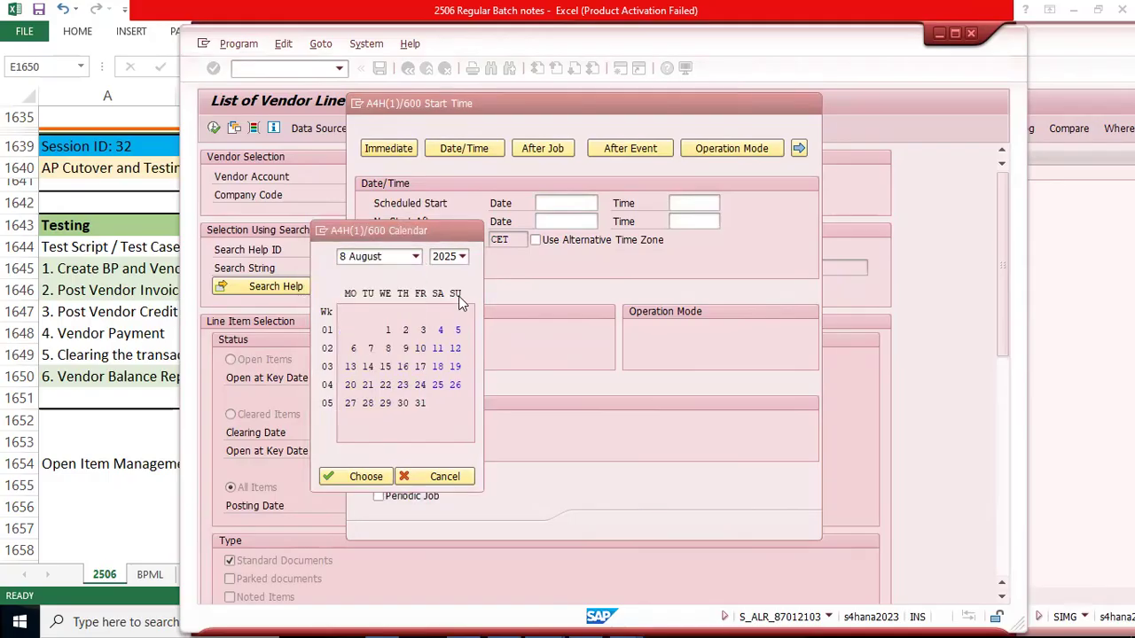
pyautogui.doubleClick(423, 329)
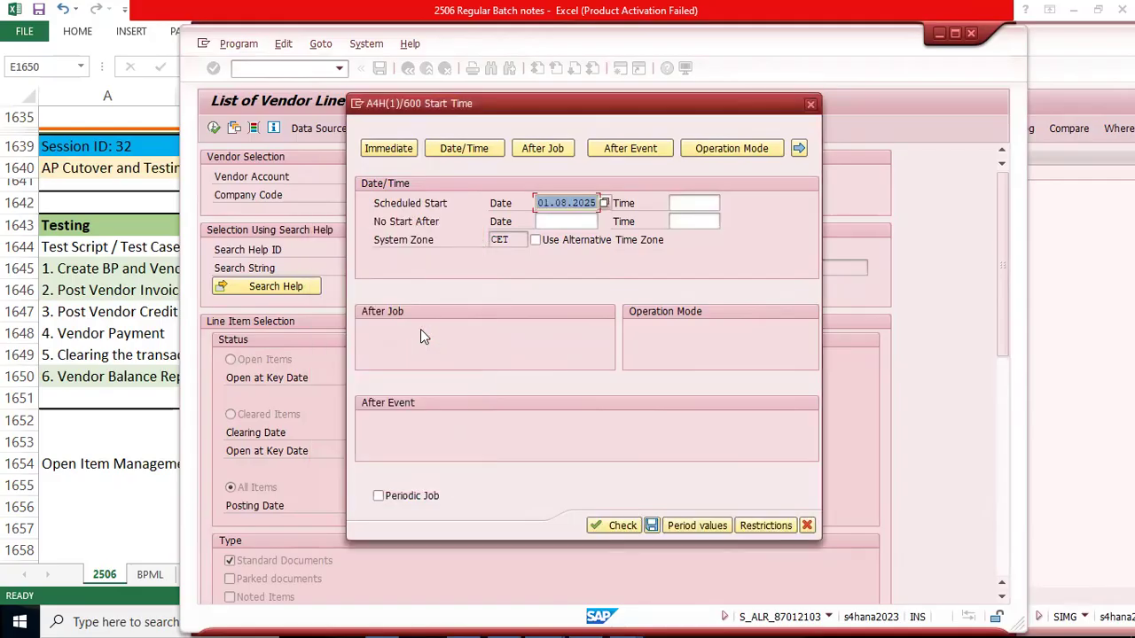
# Step: Set the job's scheduled start time to 00:00:00 using the hour, minute and second selection
pyautogui.click(676, 204)
pyautogui.write('00')
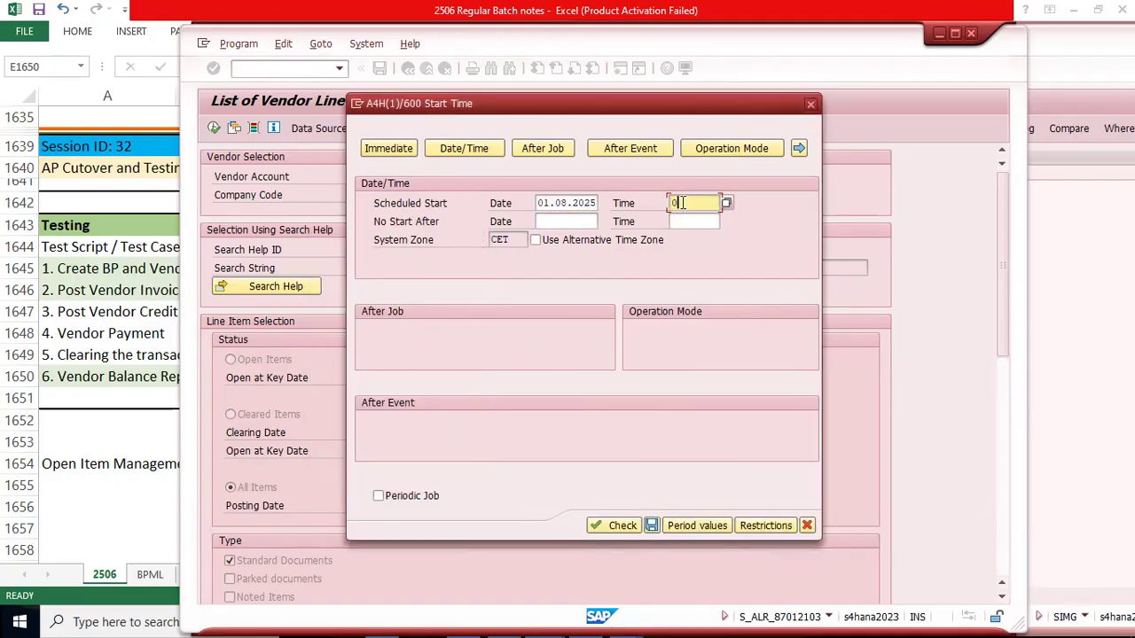
pyautogui.click(725, 203)
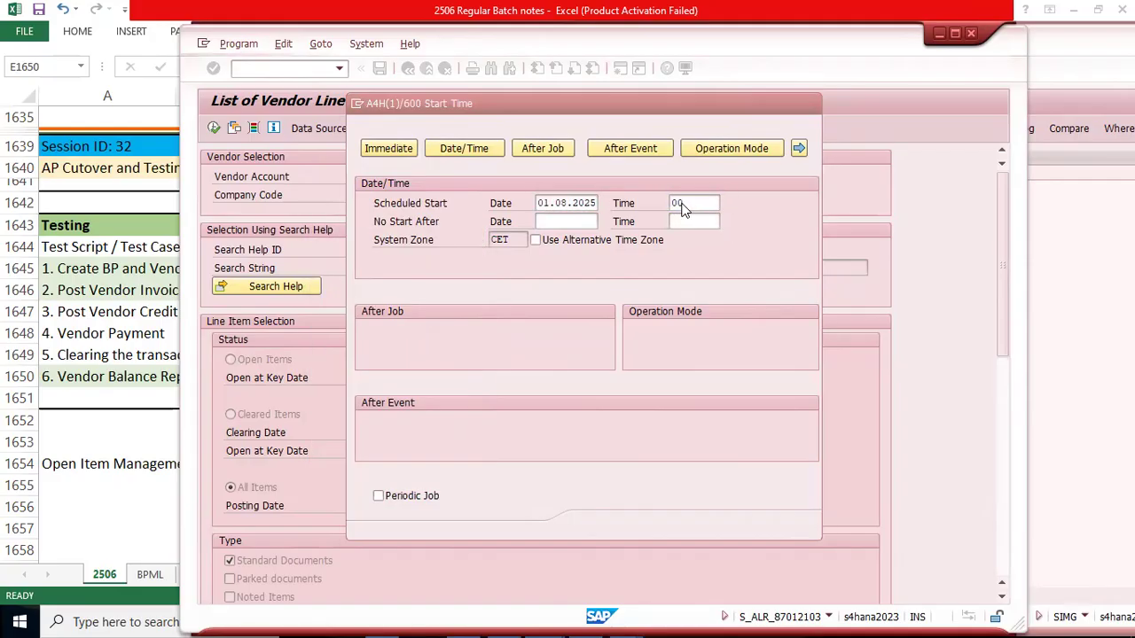
pyautogui.click(335, 293)
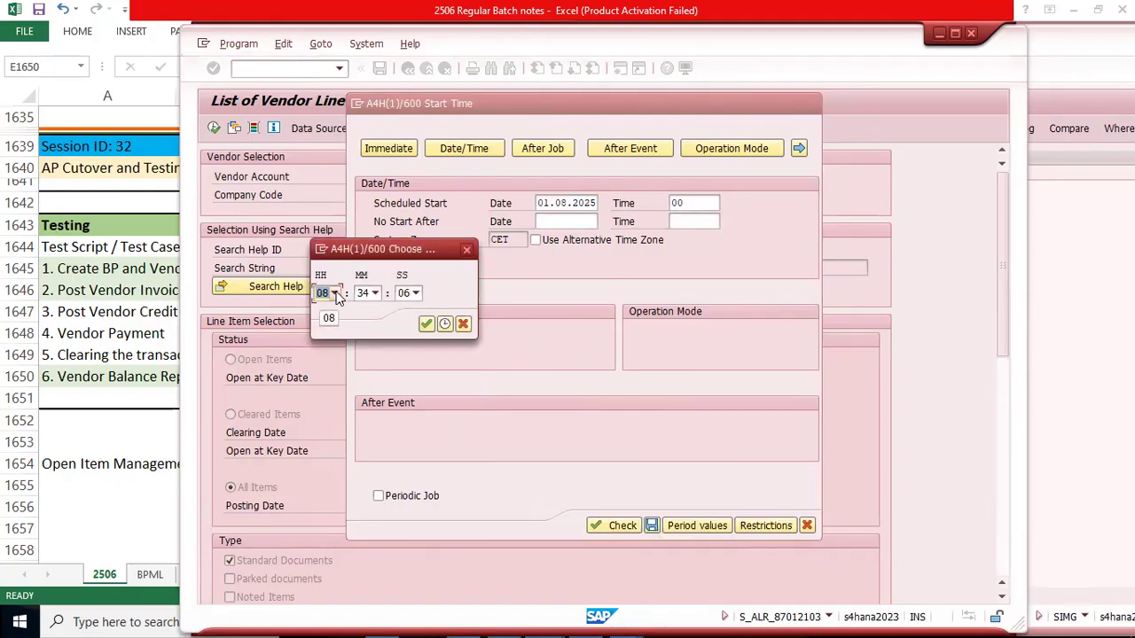
pyautogui.click(336, 293)
pyautogui.moveTo(355, 360); pyautogui.dragTo(354, 326)
pyautogui.click(335, 308)
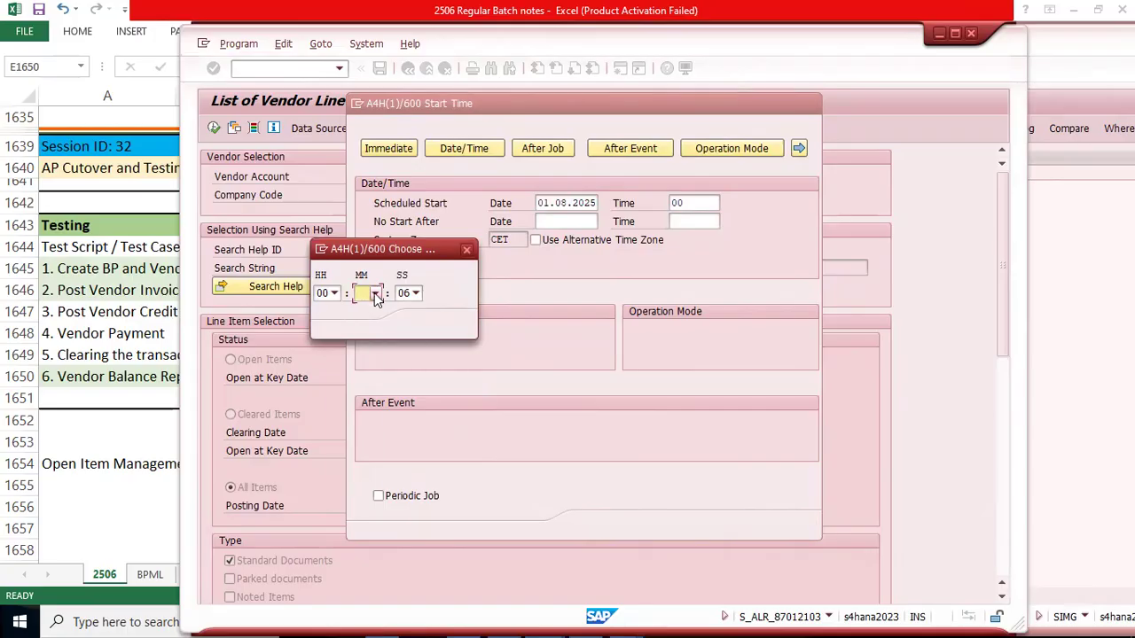
pyautogui.click(374, 293)
pyautogui.click(349, 311)
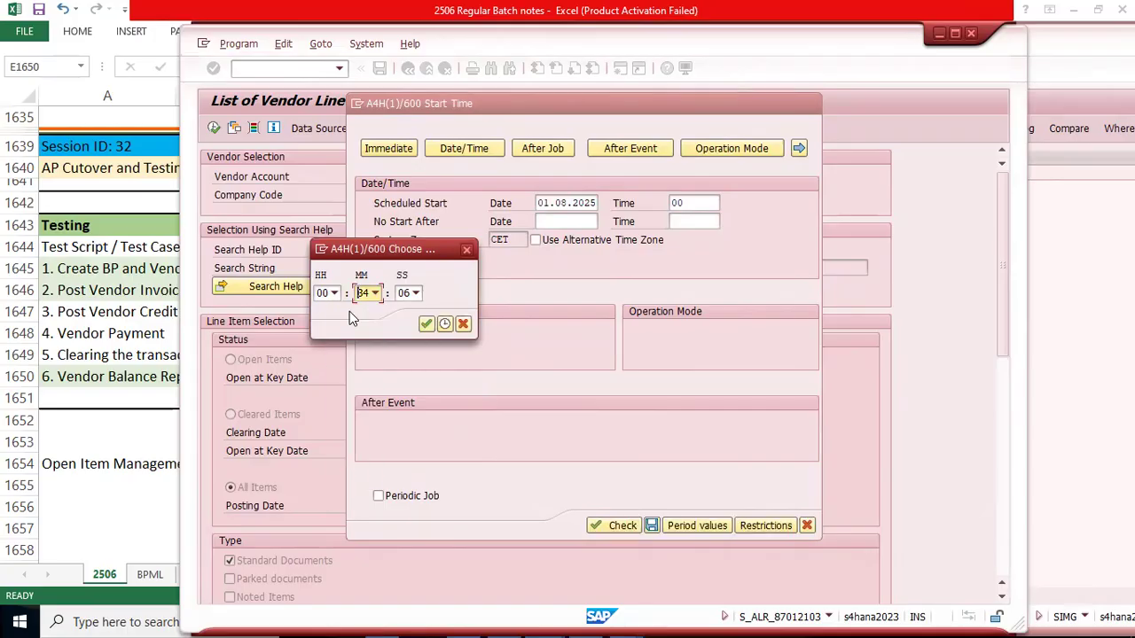
pyautogui.click(374, 293)
pyautogui.moveTo(376, 417); pyautogui.dragTo(376, 343)
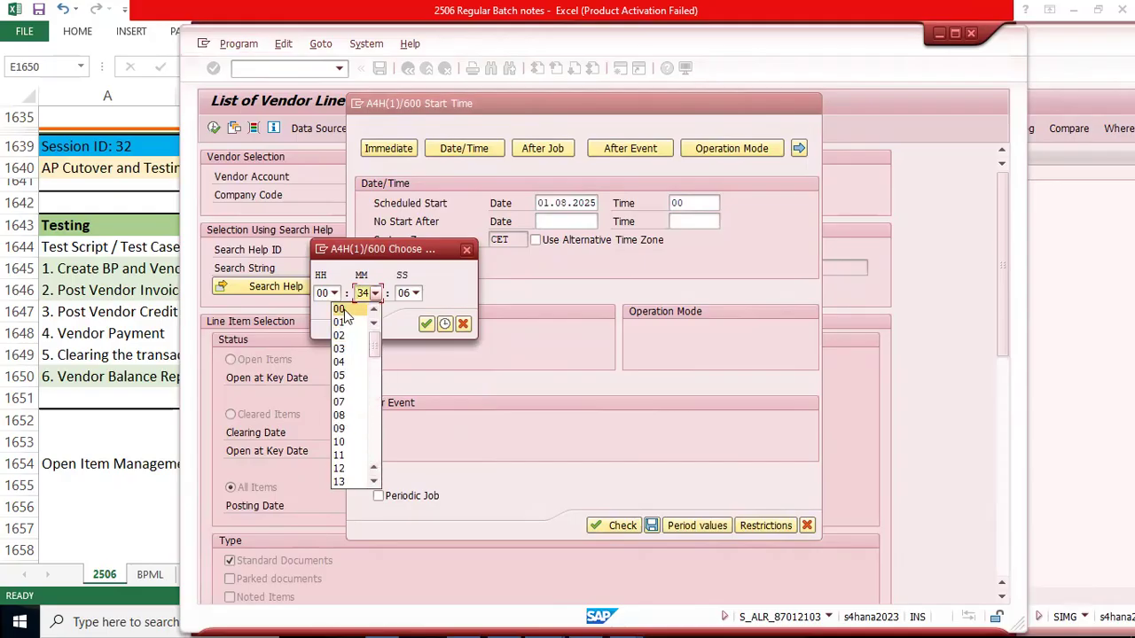
pyautogui.click(345, 310)
pyautogui.click(415, 295)
pyautogui.moveTo(417, 350); pyautogui.dragTo(418, 321)
pyautogui.click(386, 308)
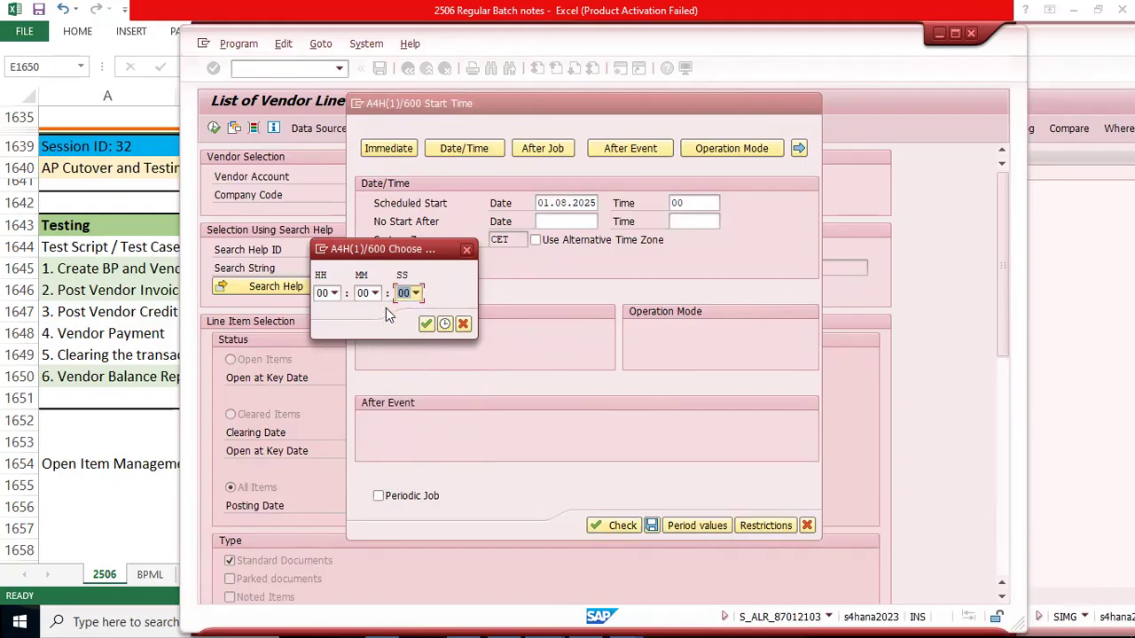
pyautogui.click(423, 324)
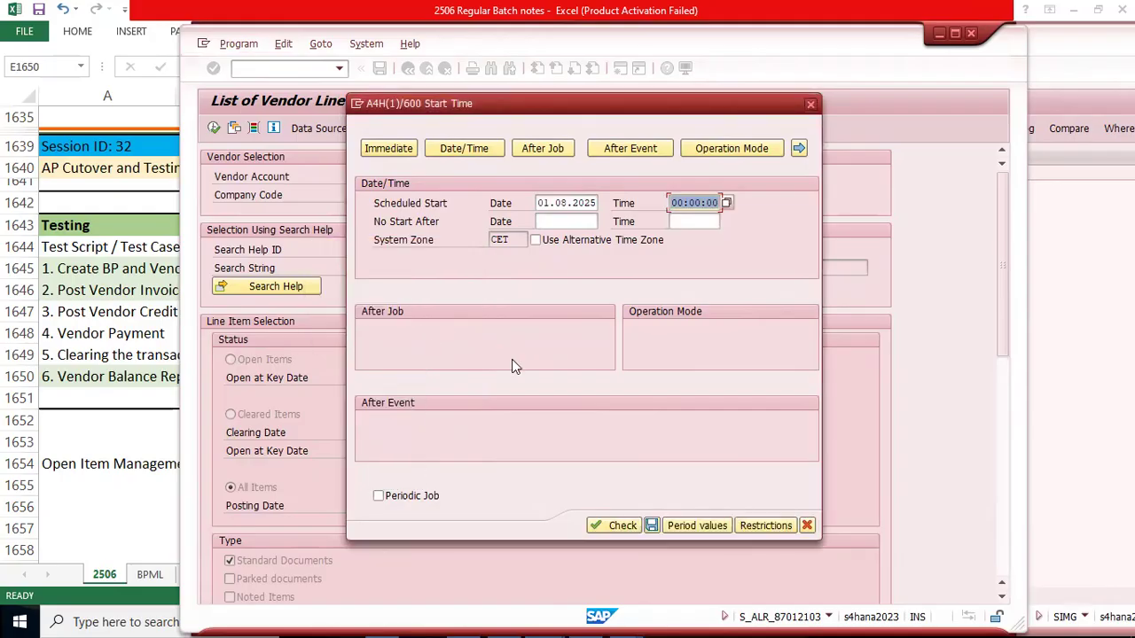
# Step: Check the scheduled start time and the system time zone, and mark the job as a Periodic Job
pyautogui.click(695, 205)
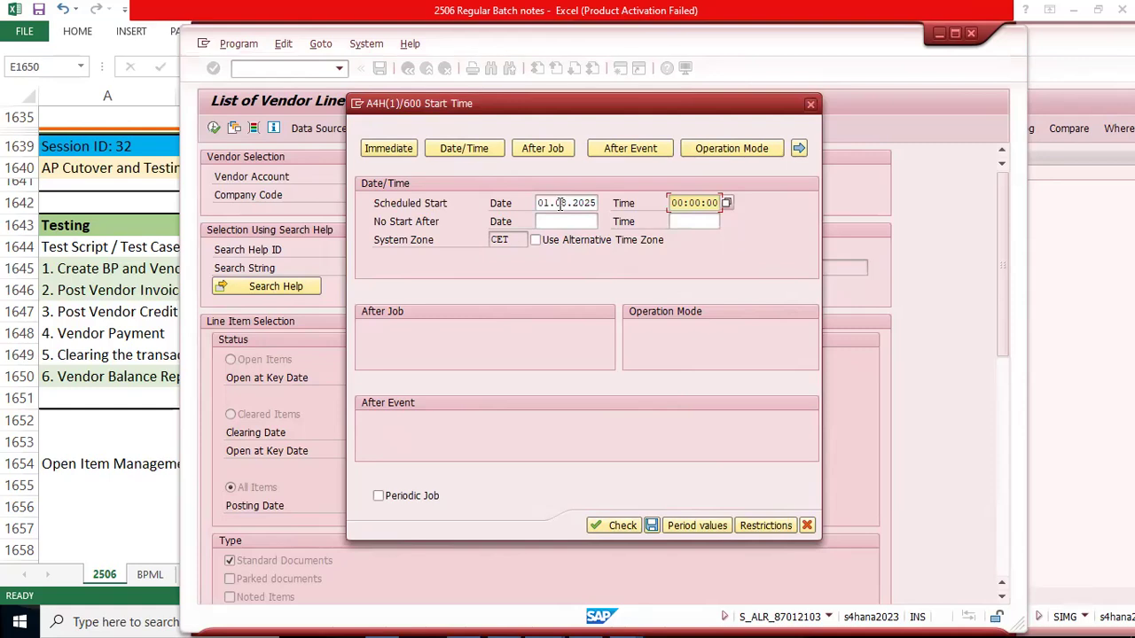
pyautogui.click(682, 203)
pyautogui.press('Left')
pyautogui.moveTo(517, 240); pyautogui.dragTo(475, 240)
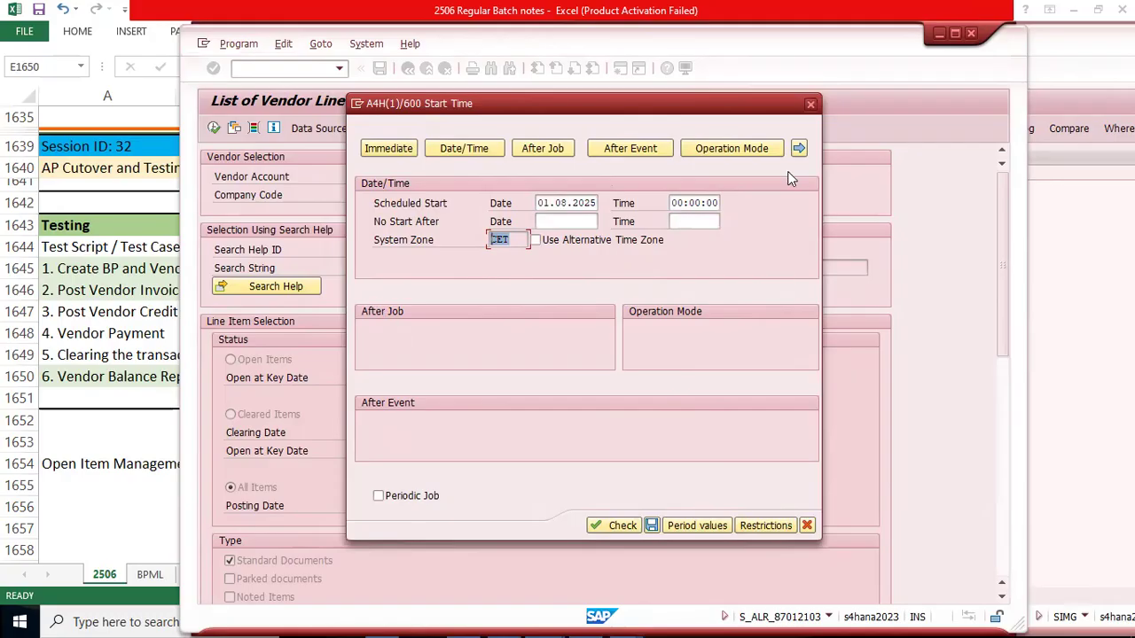
pyautogui.moveTo(672, 203); pyautogui.dragTo(718, 203)
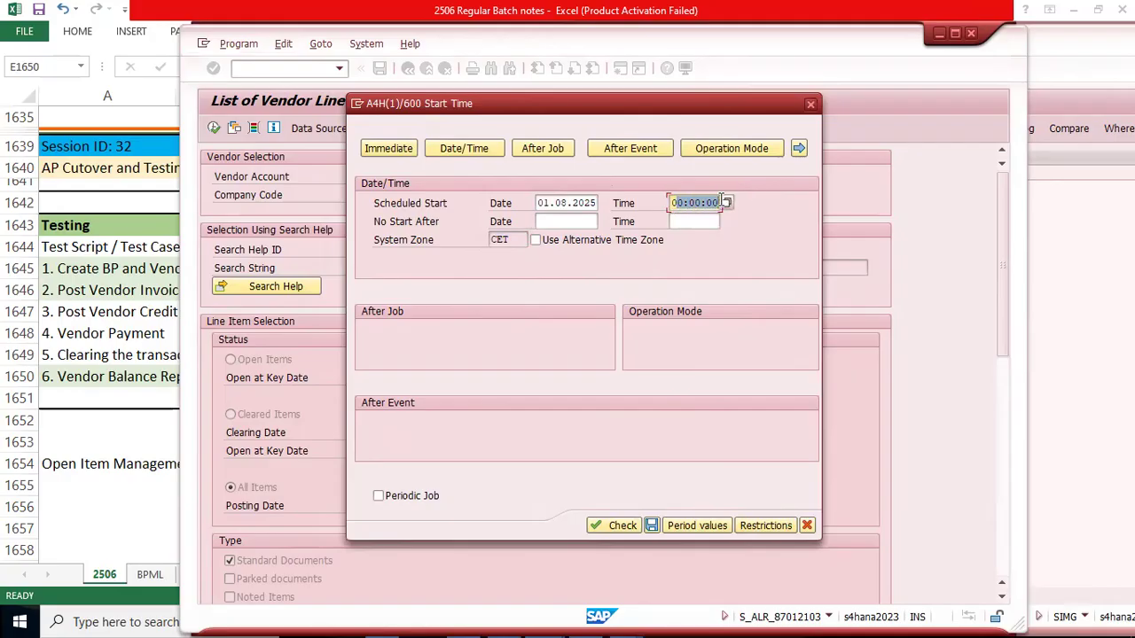
pyautogui.click(513, 239)
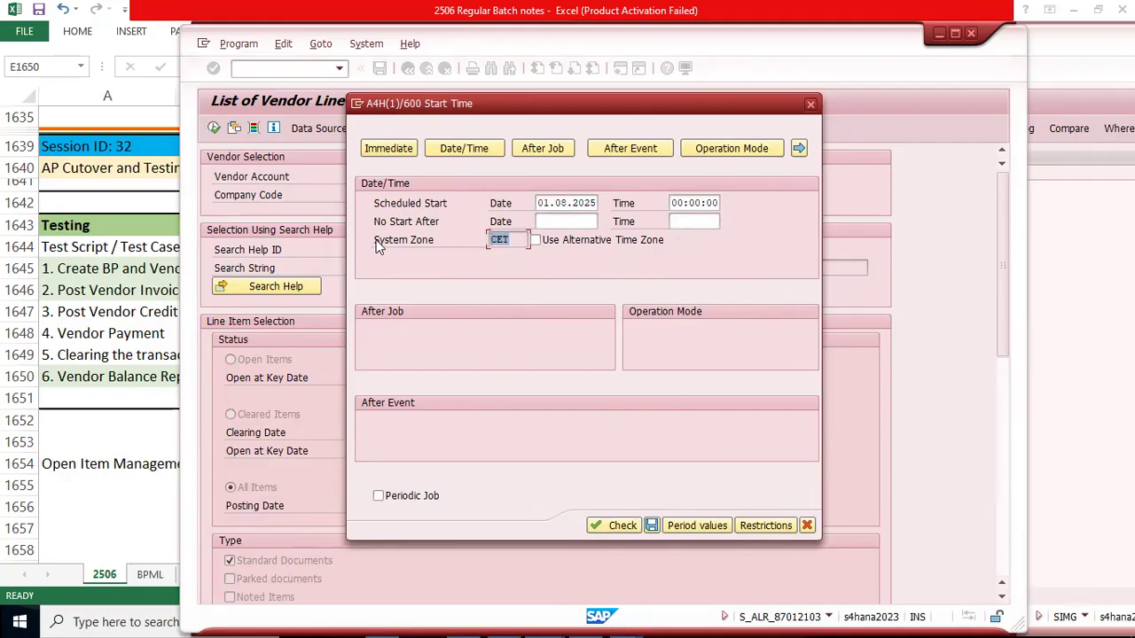
pyautogui.moveTo(490, 239)
pyautogui.mouseDown()
pyautogui.moveTo(517, 240)
pyautogui.moveTo(482, 240)
pyautogui.mouseUp()
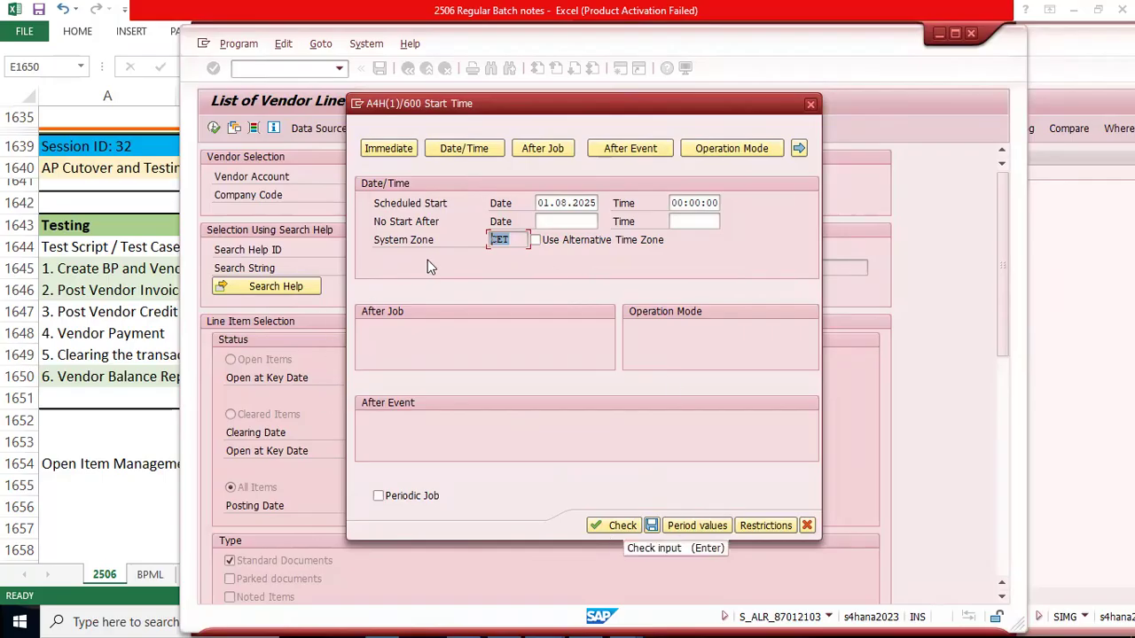
pyautogui.click(379, 498)
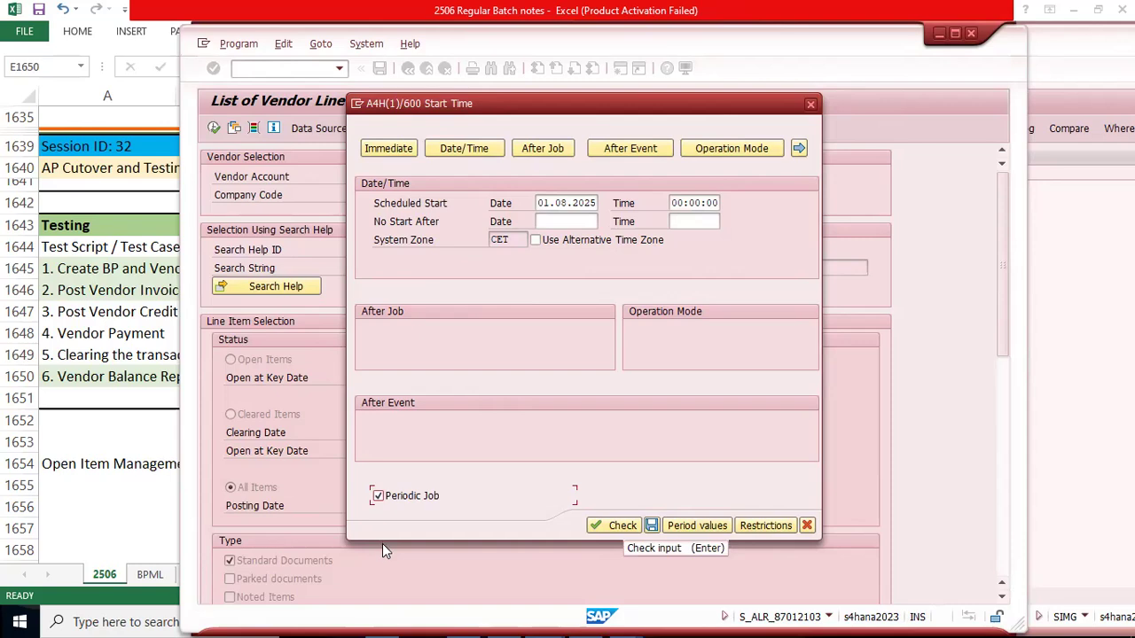
# Step: Clear the Periodic Job option and review the After Job and After Event start conditions before returning to the Date/Time settings
pyautogui.click(378, 495)
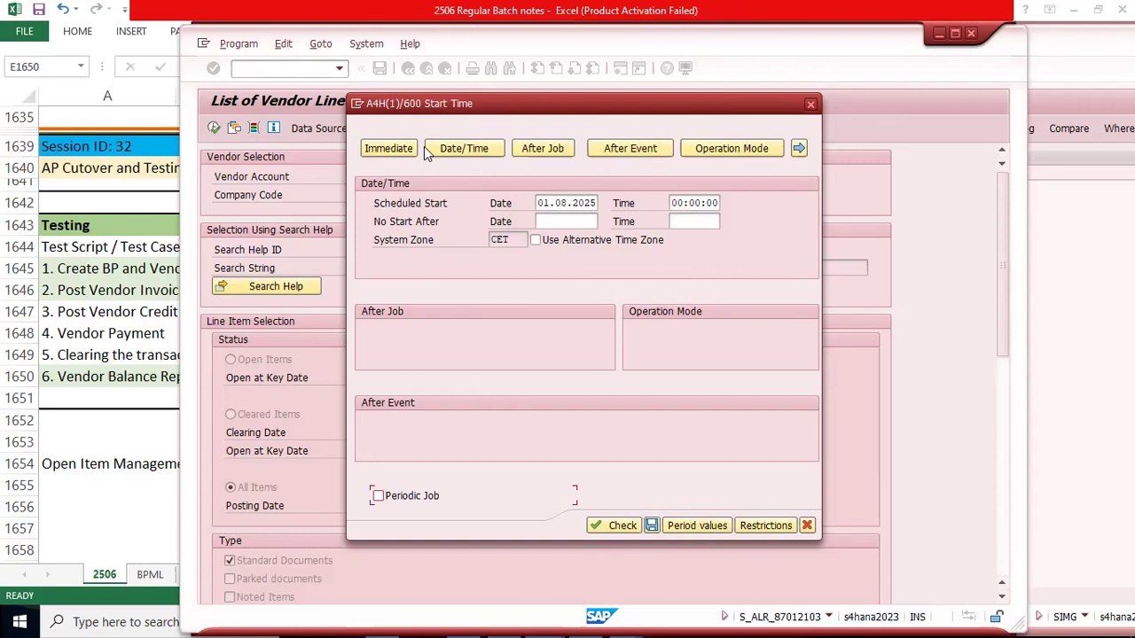
pyautogui.click(532, 150)
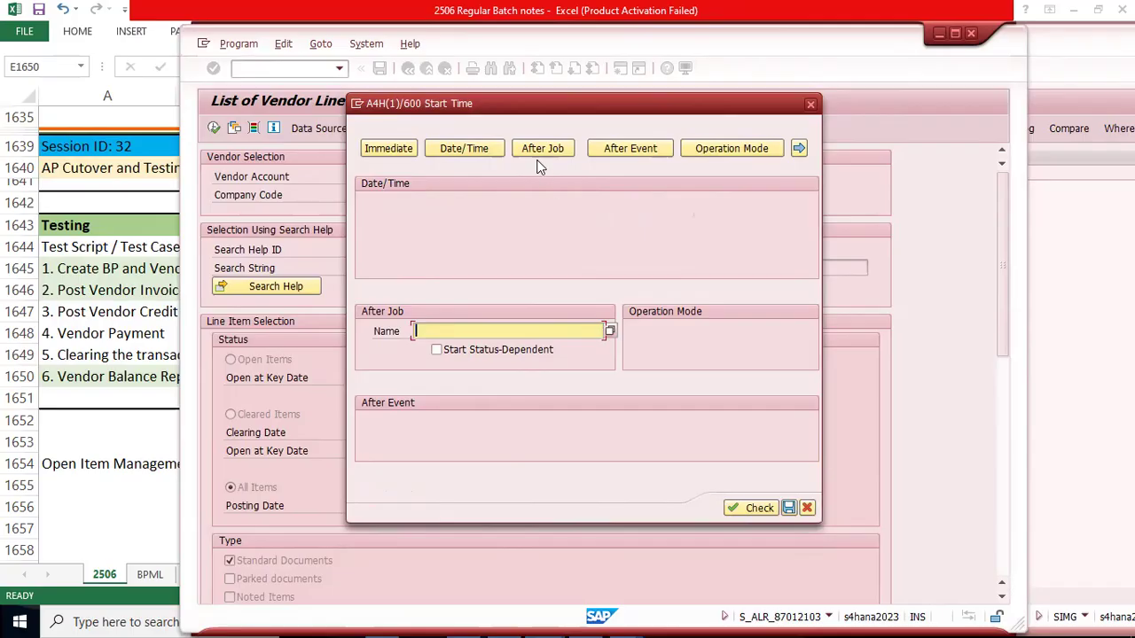
pyautogui.click(463, 148)
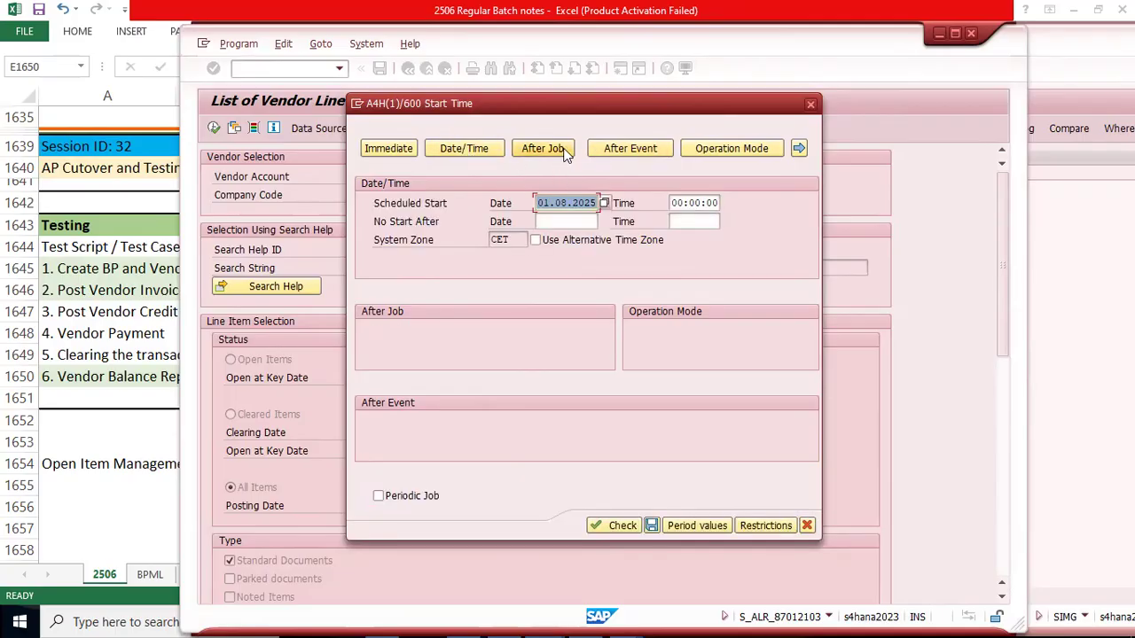
pyautogui.click(643, 156)
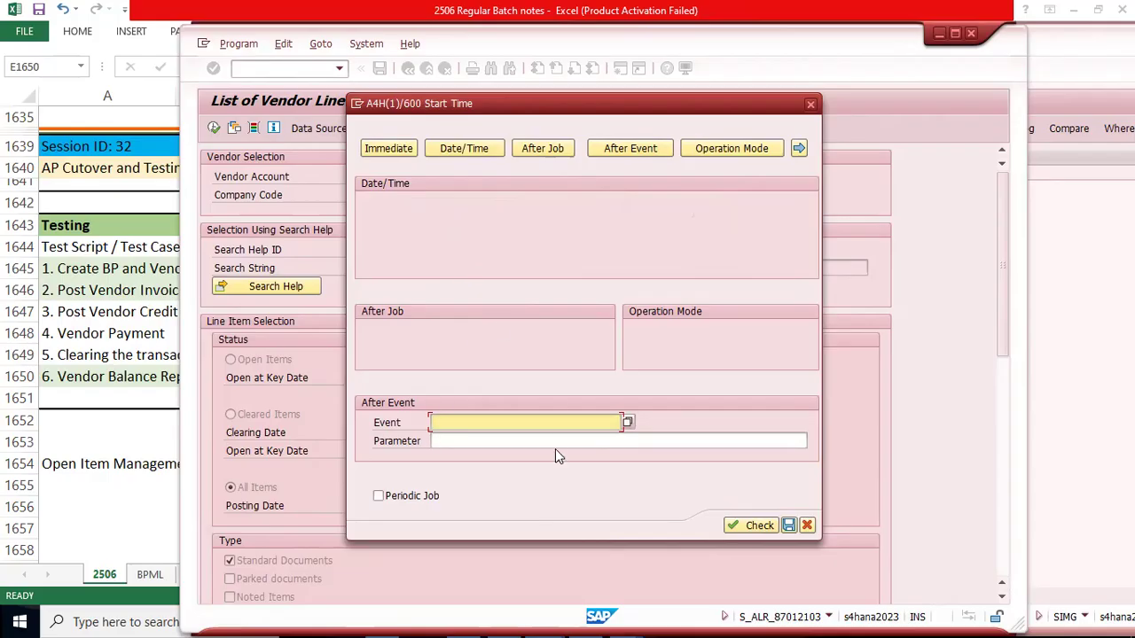
pyautogui.click(552, 155)
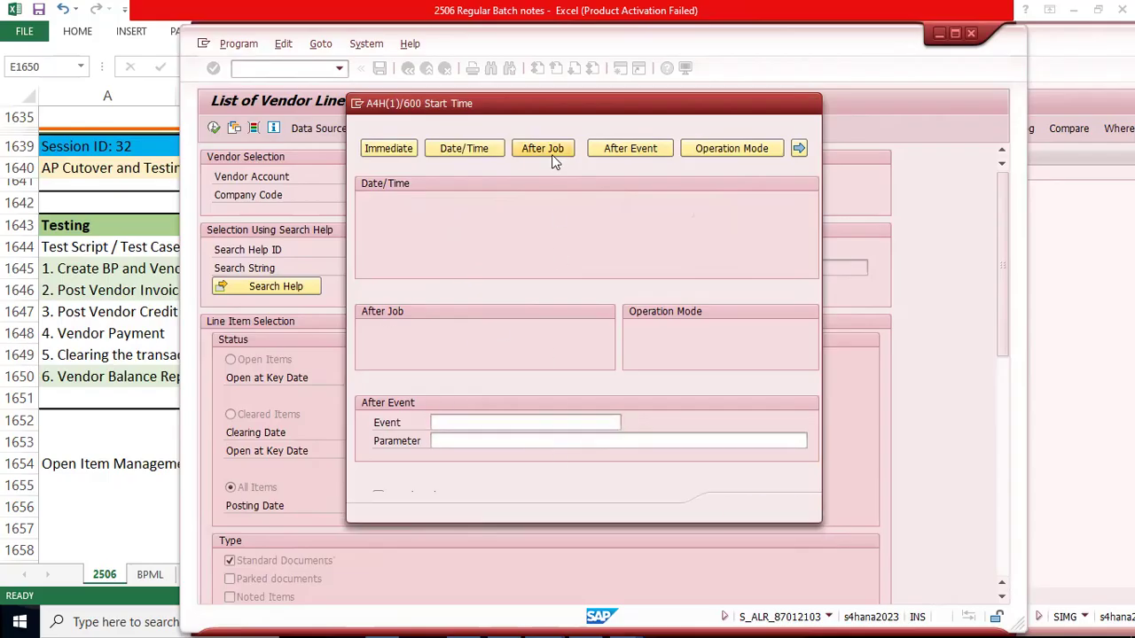
pyautogui.click(647, 151)
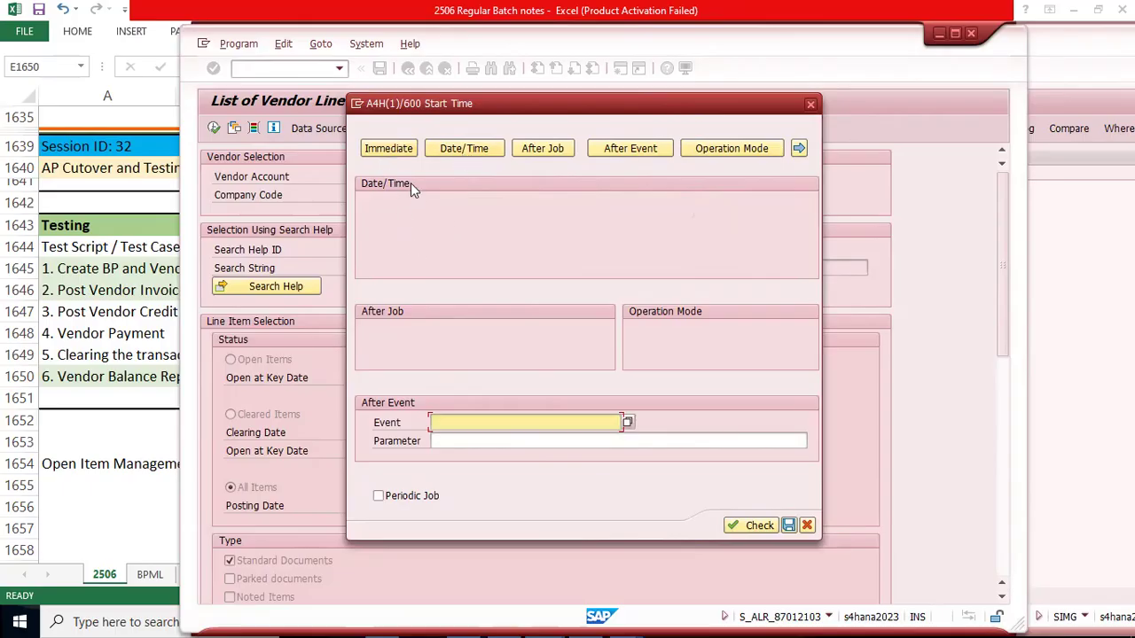
pyautogui.click(445, 156)
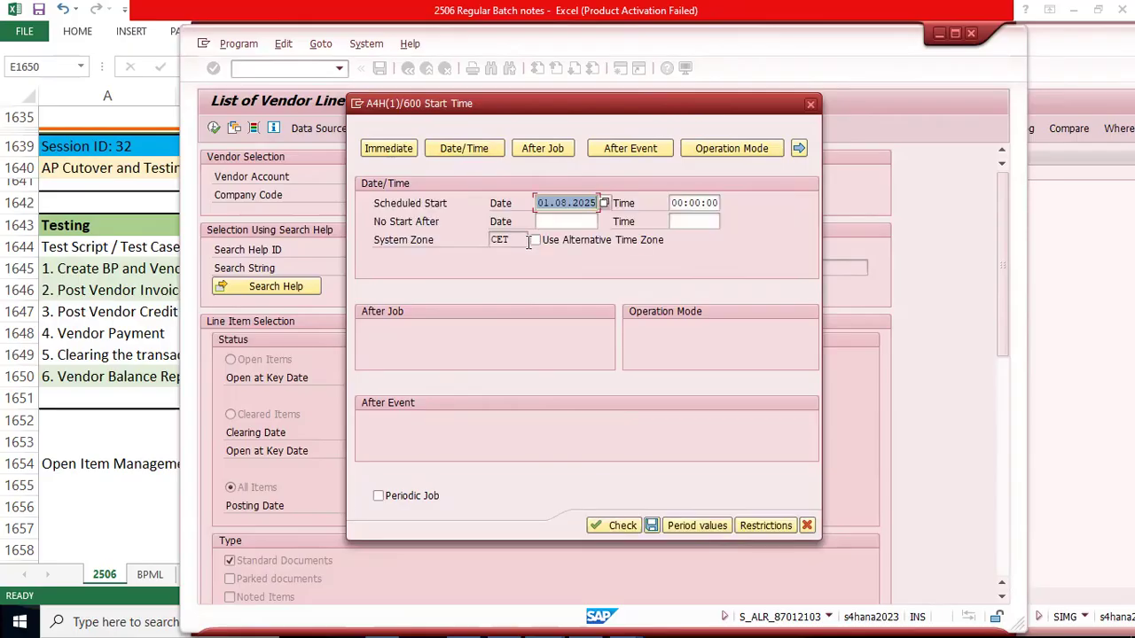
# Step: Try a scheduled start date of 01.08.2024 and run the input check on it
pyautogui.click(549, 203)
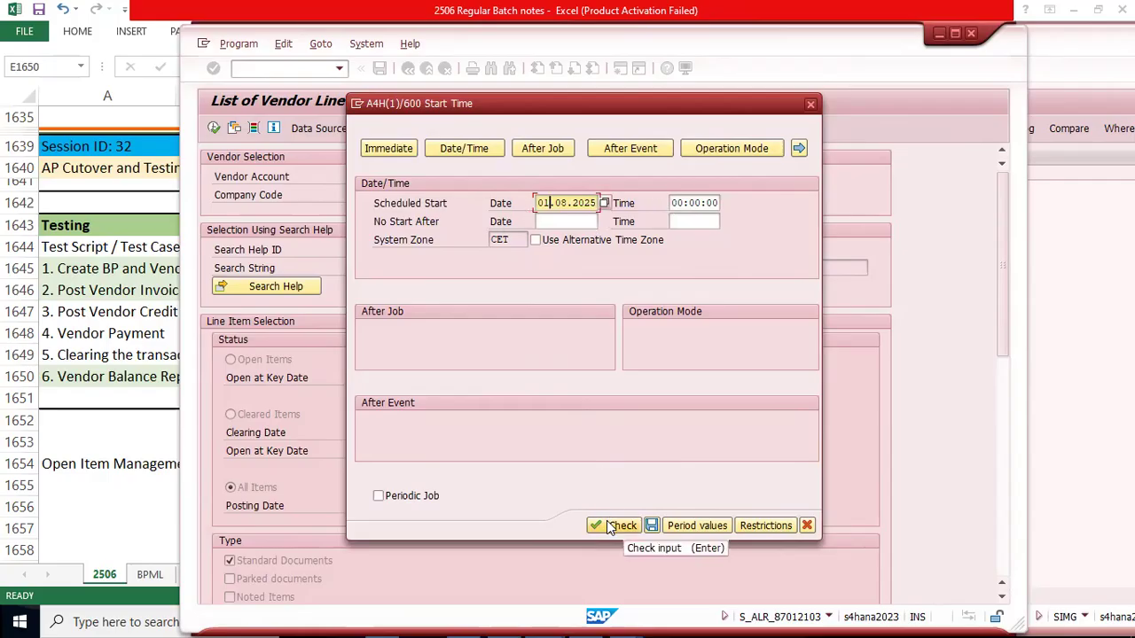
pyautogui.click(565, 207)
pyautogui.press('Right')
pyautogui.press('Right')
pyautogui.press('Right')
pyautogui.hotkey('shift', 'Right')
pyautogui.write('4')
pyautogui.press('Tab')
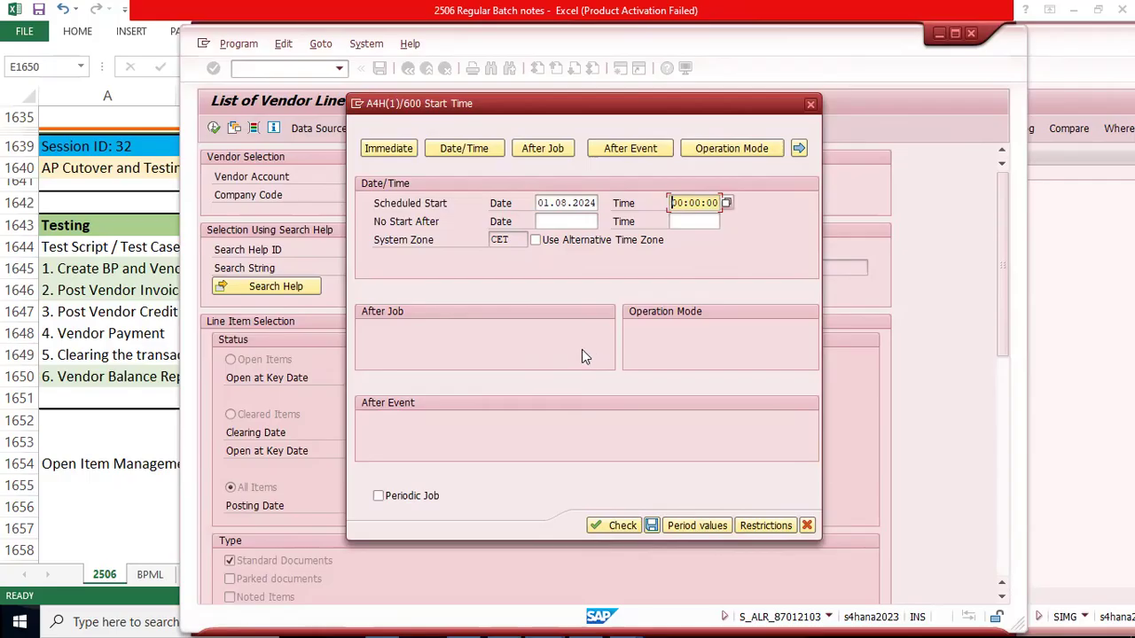
pyautogui.click(617, 527)
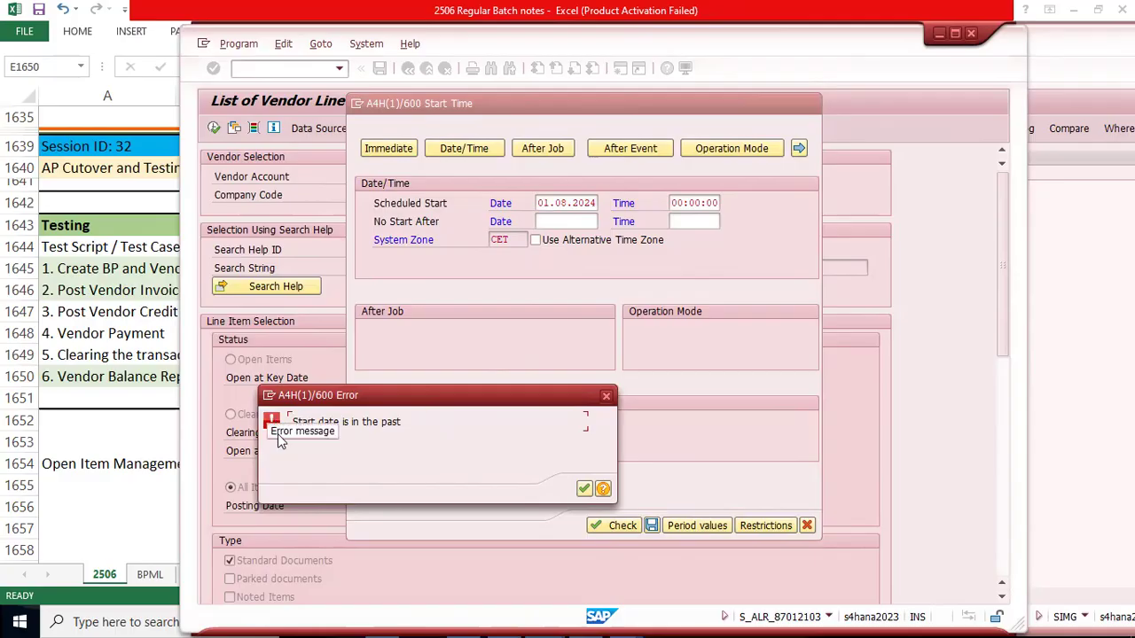
pyautogui.click(583, 488)
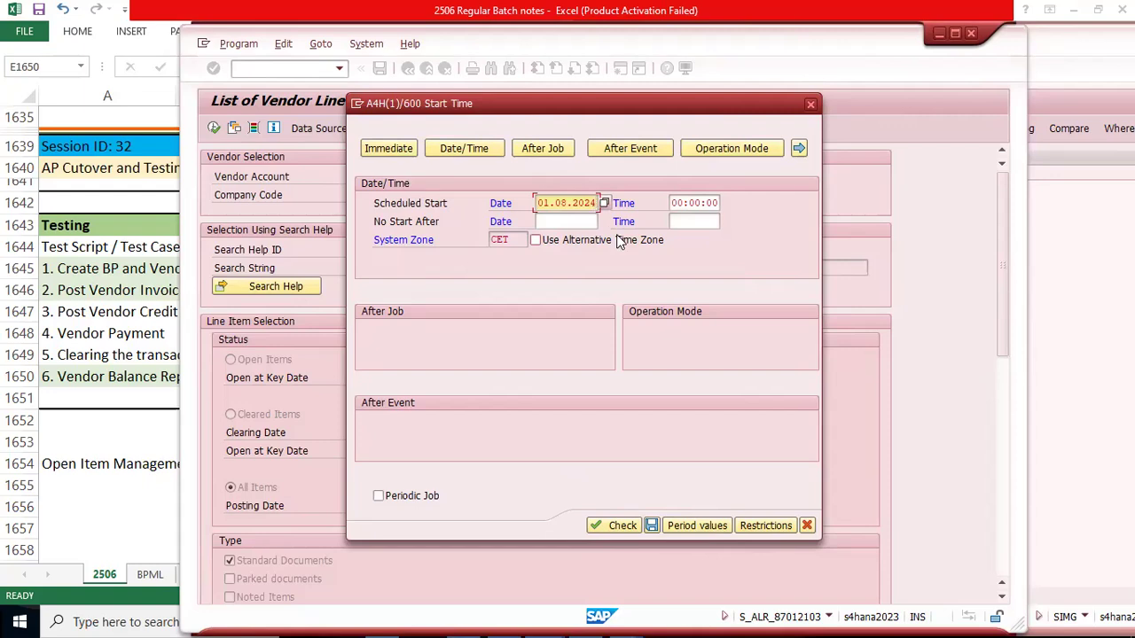
# Step: Set the background job's scheduled start date back to 01.08.2025
pyautogui.press('BackSpace')
pyautogui.write('5')
pyautogui.press('Tab')
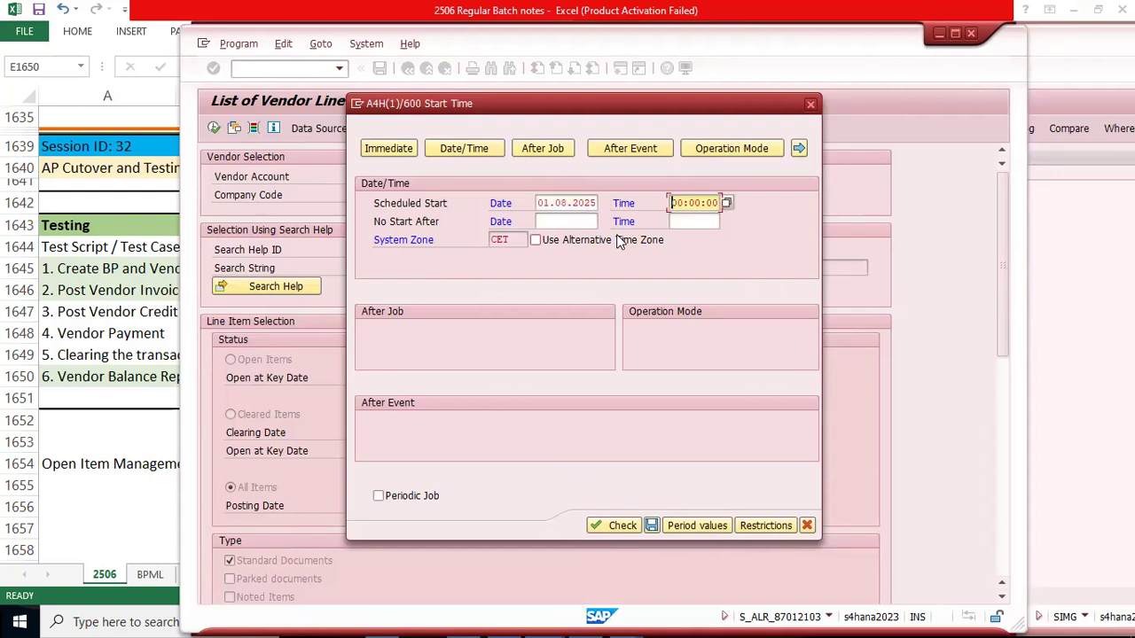
# Step: Try a scheduled start time of 99:00:00 for the background job and run the input check on it
pyautogui.press('Tab')
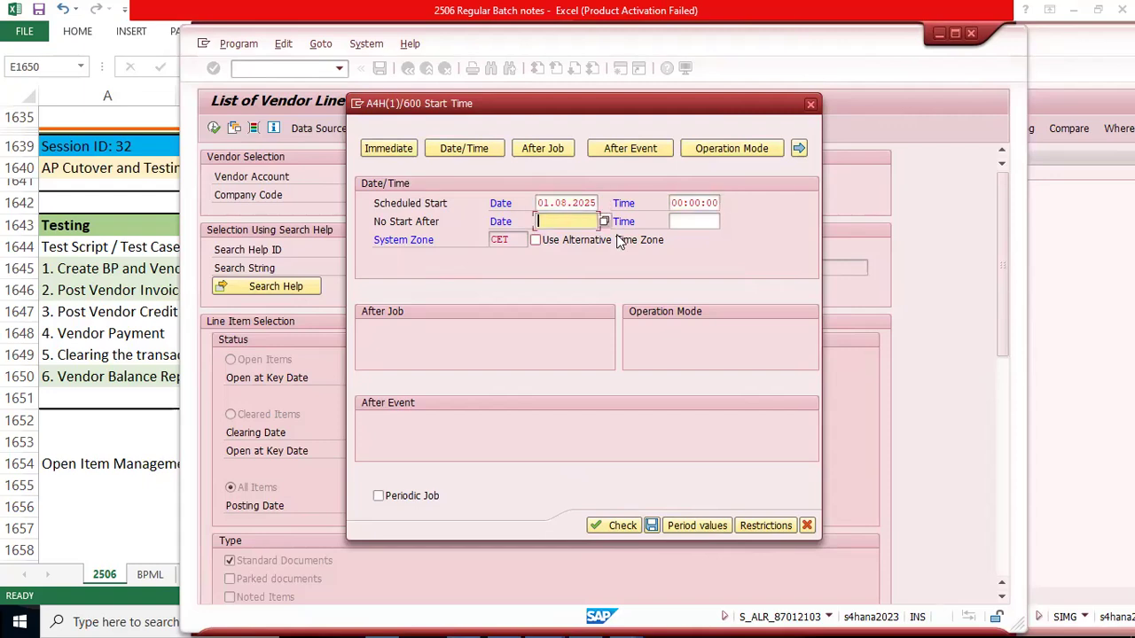
pyautogui.hotkey('shift', 'Tab')
pyautogui.press('Left')
pyautogui.press('Left')
pyautogui.press('Left')
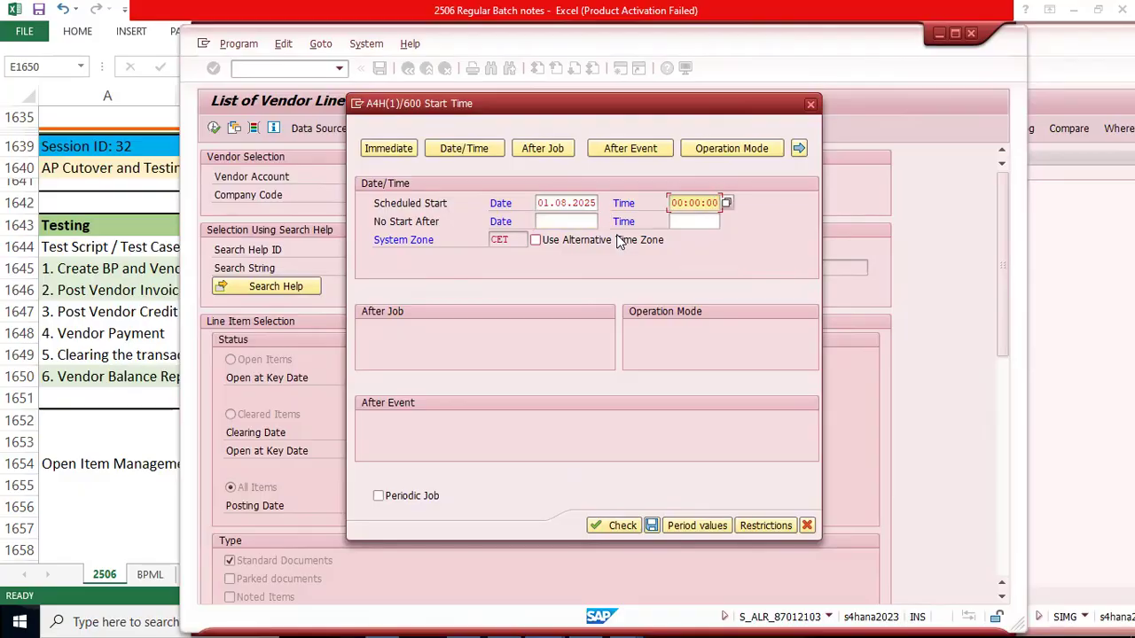
pyautogui.press('Insert')
pyautogui.write('99')
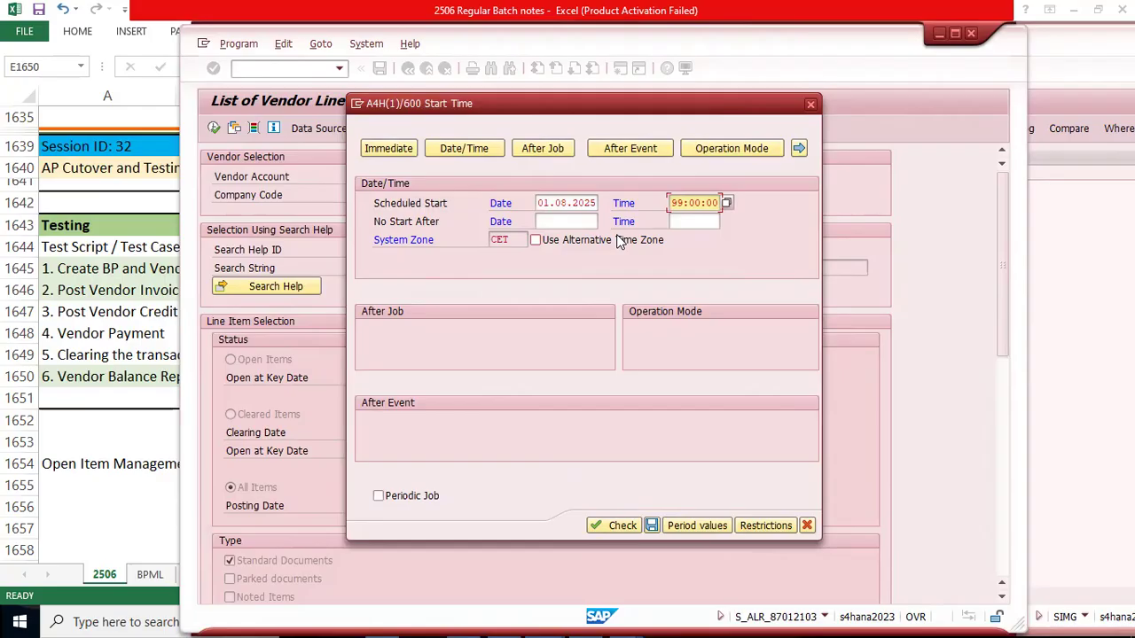
pyautogui.press('Down')
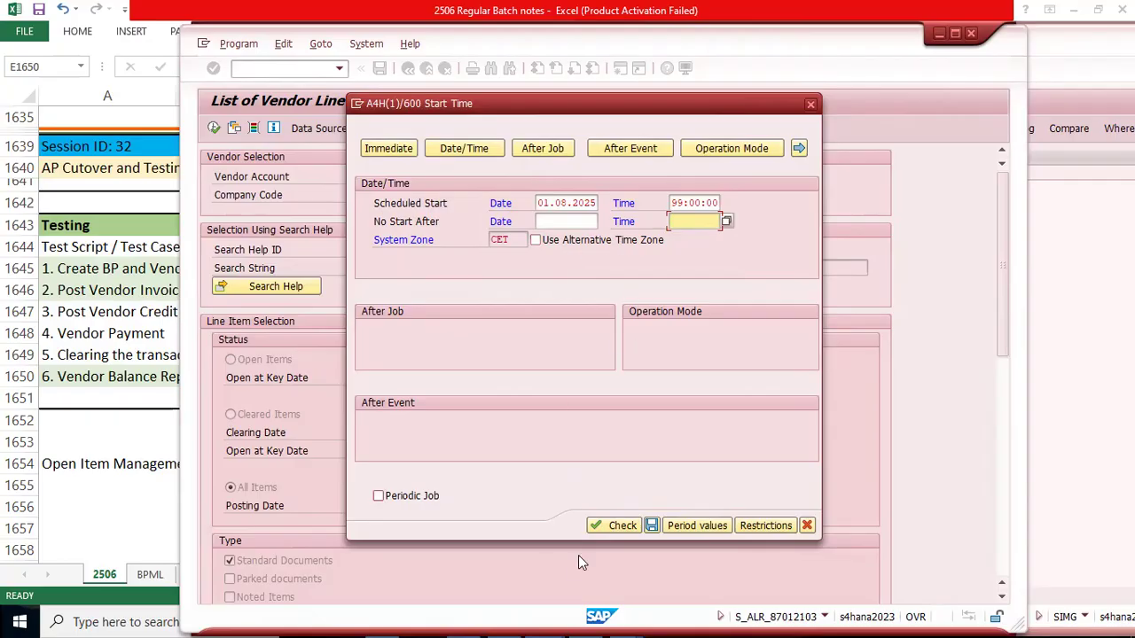
pyautogui.click(600, 527)
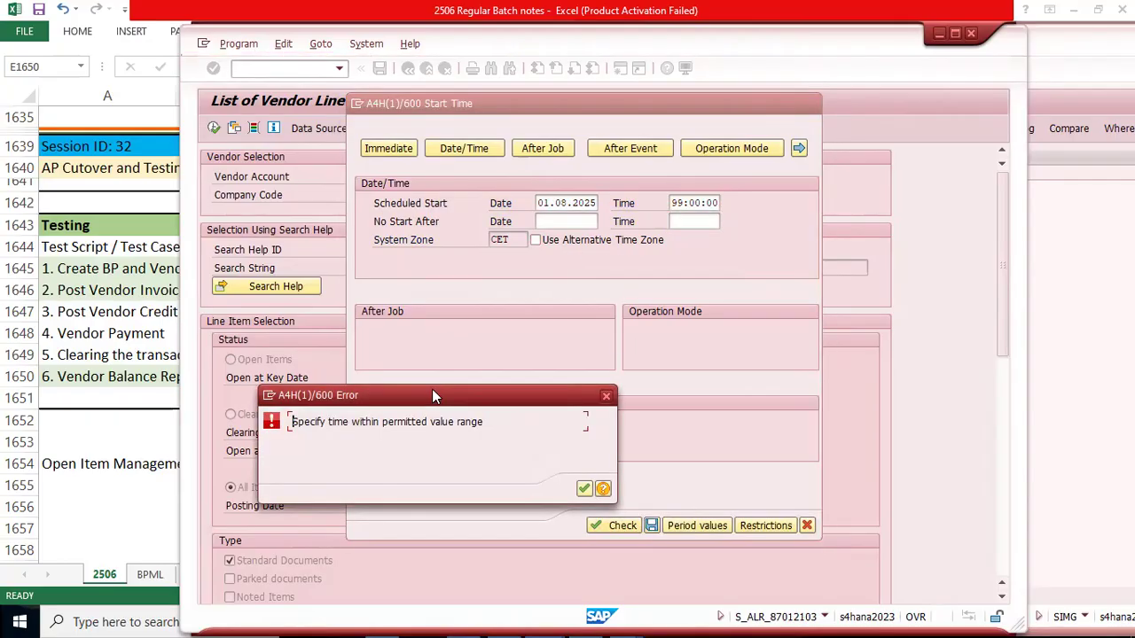
pyautogui.moveTo(450, 388); pyautogui.dragTo(871, 230)
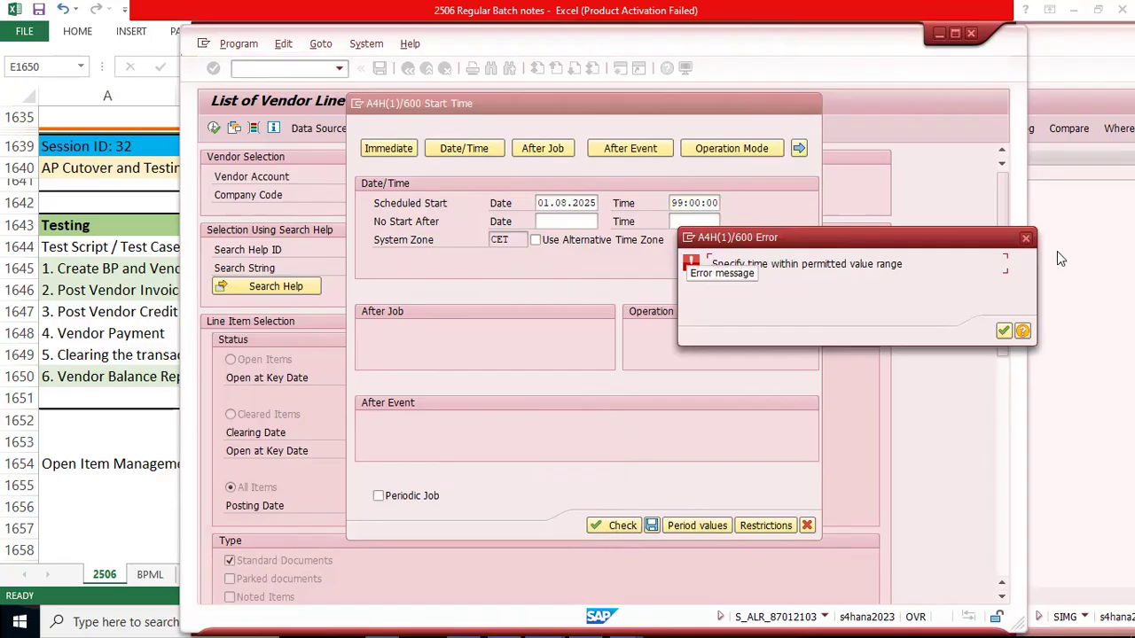
pyautogui.click(1025, 238)
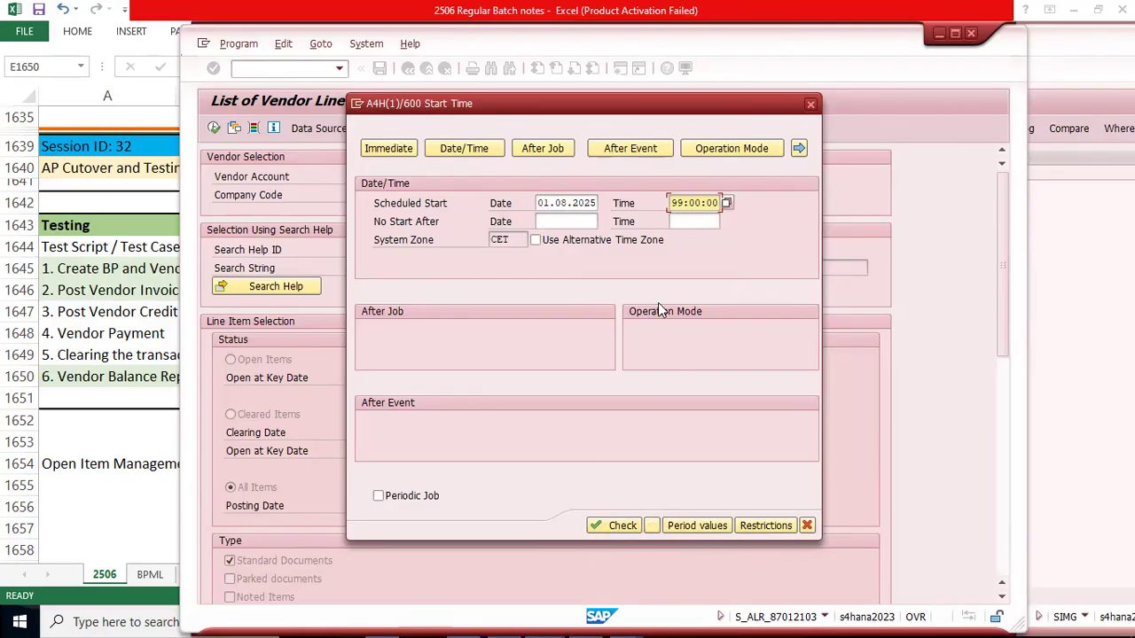
pyautogui.click(608, 530)
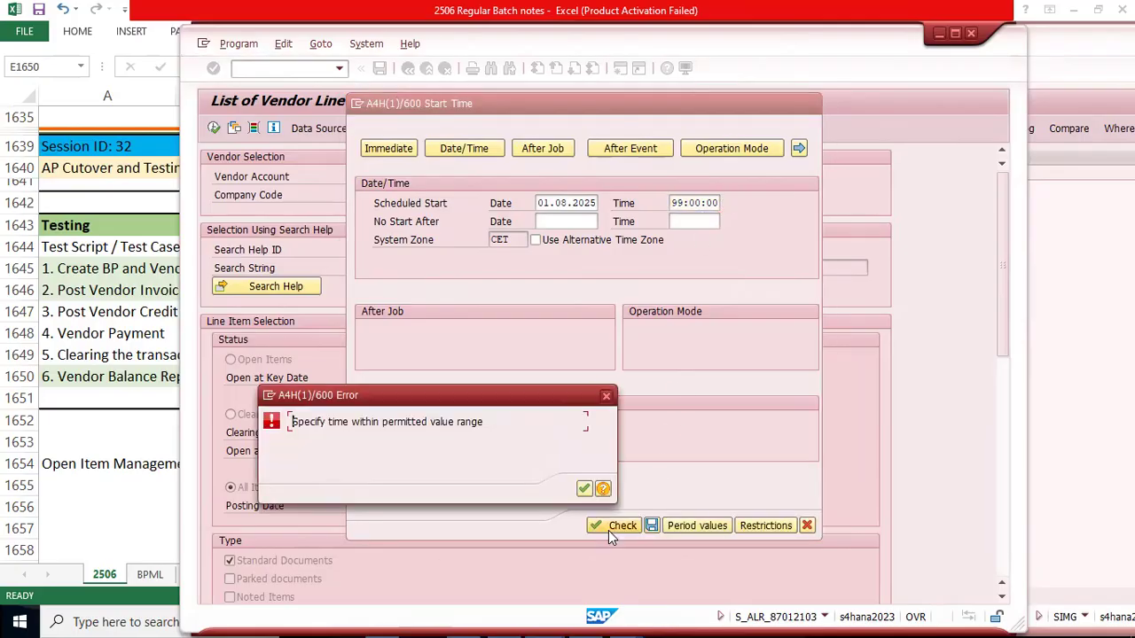
pyautogui.press('Return')
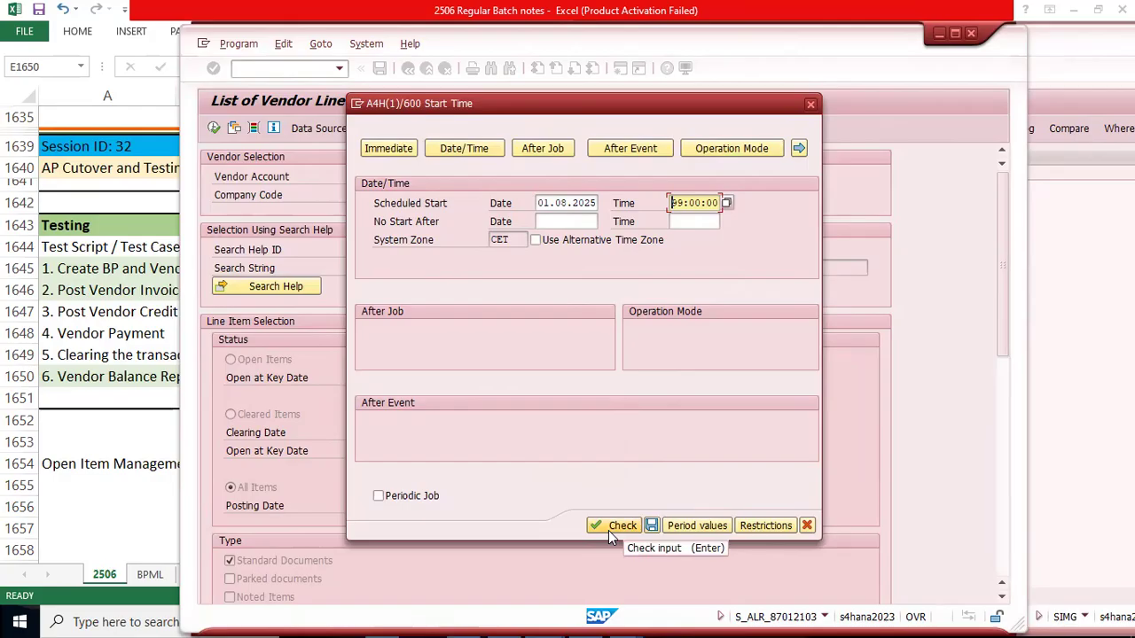
# Step: Set the scheduled start time to 00:00:00, check the input and save the background job schedule
pyautogui.write('00')
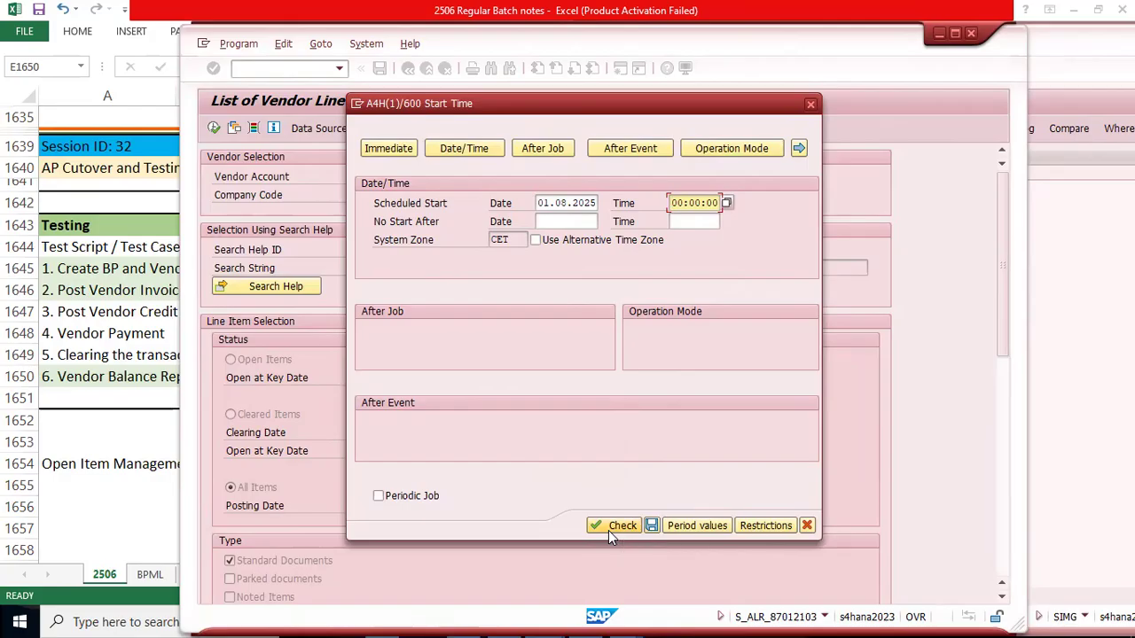
pyautogui.click(615, 528)
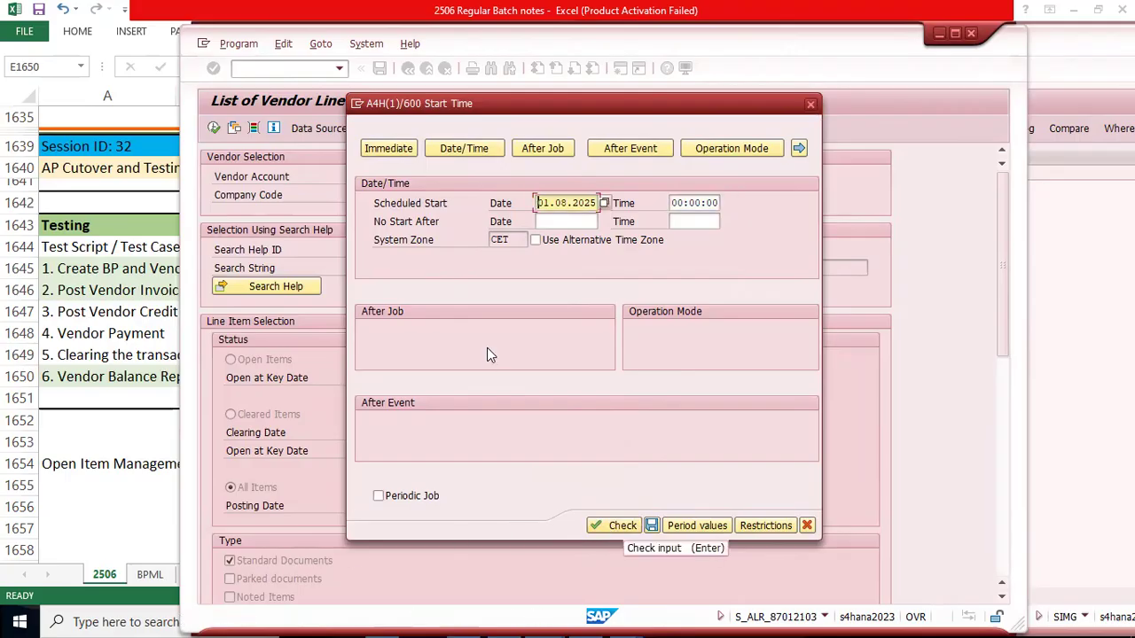
pyautogui.click(651, 526)
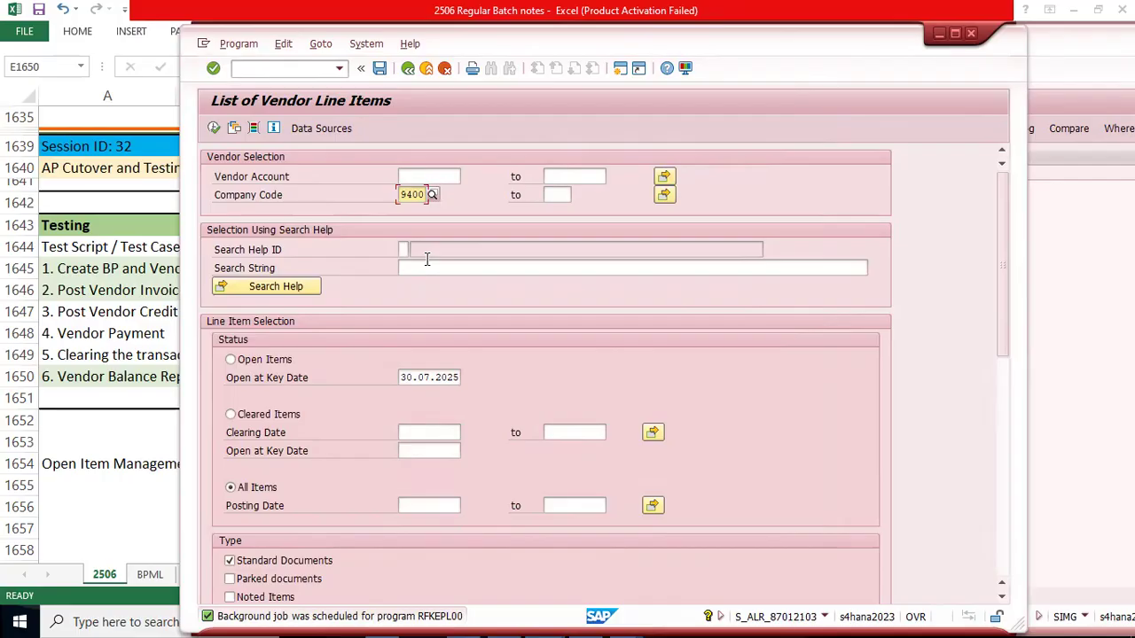
# Step: Open transaction SM37 in a new session and place its window beside the List of Vendor Line Items
pyautogui.hotkey('ctrl', '/')
pyautogui.write('/')
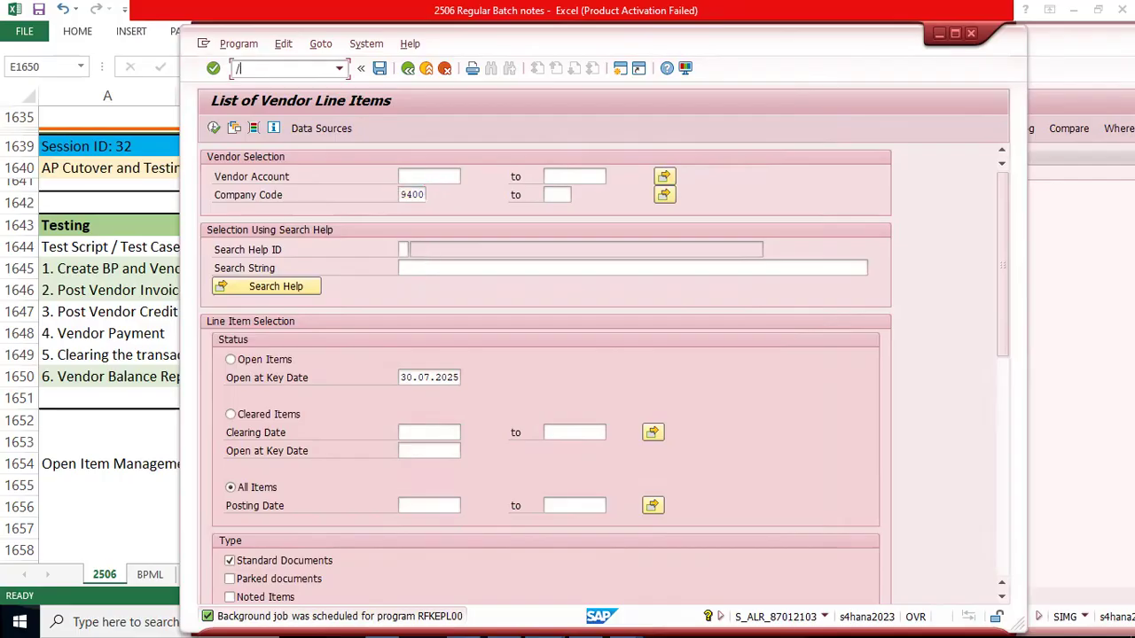
pyautogui.write('o sm37')
pyautogui.press('Return')
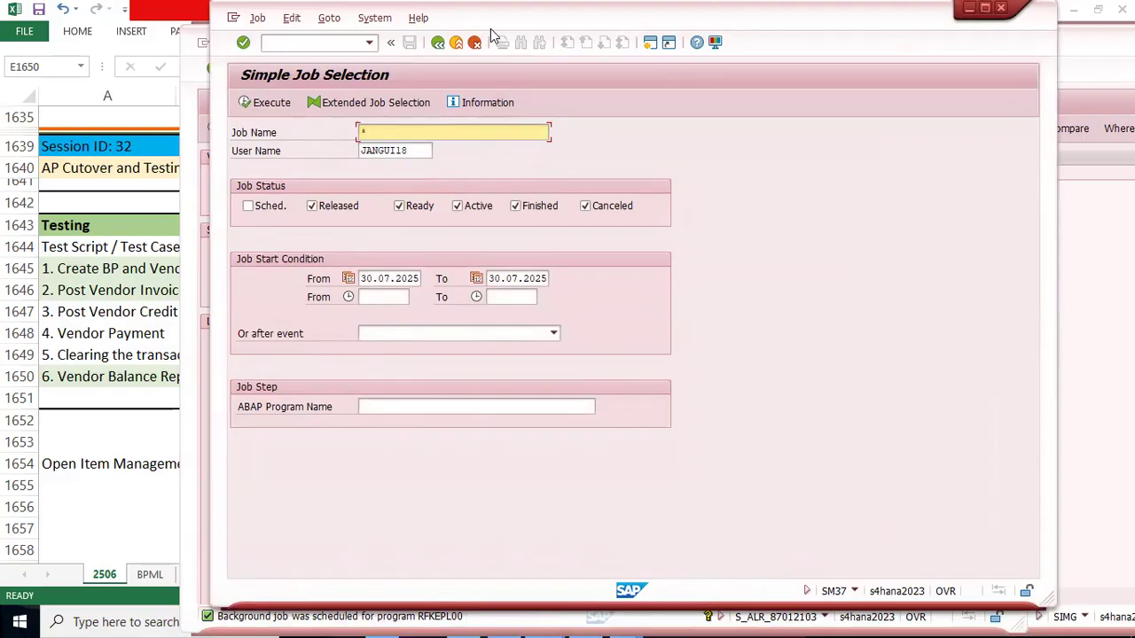
pyautogui.moveTo(491, 29); pyautogui.dragTo(598, 48)
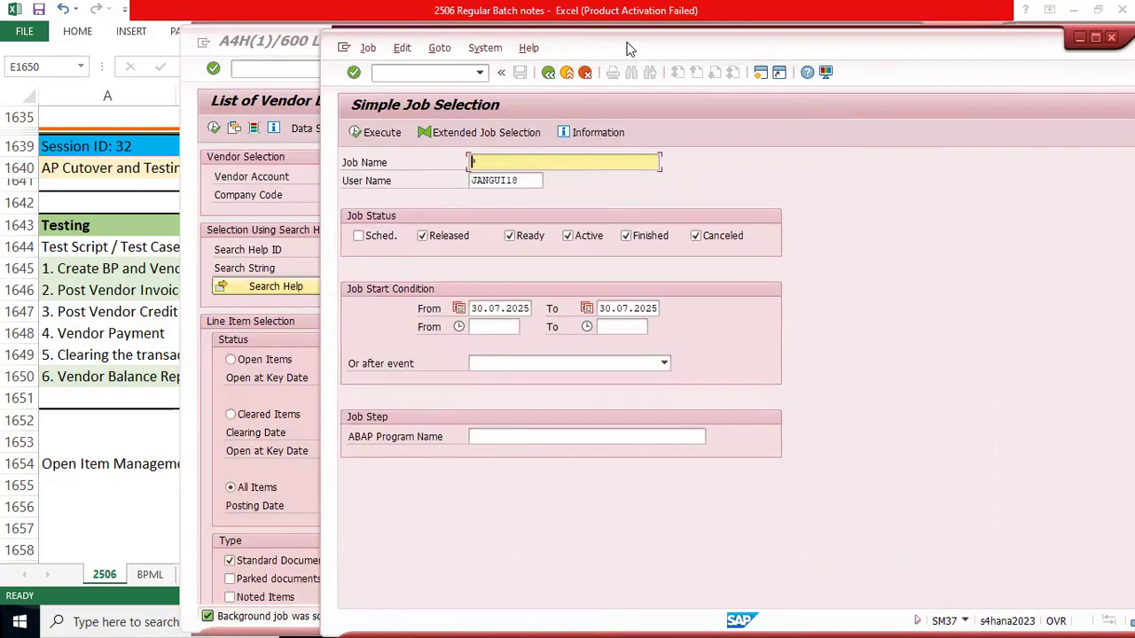
pyautogui.moveTo(630, 49); pyautogui.dragTo(823, 19)
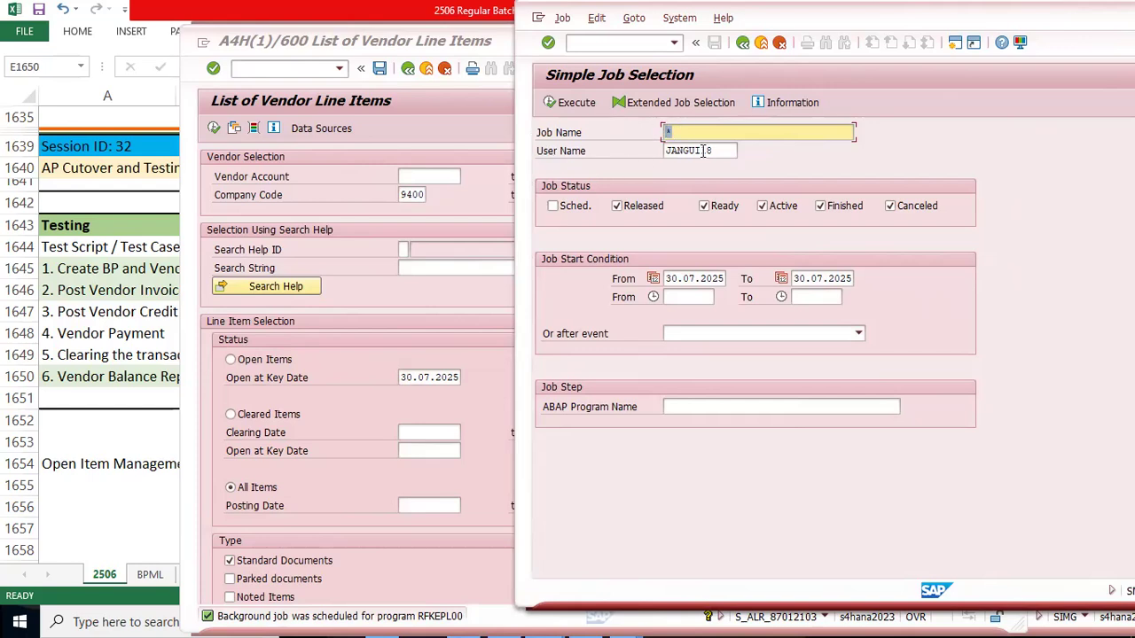
# Step: Include jobs with the Sched. status and run the job selection for all job names dated 30.07.2025
pyautogui.click(554, 207)
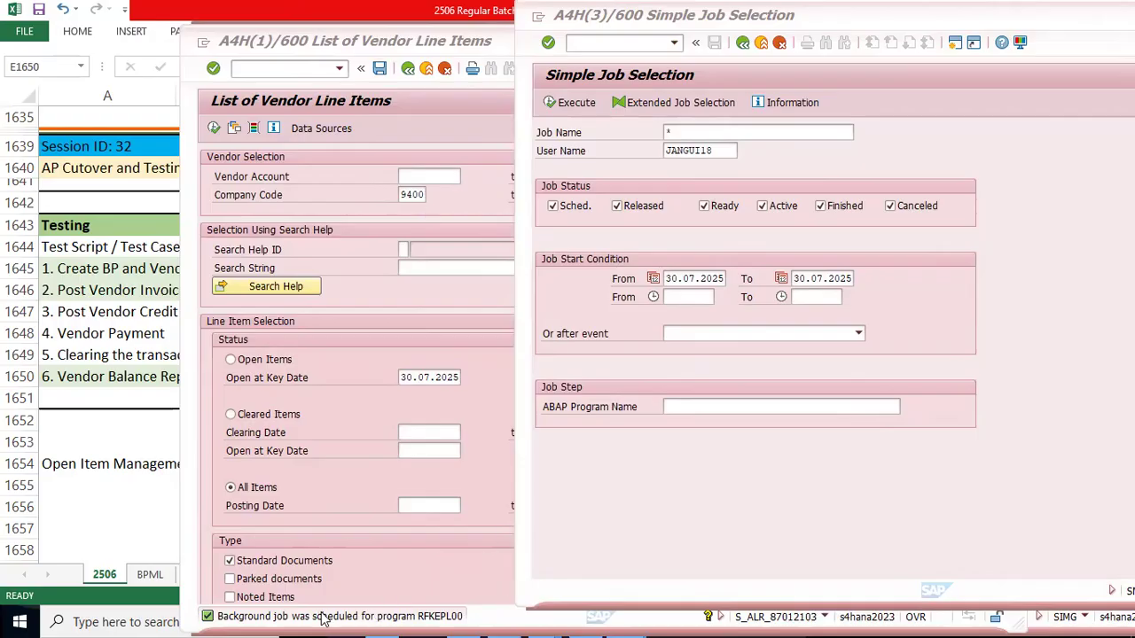
pyautogui.click(658, 492)
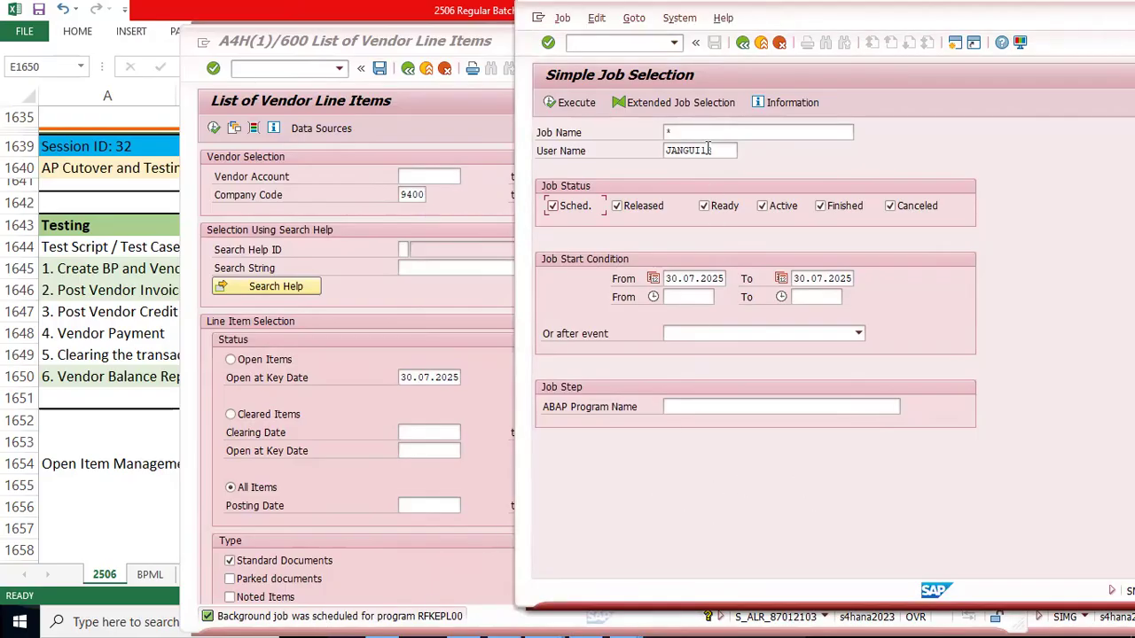
pyautogui.click(679, 128)
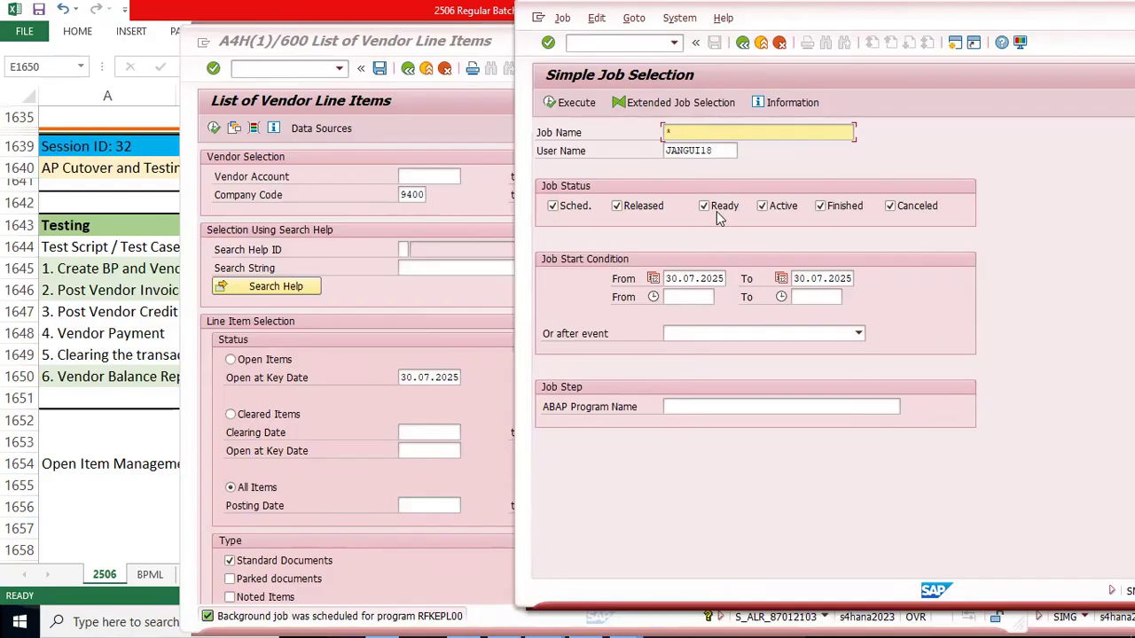
pyautogui.click(565, 103)
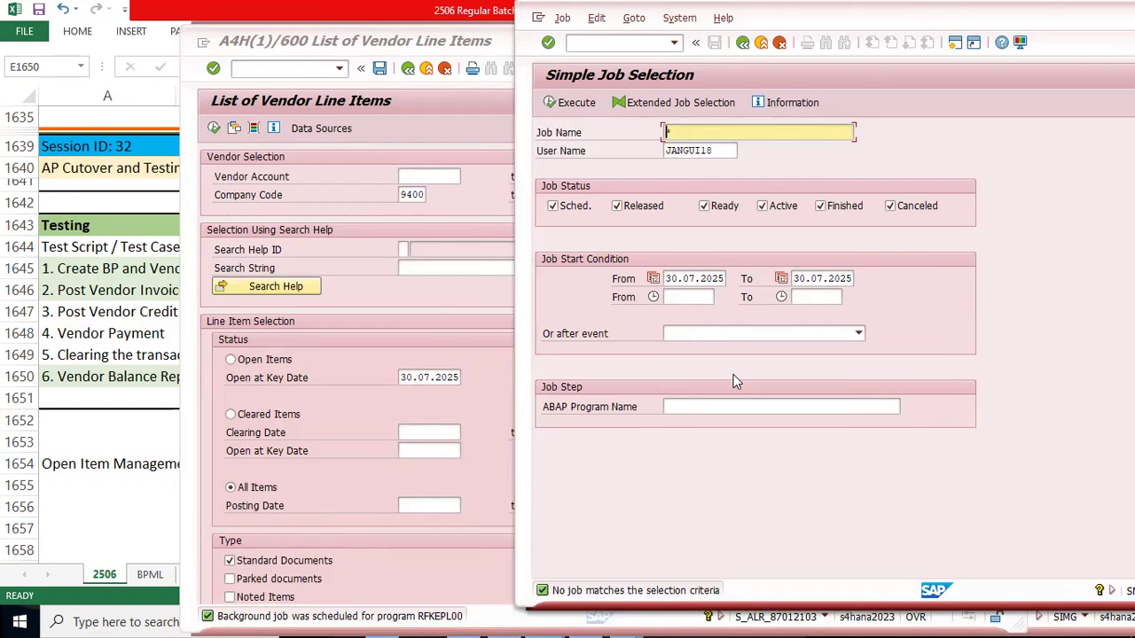
# Step: Return to the List of Vendor Line Items, start another background execution and confirm its print parameters with output device LP01
pyautogui.click(347, 246)
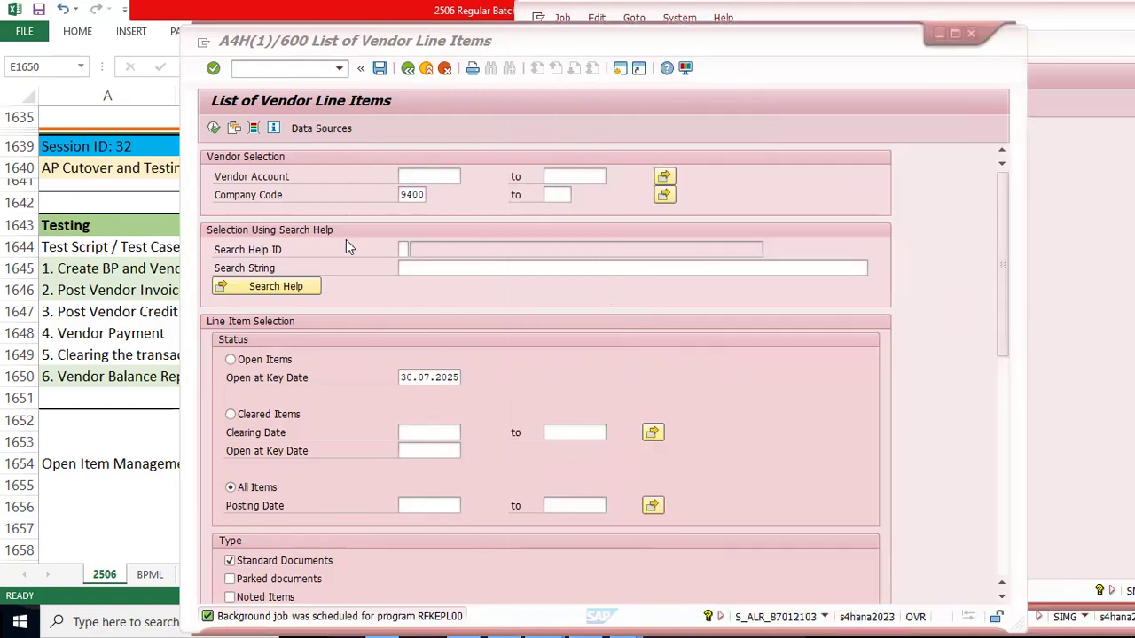
pyautogui.press('F9')
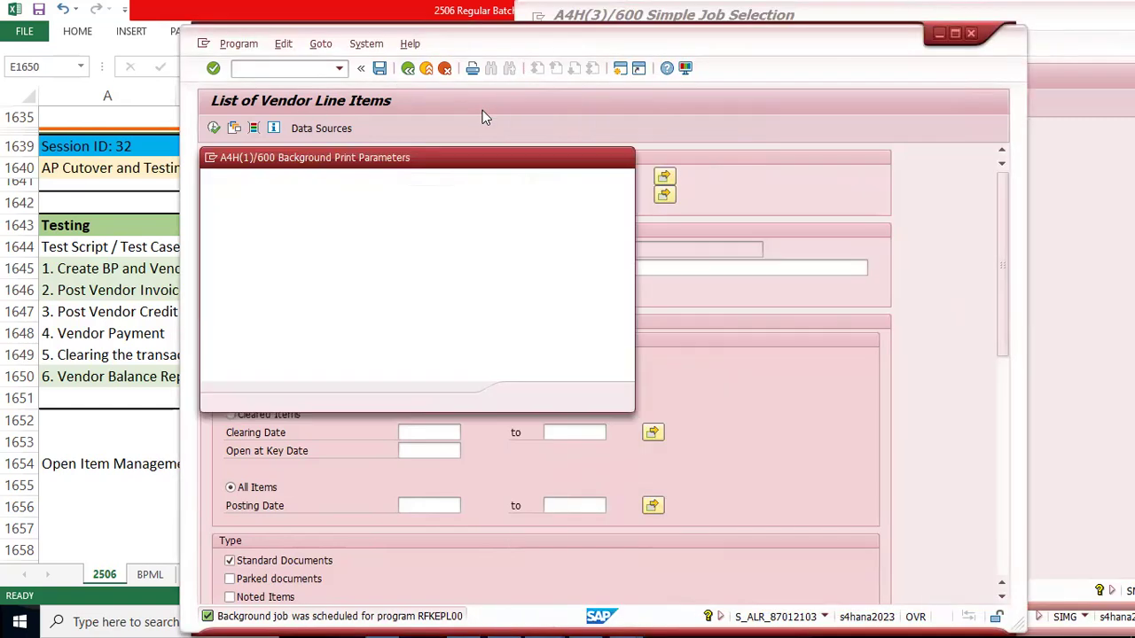
pyautogui.press('space')
pyautogui.click(371, 205)
pyautogui.press('Return')
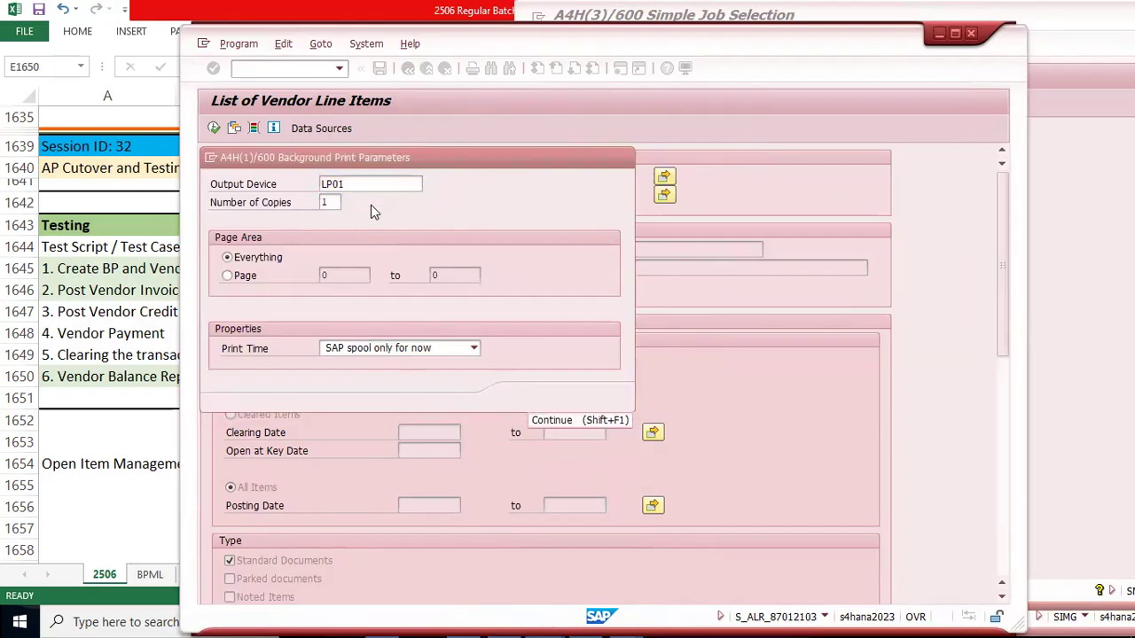
# Step: Confirm the print parameters for output device LP01 and save the background job with an immediate start
pyautogui.press('Return')
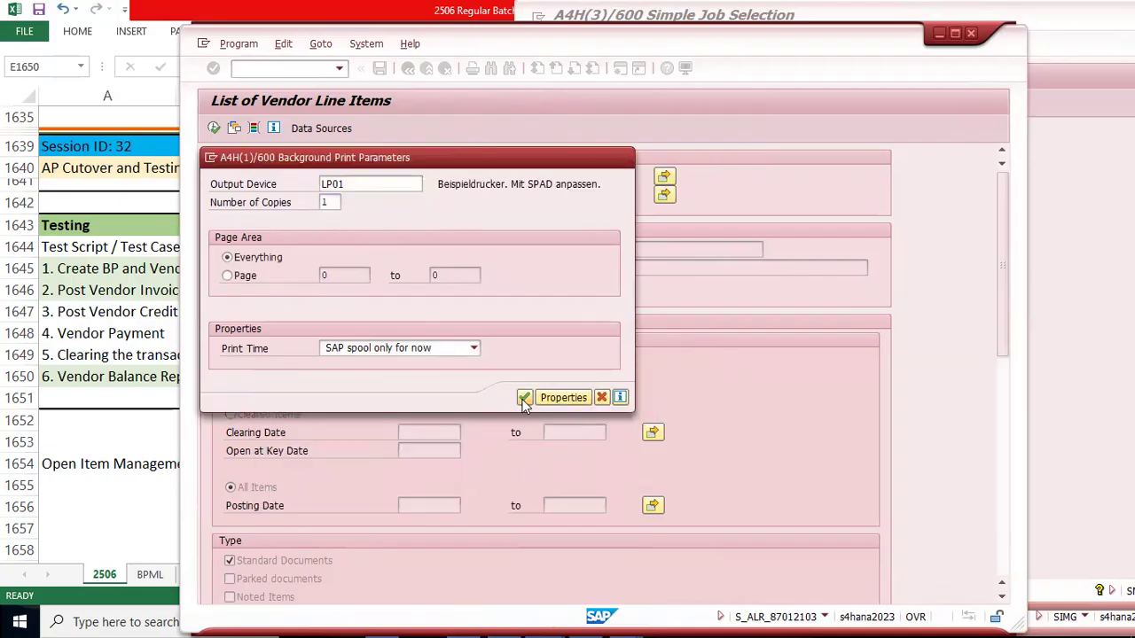
pyautogui.click(523, 397)
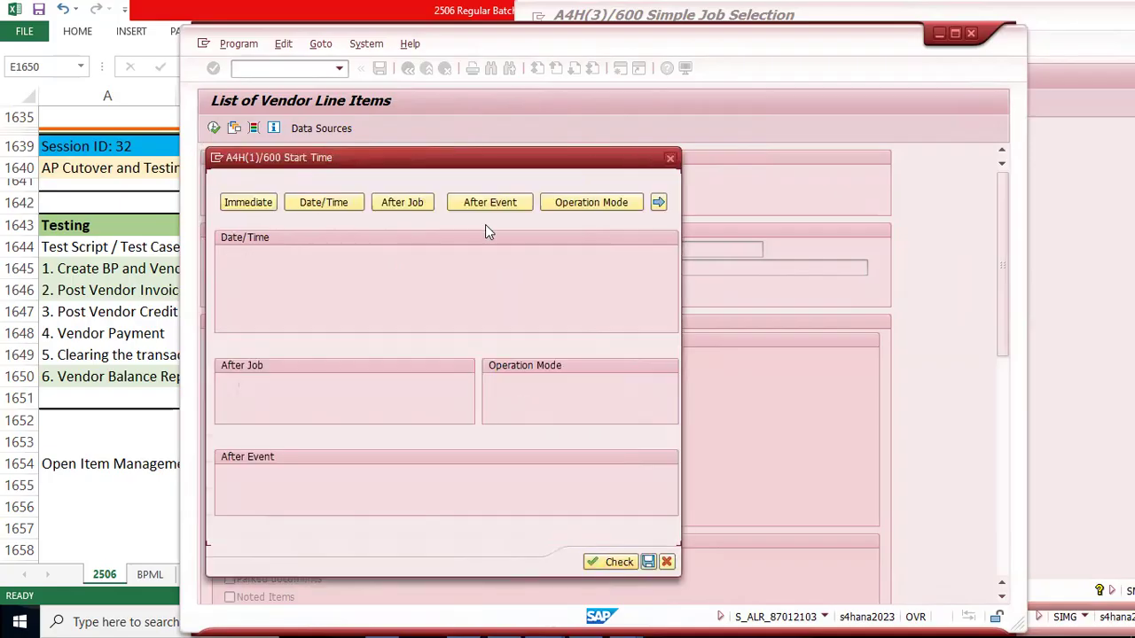
pyautogui.click(249, 202)
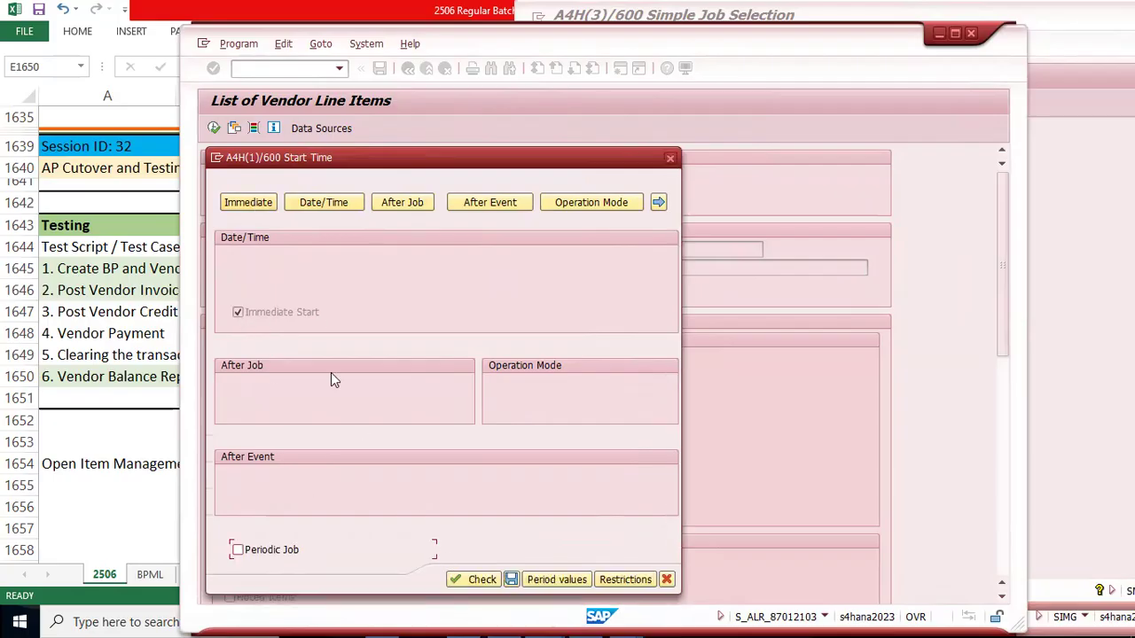
pyautogui.click(512, 579)
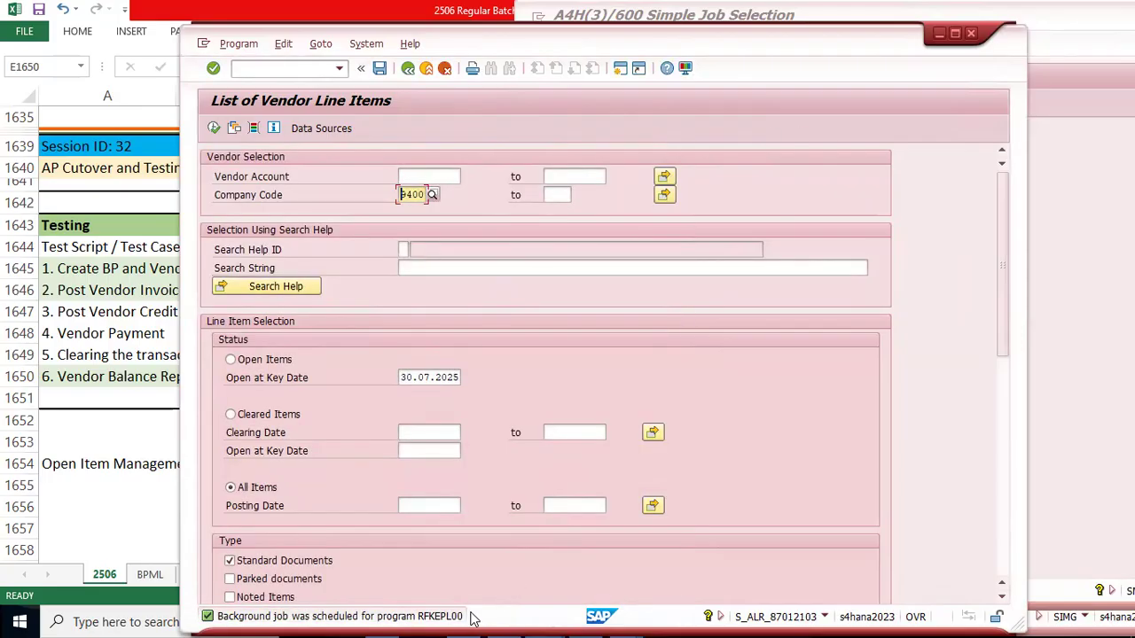
# Step: Return to the SM37 session, run the job selection and maximize the Job Overview window
pyautogui.hotkey('alt', 'Tab')
pyautogui.click(553, 105)
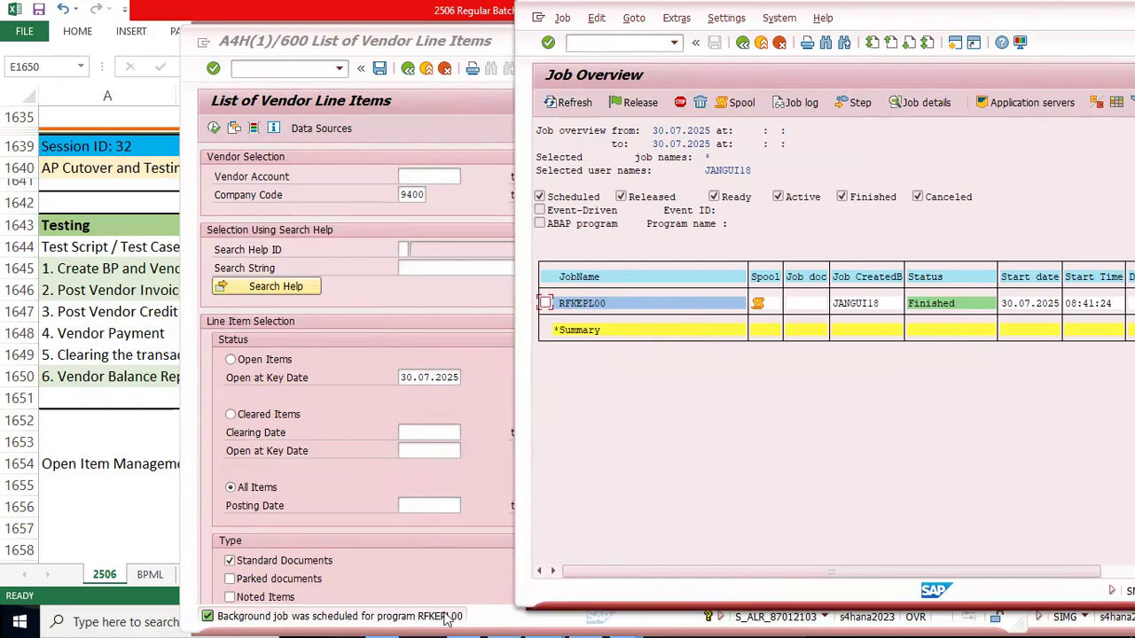
pyautogui.doubleClick(1077, 13)
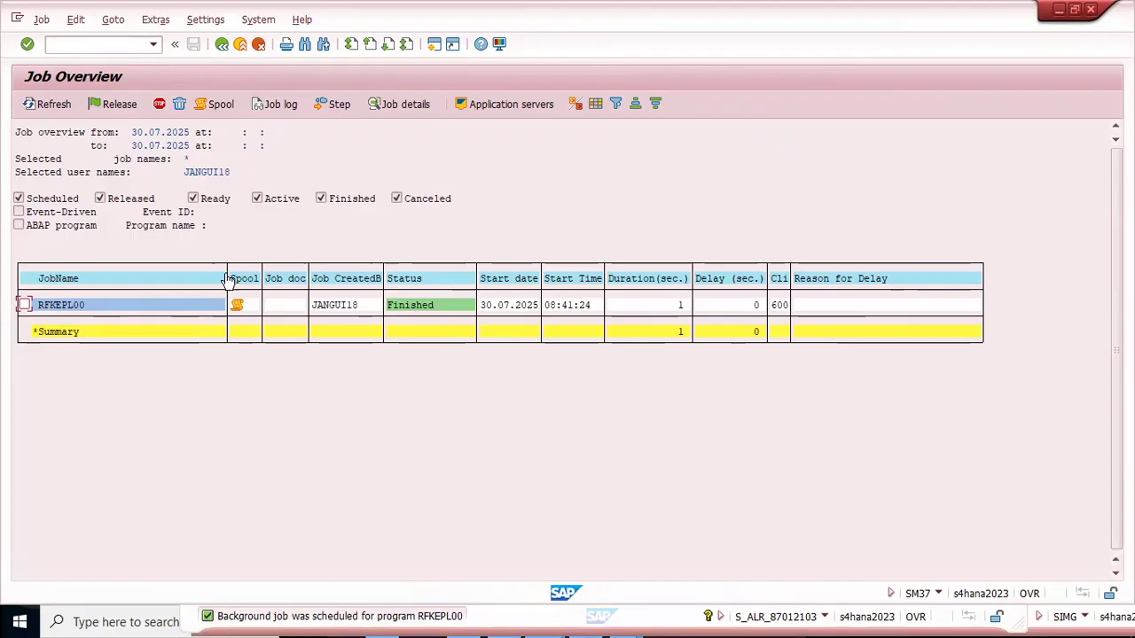
# Step: Open the spool request of job RFKEPL00 and examine the vendor line items and amounts in its output
pyautogui.click(239, 310)
pyautogui.doubleClick(238, 308)
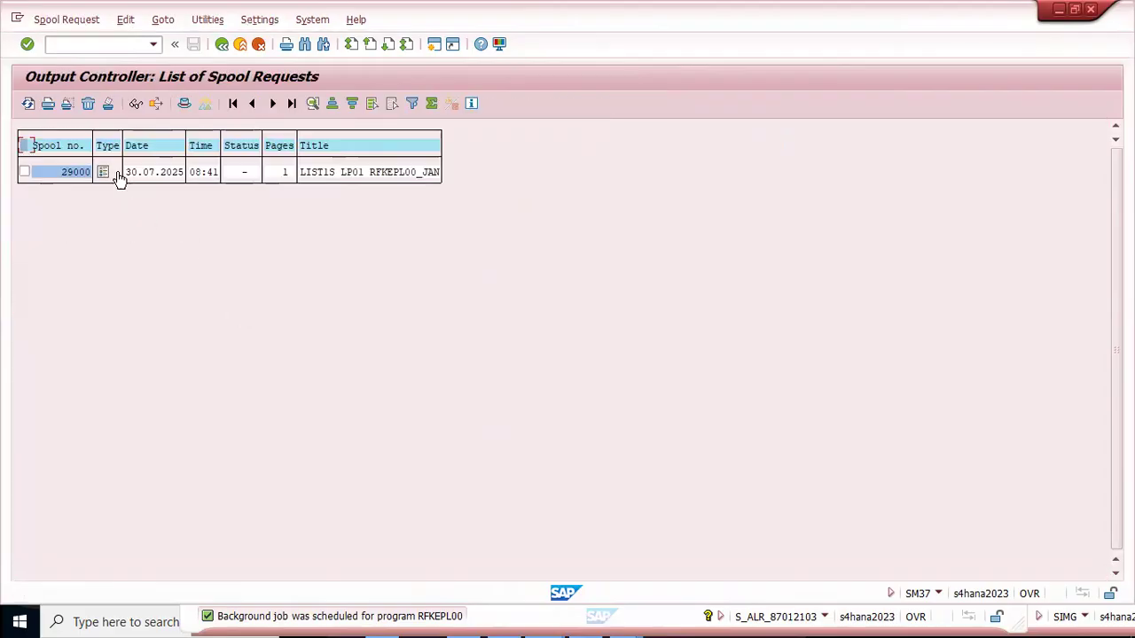
pyautogui.click(103, 173)
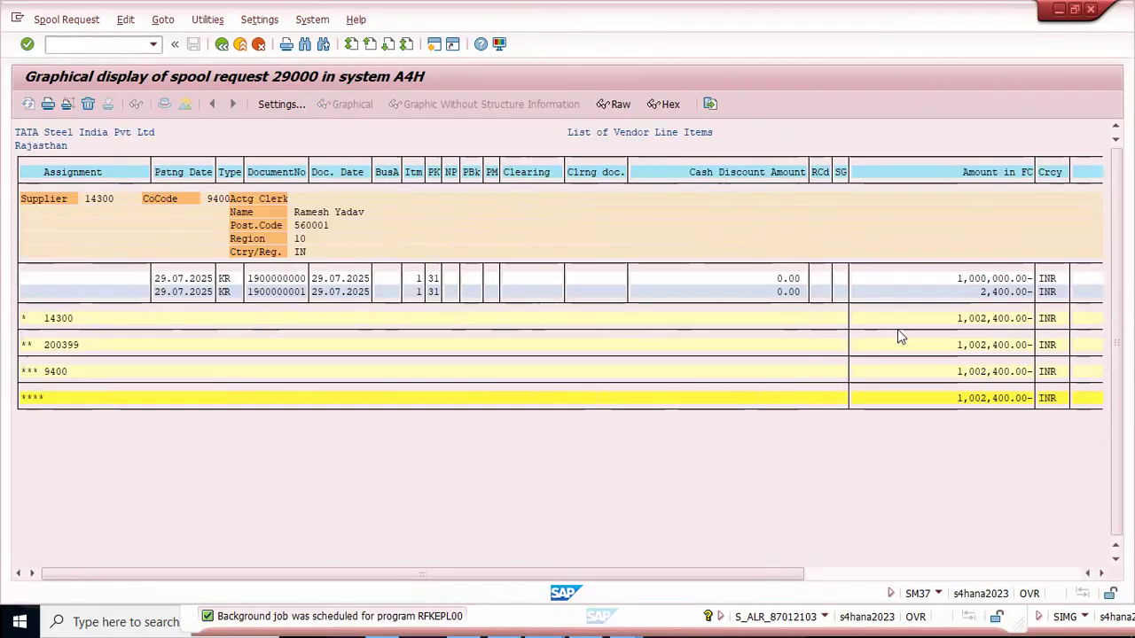
pyautogui.click(313, 203)
pyautogui.click(1015, 293)
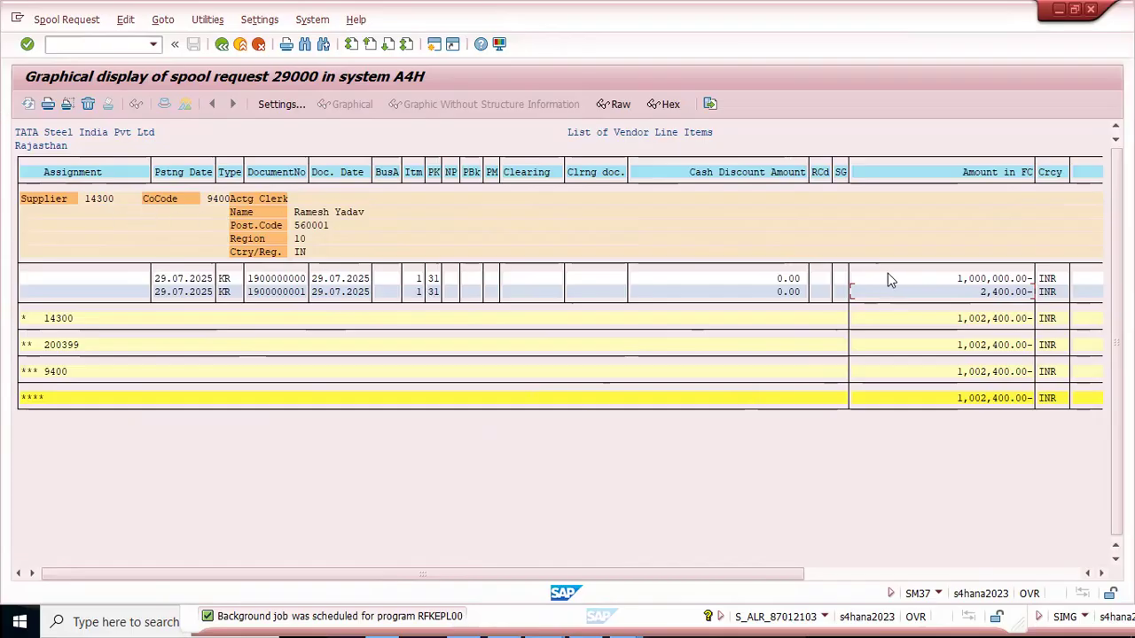
pyautogui.moveTo(802, 573); pyautogui.dragTo(378, 542)
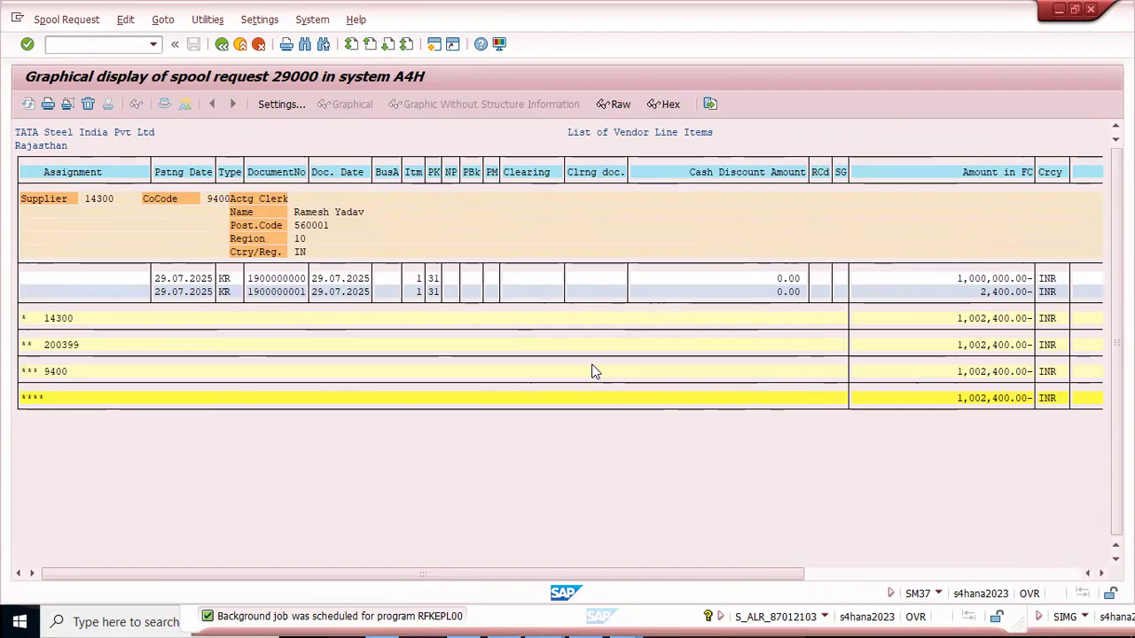
# Step: Open transaction FBL1N in place of the spool display
pyautogui.write('/nfbl1n')
pyautogui.press('Return')
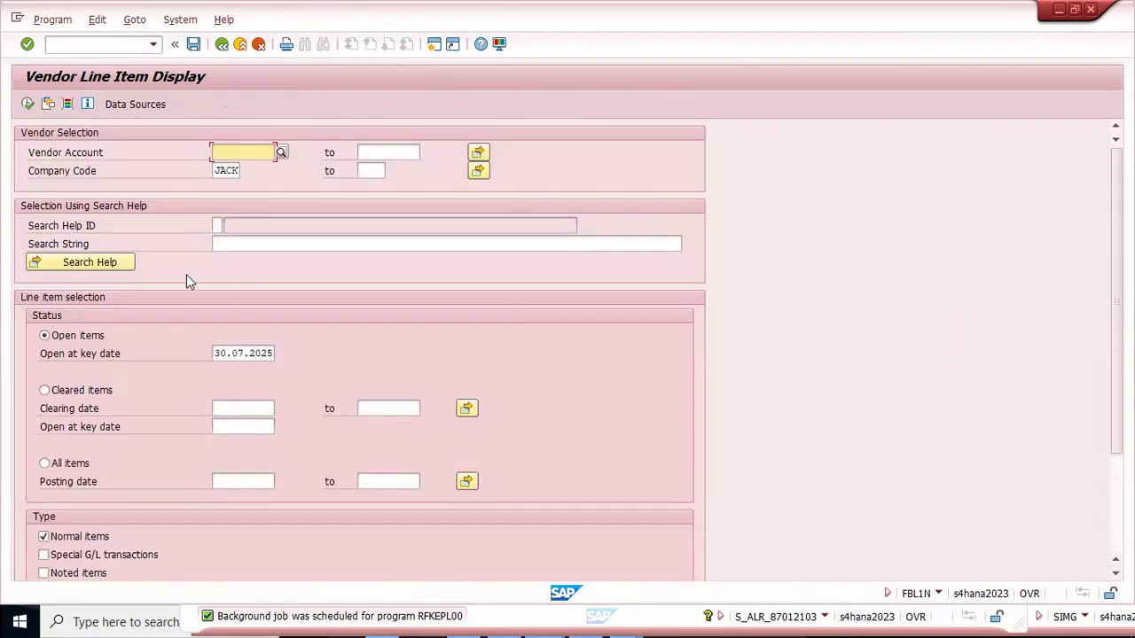
# Step: Display all vendor line items for company code 9400 and check the amounts and document numbers
pyautogui.press('Down')
pyautogui.press('Delete')
pyautogui.press('Delete')
pyautogui.press('Delete')
pyautogui.press('Delete')
pyautogui.write('9400')
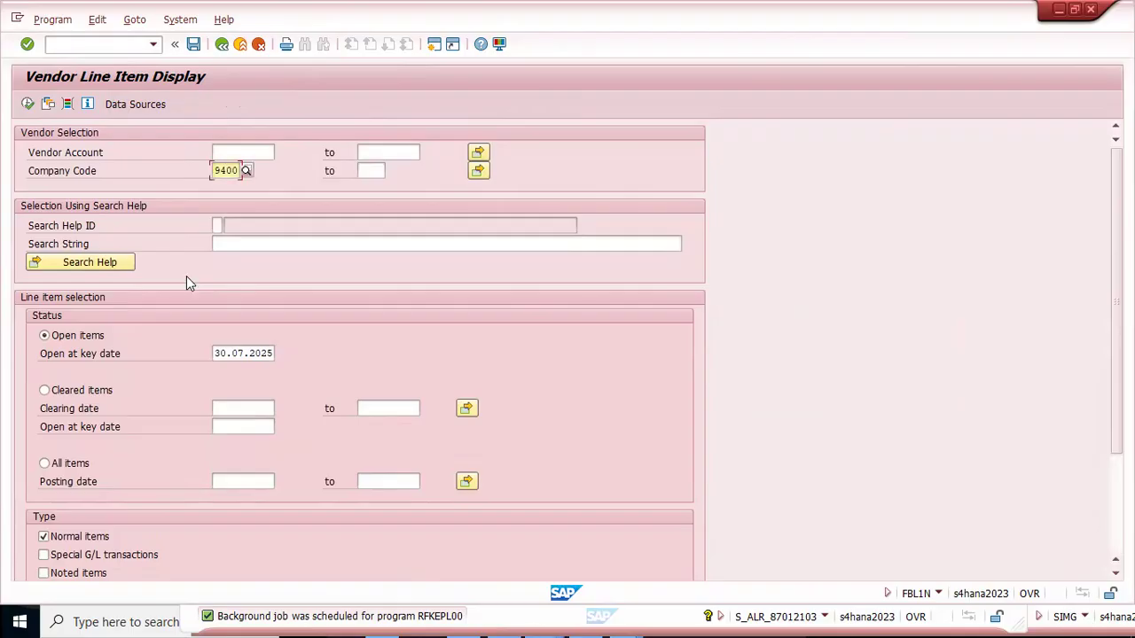
pyautogui.click(44, 463)
pyautogui.click(28, 105)
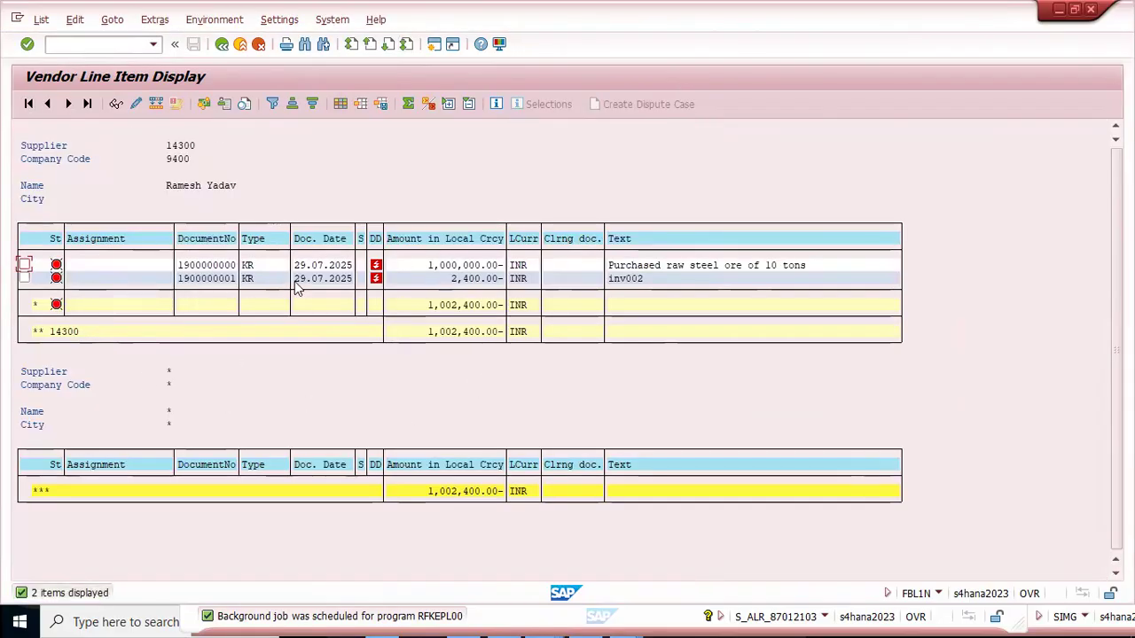
pyautogui.click(432, 266)
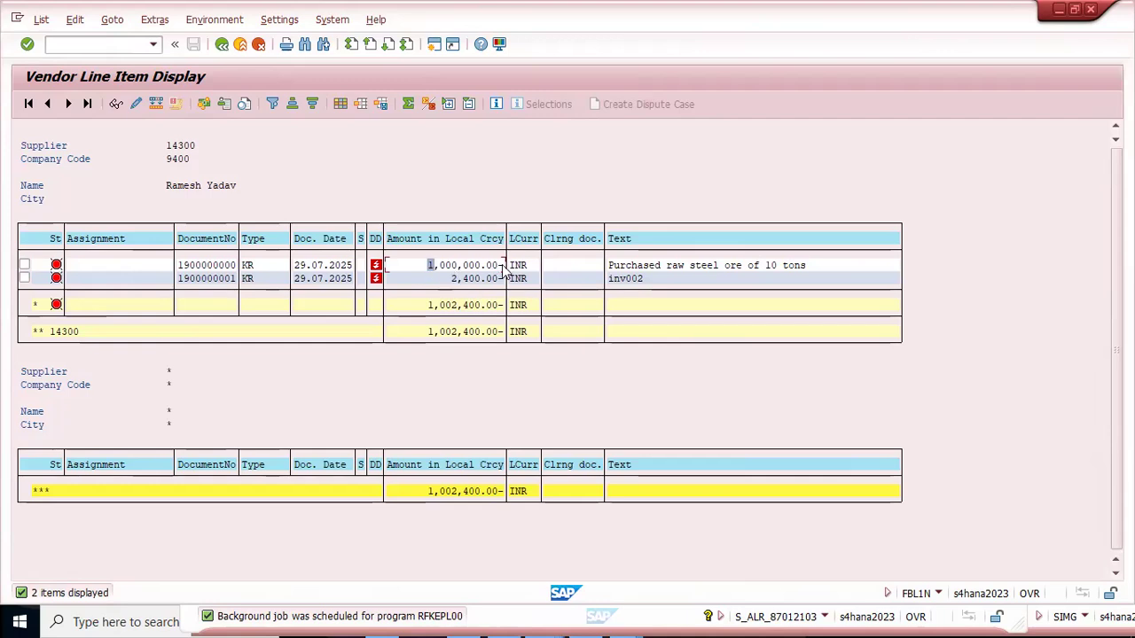
pyautogui.click(216, 279)
# Step: Switch to the Excel test notes and review the Post Vendor Invoice and Vendor Payment rows
pyautogui.hotkey('alt', 'Tab')
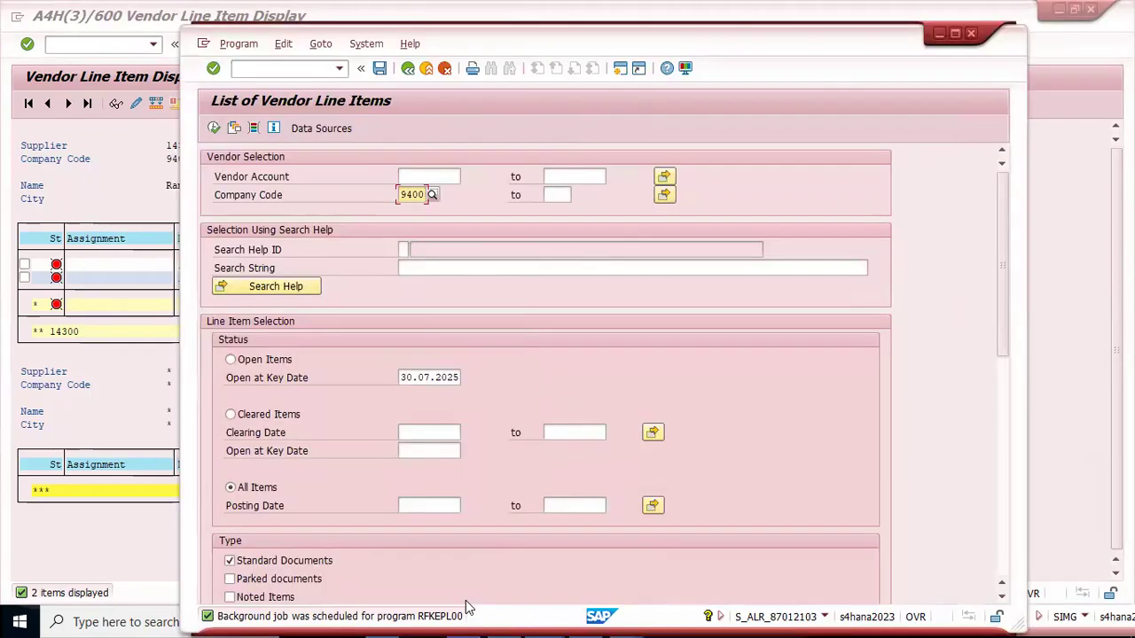
pyautogui.hotkey('alt', 'Tab')
pyautogui.press('Tab')
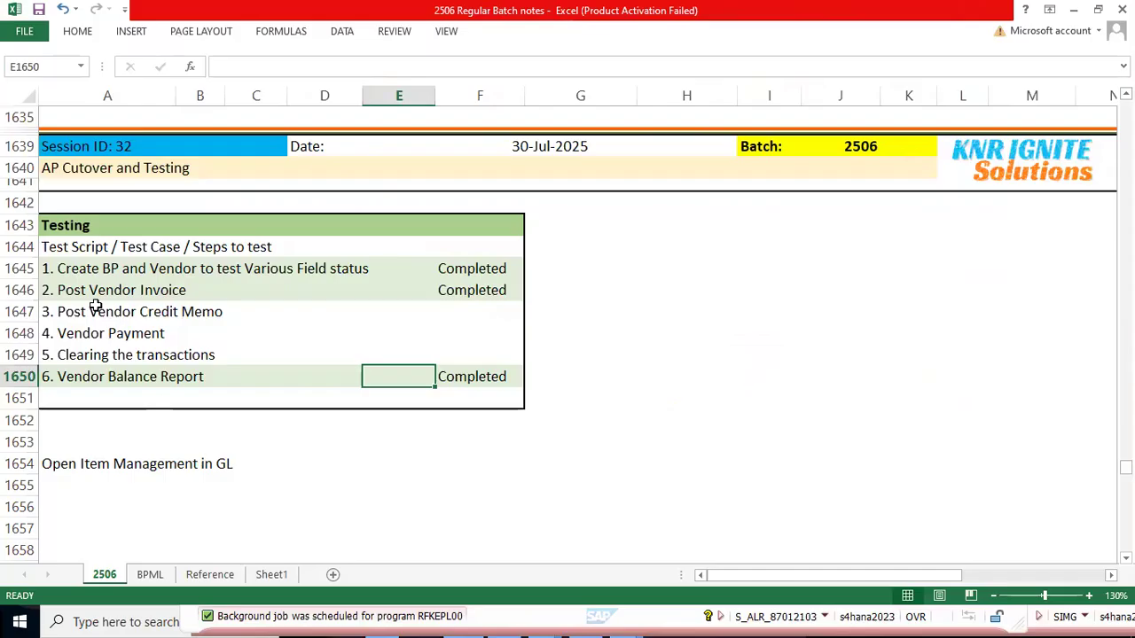
pyautogui.moveTo(104, 293); pyautogui.dragTo(444, 297)
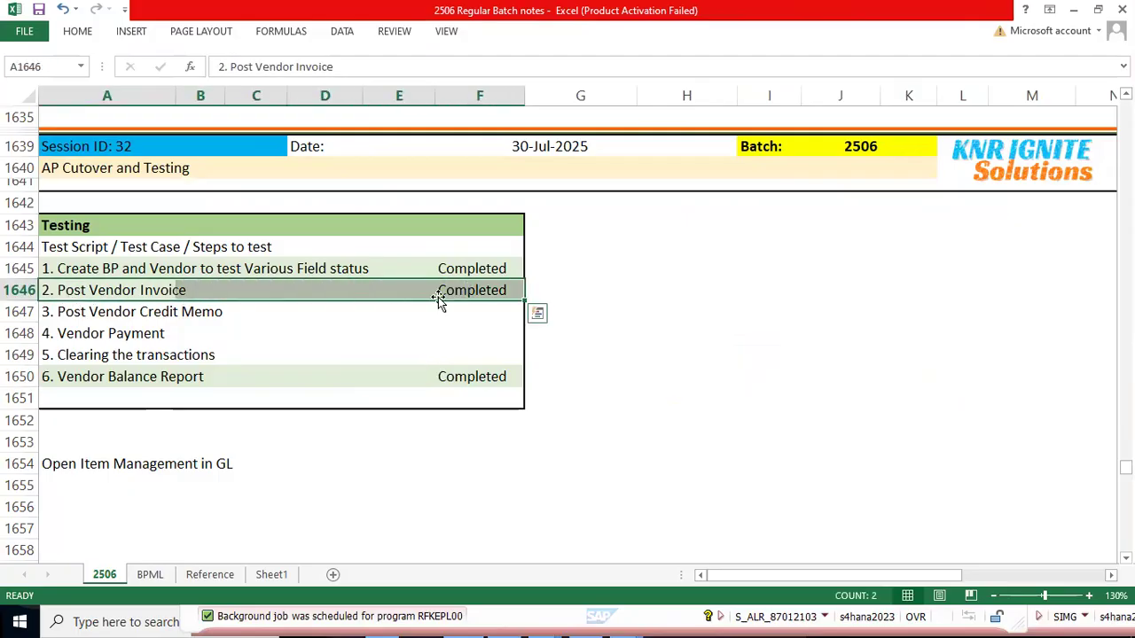
pyautogui.moveTo(57, 337); pyautogui.dragTo(489, 332)
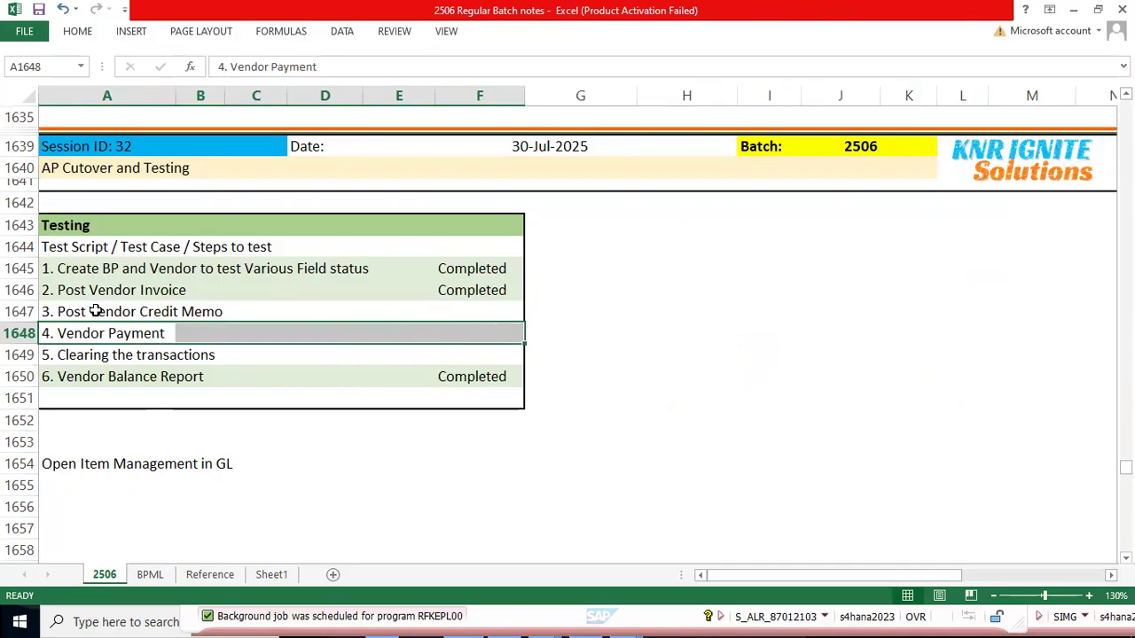
# Step: Switch back to the Vendor Line Item Display and restore its window to the smaller size
pyautogui.hotkey('alt', 'Tab')
pyautogui.press('F8')
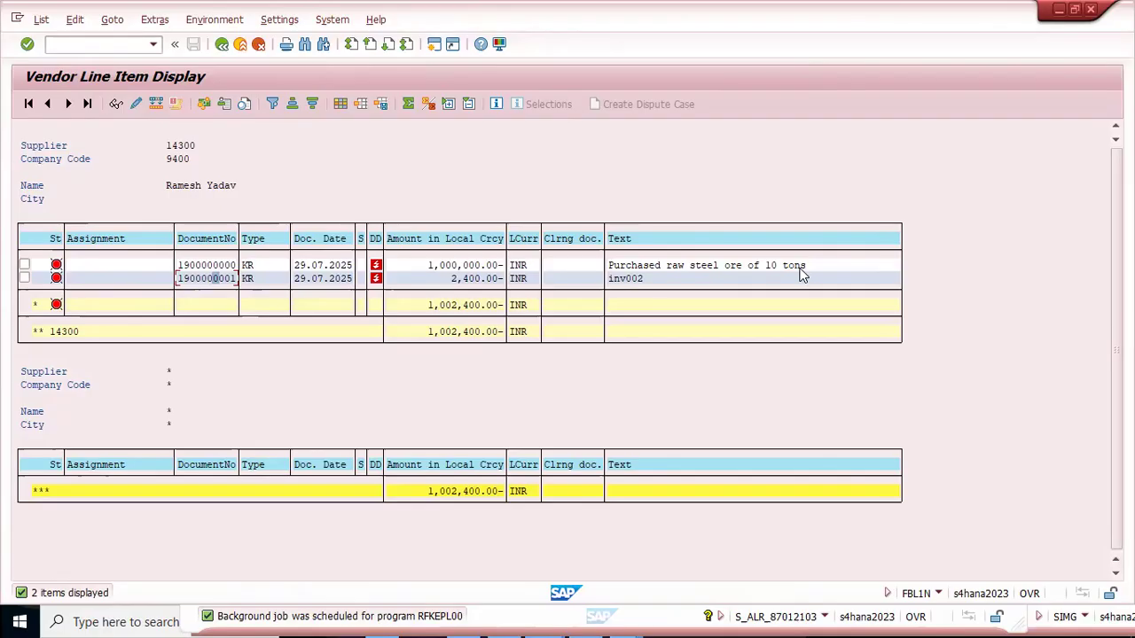
pyautogui.click(1075, 9)
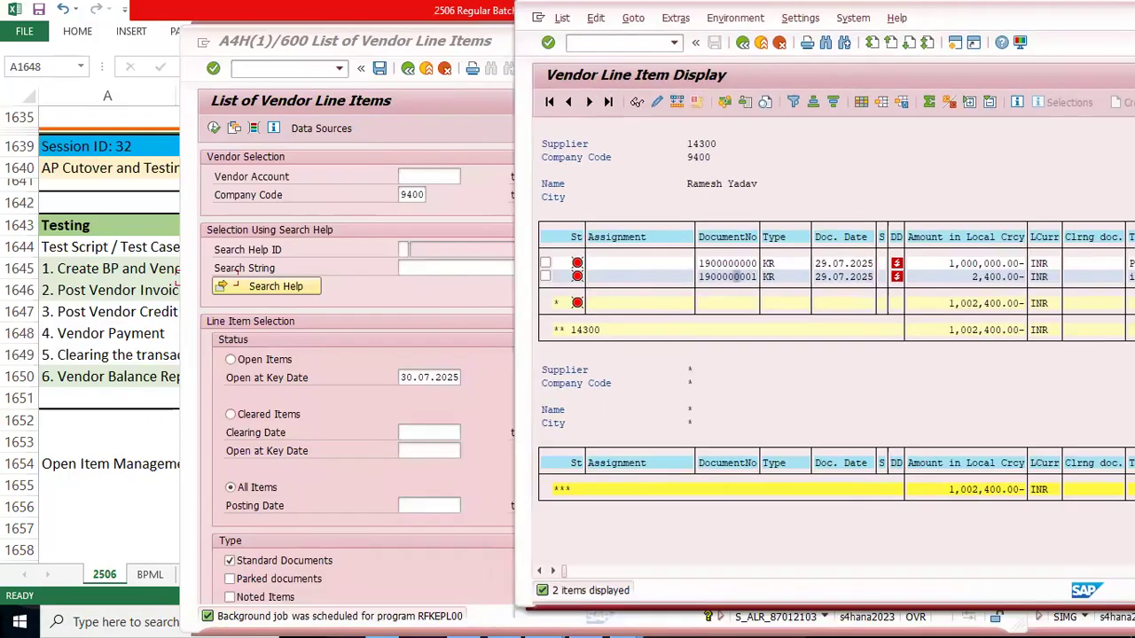
# Step: Leave the List of Vendor Line Items and open FB65 - Credit Memo from the Accounts Payable document entry folder
pyautogui.click(371, 457)
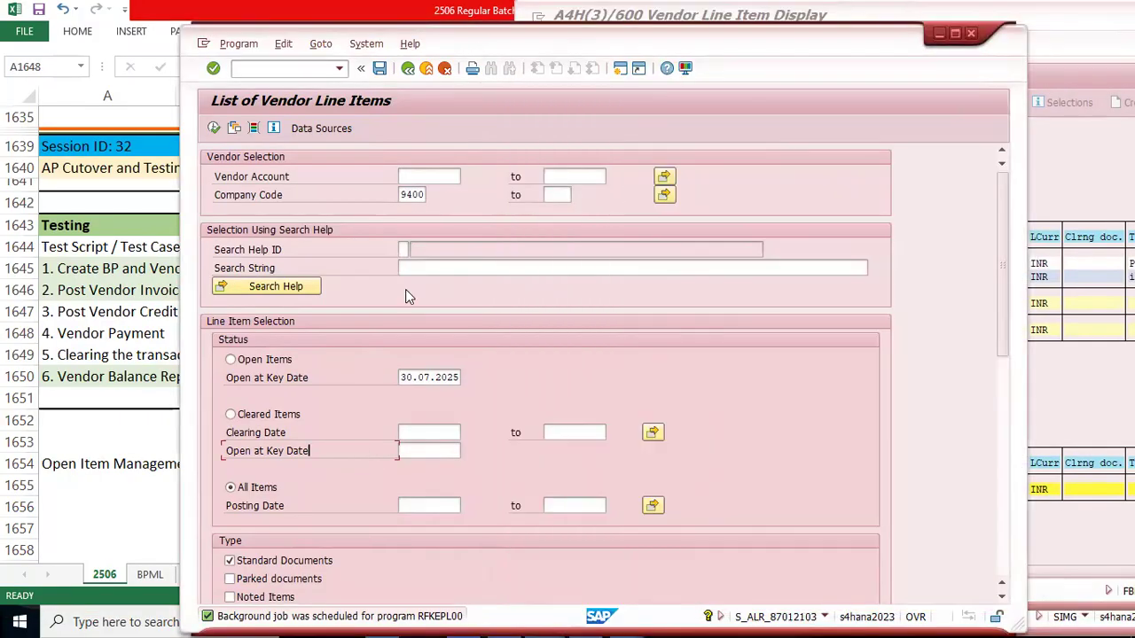
pyautogui.click(426, 70)
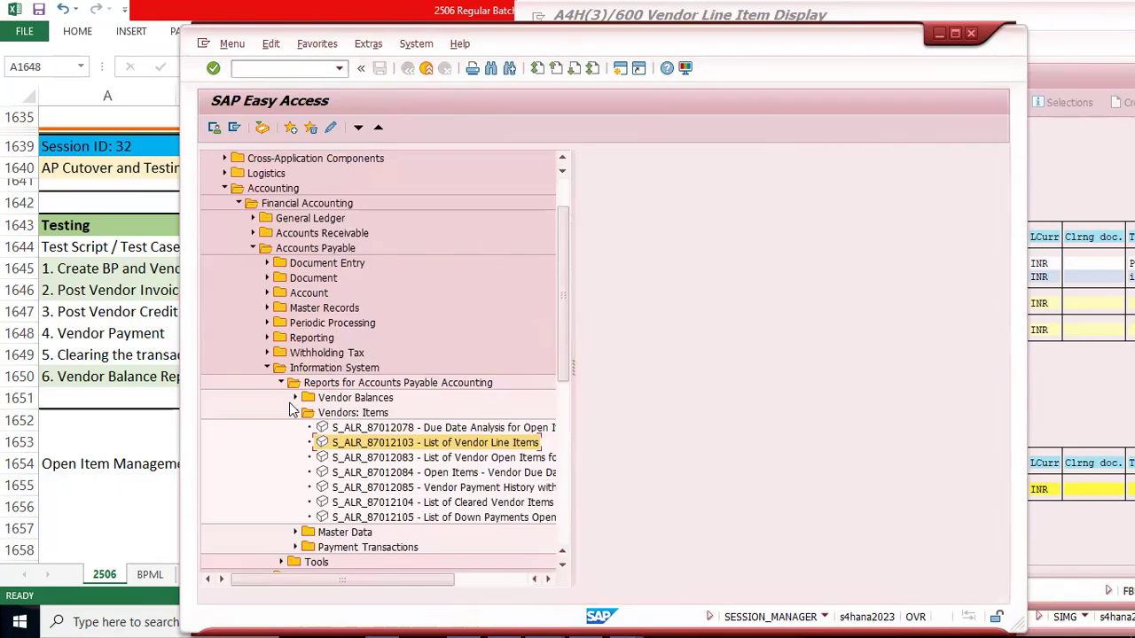
pyautogui.click(295, 412)
pyautogui.click(267, 367)
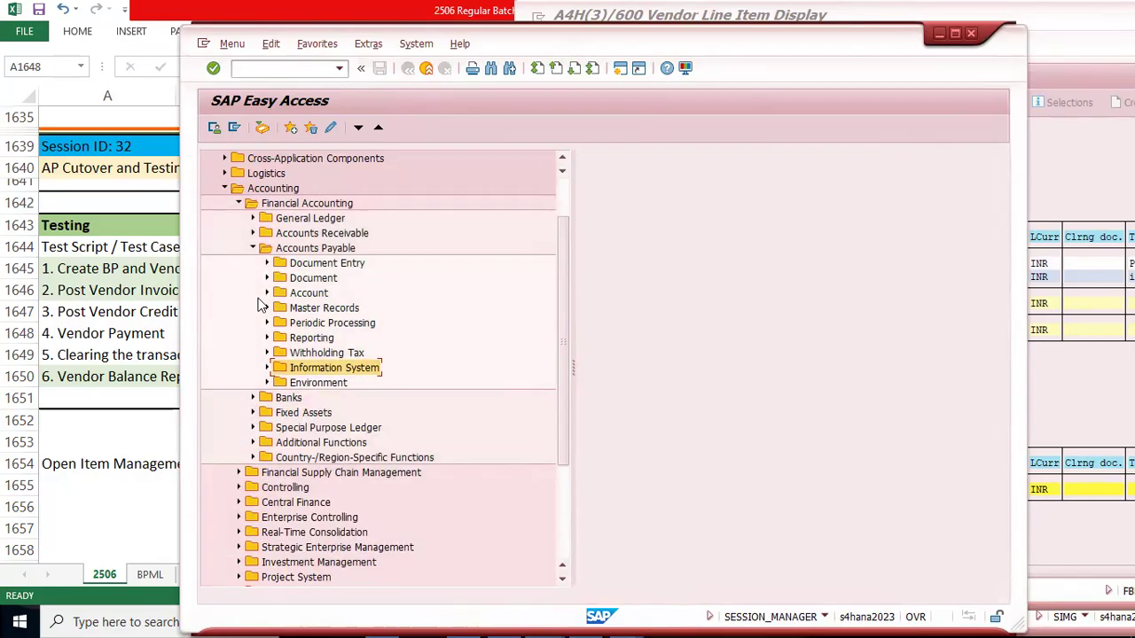
pyautogui.click(267, 264)
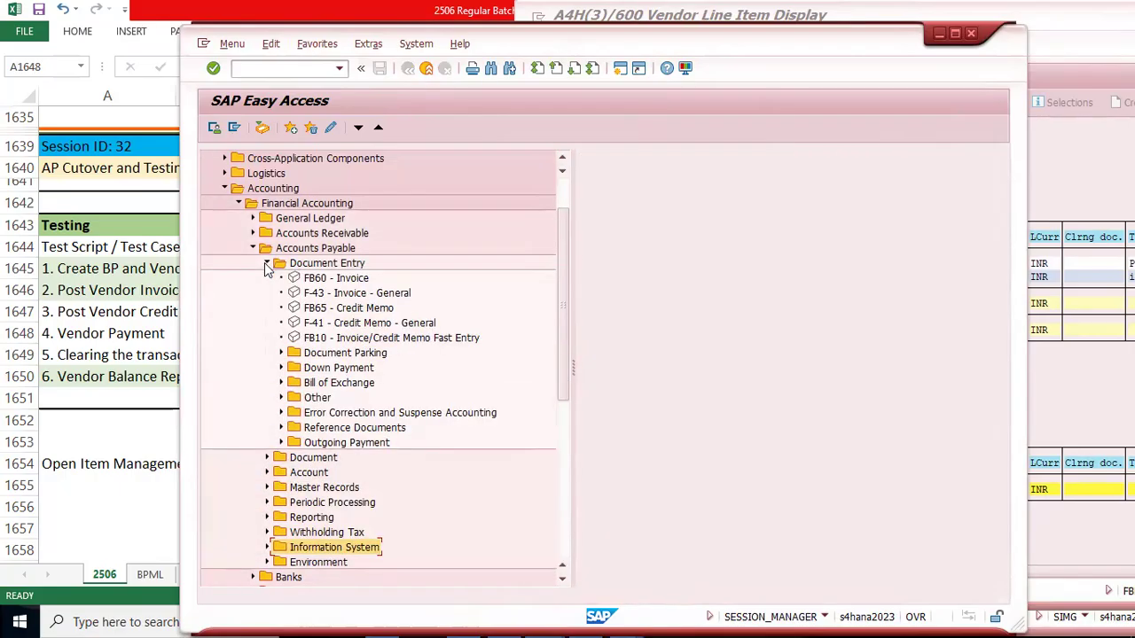
pyautogui.click(357, 308)
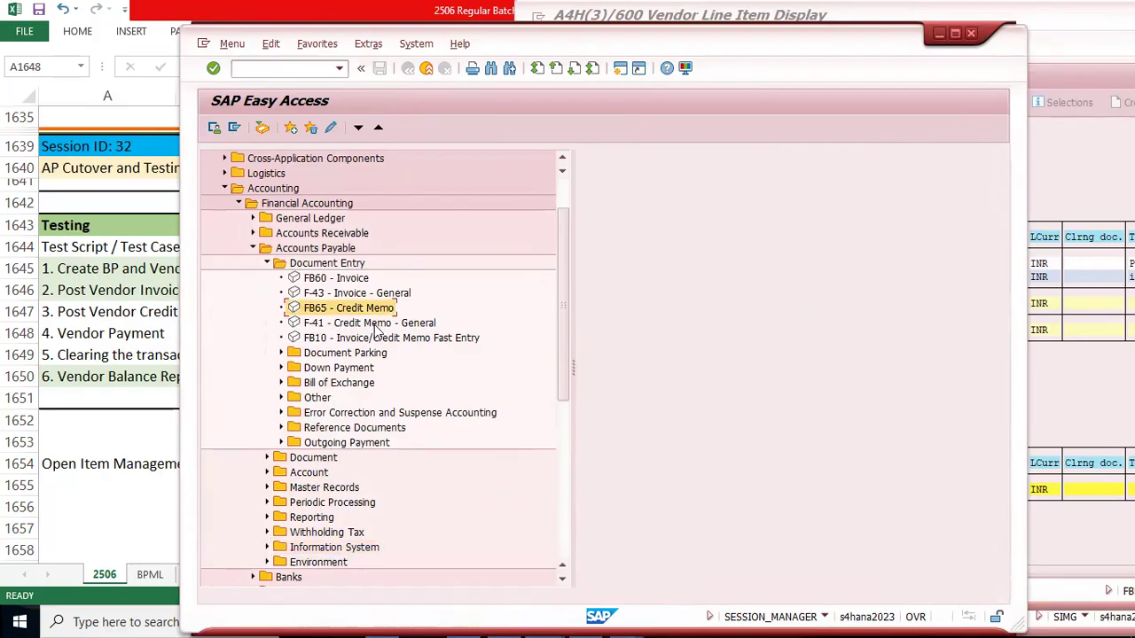
pyautogui.doubleClick(323, 310)
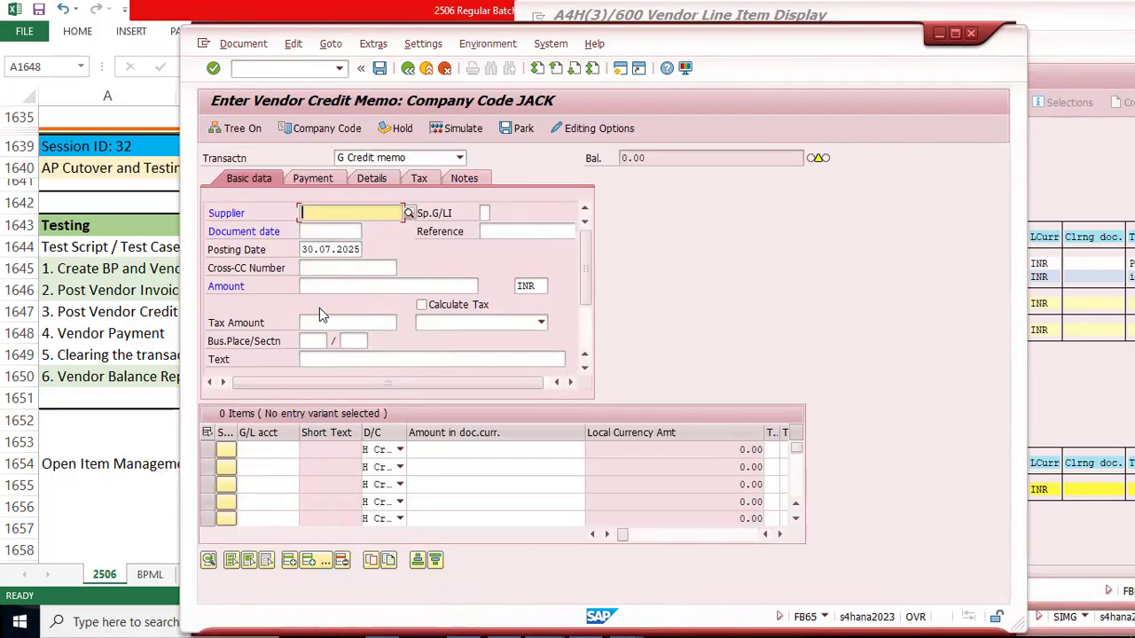
# Step: Keep Credit memo as the transaction type and change the company code to 9400
pyautogui.click(459, 158)
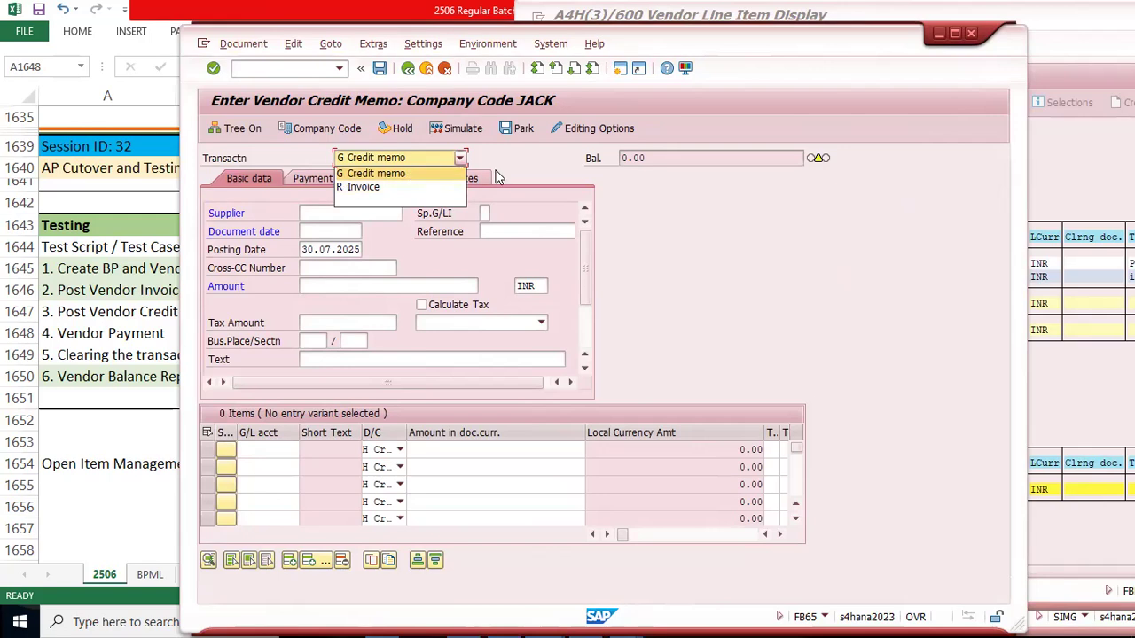
pyautogui.click(425, 175)
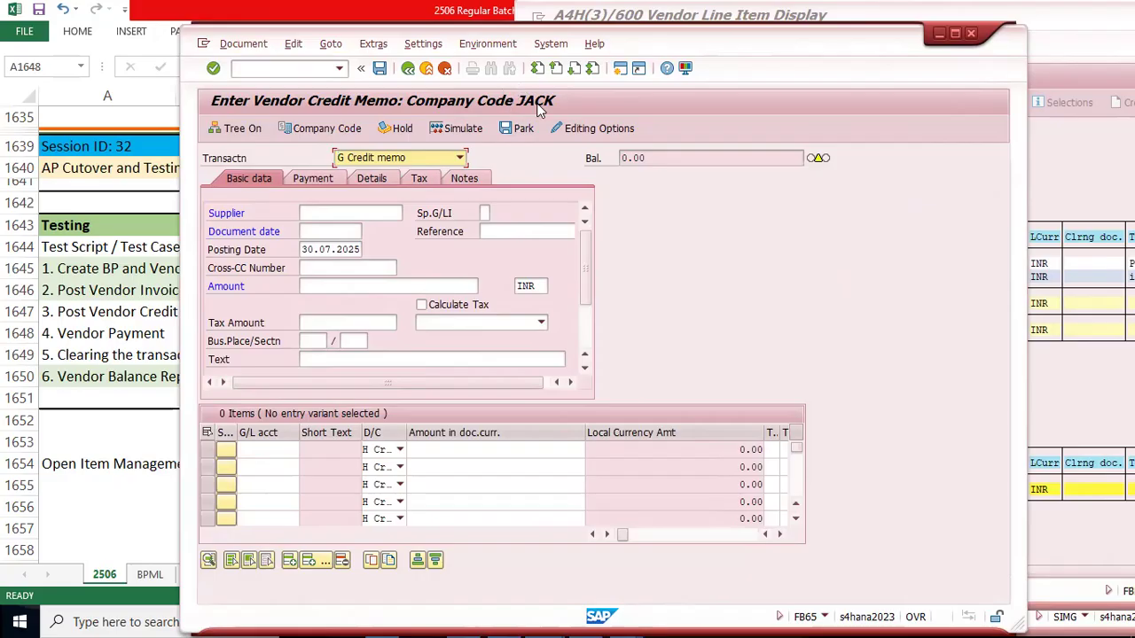
pyautogui.click(315, 130)
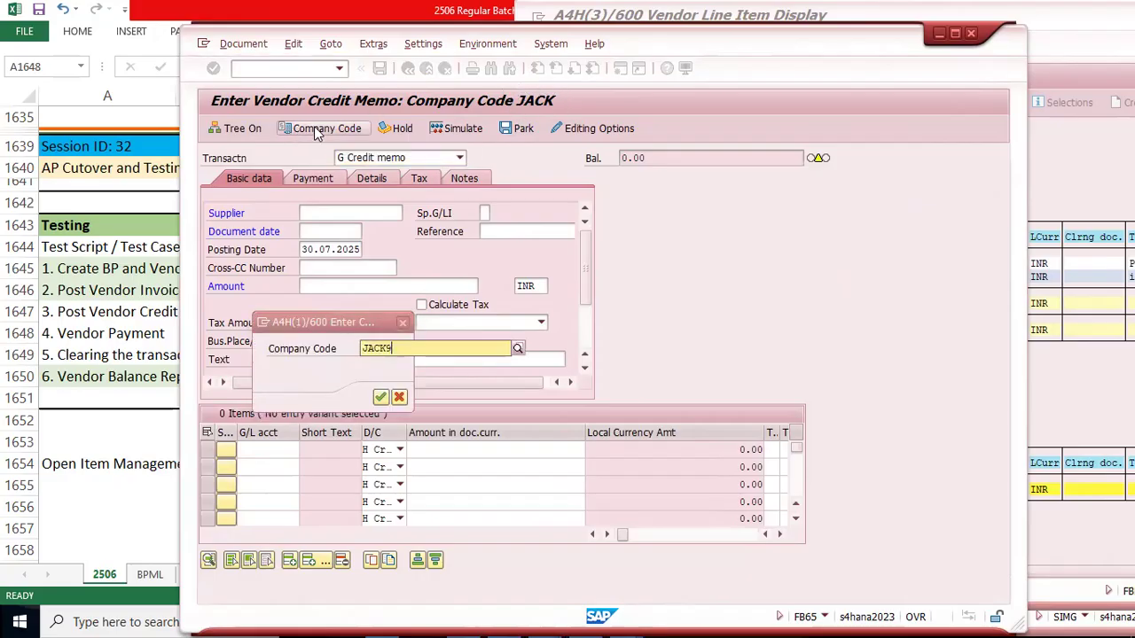
pyautogui.write('JACK')
pyautogui.press('BackSpace')
pyautogui.press('BackSpace')
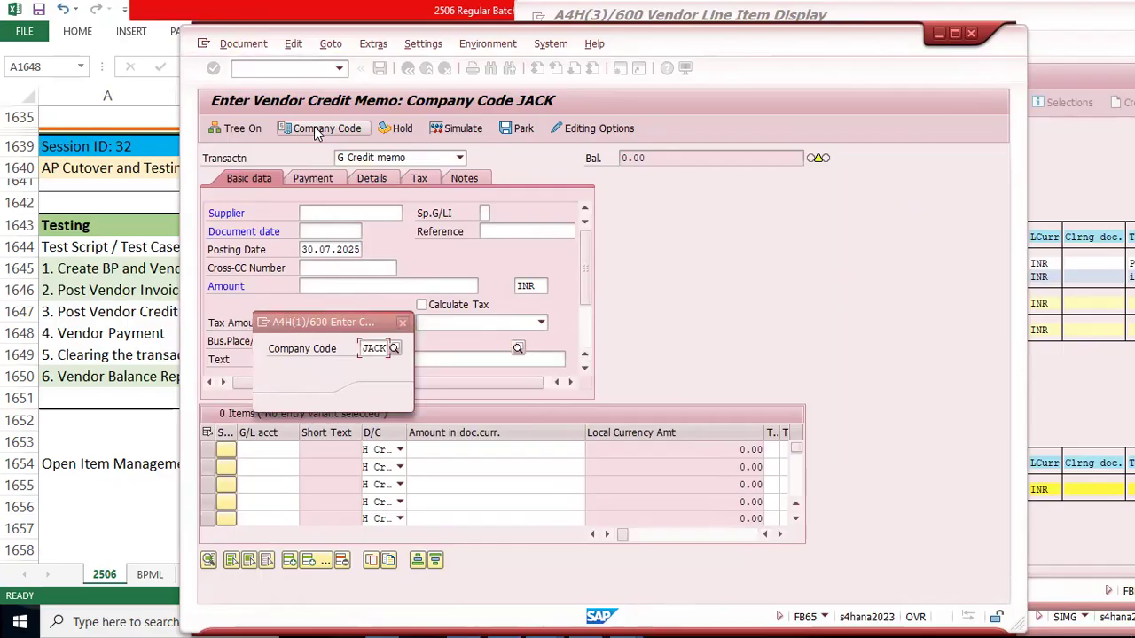
pyautogui.write('400')
pyautogui.press('BackSpace')
pyautogui.press('BackSpace')
pyautogui.press('BackSpace')
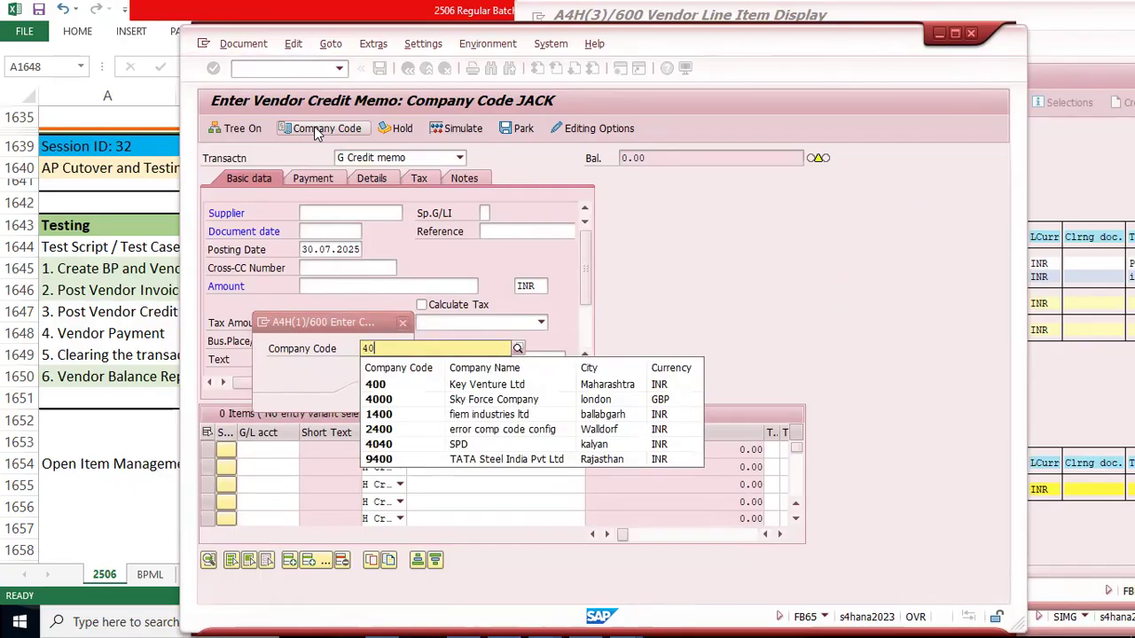
pyautogui.write('94')
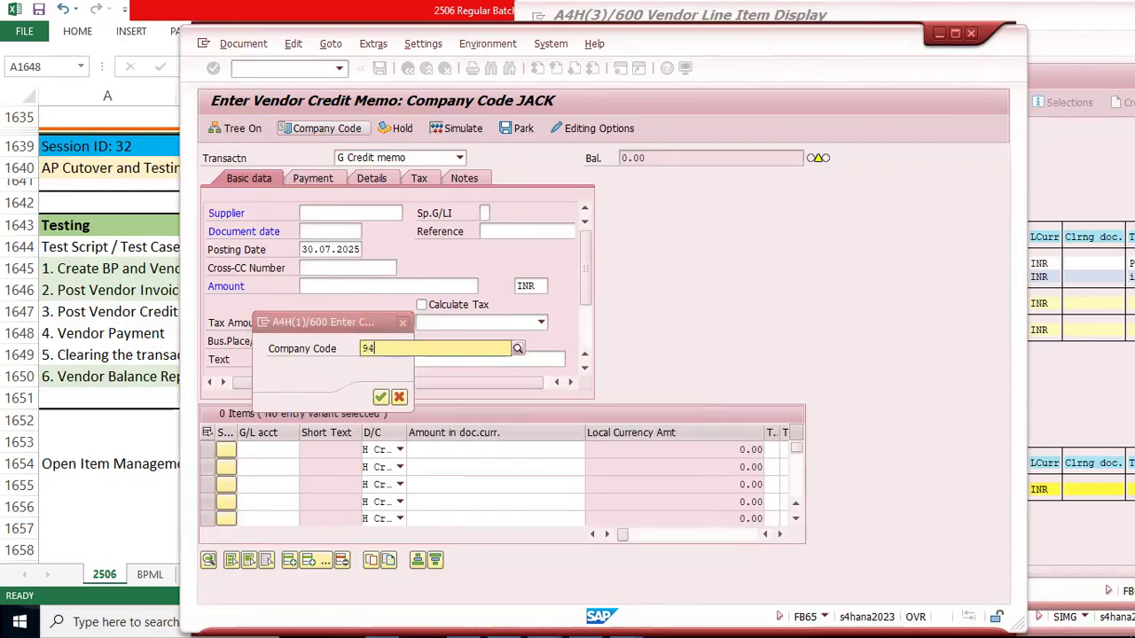
pyautogui.press('Down')
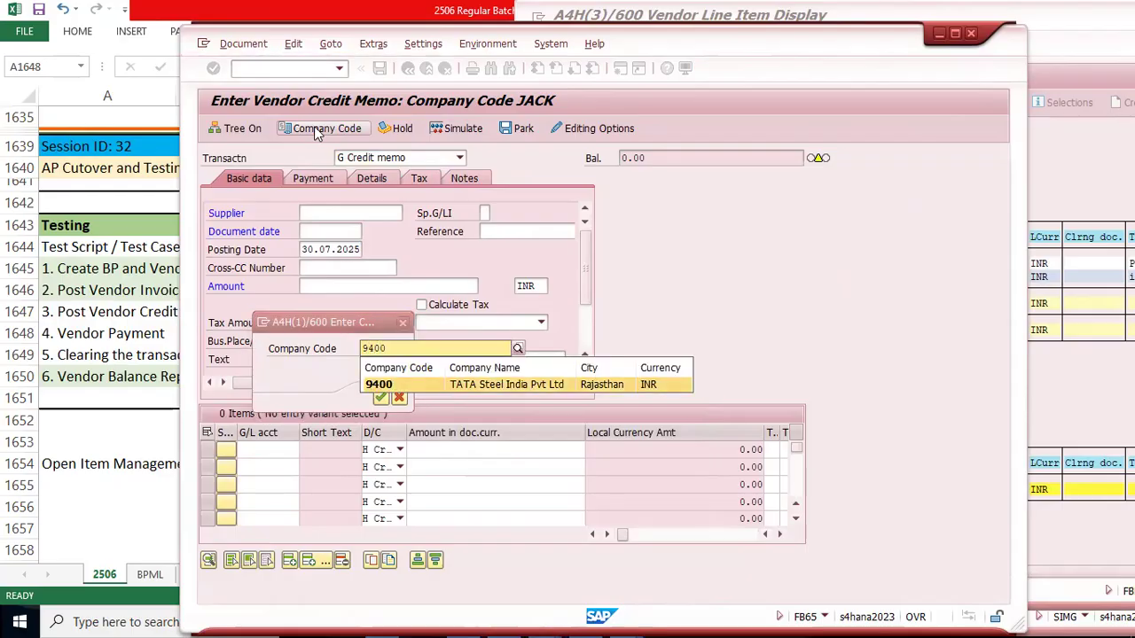
pyautogui.press('Return')
pyautogui.press('Return')
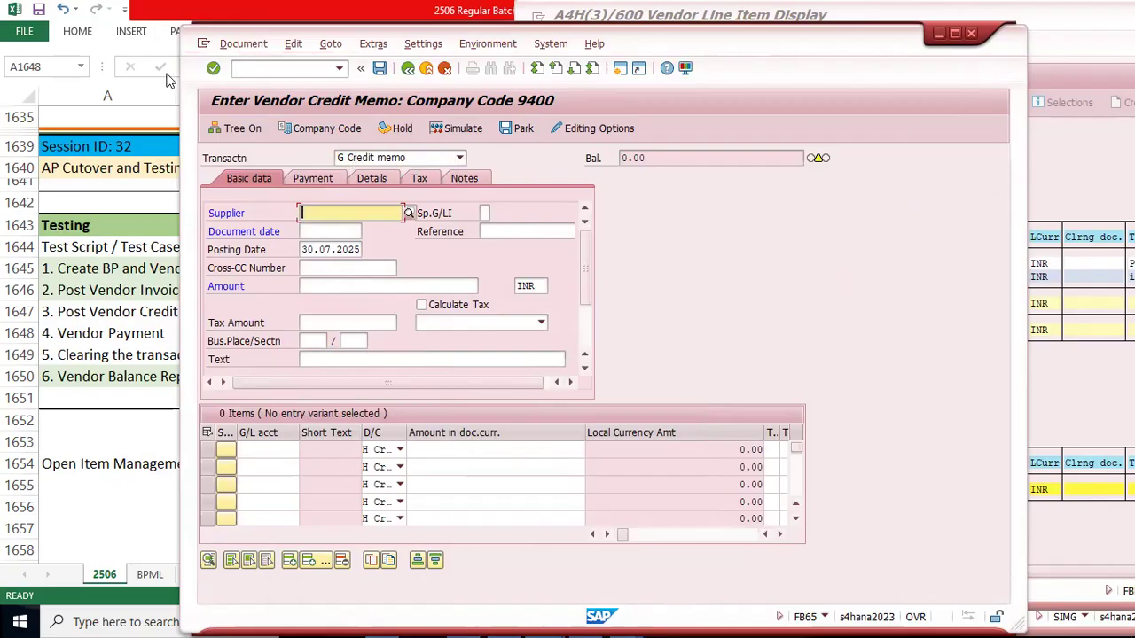
# Step: Place the Enter Vendor Credit Memo window beside the Vendor Line Item Display and activate the line item display
pyautogui.moveTo(287, 37); pyautogui.dragTo(109, 5)
pyautogui.click(924, 173)
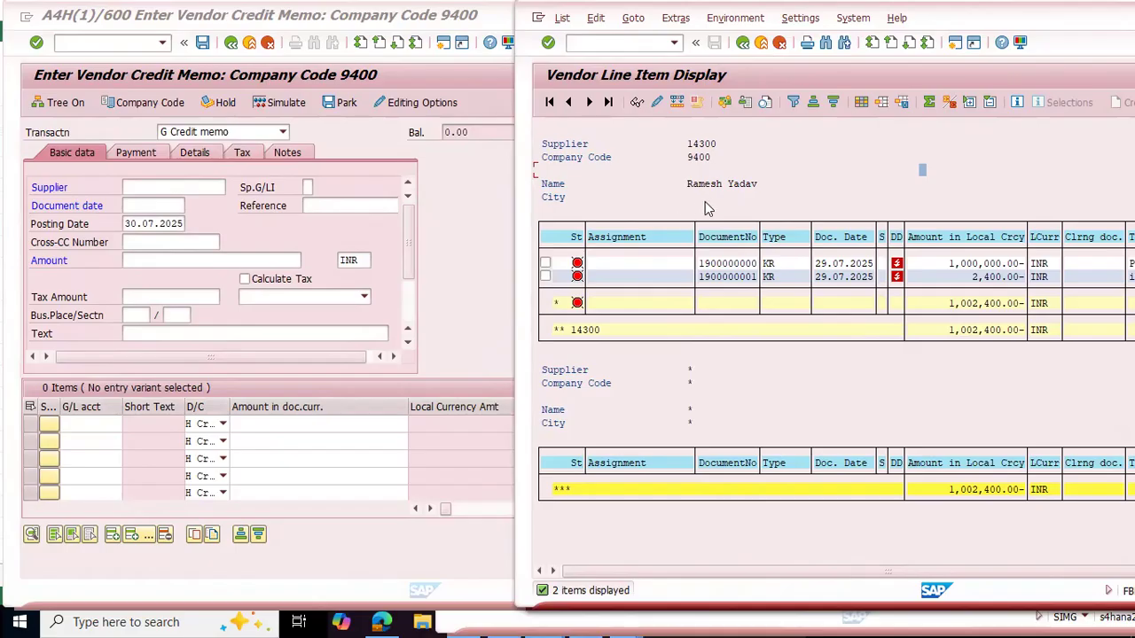
# Step: Enter the vendor from the line item display as the credit memo's supplier and set the document date to 30.07.2025
pyautogui.click(165, 185)
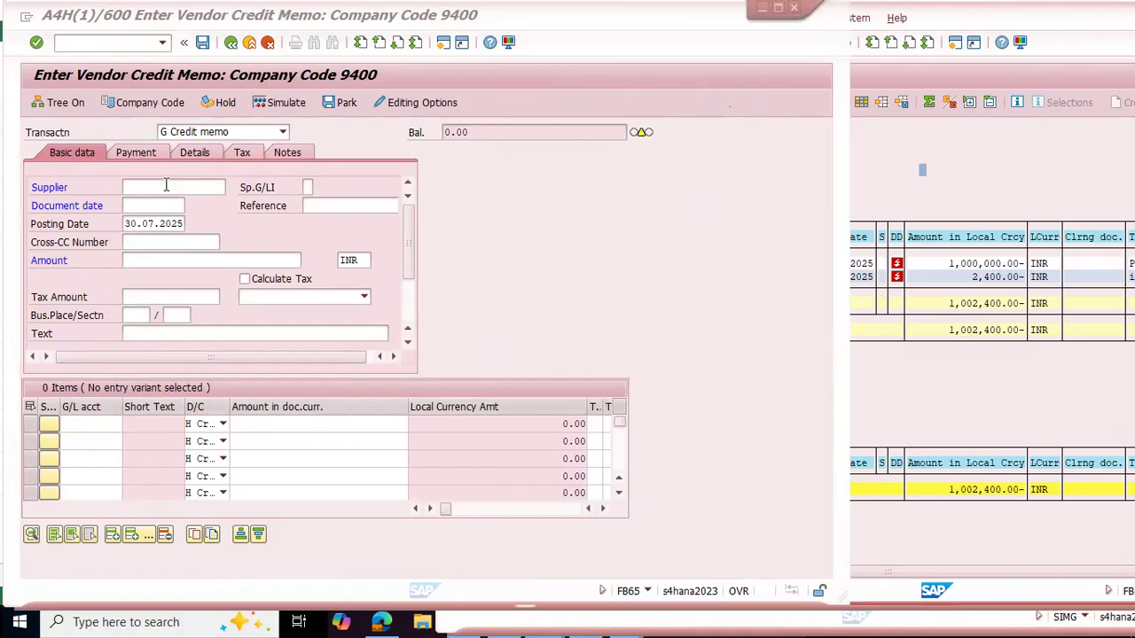
pyautogui.write('14300')
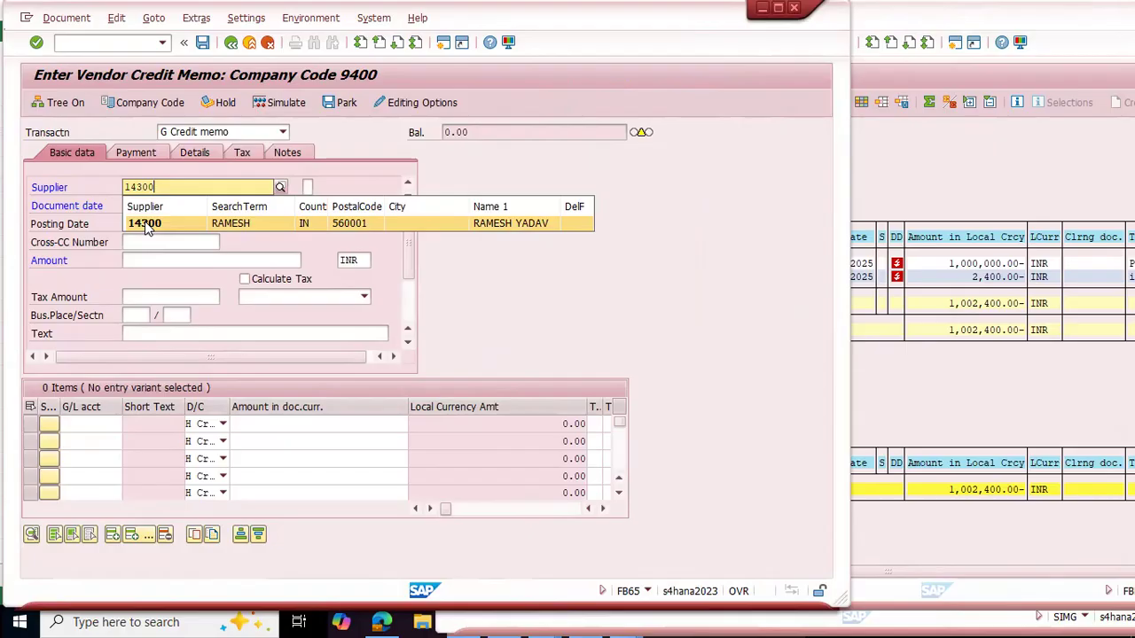
pyautogui.click(148, 225)
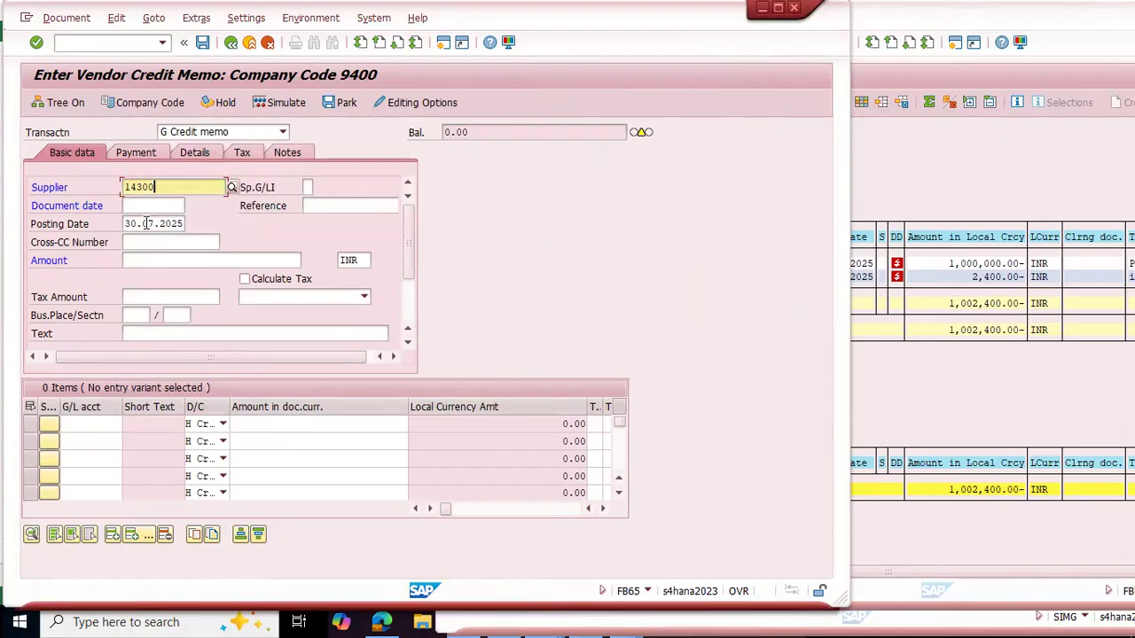
pyautogui.click(961, 187)
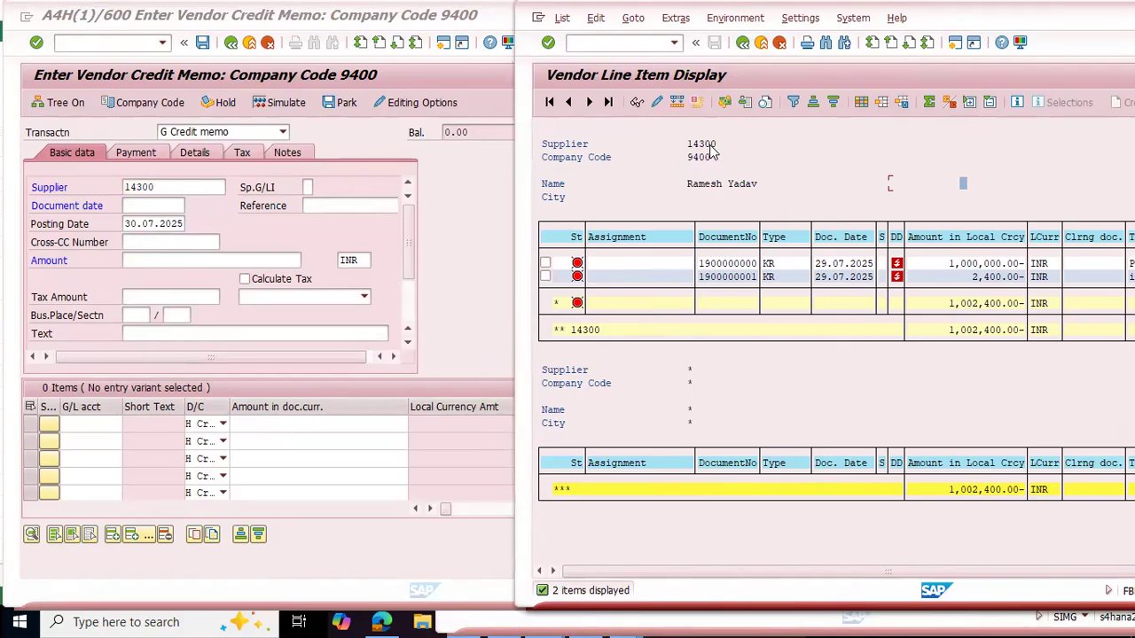
pyautogui.click(155, 207)
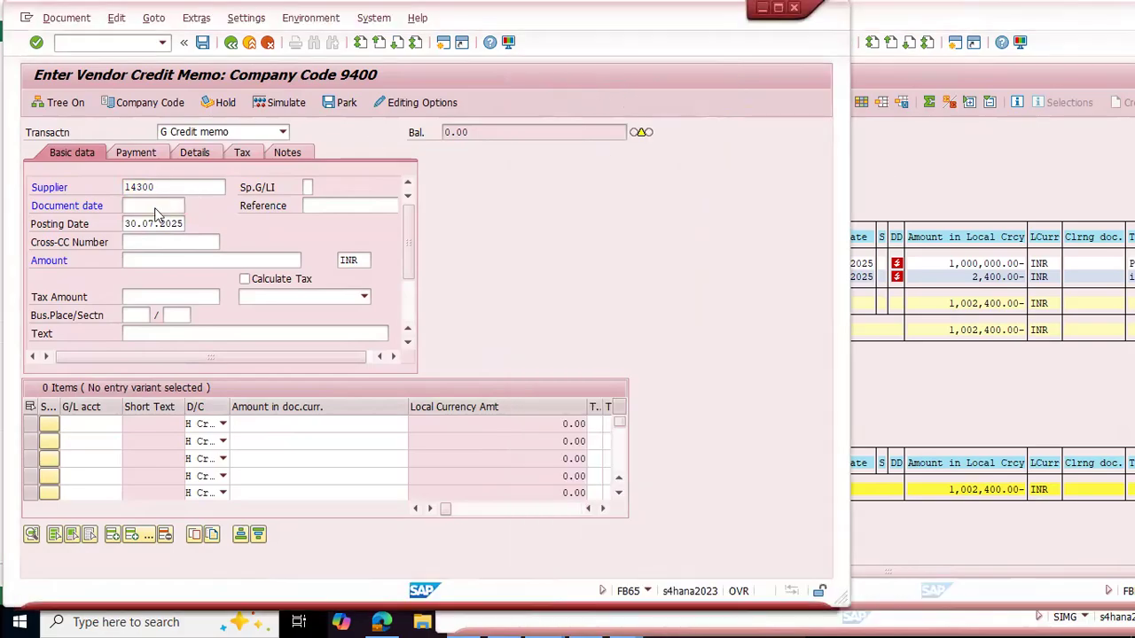
pyautogui.press('F4')
pyautogui.press('Return')
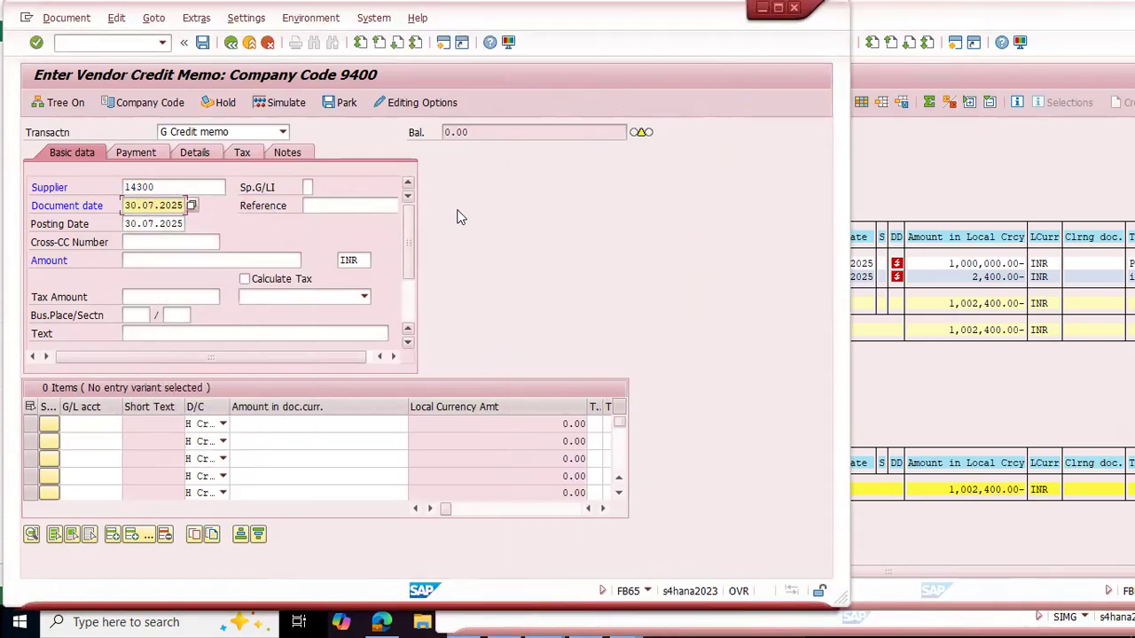
# Step: Begin the credit memo reference with CM and copy reference INV001 from the document overview of the 1,000,000.00 invoice
pyautogui.click(364, 207)
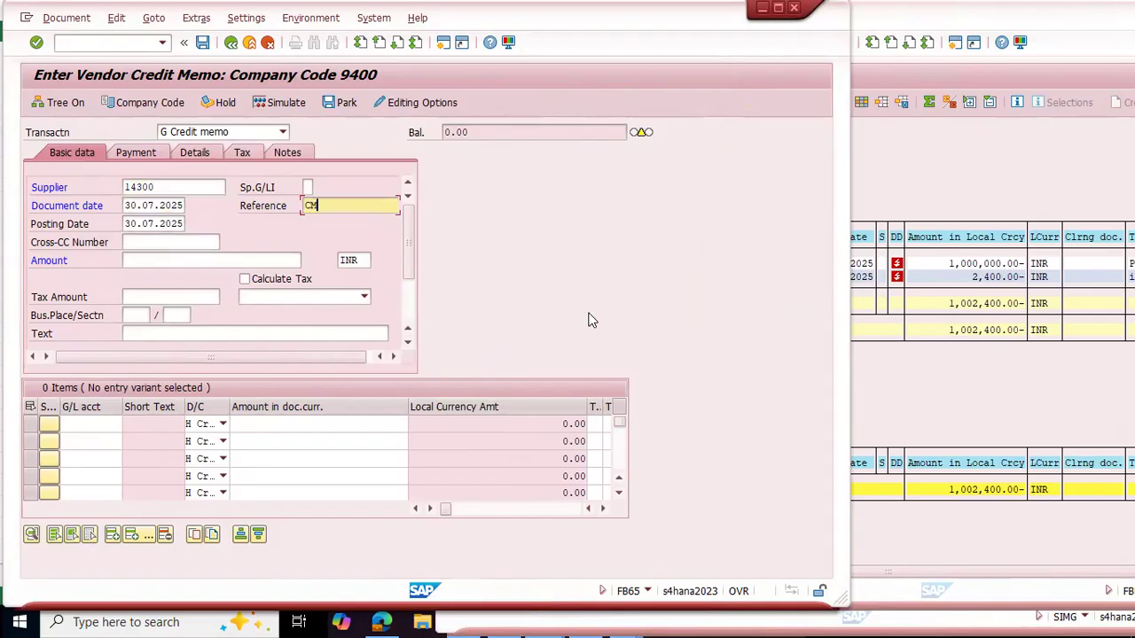
pyautogui.click(984, 389)
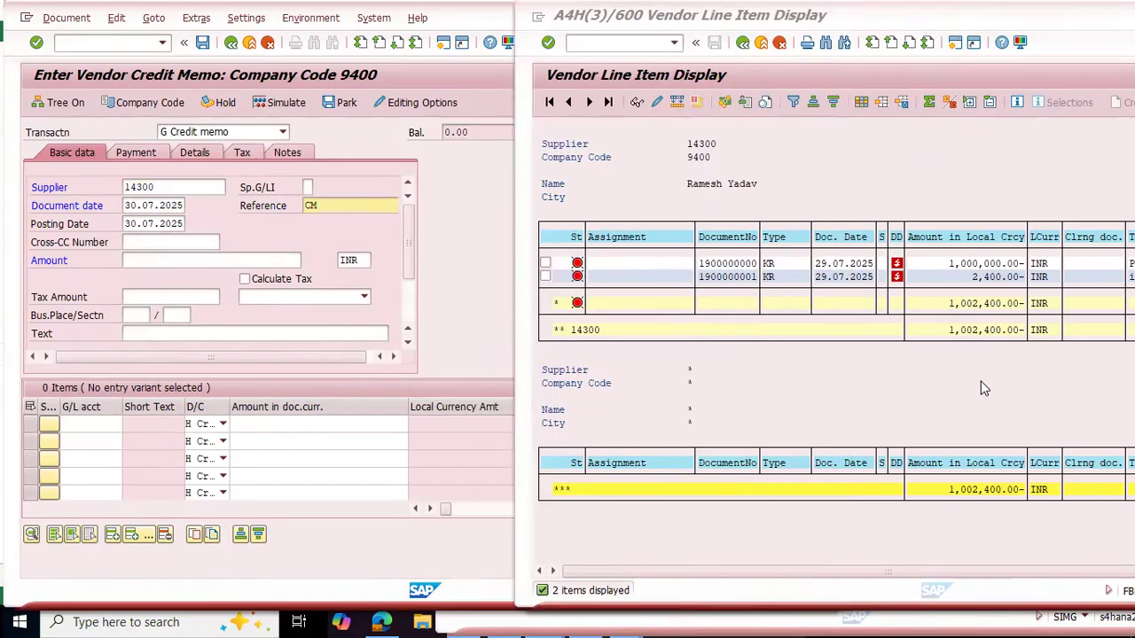
pyautogui.doubleClick(722, 263)
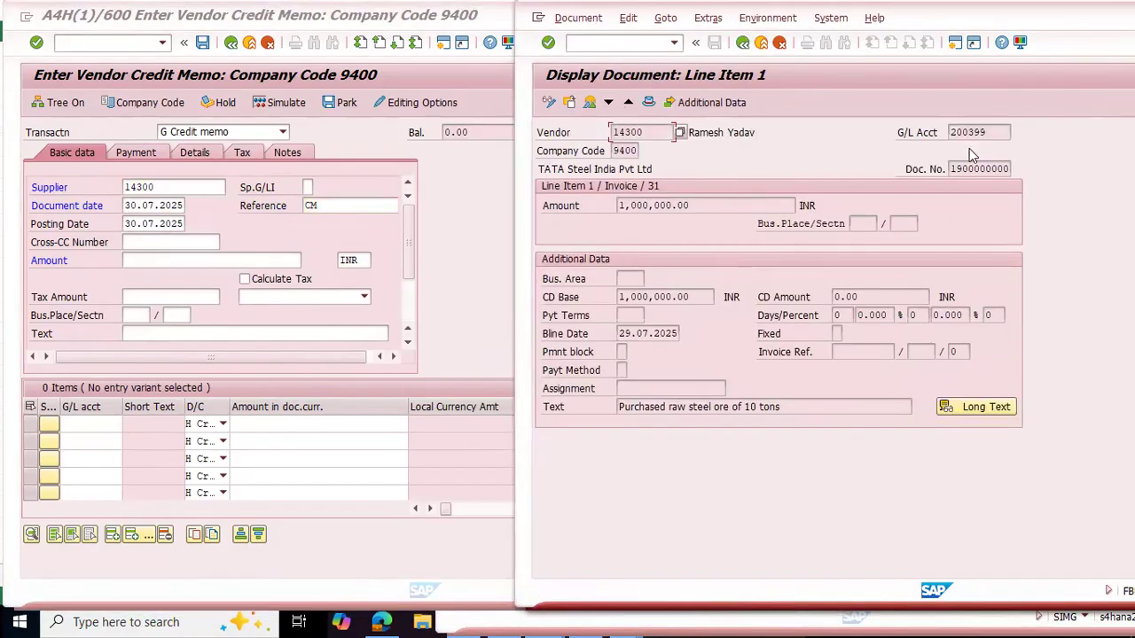
pyautogui.click(589, 104)
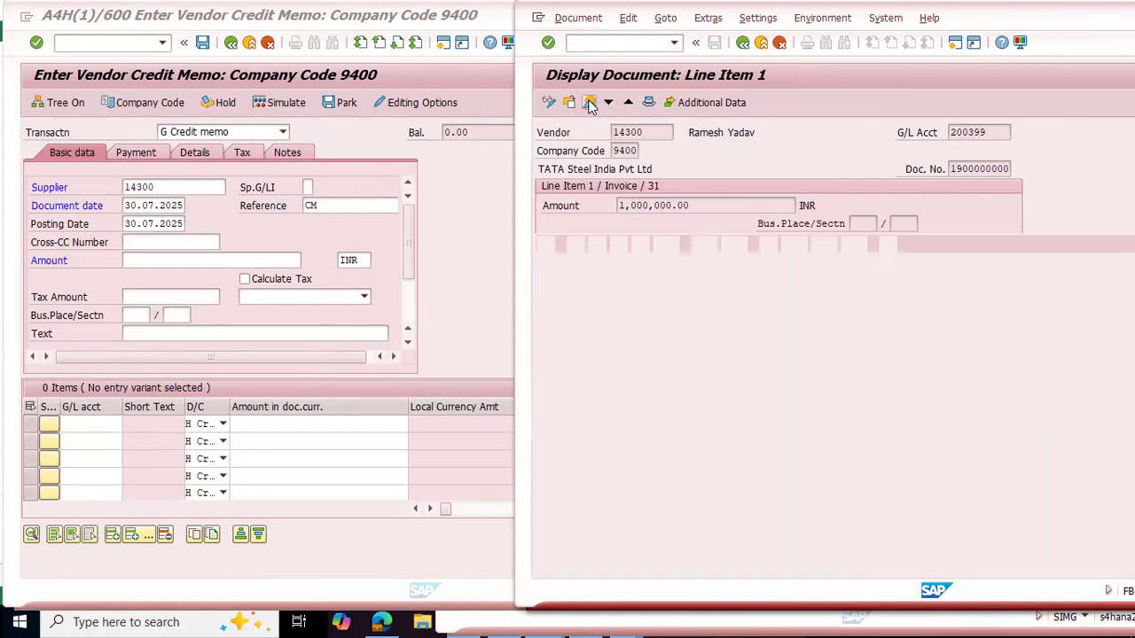
pyautogui.moveTo(695, 187); pyautogui.dragTo(596, 190)
pyautogui.hotkey('ctrl', 'c')
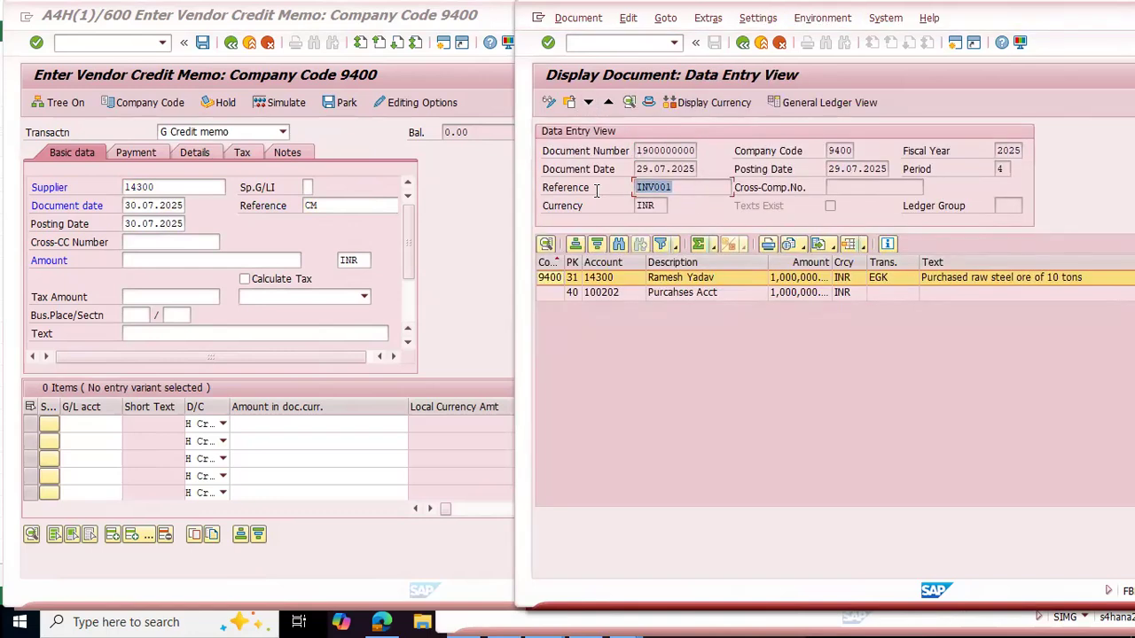
# Step: Complete the credit memo's reference as CM-INV001 using the copied invoice reference
pyautogui.click(345, 206)
pyautogui.write('CM-')
pyautogui.hotkey('ctrl', 'v')
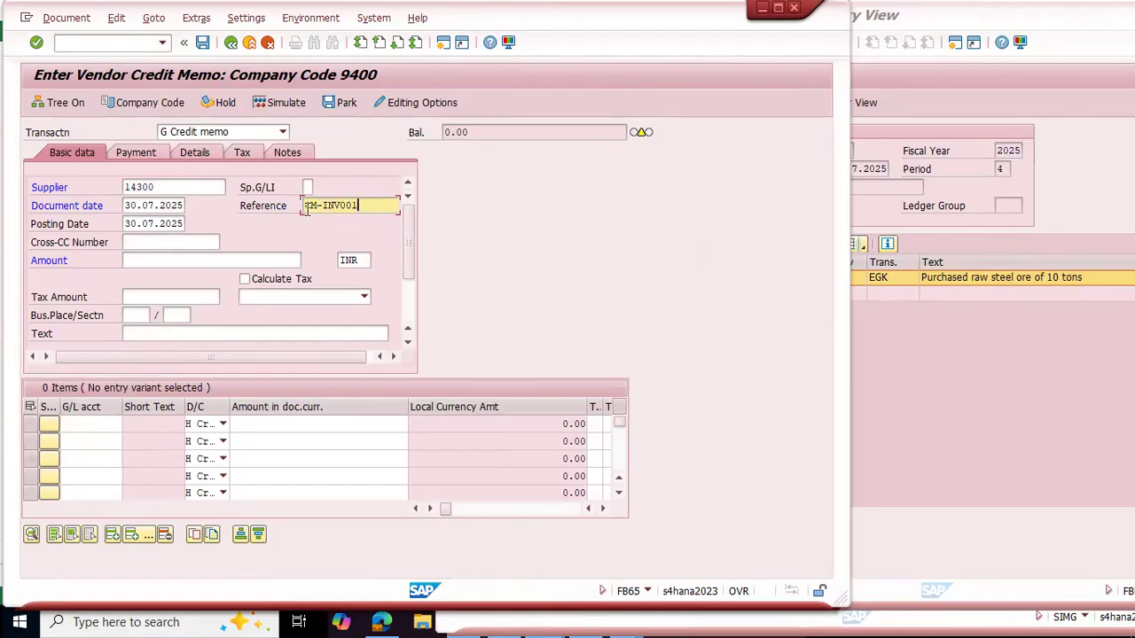
pyautogui.doubleClick(312, 205)
pyautogui.moveTo(361, 205); pyautogui.dragTo(324, 211)
# Step: Set the credit memo amount to 100000 INR and enter the text "1 ton returned"
pyautogui.click(245, 260)
pyautogui.write('100000')
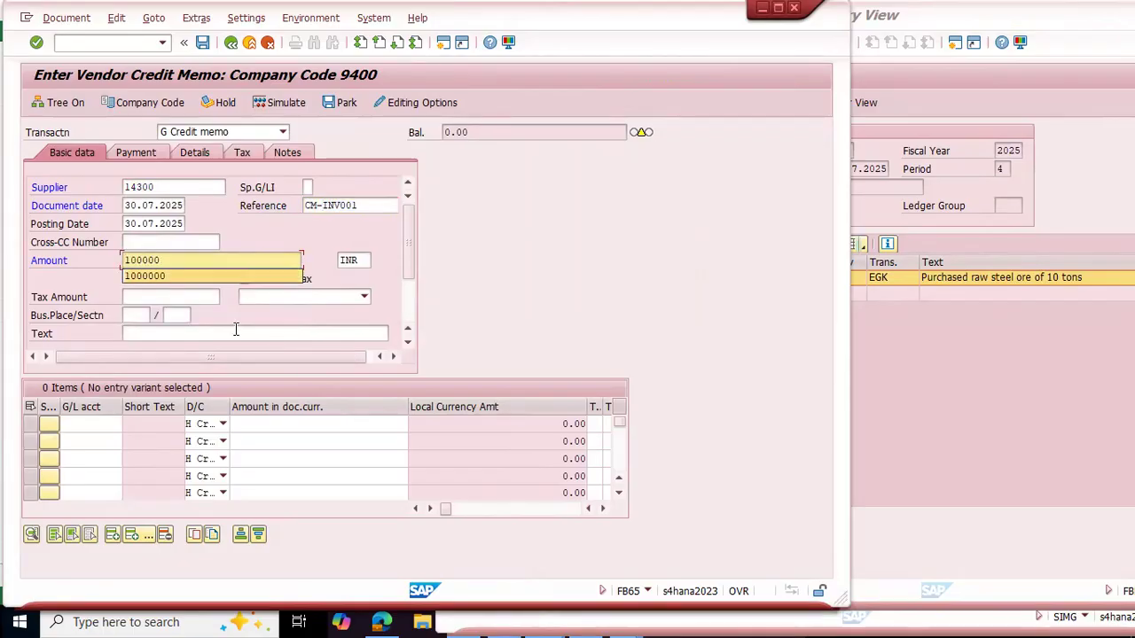
pyautogui.click(284, 334)
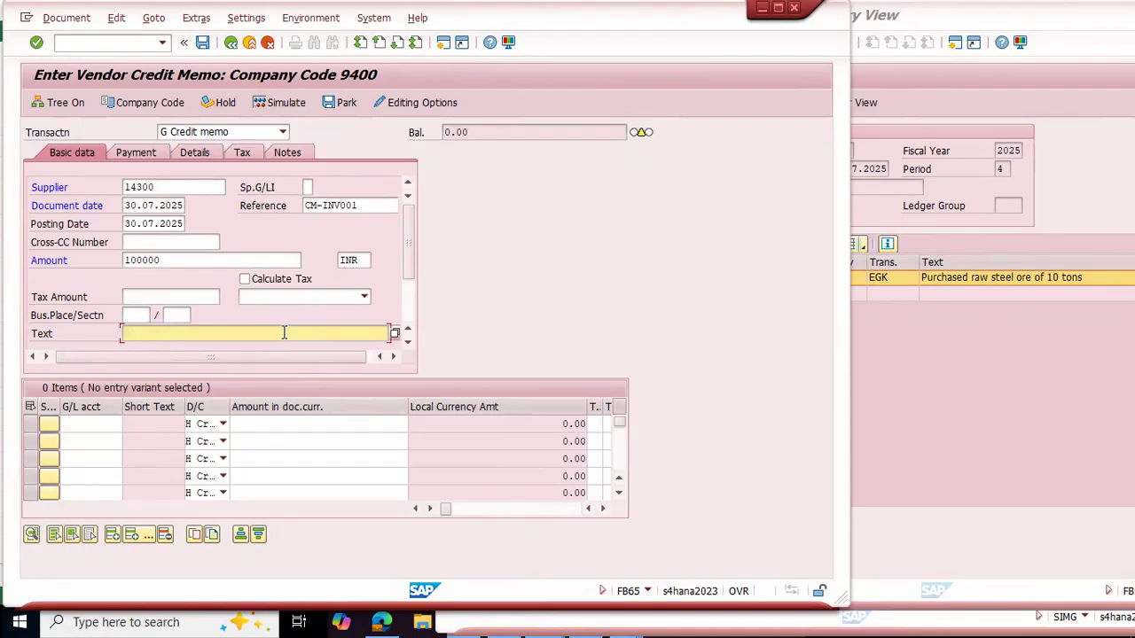
pyautogui.write('1 ton')
# Step: Switch to the Excel batch notes and review the journal entry for the purchase of 10 tons of raw steel ore
pyautogui.hotkey('alt', 'Tab')
pyautogui.hotkey('alt', 'Tab')
pyautogui.scroll(9, 354, 394)
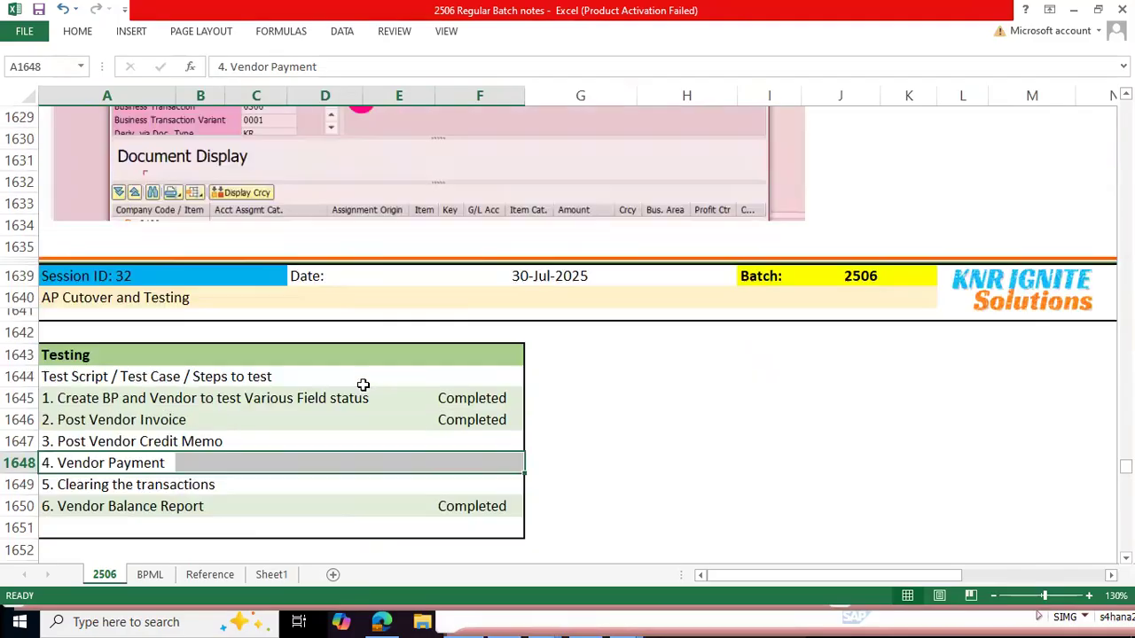
pyautogui.scroll(5, 363, 384)
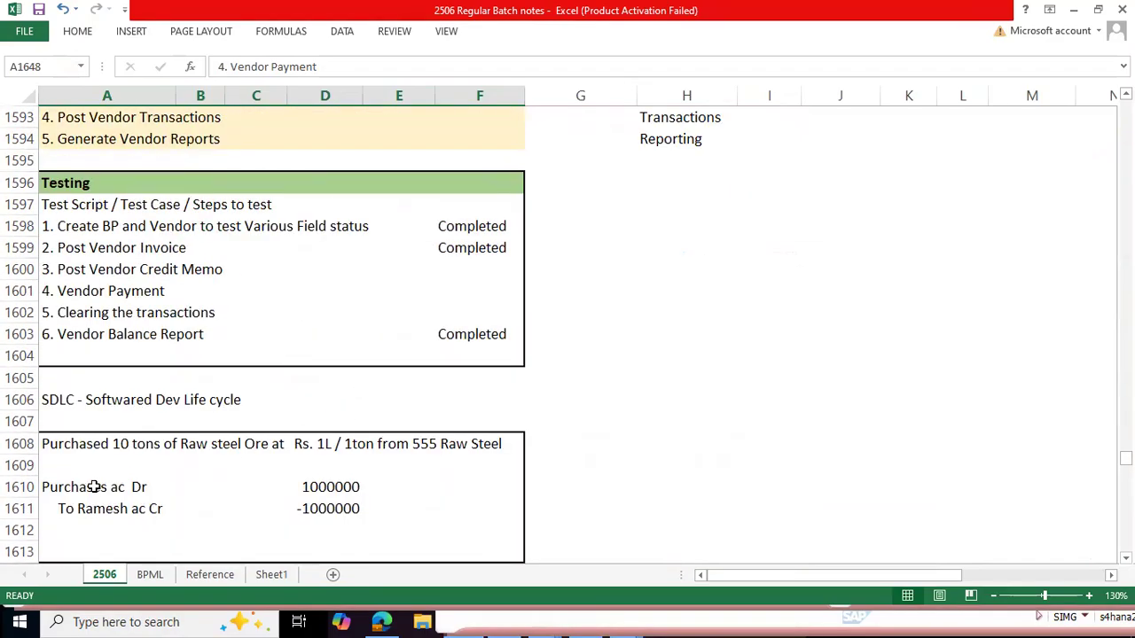
pyautogui.moveTo(72, 484); pyautogui.dragTo(326, 509)
pyautogui.scroll(-2, 456, 461)
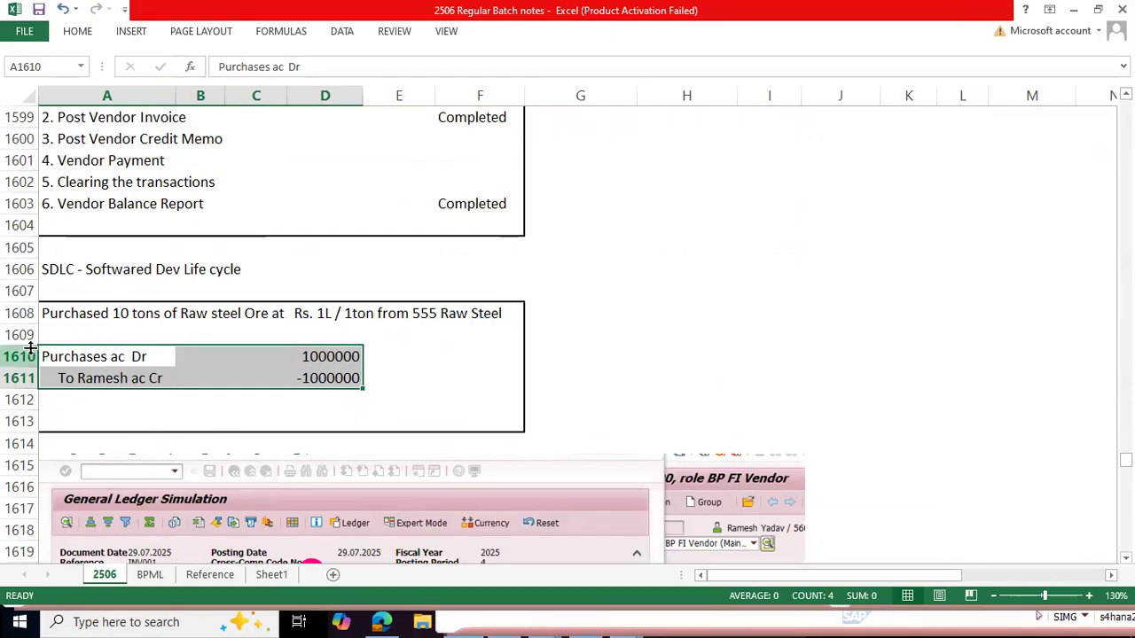
# Step: Note the return's journal entry beside the purchase entry, with the vendor's debit line in H1609 and "Purchase Cr" in H1610
pyautogui.click(606, 355)
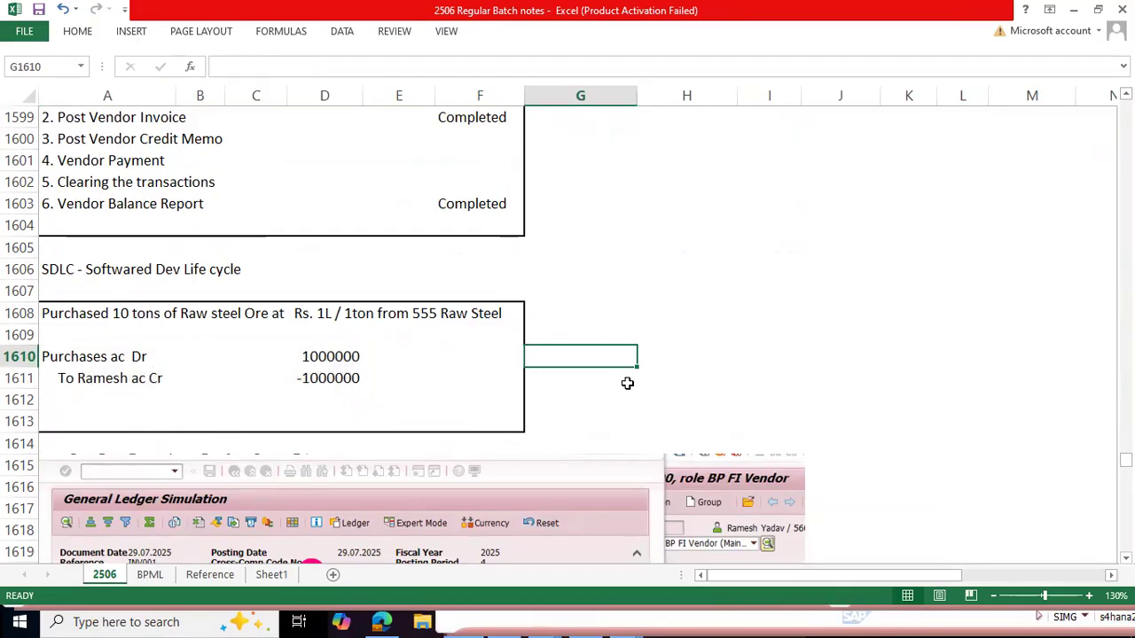
pyautogui.press('Up')
pyautogui.press('Right')
pyautogui.write('Ramesh Dr')
pyautogui.press('Return')
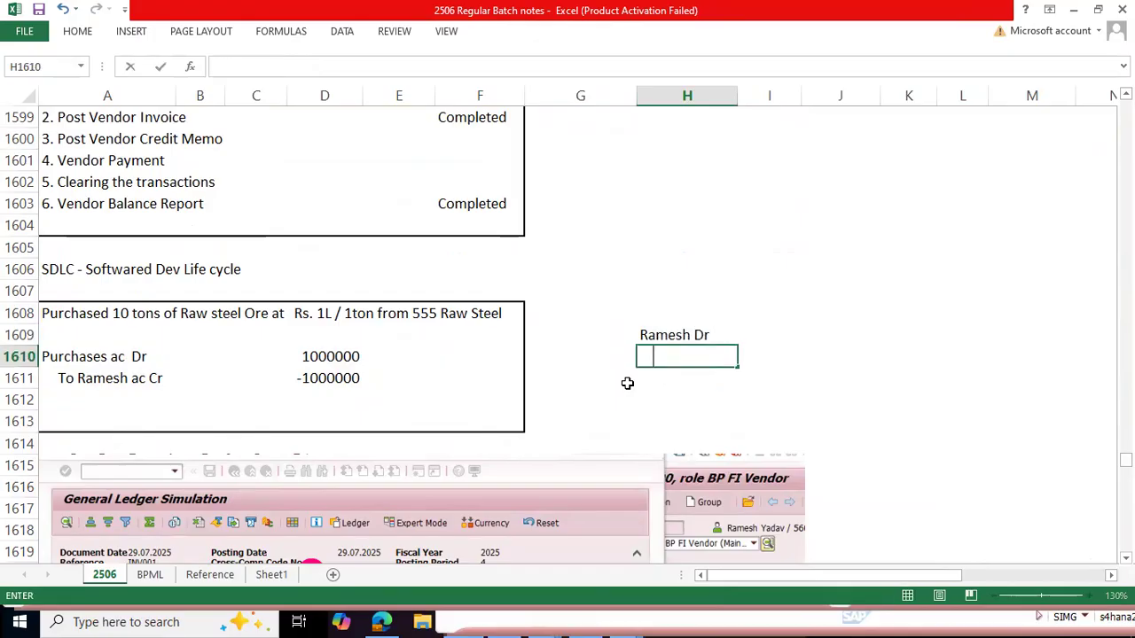
pyautogui.write('PUrchase')
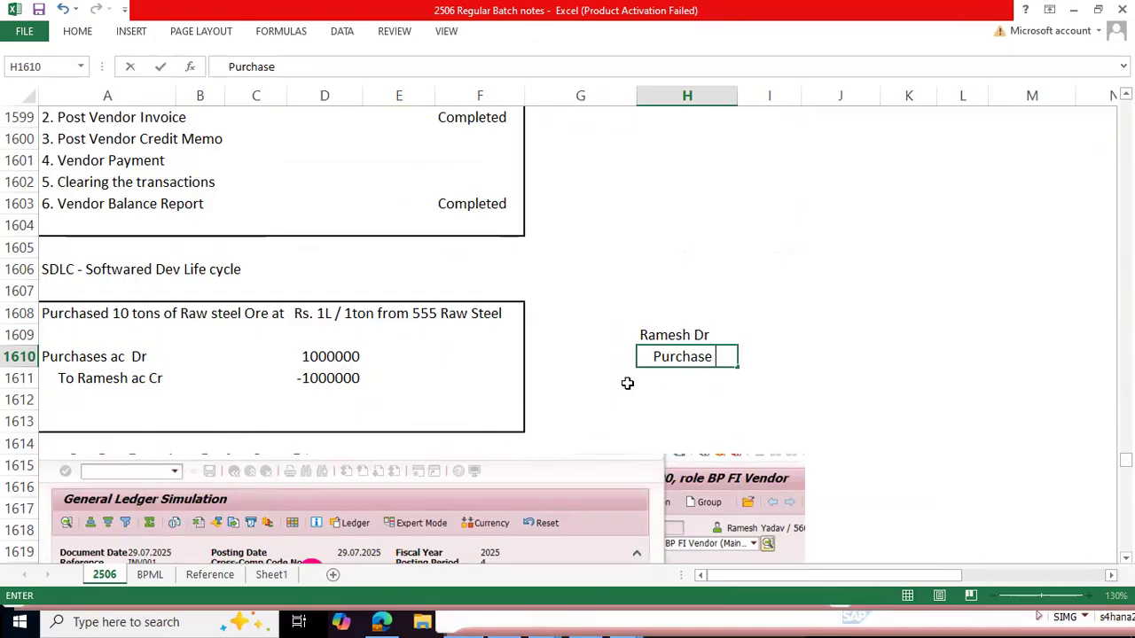
pyautogui.press('Return')
pyautogui.press('Up')
pyautogui.press('Up')
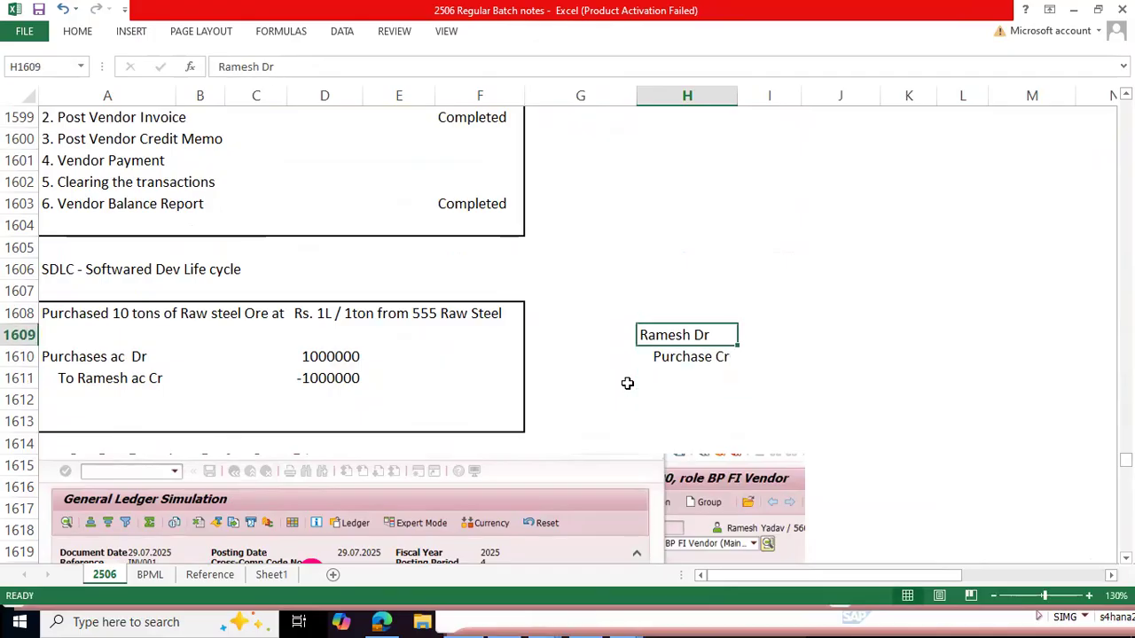
# Step: Enter 1L as the amount for both the debit and credit lines in I1609 and I1610 and select the entry
pyautogui.hotkey('shift', 'Down')
pyautogui.hotkey('shift', 'Right')
pyautogui.press('Right')
pyautogui.write('100')
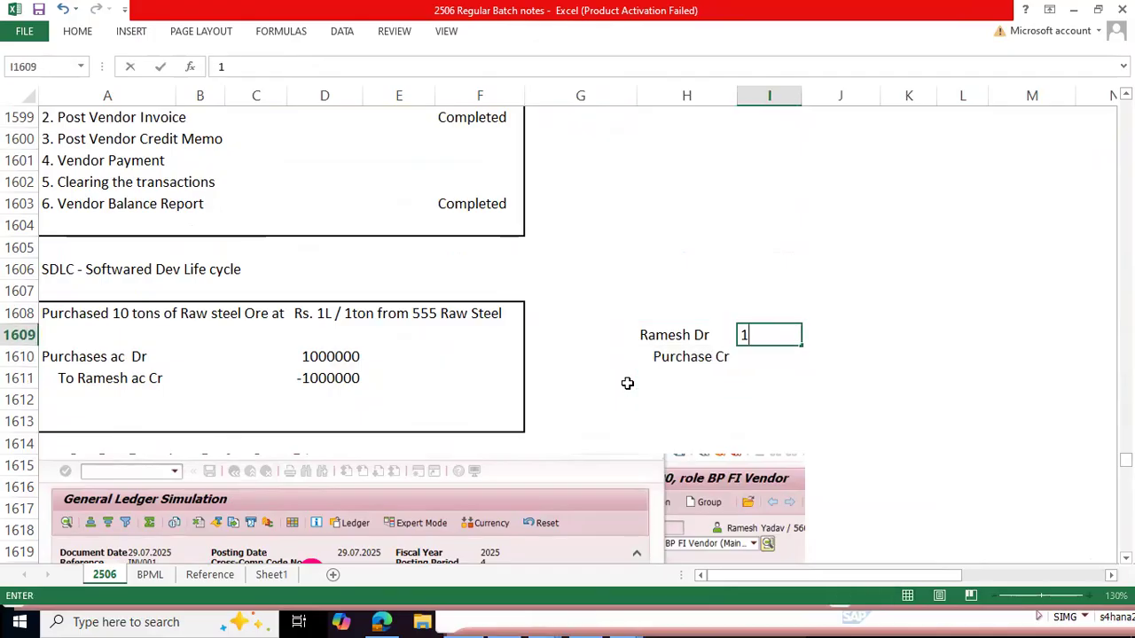
pyautogui.press('BackSpace')
pyautogui.press('BackSpace')
pyautogui.write('L')
pyautogui.press('Return')
pyautogui.write('1L')
pyautogui.press('Up')
pyautogui.press('Left')
pyautogui.hotkey('shift', 'Down')
pyautogui.hotkey('shift', 'Right')
pyautogui.hotkey('shift', 'Right')
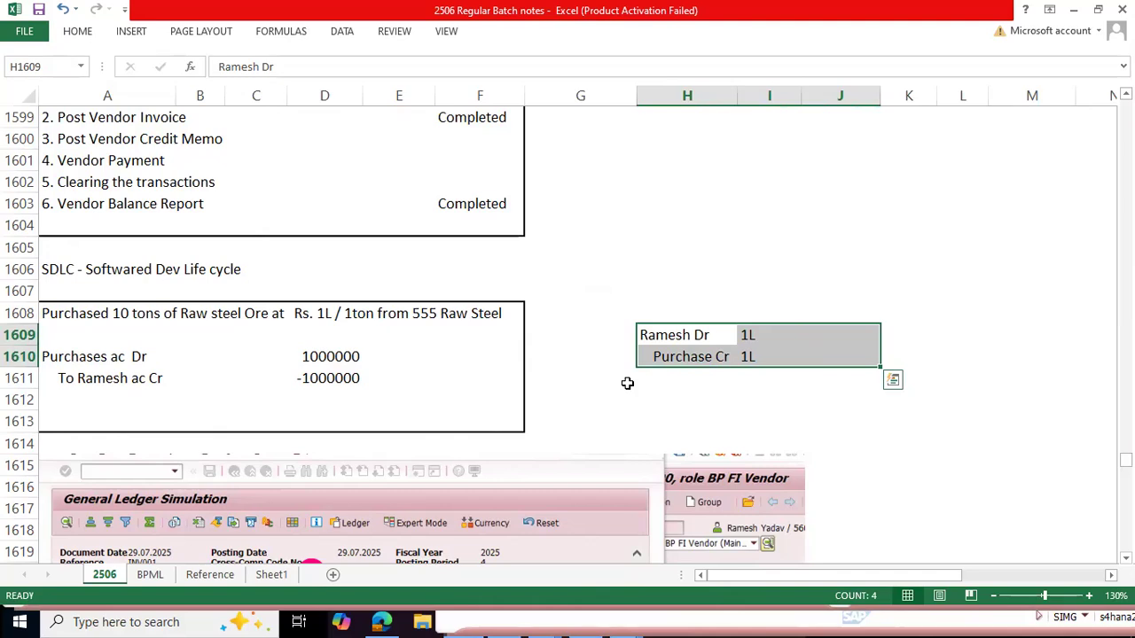
# Step: Compare the SAP credit memo's supplier with the debit line in the Excel notes, then return to the original invoice document
pyautogui.hotkey('alt', 'Tab')
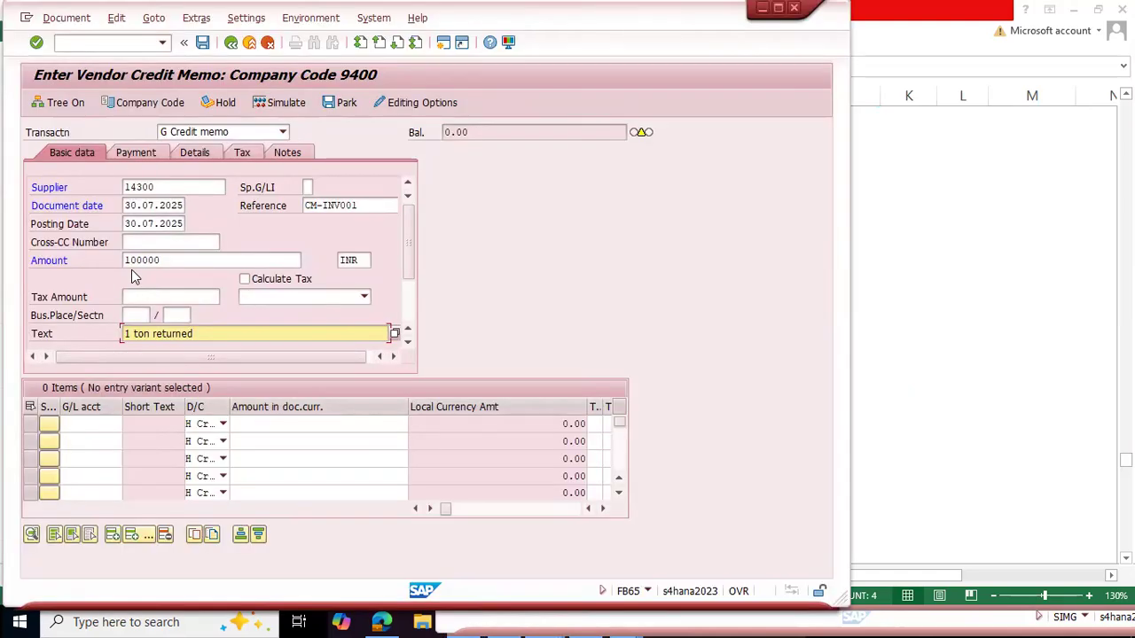
pyautogui.click(170, 186)
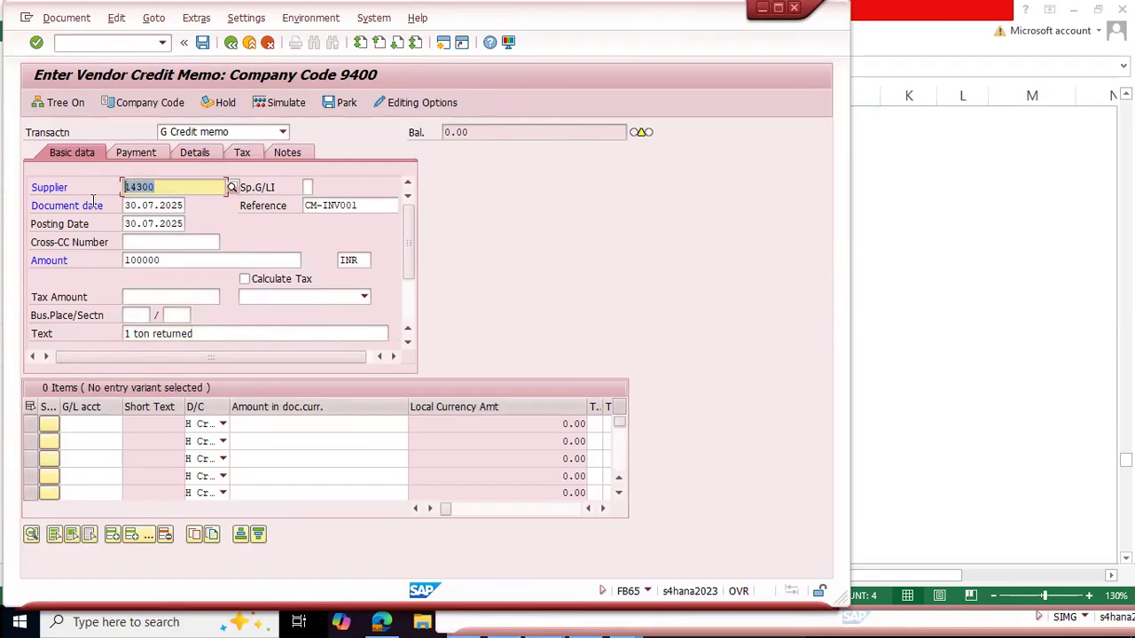
pyautogui.hotkey('alt', 'Tab')
pyautogui.moveTo(648, 334); pyautogui.dragTo(801, 335)
pyautogui.hotkey('alt', 'Tab')
pyautogui.hotkey('alt', 'Tab')
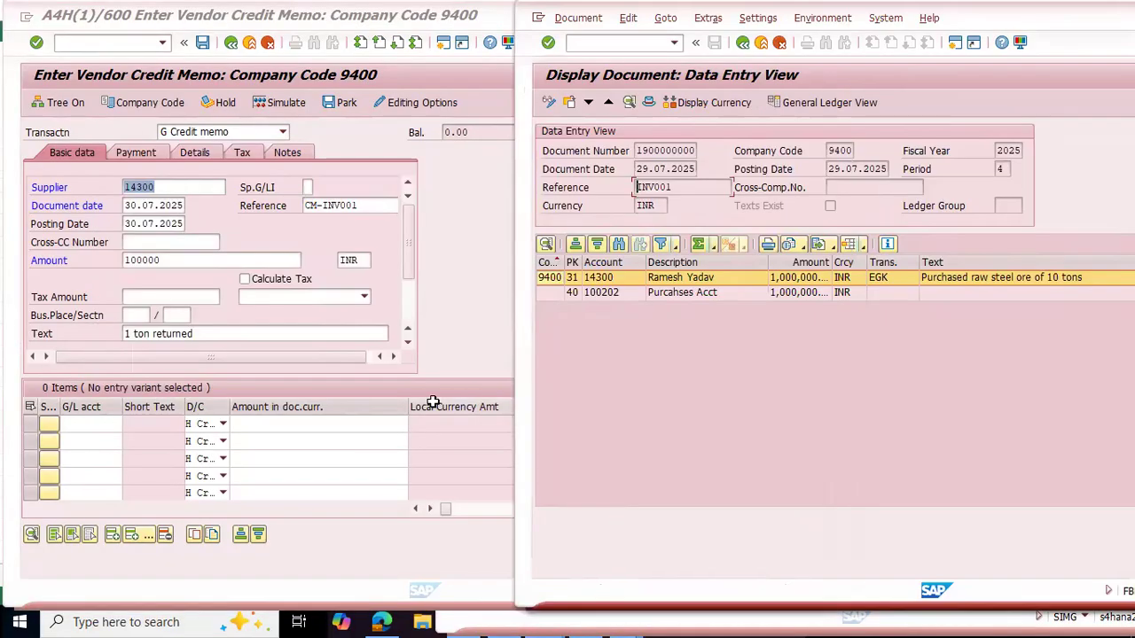
# Step: Look up the purchases line in the original invoice and enter G/L account 100202 in the credit memo's first item row
pyautogui.click(667, 295)
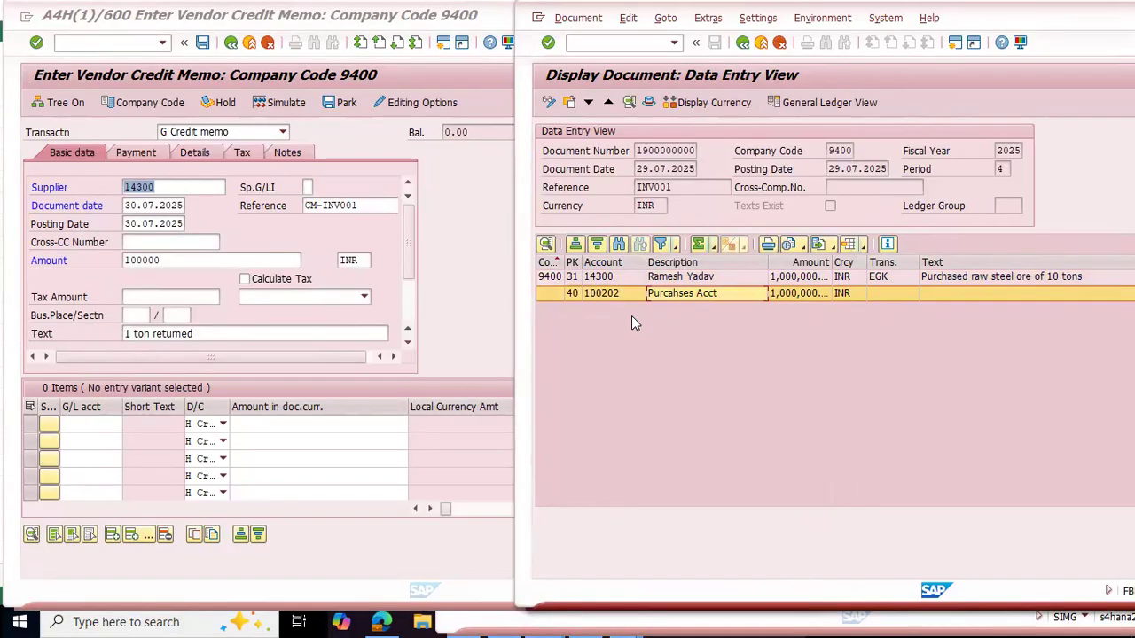
pyautogui.click(596, 294)
pyautogui.click(99, 425)
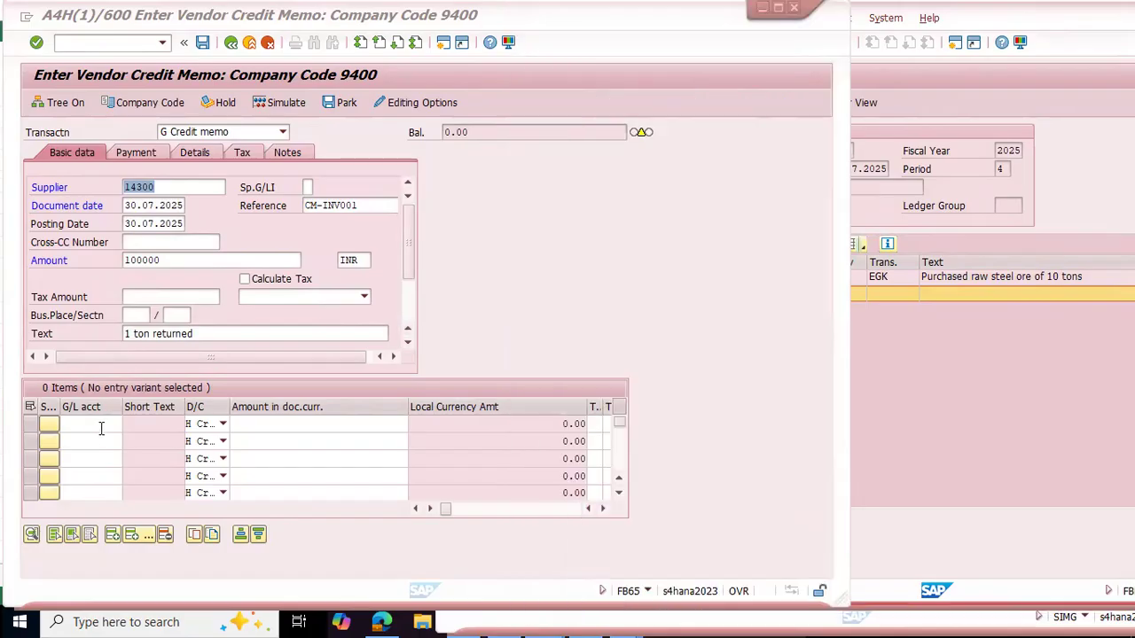
pyautogui.write('1002')
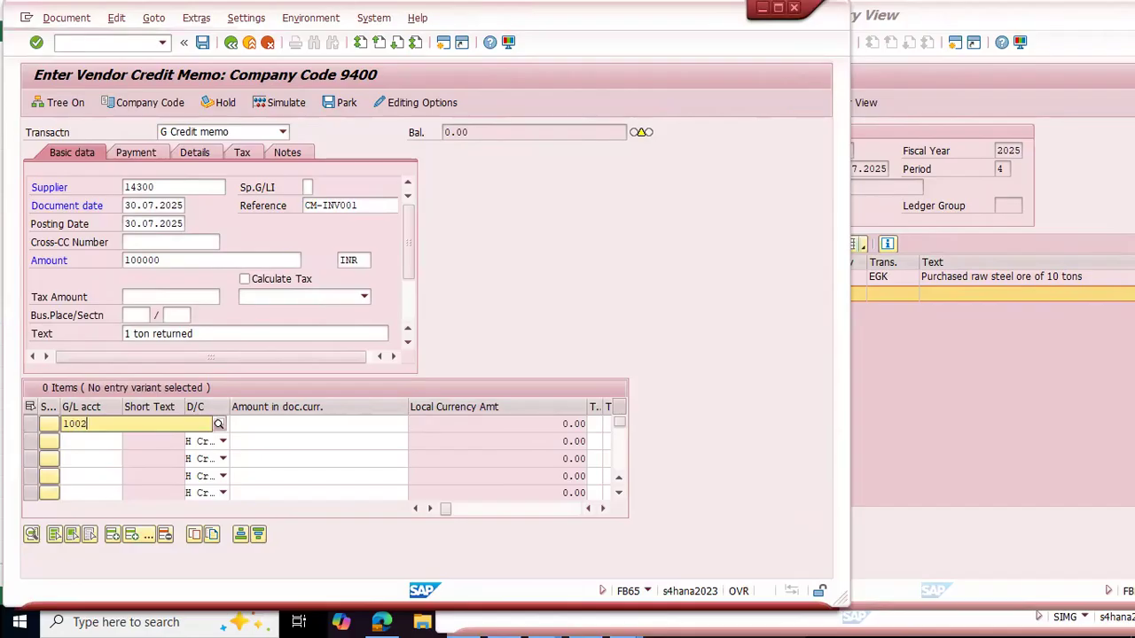
pyautogui.write('02')
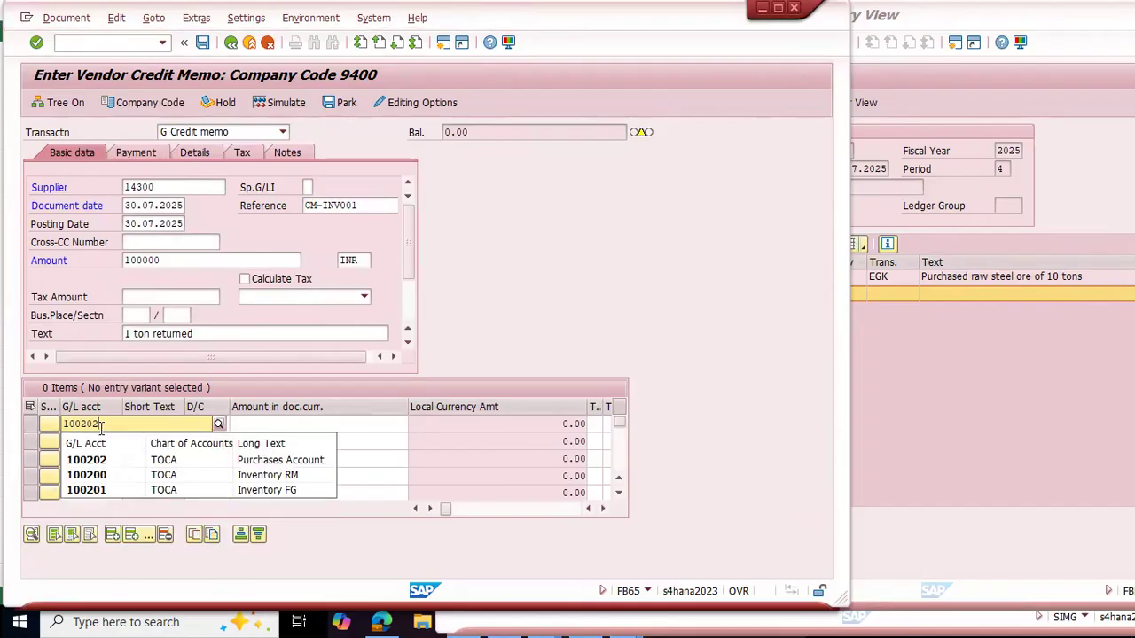
pyautogui.press('Down')
pyautogui.press('Return')
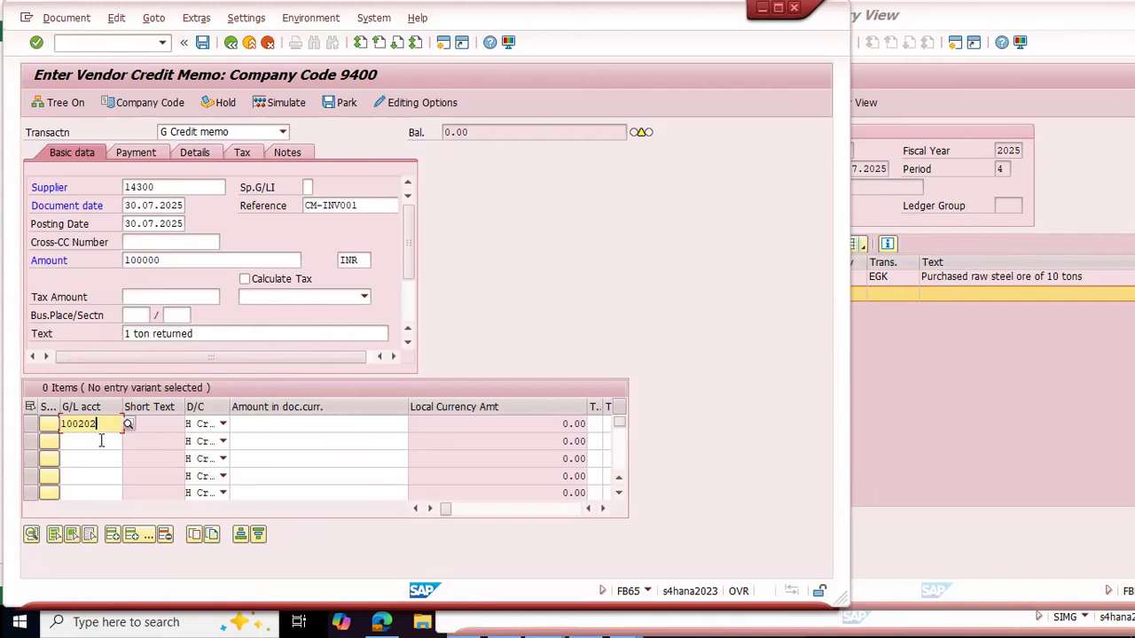
pyautogui.click(1033, 417)
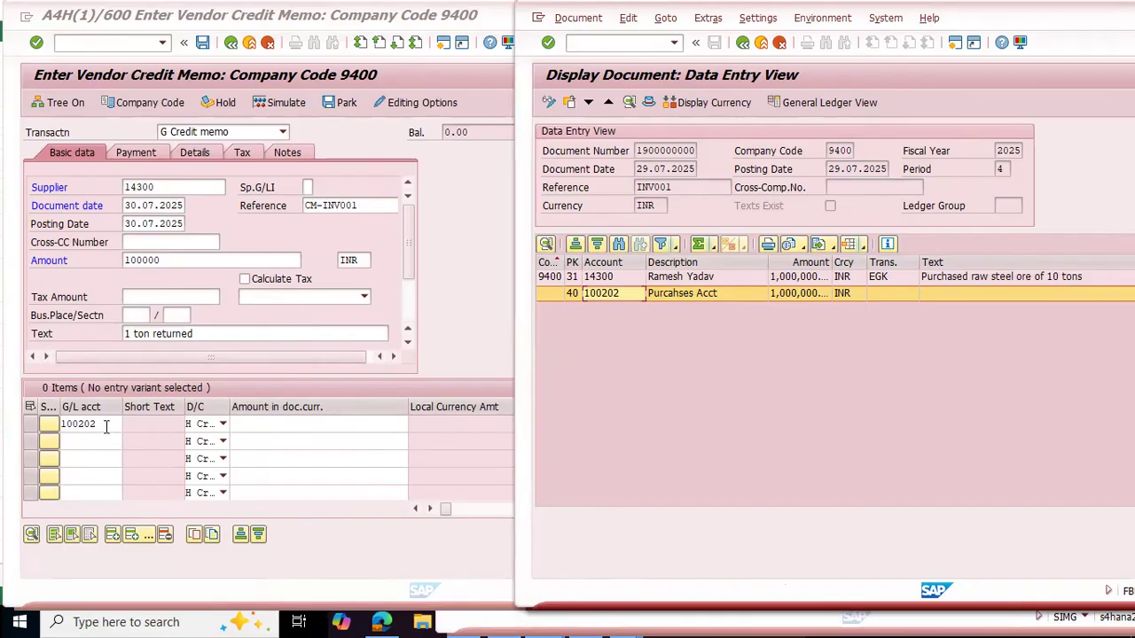
# Step: Compare the original Purchases debit line with the return's Purchase Cr line in the Excel notes, then return to the credit memo
pyautogui.click(479, 351)
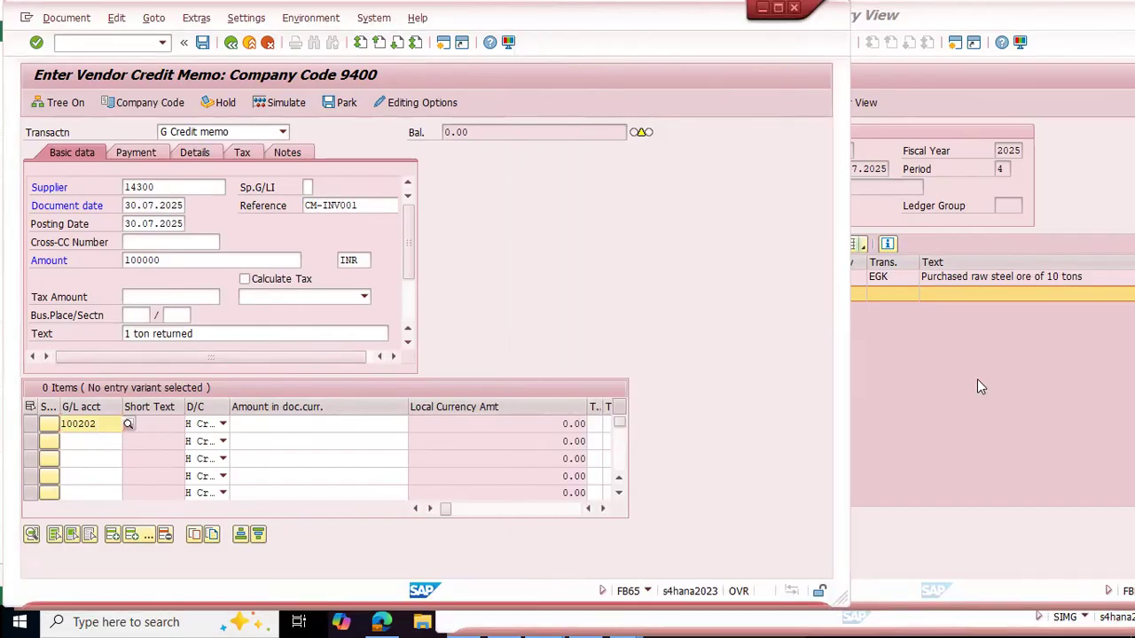
pyautogui.hotkey('alt', 'Tab')
pyautogui.moveTo(66, 355); pyautogui.dragTo(192, 362)
pyautogui.moveTo(664, 355); pyautogui.dragTo(790, 355)
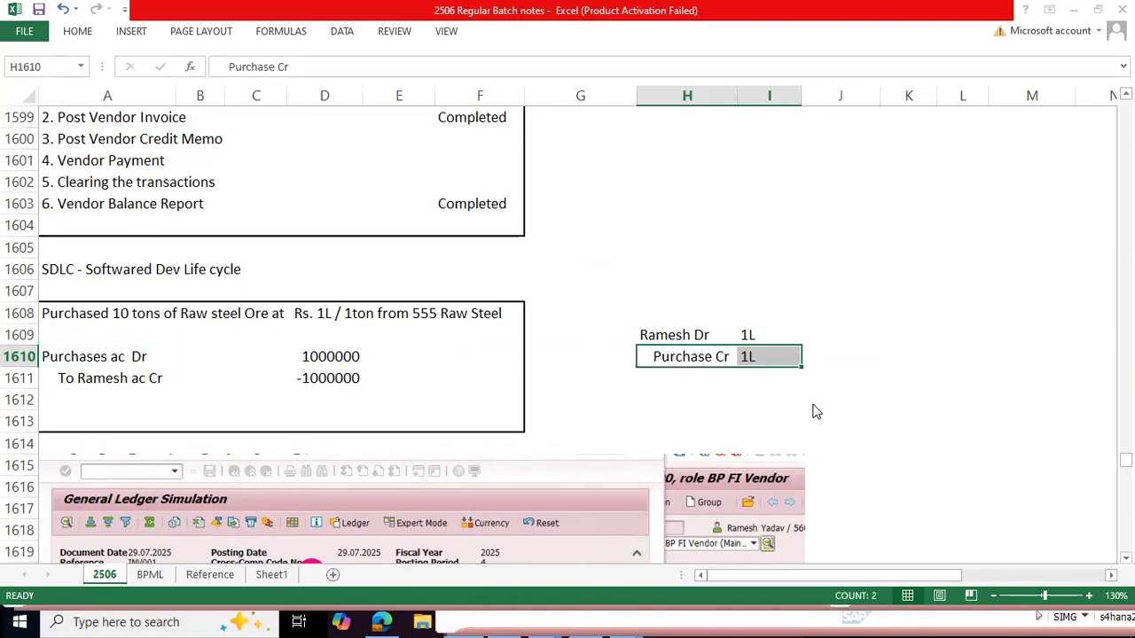
pyautogui.hotkey('alt', 'Tab')
# Step: Check the debit/credit options of the first item row and leave it as H Credit
pyautogui.click(223, 424)
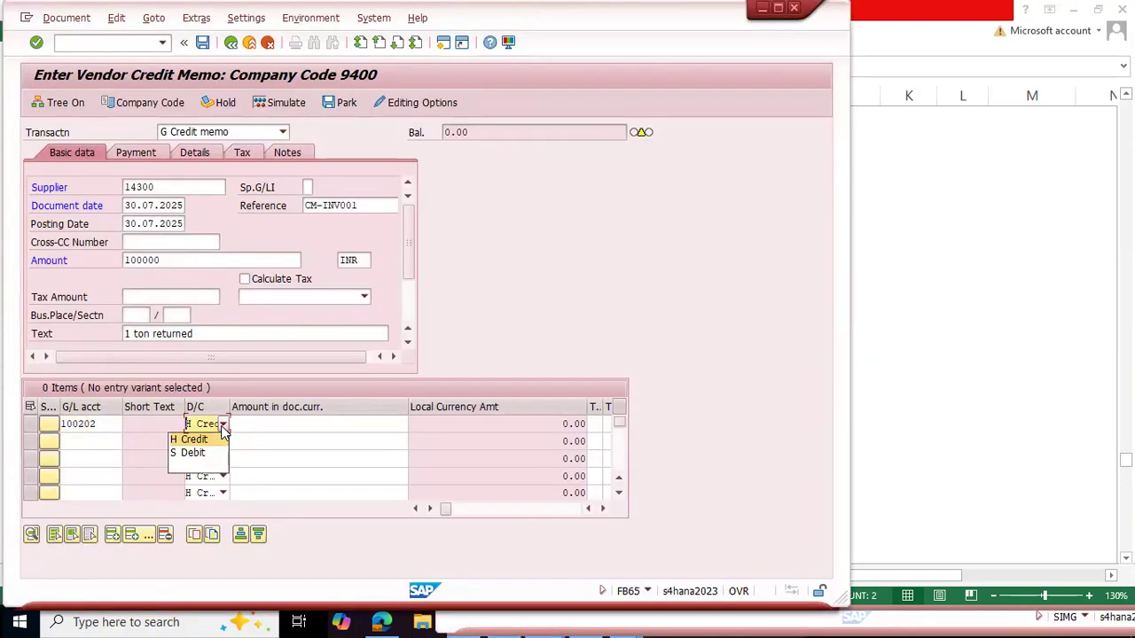
pyautogui.click(223, 427)
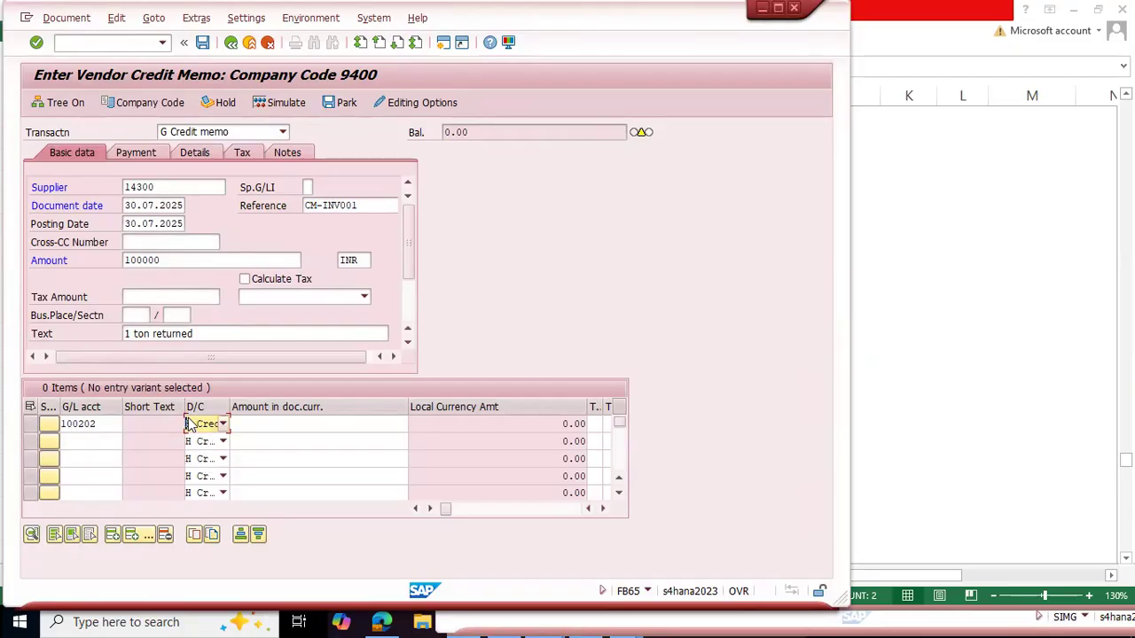
pyautogui.click(224, 426)
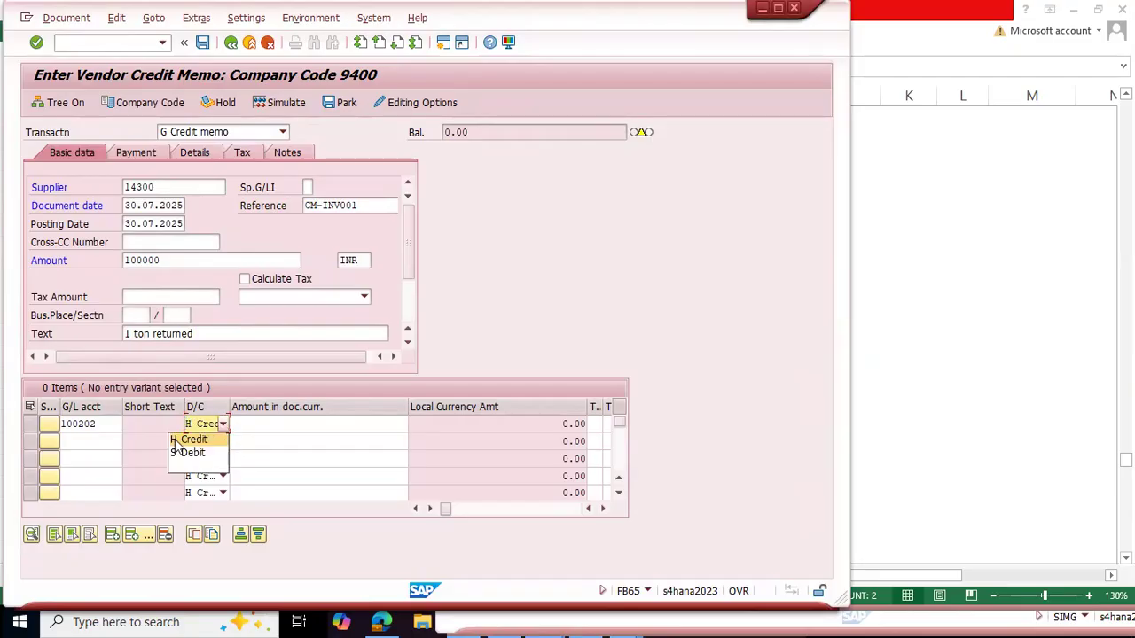
pyautogui.click(225, 426)
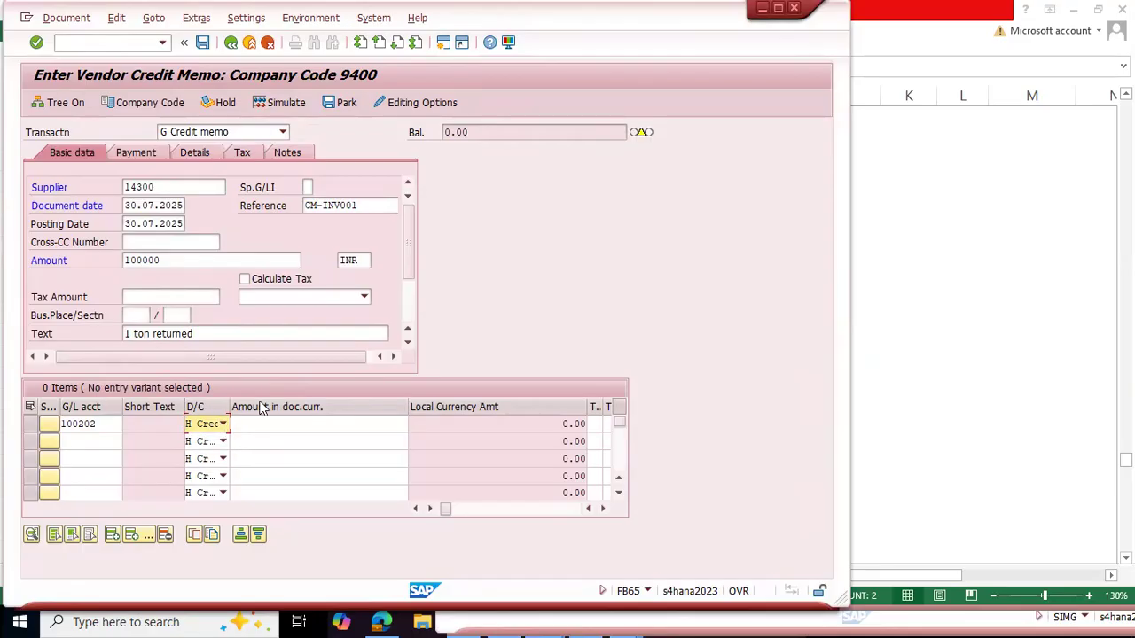
pyautogui.click(225, 426)
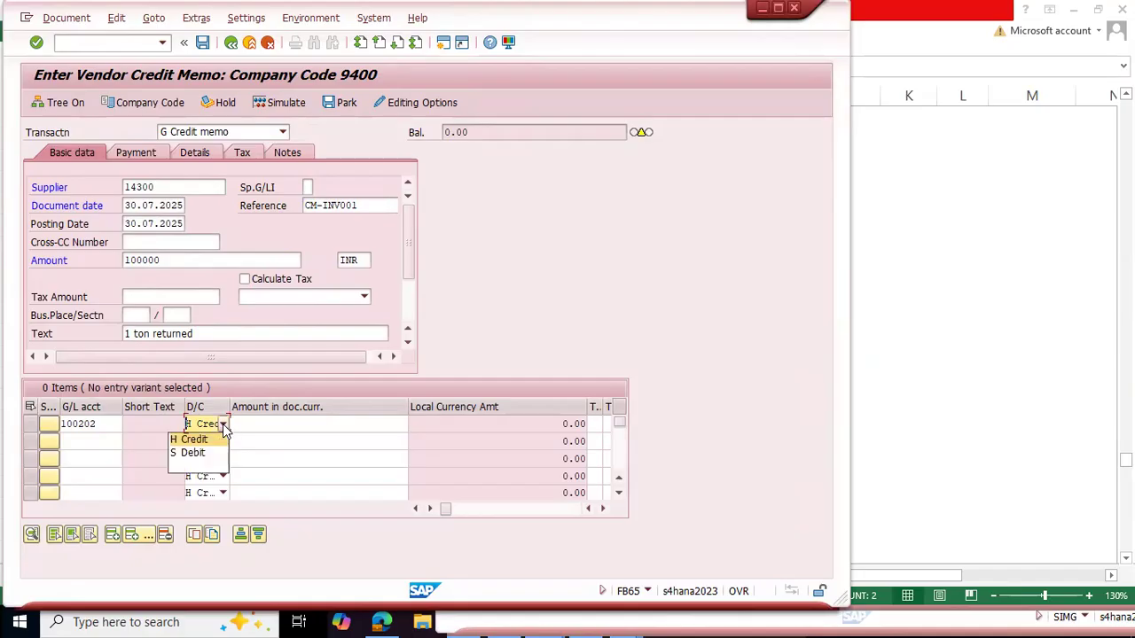
pyautogui.click(293, 420)
# Step: Copy the header amount 100000 into the first item row's document currency amount
pyautogui.click(296, 420)
pyautogui.moveTo(177, 264); pyautogui.dragTo(107, 262)
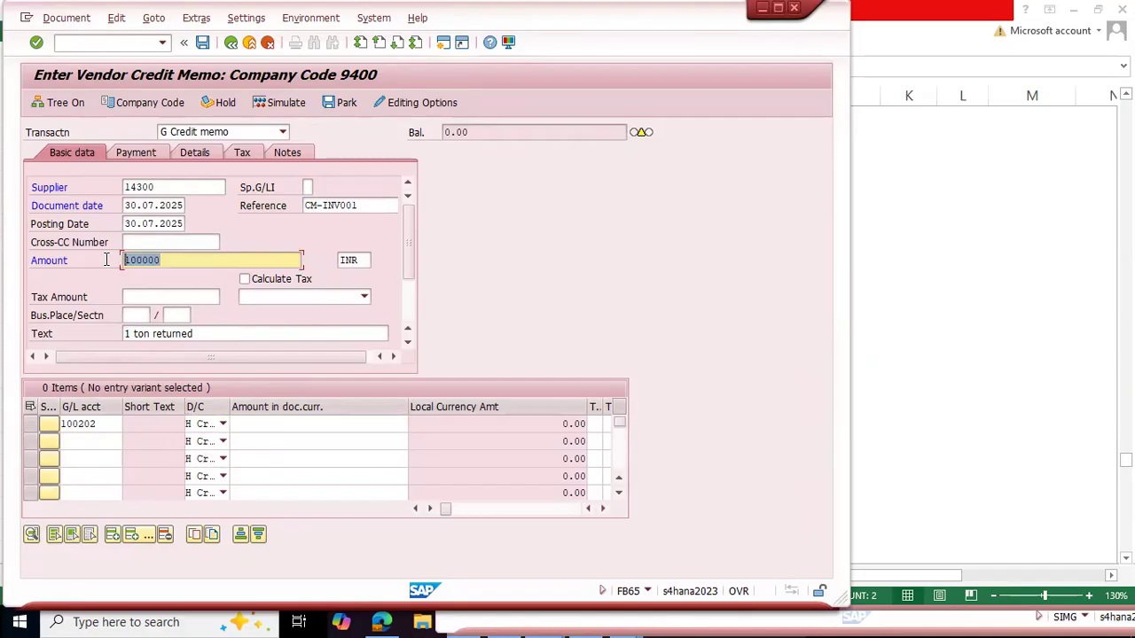
pyautogui.hotkey('ctrl', 'c')
pyautogui.click(300, 428)
pyautogui.hotkey('ctrl', 'v')
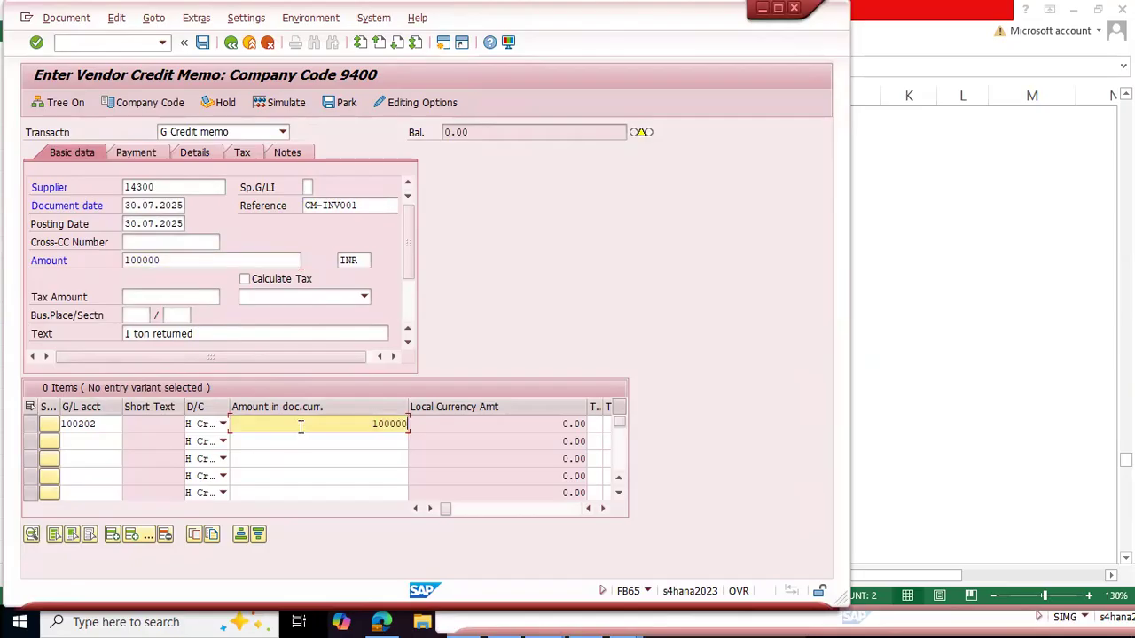
# Step: Look through the further columns of the credit memo's item table as far as Profit center
pyautogui.click(603, 509)
pyautogui.click(604, 510)
pyautogui.click(604, 510)
pyautogui.click(603, 510)
pyautogui.click(603, 510)
pyautogui.click(603, 510)
pyautogui.click(604, 510)
pyautogui.click(603, 510)
pyautogui.click(604, 510)
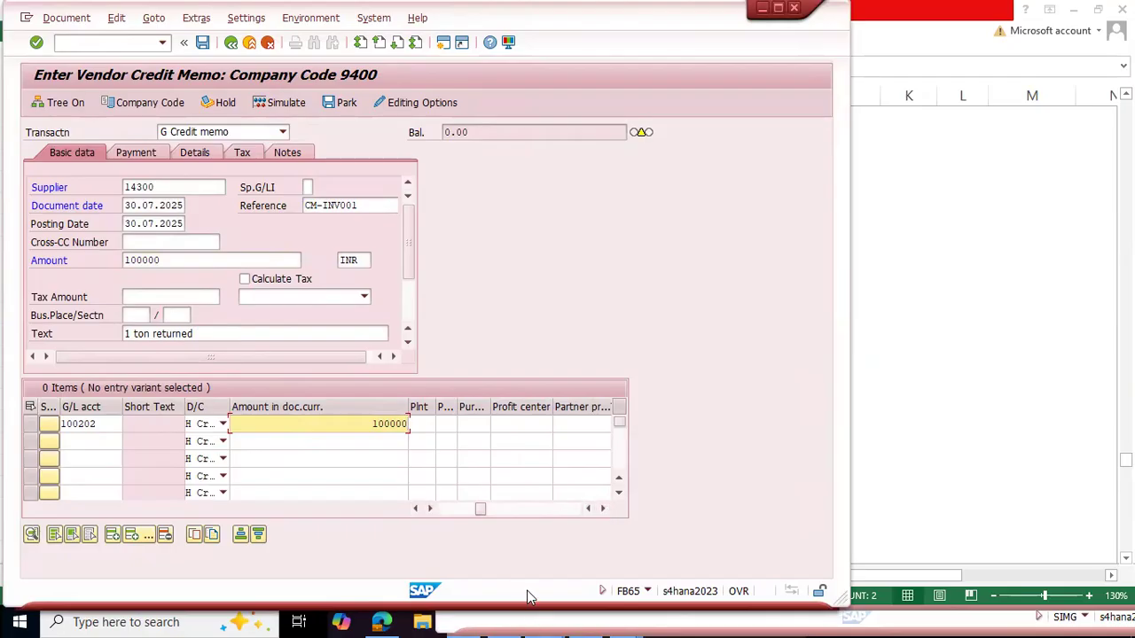
# Step: Switch to the Excel notes and enter "Document Splitting" in A1656, below the Open Item Management note
pyautogui.hotkey('alt', 'Tab')
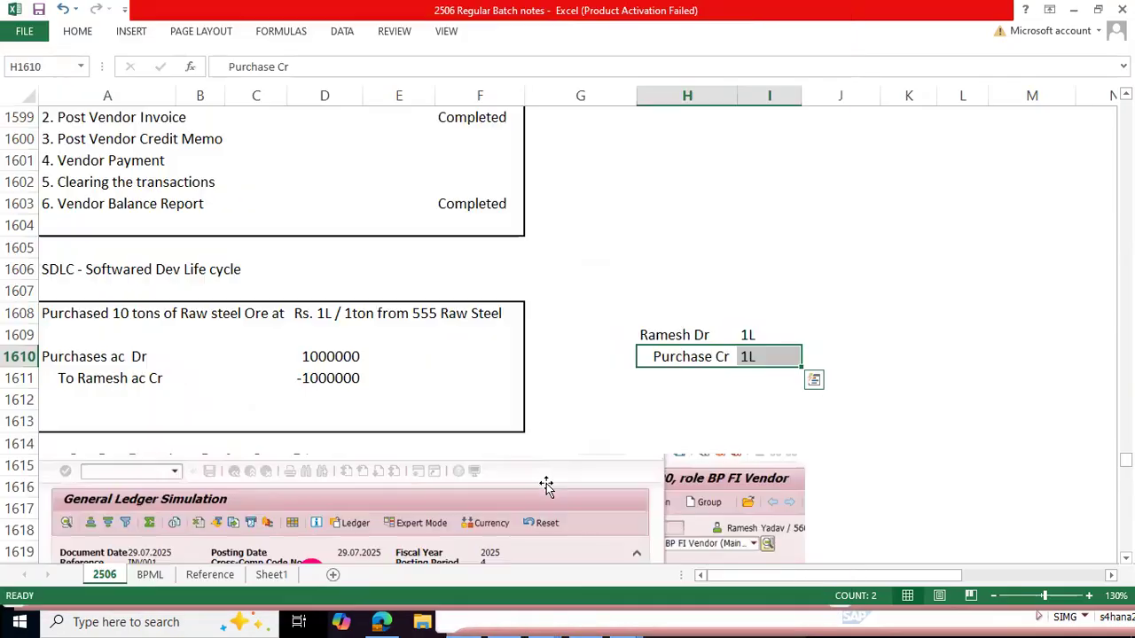
pyautogui.scroll(-13, 249, 405)
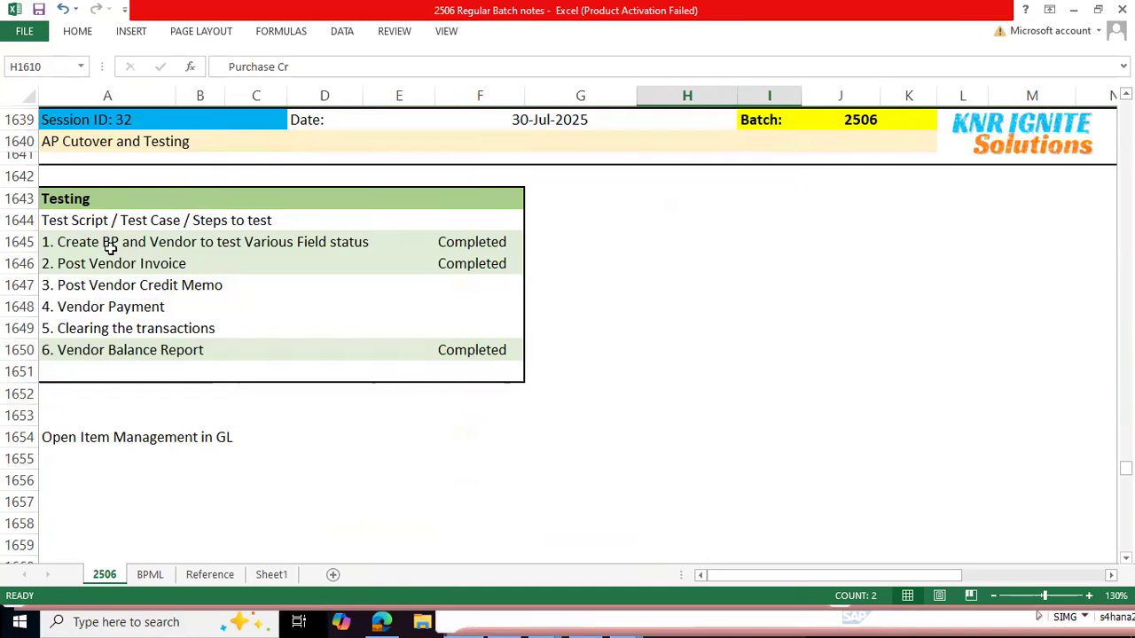
pyautogui.click(62, 477)
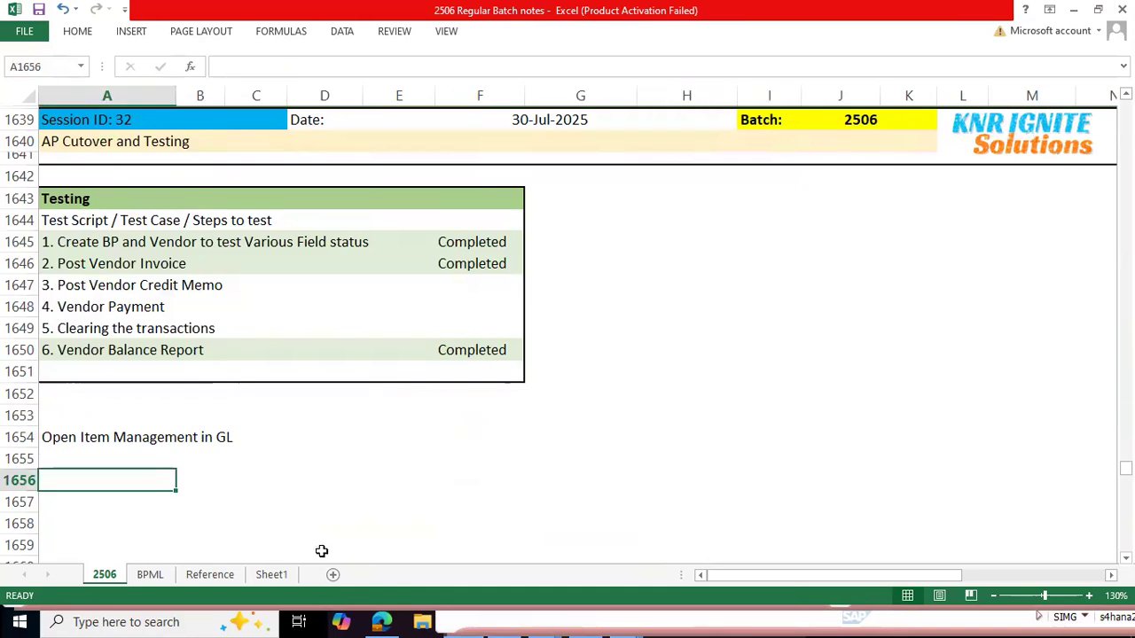
pyautogui.write('Document Splitting')
pyautogui.press('Return')
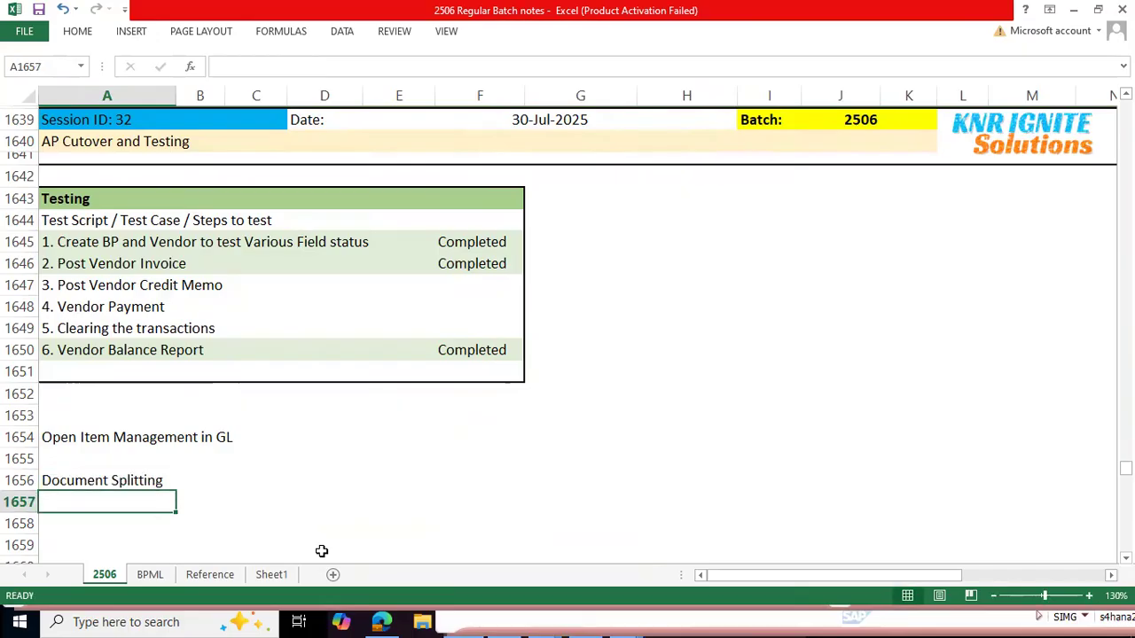
# Step: Search the Excel notes for "passive" to locate the earlier document splitting section
pyautogui.hotkey('ctrl', 'f')
pyautogui.write('p')
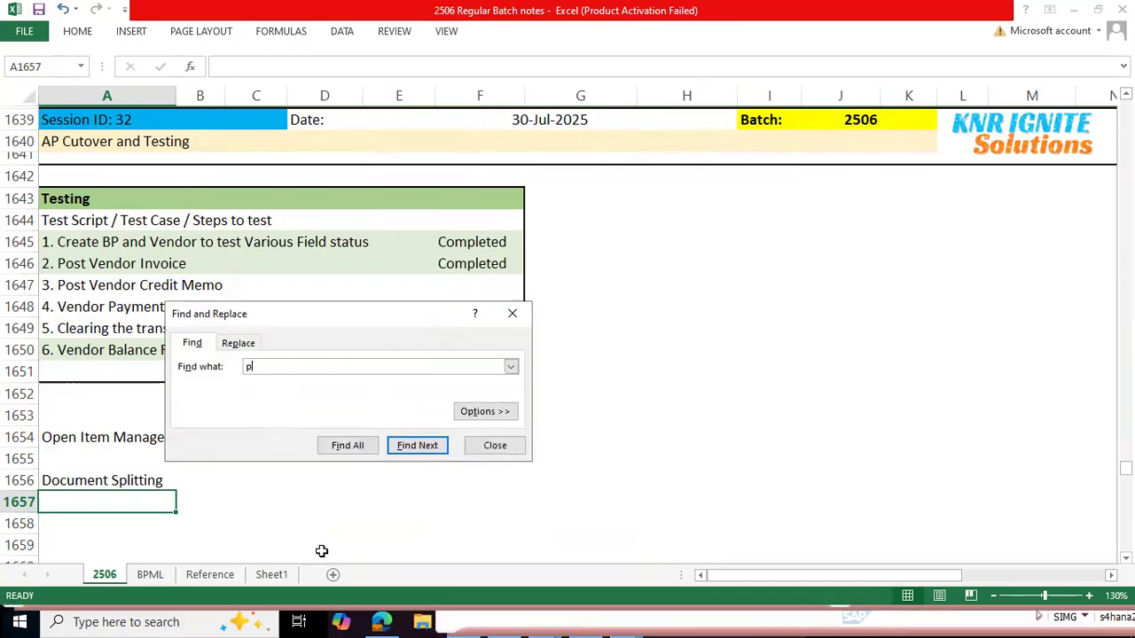
pyautogui.press('Return')
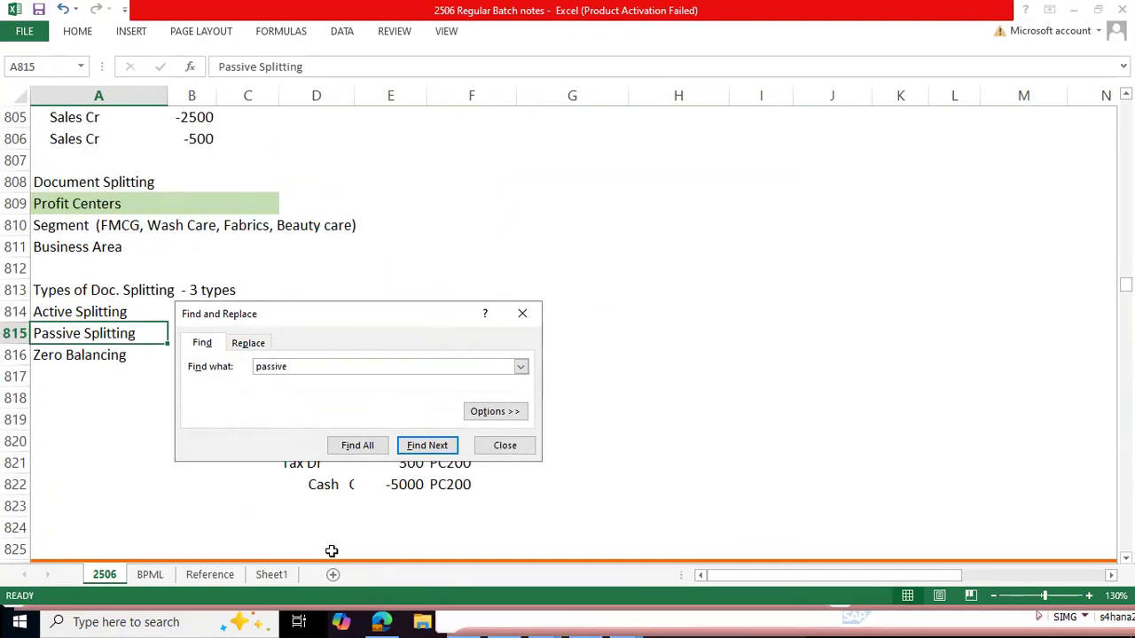
pyautogui.press('Escape')
pyautogui.press('Up')
pyautogui.hotkey('shift', 'Down')
pyautogui.hotkey('shift', 'Down')
pyautogui.hotkey('ctrl', 'c')
pyautogui.hotkey('shift', 'Down')
pyautogui.hotkey('shift', 'Up')
pyautogui.press('Right')
pyautogui.press('Right')
pyautogui.press('Right')
pyautogui.press('Left')
pyautogui.press('Left')
pyautogui.press('Left')
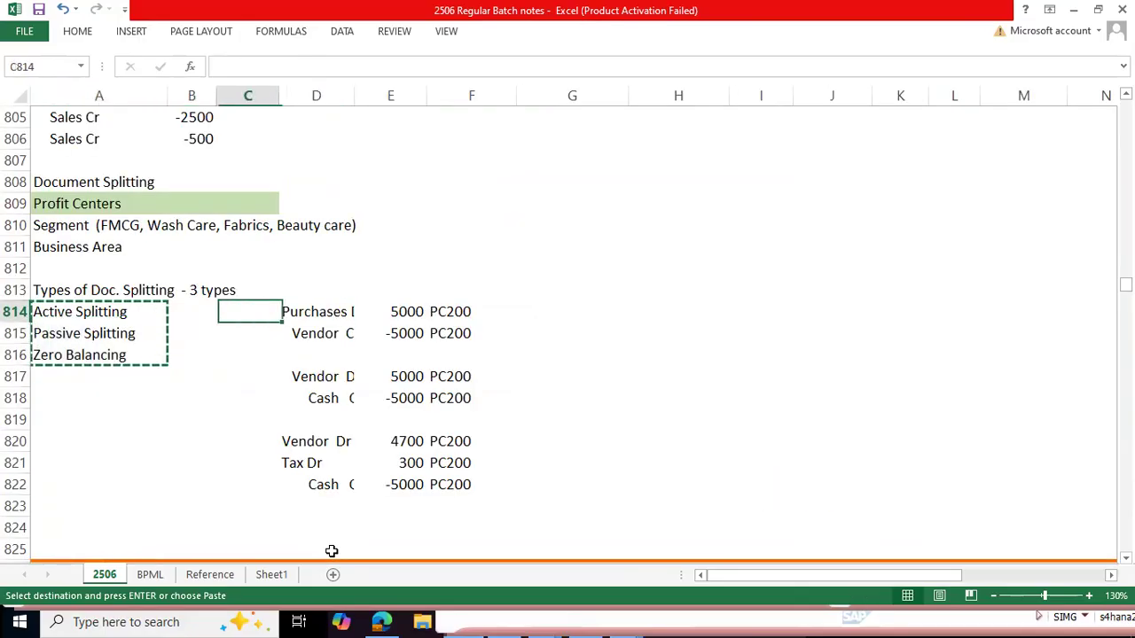
# Step: Copy the block A813:F823 with the types of document splitting and their sample journal entries
pyautogui.press('Up')
pyautogui.hotkey('shift', 'Down')
pyautogui.hotkey('shift', 'Down')
pyautogui.hotkey('shift', 'Down')
pyautogui.hotkey('shift', 'Down')
pyautogui.hotkey('shift', 'Down')
pyautogui.hotkey('shift', 'Down')
pyautogui.hotkey('shift', 'Down')
pyautogui.hotkey('shift', 'Down')
pyautogui.hotkey('shift', 'Down')
pyautogui.hotkey('shift', 'Down')
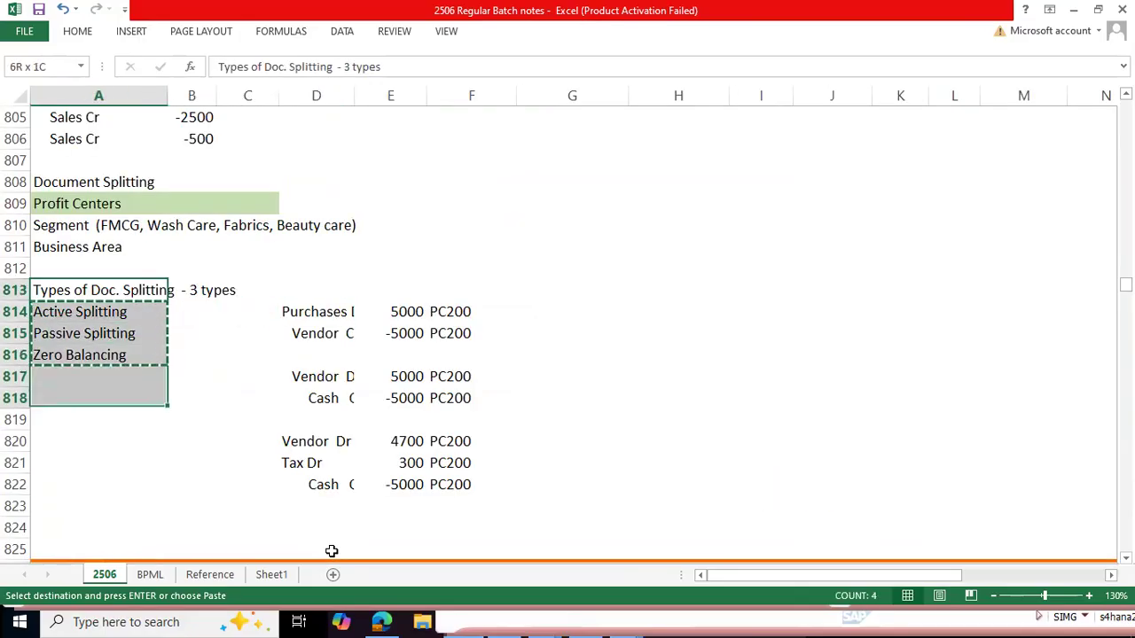
pyautogui.hotkey('shift', 'Right')
pyautogui.hotkey('shift', 'Right')
pyautogui.hotkey('shift', 'Right')
pyautogui.hotkey('shift', 'Right')
pyautogui.hotkey('shift', 'Right')
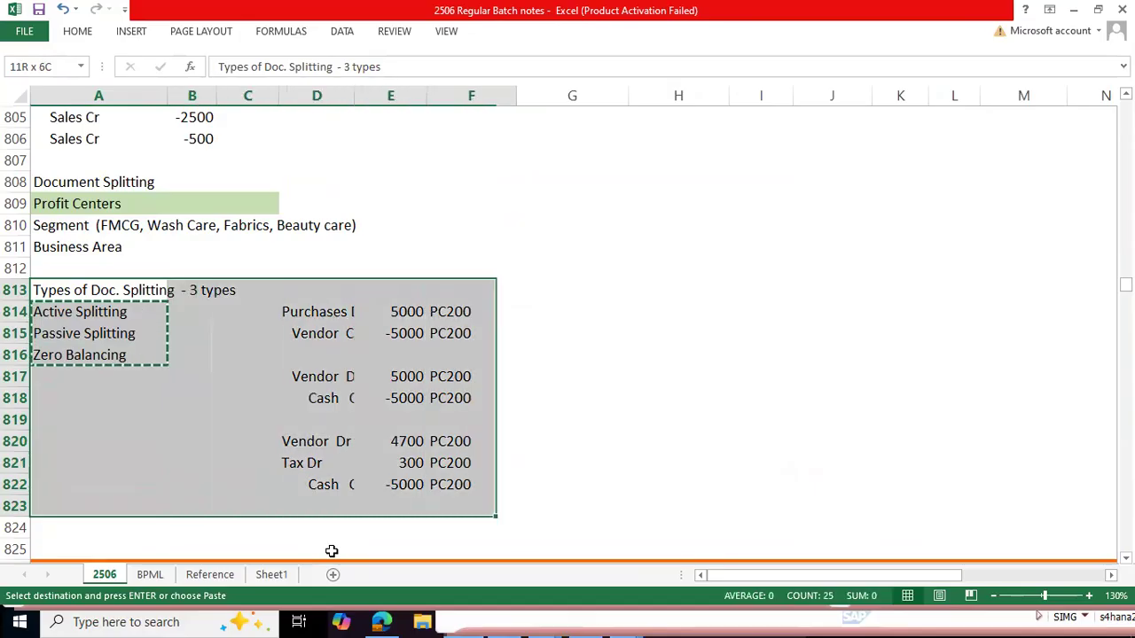
pyautogui.hotkey('ctrl', 'c')
# Step: Paste the copied document splitting block at E1654, beside the Open Item Management note of session 32
pyautogui.scroll(-20, 251, 405)
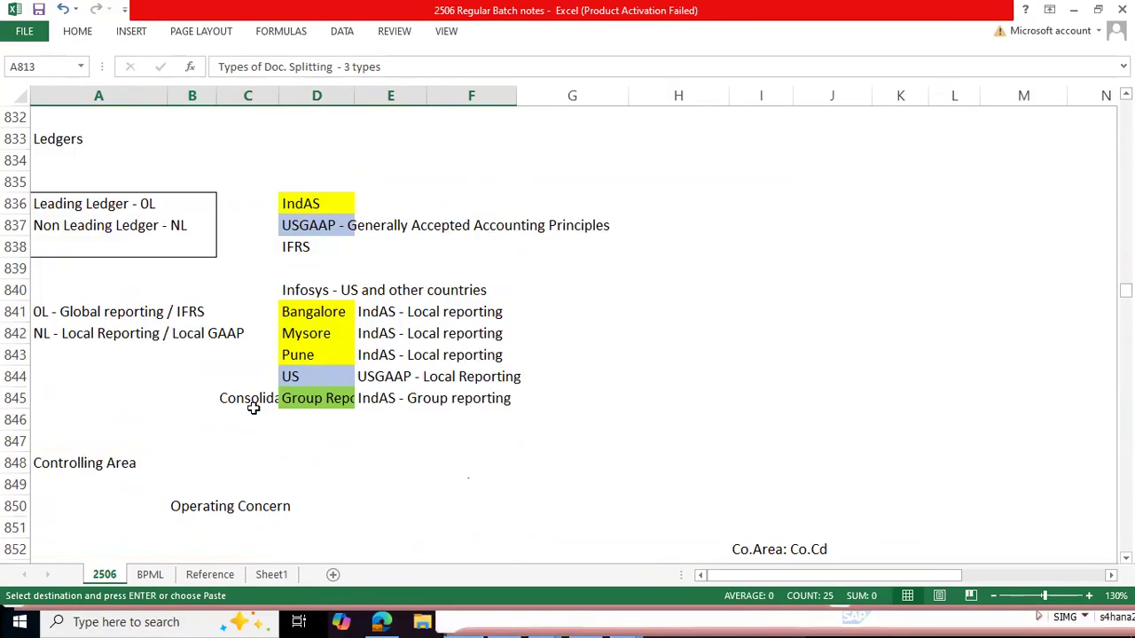
pyautogui.scroll(-20, 212, 409)
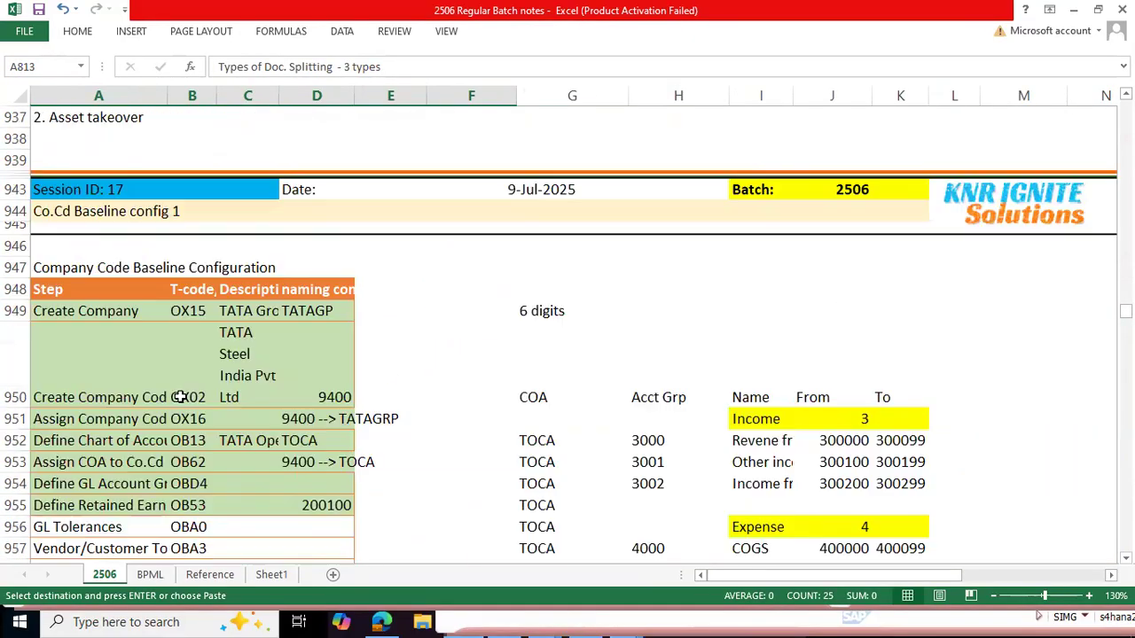
pyautogui.scroll(-20, 176, 398)
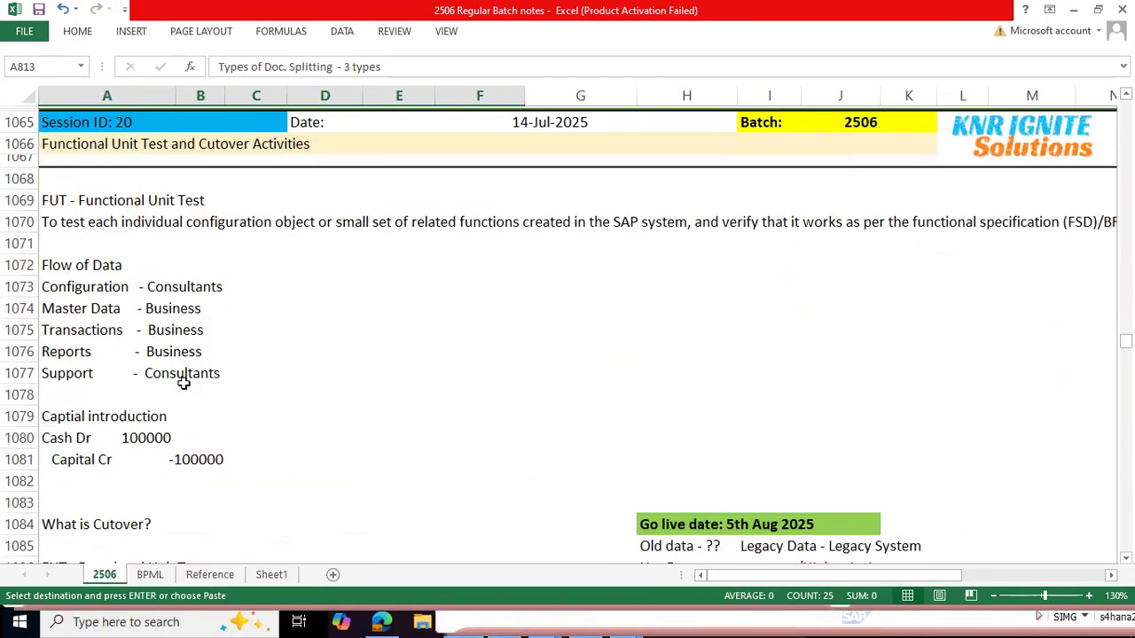
pyautogui.scroll(-14, 181, 385)
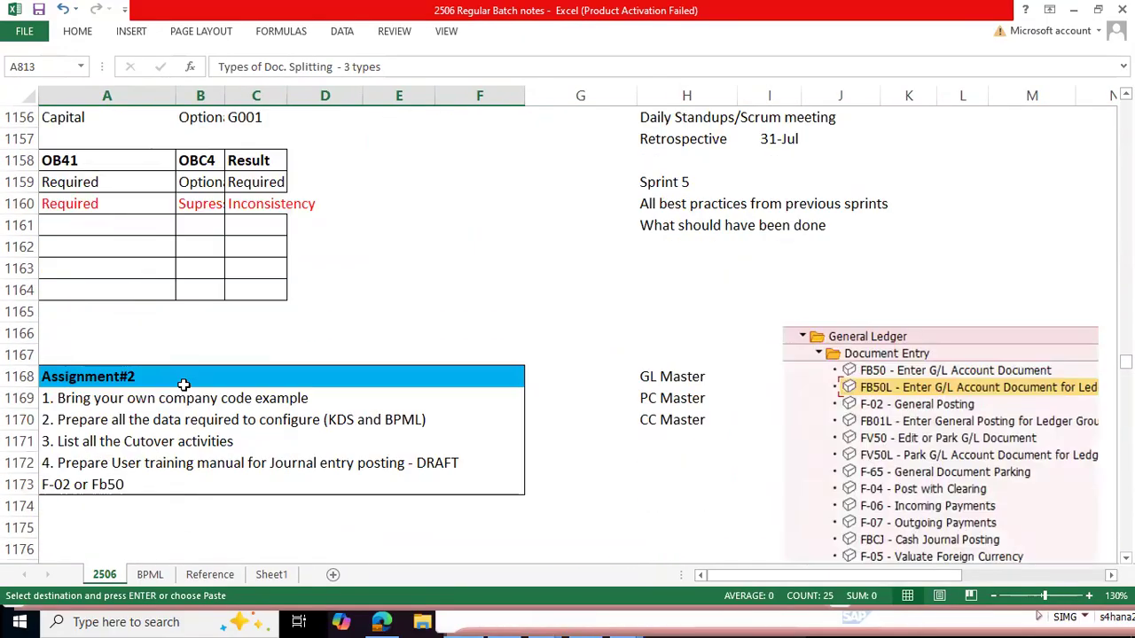
pyautogui.scroll(-11, 183, 389)
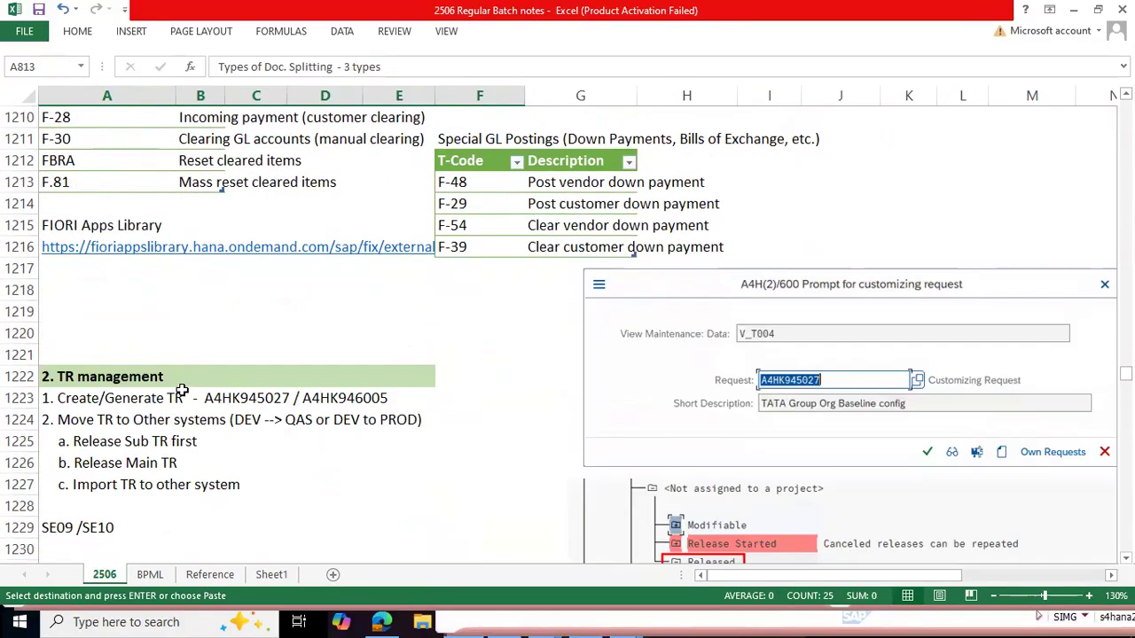
pyautogui.scroll(-20, 183, 388)
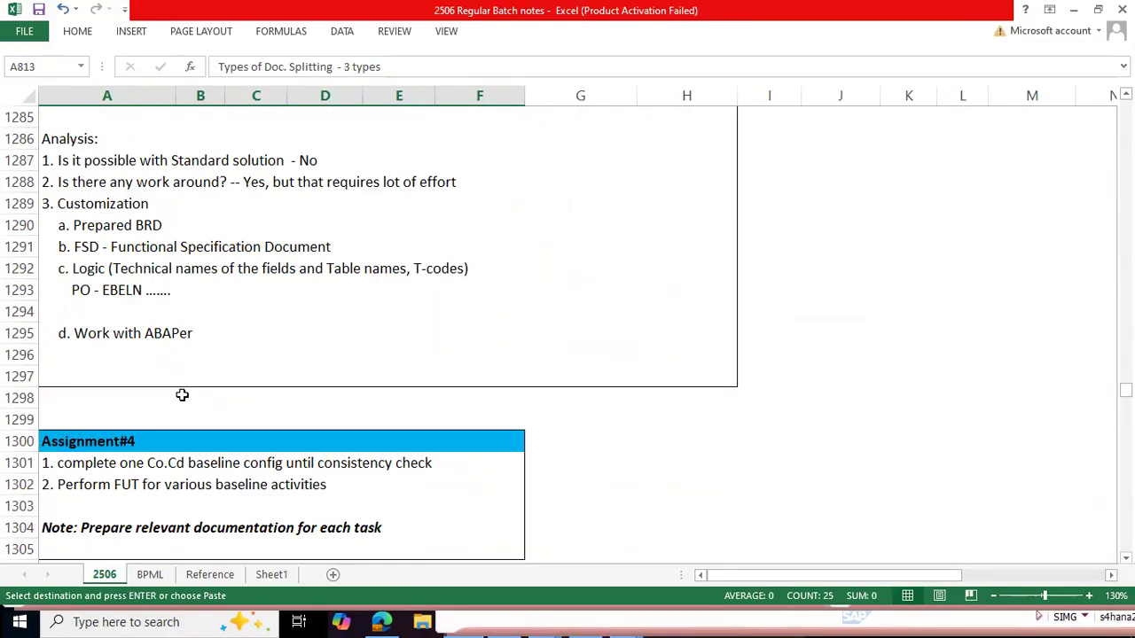
pyautogui.scroll(-6, 181, 395)
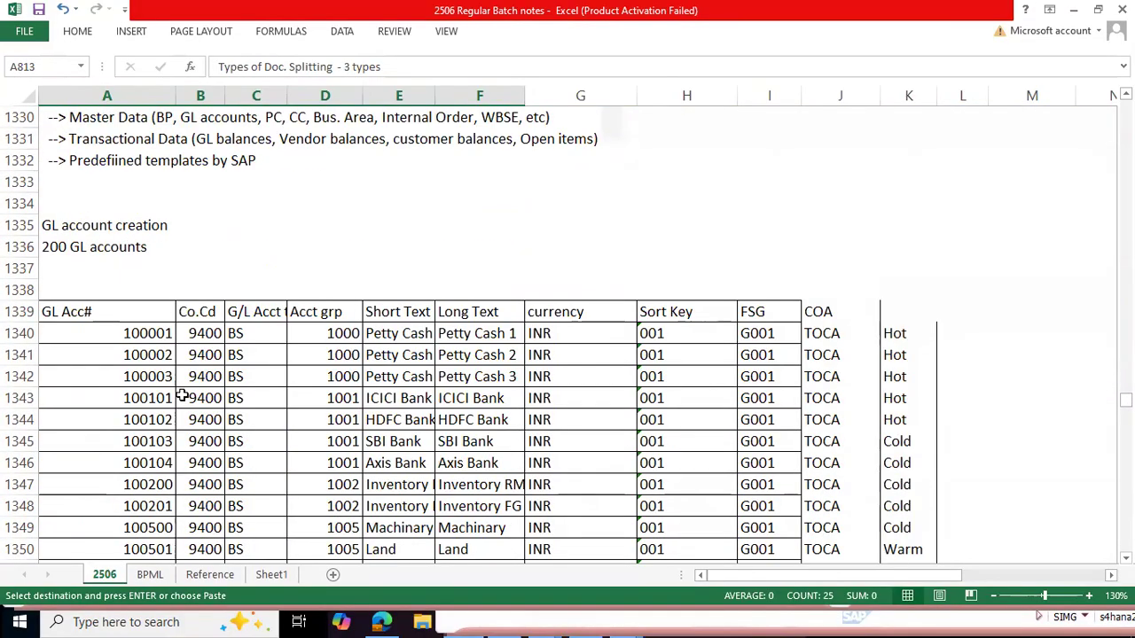
pyautogui.scroll(-20, 182, 395)
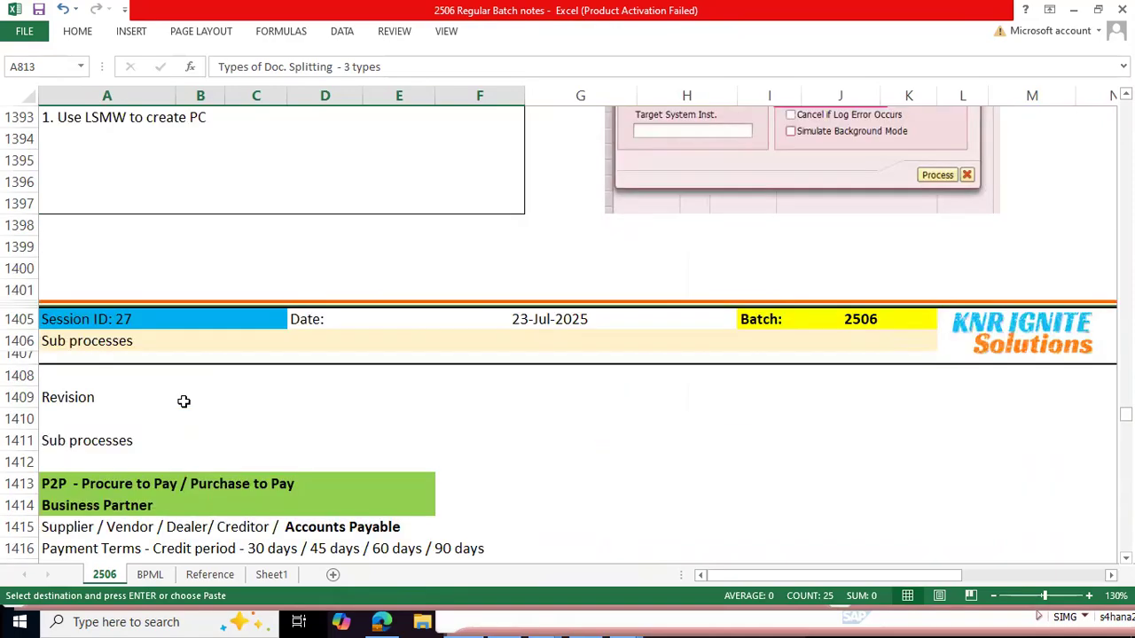
pyautogui.scroll(-18, 184, 402)
pyautogui.scroll(-20, 182, 404)
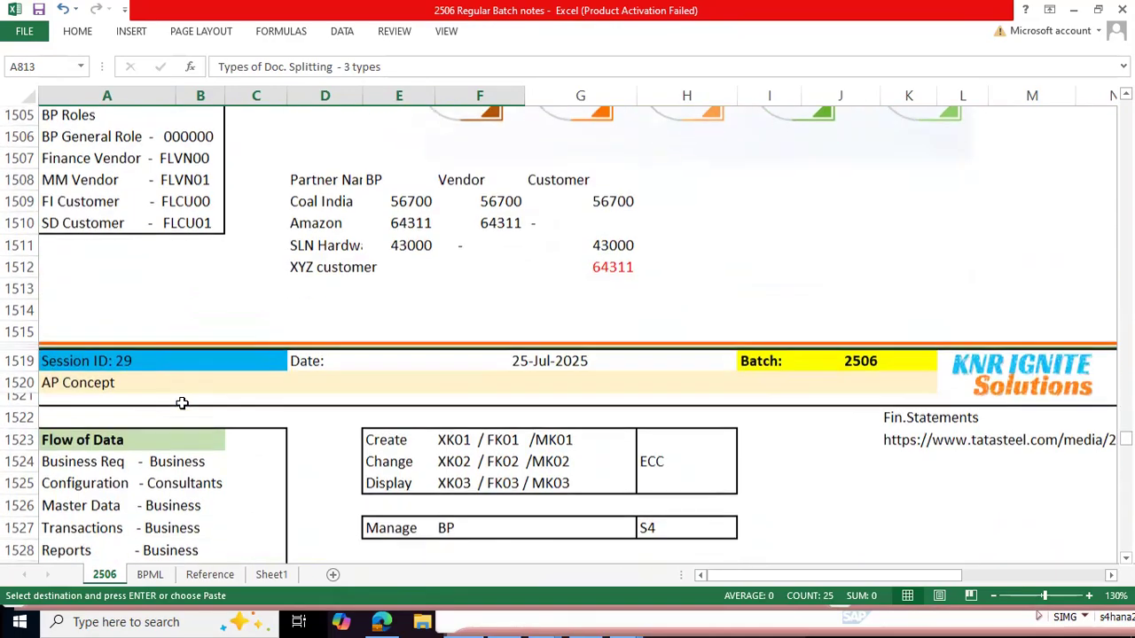
pyautogui.scroll(-20, 181, 404)
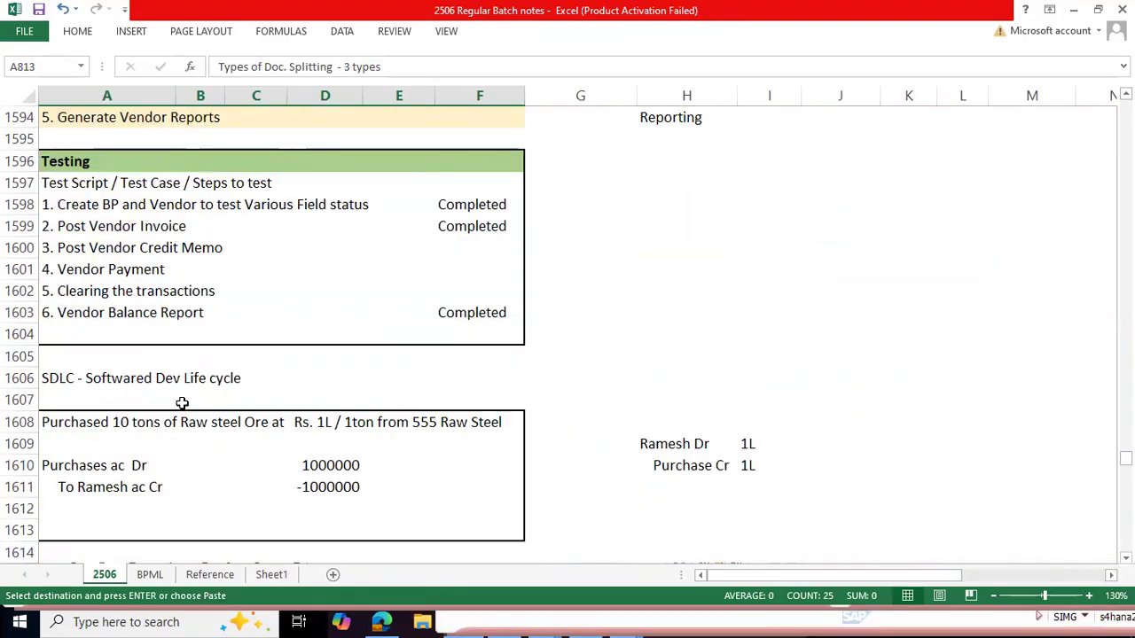
pyautogui.scroll(-16, 182, 404)
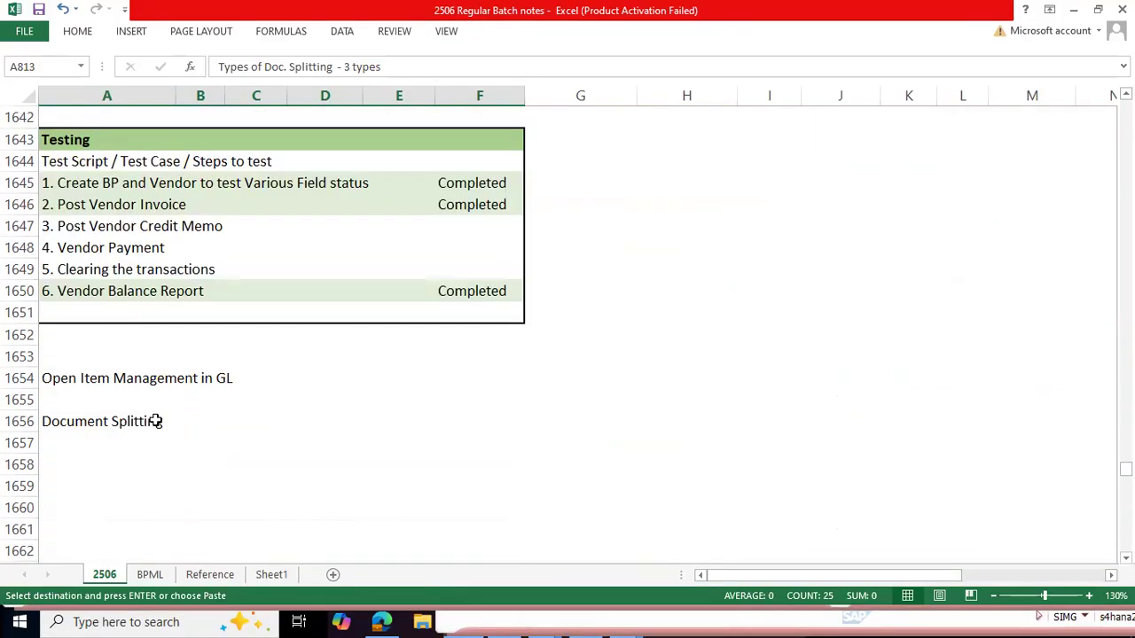
pyautogui.click(395, 378)
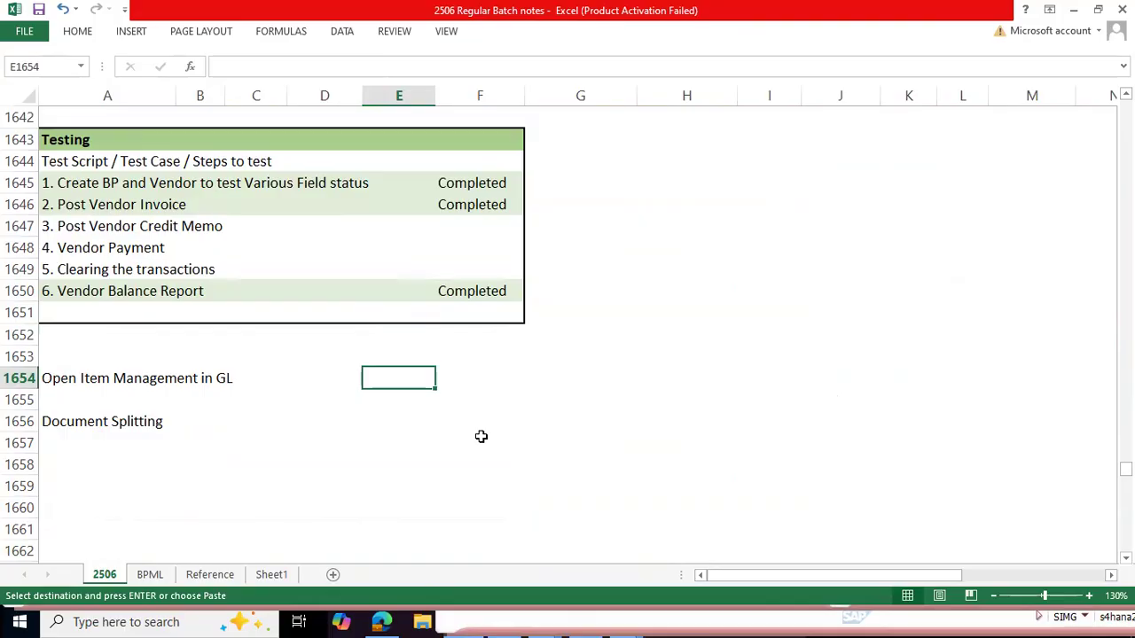
pyautogui.hotkey('ctrl', 'v')
pyautogui.scroll(-4, 812, 349)
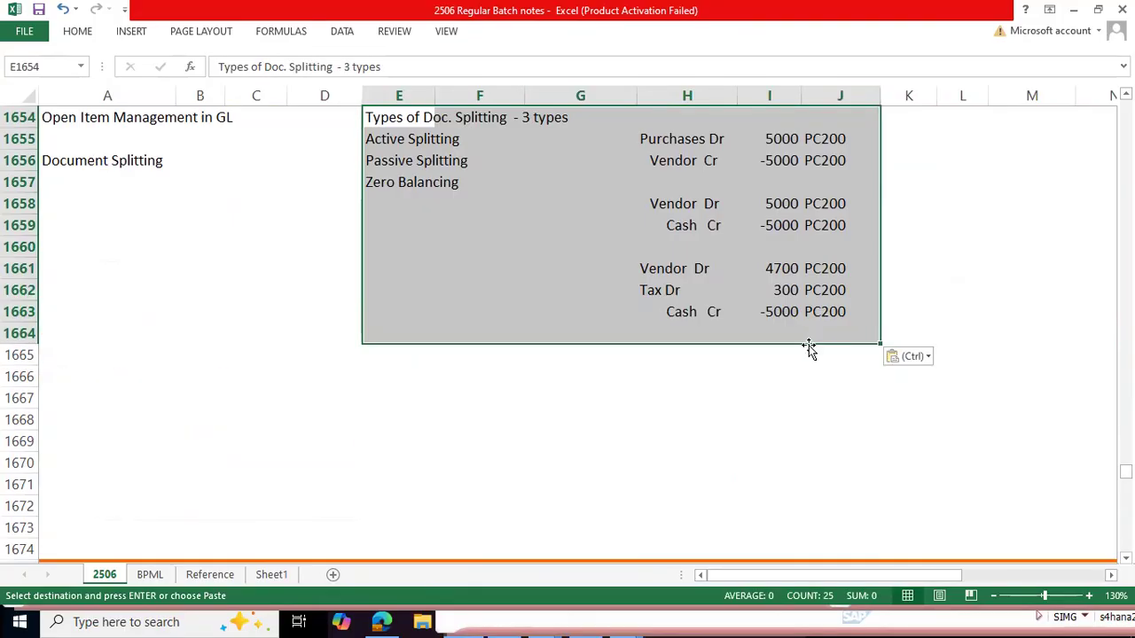
pyautogui.scroll(2, 805, 363)
pyautogui.click(1015, 293)
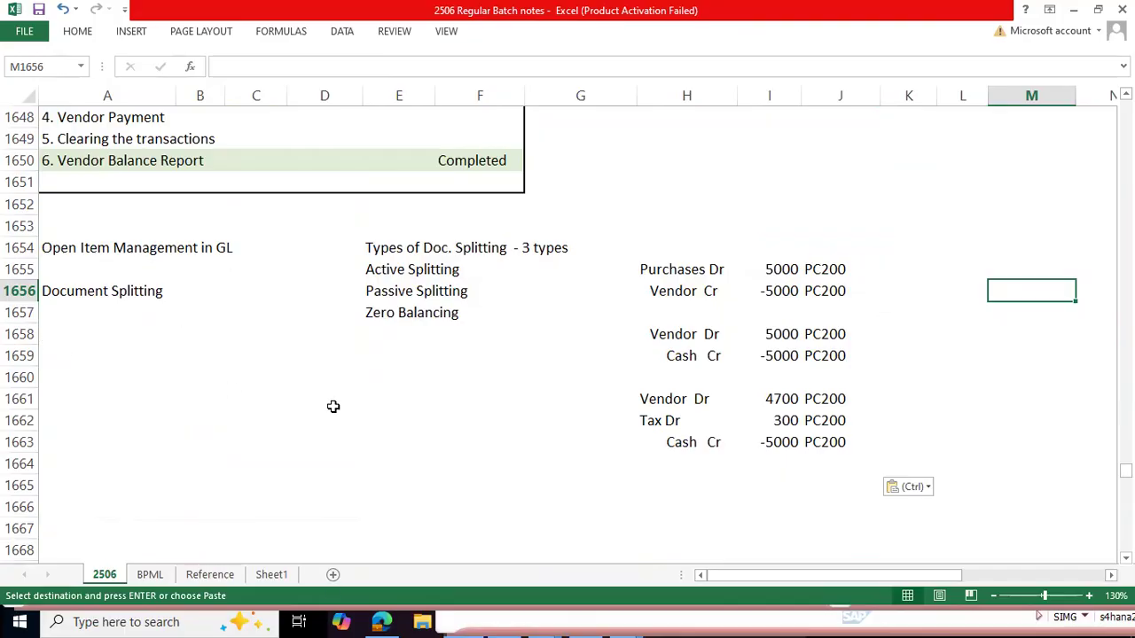
# Step: Review the three document splitting types and the profit center of the Purchases/Vendor journal entry in the pasted block
pyautogui.moveTo(398, 248); pyautogui.dragTo(532, 314)
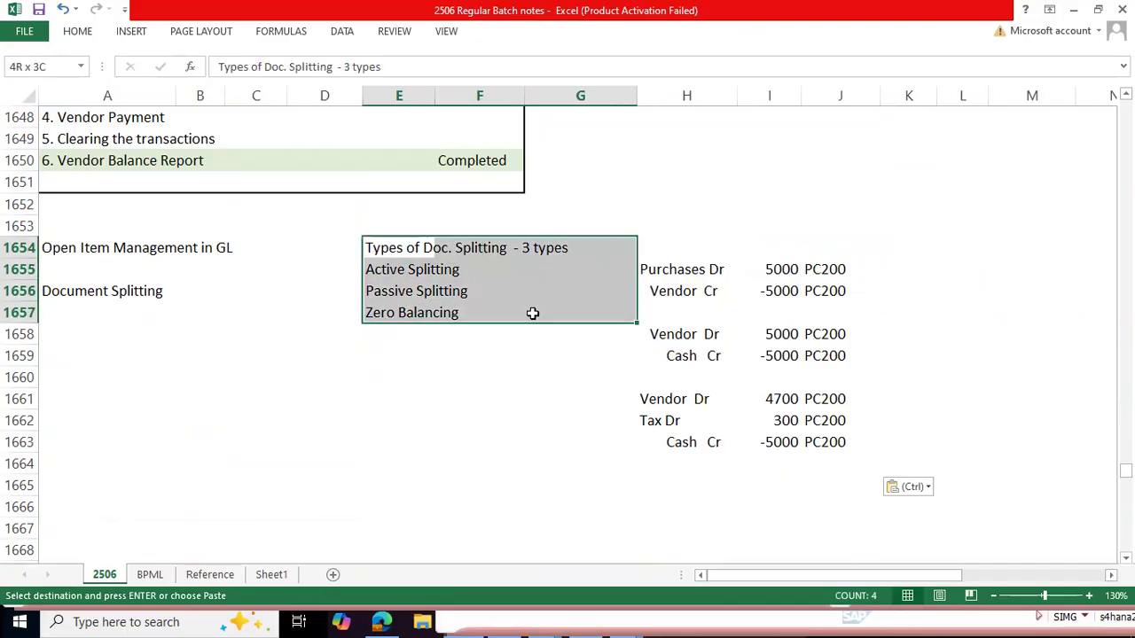
pyautogui.moveTo(375, 266); pyautogui.dragTo(471, 278)
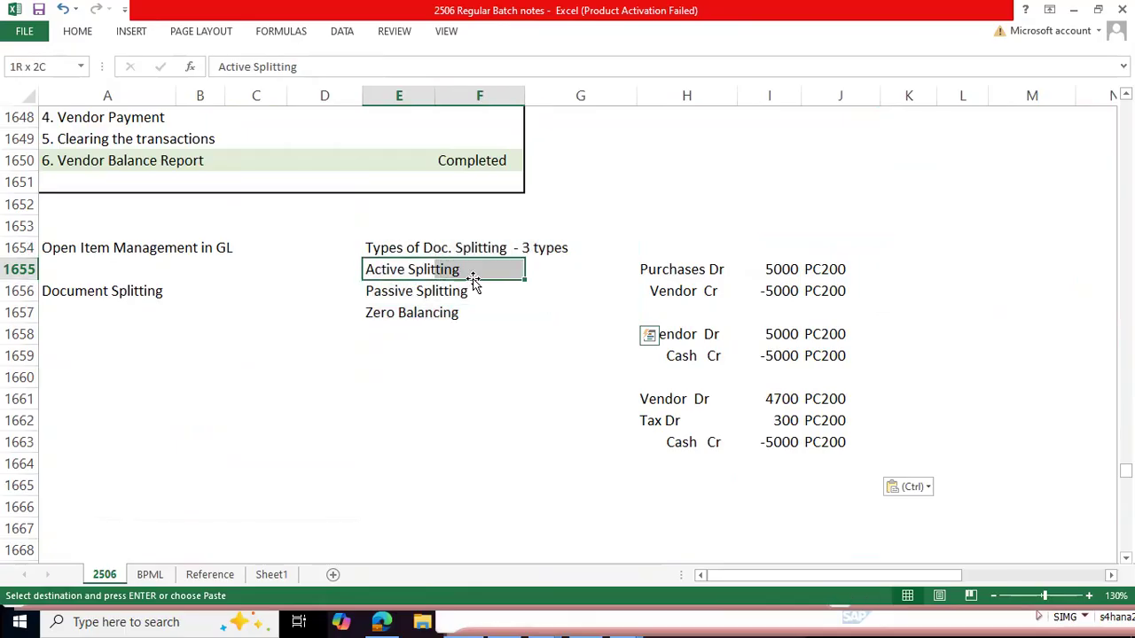
pyautogui.moveTo(375, 297); pyautogui.dragTo(500, 302)
pyautogui.moveTo(393, 312); pyautogui.dragTo(544, 313)
pyautogui.moveTo(657, 271); pyautogui.dragTo(899, 296)
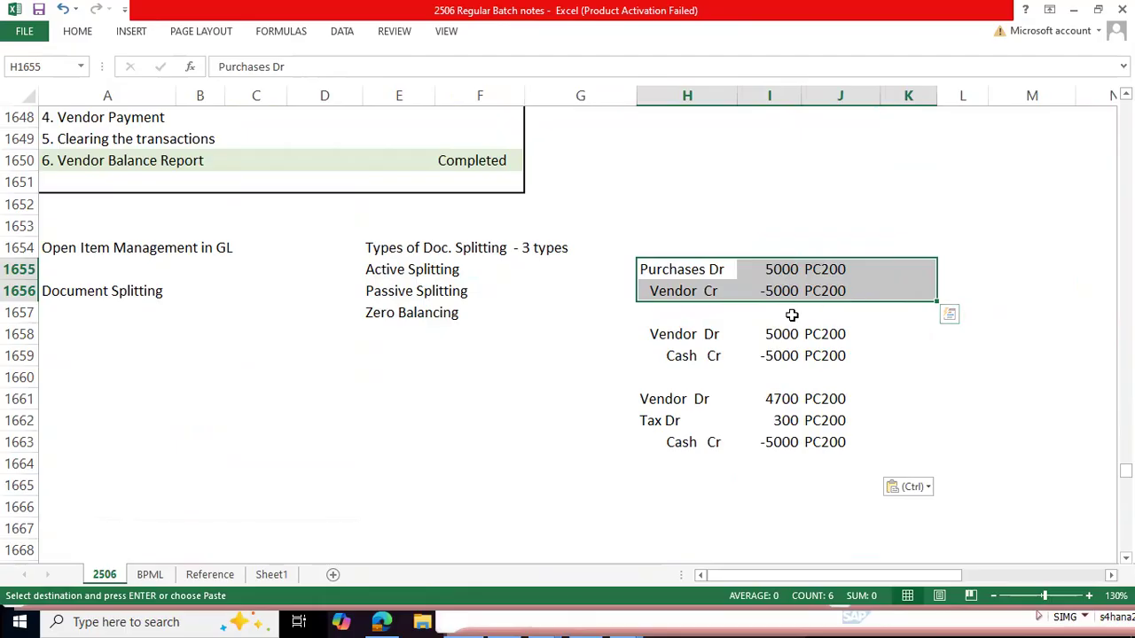
pyautogui.moveTo(828, 271); pyautogui.dragTo(830, 292)
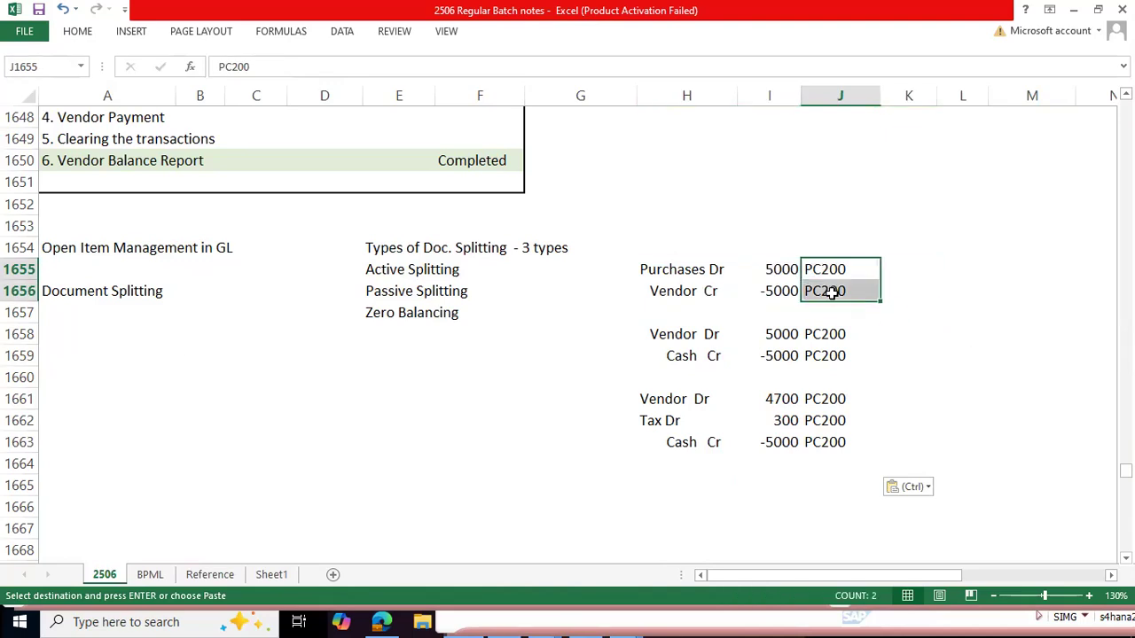
# Step: Enter the heading "Account Assignments" in J1653, above the PC200 profit center column
pyautogui.click(832, 229)
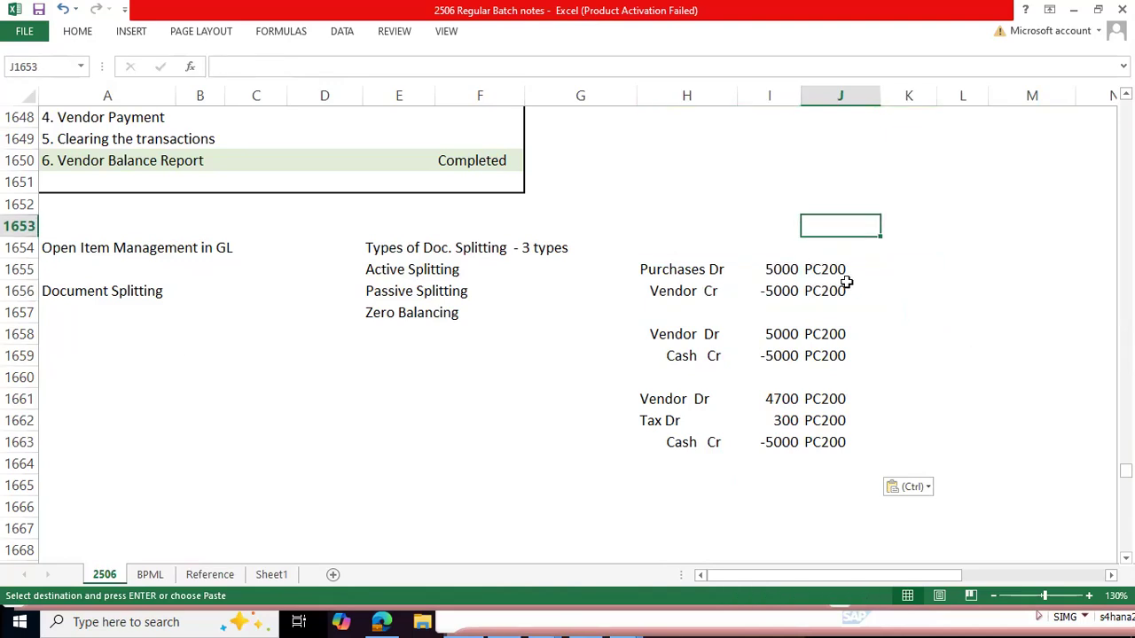
pyautogui.write('Account A')
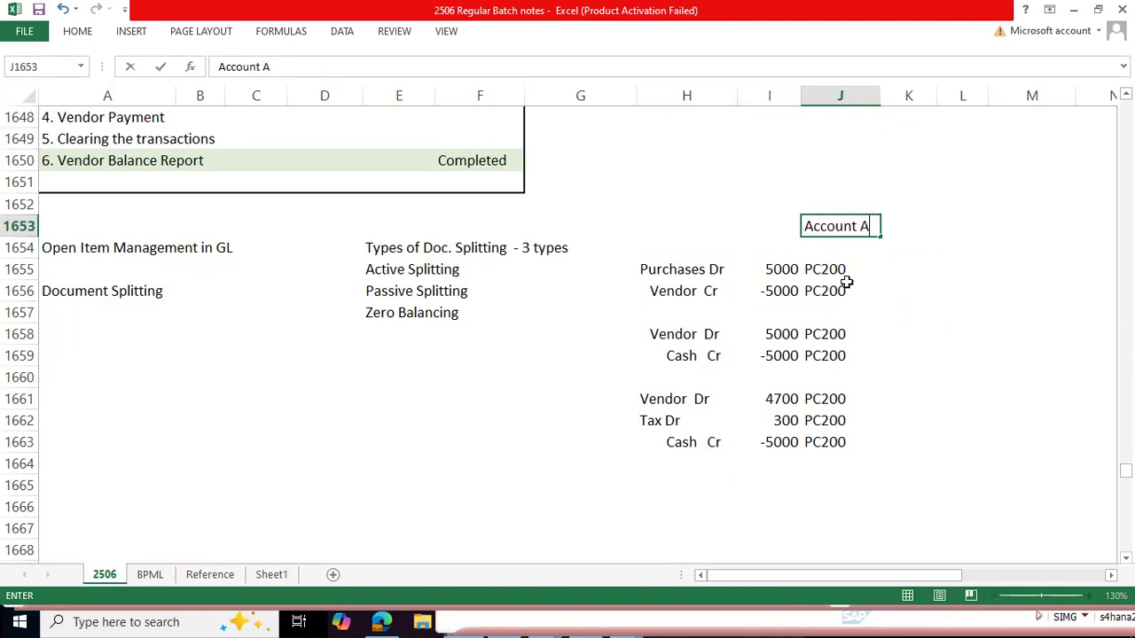
pyautogui.write('ssignment')
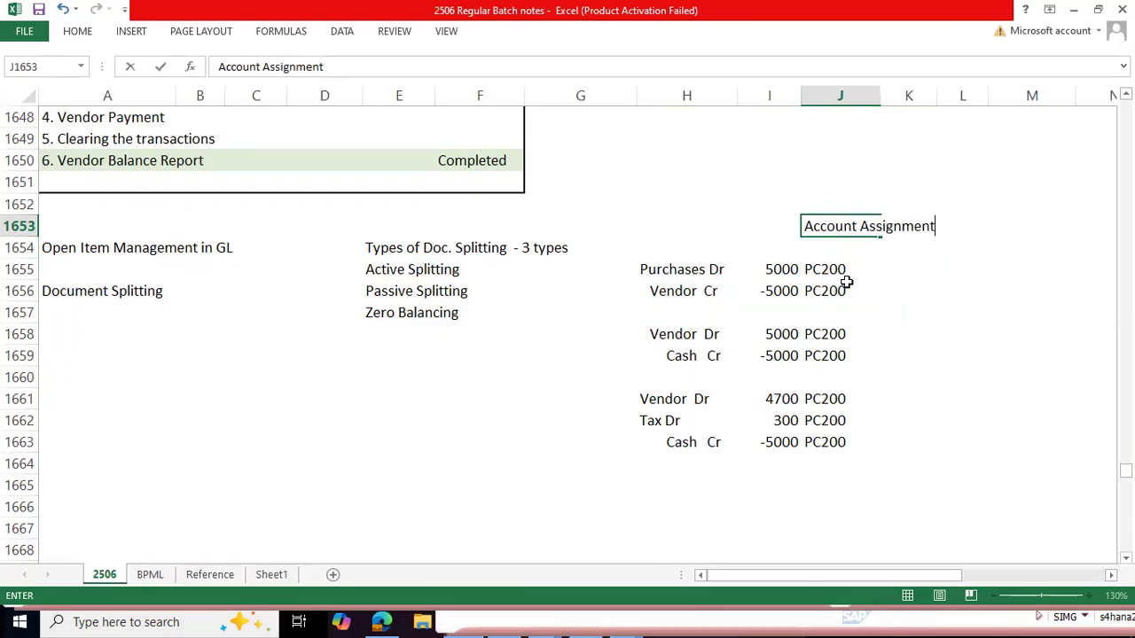
pyautogui.write('s')
pyautogui.press('Return')
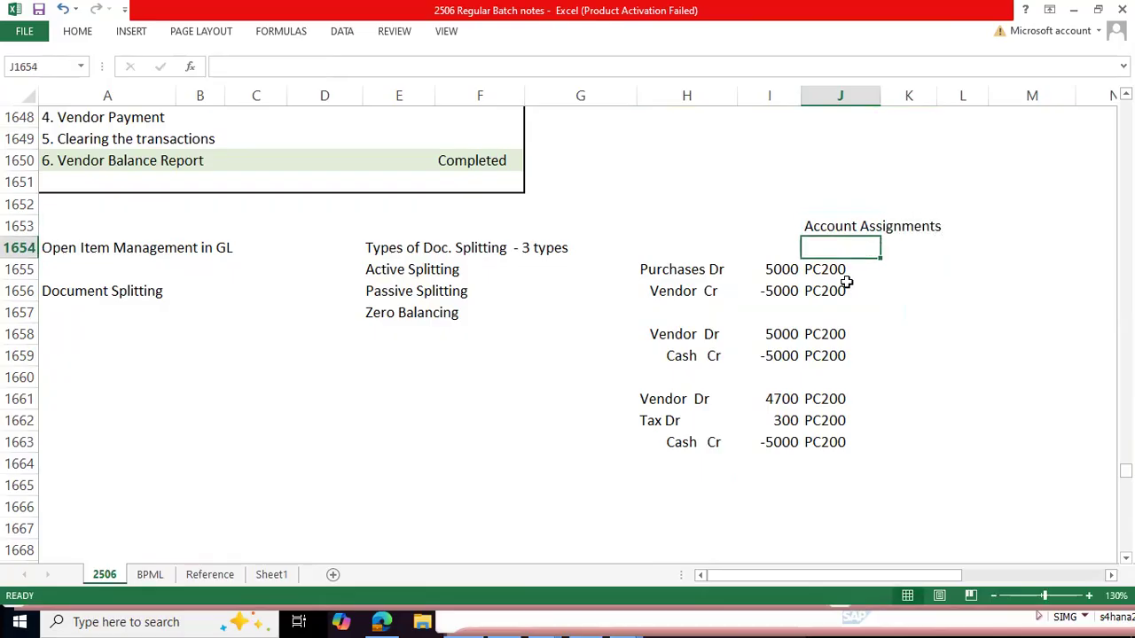
pyautogui.press('Up')
# Step: Compare the profit center entries with the earlier General Ledger simulation screenshot and its document splitting message in the notes
pyautogui.scroll(3, 768, 281)
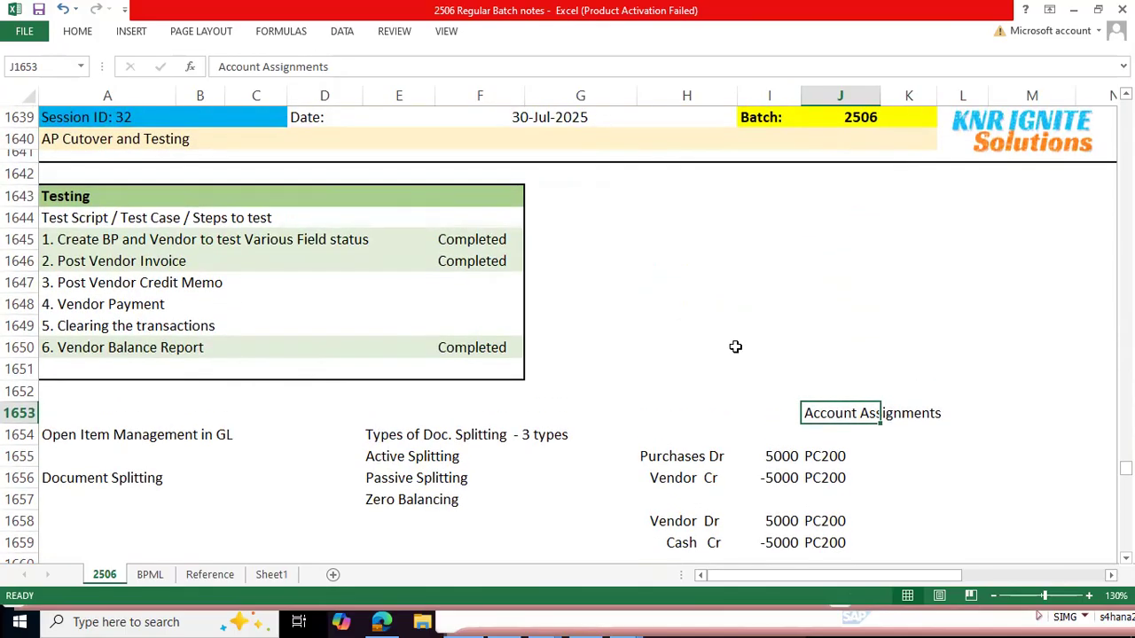
pyautogui.scroll(6, 735, 346)
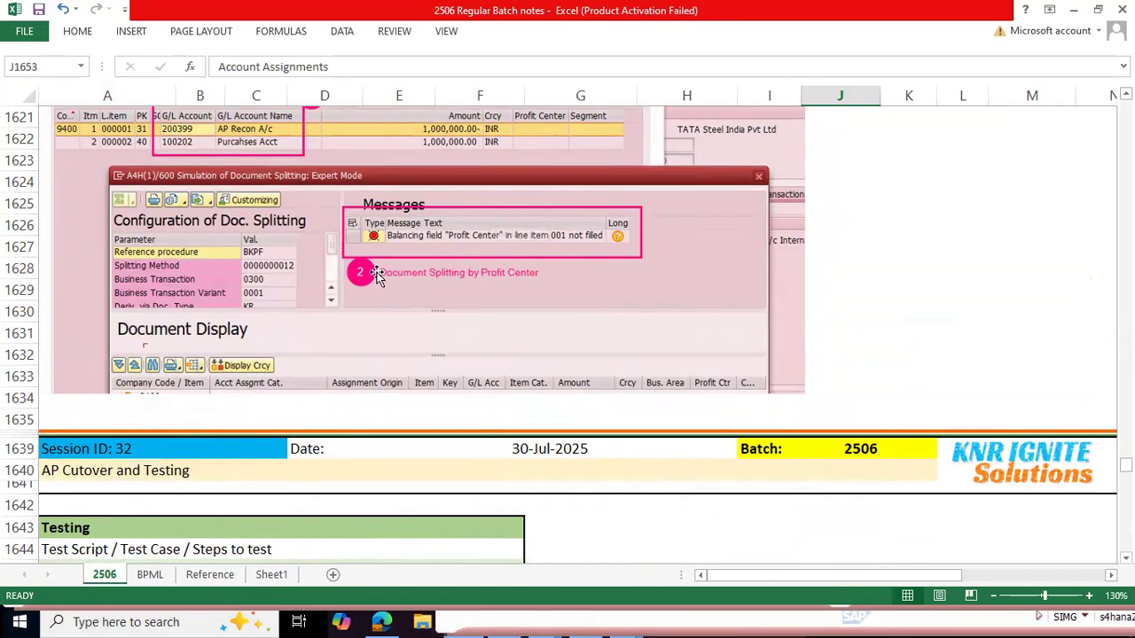
pyautogui.scroll(1, 375, 310)
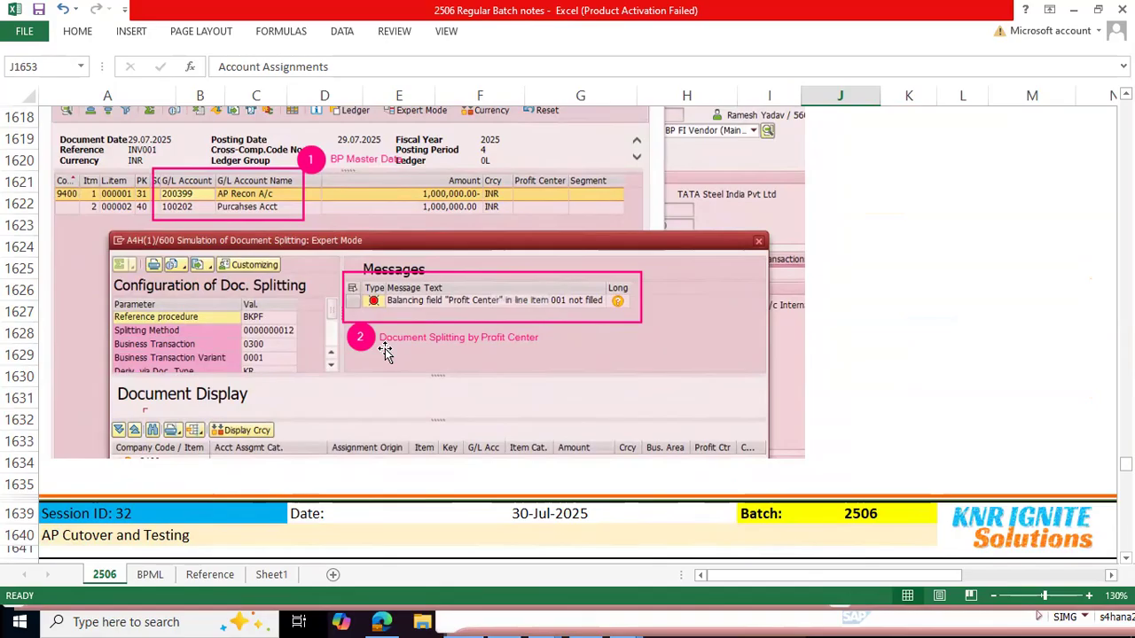
pyautogui.scroll(-7, 443, 348)
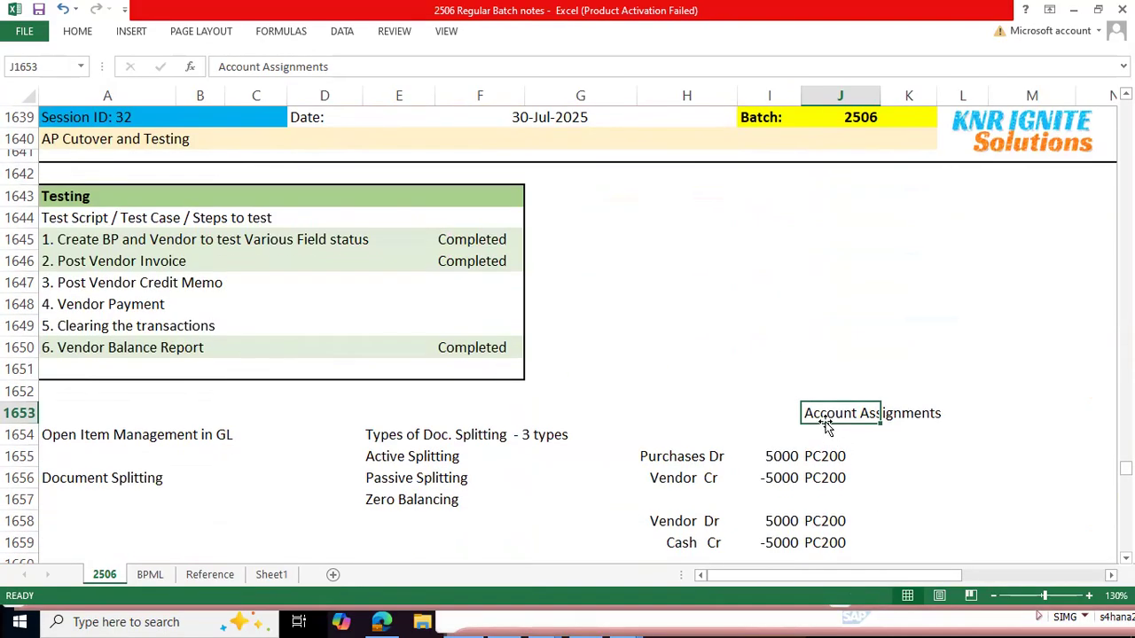
pyautogui.moveTo(814, 456); pyautogui.dragTo(826, 505)
pyautogui.scroll(9, 501, 414)
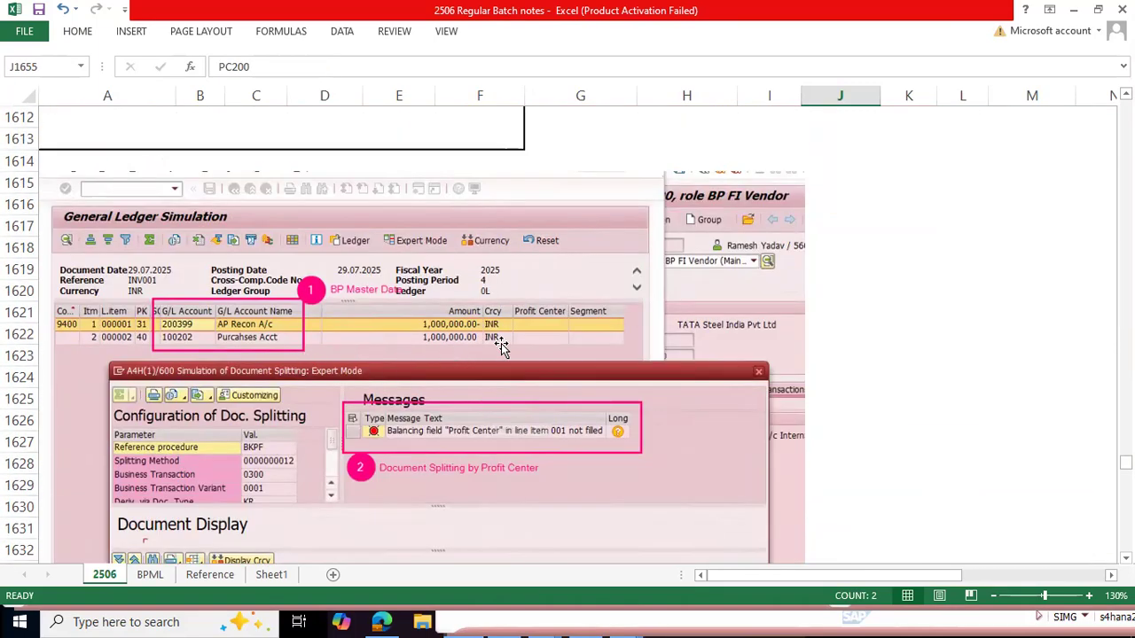
pyautogui.scroll(4, 506, 349)
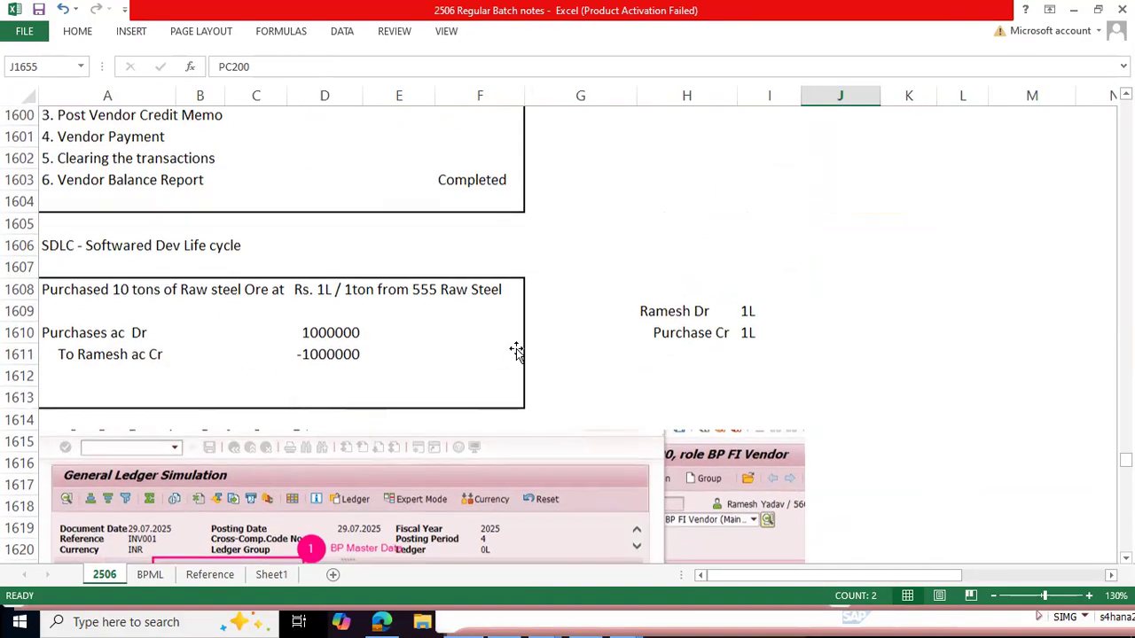
pyautogui.scroll(-5, 514, 349)
# Step: Switch to the SAP document display of invoice INV001 and open its General Ledger View
pyautogui.hotkey('alt', 'Tab')
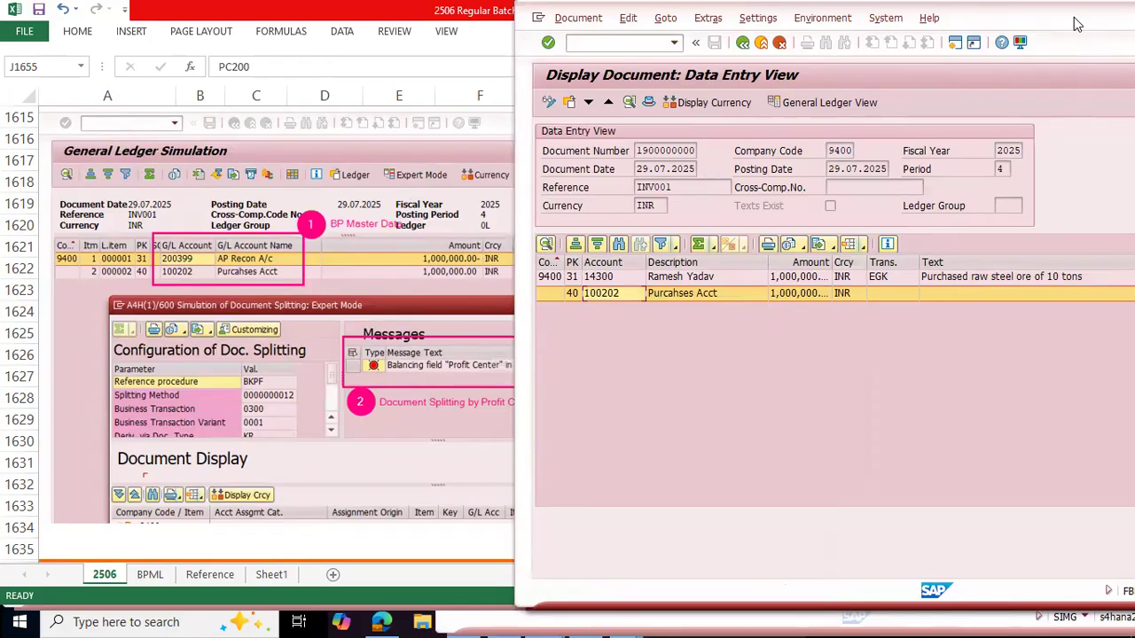
pyautogui.moveTo(1074, 17); pyautogui.dragTo(901, 38)
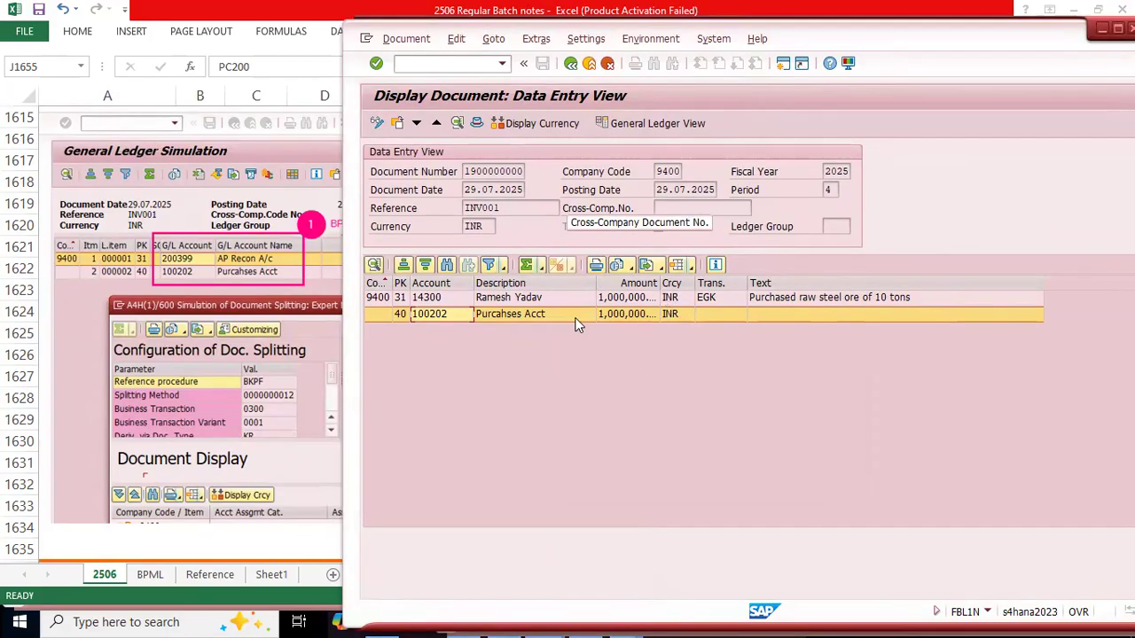
pyautogui.click(646, 121)
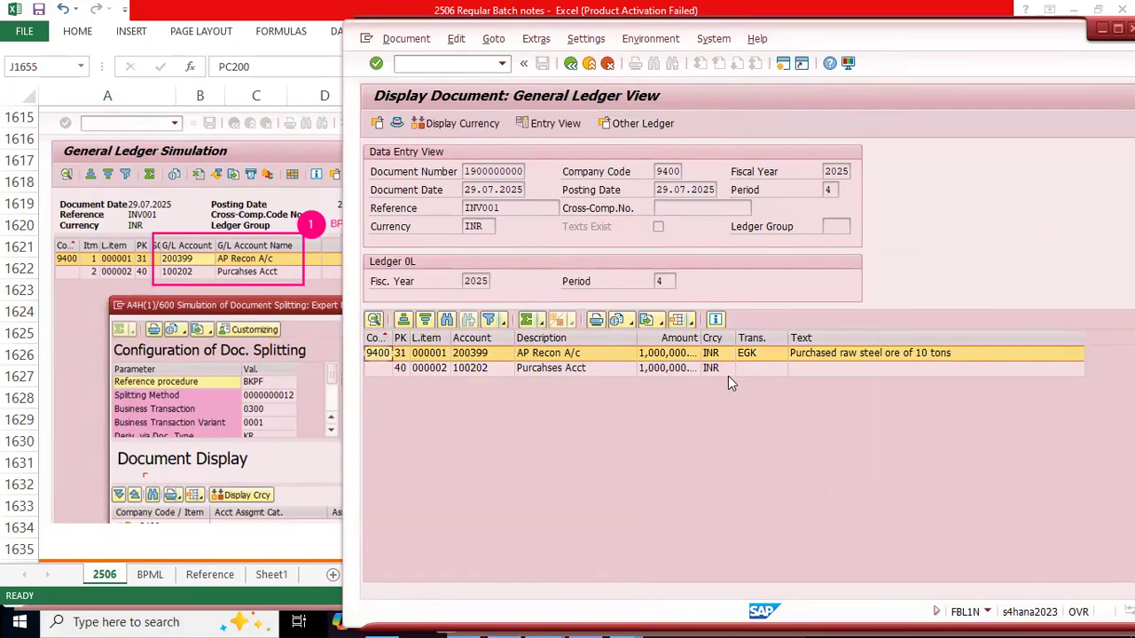
pyautogui.click(759, 369)
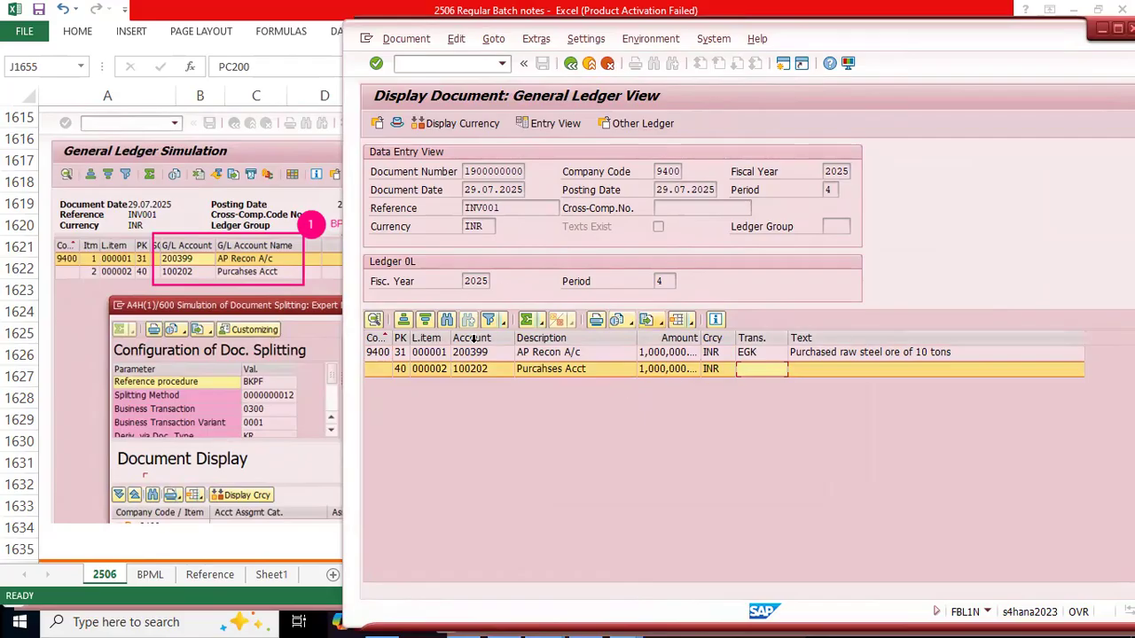
# Step: Start changing the line item layout and search the available column set for "profit"
pyautogui.click(690, 321)
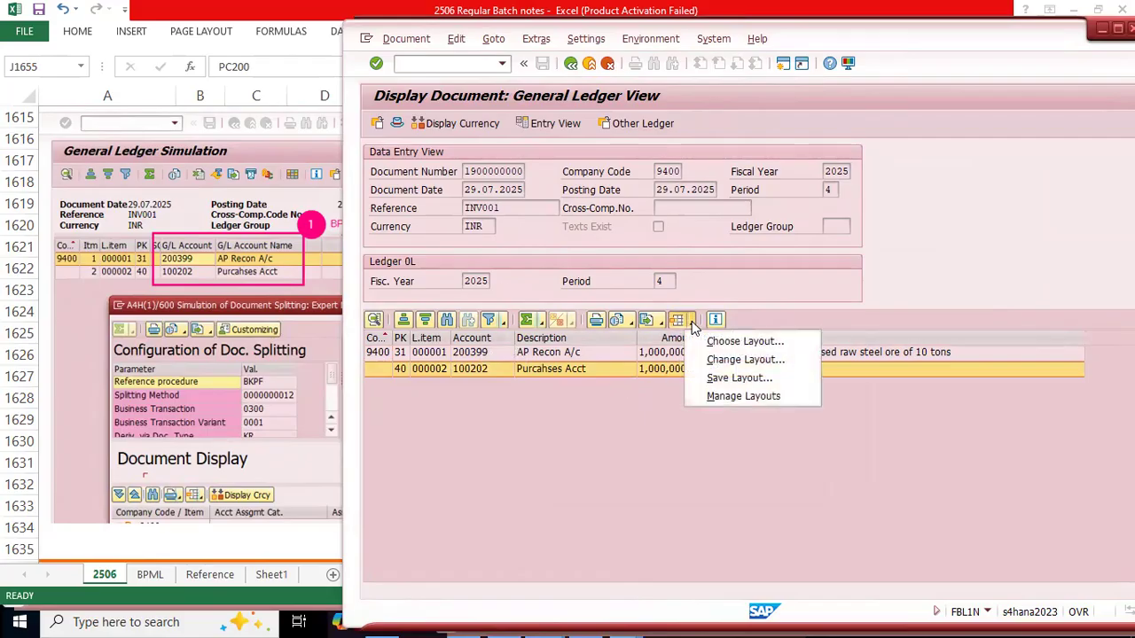
pyautogui.click(749, 360)
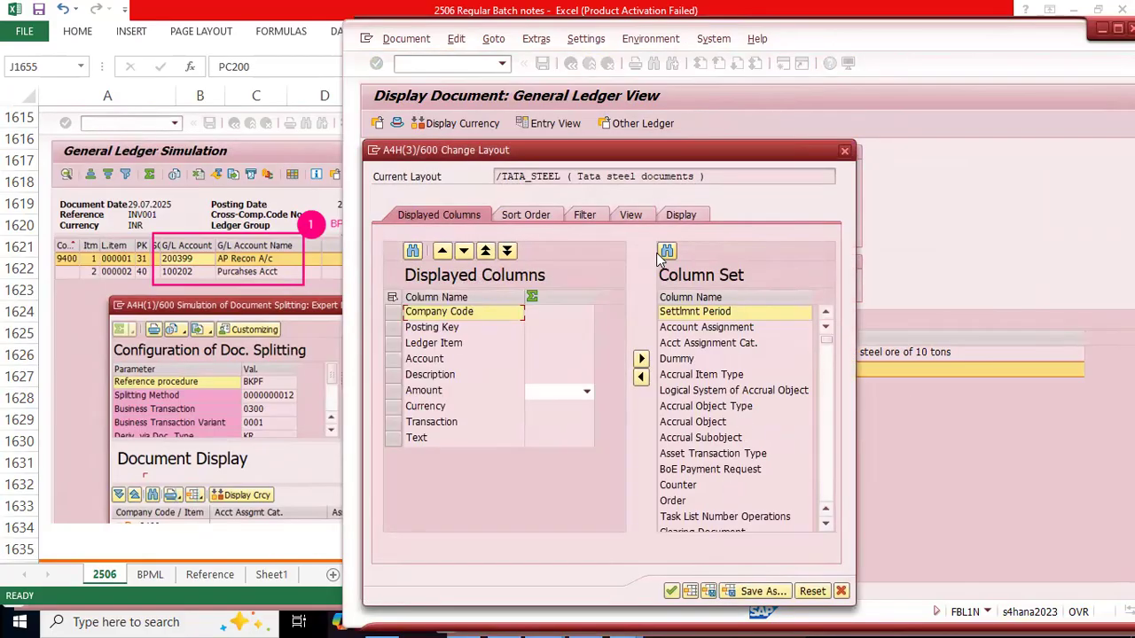
pyautogui.click(665, 253)
pyautogui.write('prof')
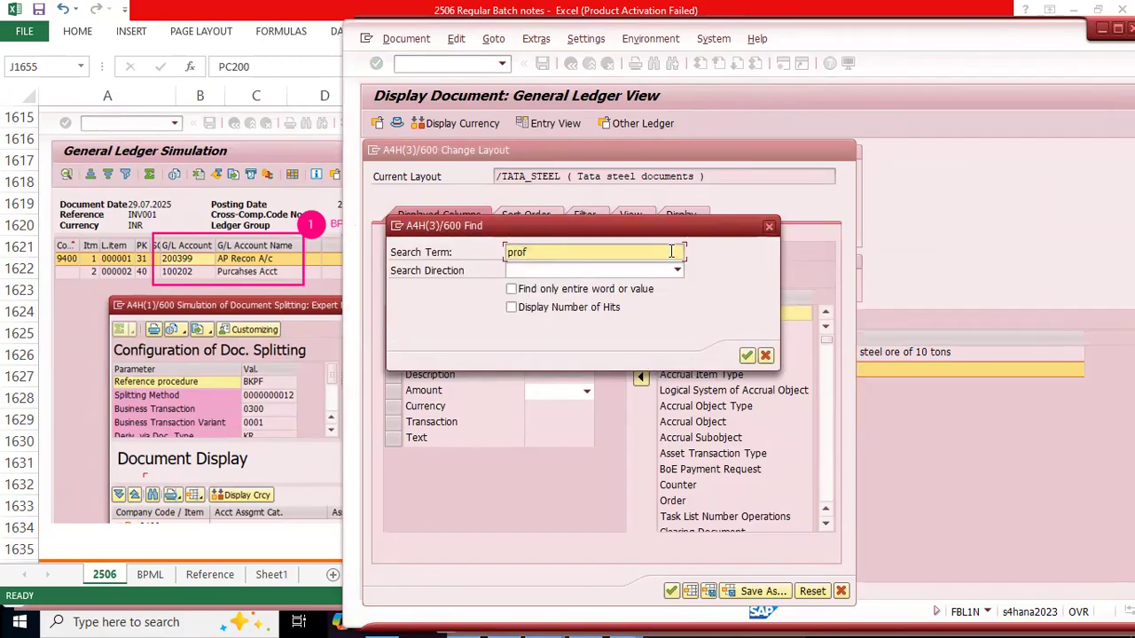
pyautogui.write('it')
pyautogui.press('Return')
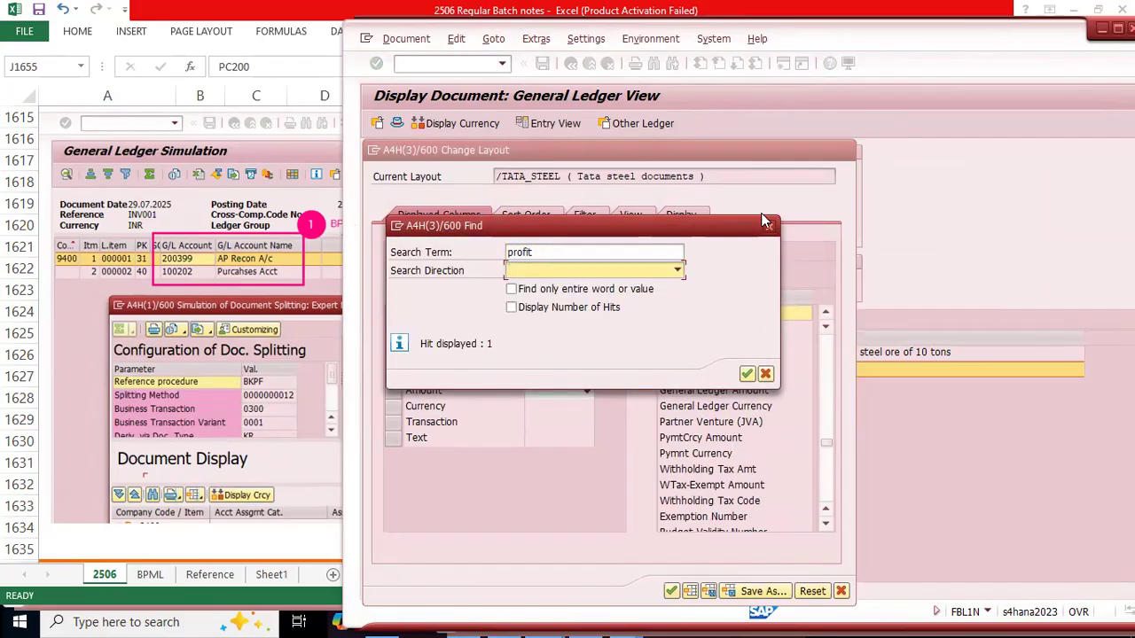
pyautogui.moveTo(758, 224); pyautogui.dragTo(405, 279)
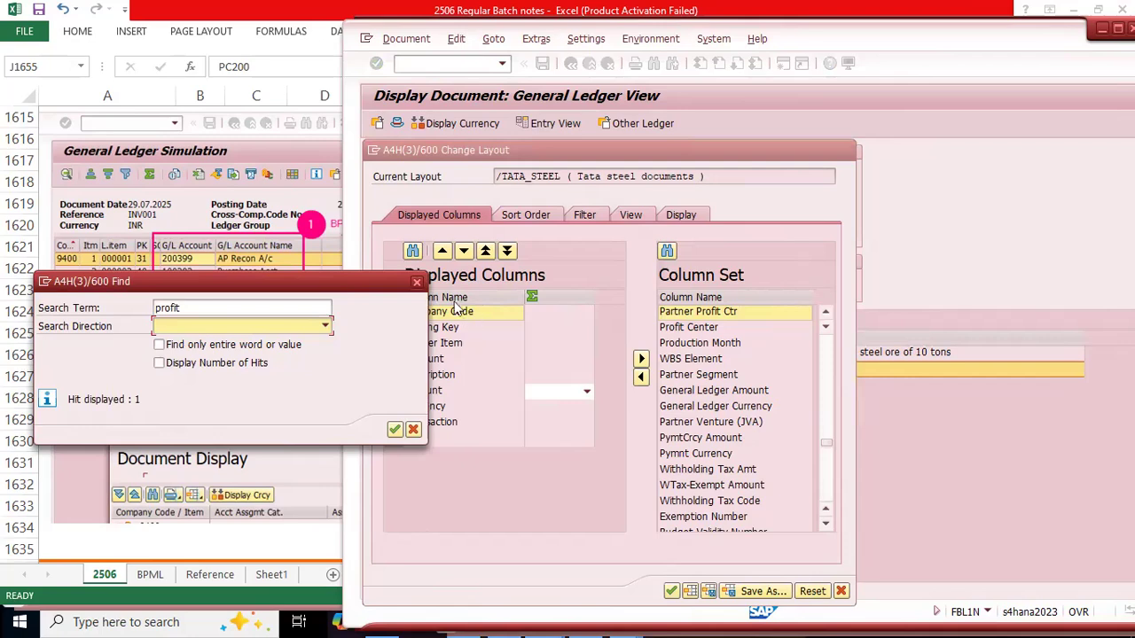
pyautogui.click(416, 283)
# Step: Add the Profit Center column before Transaction in the layout, apply it, and widen the column to show its full values
pyautogui.click(687, 328)
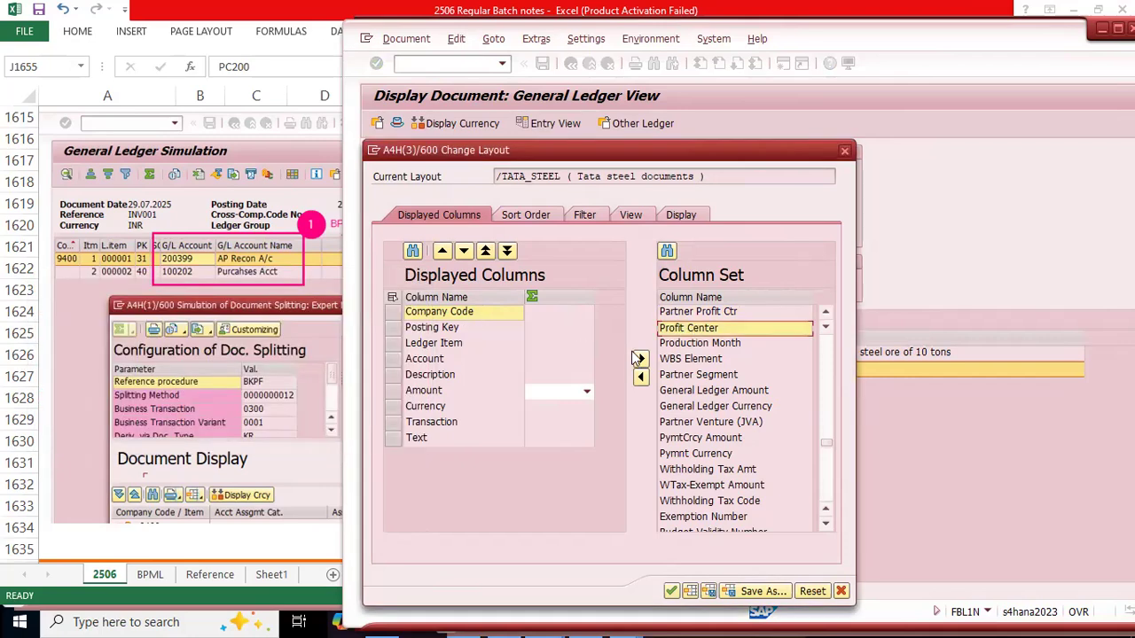
pyautogui.click(410, 423)
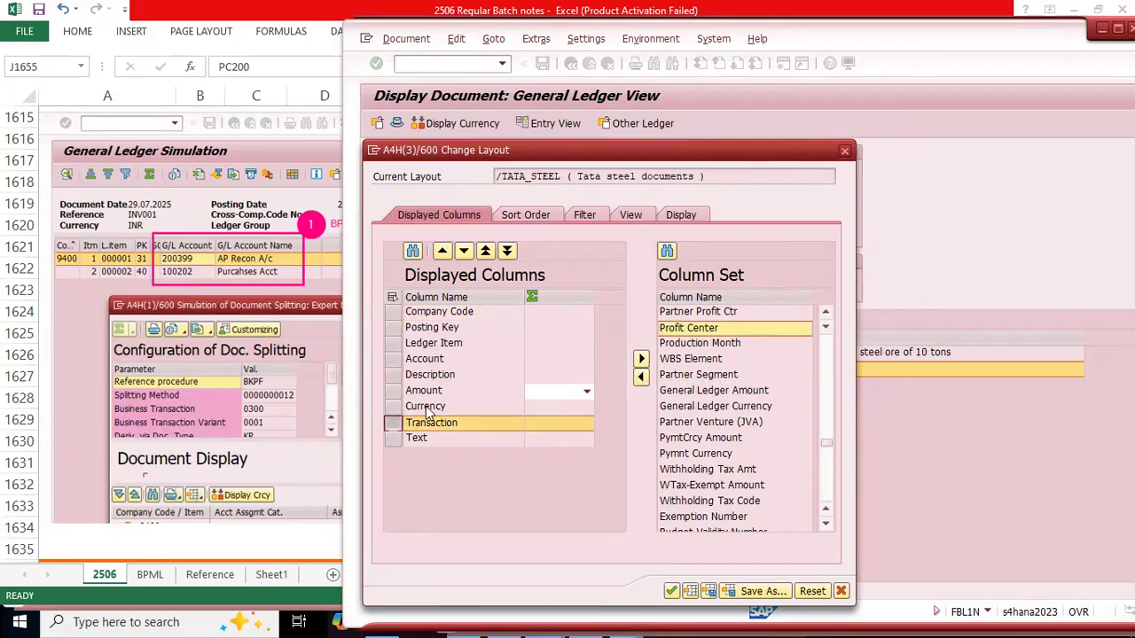
pyautogui.click(641, 378)
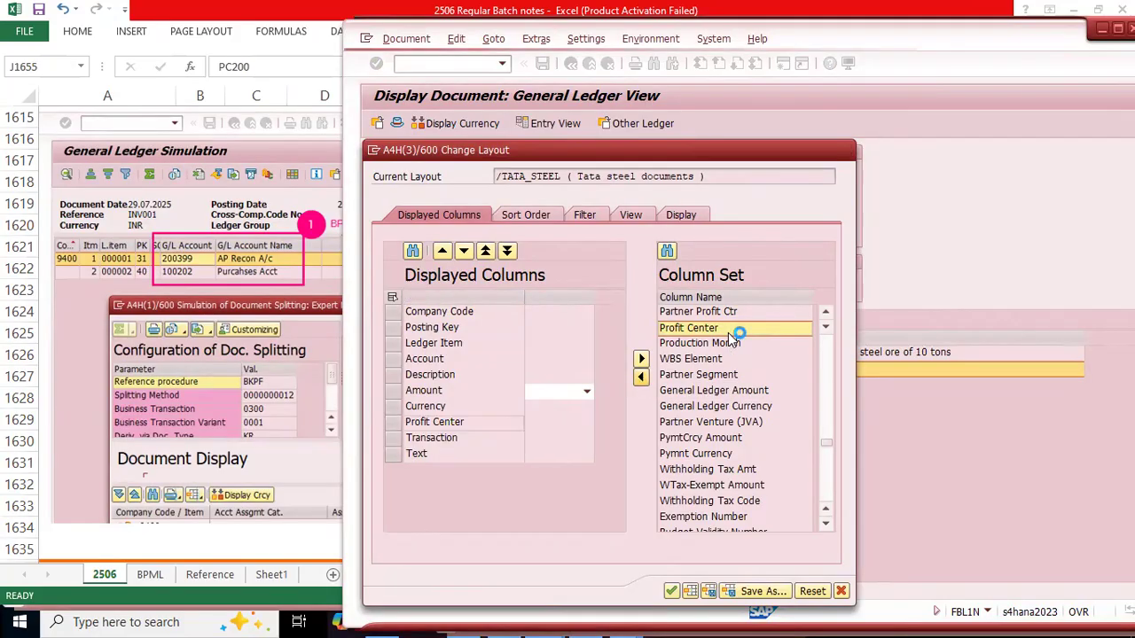
pyautogui.click(671, 592)
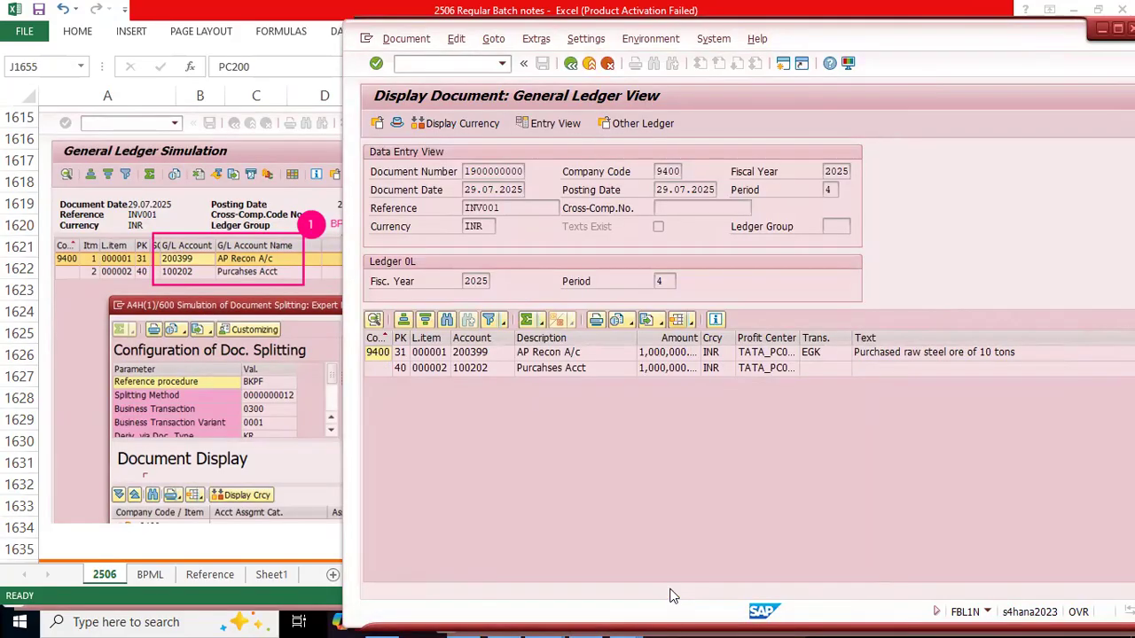
pyautogui.moveTo(799, 338); pyautogui.dragTo(828, 342)
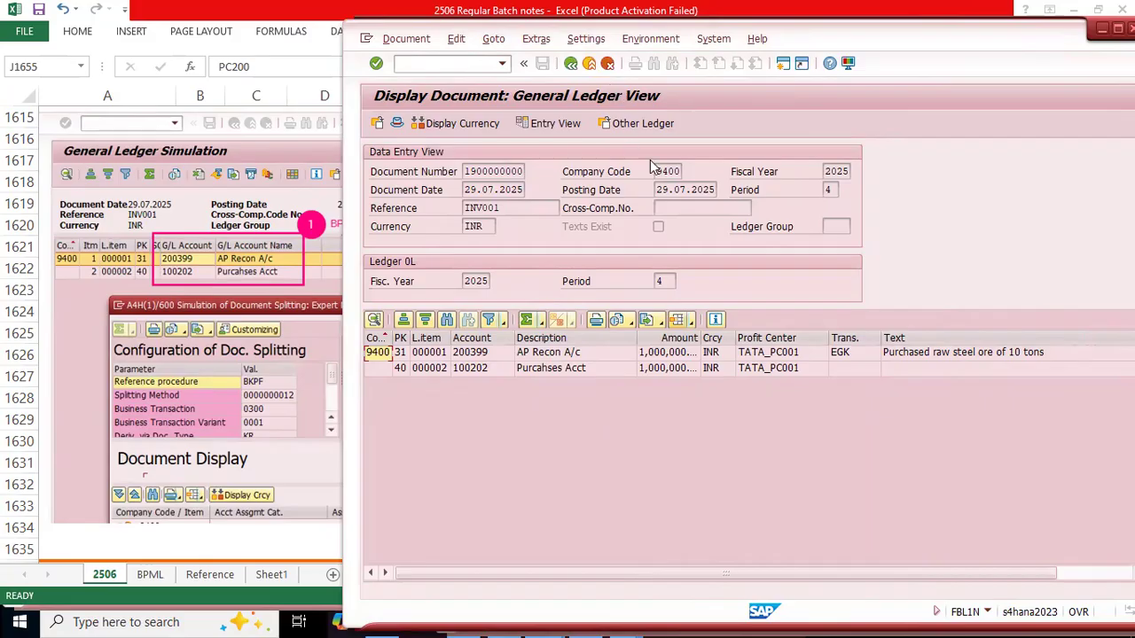
pyautogui.click(693, 322)
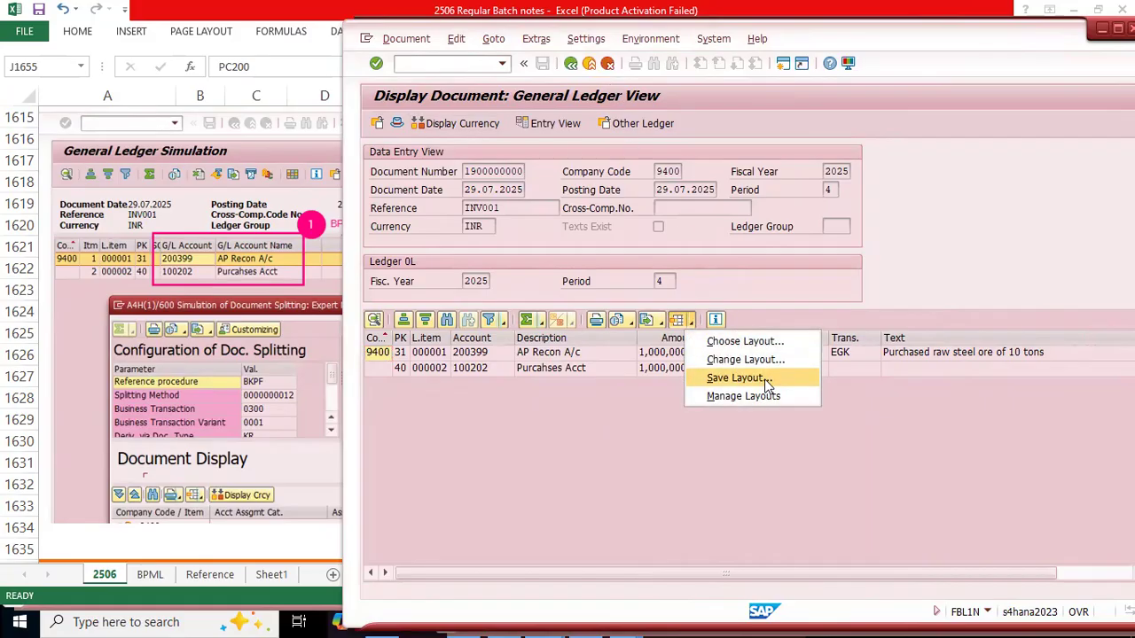
pyautogui.click(871, 407)
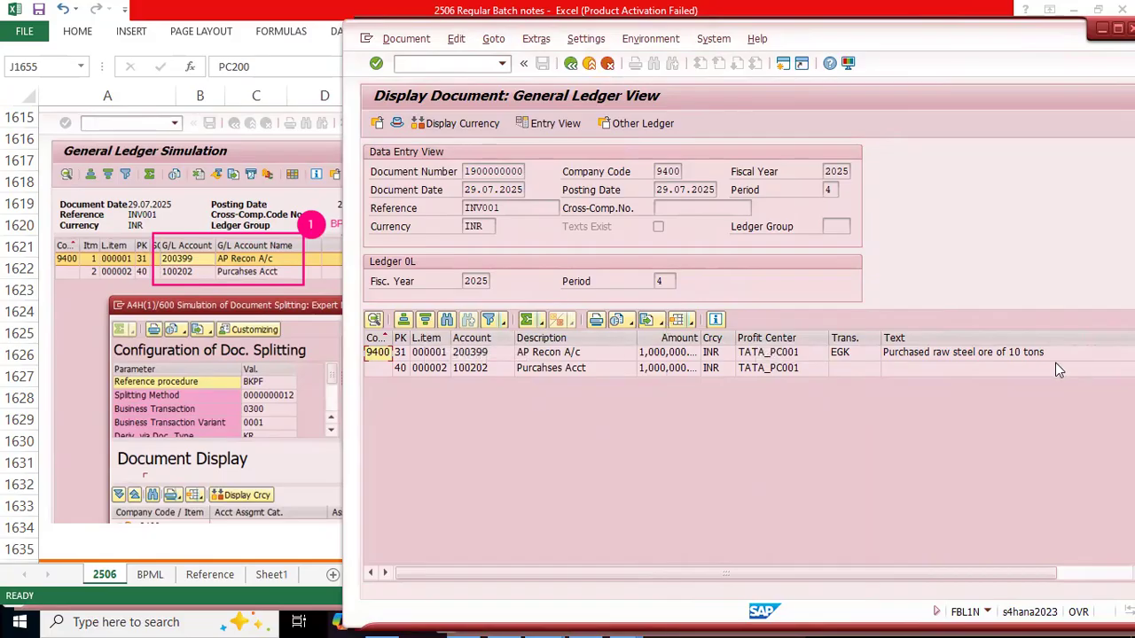
pyautogui.click(689, 320)
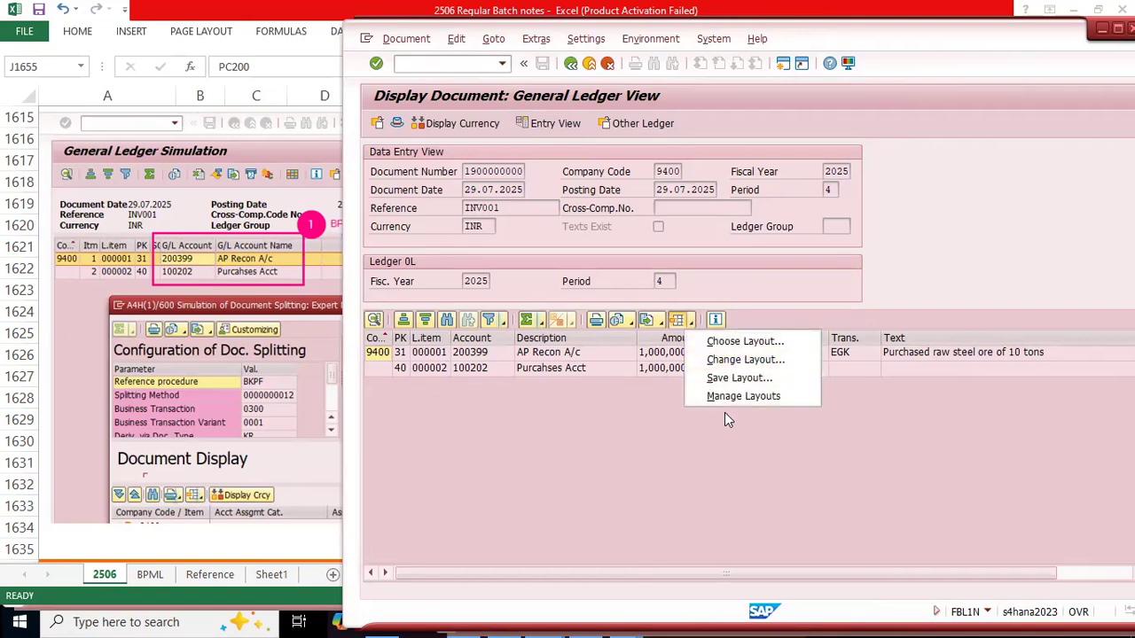
pyautogui.click(745, 379)
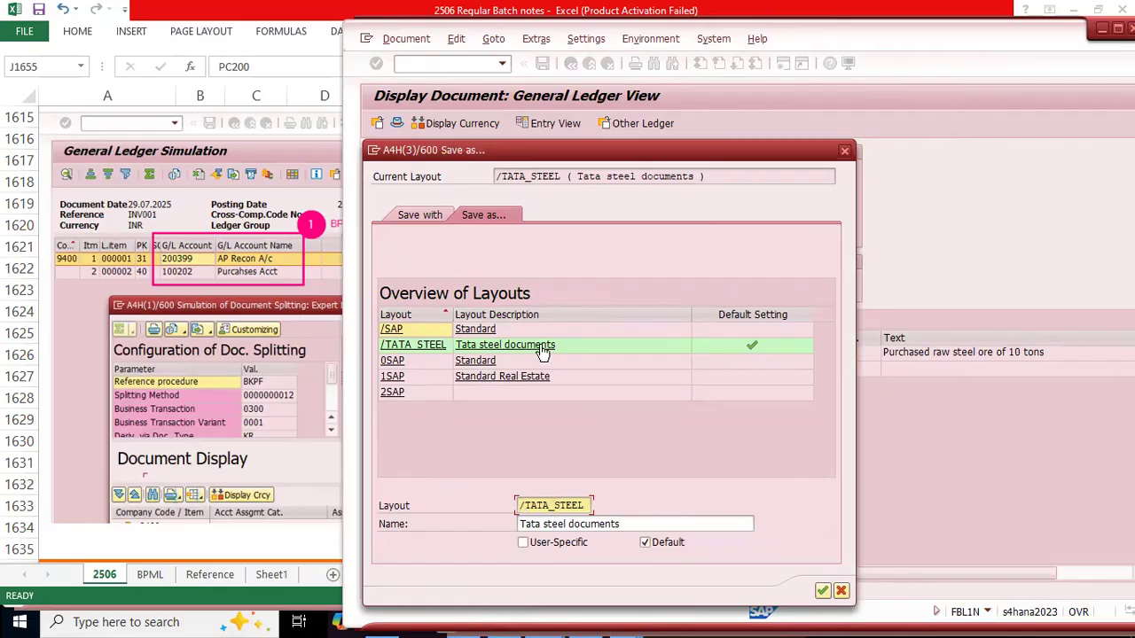
pyautogui.click(840, 593)
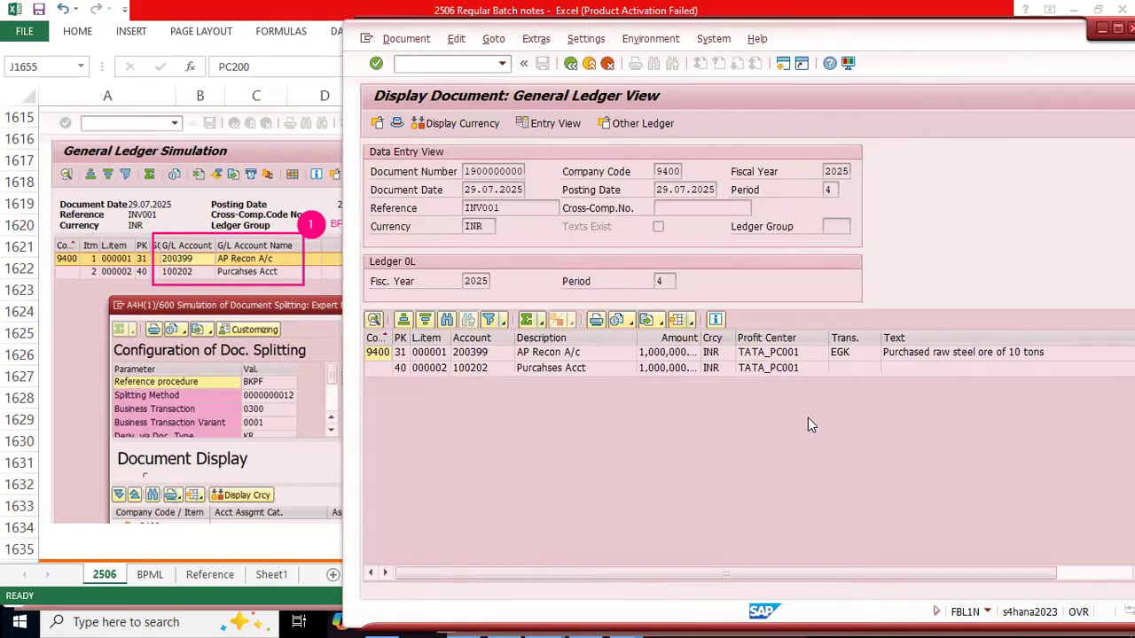
# Step: Save the current line item layout as /9400 with the name "Tata steel documents", keeping it as the default
pyautogui.click(691, 321)
pyautogui.click(751, 382)
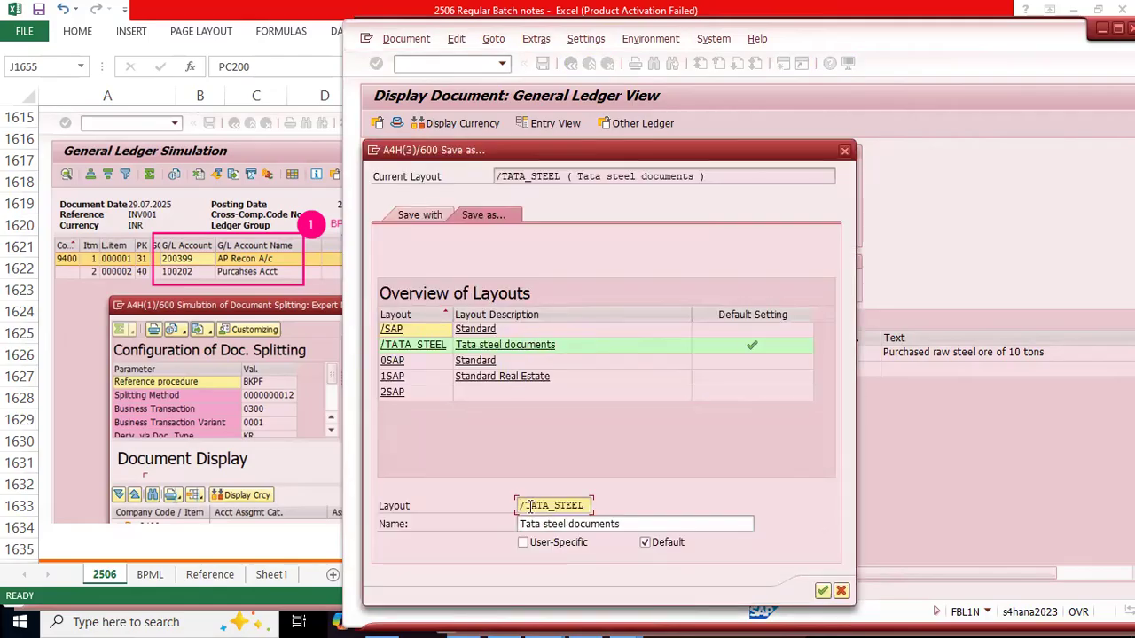
pyautogui.moveTo(526, 506); pyautogui.dragTo(647, 510)
pyautogui.press('BackSpace')
pyautogui.press('BackSpace')
pyautogui.write('9400')
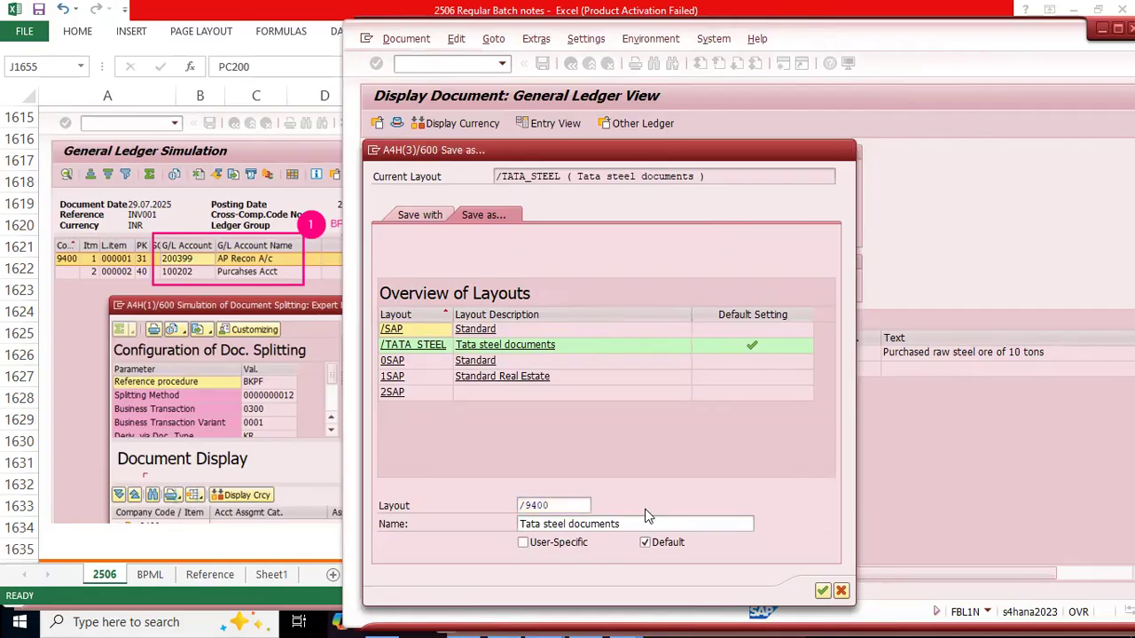
pyautogui.press('Return')
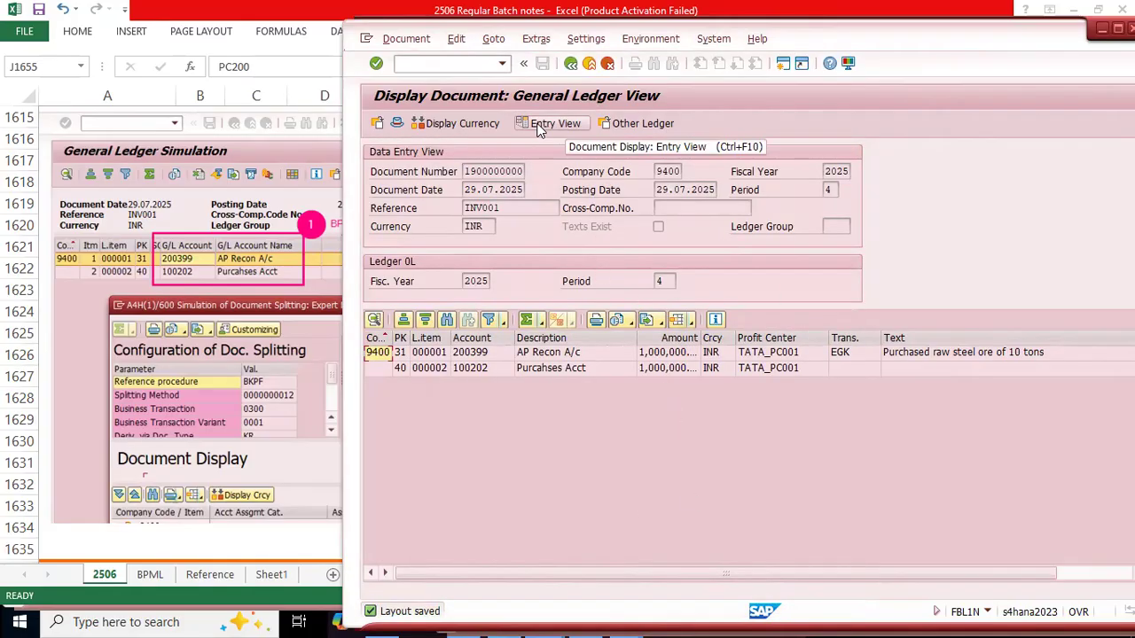
# Step: Switch the invoice display to the Data Entry View and widen the Amount column to show its full values
pyautogui.click(578, 122)
pyautogui.click(644, 124)
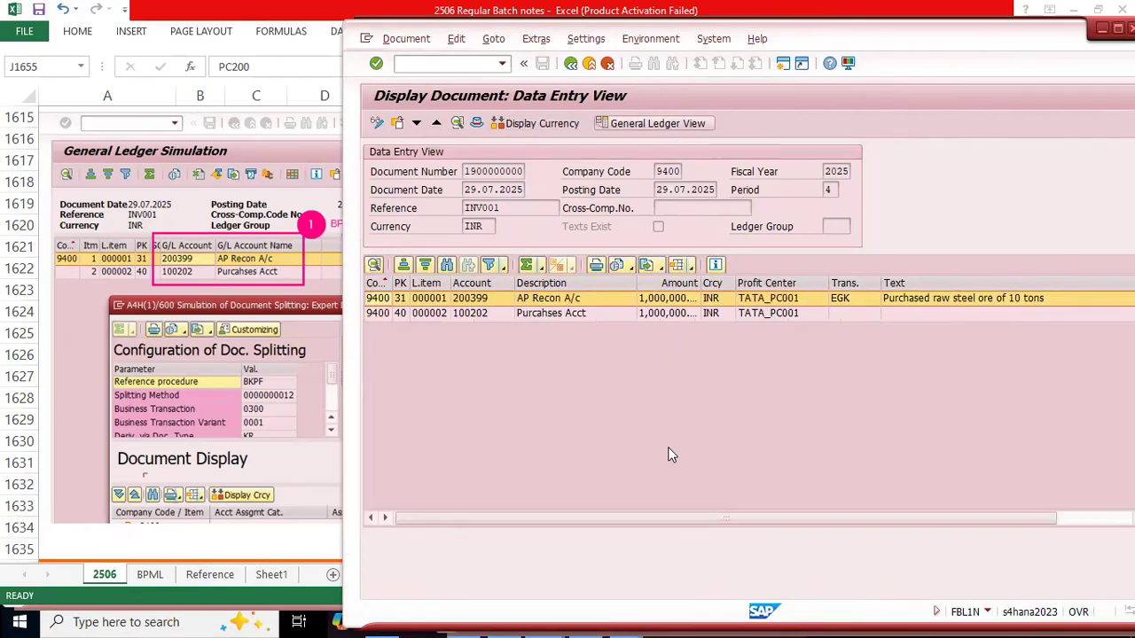
pyautogui.click(553, 124)
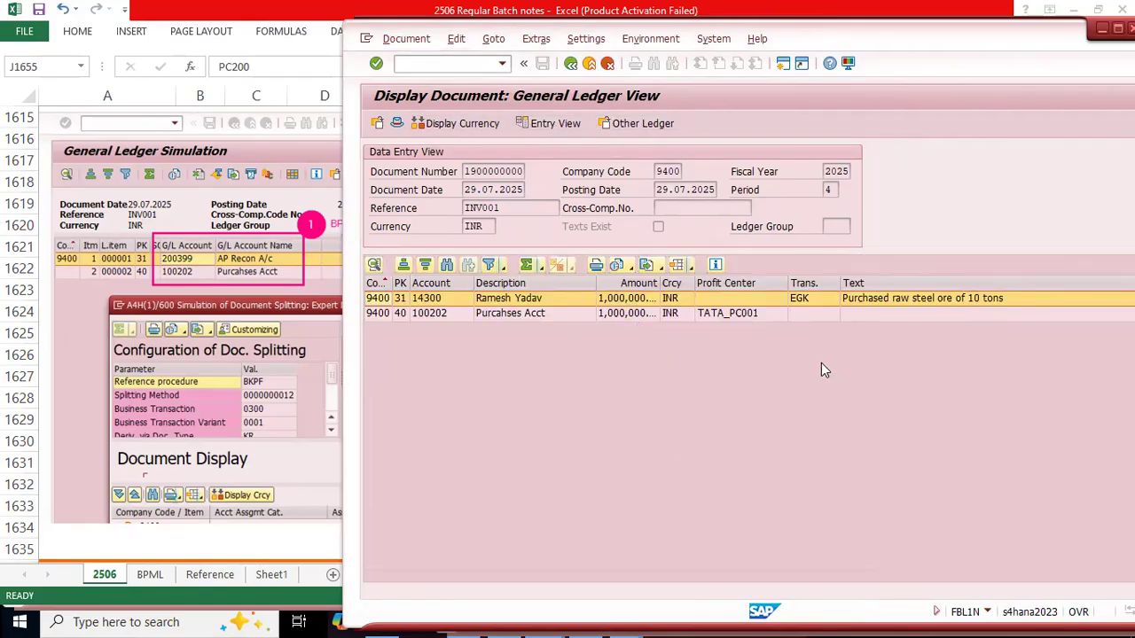
pyautogui.click(733, 281)
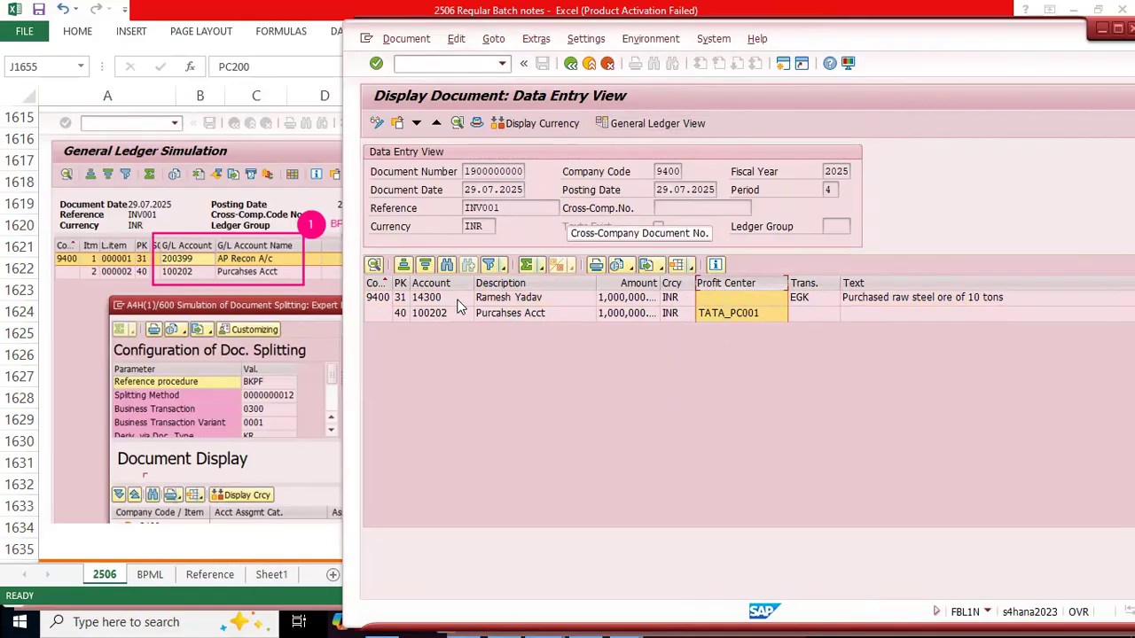
pyautogui.click(520, 314)
pyautogui.click(513, 296)
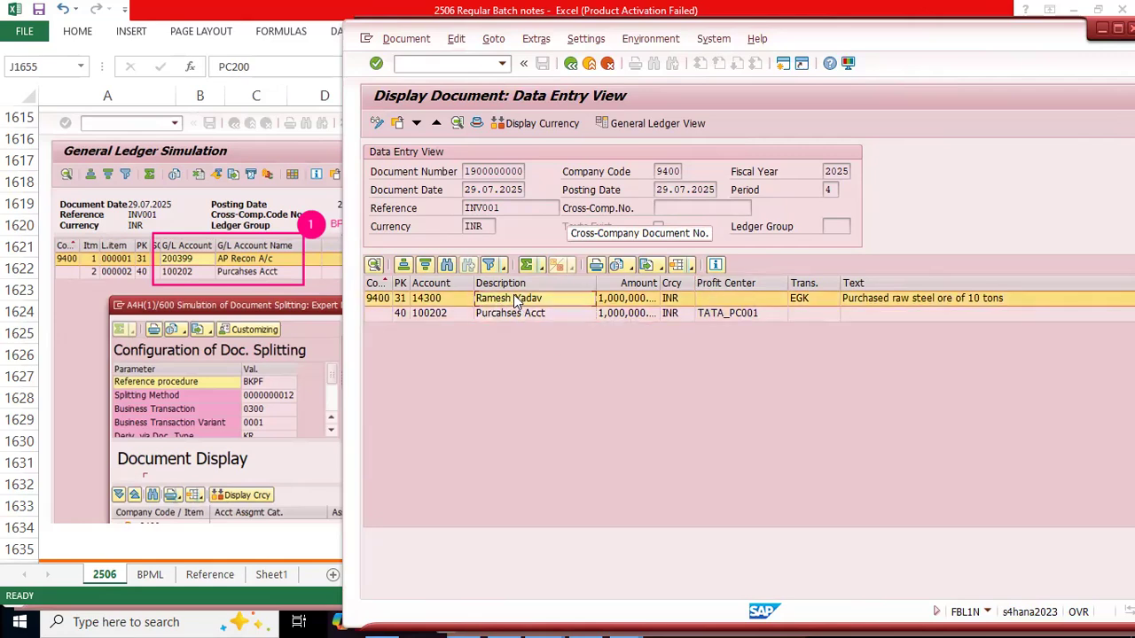
pyautogui.moveTo(665, 284); pyautogui.dragTo(685, 283)
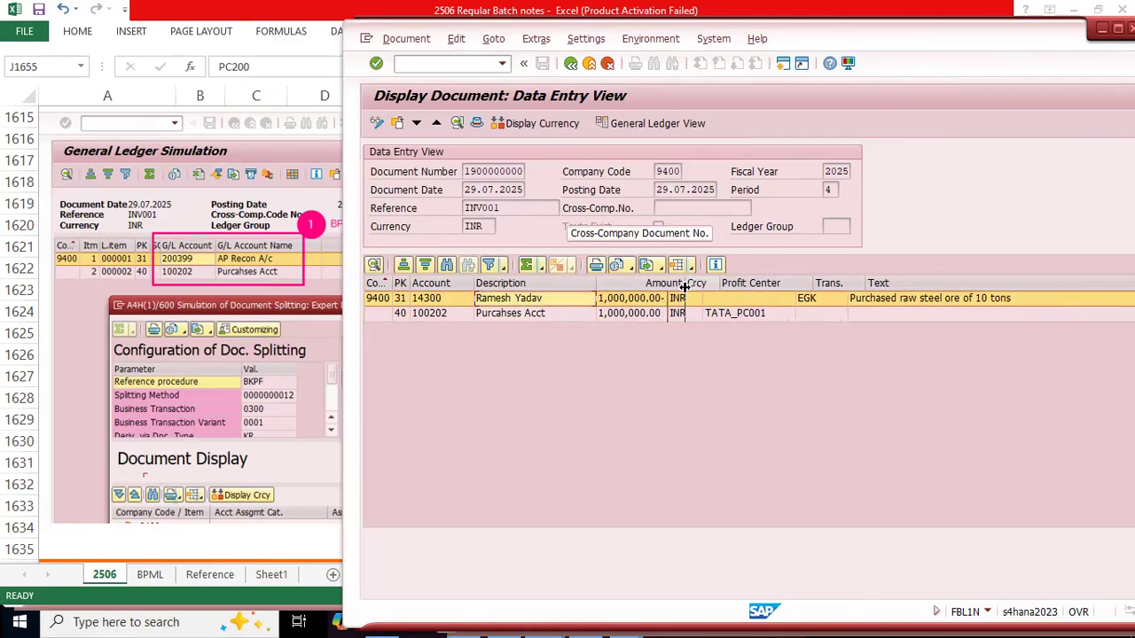
# Step: Compare the profit center entries of the invoice's vendor and purchases lines with the document splitting message in the Excel notes
pyautogui.click(533, 313)
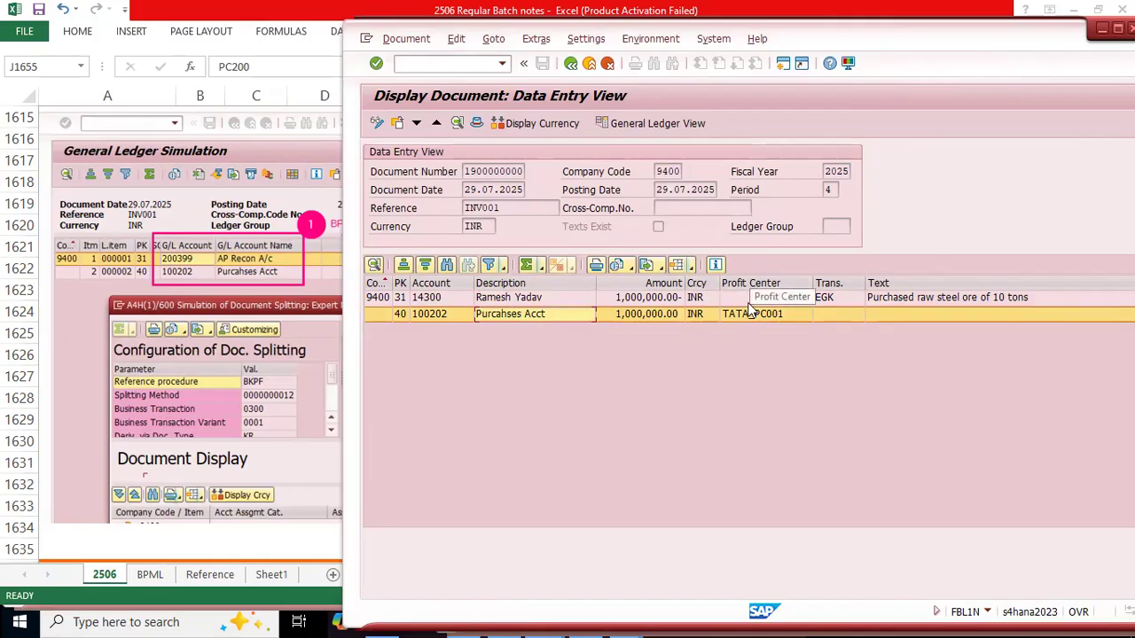
pyautogui.click(784, 314)
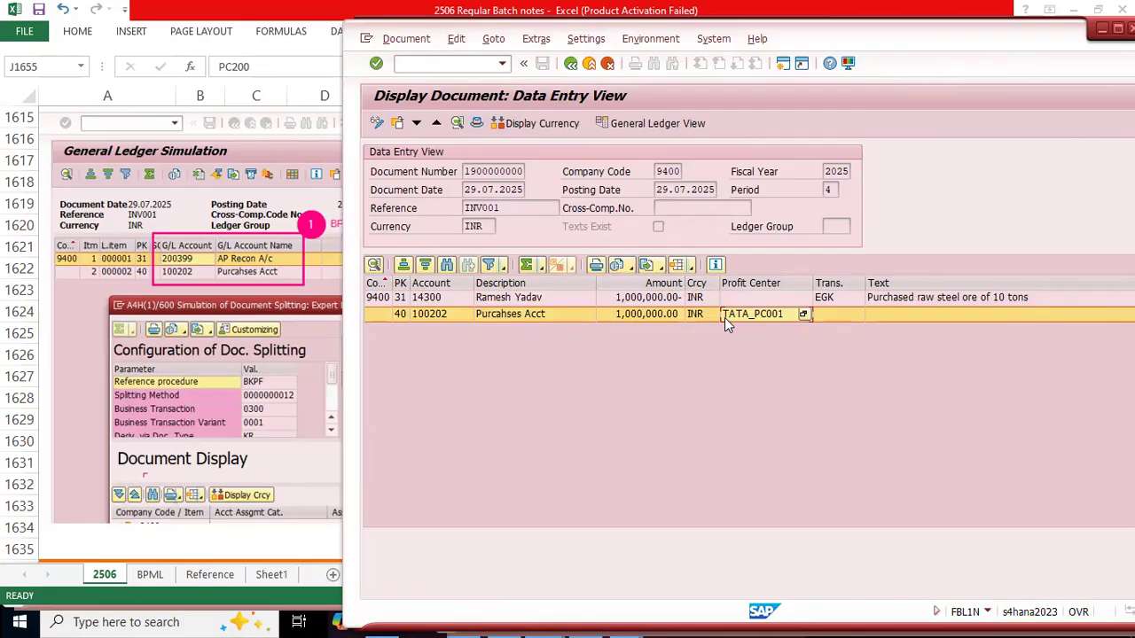
pyautogui.click(101, 374)
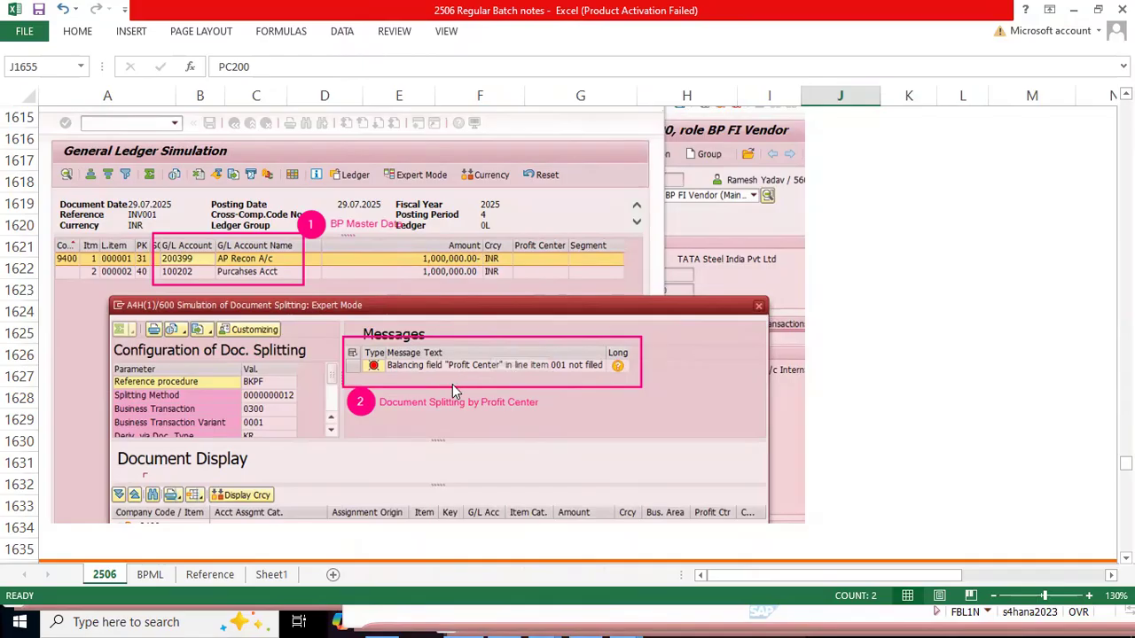
pyautogui.hotkey('alt', 'Tab')
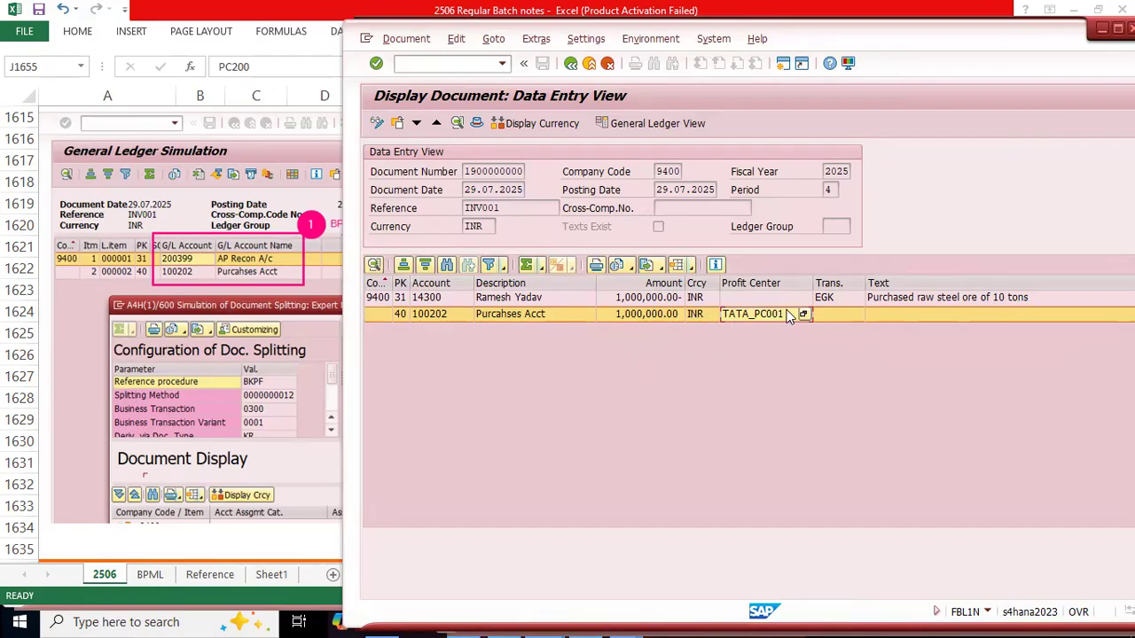
pyautogui.click(753, 298)
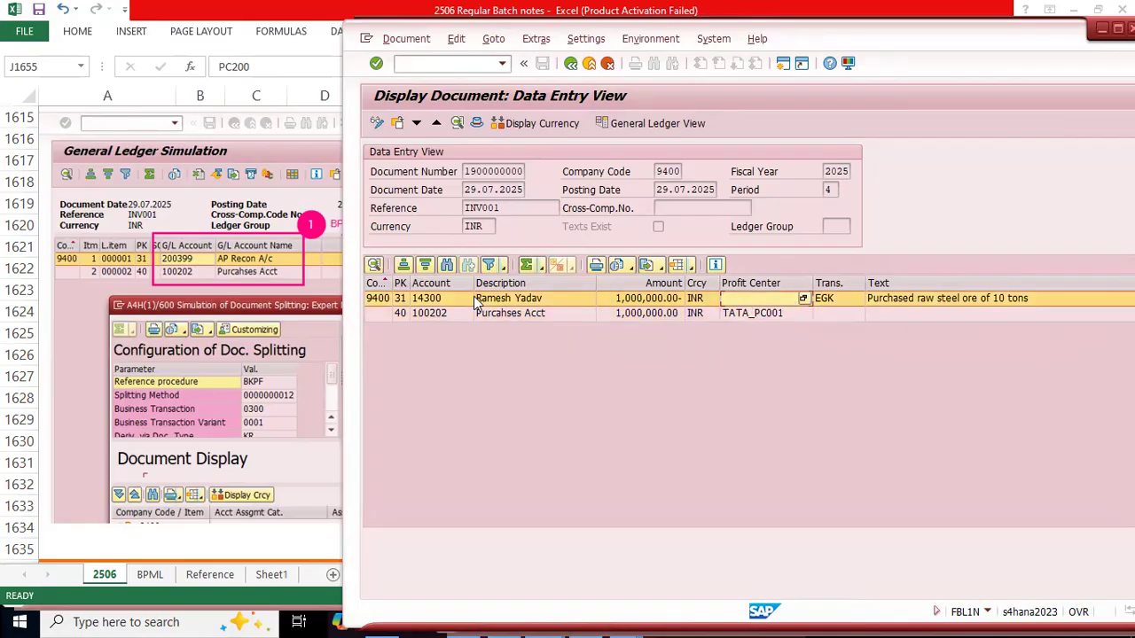
# Step: Switch to the vendor credit memo, review its payment, details, notes and basic data, and select the G/L account 100202 line item
pyautogui.hotkey('alt', 'Tab')
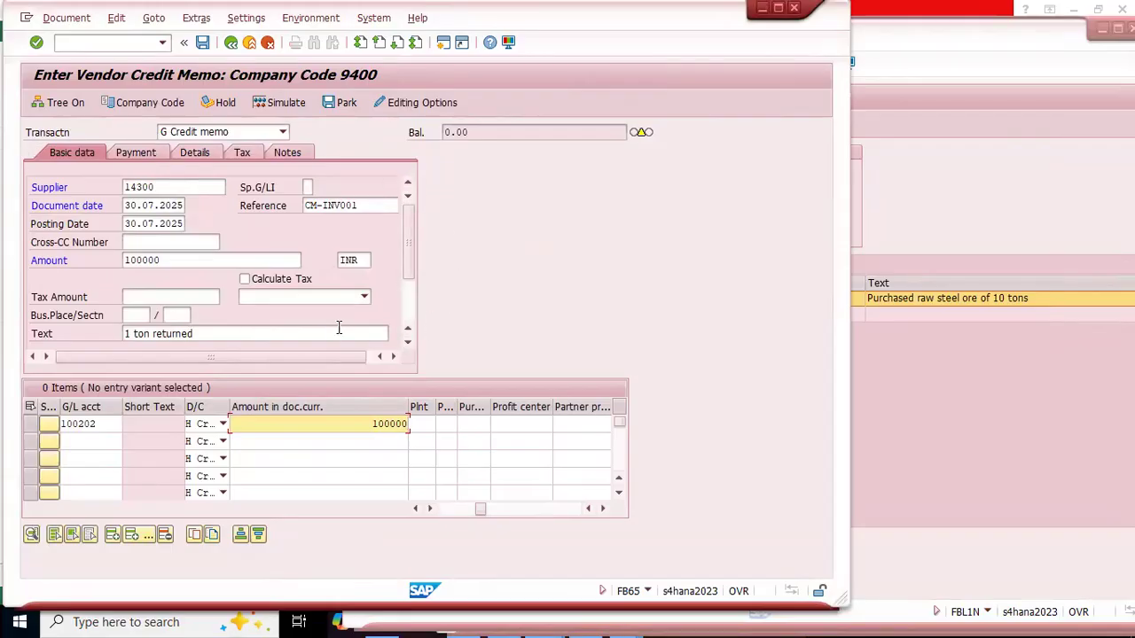
pyautogui.moveTo(411, 248)
pyautogui.mouseDown()
pyautogui.moveTo(411, 298)
pyautogui.moveTo(410, 229)
pyautogui.mouseUp()
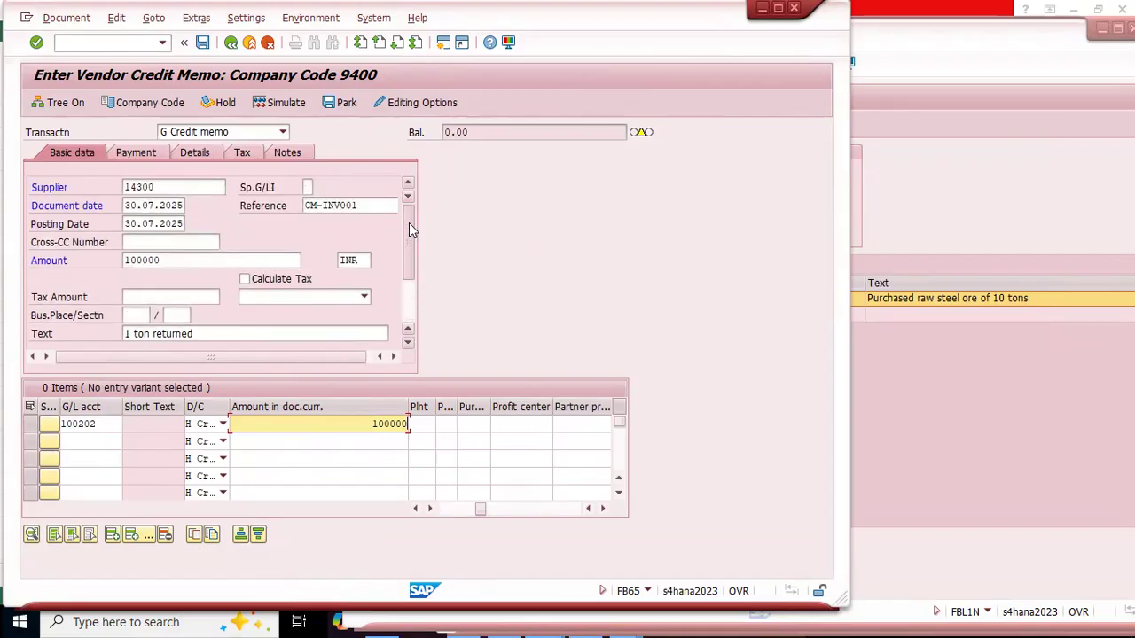
pyautogui.click(134, 153)
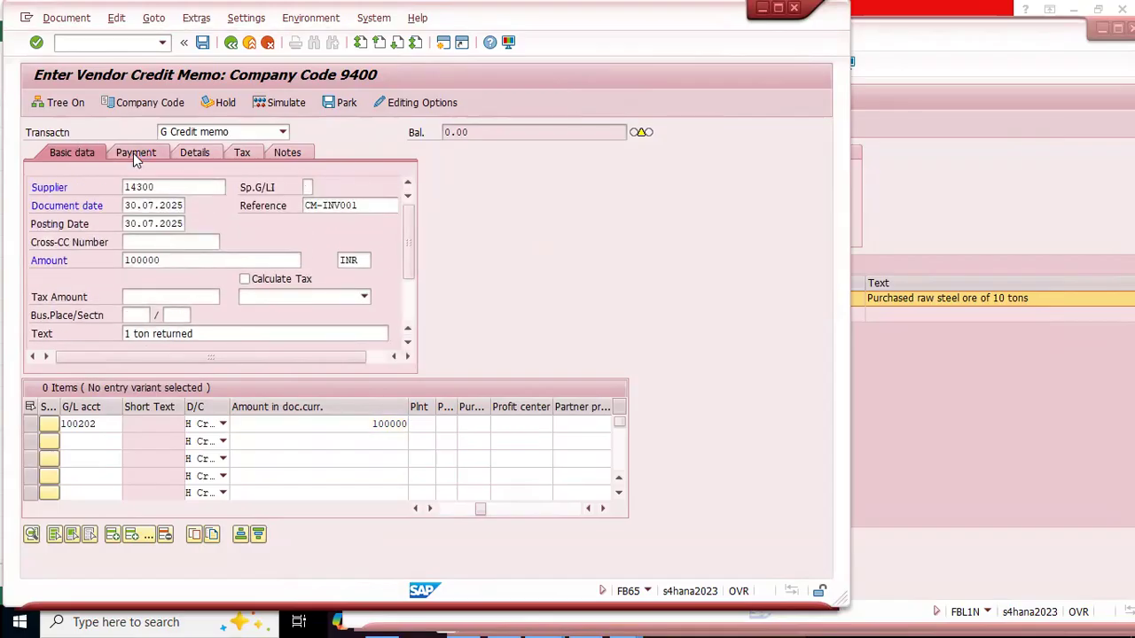
pyautogui.click(208, 152)
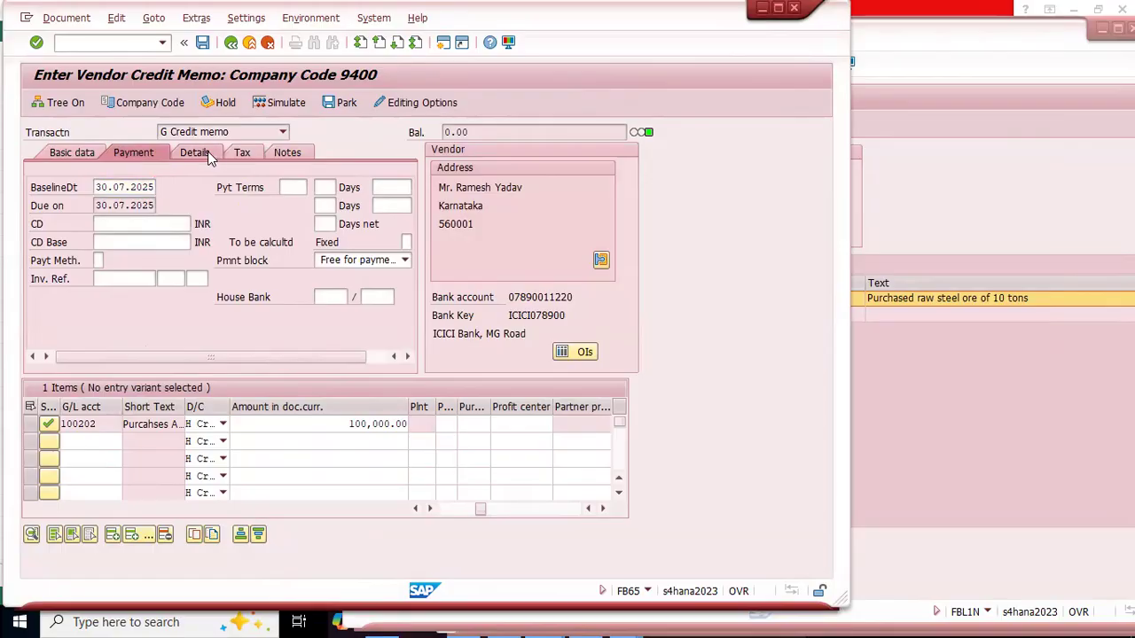
pyautogui.click(291, 154)
pyautogui.click(71, 152)
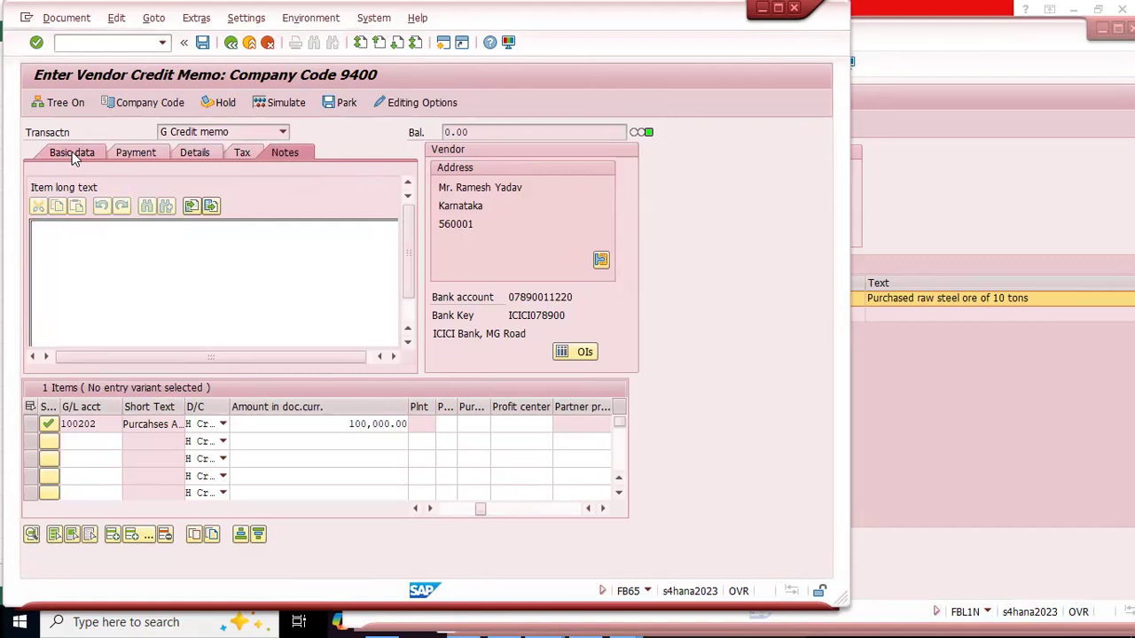
pyautogui.click(517, 425)
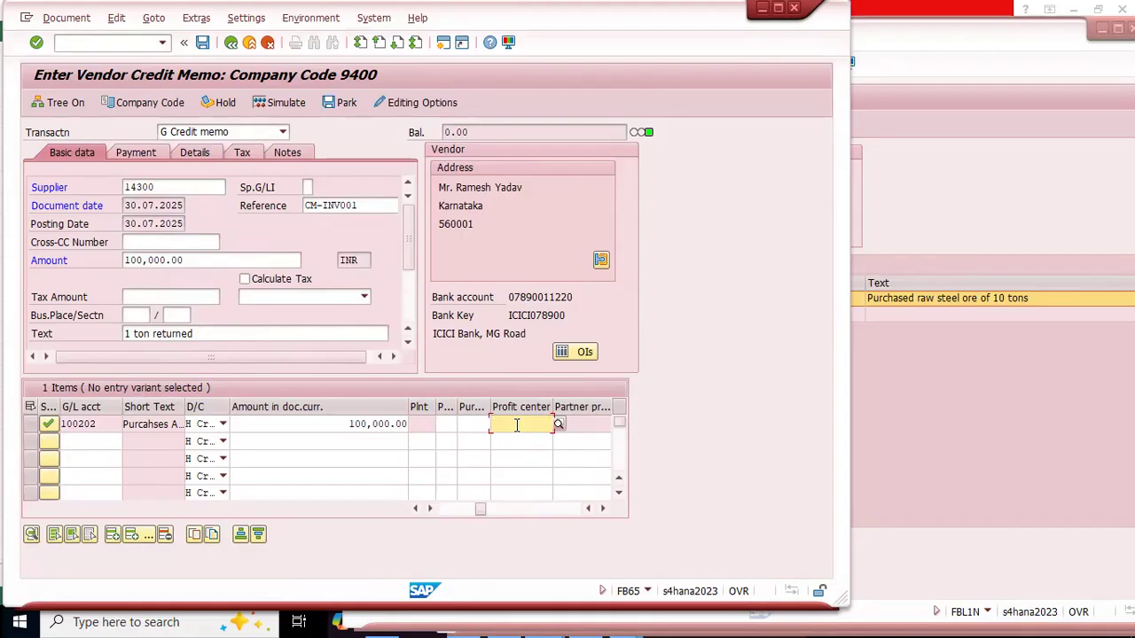
pyautogui.click(27, 426)
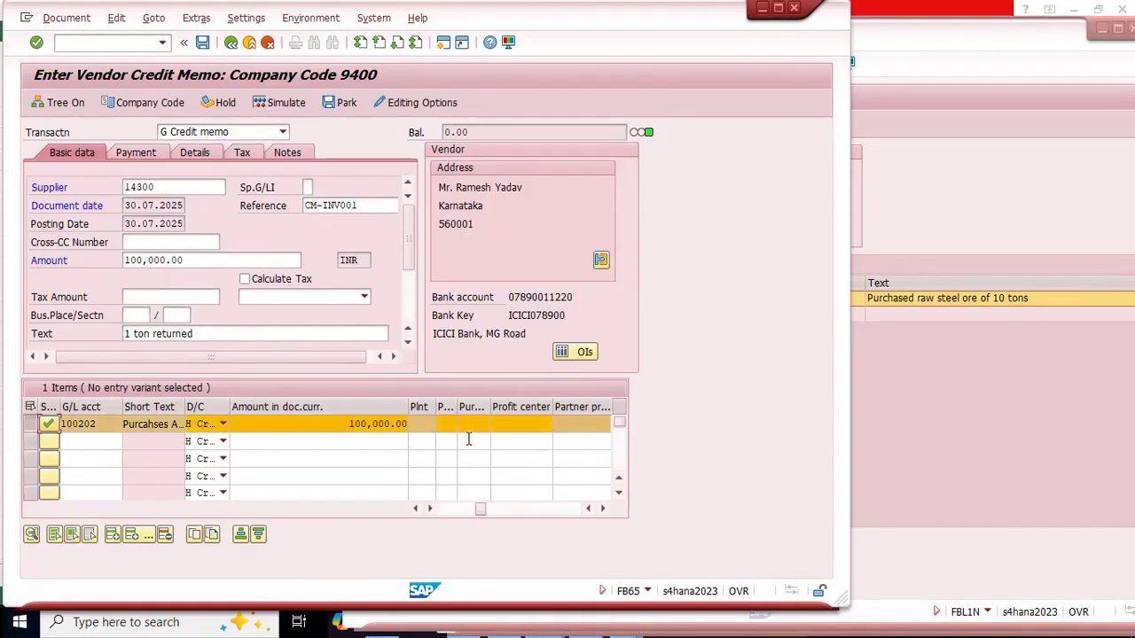
# Step: Return to the INV001 document display and compare the profit center fields of its vendor and purchases lines in the Data Entry View
pyautogui.click(882, 364)
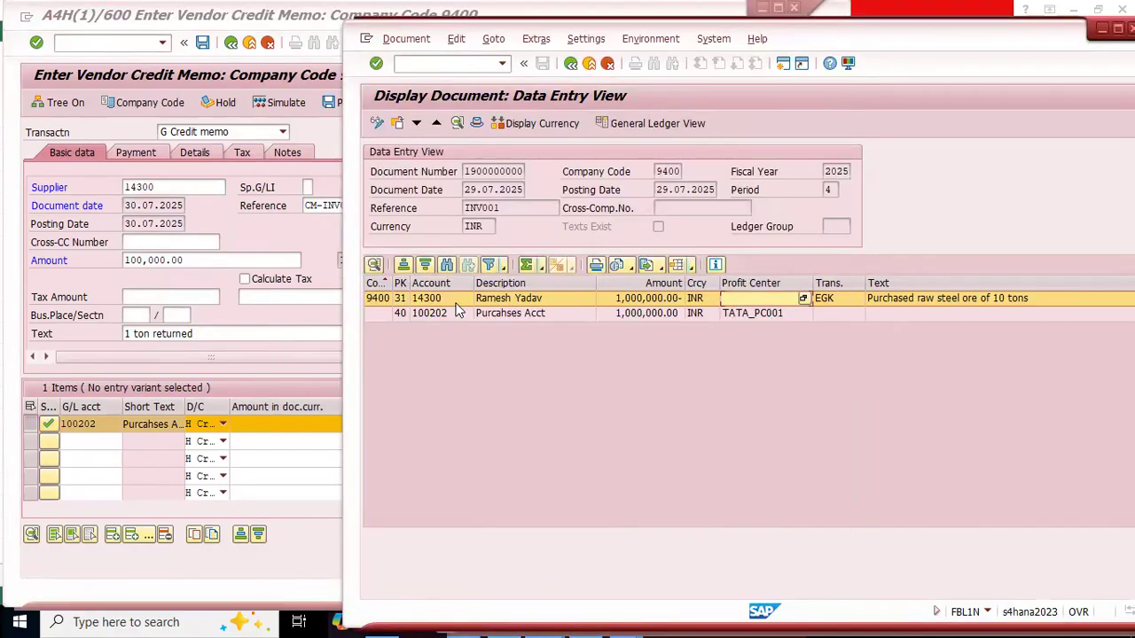
pyautogui.click(534, 317)
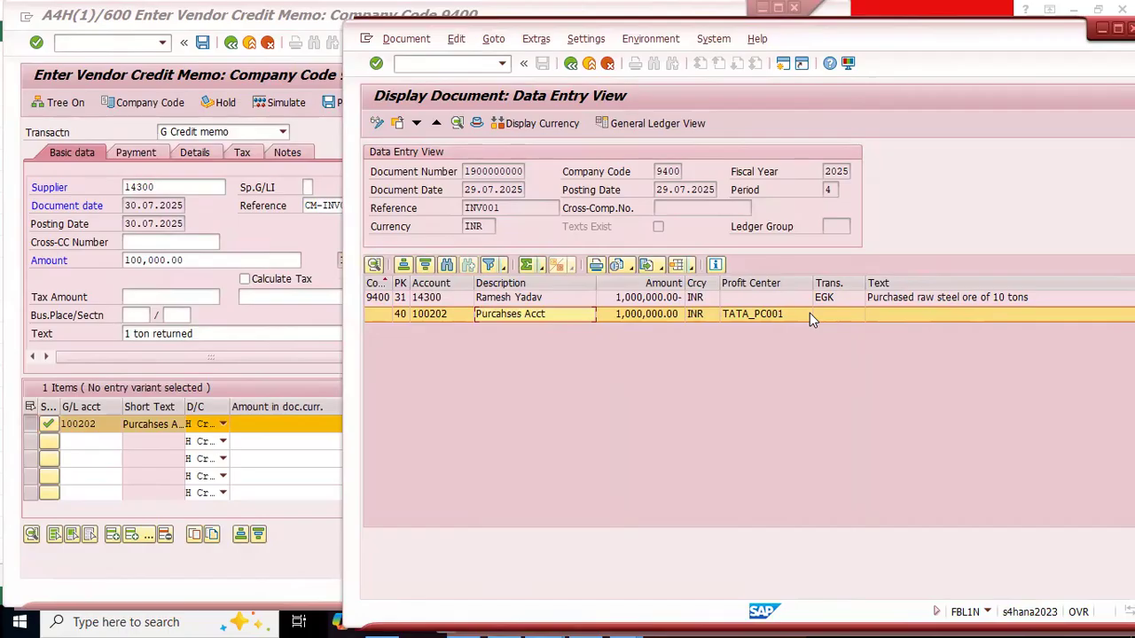
pyautogui.click(749, 316)
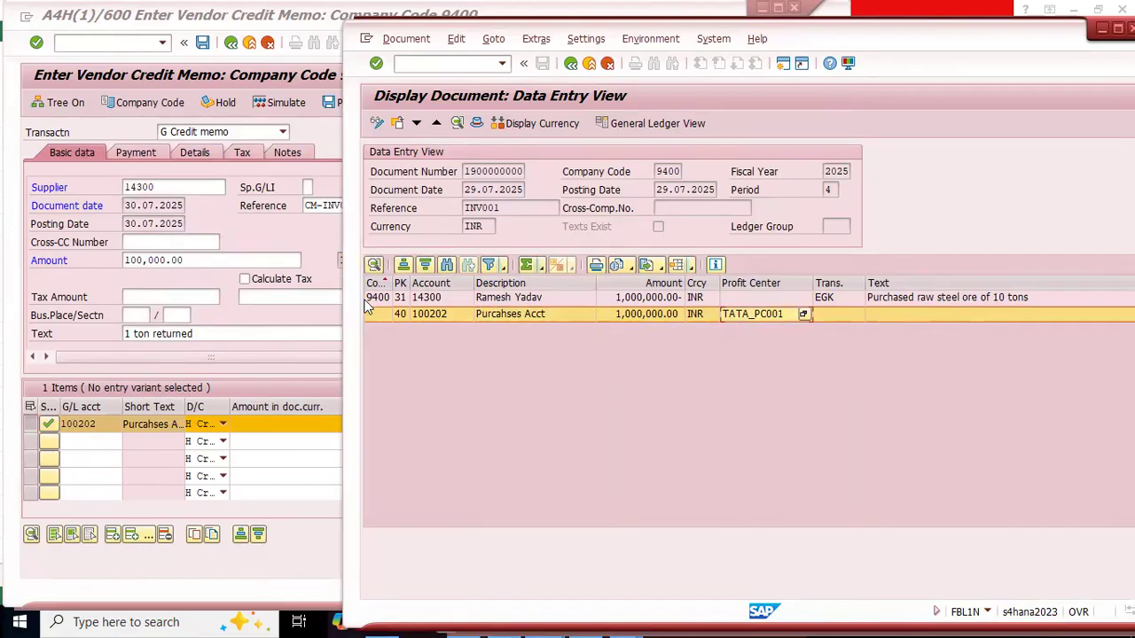
pyautogui.click(765, 301)
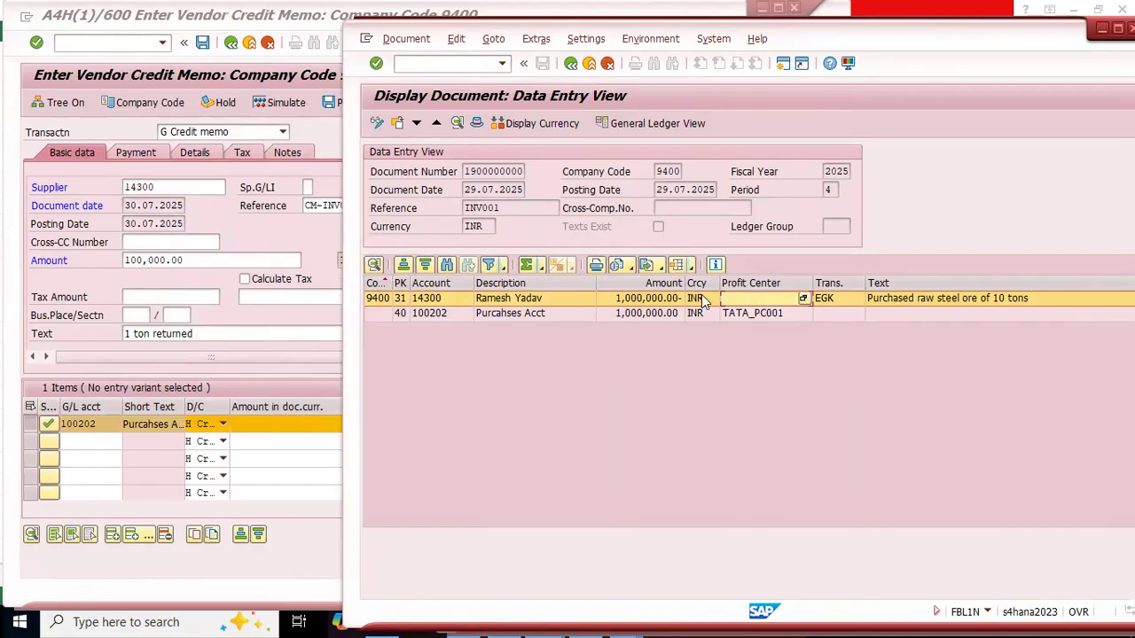
pyautogui.click(758, 320)
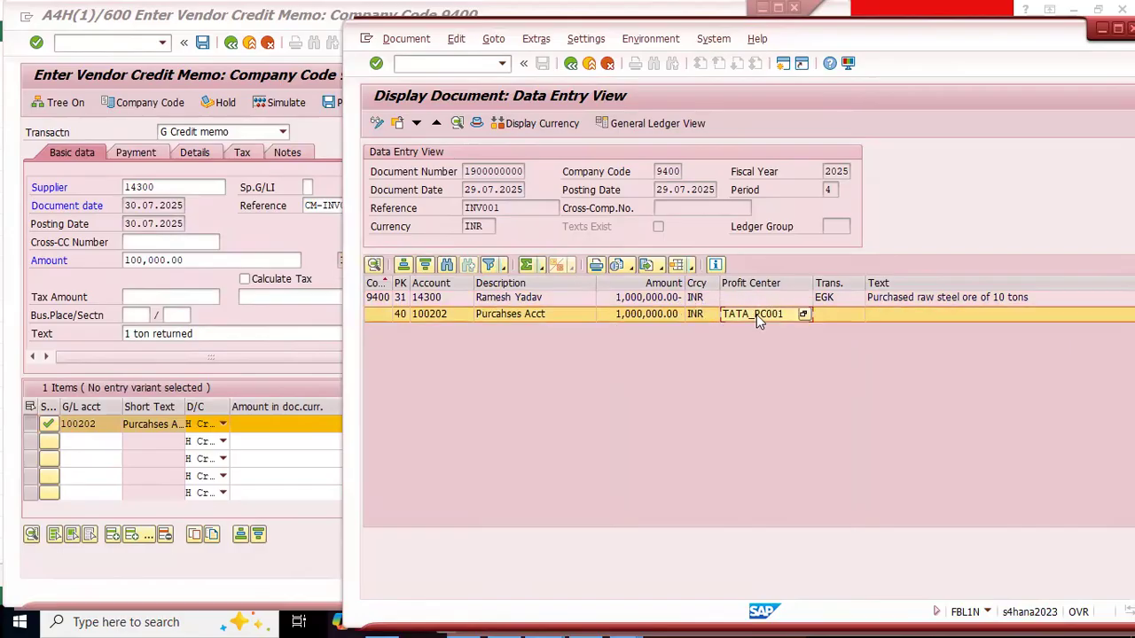
pyautogui.click(743, 297)
pyautogui.click(743, 315)
pyautogui.click(739, 313)
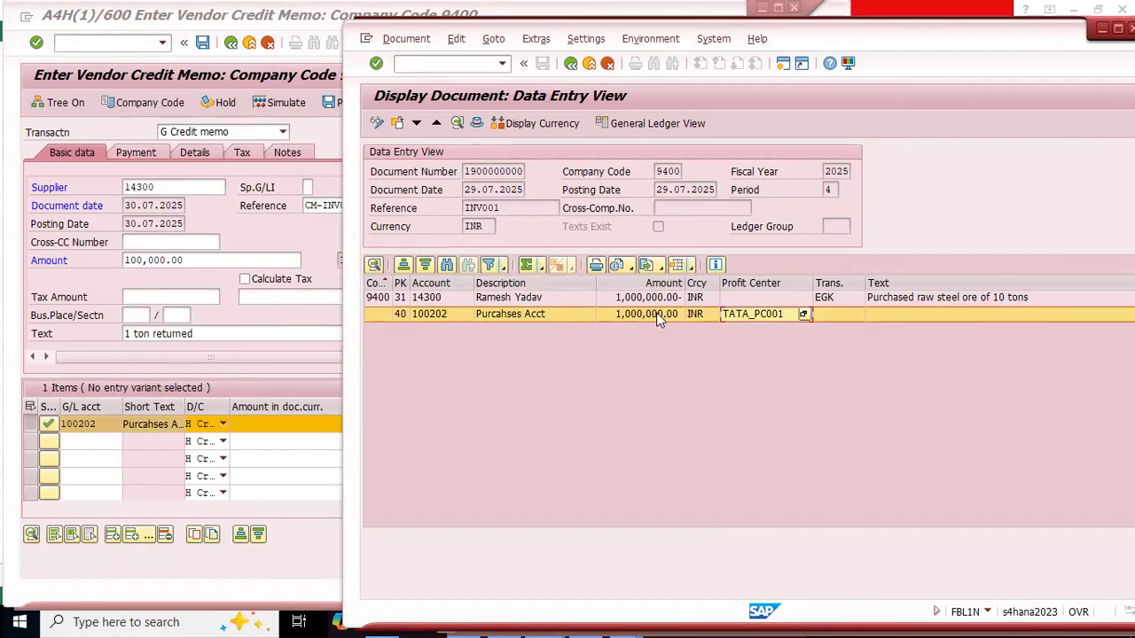
pyautogui.click(637, 299)
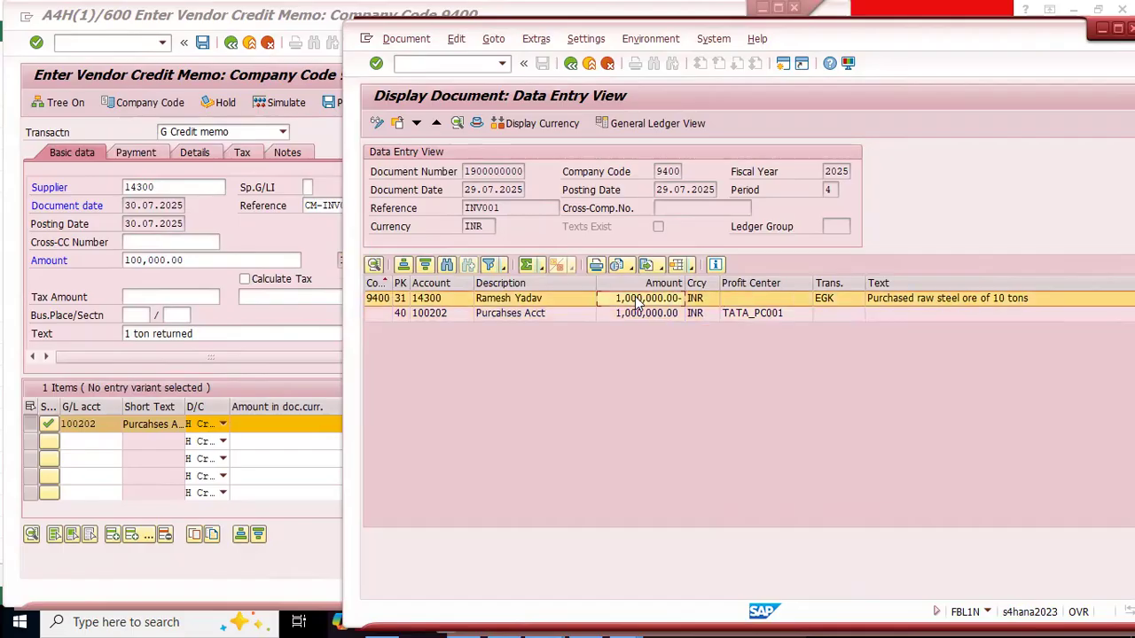
pyautogui.click(781, 310)
pyautogui.click(760, 299)
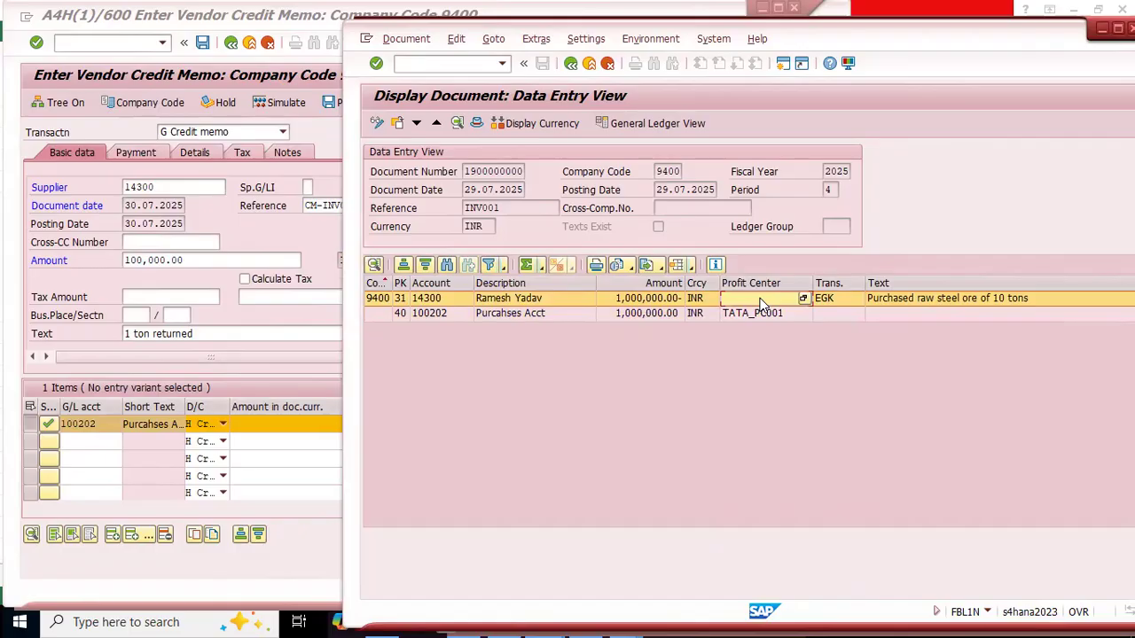
pyautogui.click(756, 314)
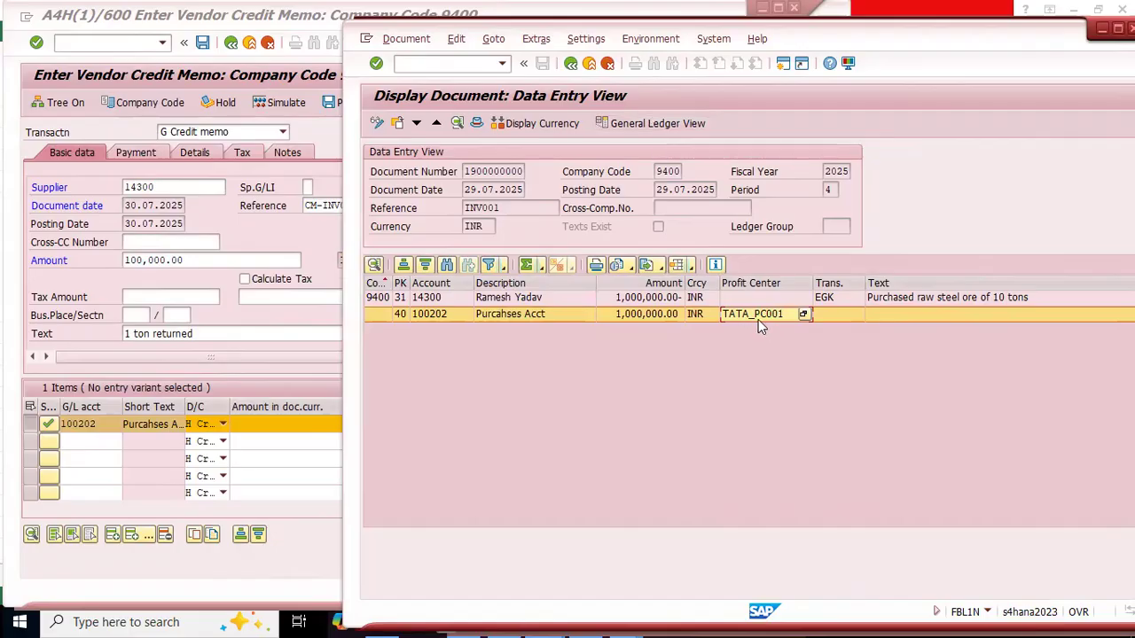
pyautogui.click(517, 298)
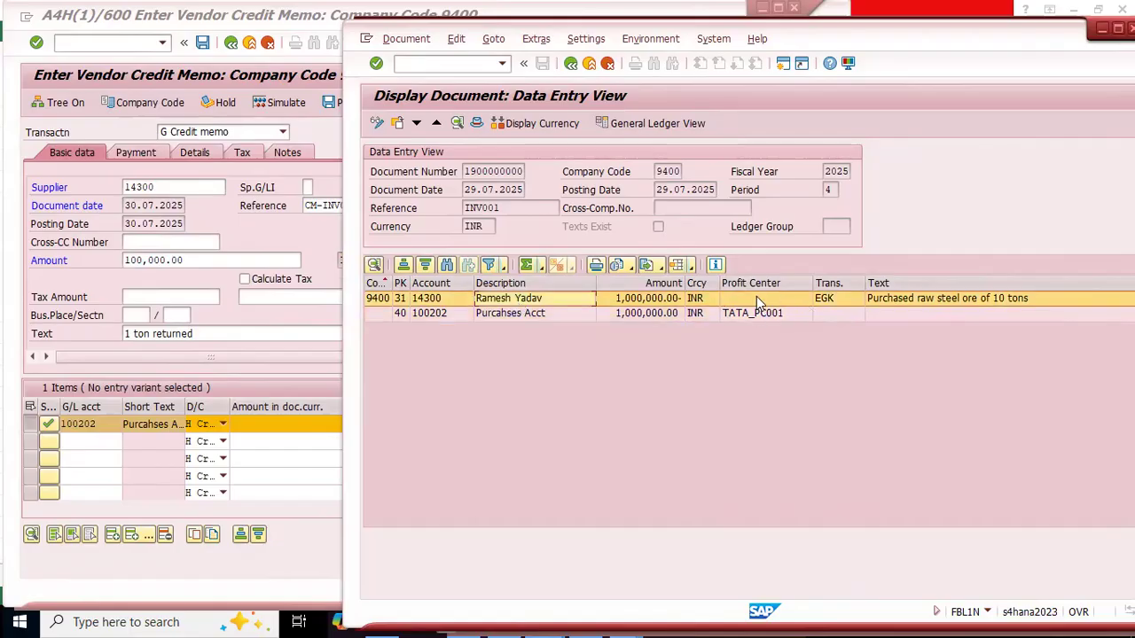
# Step: Open the invoice's General Ledger View and examine the profit centers of the AP reconciliation and purchases lines
pyautogui.click(646, 122)
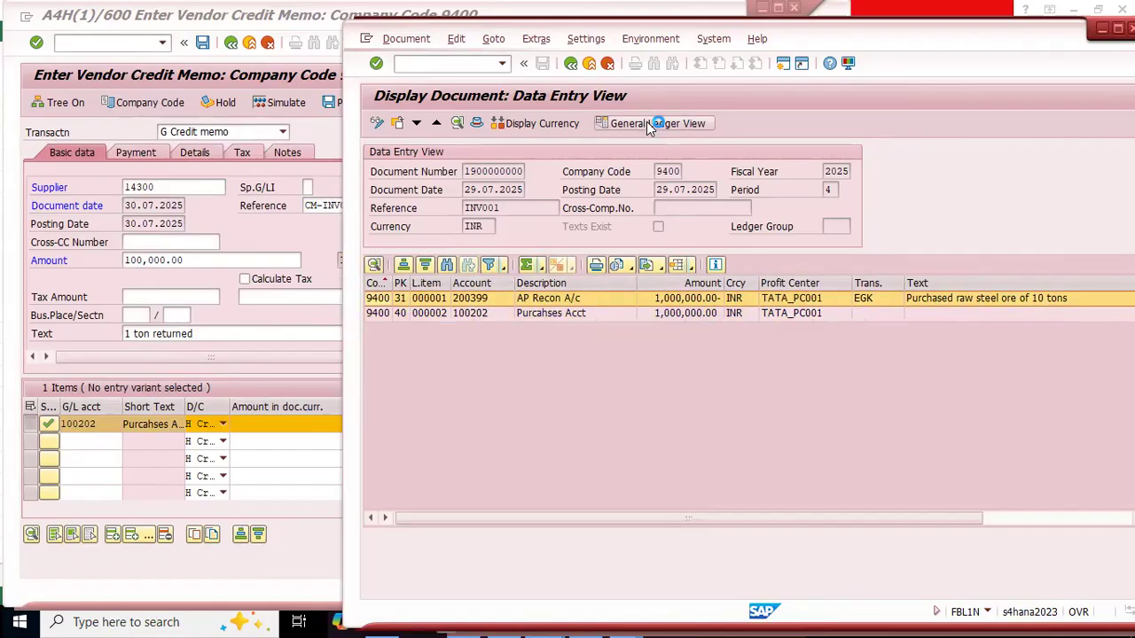
pyautogui.click(822, 338)
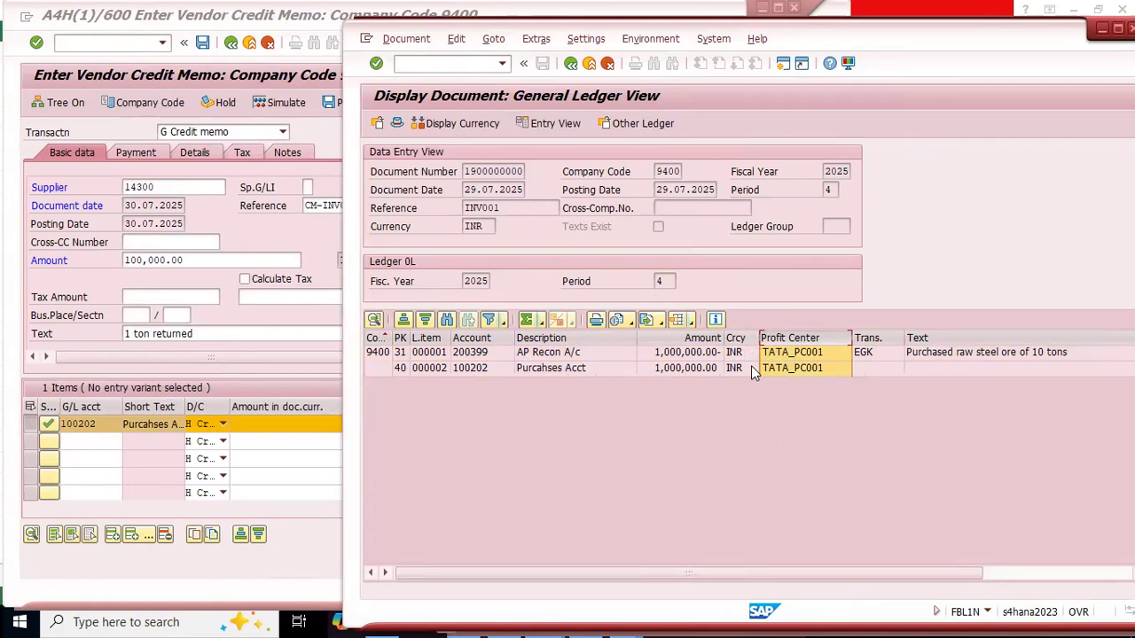
pyautogui.click(546, 371)
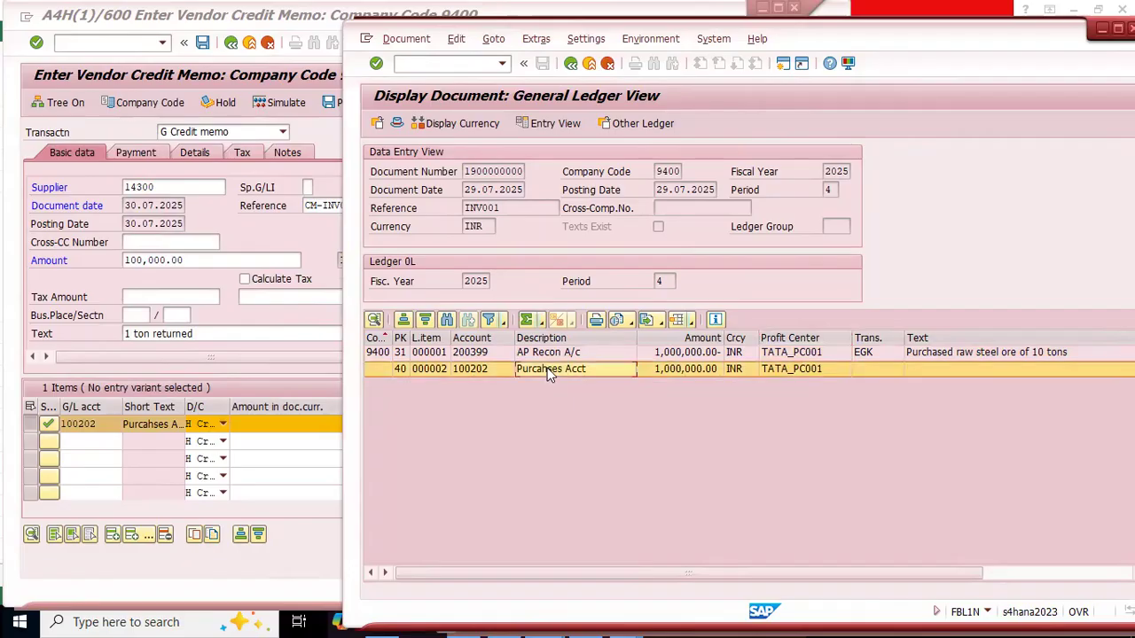
pyautogui.click(536, 354)
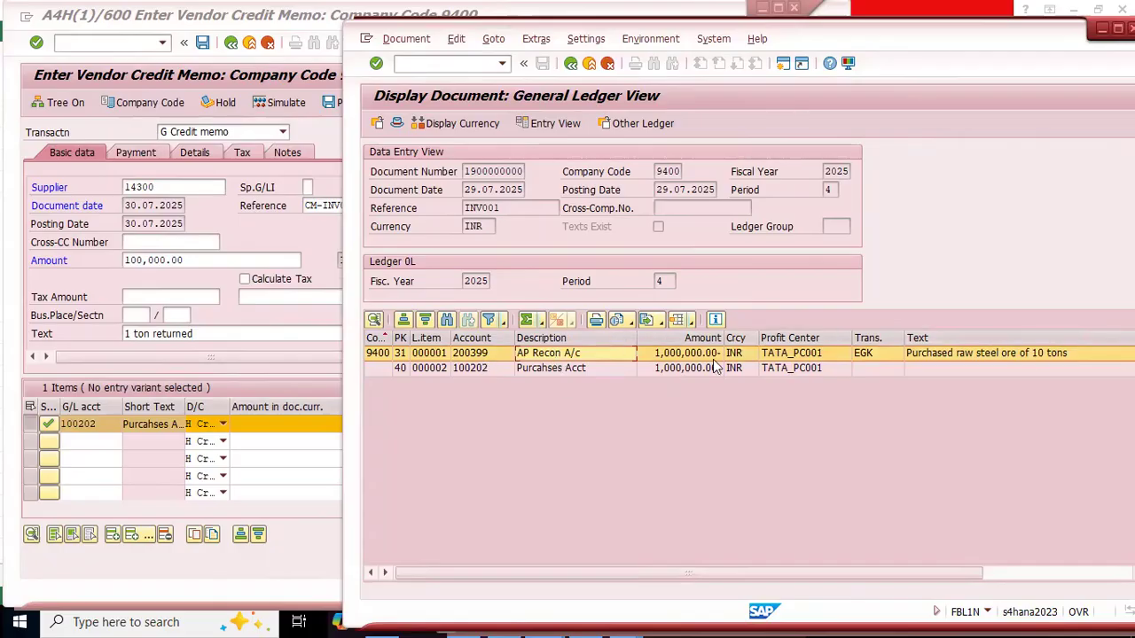
pyautogui.click(798, 337)
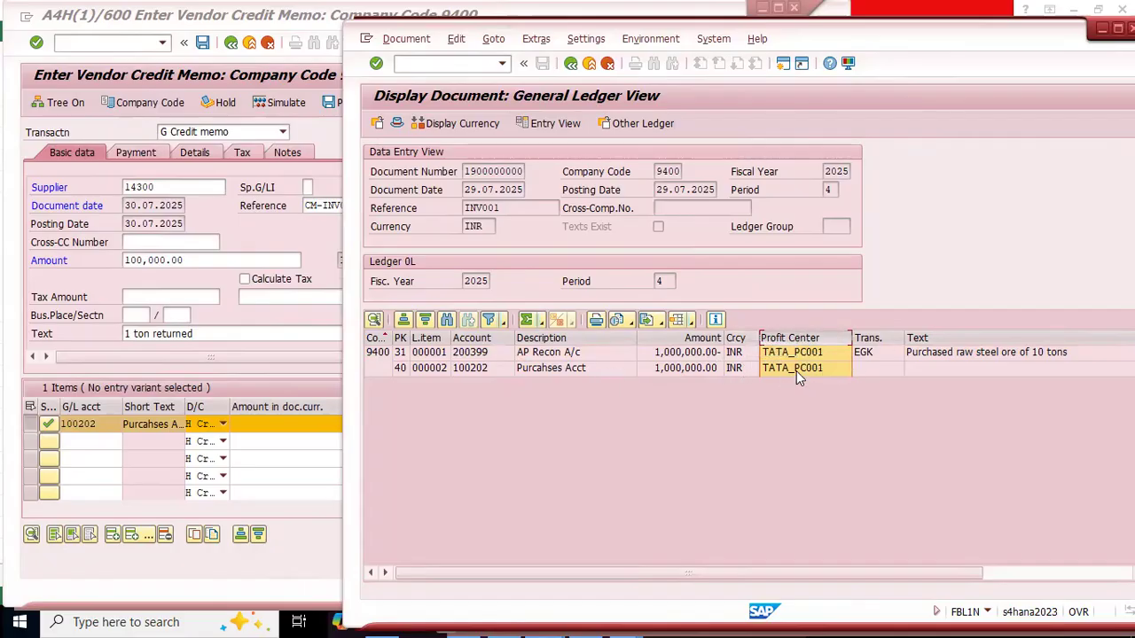
# Step: Check the profit centers of the purchases and AP reconciliation lines, and switch to the Excel document splitting notes
pyautogui.click(796, 368)
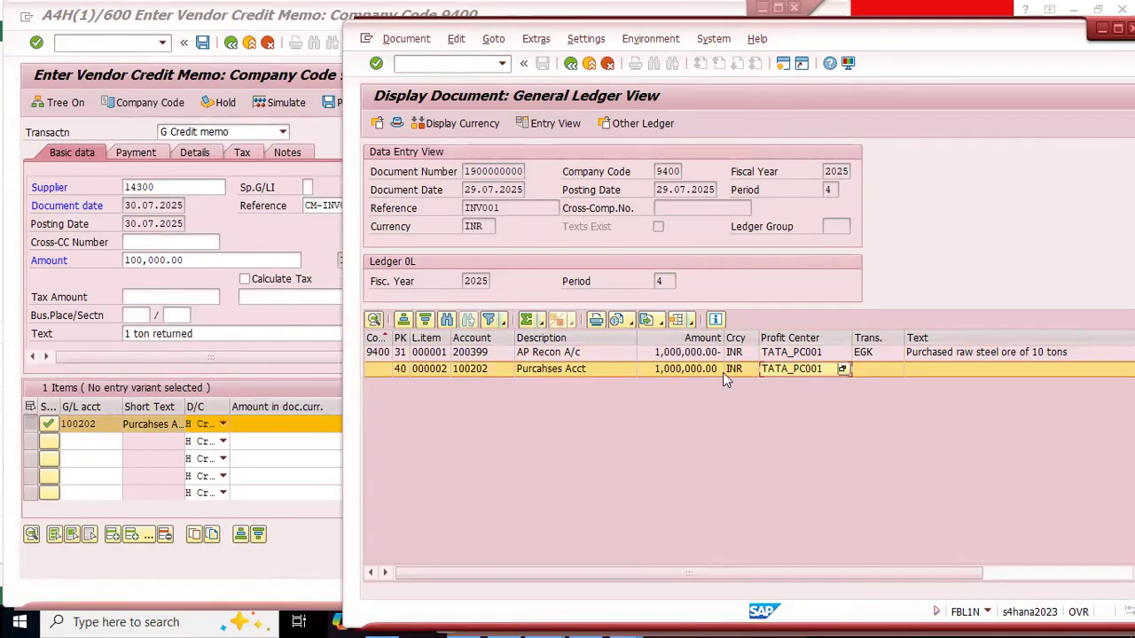
pyautogui.click(808, 355)
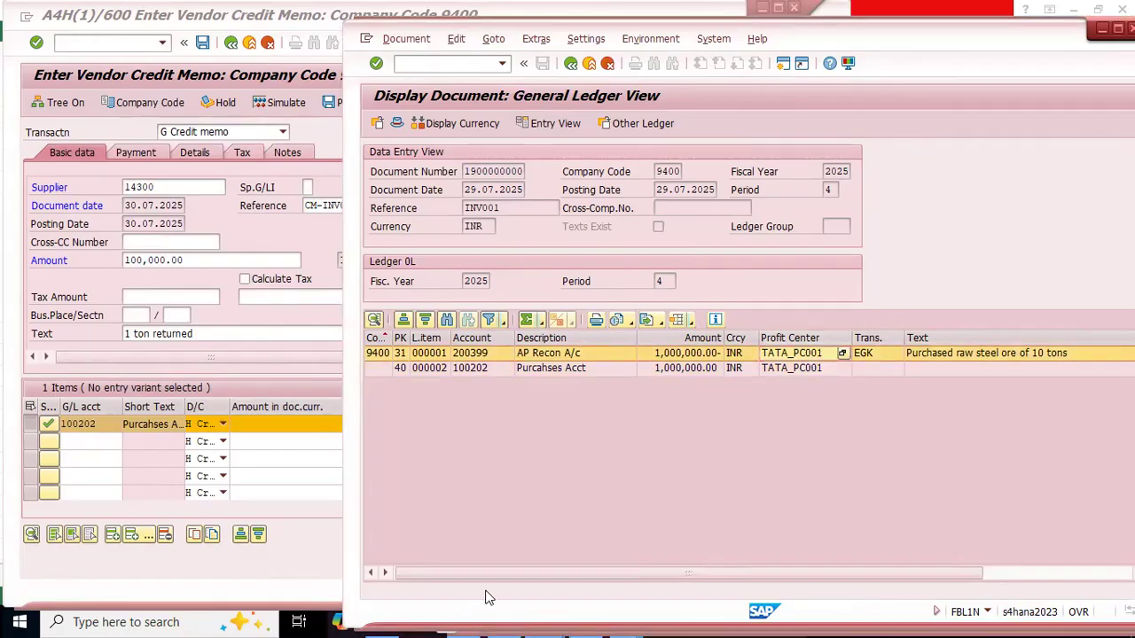
pyautogui.hotkey('alt', 'Tab')
pyautogui.hotkey('alt', 'Tab')
pyautogui.hotkey('alt', 'Tab')
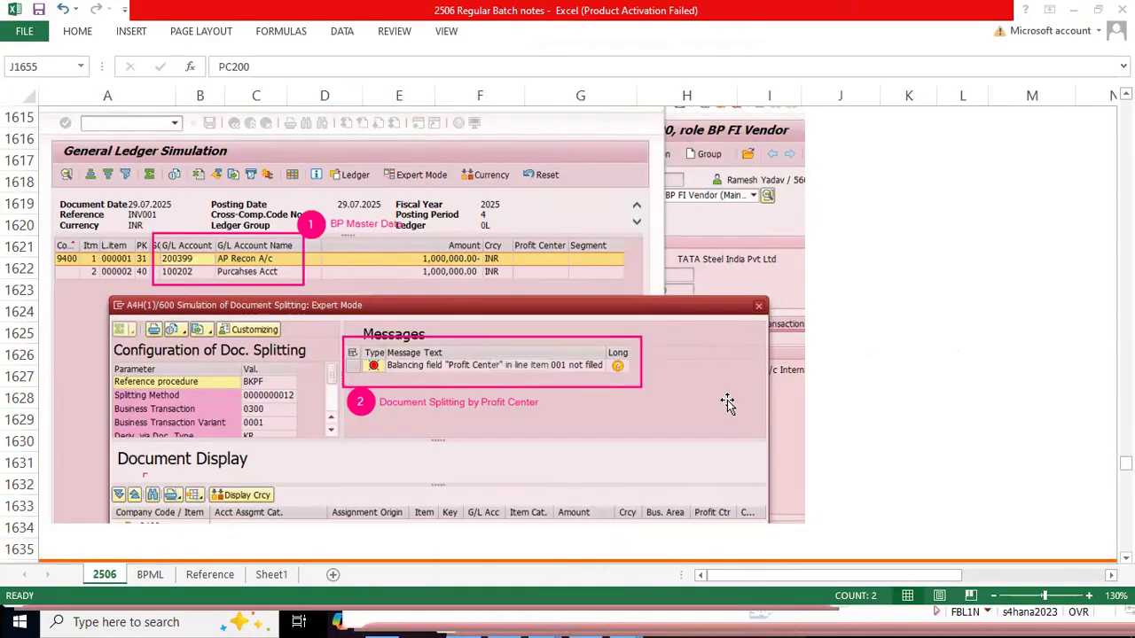
# Step: Highlight the Active Splitting entry and its first Purchases Dr / Vendor Cr example with PC200 in yellow
pyautogui.scroll(-9, 726, 404)
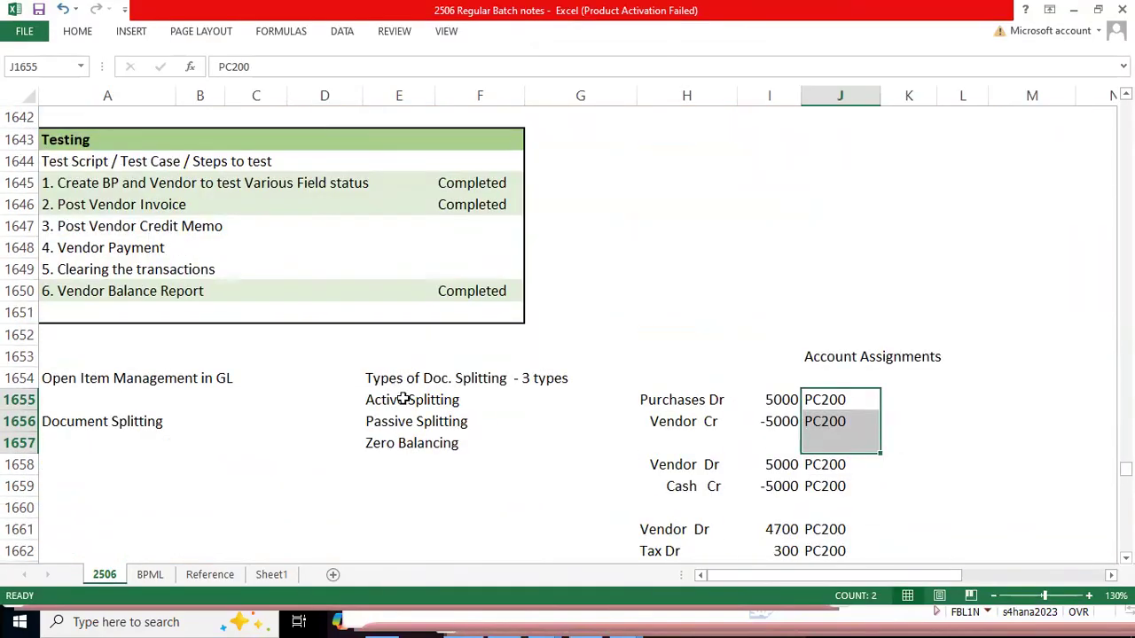
pyautogui.moveTo(375, 399); pyautogui.dragTo(461, 399)
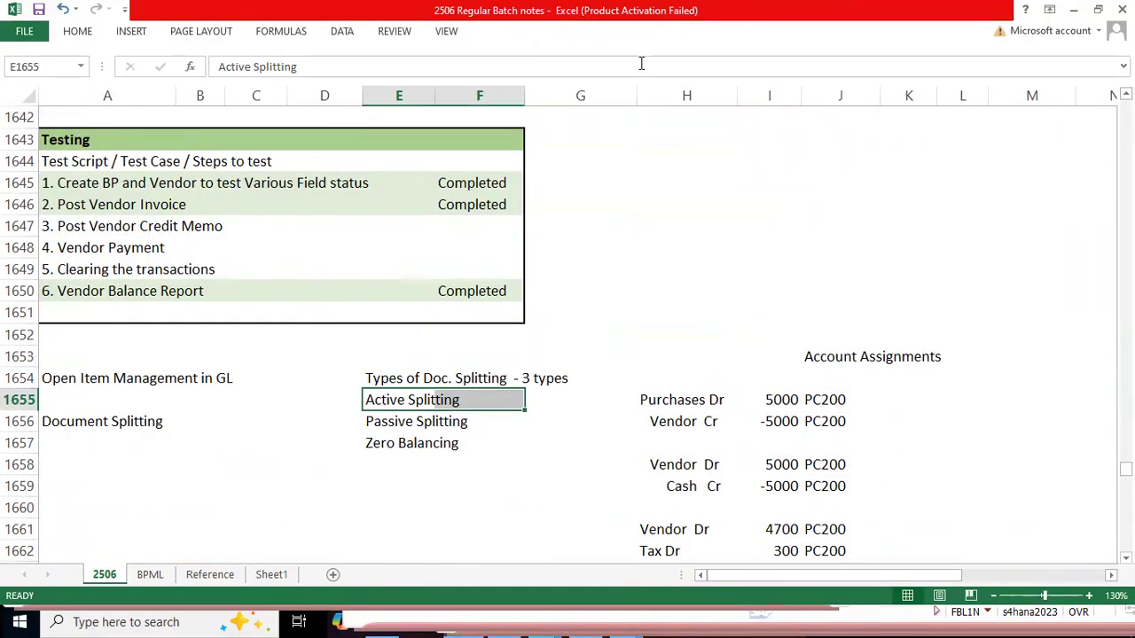
pyautogui.click(78, 31)
pyautogui.click(251, 85)
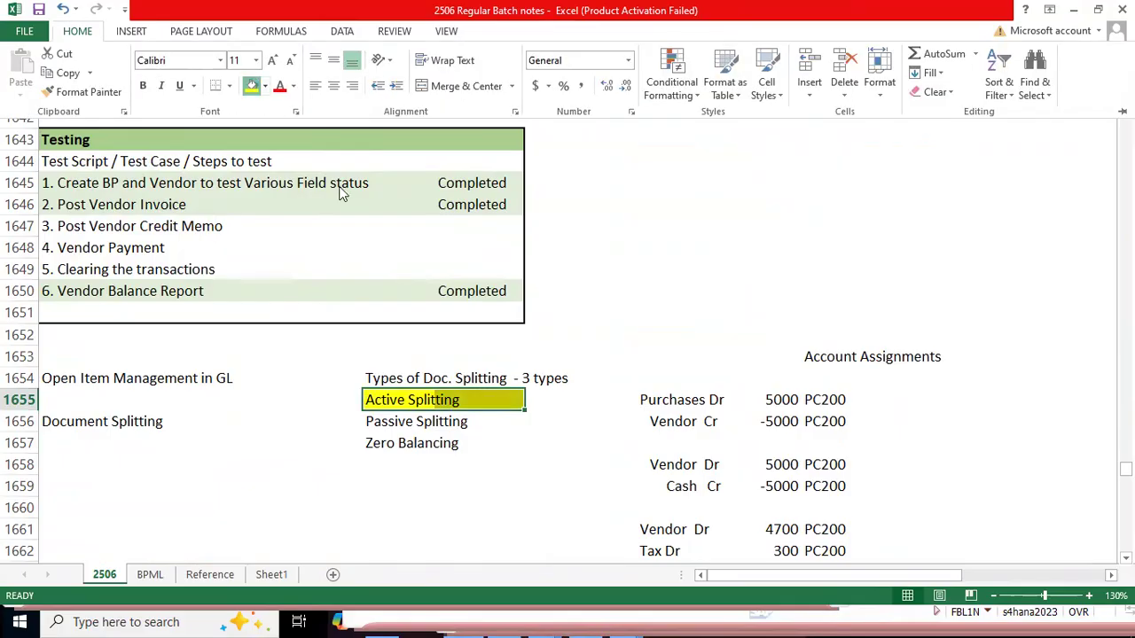
pyautogui.moveTo(679, 399); pyautogui.dragTo(830, 423)
pyautogui.press('F4')
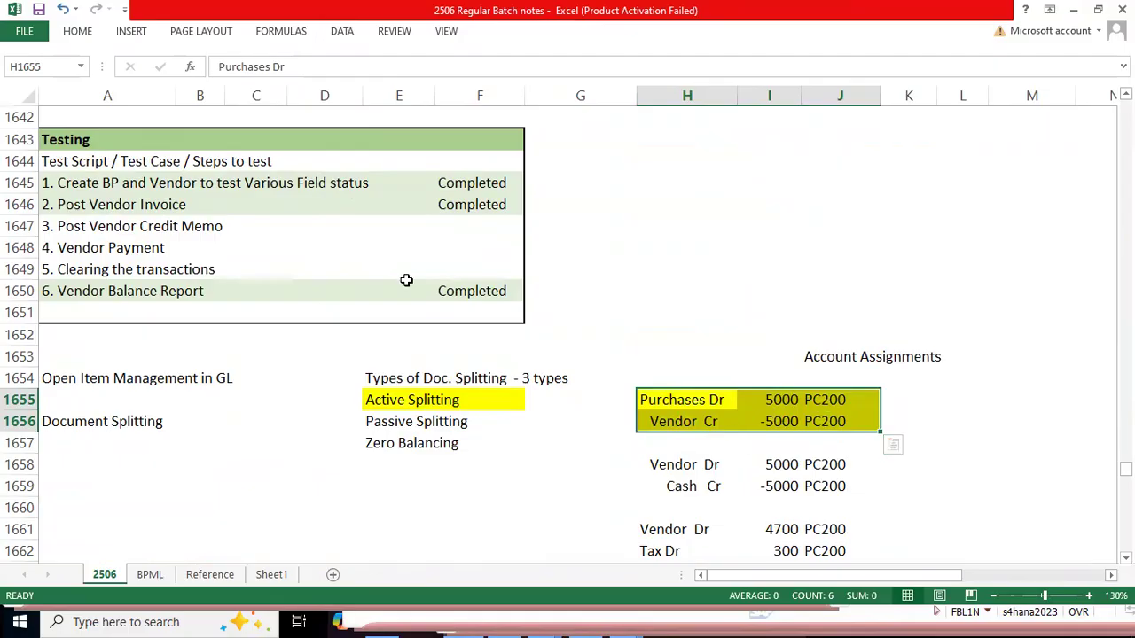
# Step: Review the Document Splitting heading and the Passive Splitting entry in the notes
pyautogui.click(74, 422)
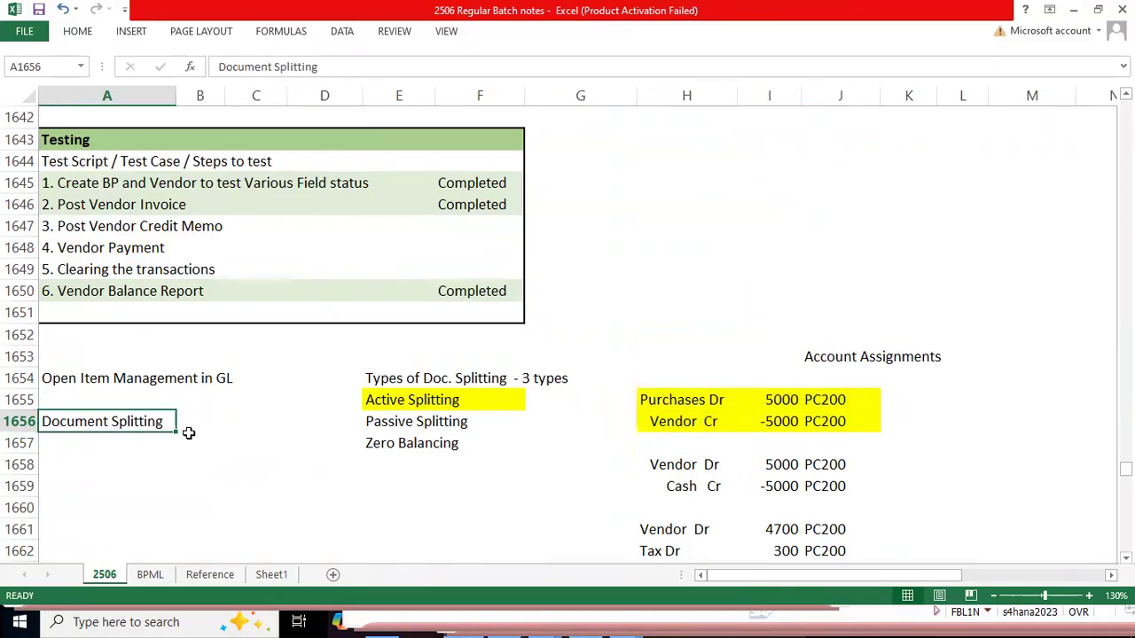
pyautogui.click(386, 423)
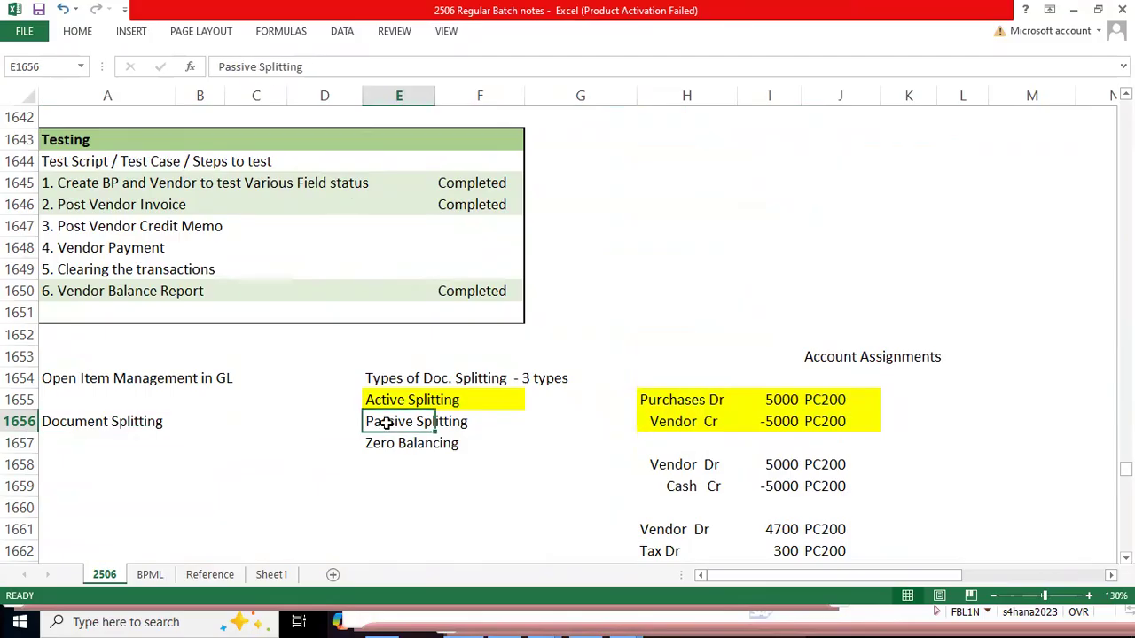
pyautogui.hotkey('shift', 'Right')
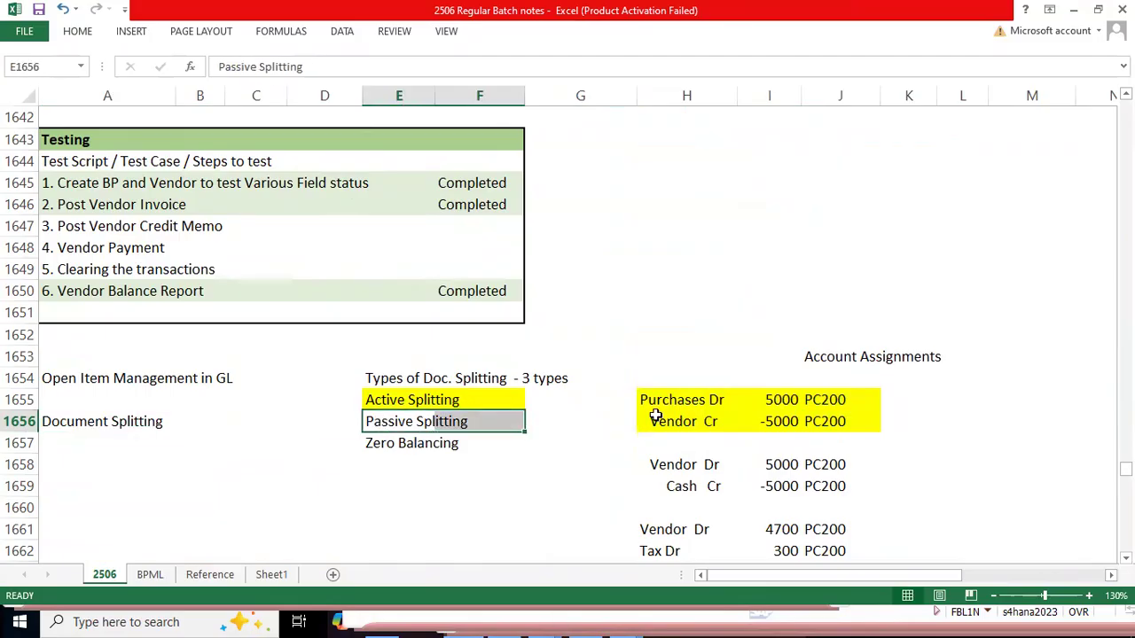
# Step: Switch to the SAP vendor credit memo and simulate its posting with the purchases line's profit center left blank
pyautogui.hotkey('alt', 'Tab')
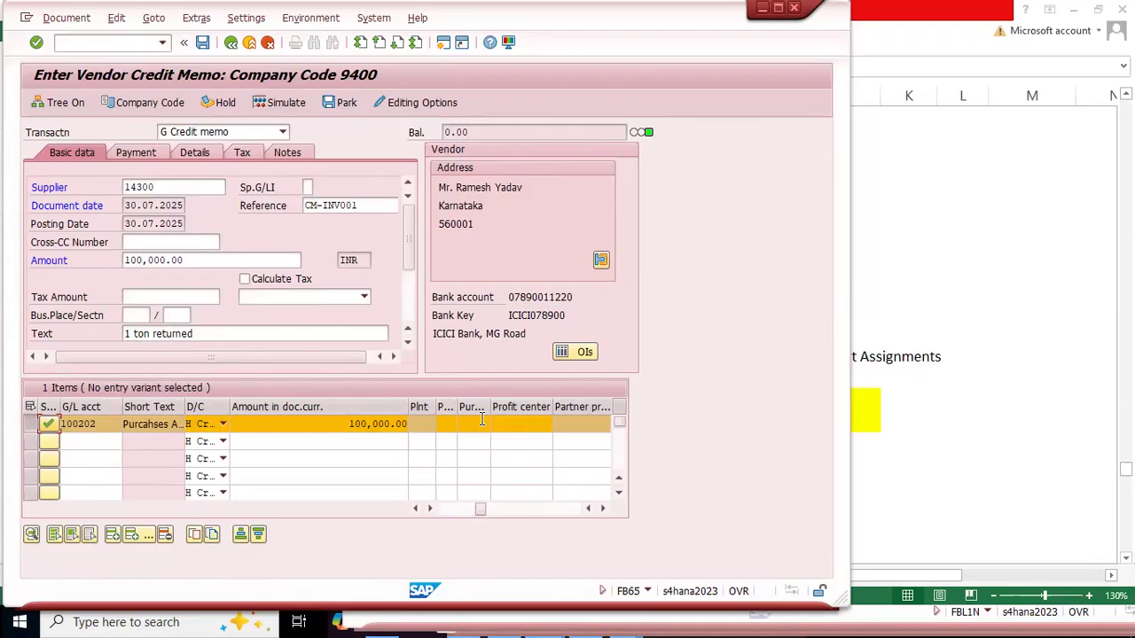
pyautogui.click(532, 424)
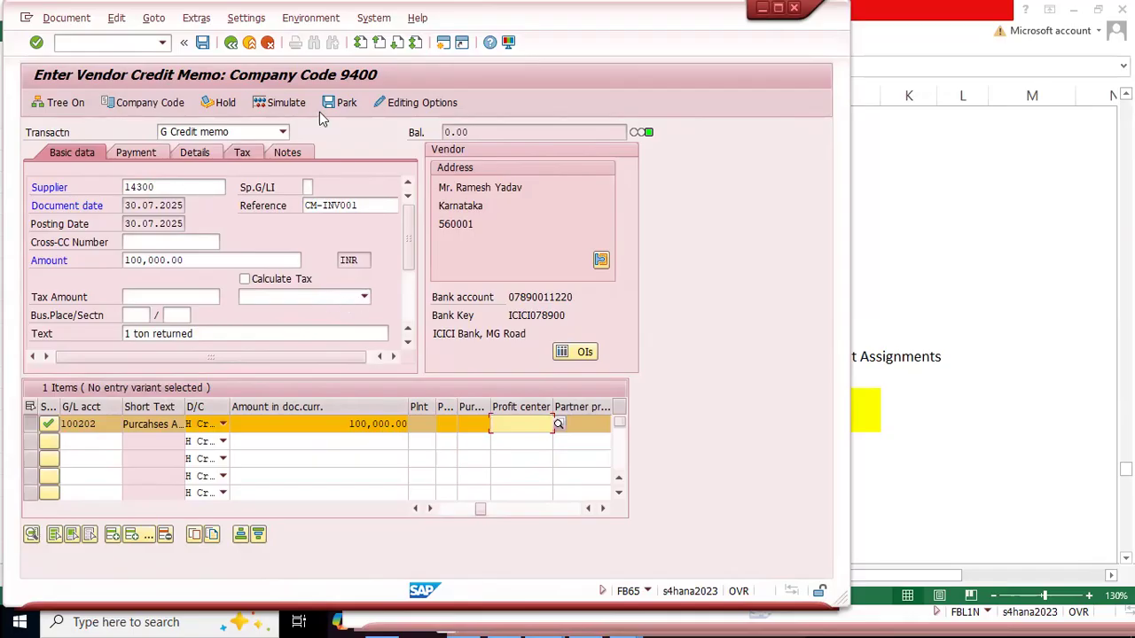
pyautogui.click(286, 104)
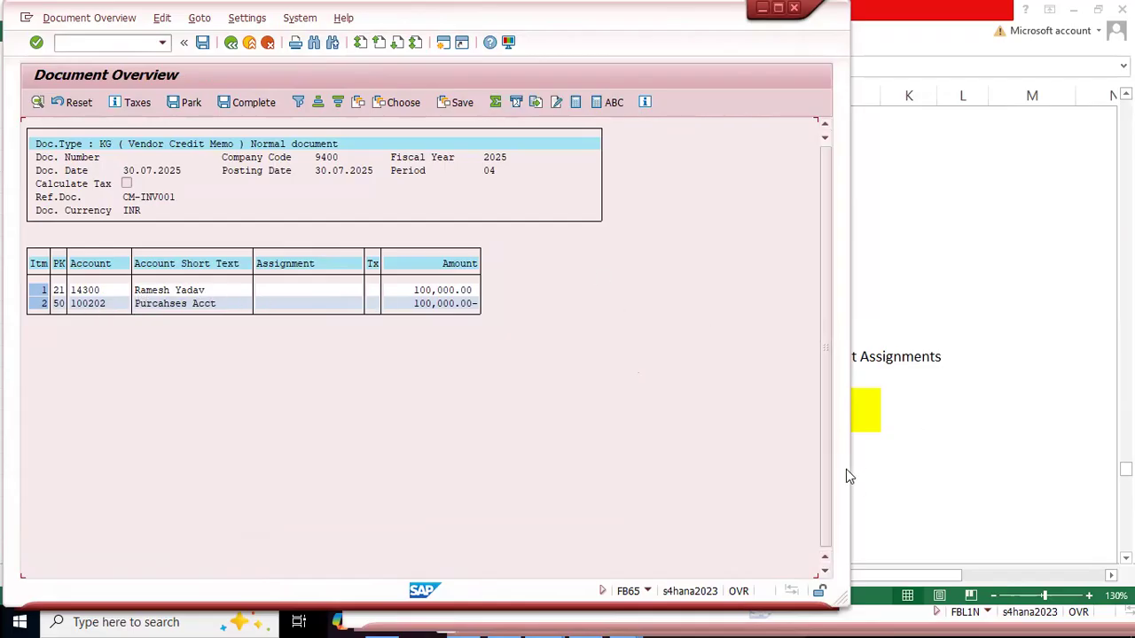
# Step: Compare the simulated credit memo's document overview with the 1L vendor debit and purchase credit entry in the Excel notes
pyautogui.moveTo(854, 469); pyautogui.dragTo(692, 436)
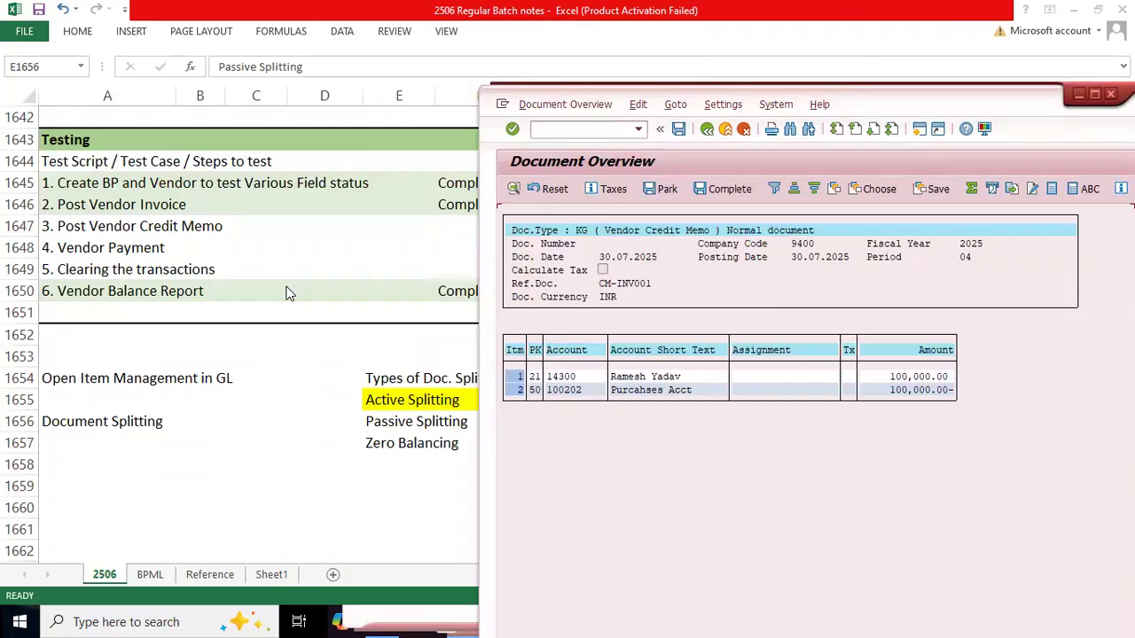
pyautogui.scroll(8, 324, 373)
pyautogui.scroll(6, 324, 372)
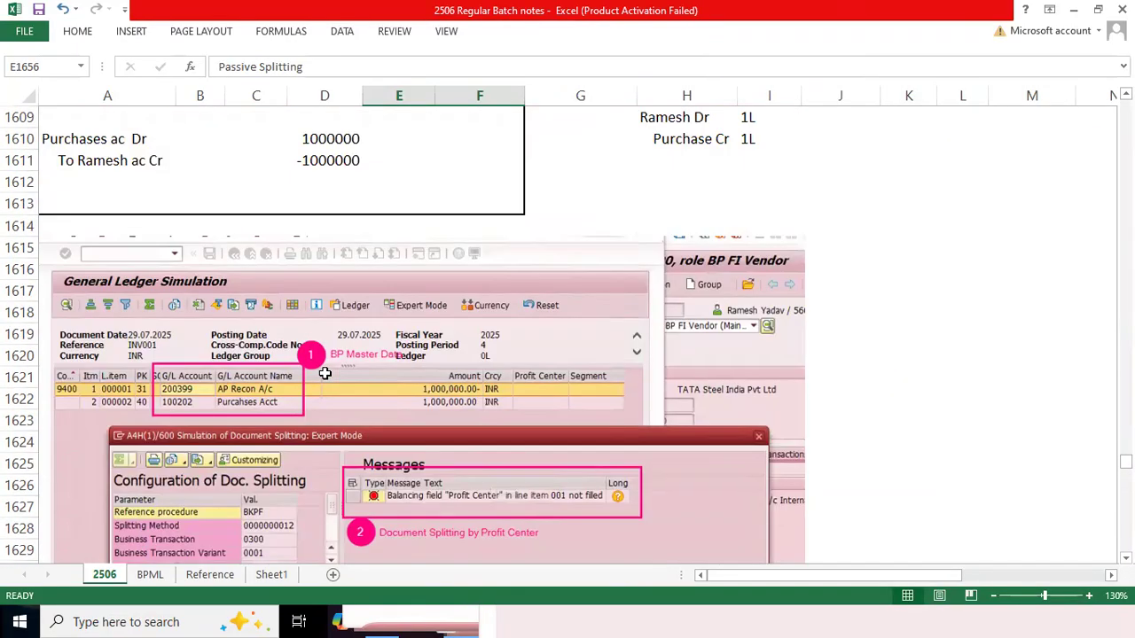
pyautogui.click(619, 316)
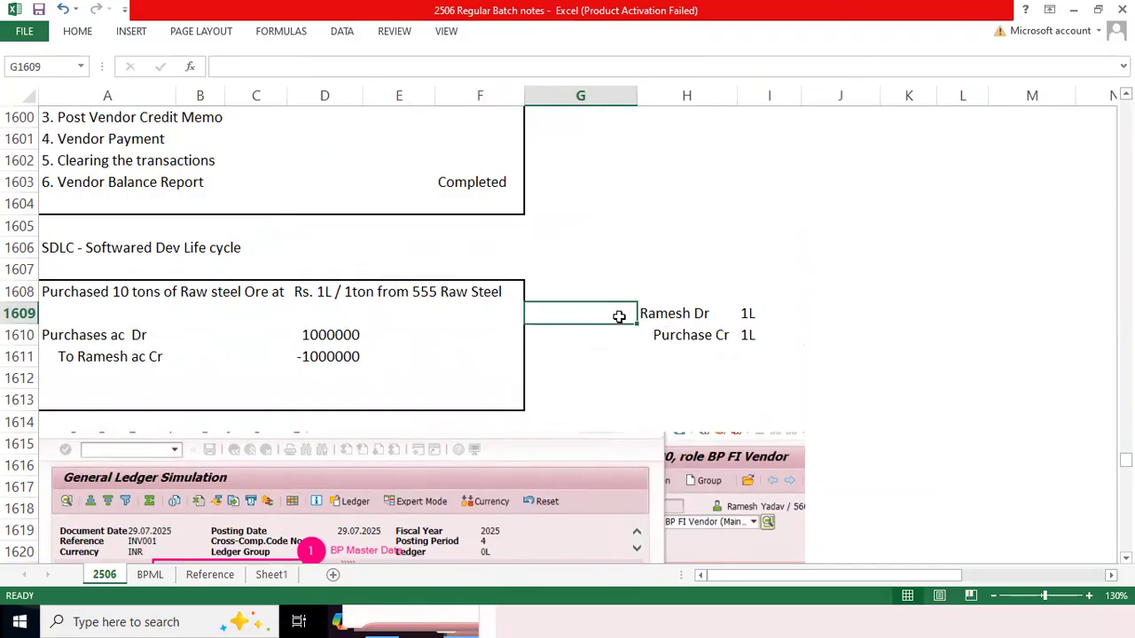
pyautogui.hotkey('alt', 'Tab')
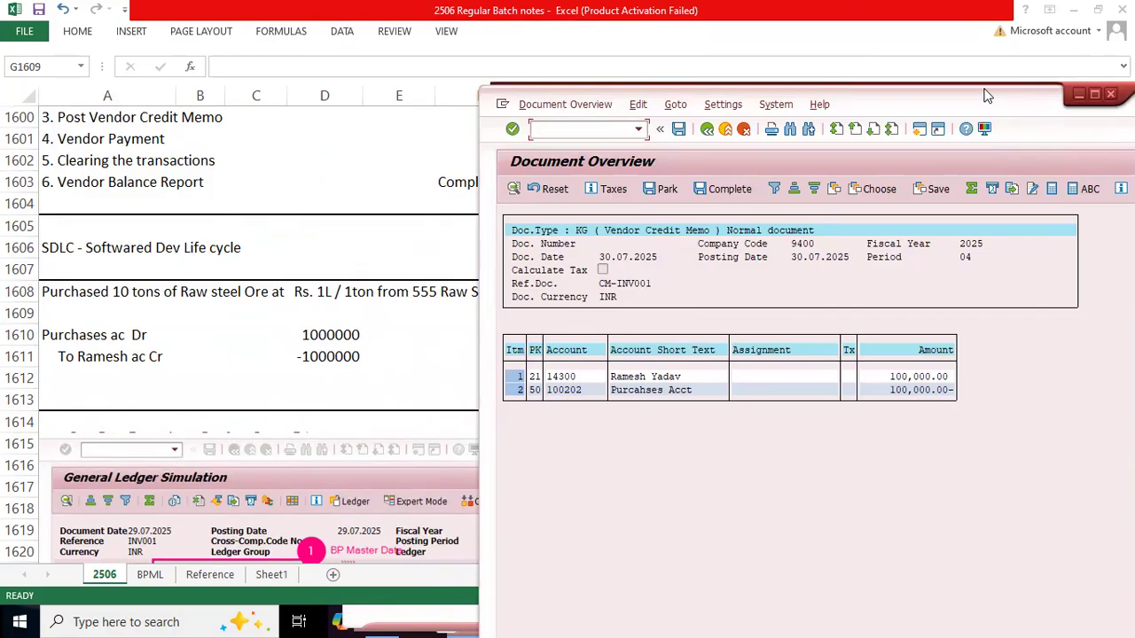
pyautogui.moveTo(987, 95); pyautogui.dragTo(459, 48)
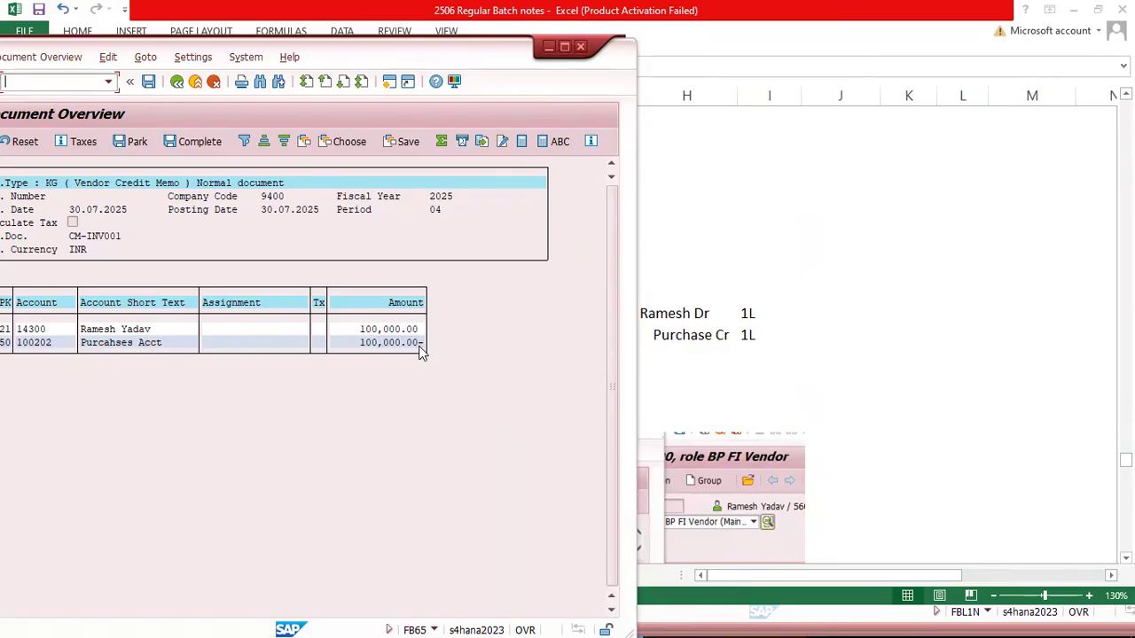
# Step: Try to post the vendor credit memo without a profit center on the purchases line
pyautogui.click(148, 81)
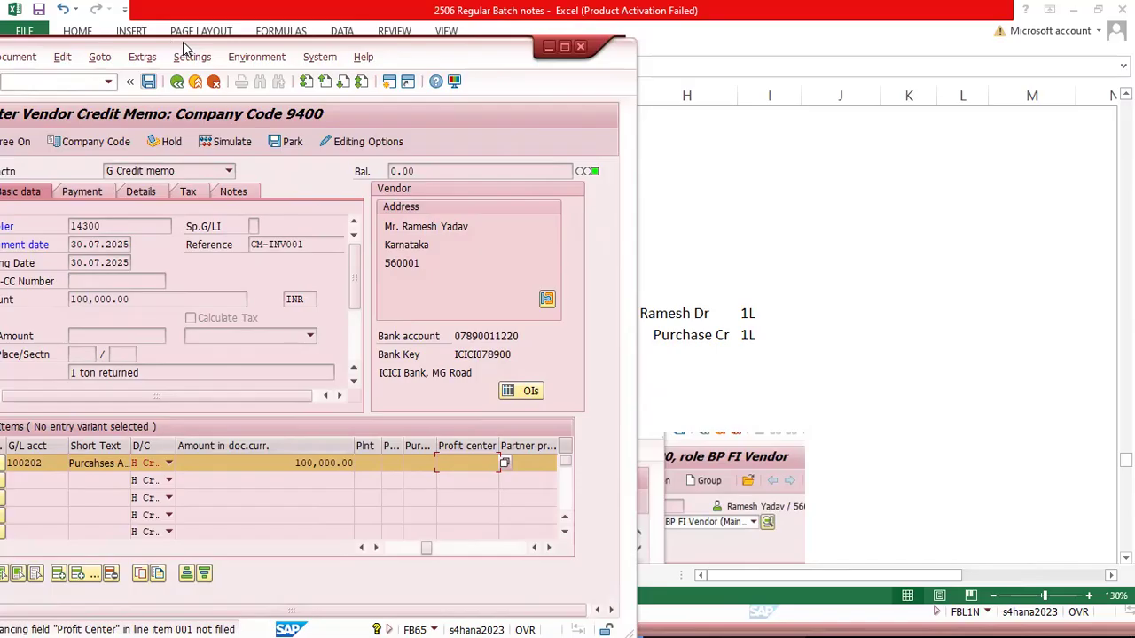
pyautogui.moveTo(184, 48); pyautogui.dragTo(268, 17)
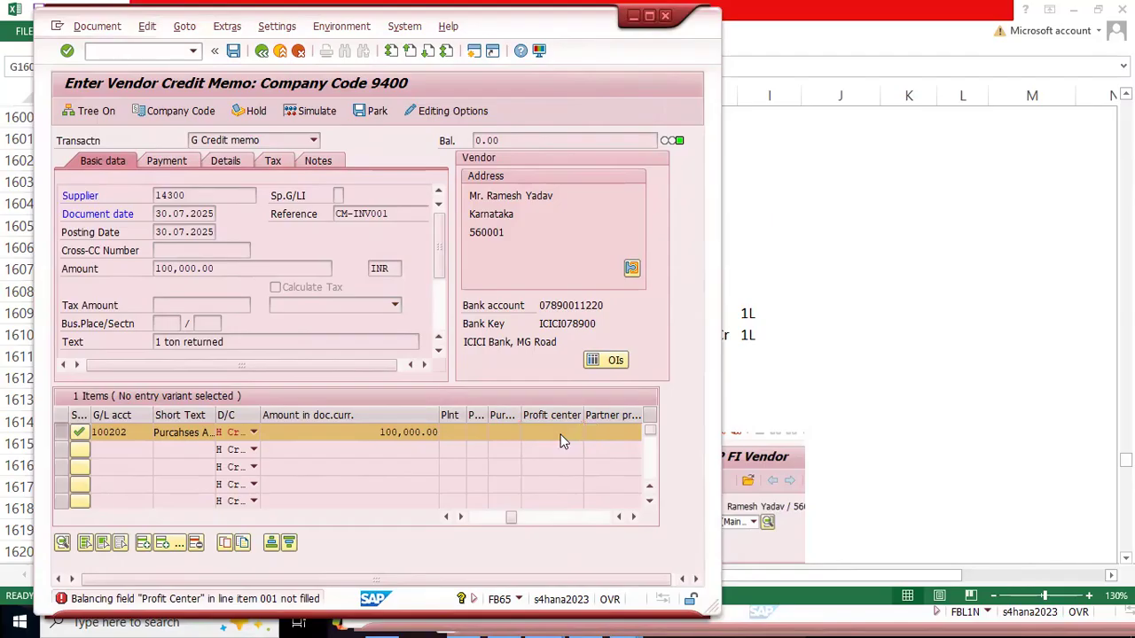
pyautogui.press('Return')
# Step: Assign profit center TATA_PC001 to the G/L account 100202 line and post the vendor credit memo
pyautogui.click(561, 433)
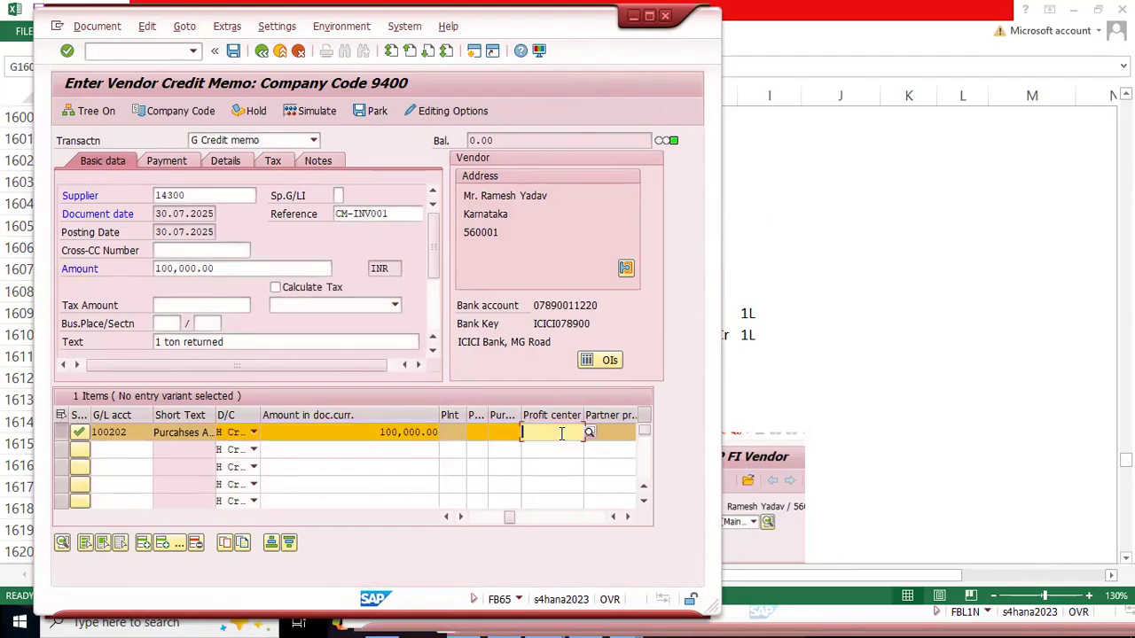
pyautogui.press('Down')
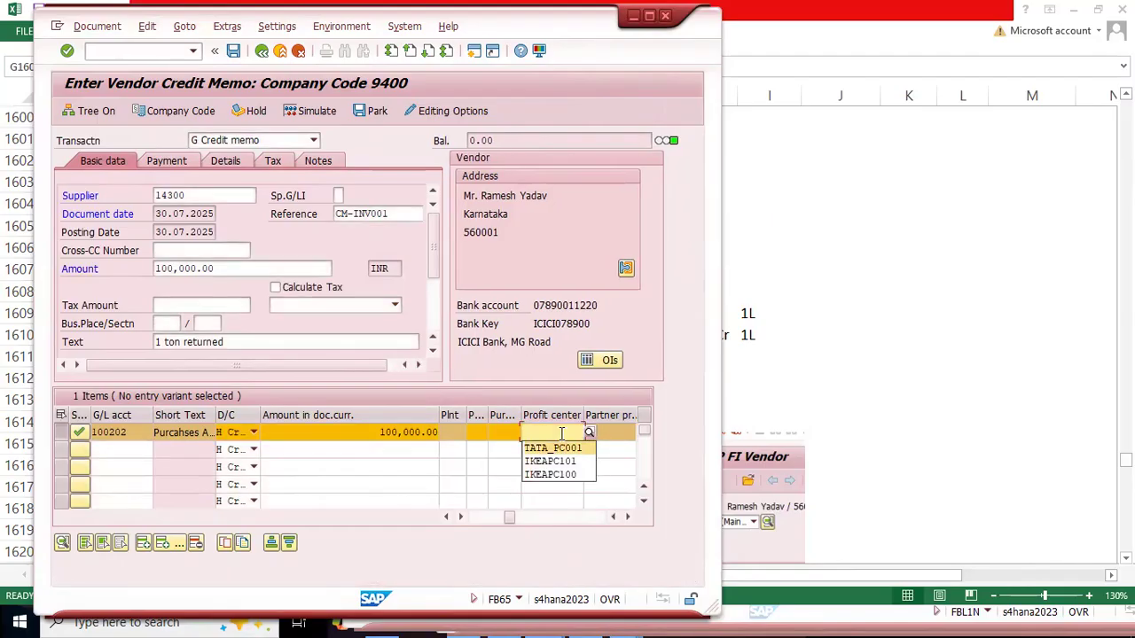
pyautogui.press('Return')
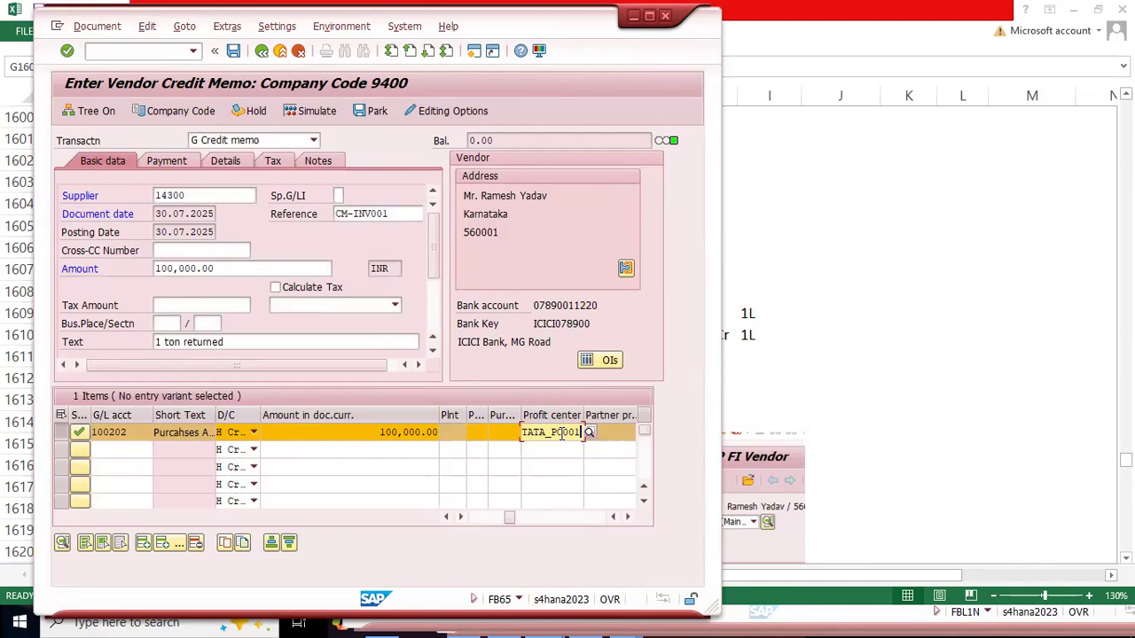
pyautogui.press('Return')
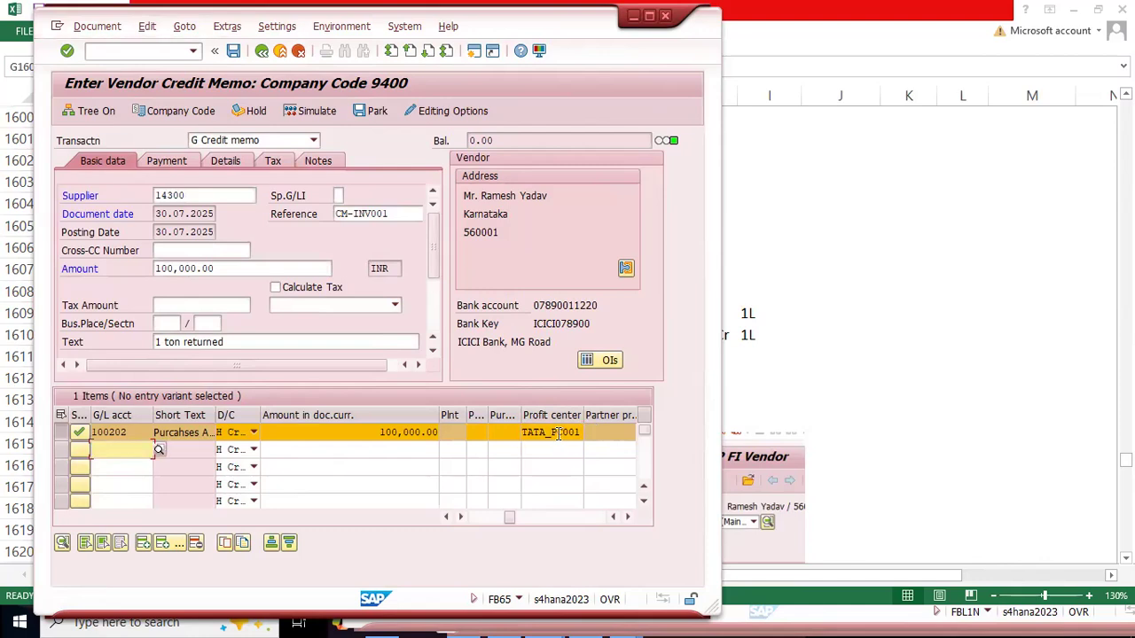
pyautogui.click(234, 51)
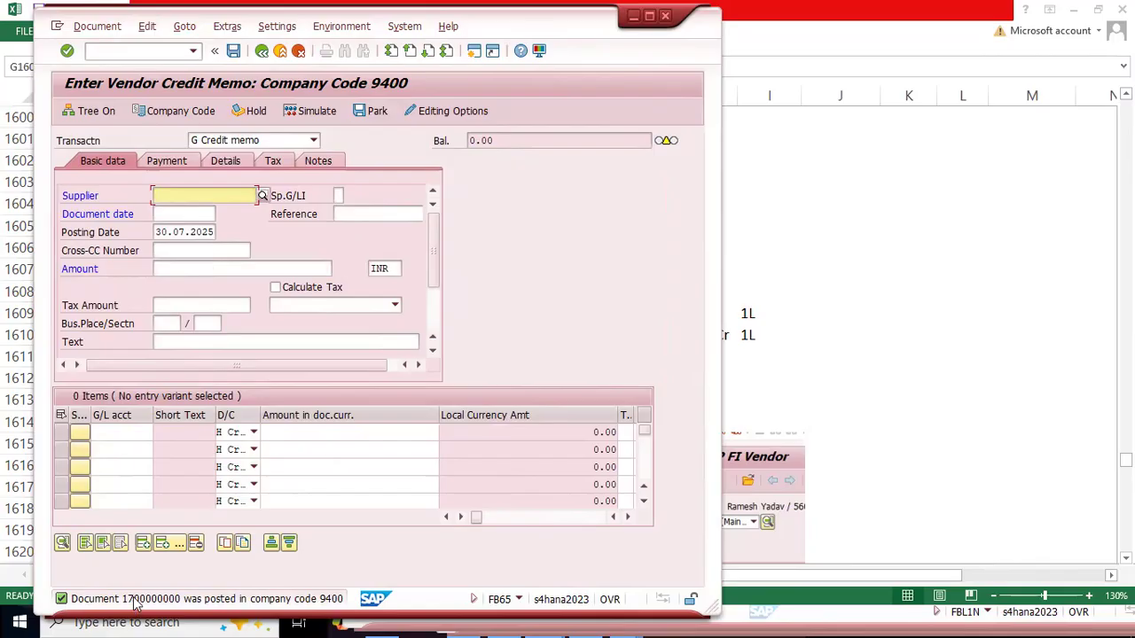
# Step: Switch to the BPML sheet in Excel, select the CR number range row for 2025 and enlarge the view to 130%
pyautogui.click(744, 403)
pyautogui.hotkey('ctrl', 'pagedown')
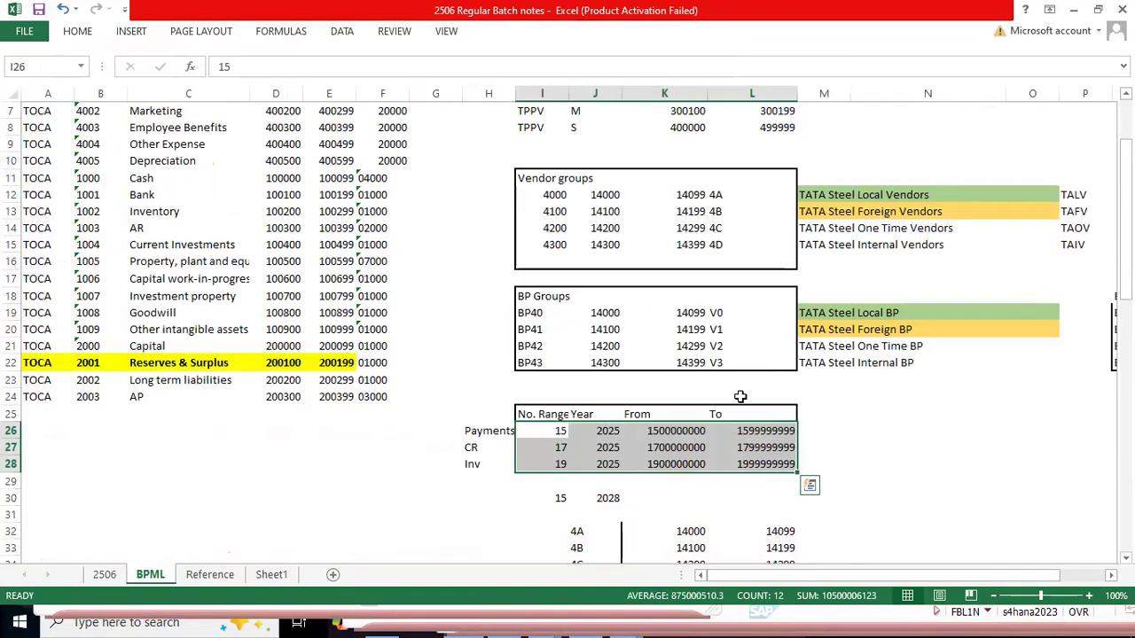
pyautogui.moveTo(485, 451); pyautogui.dragTo(777, 443)
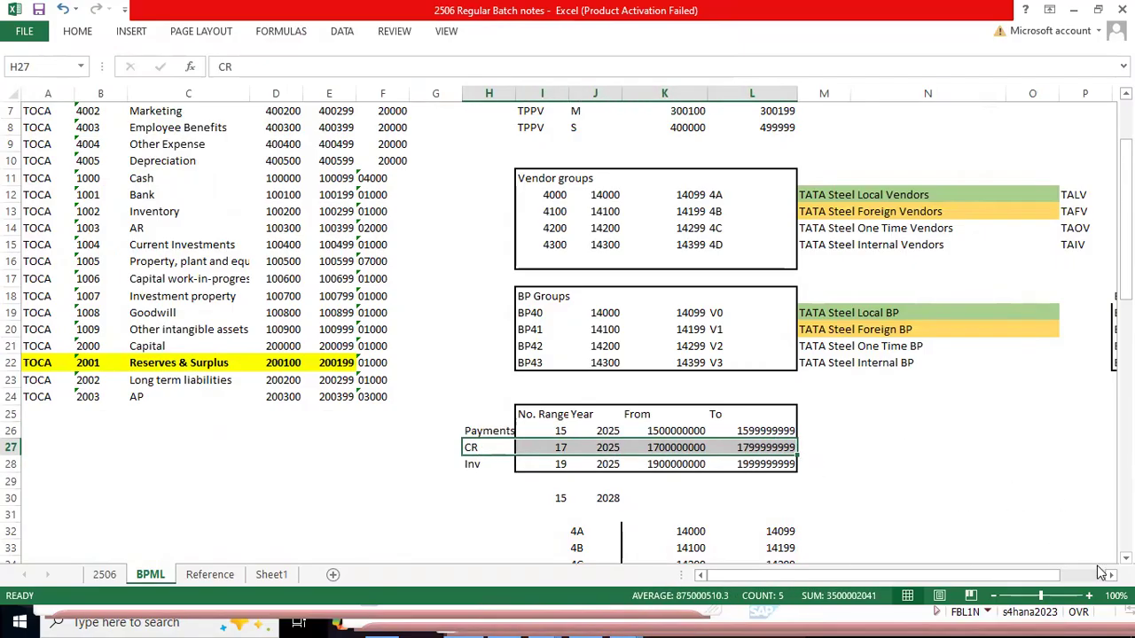
pyautogui.click(1091, 595)
pyautogui.click(1091, 596)
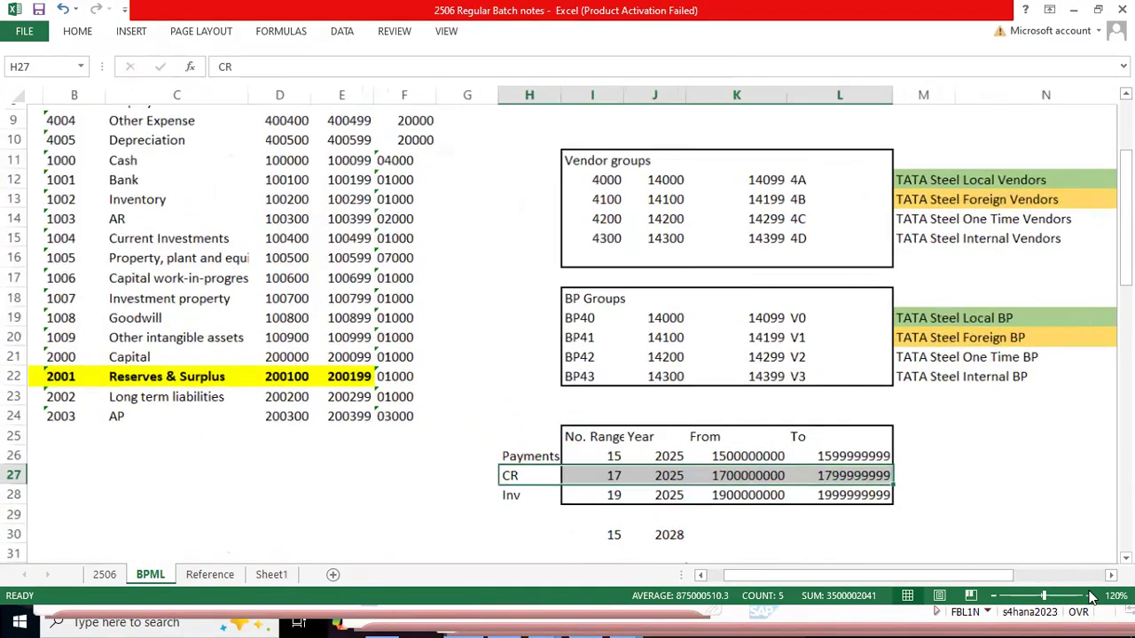
pyautogui.click(1091, 596)
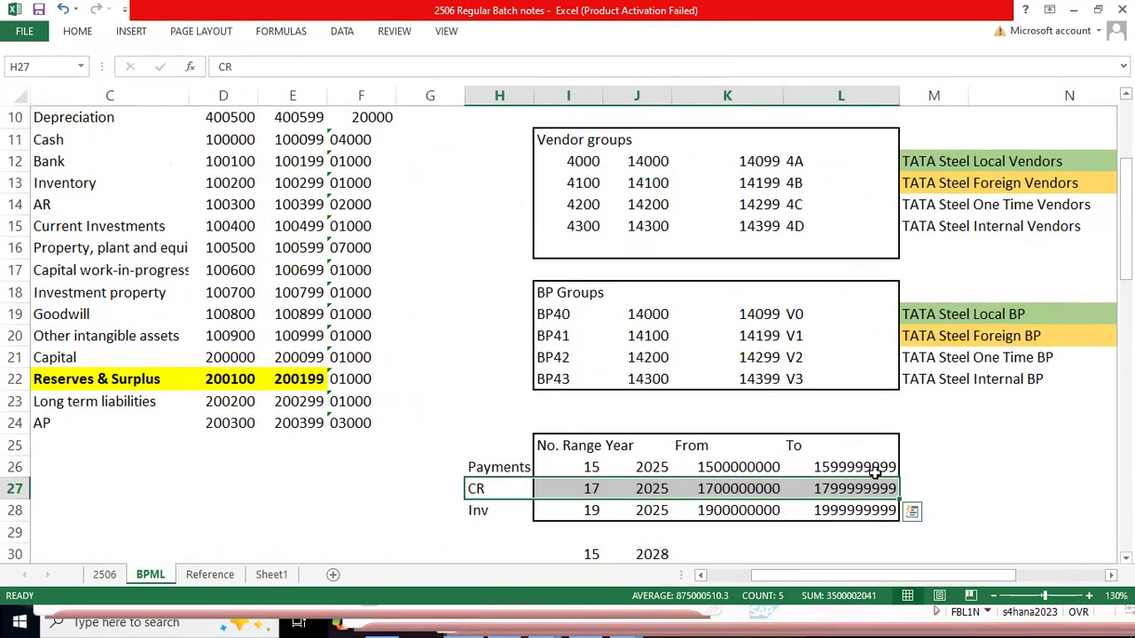
pyautogui.scroll(-4, 865, 471)
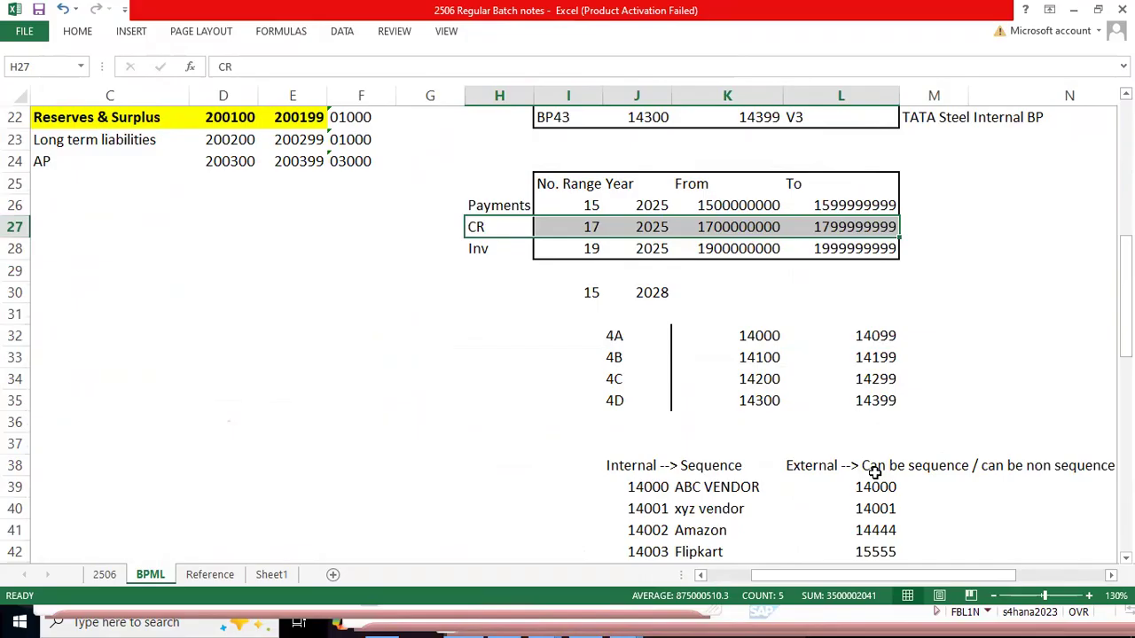
# Step: Compare the posted credit memo's document number with the From and To limits of the CR number range
pyautogui.hotkey('alt', 'Tab')
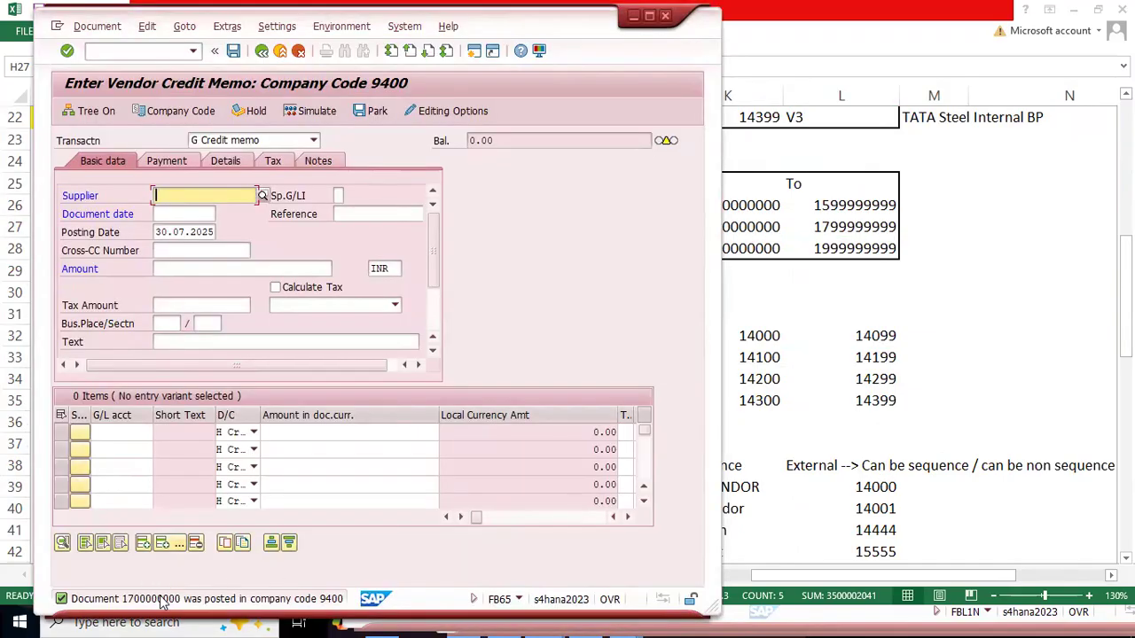
pyautogui.hotkey('alt', 'Tab')
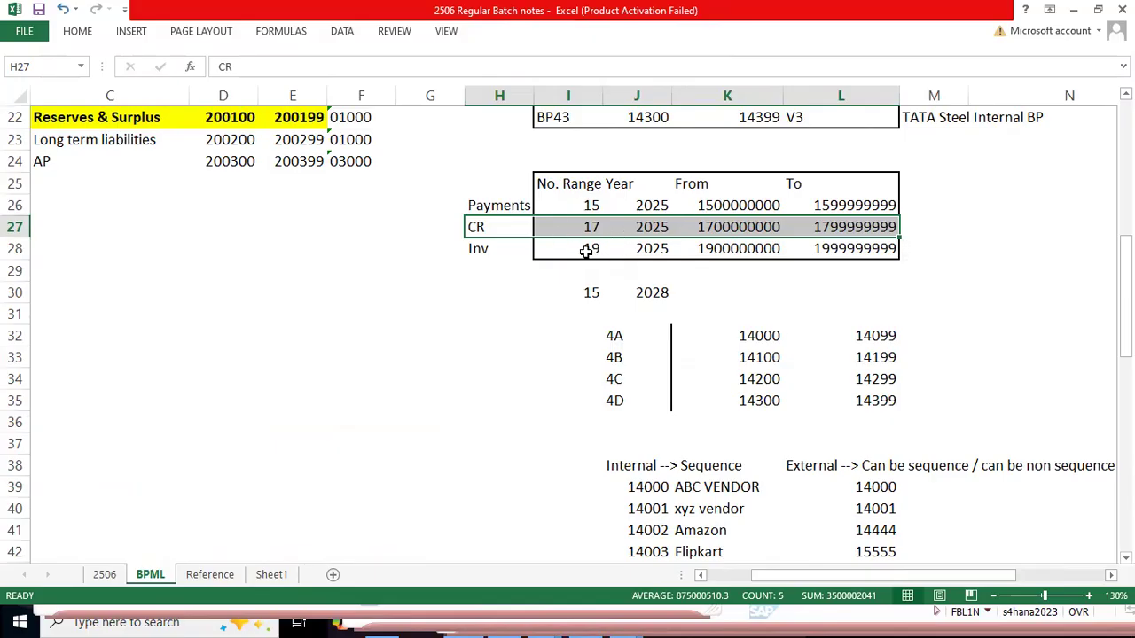
pyautogui.hotkey('alt', 'Tab')
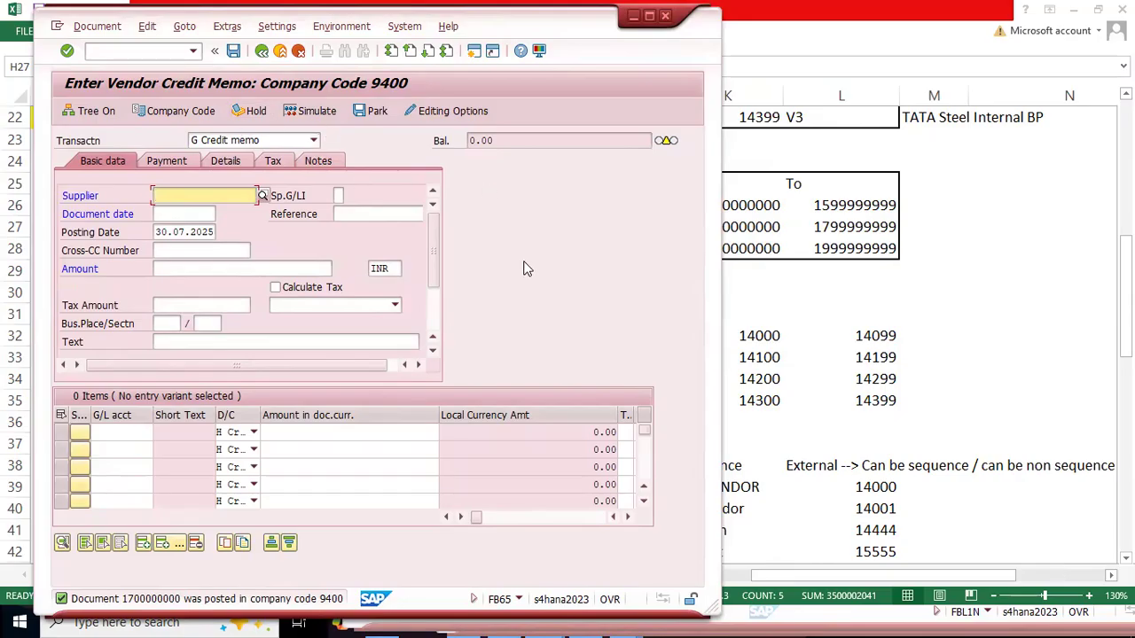
pyautogui.hotkey('alt', 'Tab')
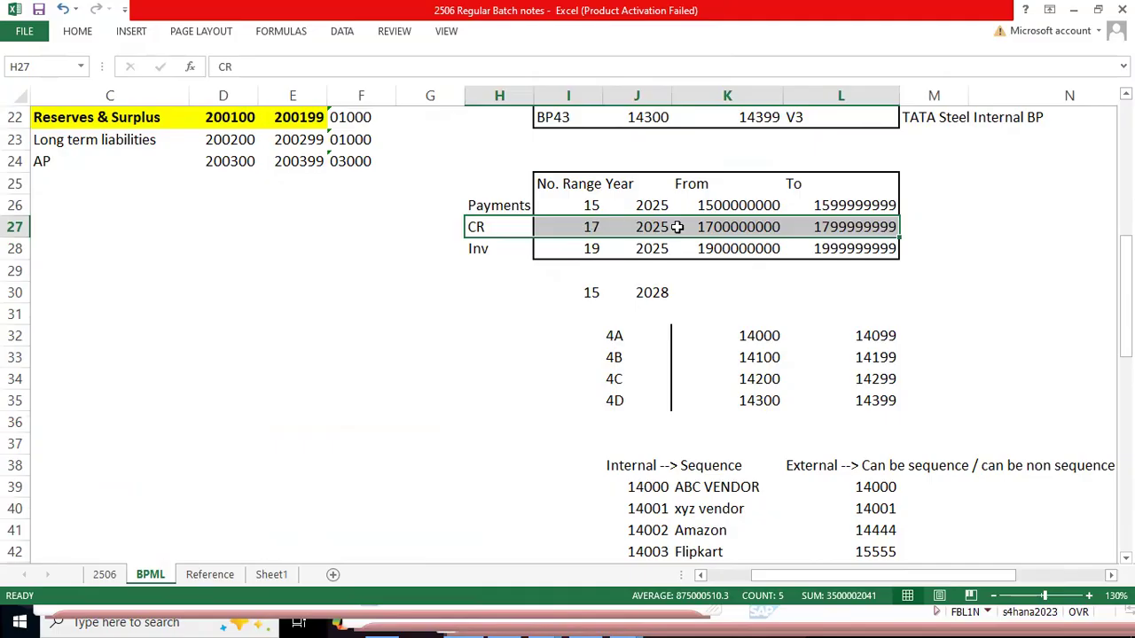
pyautogui.moveTo(714, 226); pyautogui.dragTo(844, 226)
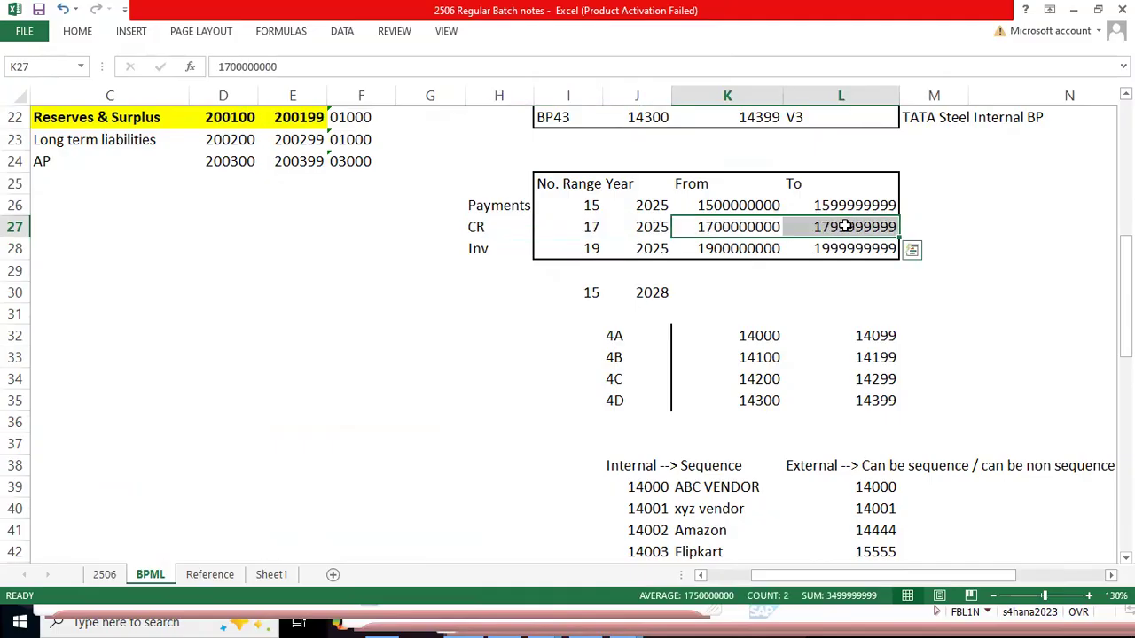
# Step: Switch back to SAP and open the document types transaction OBA7 in a new session, displaying the locked data
pyautogui.hotkey('alt', 'Tab')
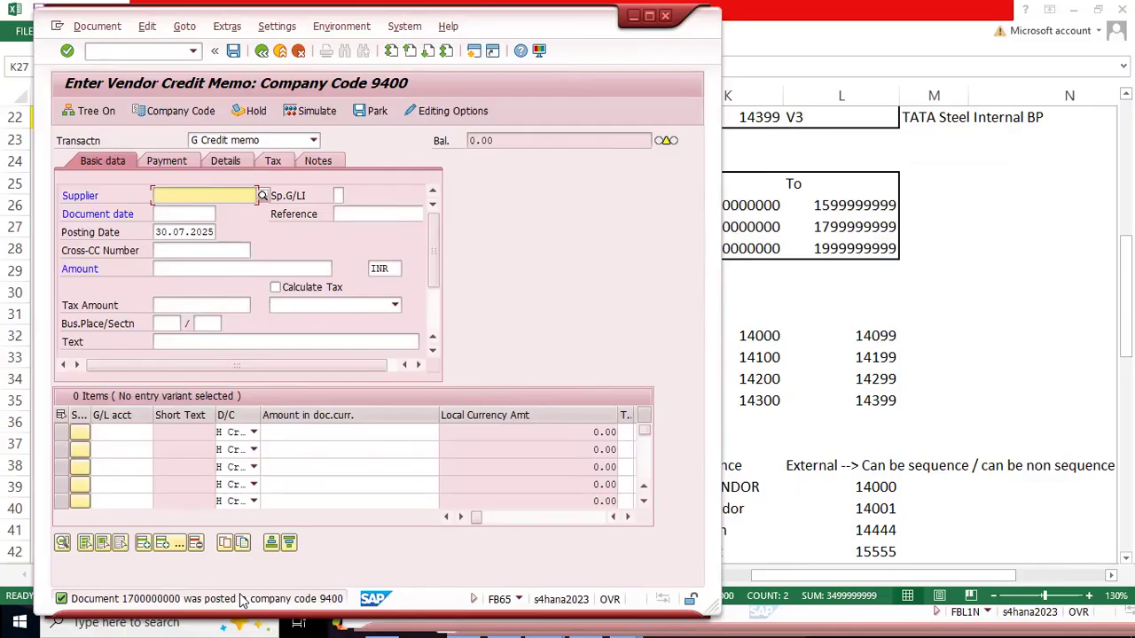
pyautogui.hotkey('ctrl', '/')
pyautogui.write('/ofbl1n')
pyautogui.press('Return')
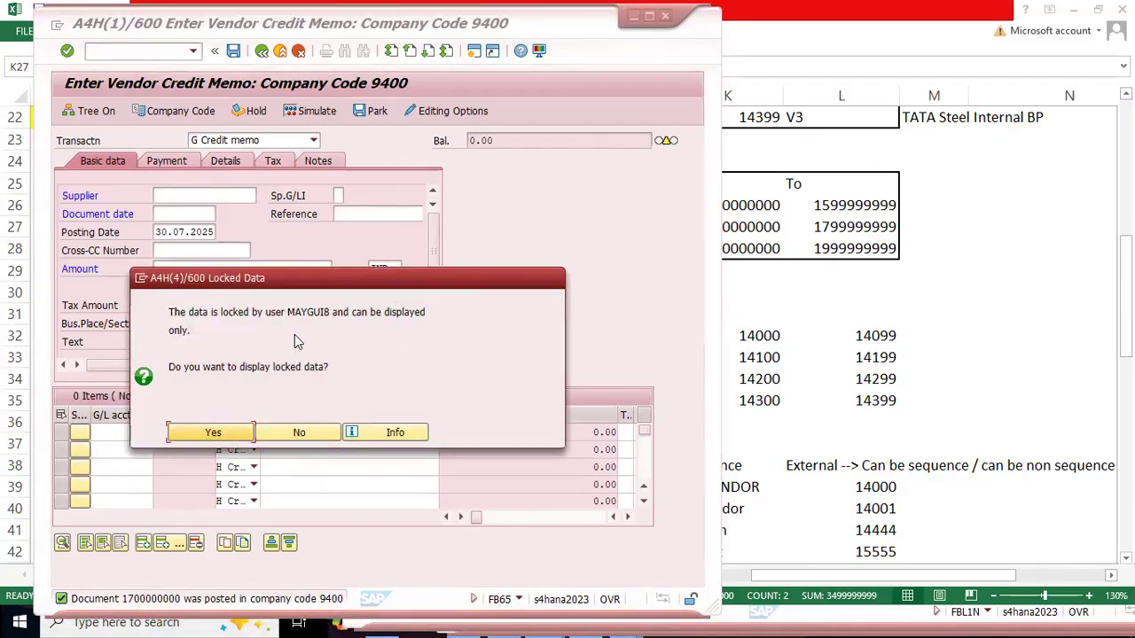
pyautogui.click(212, 437)
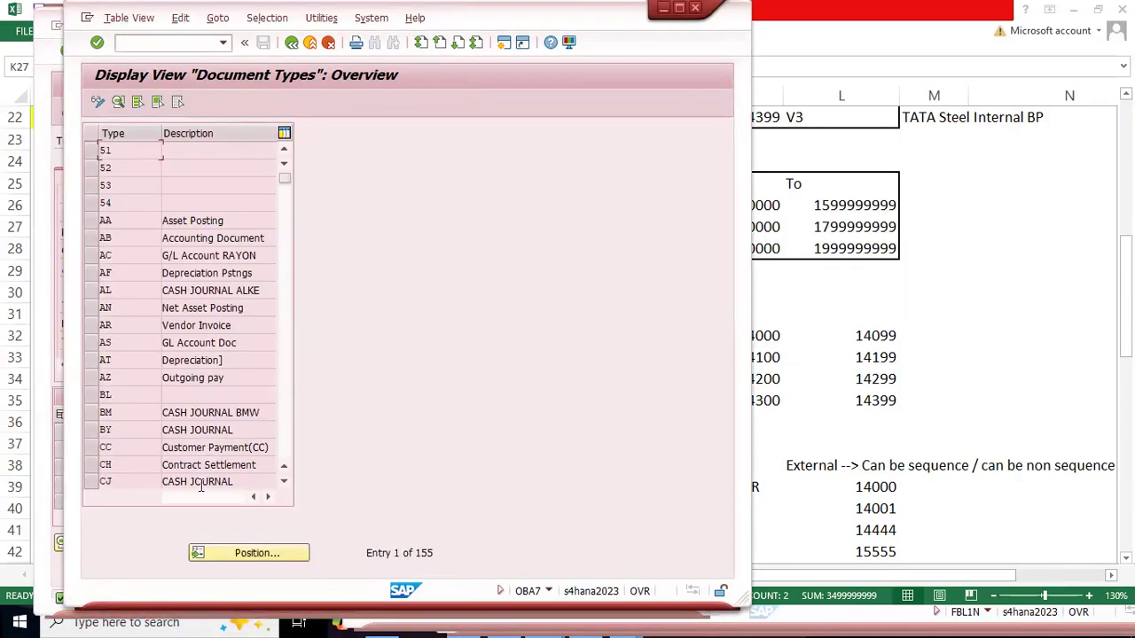
# Step: Locate document type KG in the overview and open its details to check the assigned number range
pyautogui.click(247, 555)
pyautogui.write('KG')
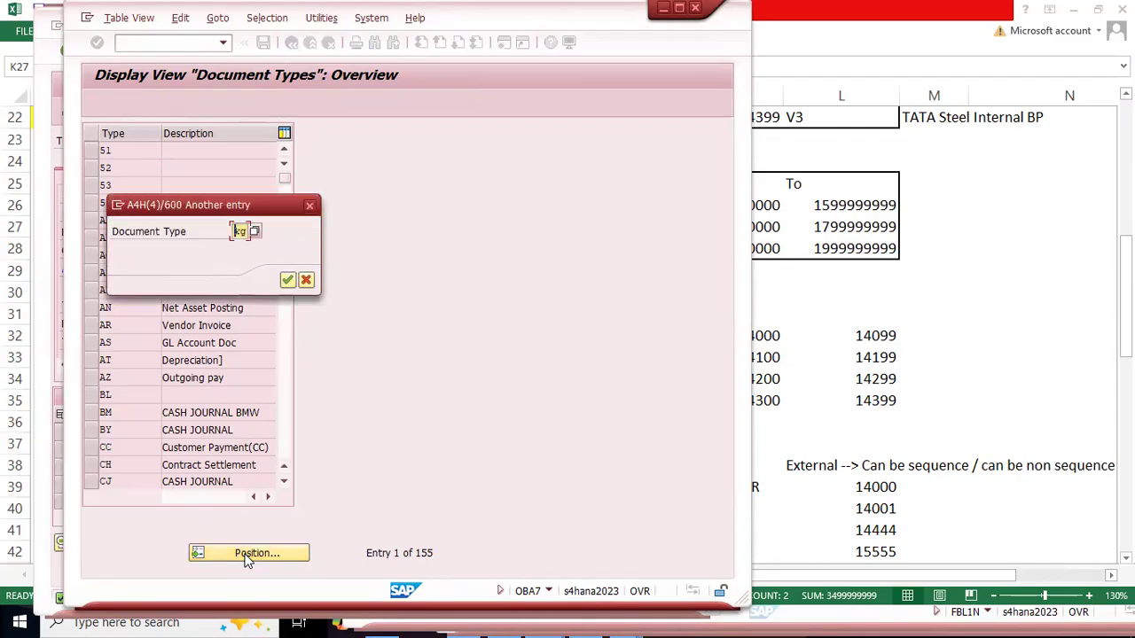
pyautogui.press('Return')
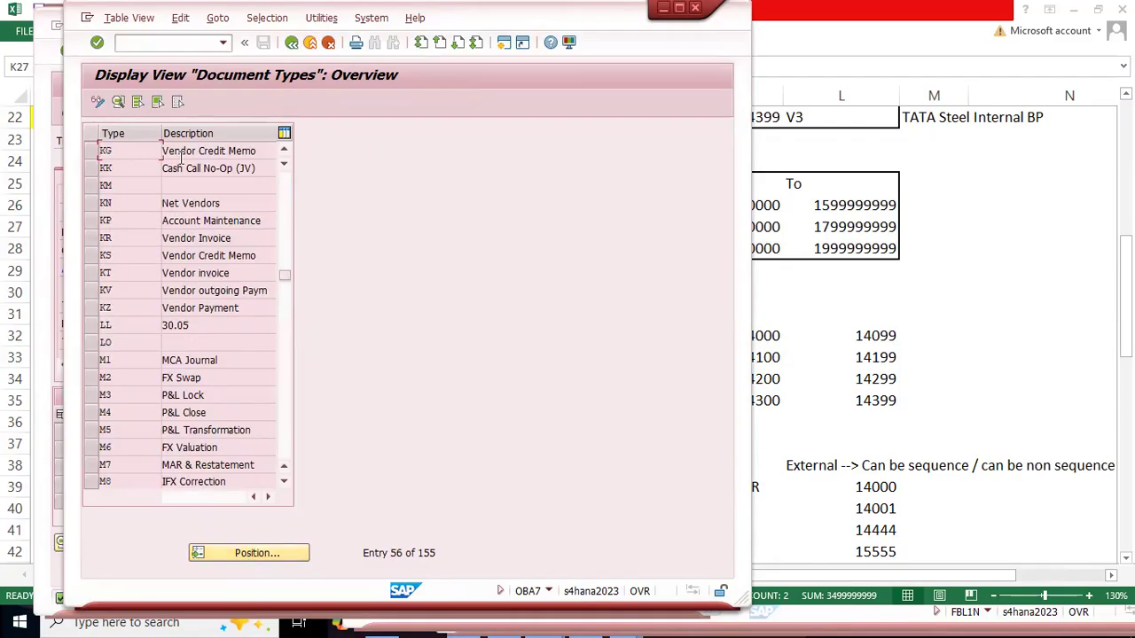
pyautogui.doubleClick(144, 155)
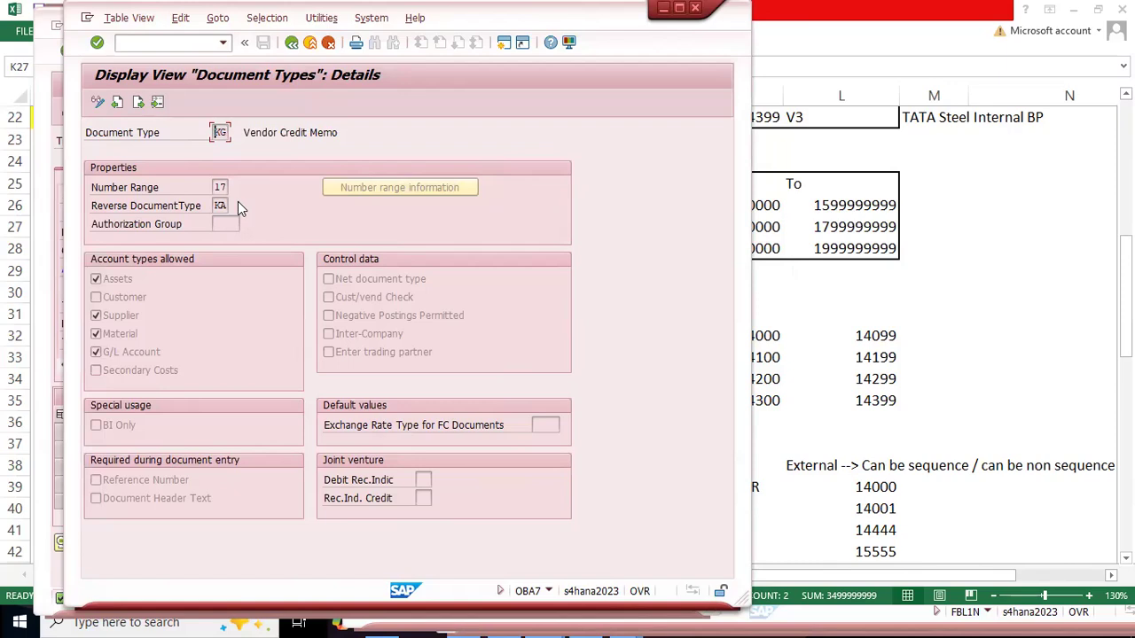
pyautogui.doubleClick(218, 187)
# Step: Open transaction FBN1 in a new session and place its window beside the document type KG details
pyautogui.hotkey('ctrl', '/')
pyautogui.write('/o fbn1')
pyautogui.press('Return')
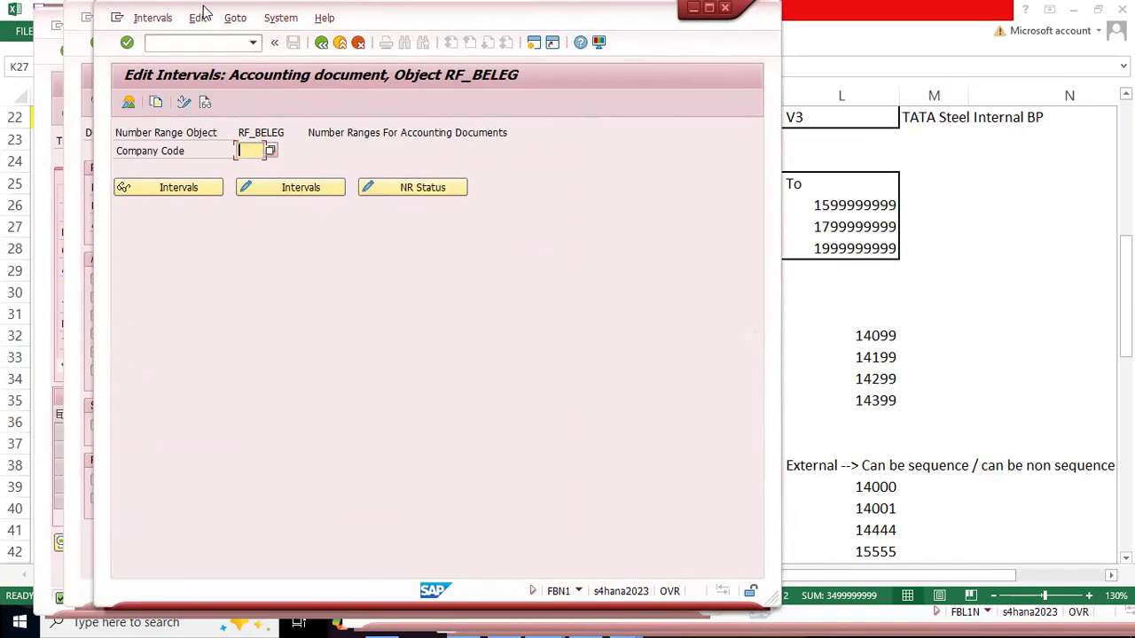
pyautogui.moveTo(207, 8); pyautogui.dragTo(482, 50)
pyautogui.click(275, 235)
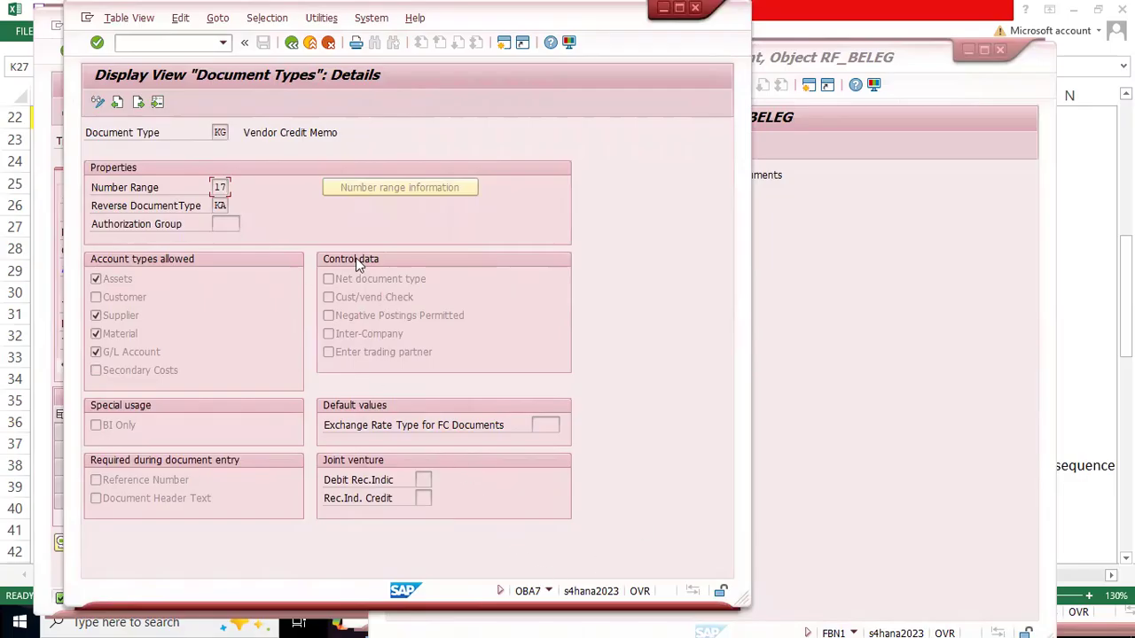
pyautogui.click(869, 312)
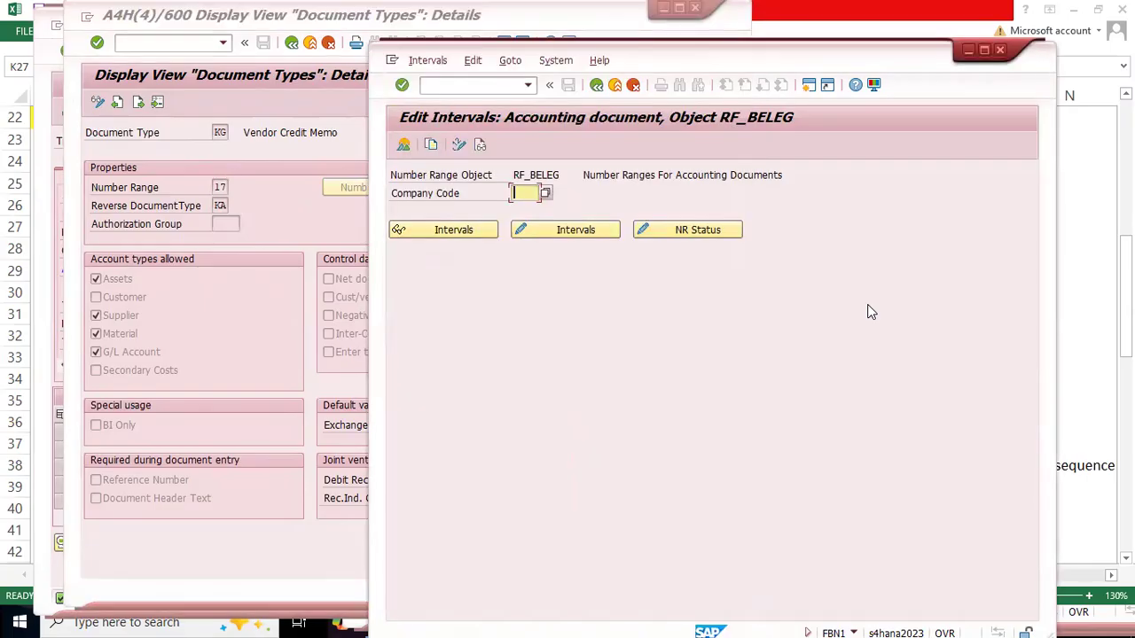
# Step: Open the accounting document number range intervals of company code 9400 for editing
pyautogui.write('9400')
pyautogui.click(545, 232)
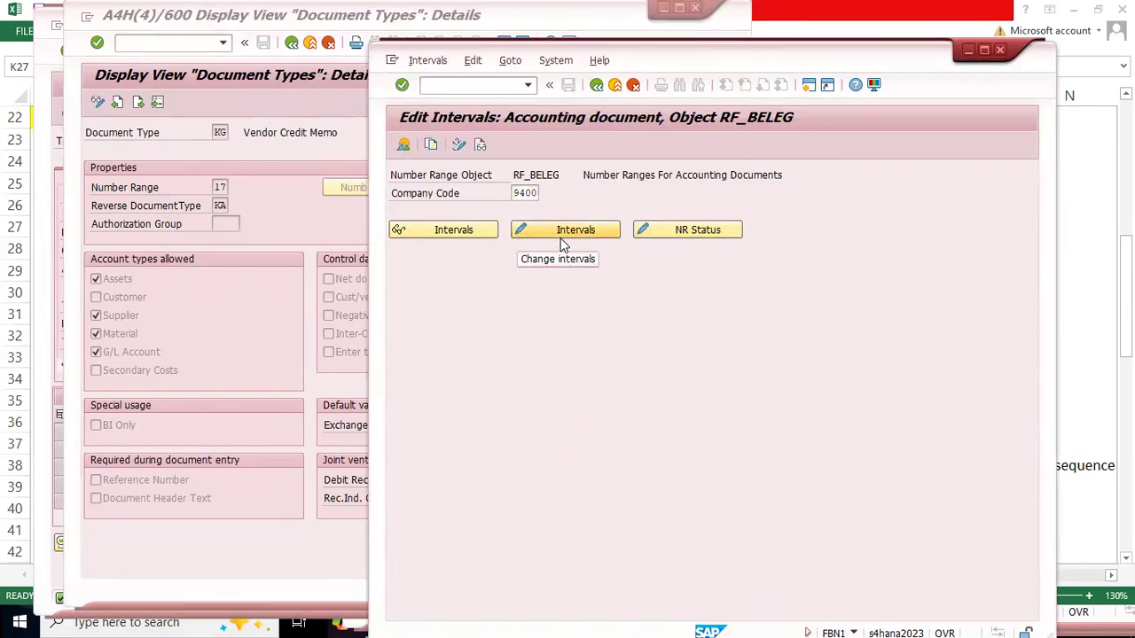
pyautogui.click(572, 230)
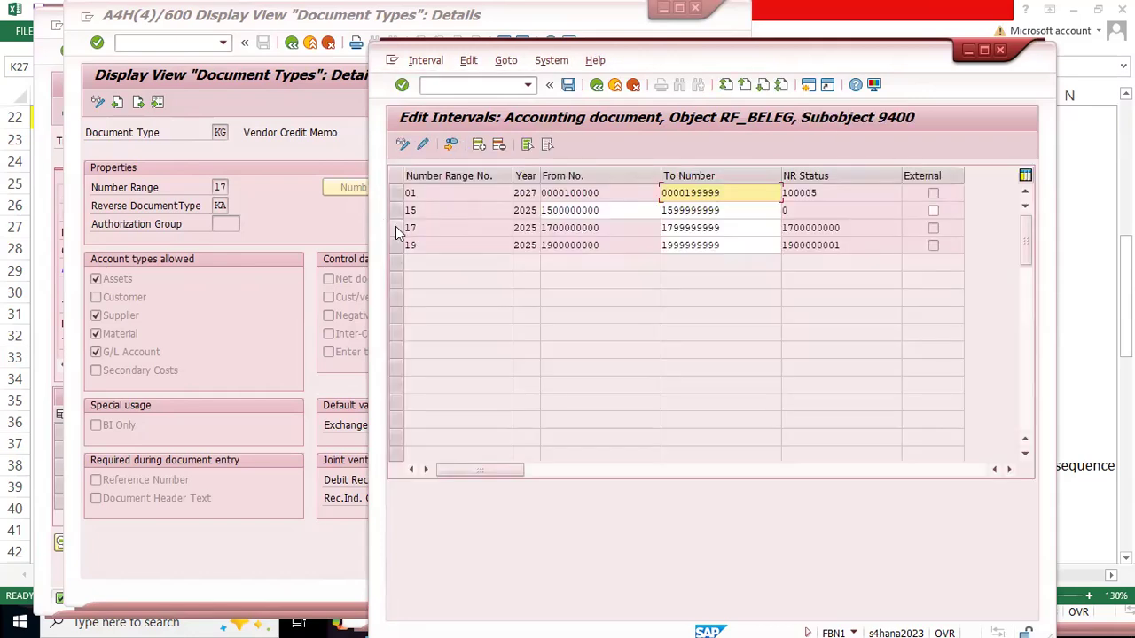
# Step: Check the from number, to number and current status of number range 17 for 2025
pyautogui.click(395, 227)
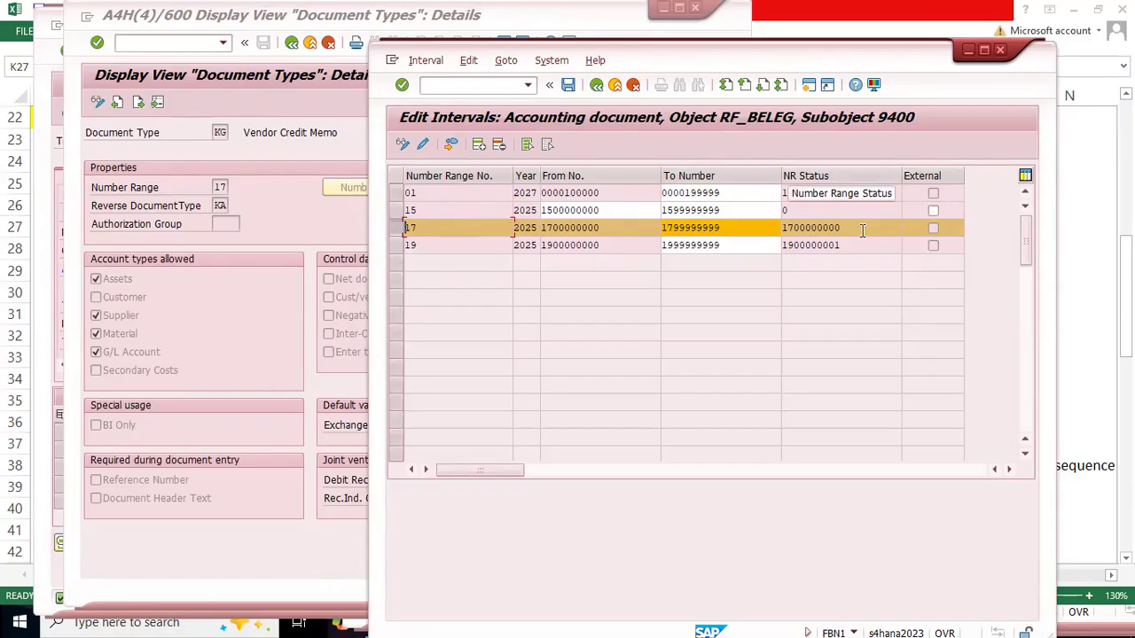
pyautogui.moveTo(863, 228); pyautogui.dragTo(782, 228)
pyautogui.click(553, 229)
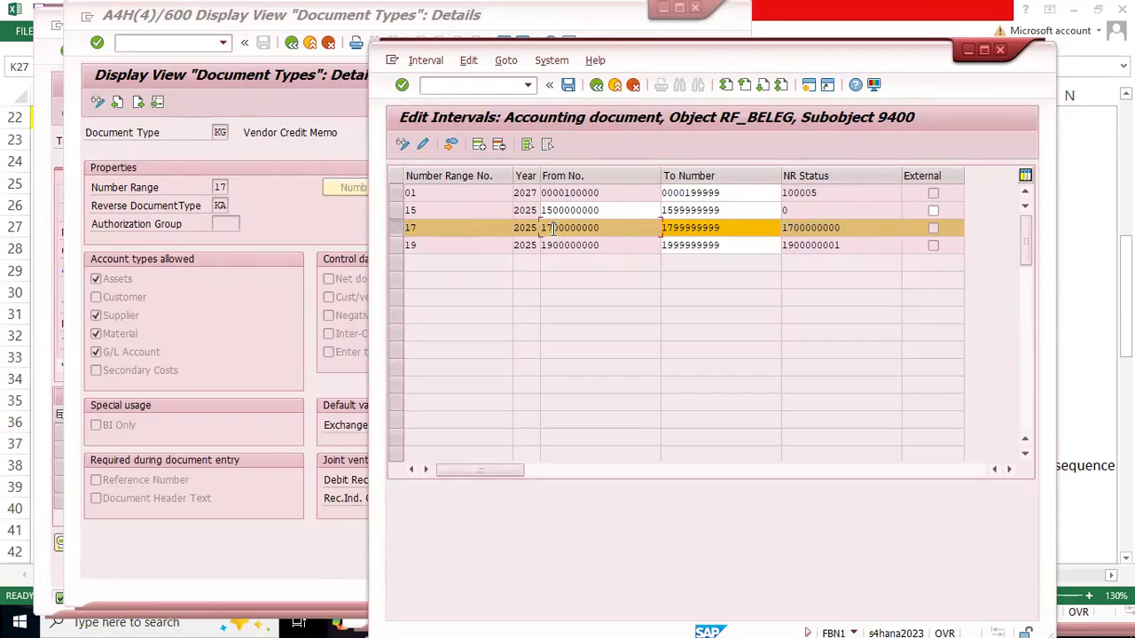
pyautogui.click(396, 232)
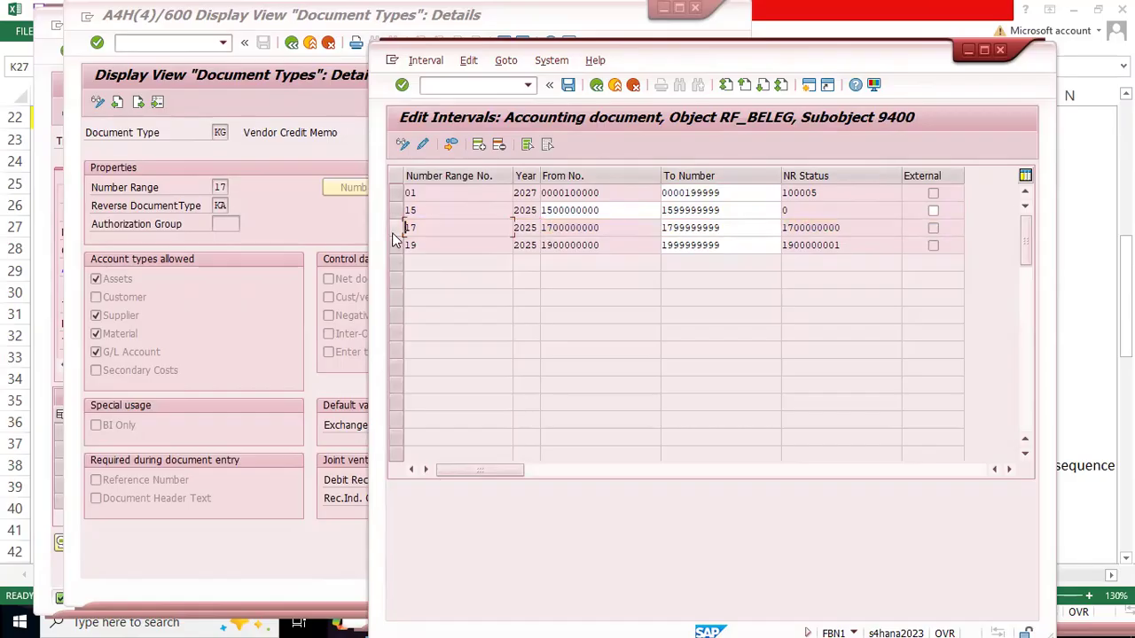
pyautogui.click(670, 228)
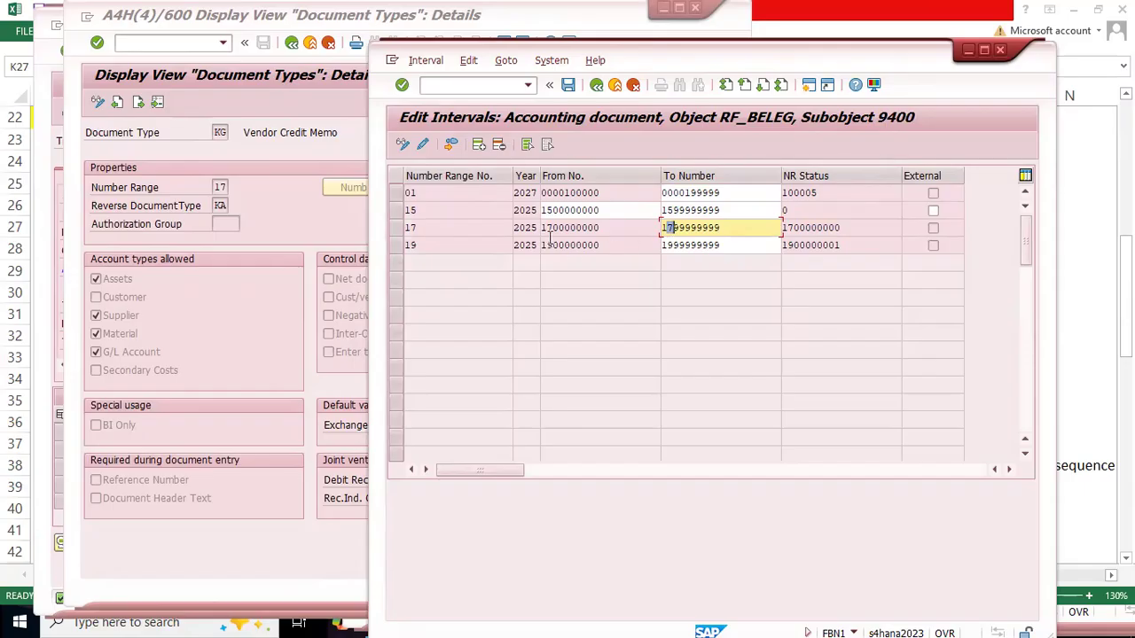
pyautogui.click(786, 228)
pyautogui.moveTo(863, 225)
pyautogui.mouseDown()
pyautogui.moveTo(792, 228)
pyautogui.moveTo(856, 228)
pyautogui.mouseUp()
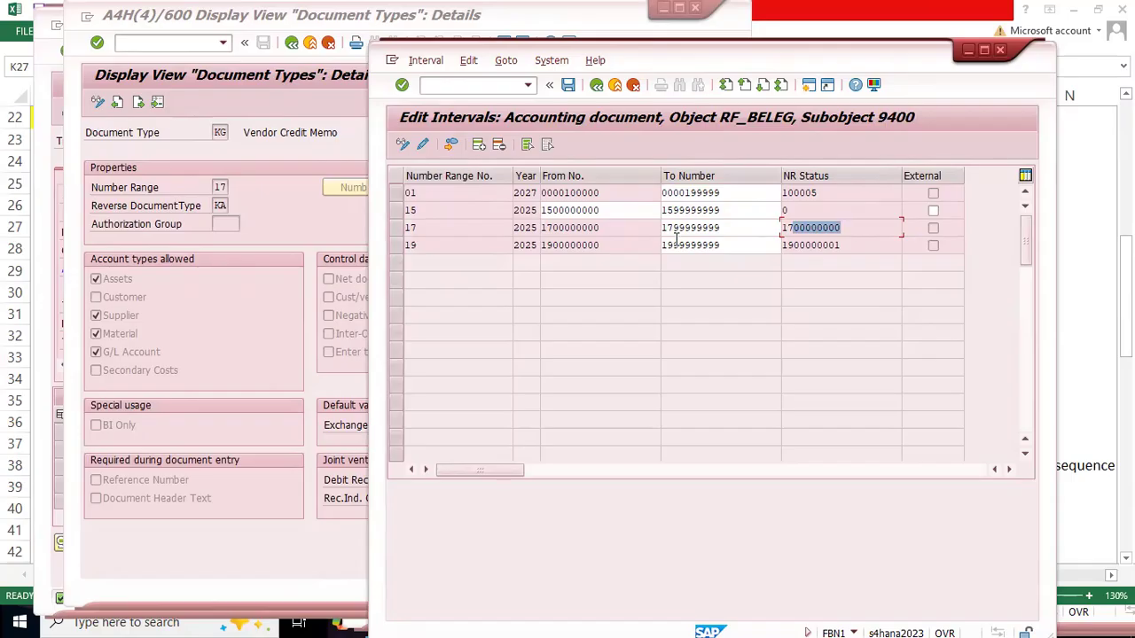
pyautogui.click(397, 228)
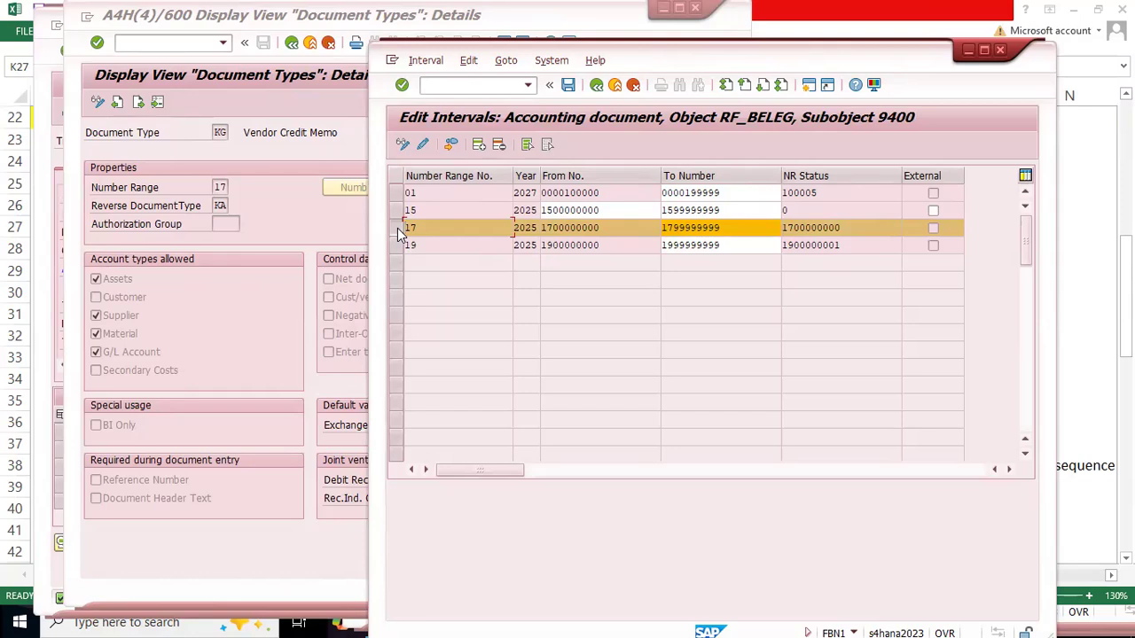
pyautogui.click(479, 144)
pyautogui.write('ZZ')
pyautogui.press('Tab')
pyautogui.write('2025')
pyautogui.press('Tab')
pyautogui.write('17')
pyautogui.press('BackSpace')
pyautogui.write('800000000')
pyautogui.press('Tab')
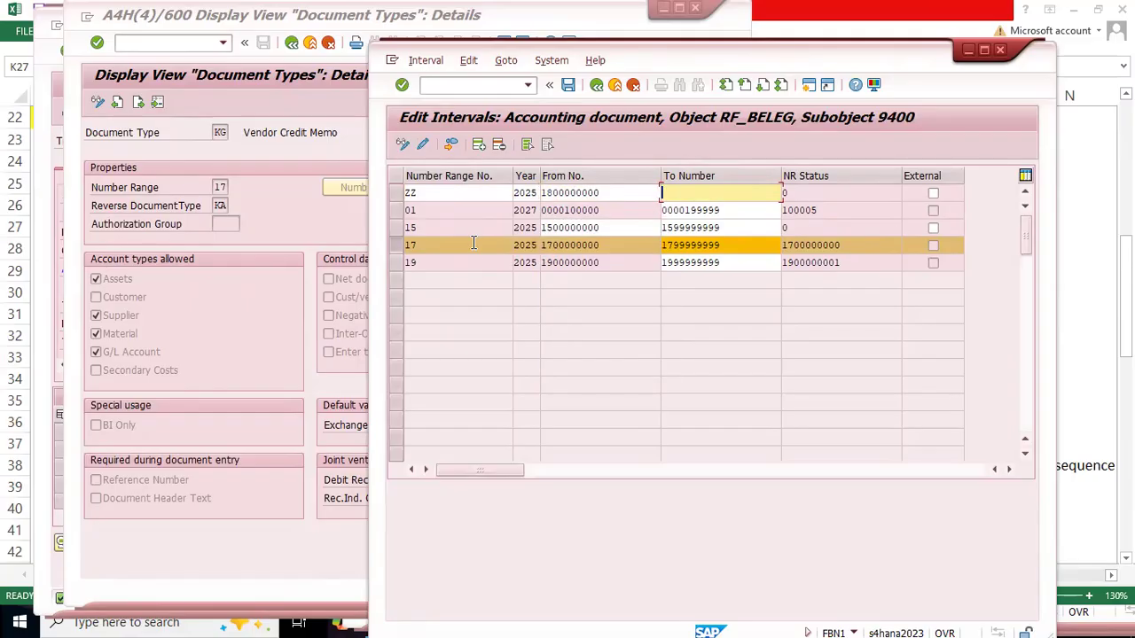
# Step: Compare interval ZZ with the number range assigned to document type KG and the From No. of interval 17
pyautogui.moveTo(430, 187); pyautogui.dragTo(398, 192)
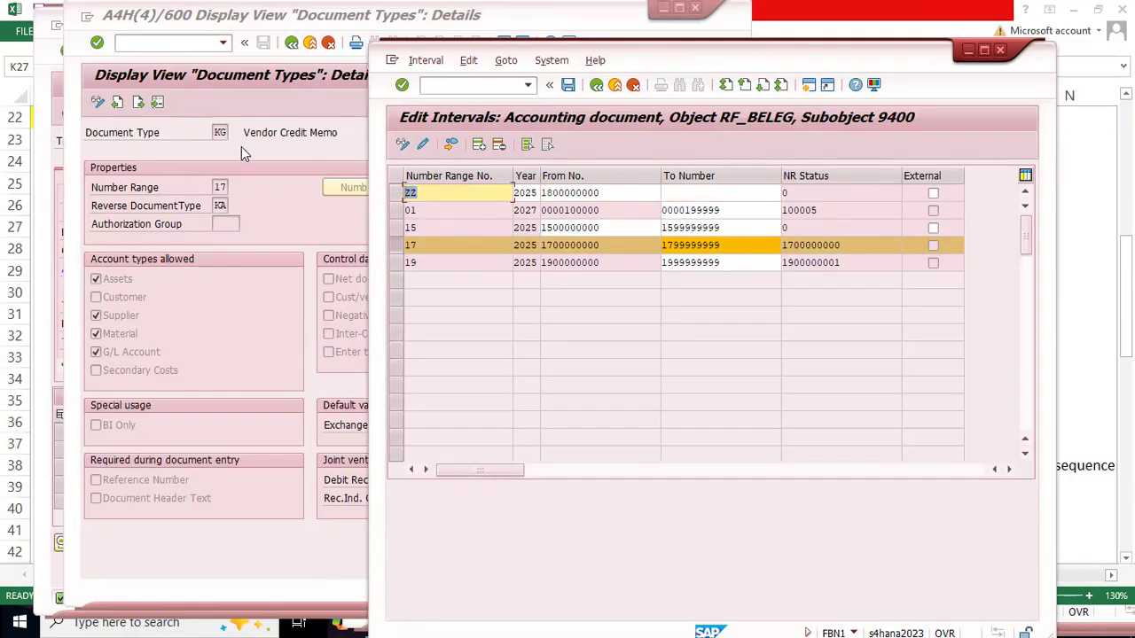
pyautogui.click(247, 196)
pyautogui.moveTo(228, 187); pyautogui.dragTo(192, 187)
pyautogui.hotkey('alt', 'Tab')
pyautogui.click(396, 245)
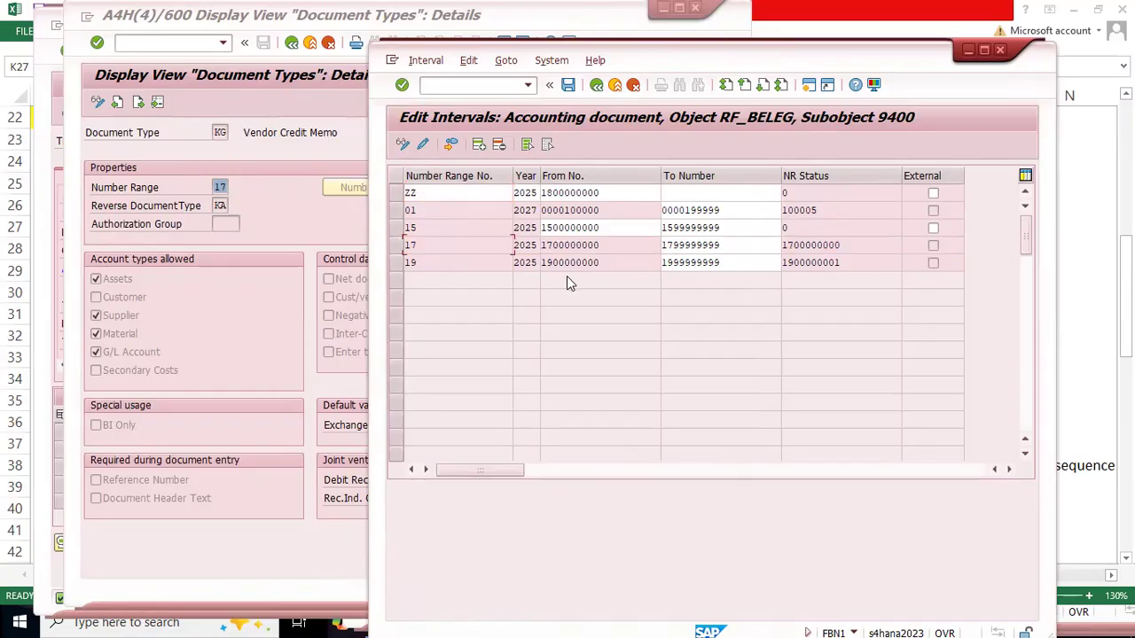
pyautogui.moveTo(604, 247); pyautogui.dragTo(512, 223)
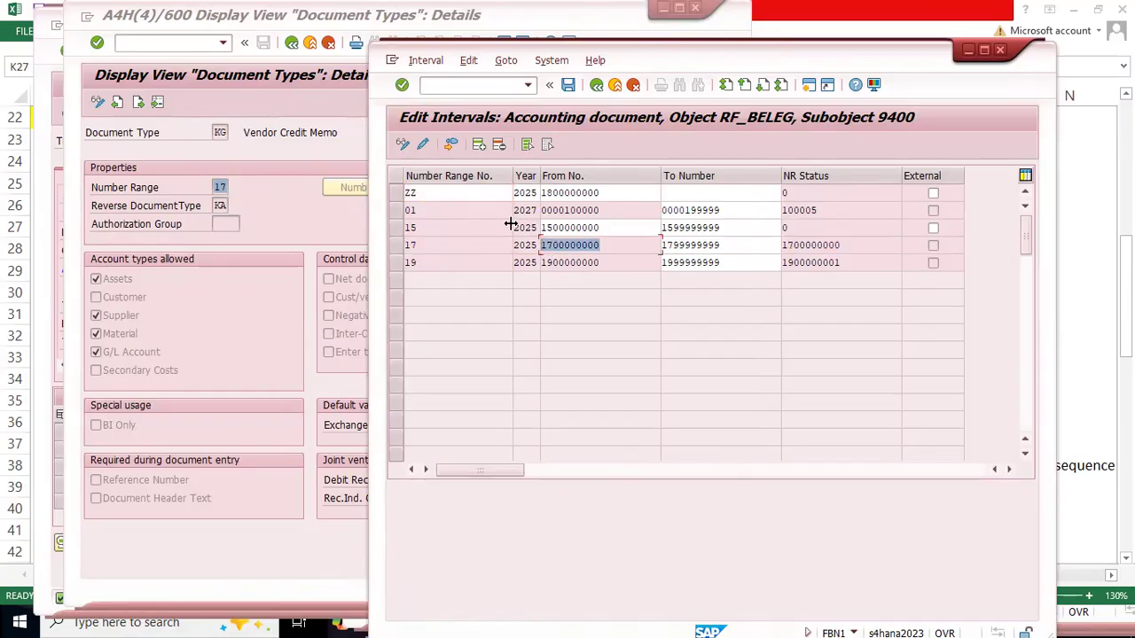
pyautogui.click(396, 229)
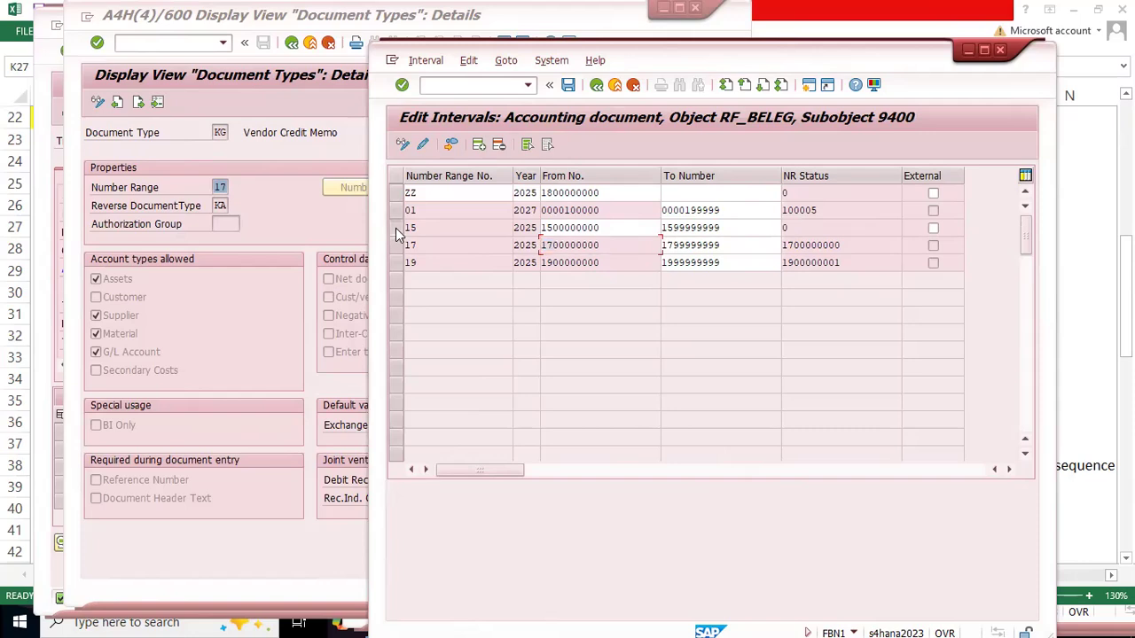
# Step: Clear the From No. of the unused number range interval 15 for 2025
pyautogui.click(395, 228)
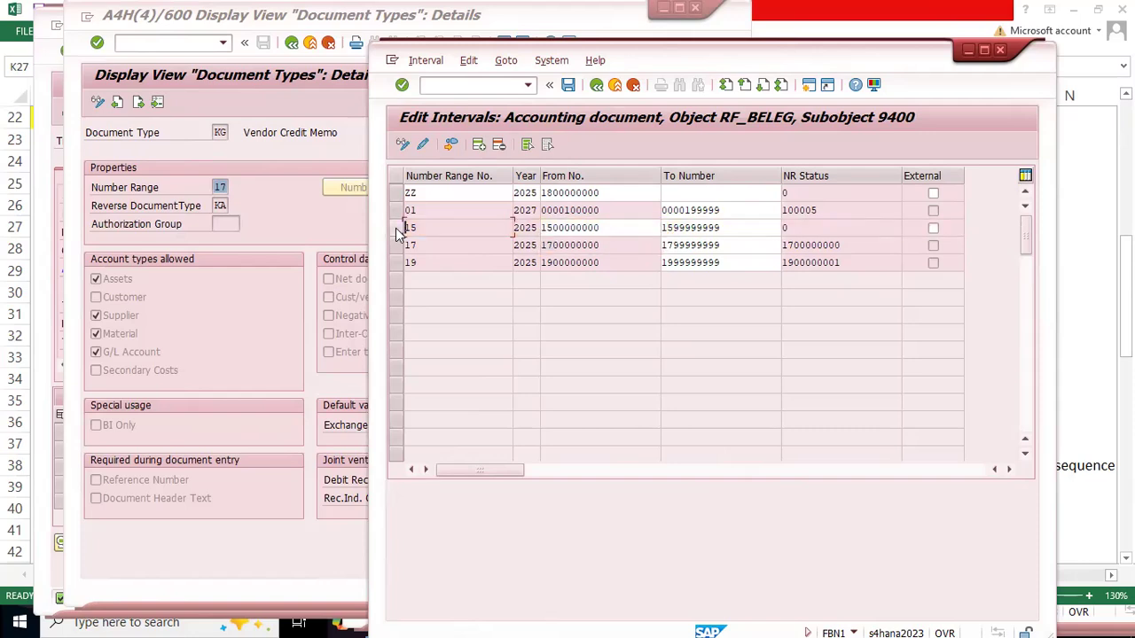
pyautogui.doubleClick(615, 226)
pyautogui.press('Up')
pyautogui.press('Down')
pyautogui.press('End')
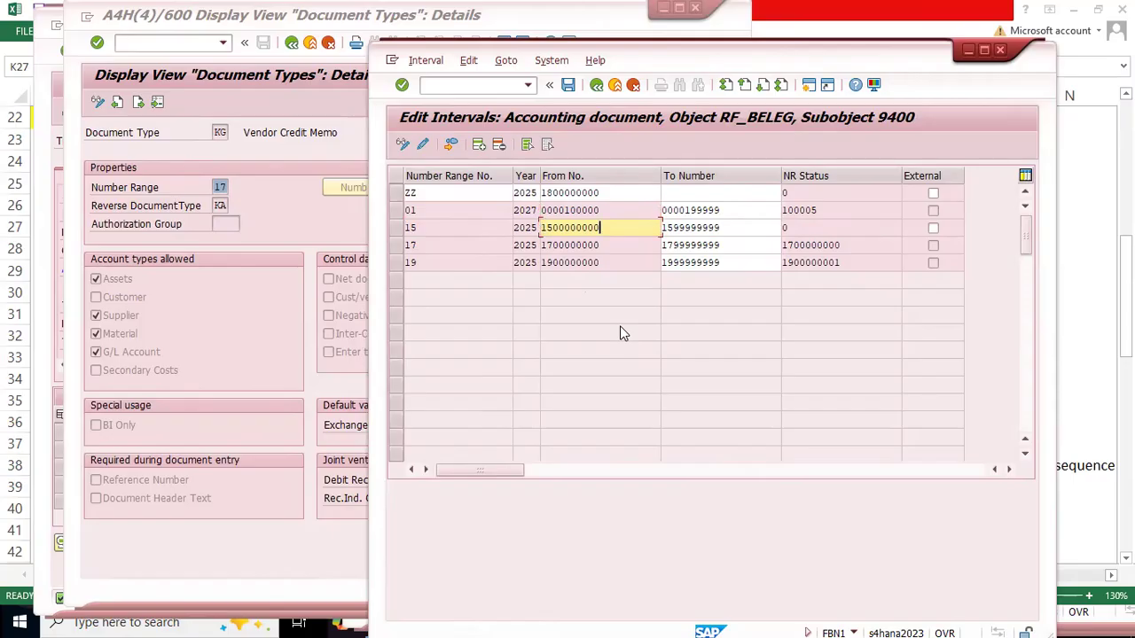
pyautogui.hotkey('shift', 'Home')
pyautogui.press('Delete')
# Step: Check whether interval 17's From No. can be edited, and leave the interval maintenance without saving
pyautogui.moveTo(606, 247); pyautogui.dragTo(540, 244)
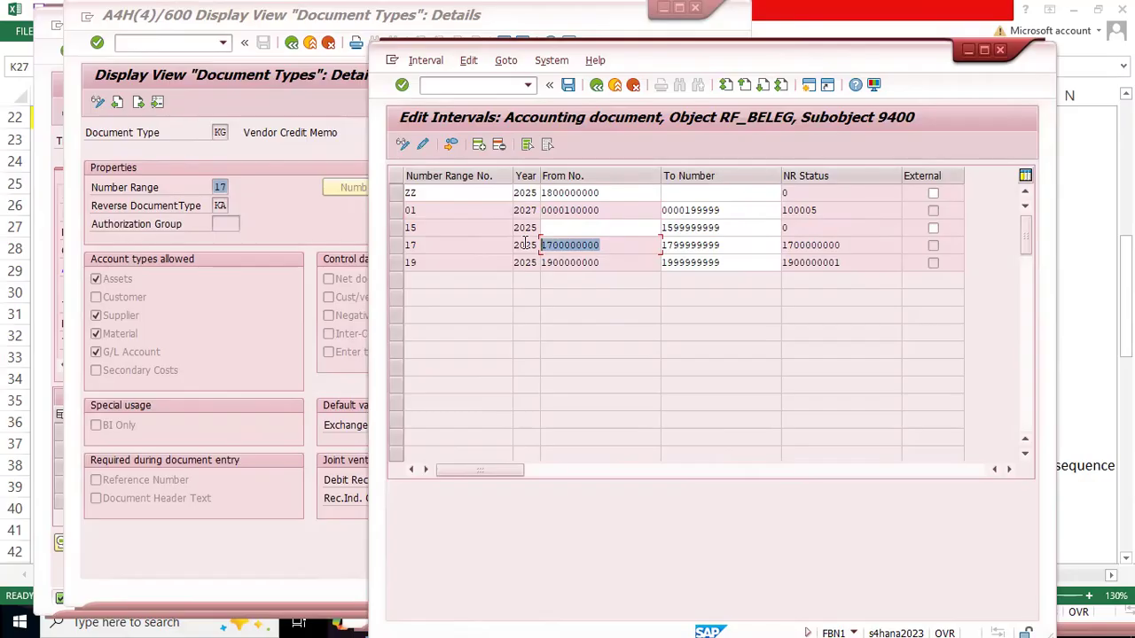
pyautogui.hotkey('ctrl', '/')
pyautogui.write('/n')
pyautogui.press('Return')
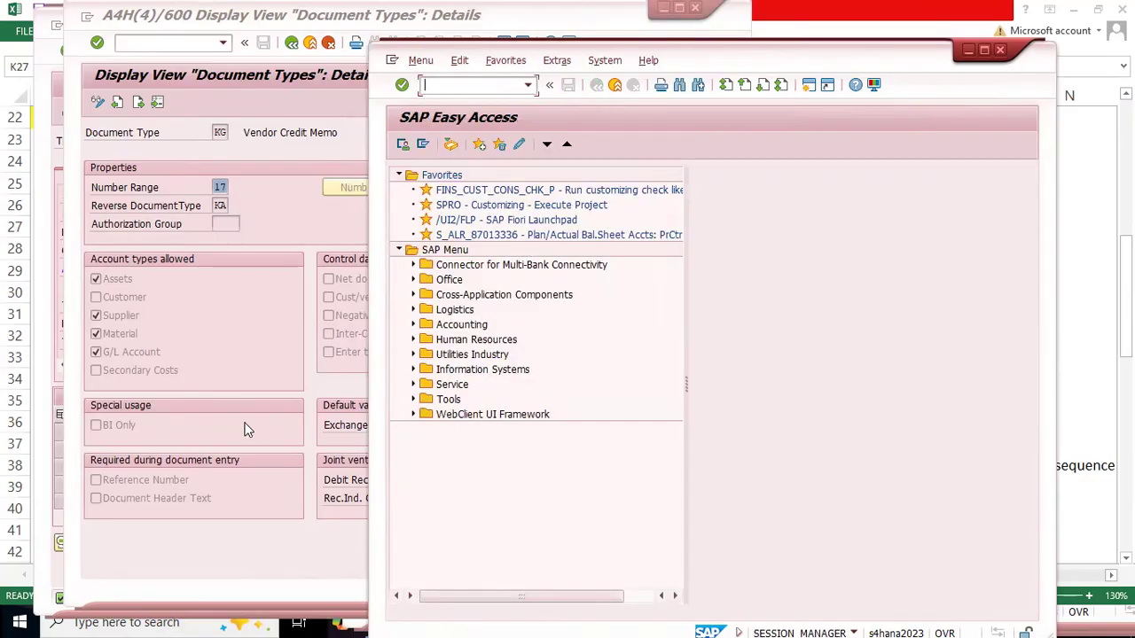
# Step: Switch to the 2506 sheet in Excel and select the vendor credit memo journal entry in H1609:I1610
pyautogui.hotkey('alt', 'Tab')
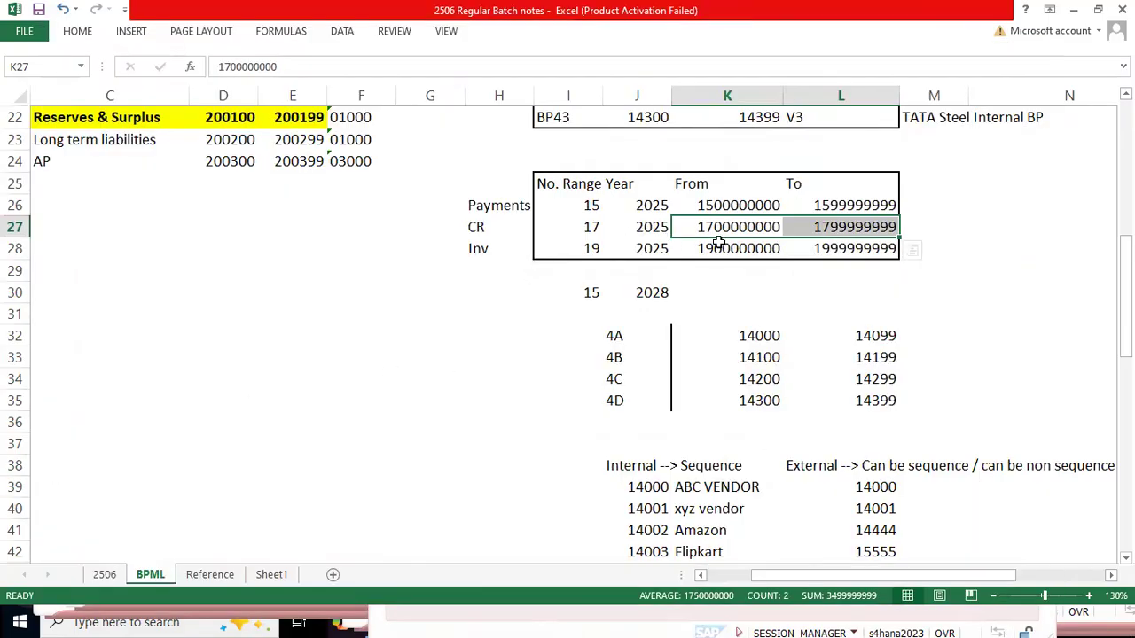
pyautogui.hotkey('ctrl', 'pageup')
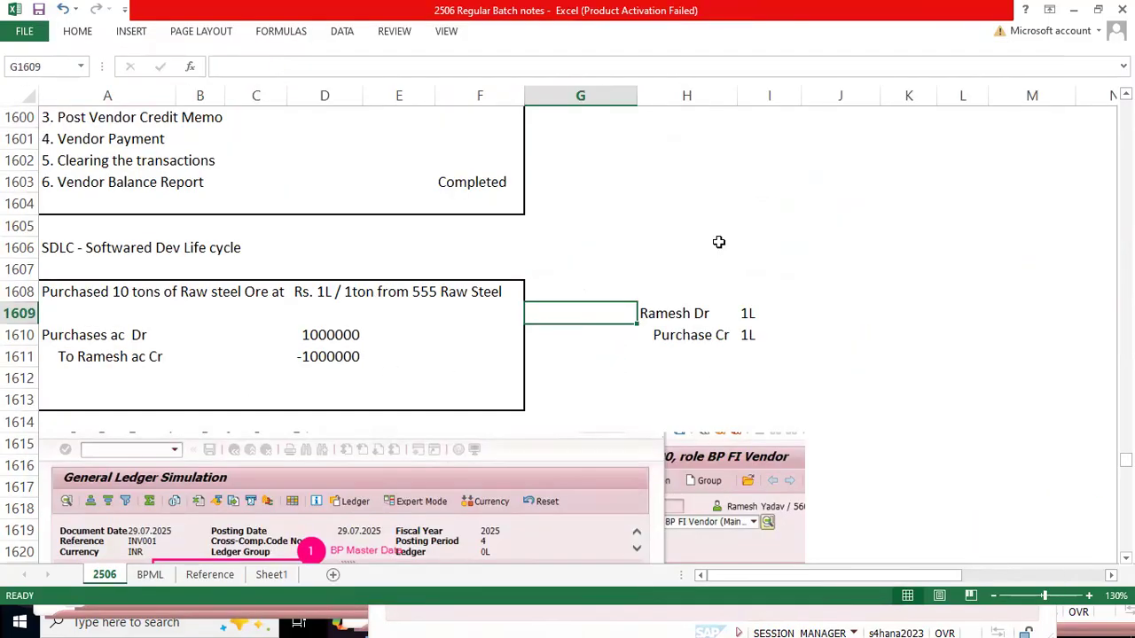
pyautogui.press('Right')
pyautogui.hotkey('shift', 'Right')
pyautogui.hotkey('shift', 'Down')
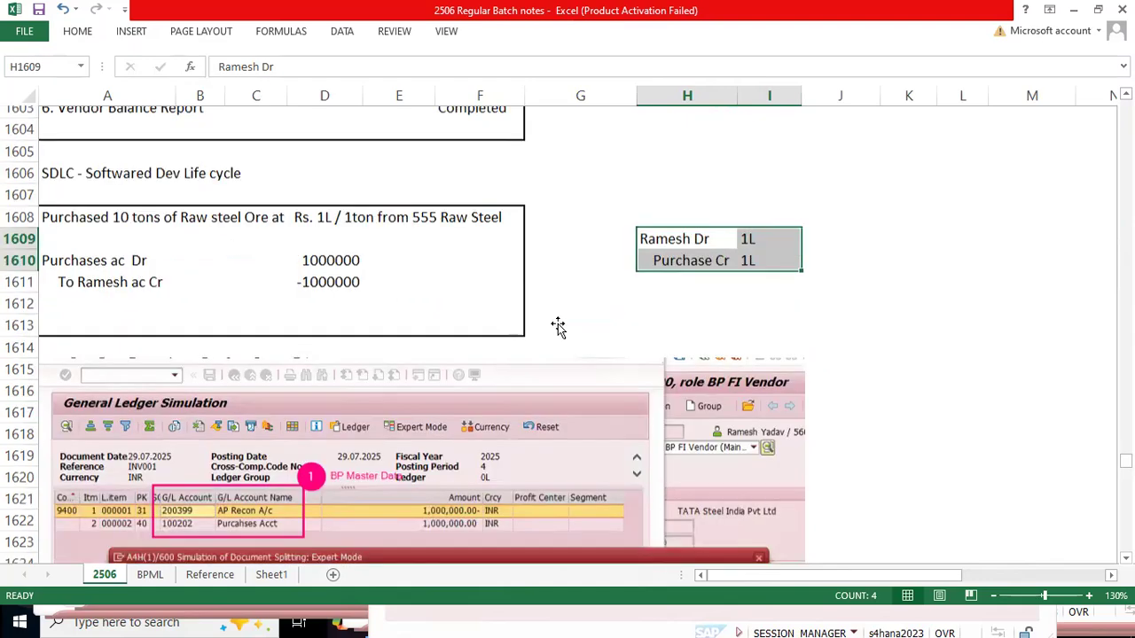
# Step: Review the highlighted Purchases Dr and Vendor Cr active splitting example with profit center PC200
pyautogui.scroll(-15, 556, 326)
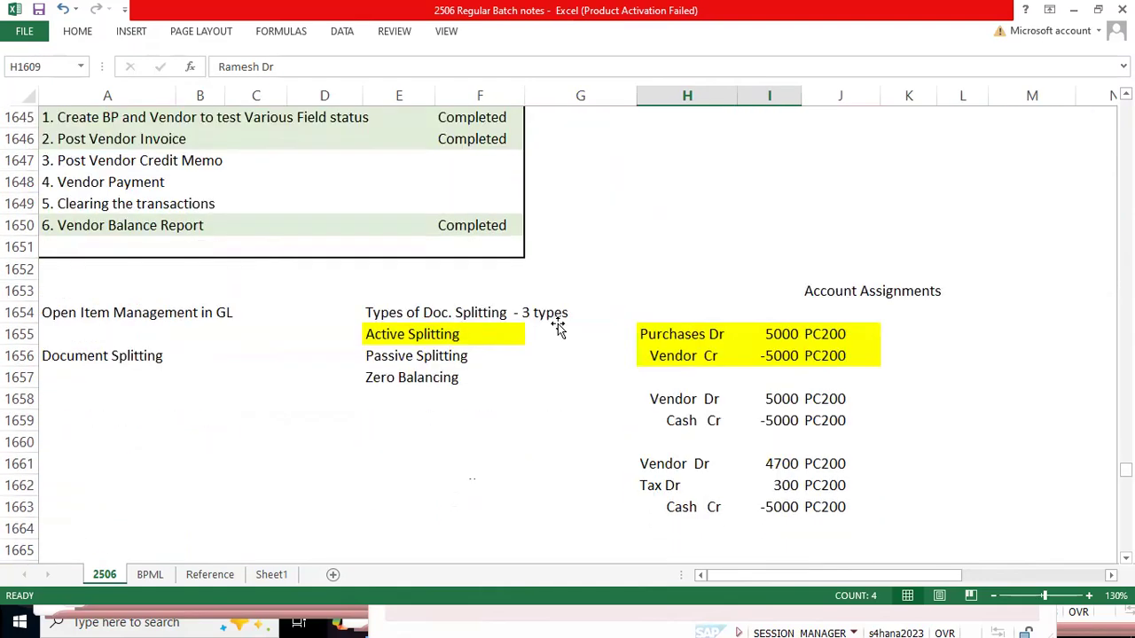
pyautogui.click(676, 342)
pyautogui.moveTo(677, 342); pyautogui.dragTo(853, 357)
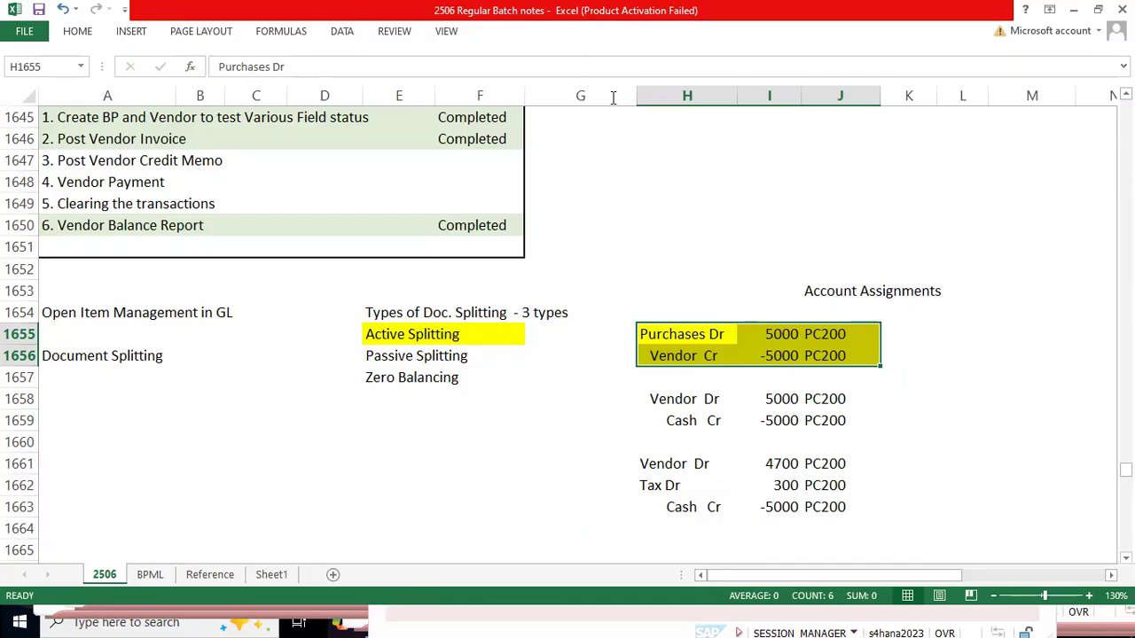
pyautogui.click(345, 413)
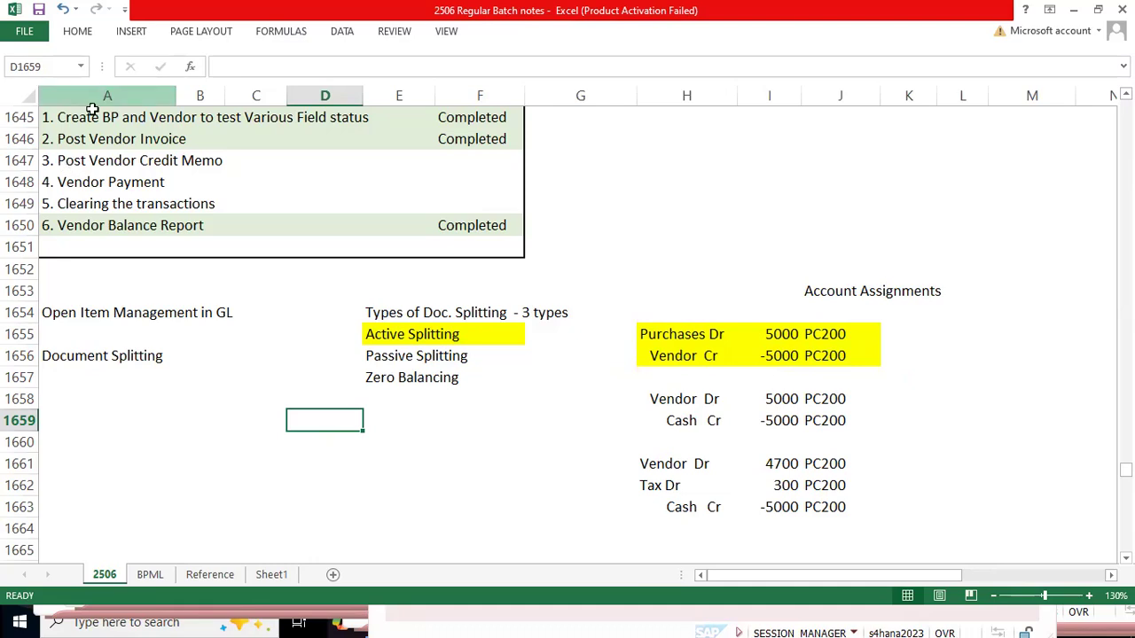
# Step: Copy the formatting of the "2. Post Vendor Invoice" row onto the "3. Post Vendor Credit Memo" row
pyautogui.moveTo(71, 161); pyautogui.dragTo(472, 160)
pyautogui.press('Up')
pyautogui.hotkey('ctrl', 'shift', 'Right')
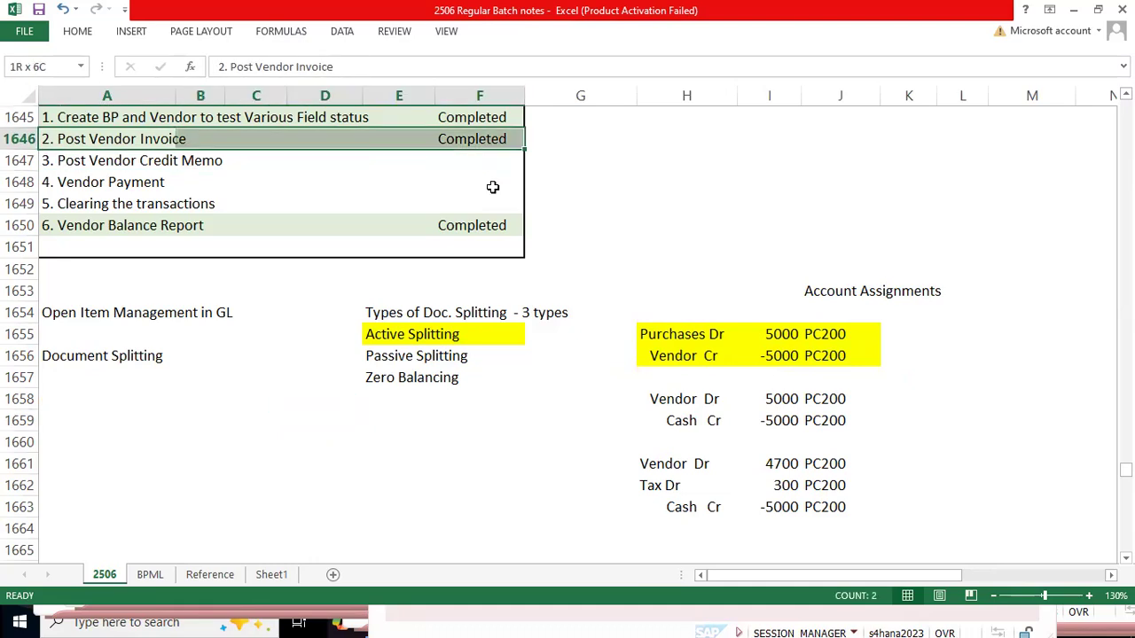
pyautogui.hotkey('ctrl', 'c')
pyautogui.press('Down')
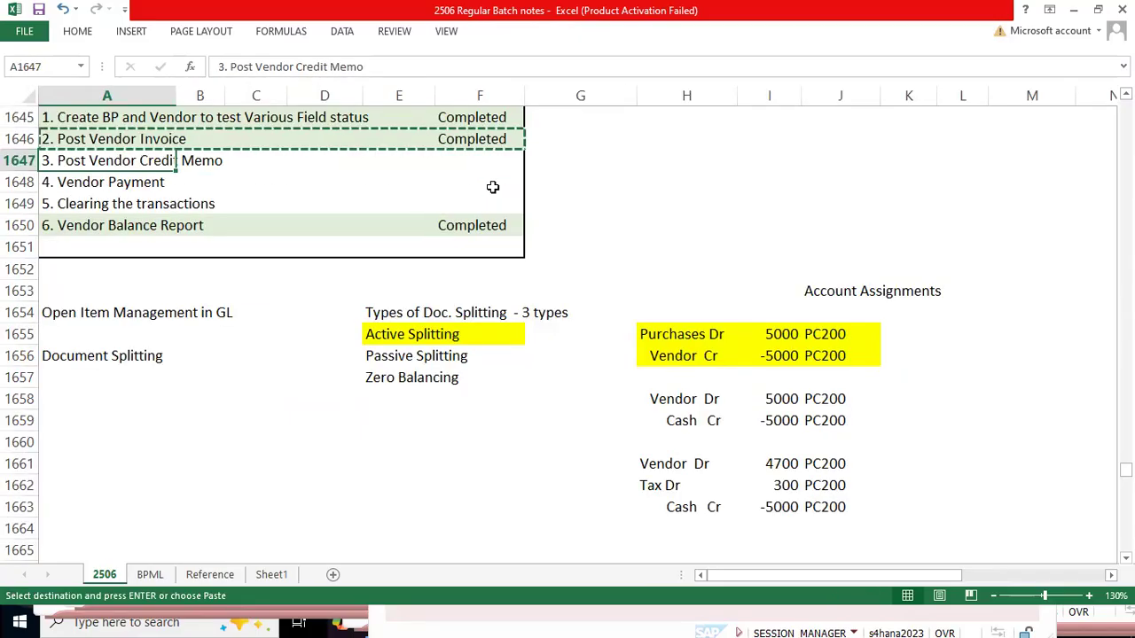
pyautogui.hotkey('ctrl', 'alt', 'v')
pyautogui.press('t')
pyautogui.press('Return')
# Step: Mark "3. Post Vendor Credit Memo" as Completed in column F and select the "4. Vendor Payment" row
pyautogui.press('Right')
pyautogui.press('Right')
pyautogui.press('Right')
pyautogui.press('Right')
pyautogui.press('Right')
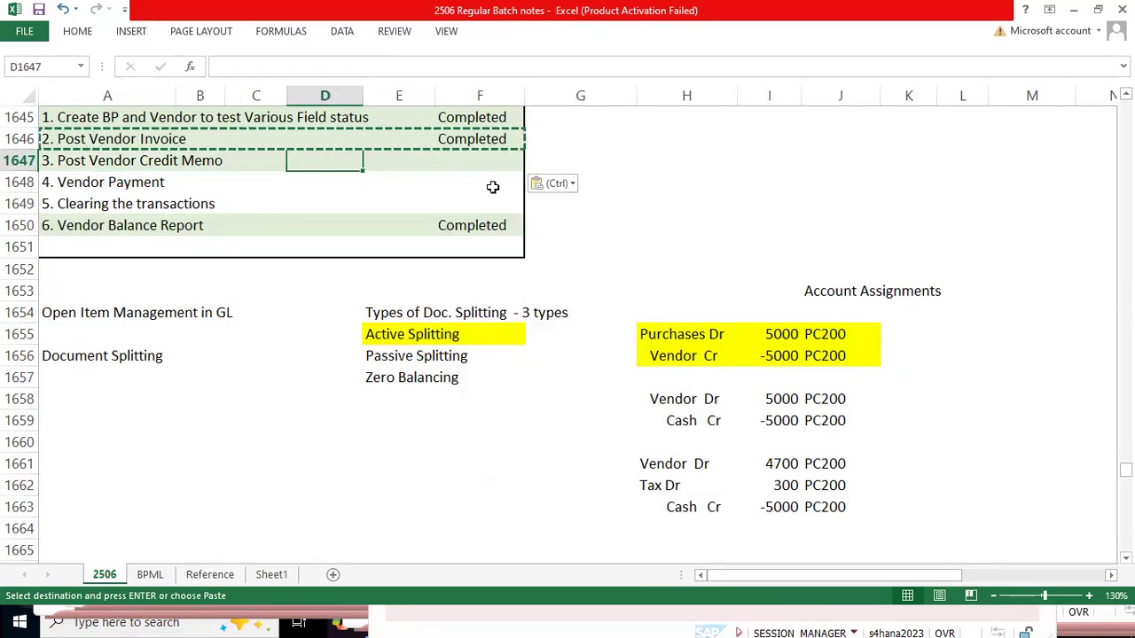
pyautogui.hotkey('ctrl', 'd')
pyautogui.press('Down')
pyautogui.press('Down')
pyautogui.press('Up')
pyautogui.hotkey('shift', 'space')
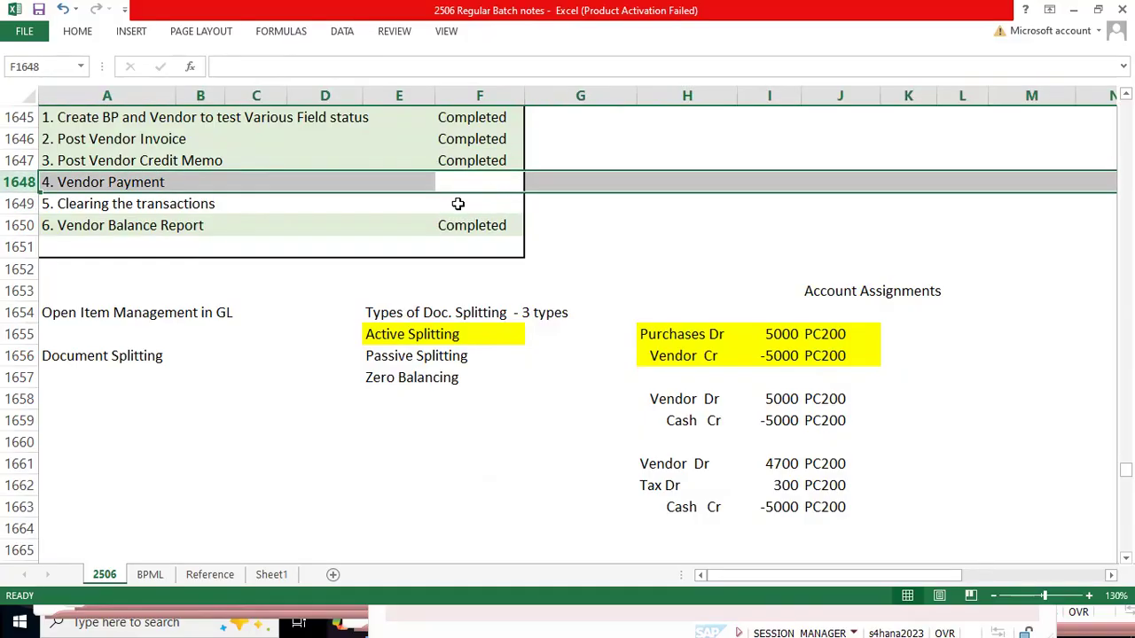
# Step: Review the "4. Vendor Payment" test step and the "Vendor Cr" splitting entry, and select the raw steel purchase example in A1608:F1613
pyautogui.click(454, 203)
pyautogui.scroll(1, 461, 213)
pyautogui.click(480, 249)
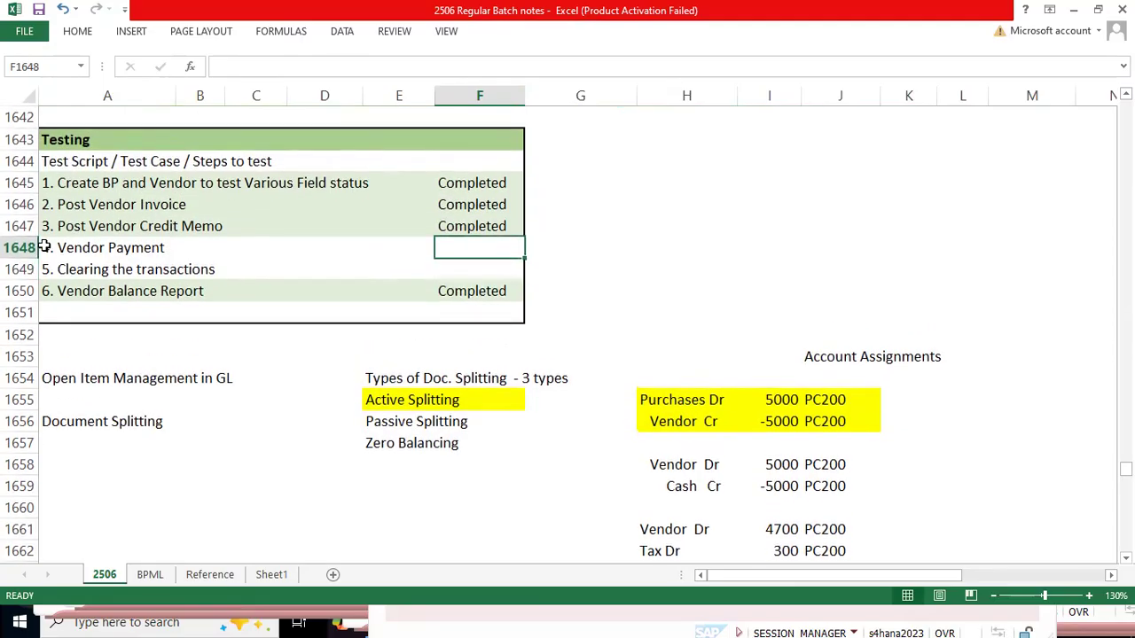
pyautogui.click(20, 249)
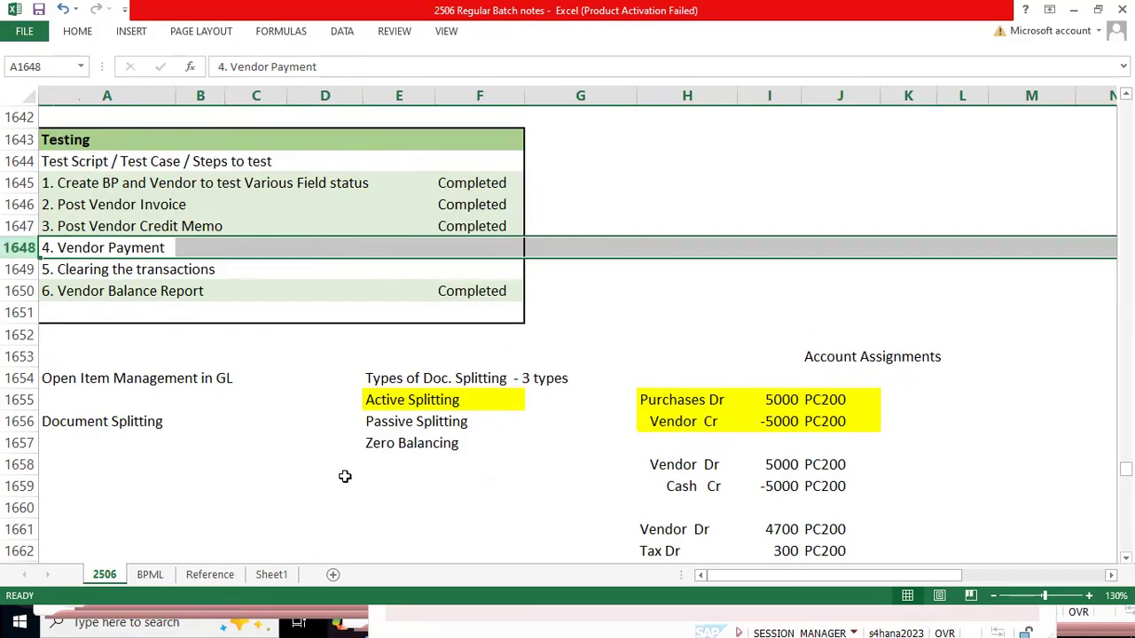
pyautogui.click(732, 424)
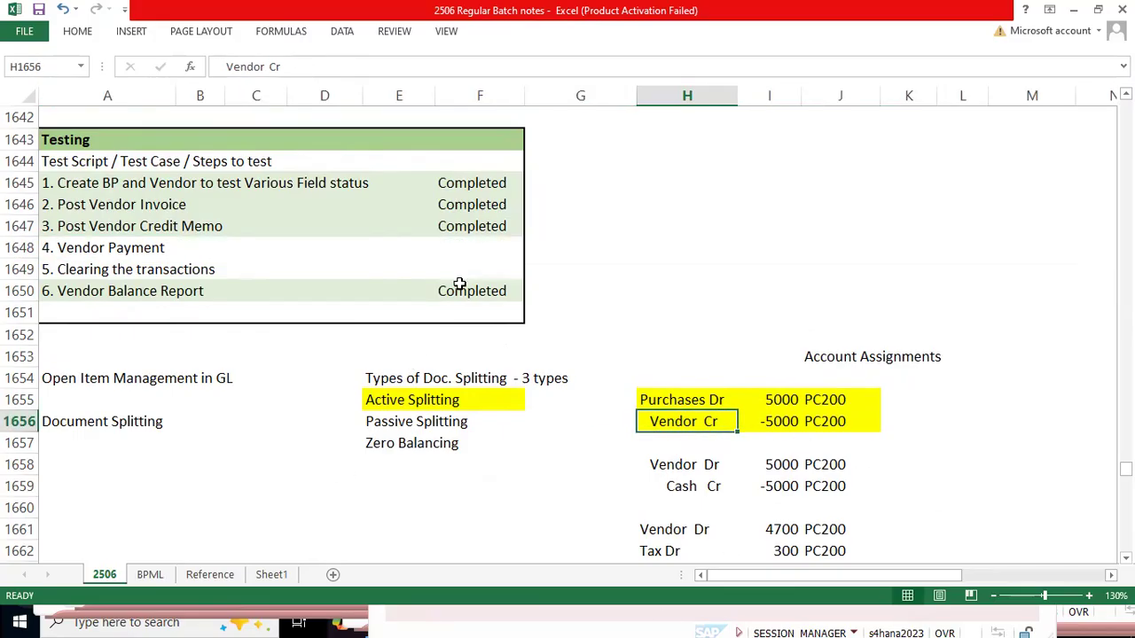
pyautogui.scroll(7, 304, 411)
pyautogui.scroll(6, 307, 411)
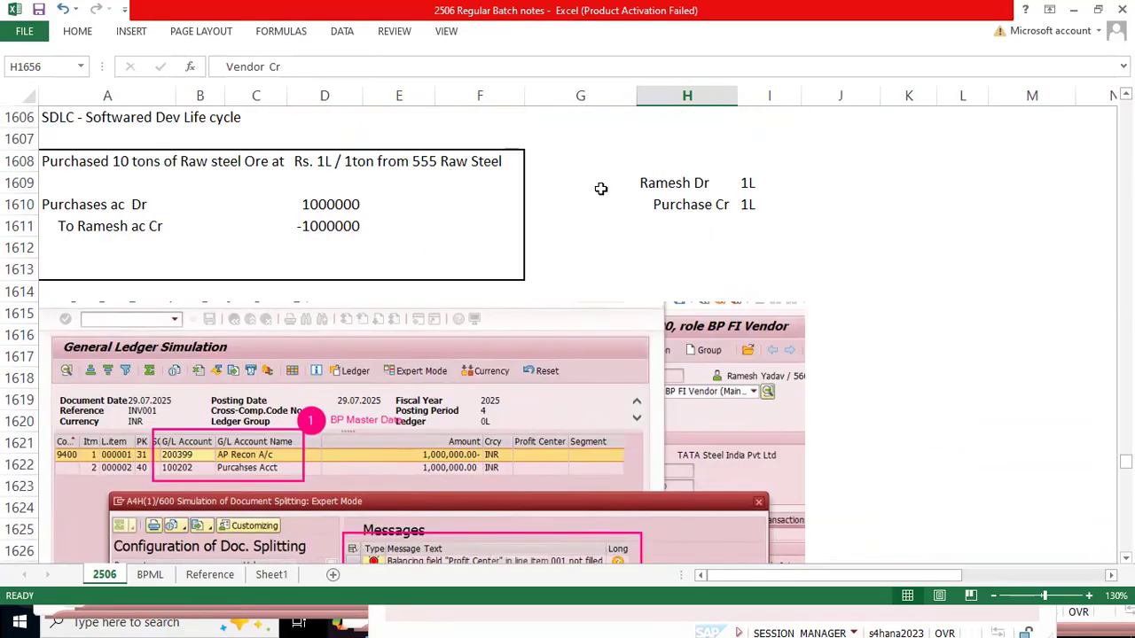
pyautogui.moveTo(67, 160)
pyautogui.mouseDown()
pyautogui.moveTo(352, 256)
pyautogui.moveTo(469, 254)
pyautogui.moveTo(476, 265)
pyautogui.mouseUp()
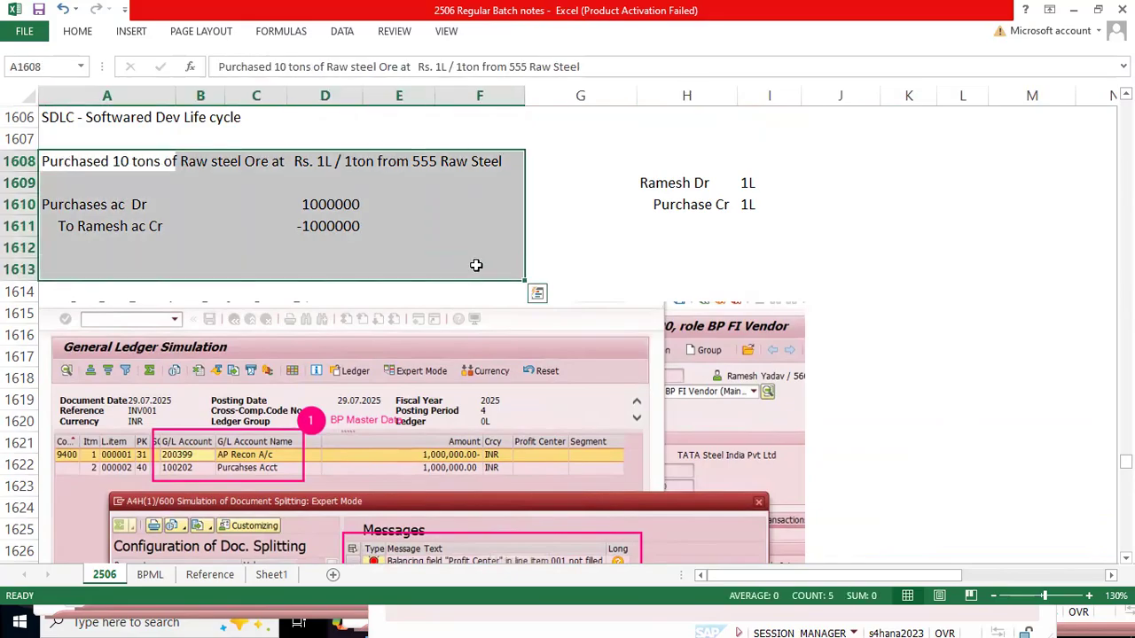
# Step: Replace "555 Raw Steel" in the purchase description in A1608 with the vendor's full name
pyautogui.click(49, 163)
pyautogui.press('F2')
pyautogui.hotkey('ctrl', 'Left')
pyautogui.hotkey('ctrl', 'Left')
pyautogui.hotkey('ctrl', 'Left')
pyautogui.hotkey('ctrl', 'shift', 'Right')
pyautogui.hotkey('ctrl', 'shift', 'Right')
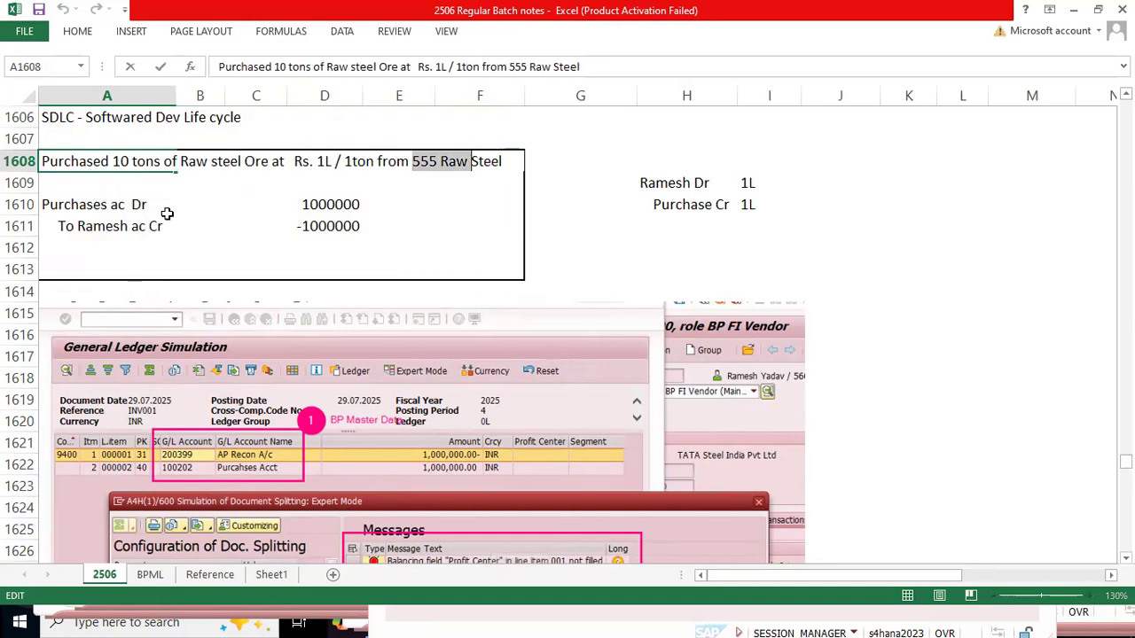
pyautogui.hotkey('ctrl', 'shift', 'Right')
pyautogui.write('Ramesh Yadav')
pyautogui.hotkey('ctrl', 'Return')
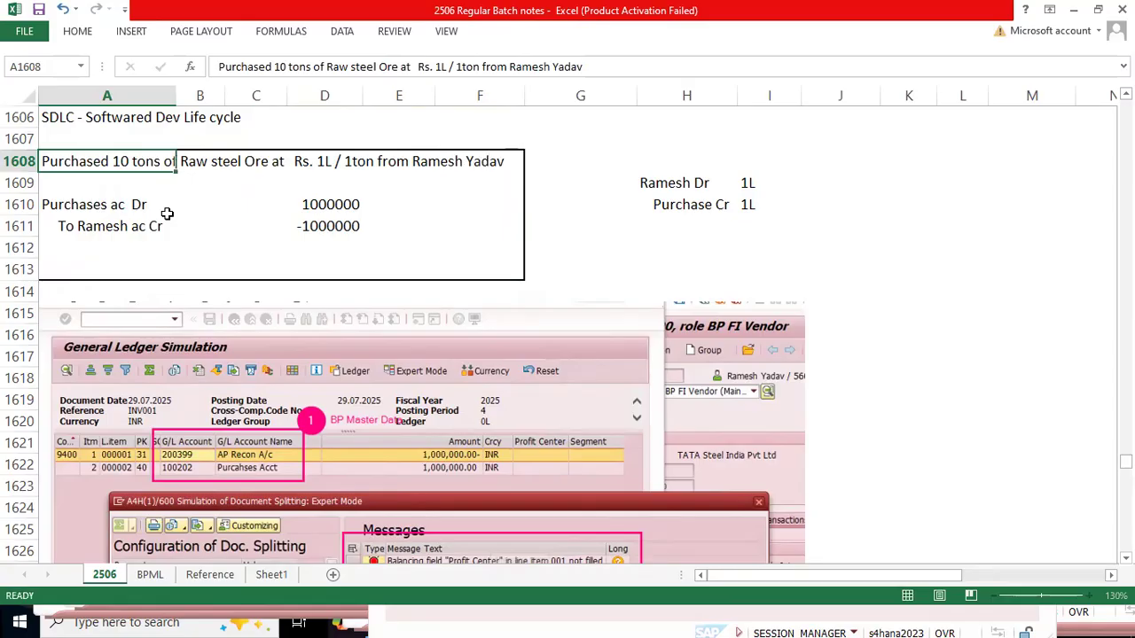
pyautogui.press('Return')
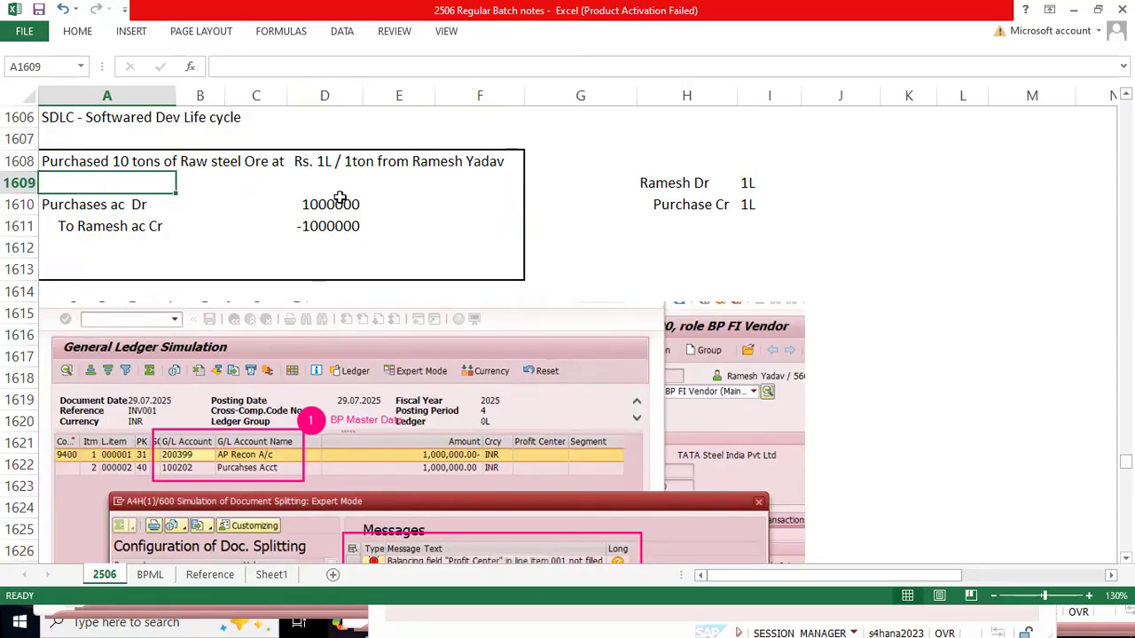
# Step: Select the purchase example in A1608:F1613 and switch to the SAP window showing the INV001 document in general ledger view
pyautogui.moveTo(51, 160); pyautogui.dragTo(489, 265)
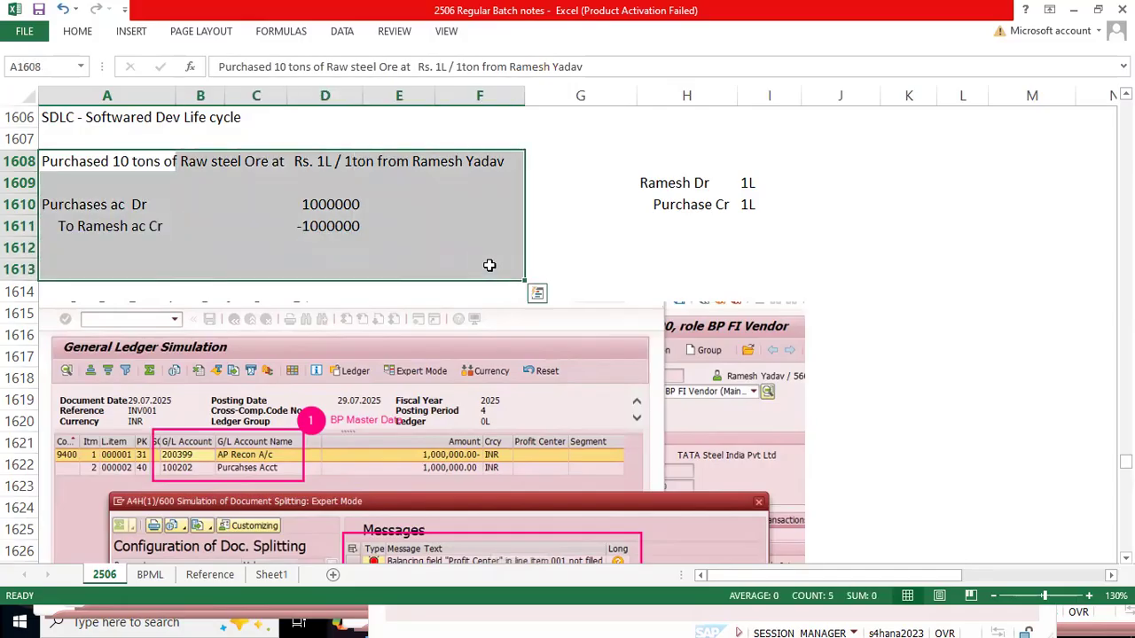
pyautogui.hotkey('alt', 'Tab')
pyautogui.hotkey('alt', 'Tab')
pyautogui.hotkey('alt', 'Tab')
pyautogui.hotkey('alt', 'Tab')
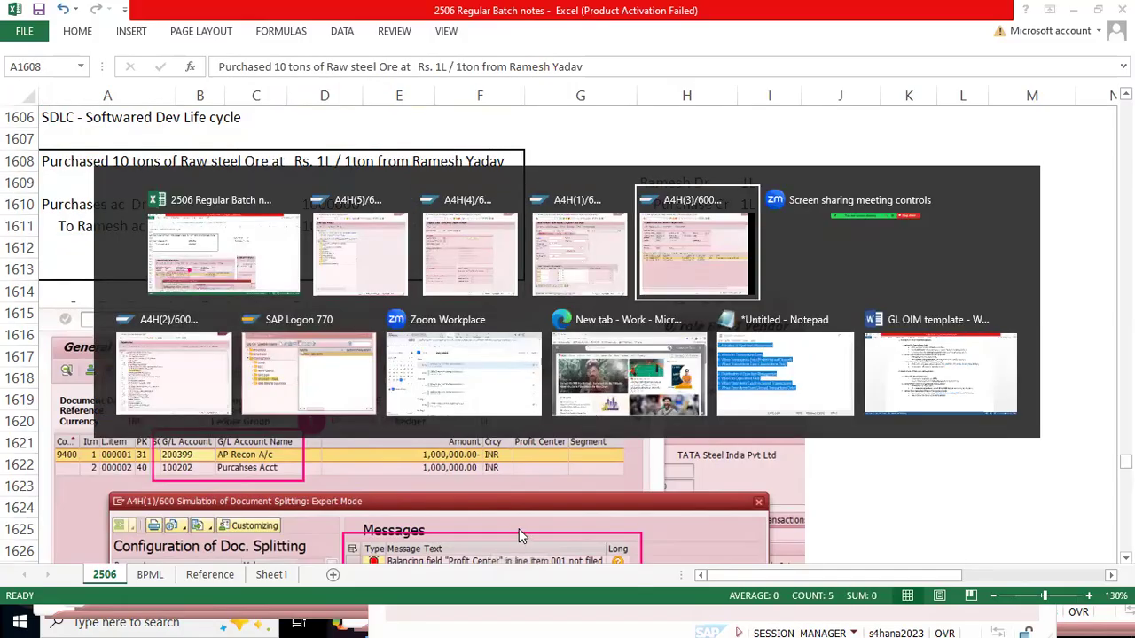
pyautogui.hotkey('alt', 'shift', 'Tab')
pyautogui.hotkey('alt', 'Tab')
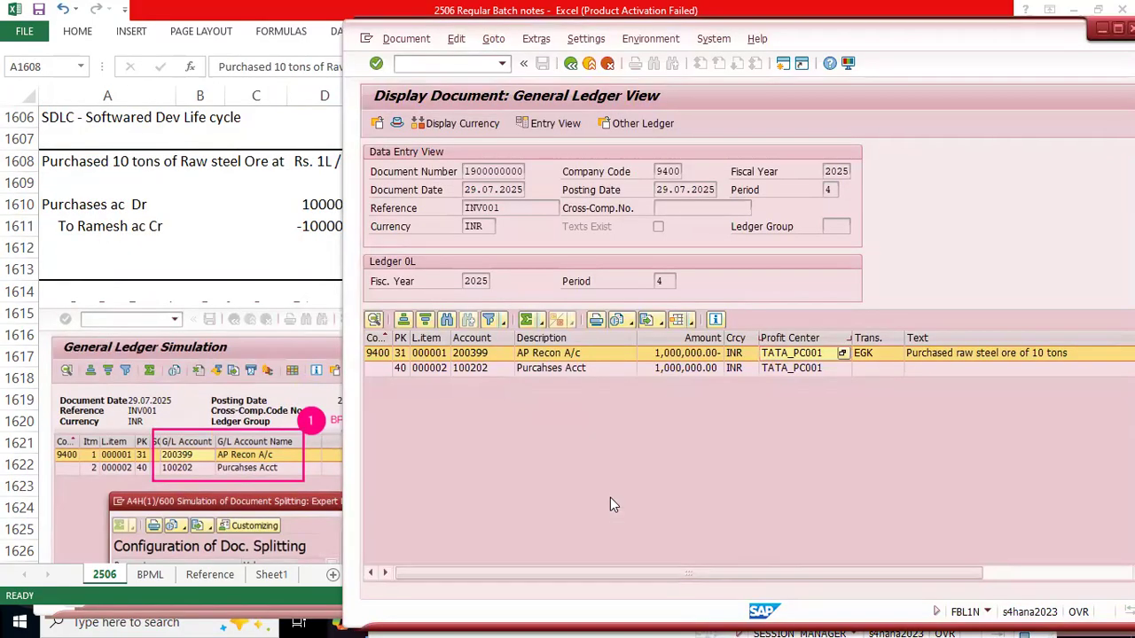
# Step: Return to the vendor line item list, maximize its window and refresh the list
pyautogui.press('F3')
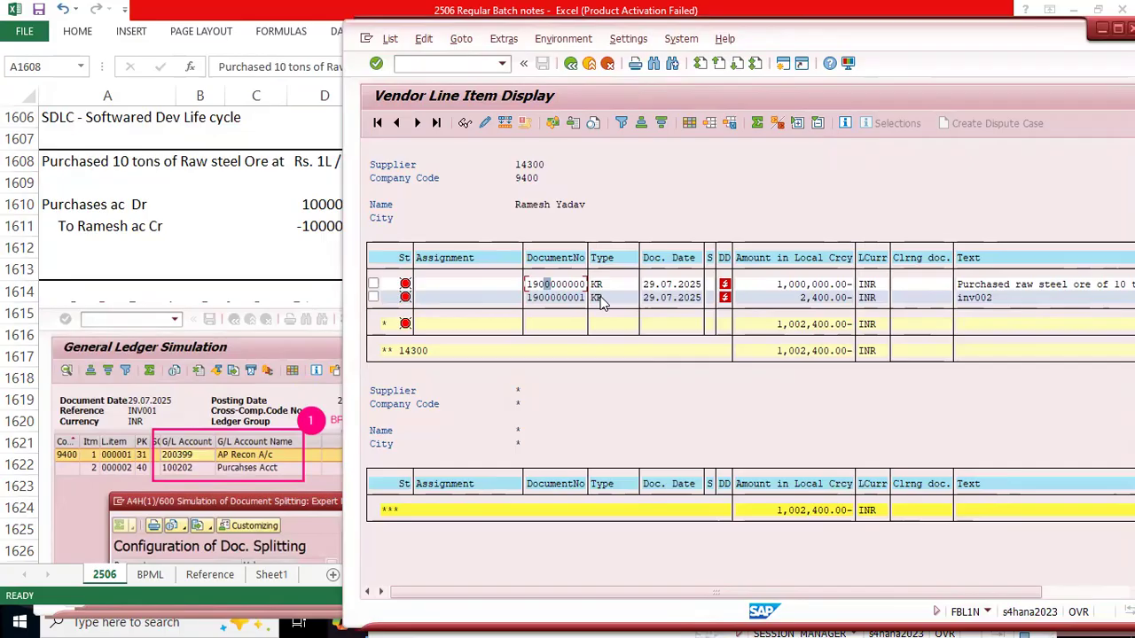
pyautogui.doubleClick(1019, 42)
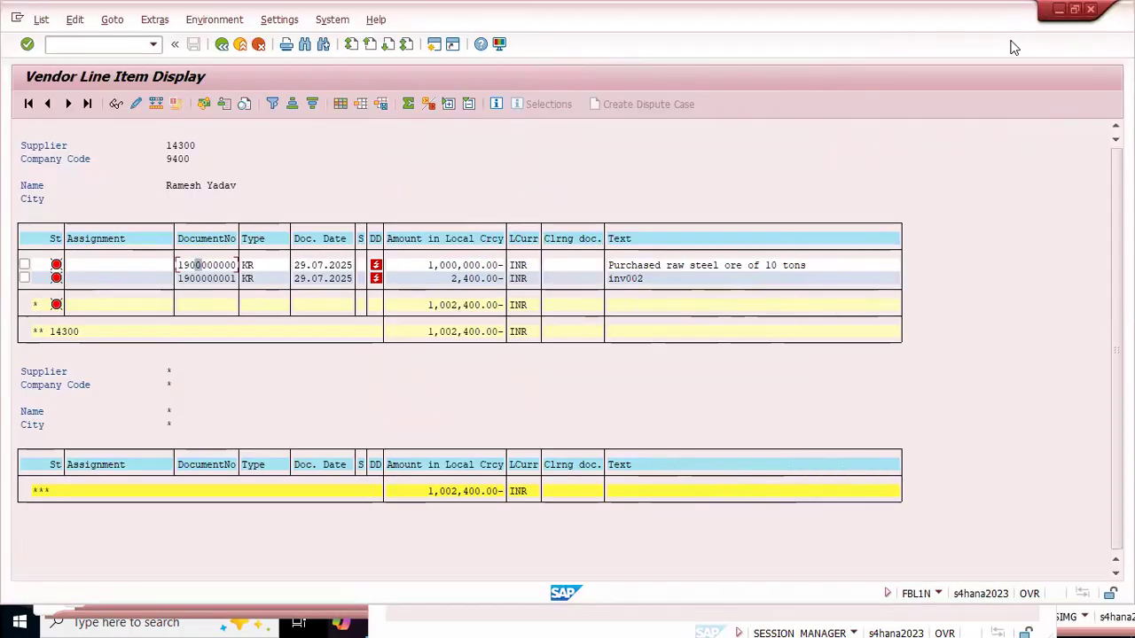
pyautogui.click(41, 21)
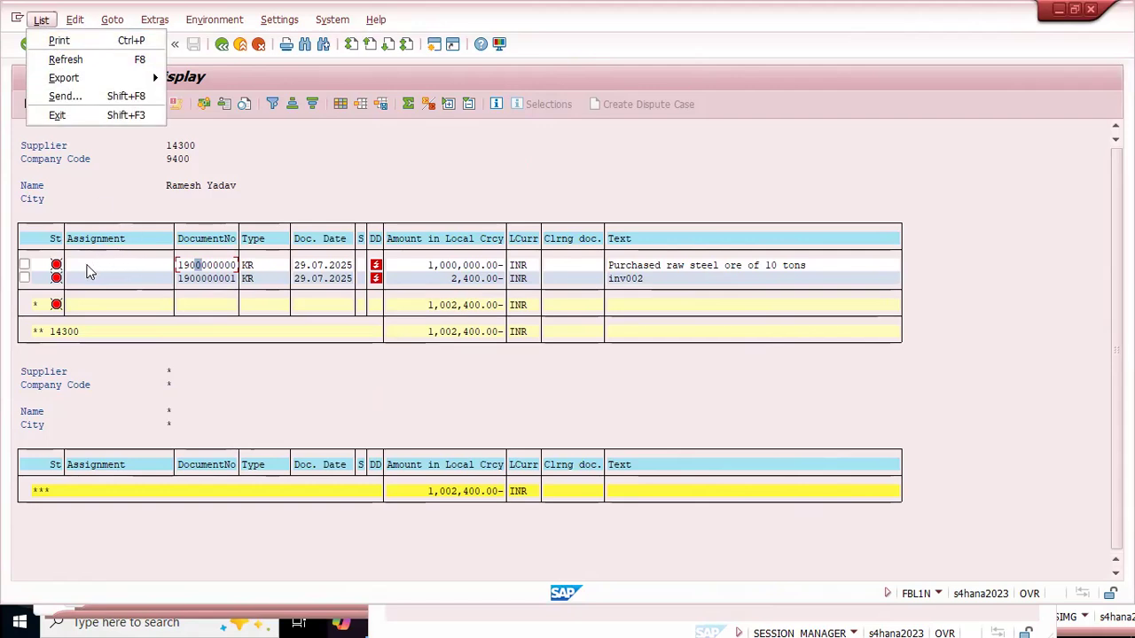
pyautogui.click(65, 59)
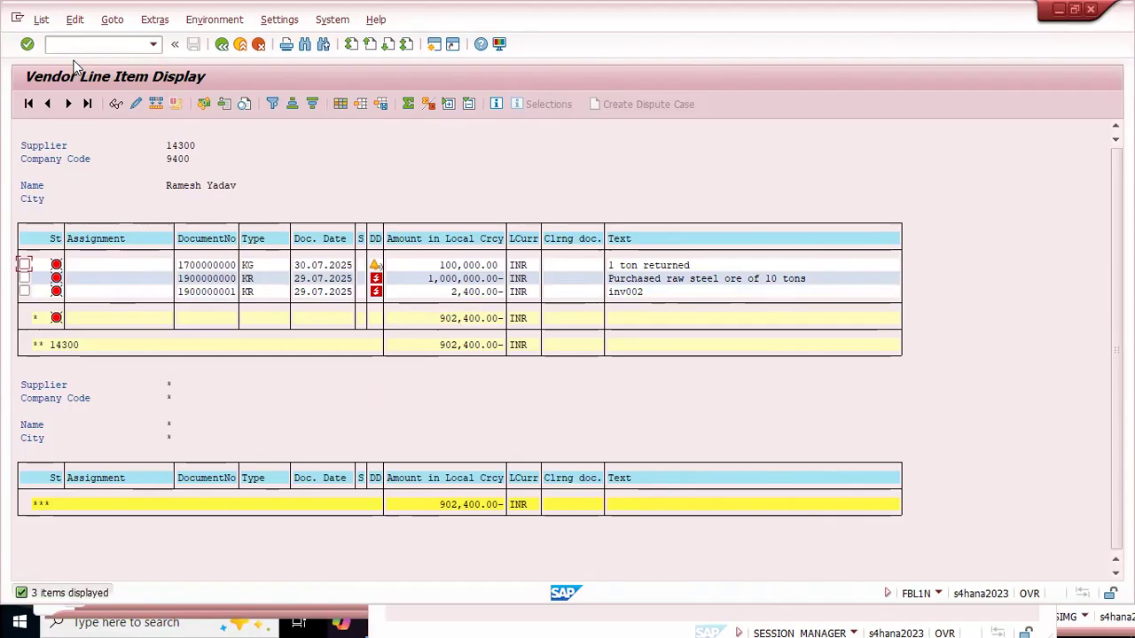
# Step: Check the KG credit memo line "1 ton returned" and the vendor's subtotal in the line item list
pyautogui.click(248, 265)
pyautogui.click(683, 265)
pyautogui.click(447, 319)
pyautogui.click(466, 320)
pyautogui.press('Tab')
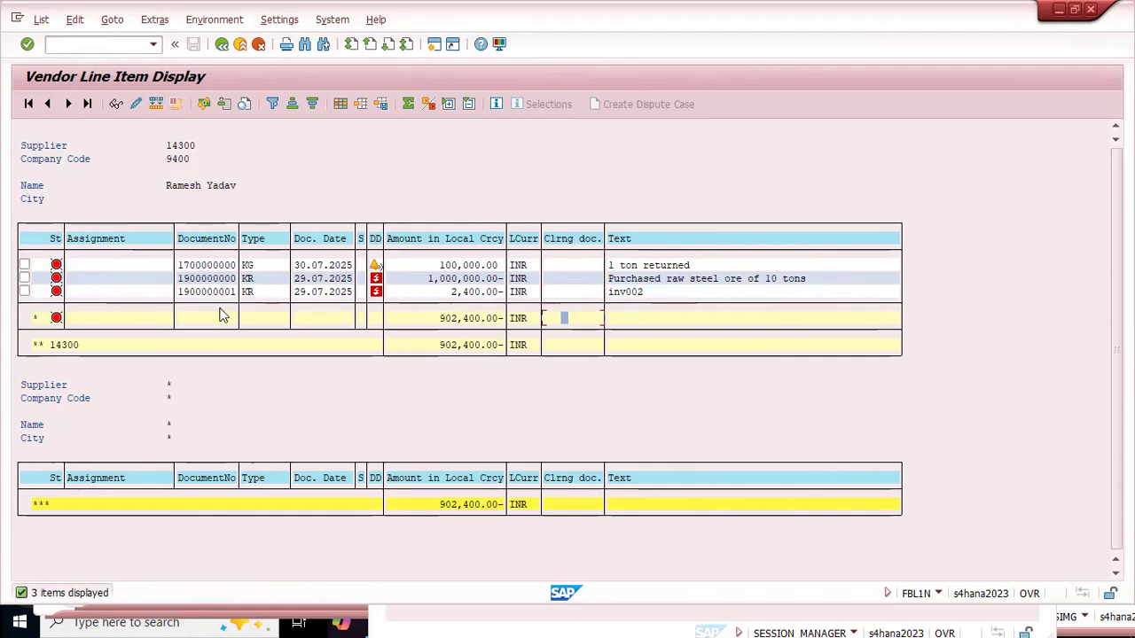
# Step: Display the general ledger view of the "inv002" invoice and compare the profit centers of the AP Recon A/c and Rent Account lines
pyautogui.click(477, 293)
pyautogui.doubleClick(218, 293)
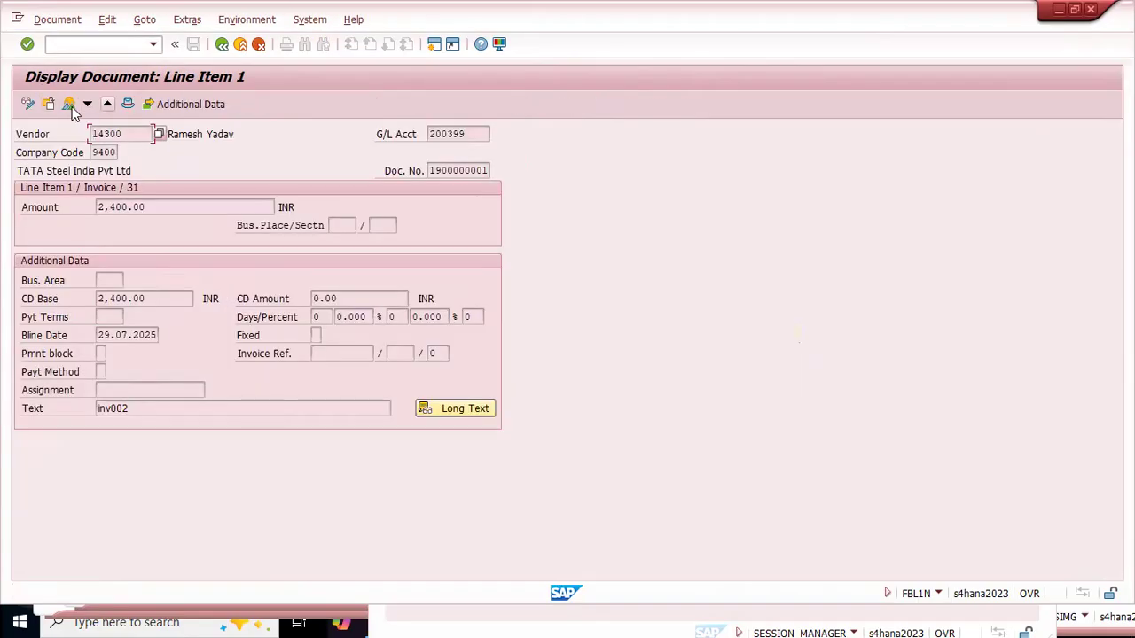
pyautogui.click(69, 105)
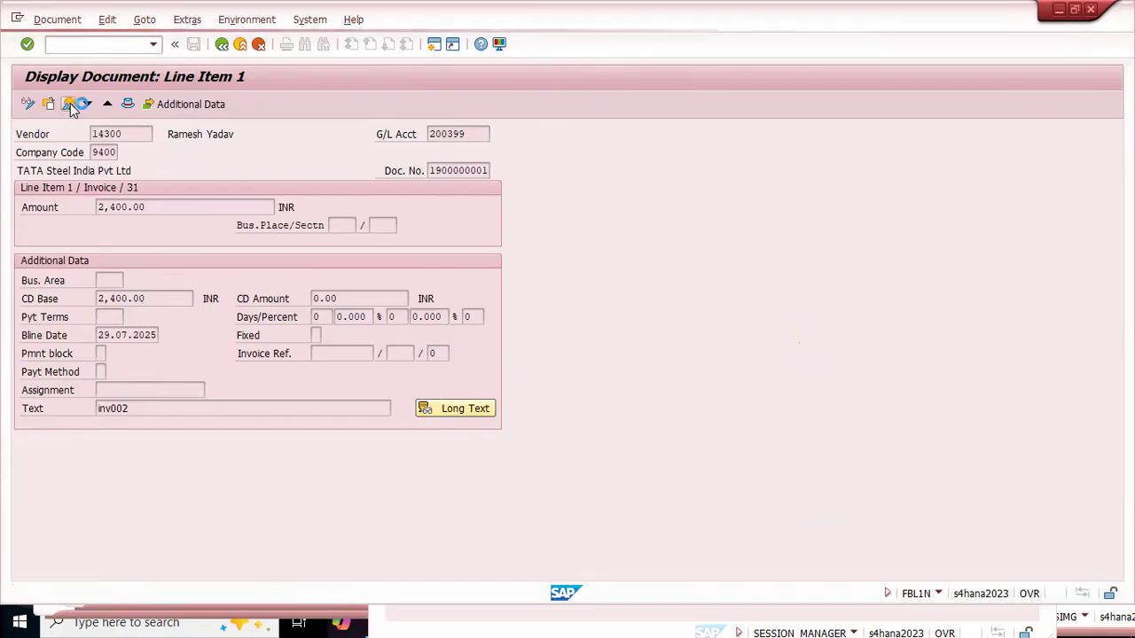
pyautogui.click(392, 293)
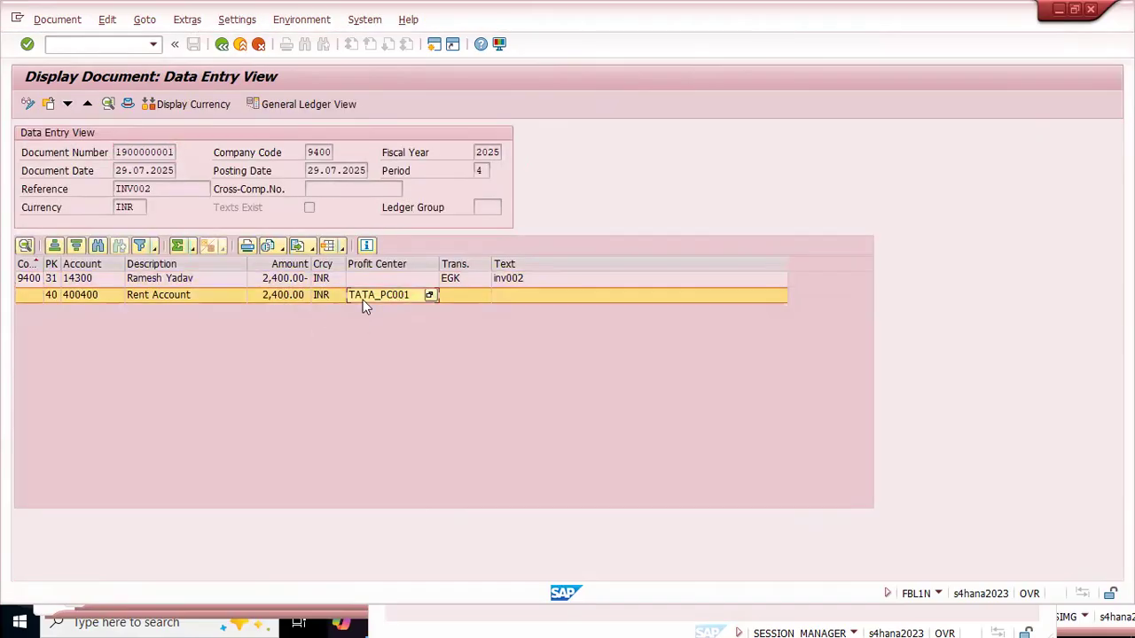
pyautogui.click(291, 105)
pyautogui.click(425, 319)
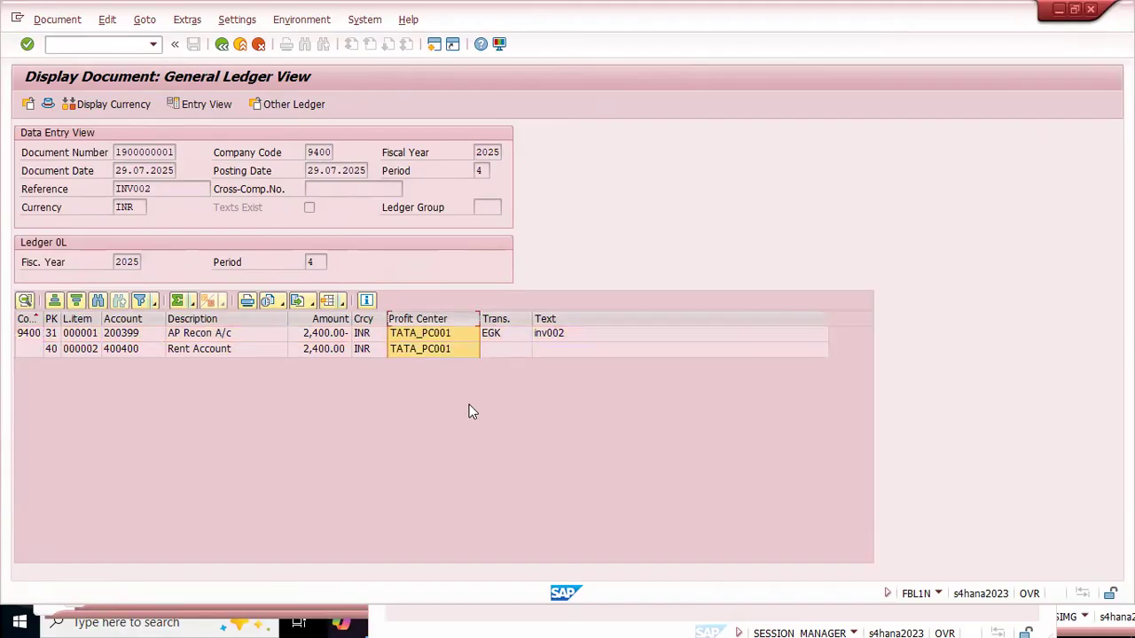
pyautogui.click(214, 336)
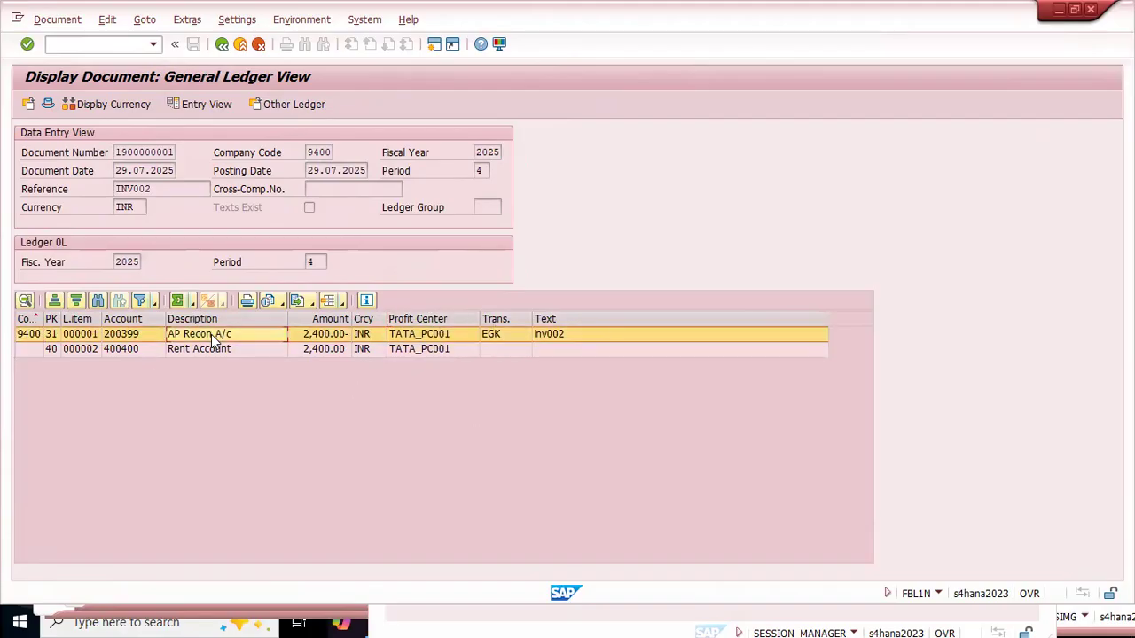
pyautogui.click(197, 350)
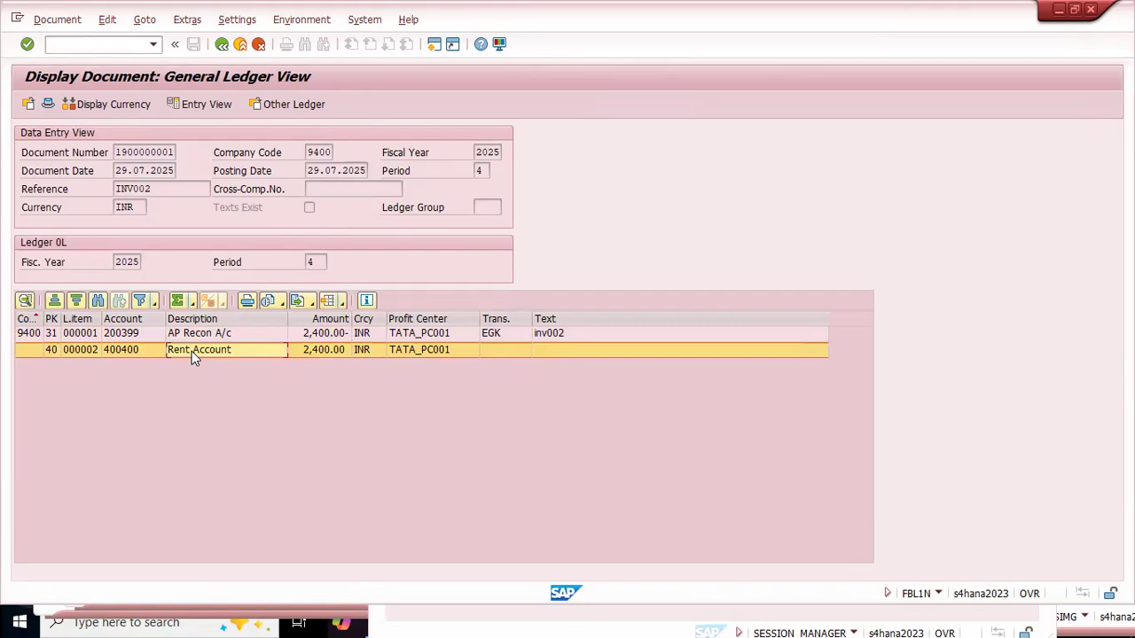
# Step: Snap the SAP document window to half of the screen and switch back to the Excel notes
pyautogui.press('super+Left')
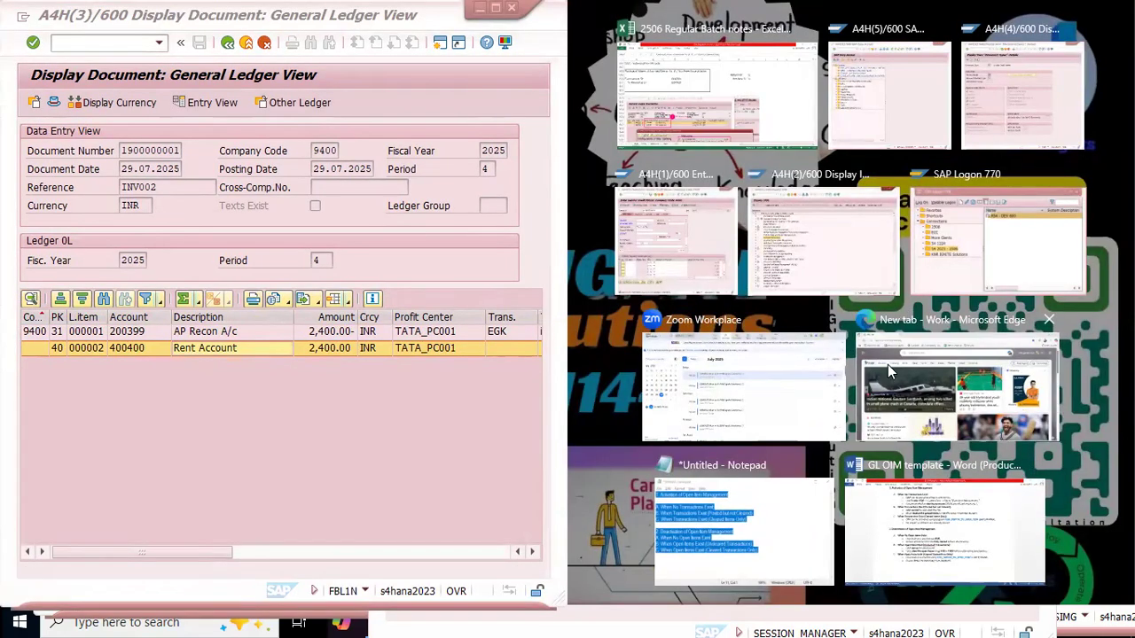
pyautogui.press('Escape')
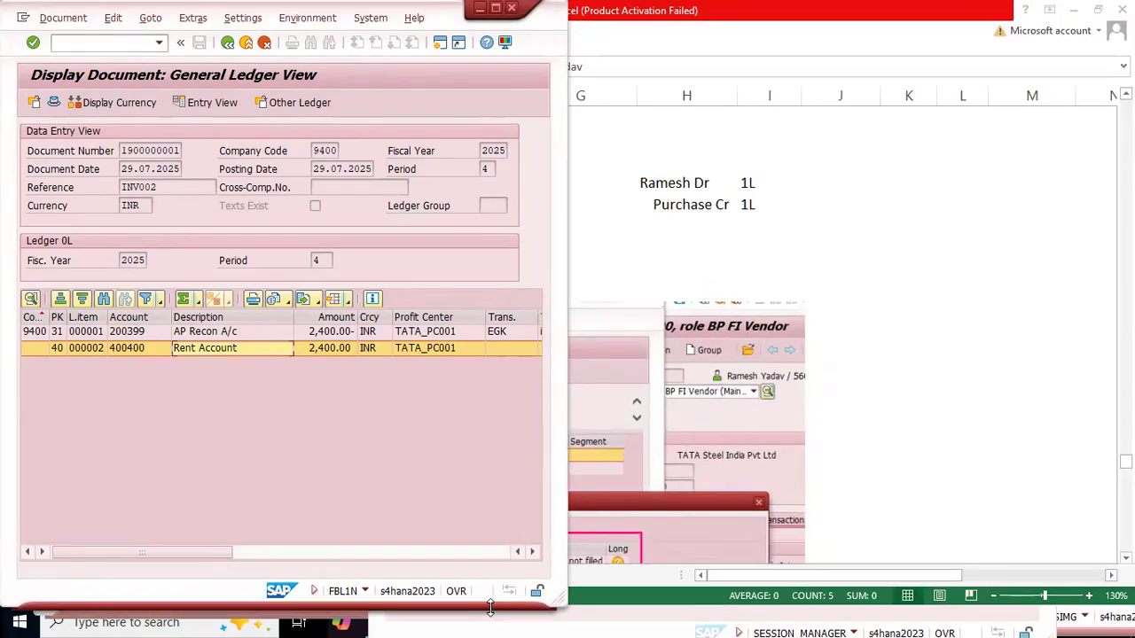
pyautogui.hotkey('alt', 'Tab')
pyautogui.hotkey('alt', 'shift', 'Tab')
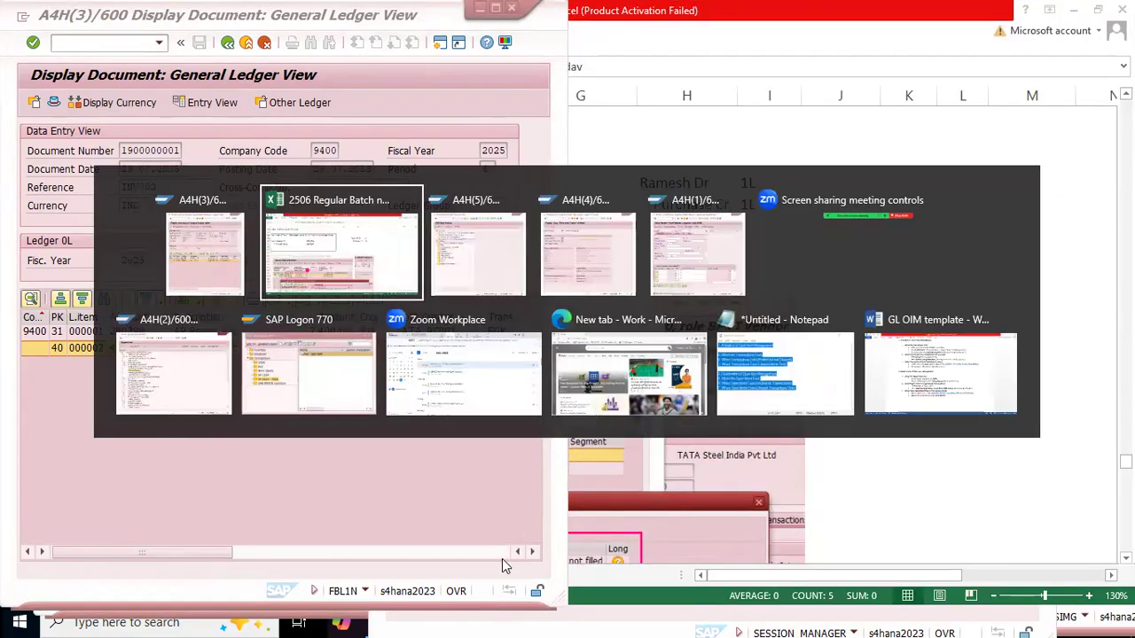
# Step: Review the account assignment examples in column H and select the "Purchases Dr" entry in H1655
pyautogui.scroll(-14, 810, 333)
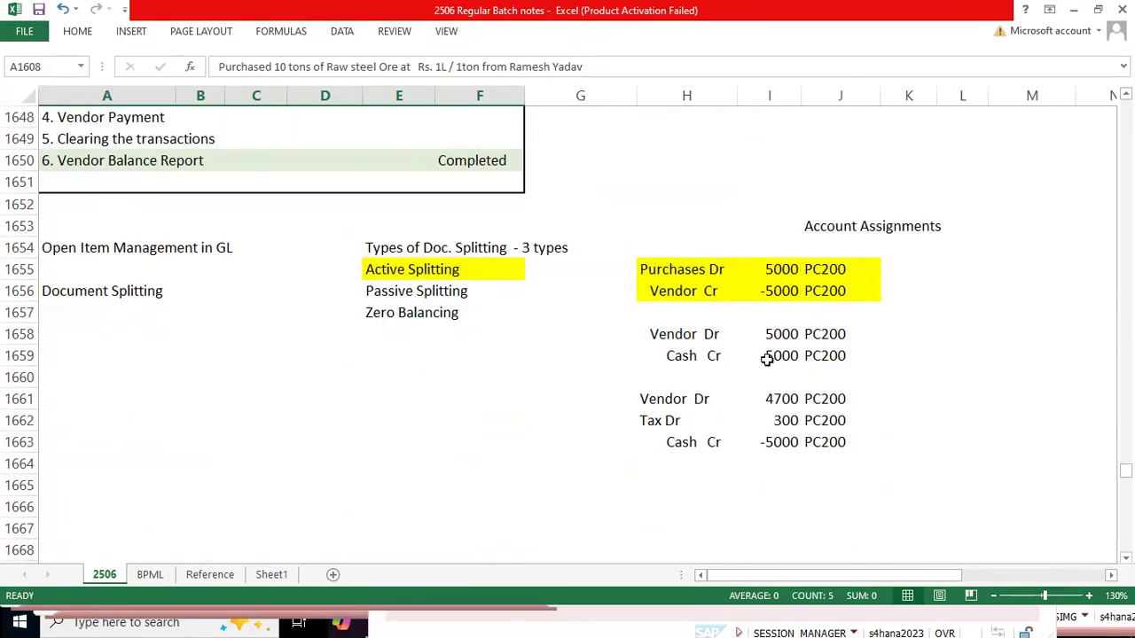
pyautogui.click(668, 335)
pyautogui.press('Up')
pyautogui.press('Up')
pyautogui.press('Up')
pyautogui.press('Up')
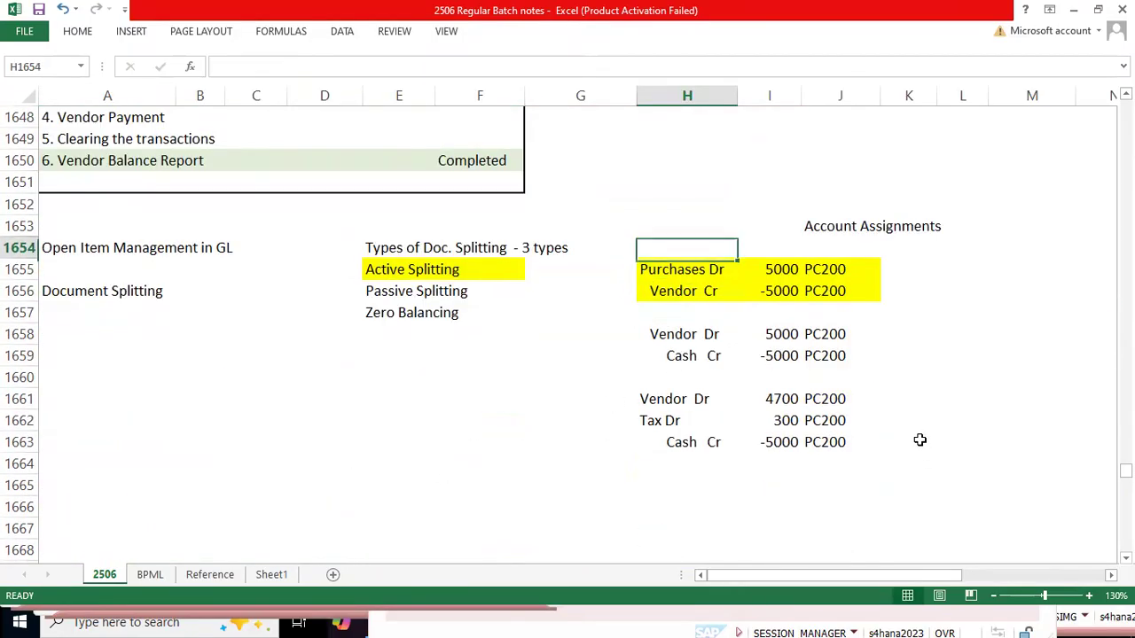
pyautogui.press('Down')
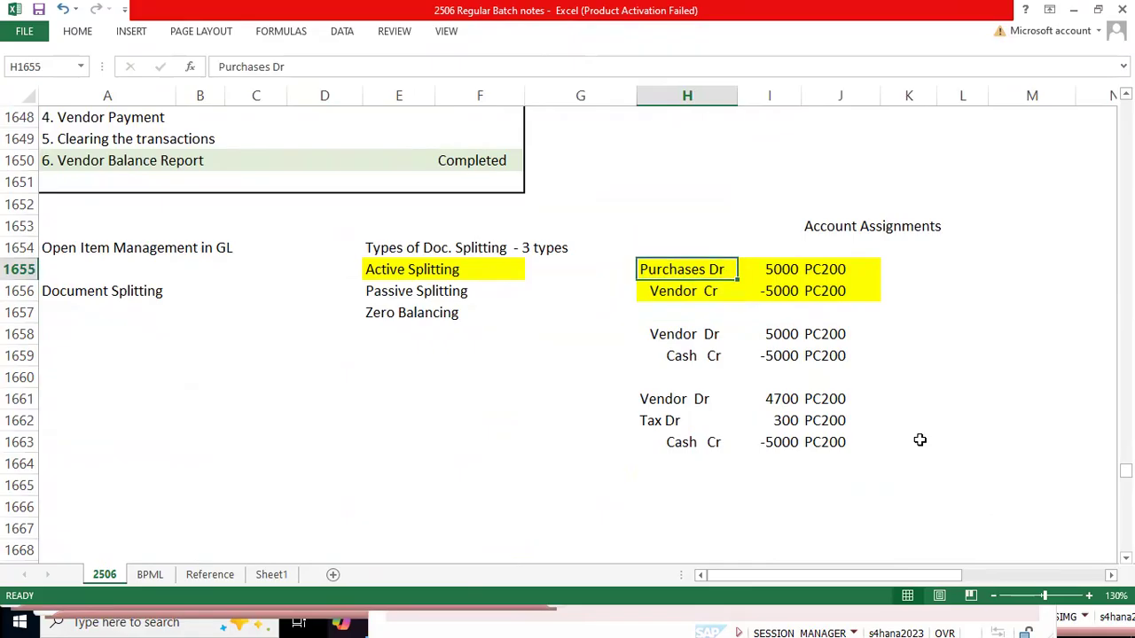
# Step: Switch to the SAP document, display its entry view and select the Rent Account line
pyautogui.hotkey('alt', 'Tab')
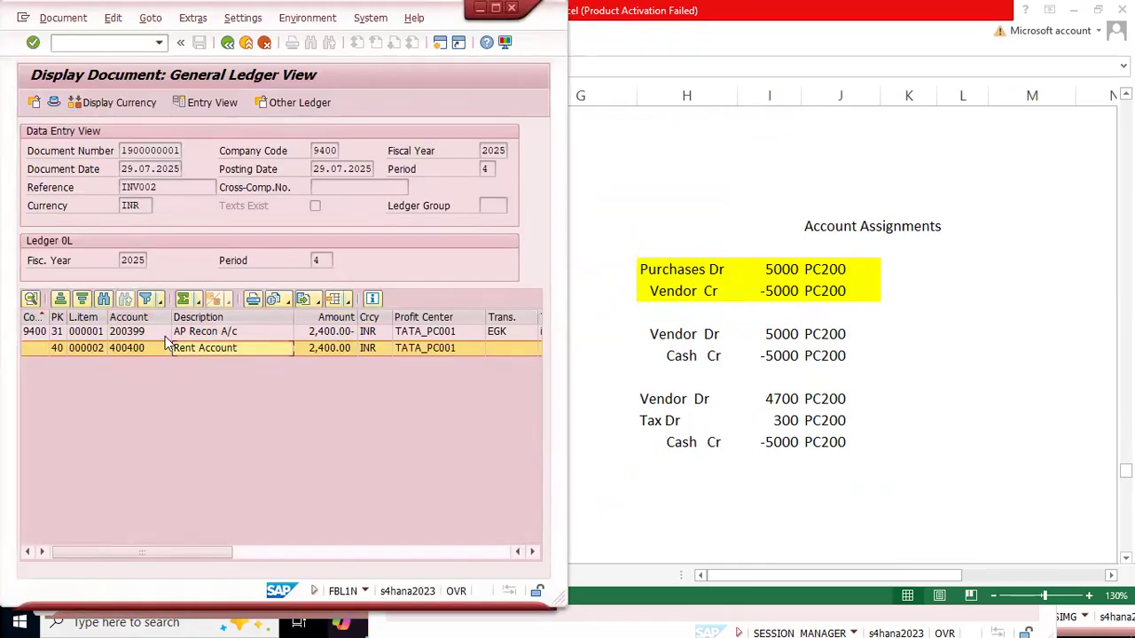
pyautogui.click(201, 106)
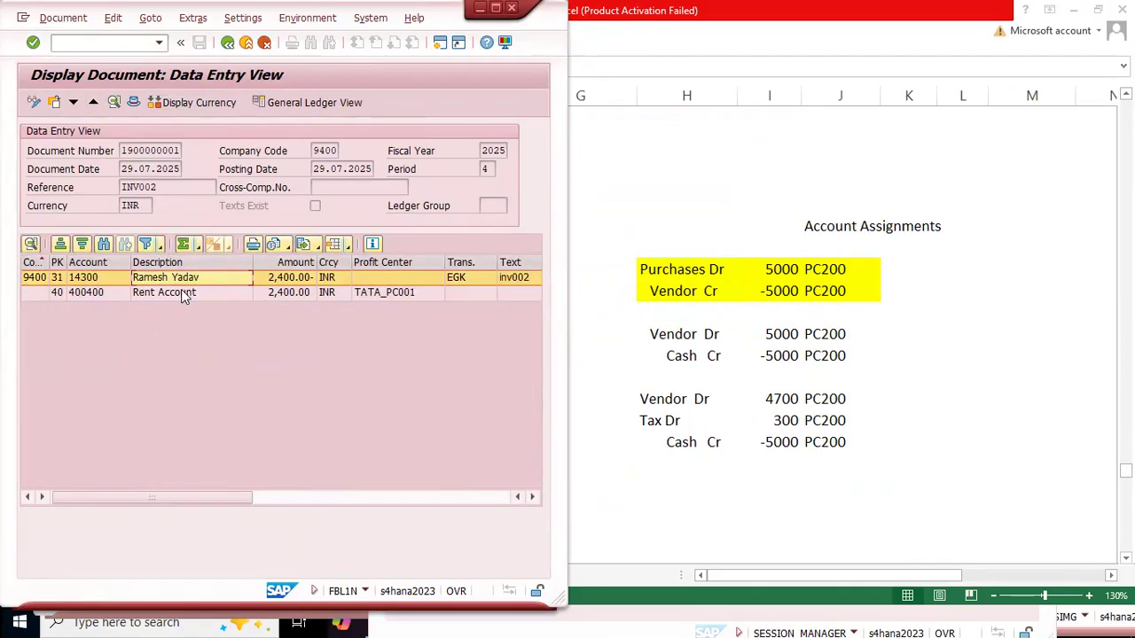
pyautogui.click(173, 299)
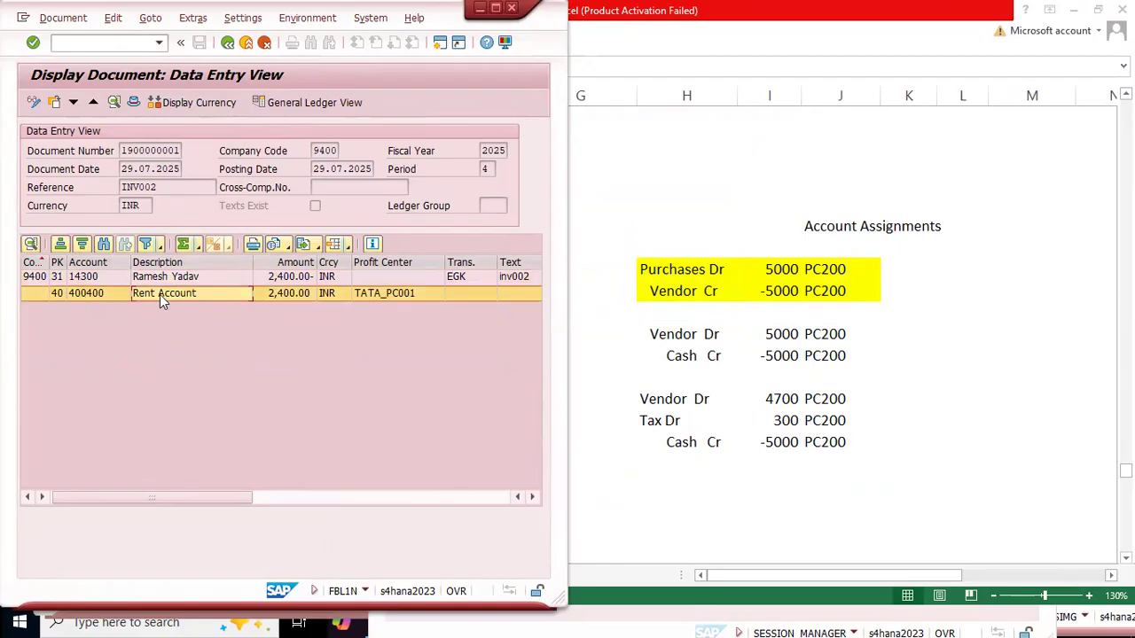
# Step: Switch to Excel and change "Purchases Dr" to "Rent Dr" in H1655
pyautogui.click(654, 280)
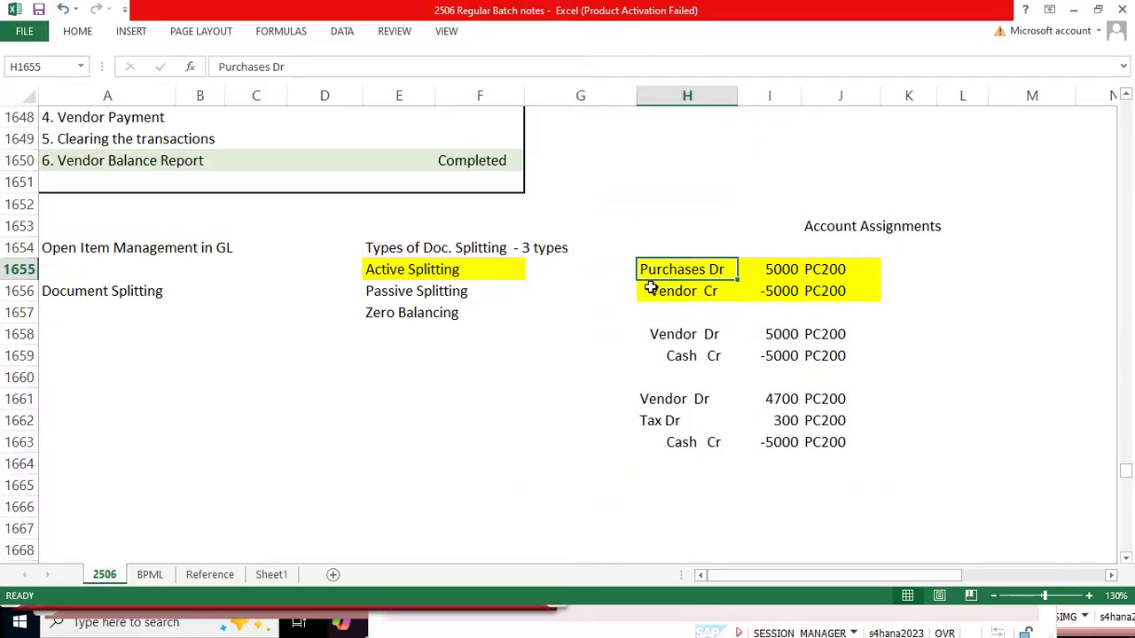
pyautogui.doubleClick(659, 279)
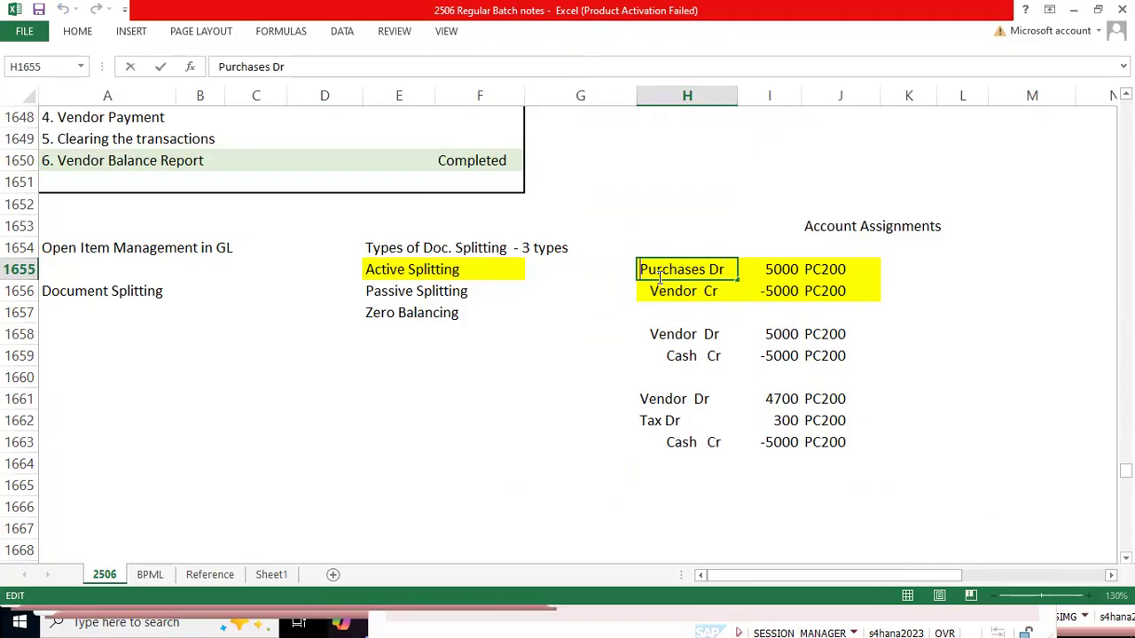
pyautogui.doubleClick(659, 277)
pyautogui.write('Rent')
pyautogui.press('Return')
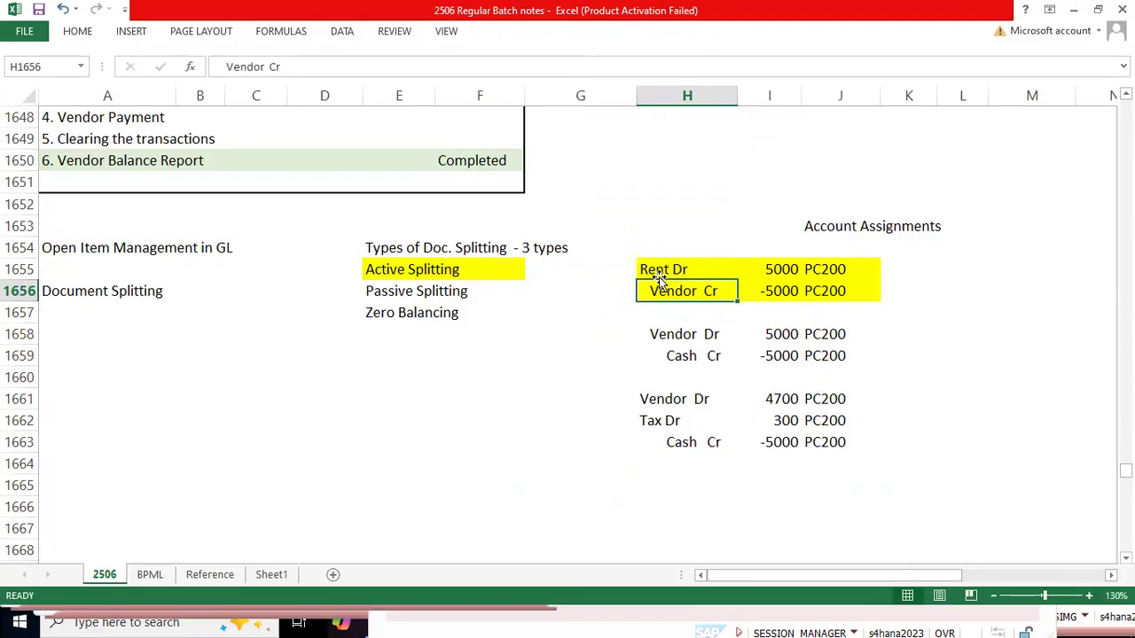
# Step: Replace "Vendor" in H1656 with the vendor's first name, keeping "Cr" after it
pyautogui.doubleClick(659, 281)
pyautogui.doubleClick(658, 281)
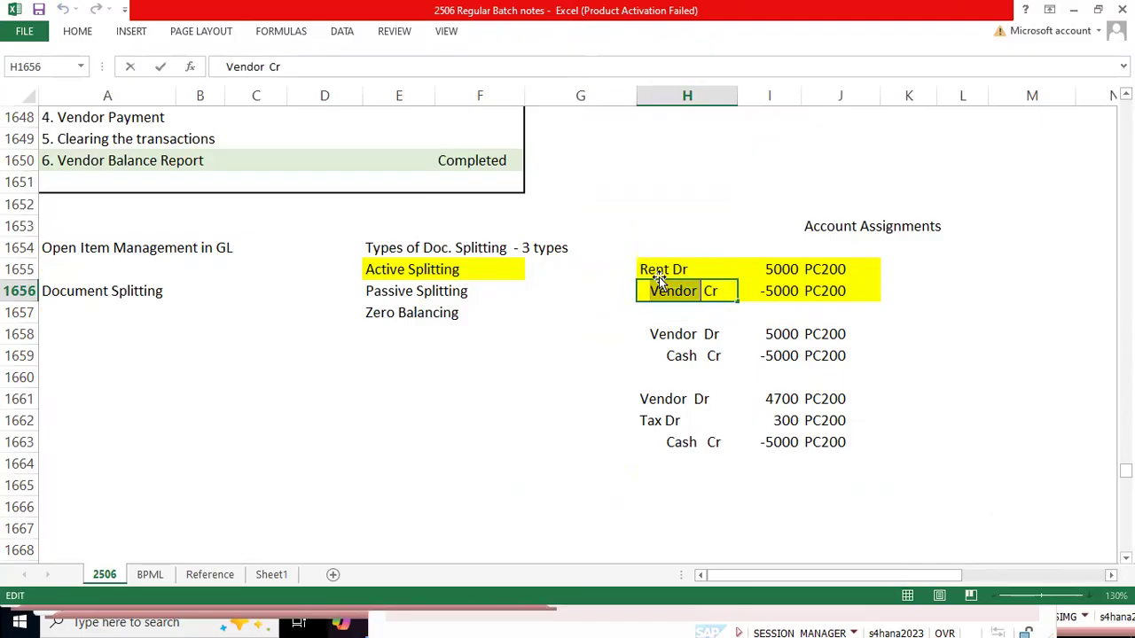
pyautogui.write('Ramesh')
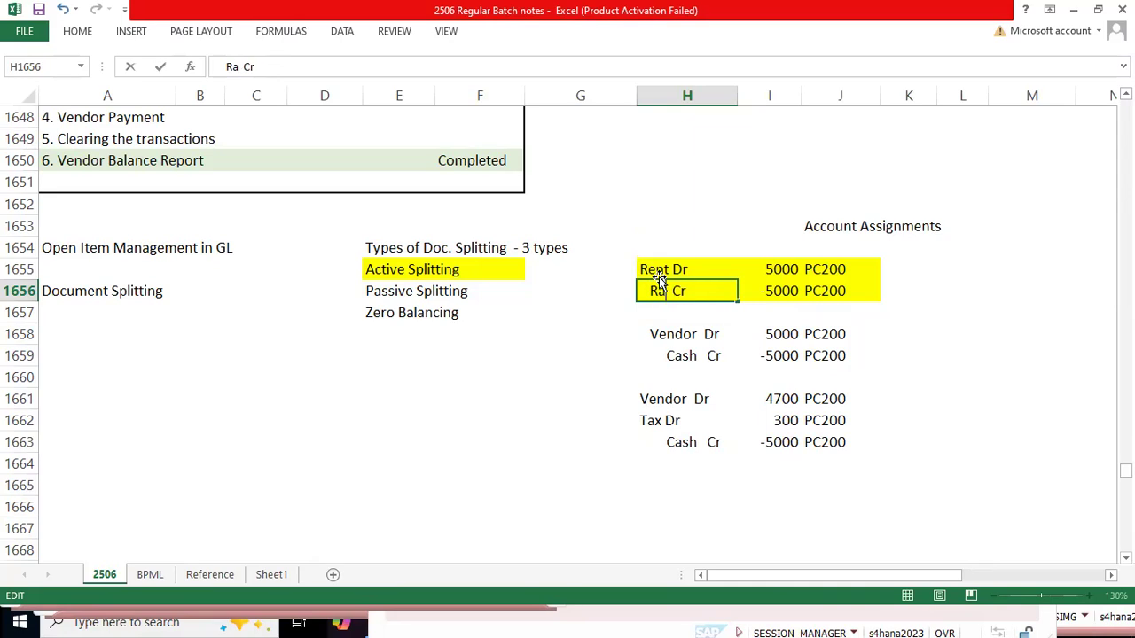
pyautogui.write(' Ya')
pyautogui.press('BackSpace')
pyautogui.press('BackSpace')
pyautogui.press('BackSpace')
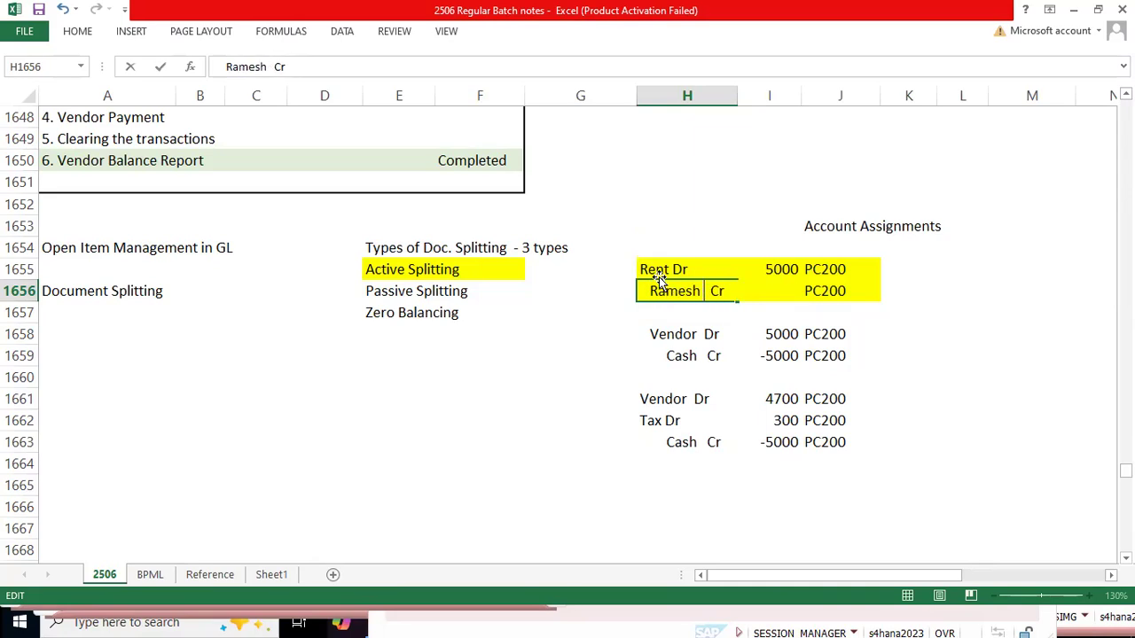
pyautogui.press('Return')
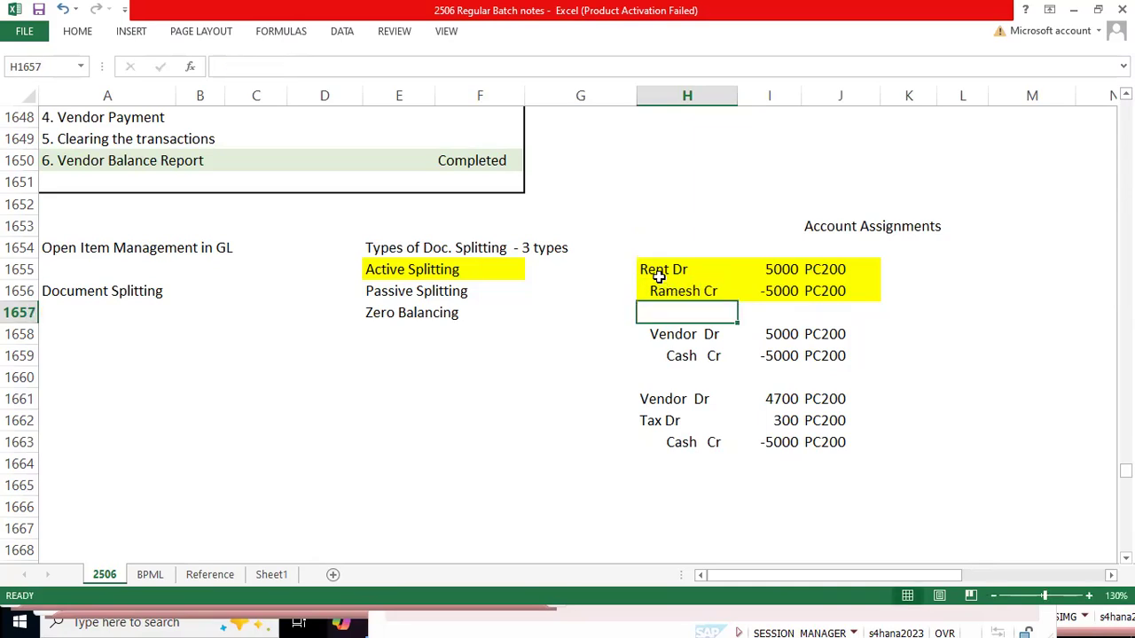
# Step: Set the Rent Dr amount in I1655 to 2400 and the credit amount in I1656 to -2400
pyautogui.press('Up')
pyautogui.press('Up')
pyautogui.press('Right')
pyautogui.write('400')
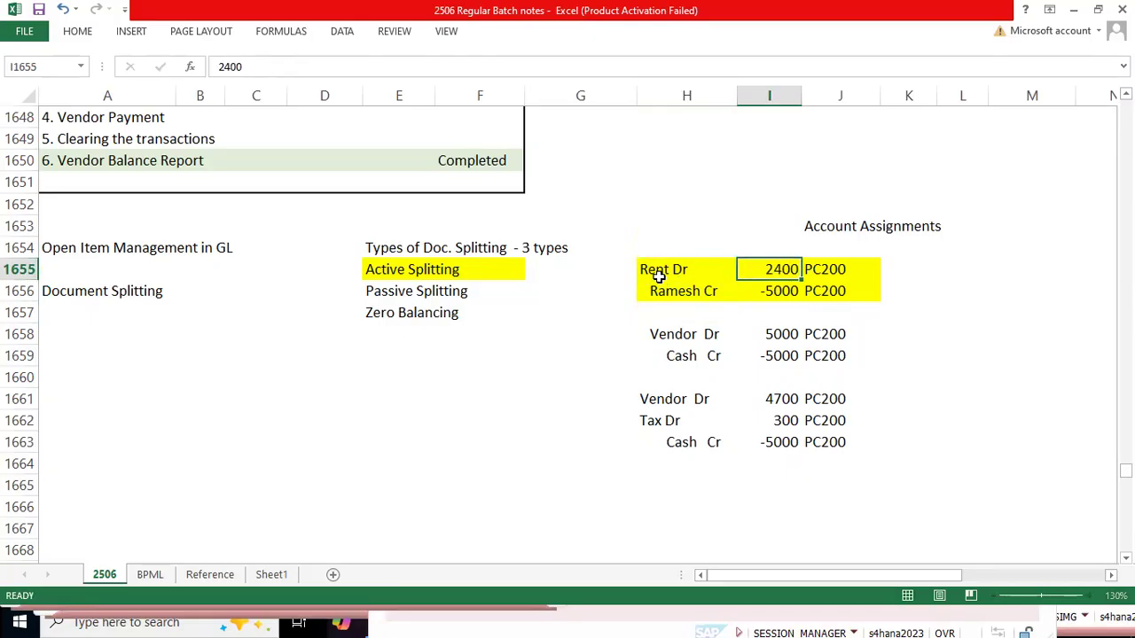
pyautogui.press('Return')
pyautogui.write('-2400')
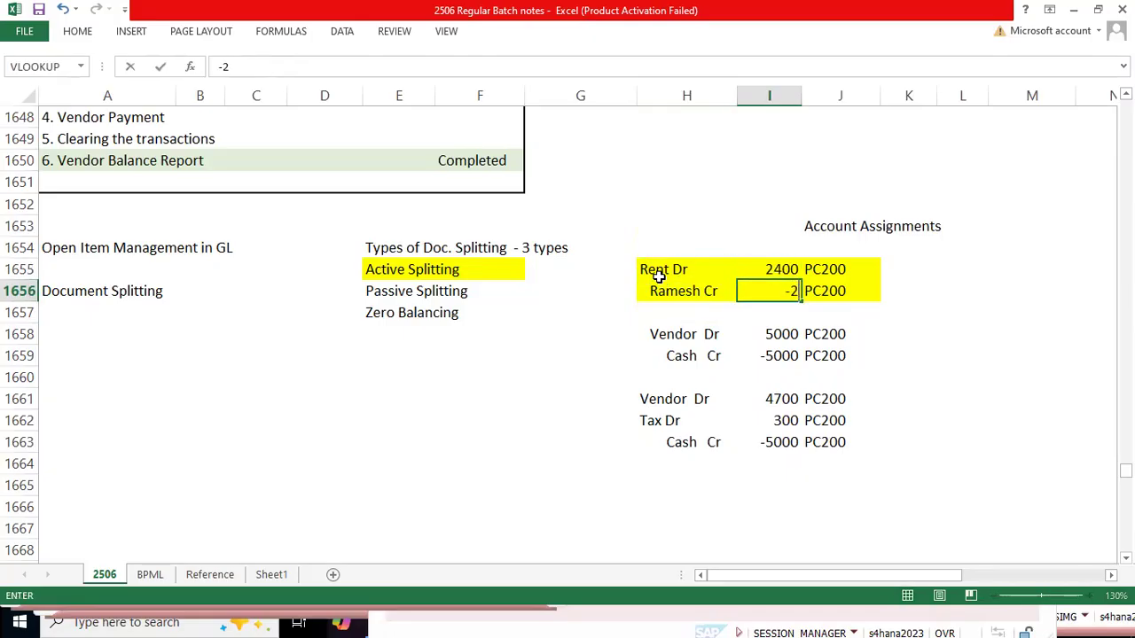
pyautogui.press('Return')
pyautogui.press('Up')
pyautogui.press('Up')
pyautogui.press('Up')
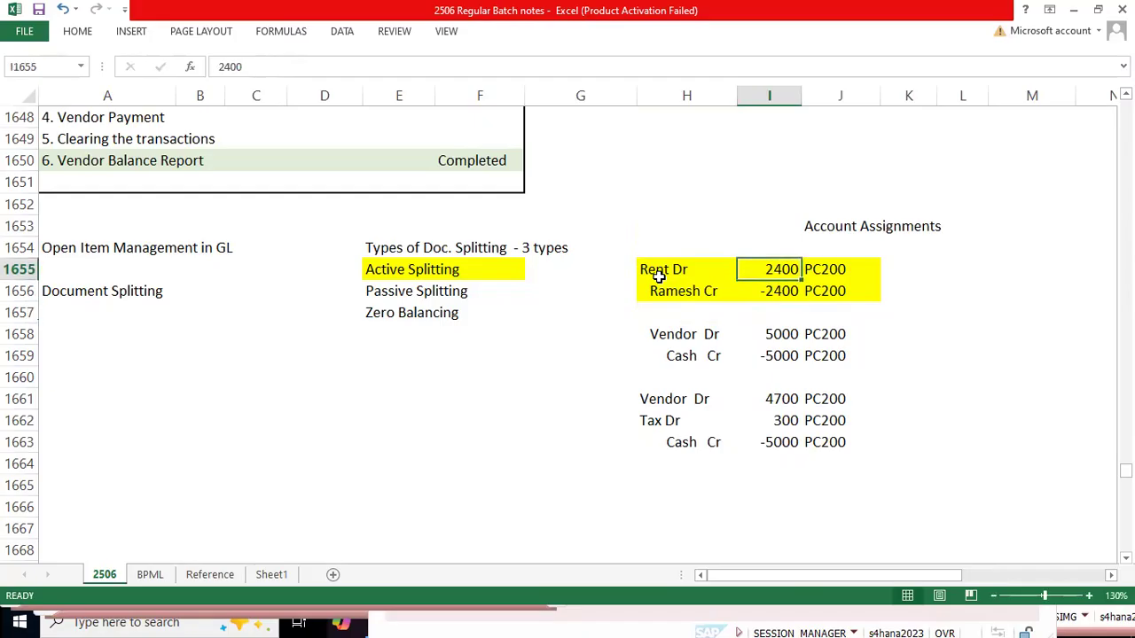
# Step: Try to copy the Rent Account line's profit center from the SAP document and paste it into J1655 in Excel
pyautogui.press('Right')
pyautogui.press('Down')
pyautogui.hotkey('alt', 'Tab')
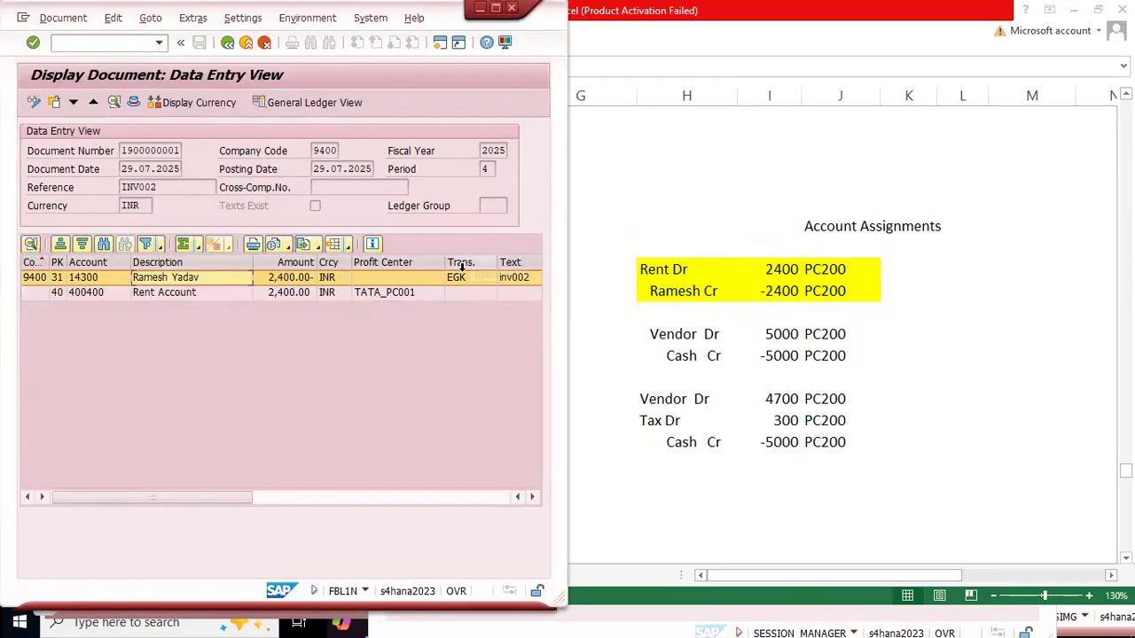
pyautogui.click(413, 294)
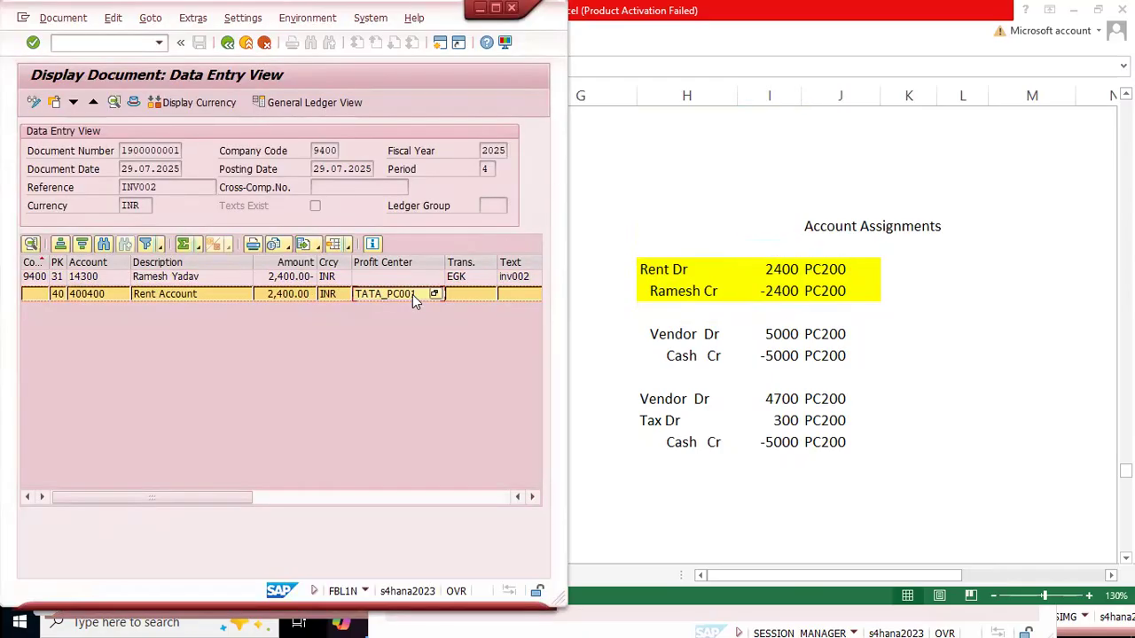
pyautogui.hotkey('alt', 'Tab')
pyautogui.hotkey('alt', 'Tab')
pyautogui.click(383, 277)
pyautogui.click(825, 278)
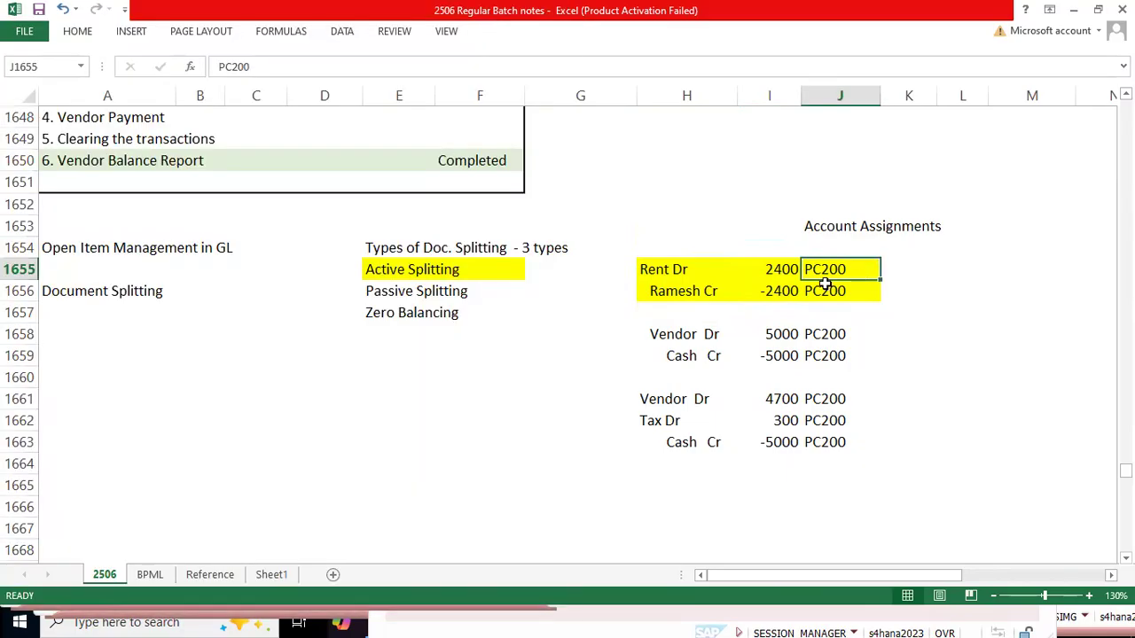
pyautogui.hotkey('ctrl', 'v')
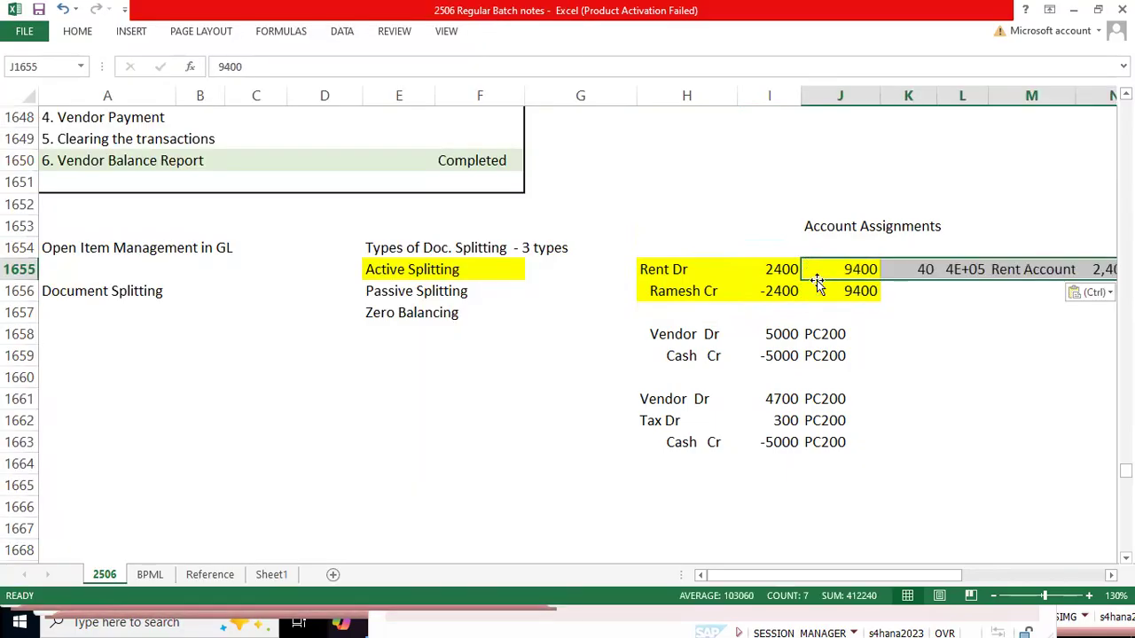
pyautogui.hotkey('ctrl', 'z')
# Step: Try to paste the copied SAP line as text into J1655 and trim it down to the profit center
pyautogui.press('BackSpace')
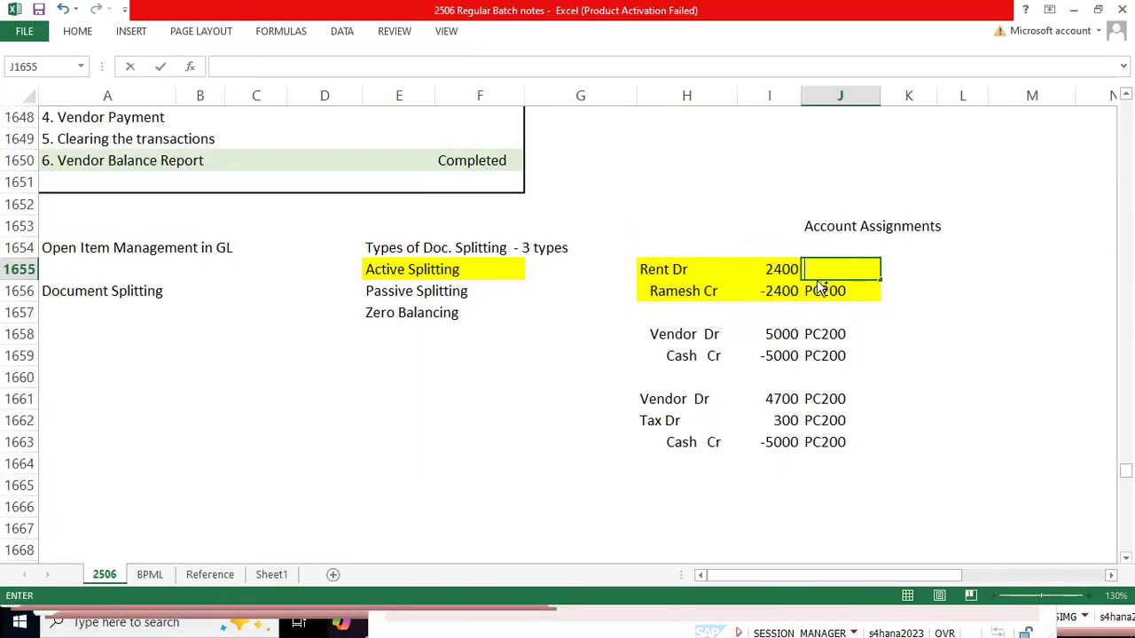
pyautogui.hotkey('ctrl', 'v')
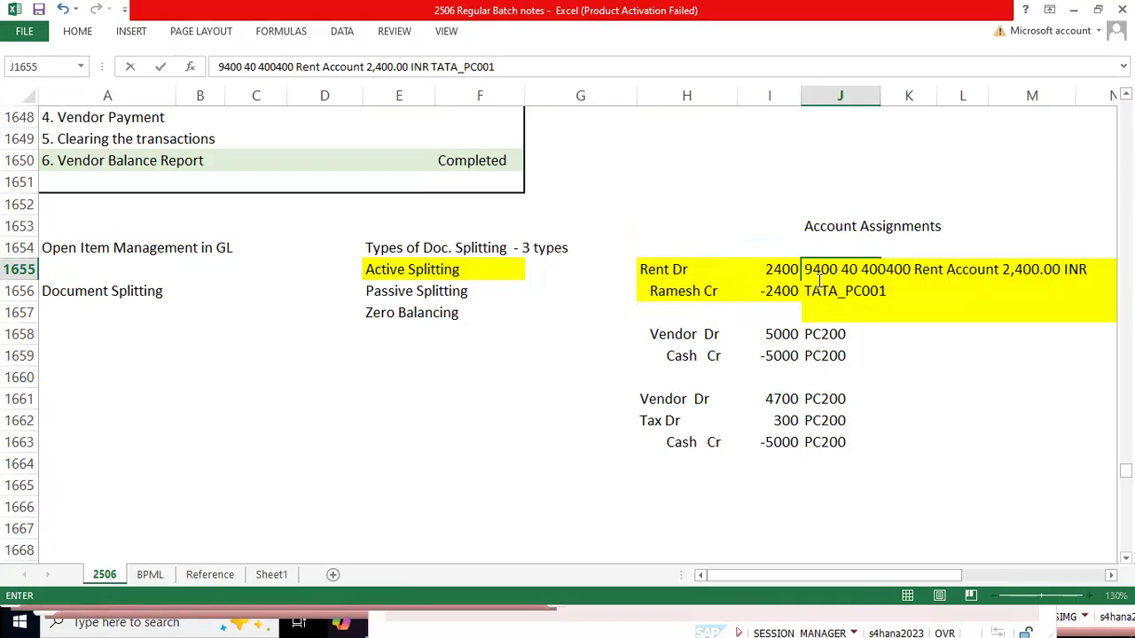
pyautogui.press('BackSpace')
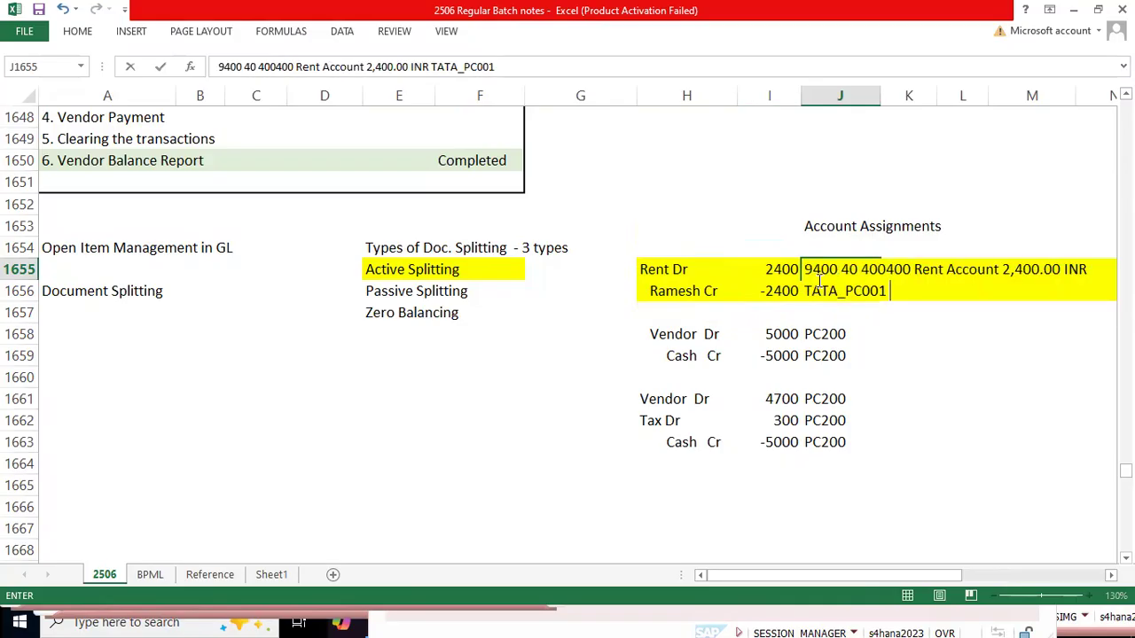
pyautogui.hotkey('shift', 'Left')
pyautogui.hotkey('shift', 'Left')
pyautogui.hotkey('shift', 'Left')
pyautogui.hotkey('shift', 'Left')
pyautogui.hotkey('shift', 'Left')
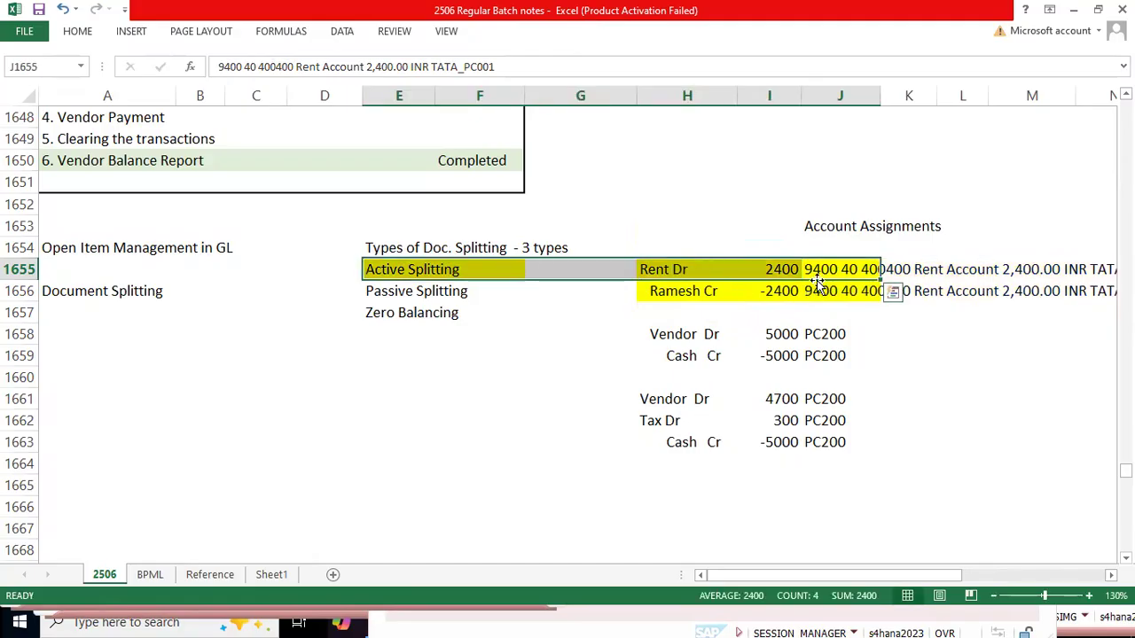
pyautogui.hotkey('ctrl', 'z')
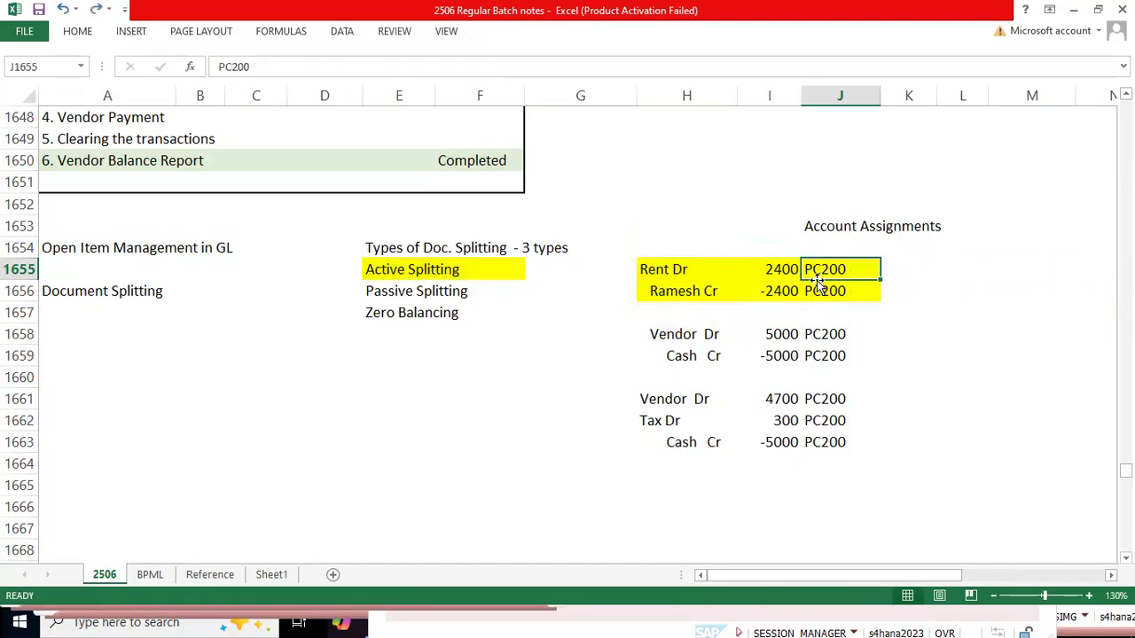
# Step: Check the profit center in the SAP document, switch back to Excel and enter TATA_PC001 in J1655
pyautogui.hotkey('alt', 'Tab')
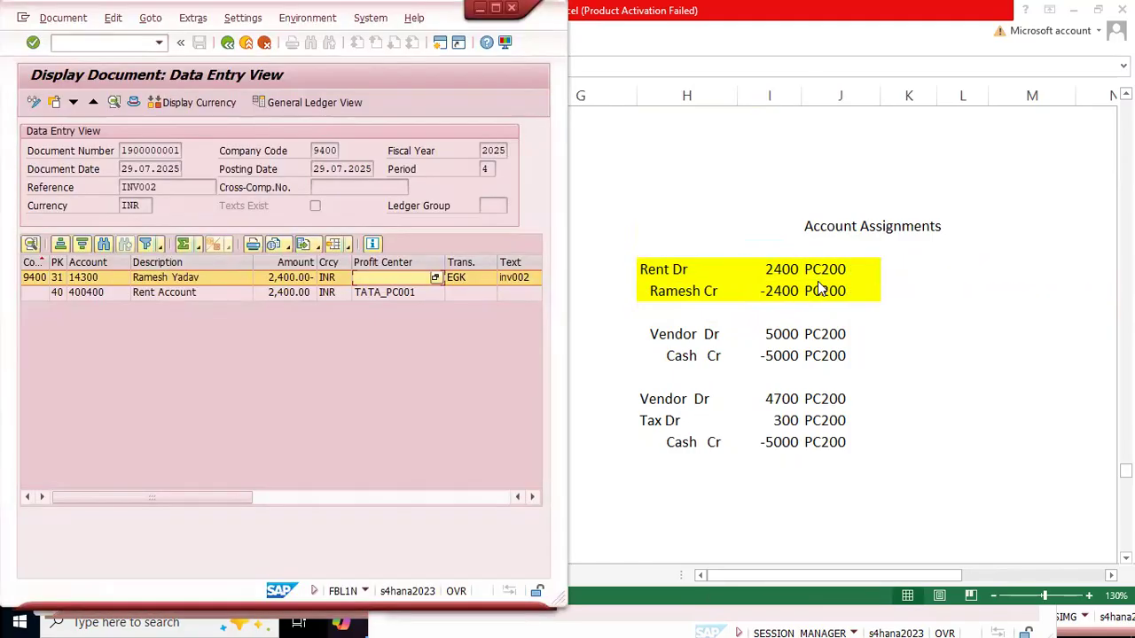
pyautogui.hotkey('alt', 'Tab')
pyautogui.write('T')
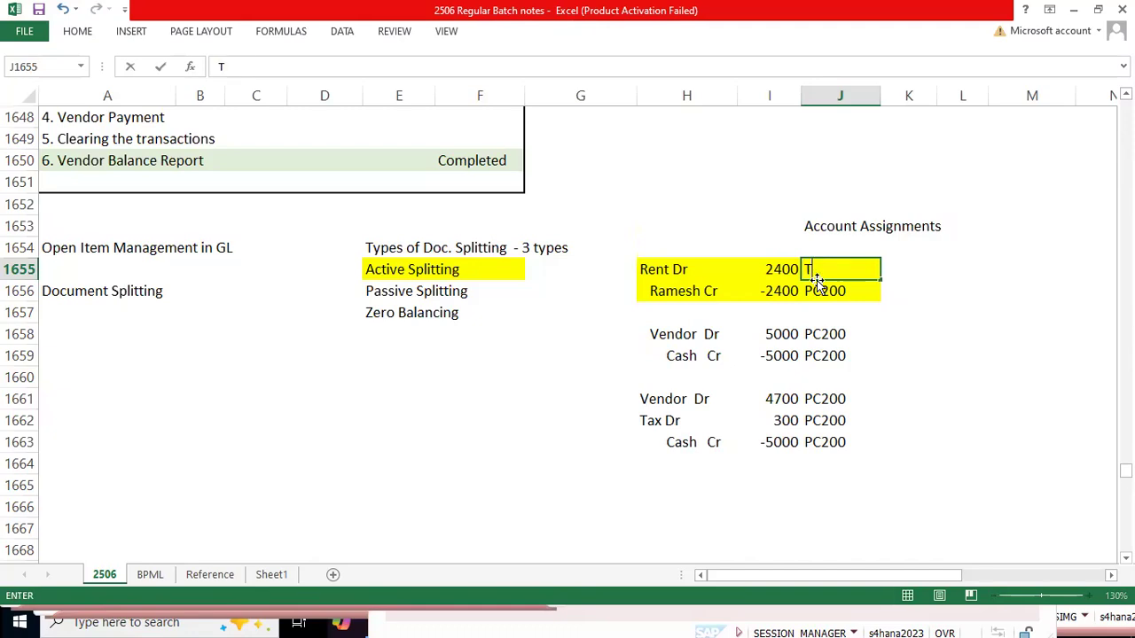
pyautogui.write('ATA_PC001')
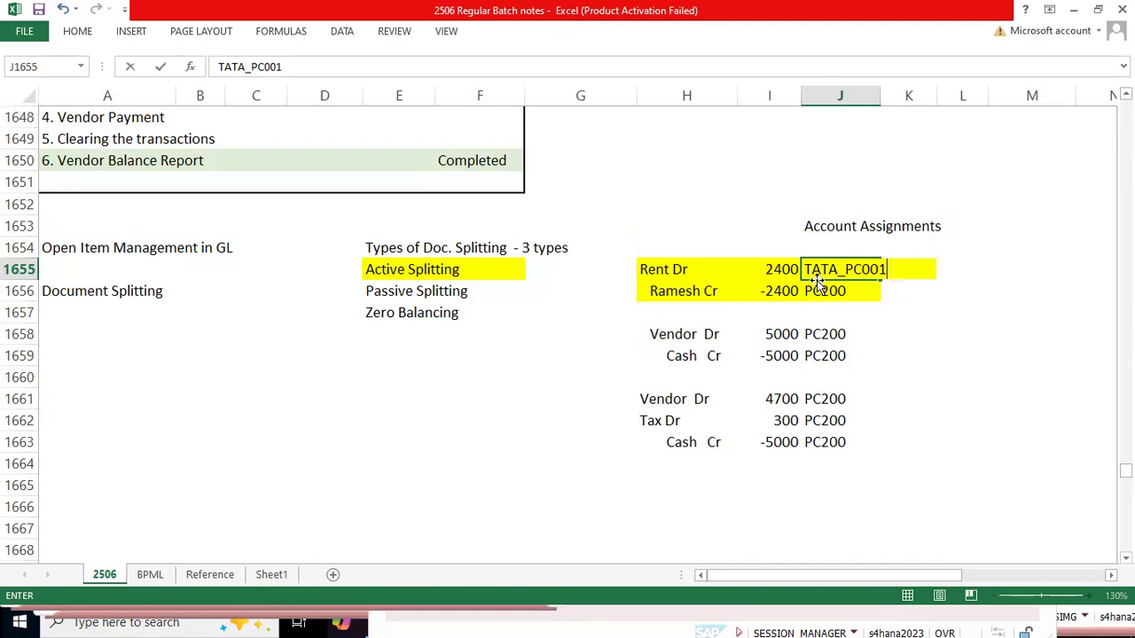
pyautogui.press('Return')
pyautogui.press('Up')
pyautogui.press('Down')
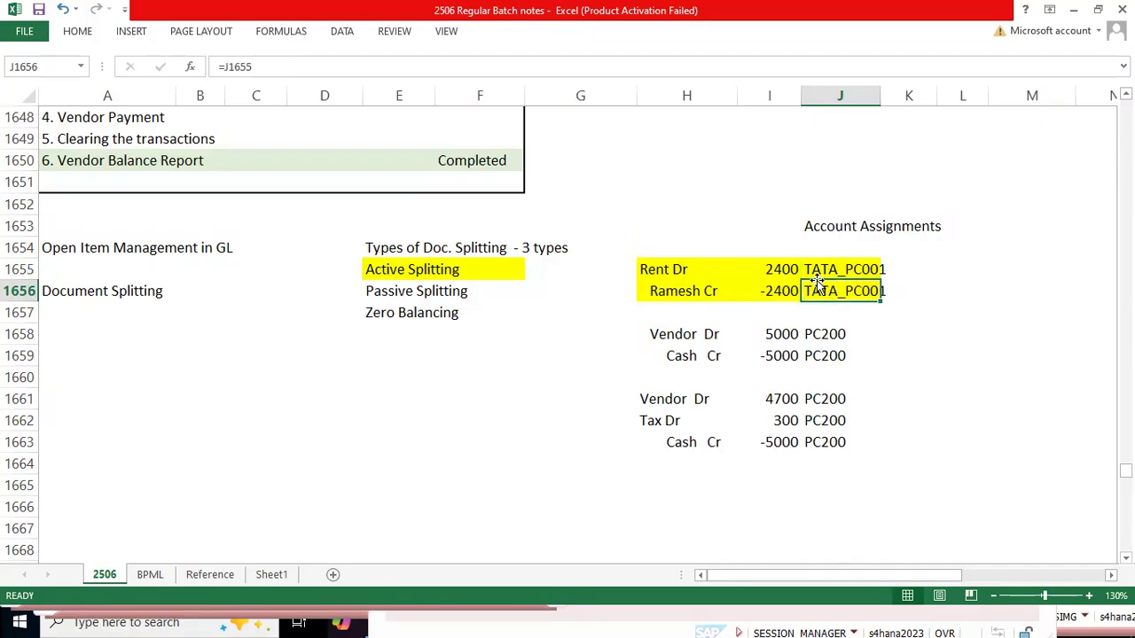
# Step: Compare the profit centers in J1655:J1656 with the Profit Center column of the SAP document and return to Excel
pyautogui.click(815, 273)
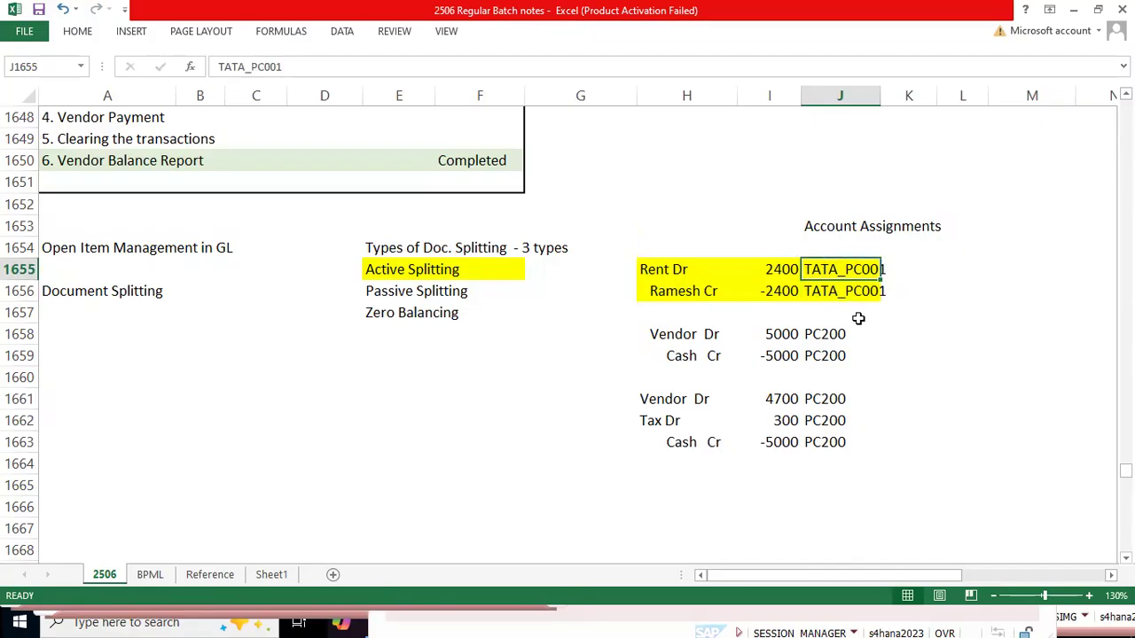
pyautogui.click(680, 295)
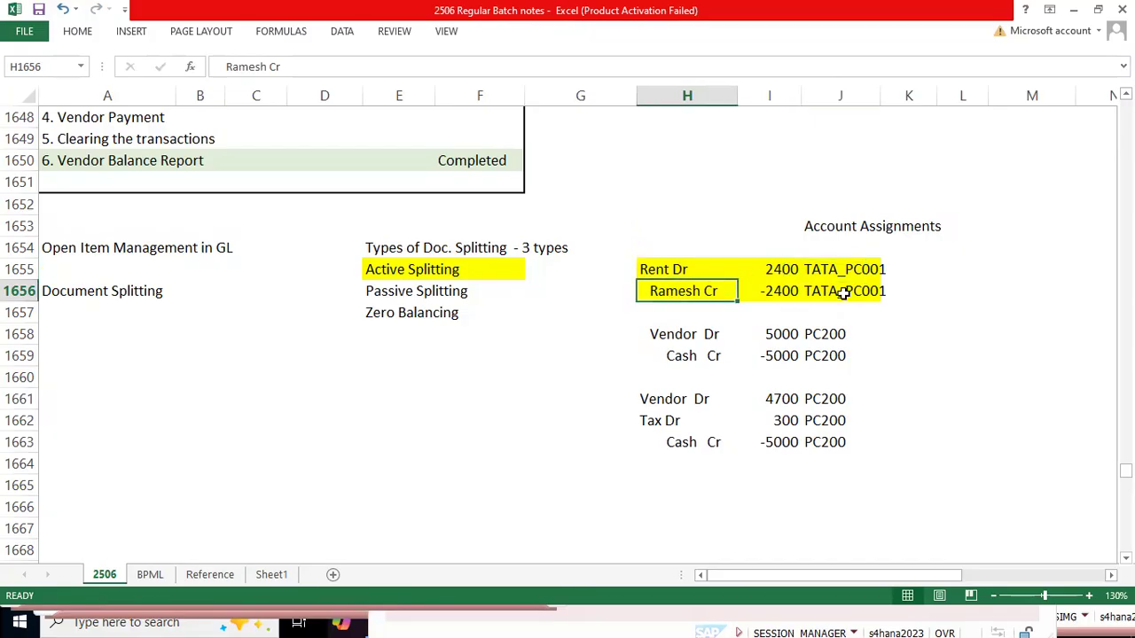
pyautogui.click(843, 293)
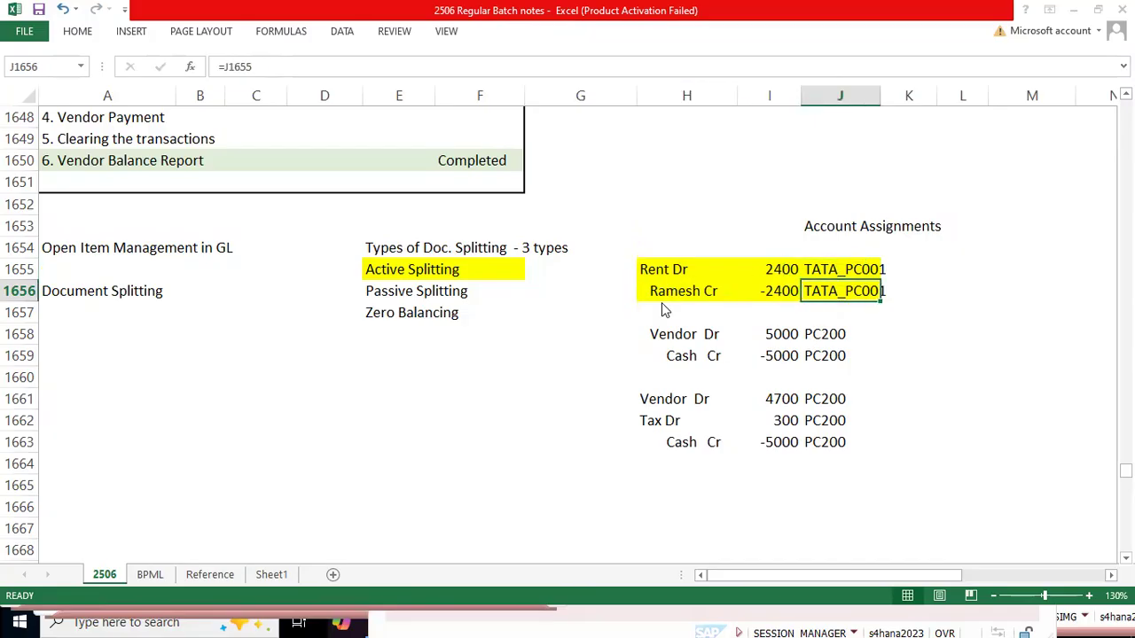
pyautogui.hotkey('alt', 'Tab')
pyautogui.click(393, 266)
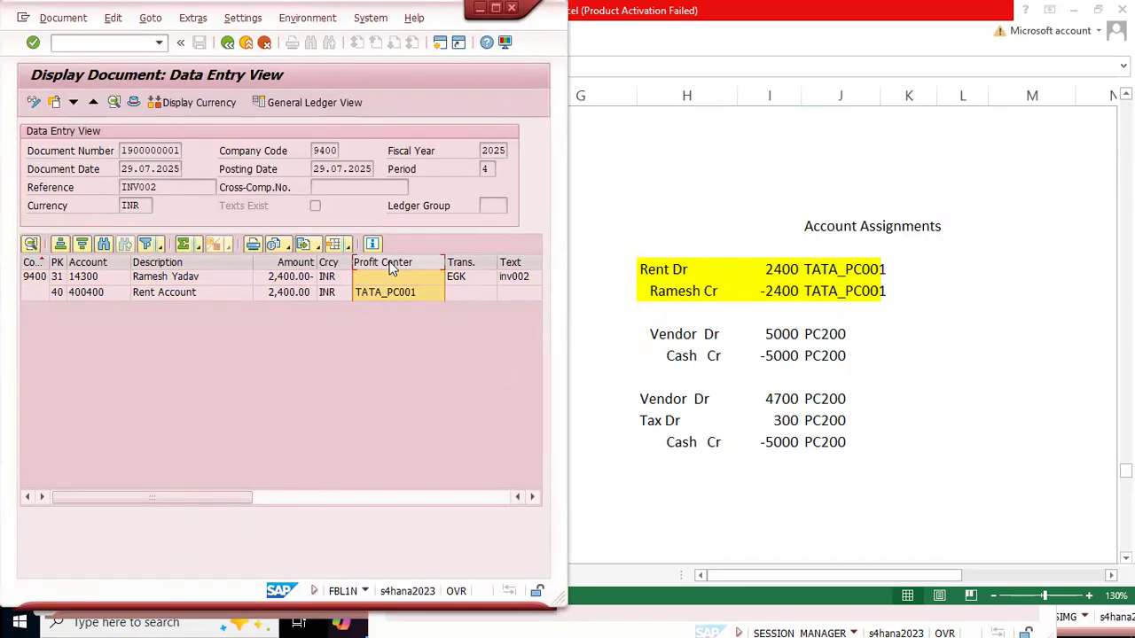
pyautogui.hotkey('alt', 'Tab')
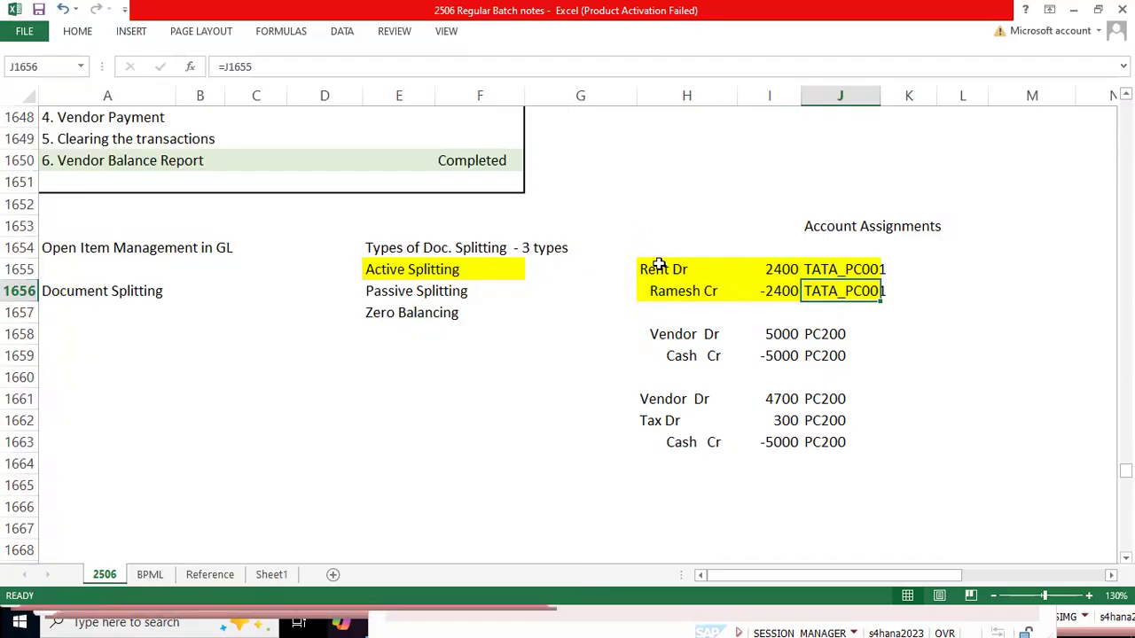
# Step: Widen column J to fit the profit center codes and select the Rent Dr example rows
pyautogui.moveTo(660, 266); pyautogui.dragTo(861, 291)
pyautogui.click(856, 294)
pyautogui.moveTo(879, 96); pyautogui.dragTo(900, 97)
pyautogui.moveTo(661, 269); pyautogui.dragTo(851, 291)
pyautogui.moveTo(676, 269); pyautogui.dragTo(895, 266)
# Step: Label the debit line "Baseline" in K1655 and the credit line "Offsetting" in K1656
pyautogui.click(919, 270)
pyautogui.write('Base')
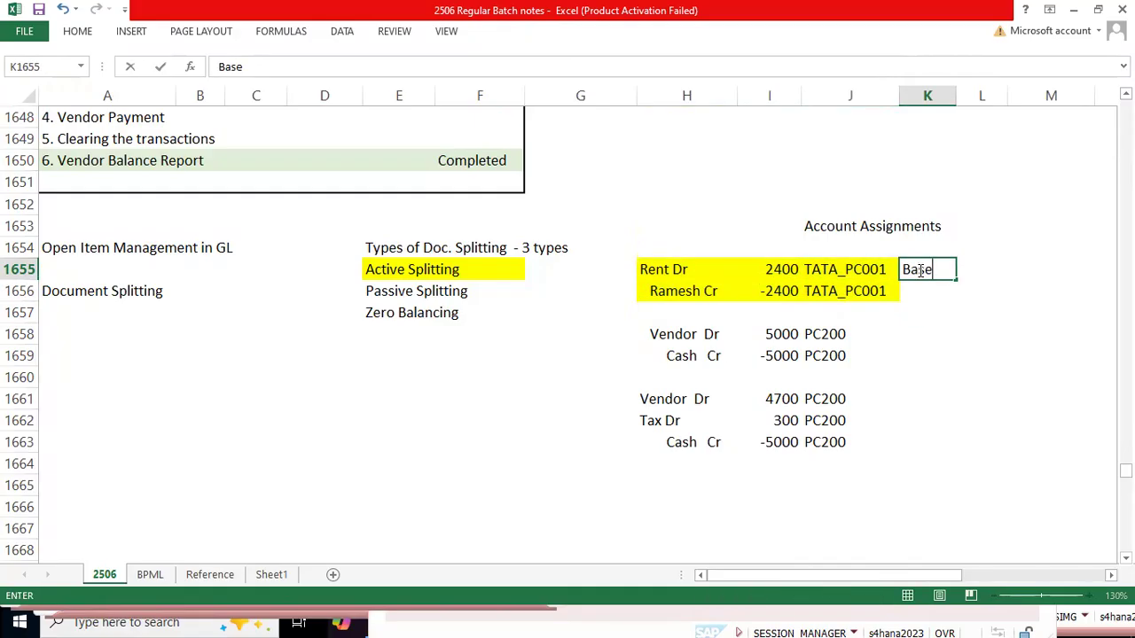
pyautogui.write('line')
pyautogui.press('Return')
pyautogui.write('Offsee')
pyautogui.press('BackSpace')
pyautogui.write('tting')
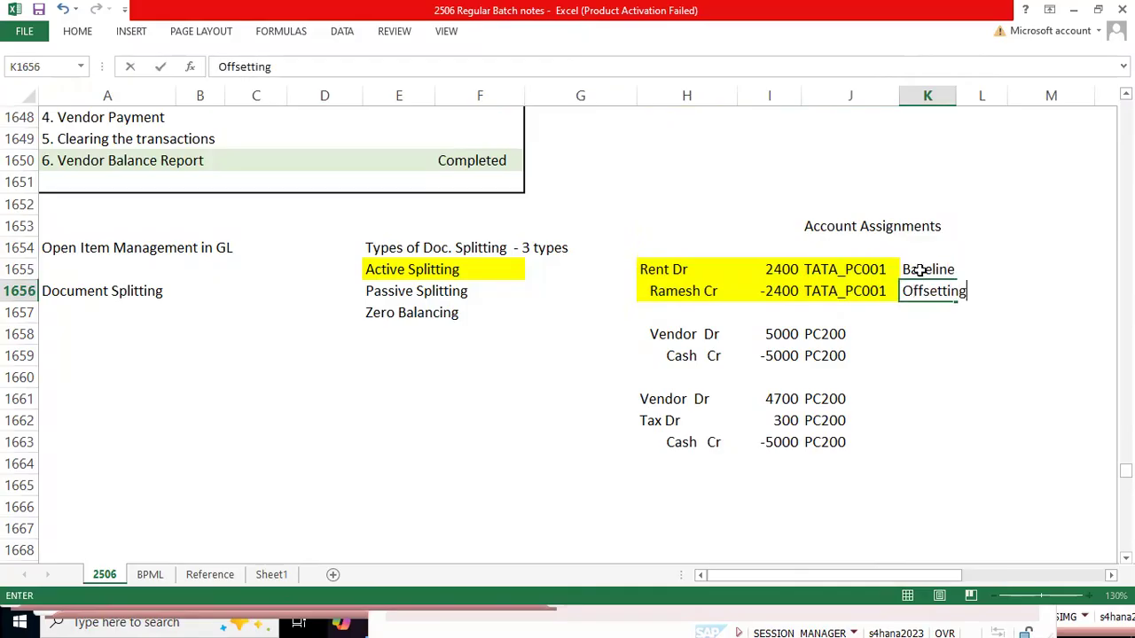
pyautogui.press('Return')
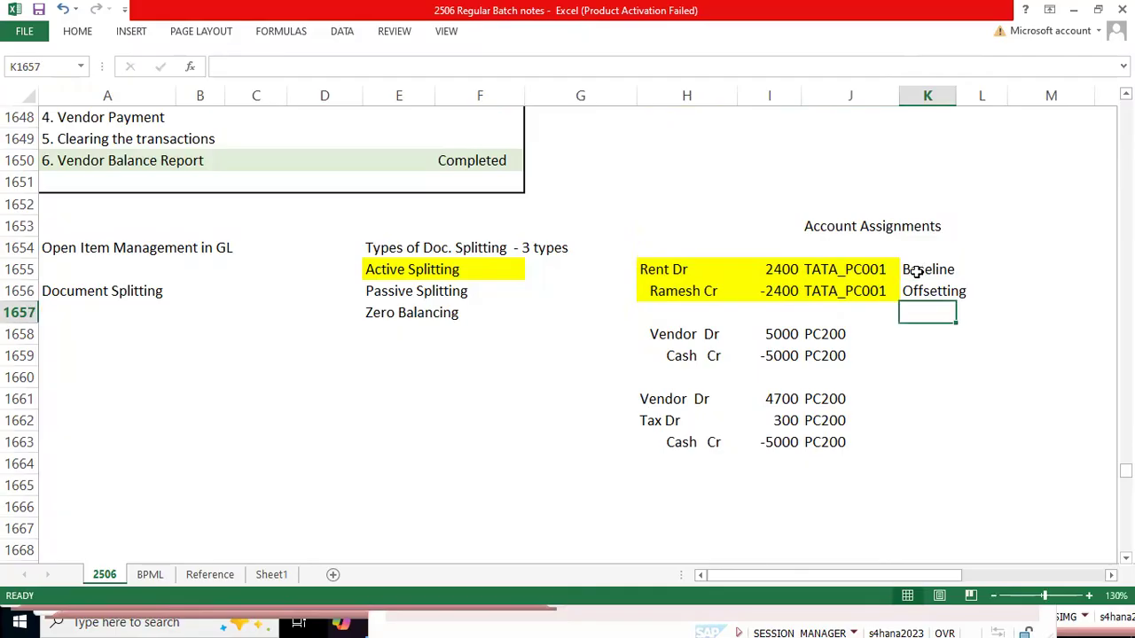
# Step: Review the active splitting example and the Vendor Dr payment entry in Excel alongside the SAP document and the testing list
pyautogui.moveTo(673, 269); pyautogui.dragTo(860, 294)
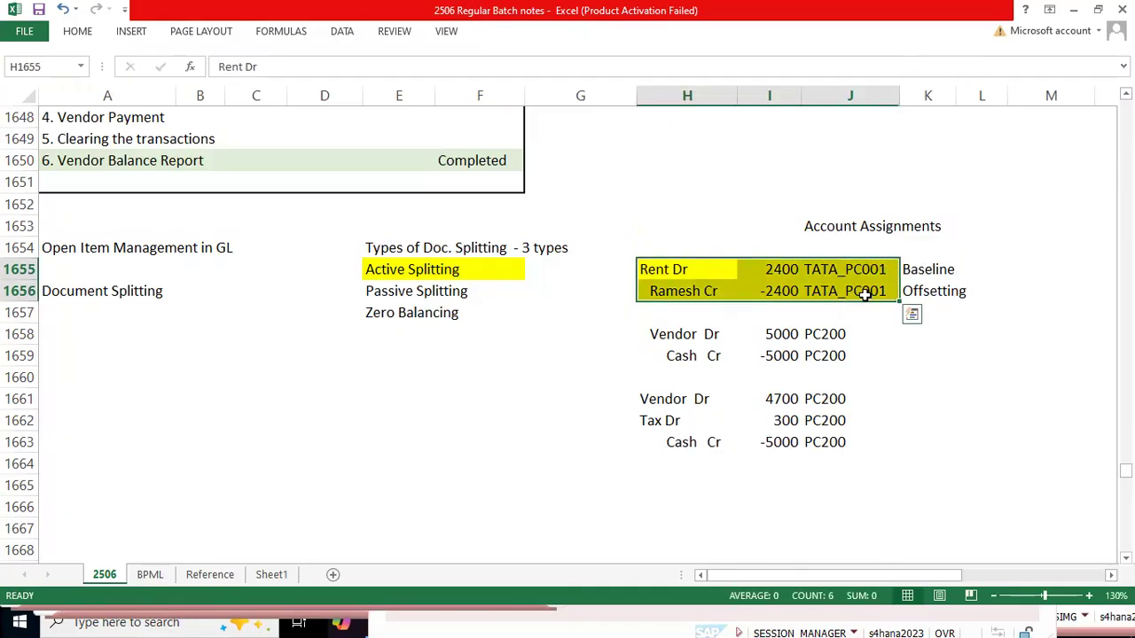
pyautogui.click(868, 293)
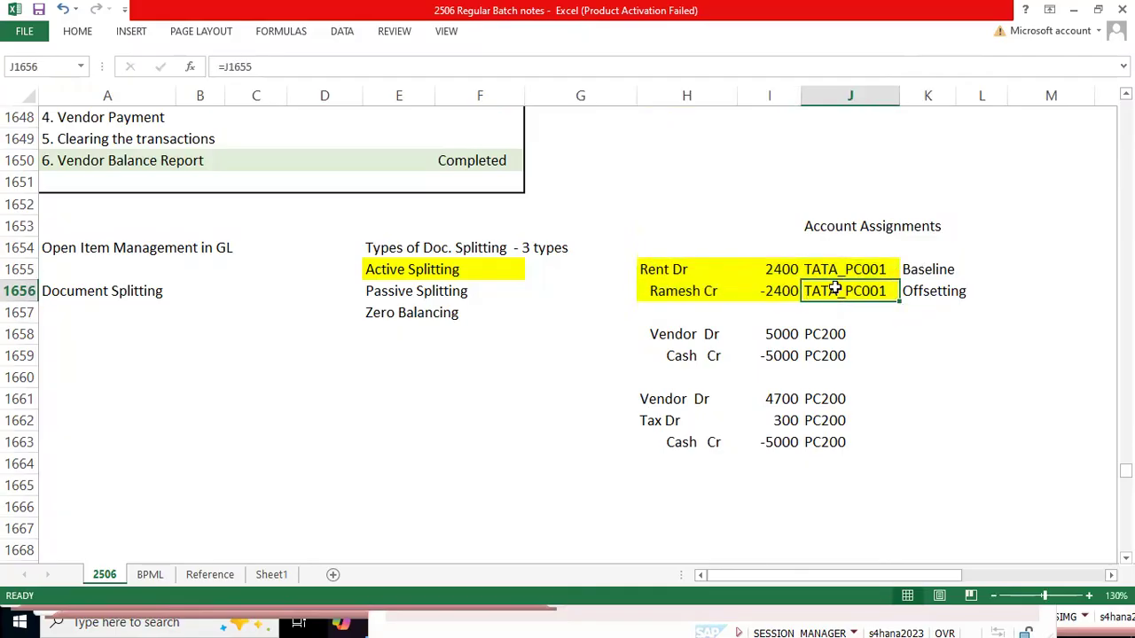
pyautogui.click(660, 335)
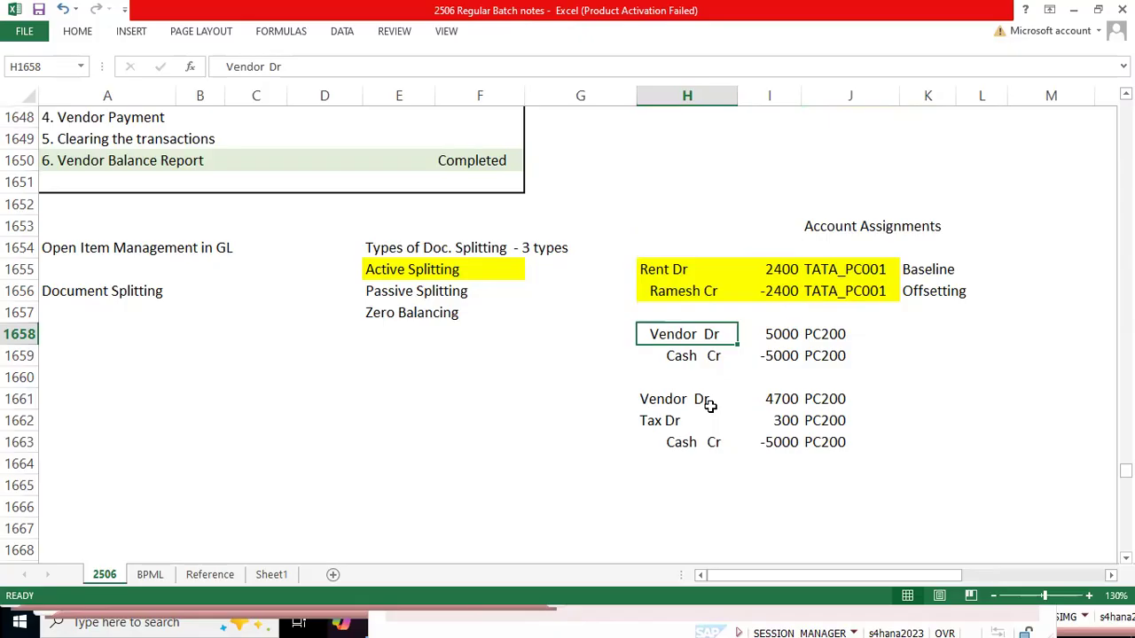
pyautogui.hotkey('alt', 'Tab')
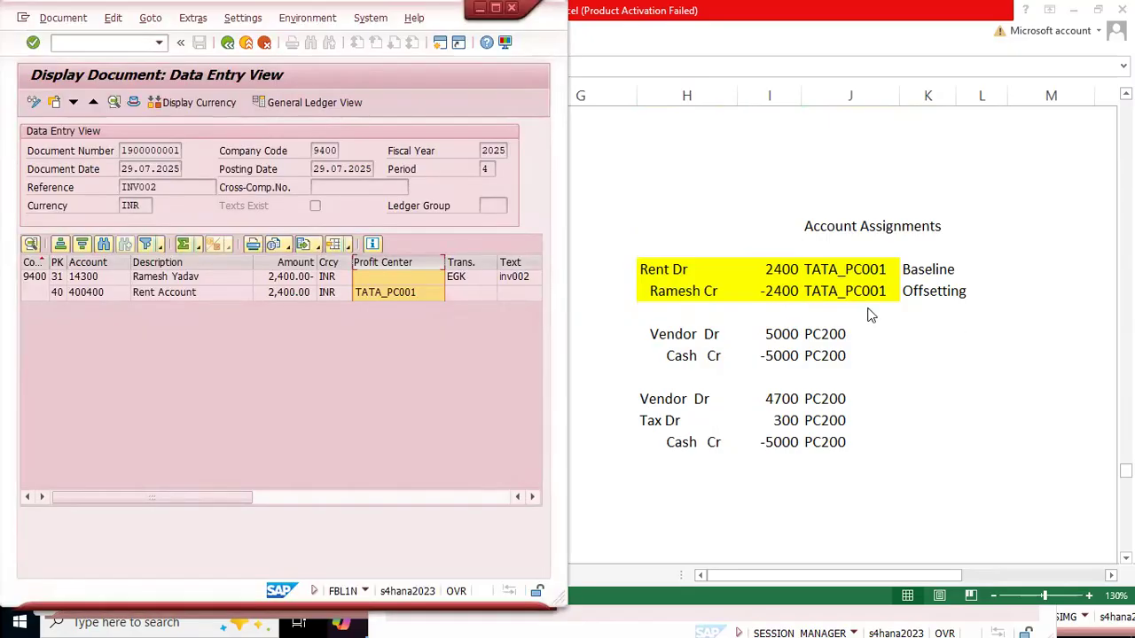
pyautogui.hotkey('alt', 'Tab')
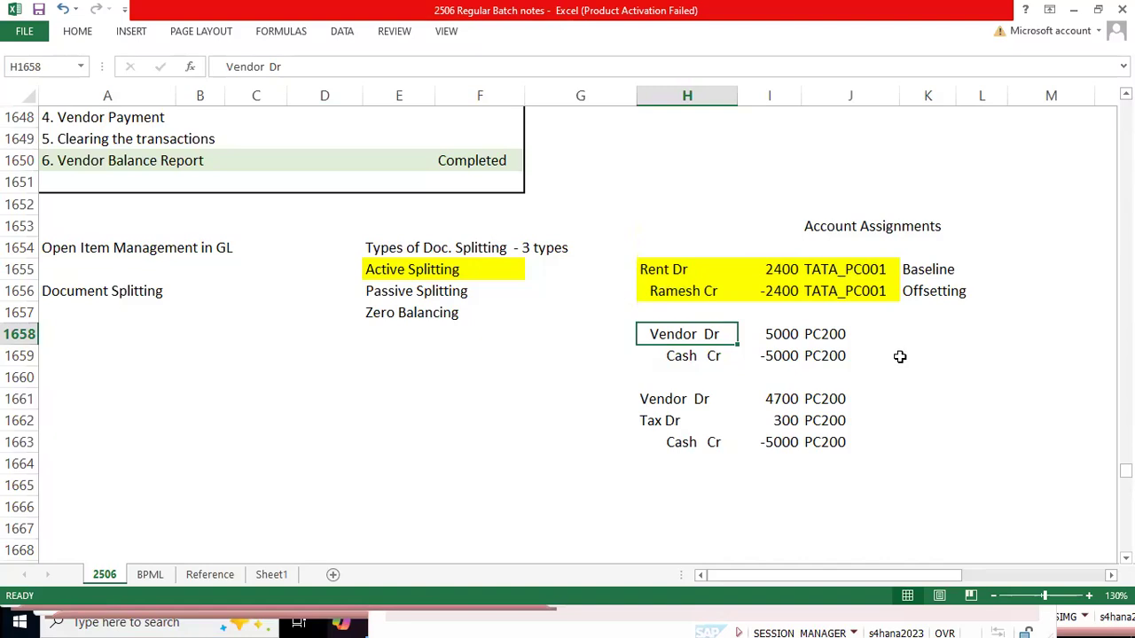
pyautogui.scroll(1, 891, 360)
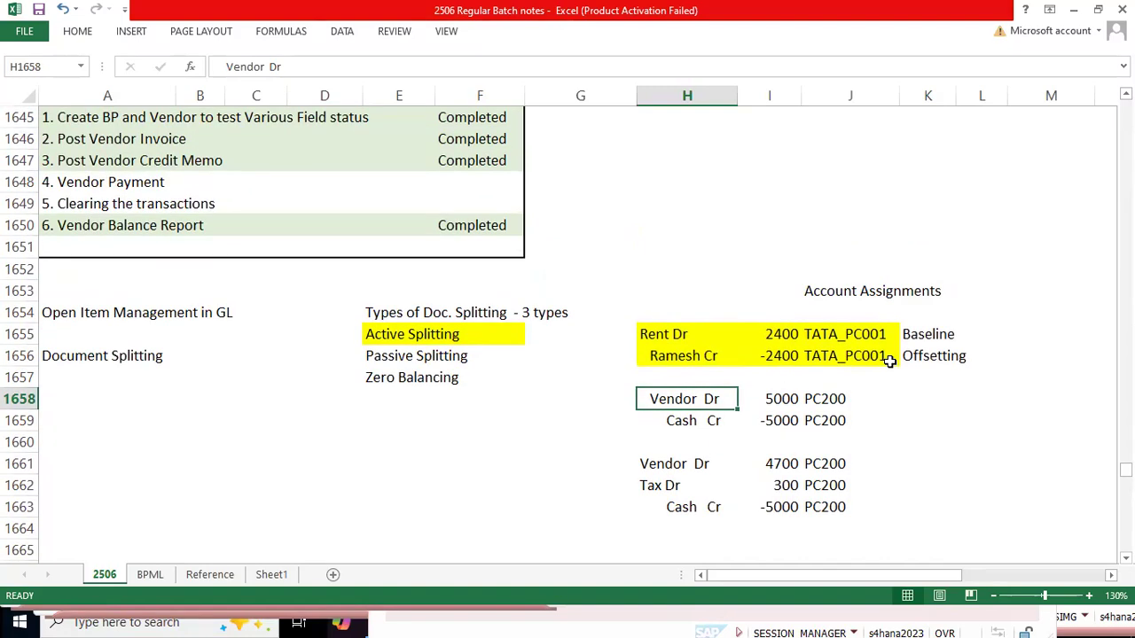
pyautogui.scroll(1, 889, 361)
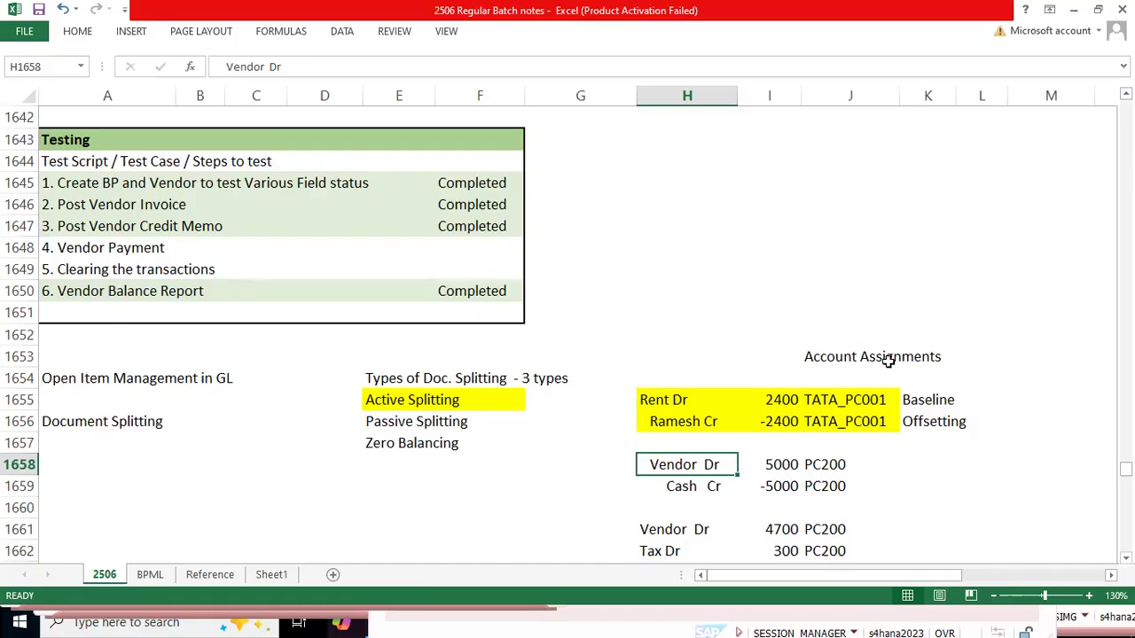
# Step: Change the credit line label in H1659 to "Cash/Bank Cr"
pyautogui.press('Down')
pyautogui.press('F2')
pyautogui.hotkey('ctrl', 'Left')
pyautogui.hotkey('ctrl', 'Left')
pyautogui.hotkey('ctrl', 'Right')
pyautogui.press('Left')
pyautogui.press('Left')
pyautogui.press('Left')
pyautogui.write('/Nan')
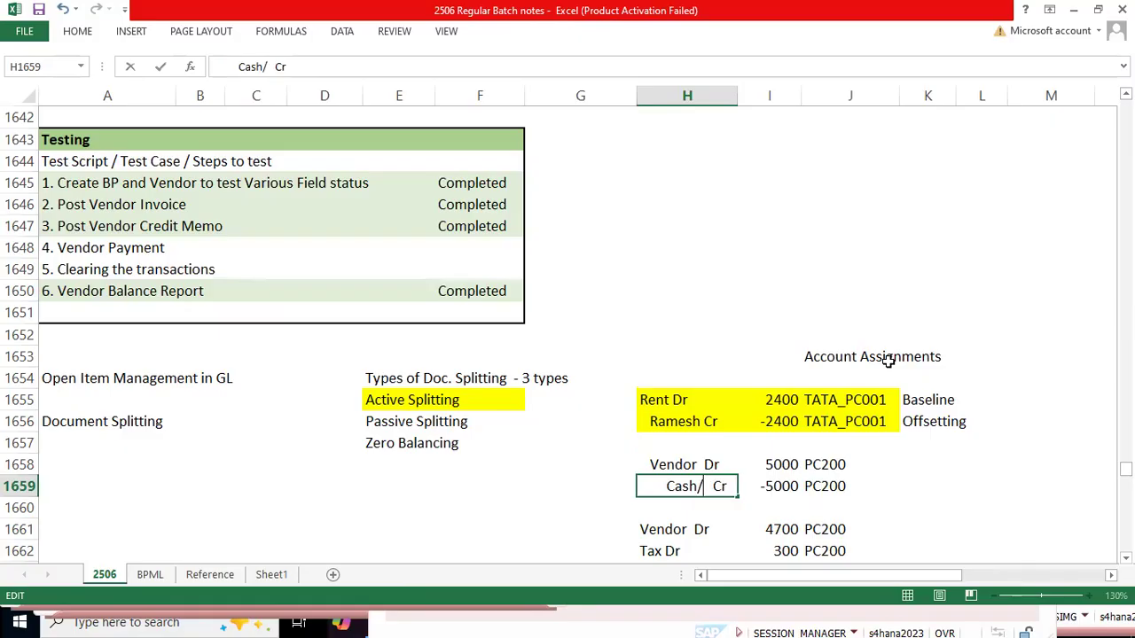
pyautogui.press('BackSpace')
pyautogui.press('BackSpace')
pyautogui.press('BackSpace')
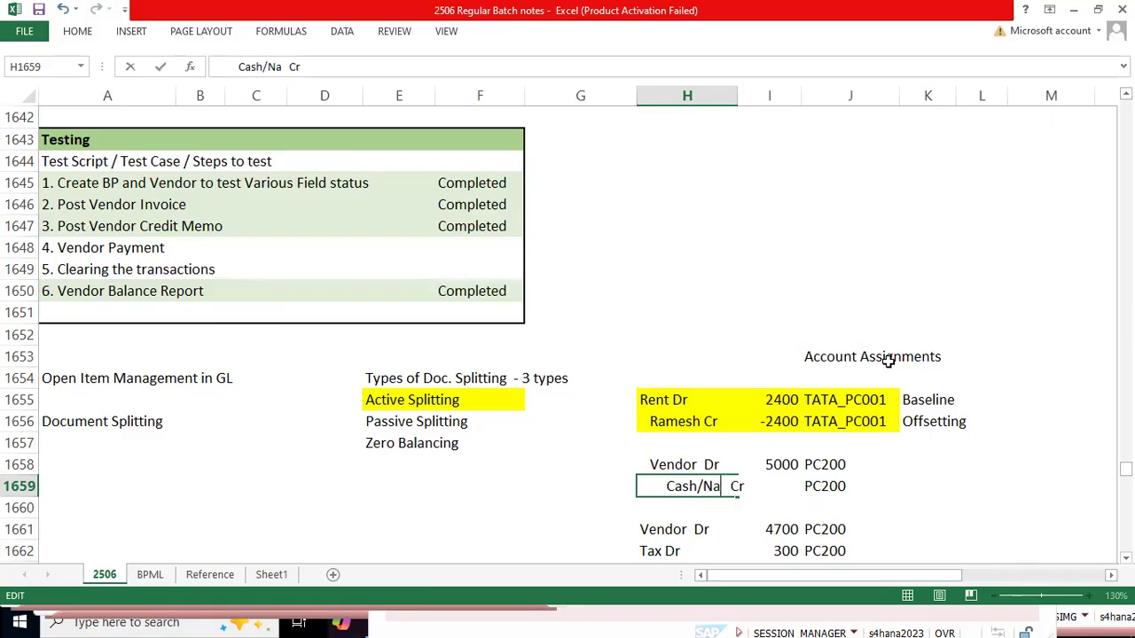
pyautogui.write('Bnk')
pyautogui.press('BackSpace')
pyautogui.press('BackSpace')
pyautogui.write('ank')
pyautogui.press('Return')
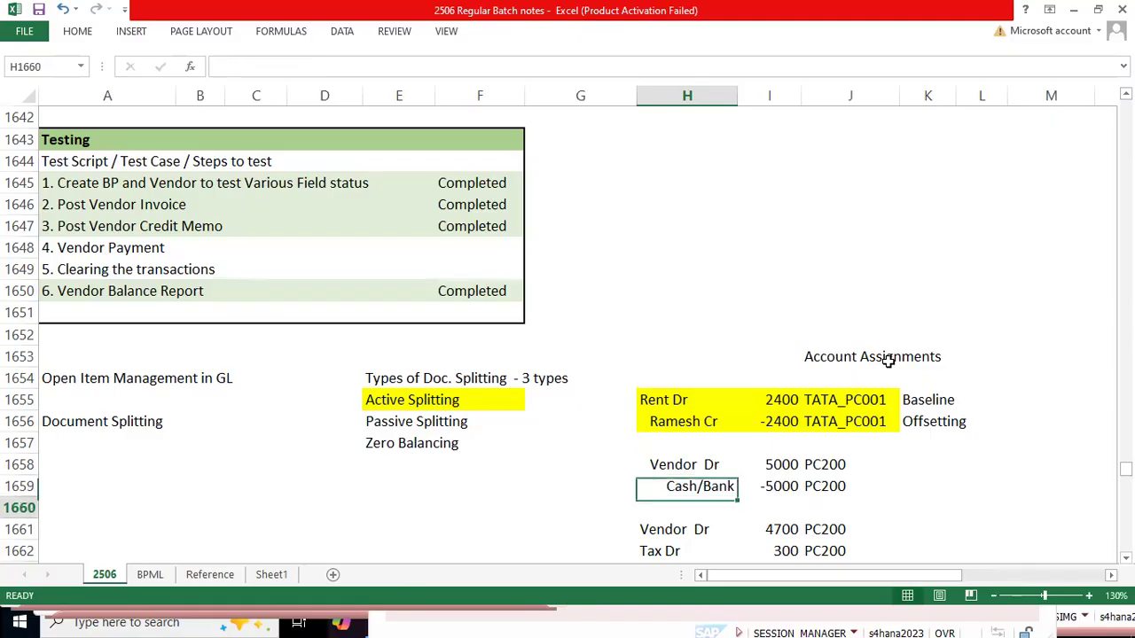
# Step: Widen column H to fit the Cash/Bank credit label
pyautogui.press('Up')
pyautogui.press('Up')
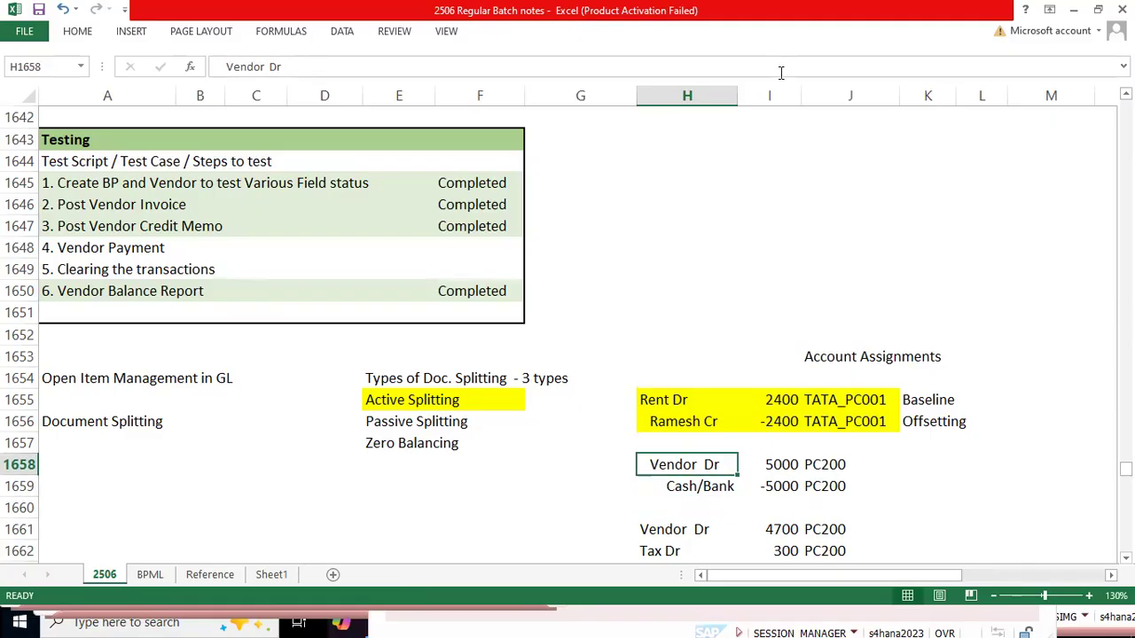
pyautogui.moveTo(736, 100); pyautogui.dragTo(756, 102)
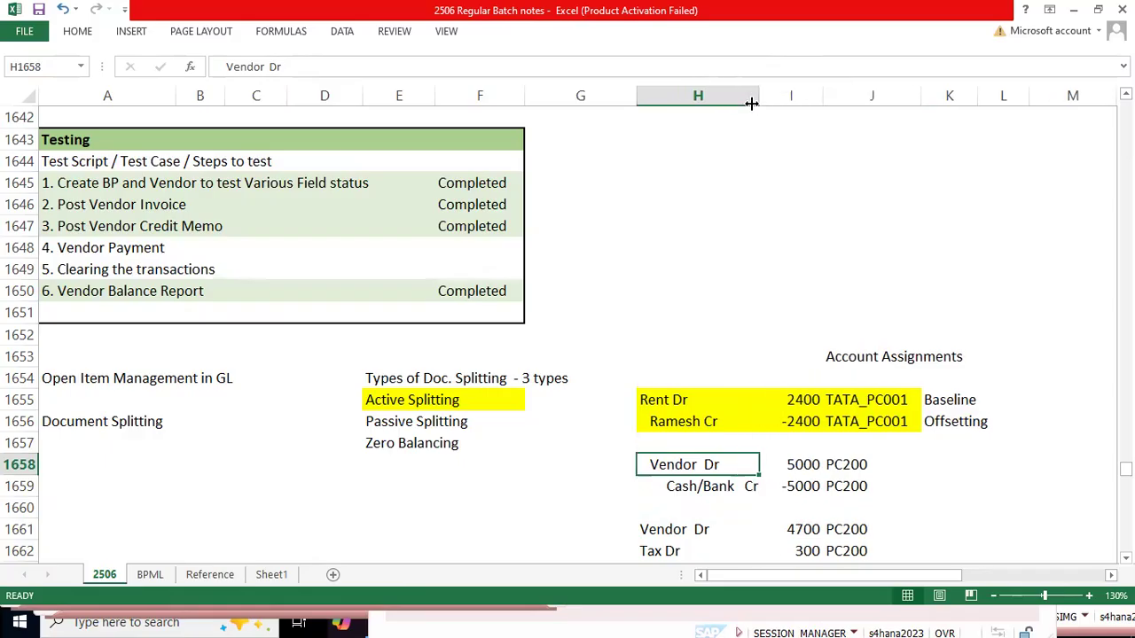
# Step: Set the payment entry amounts to -2400 in I1659 for the credit line and 2400 in I1658 for the debit line
pyautogui.press('Down')
pyautogui.hotkey('shift', 'space')
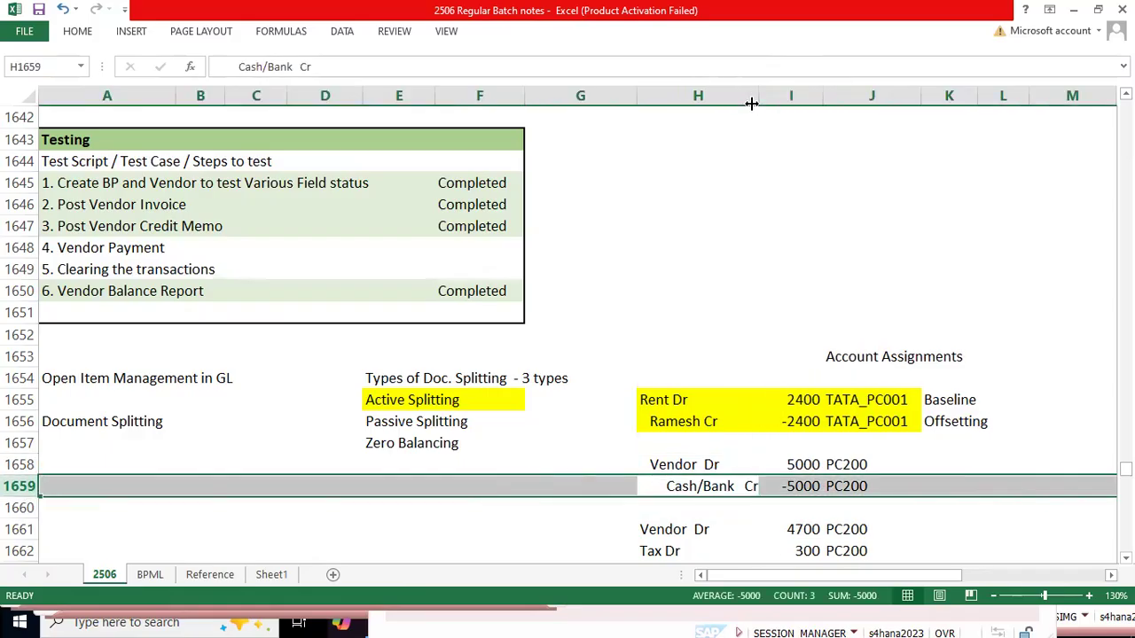
pyautogui.press('Right')
pyautogui.write('-2')
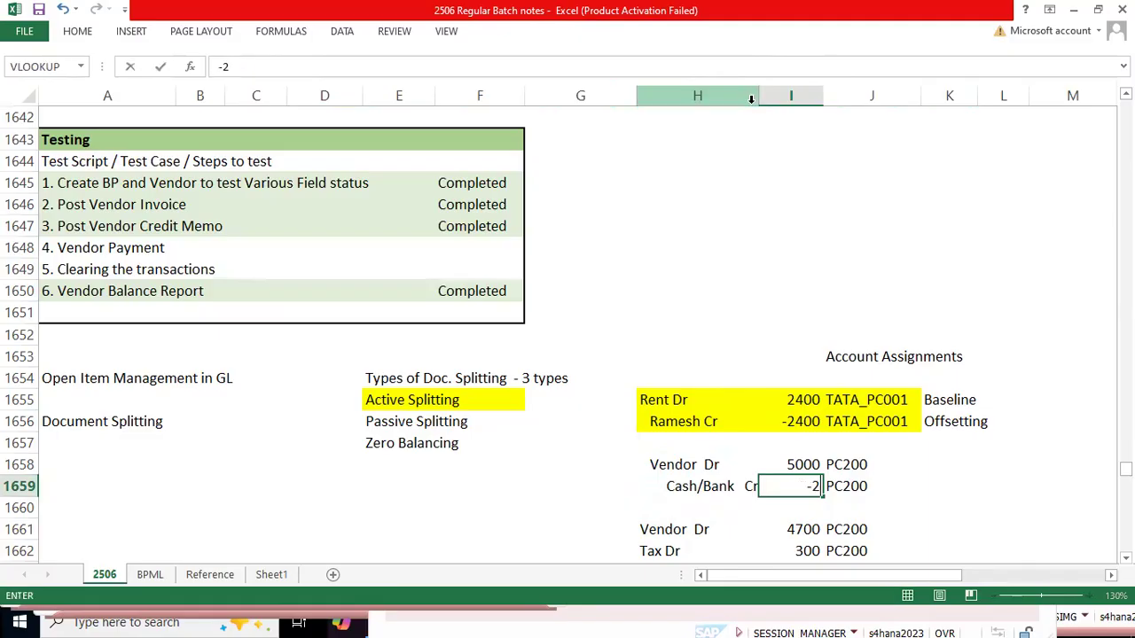
pyautogui.write('400')
pyautogui.hotkey('ctrl', 'Return')
pyautogui.press('Up')
pyautogui.press('Delete')
pyautogui.write('2400')
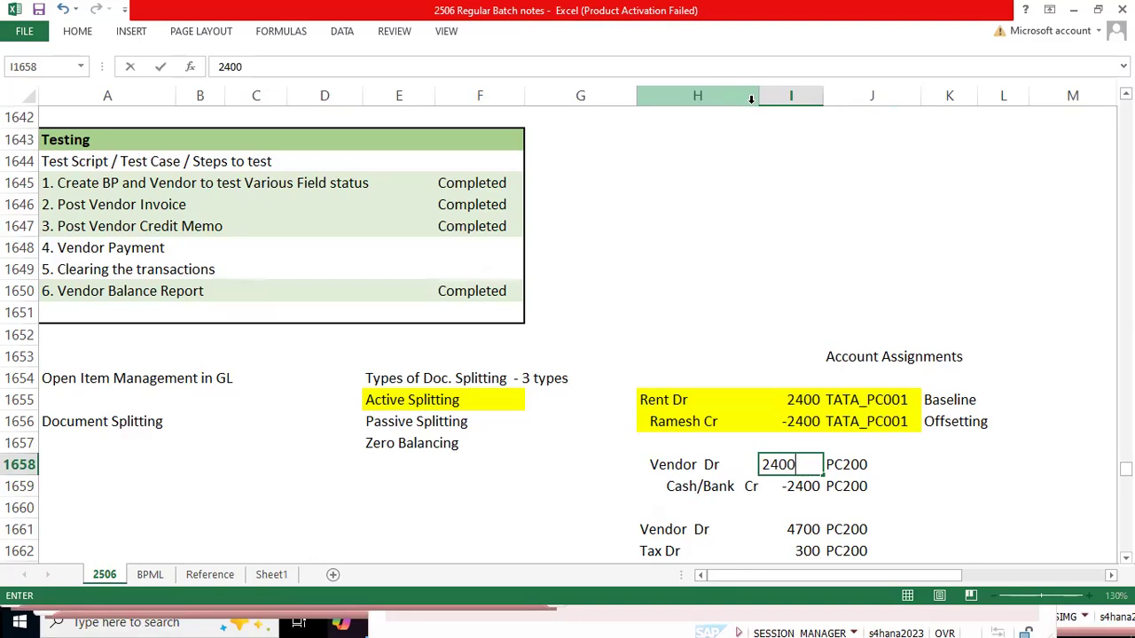
pyautogui.press('Return')
# Step: Replace the word "Vendor" in the debit label in H1658 with the vendor's name, keeping "Dr"
pyautogui.press('Up')
pyautogui.press('Left')
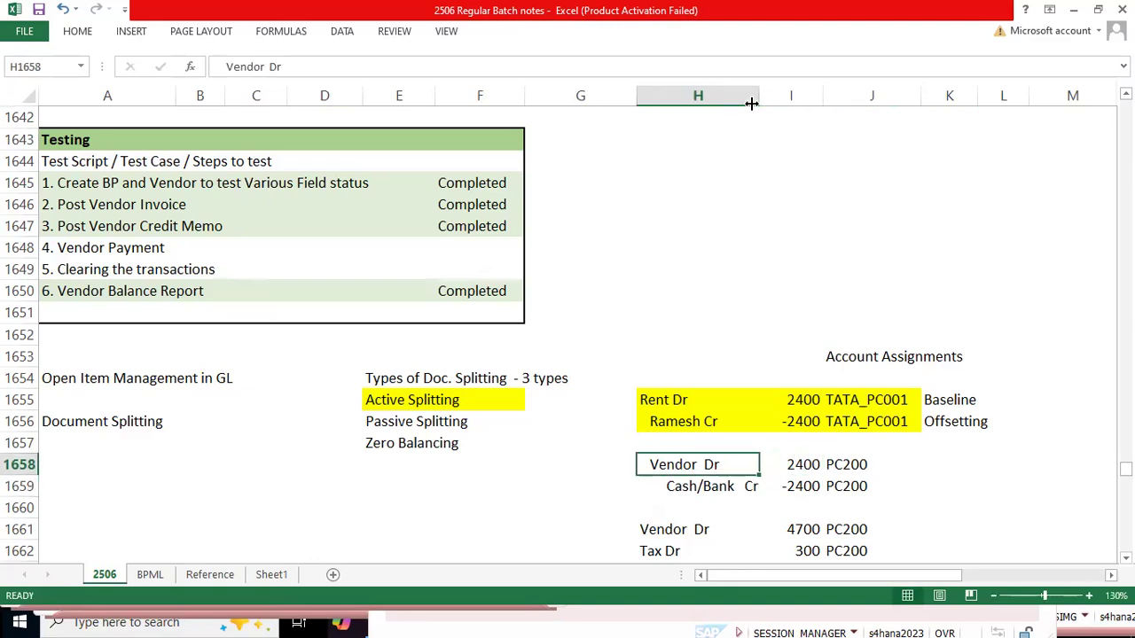
pyautogui.press('F2')
pyautogui.press('Left')
pyautogui.press('Left')
pyautogui.press('Home')
pyautogui.hotkey('ctrl', 'shift', 'Right')
pyautogui.hotkey('shift', 'Left')
pyautogui.write('Ramesh')
pyautogui.press('Return')
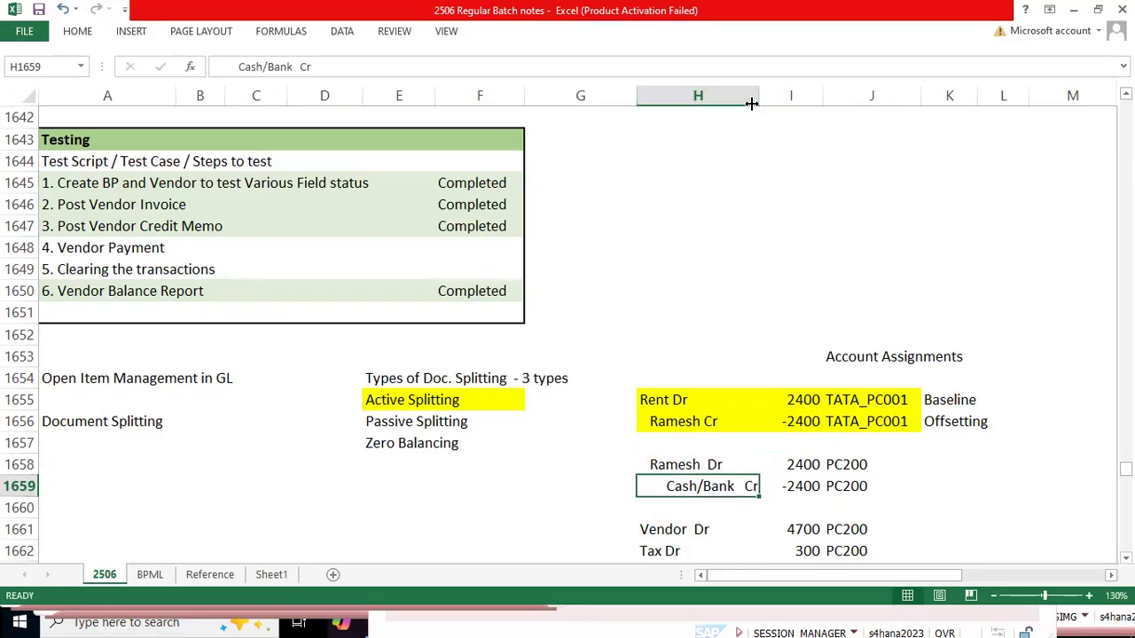
# Step: Compare the vendor credit line in row 1656 with the payment entry in H1658:J1659, checking amounts and profit centers
pyautogui.press('Up')
pyautogui.press('Up')
pyautogui.press('Up')
pyautogui.hotkey('shift', 'Right')
pyautogui.hotkey('shift', 'Right')
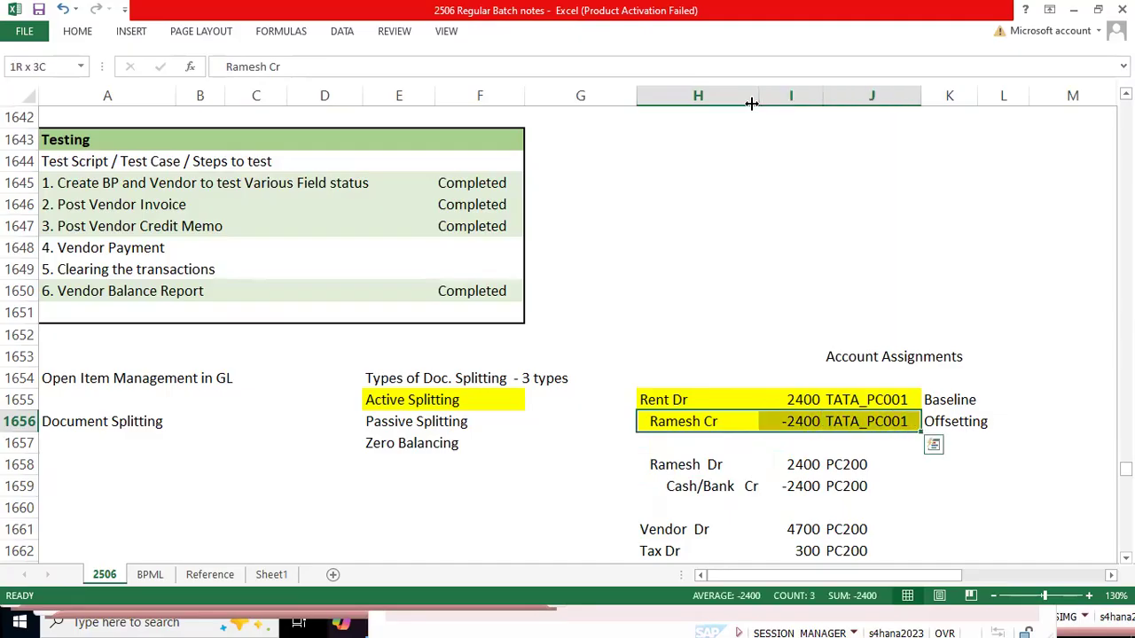
pyautogui.press('Right')
pyautogui.hotkey('shift', 'Down')
pyautogui.hotkey('shift', 'Down')
pyautogui.hotkey('shift', 'Down')
pyautogui.hotkey('shift', 'Up')
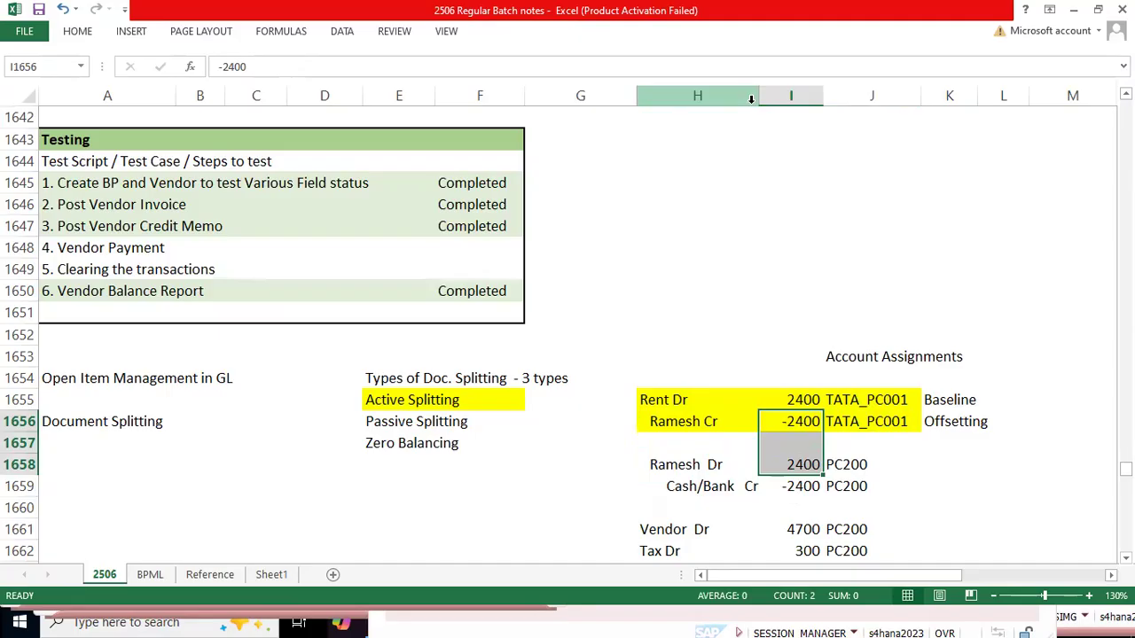
pyautogui.press('Down')
pyautogui.press('Down')
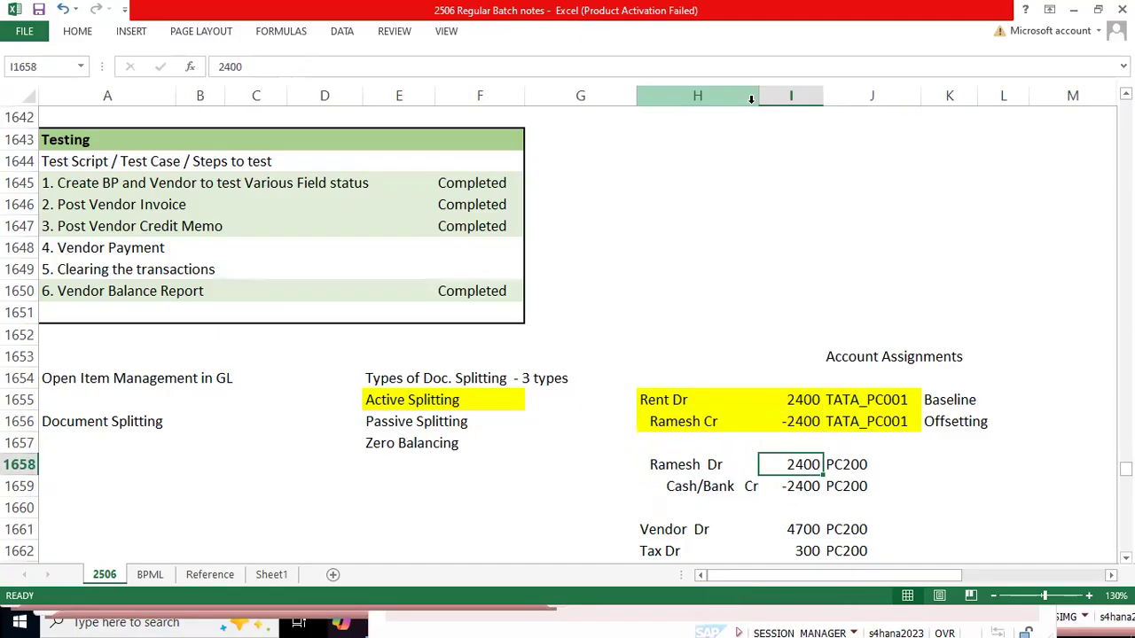
pyautogui.press('Left')
pyautogui.hotkey('shift', 'Down')
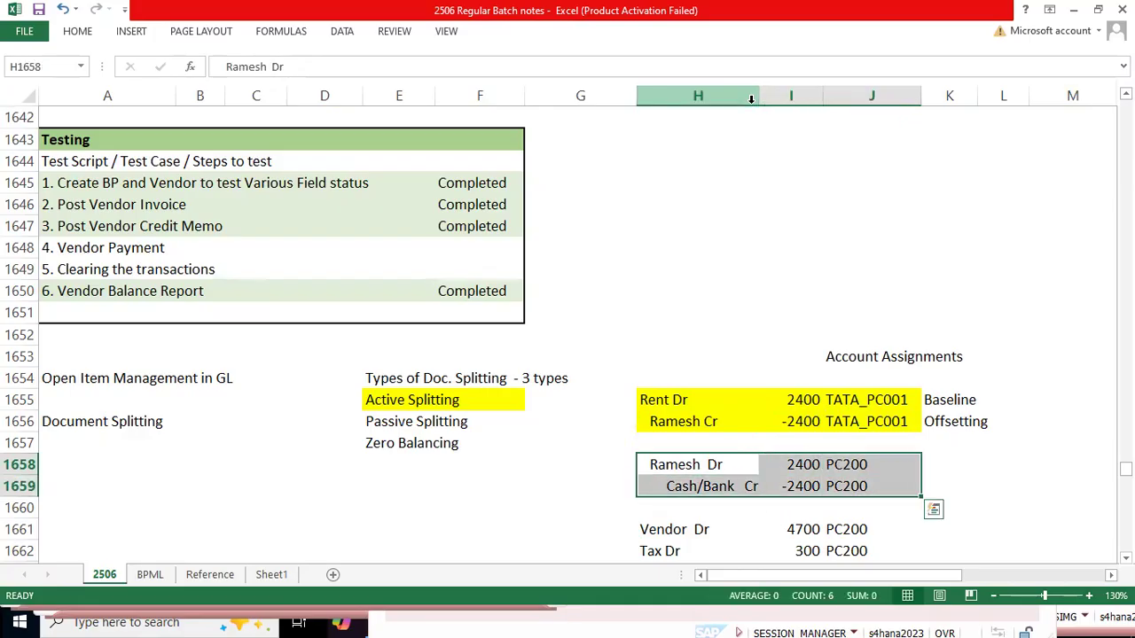
pyautogui.press('Right')
pyautogui.press('Right')
pyautogui.press('Down')
pyautogui.press('Up')
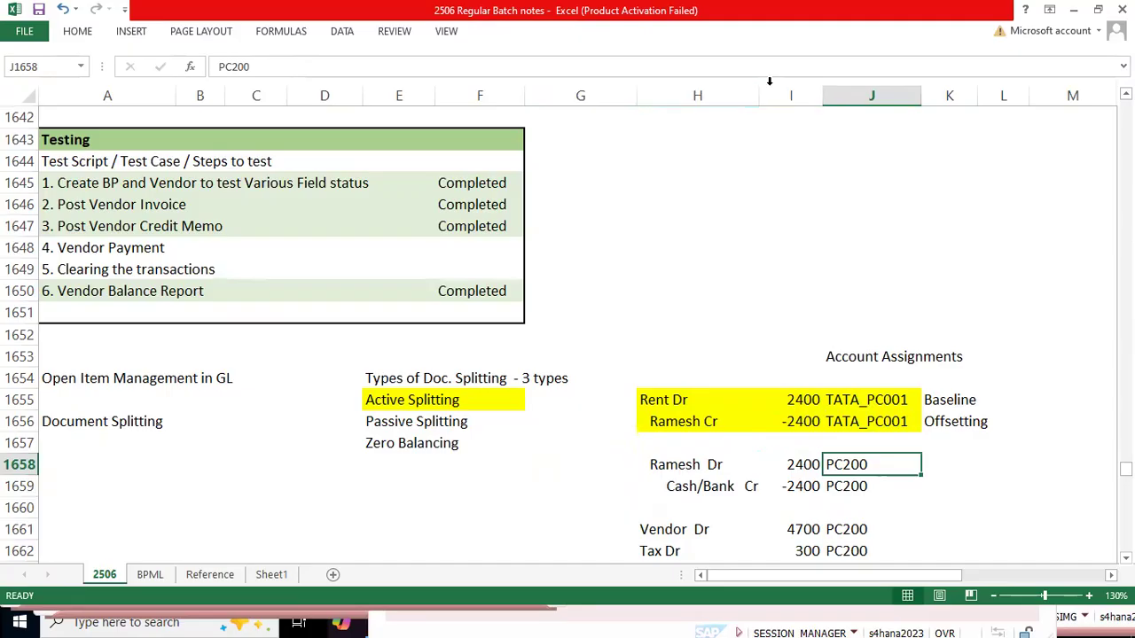
# Step: Compare the vendor credit line in row 1656 with the vendor line of the displayed SAP document
pyautogui.click(847, 422)
pyautogui.moveTo(665, 422); pyautogui.dragTo(853, 422)
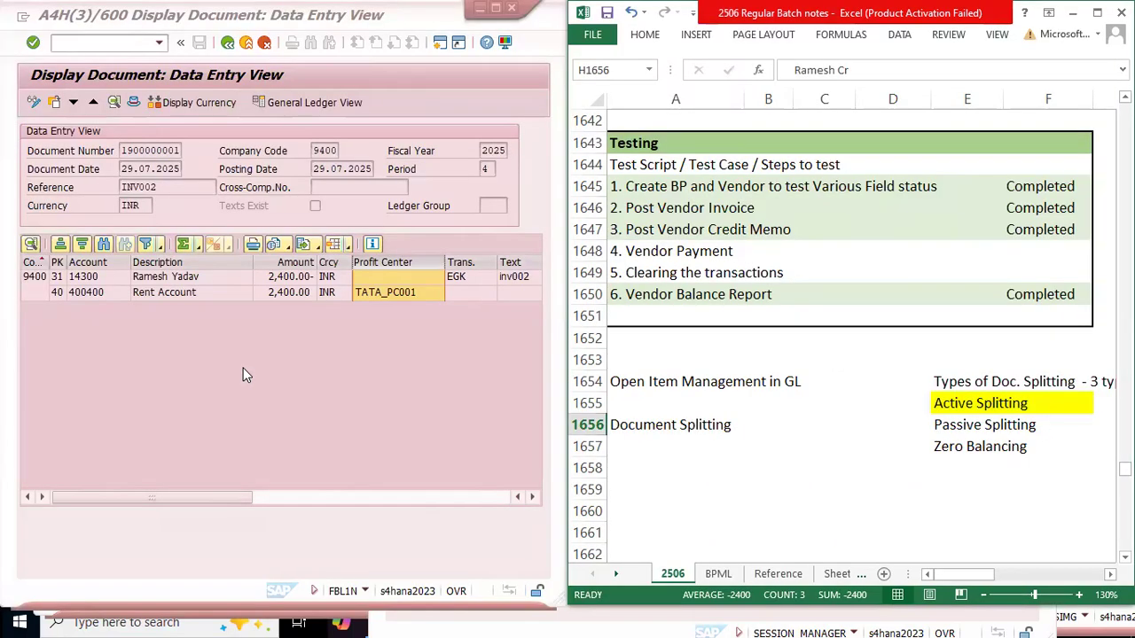
pyautogui.press('Right')
pyautogui.press('Right')
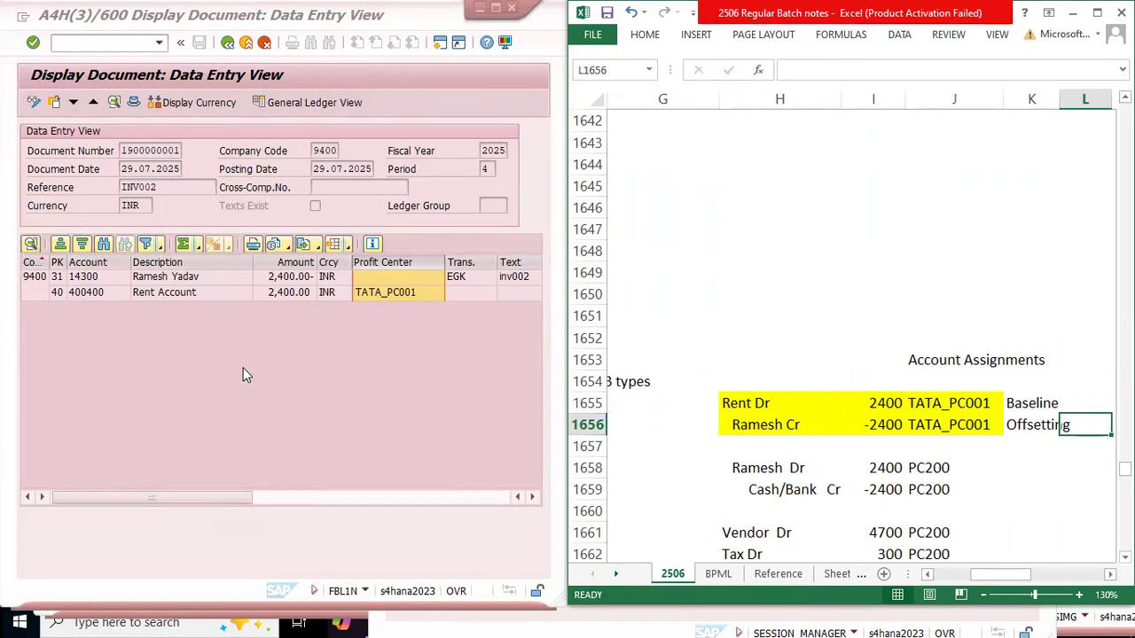
# Step: Minimize the displayed FBL1N document, leave the document type details in the OBA7 session, and start transaction F-53 there
pyautogui.click(249, 350)
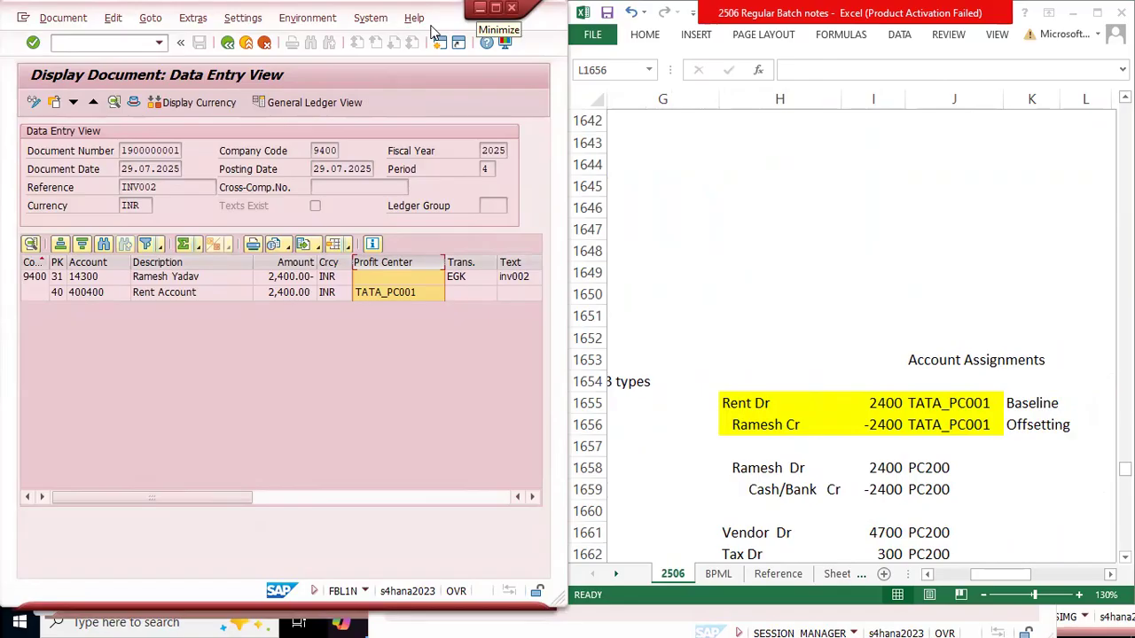
pyautogui.click(479, 7)
pyautogui.click(177, 527)
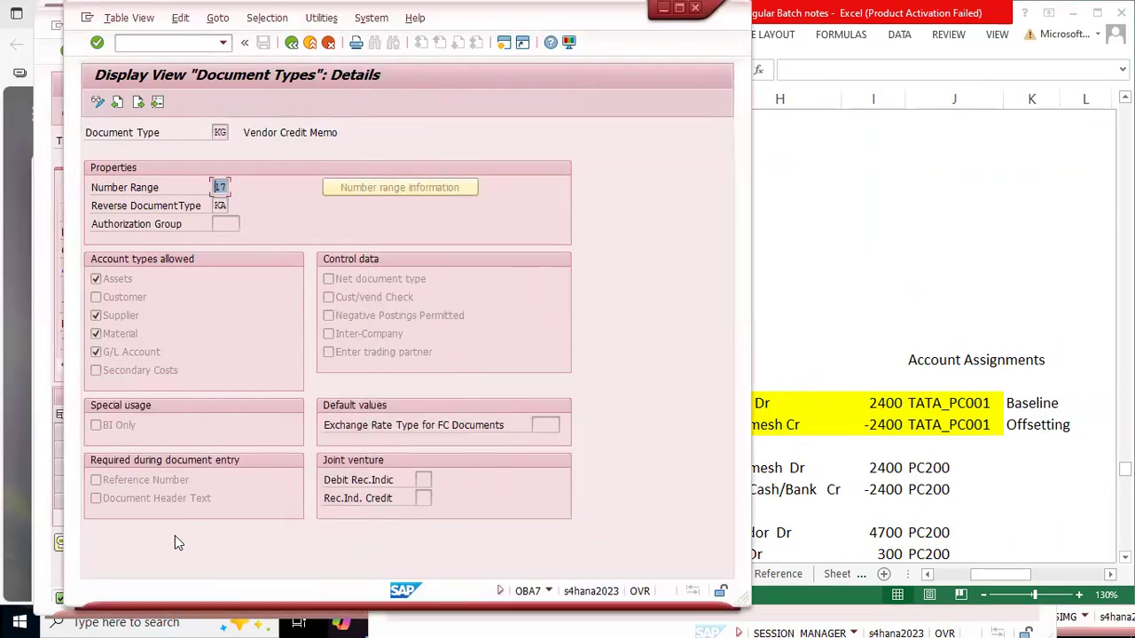
pyautogui.press('F3')
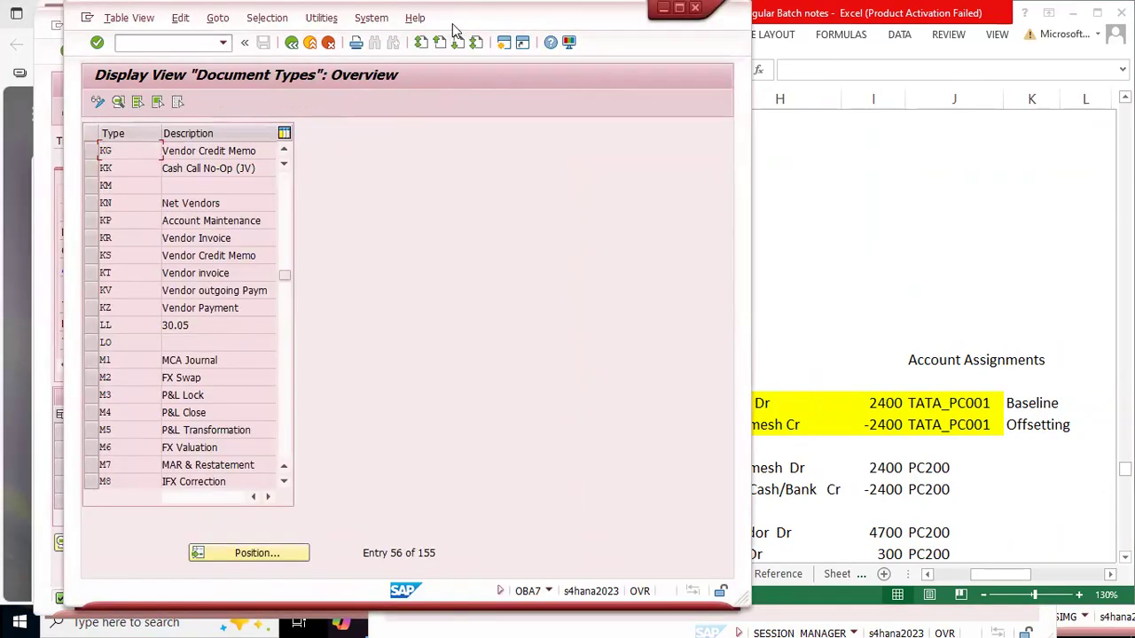
pyautogui.moveTo(452, 27); pyautogui.dragTo(557, 36)
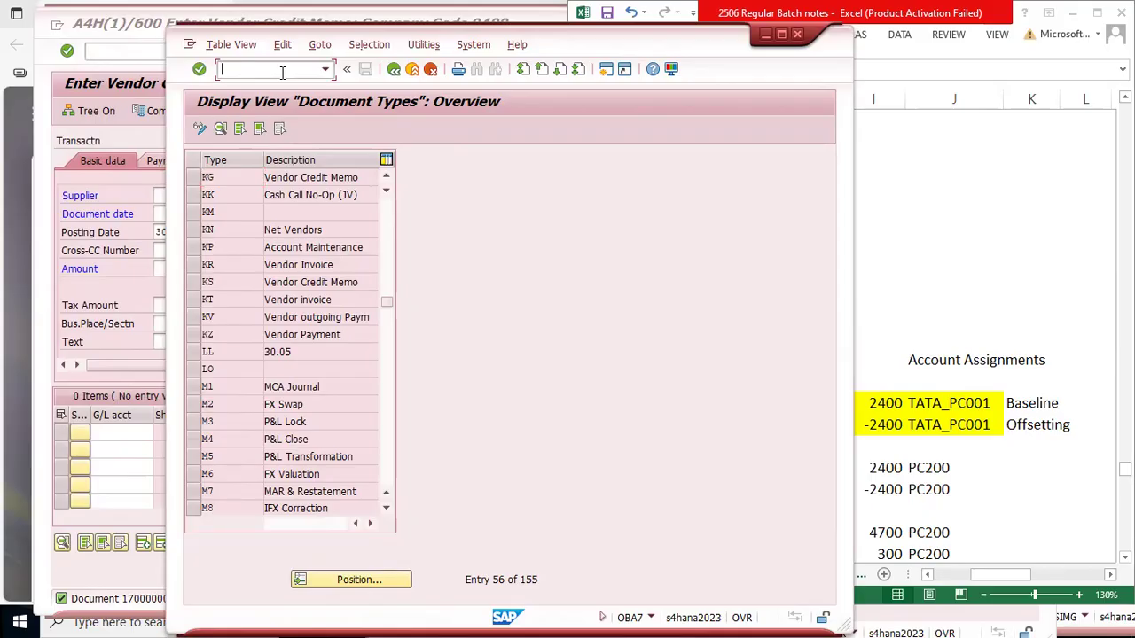
pyautogui.write('/nf-53')
pyautogui.press('Return')
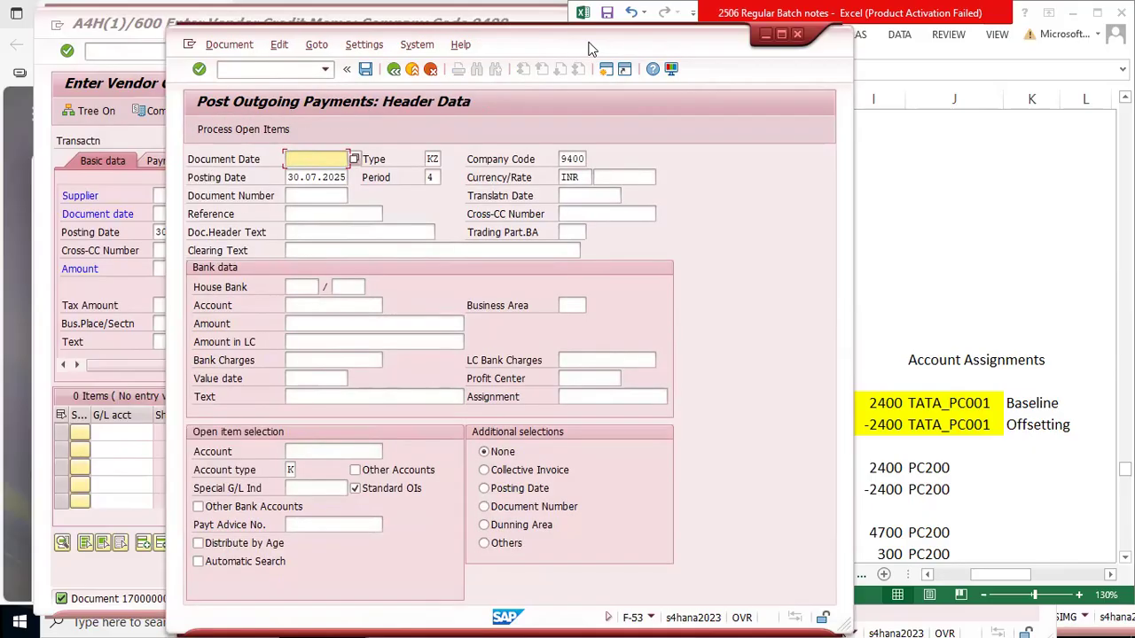
pyautogui.moveTo(592, 49); pyautogui.dragTo(435, 22)
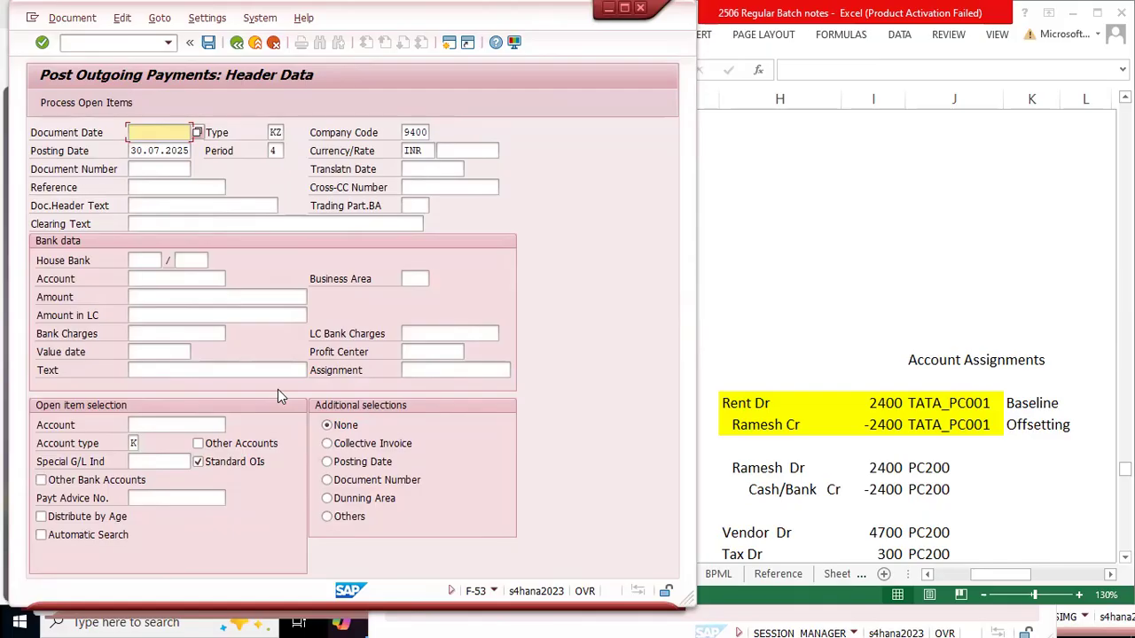
# Step: Set the payment's document date to 30.07.2025 using the calendar
pyautogui.press('F4')
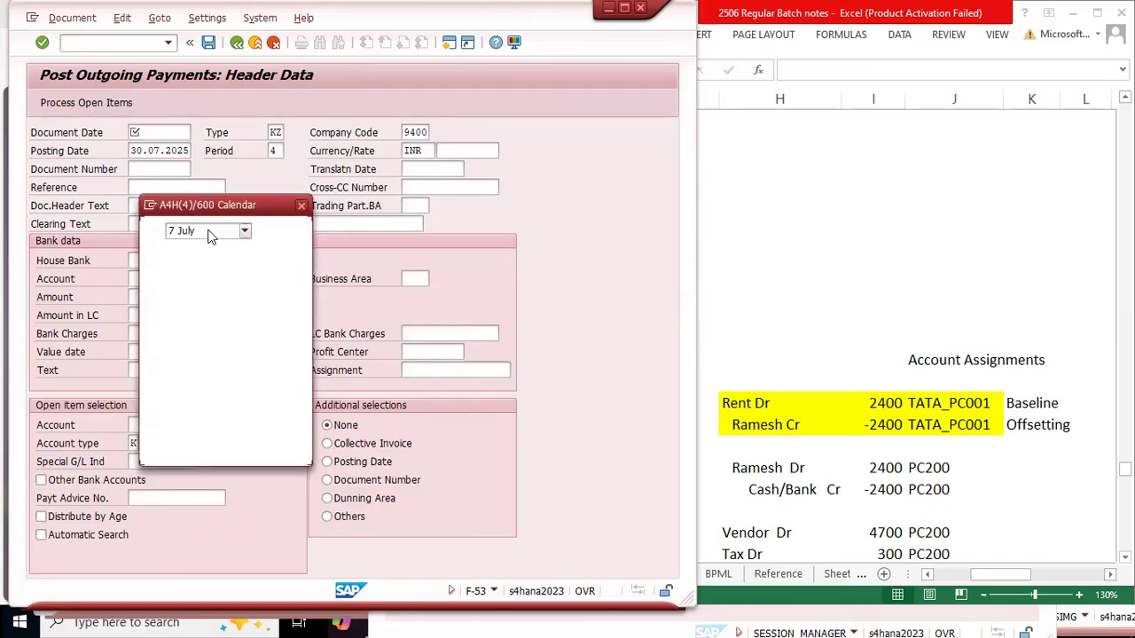
pyautogui.press('Return')
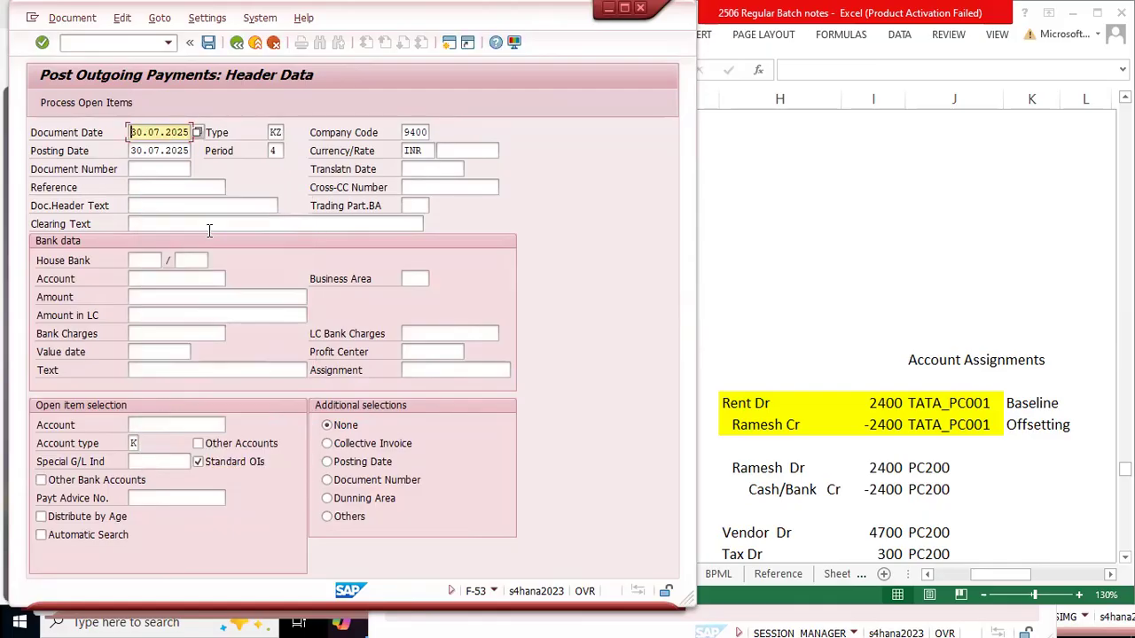
pyautogui.press('Tab')
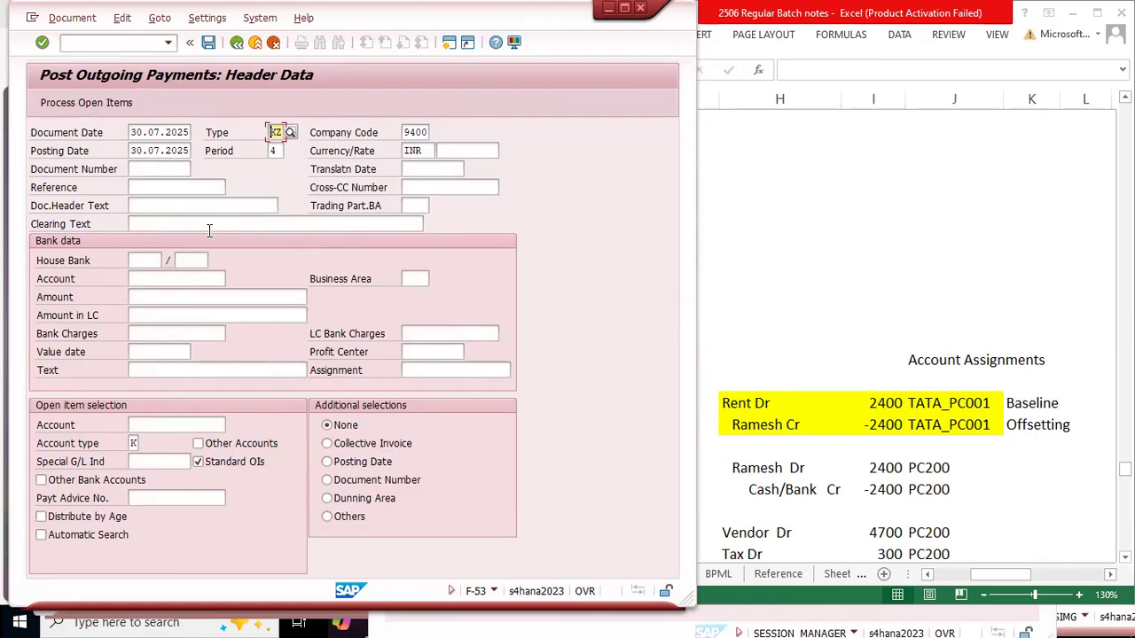
# Step: Look up document type KZ in the list of document types and close the list without changing the type
pyautogui.press('F4')
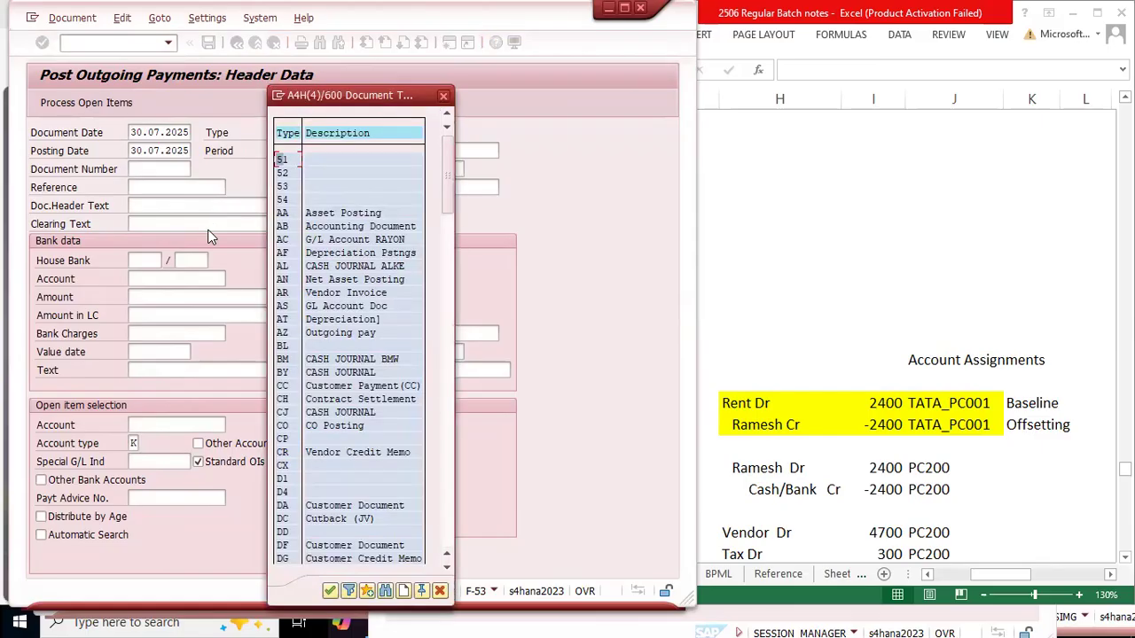
pyautogui.moveTo(449, 179); pyautogui.dragTo(439, 396)
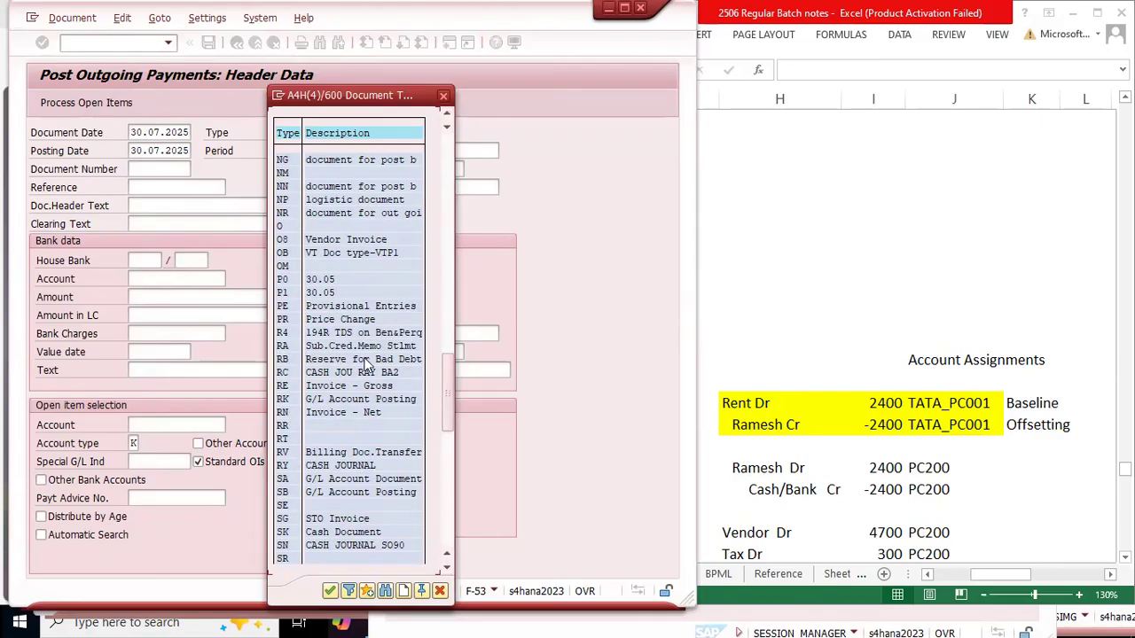
pyautogui.scroll(2, 448, 391)
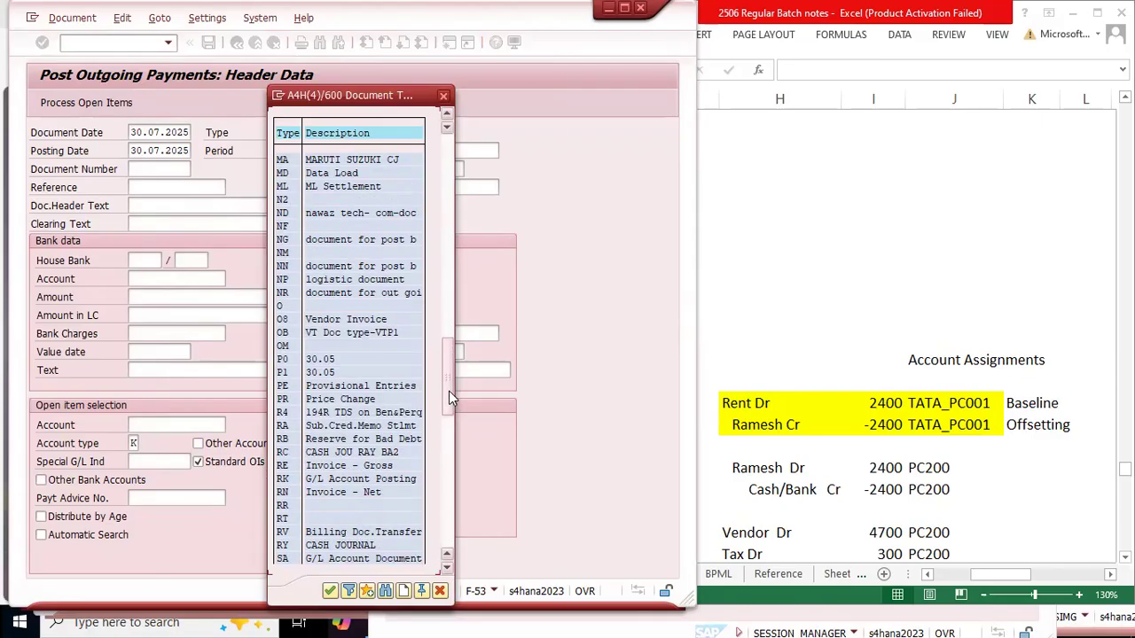
pyautogui.scroll(3, 452, 373)
pyautogui.moveTo(447, 366); pyautogui.dragTo(452, 298)
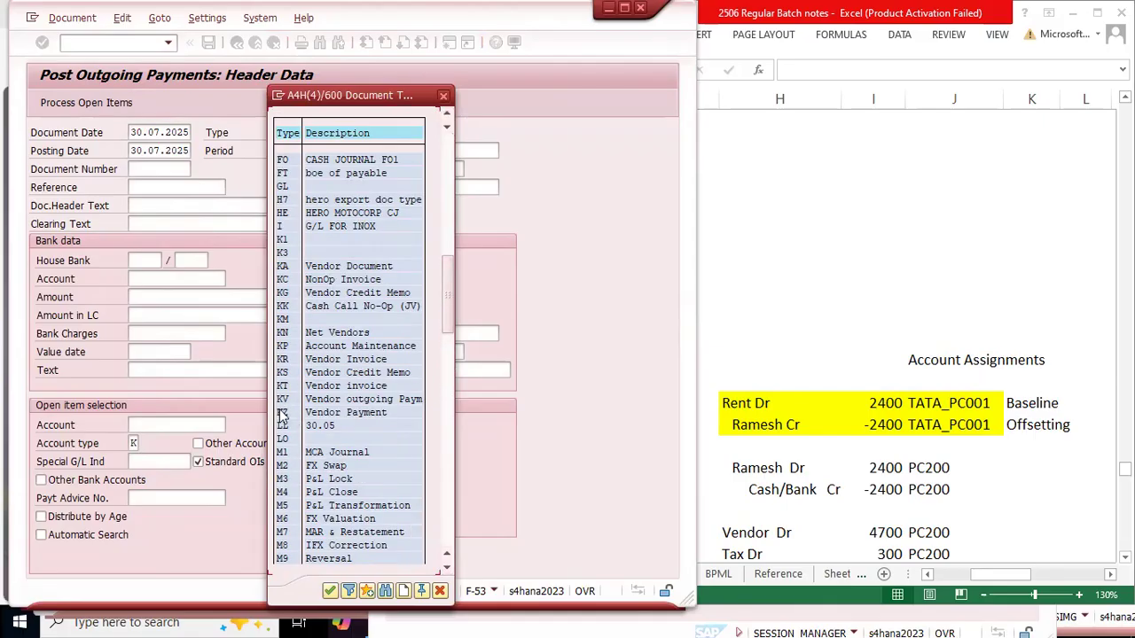
pyautogui.click(320, 413)
pyautogui.click(443, 96)
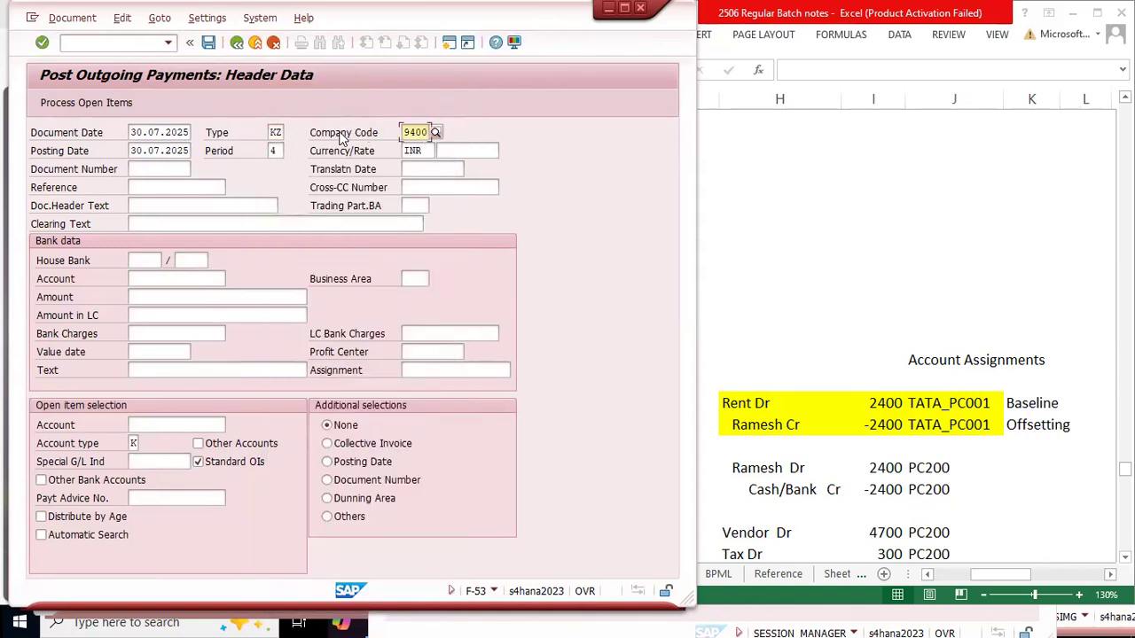
# Step: Enter Inv002 as the payment's reference, leaving the currency as INR and the document number blank
pyautogui.click(434, 151)
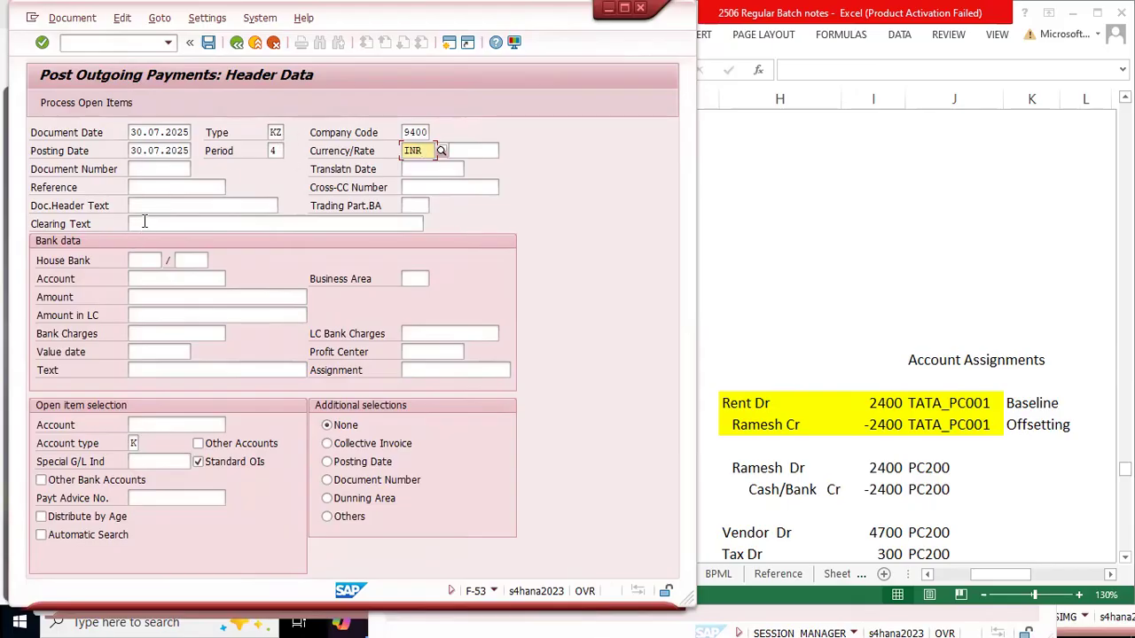
pyautogui.click(149, 170)
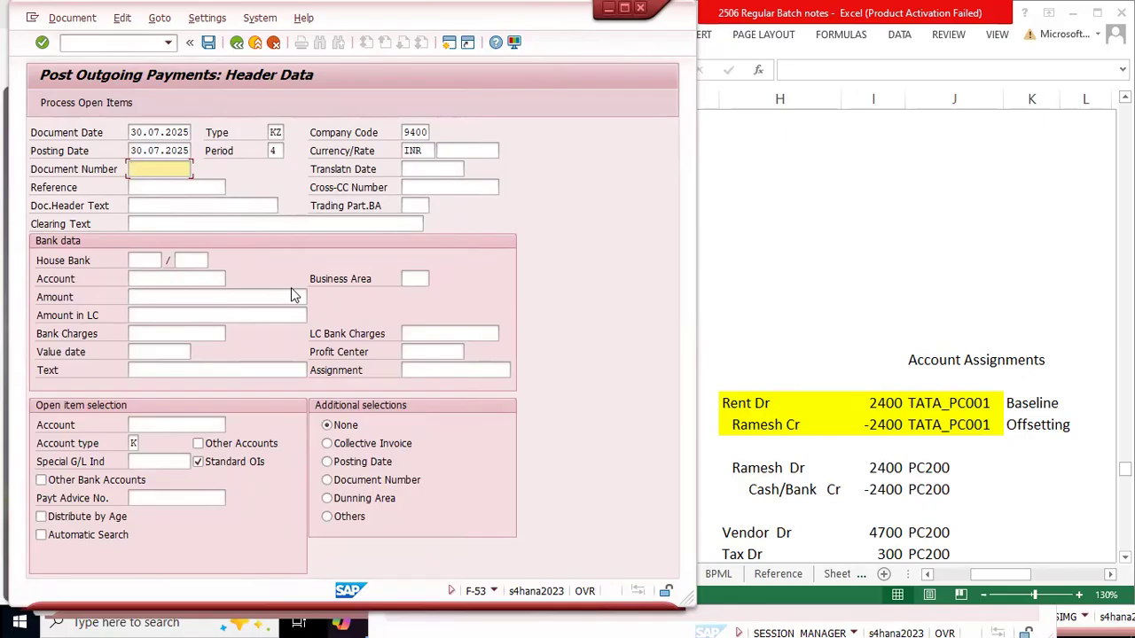
pyautogui.press('Tab')
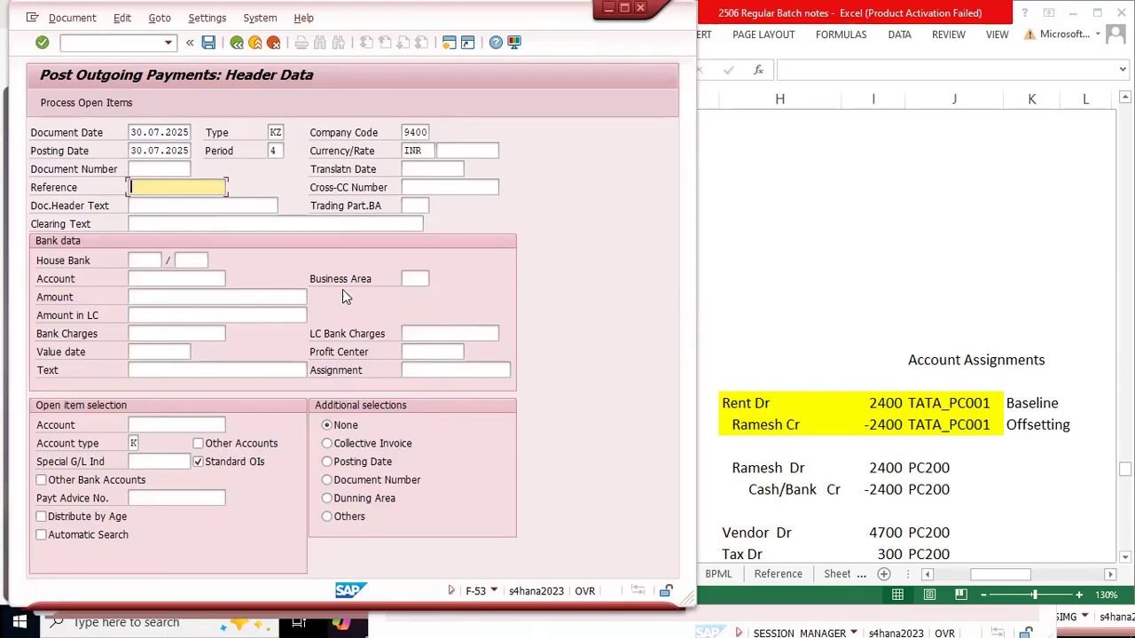
pyautogui.write('I')
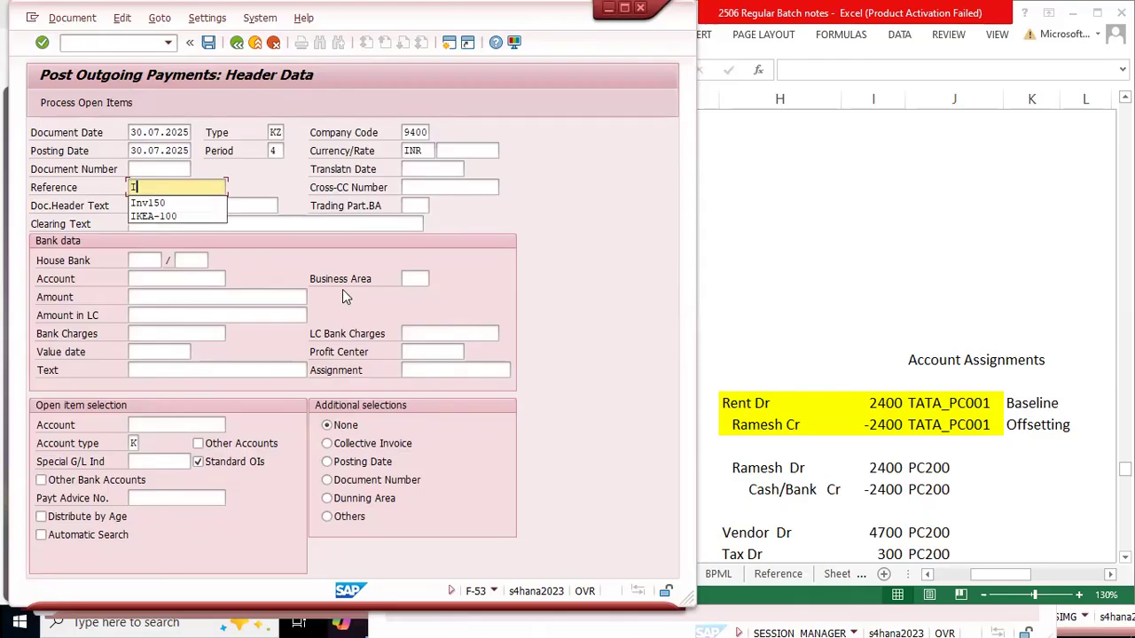
pyautogui.write('nv002')
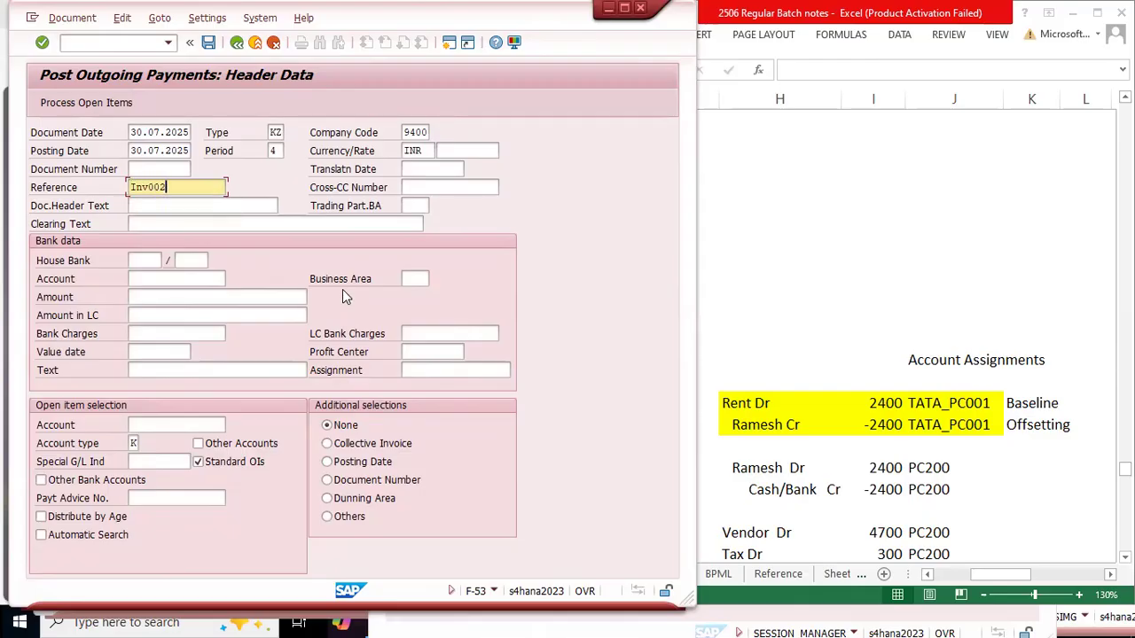
# Step: Place the displayed FBL1N invoice document beside the F-53 payment form and check its reference and line item texts
pyautogui.hotkey('alt', 'Tab')
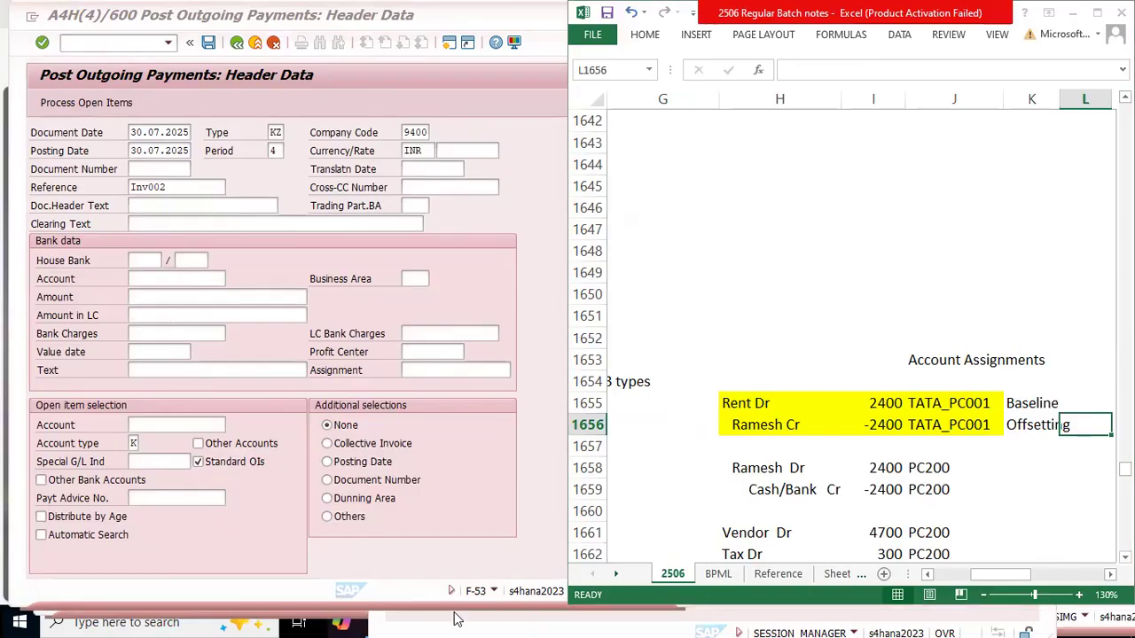
pyautogui.hotkey('alt', 'Tab')
pyautogui.hotkey('alt', 'Tab')
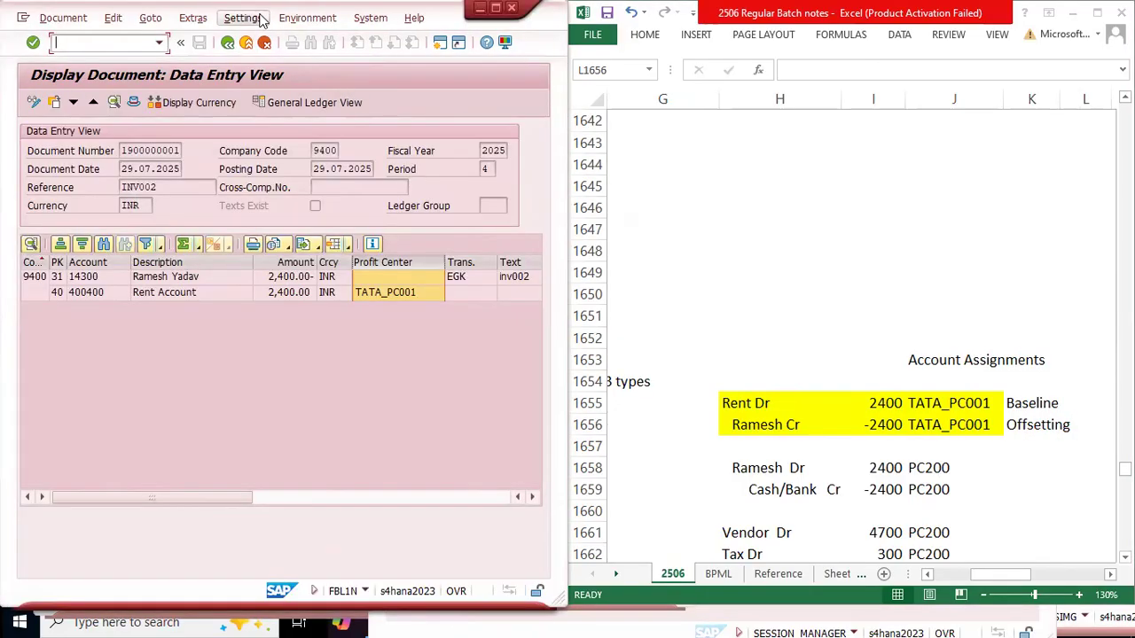
pyautogui.moveTo(248, 4); pyautogui.dragTo(696, 43)
pyautogui.moveTo(631, 222); pyautogui.dragTo(546, 220)
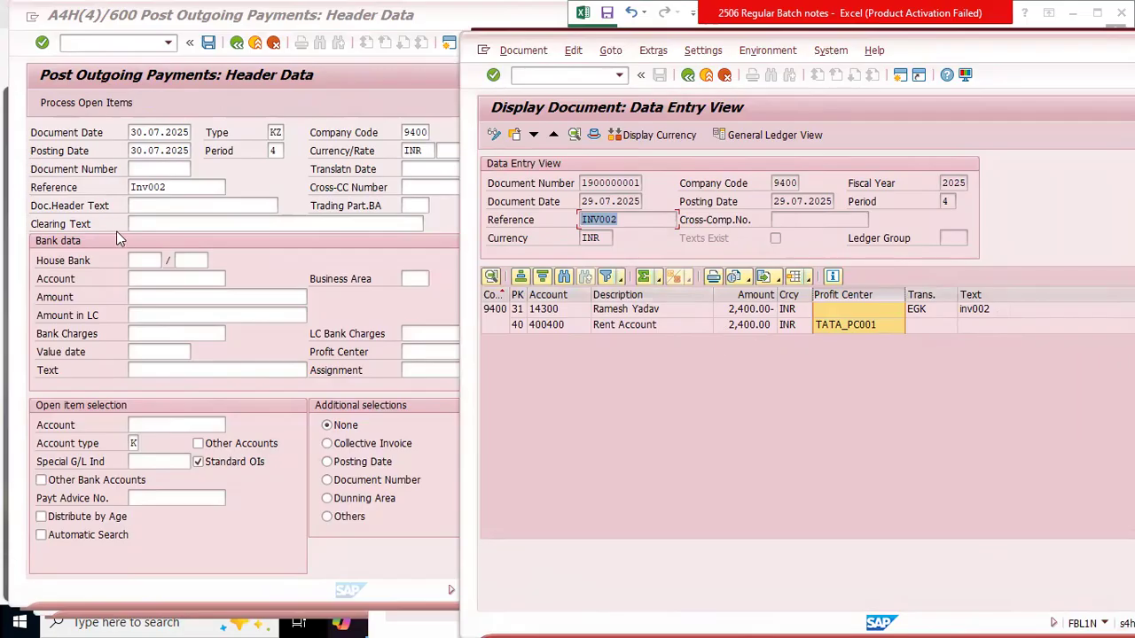
pyautogui.click(82, 241)
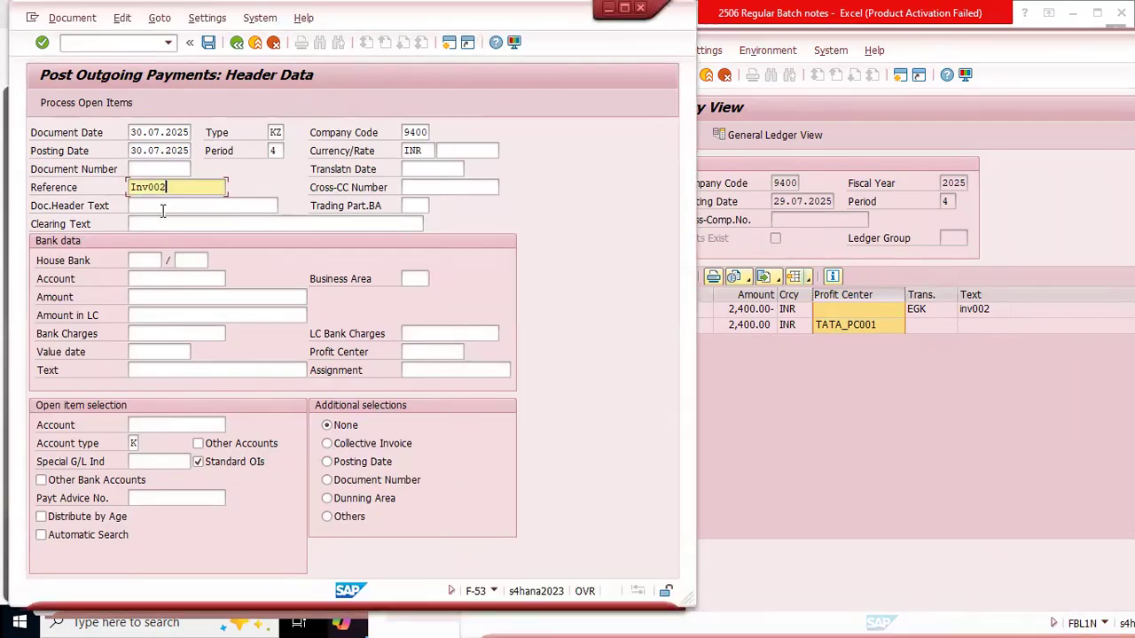
pyautogui.click(855, 437)
pyautogui.click(991, 312)
pyautogui.click(990, 323)
pyautogui.click(178, 224)
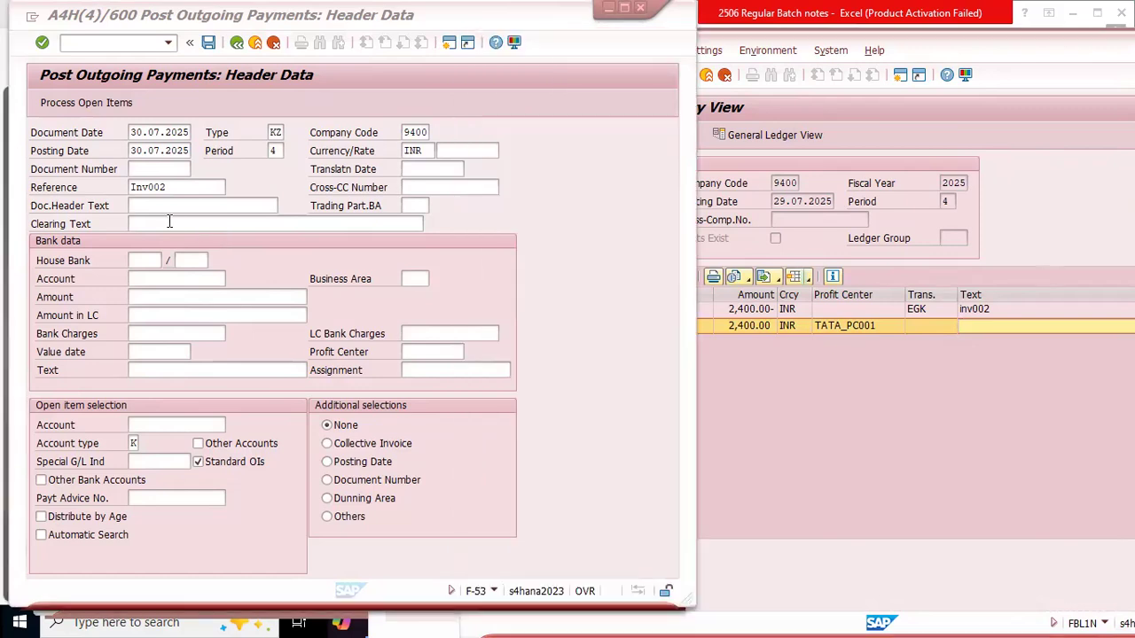
# Step: Enter "INV002 Payment" as the payment's document header text and copy that text
pyautogui.click(153, 205)
pyautogui.write('IN')
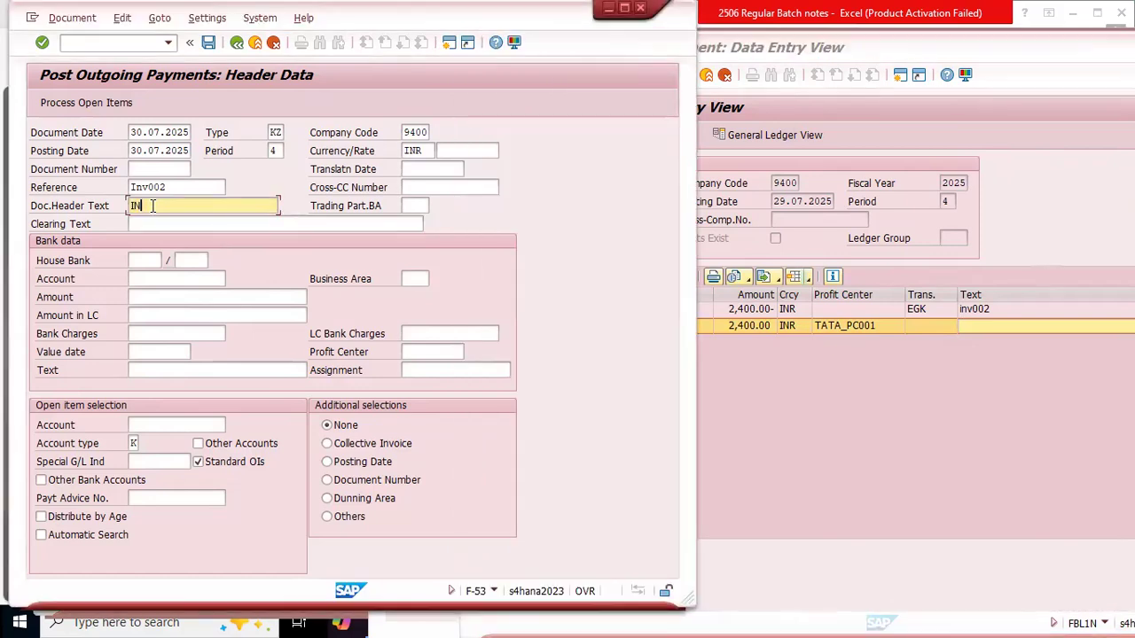
pyautogui.write('V002 Payment')
pyautogui.hotkey('ctrl', 'shift', 'Left')
pyautogui.hotkey('ctrl', 'shift', 'Left')
pyautogui.hotkey('ctrl', 'c')
pyautogui.press('Left')
# Step: Paste the copied header text as the clearing text and extend it to "INV002 Payment-Clearing"
pyautogui.press('Tab')
pyautogui.hotkey('ctrl', 'v')
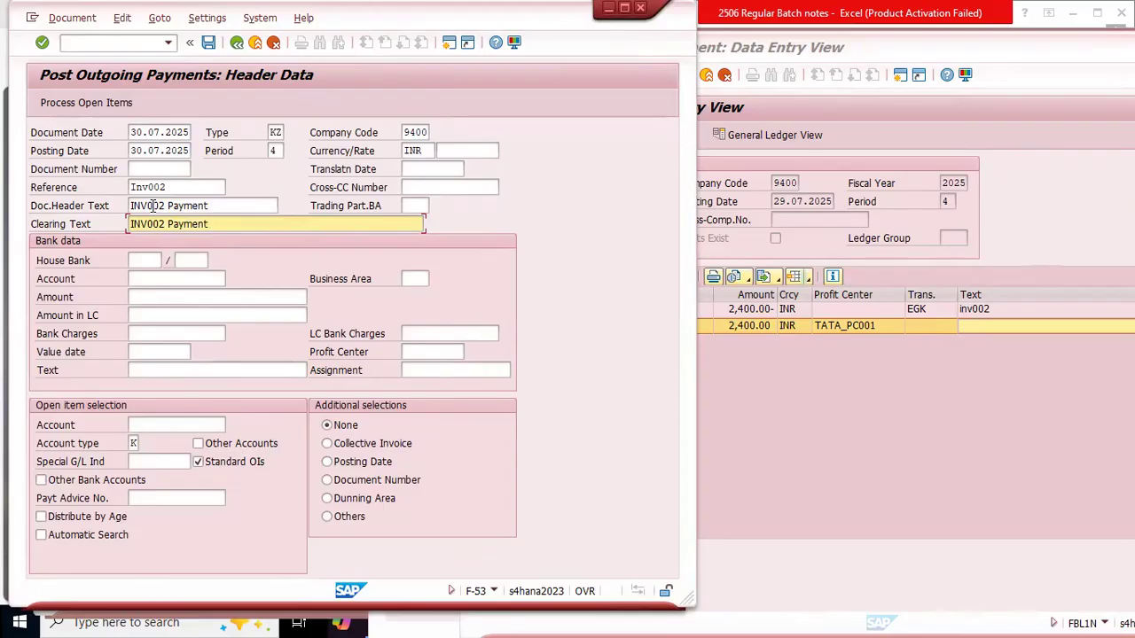
pyautogui.write('Clering')
pyautogui.press('BackSpace')
pyautogui.press('BackSpace')
pyautogui.write('aring')
# Step: Leave the house bank blank and choose G/L account 100000, Cash Account for Tata Steel, from the account list for the bank data
pyautogui.click(77, 265)
pyautogui.click(143, 263)
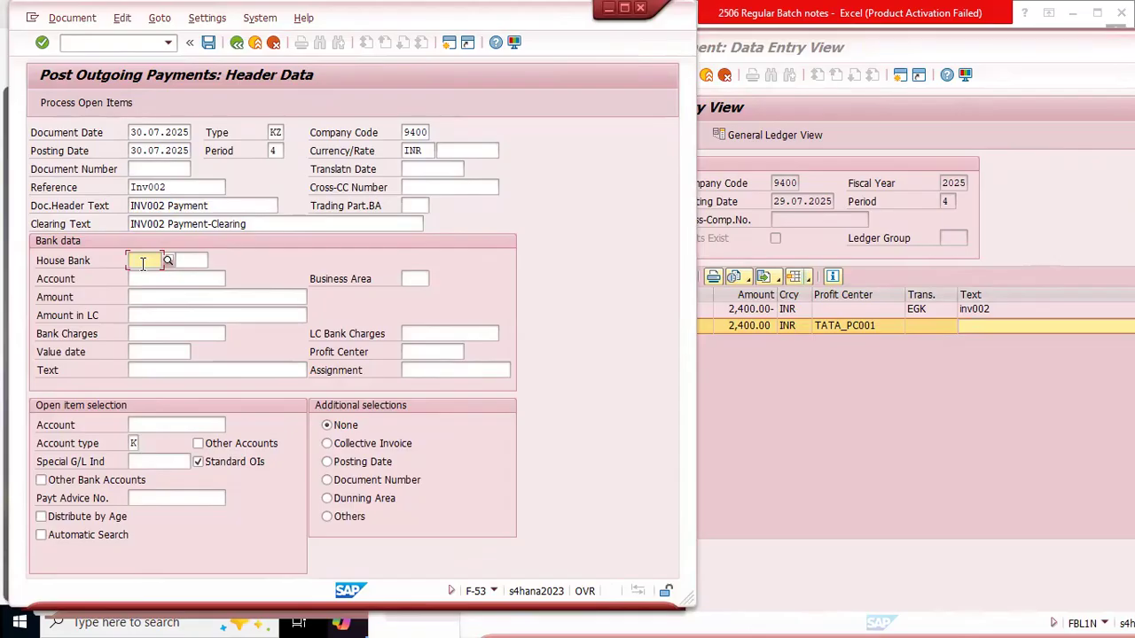
pyautogui.press('Tab')
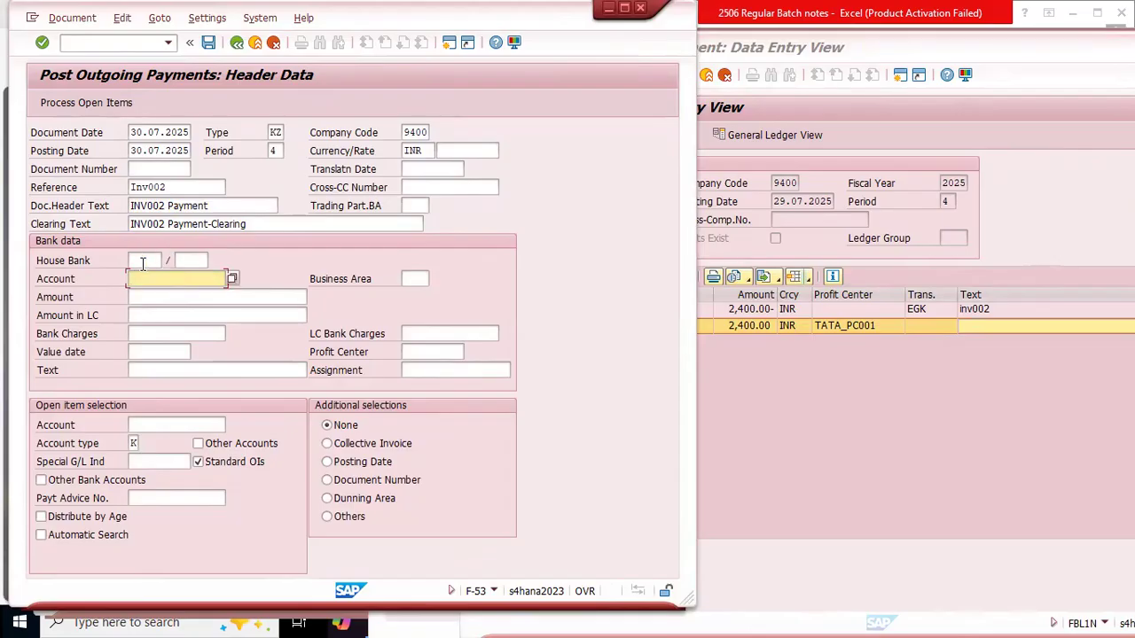
pyautogui.click(142, 261)
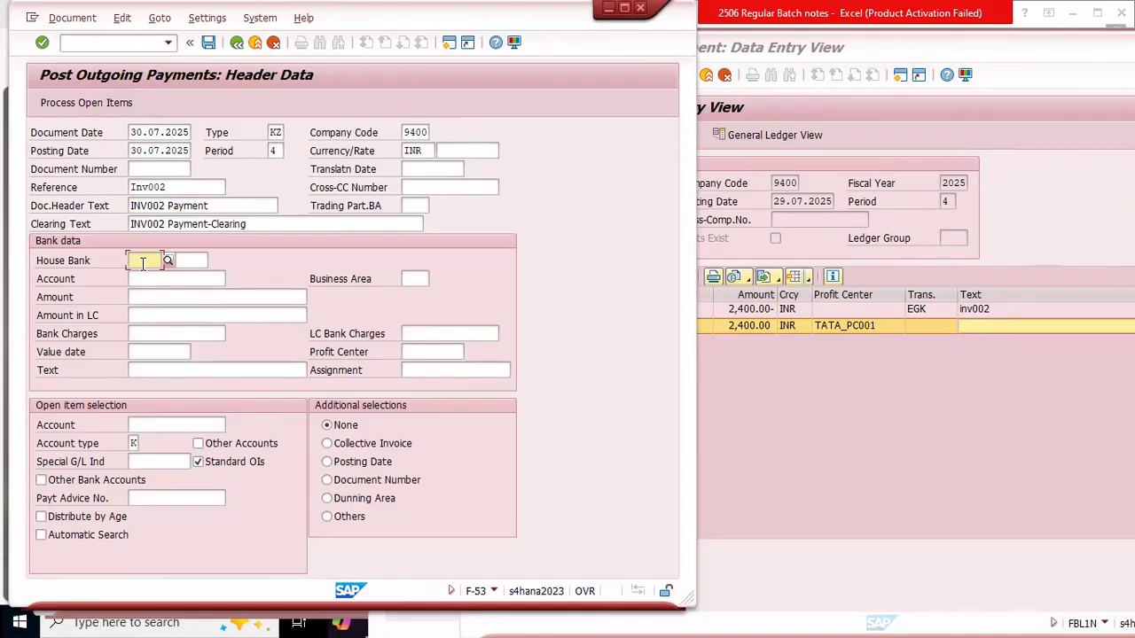
pyautogui.press('Tab')
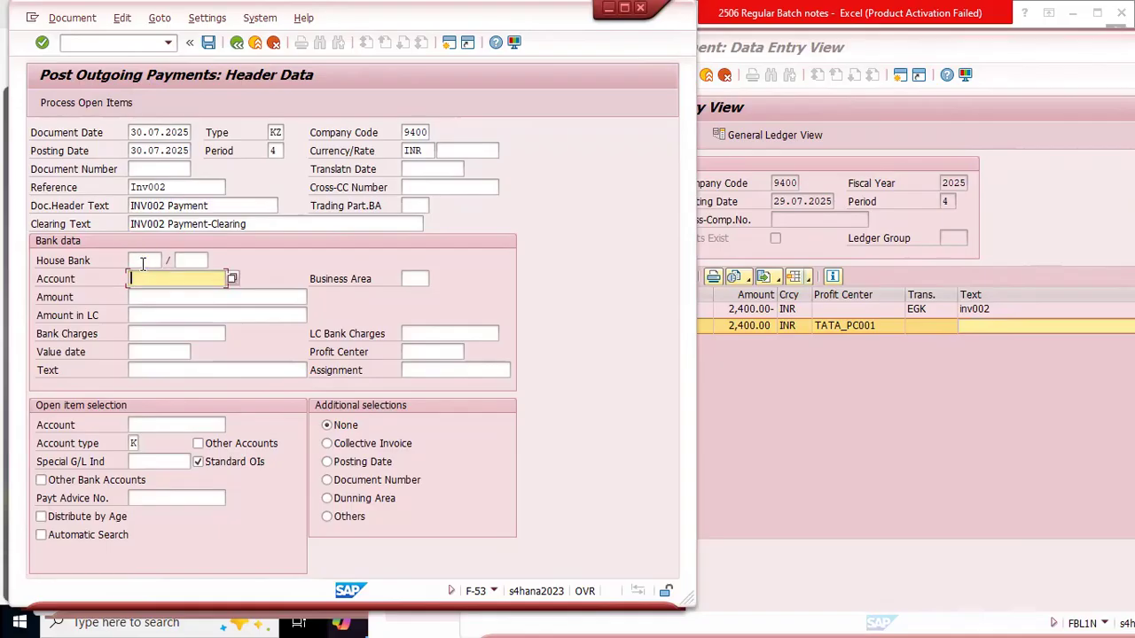
pyautogui.press('F4')
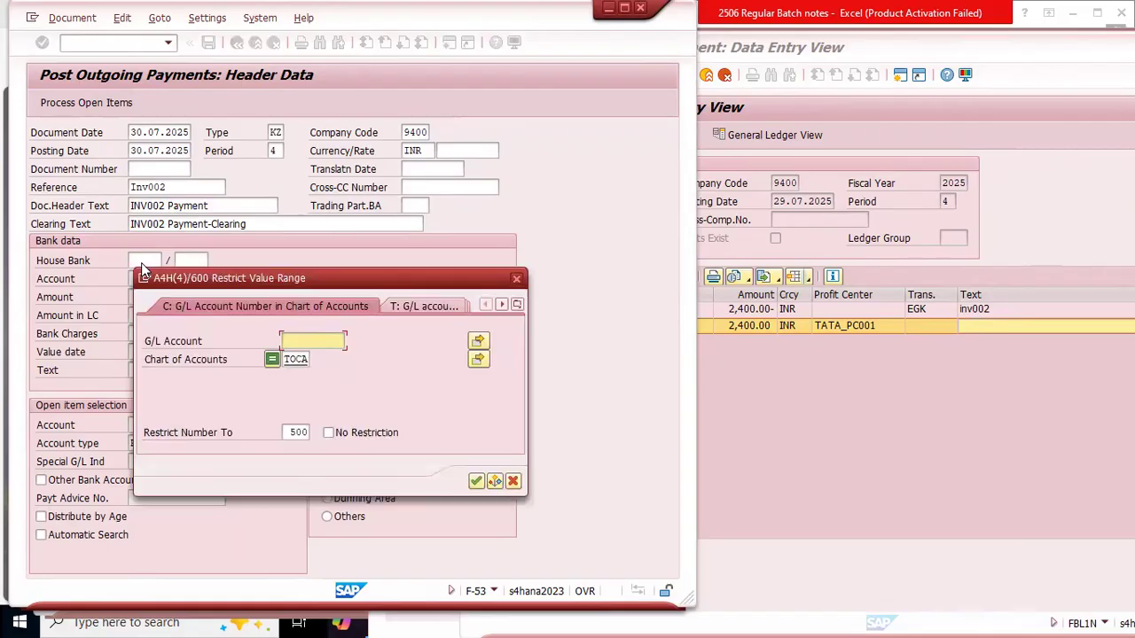
pyautogui.press('Return')
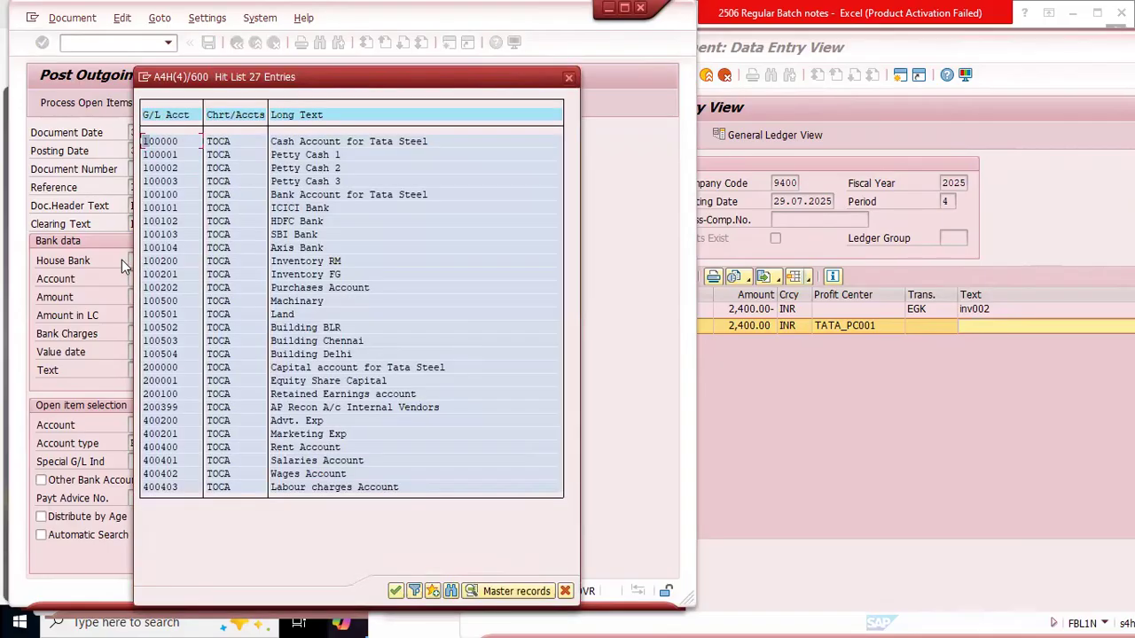
pyautogui.click(291, 142)
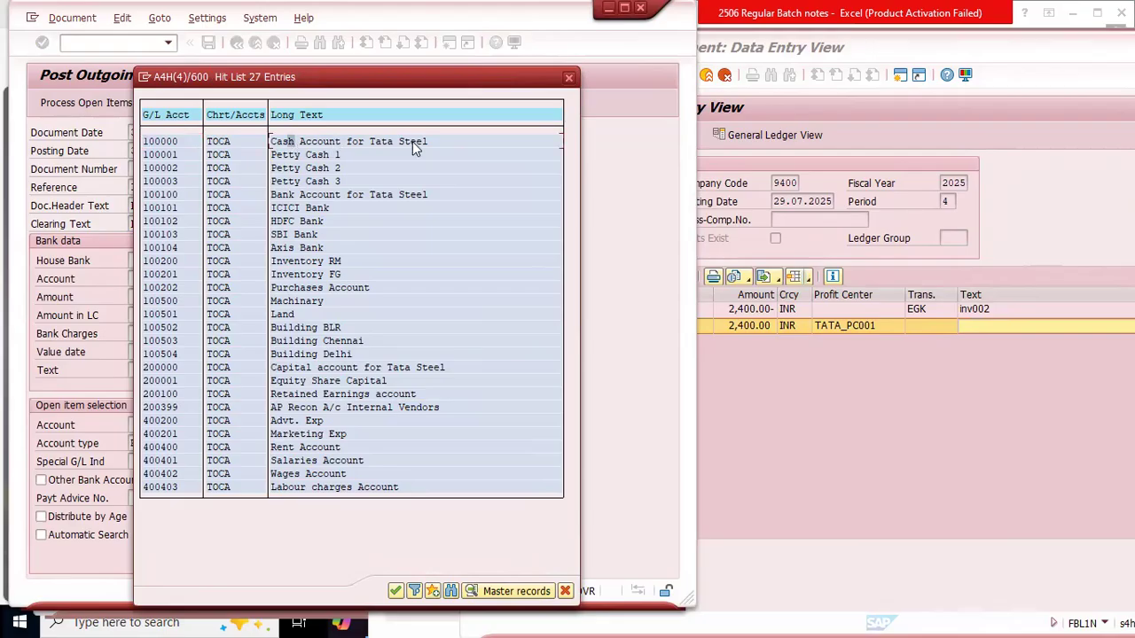
pyautogui.doubleClick(294, 141)
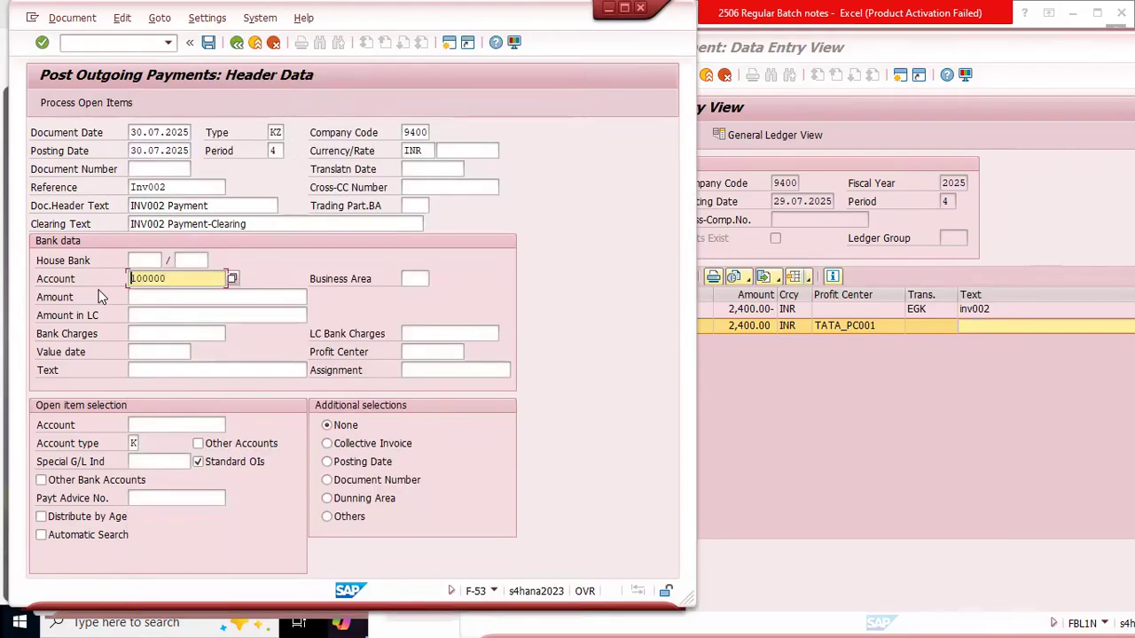
# Step: Set the bank data amount to 2400 and paste "INV002 Payment" as its text
pyautogui.moveTo(197, 279); pyautogui.dragTo(76, 280)
pyautogui.click(208, 297)
pyautogui.write('2400')
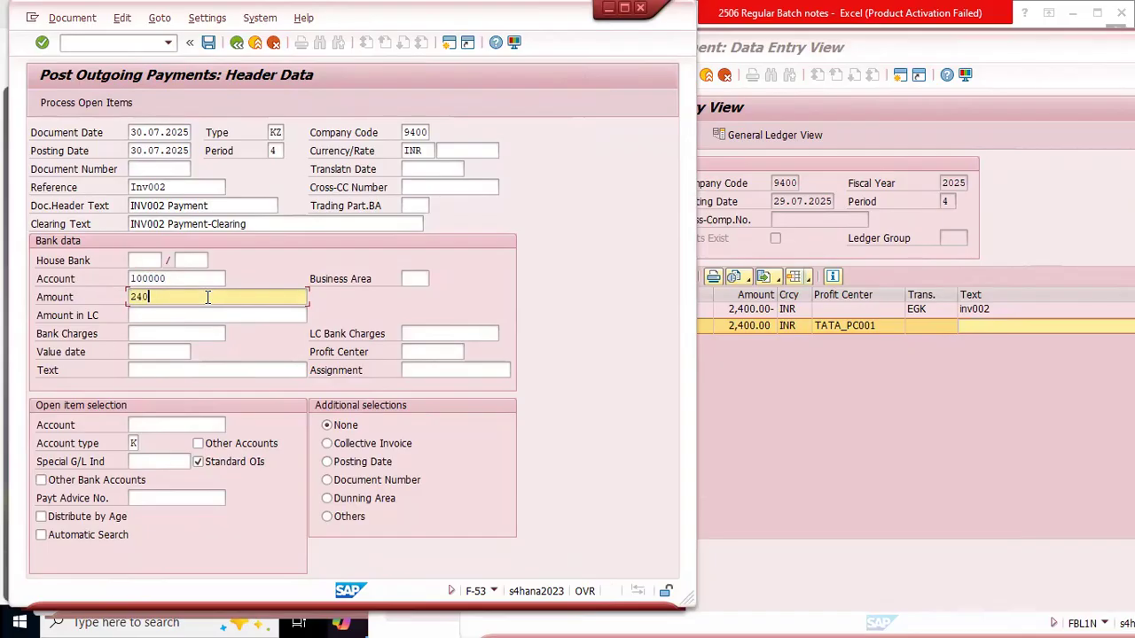
pyautogui.click(133, 370)
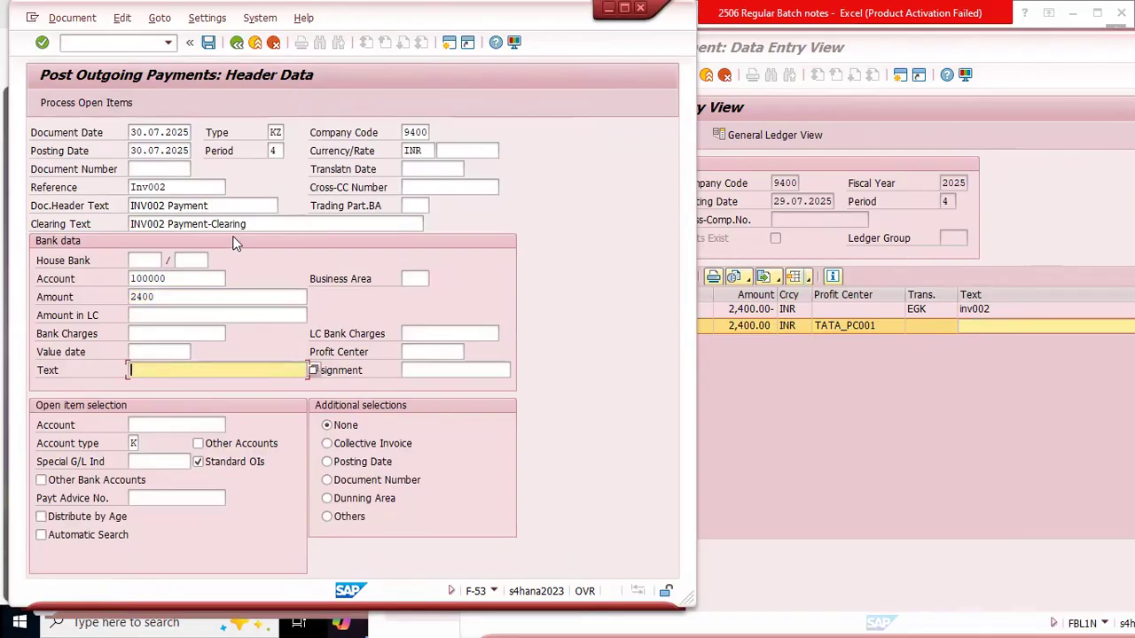
pyautogui.hotkey('ctrl', 'v')
# Step: Look up the possible account types for the open item selection and close the list without changing type K
pyautogui.click(156, 424)
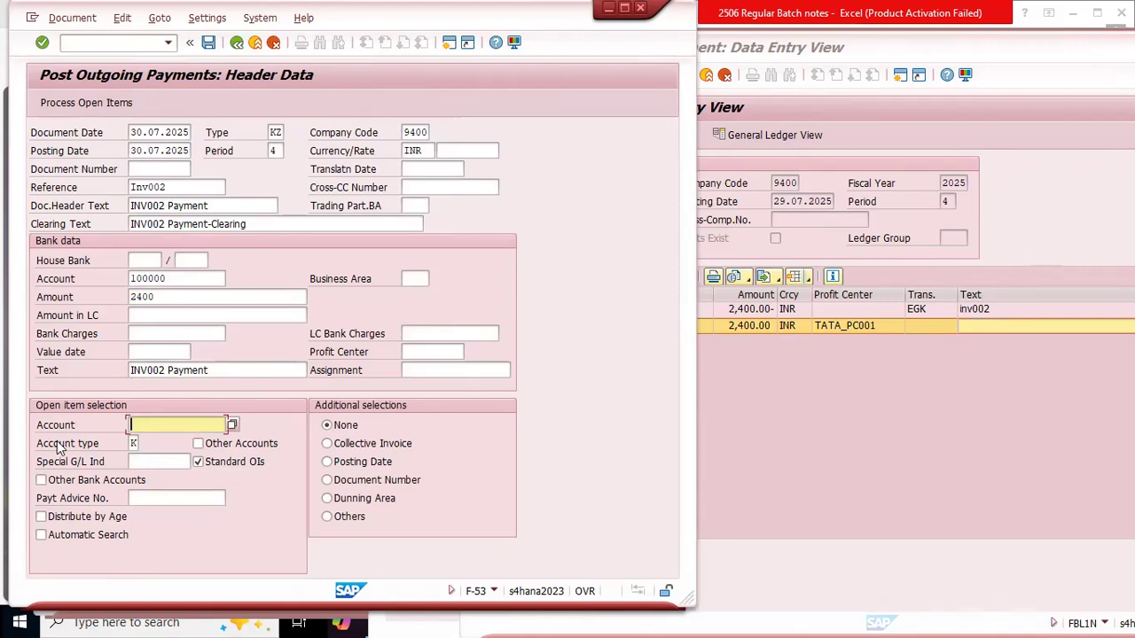
pyautogui.click(134, 443)
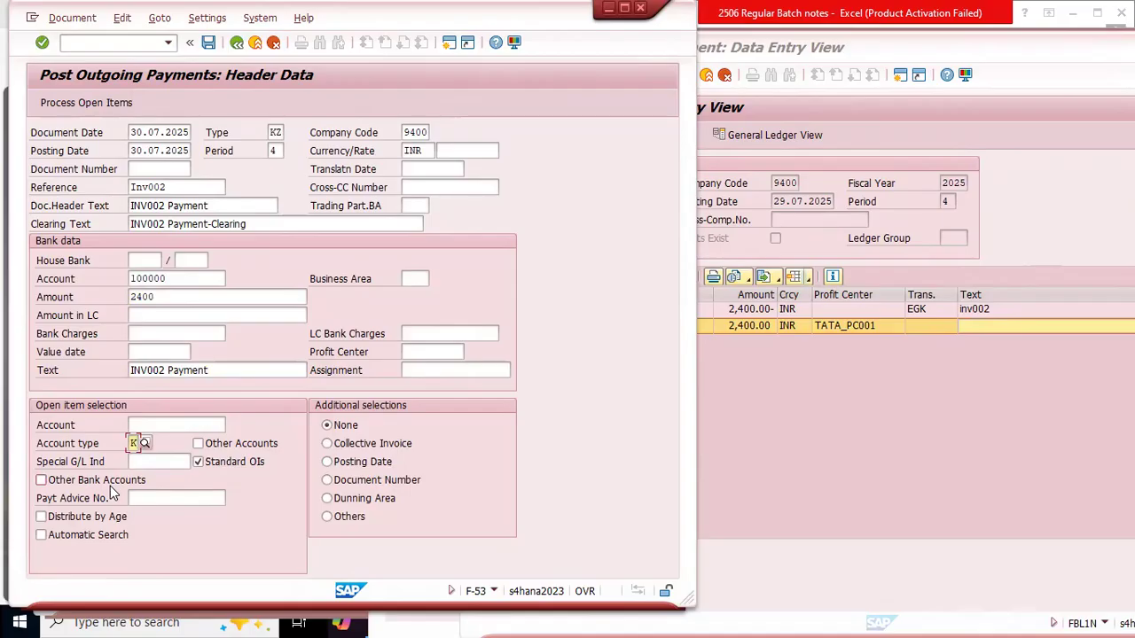
pyautogui.press('F4')
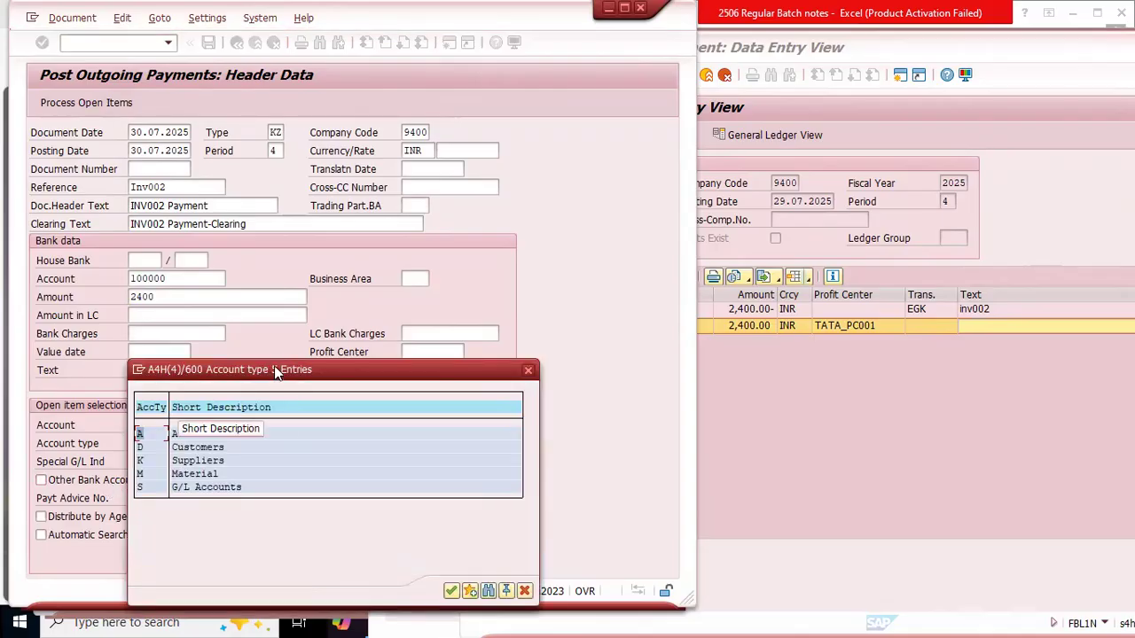
pyautogui.moveTo(279, 370); pyautogui.dragTo(376, 328)
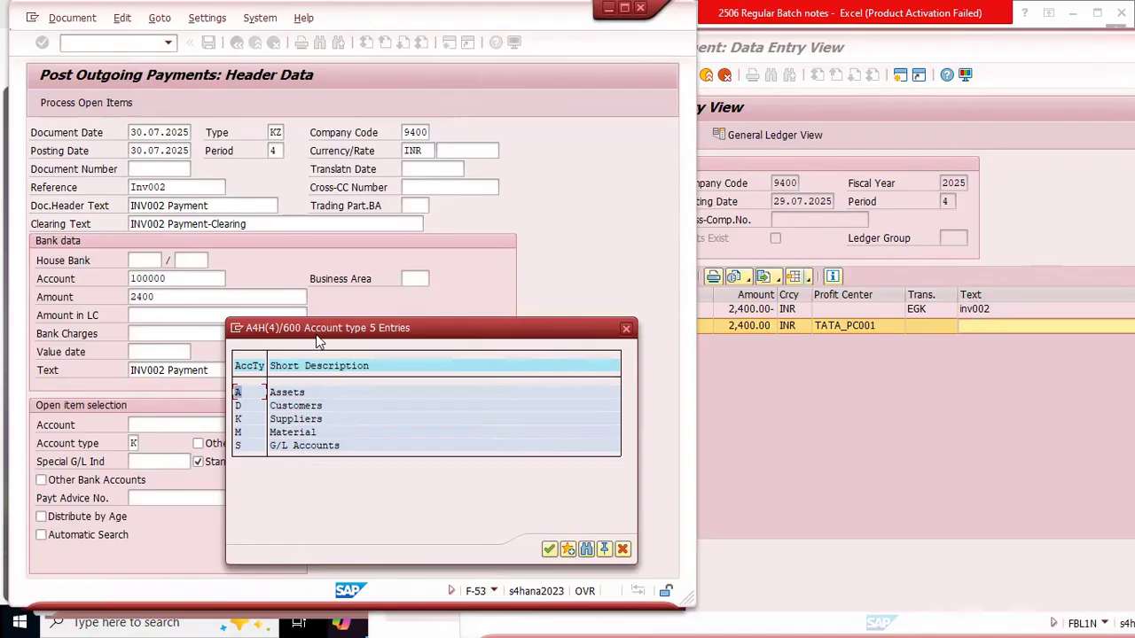
pyautogui.moveTo(314, 331); pyautogui.dragTo(320, 357)
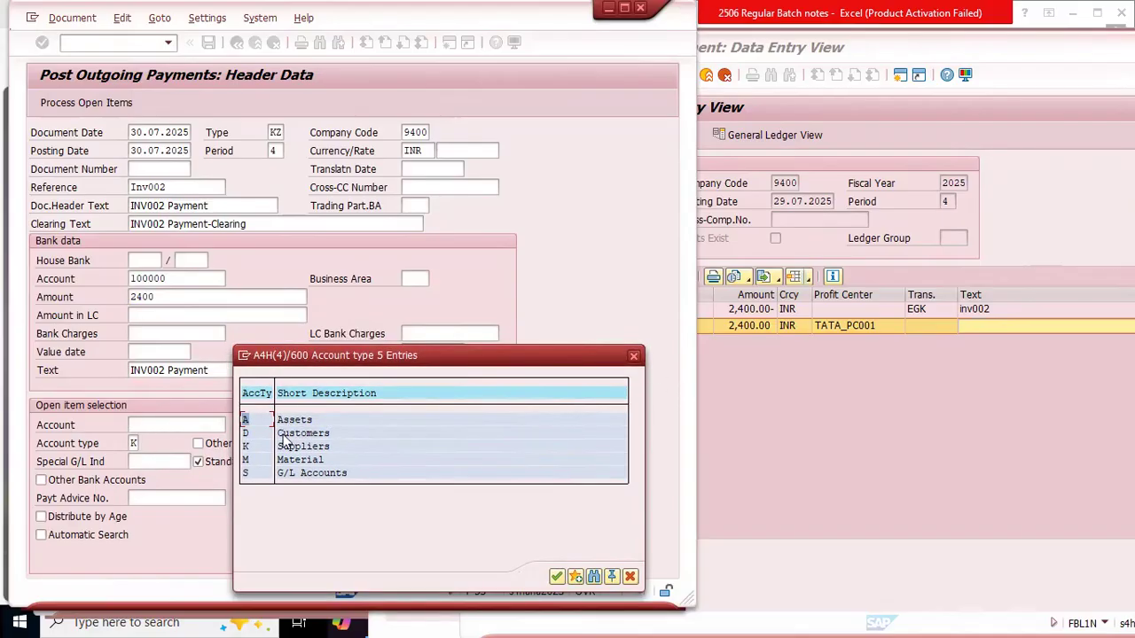
pyautogui.click(633, 356)
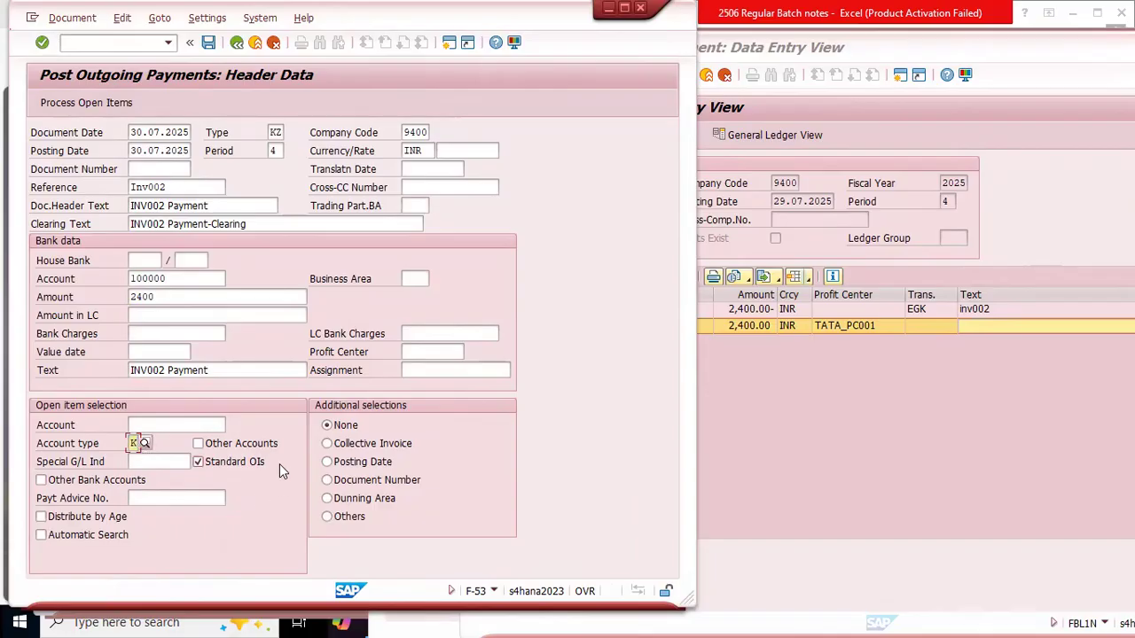
# Step: Check the vendor line in the invoice document and choose the same supplier from company code 9400's list as the open item account
pyautogui.click(160, 425)
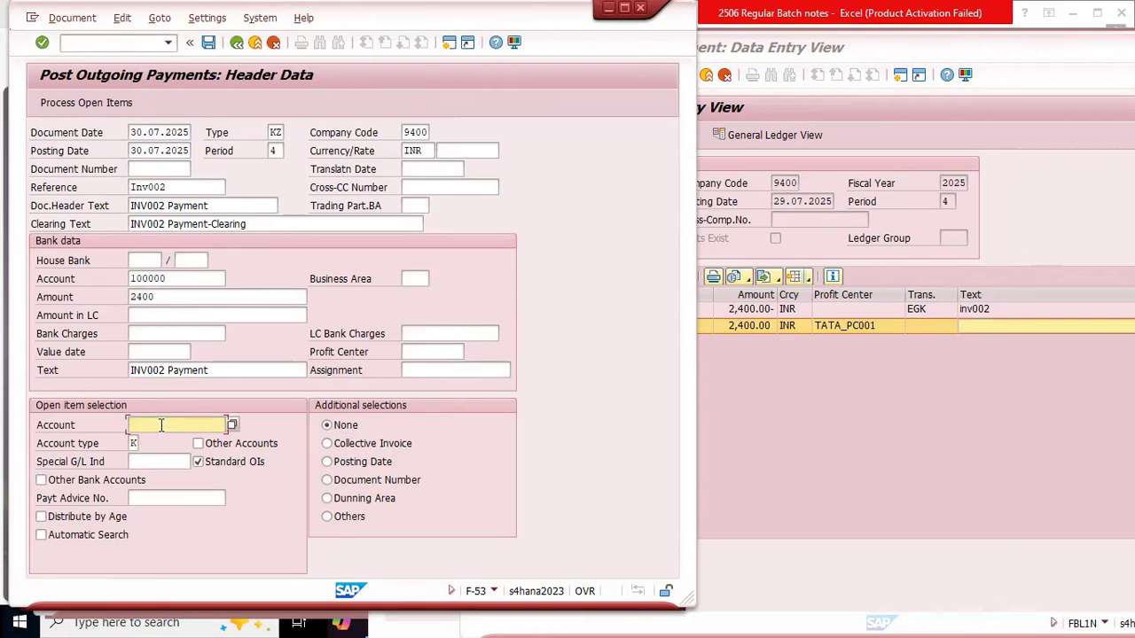
pyautogui.click(853, 448)
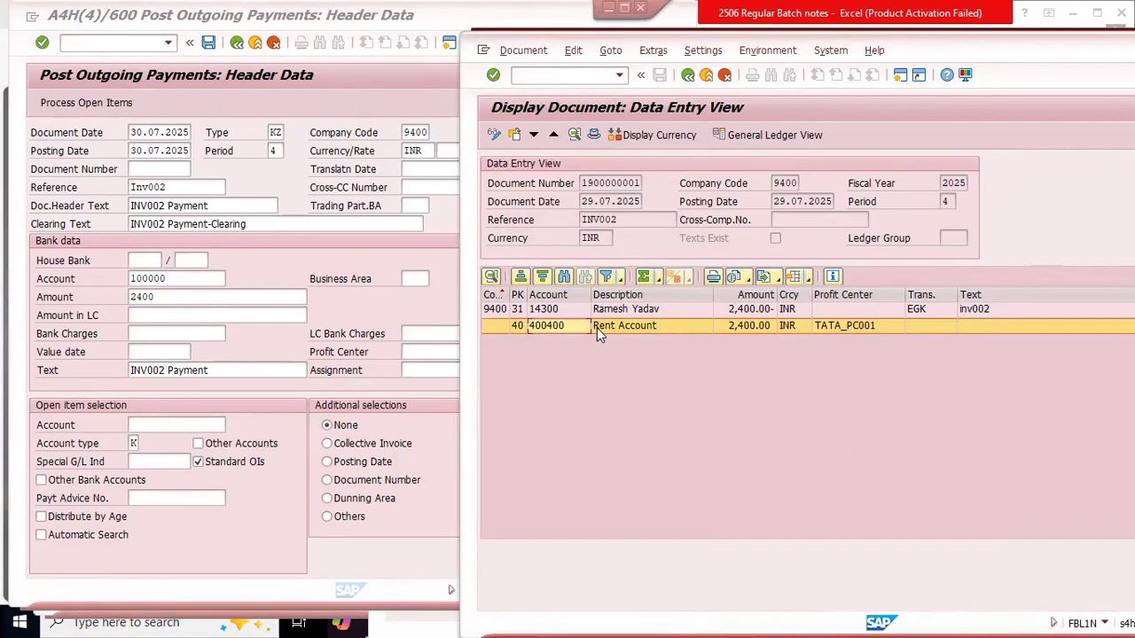
pyautogui.click(567, 309)
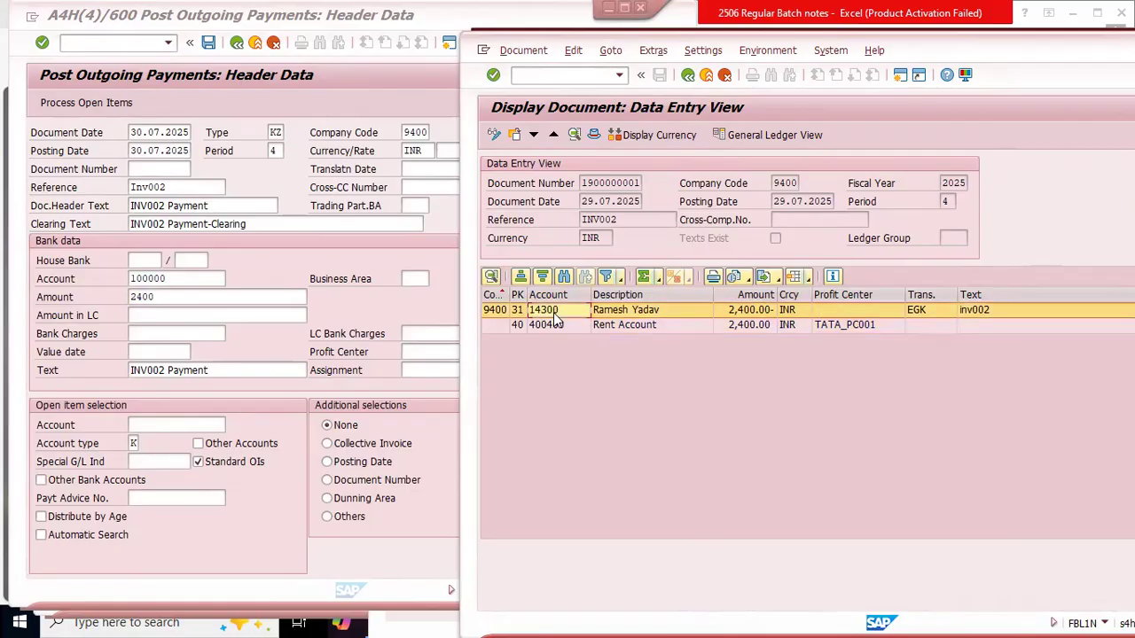
pyautogui.click(188, 423)
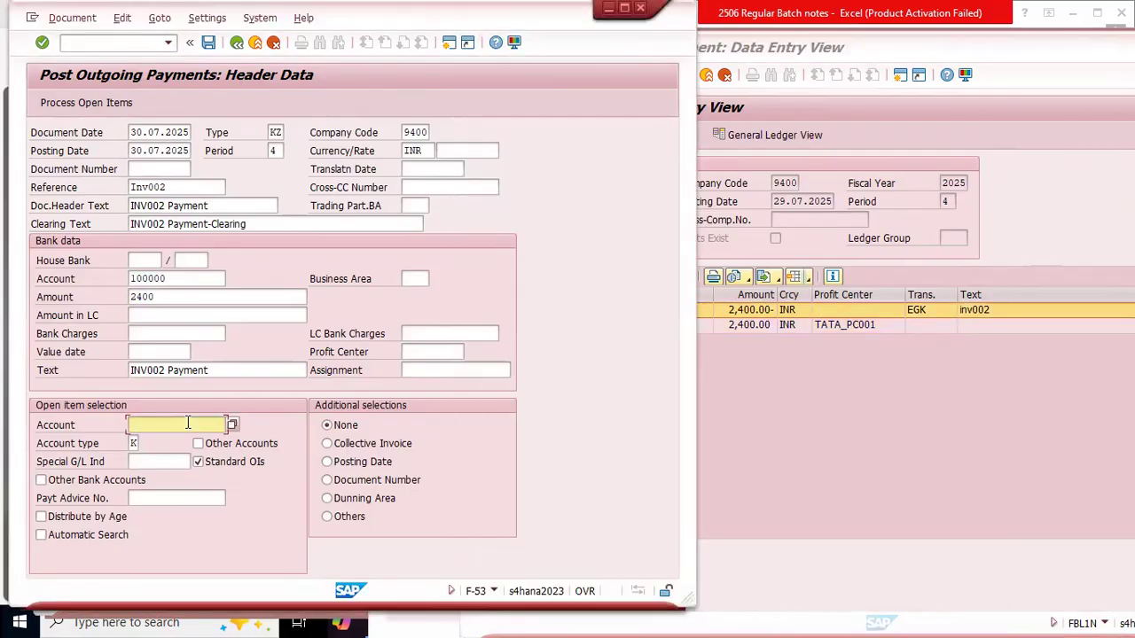
pyautogui.press('F4')
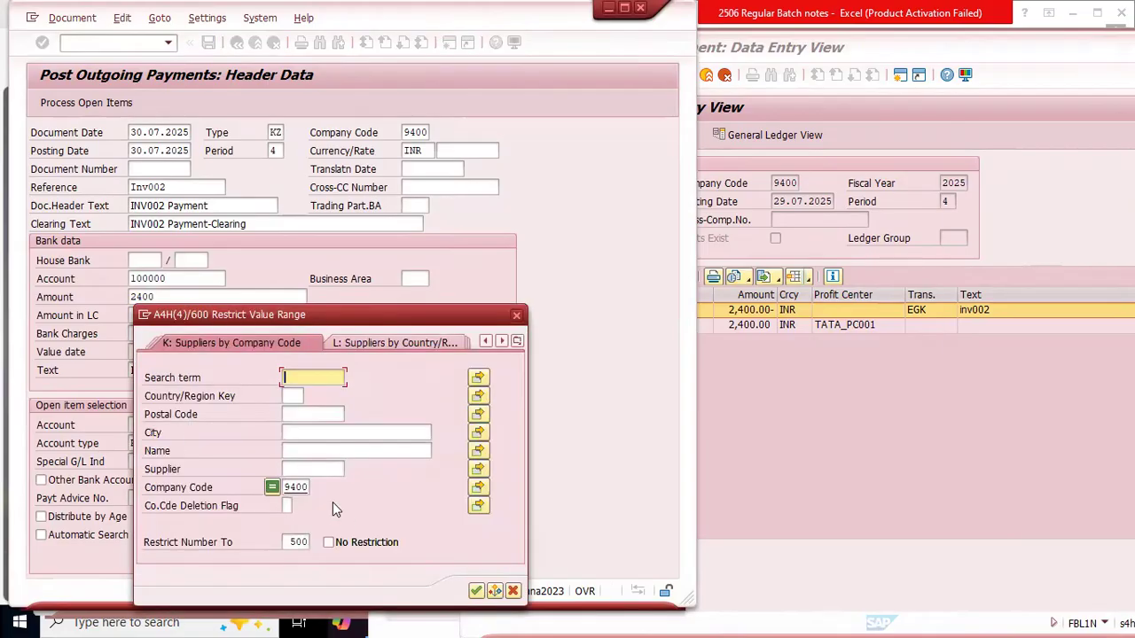
pyautogui.click(312, 487)
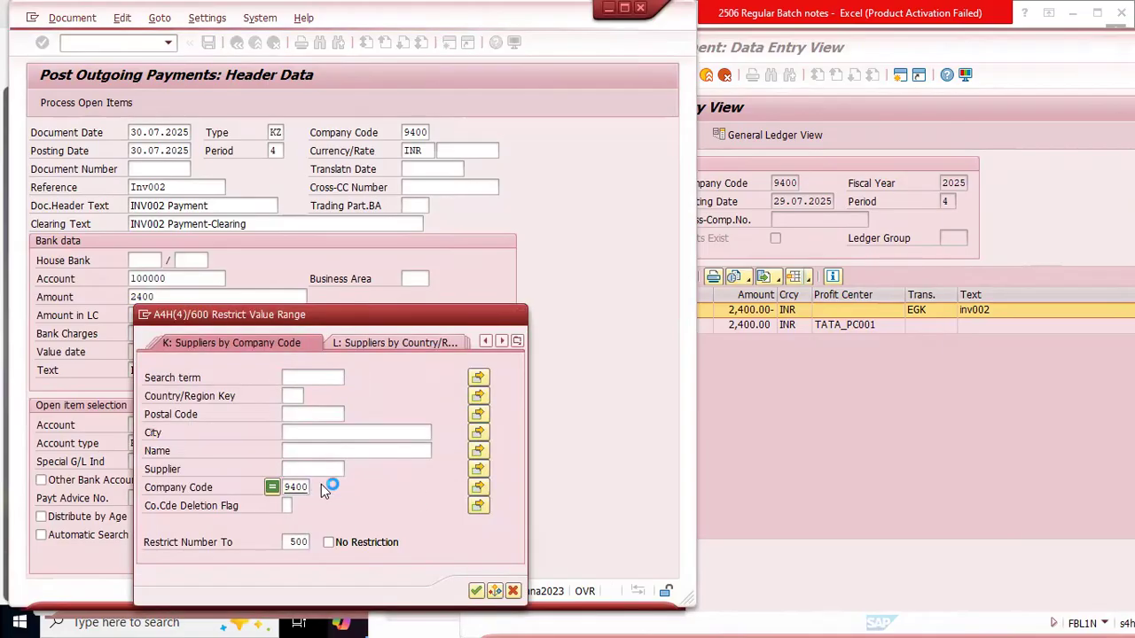
pyautogui.press('Return')
pyautogui.moveTo(372, 424); pyautogui.dragTo(381, 342)
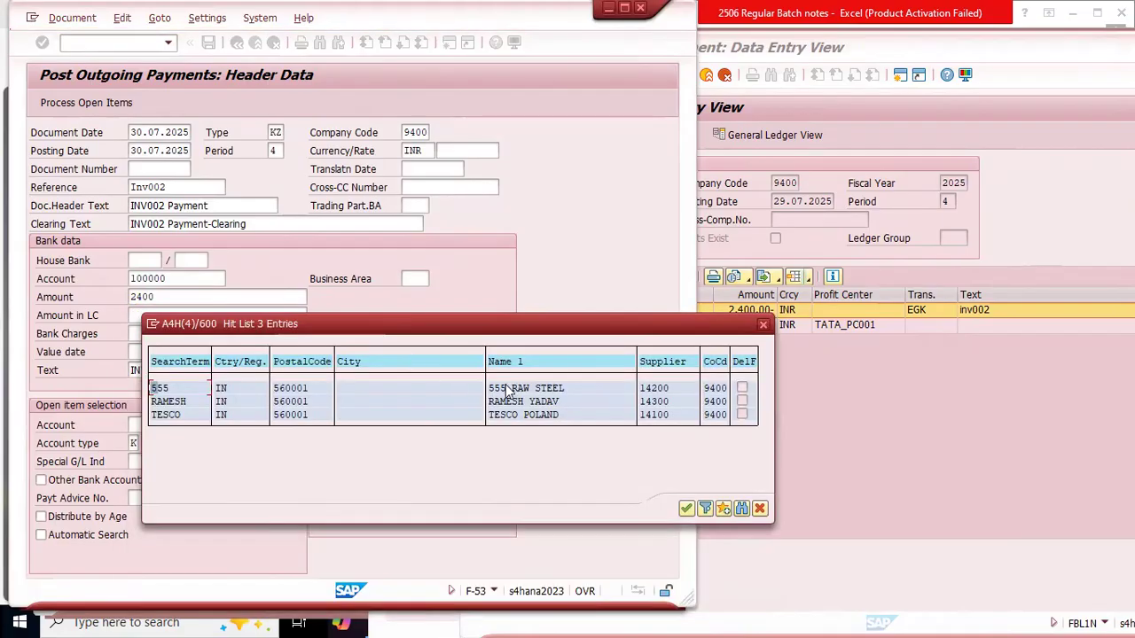
pyautogui.click(523, 401)
pyautogui.click(667, 406)
pyautogui.doubleClick(667, 406)
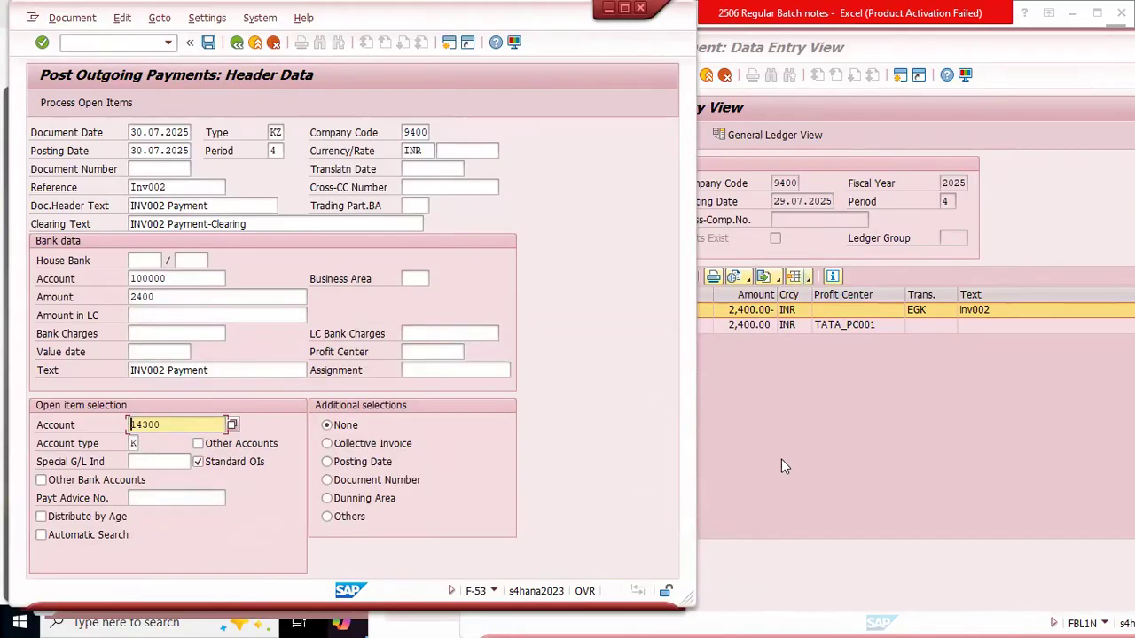
# Step: Compare the INV002 invoice document's number, date and line items with the payment header and its additional selections, leaving None selected
pyautogui.click(806, 431)
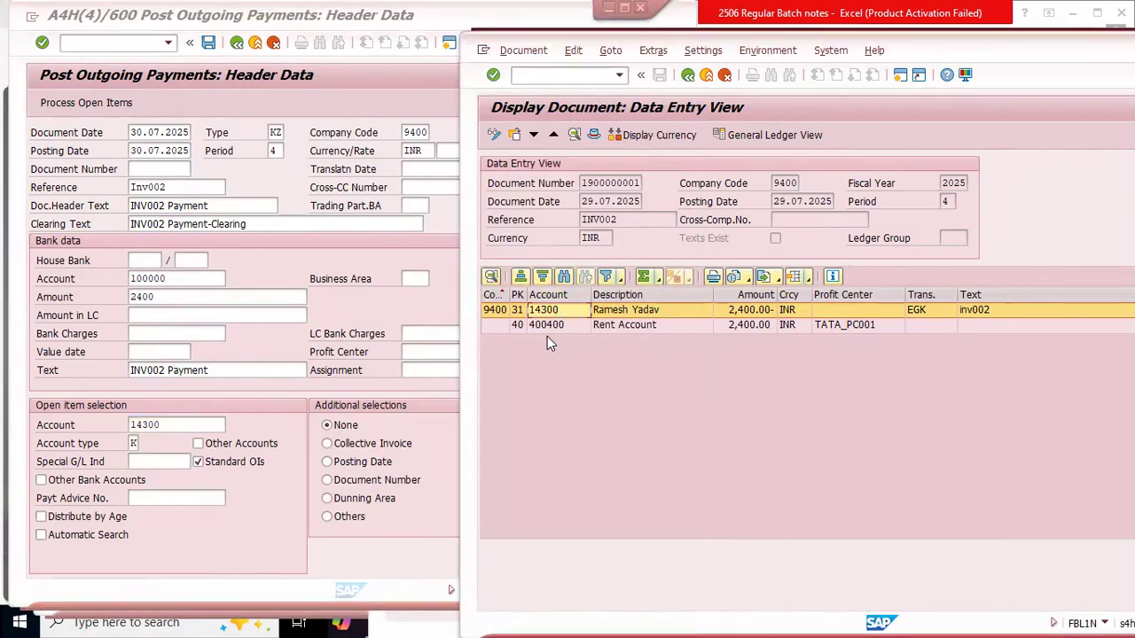
pyautogui.click(188, 551)
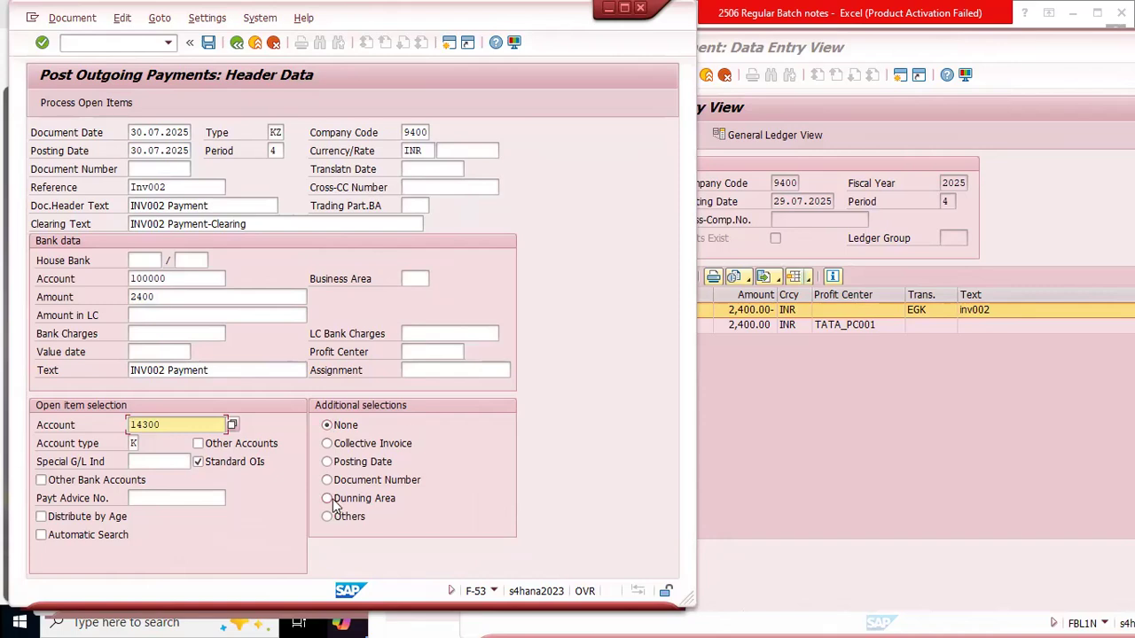
pyautogui.click(836, 467)
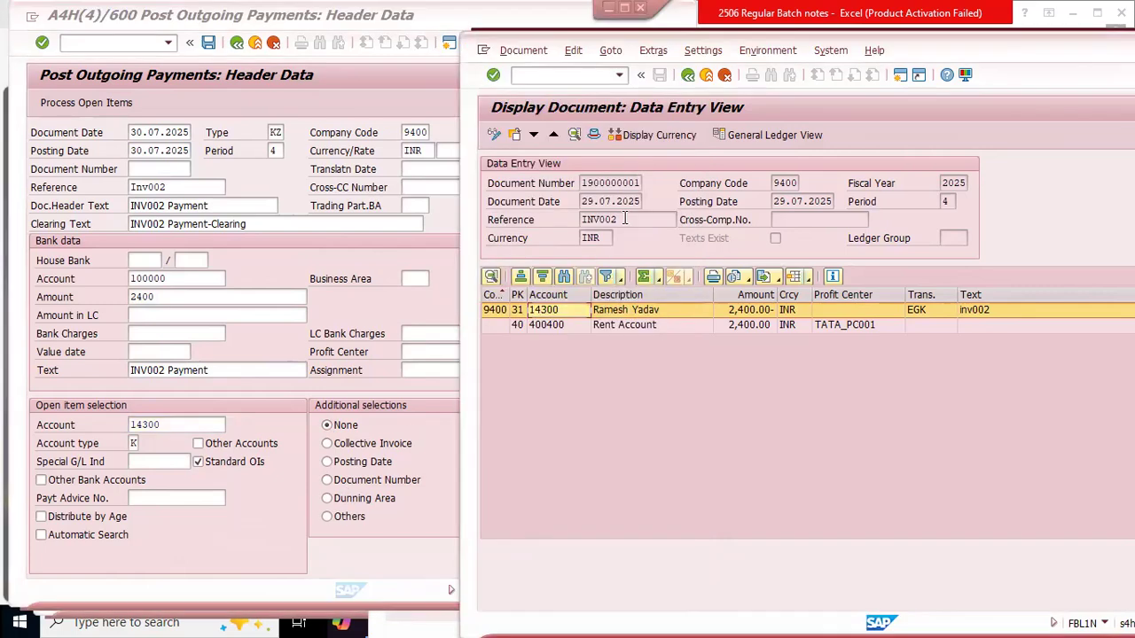
pyautogui.moveTo(579, 183); pyautogui.dragTo(646, 185)
pyautogui.click(677, 399)
pyautogui.moveTo(580, 201); pyautogui.dragTo(679, 205)
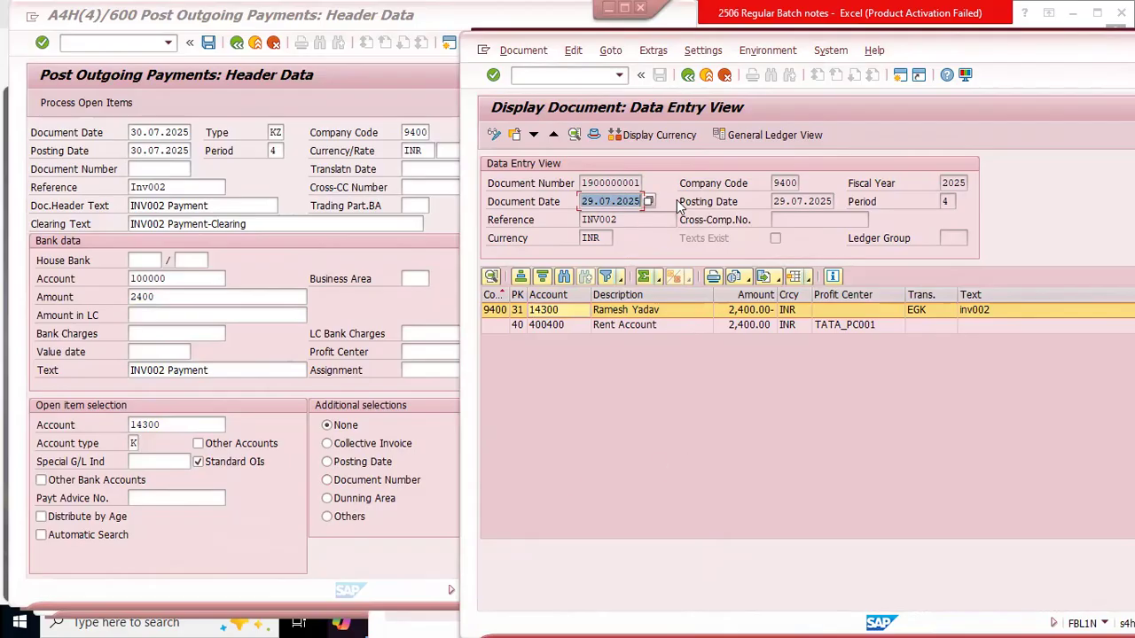
pyautogui.click(592, 383)
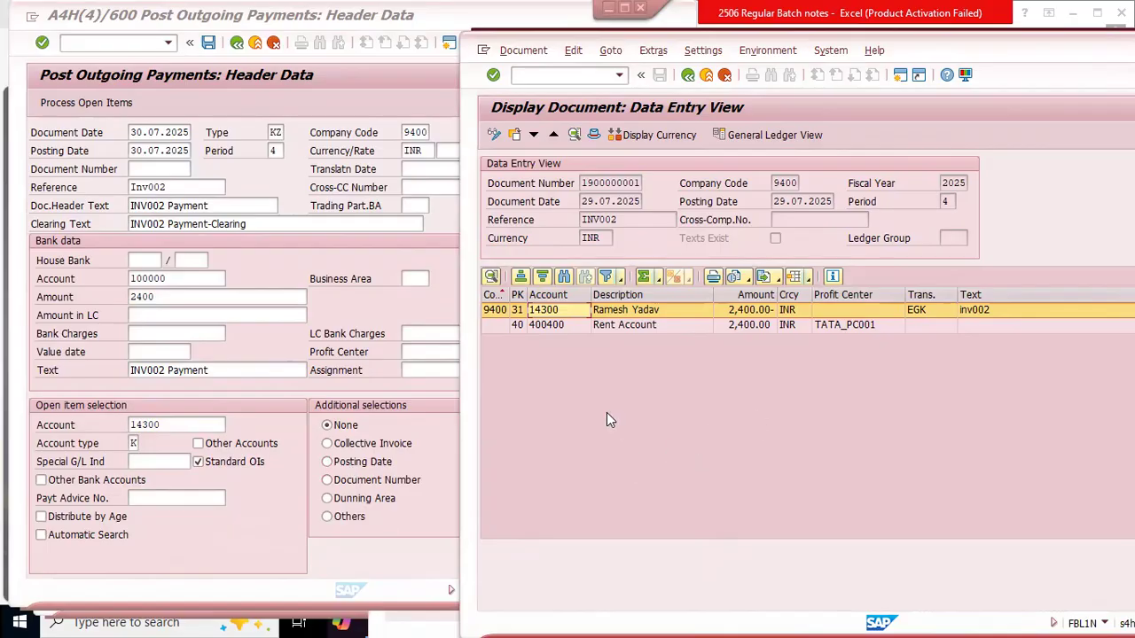
pyautogui.click(333, 429)
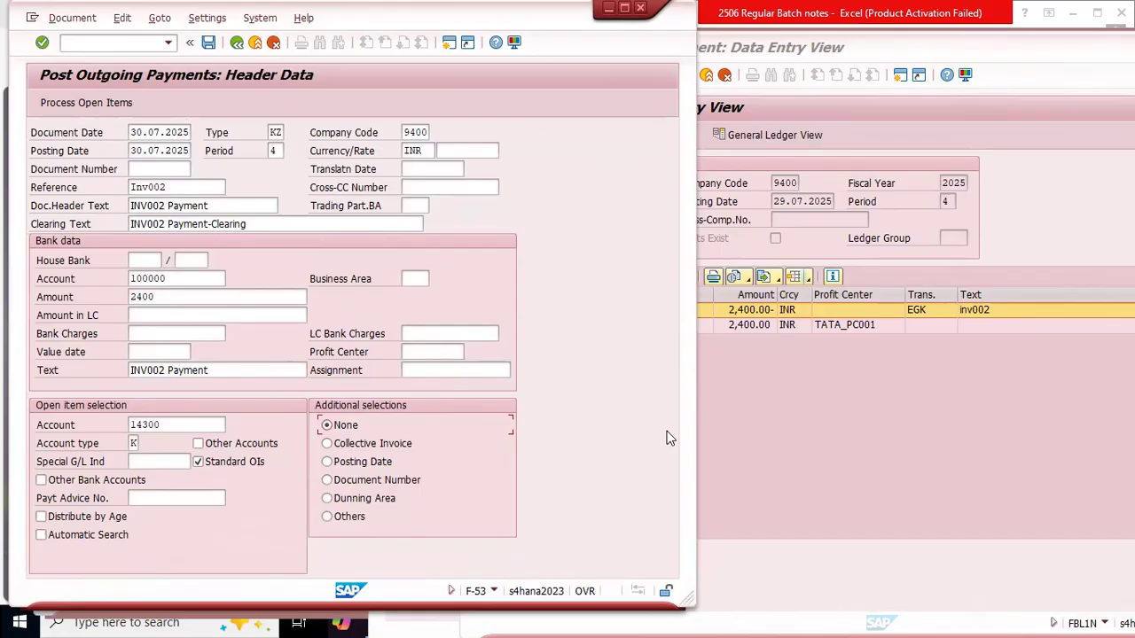
pyautogui.click(764, 403)
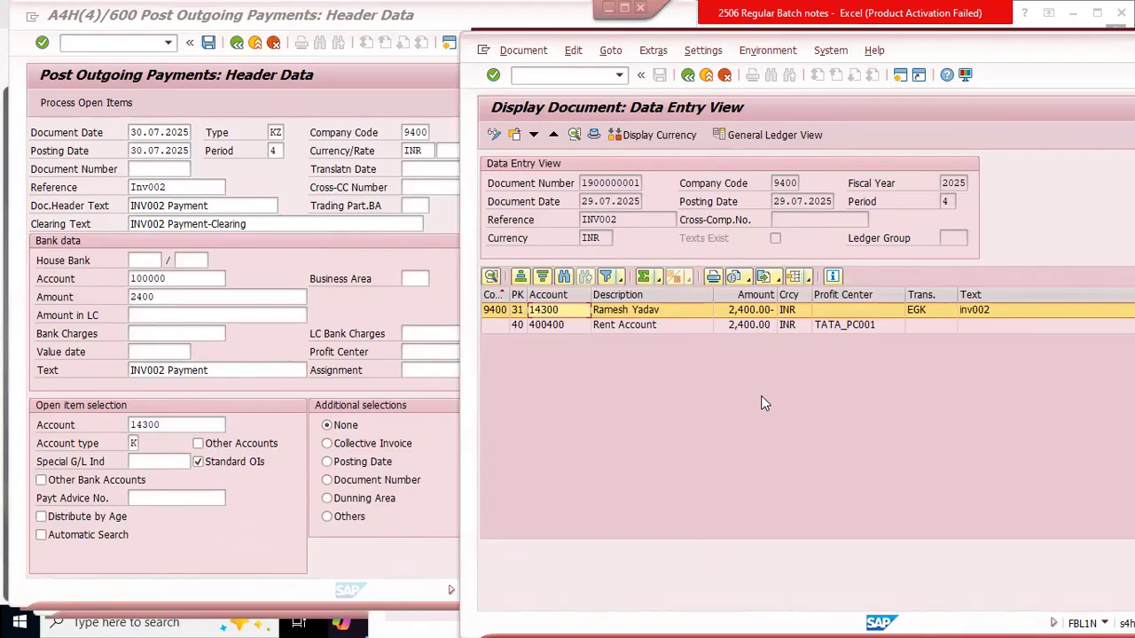
pyautogui.click(72, 334)
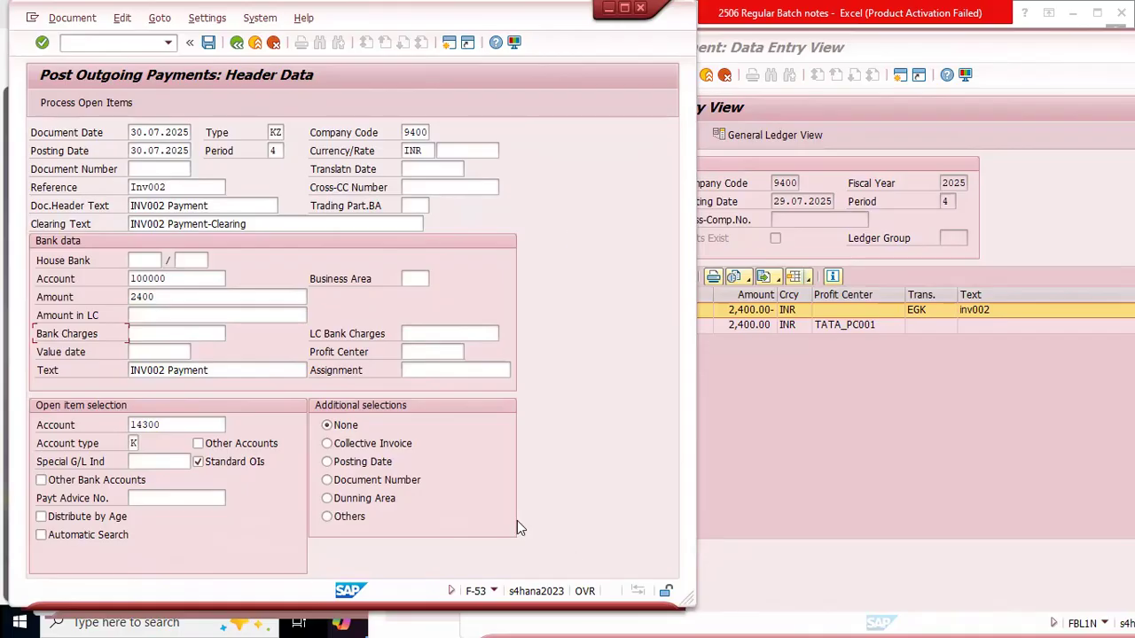
# Step: Switch to the Excel notes and fill the Passive Splitting cells E1656:F1656 with light blue
pyautogui.hotkey('alt', 'Tab')
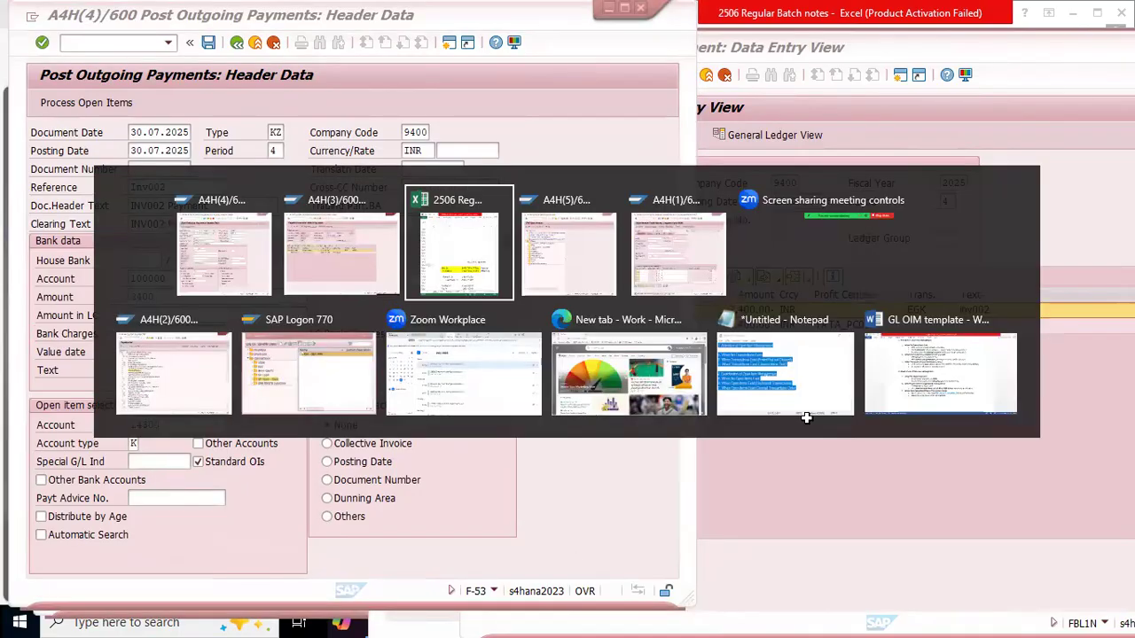
pyautogui.press('Left')
pyautogui.press('Left')
pyautogui.press('Left')
pyautogui.press('Left')
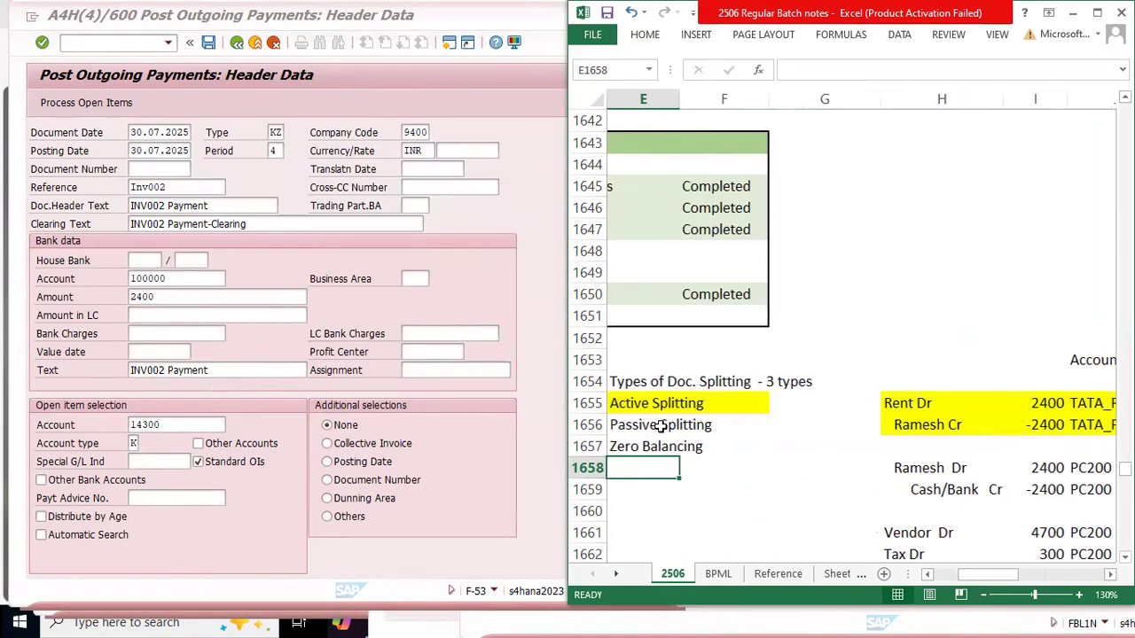
pyautogui.moveTo(735, 426); pyautogui.dragTo(806, 425)
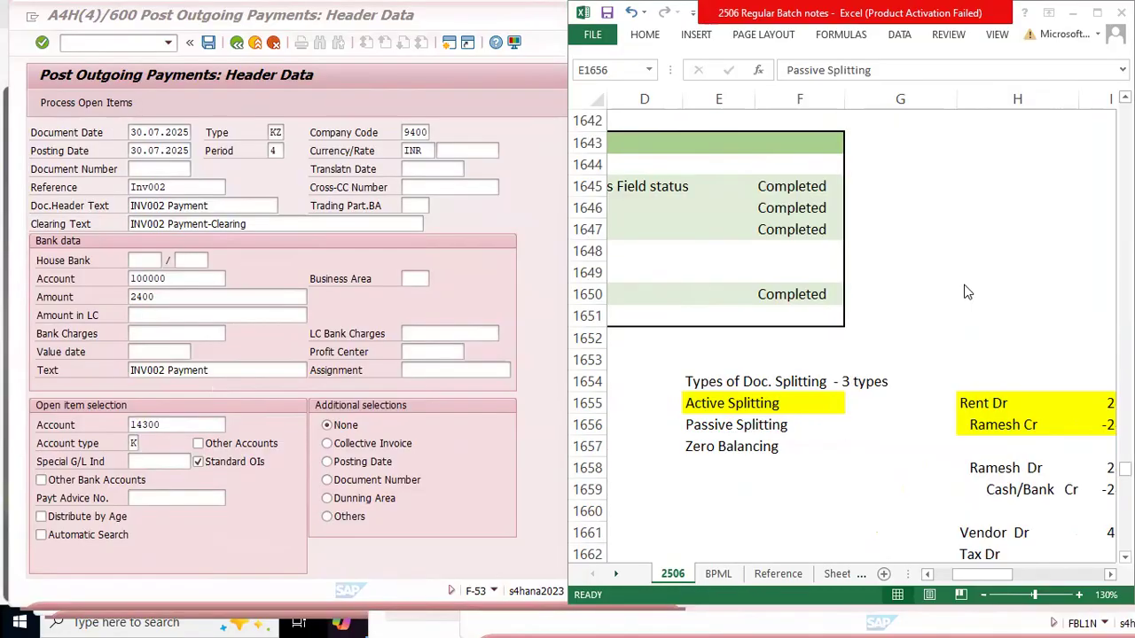
pyautogui.click(645, 35)
pyautogui.click(644, 35)
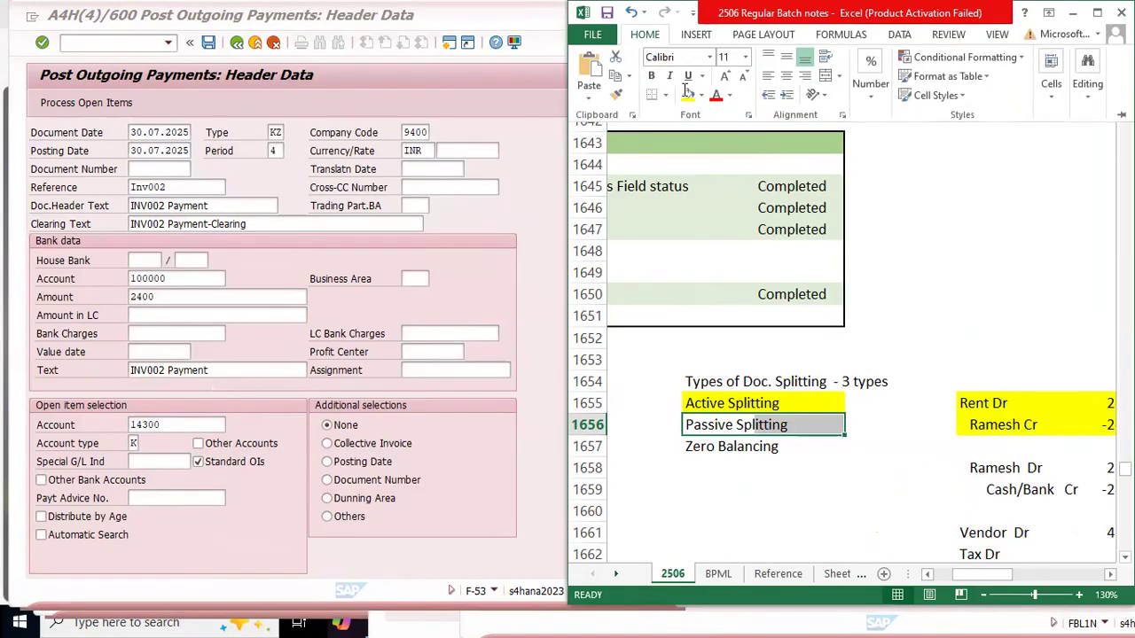
pyautogui.click(702, 95)
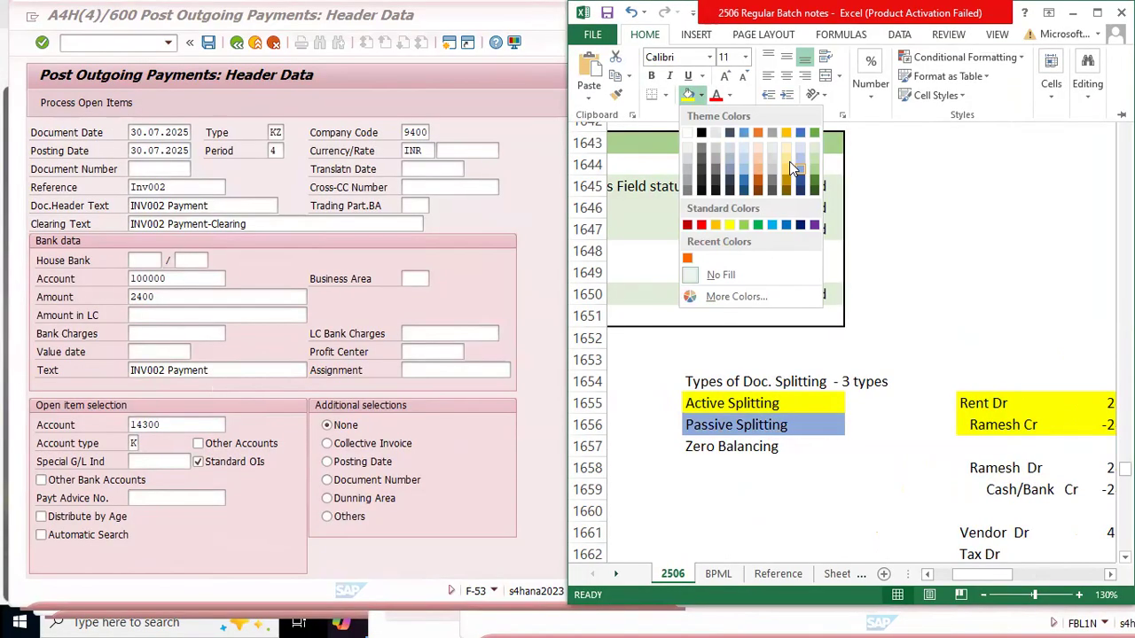
pyautogui.click(772, 227)
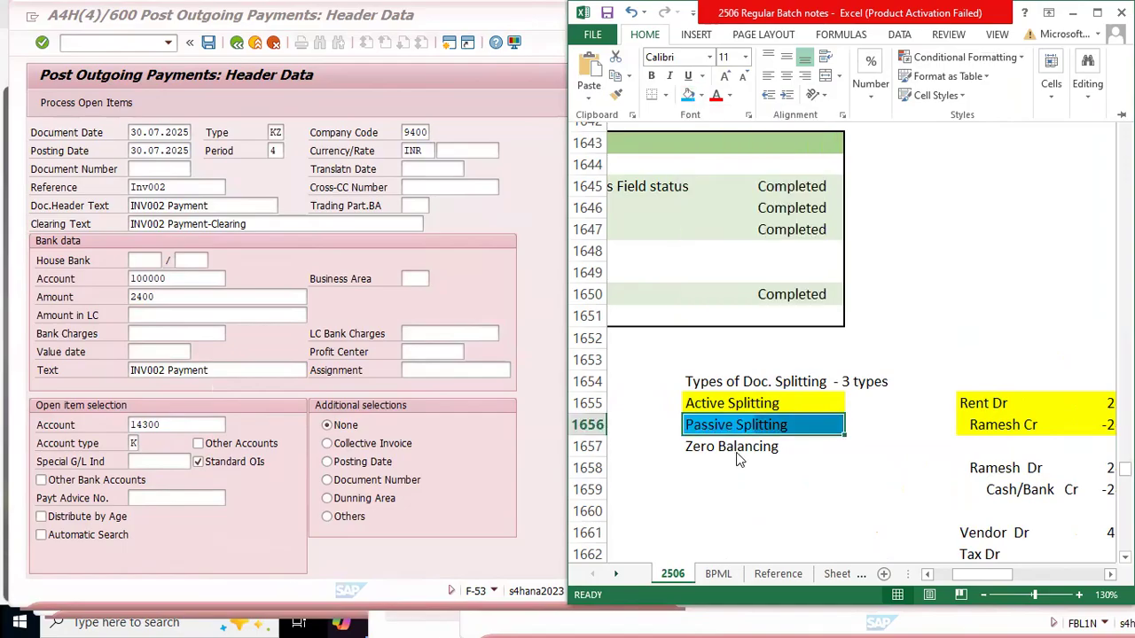
# Step: Apply the same light blue fill to the 2400 vendor payment entry in H1658:J1659
pyautogui.click(950, 471)
pyautogui.click(1004, 470)
pyautogui.hscroll(2, 1004, 470)
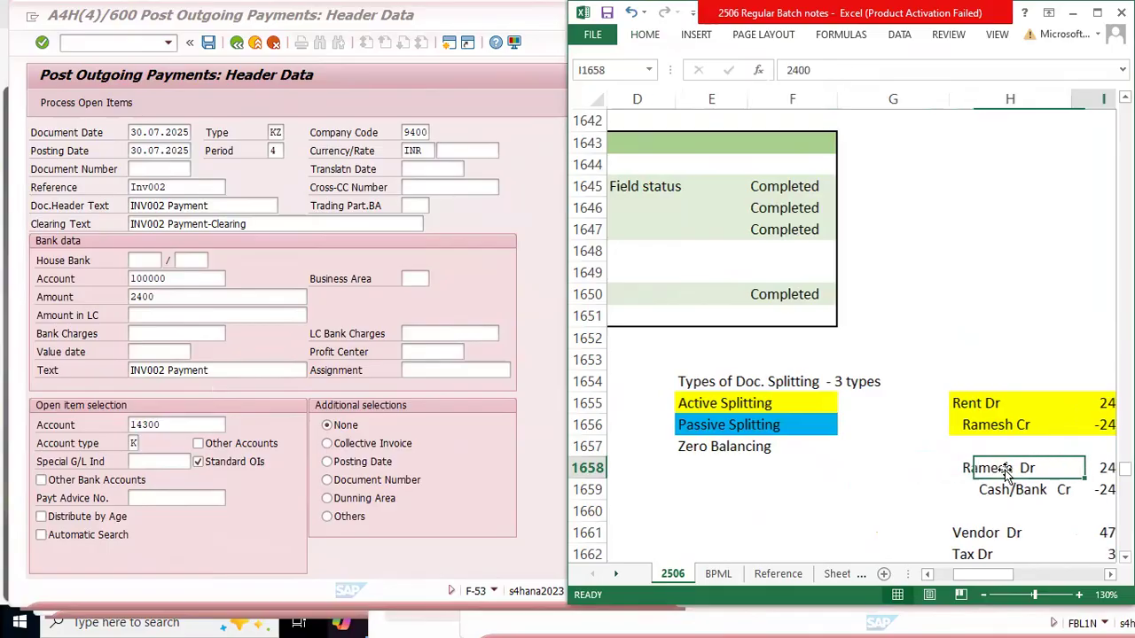
pyautogui.hotkey('shift', 'Right')
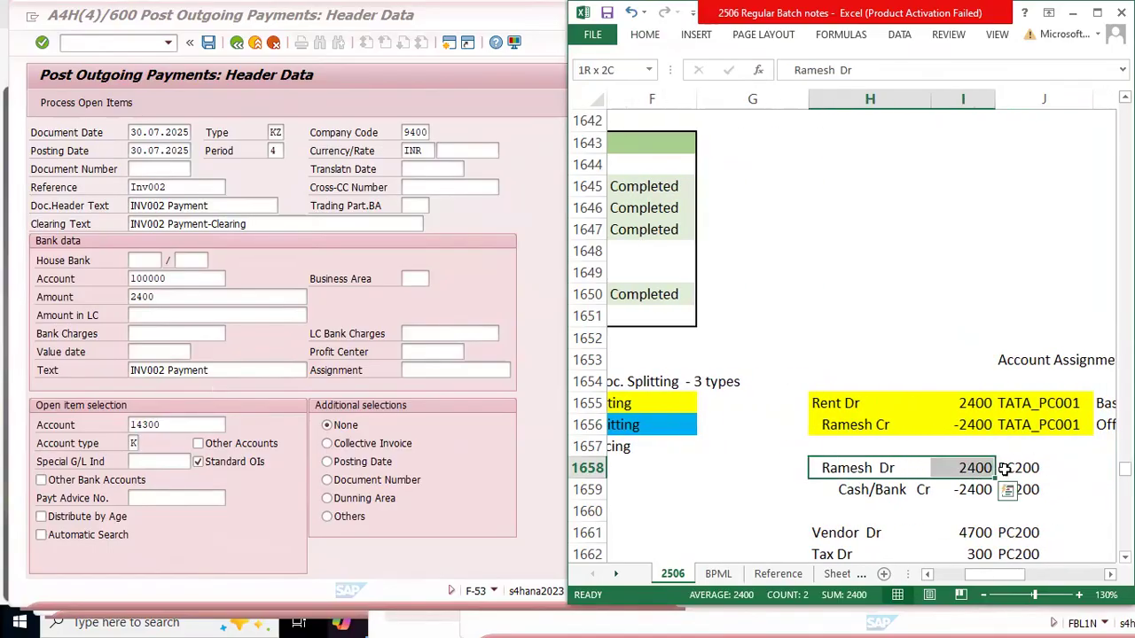
pyautogui.hotkey('shift', 'Right')
pyautogui.hotkey('shift', 'Down')
pyautogui.press('F4')
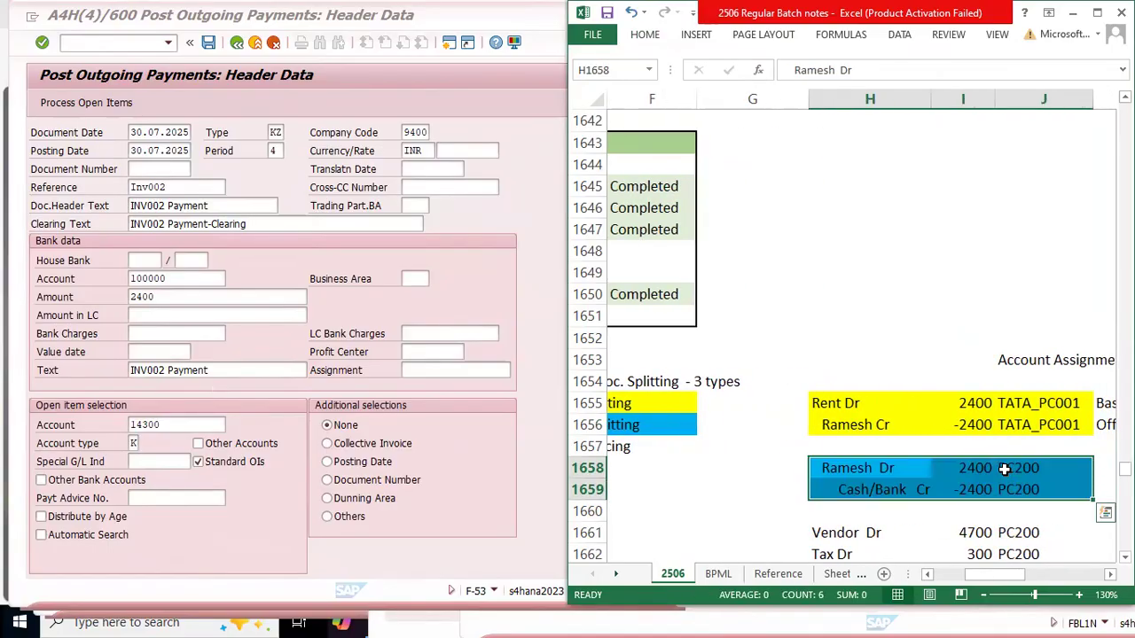
pyautogui.click(750, 470)
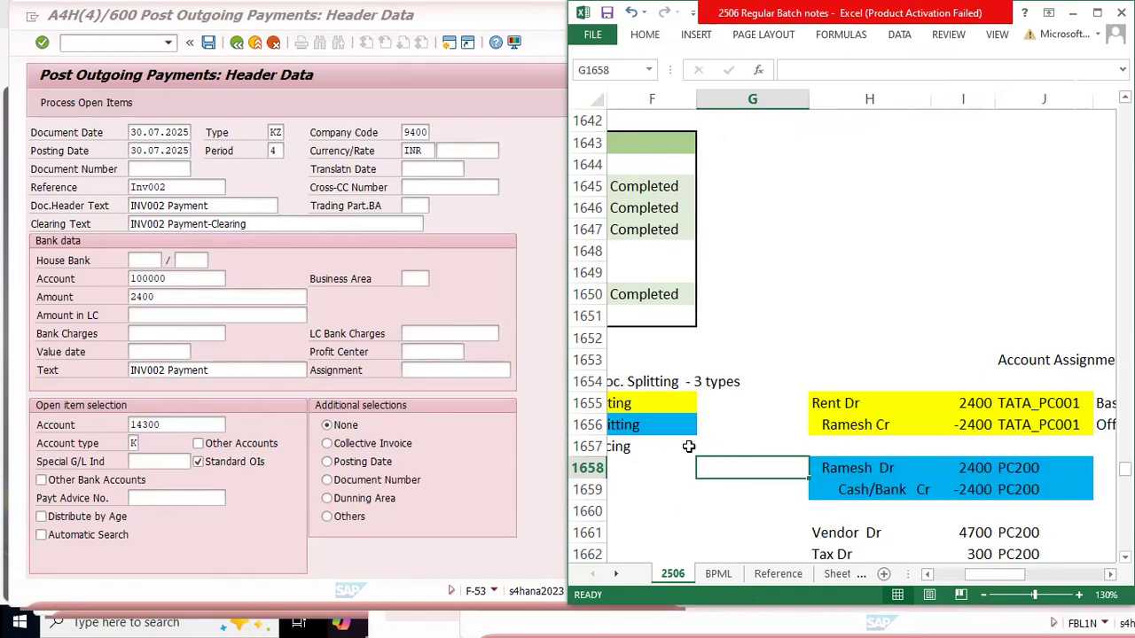
# Step: Move the Passive Splitting and Zero Balancing labels down to start at row 1658, beside the vendor payment entry
pyautogui.click(665, 427)
pyautogui.hotkey('shift', 'Left')
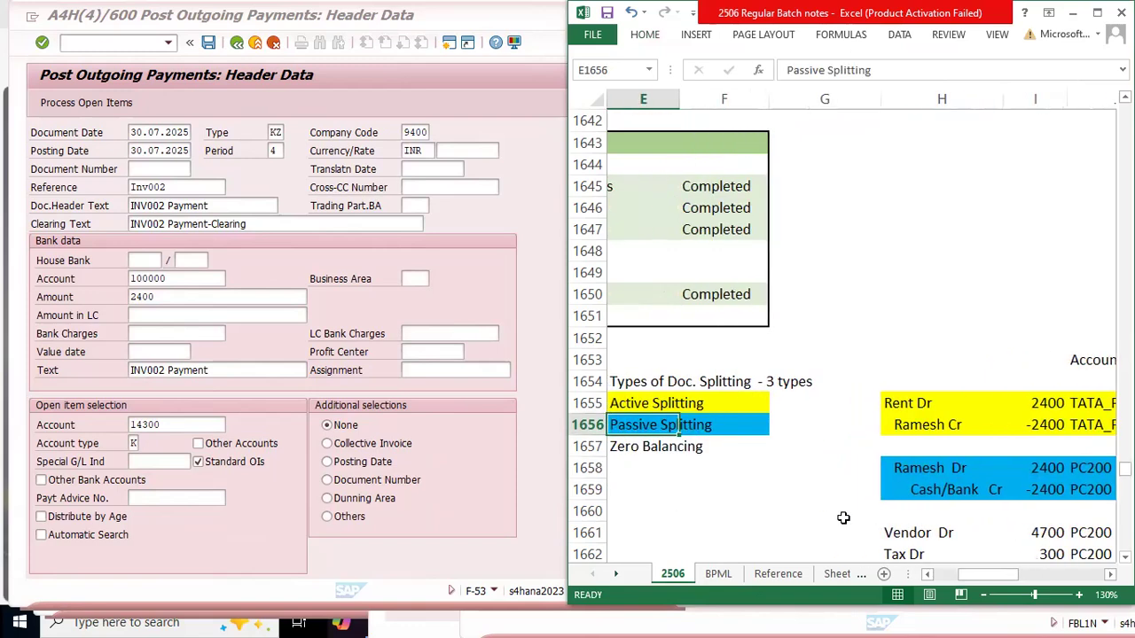
pyautogui.hotkey('shift', 'Right')
pyautogui.hotkey('shift', 'Left')
pyautogui.hotkey('shift', 'Down')
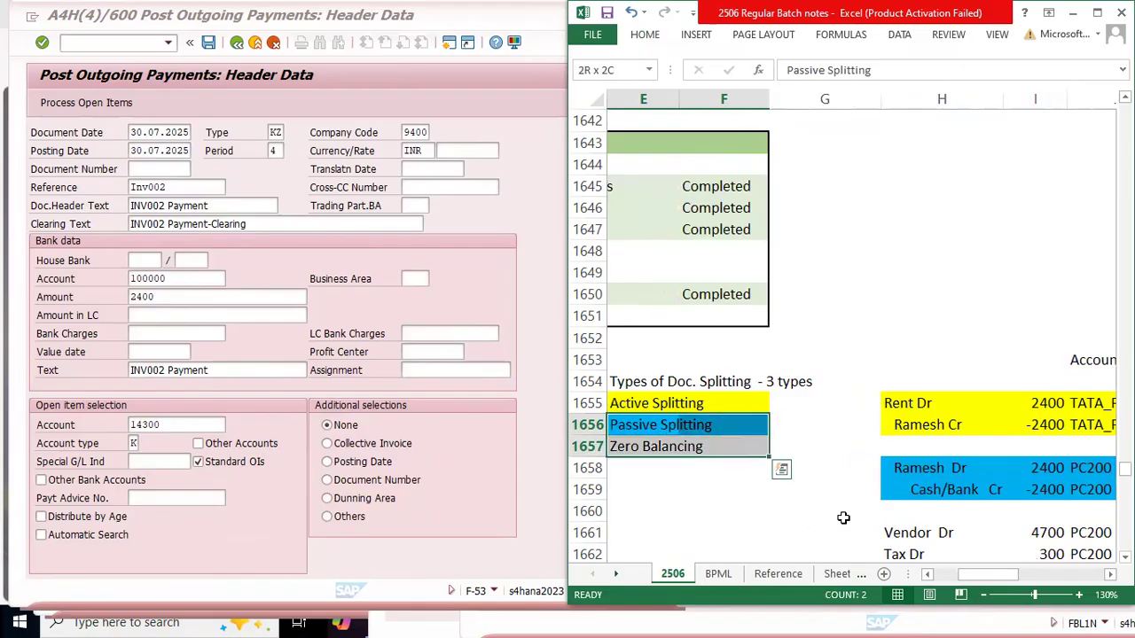
pyautogui.hotkey('ctrl', 'c')
pyautogui.press('Down')
# Step: Move the Zero Balancing label to row 1661 so it lines up with the vendor, tax and cash entry
pyautogui.press('Down')
pyautogui.hotkey('ctrl', 'v')
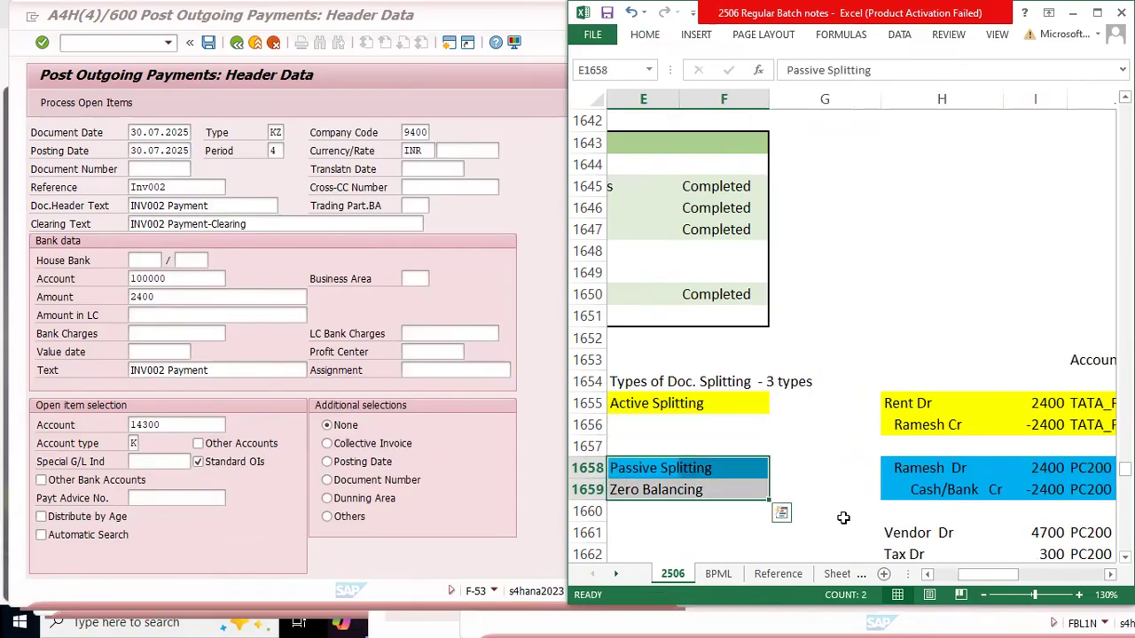
pyautogui.press('Down')
pyautogui.press('Down')
pyautogui.press('Up')
pyautogui.hotkey('shift', 'Right')
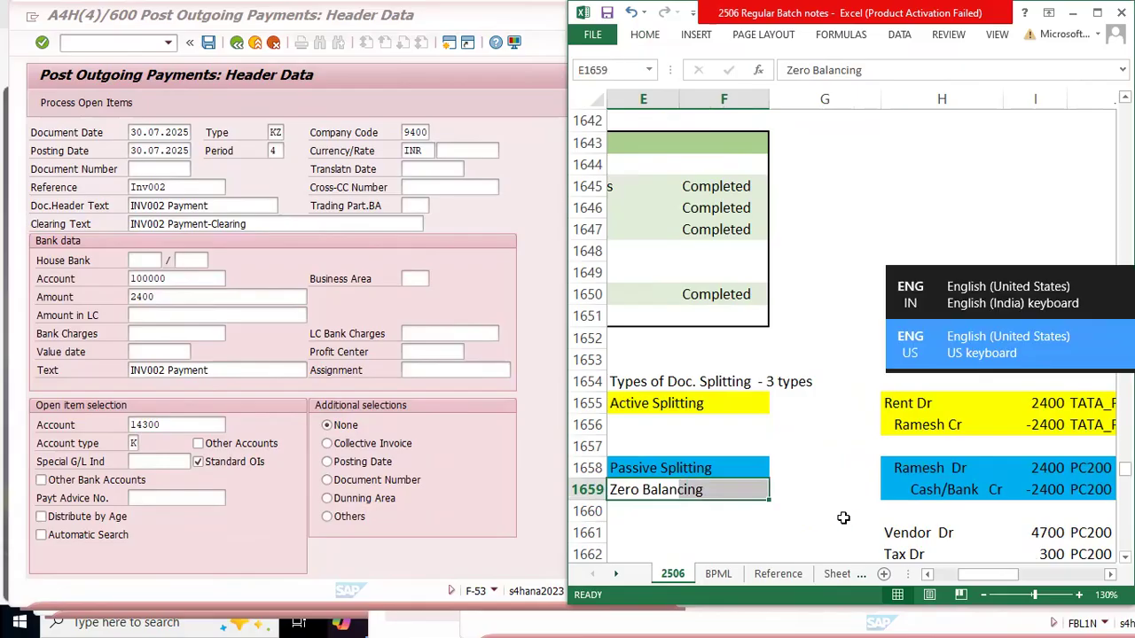
pyautogui.hotkey('ctrl', 'c')
pyautogui.press('Down')
pyautogui.press('Down')
# Step: Put a thick box border around the Active Splitting example in E1655:J1656
pyautogui.press('Down')
pyautogui.press('Up')
pyautogui.hotkey('ctrl', 'v')
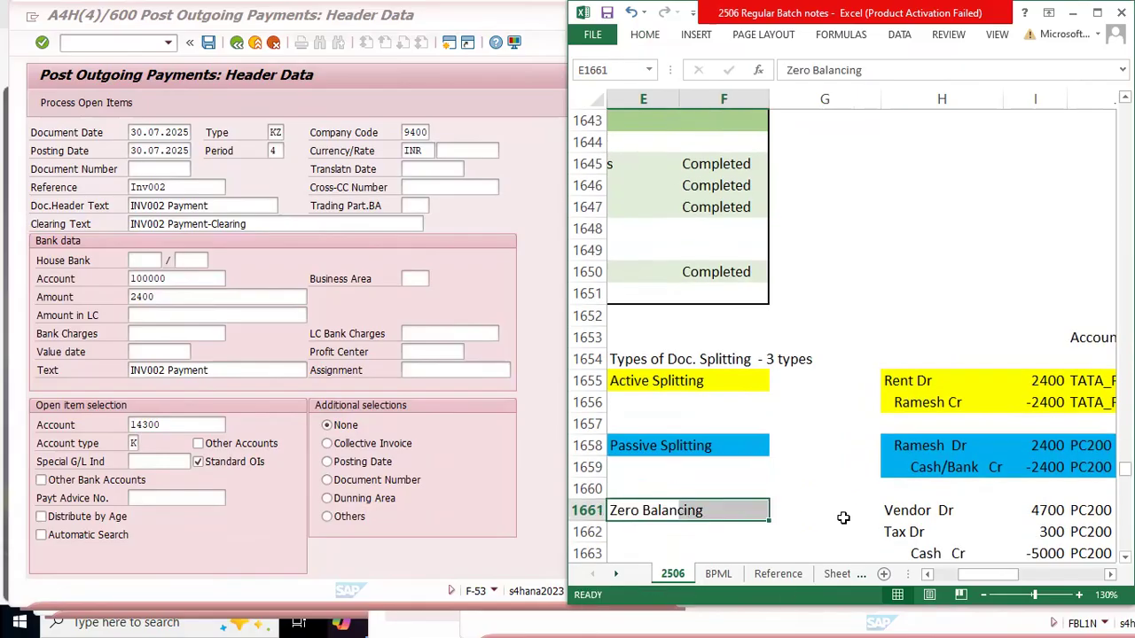
pyautogui.press('Up')
pyautogui.press('Up')
pyautogui.press('Up')
pyautogui.press('Up')
pyautogui.press('Up')
pyautogui.press('Up')
pyautogui.press('Up')
pyautogui.press('Down')
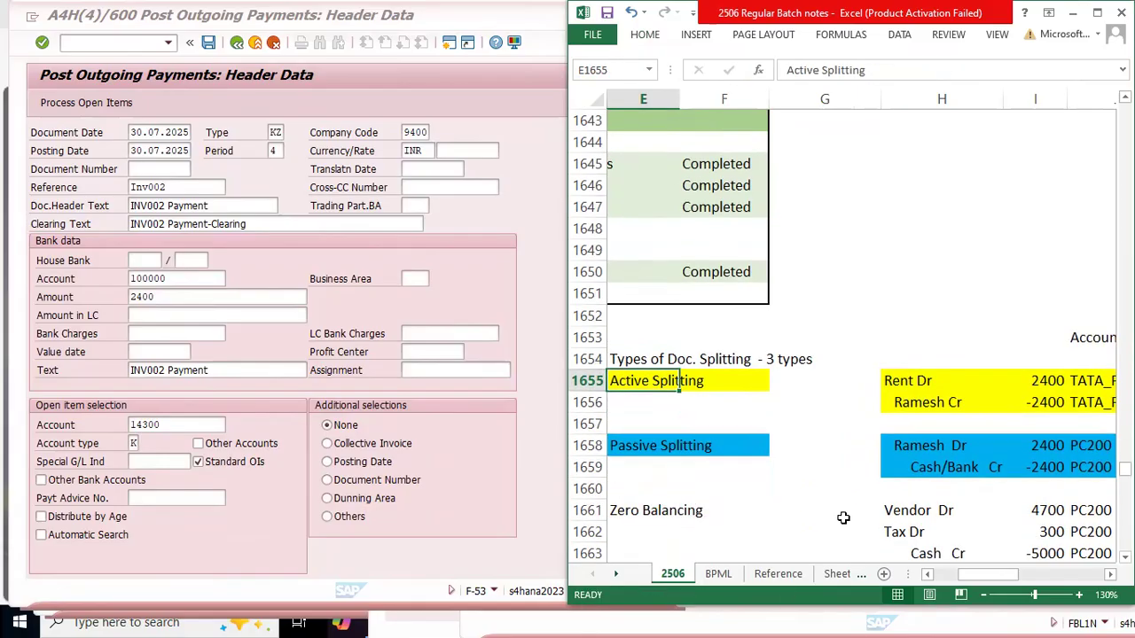
pyautogui.hotkey('shift', 'Right')
pyautogui.hotkey('shift', 'Right')
pyautogui.hotkey('shift', 'Right')
pyautogui.hotkey('shift', 'Right')
pyautogui.hotkey('shift', 'Right')
pyautogui.hotkey('shift', 'Down')
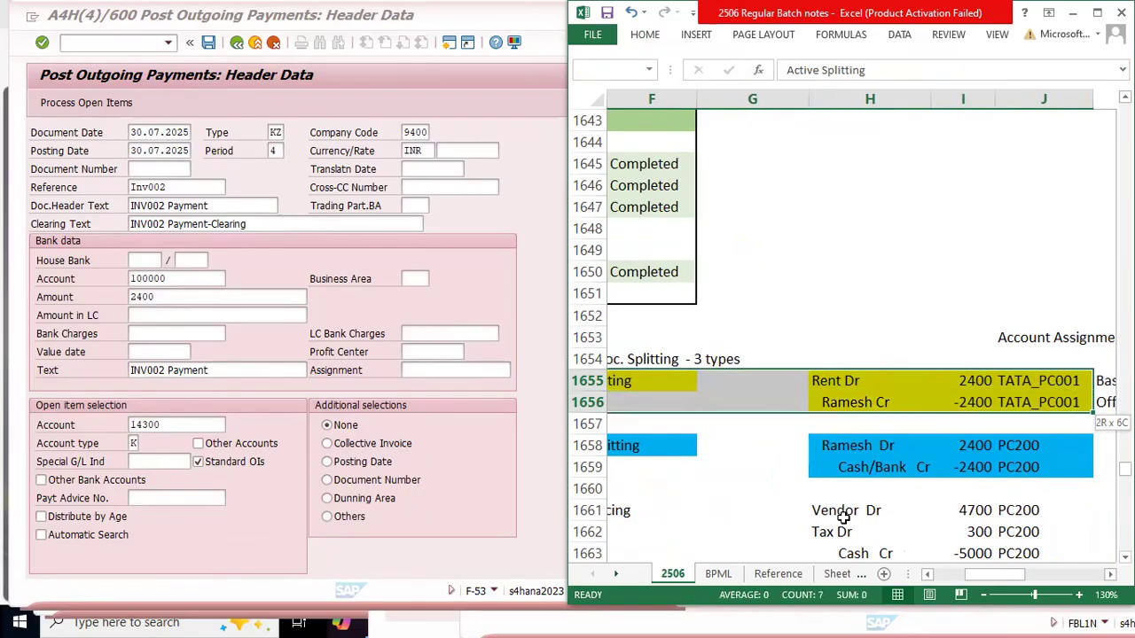
pyautogui.hotkey('shift', 'Right')
pyautogui.hotkey('shift', 'Left')
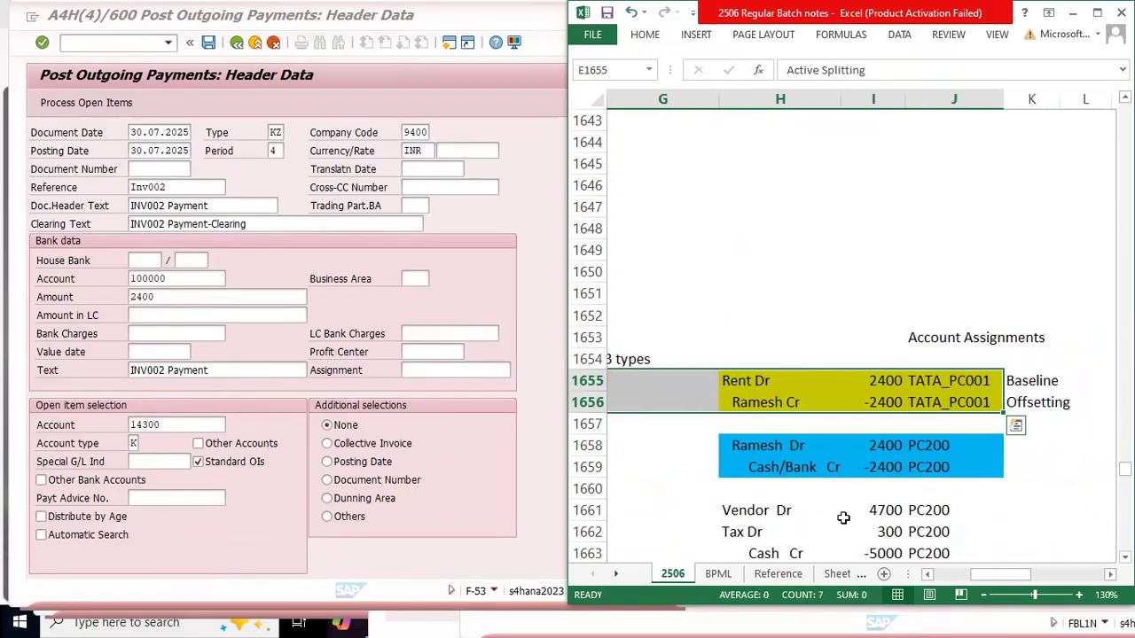
pyautogui.click(647, 34)
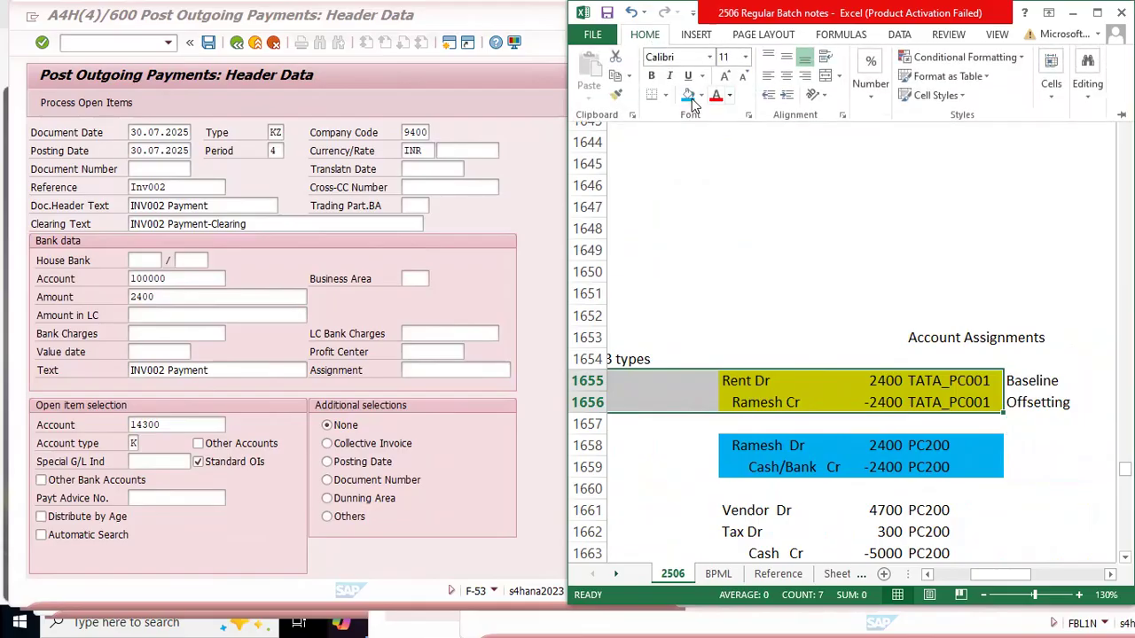
pyautogui.click(665, 94)
pyautogui.click(707, 277)
pyautogui.hscroll(-3, 743, 432)
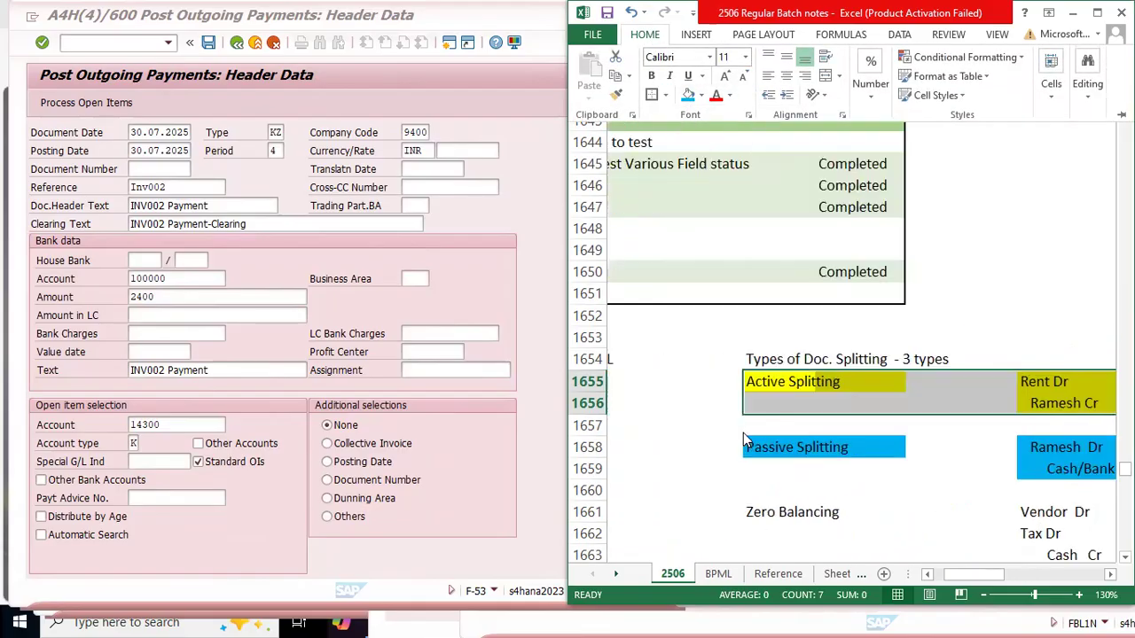
# Step: Apply the same box border around the Passive Splitting example in E1658:J1659
pyautogui.click(838, 439)
pyautogui.hotkey('shift', 'Right')
pyautogui.hotkey('shift', 'Right')
pyautogui.hotkey('shift', 'Right')
pyautogui.hotkey('shift', 'Right')
pyautogui.hotkey('shift', 'Right')
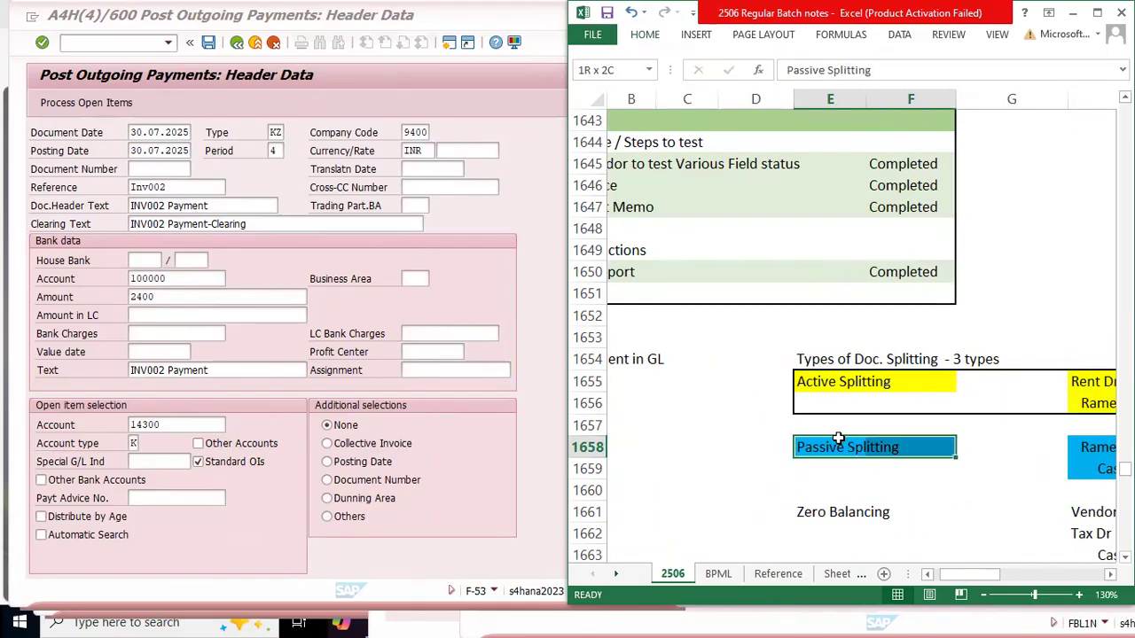
pyautogui.hotkey('shift', 'Down')
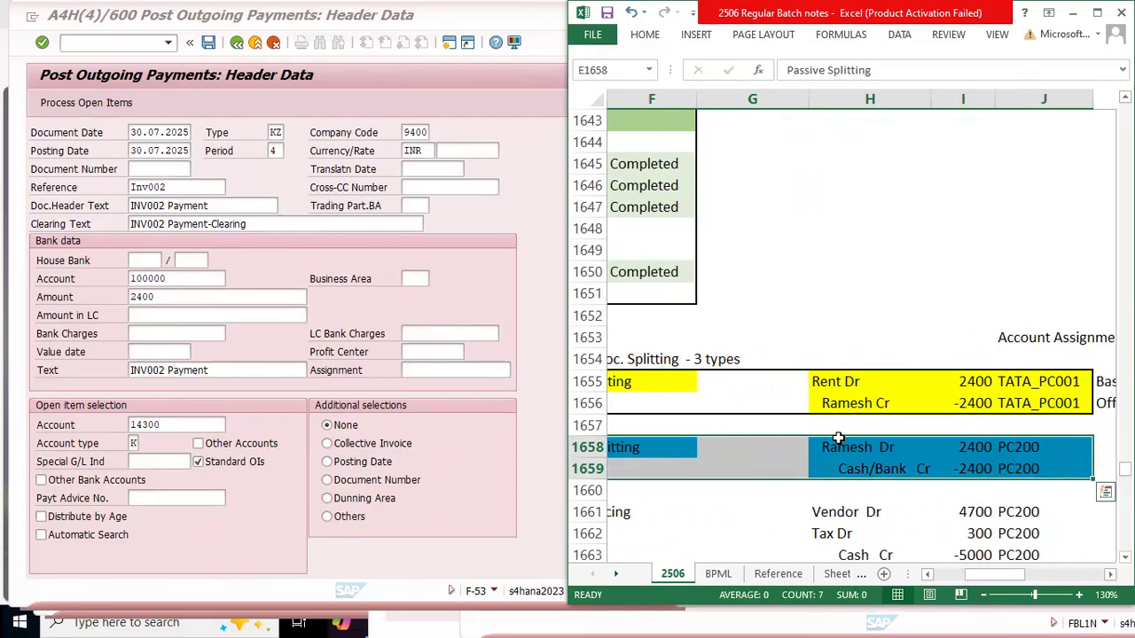
pyautogui.press('F4')
# Step: Apply the same box border around the Zero Balancing example in E1661:J1663
pyautogui.press('Down')
pyautogui.press('Down')
pyautogui.press('Down')
pyautogui.hotkey('shift', 'Right')
pyautogui.hotkey('shift', 'Right')
pyautogui.hotkey('shift', 'Right')
pyautogui.hotkey('shift', 'Right')
pyautogui.hotkey('shift', 'Right')
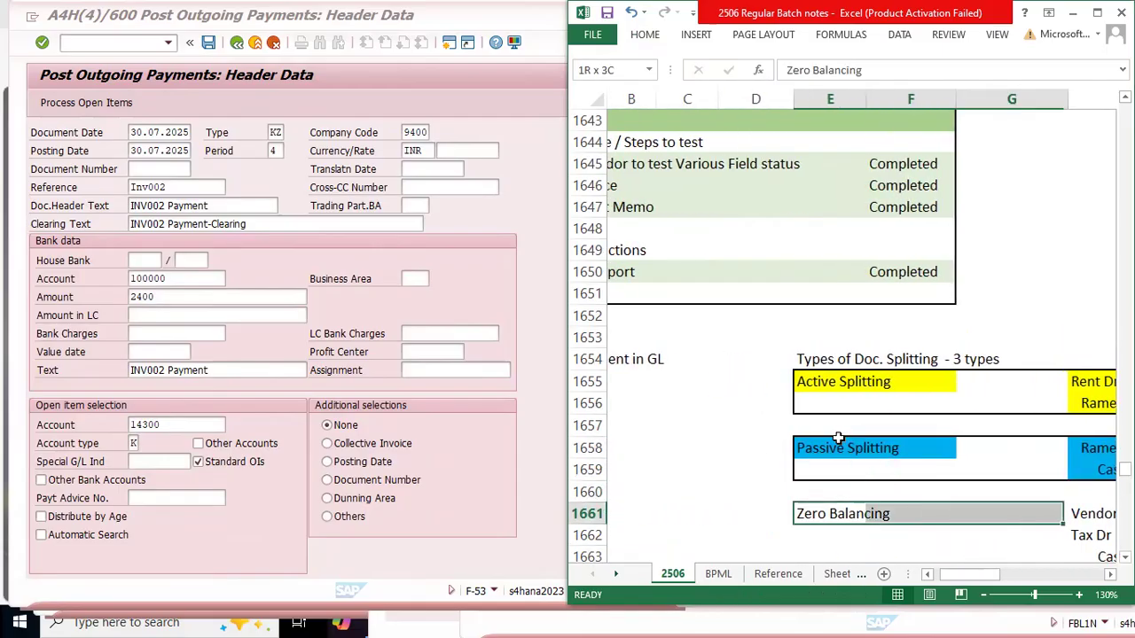
pyautogui.hotkey('shift', 'Down')
pyautogui.hotkey('shift', 'Down')
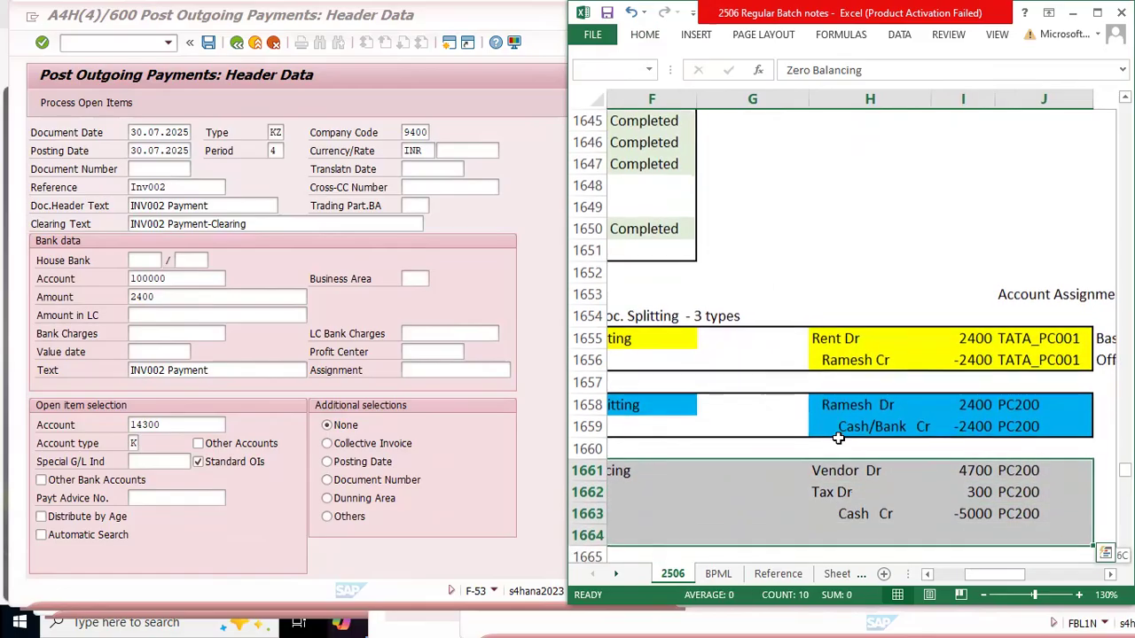
pyautogui.press('F4')
# Step: Narrow columns G and F to bring the journal entries closer to the splitting type labels
pyautogui.press('Left')
pyautogui.press('Right')
pyautogui.press('Right')
pyautogui.press('Right')
pyautogui.press('Right')
pyautogui.press('Right')
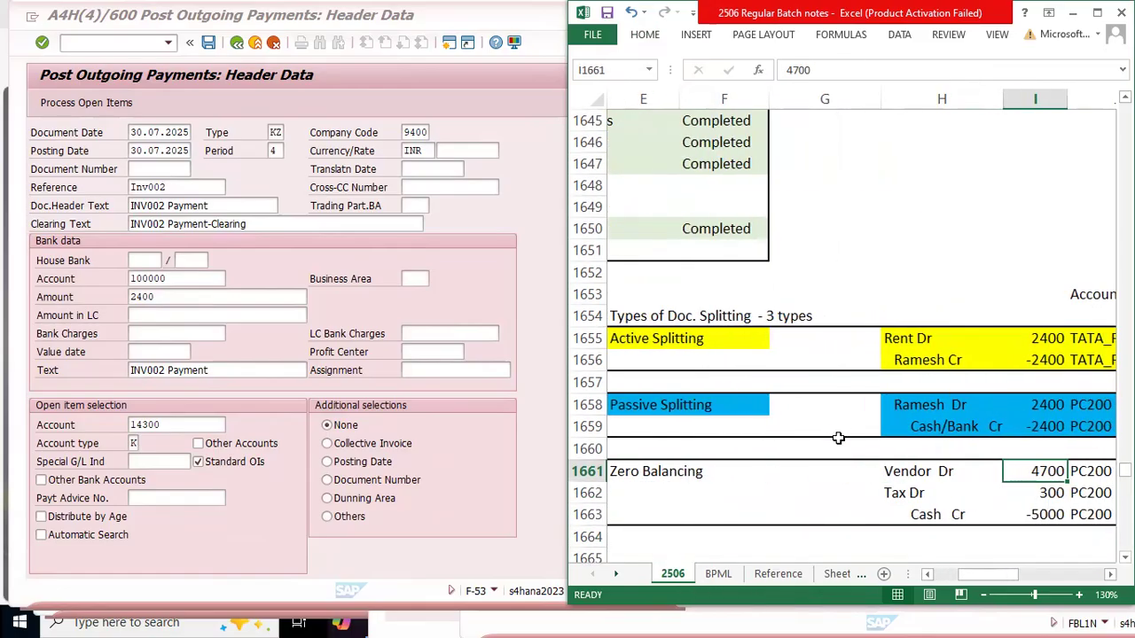
pyautogui.moveTo(880, 100); pyautogui.dragTo(806, 107)
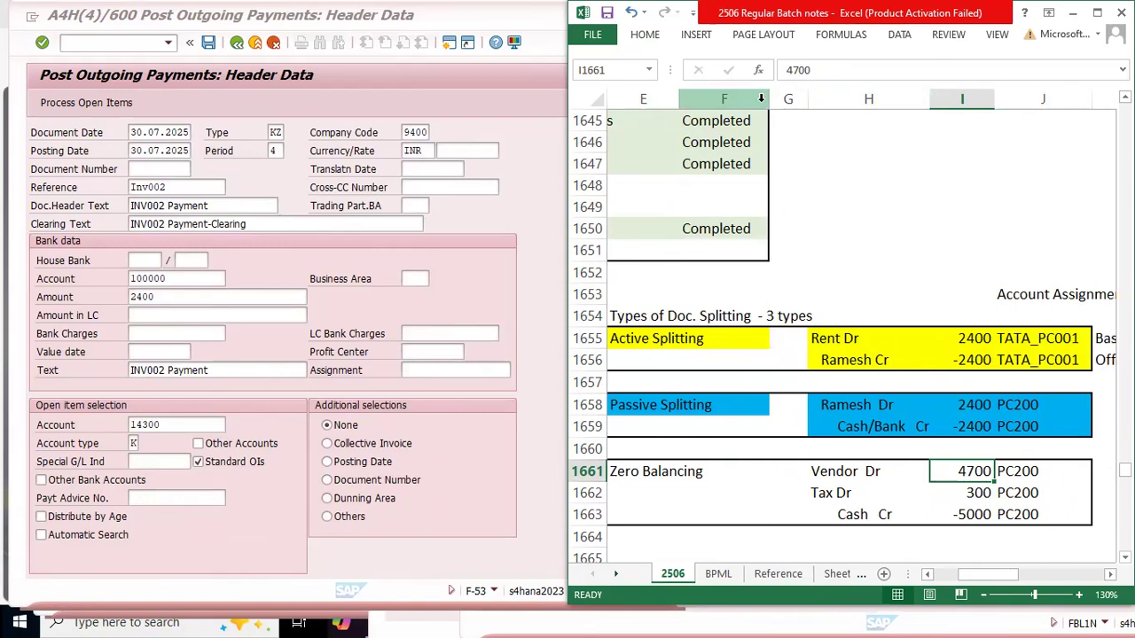
pyautogui.moveTo(768, 99); pyautogui.dragTo(721, 100)
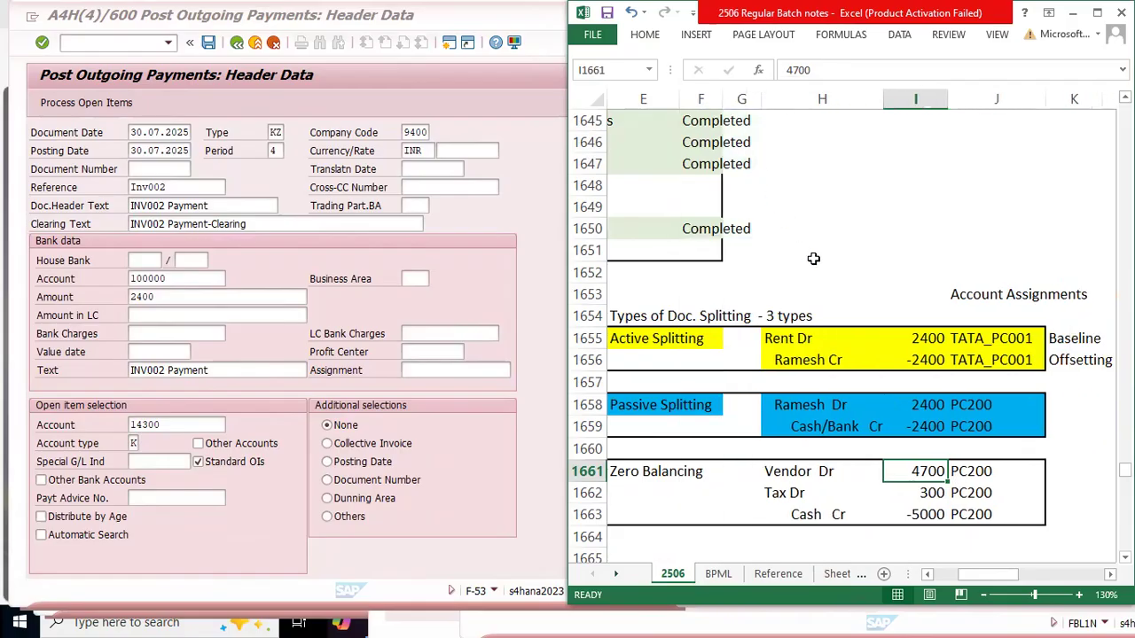
# Step: Clear the PC200 account assignments from the Passive Splitting example in J1658:J1659
pyautogui.moveTo(645, 339); pyautogui.dragTo(975, 434)
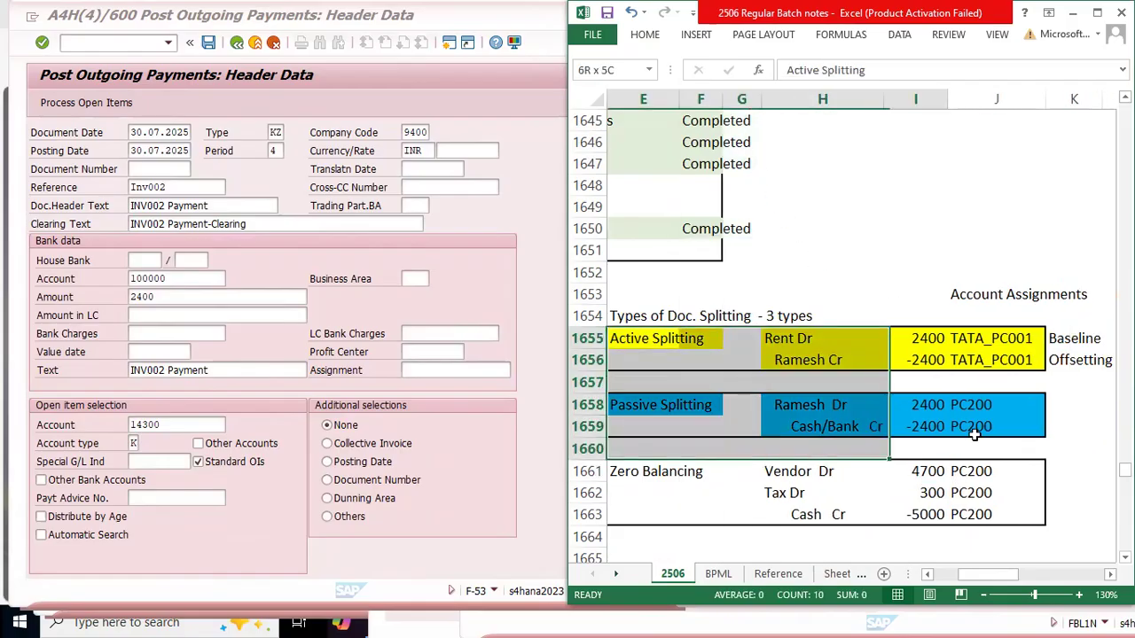
pyautogui.click(664, 405)
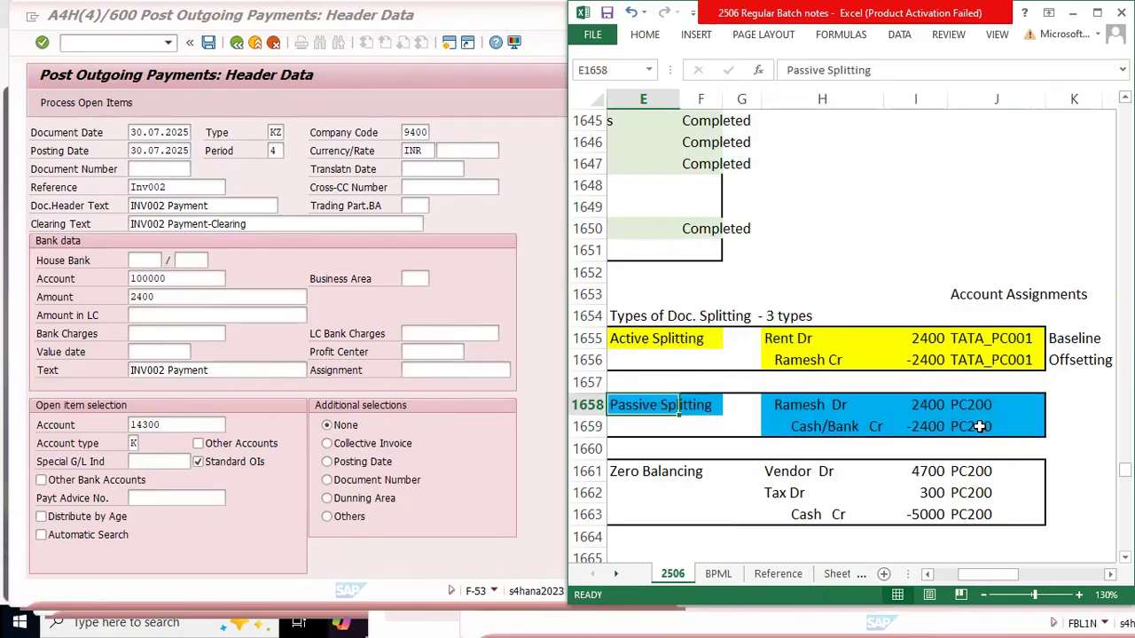
pyautogui.click(979, 426)
pyautogui.moveTo(976, 404); pyautogui.dragTo(979, 435)
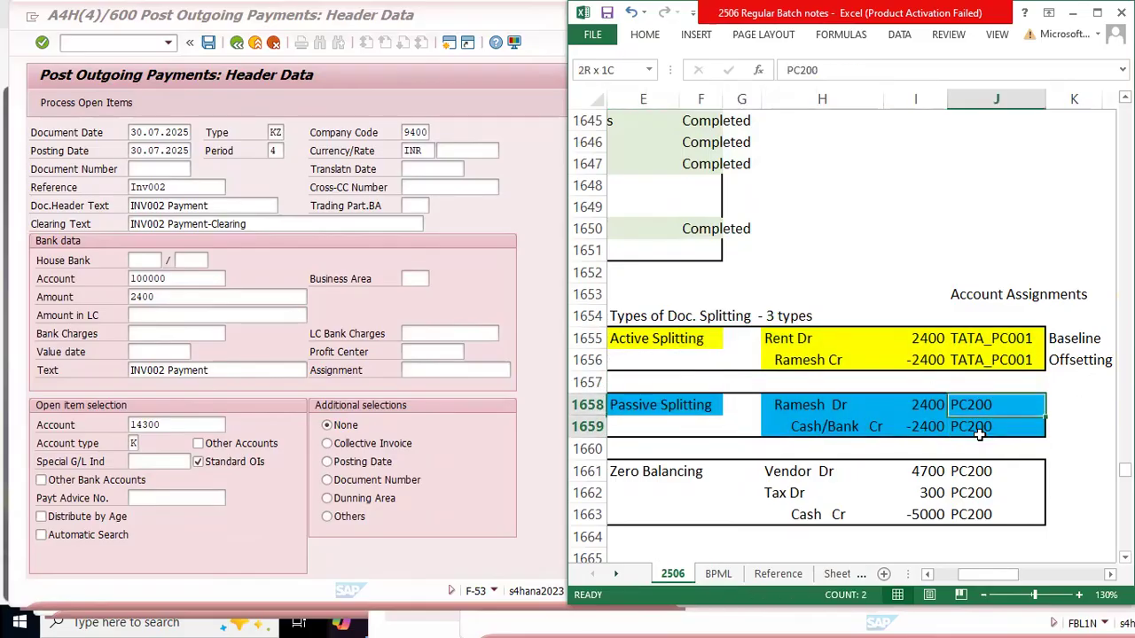
pyautogui.press('Delete')
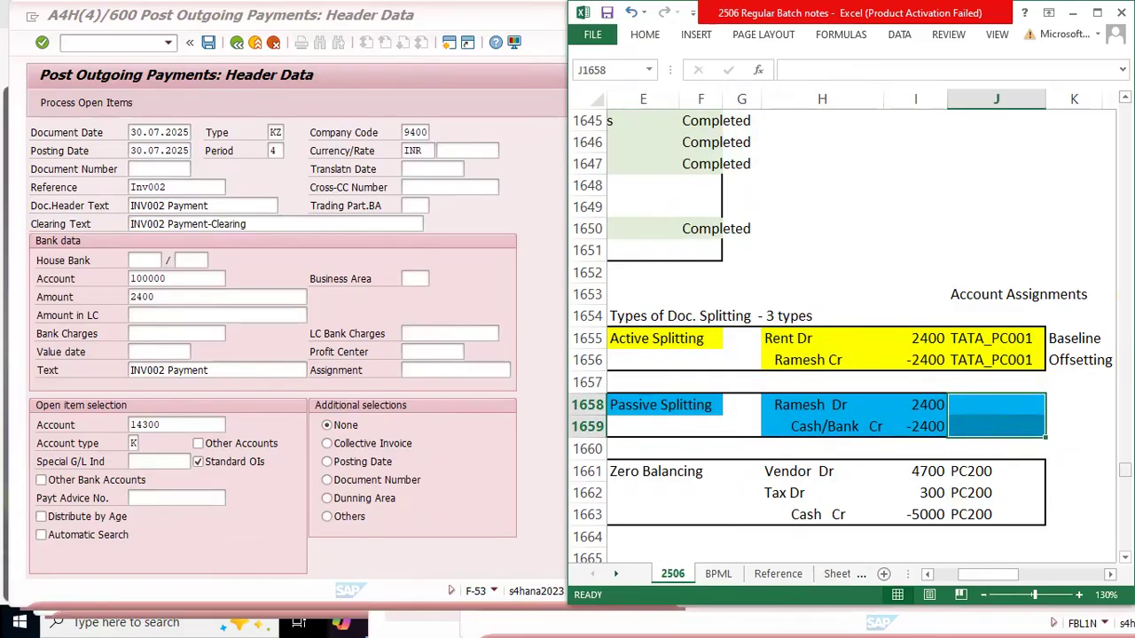
pyautogui.click(1069, 404)
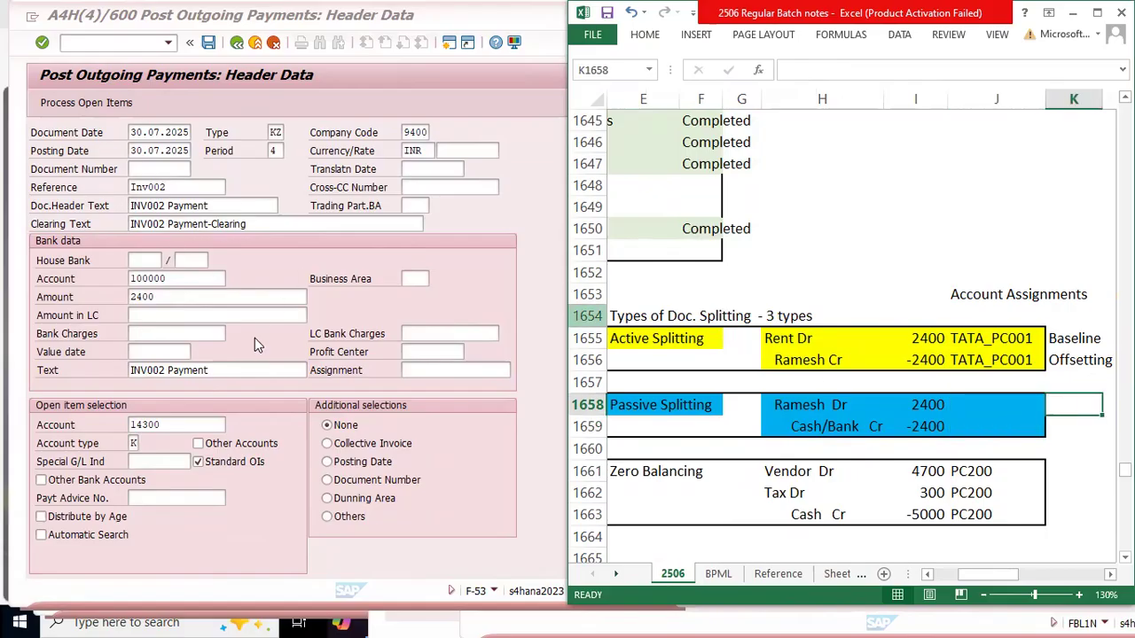
# Step: Switch to SAP and process the open items for the outgoing payment entered in the F-53 header
pyautogui.click(501, 299)
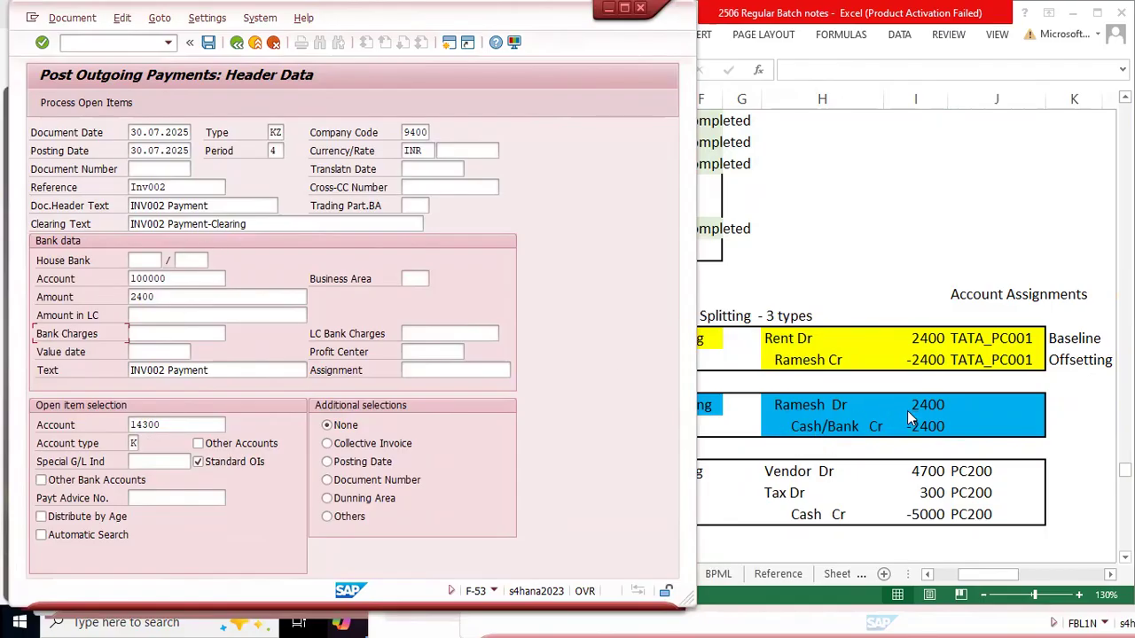
pyautogui.click(1014, 400)
pyautogui.moveTo(987, 405); pyautogui.dragTo(987, 432)
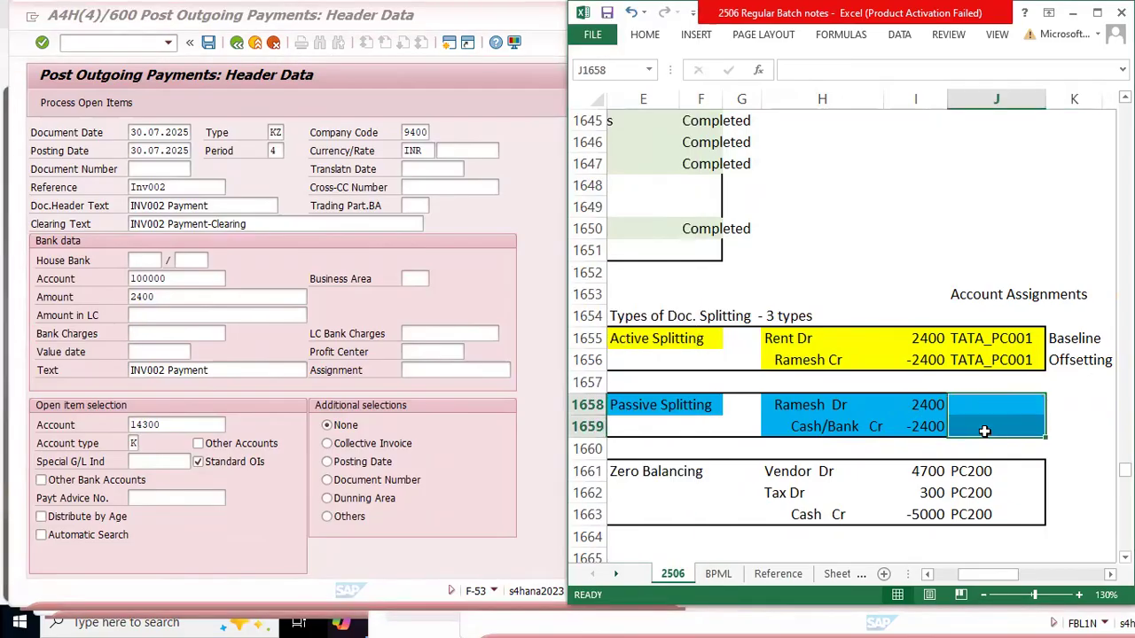
pyautogui.click(523, 299)
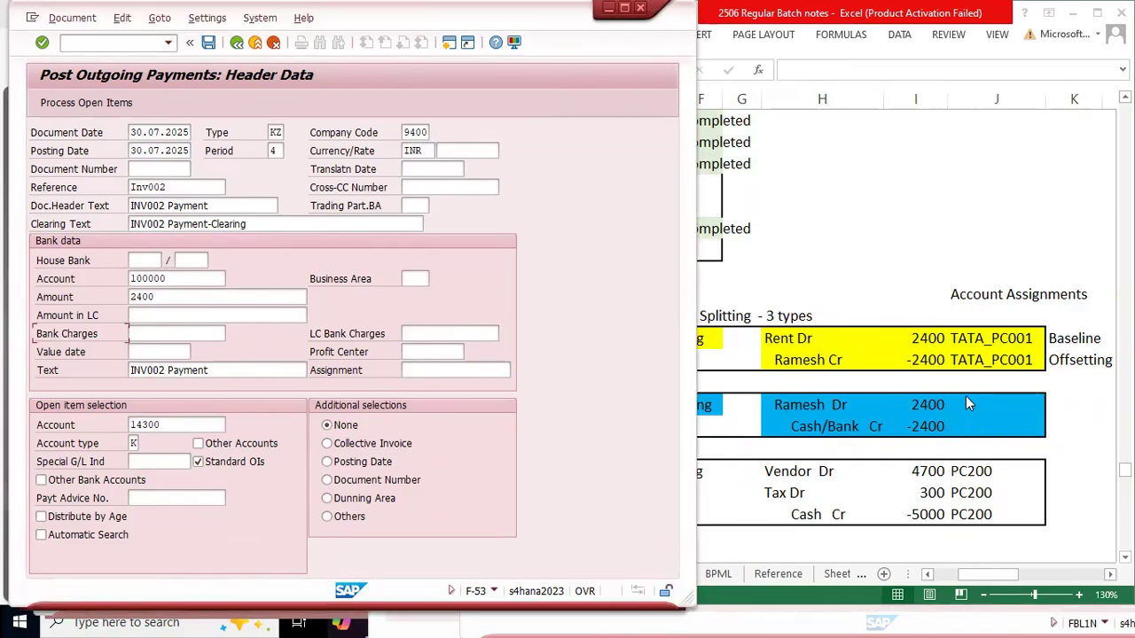
pyautogui.click(58, 104)
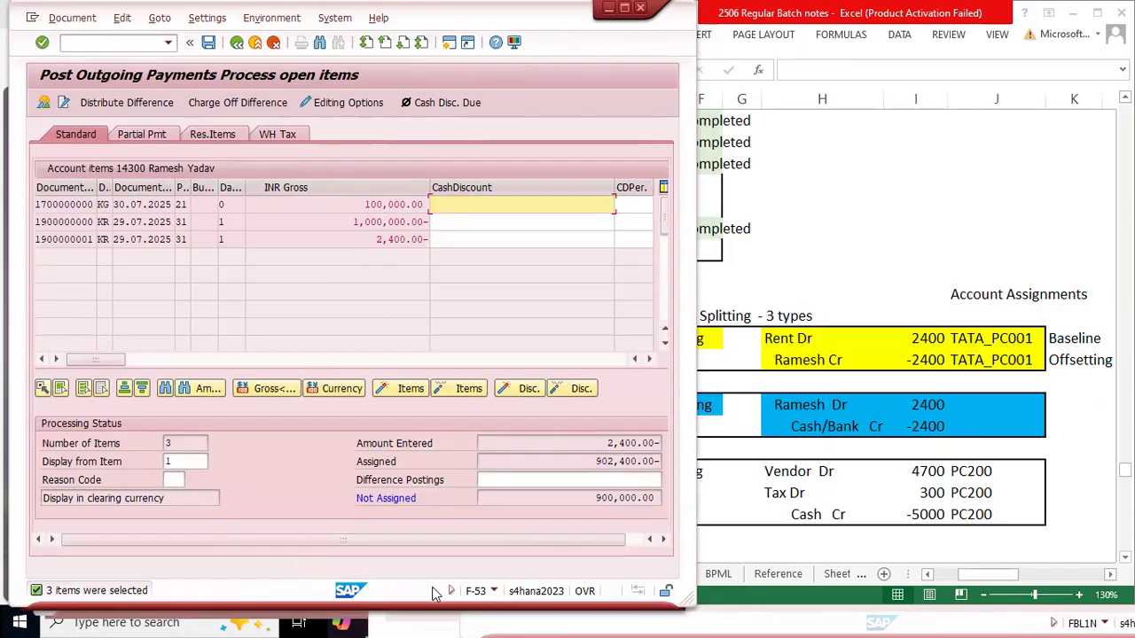
# Step: Return to the vendor line item list in FBL1N and compare its open items with the entered and assigned payment amounts in F-53
pyautogui.hotkey('alt', 'Tab')
pyautogui.hotkey('alt', 'Tab')
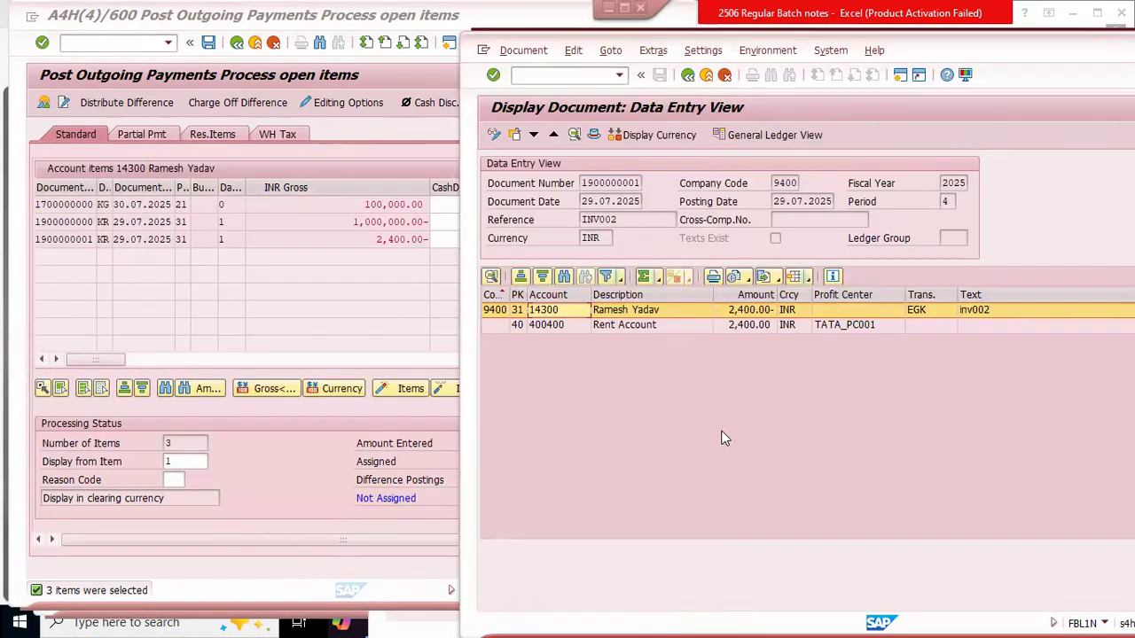
pyautogui.press('F3')
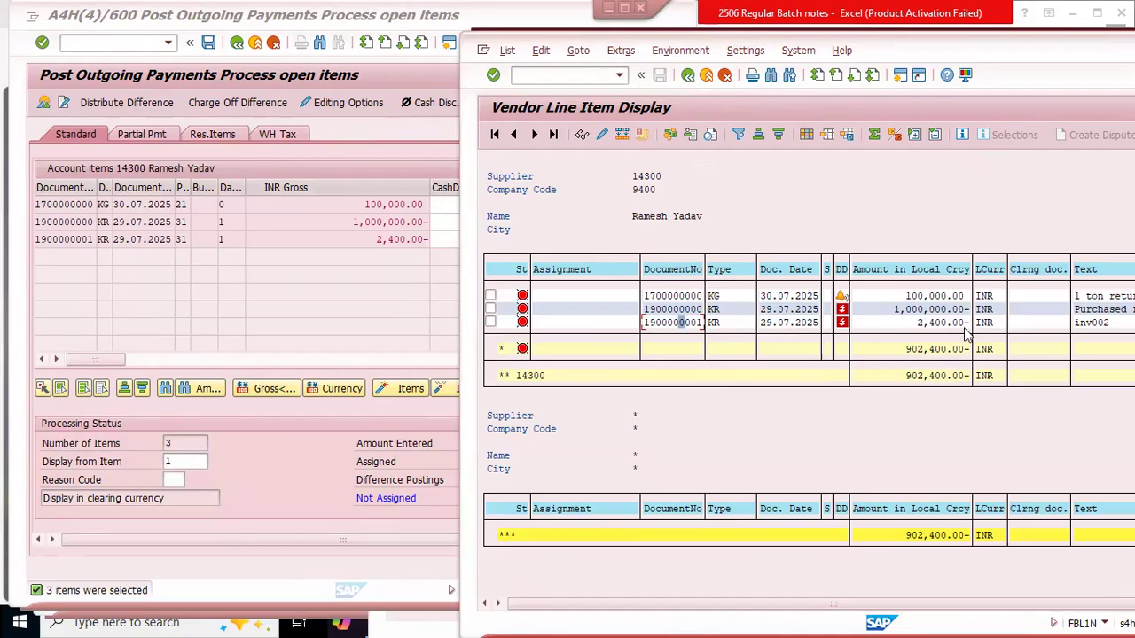
pyautogui.click(361, 264)
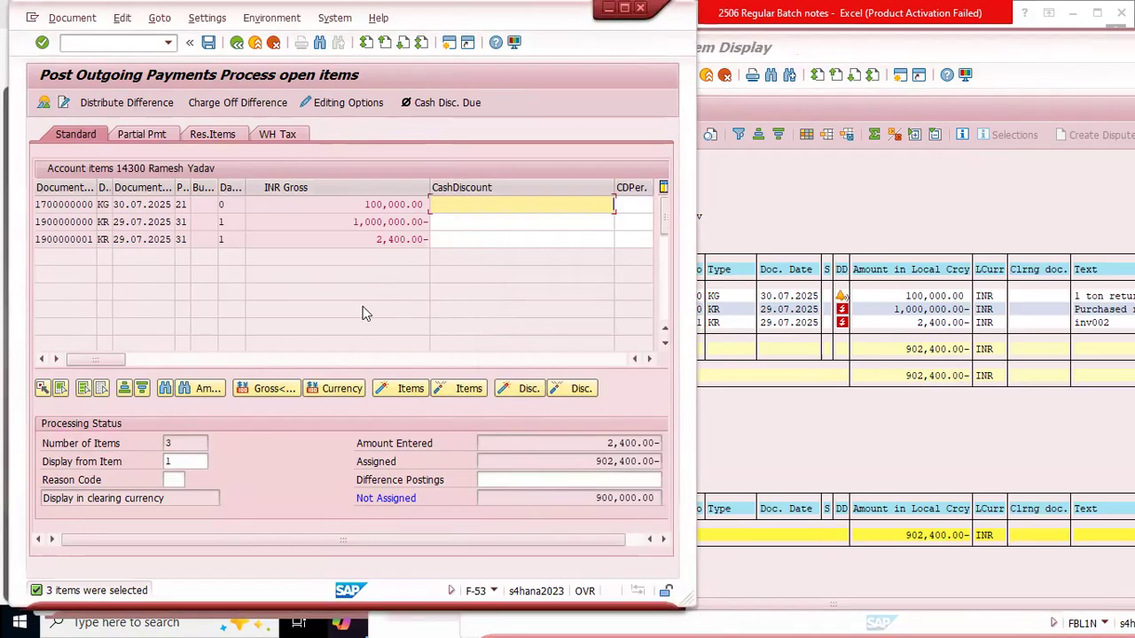
pyautogui.moveTo(594, 461); pyautogui.dragTo(671, 471)
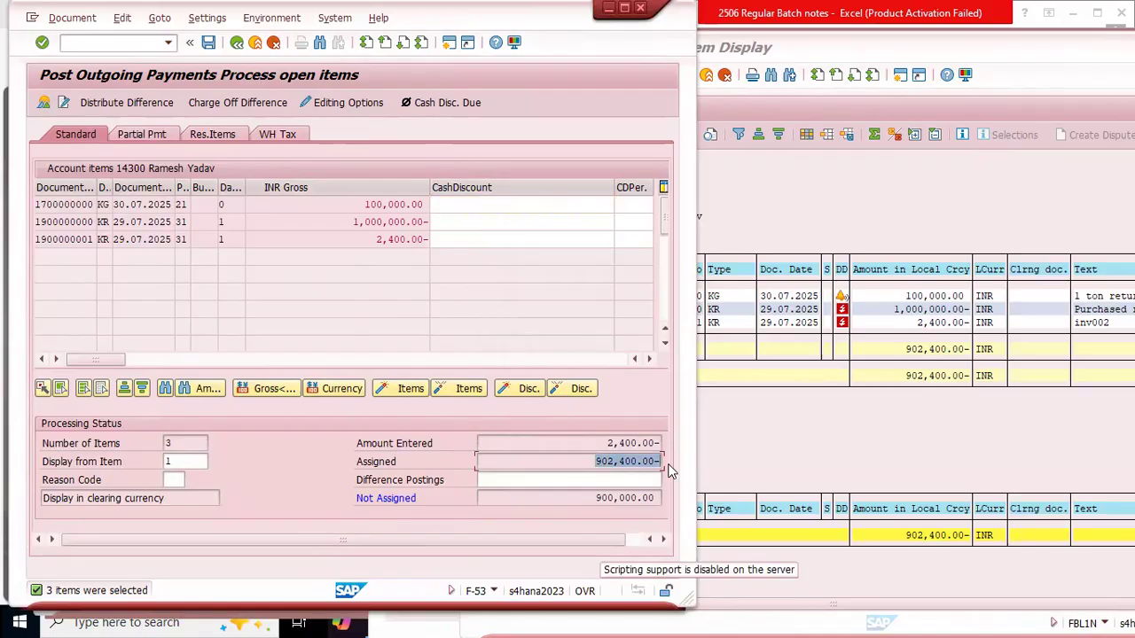
pyautogui.moveTo(603, 442); pyautogui.dragTo(662, 443)
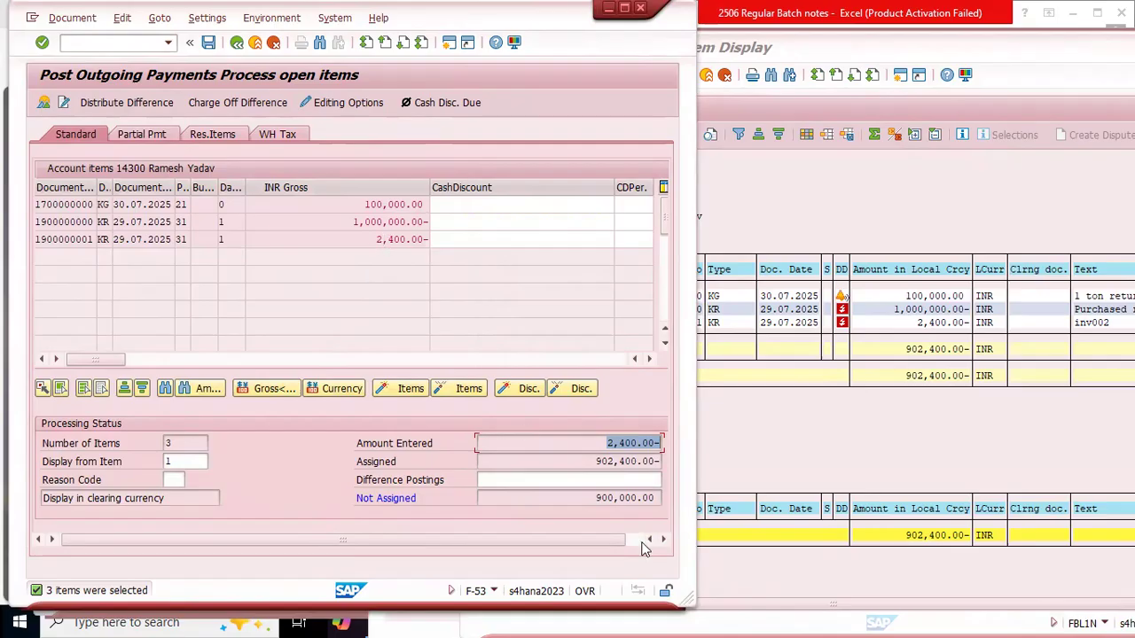
pyautogui.click(605, 442)
pyautogui.press('Return')
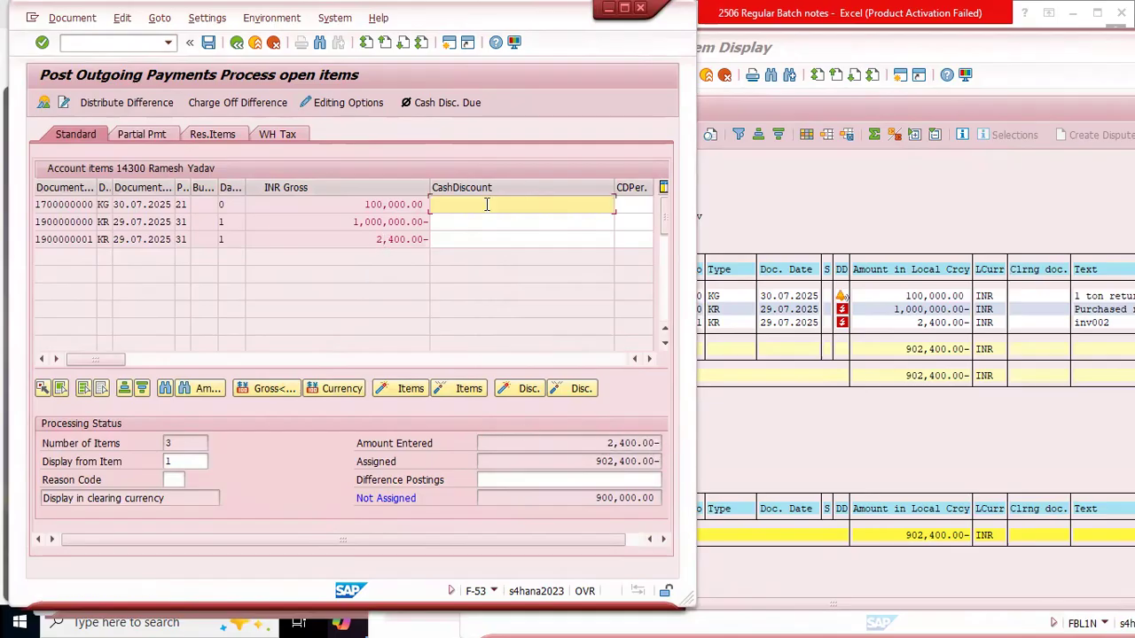
# Step: Narrow the INR Gross column and compare the open item amounts with the entered, assigned and unassigned totals
pyautogui.moveTo(429, 186); pyautogui.dragTo(337, 188)
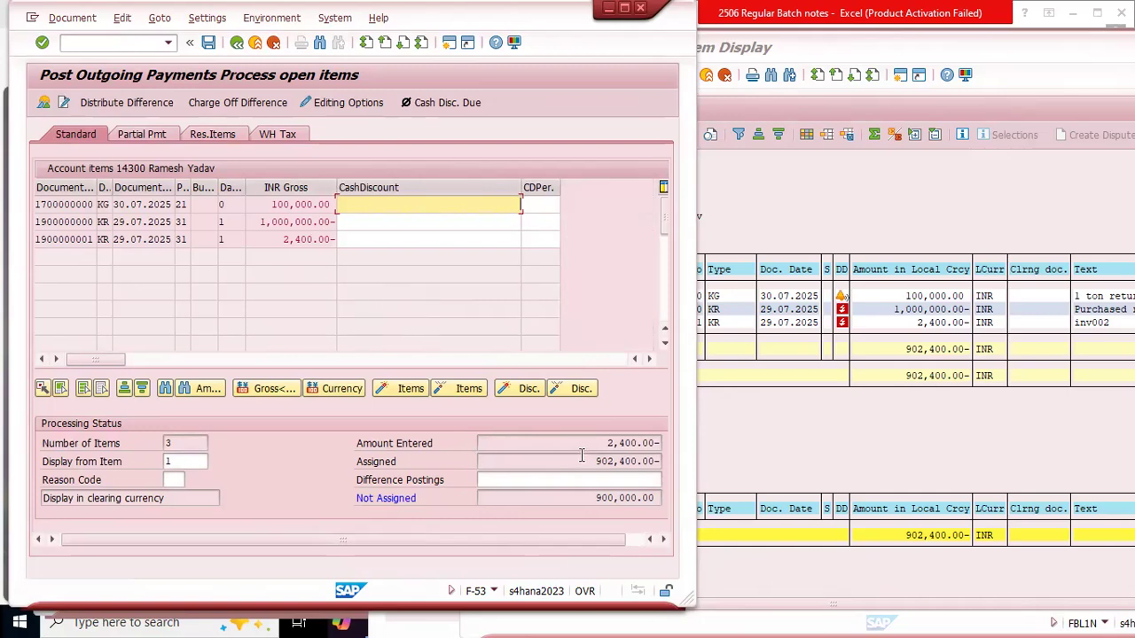
pyautogui.moveTo(596, 443); pyautogui.dragTo(667, 437)
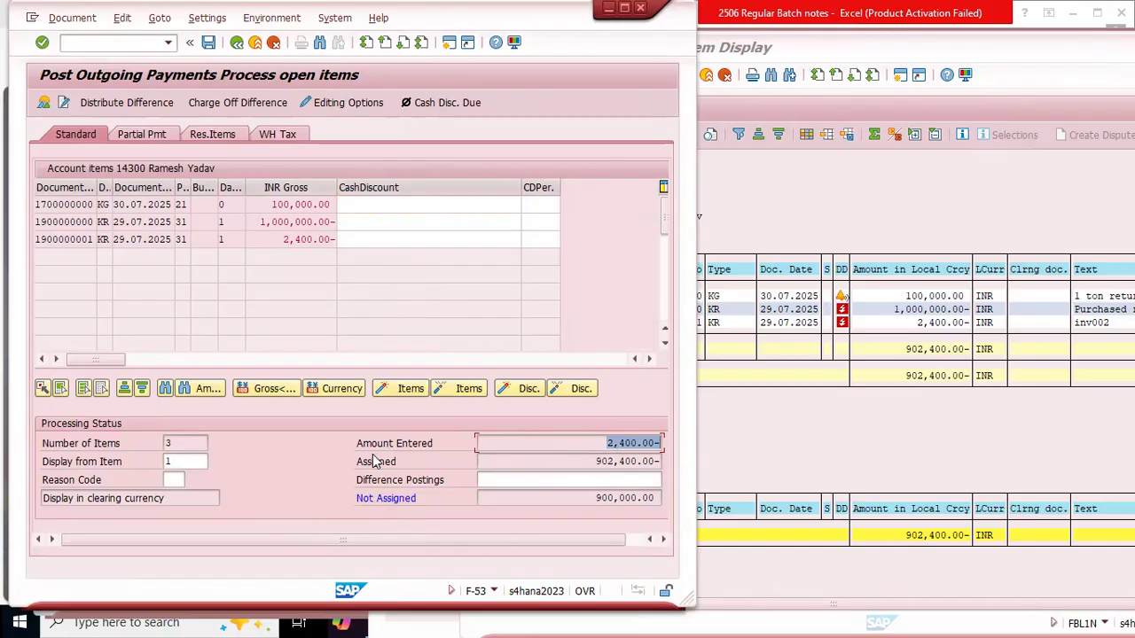
pyautogui.moveTo(588, 461); pyautogui.dragTo(658, 475)
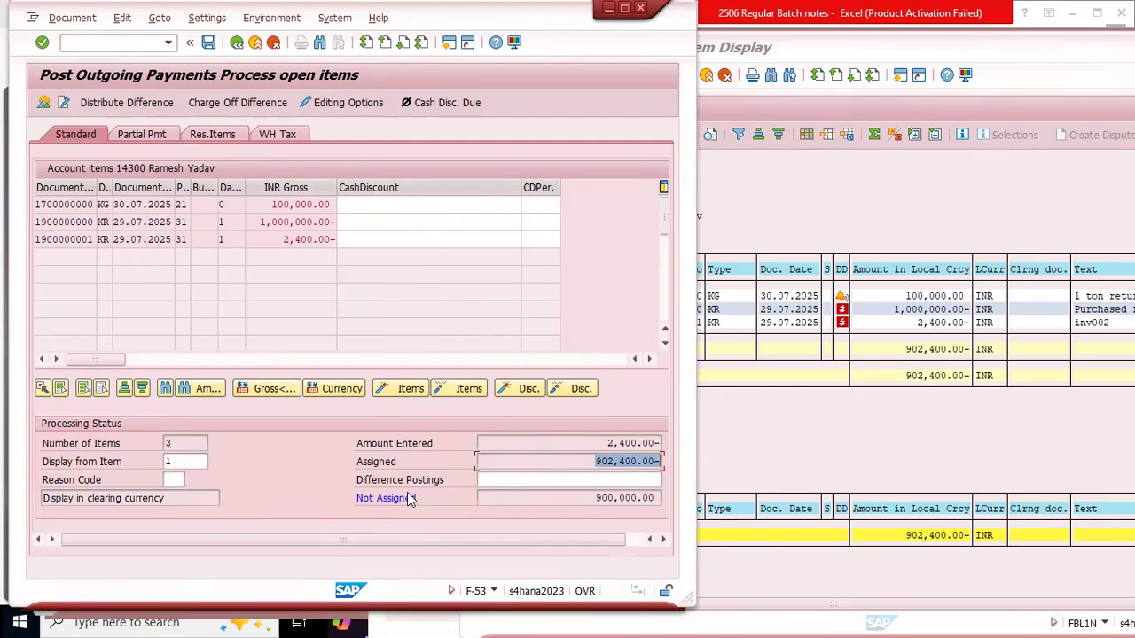
pyautogui.moveTo(596, 500); pyautogui.dragTo(679, 502)
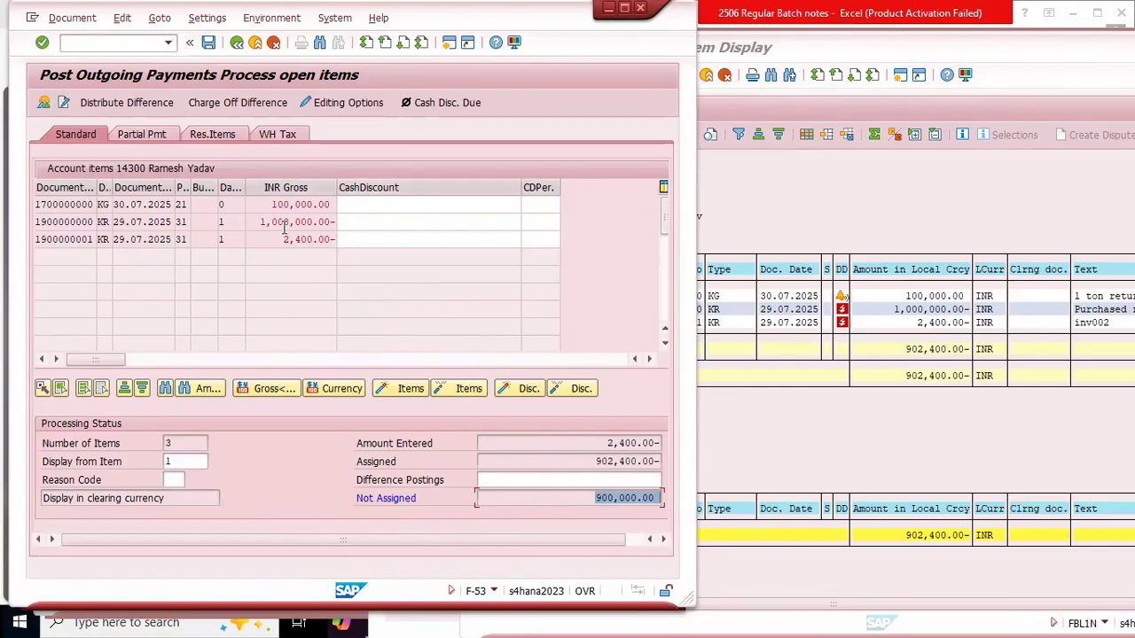
pyautogui.moveTo(250, 221); pyautogui.dragTo(333, 224)
pyautogui.moveTo(269, 204); pyautogui.dragTo(351, 207)
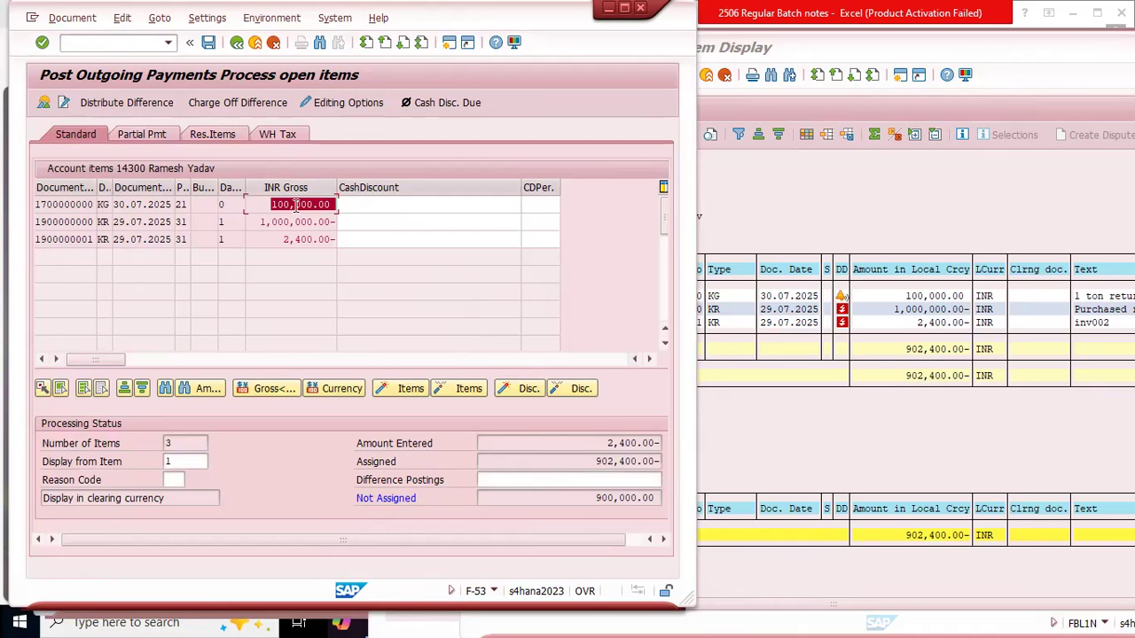
pyautogui.moveTo(272, 238); pyautogui.dragTo(286, 275)
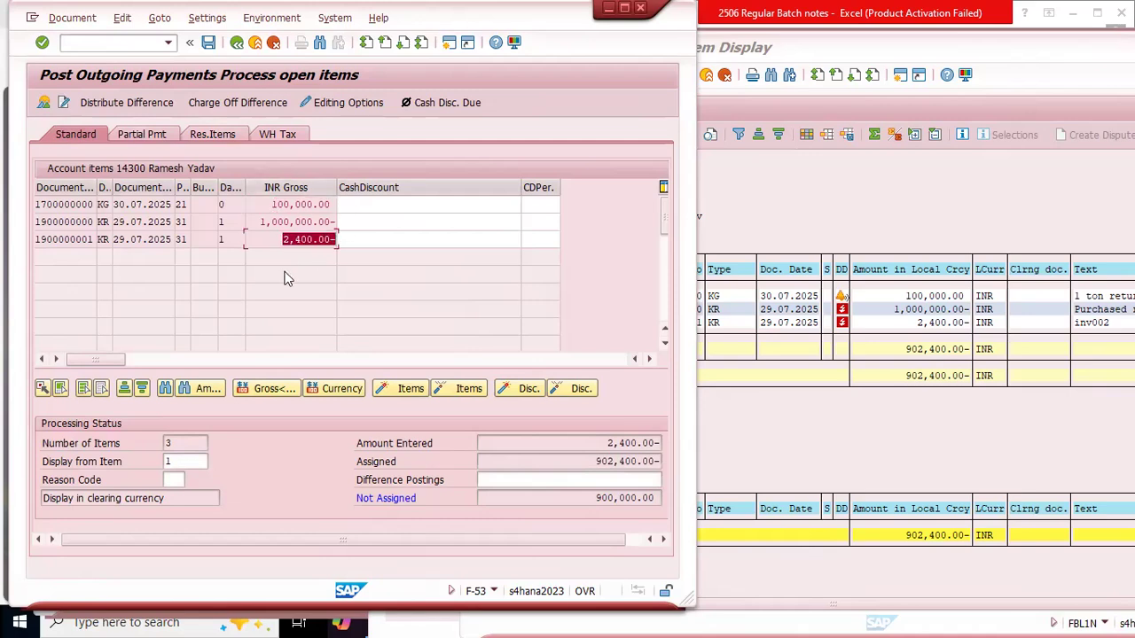
pyautogui.click(231, 239)
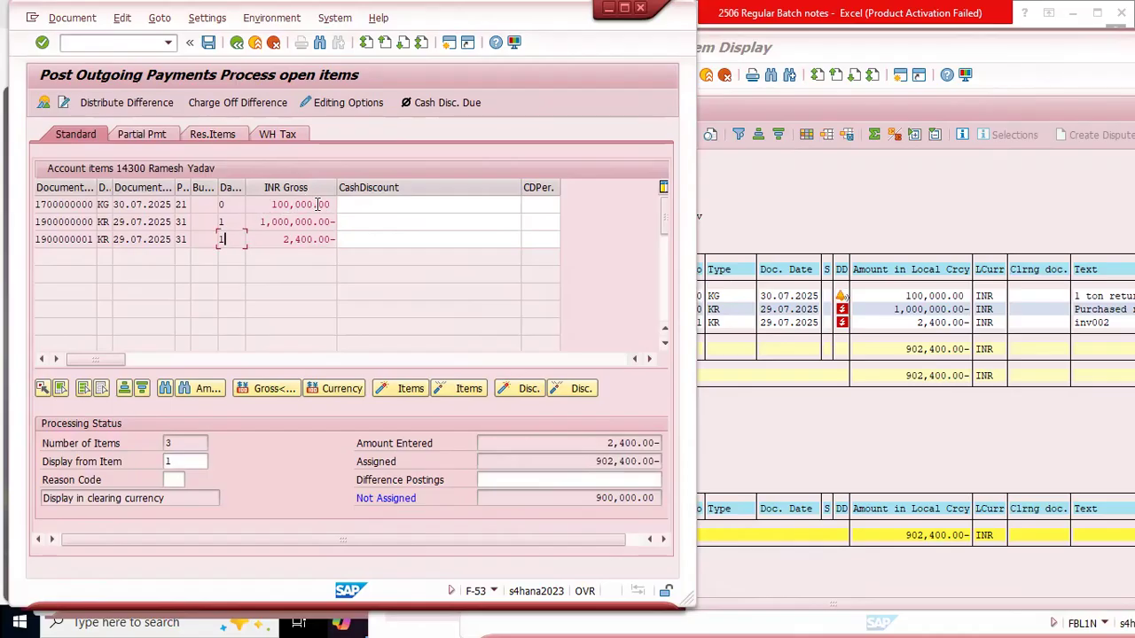
# Step: Deactivate the 100,000.00 and 1,000,000.00 open items, leaving only the 2,400.00 invoice assigned to the payment
pyautogui.moveTo(270, 207); pyautogui.dragTo(330, 224)
pyautogui.click(256, 221)
pyautogui.doubleClick(306, 205)
pyautogui.doubleClick(288, 226)
# Step: Check the Not Assigned balance and compare the assigned amount with the amount entered and the active invoice item
pyautogui.doubleClick(618, 503)
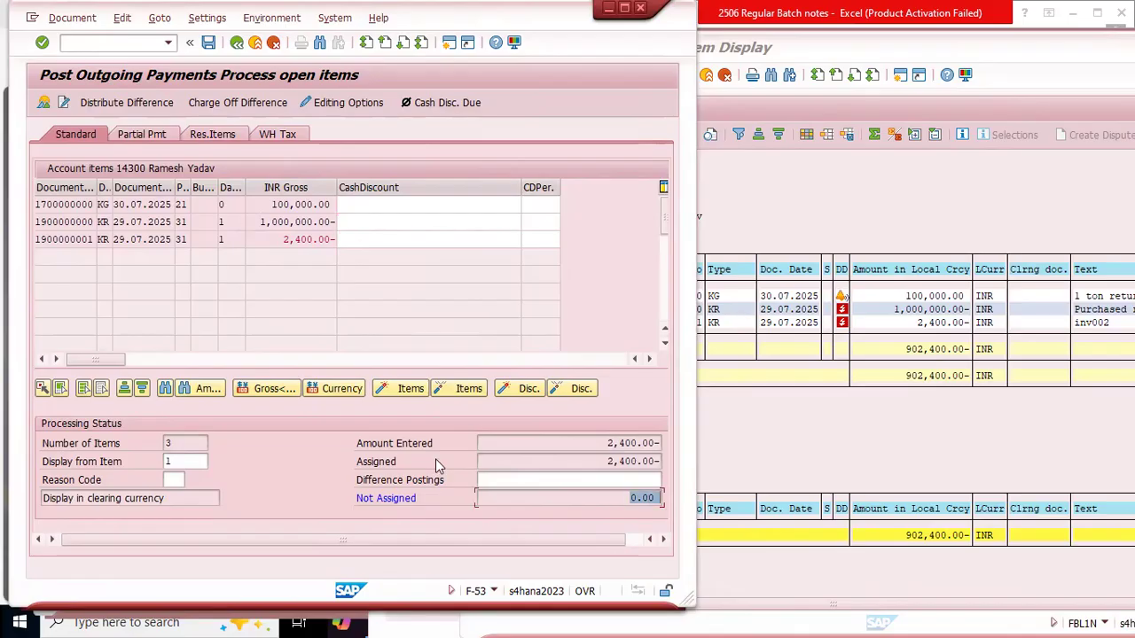
pyautogui.doubleClick(599, 463)
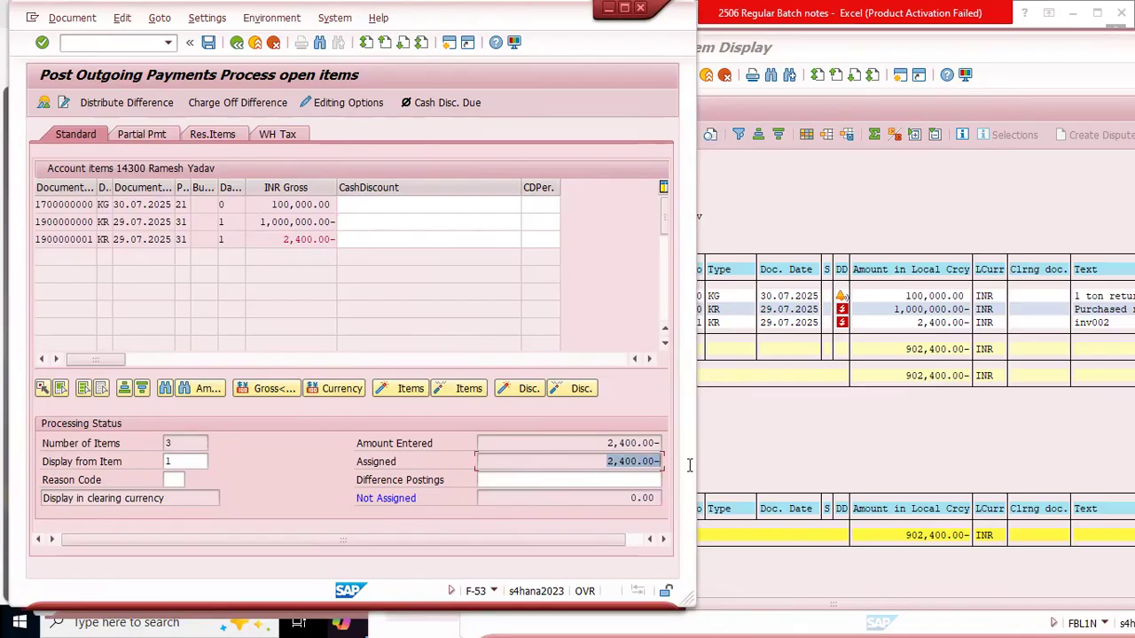
pyautogui.doubleClick(635, 442)
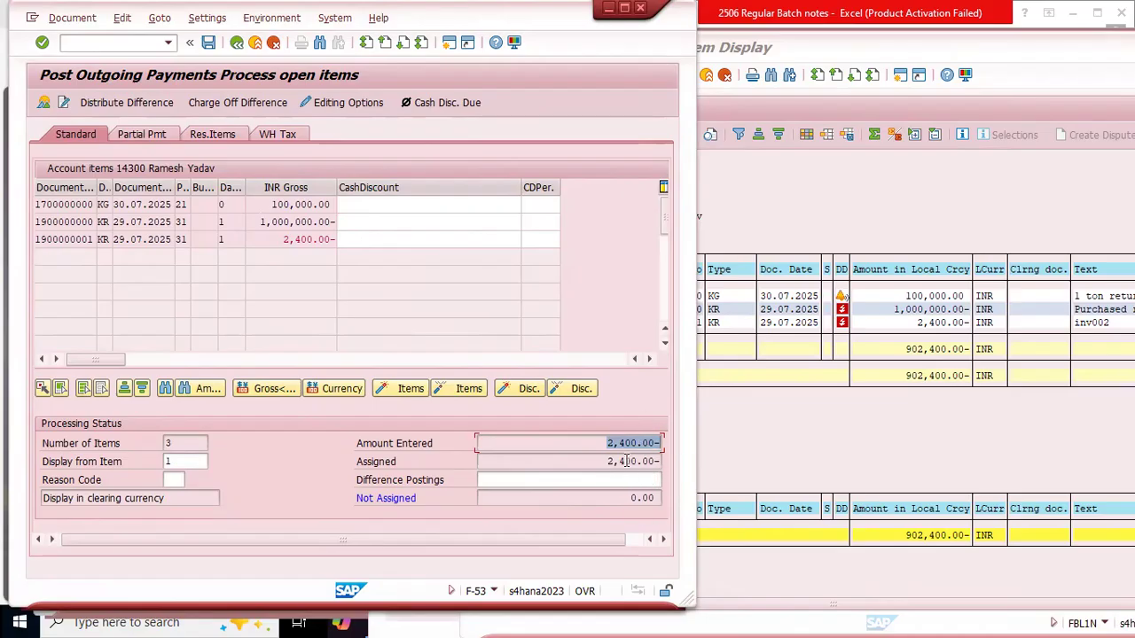
pyautogui.doubleClick(610, 461)
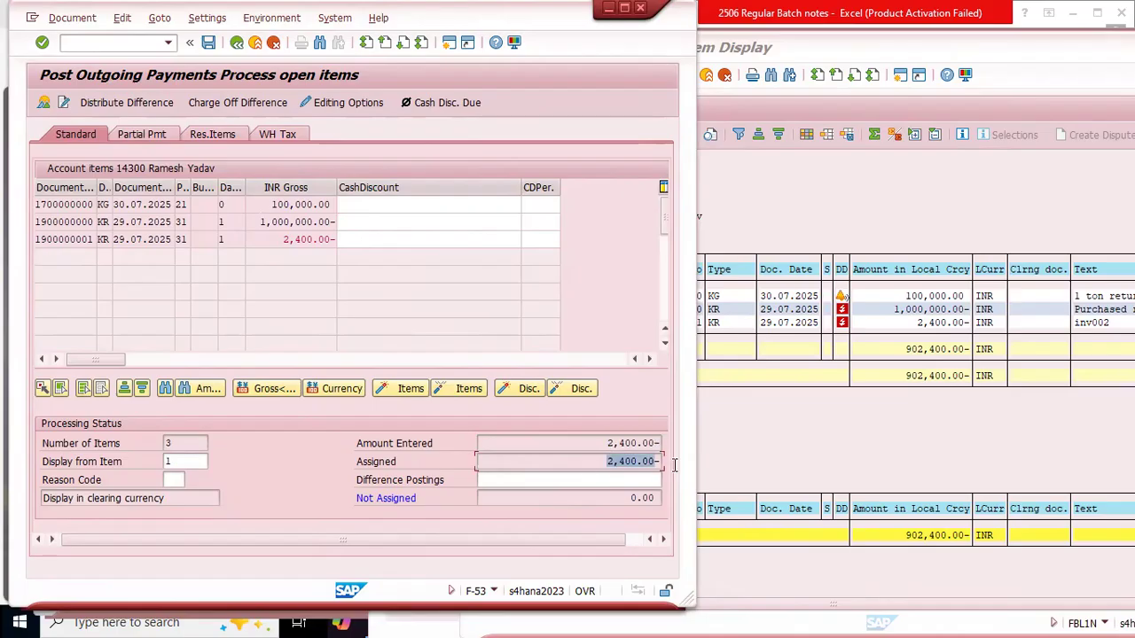
pyautogui.doubleClick(599, 443)
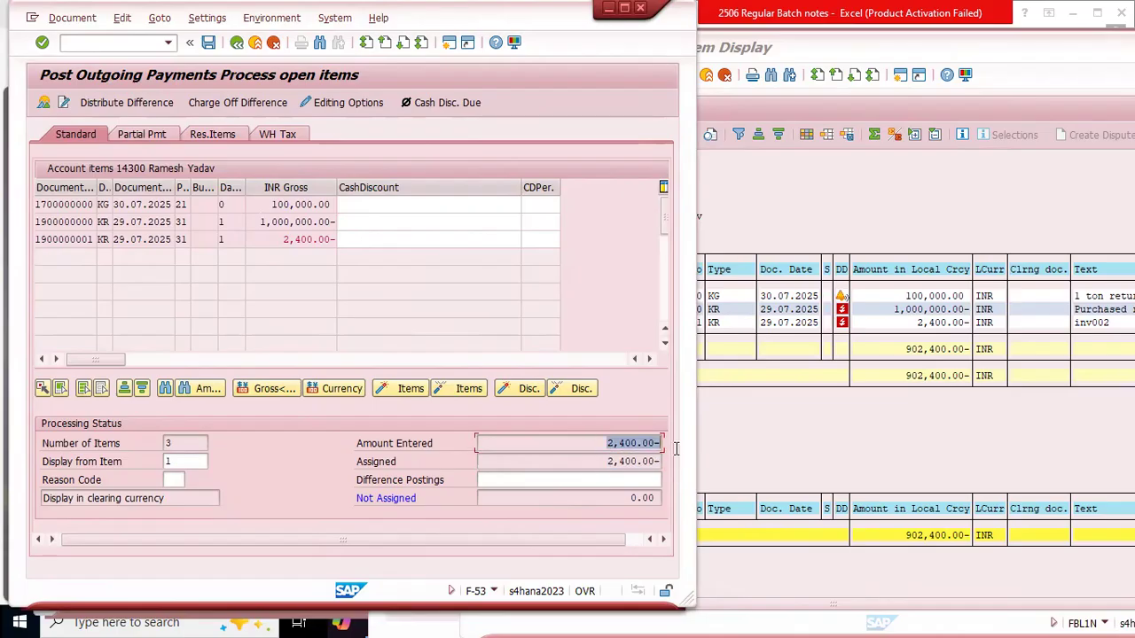
pyautogui.moveTo(282, 240); pyautogui.dragTo(337, 240)
pyautogui.click(270, 239)
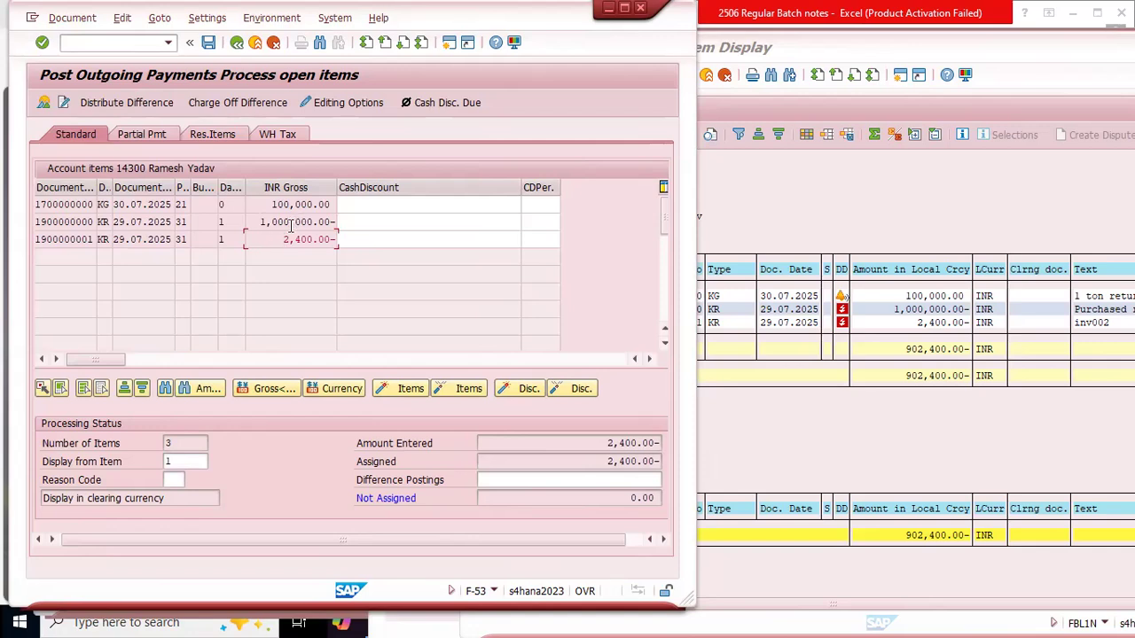
# Step: Activate the 100,000.00 item to examine the assigned and unassigned amounts, and deactivate it again
pyautogui.doubleClick(300, 205)
pyautogui.moveTo(598, 461); pyautogui.dragTo(663, 467)
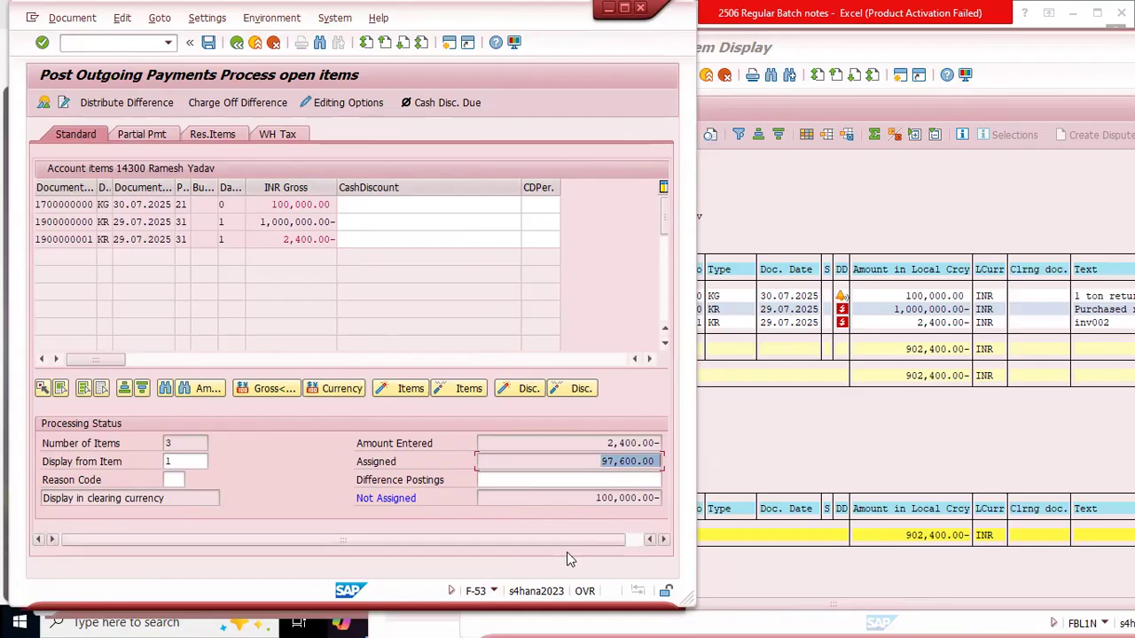
pyautogui.moveTo(592, 498); pyautogui.dragTo(683, 506)
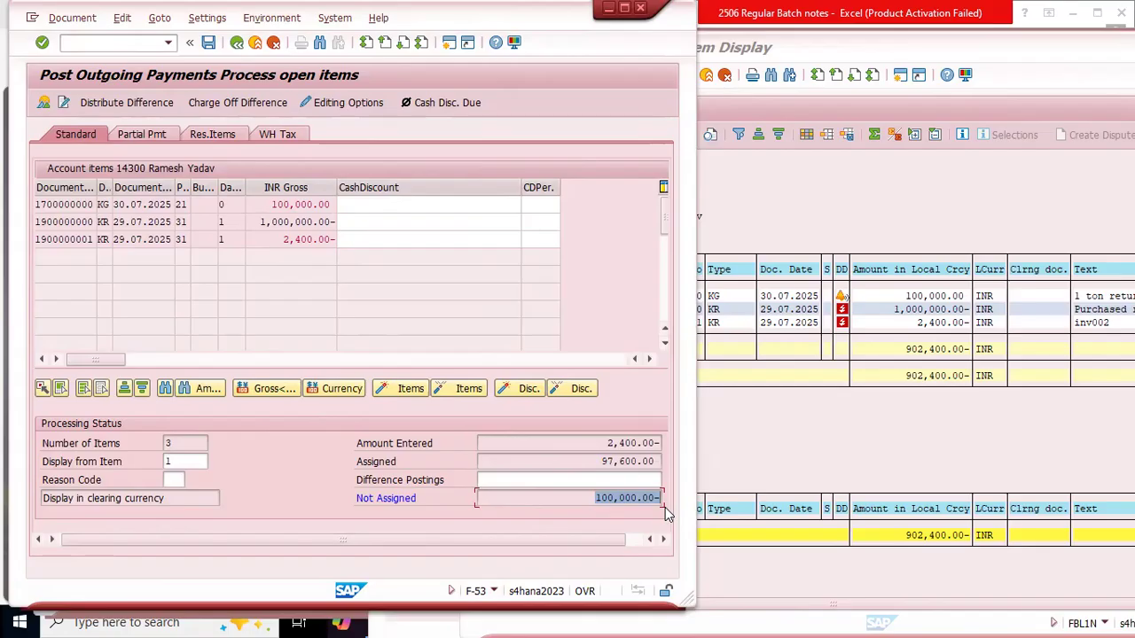
pyautogui.doubleClick(303, 204)
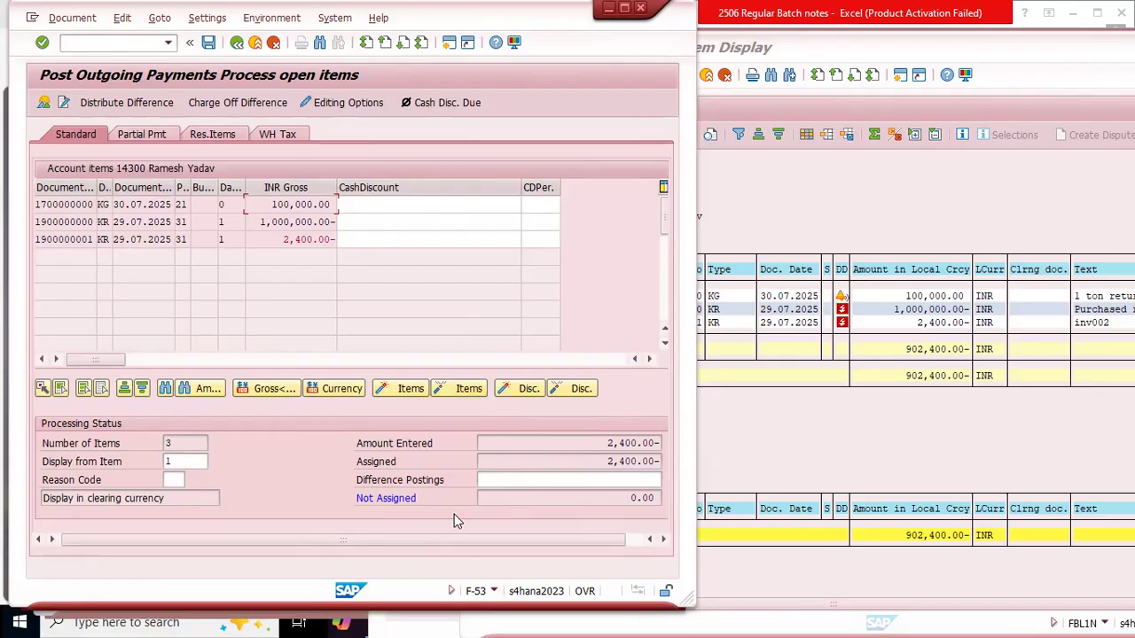
# Step: Review the partial payment, residual item and withholding tax views of the open items, and return to the standard view
pyautogui.hotkey('alt', 'Tab')
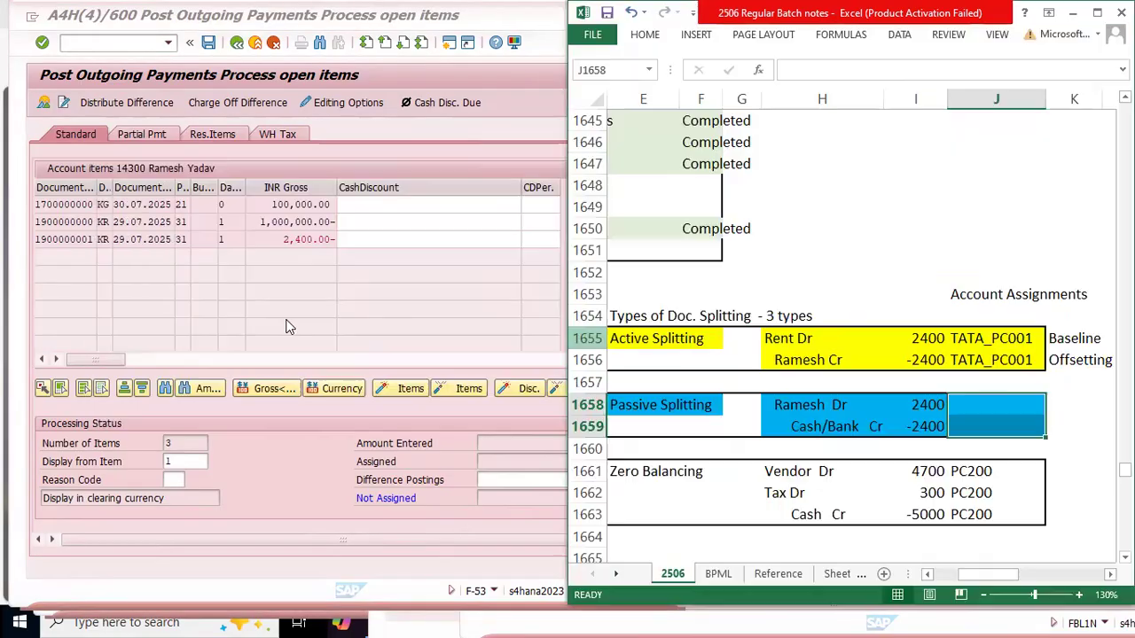
pyautogui.click(269, 490)
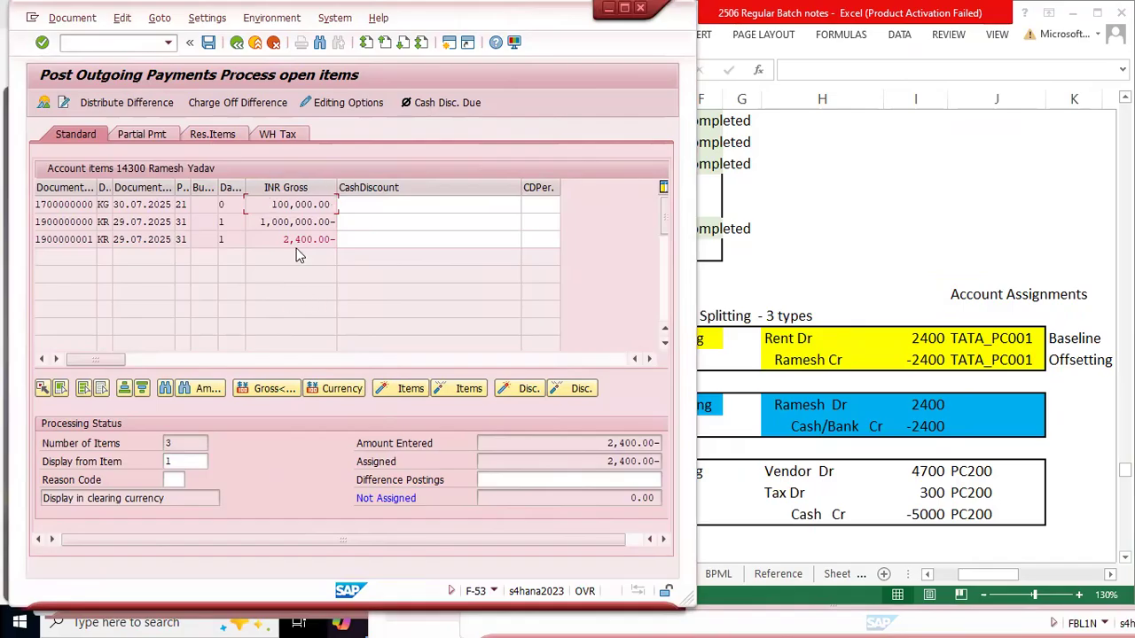
pyautogui.click(144, 133)
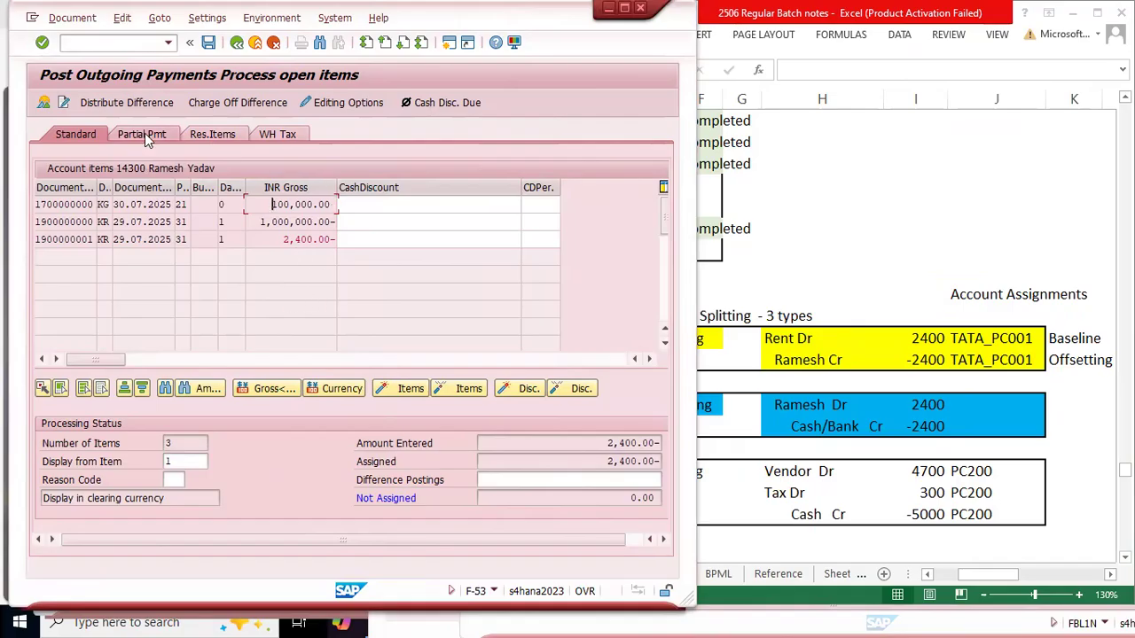
pyautogui.click(216, 135)
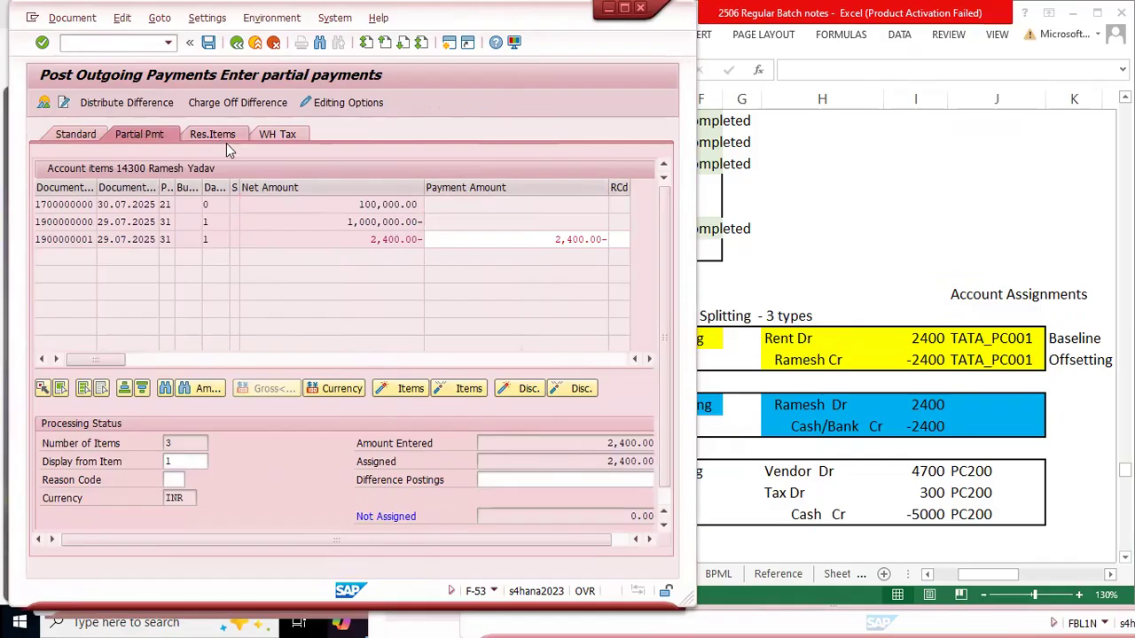
pyautogui.click(278, 135)
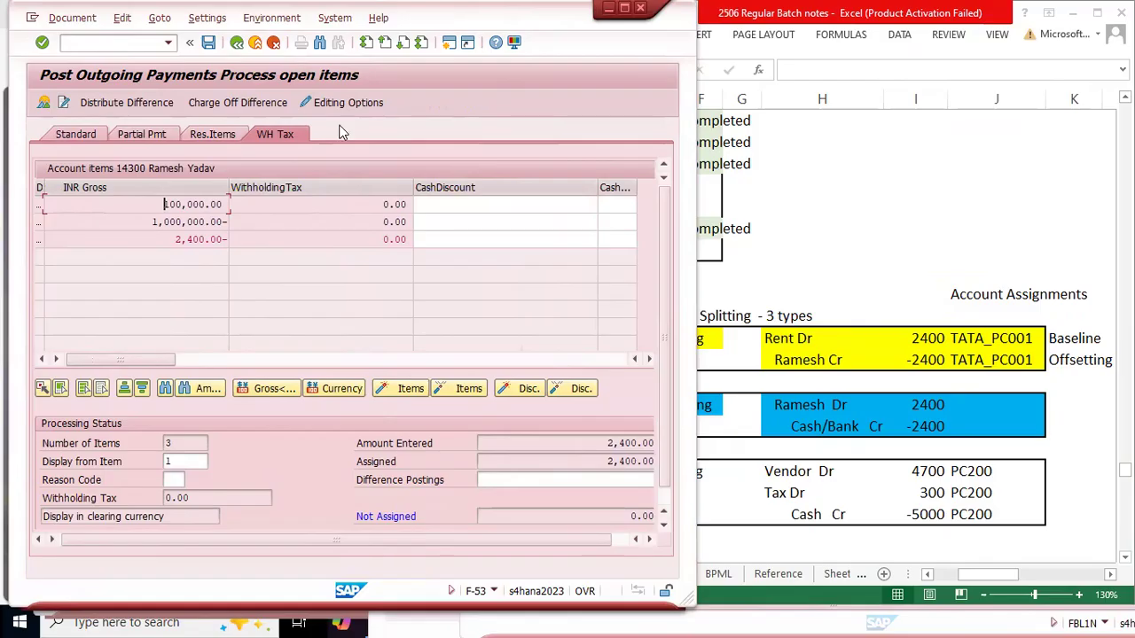
pyautogui.click(75, 139)
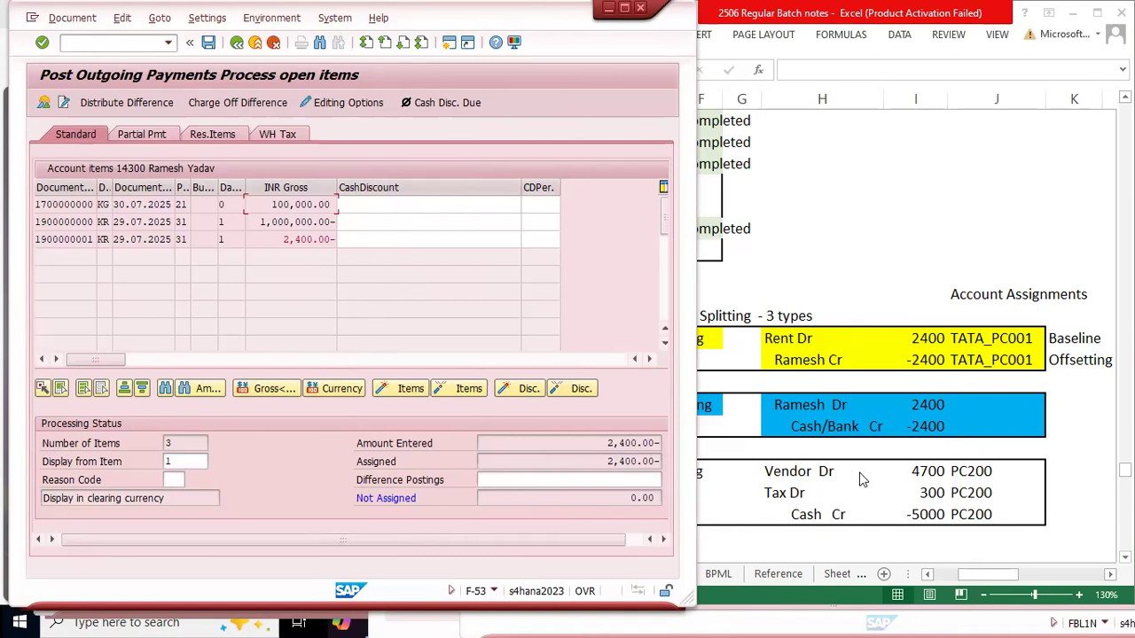
# Step: Check the passive splitting account assignment cells in the Excel notes, and simulate the outgoing payment document in SAP
pyautogui.moveTo(985, 406); pyautogui.dragTo(970, 443)
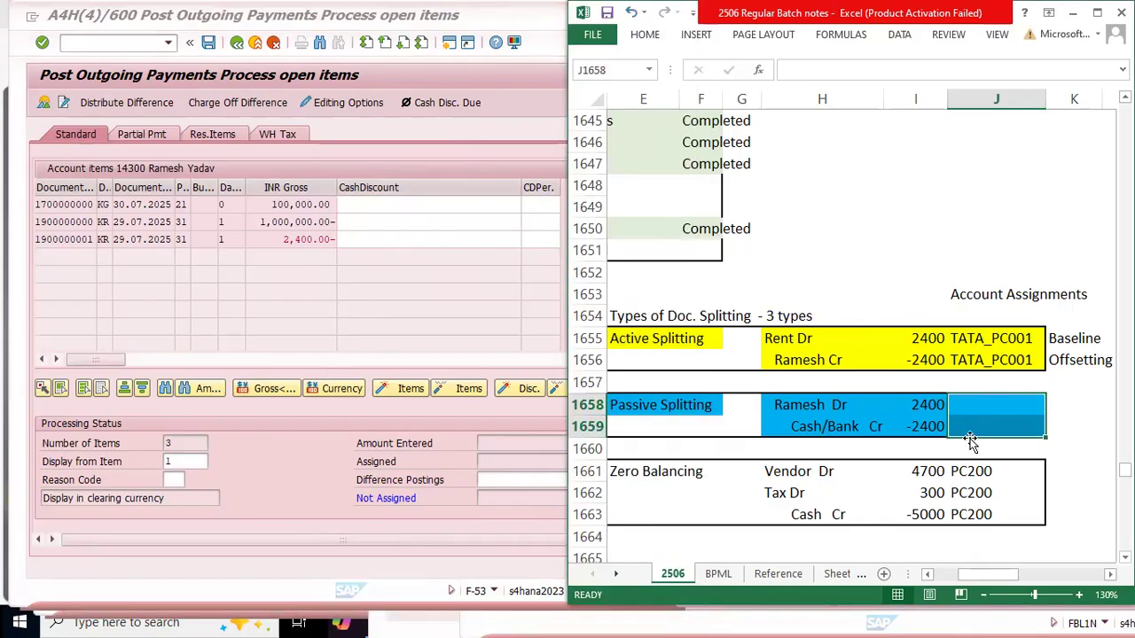
pyautogui.click(308, 466)
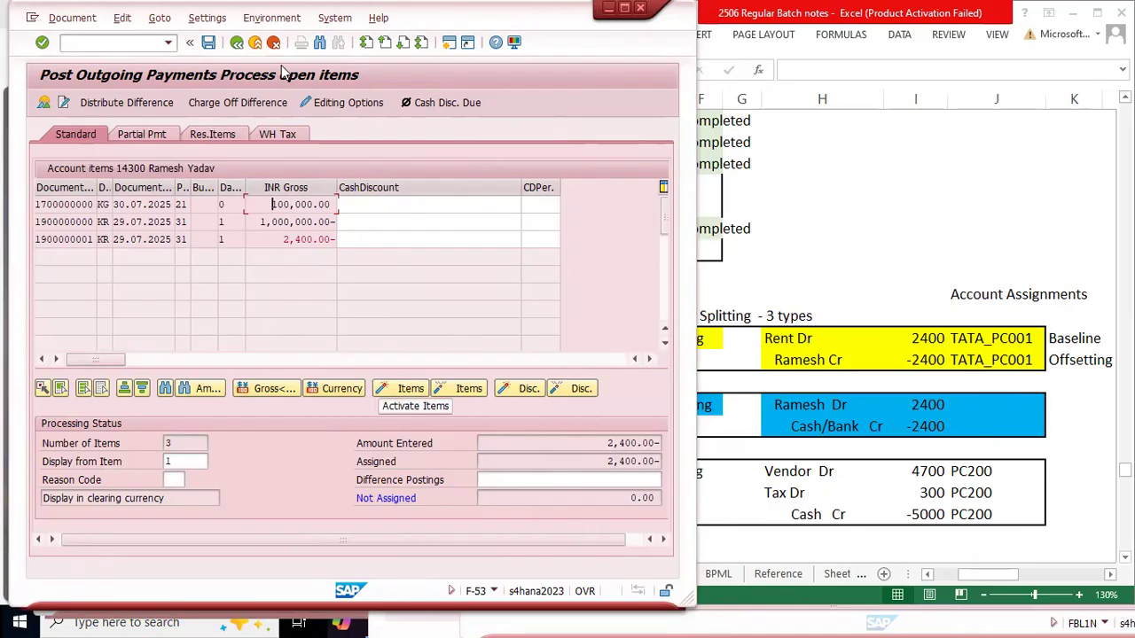
pyautogui.click(66, 18)
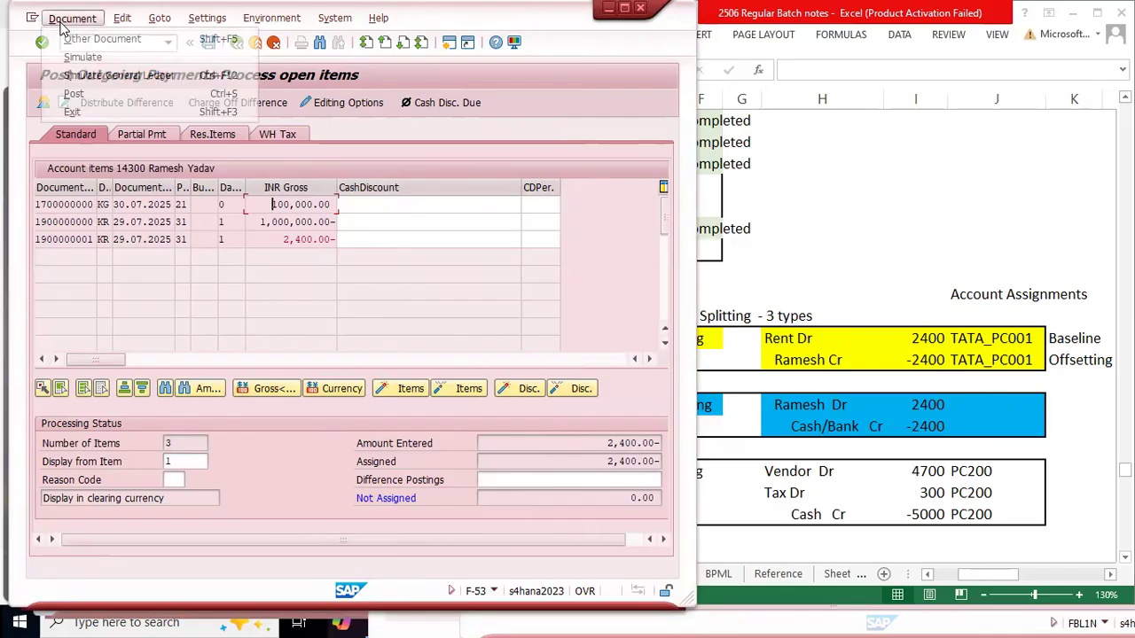
pyautogui.click(138, 59)
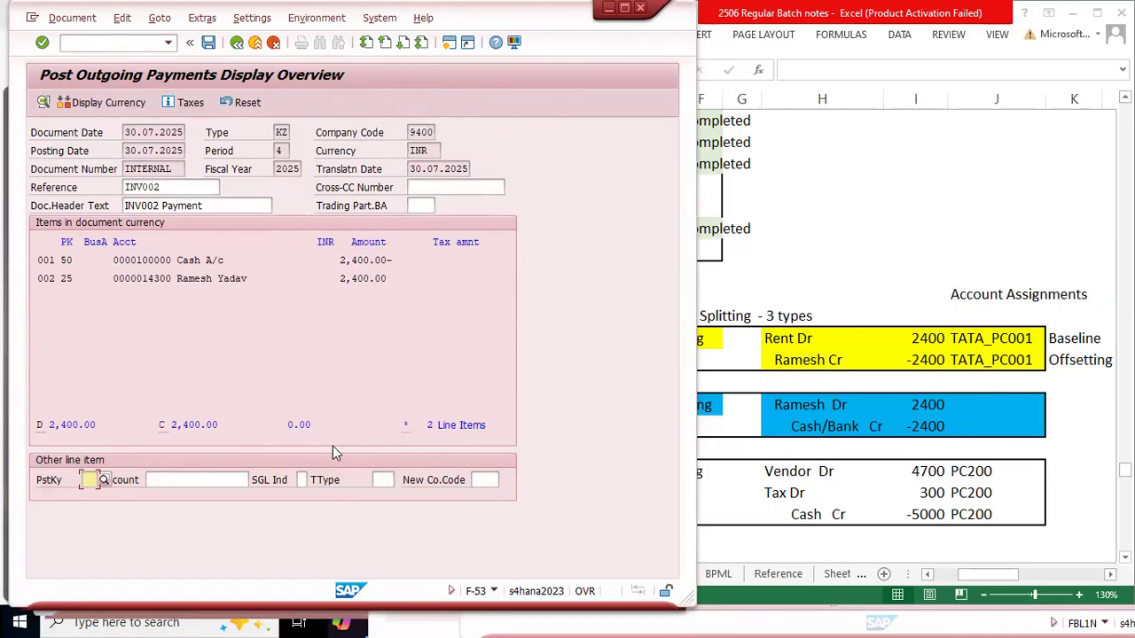
# Step: Check the debit and credit totals and the balance of the simulated payment document
pyautogui.moveTo(372, 431); pyautogui.dragTo(282, 432)
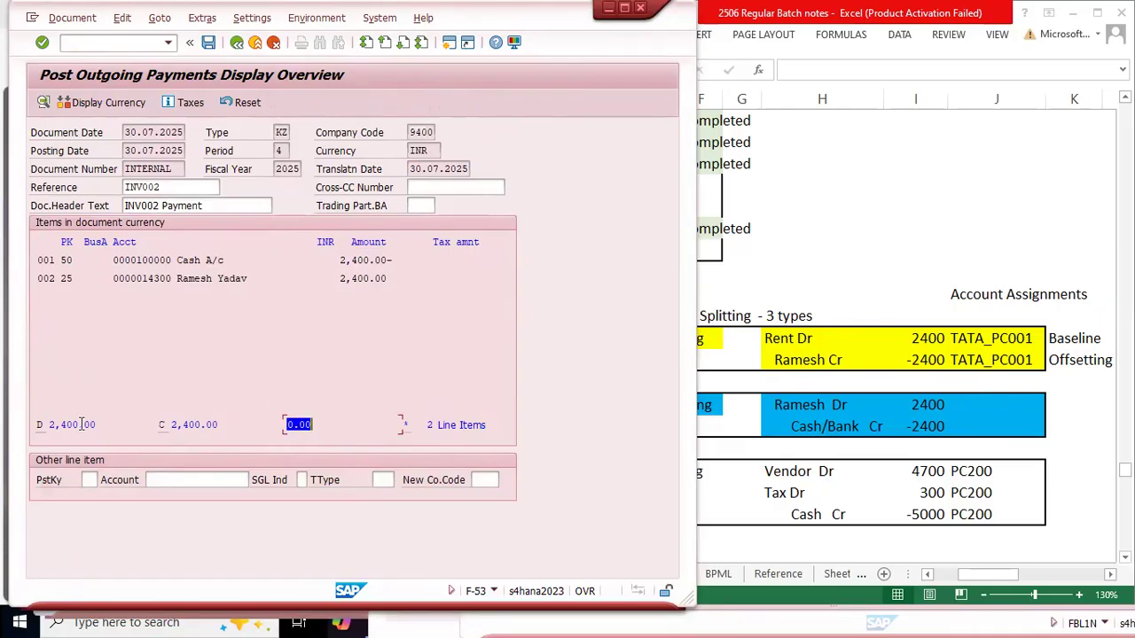
pyautogui.click(44, 425)
pyautogui.moveTo(213, 424); pyautogui.dragTo(49, 427)
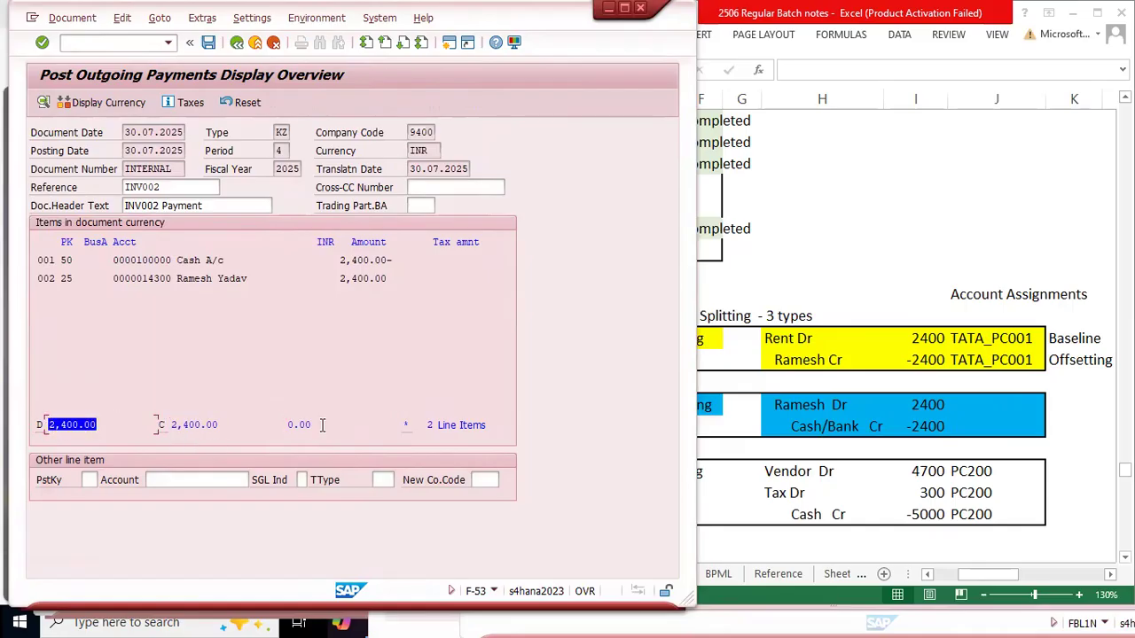
pyautogui.moveTo(315, 428); pyautogui.dragTo(279, 426)
pyautogui.click(251, 315)
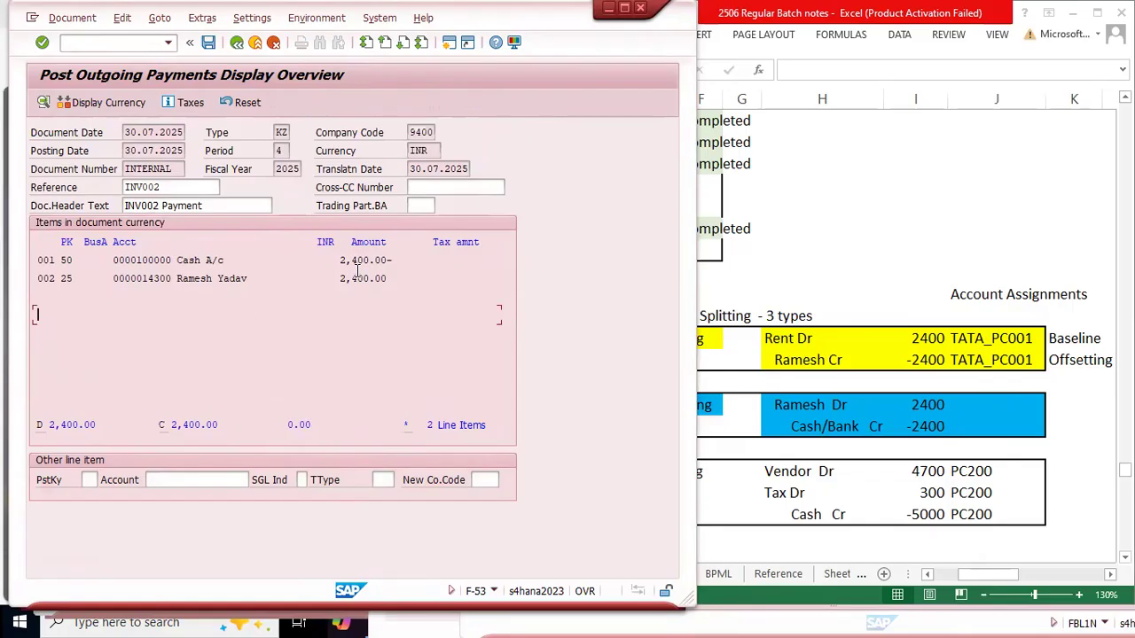
# Step: Simulate the general ledger view of the payment and resize the window and columns to show the full Profit Center column
pyautogui.click(71, 18)
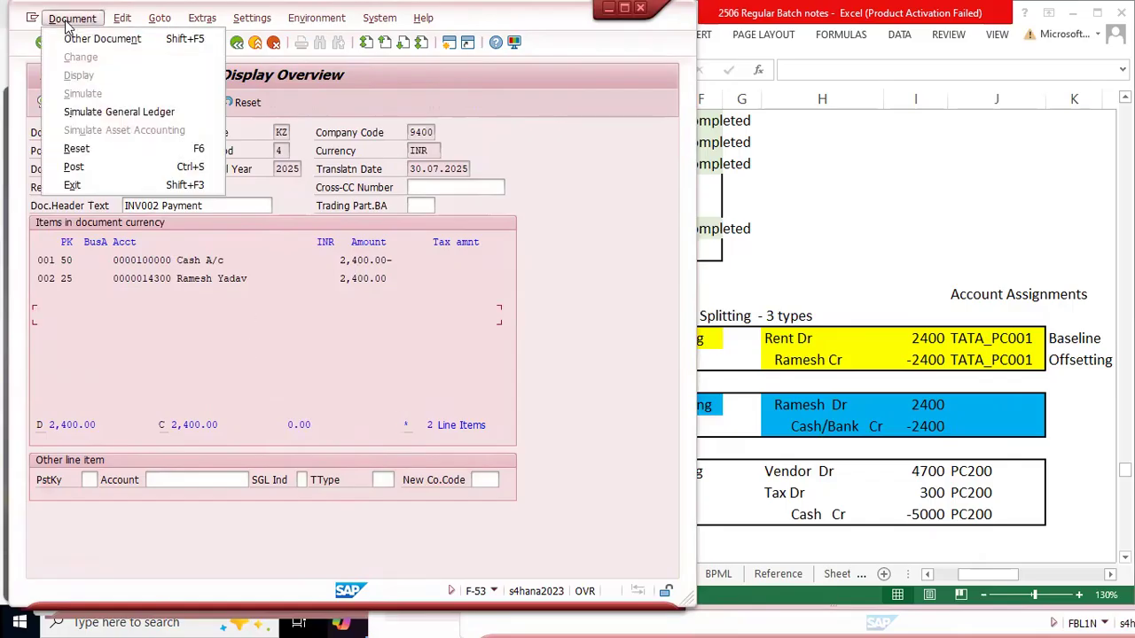
pyautogui.click(157, 112)
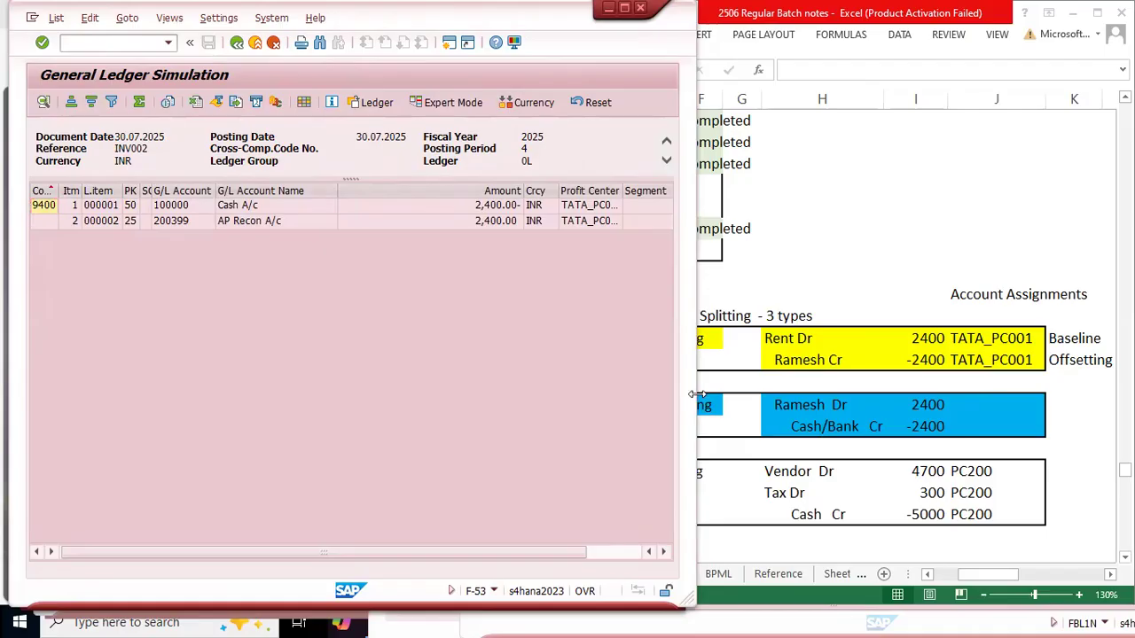
pyautogui.moveTo(696, 393); pyautogui.dragTo(840, 385)
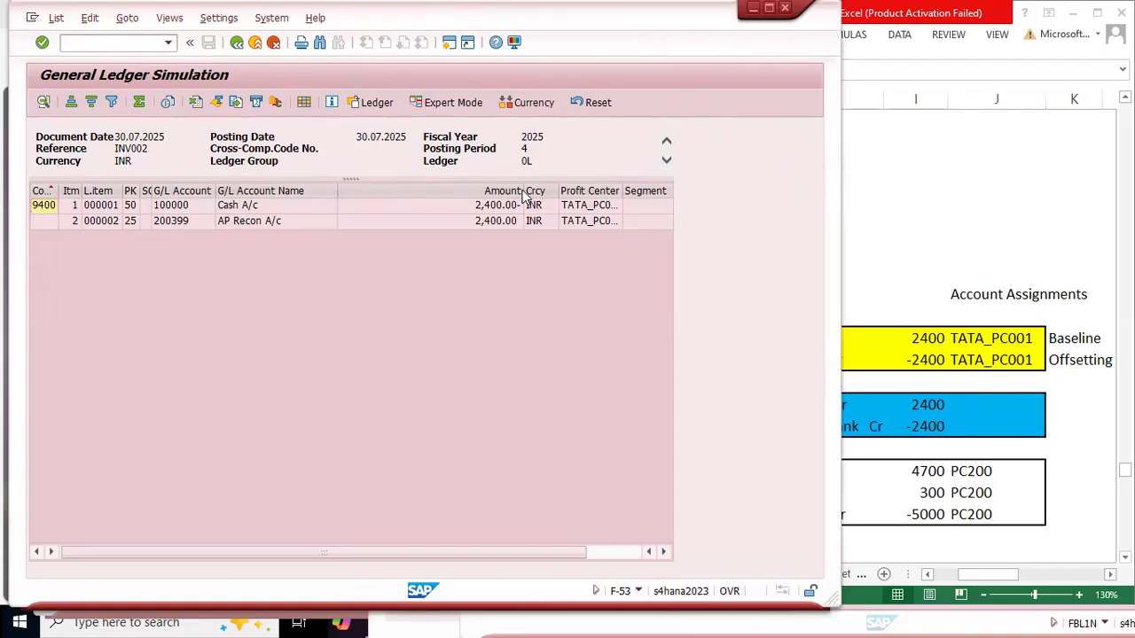
pyautogui.moveTo(524, 189); pyautogui.dragTo(418, 190)
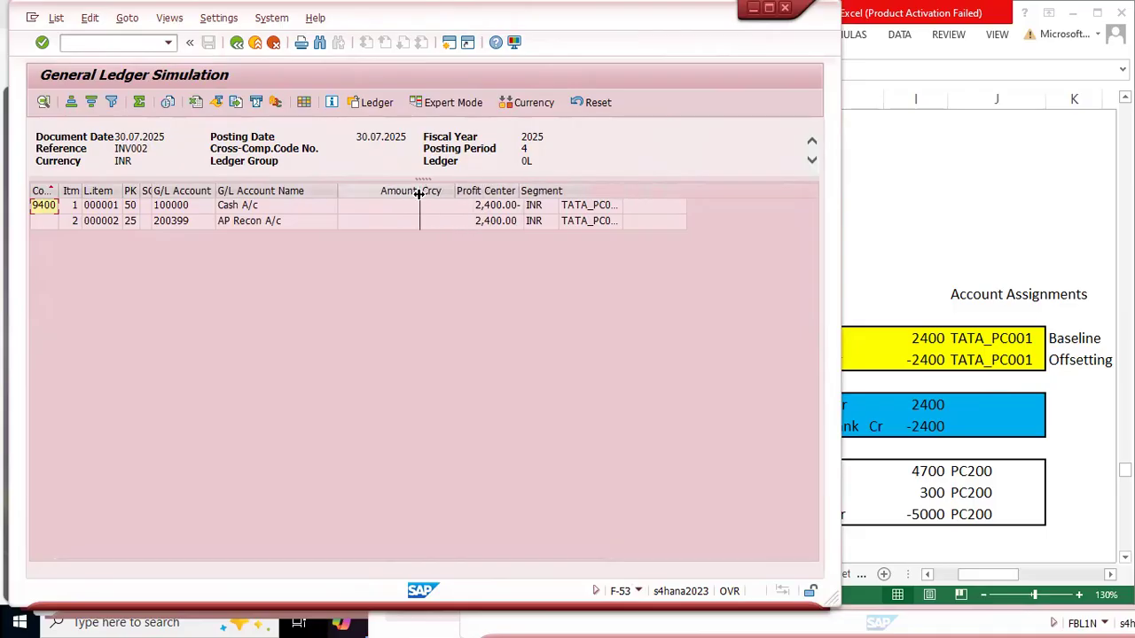
pyautogui.moveTo(524, 200); pyautogui.dragTo(580, 210)
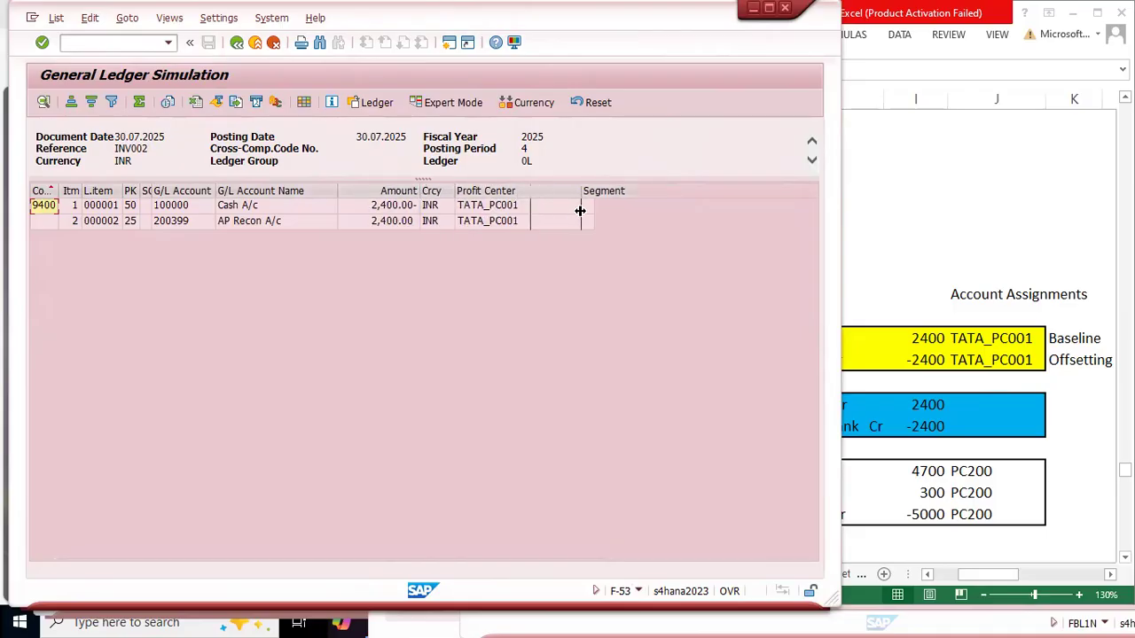
pyautogui.click(496, 190)
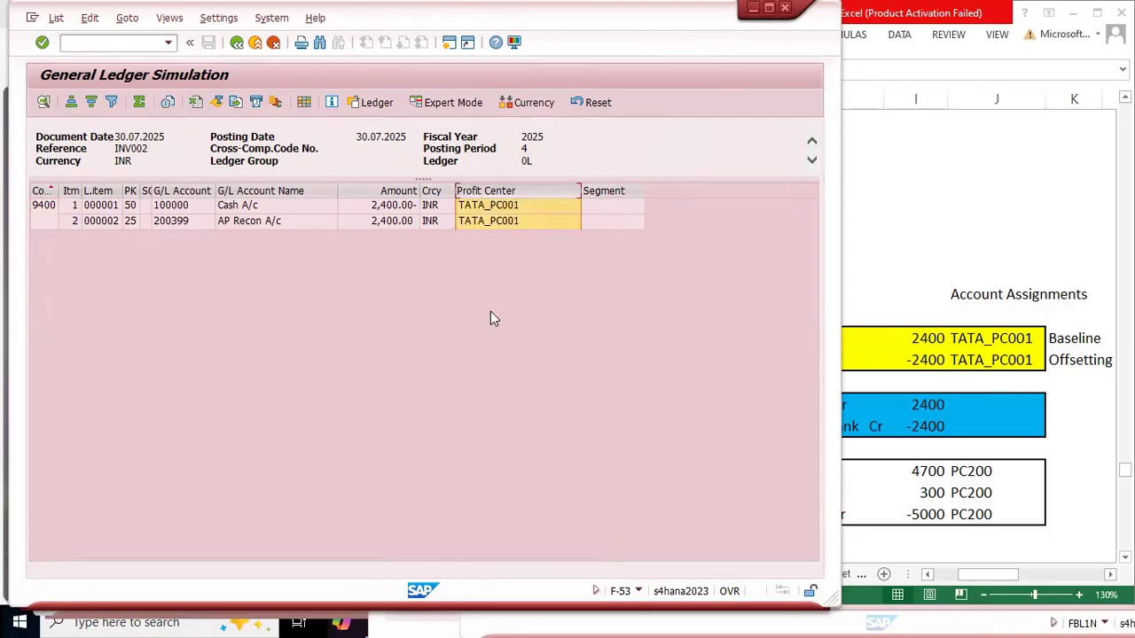
# Step: Examine the profit center of each item in the document splitting Expert Mode, and close the simulation details
pyautogui.click(443, 105)
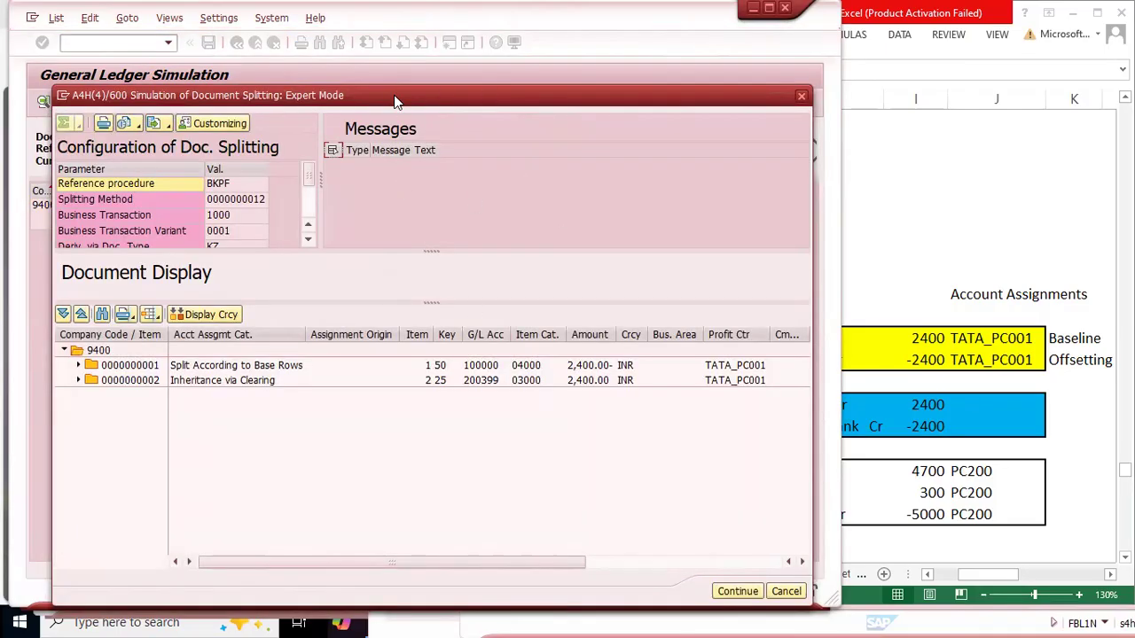
pyautogui.moveTo(396, 101); pyautogui.dragTo(496, 257)
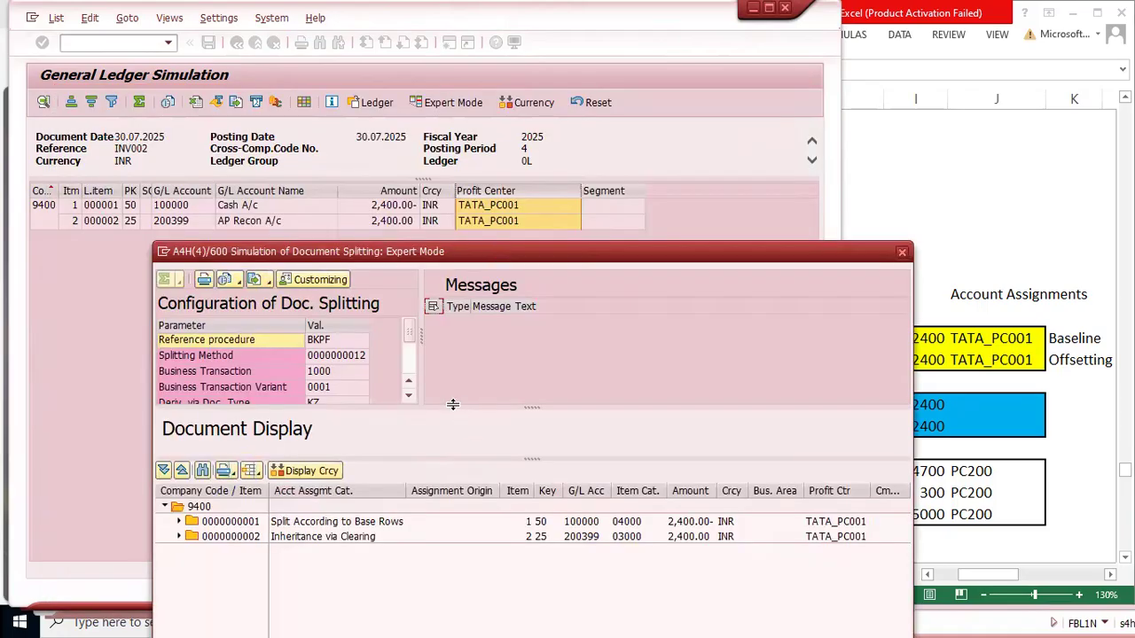
pyautogui.moveTo(451, 408); pyautogui.dragTo(456, 347)
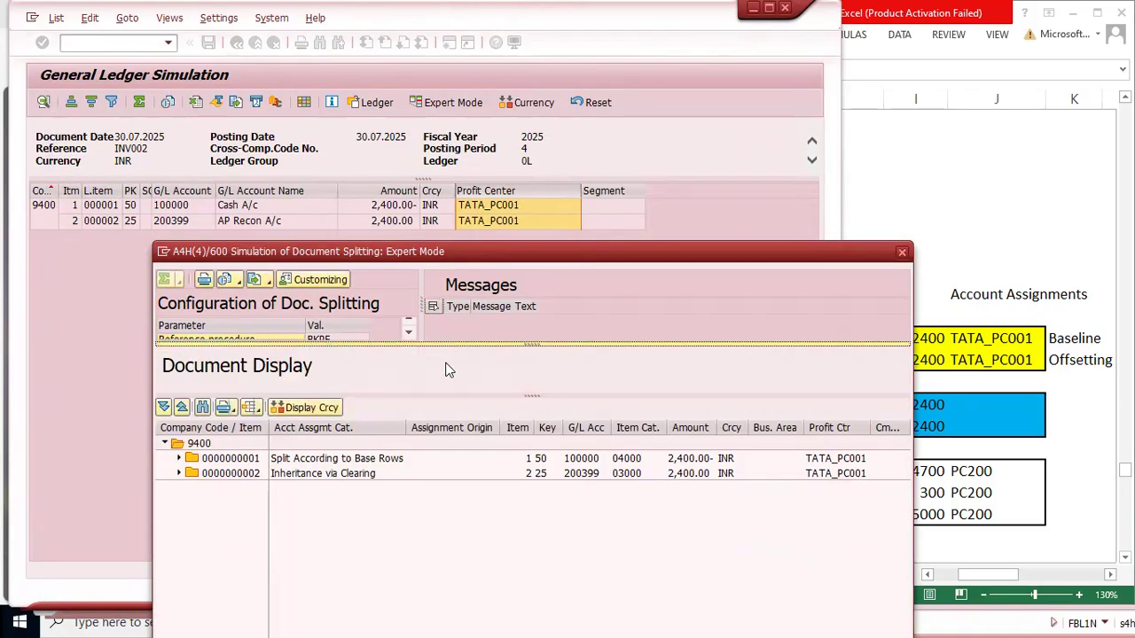
pyautogui.moveTo(438, 397); pyautogui.dragTo(441, 356)
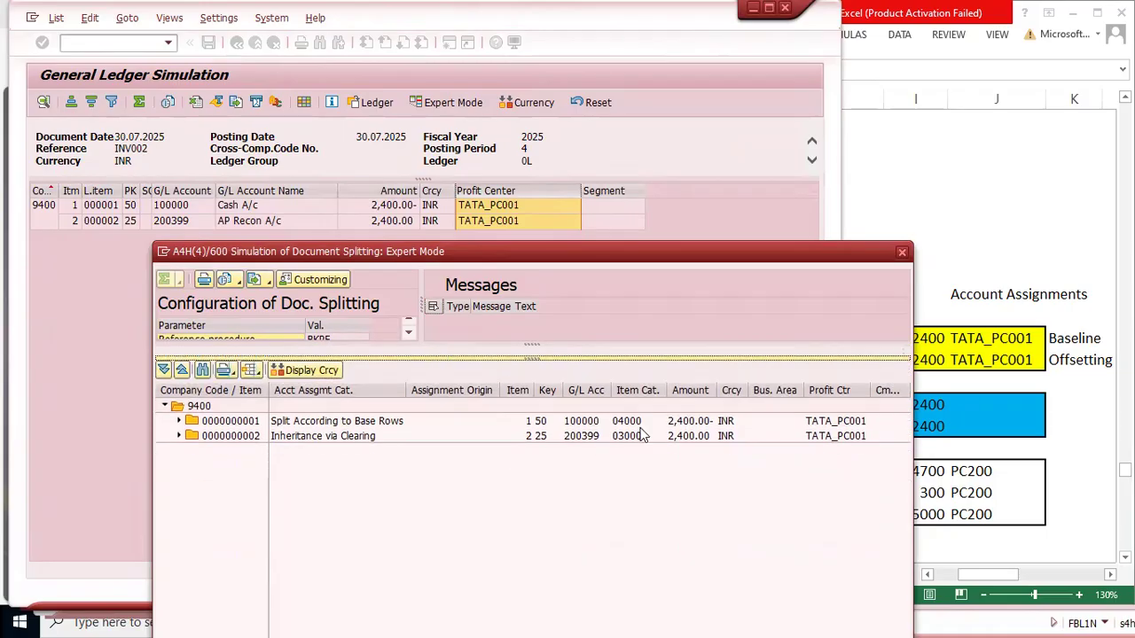
pyautogui.click(829, 391)
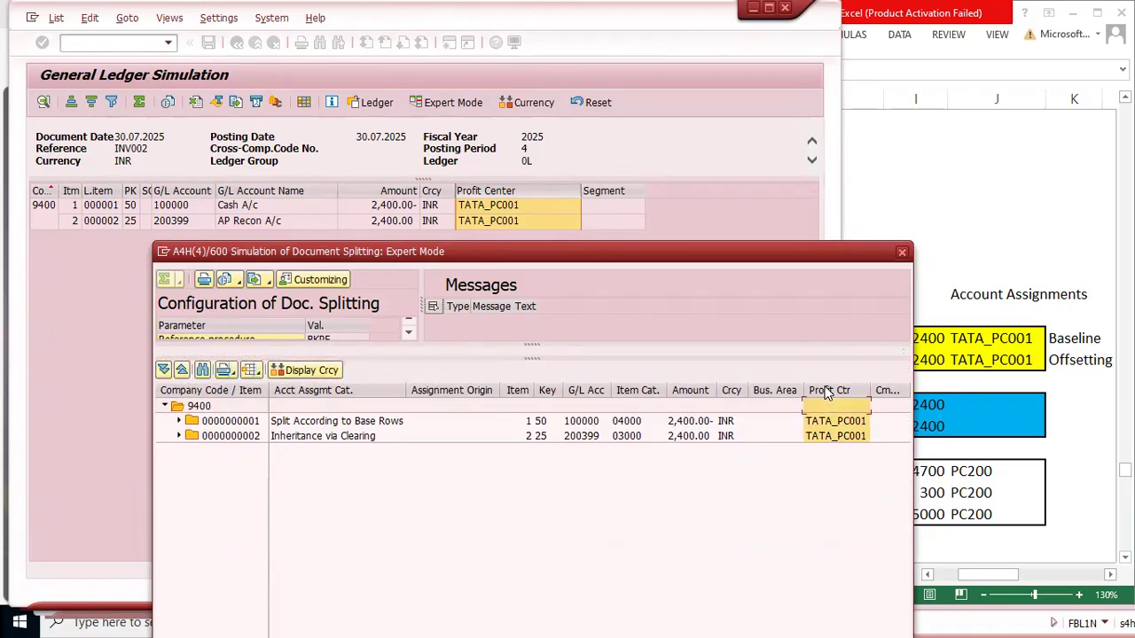
pyautogui.click(902, 254)
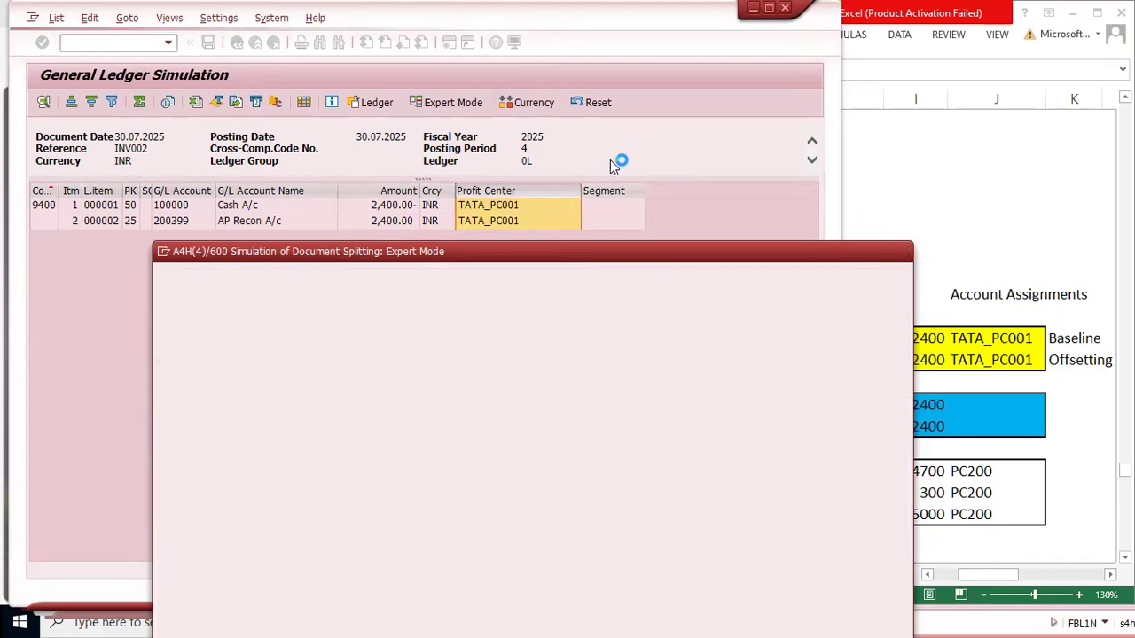
# Step: Compare the profit centers of the simulated ledger lines with the active splitting account assignments in the Excel notes
pyautogui.click(500, 206)
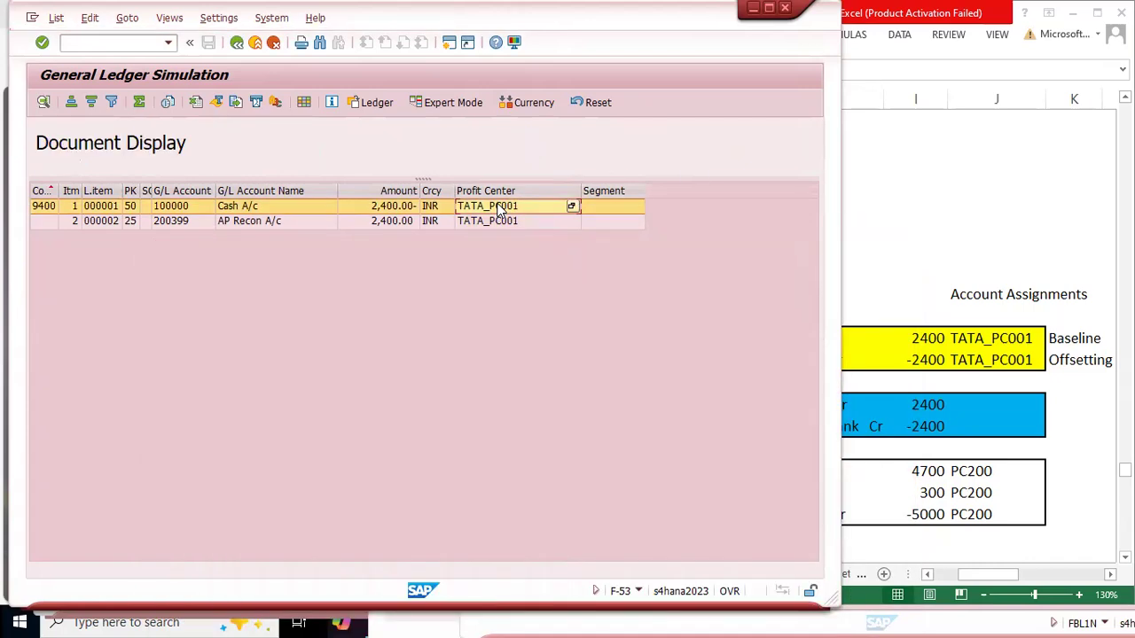
pyautogui.click(388, 223)
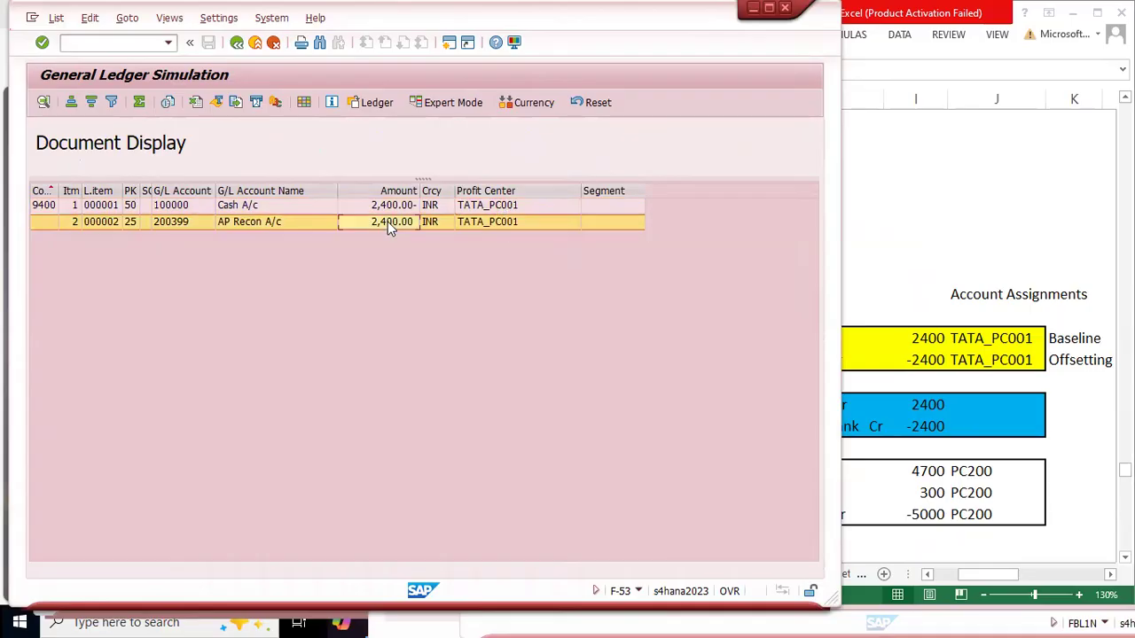
pyautogui.click(983, 375)
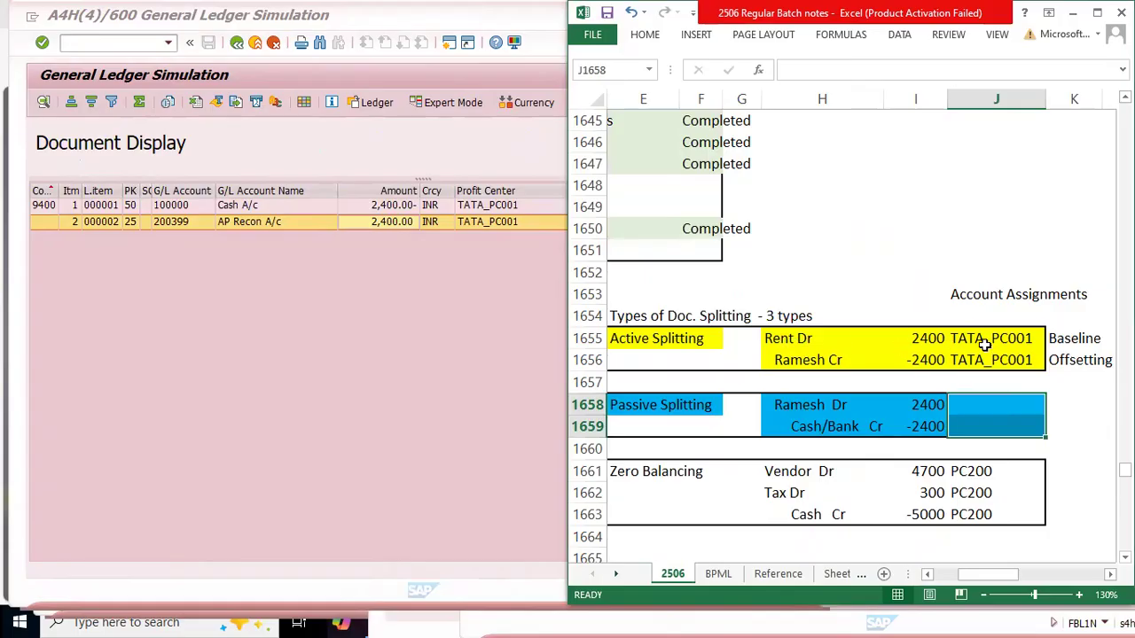
pyautogui.click(952, 340)
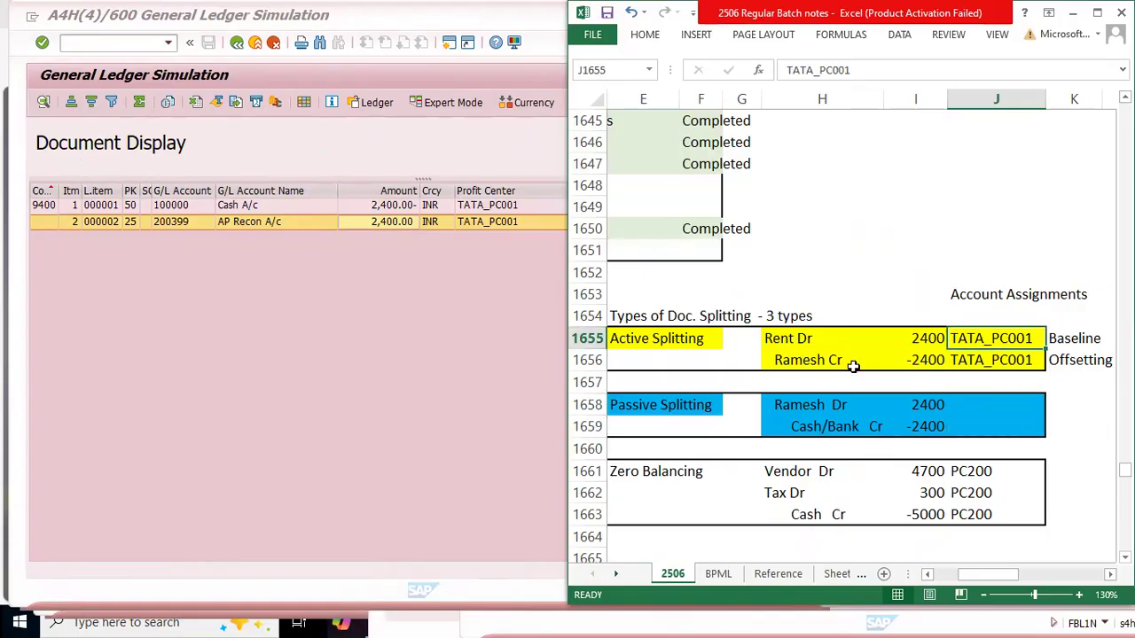
pyautogui.click(986, 361)
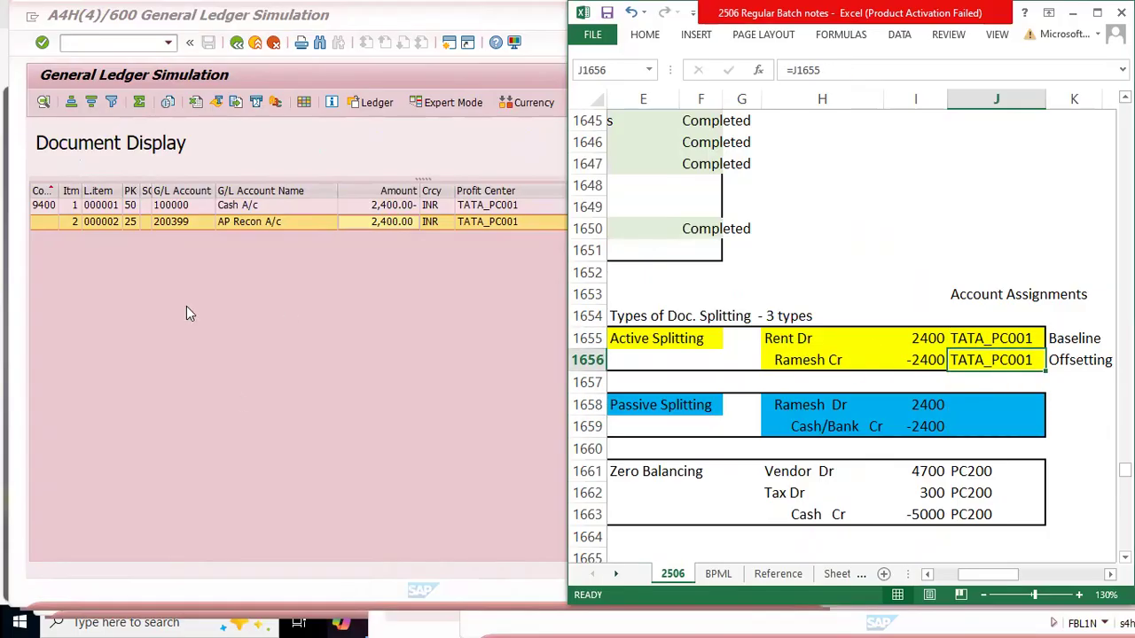
# Step: Examine the Cash A/c and AP Recon A/c ledger lines against the Rent Dr baseline entry in the Excel notes
pyautogui.click(302, 338)
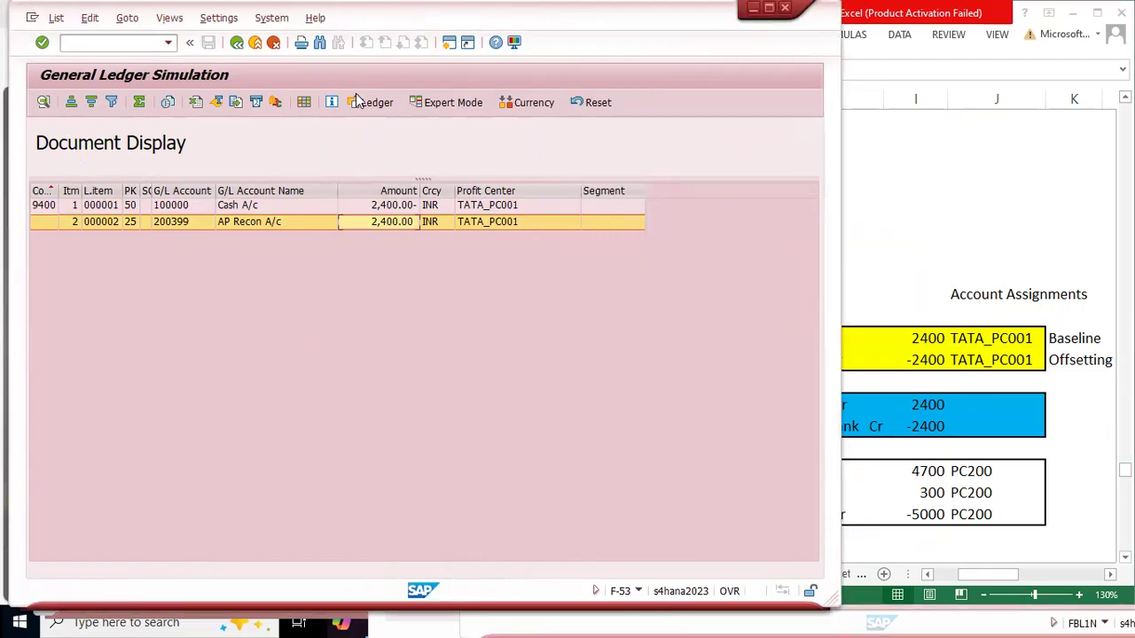
pyautogui.click(237, 209)
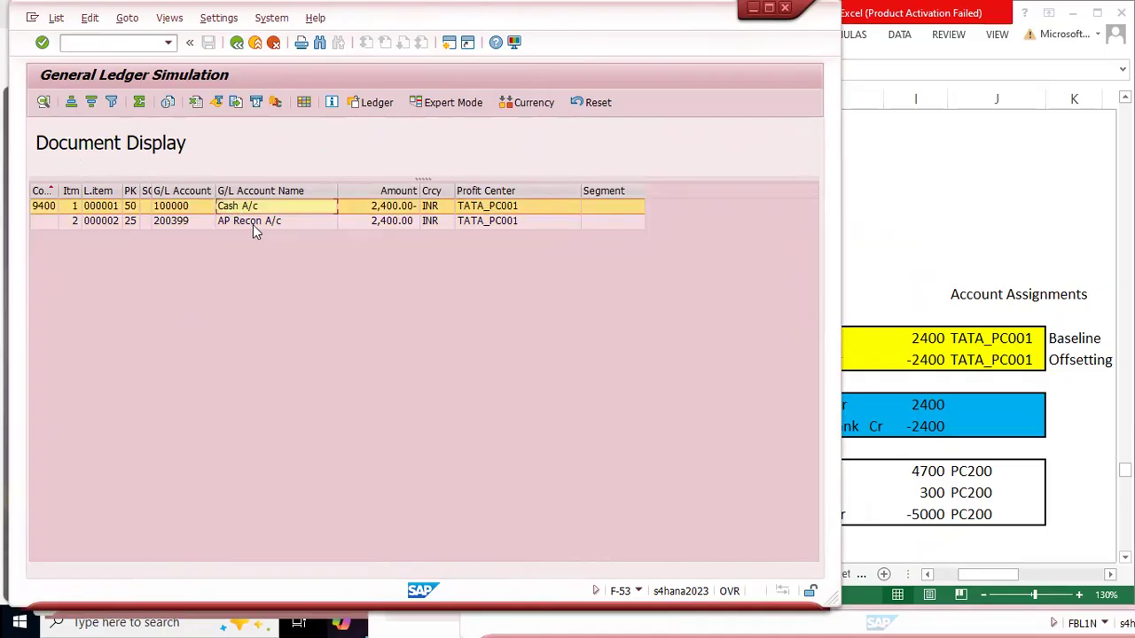
pyautogui.click(249, 226)
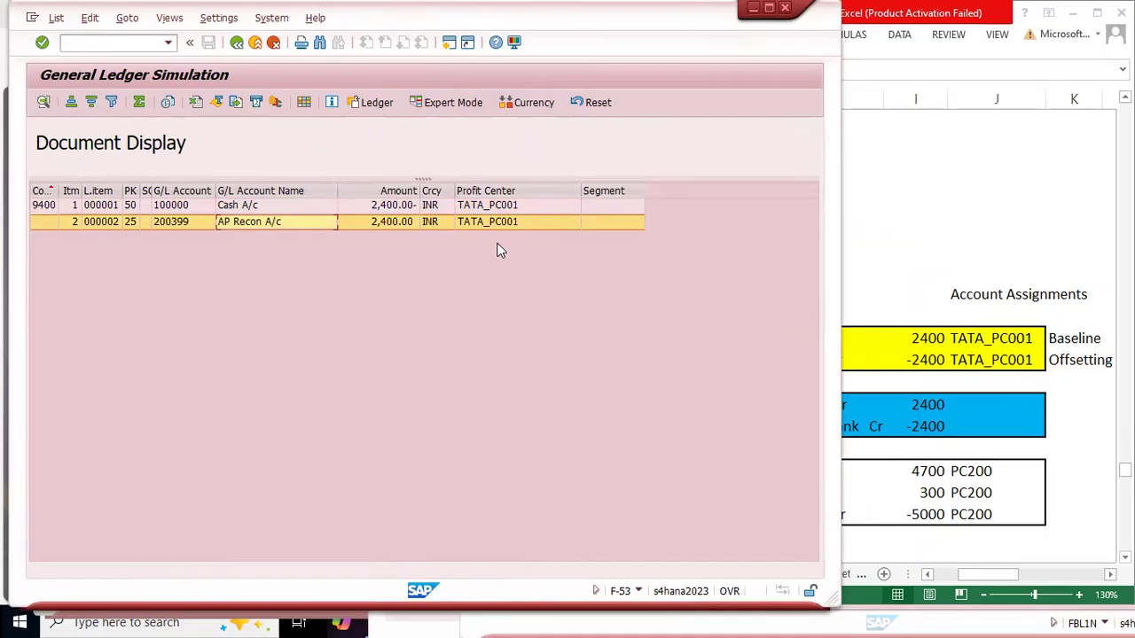
pyautogui.click(911, 232)
pyautogui.moveTo(782, 338); pyautogui.dragTo(991, 335)
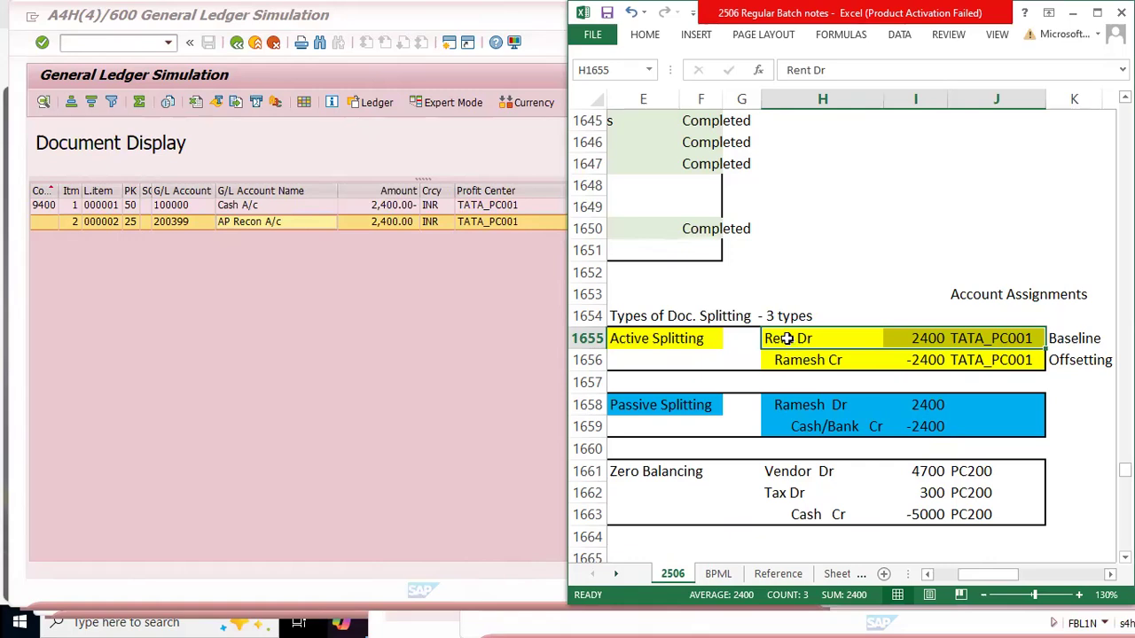
pyautogui.click(1002, 342)
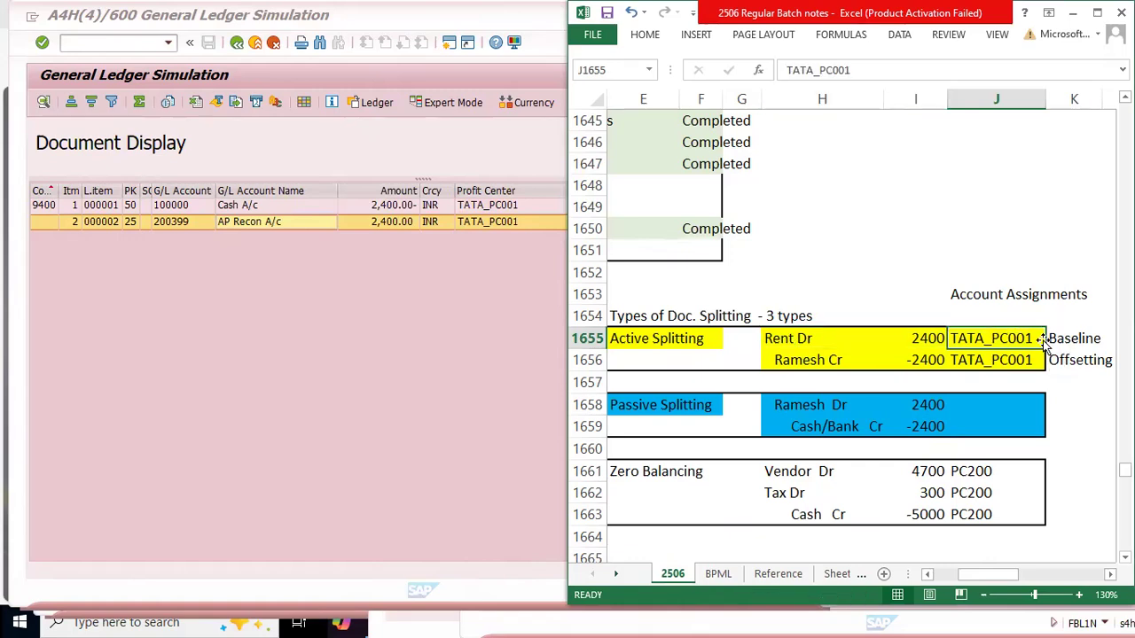
# Step: Examine the active splitting account assignments in J1655:J1656, including the formula that passes the profit center to the vendor credit line
pyautogui.moveTo(1076, 338); pyautogui.dragTo(988, 361)
pyautogui.click(1005, 337)
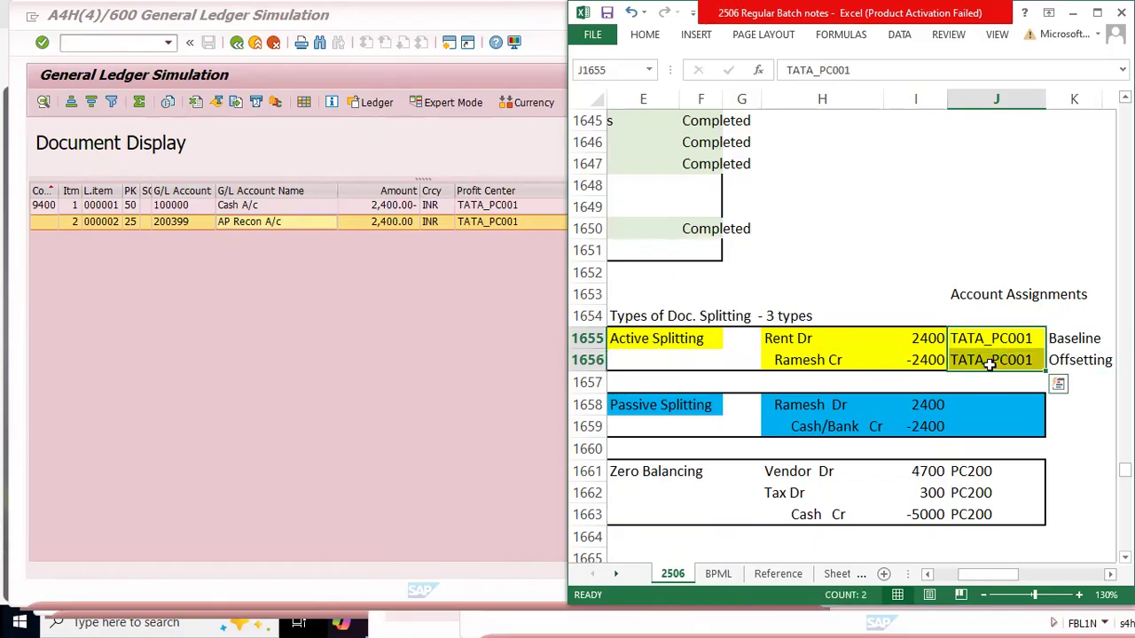
pyautogui.click(988, 368)
pyautogui.moveTo(798, 358); pyautogui.dragTo(996, 367)
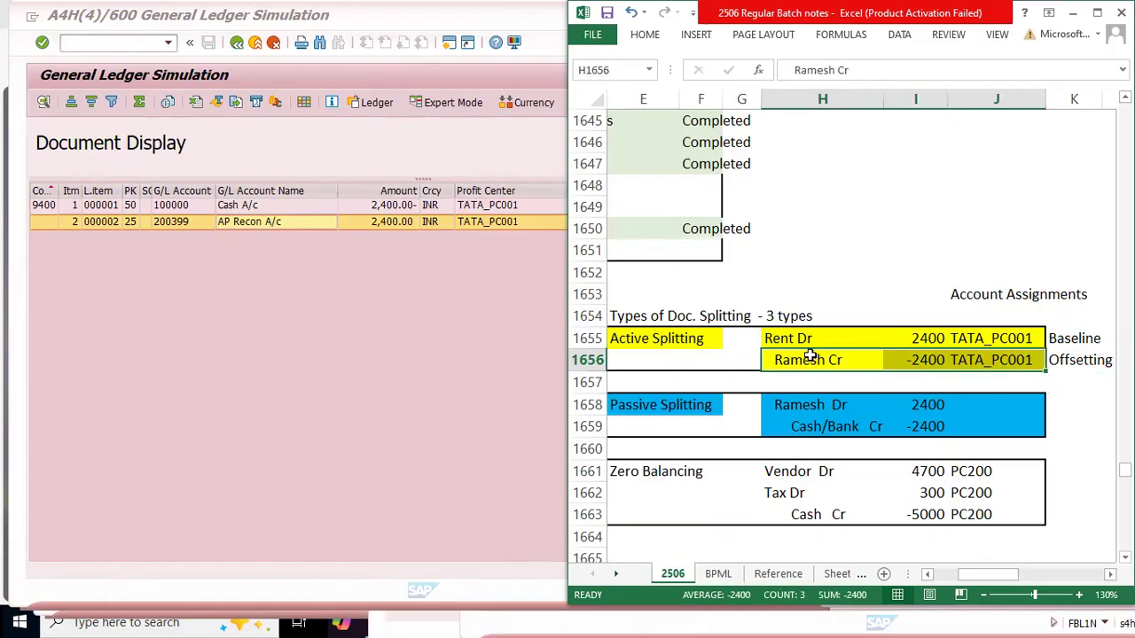
pyautogui.click(1000, 362)
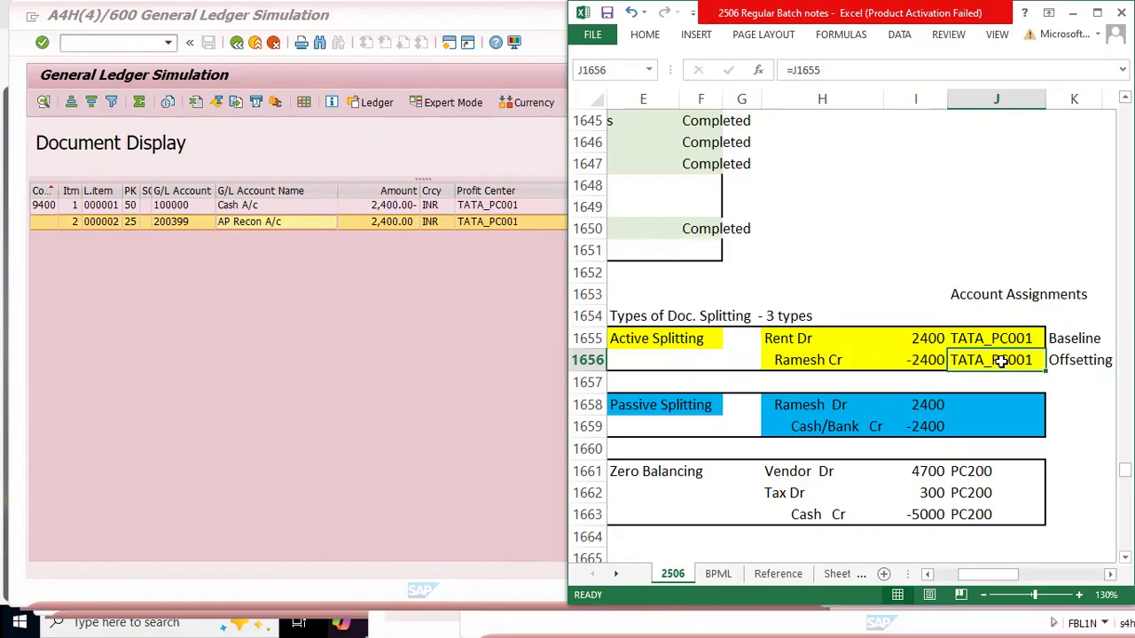
pyautogui.moveTo(801, 361); pyautogui.dragTo(1024, 370)
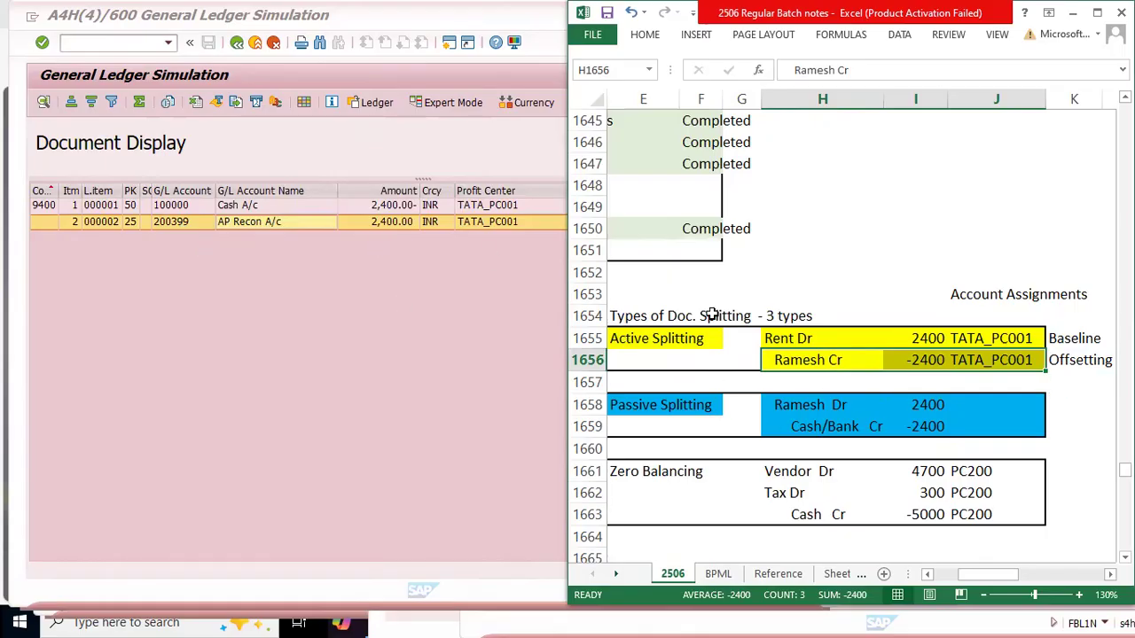
pyautogui.click(980, 360)
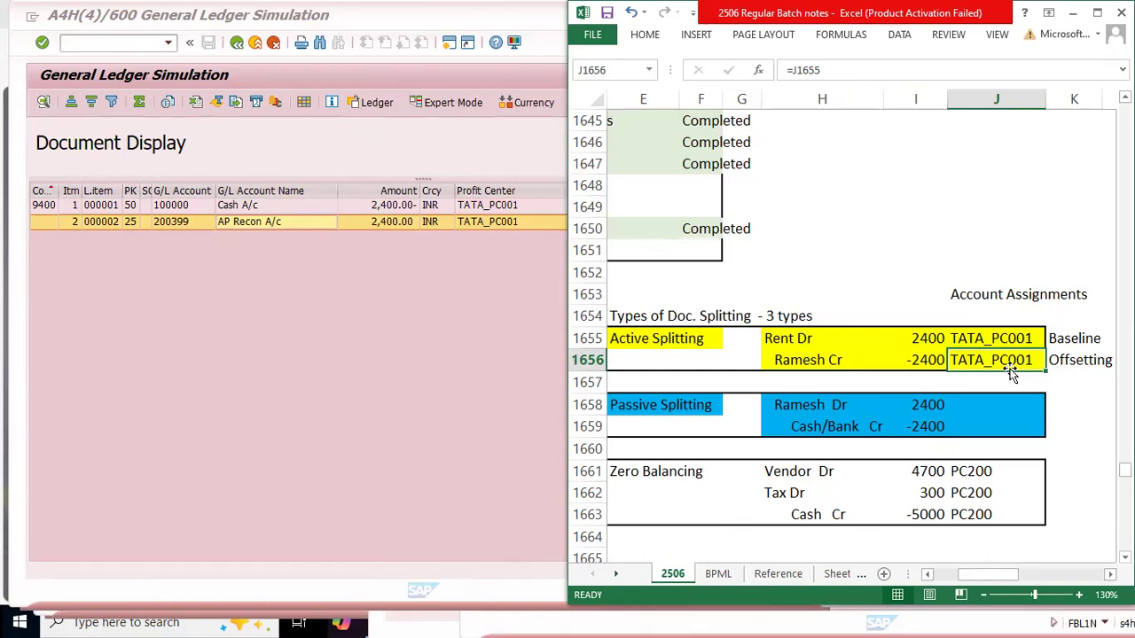
pyautogui.doubleClick(1009, 369)
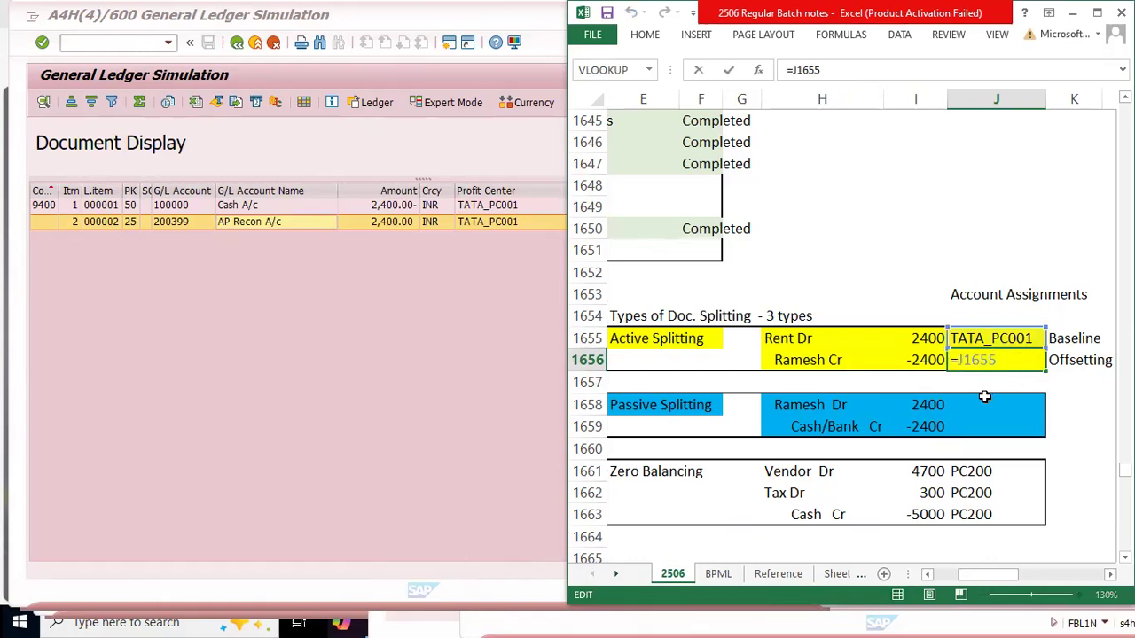
pyautogui.moveTo(979, 339); pyautogui.dragTo(982, 362)
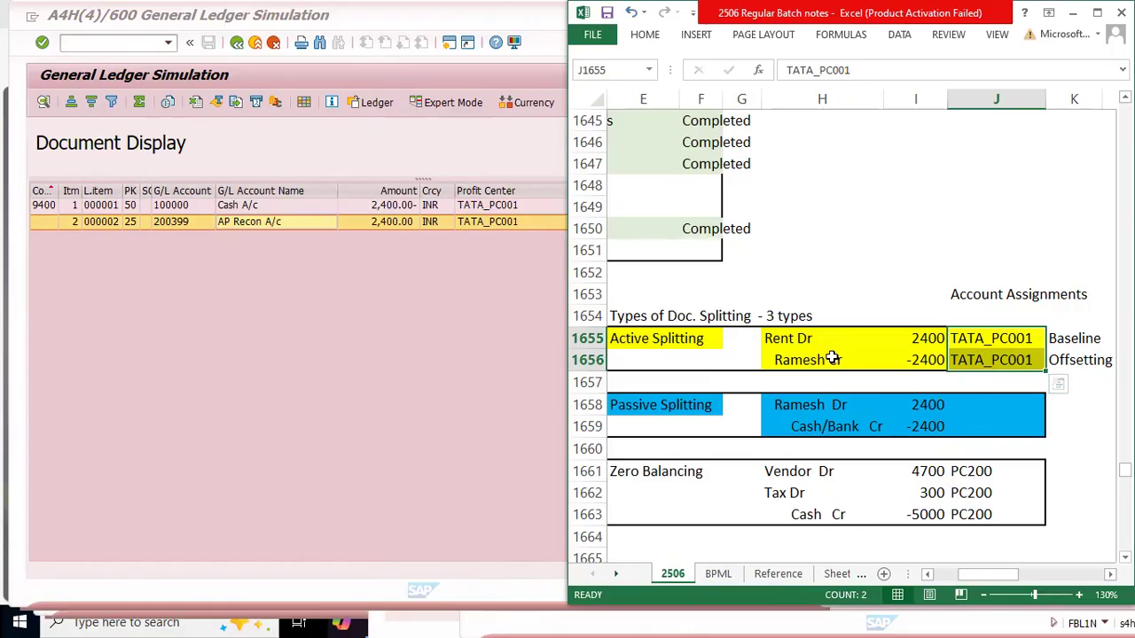
pyautogui.moveTo(800, 359); pyautogui.dragTo(979, 363)
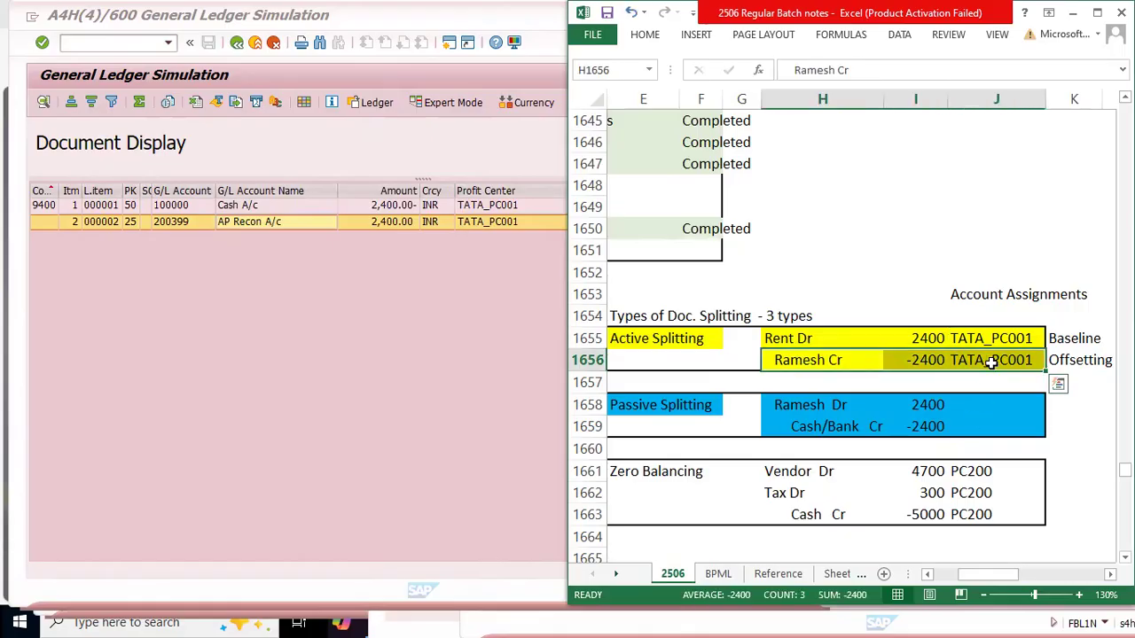
pyautogui.click(990, 362)
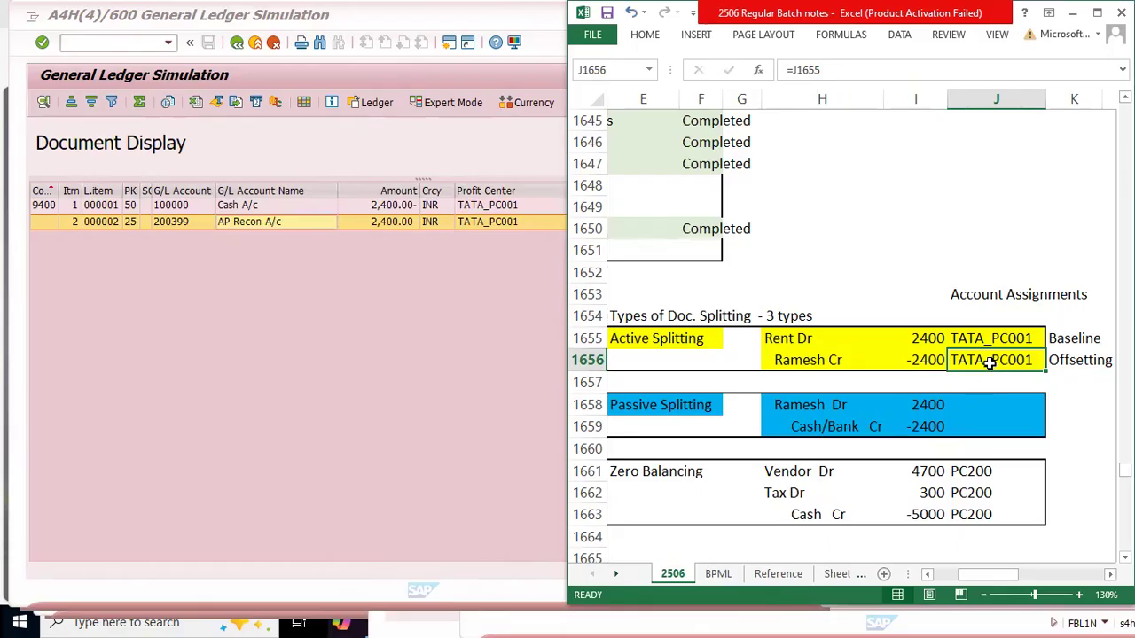
# Step: Fill the vendor debit line's account assignment in J1658 with a formula referencing J1656
pyautogui.click(979, 401)
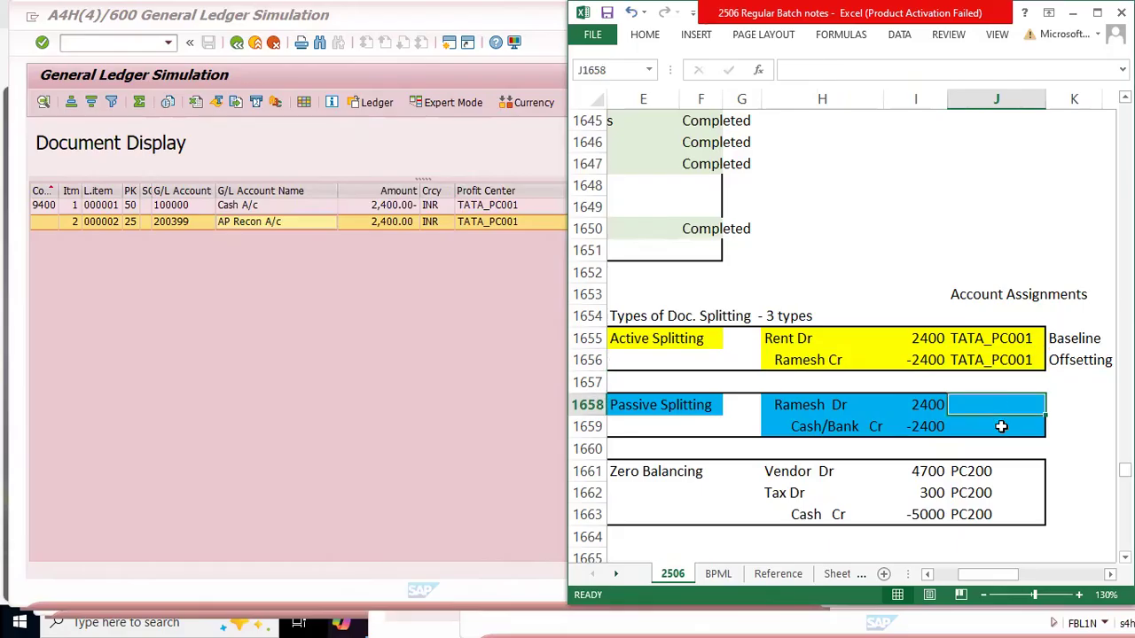
pyautogui.write('=')
pyautogui.press('Up')
pyautogui.press('Up')
pyautogui.hotkey('ctrl', 'Return')
# Step: Highlight the passive splitting account assignment in J1658 with a yellow fill
pyautogui.click(1000, 427)
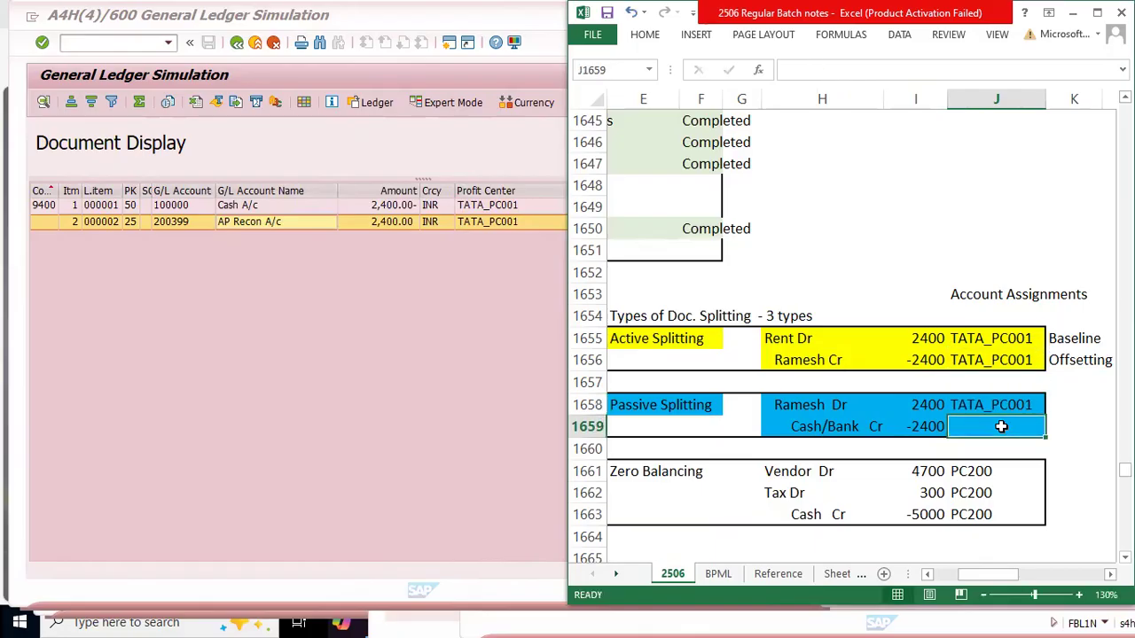
pyautogui.press('Up')
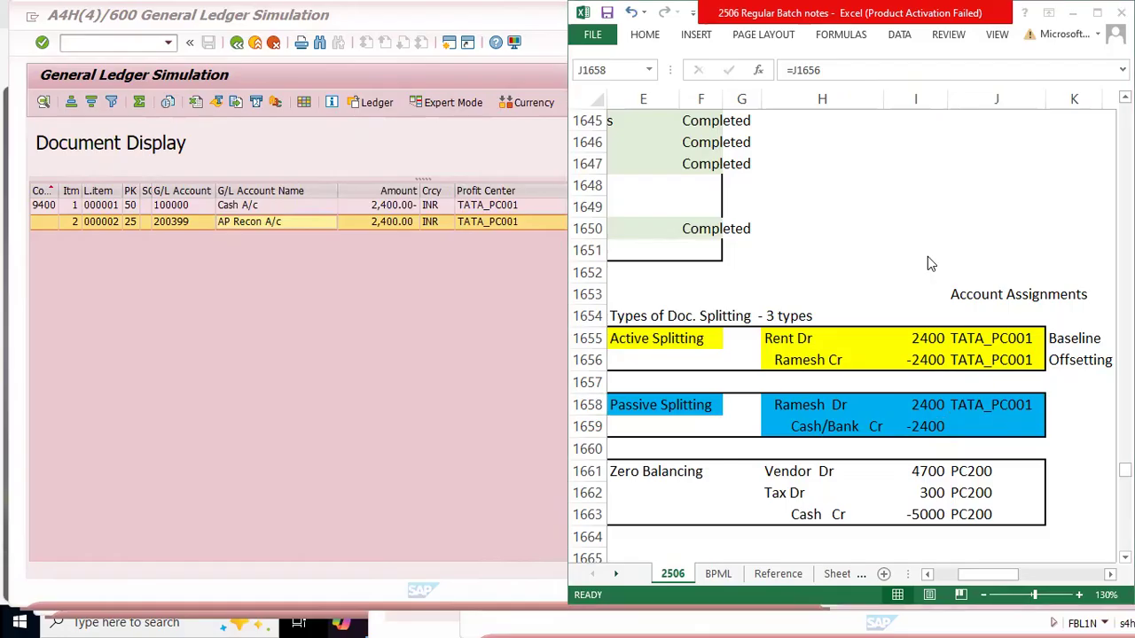
pyautogui.click(645, 36)
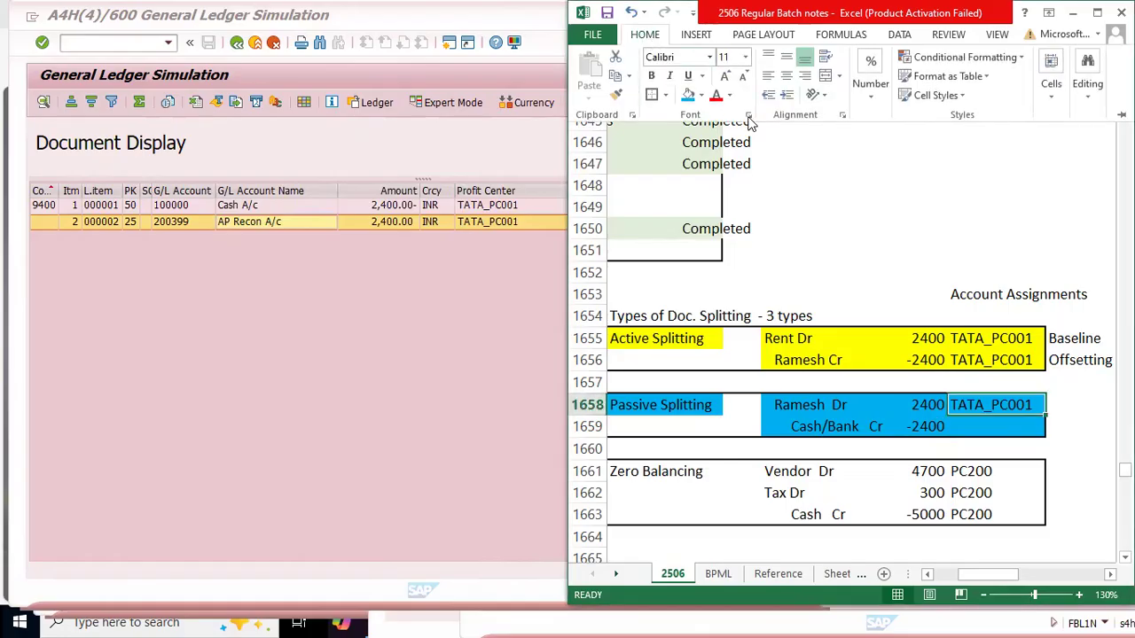
pyautogui.click(700, 96)
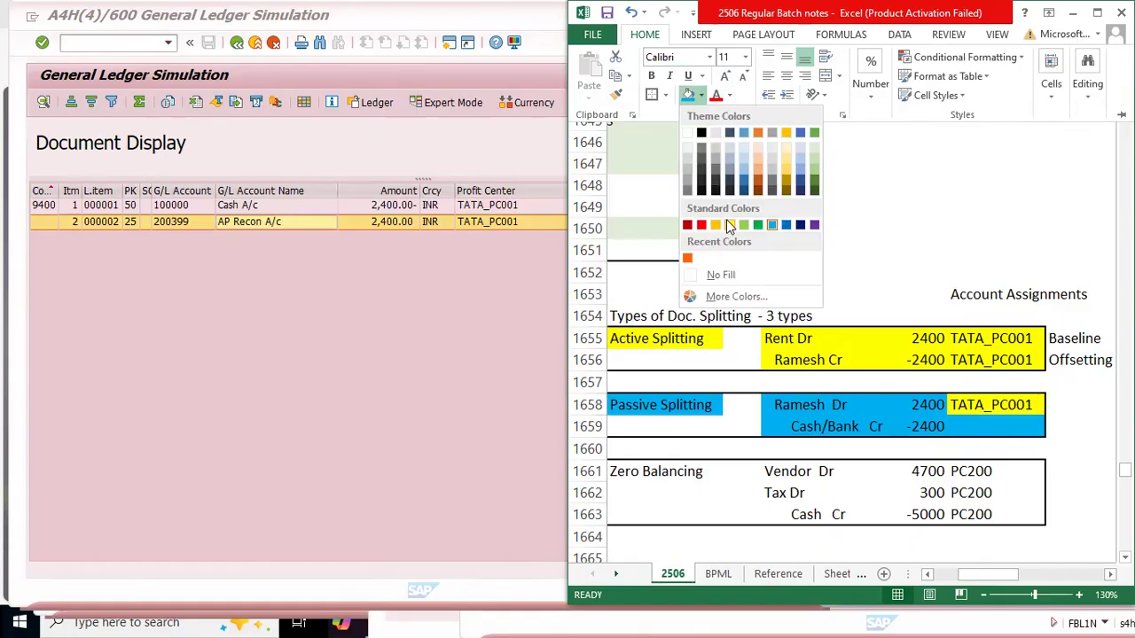
pyautogui.click(731, 223)
pyautogui.click(1023, 418)
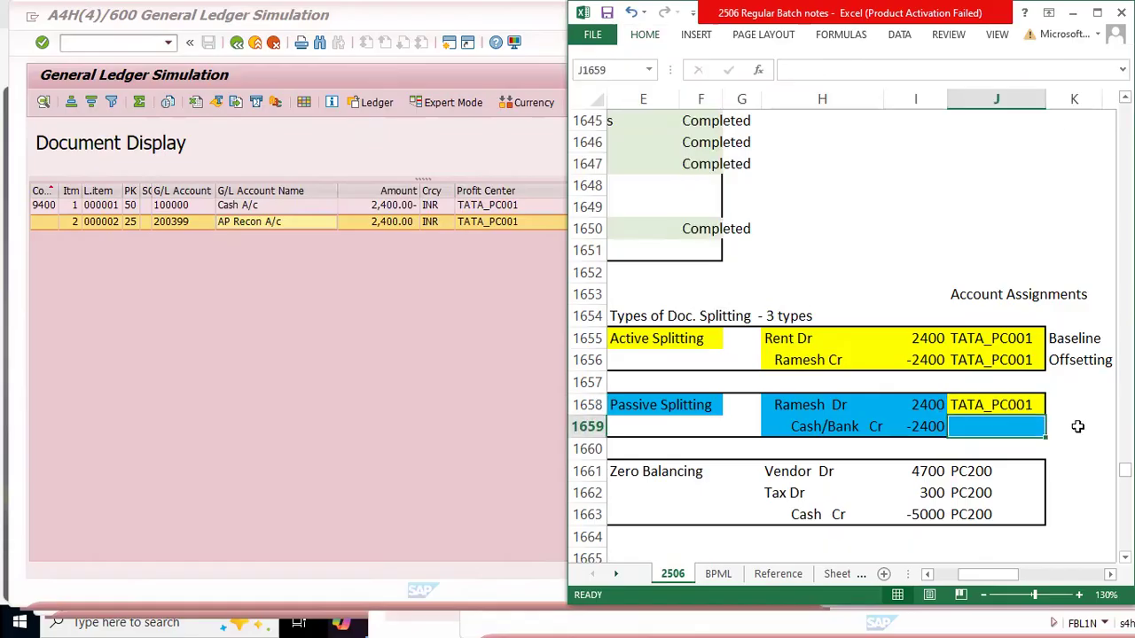
# Step: Label the vendor debit line of the passive splitting entry as Baseline in K1658
pyautogui.click(1074, 425)
pyautogui.moveTo(976, 337); pyautogui.dragTo(978, 357)
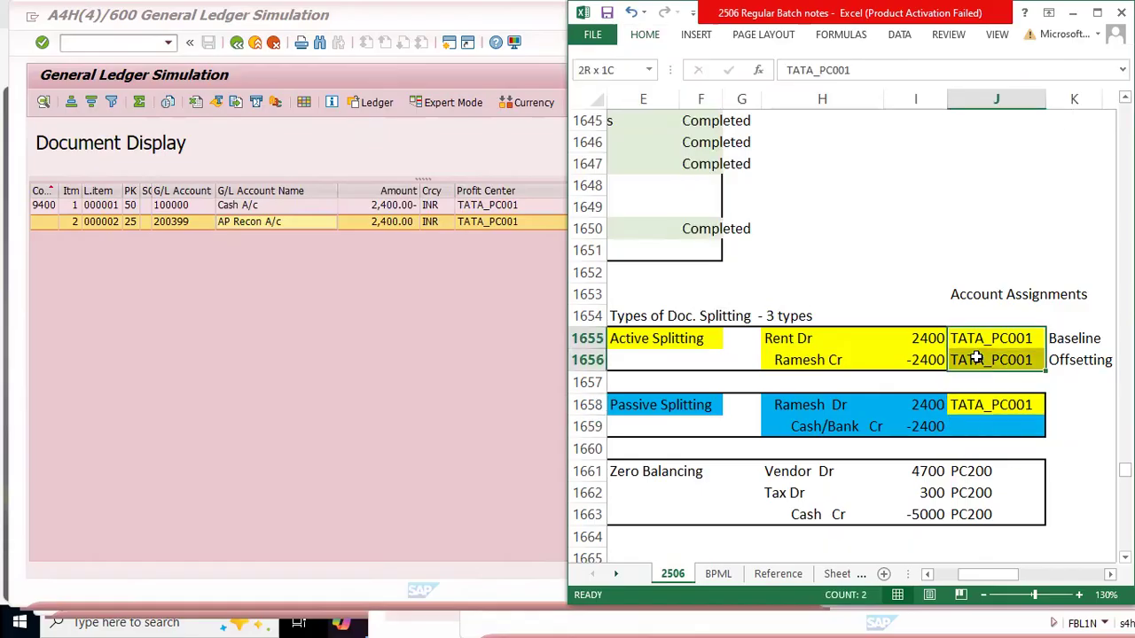
pyautogui.click(981, 404)
pyautogui.moveTo(795, 404); pyautogui.dragTo(1005, 405)
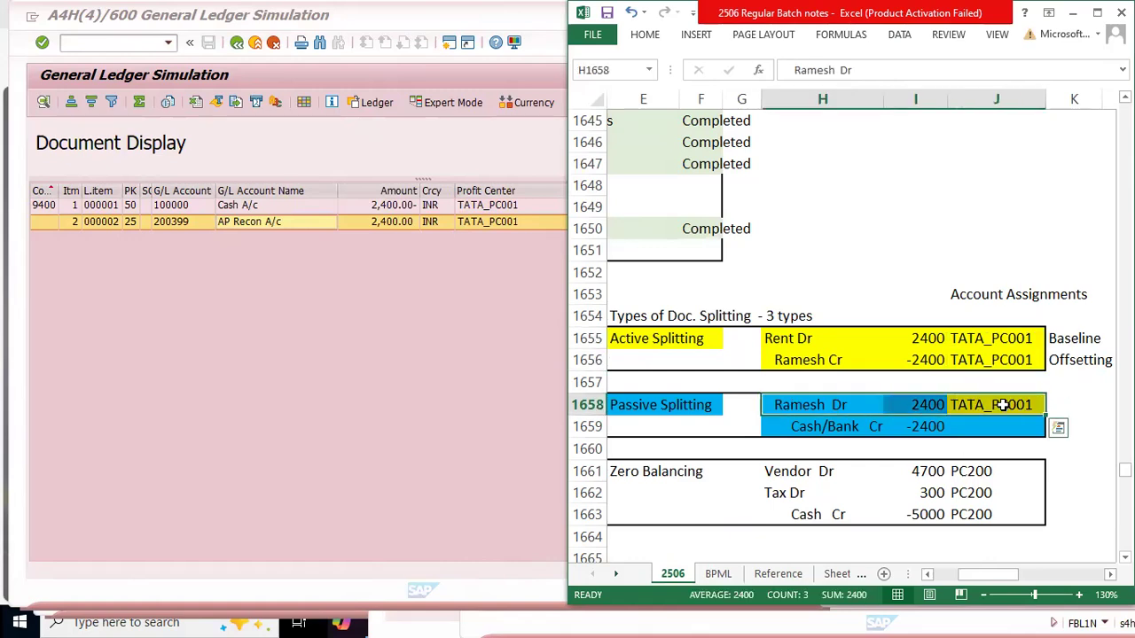
pyautogui.click(982, 406)
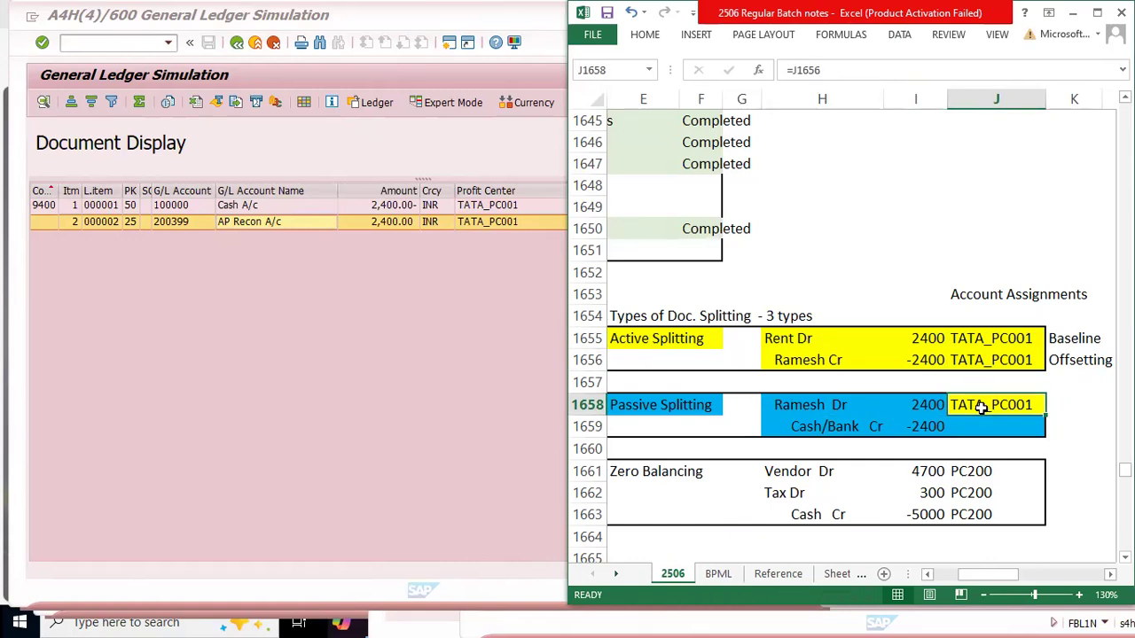
pyautogui.click(1068, 406)
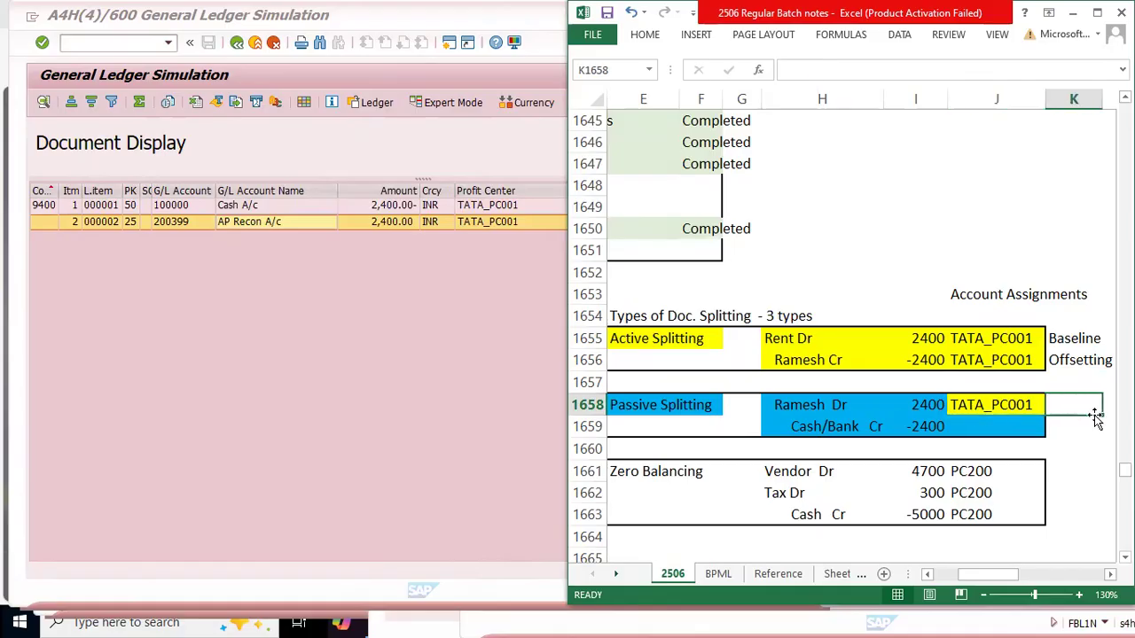
pyautogui.write('Baseline')
pyautogui.press('Return')
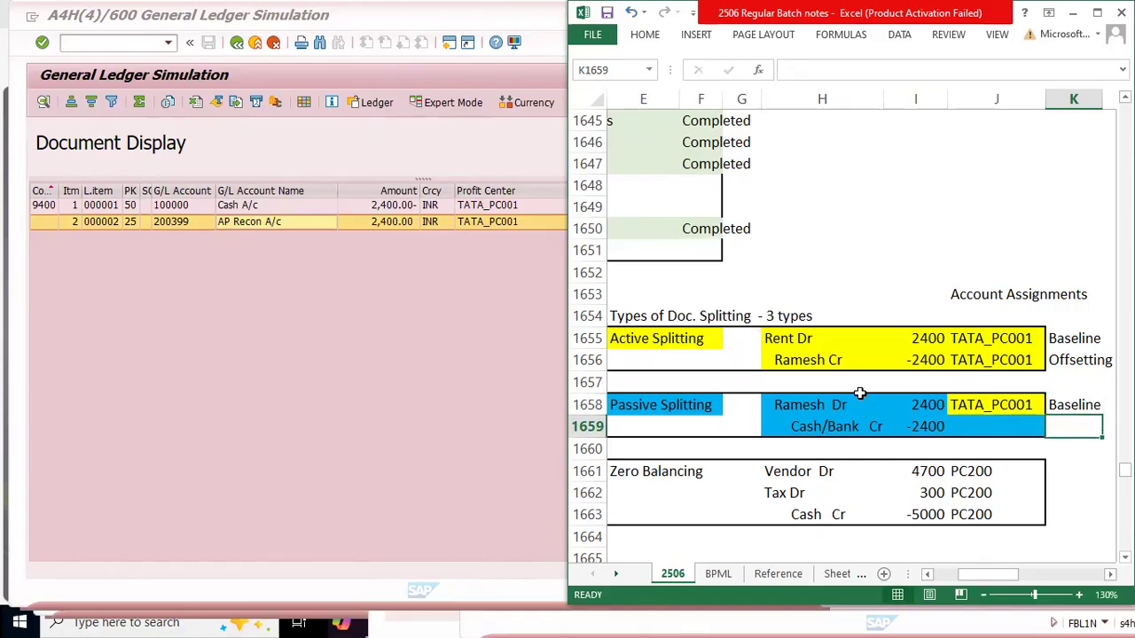
# Step: Fill the Cash/Bank Cr line's account assignment in J1659 with a formula referencing J1658
pyautogui.moveTo(809, 360); pyautogui.dragTo(1074, 359)
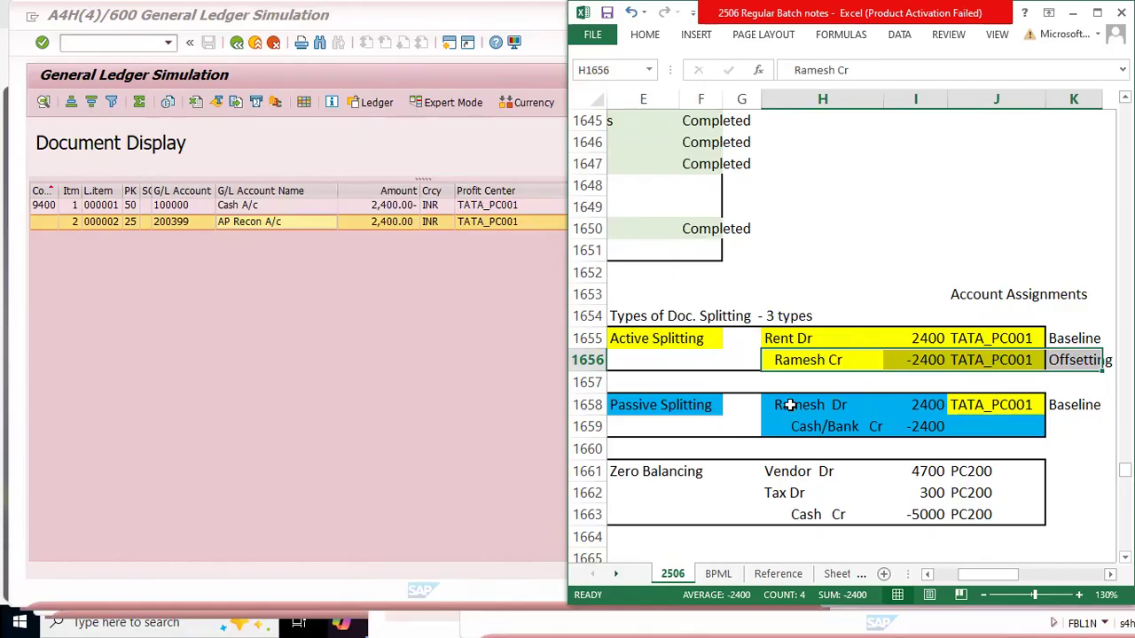
pyautogui.moveTo(790, 405); pyautogui.dragTo(995, 406)
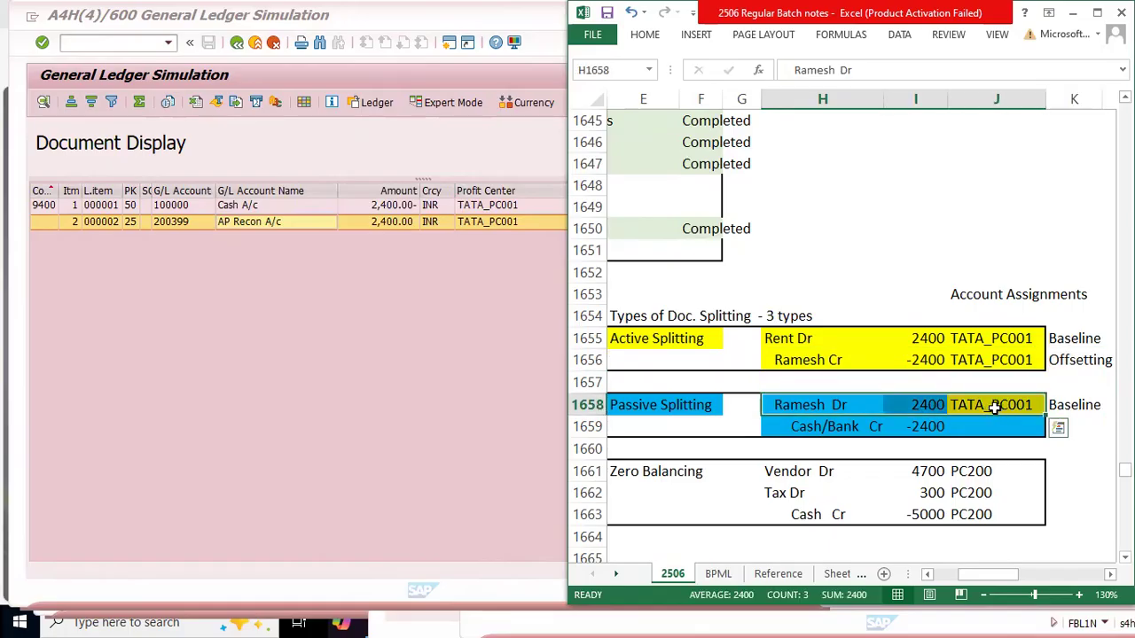
pyautogui.click(993, 405)
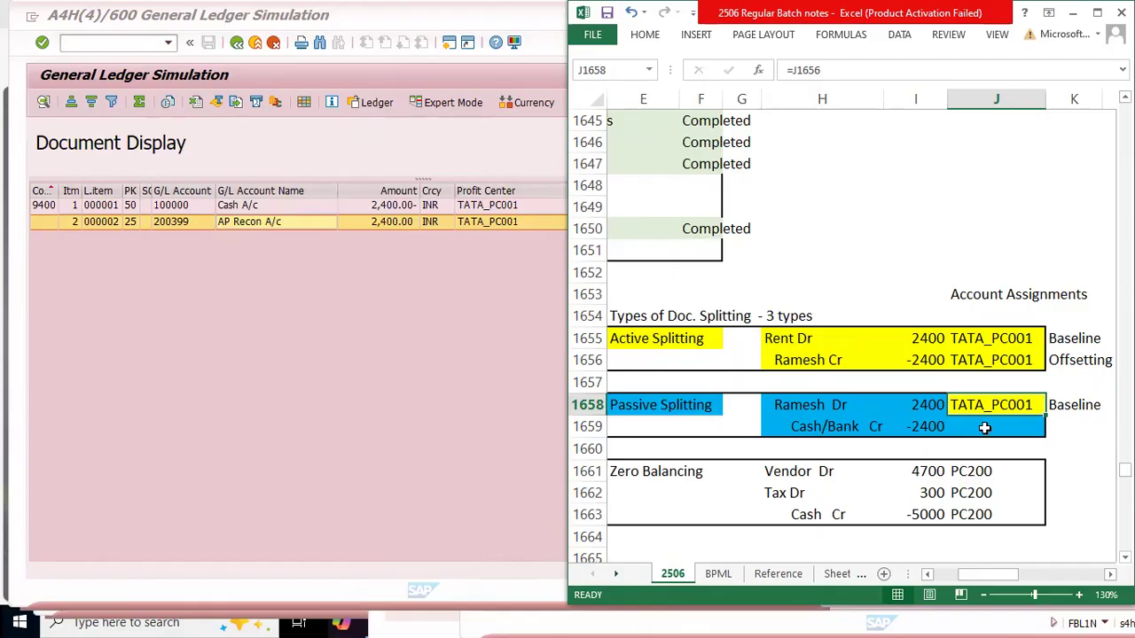
pyautogui.click(984, 427)
pyautogui.write('=')
pyautogui.press('Up')
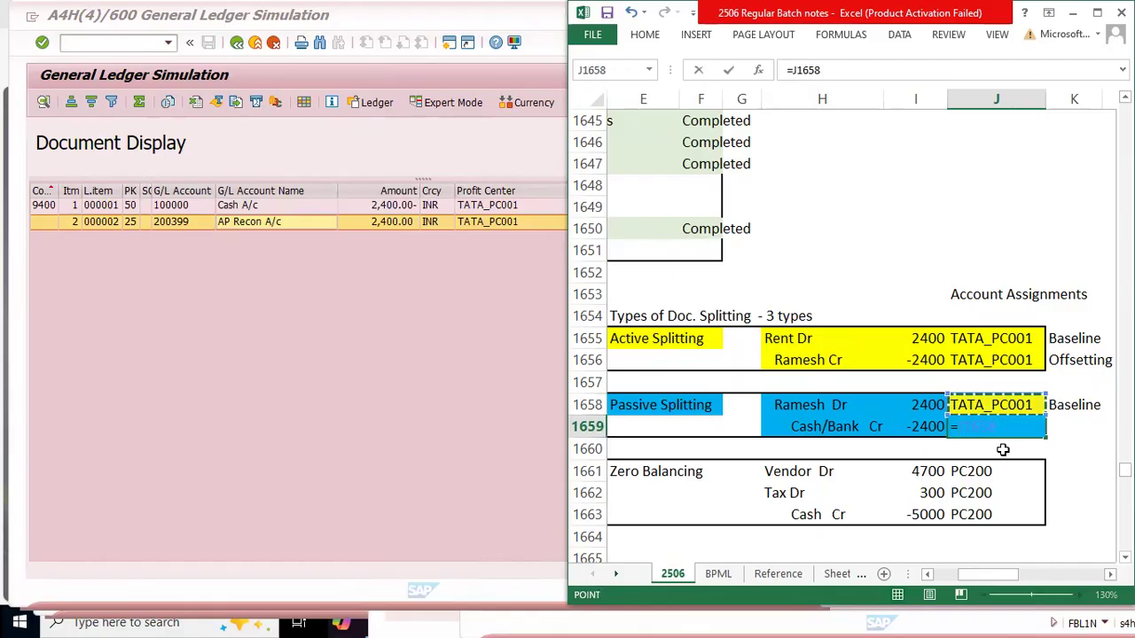
pyautogui.press('Return')
# Step: Label the Cash/Bank Cr line of the passive splitting entry as Offsetting in K1659
pyautogui.press('Up')
pyautogui.press('Right')
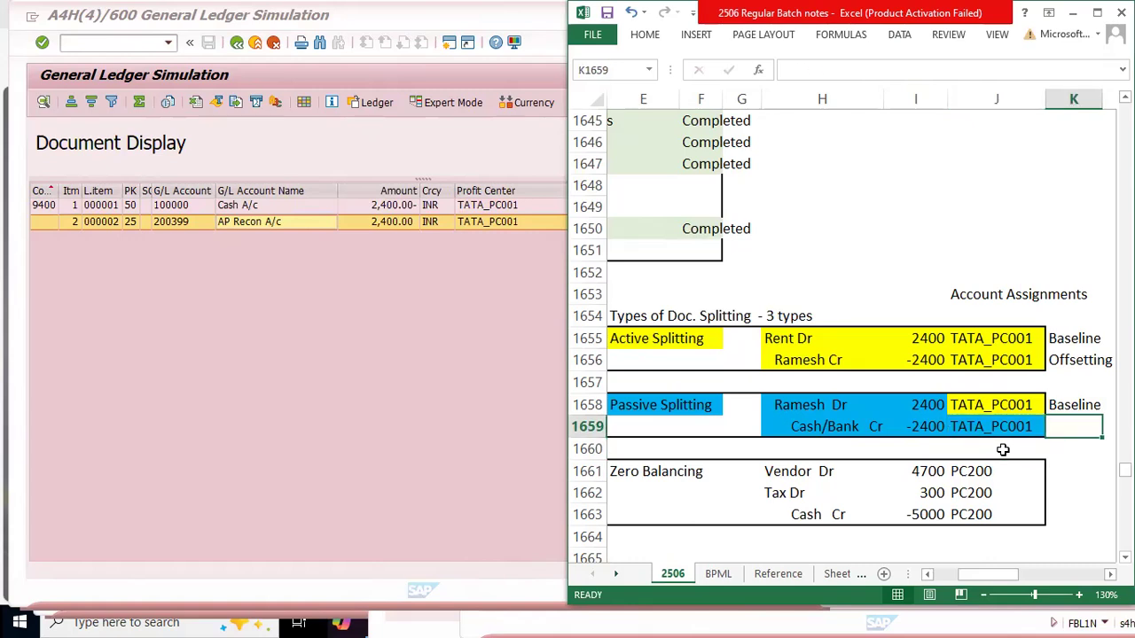
pyautogui.write('Offsetting')
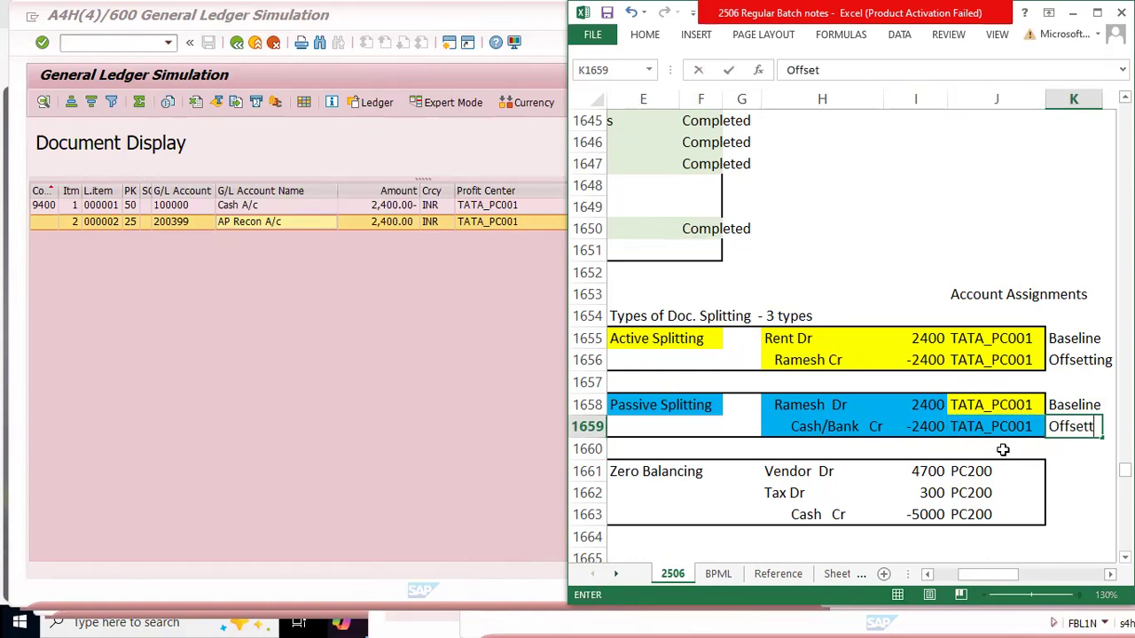
pyautogui.press('Return')
# Step: Review the complete passive splitting entry in E1658:J1659, from its title to the account assignments
pyautogui.press('Up')
pyautogui.press('Left')
pyautogui.press('Left')
pyautogui.press('Left')
pyautogui.press('Left')
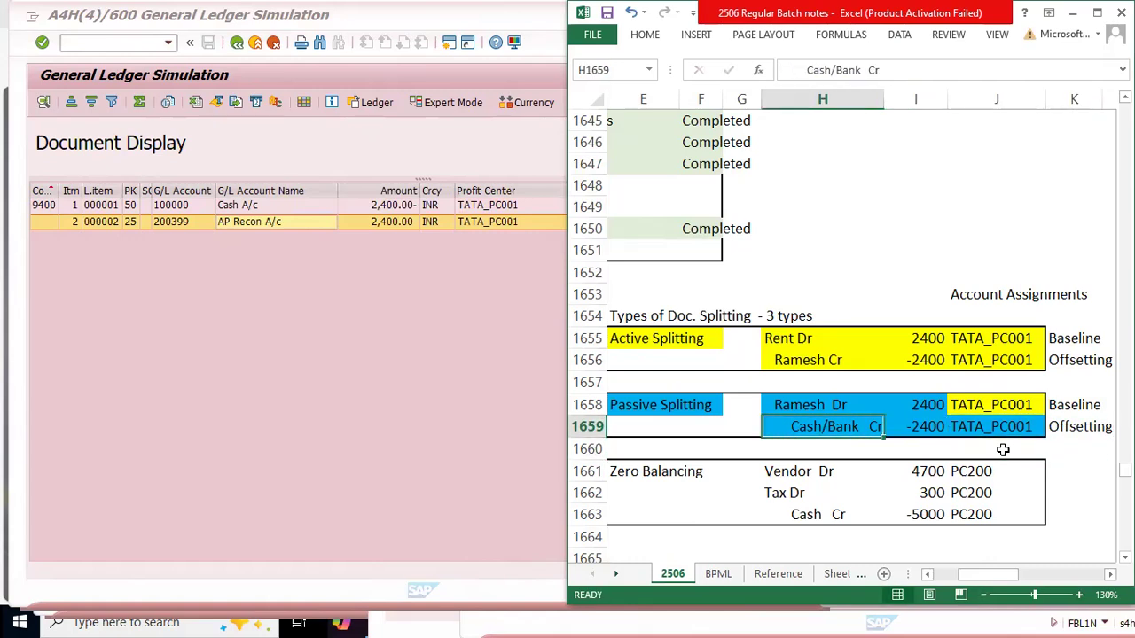
pyautogui.press('Up')
pyautogui.press('Left')
pyautogui.press('Left')
pyautogui.hotkey('shift', 'Right')
pyautogui.hotkey('shift', 'Right')
pyautogui.hotkey('shift', 'Right')
pyautogui.hotkey('shift', 'Right')
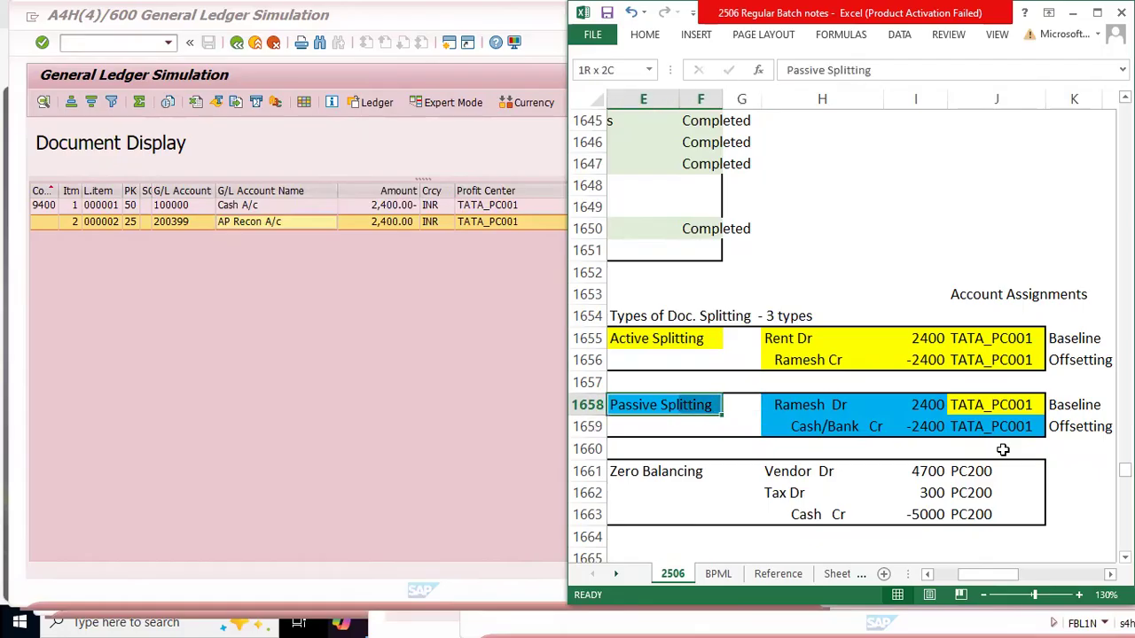
pyautogui.hotkey('shift', 'Right')
pyautogui.hotkey('shift', 'Down')
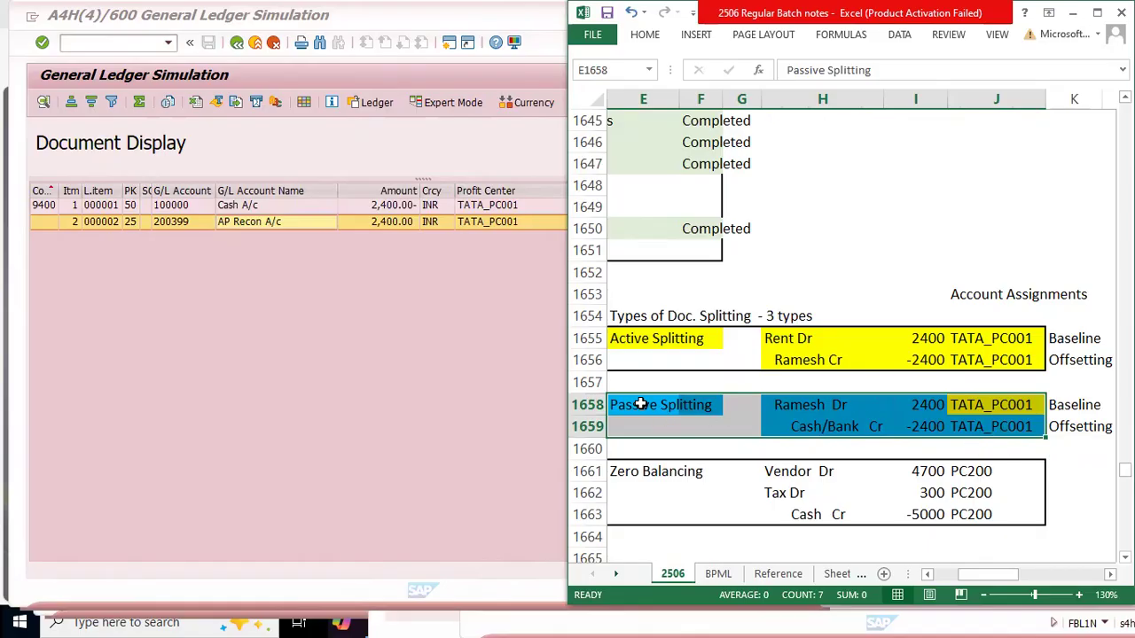
pyautogui.moveTo(642, 404); pyautogui.dragTo(1020, 430)
# Step: Compare the baseline and offsetting assignments of the active and passive splitting entries, and switch to SAP's document splitting Expert Mode
pyautogui.moveTo(671, 335); pyautogui.dragTo(1004, 360)
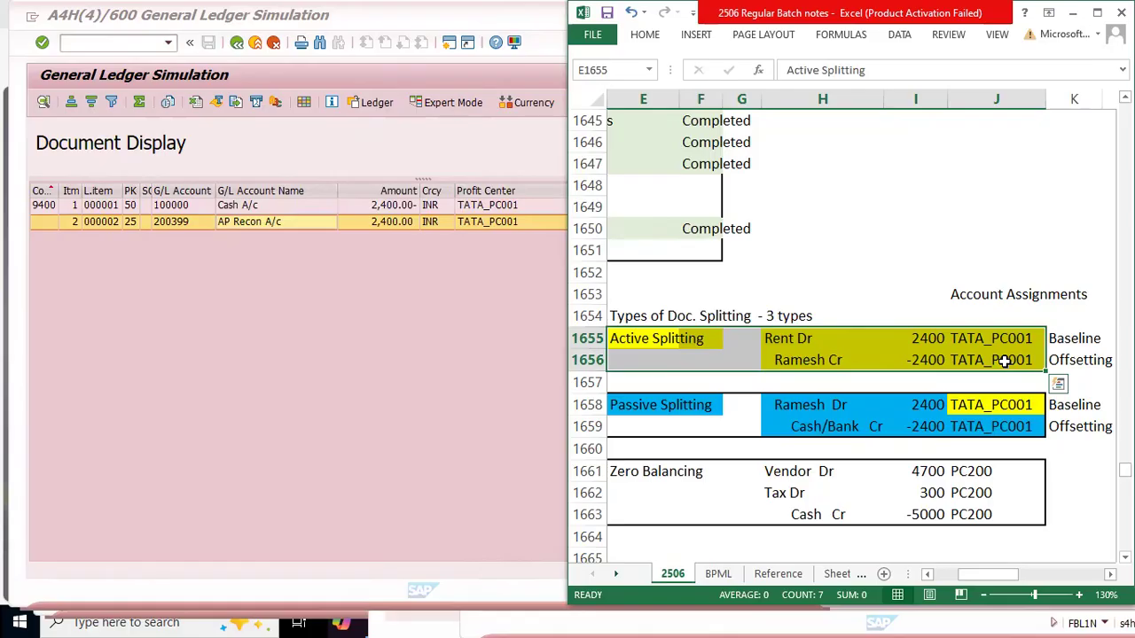
pyautogui.moveTo(981, 299); pyautogui.dragTo(1070, 426)
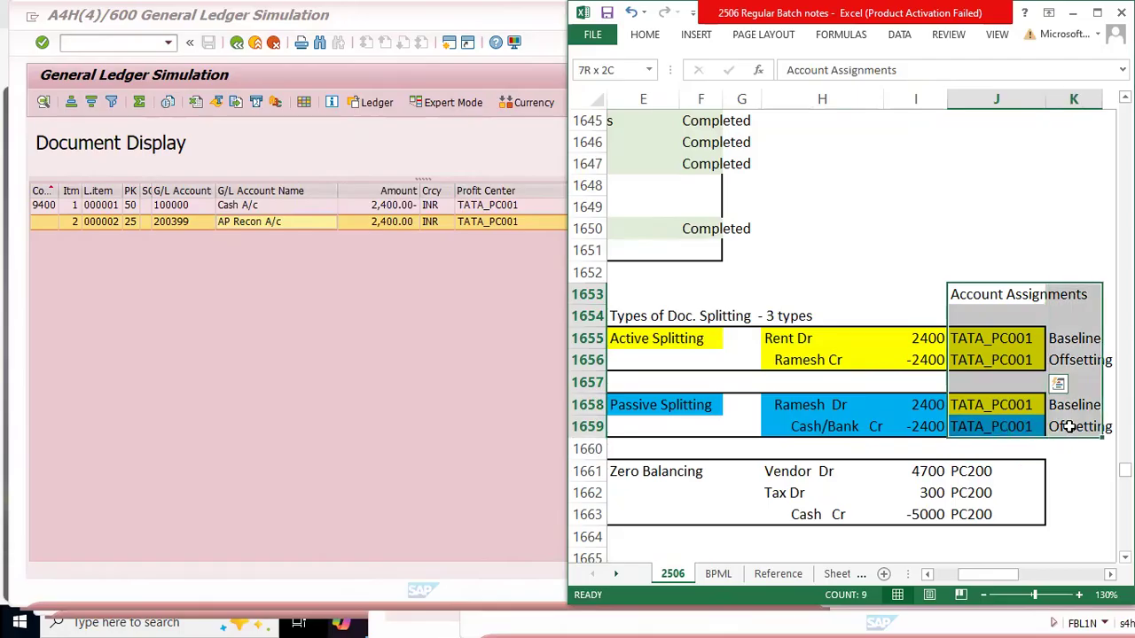
pyautogui.click(1073, 340)
pyautogui.moveTo(1009, 362); pyautogui.dragTo(1103, 362)
pyautogui.moveTo(987, 405); pyautogui.dragTo(1100, 405)
pyautogui.moveTo(984, 426); pyautogui.dragTo(1099, 427)
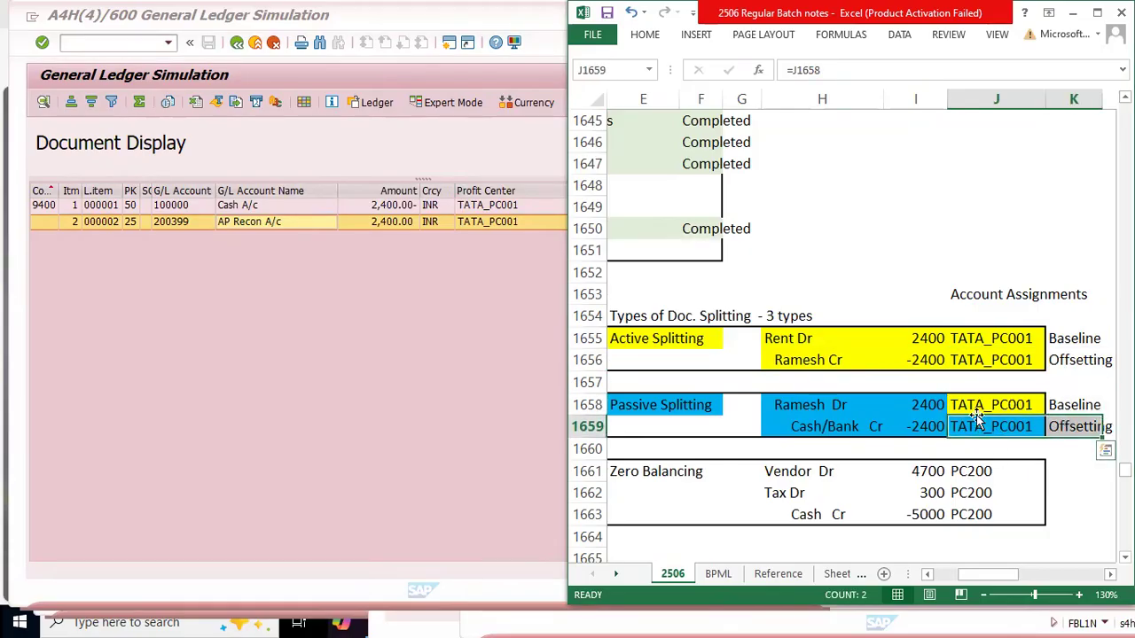
pyautogui.moveTo(975, 359); pyautogui.dragTo(1051, 352)
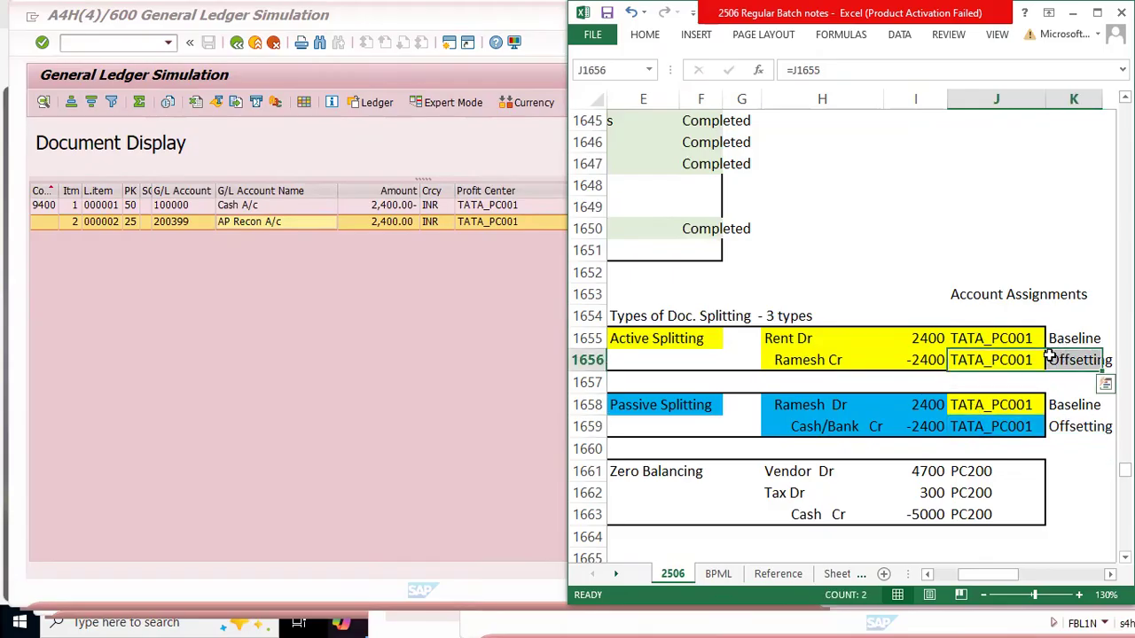
pyautogui.moveTo(988, 404); pyautogui.dragTo(1081, 429)
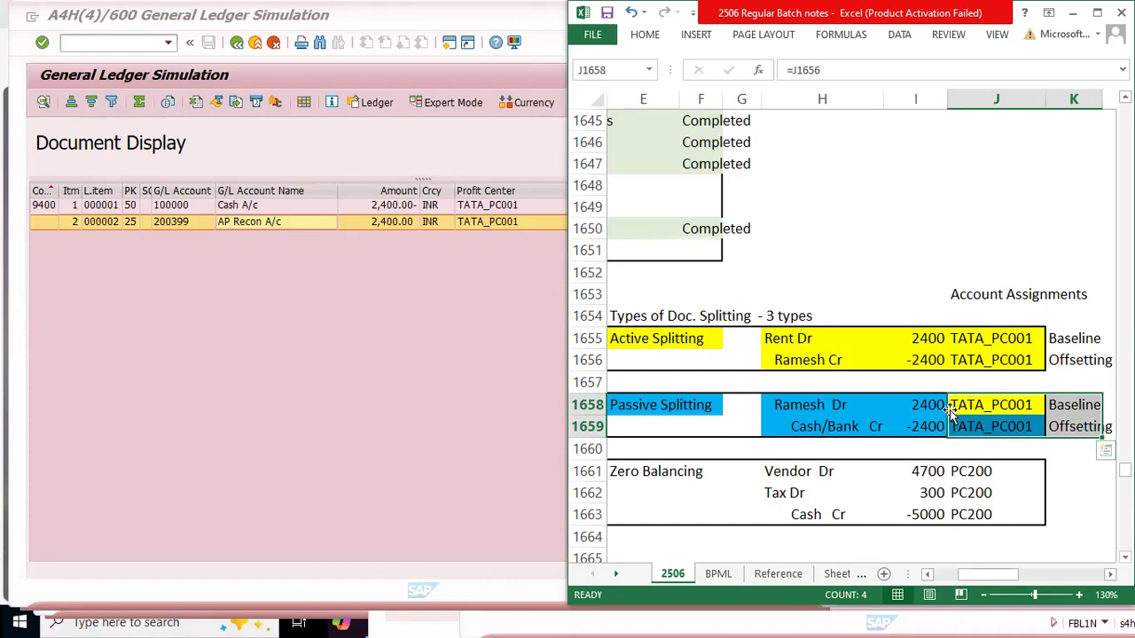
pyautogui.moveTo(657, 404); pyautogui.dragTo(1061, 420)
pyautogui.click(373, 313)
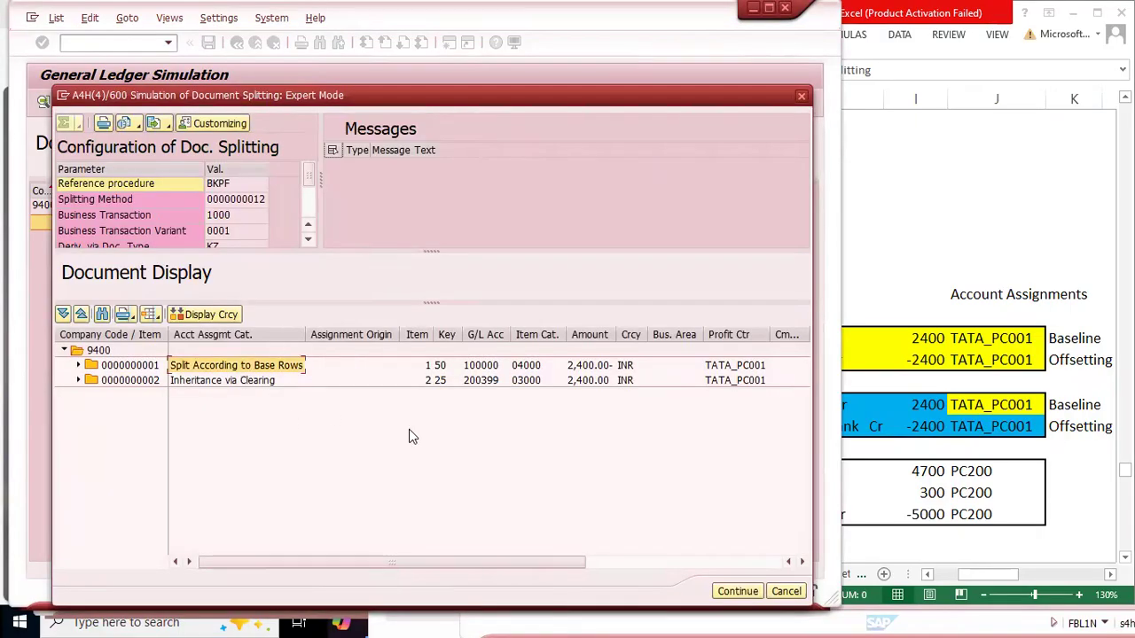
pyautogui.click(634, 407)
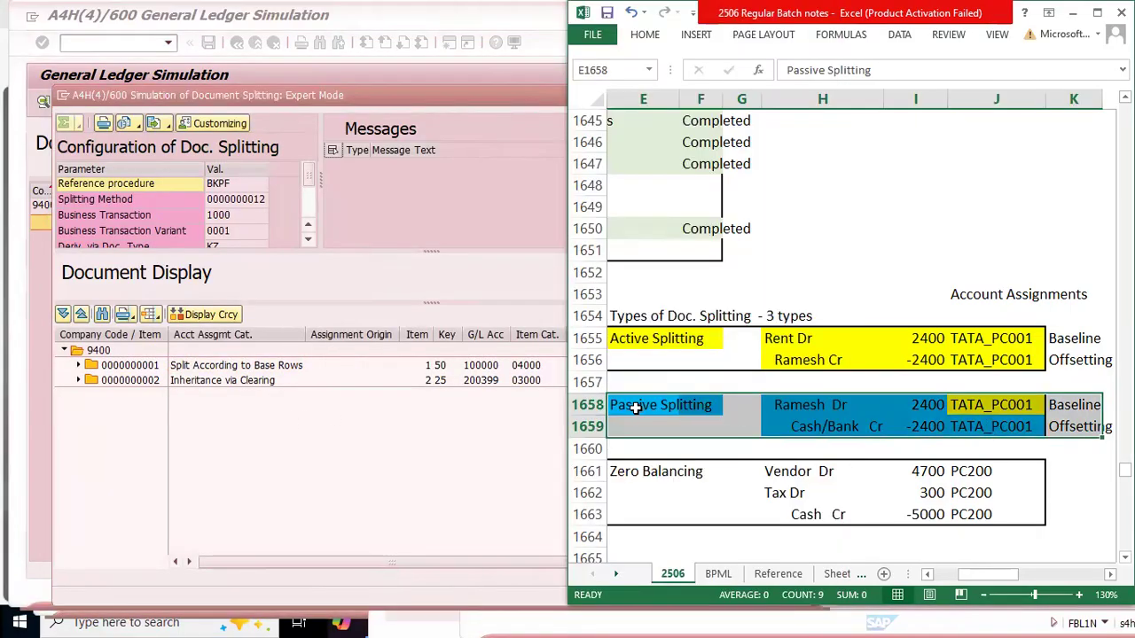
pyautogui.click(1055, 404)
pyautogui.click(275, 438)
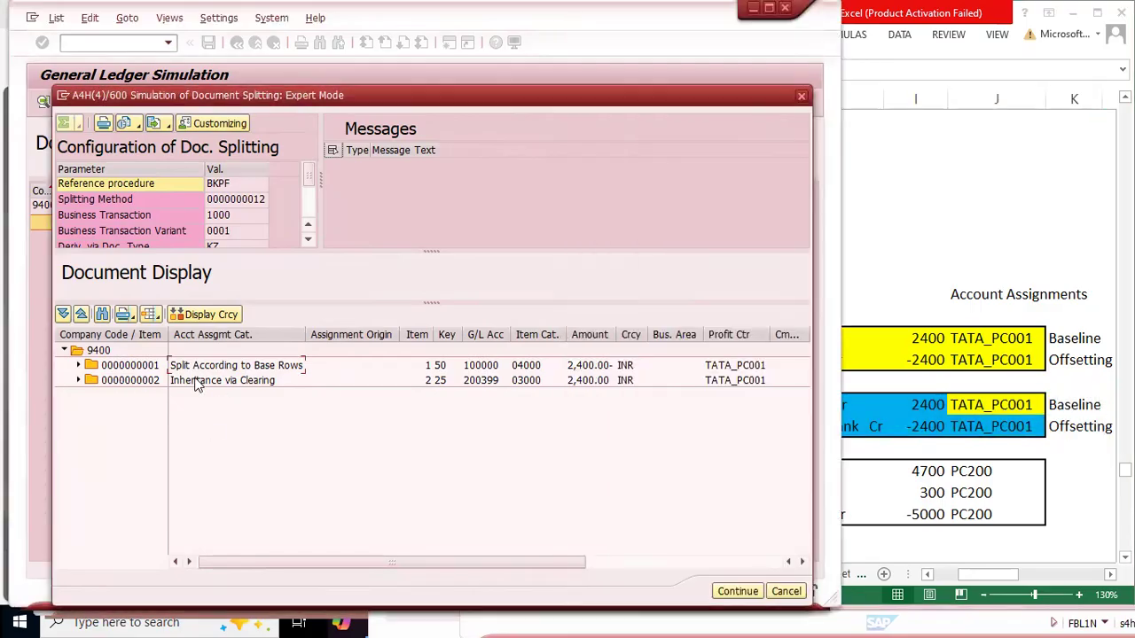
pyautogui.click(238, 382)
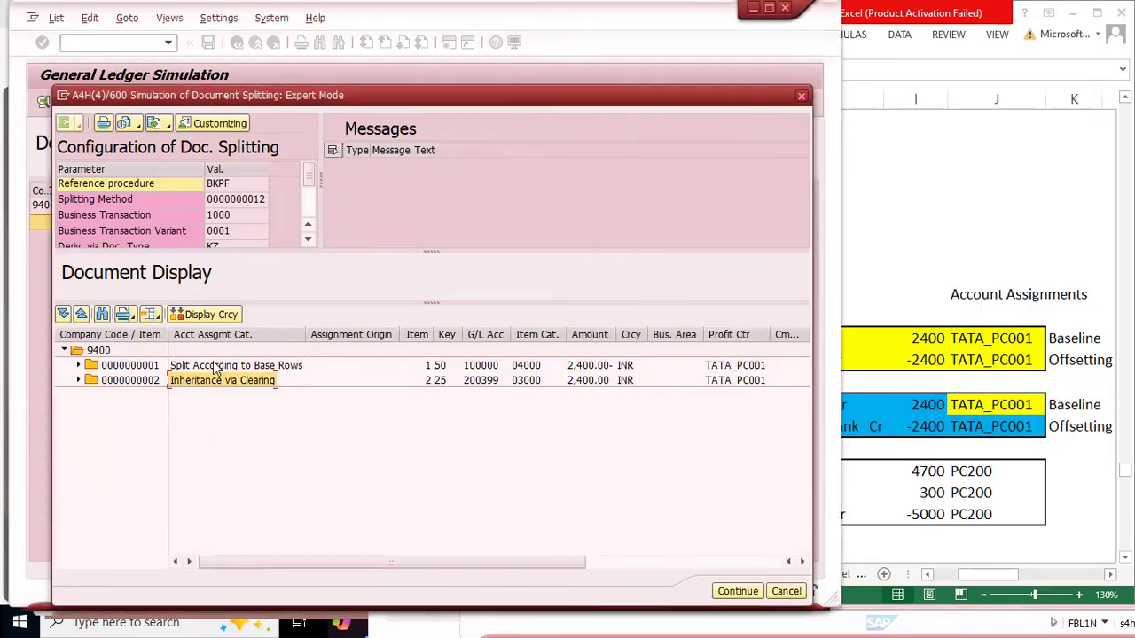
pyautogui.click(252, 366)
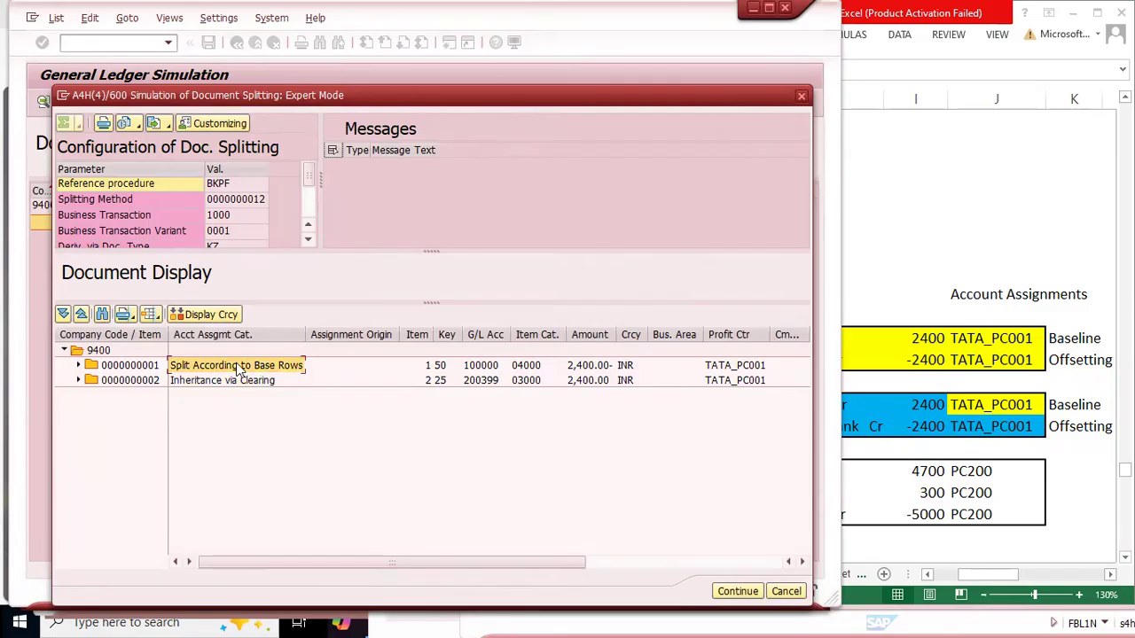
pyautogui.click(78, 365)
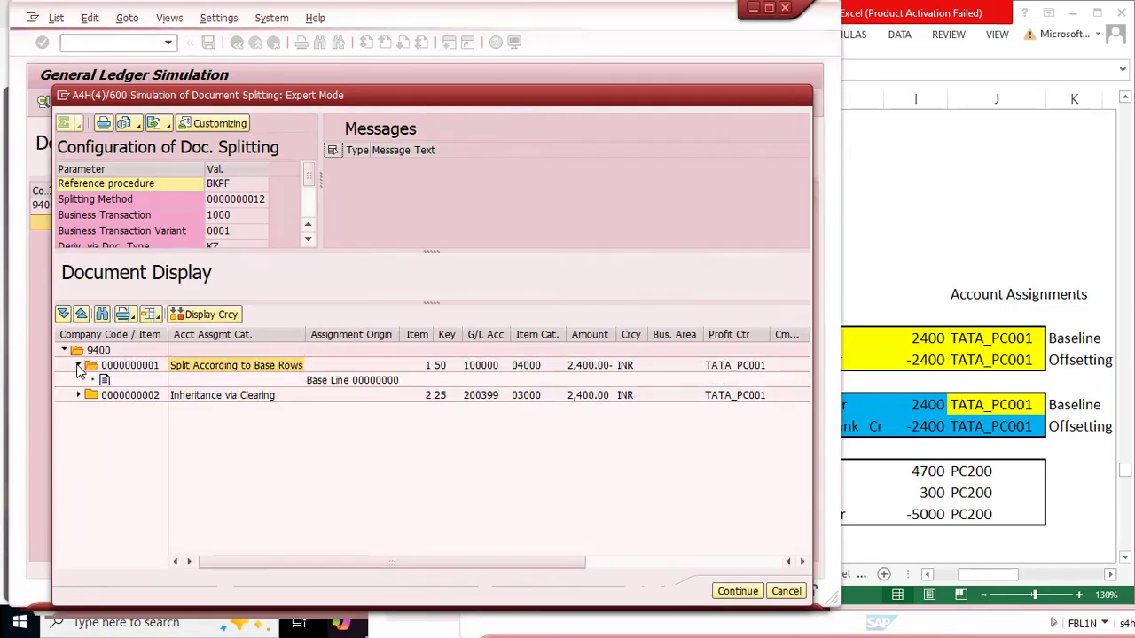
pyautogui.click(330, 383)
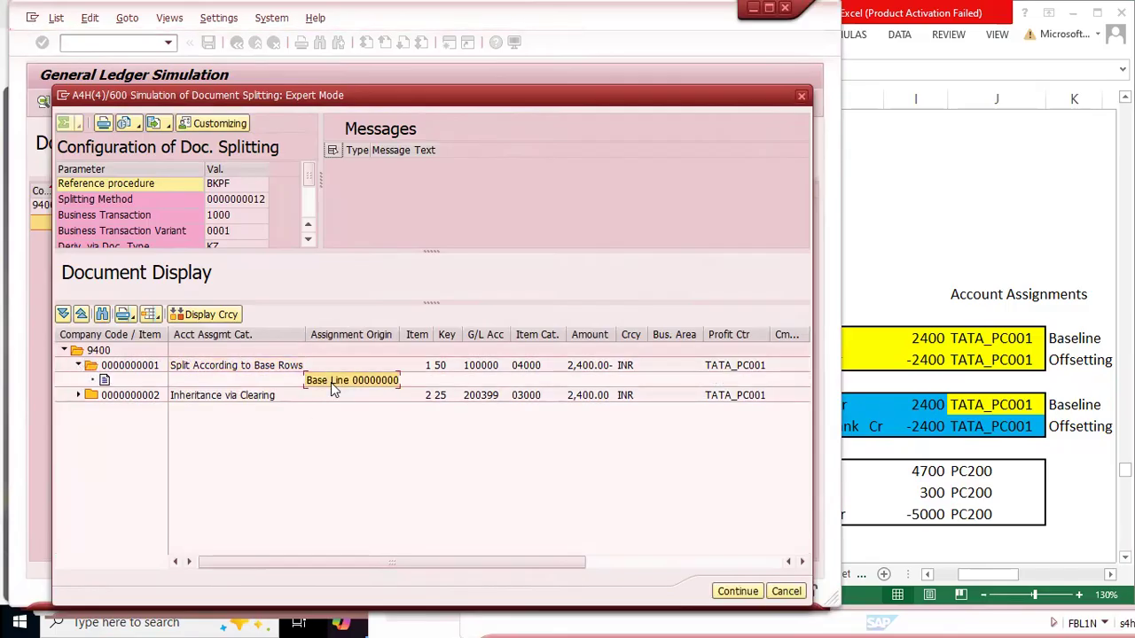
pyautogui.click(232, 367)
pyautogui.click(486, 368)
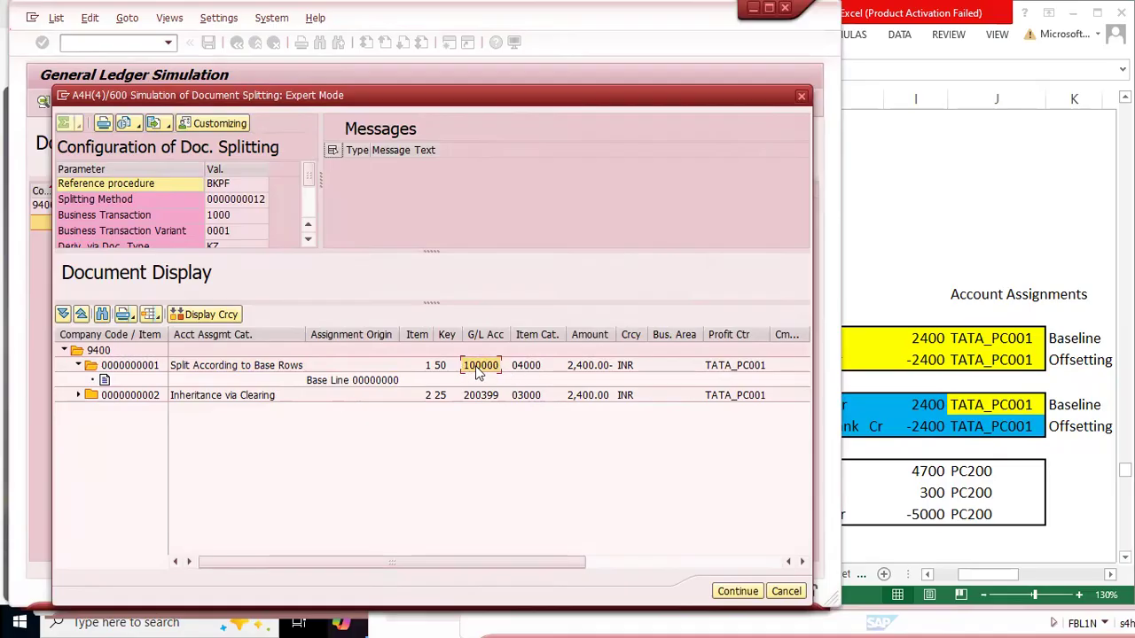
pyautogui.click(222, 395)
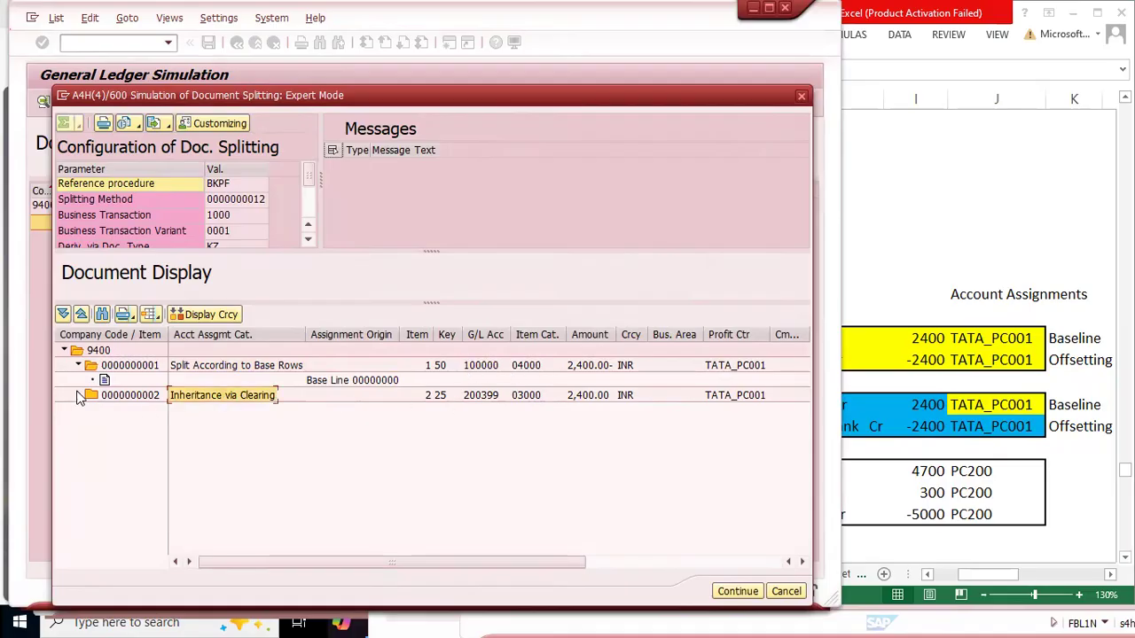
pyautogui.click(78, 395)
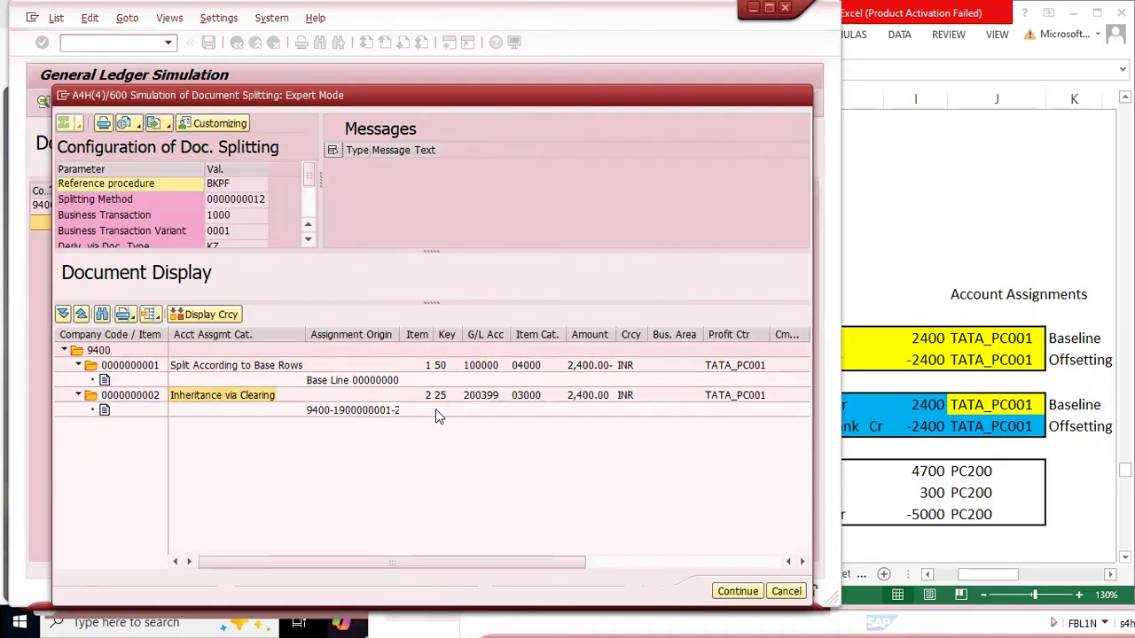
pyautogui.click(485, 396)
pyautogui.click(261, 396)
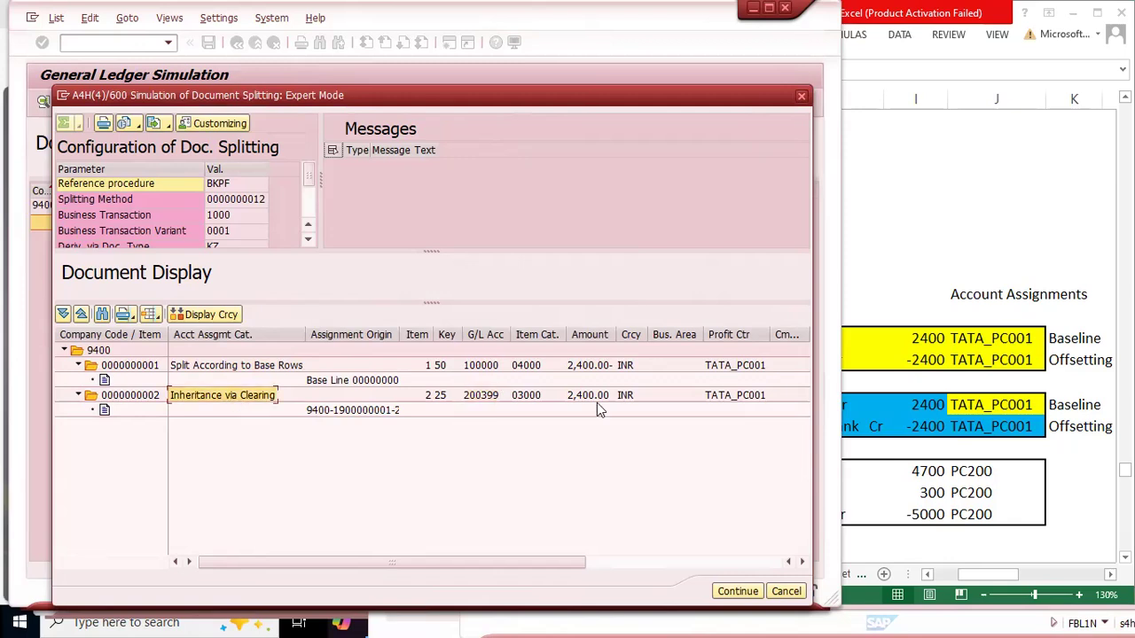
pyautogui.click(728, 337)
pyautogui.click(736, 397)
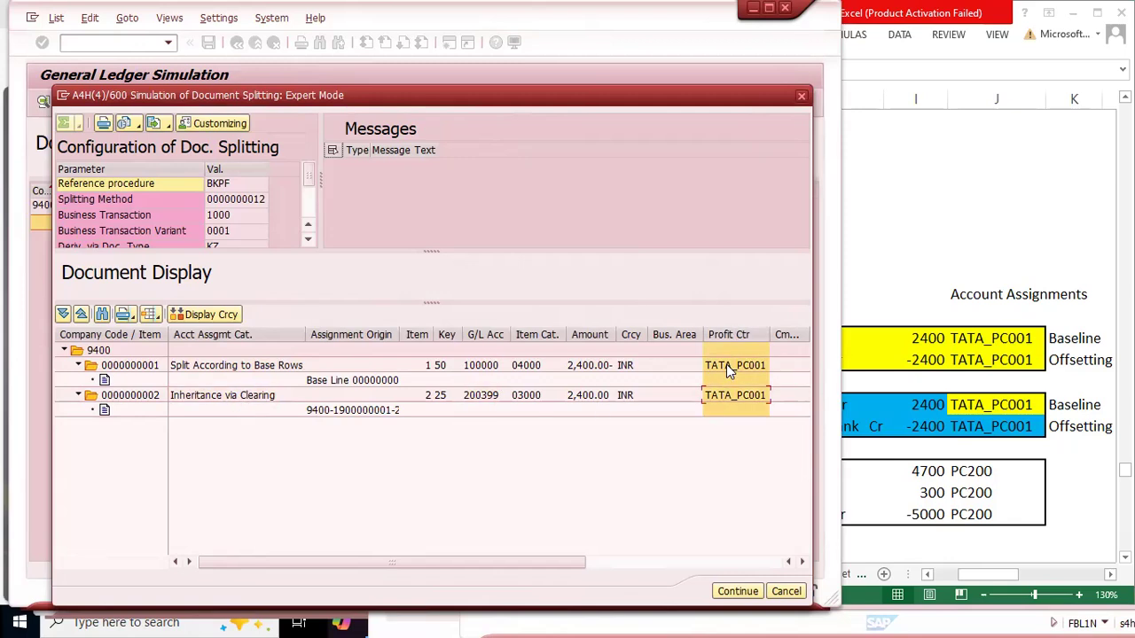
pyautogui.click(788, 591)
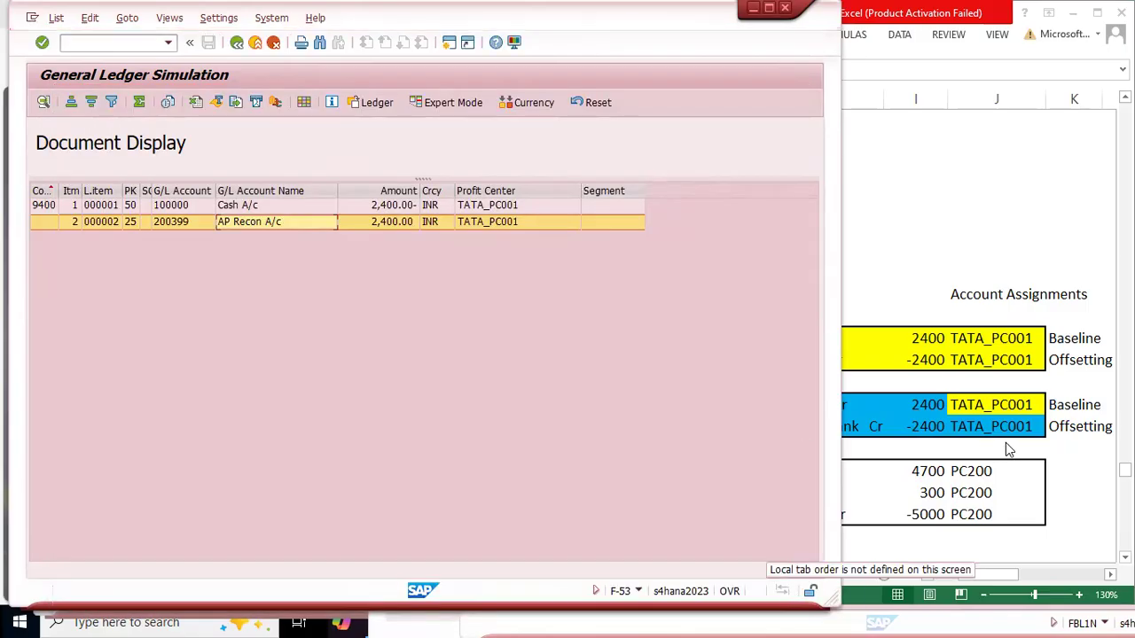
# Step: Review the active splitting entry in E1655:J1656 of the Excel notes, comparing the baseline and offsetting account assignments
pyautogui.click(957, 427)
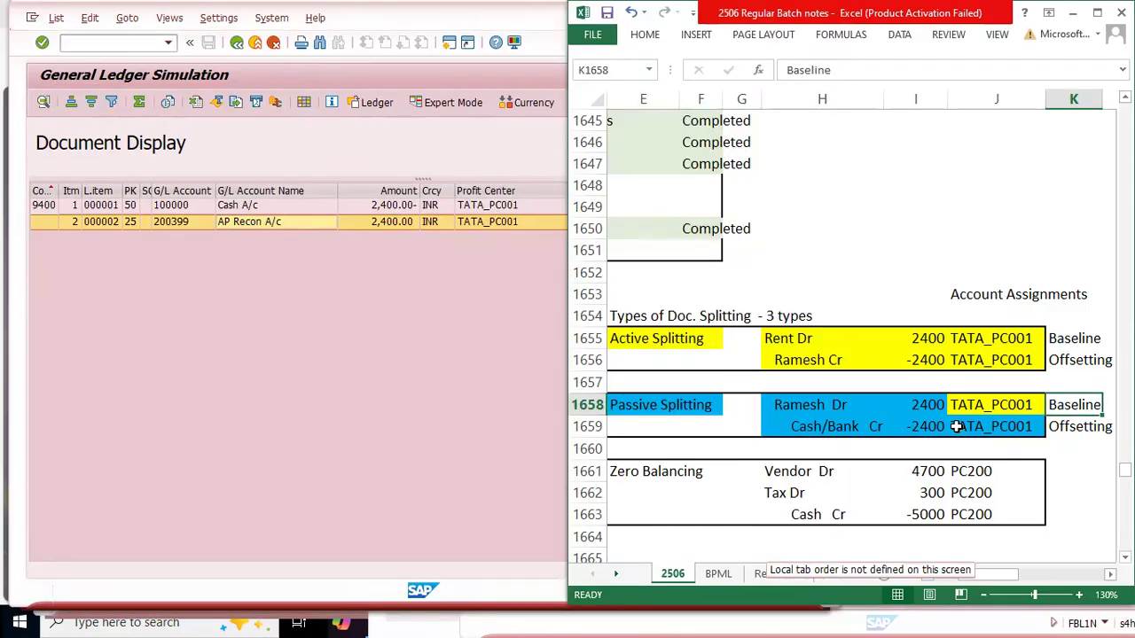
pyautogui.moveTo(632, 337); pyautogui.dragTo(1015, 359)
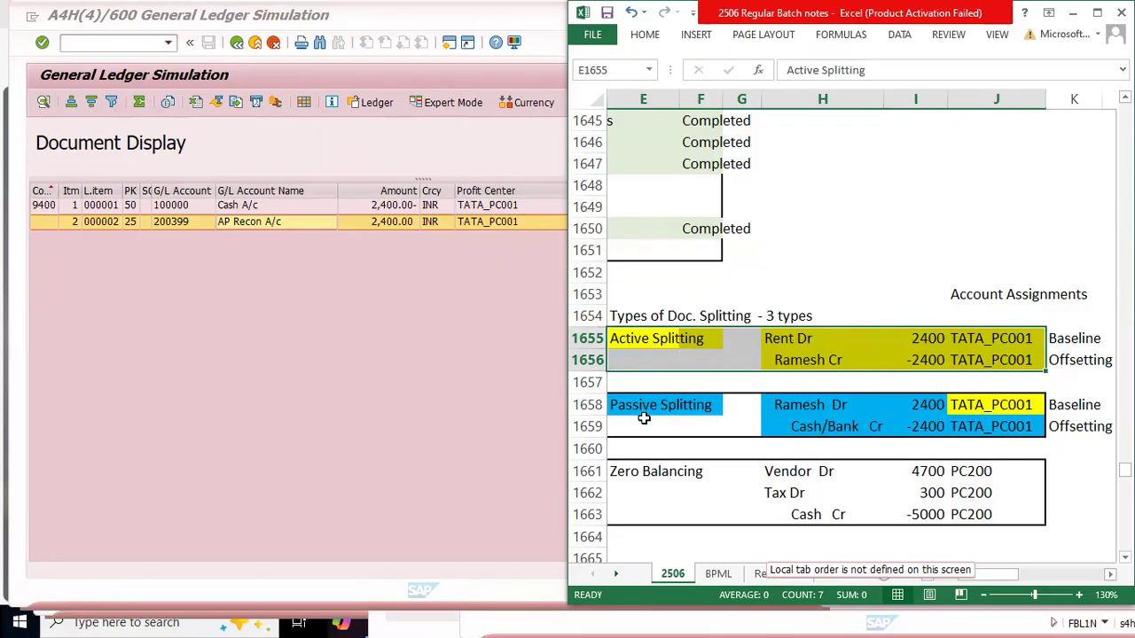
pyautogui.moveTo(778, 344); pyautogui.dragTo(994, 361)
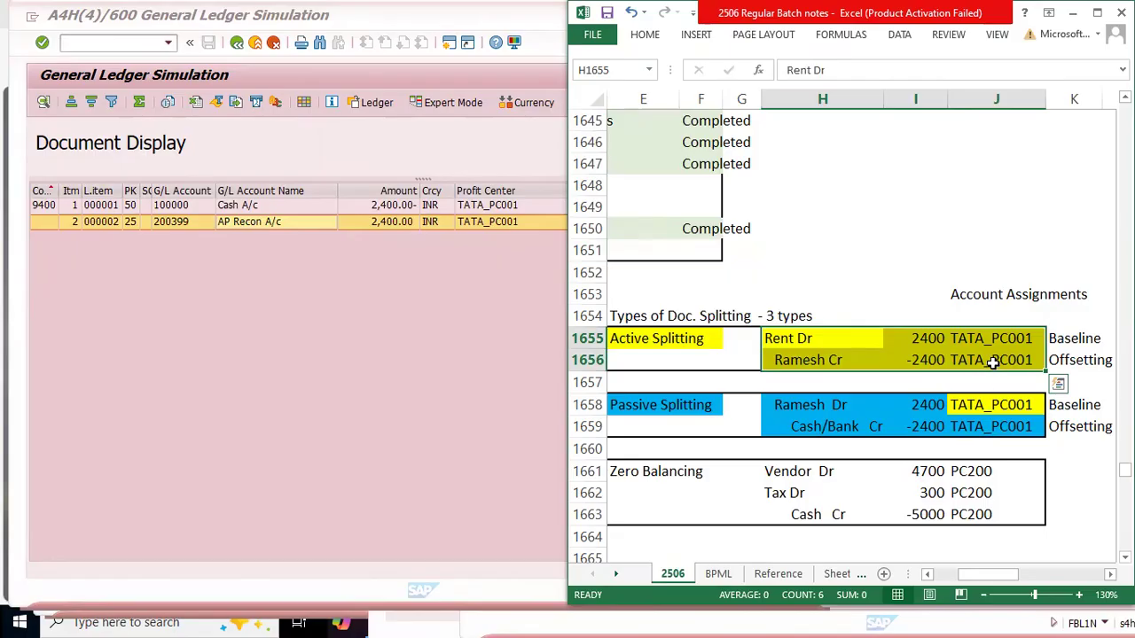
pyautogui.click(964, 365)
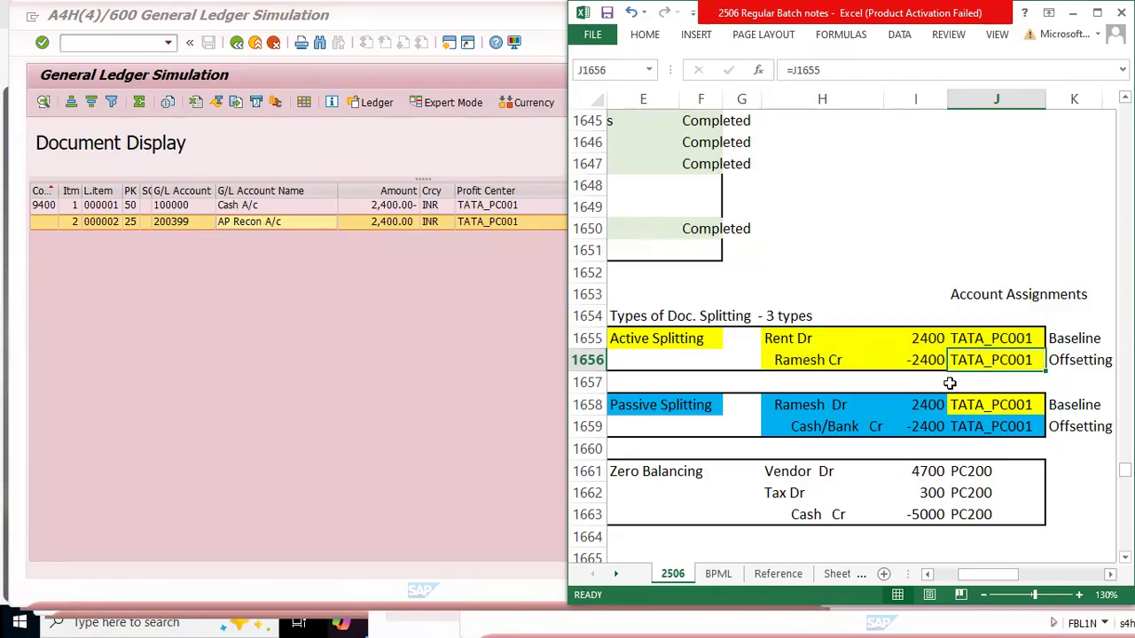
pyautogui.moveTo(973, 295); pyautogui.dragTo(1020, 359)
pyautogui.moveTo(817, 338); pyautogui.dragTo(1031, 341)
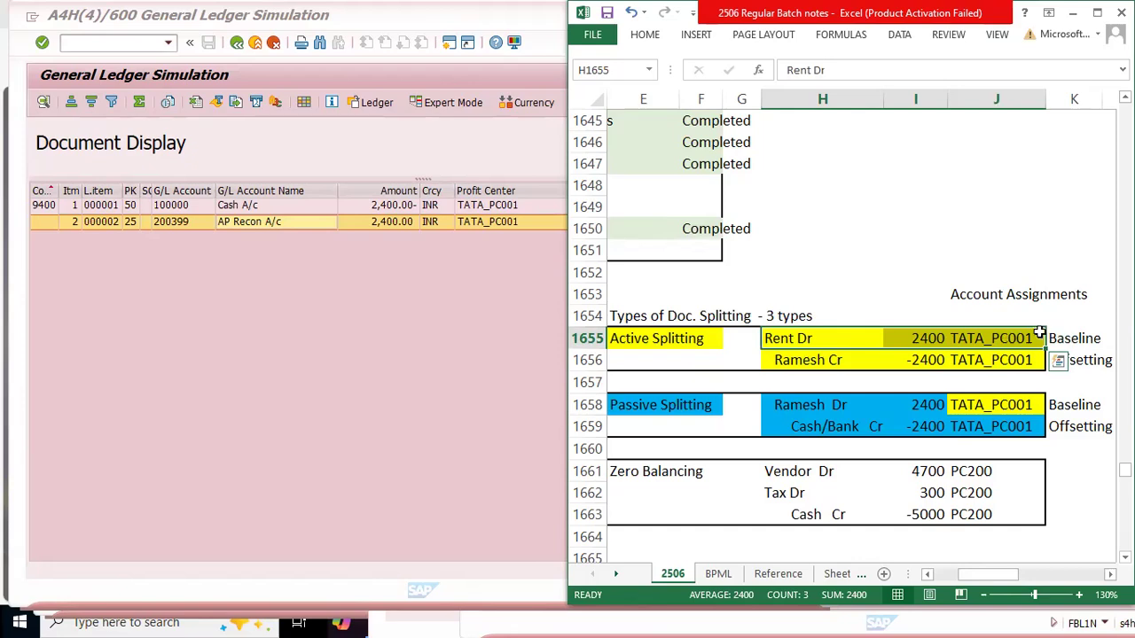
pyautogui.click(1020, 359)
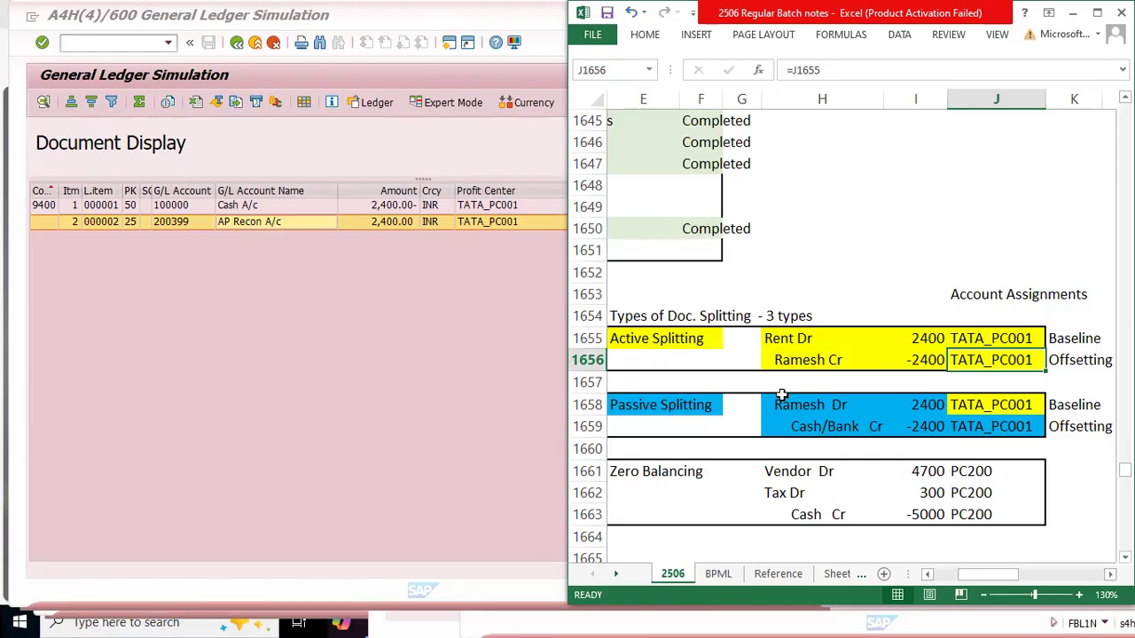
# Step: Trace the passive splitting entry's account assignments in J1658:J1659 back to active splitting's offsetting assignment in J1656
pyautogui.moveTo(639, 406); pyautogui.dragTo(1010, 430)
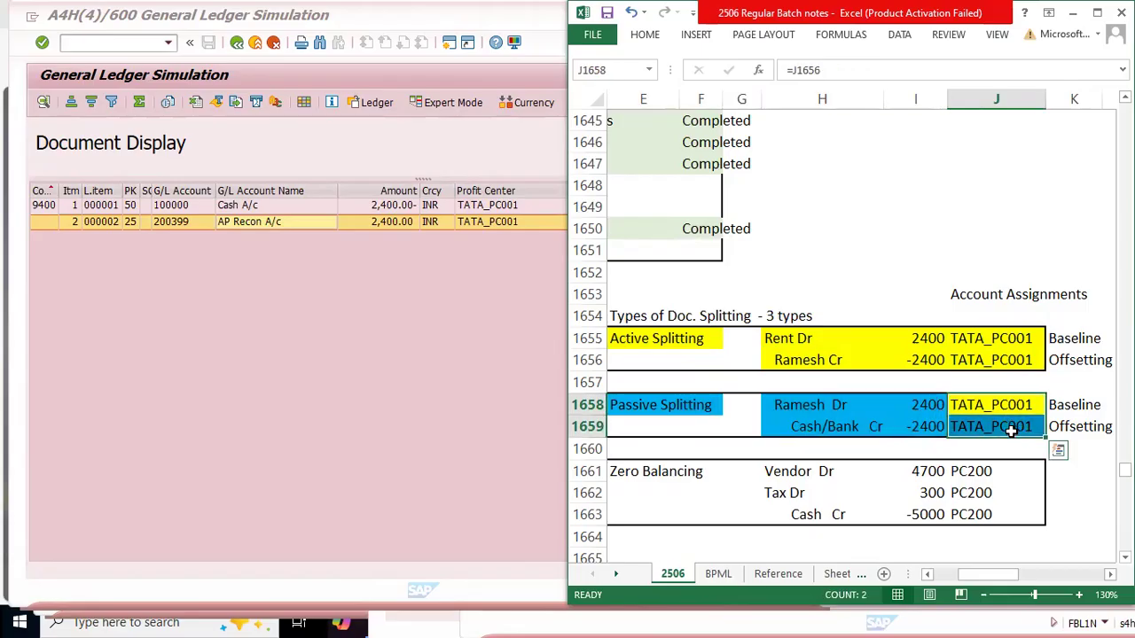
pyautogui.click(987, 356)
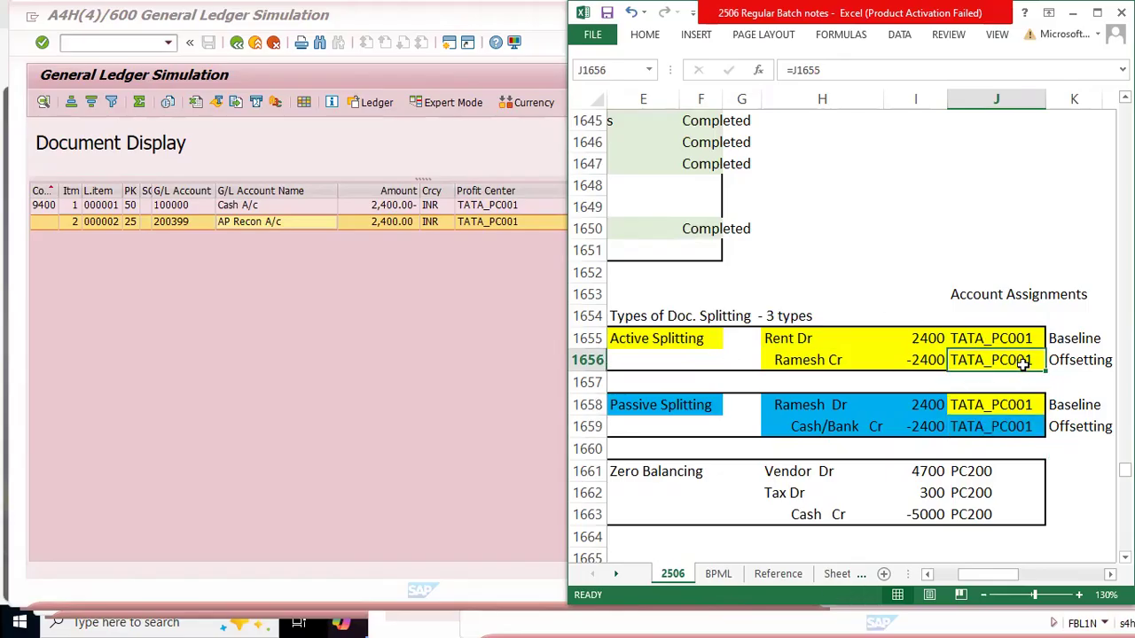
pyautogui.moveTo(800, 404); pyautogui.dragTo(1005, 403)
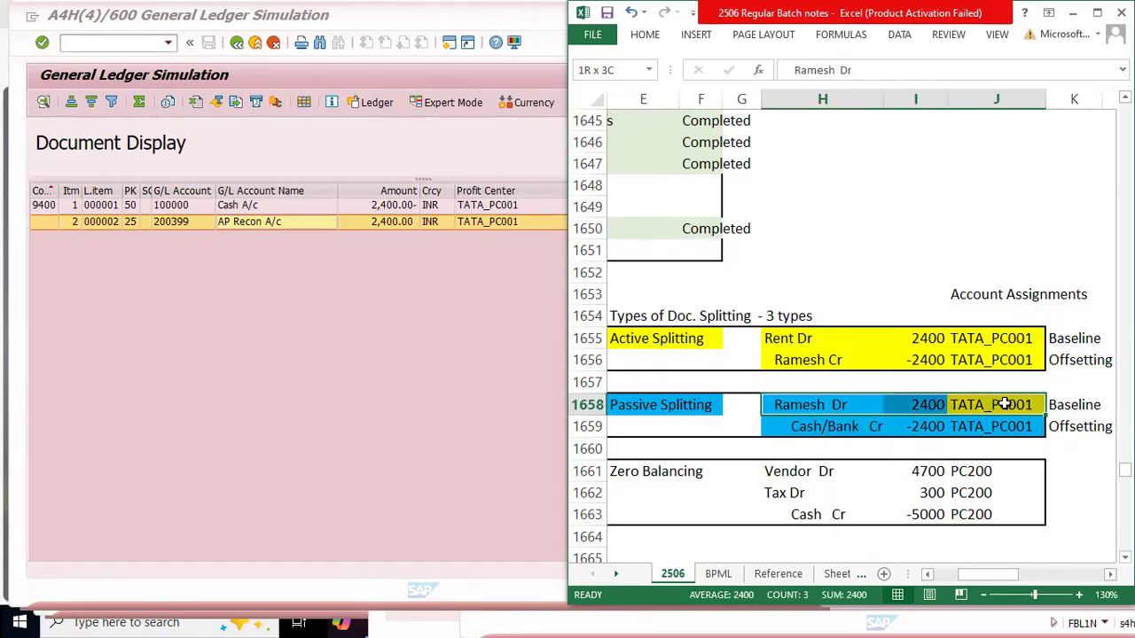
pyautogui.click(984, 361)
pyautogui.click(975, 404)
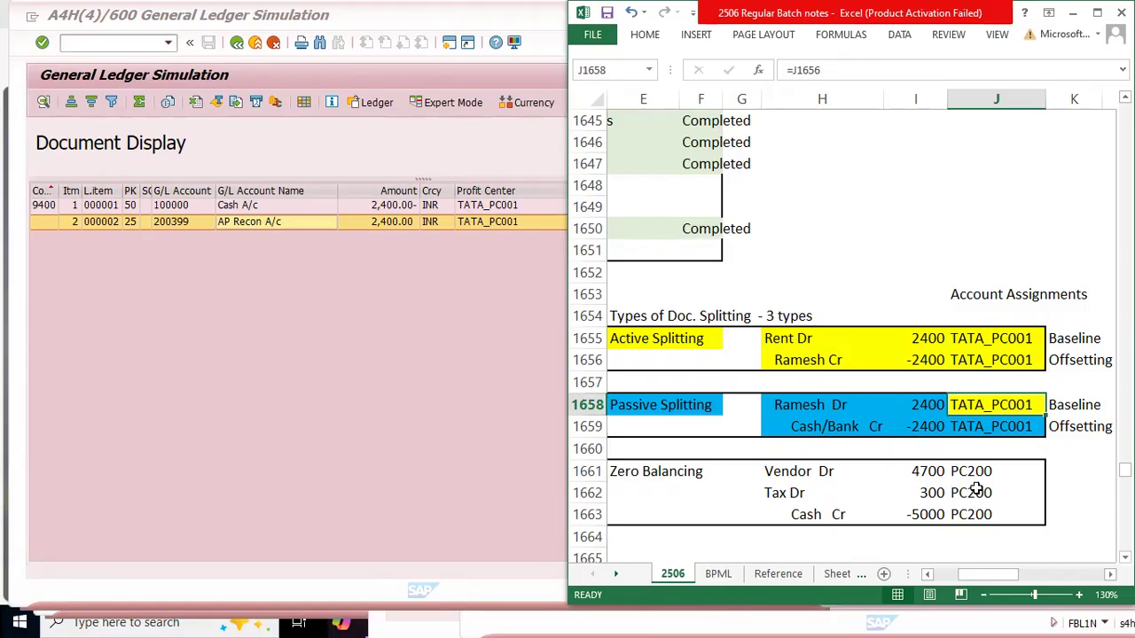
pyautogui.moveTo(654, 406); pyautogui.dragTo(993, 427)
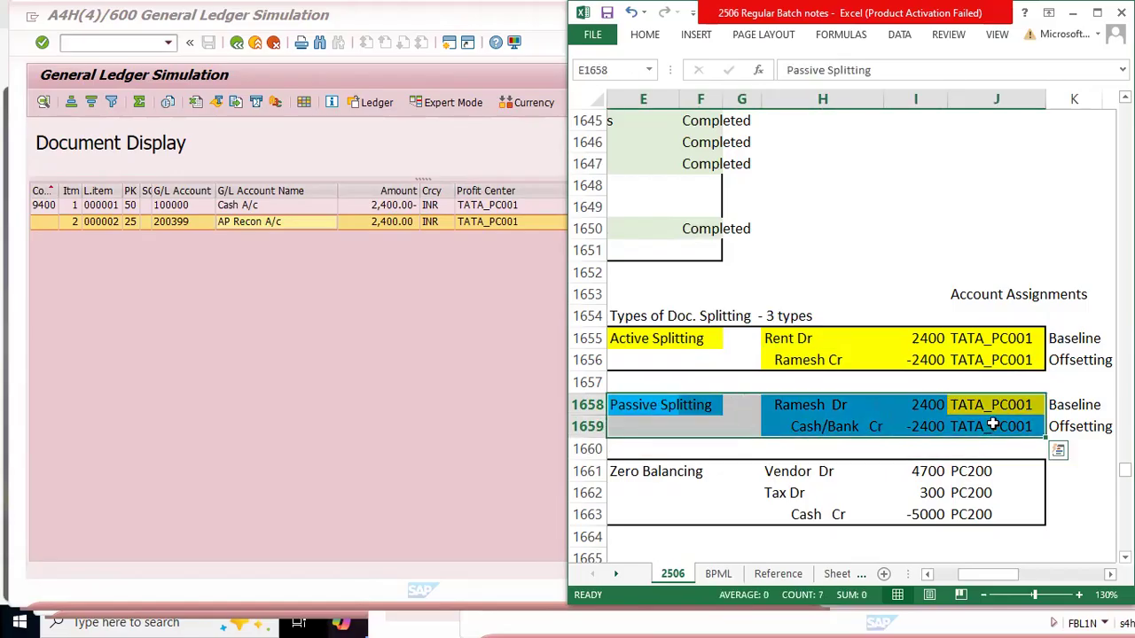
# Step: Leave the SAP general ledger simulation and bring up the vendor's open items in company code 9400 for processing again
pyautogui.click(362, 391)
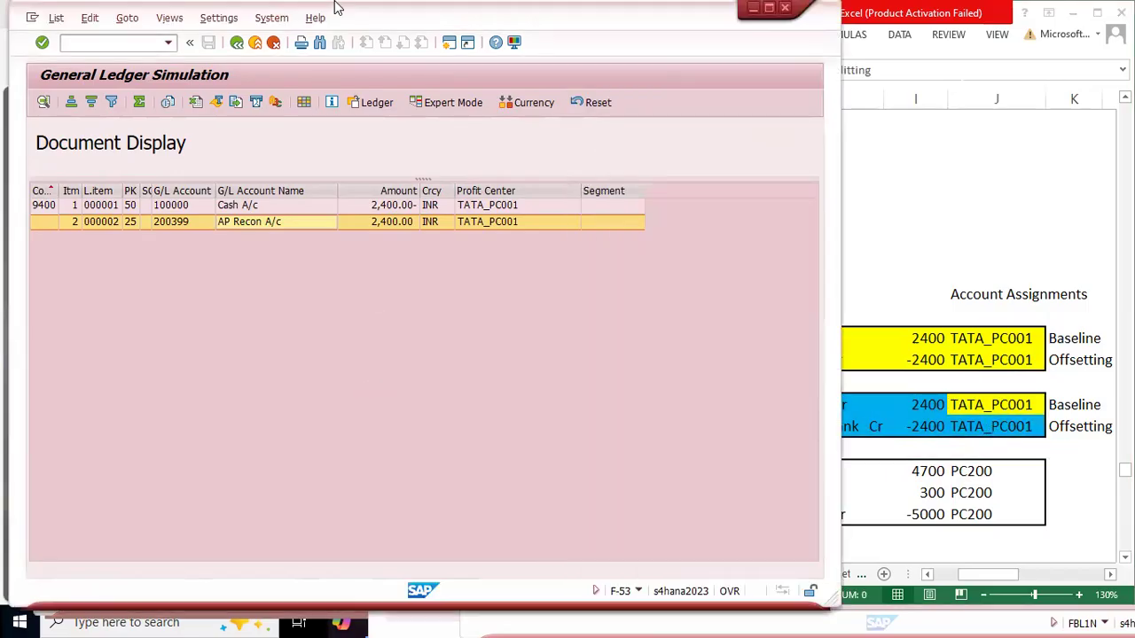
pyautogui.click(237, 44)
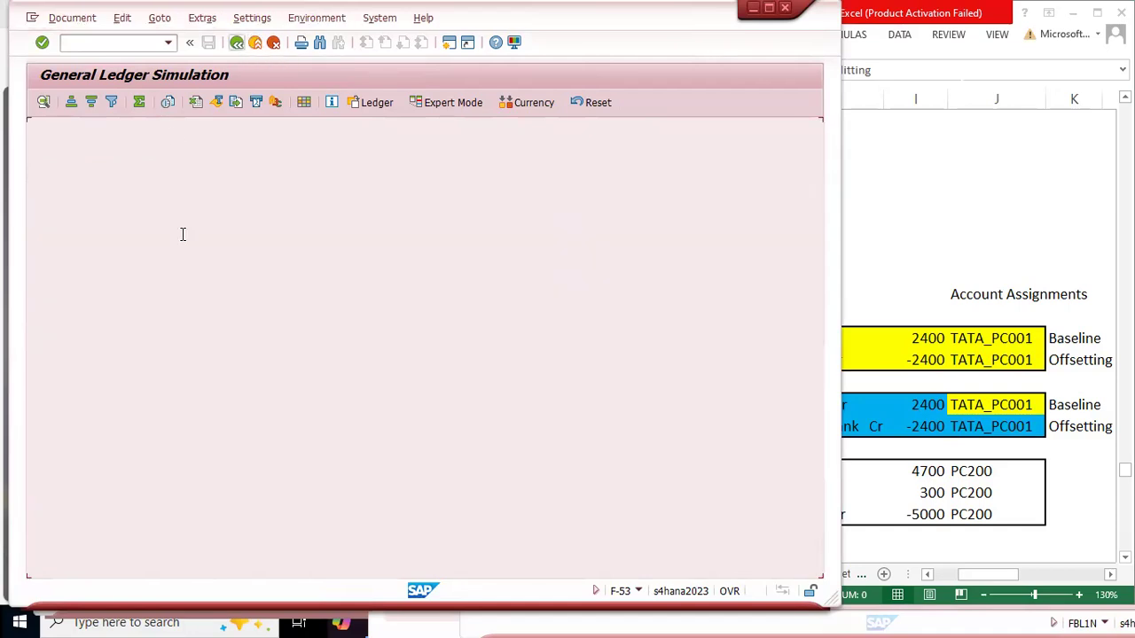
pyautogui.click(224, 305)
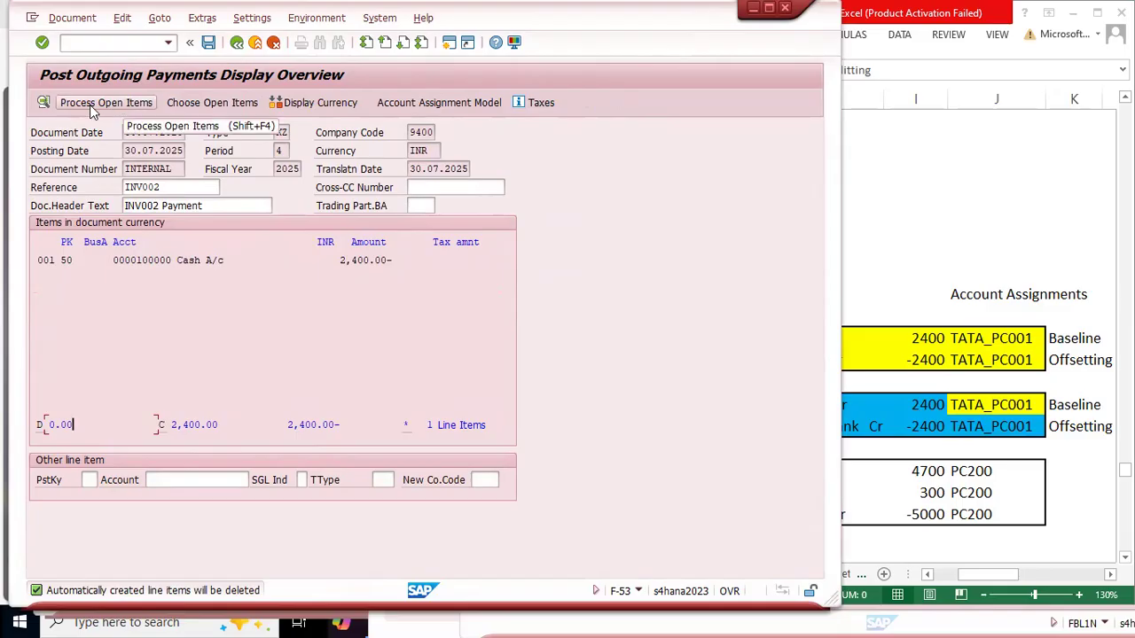
pyautogui.click(220, 105)
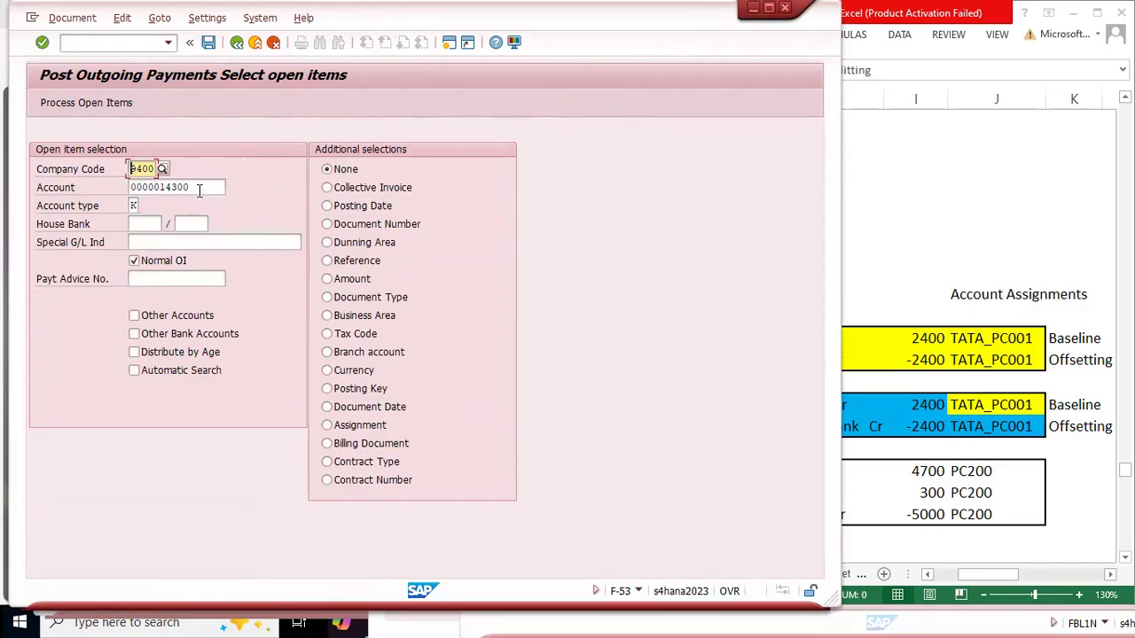
pyautogui.doubleClick(213, 187)
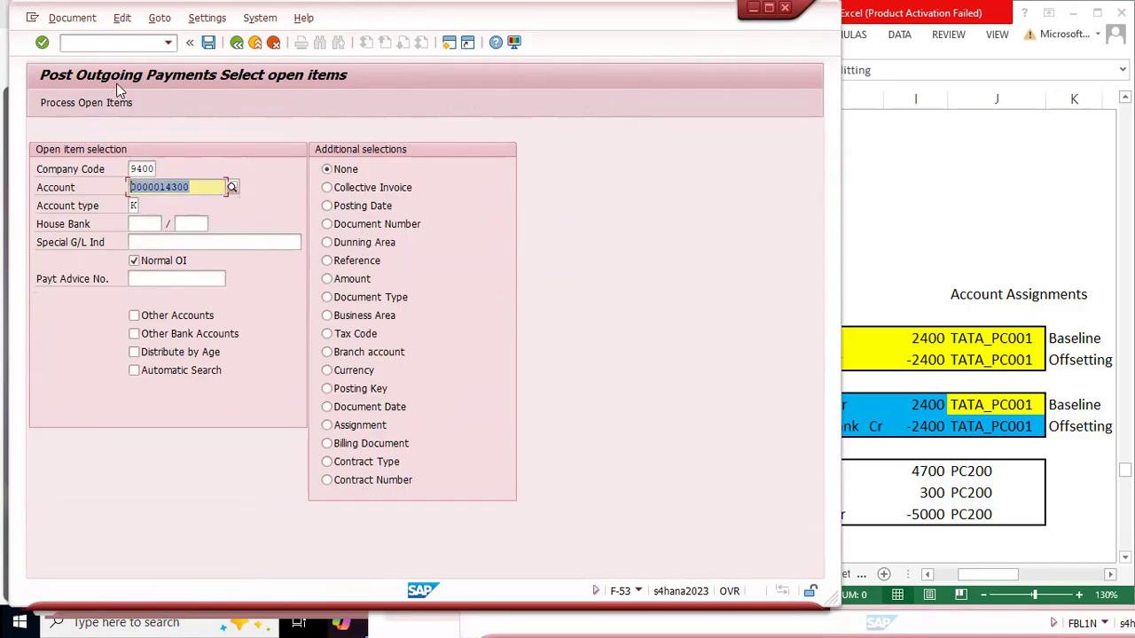
pyautogui.click(68, 103)
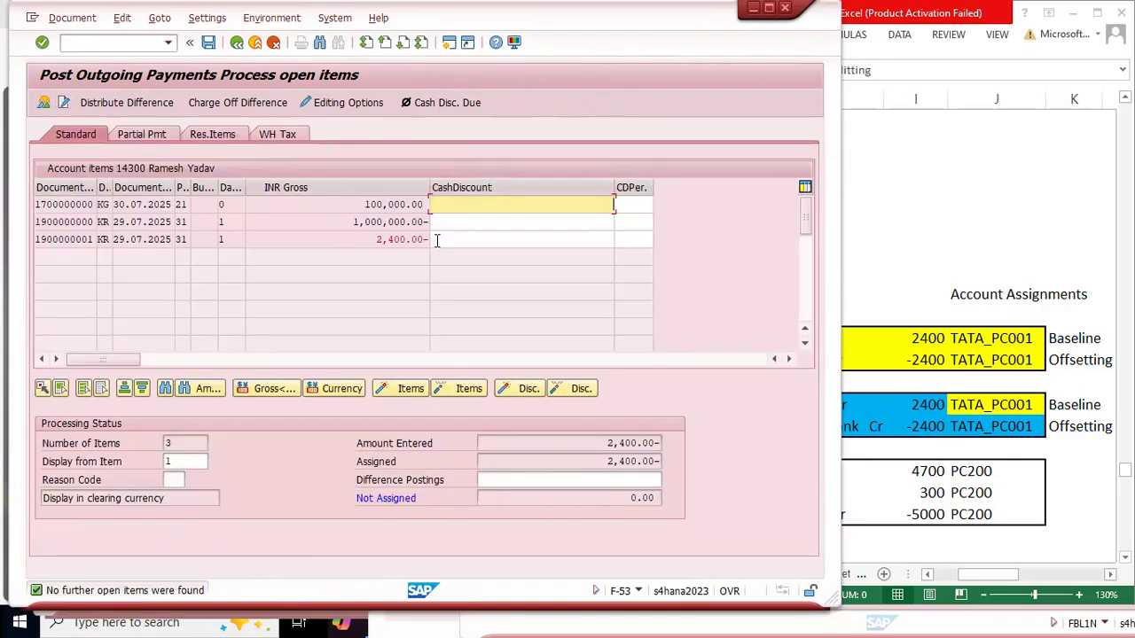
# Step: Check the assigned amount against the amount entered and post the outgoing payment
pyautogui.moveTo(592, 460); pyautogui.dragTo(693, 465)
pyautogui.moveTo(601, 441); pyautogui.dragTo(671, 445)
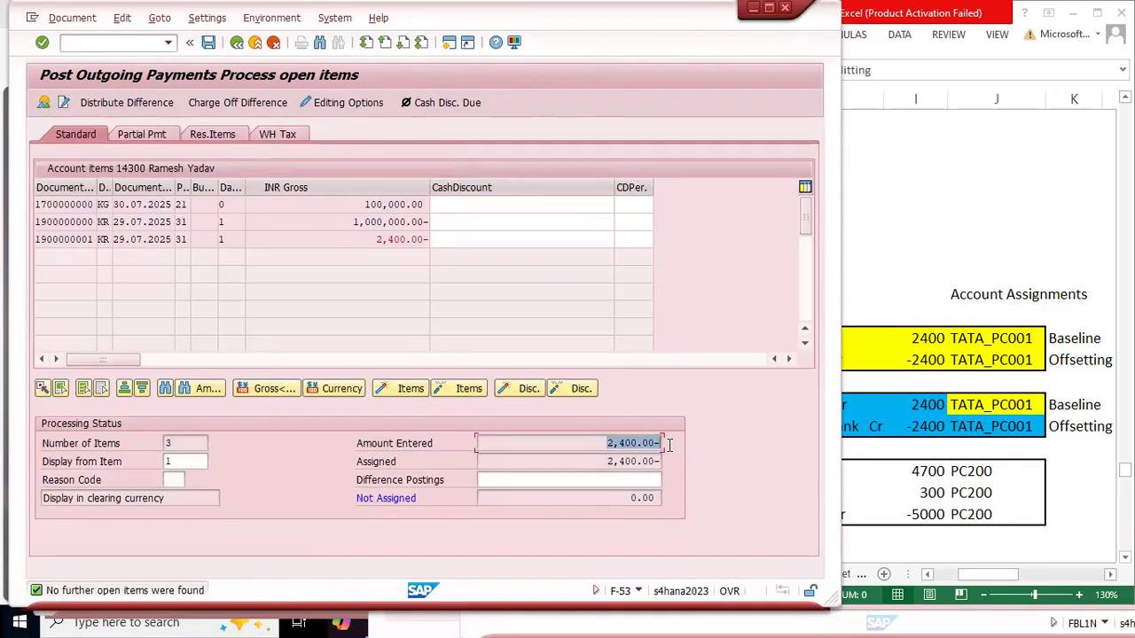
pyautogui.click(208, 44)
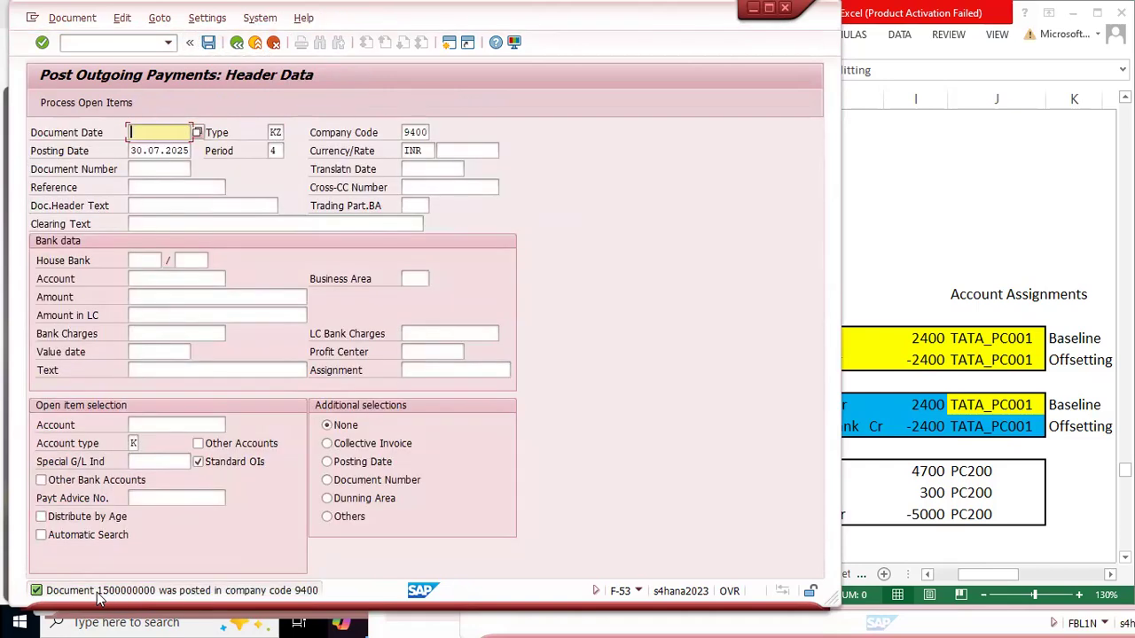
# Step: Maximize the Excel notes, check the Payments number range 15 for 2025 in the BPML sheet, and return to sheet 2506
pyautogui.click(931, 249)
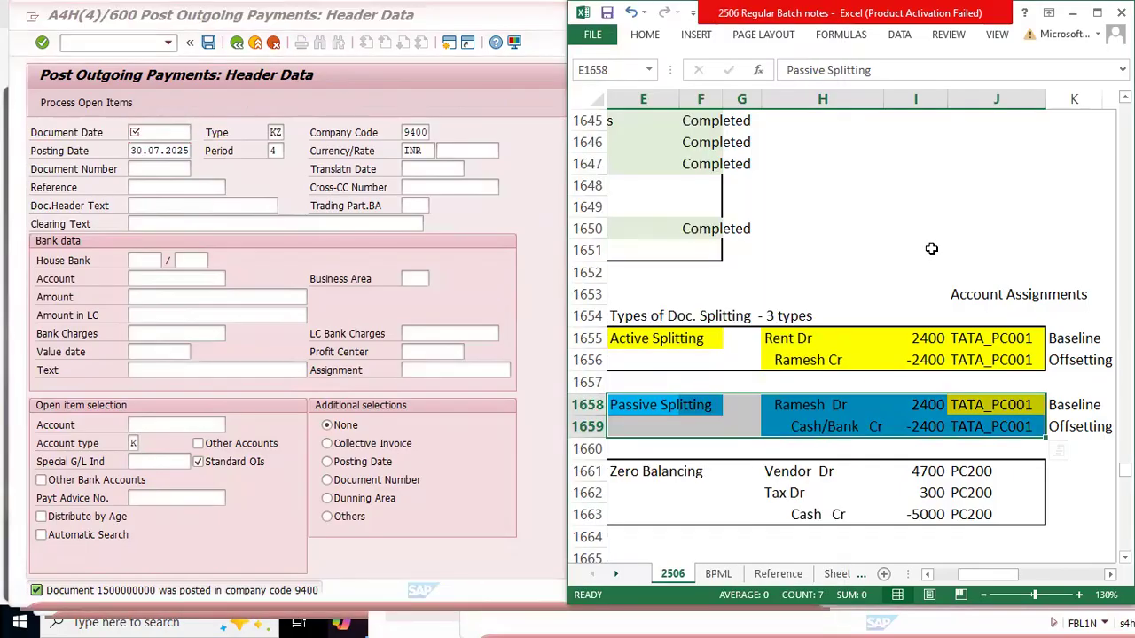
pyautogui.click(1096, 12)
pyautogui.hotkey('ctrl', 'pagedown')
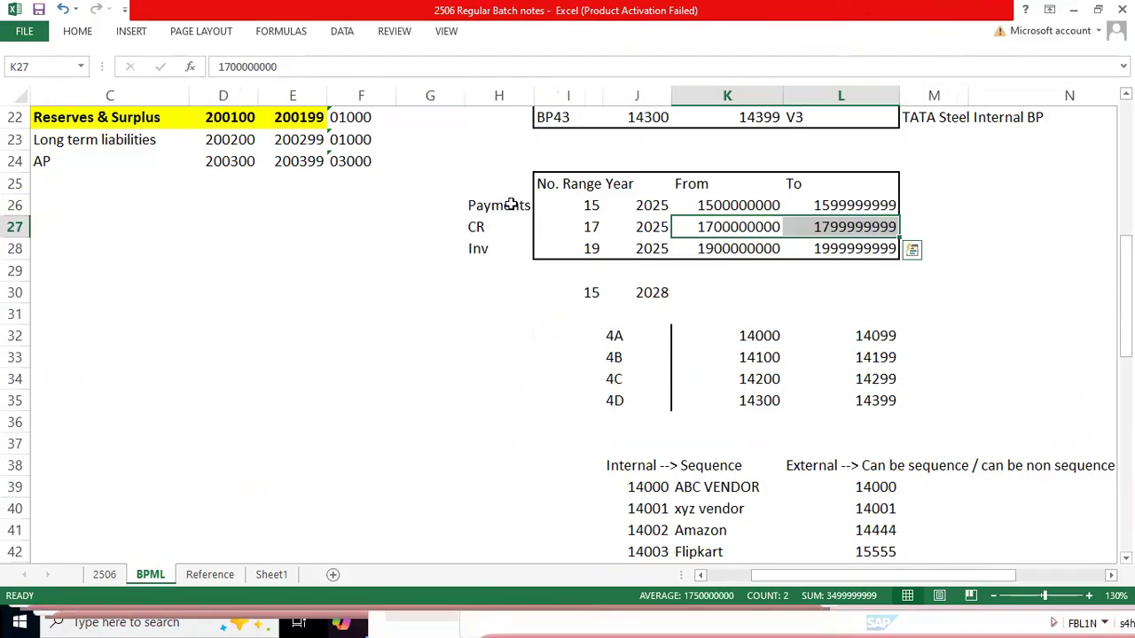
pyautogui.moveTo(486, 205); pyautogui.dragTo(880, 205)
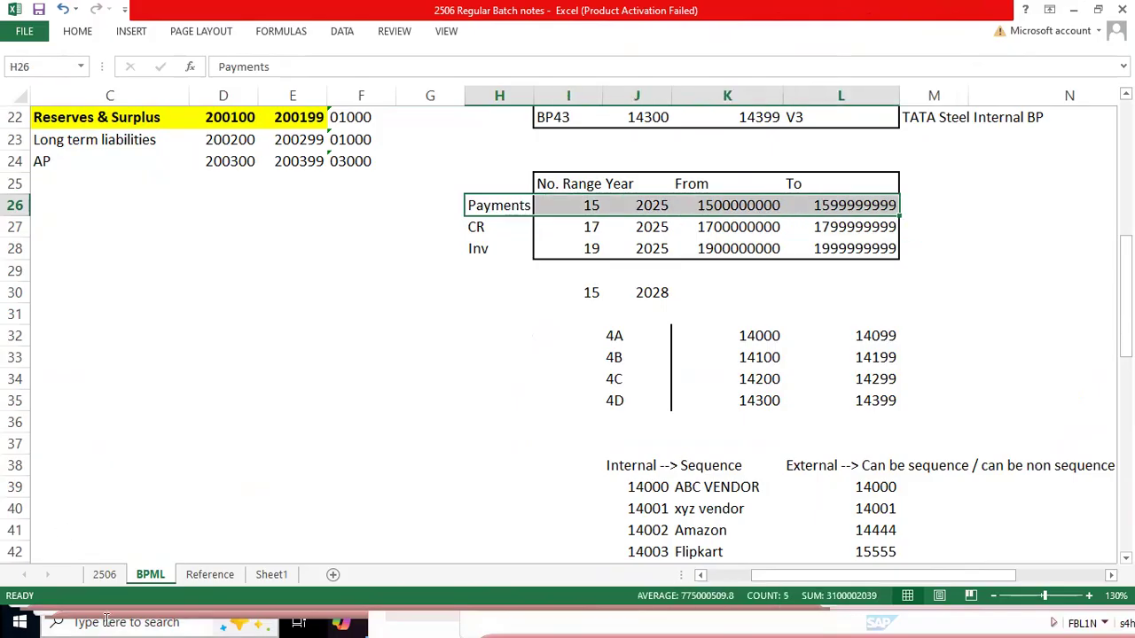
pyautogui.click(104, 576)
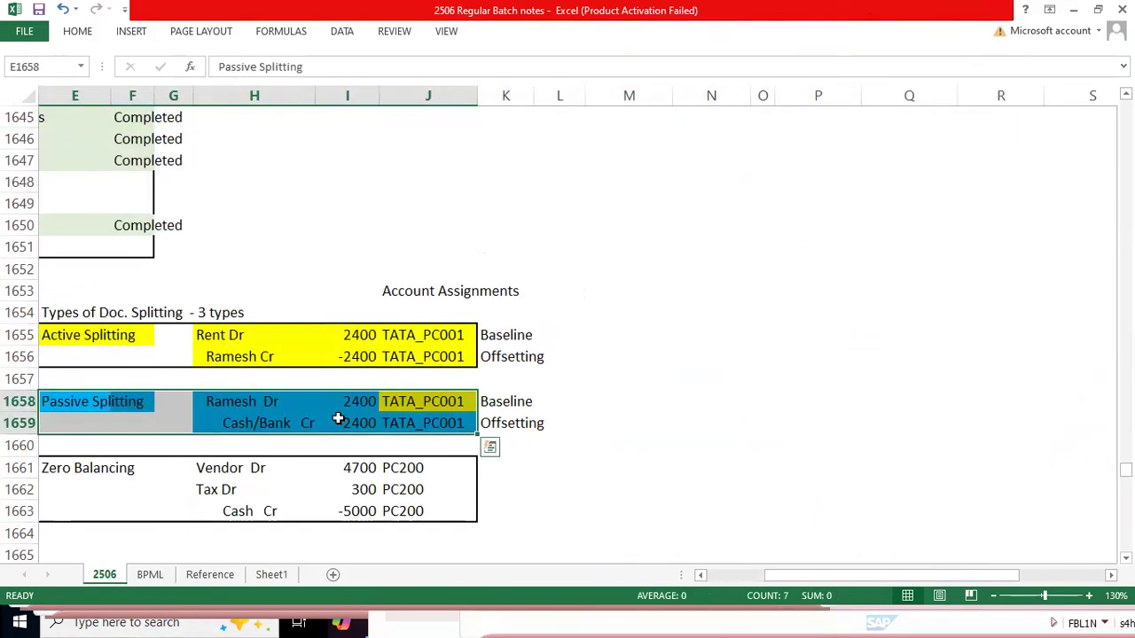
# Step: Switch to the SAP Vendor Line Item Display session, maximize it and refresh the vendor's line item list
pyautogui.hotkey('alt', 'Tab')
pyautogui.hotkey('alt', 'Tab')
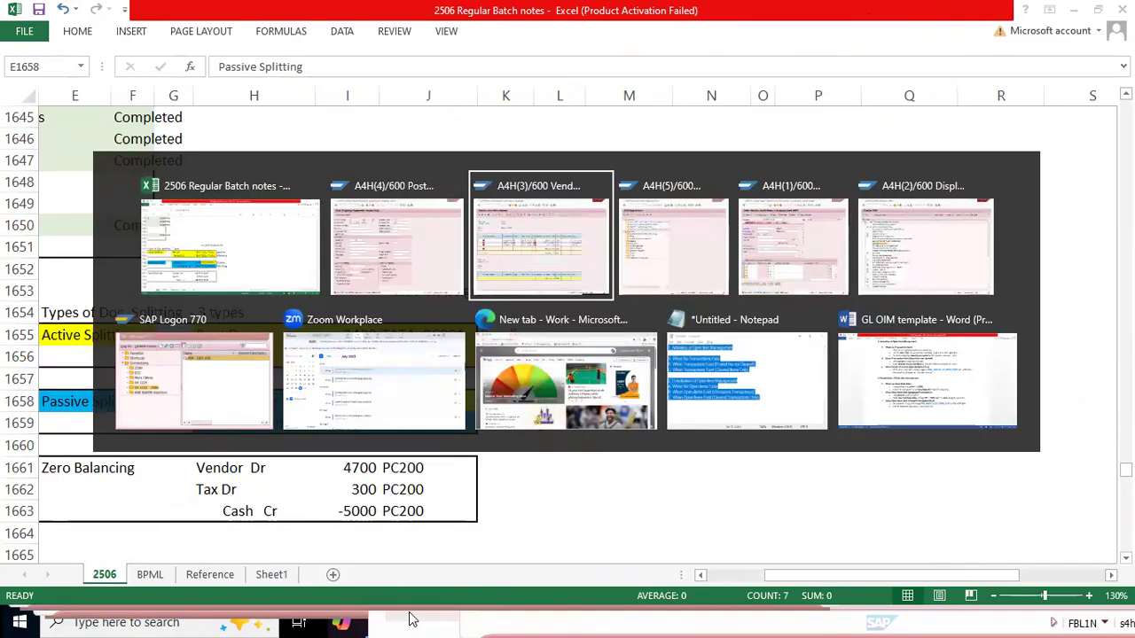
pyautogui.click(633, 415)
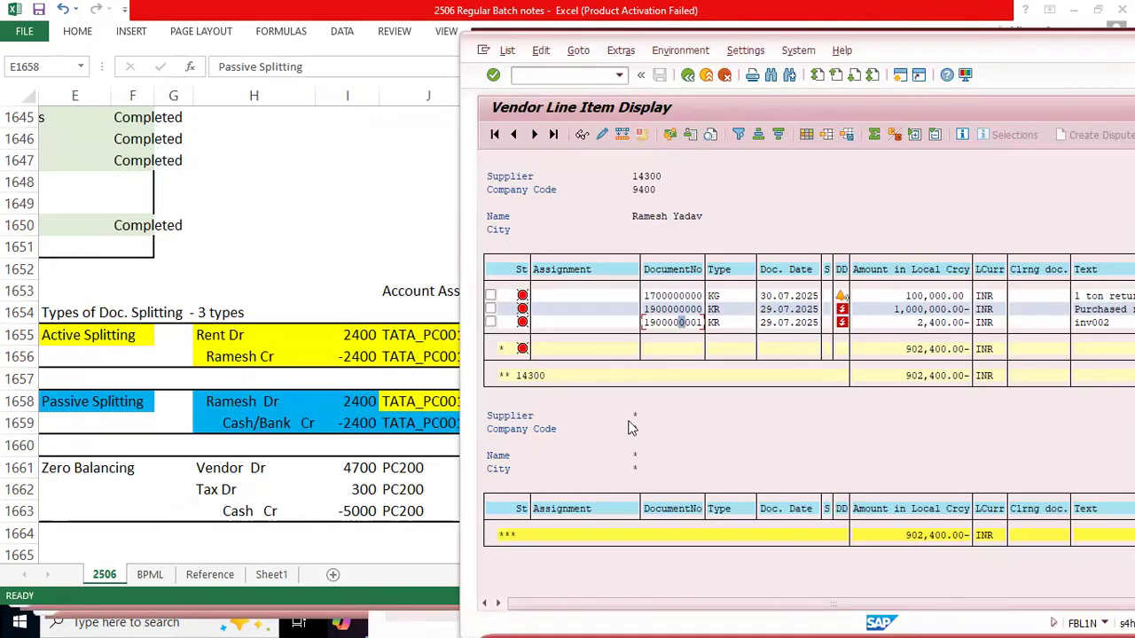
pyautogui.doubleClick(1080, 46)
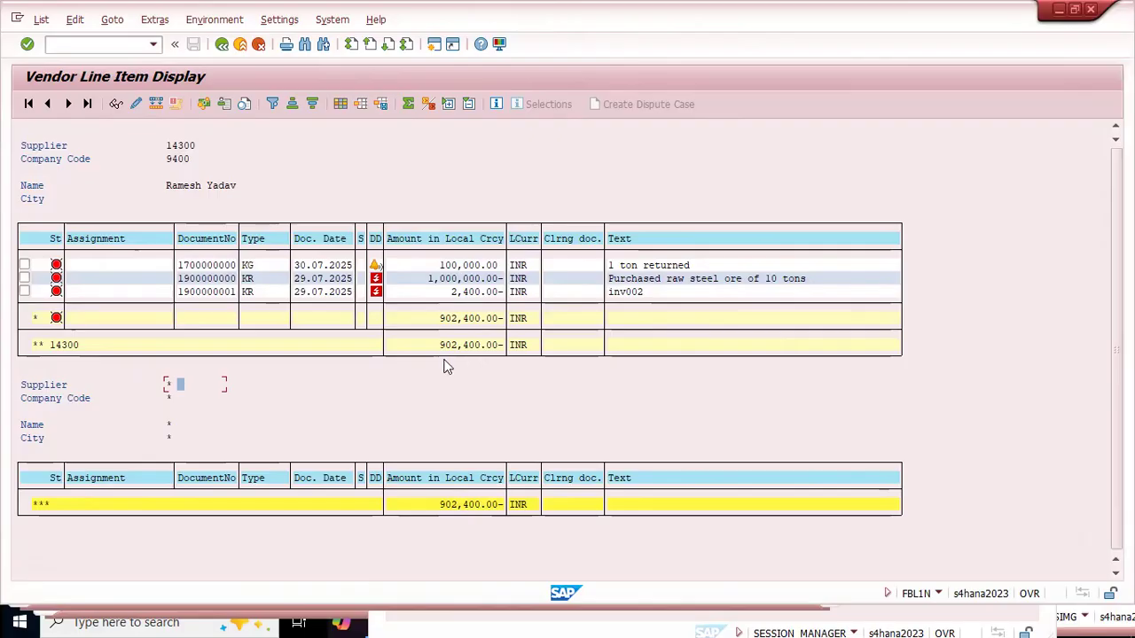
pyautogui.click(41, 19)
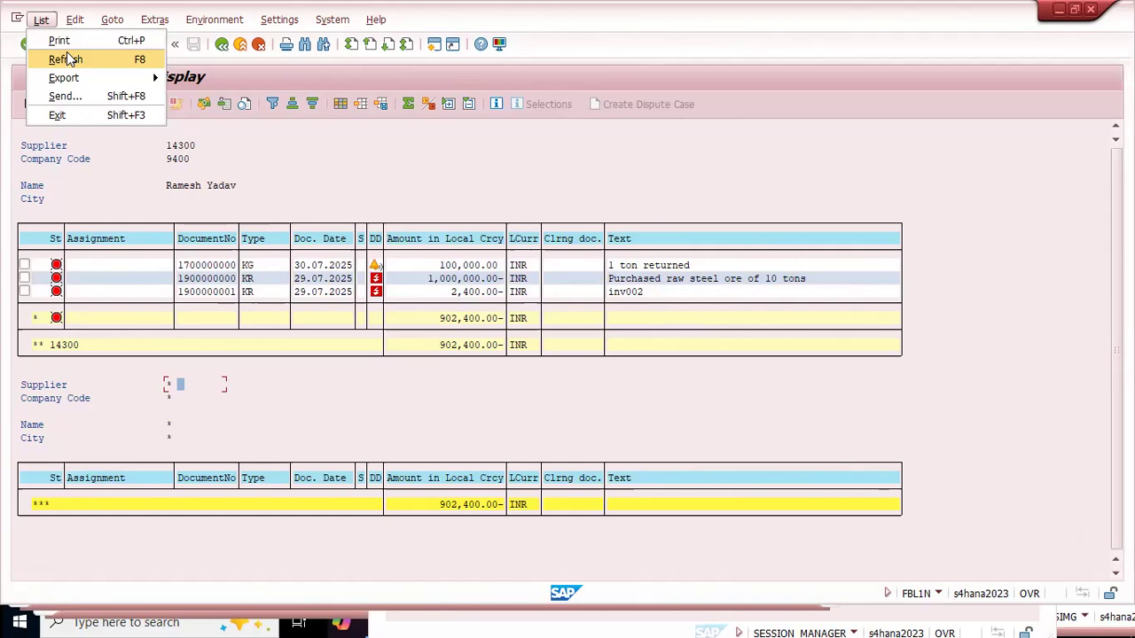
pyautogui.click(66, 58)
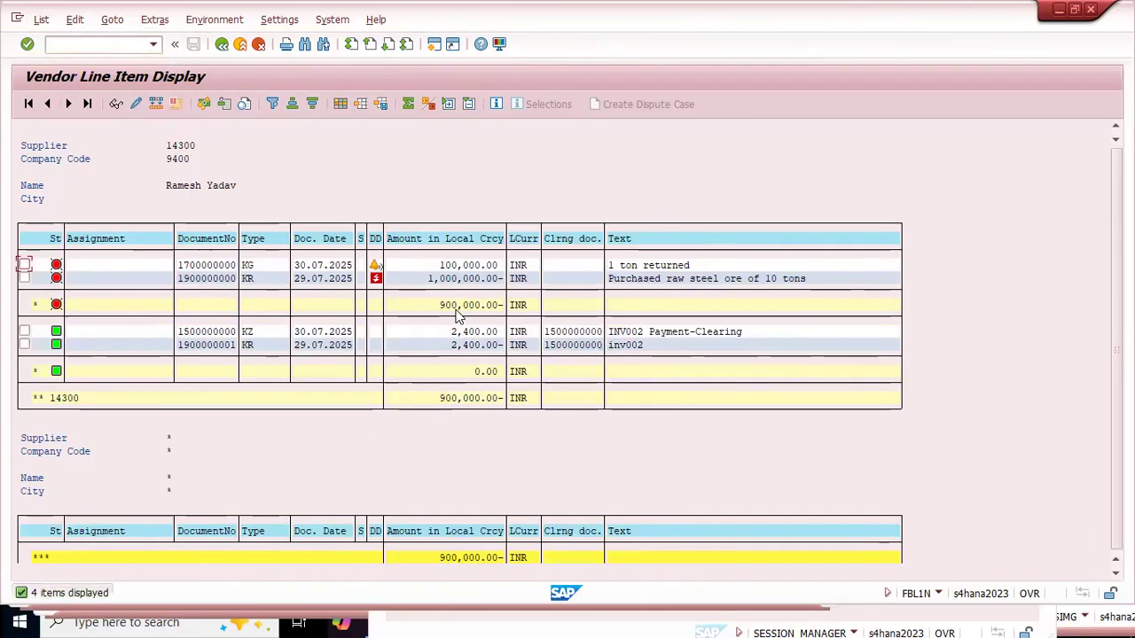
# Step: Check the open items' subtotal, then the amounts and payment text of the cleared items in the vendor list
pyautogui.click(450, 306)
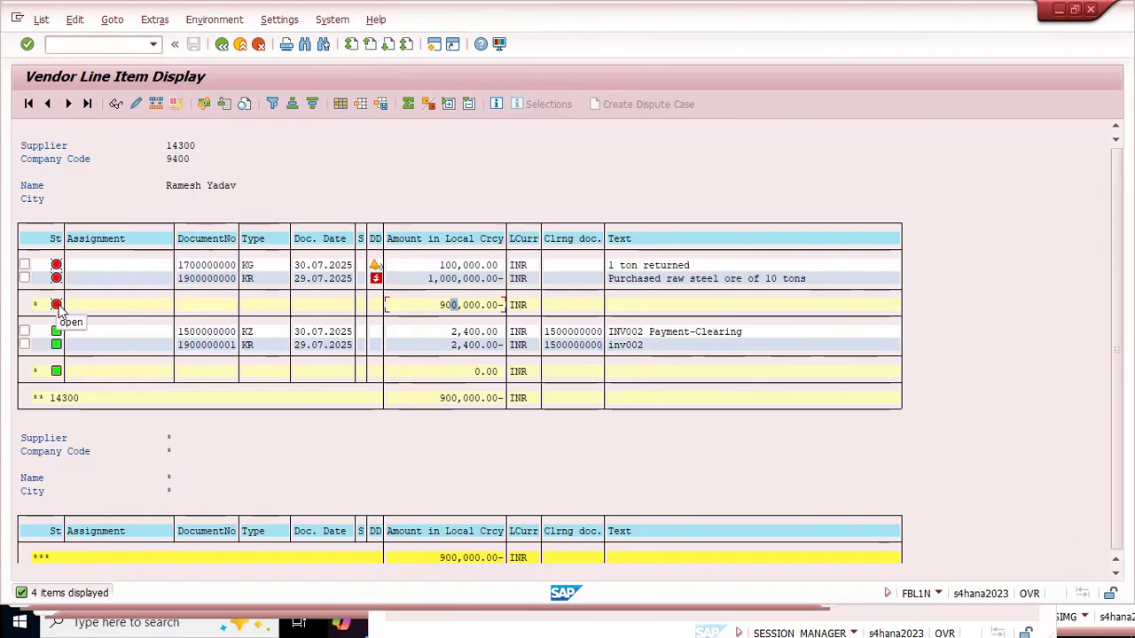
pyautogui.click(471, 305)
pyautogui.click(459, 333)
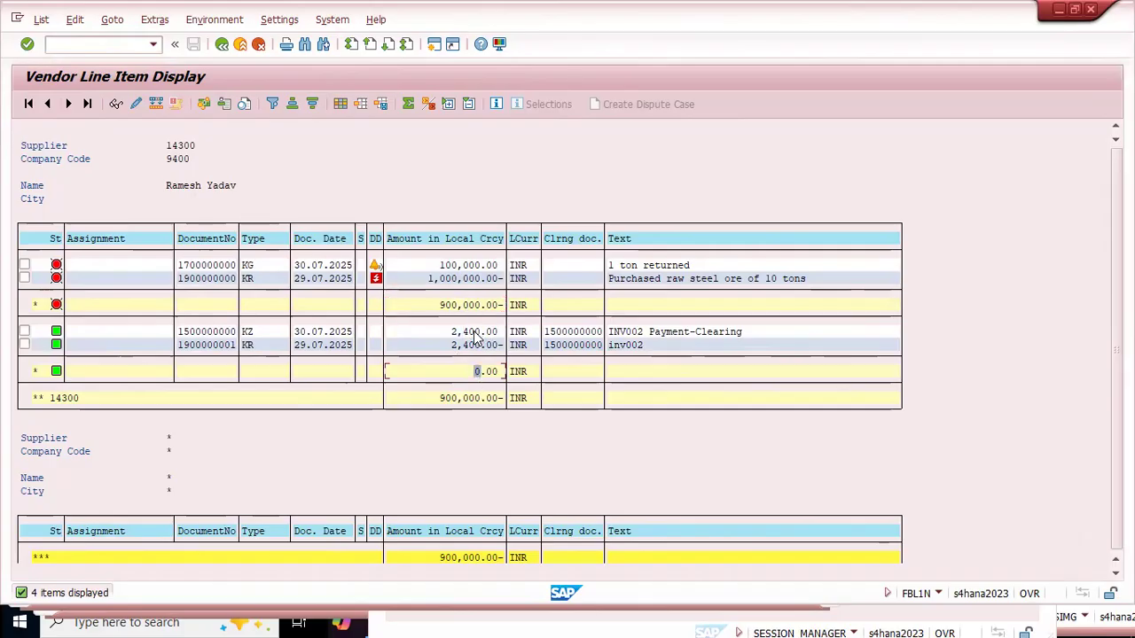
pyautogui.click(651, 334)
# Step: Select the cleared inv002 invoice line and its KZ payment line, and check the clearing document they share
pyautogui.click(25, 345)
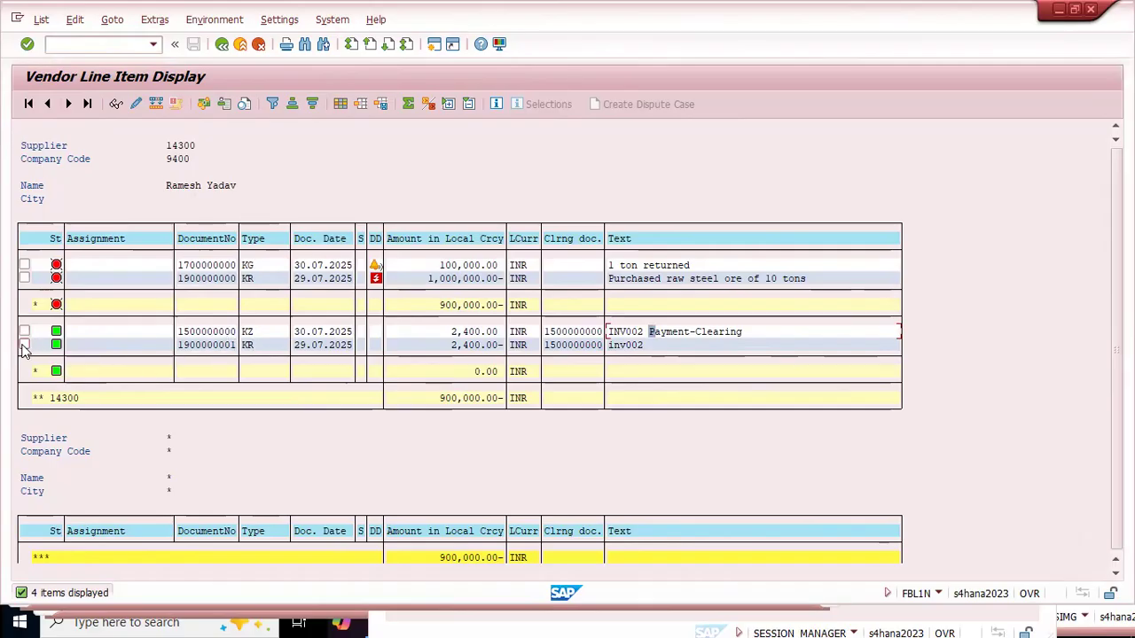
pyautogui.click(245, 333)
pyautogui.click(25, 332)
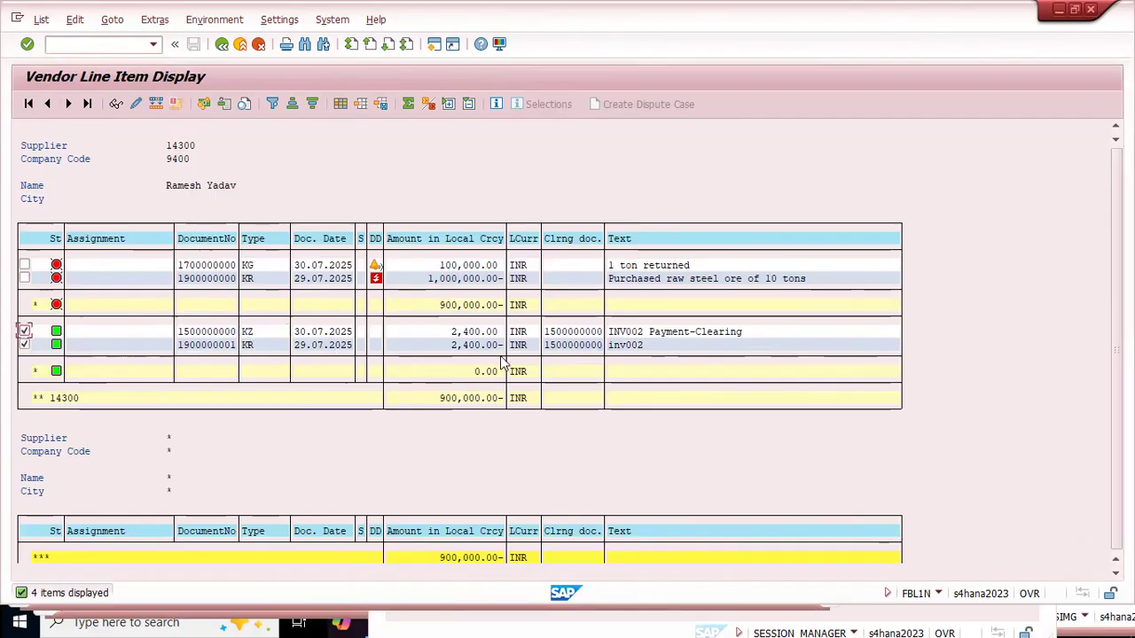
pyautogui.click(570, 335)
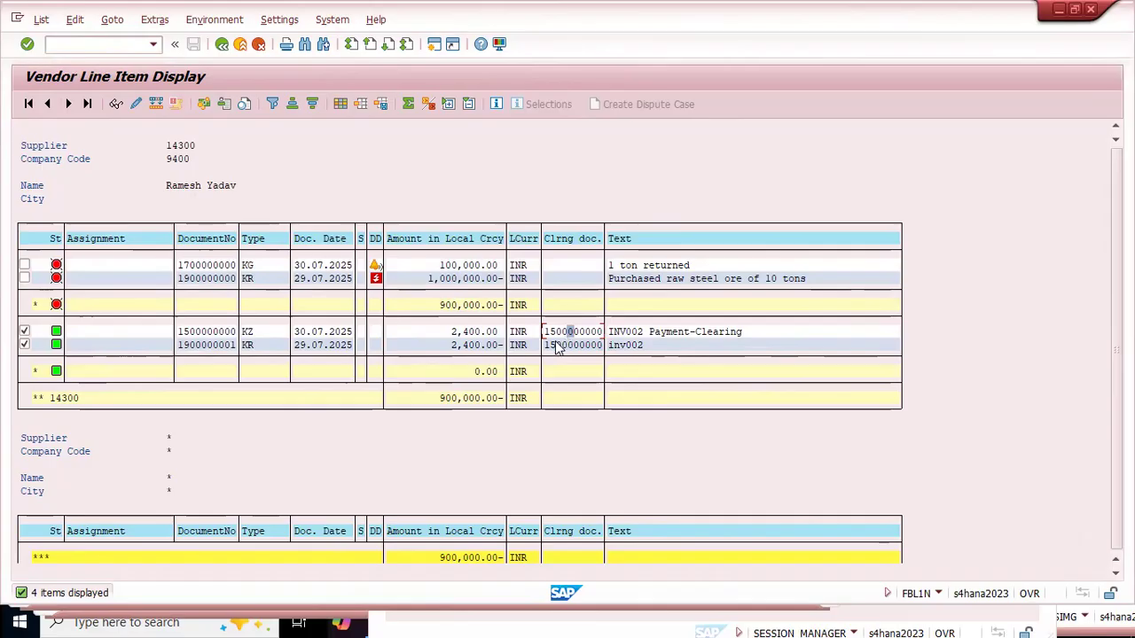
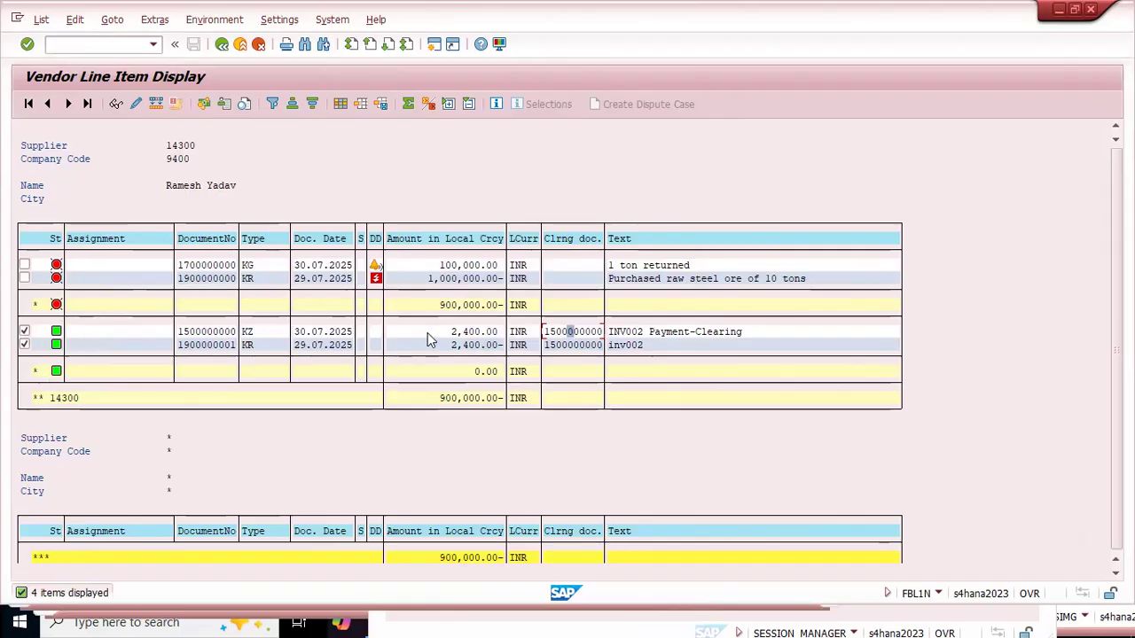
# Step: Switch from the vendor line item list to the SAP Easy Access session
pyautogui.click(448, 346)
pyautogui.write('/')
pyautogui.press('BackSpace')
pyautogui.hotkey('alt', 'Tab')
pyautogui.press('Tab')
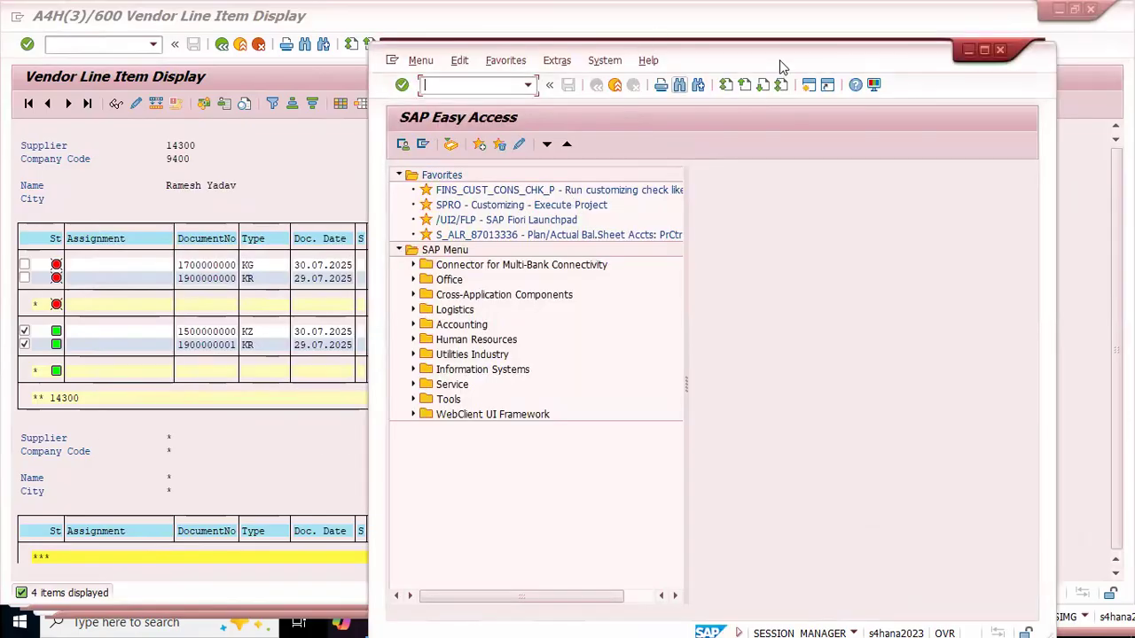
pyautogui.write('f-43')
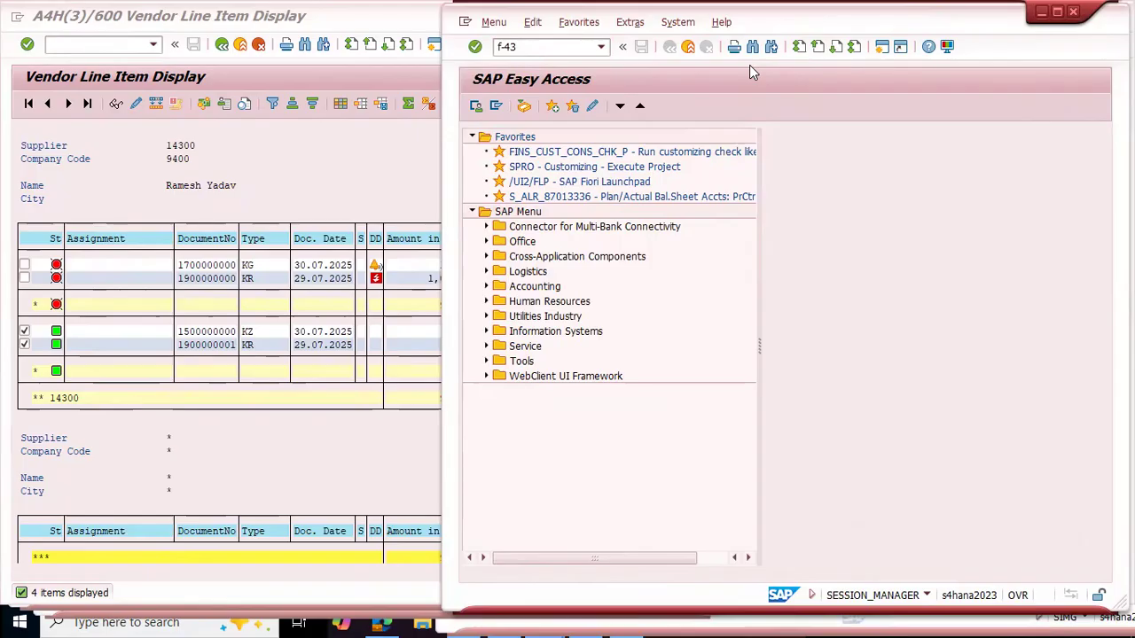
pyautogui.press('Return')
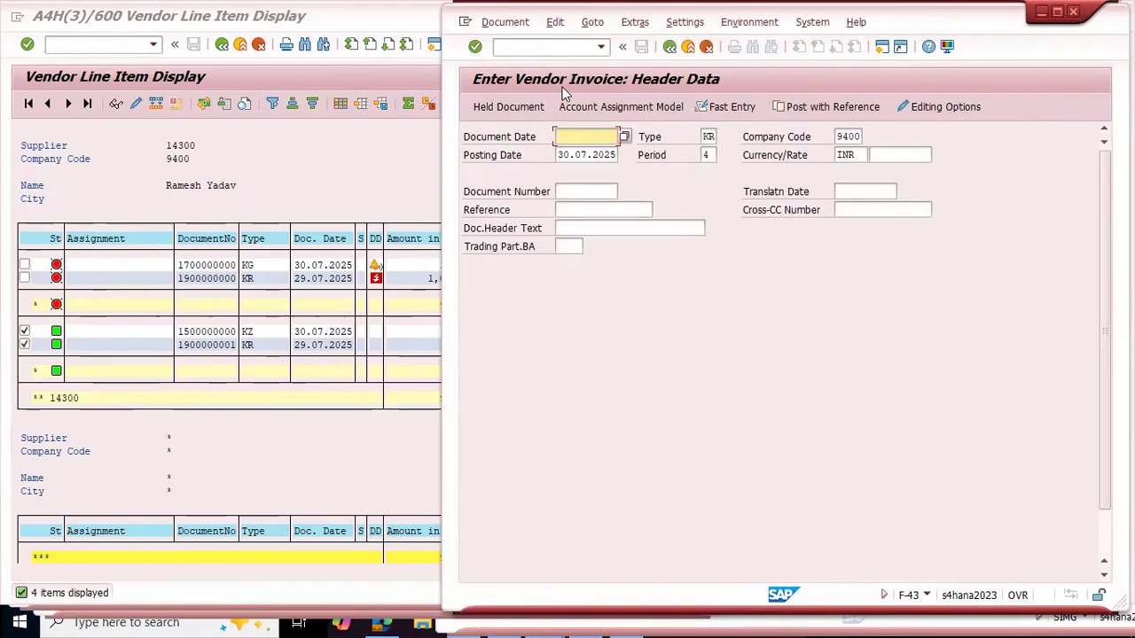
pyautogui.scroll(-2, 731, 399)
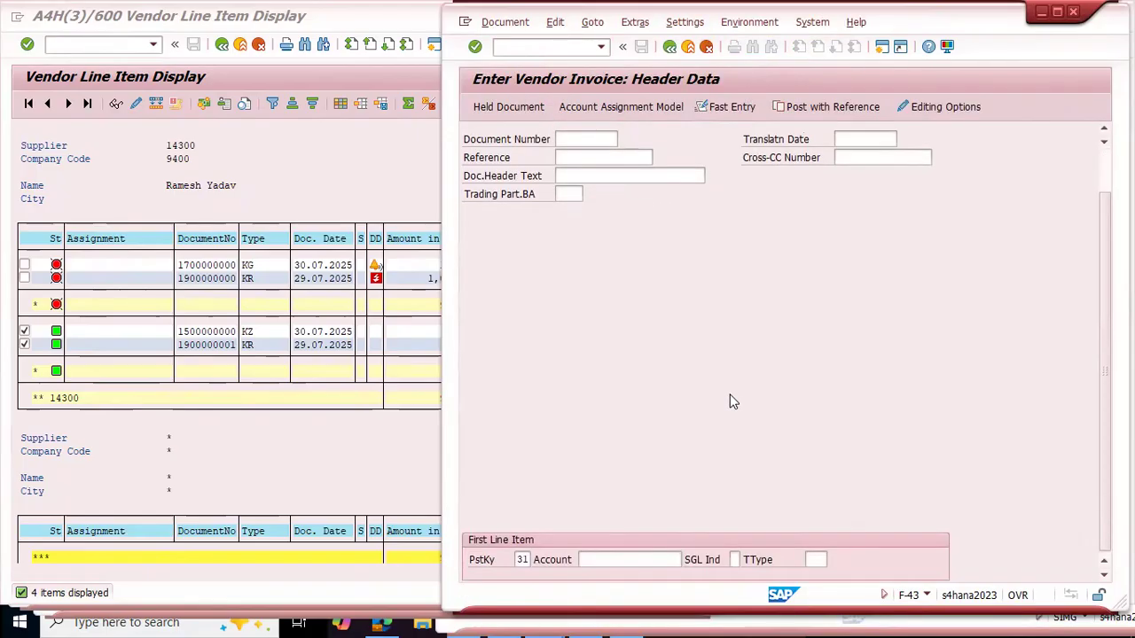
pyautogui.scroll(2, 731, 401)
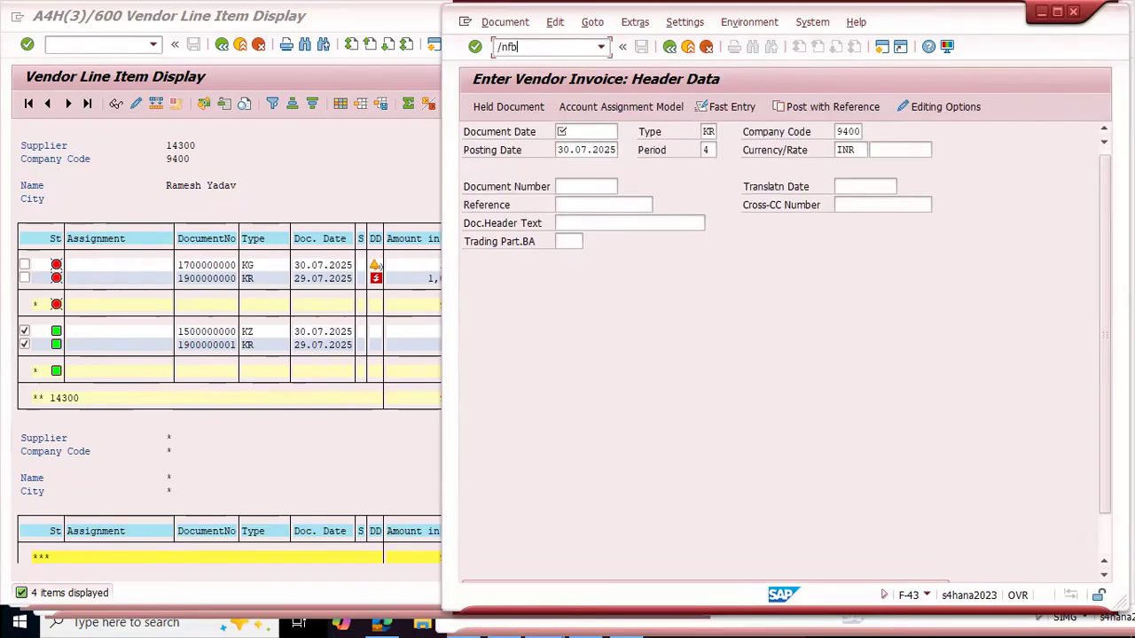
# Step: Start a vendor invoice in FB60 for the same supplier as in the line item list, with invoice date 01.07.2025
pyautogui.press('Return')
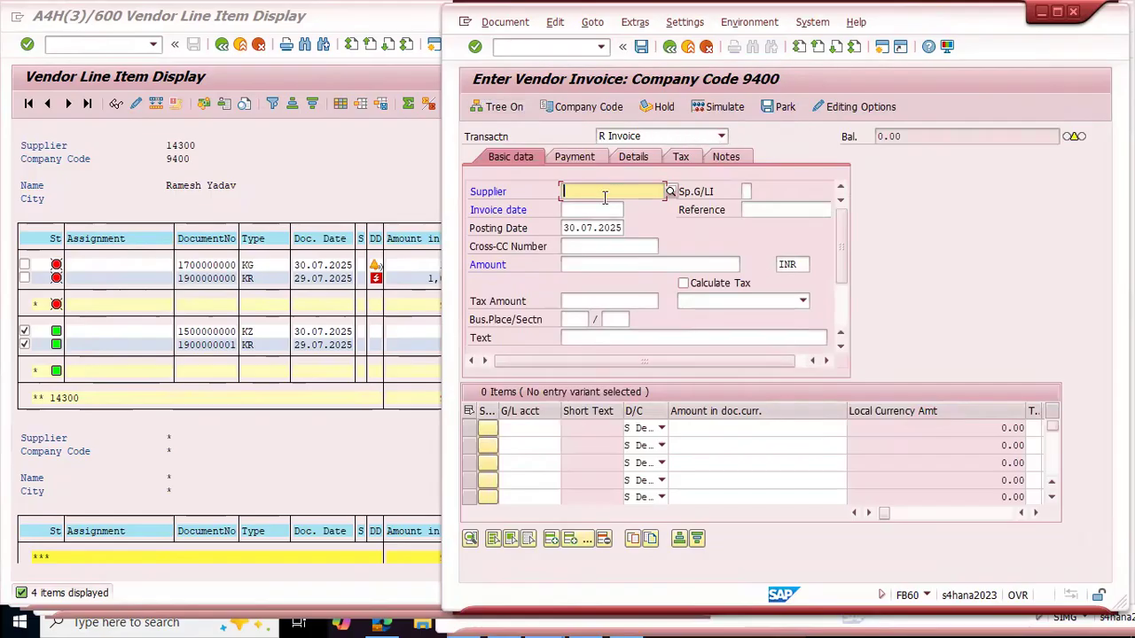
pyautogui.write('1430')
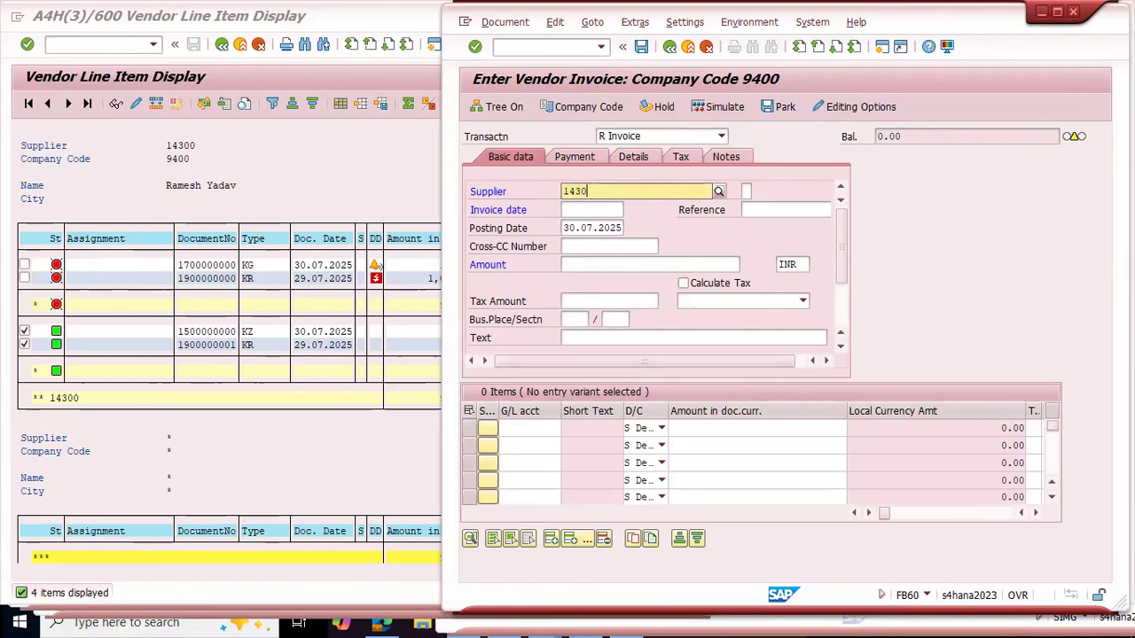
pyautogui.press('Down')
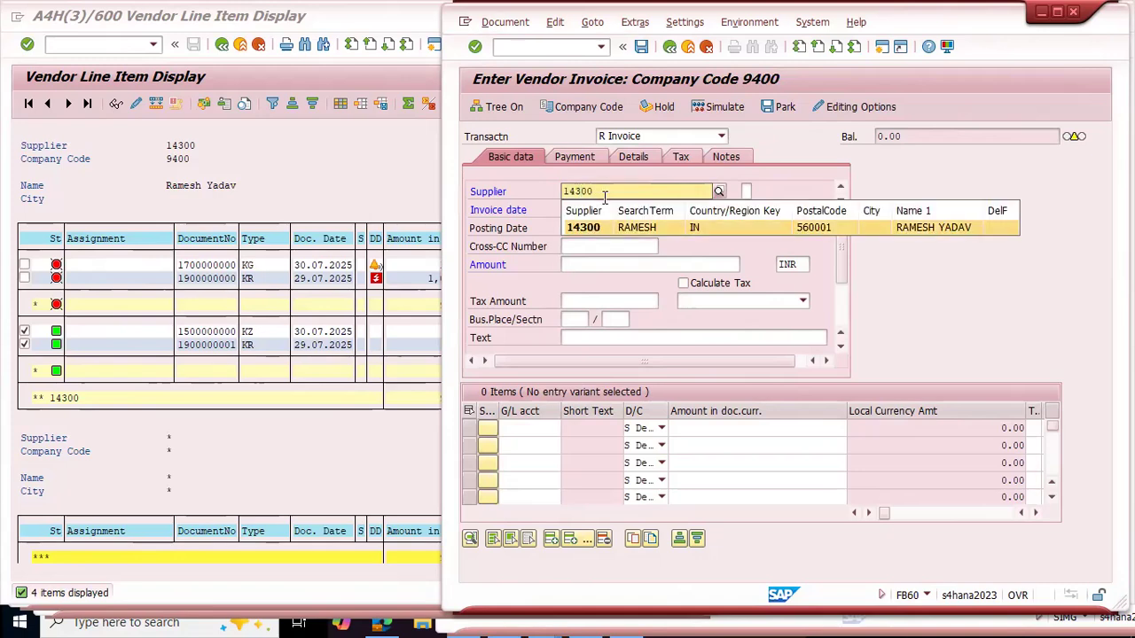
pyautogui.press('Return')
pyautogui.press('Tab')
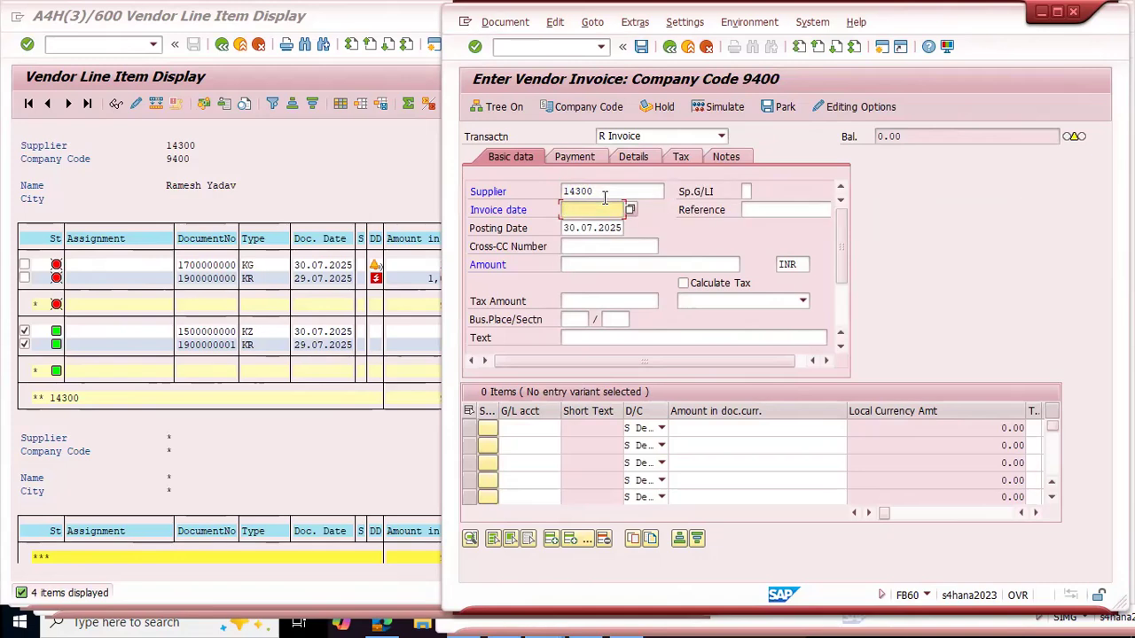
pyautogui.press('F4')
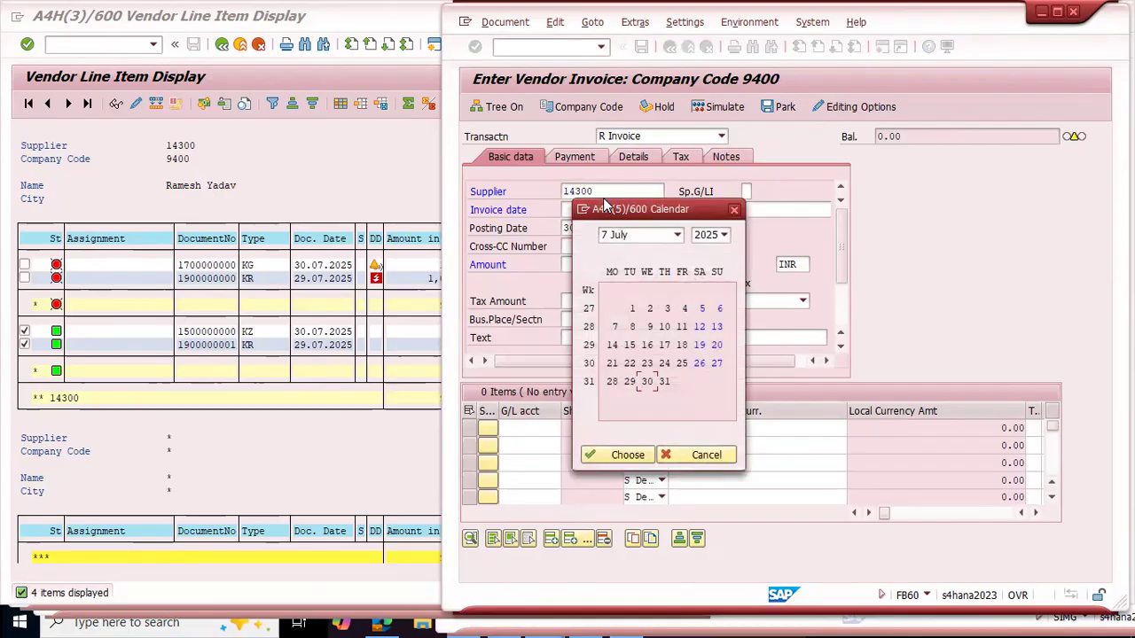
pyautogui.click(632, 310)
pyautogui.doubleClick(632, 309)
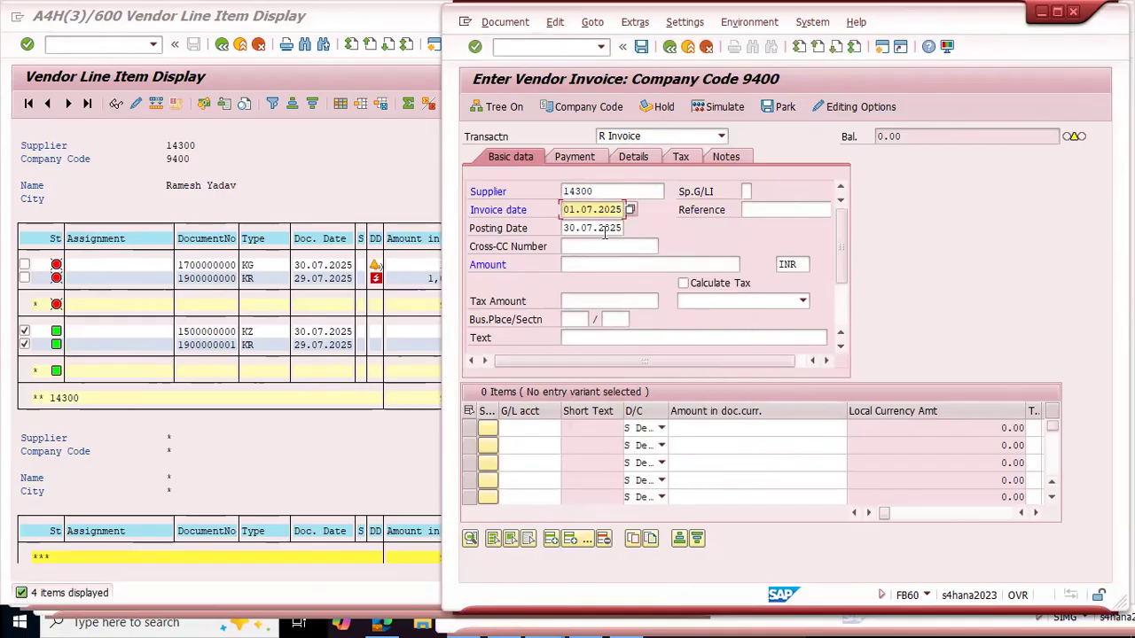
# Step: Set the vendor invoice's posting date to 02.07.2025
pyautogui.click(578, 228)
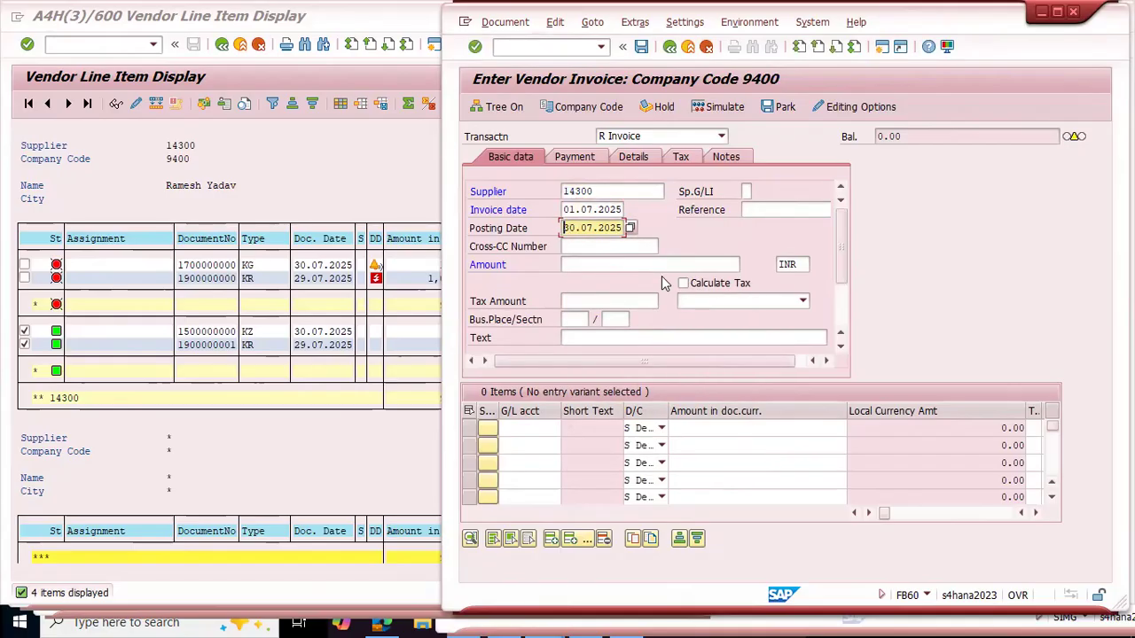
pyautogui.press('BackSpace')
pyautogui.press('BackSpace')
pyautogui.write('02')
pyautogui.press('Insert')
pyautogui.write('.')
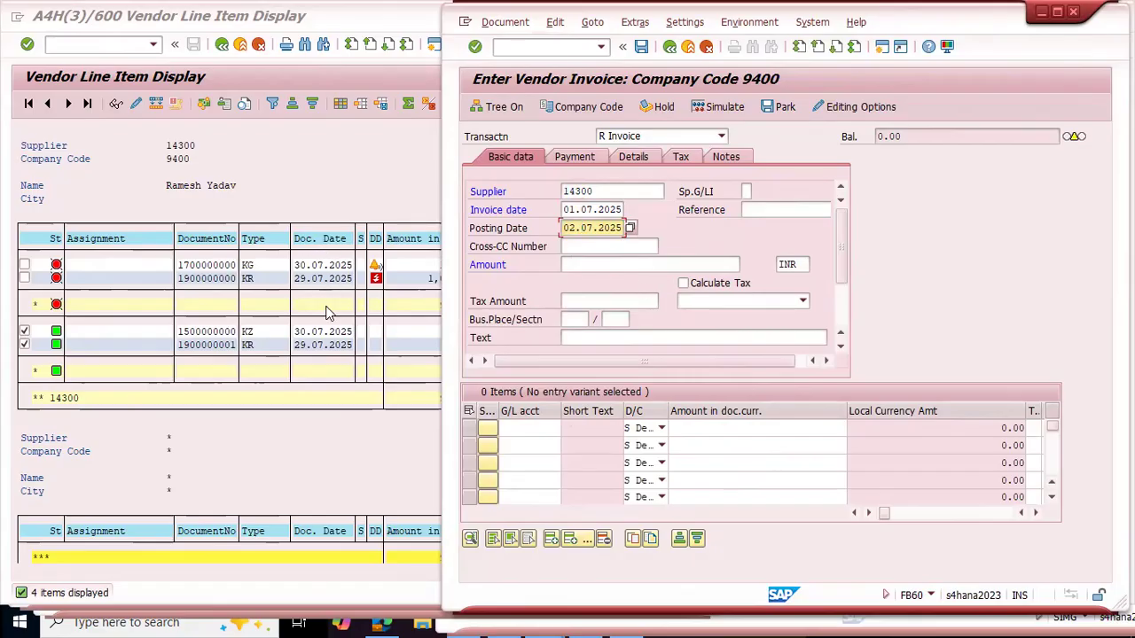
# Step: Enter 3100 INR as the invoice amount and arrange the invoice window beside the vendor line item list
pyautogui.click(594, 263)
pyautogui.write('1')
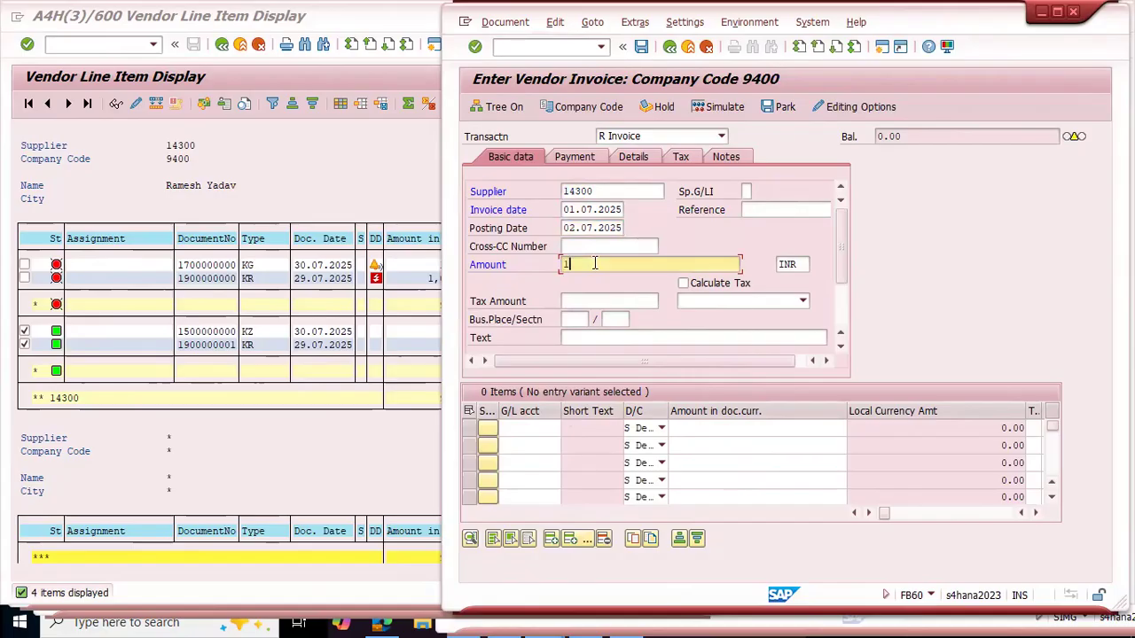
pyautogui.write('000')
pyautogui.press('BackSpace')
pyautogui.press('BackSpace')
pyautogui.press('BackSpace')
pyautogui.press('BackSpace')
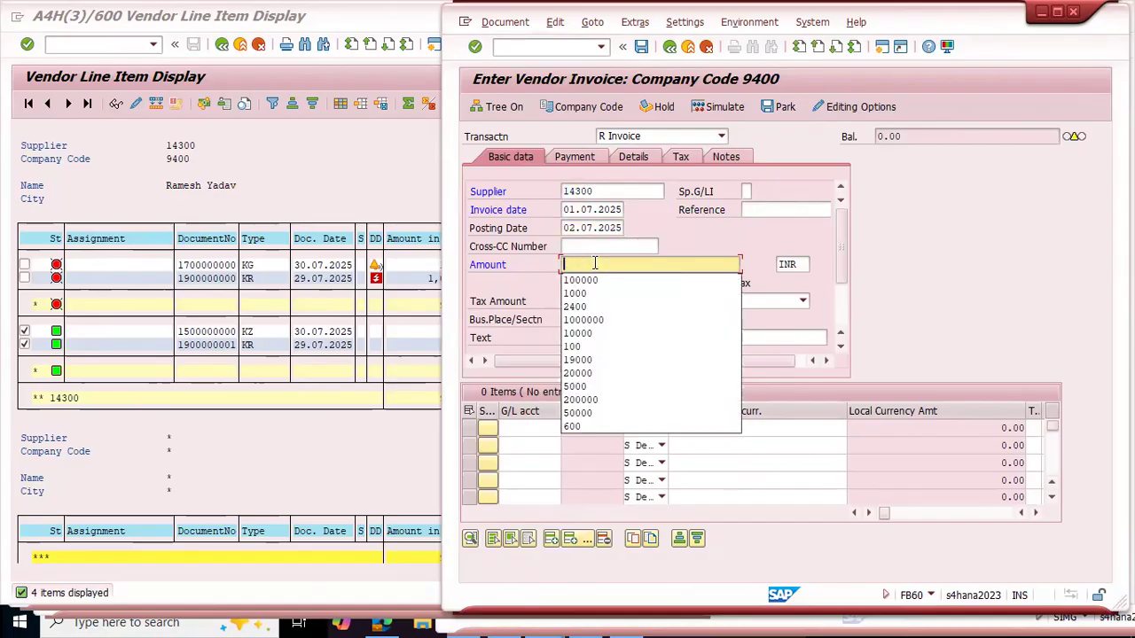
pyautogui.write('3100')
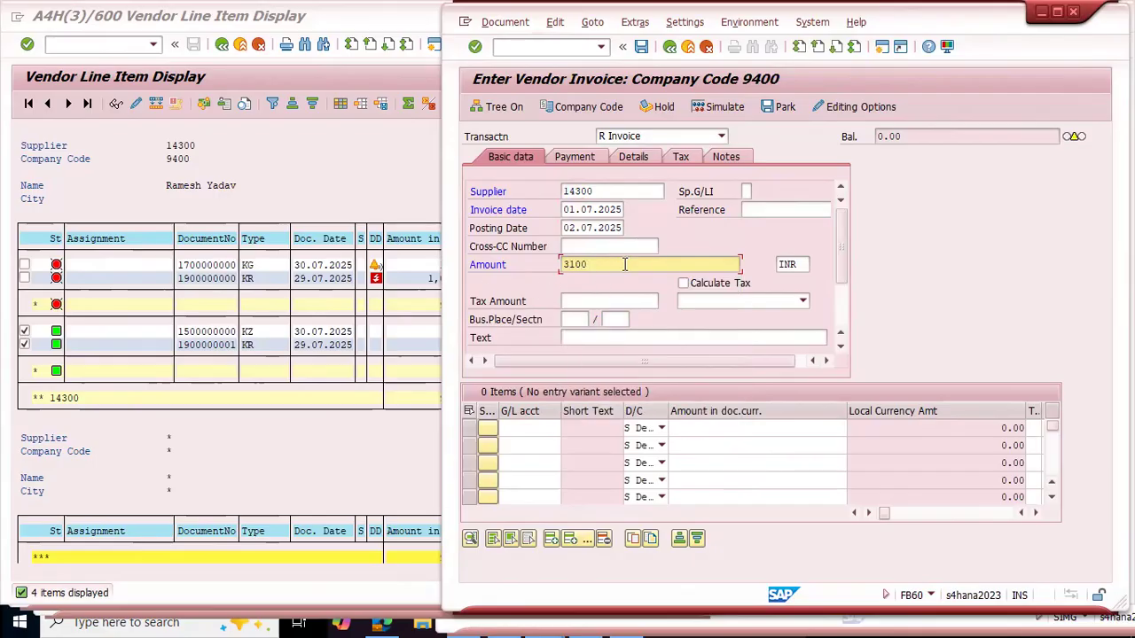
pyautogui.moveTo(624, 263); pyautogui.dragTo(520, 267)
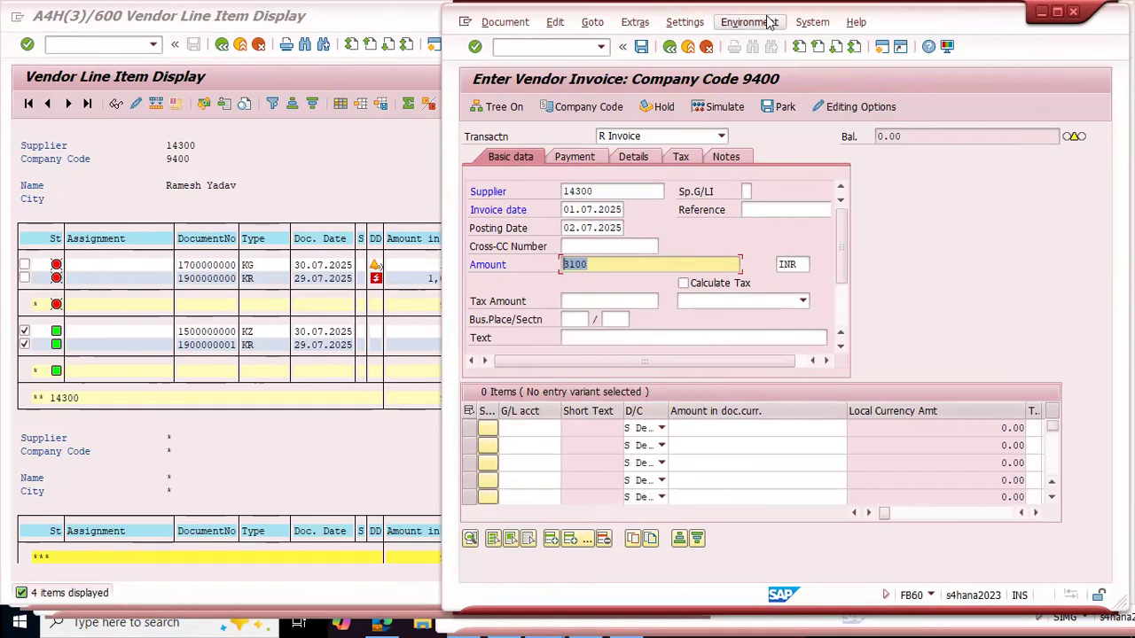
pyautogui.moveTo(965, 31); pyautogui.dragTo(1031, 27)
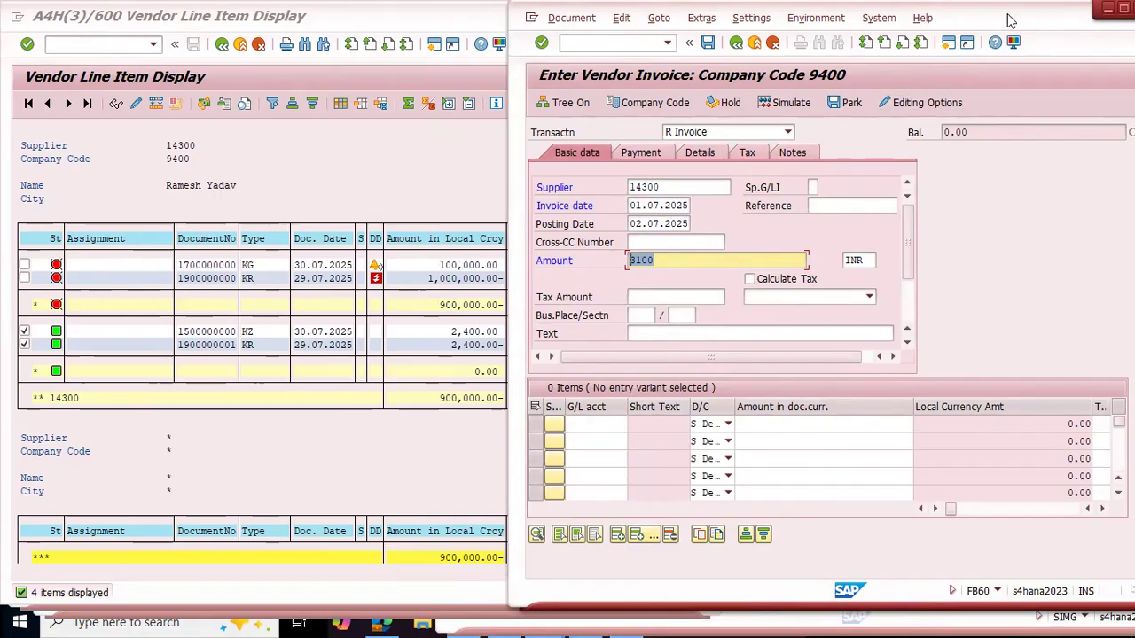
pyautogui.moveTo(1008, 20); pyautogui.dragTo(933, 25)
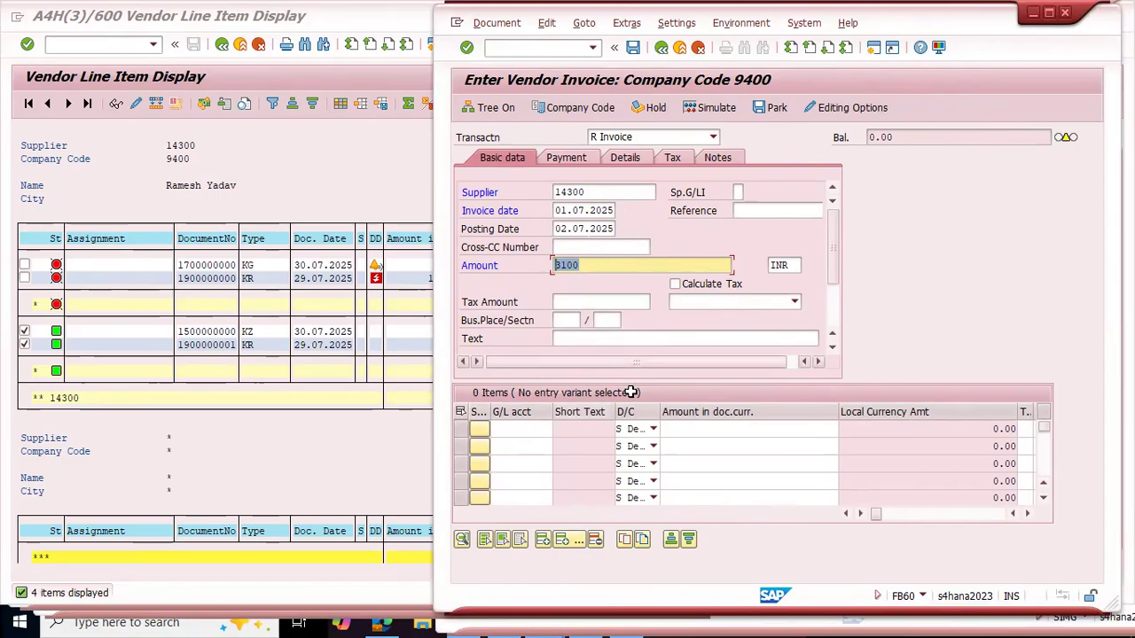
pyautogui.moveTo(602, 191); pyautogui.dragTo(537, 187)
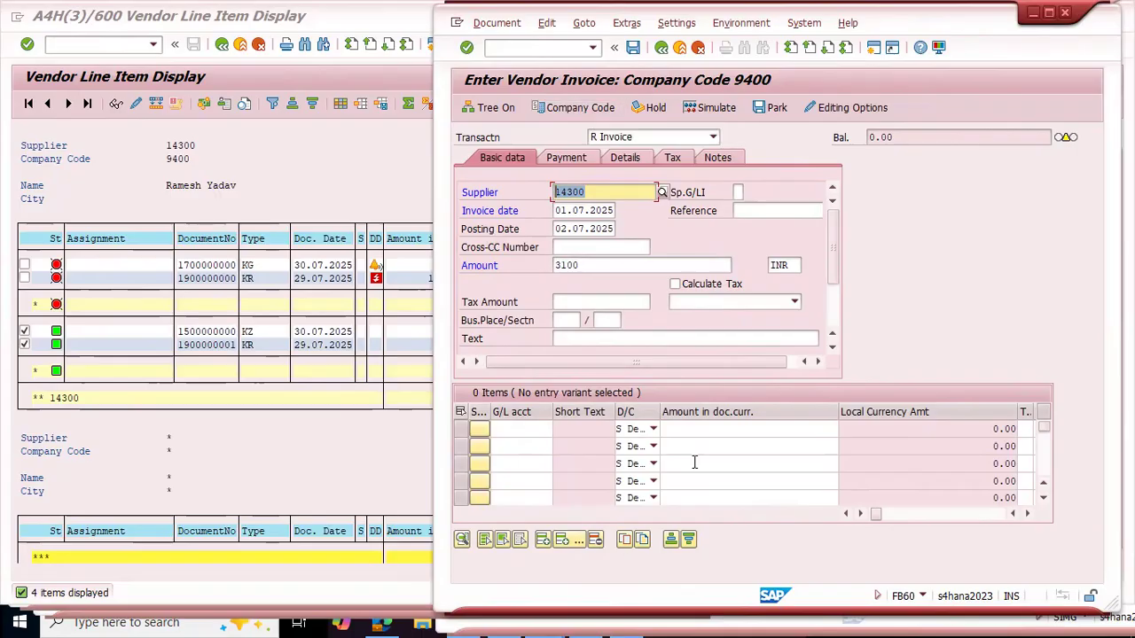
pyautogui.click(653, 430)
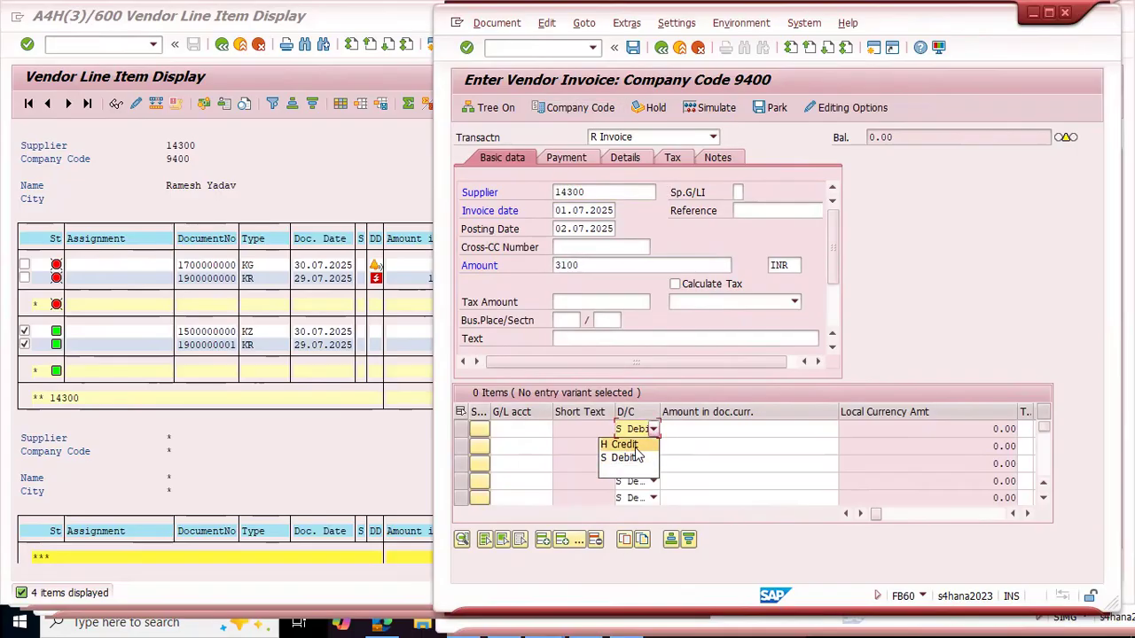
pyautogui.click(625, 445)
pyautogui.click(529, 431)
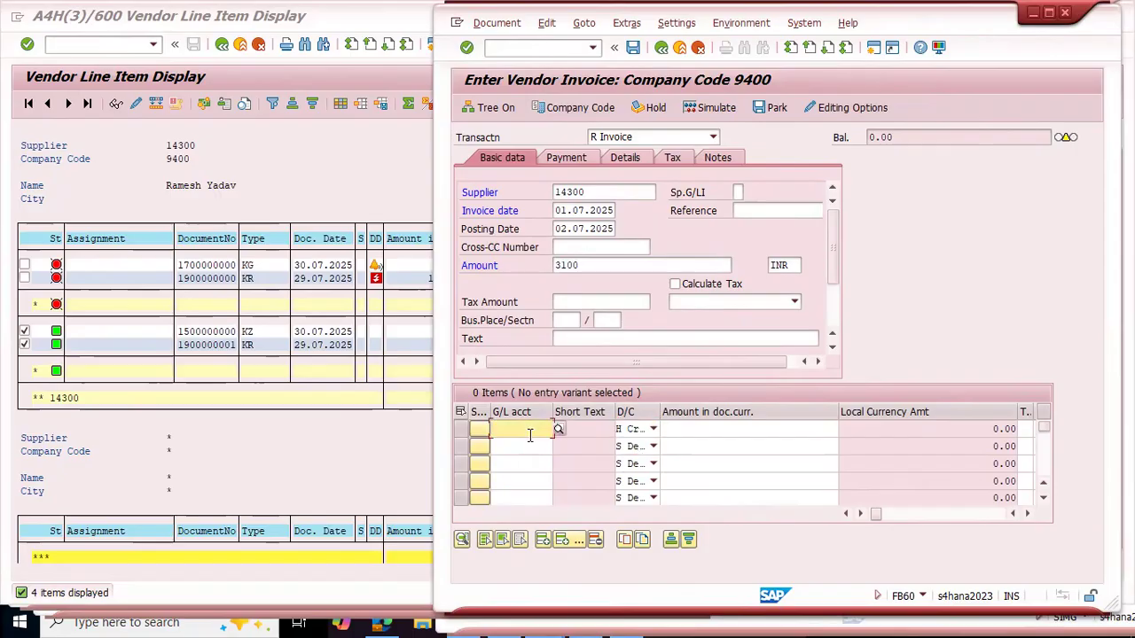
pyautogui.press('F4')
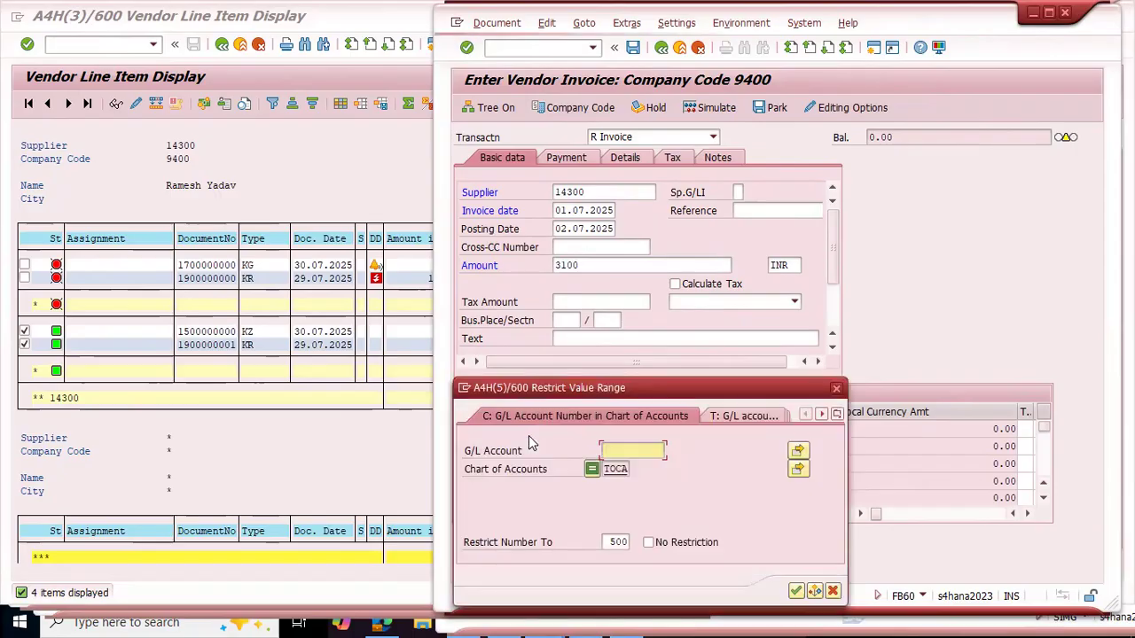
pyautogui.click(836, 388)
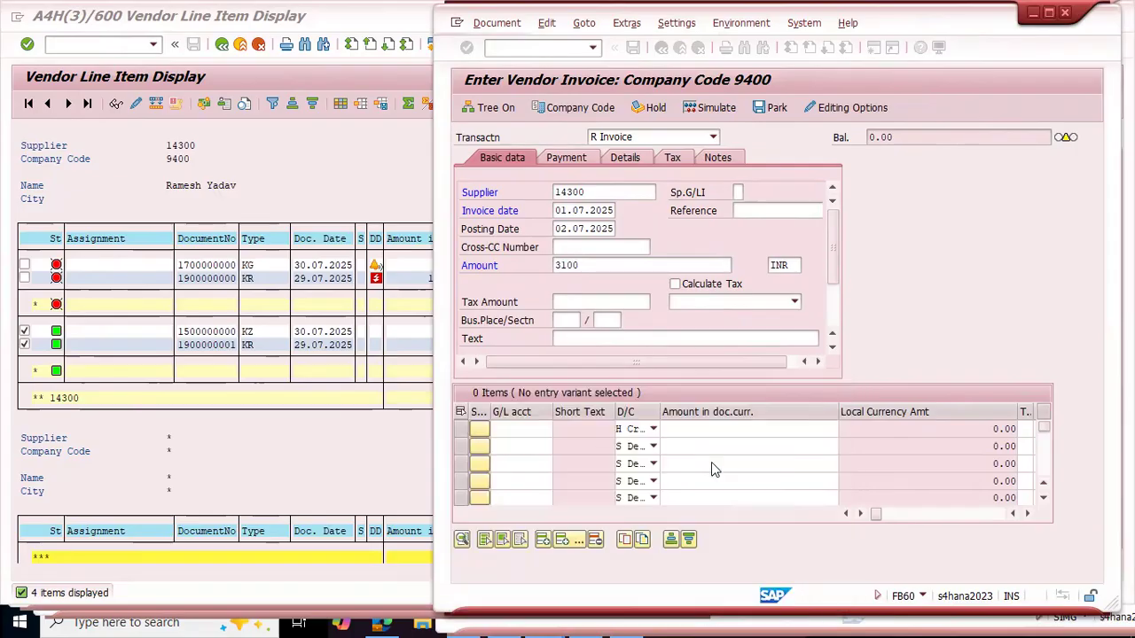
pyautogui.click(654, 429)
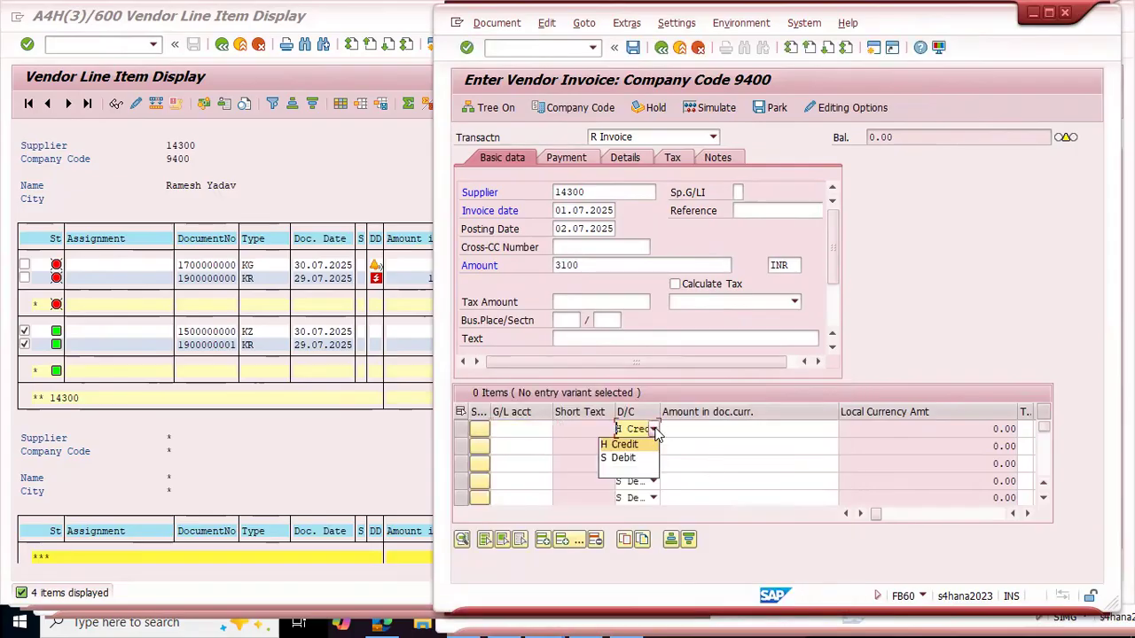
pyautogui.click(623, 459)
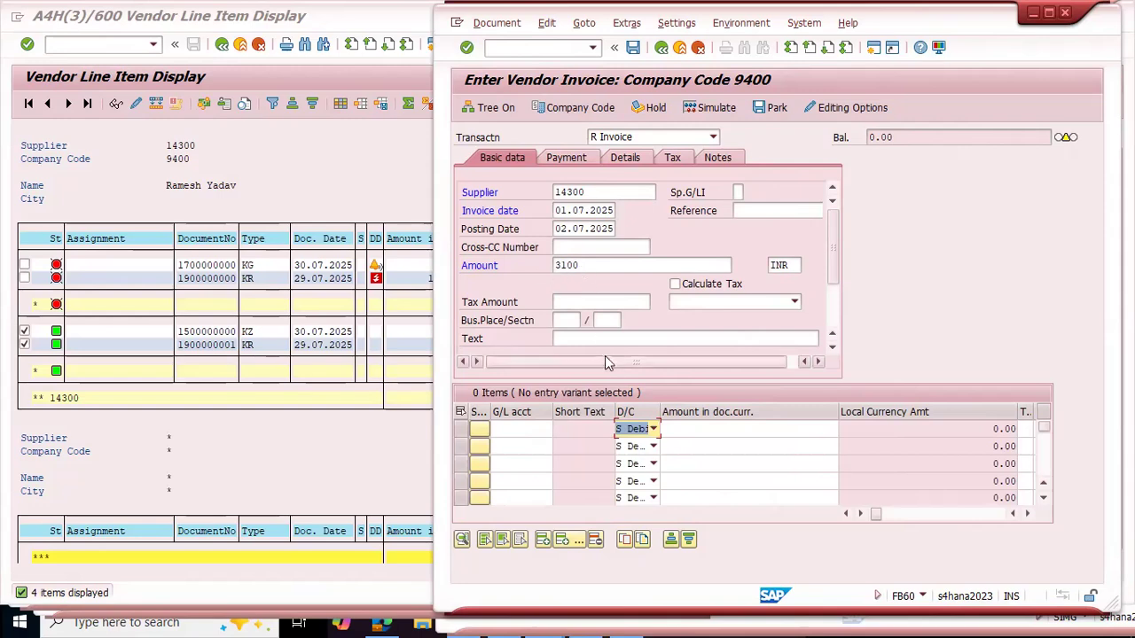
# Step: Enter "INV003 - Advt Exp" as the invoice text
pyautogui.click(589, 337)
pyautogui.write('INV003')
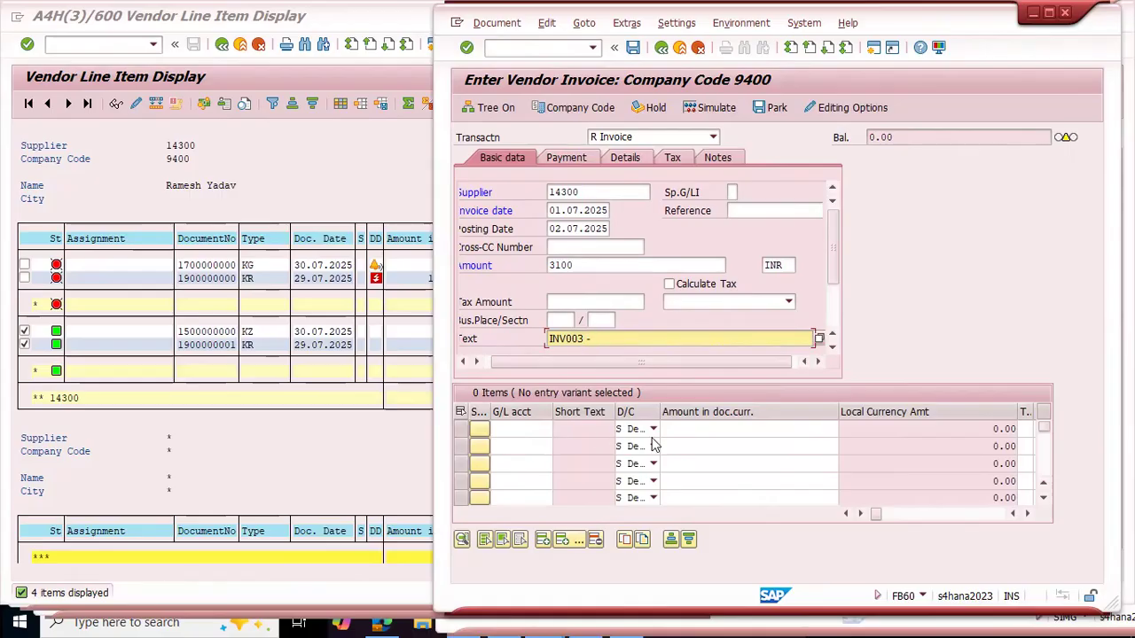
pyautogui.write('- Advt Exp')
# Step: Add a debit line item of 3100 to the Advt. Exp G/L account 400200 and accept the due date warning
pyautogui.click(542, 434)
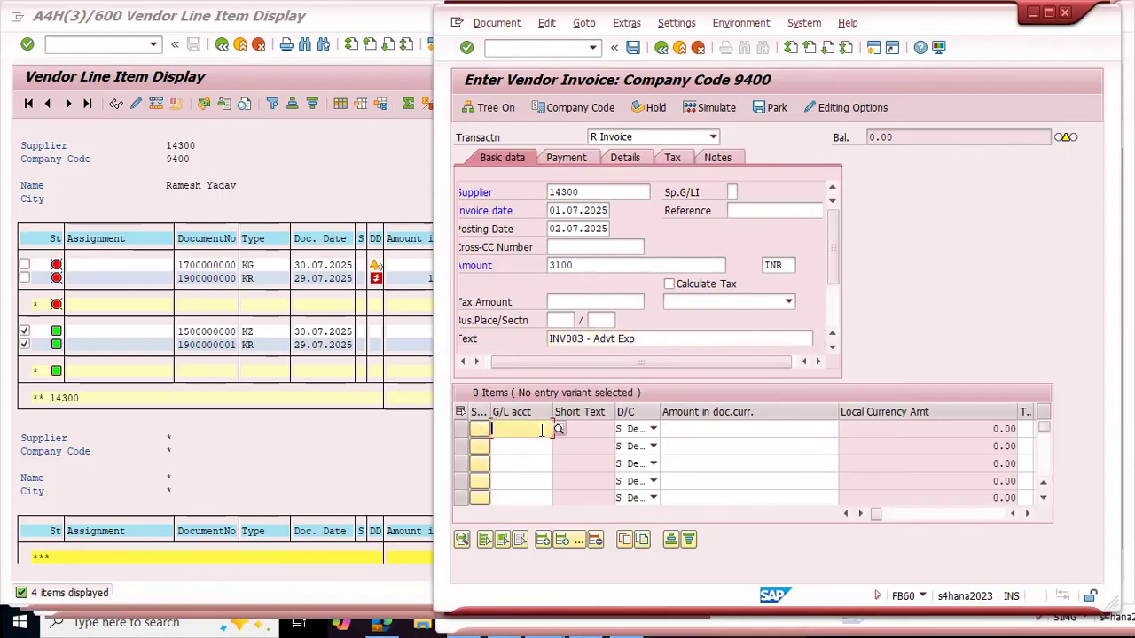
pyautogui.press('F4')
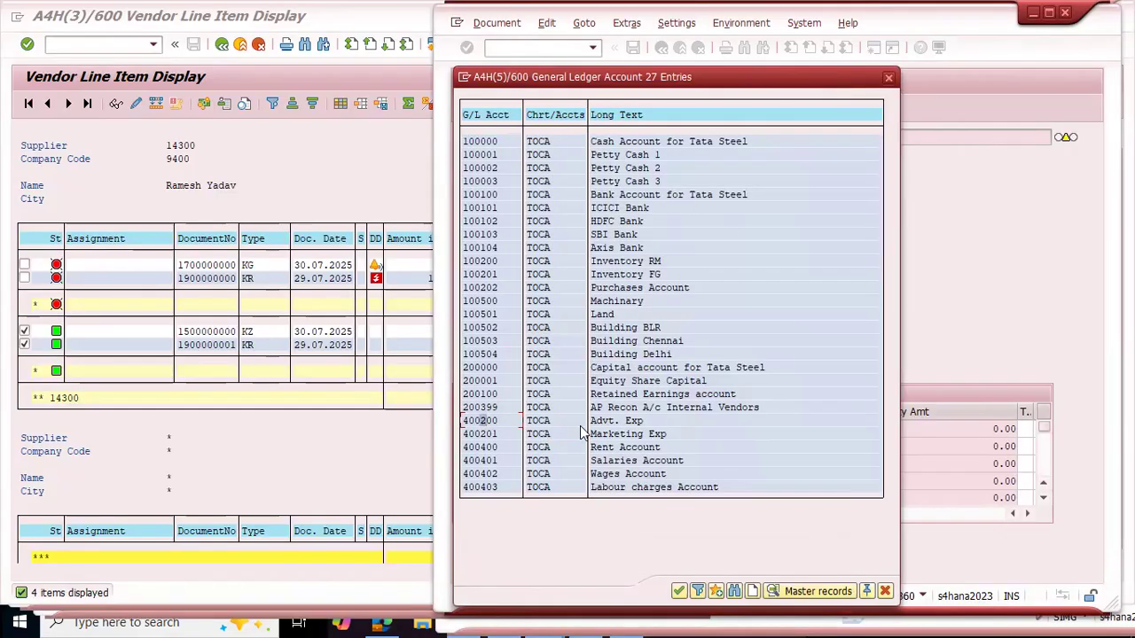
pyautogui.doubleClick(481, 422)
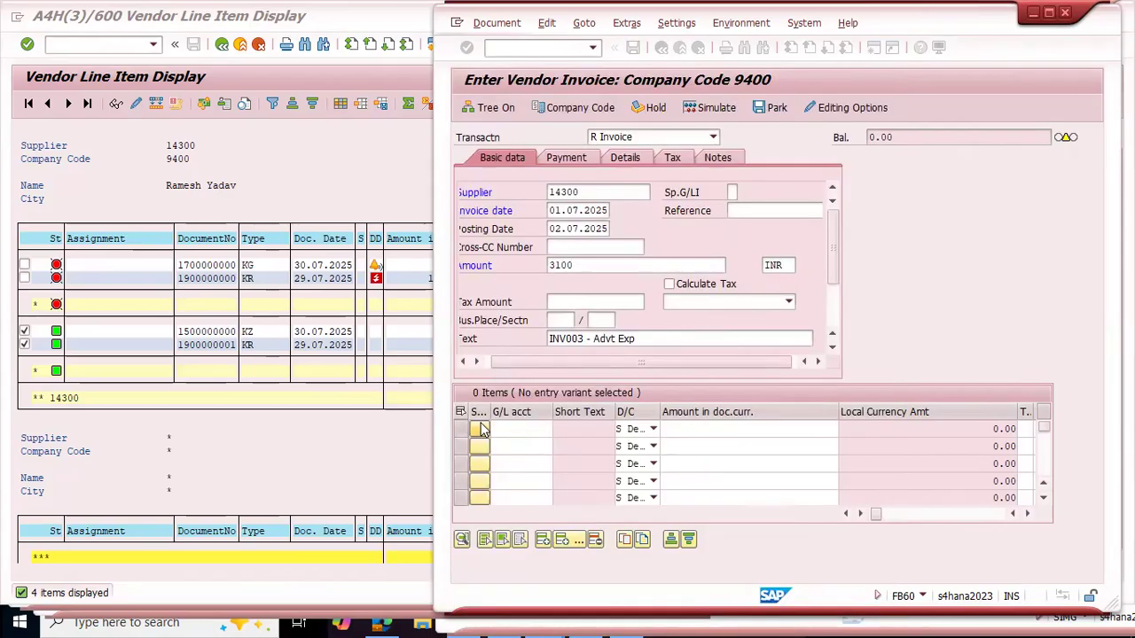
pyautogui.click(694, 430)
pyautogui.write('3100')
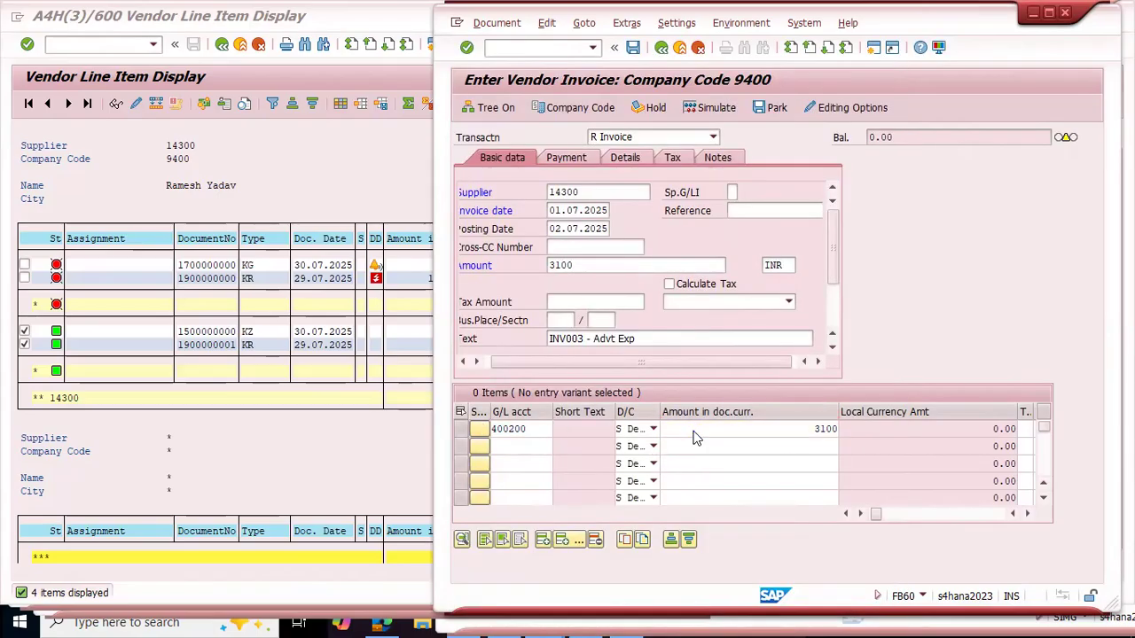
pyautogui.press('Return')
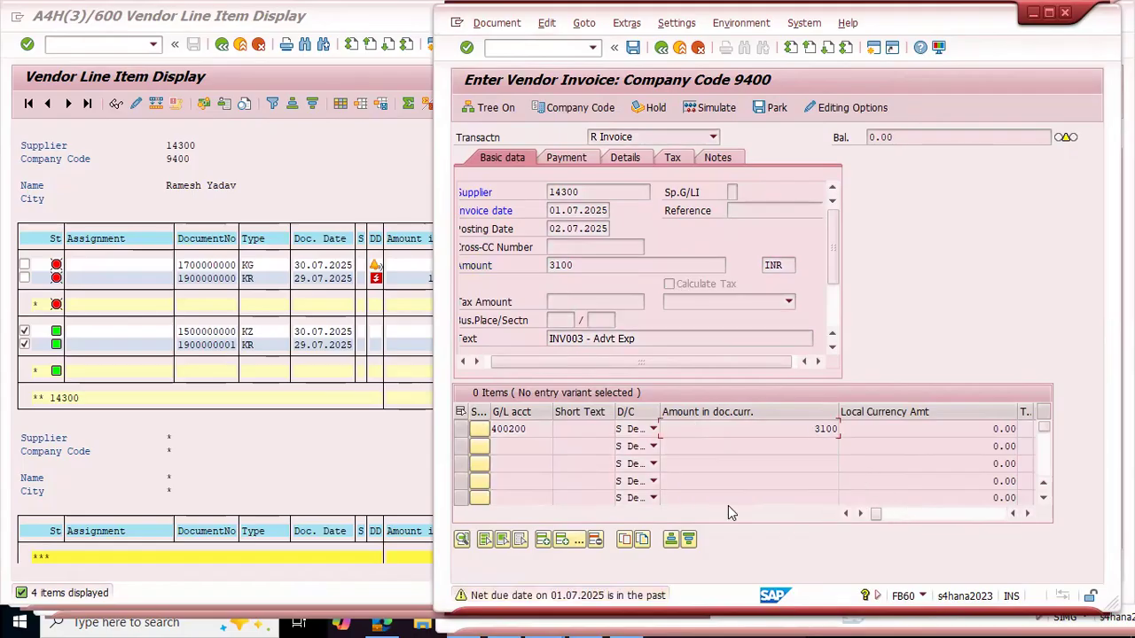
pyautogui.press('Return')
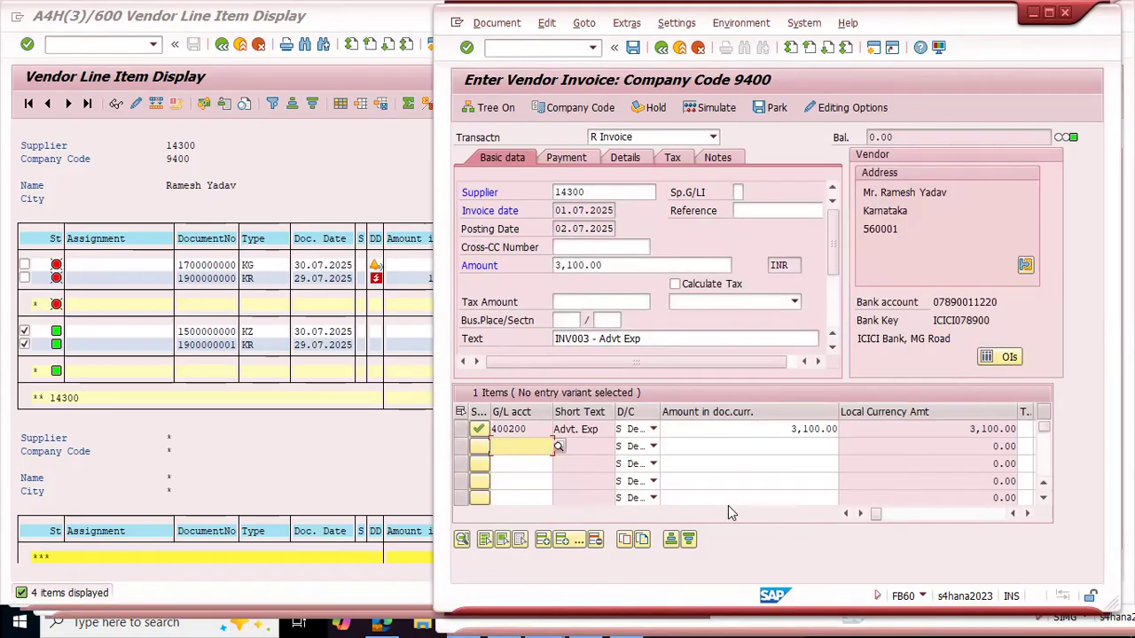
# Step: Try to post the 3100 INR vendor invoice with the expense line's profit center left empty
pyautogui.click(1027, 515)
pyautogui.click(1028, 515)
pyautogui.click(1027, 515)
pyautogui.click(1027, 515)
pyautogui.click(1027, 515)
pyautogui.click(1027, 515)
pyautogui.click(1027, 515)
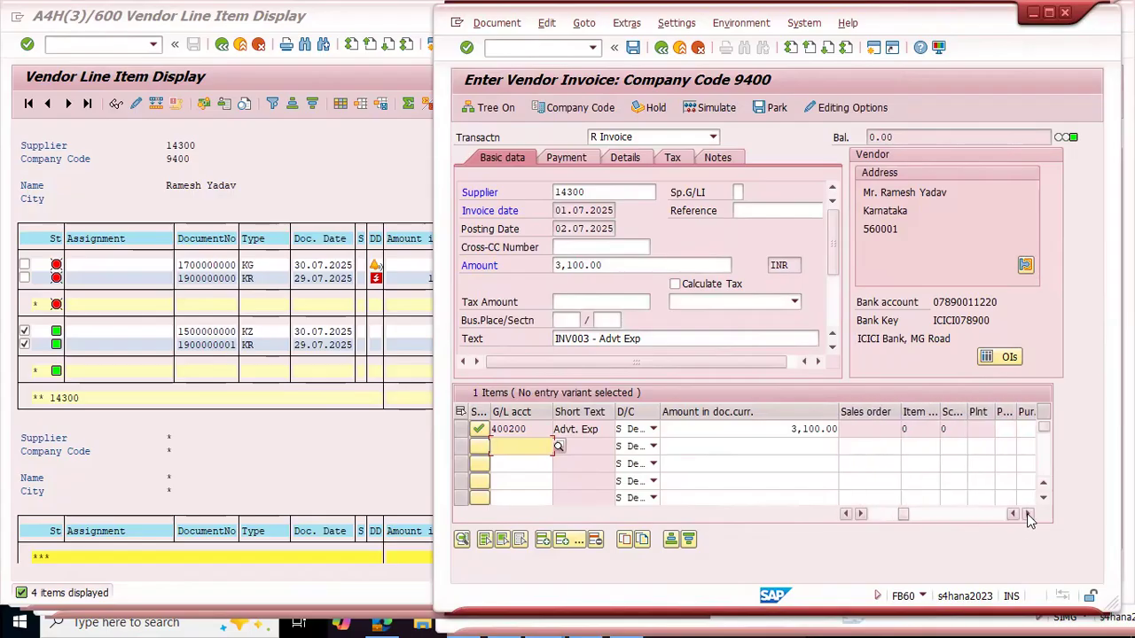
pyautogui.click(1027, 515)
pyautogui.click(1028, 515)
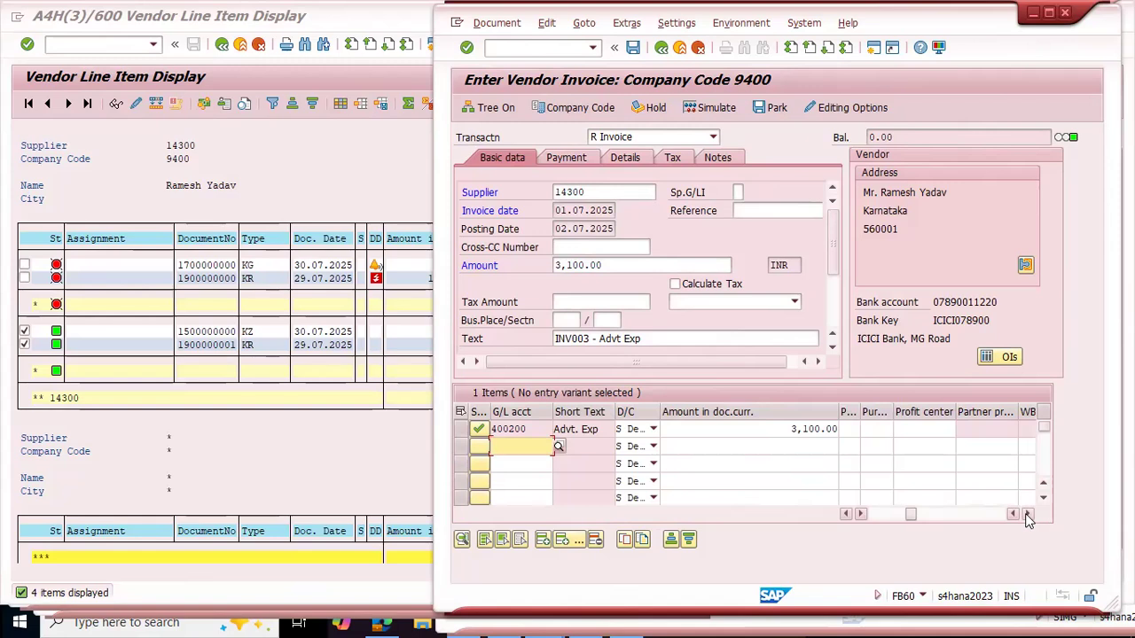
pyautogui.click(913, 428)
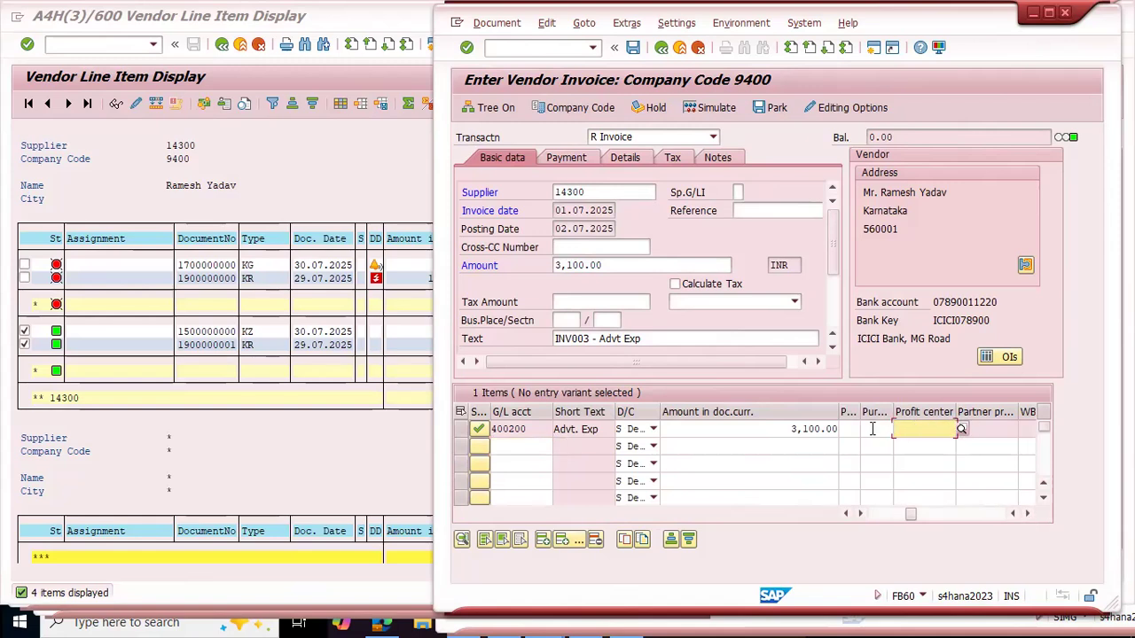
pyautogui.click(633, 48)
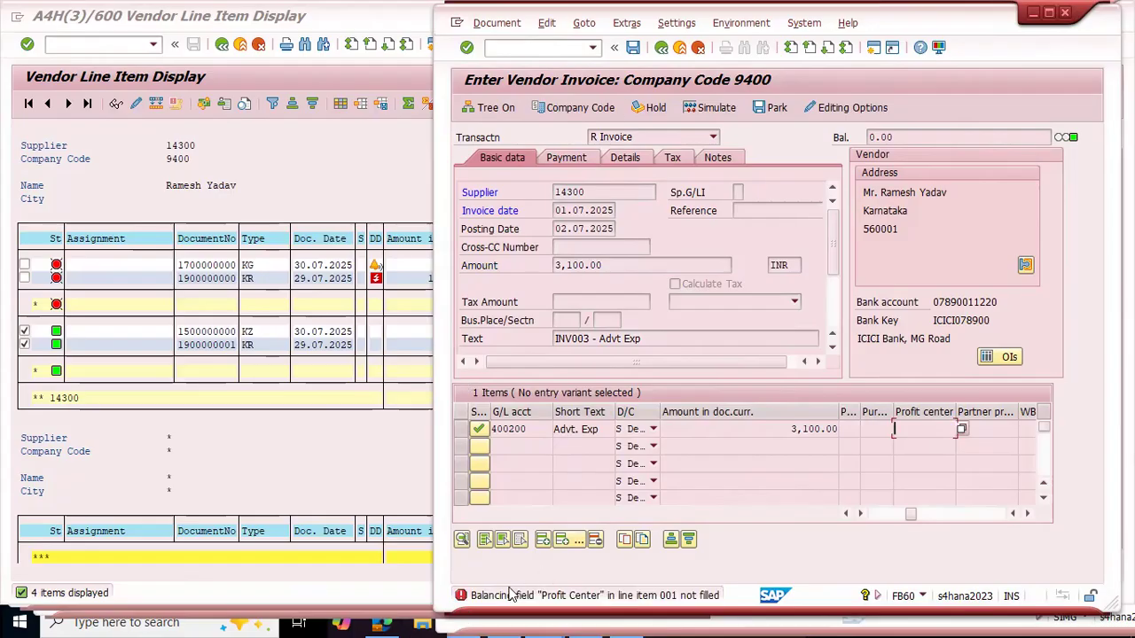
# Step: Read the long text of the profit center error message and close it
pyautogui.press('Return')
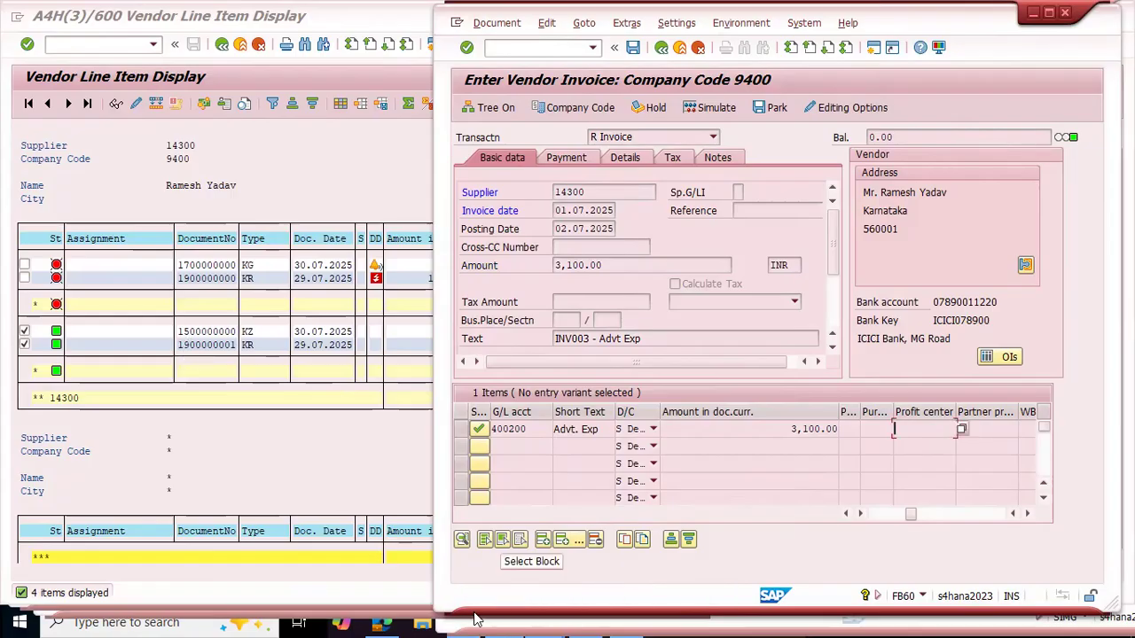
pyautogui.doubleClick(538, 599)
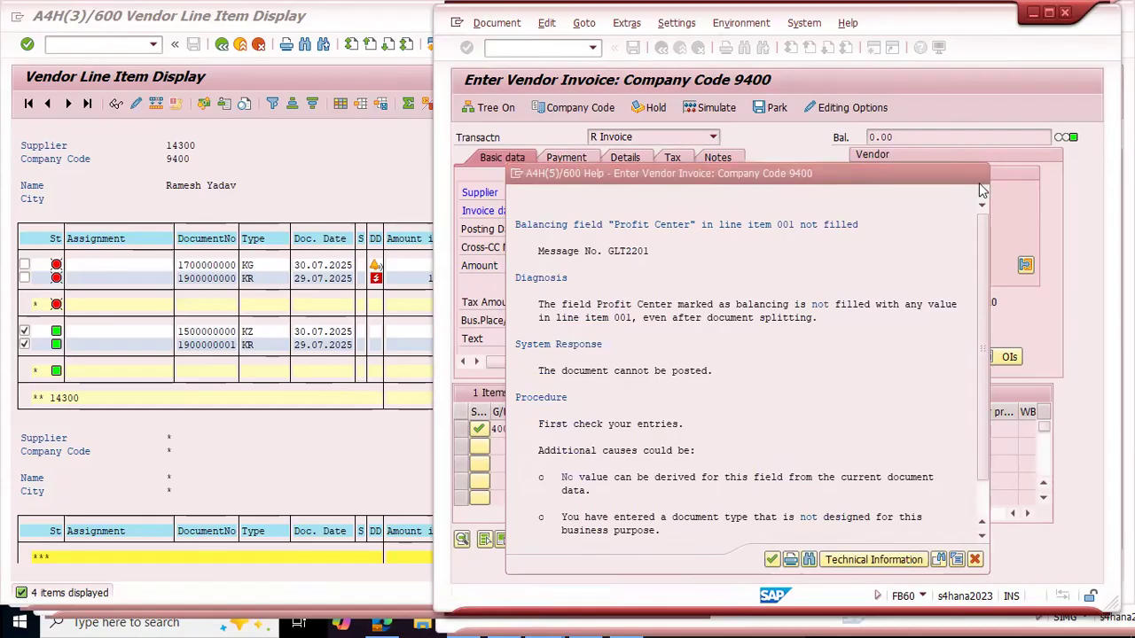
pyautogui.press('Return')
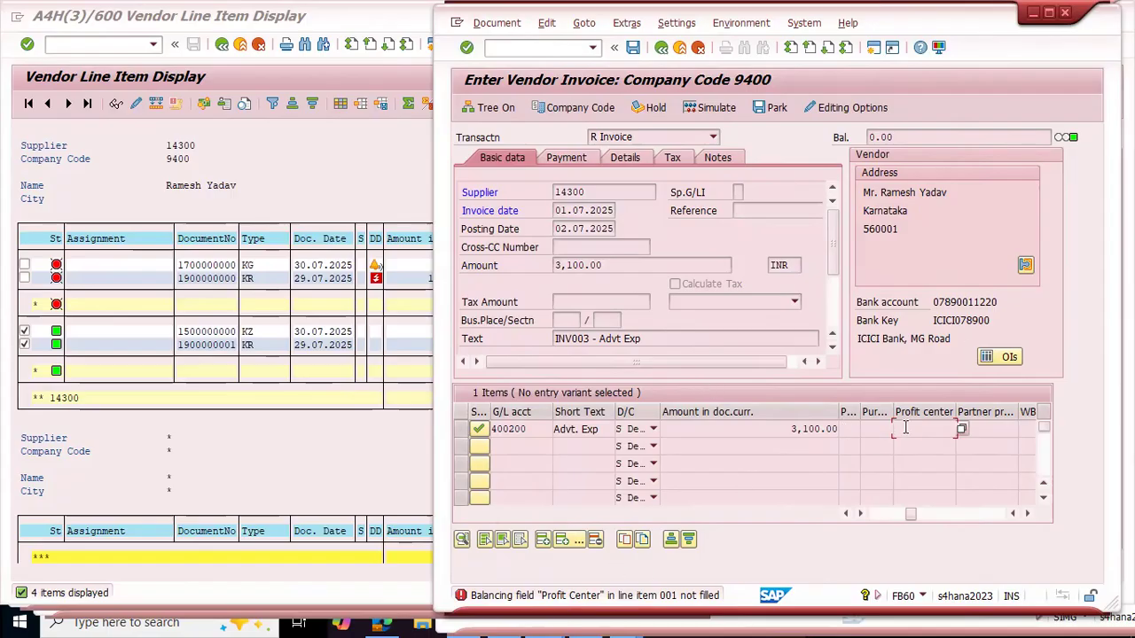
# Step: Restart the FB60 vendor invoice entry with a blank document and enter the vendor's supplier number
pyautogui.hotkey('ctrl', '/')
pyautogui.write('/nfb60')
pyautogui.press('Return')
pyautogui.write('14300')
pyautogui.press('Return')
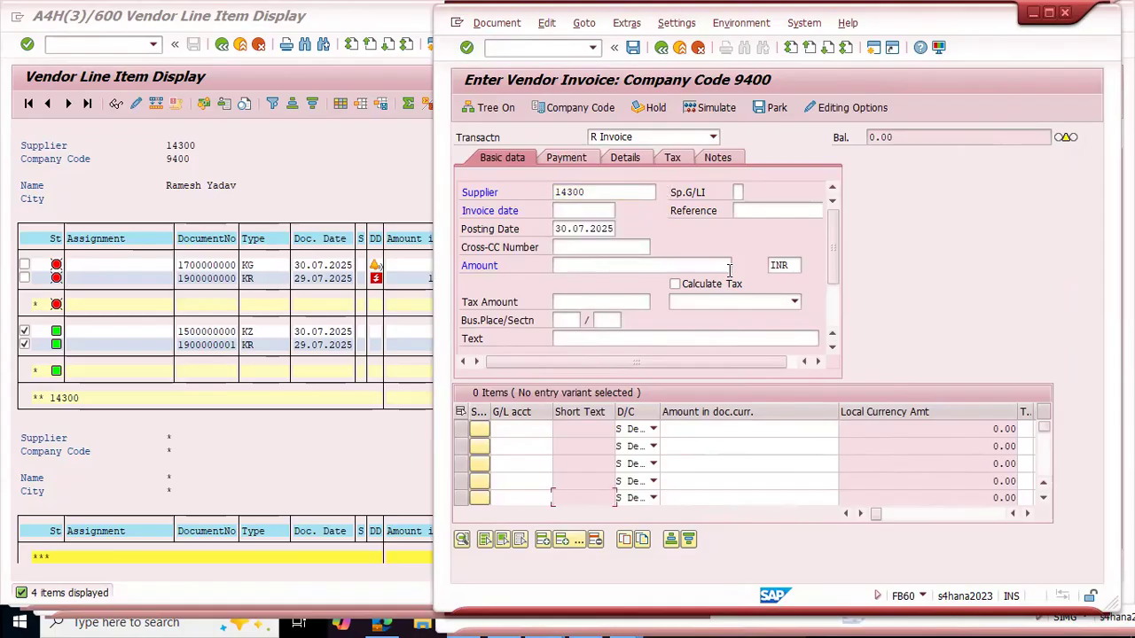
# Step: Set the invoice date to 01.07.2025 and the posting date to 02.07.2025
pyautogui.click(607, 210)
pyautogui.press('Down')
pyautogui.press('Return')
pyautogui.press('Tab')
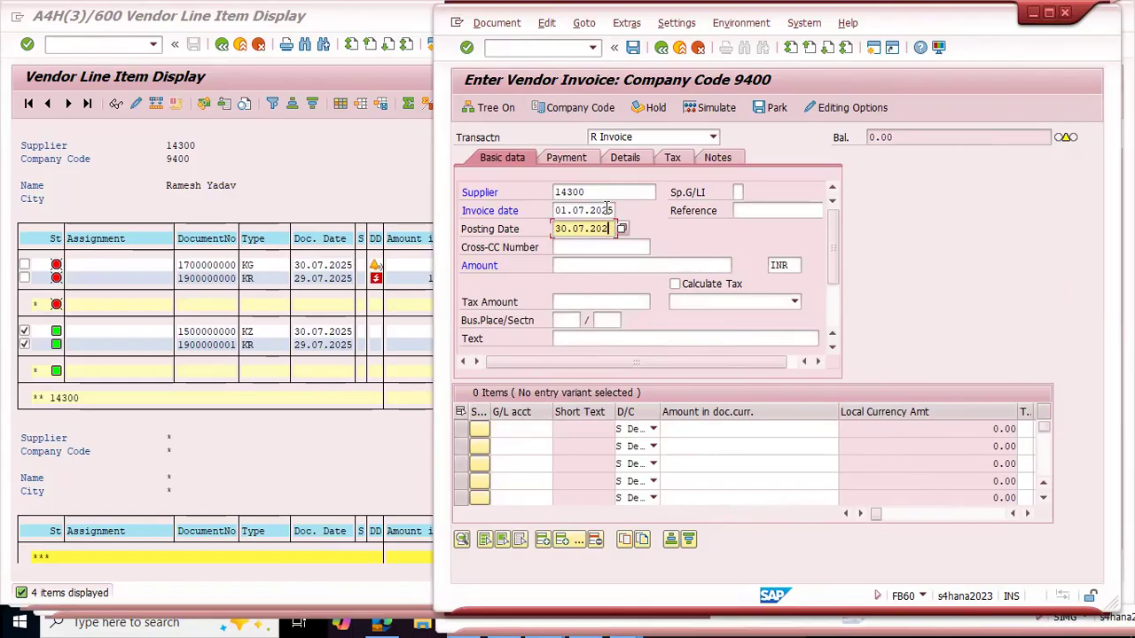
pyautogui.press('BackSpace')
pyautogui.press('BackSpace')
pyautogui.press('BackSpace')
pyautogui.press('BackSpace')
pyautogui.press('space')
pyautogui.press('Down')
pyautogui.press('Return')
pyautogui.press('Up')
pyautogui.press('Tab')
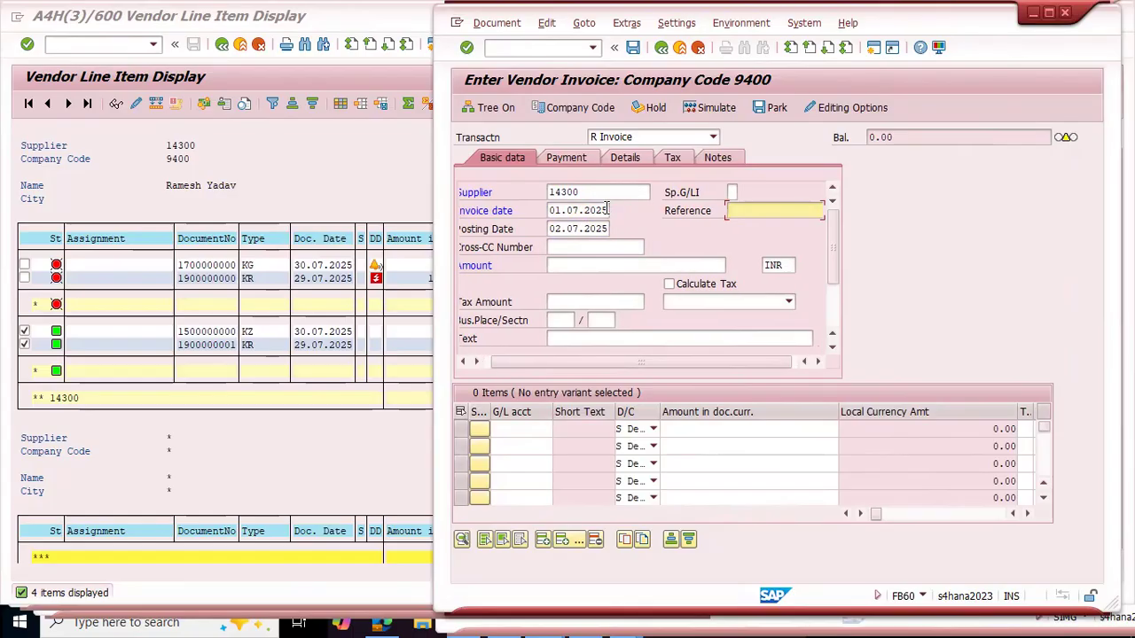
# Step: Enter inv003 as the invoice reference and 3100 INR as the invoice amount
pyautogui.write('inv003')
pyautogui.click(574, 265)
pyautogui.write('3100')
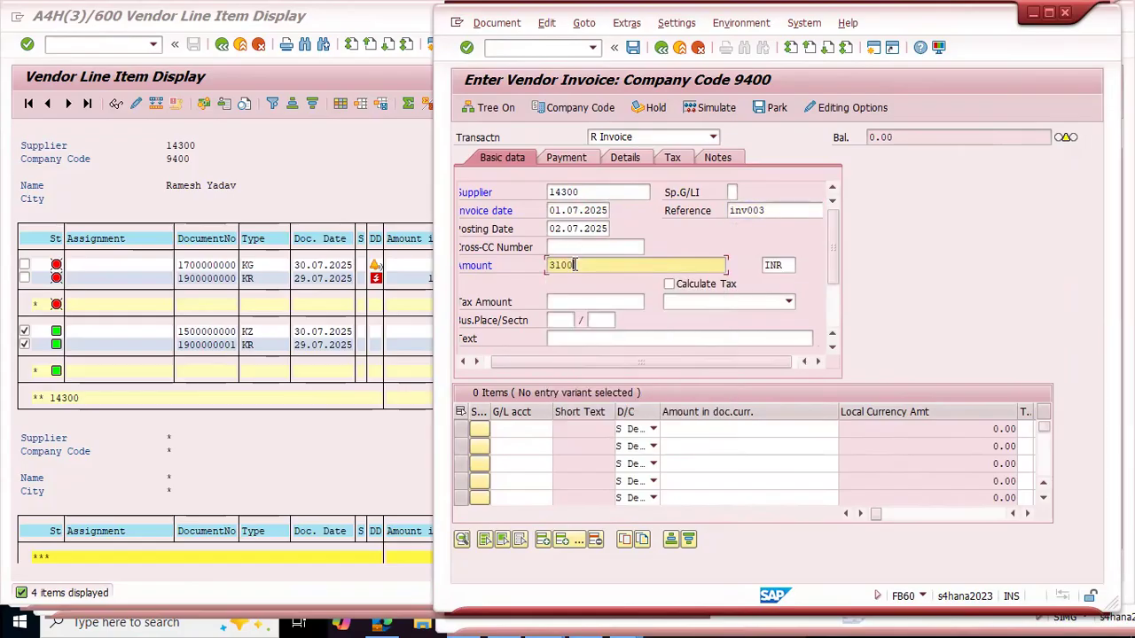
# Step: Fill in "INV003 - Advt Exp" as the vendor invoice's text
pyautogui.click(563, 339)
pyautogui.press('space')
pyautogui.press('Down')
pyautogui.press('Return')
# Step: Add a debit line item of 3100 to G/L account 400200
pyautogui.click(536, 429)
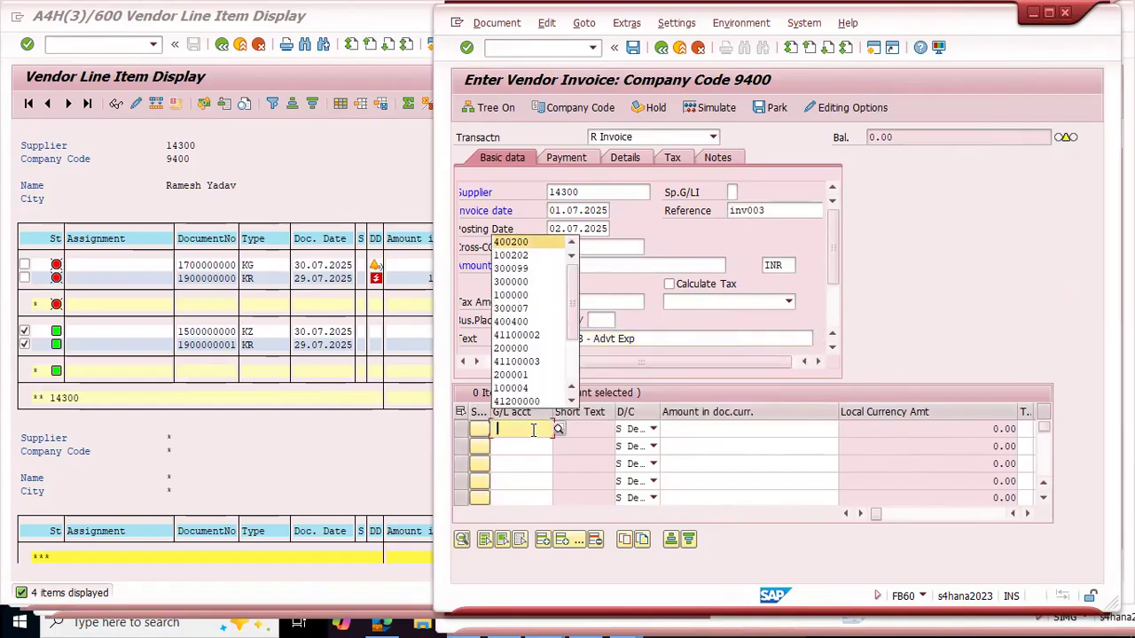
pyautogui.press('Return')
pyautogui.click(739, 433)
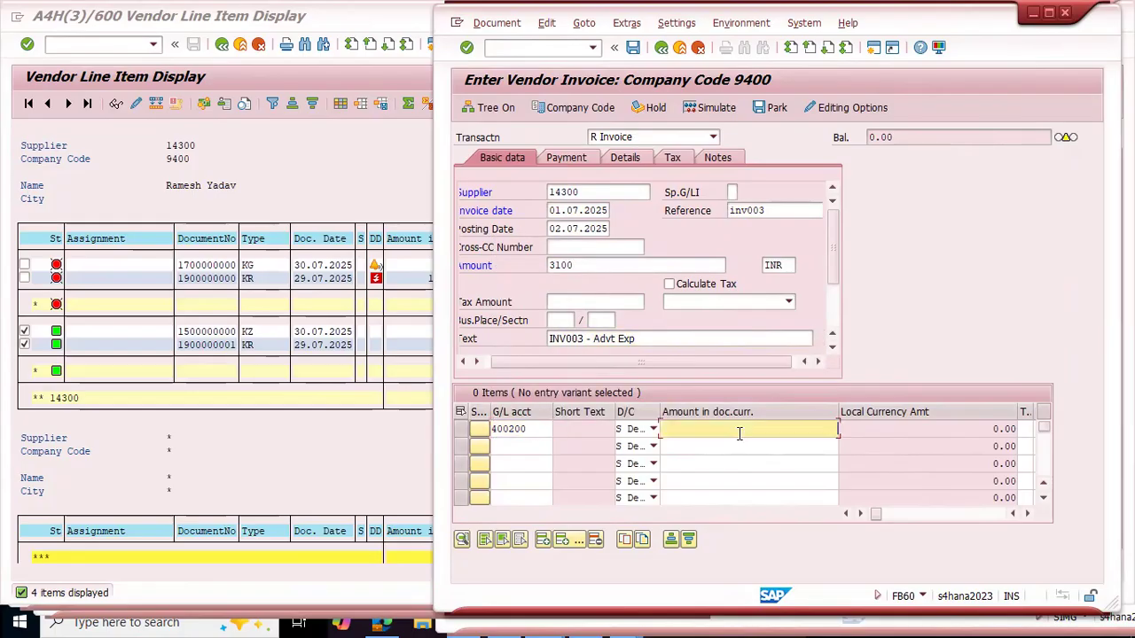
pyautogui.press('Down')
pyautogui.press('Return')
# Step: Assign profit center TATA_PC001 to the 400200 line item
pyautogui.moveTo(880, 516); pyautogui.dragTo(904, 521)
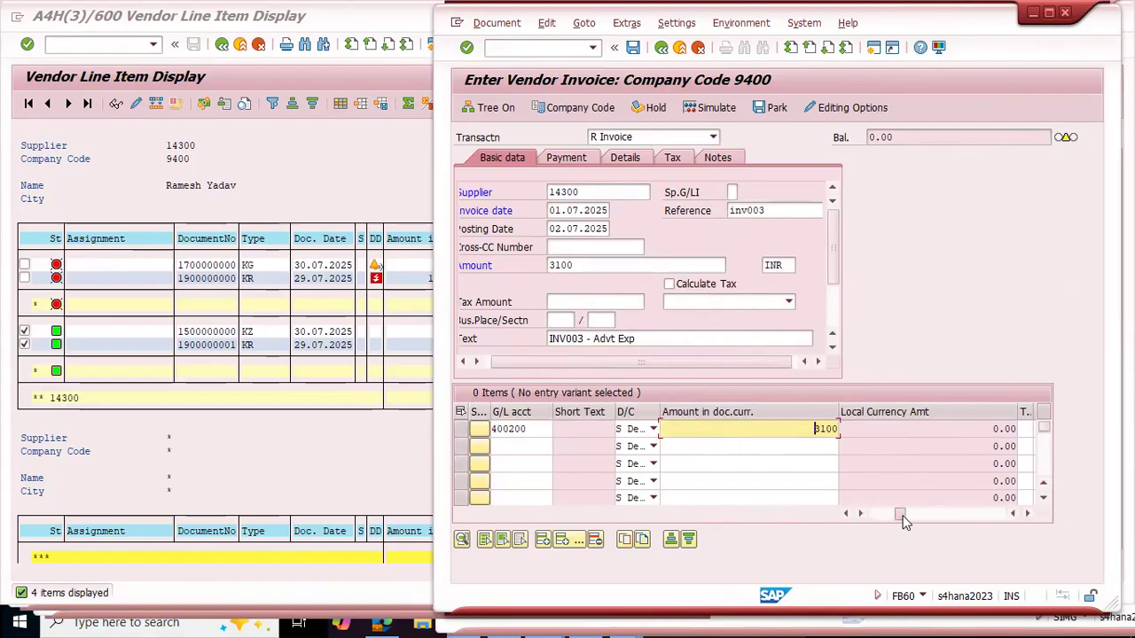
pyautogui.click(1027, 515)
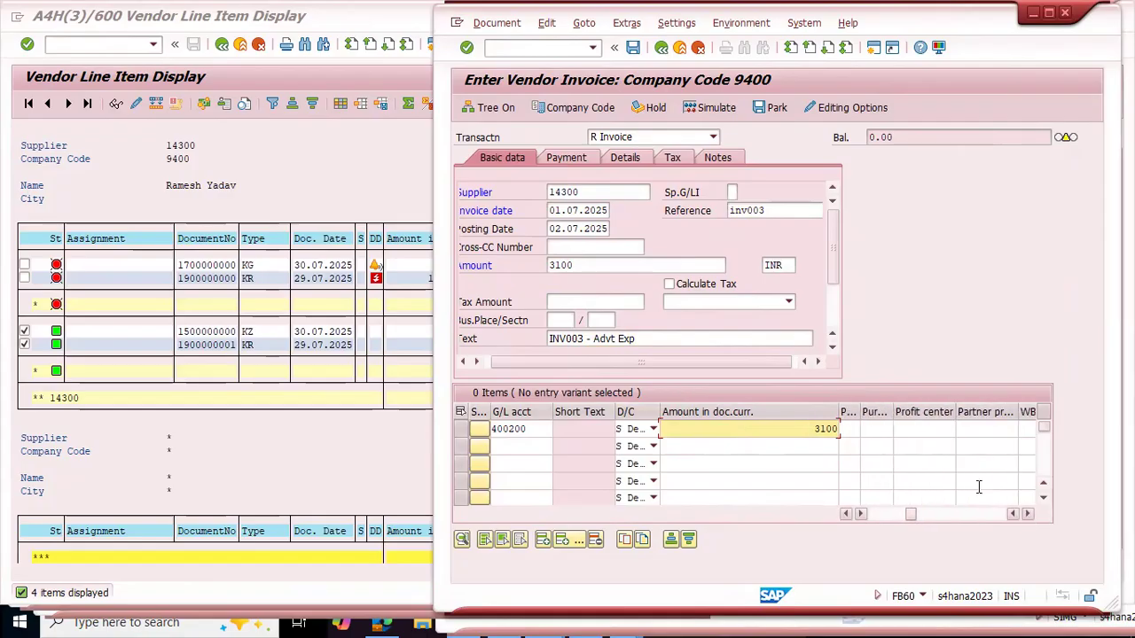
pyautogui.click(920, 431)
pyautogui.press('Down')
pyautogui.press('Return')
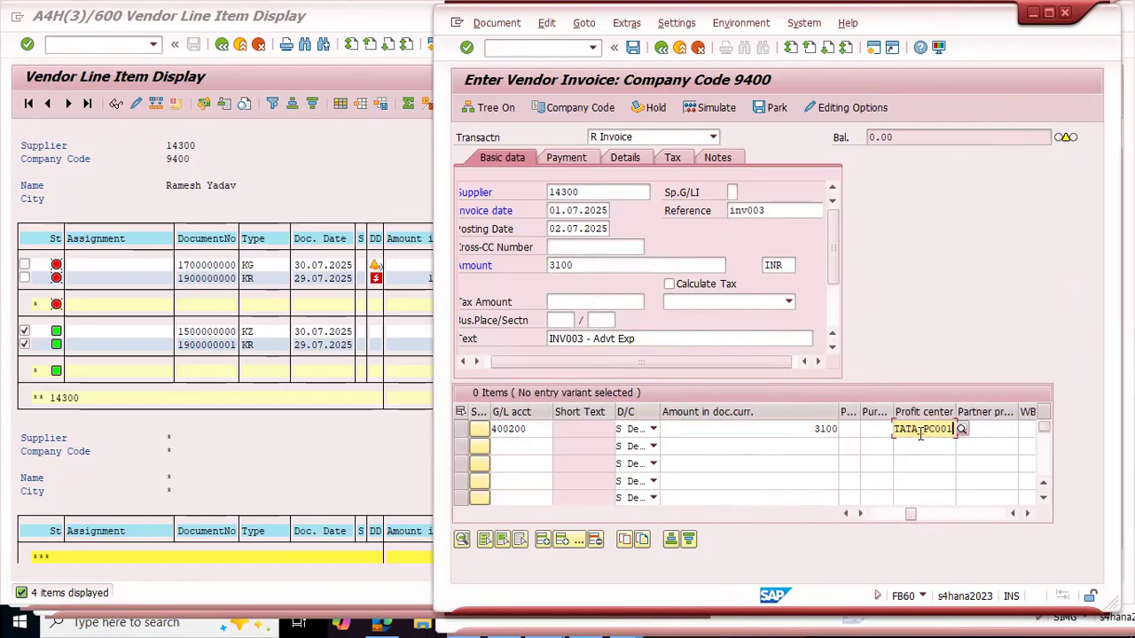
# Step: Validate the invoice entries, accept the warning and post the vendor invoice
pyautogui.press('Return')
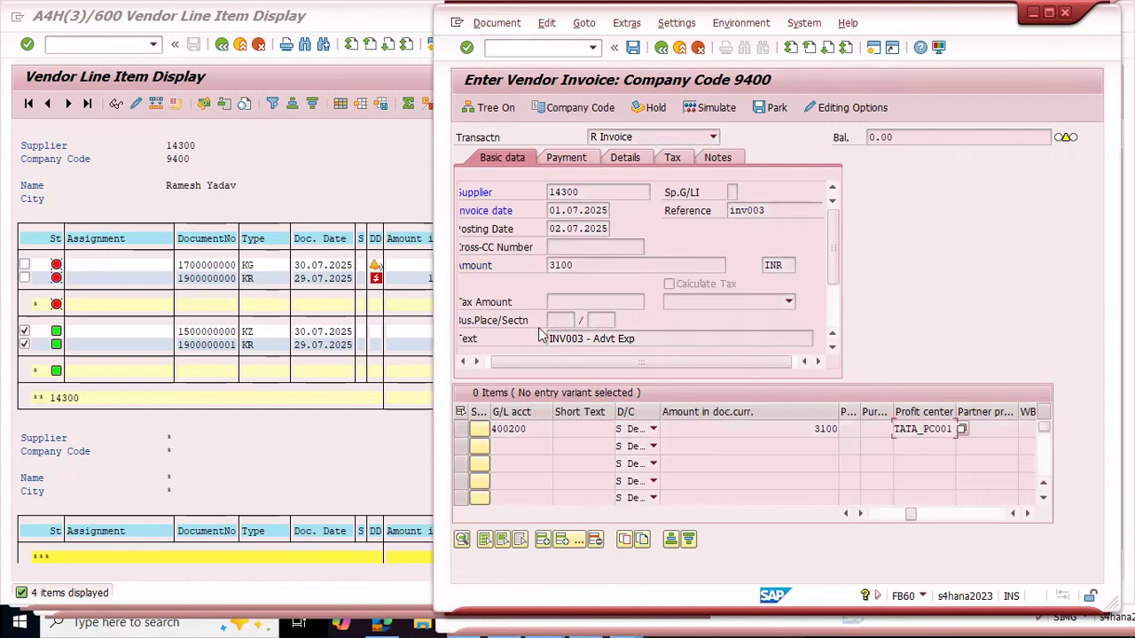
pyautogui.press('Return')
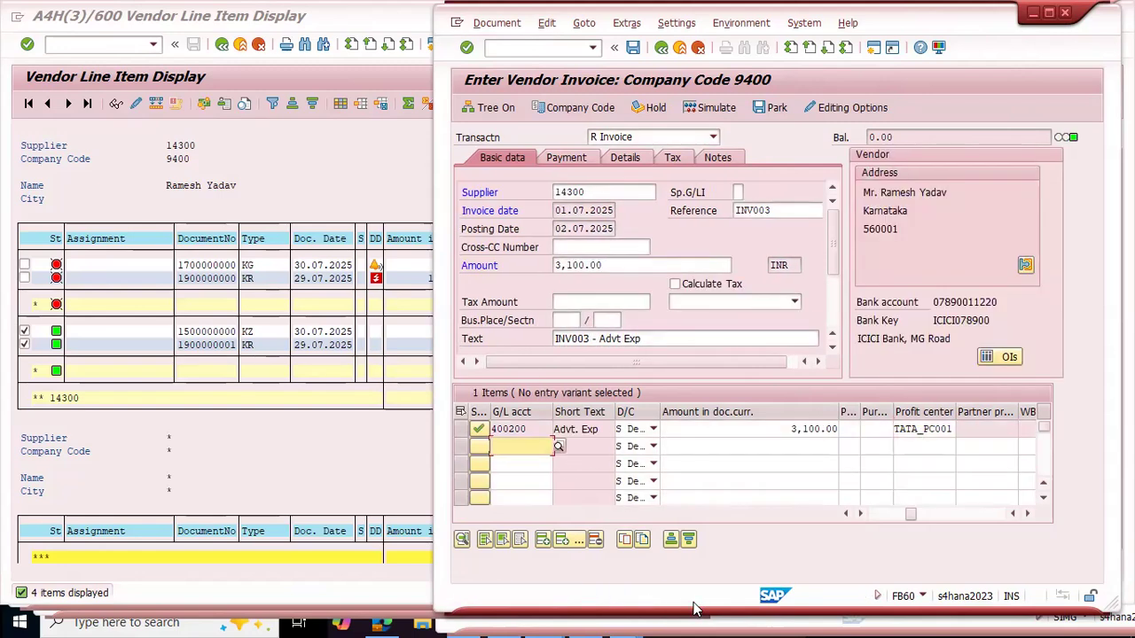
pyautogui.click(633, 47)
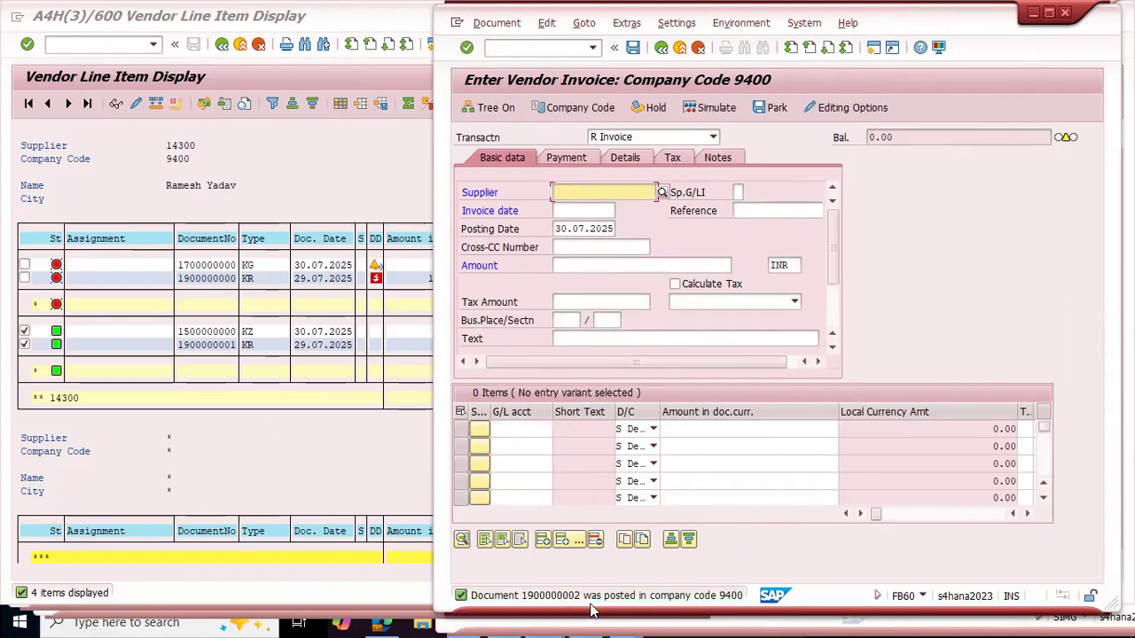
# Step: Switch to the vendor line item list and refresh it to include the newly posted invoice
pyautogui.click(219, 457)
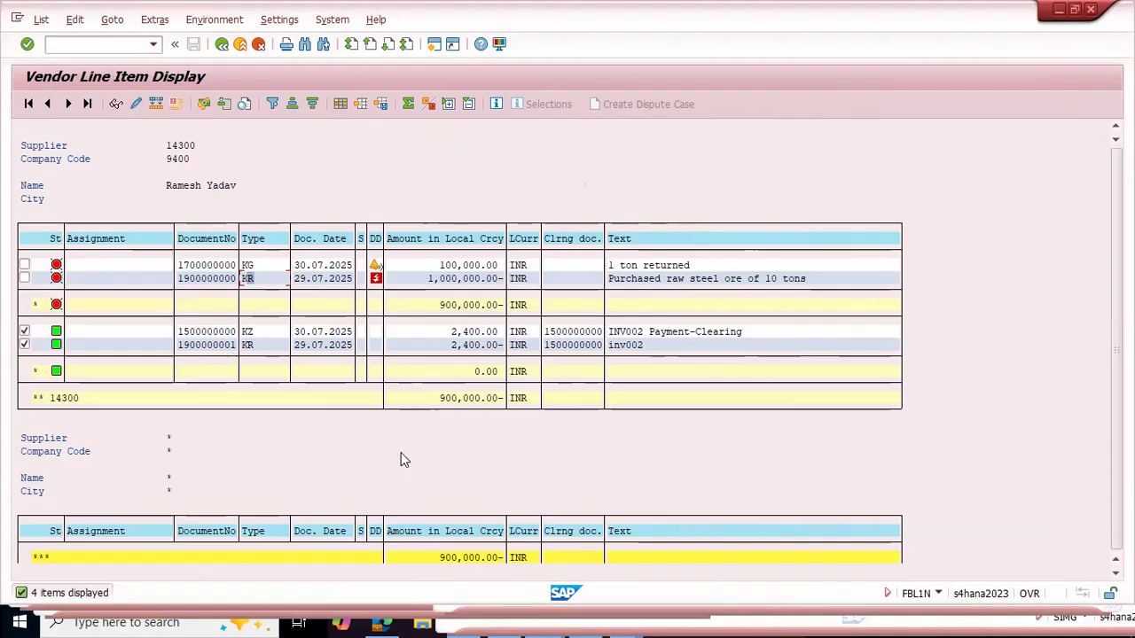
pyautogui.hotkey('alt', 'Tab')
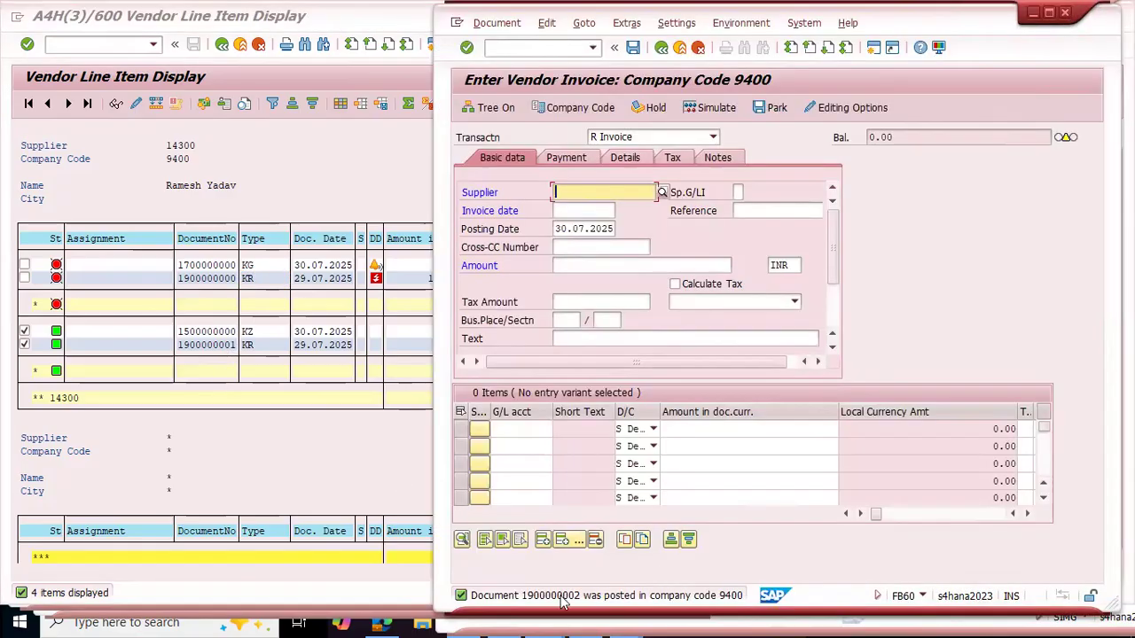
pyautogui.click(183, 439)
pyautogui.click(36, 19)
pyautogui.click(93, 59)
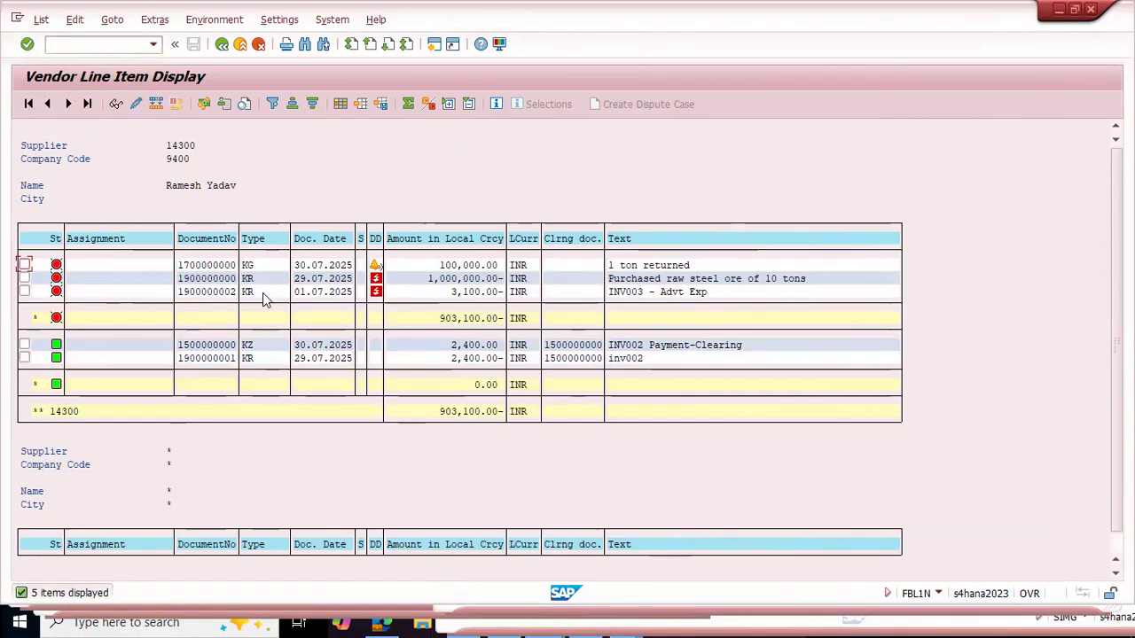
# Step: Mark the open INV003 - Advt Exp item in the vendor line item list
pyautogui.click(220, 291)
pyautogui.click(24, 292)
pyautogui.click(466, 292)
pyautogui.click(435, 477)
# Step: Switch to the invoice entry window and open the Post Outgoing Payments transaction F-53 there
pyautogui.hotkey('alt', 'Tab')
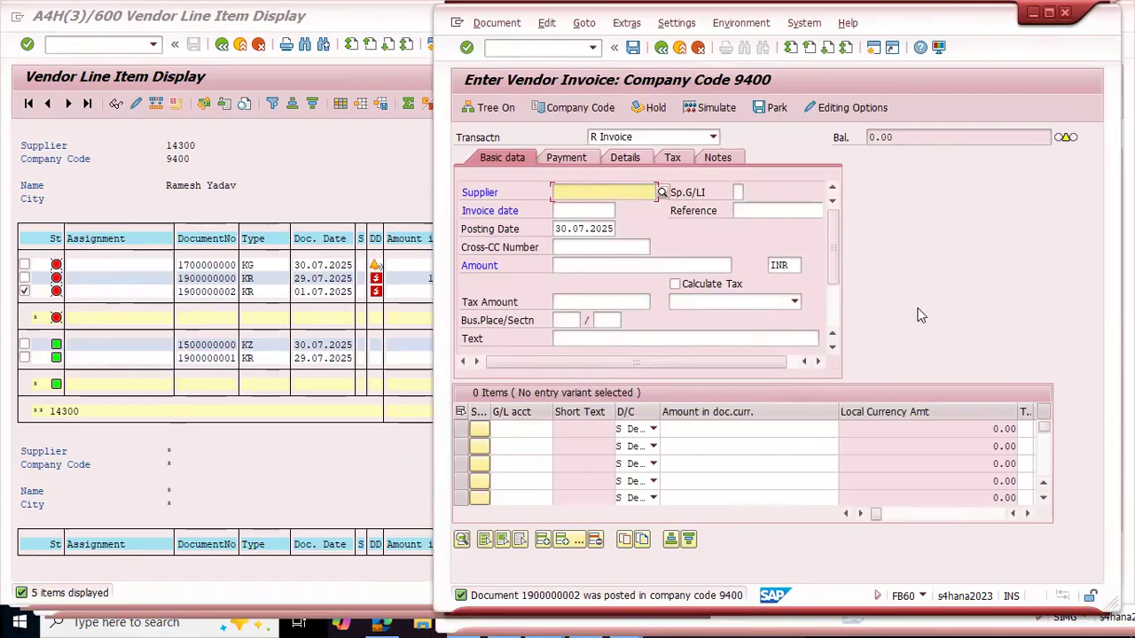
pyautogui.hotkey('ctrl', '/')
pyautogui.write('/n')
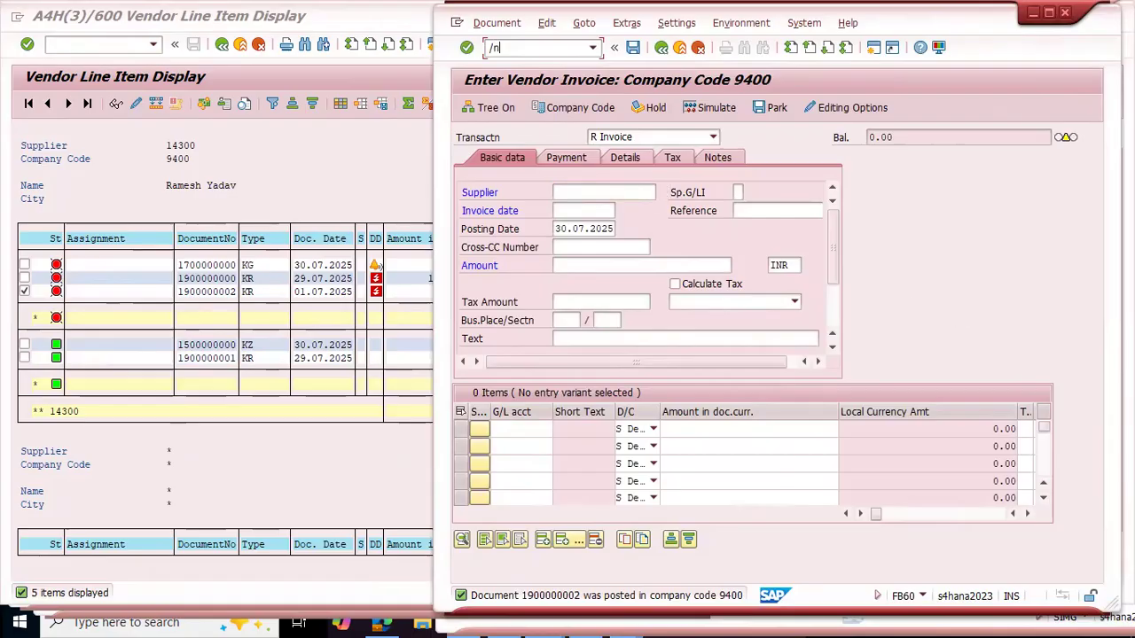
pyautogui.write('fb60')
pyautogui.press('Return')
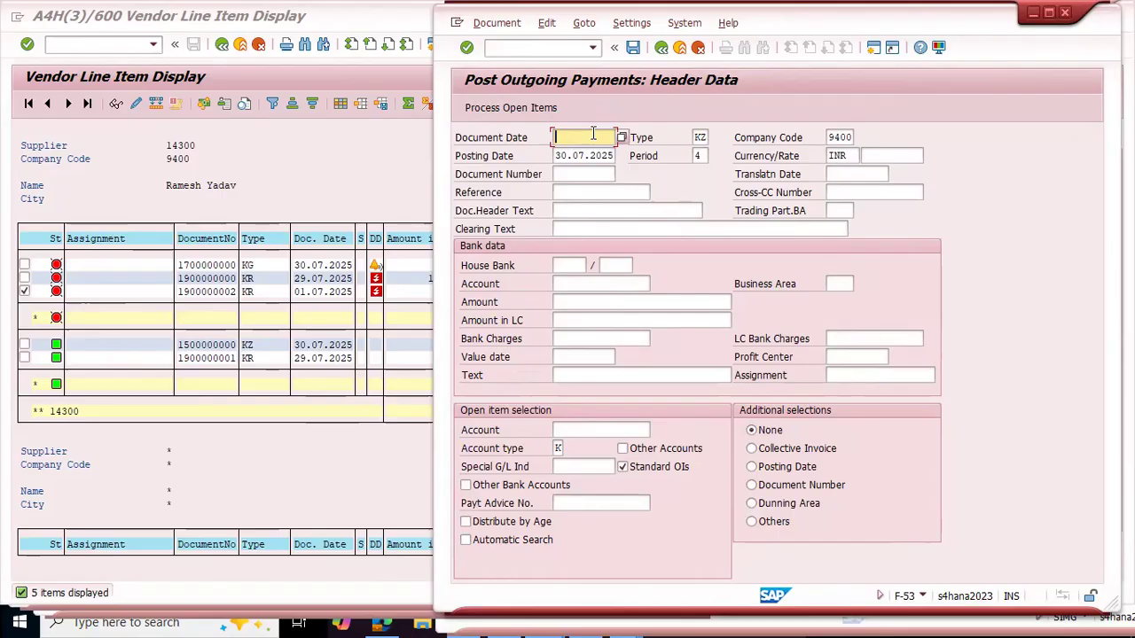
# Step: Replace the outgoing payment screen with the Enter Vendor Invoice transaction F-43
pyautogui.click(525, 49)
pyautogui.write('/')
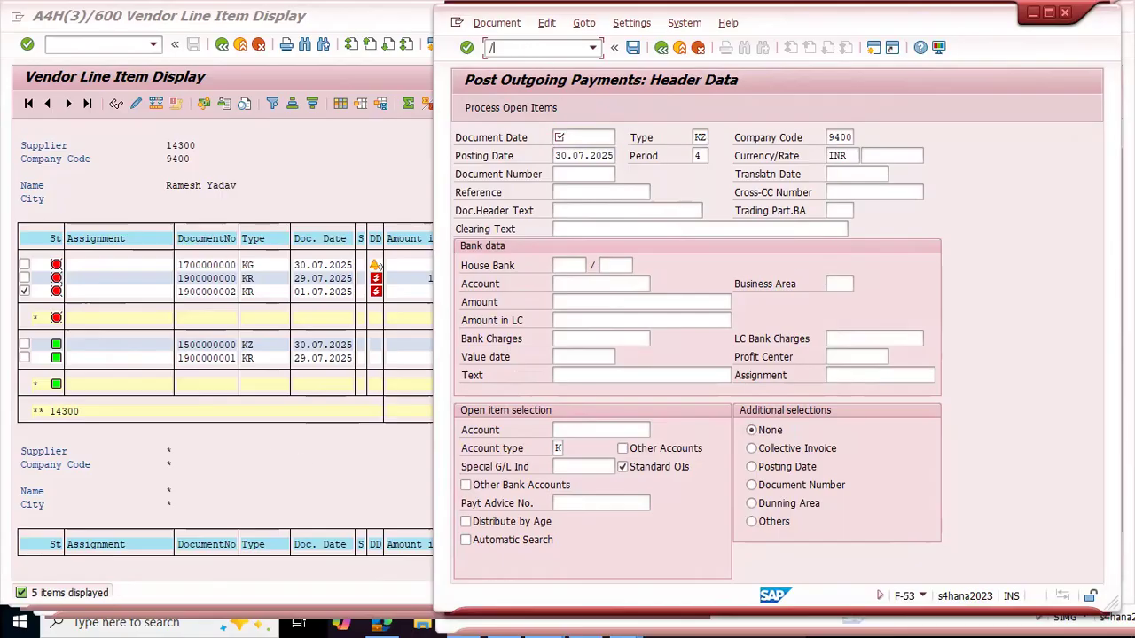
pyautogui.write('nf-43')
pyautogui.press('Return')
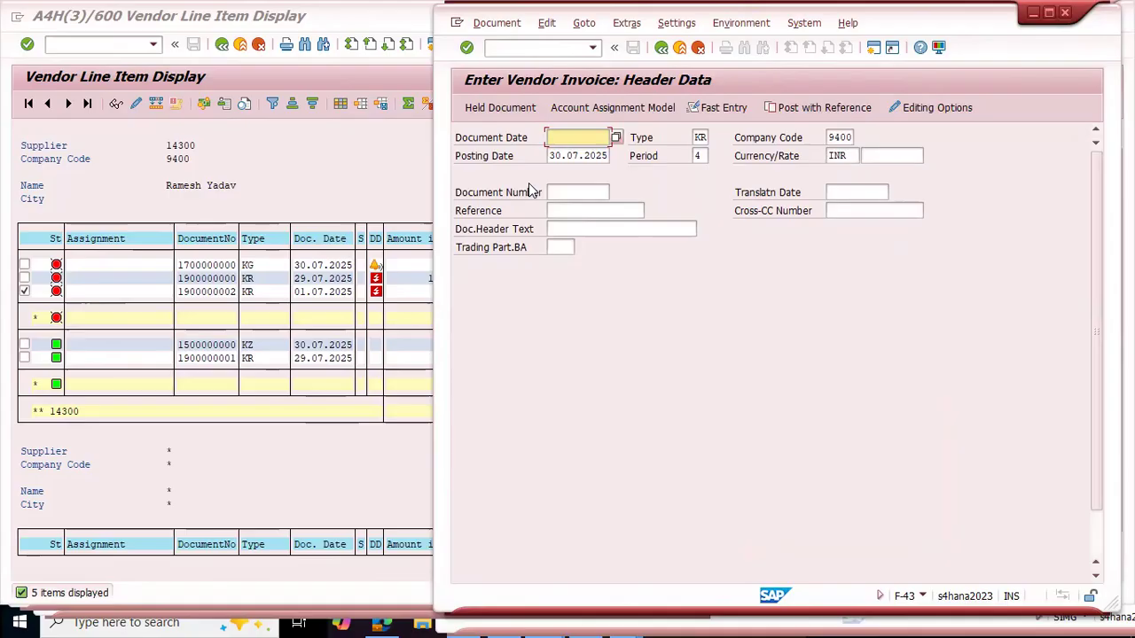
# Step: Pick 15.07.2025 as the document date in the F-43 header data
pyautogui.press('F4')
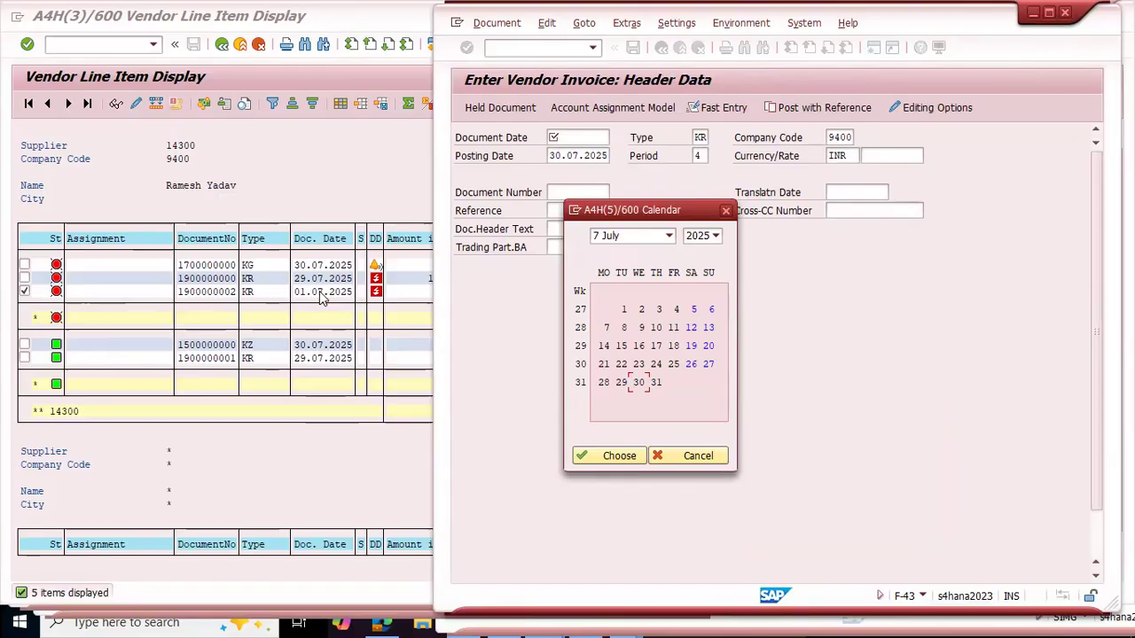
pyautogui.click(623, 347)
pyautogui.doubleClick(623, 346)
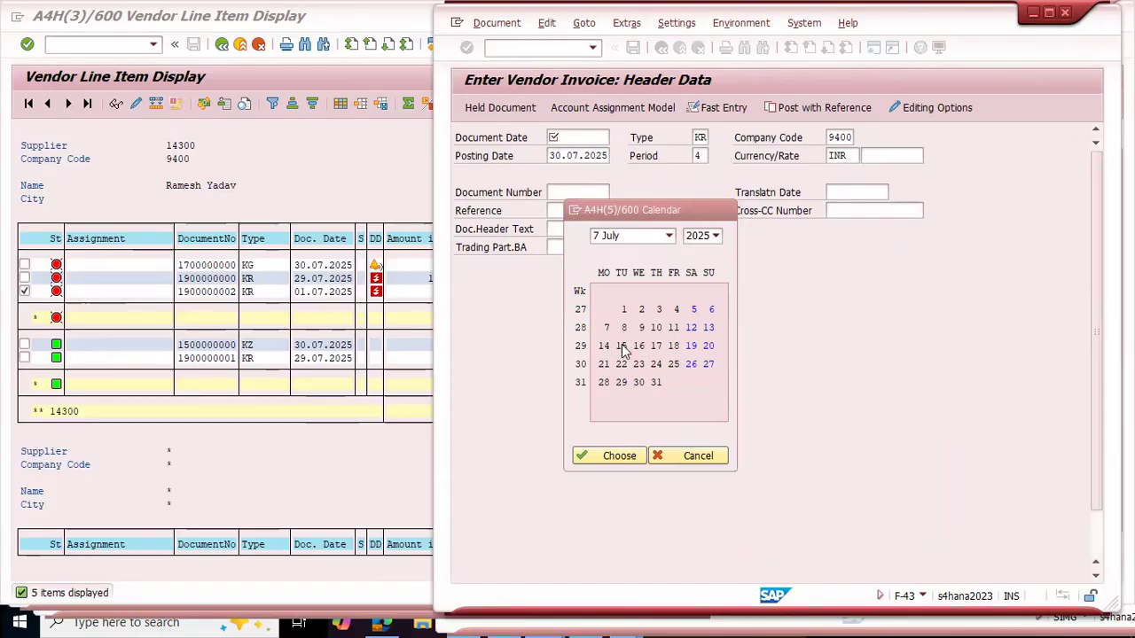
# Step: Enter "payments" as the document header text and inv003 as the reference
pyautogui.click(573, 197)
pyautogui.click(558, 230)
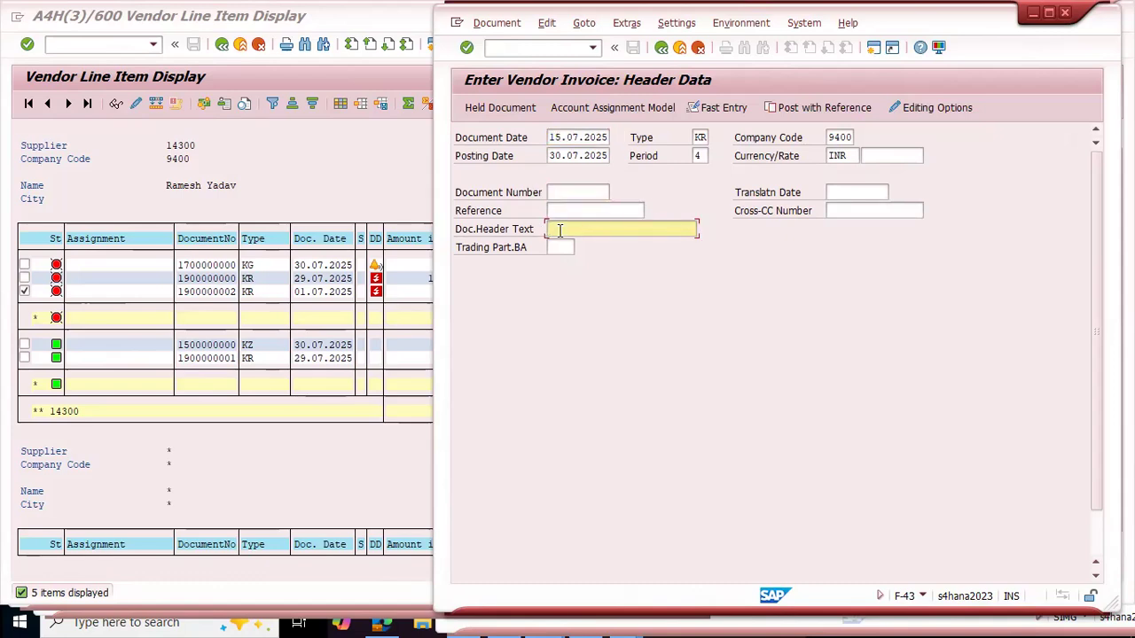
pyautogui.write('Paym')
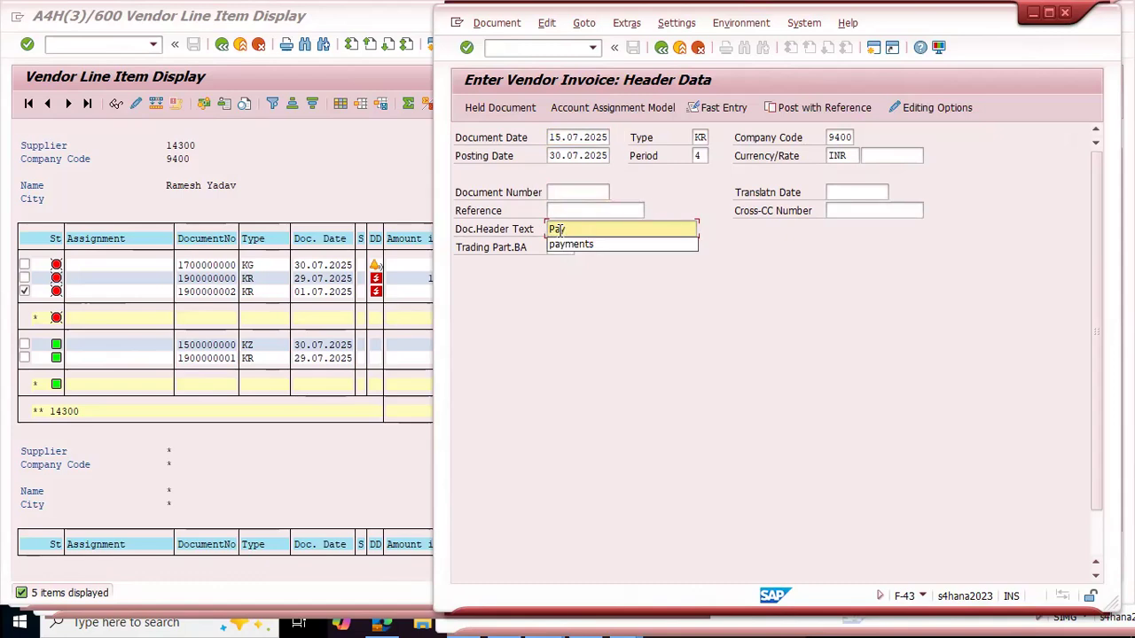
pyautogui.press('Down')
pyautogui.press('Return')
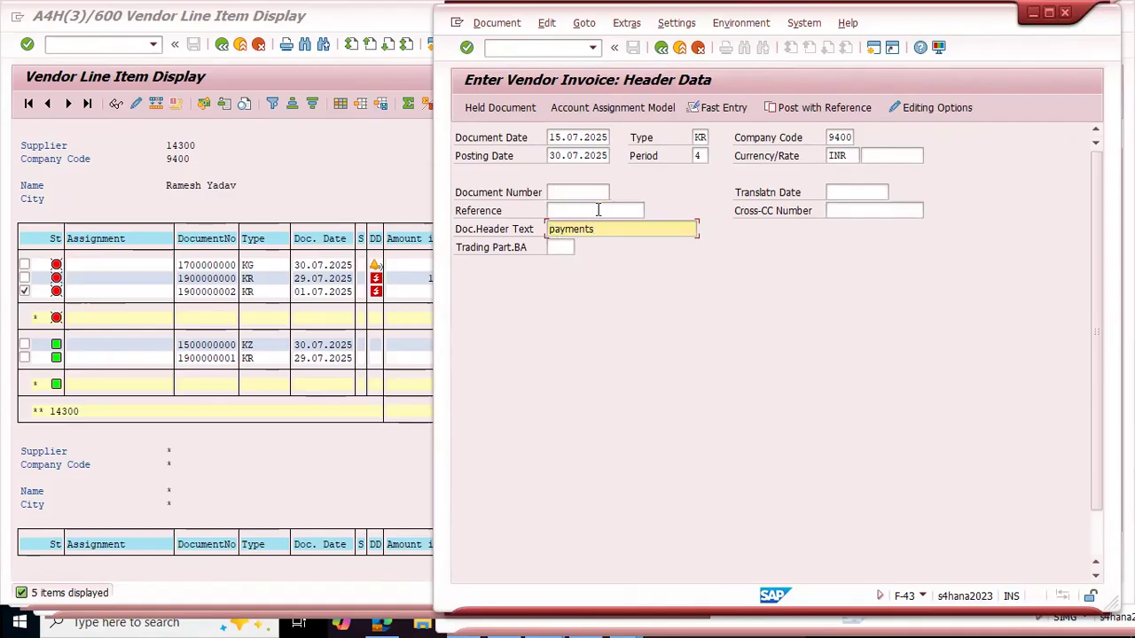
pyautogui.click(598, 210)
pyautogui.write('inv003')
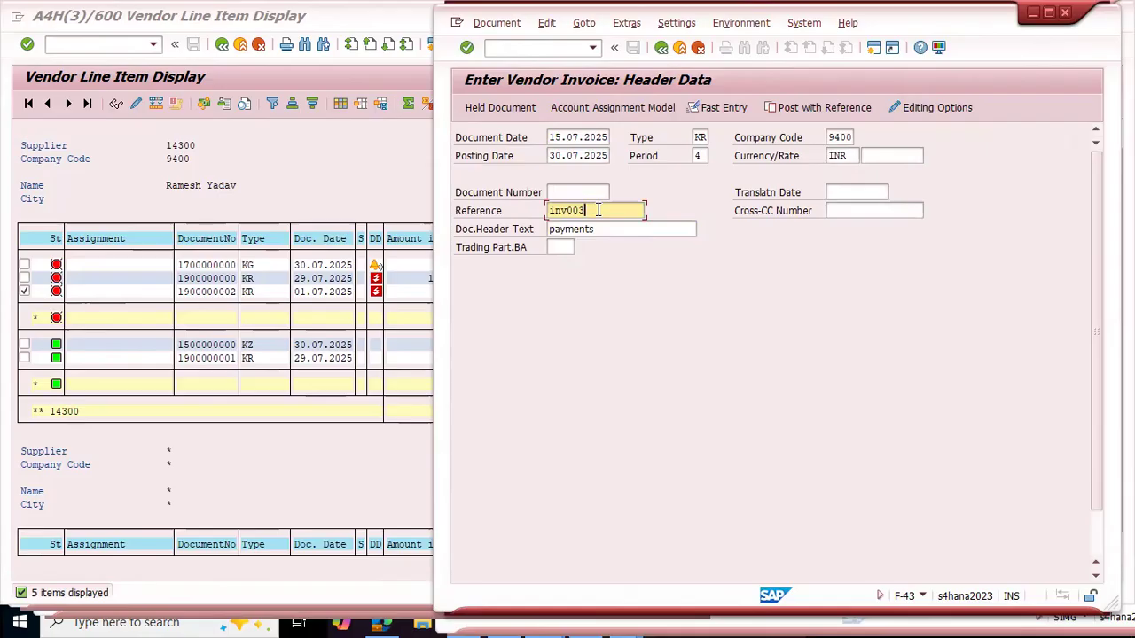
pyautogui.doubleClick(599, 210)
pyautogui.scroll(-1, 649, 323)
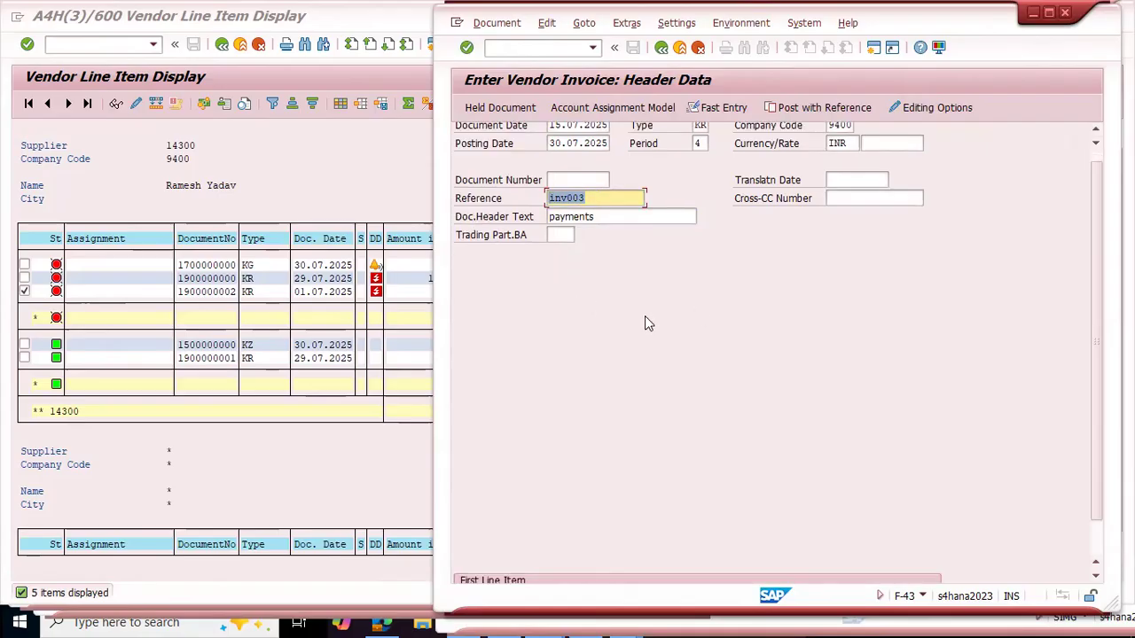
pyautogui.scroll(-1, 649, 324)
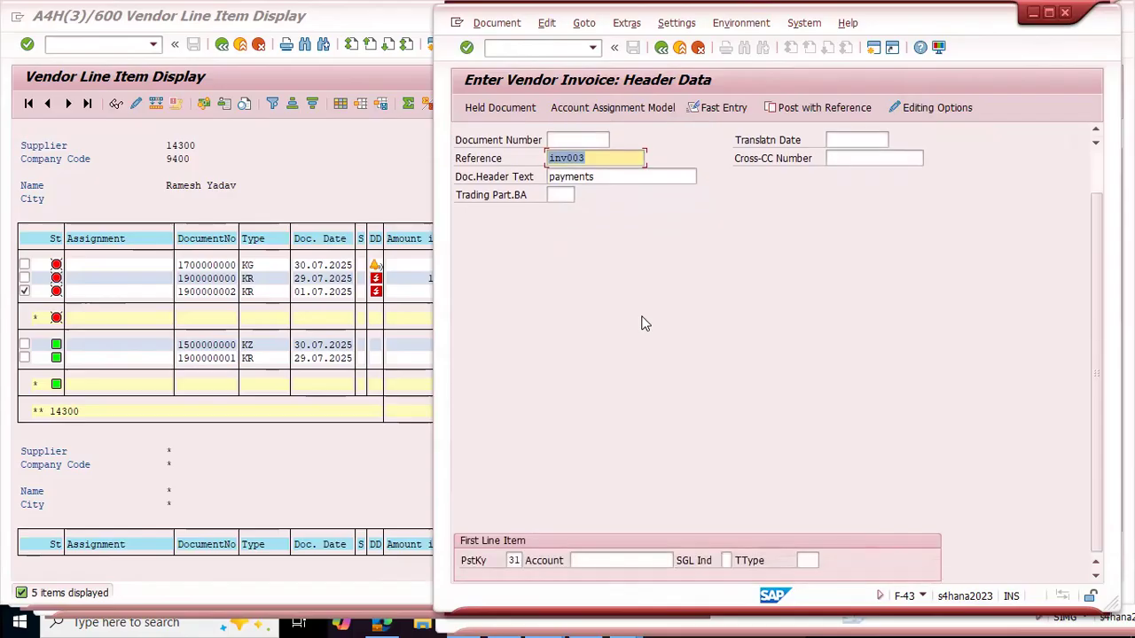
# Step: Look up the suppliers of company code 9400 for the first line item's account, with posting key 31
pyautogui.click(513, 560)
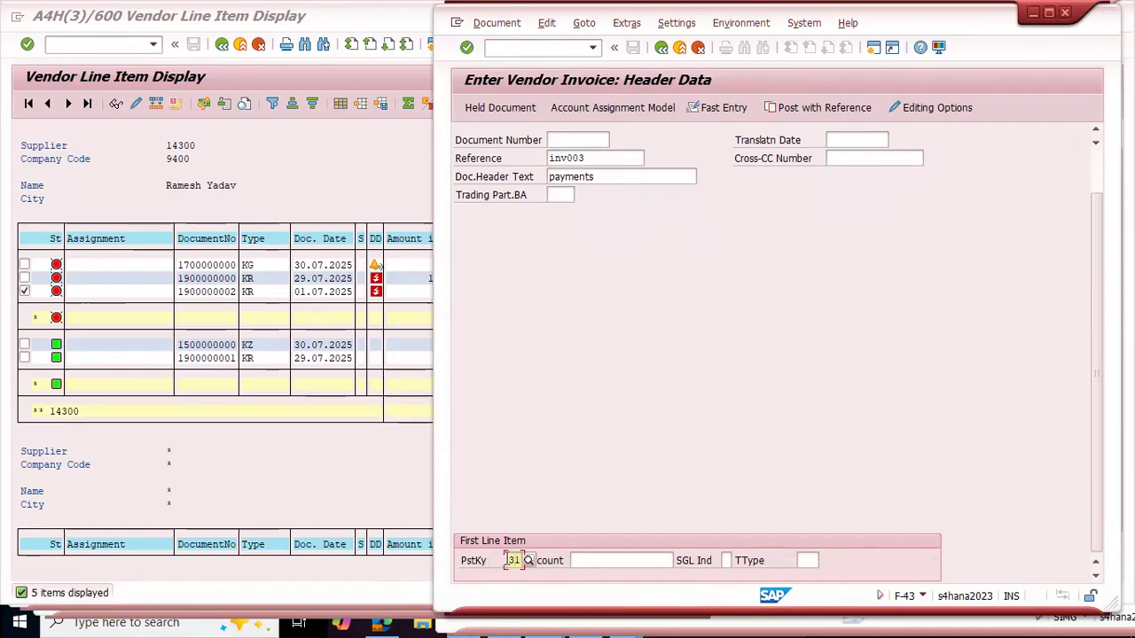
pyautogui.click(595, 561)
pyautogui.press('F4')
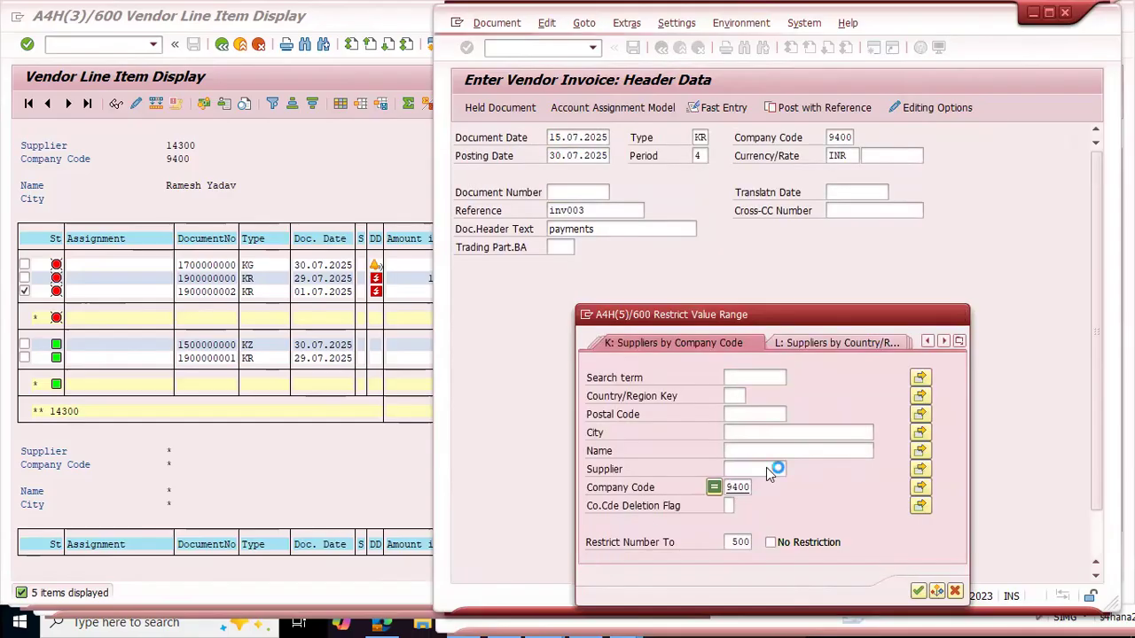
pyautogui.press('Return')
# Step: Open the 3,100 INR INV003 invoice document from the vendor line items and examine its entries
pyautogui.click(208, 427)
pyautogui.doubleClick(205, 290)
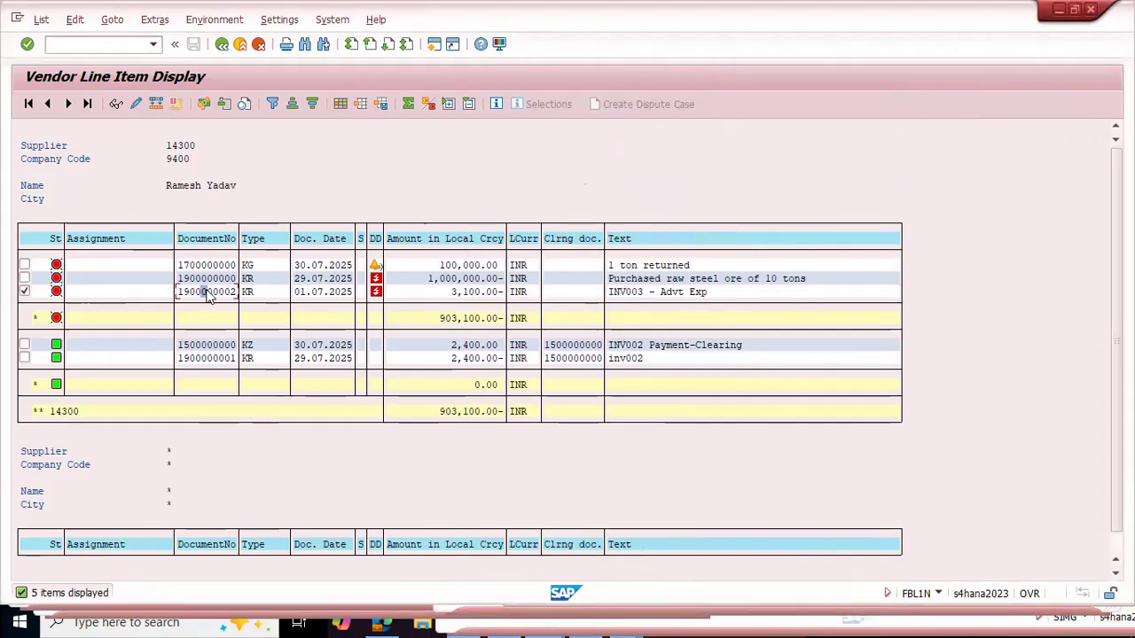
pyautogui.click(70, 105)
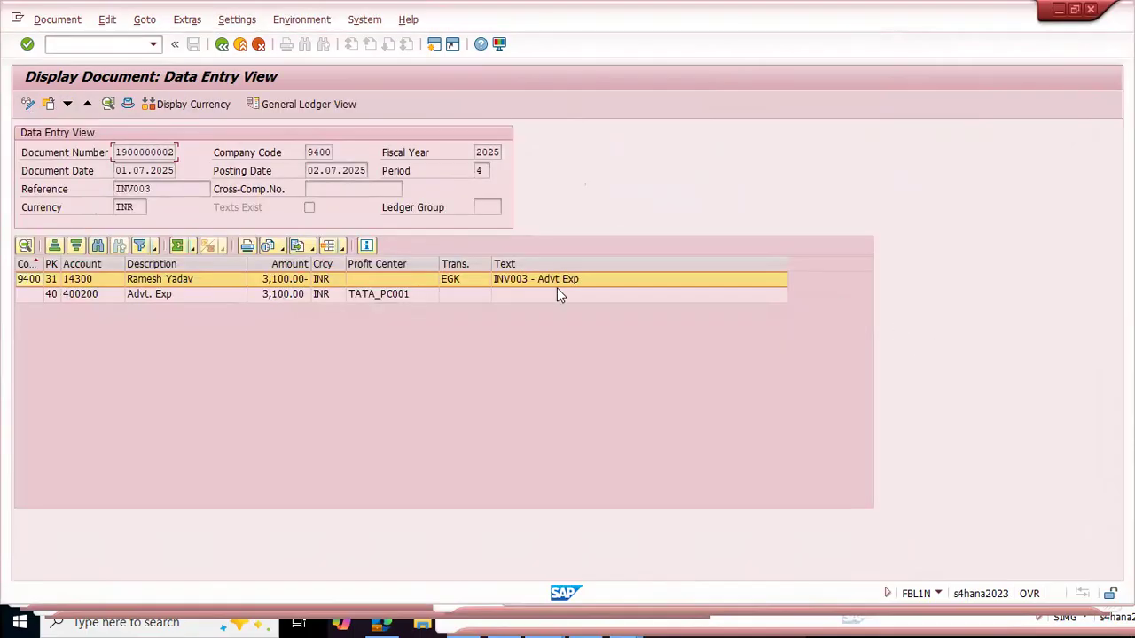
pyautogui.hotkey('alt', 'Tab')
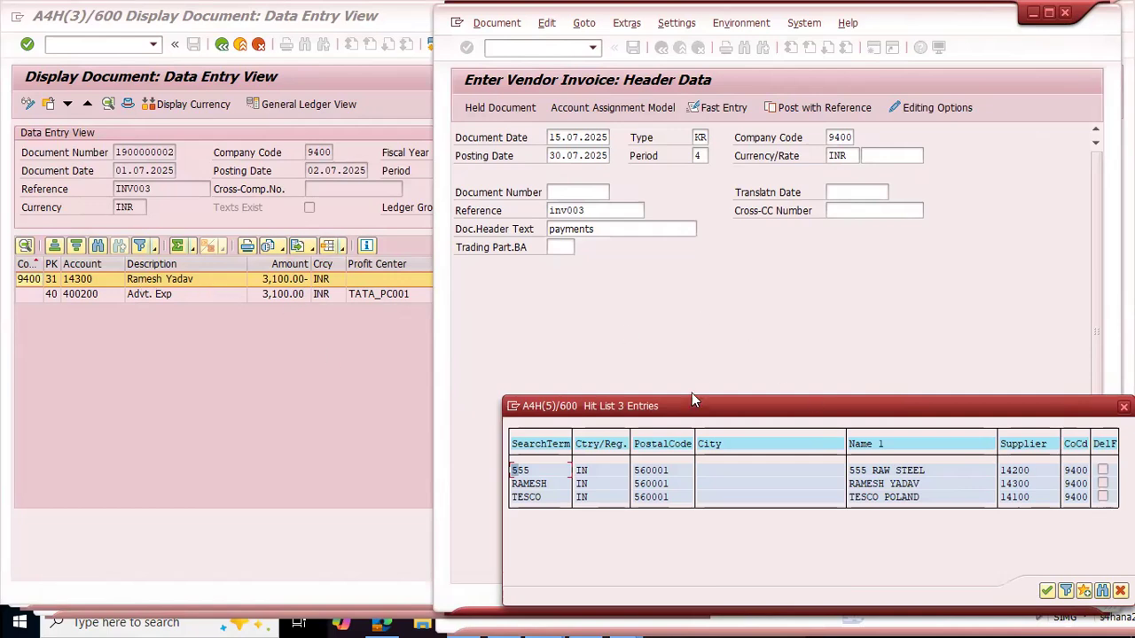
# Step: Choose the INV003 invoice's vendor from the supplier hit list and continue to the vendor item
pyautogui.moveTo(709, 408); pyautogui.dragTo(714, 326)
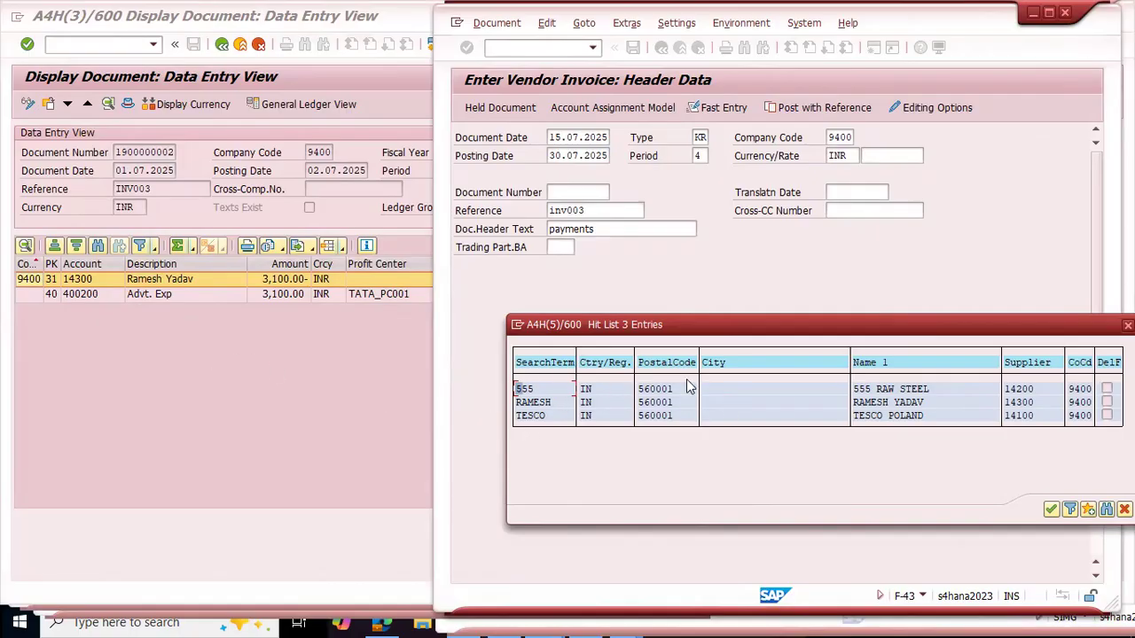
pyautogui.click(525, 406)
pyautogui.doubleClick(524, 404)
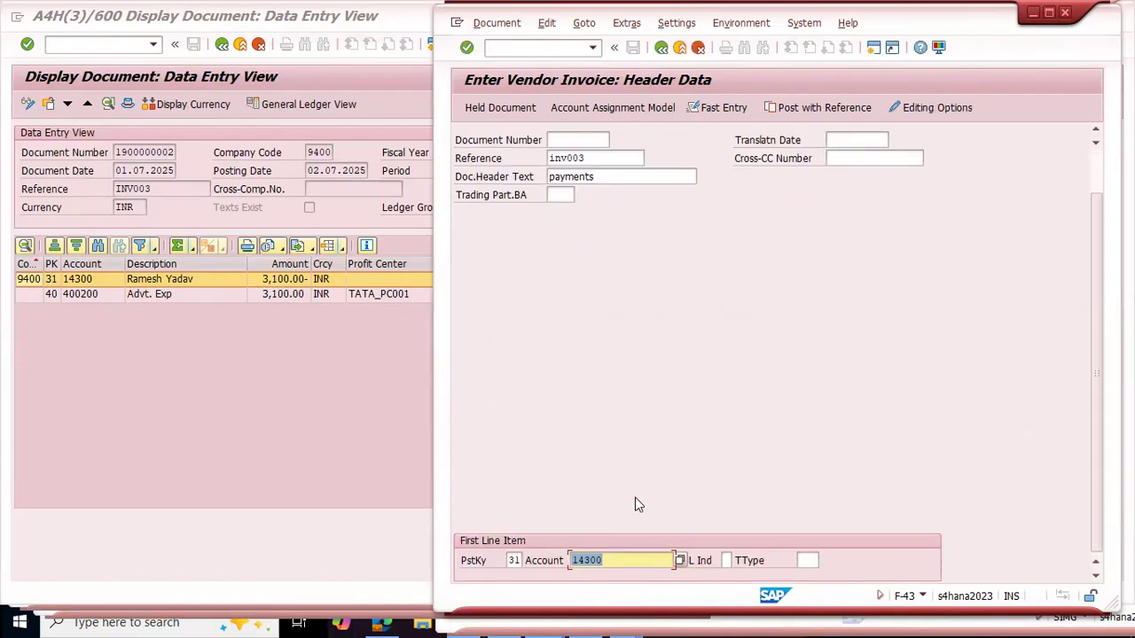
pyautogui.press('Return')
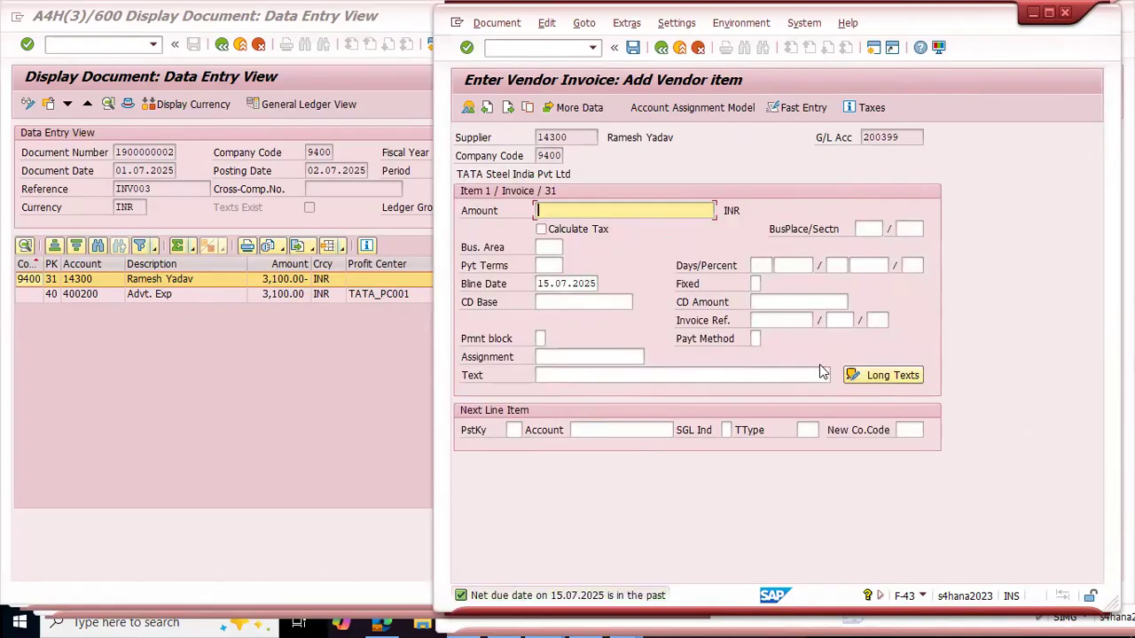
# Step: Try to enter the vendor item with the amount -3100 and the text "payments"
pyautogui.write('-3100')
pyautogui.click(615, 376)
pyautogui.write('payment')
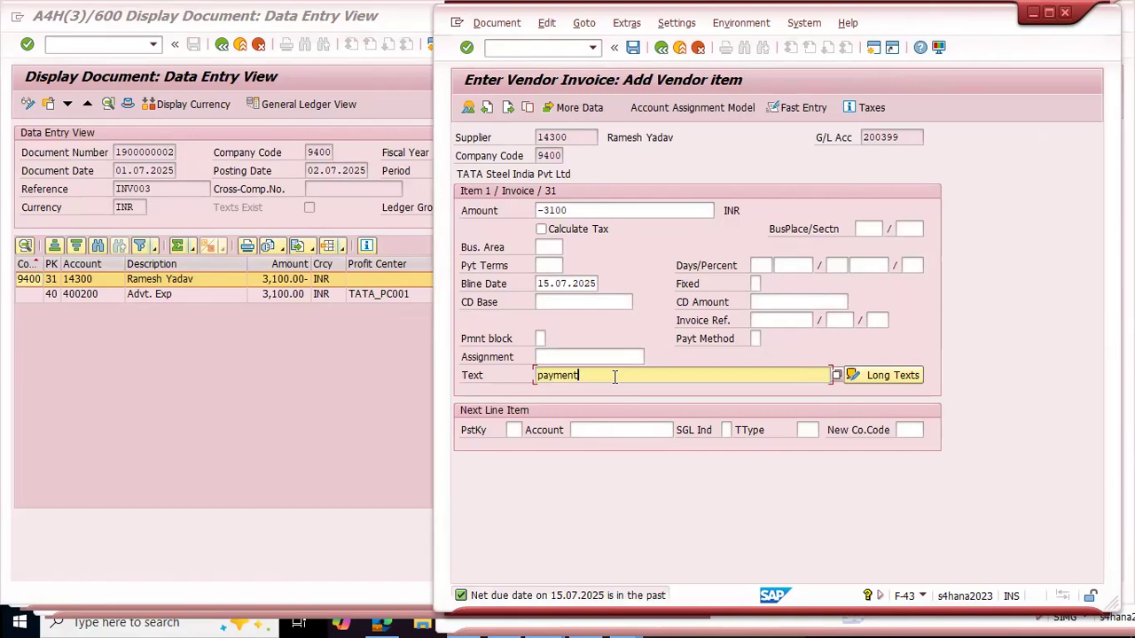
pyautogui.write('s')
pyautogui.press('Return')
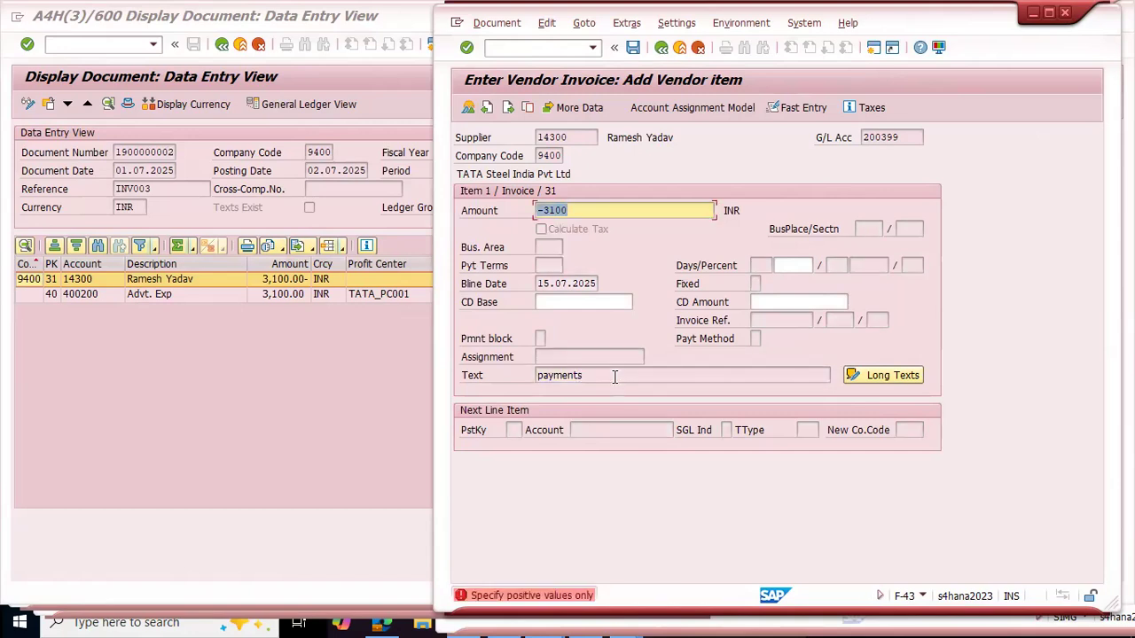
# Step: Correct the vendor item's amount to 3100 and set the next line item's posting key to 40
pyautogui.press('Left')
pyautogui.press('Left')
pyautogui.press('Left')
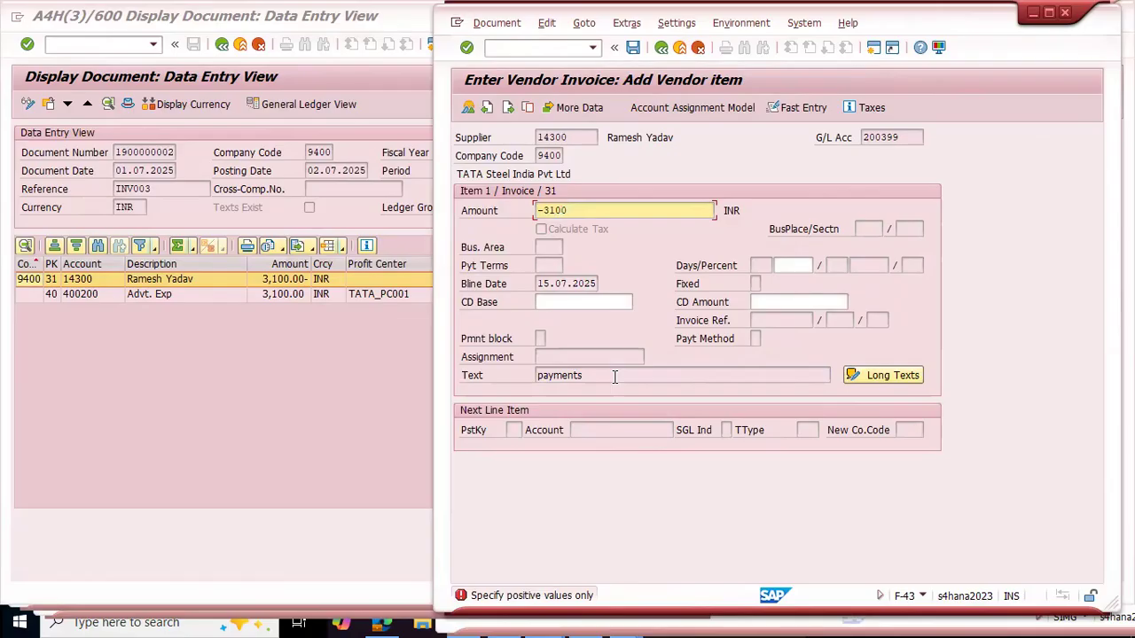
pyautogui.press('BackSpace')
pyautogui.press('Return')
pyautogui.click(513, 430)
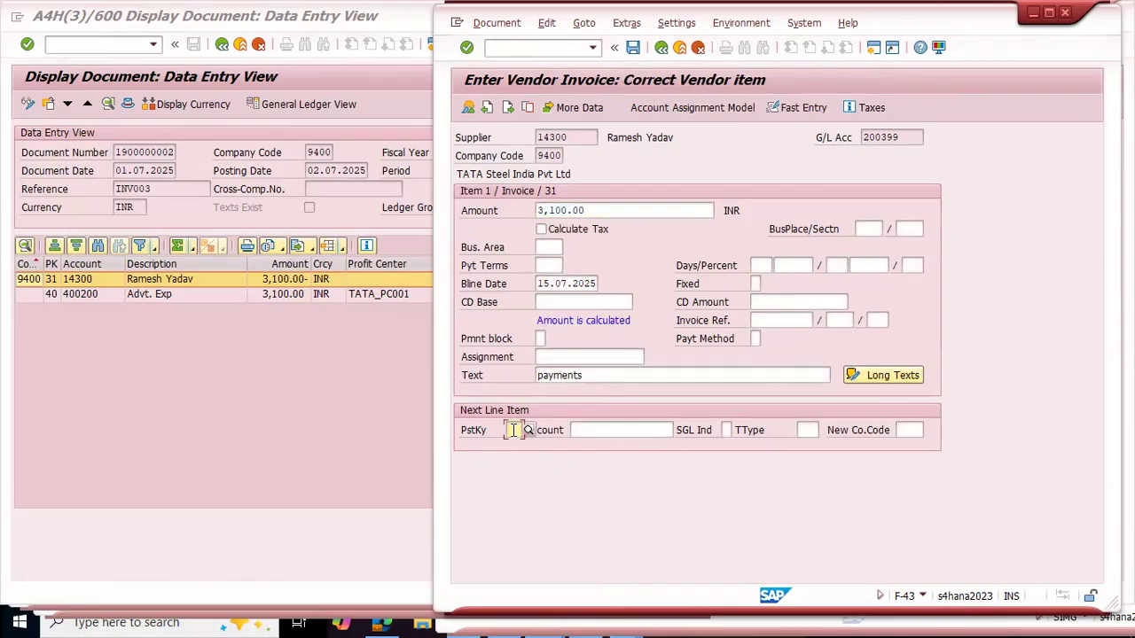
pyautogui.write('40')
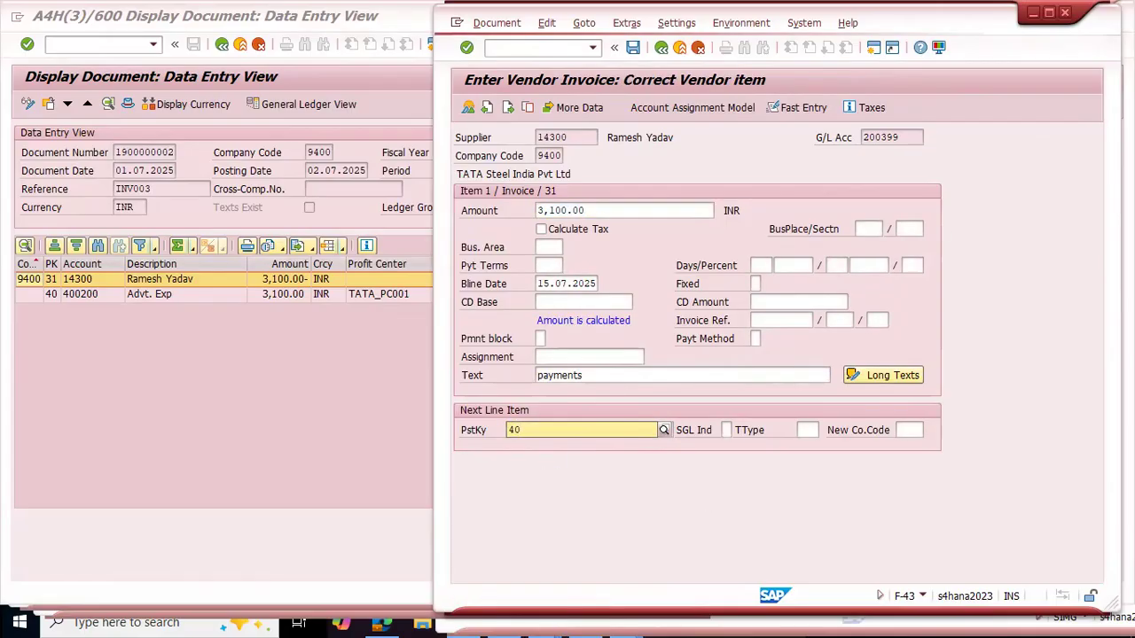
pyautogui.write('/')
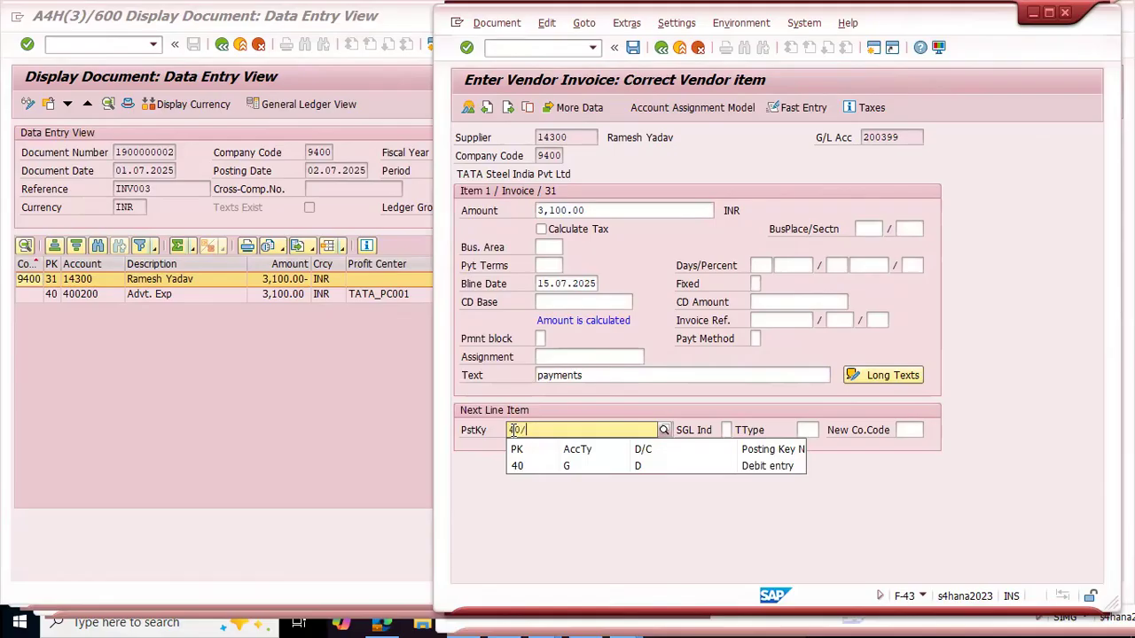
pyautogui.write('/')
pyautogui.click(548, 47)
pyautogui.write('/')
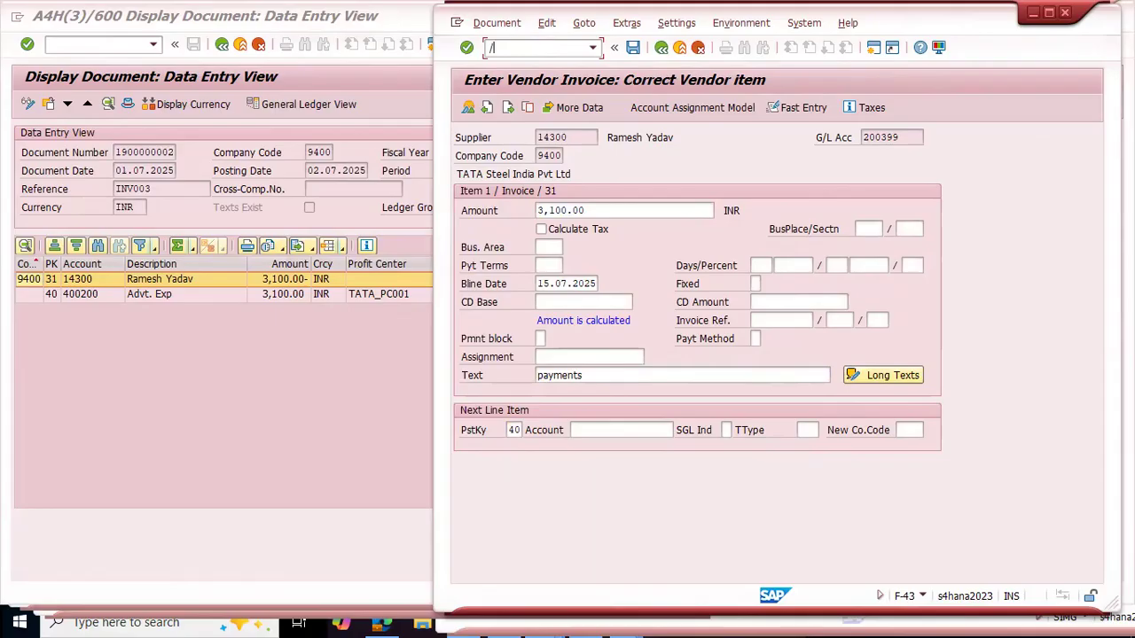
pyautogui.write('nf-02')
pyautogui.press('BackSpace')
pyautogui.press('BackSpace')
pyautogui.press('BackSpace')
pyautogui.press('BackSpace')
pyautogui.press('BackSpace')
pyautogui.press('BackSpace')
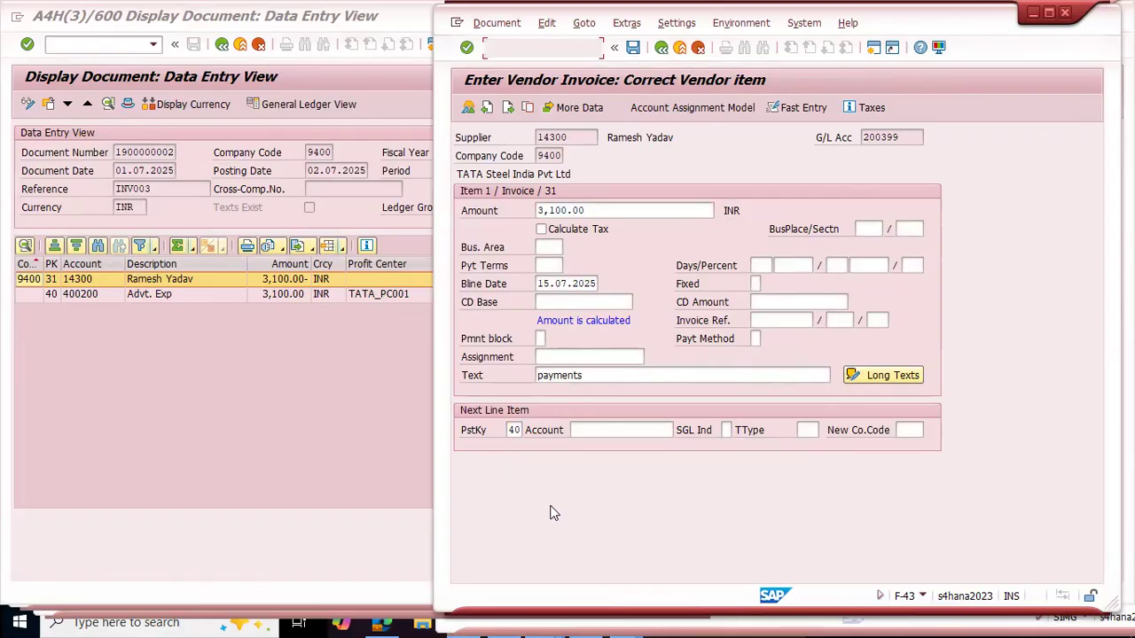
# Step: Check the advertising expense line and its amount in the displayed INV003 invoice document
pyautogui.click(609, 430)
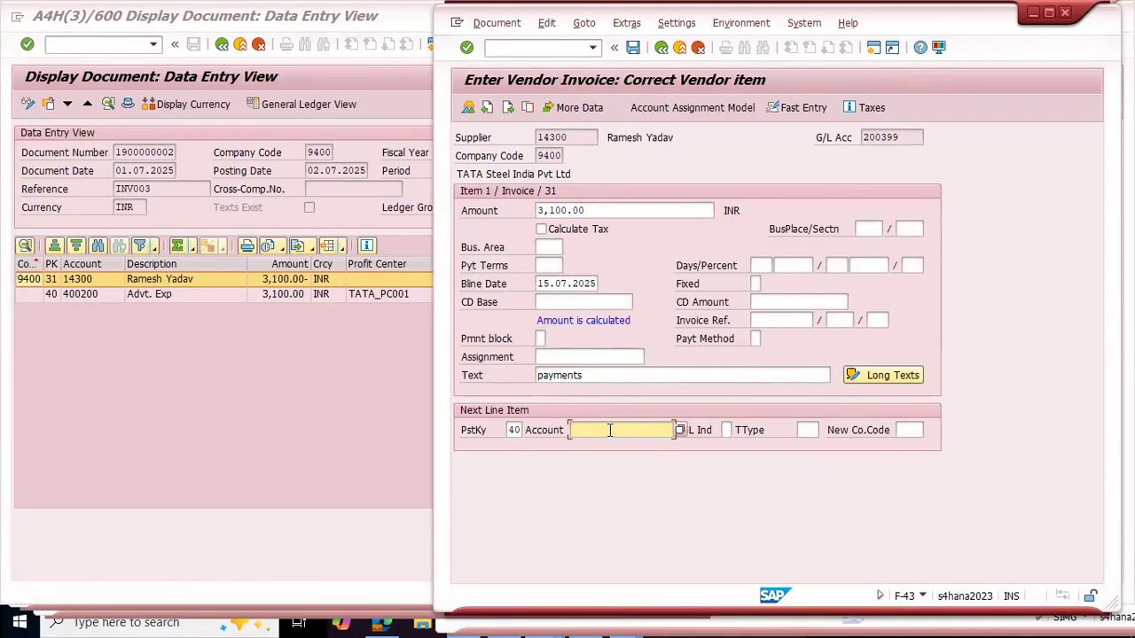
pyautogui.click(210, 361)
pyautogui.click(146, 294)
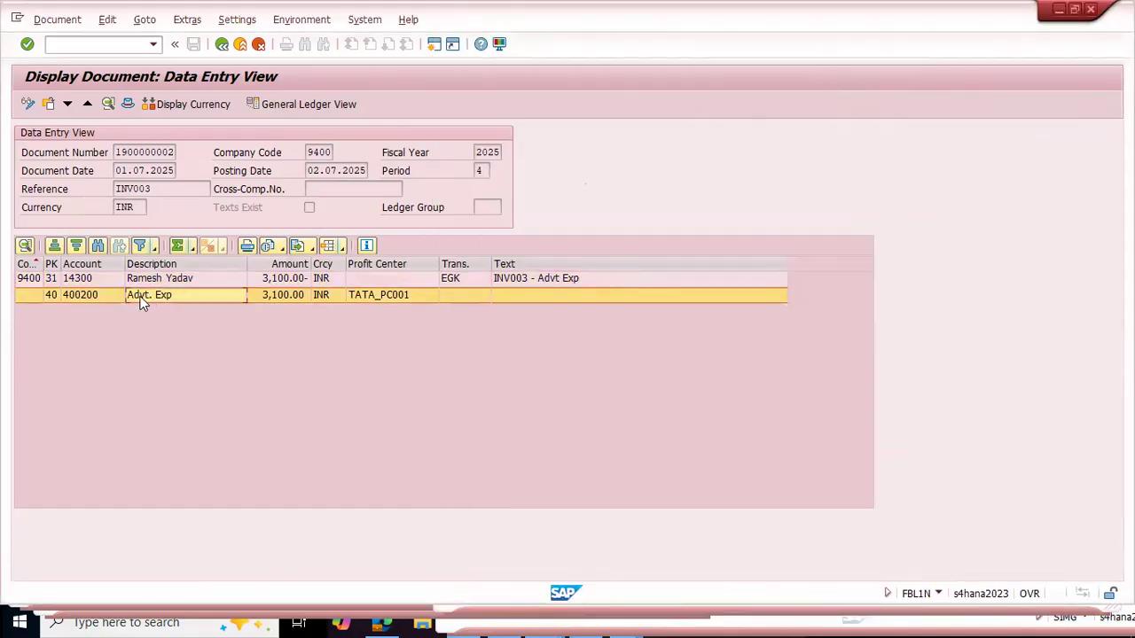
pyautogui.click(271, 298)
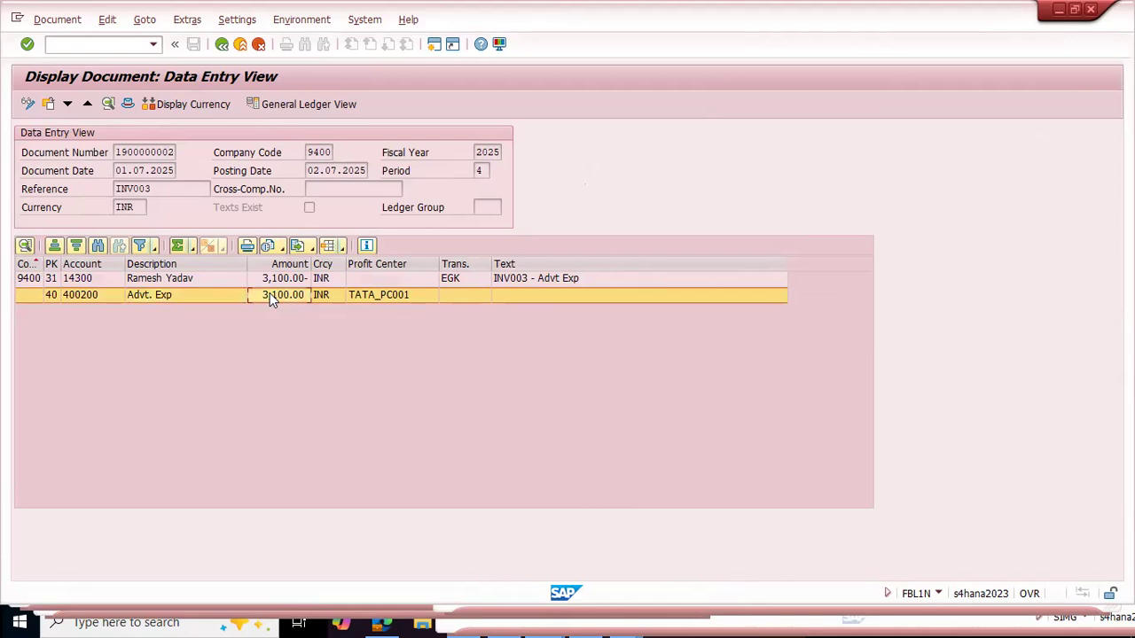
pyautogui.hotkey('alt', 'Tab')
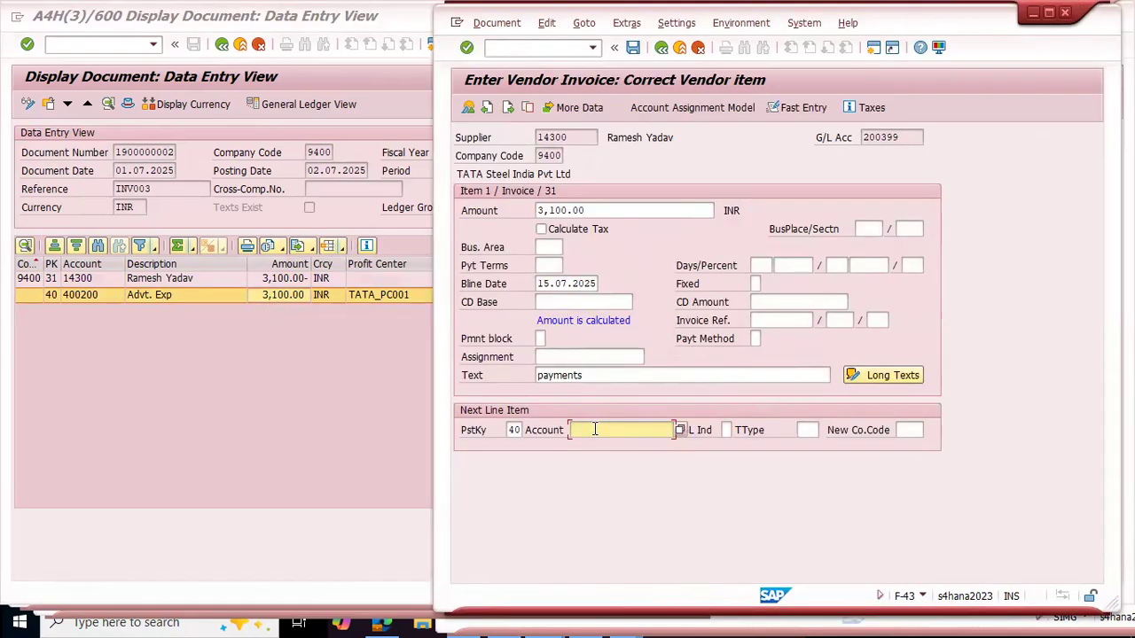
# Step: Set the next line item's posting key to 50
pyautogui.click(513, 431)
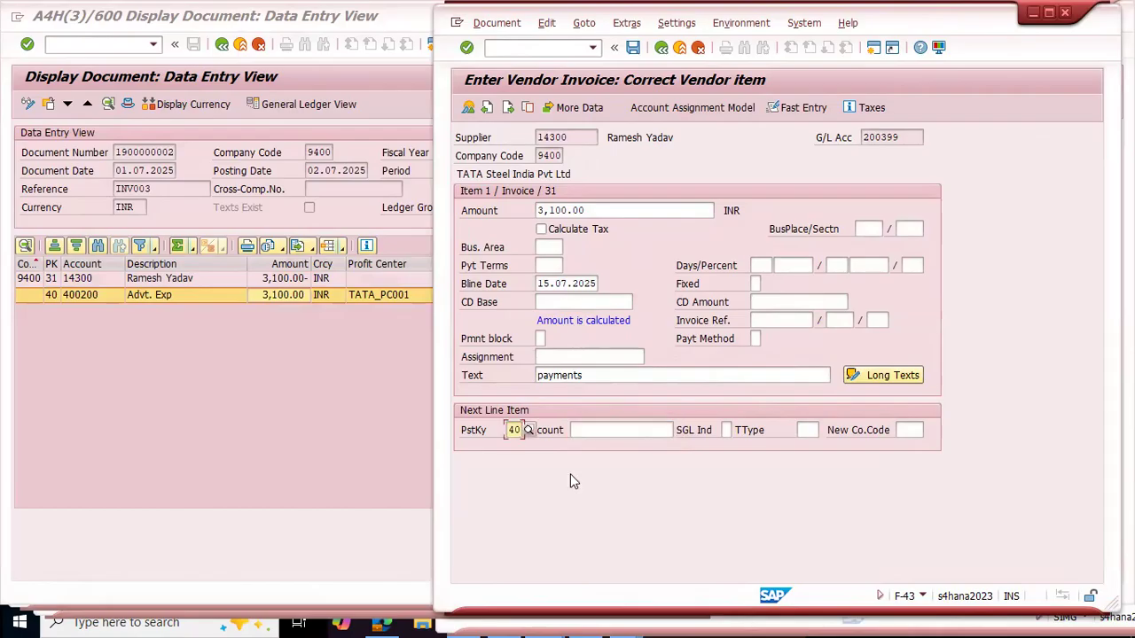
pyautogui.write('50')
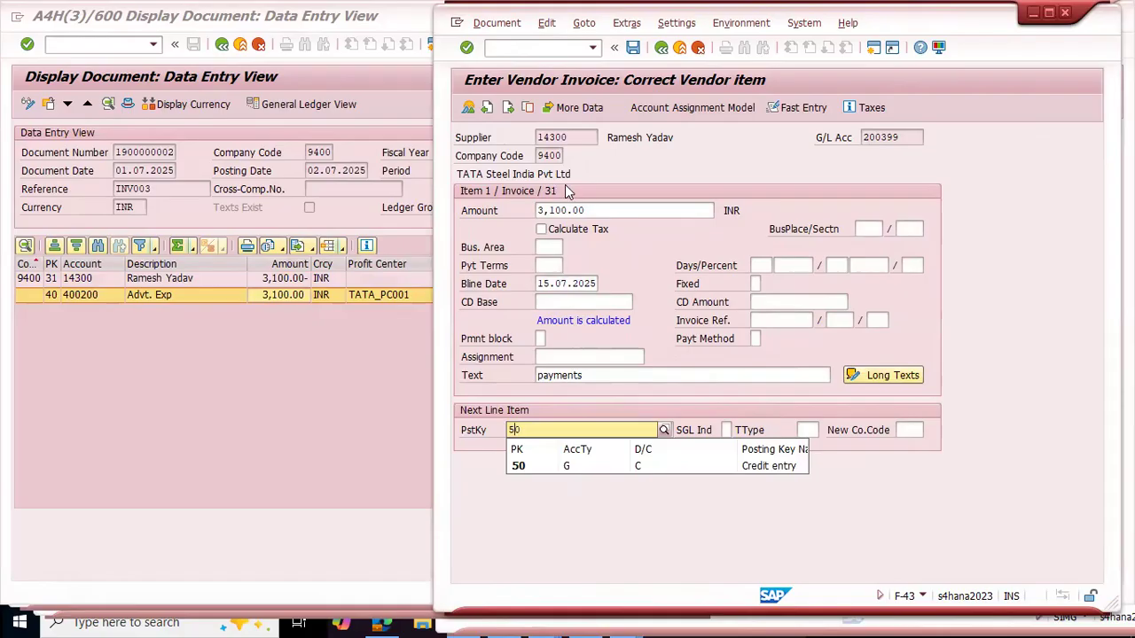
pyautogui.click(646, 532)
# Step: Replace the vendor invoice entry with the Enter G/L Account Posting transaction F-02
pyautogui.hotkey('ctrl', '/')
pyautogui.write('/nf-02')
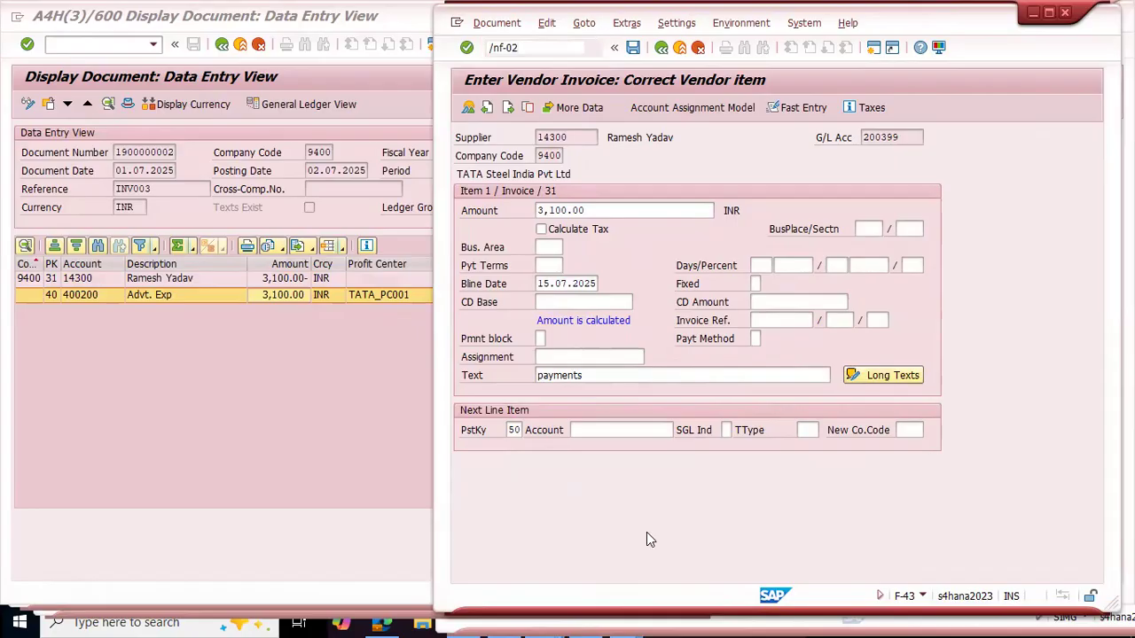
pyautogui.press('Return')
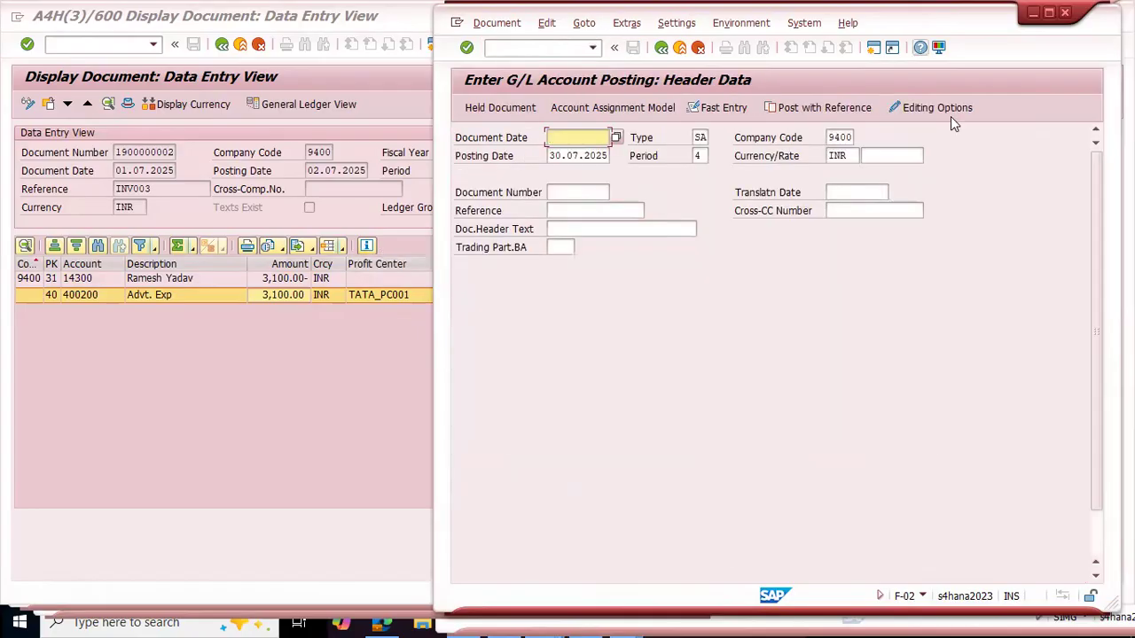
# Step: Set both the document date and the posting date of the G/L posting to 15.07.2025
pyautogui.write('15.07.2025')
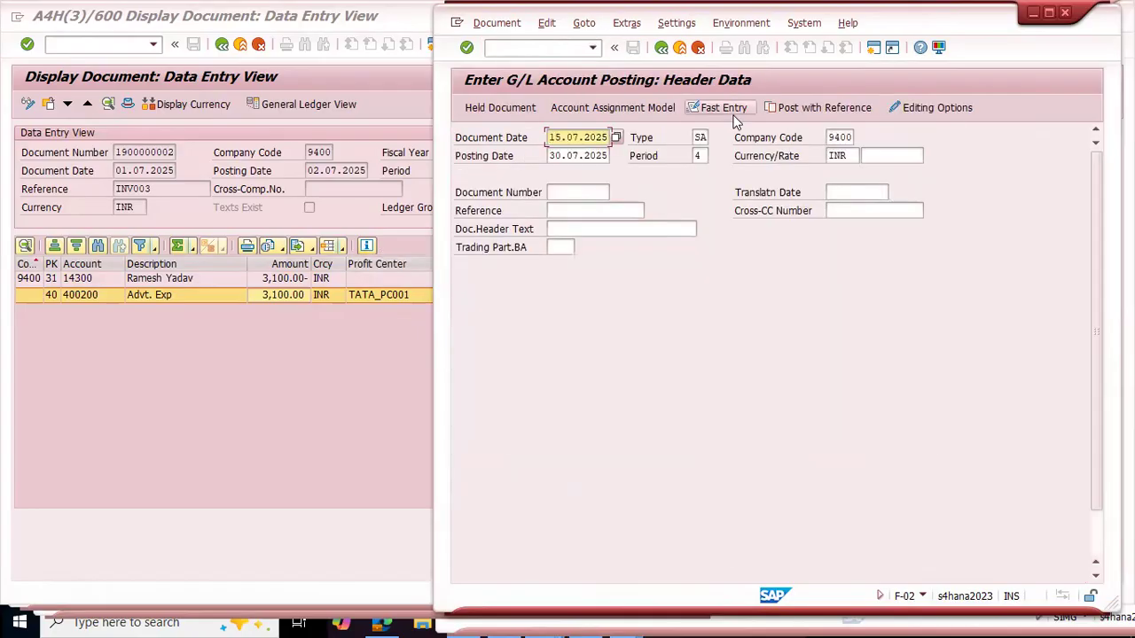
pyautogui.press('Tab')
pyautogui.press('BackSpace')
pyautogui.press('BackSpace')
pyautogui.press('BackSpace')
pyautogui.press('BackSpace')
pyautogui.press('BackSpace')
pyautogui.press('BackSpace')
pyautogui.press('BackSpace')
pyautogui.press('BackSpace')
pyautogui.press('BackSpace')
pyautogui.press('BackSpace')
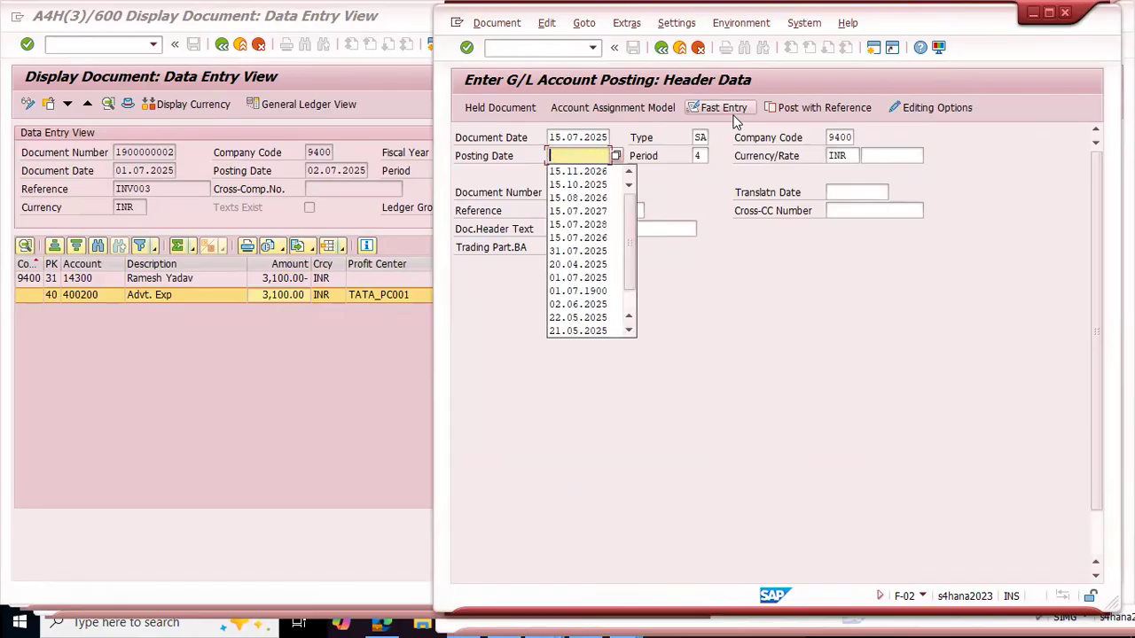
pyautogui.write('15.07.2')
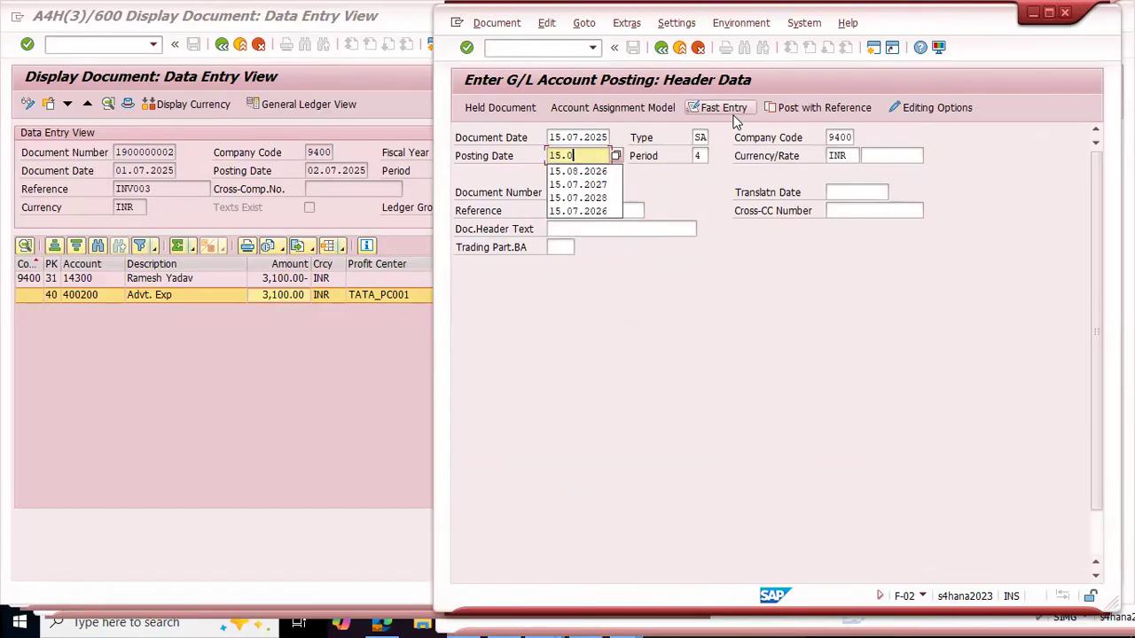
pyautogui.write('5')
pyautogui.press('Tab')
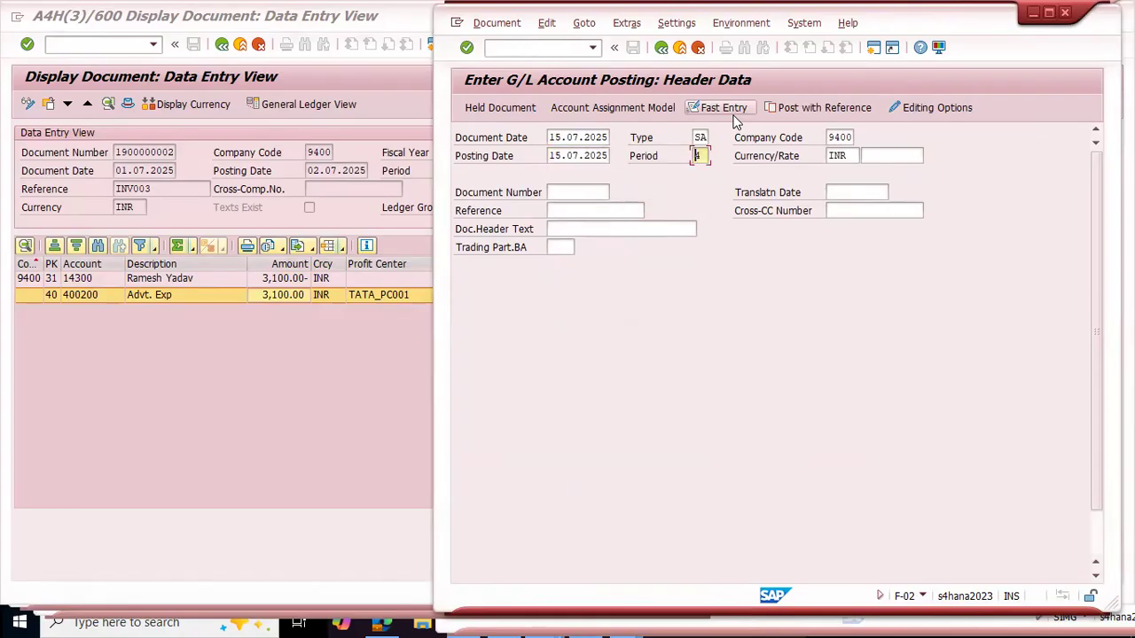
# Step: Enter inv003 as the reference and "payments" as the document header text of the G/L posting
pyautogui.click(585, 209)
pyautogui.write('inv003')
pyautogui.press('Tab')
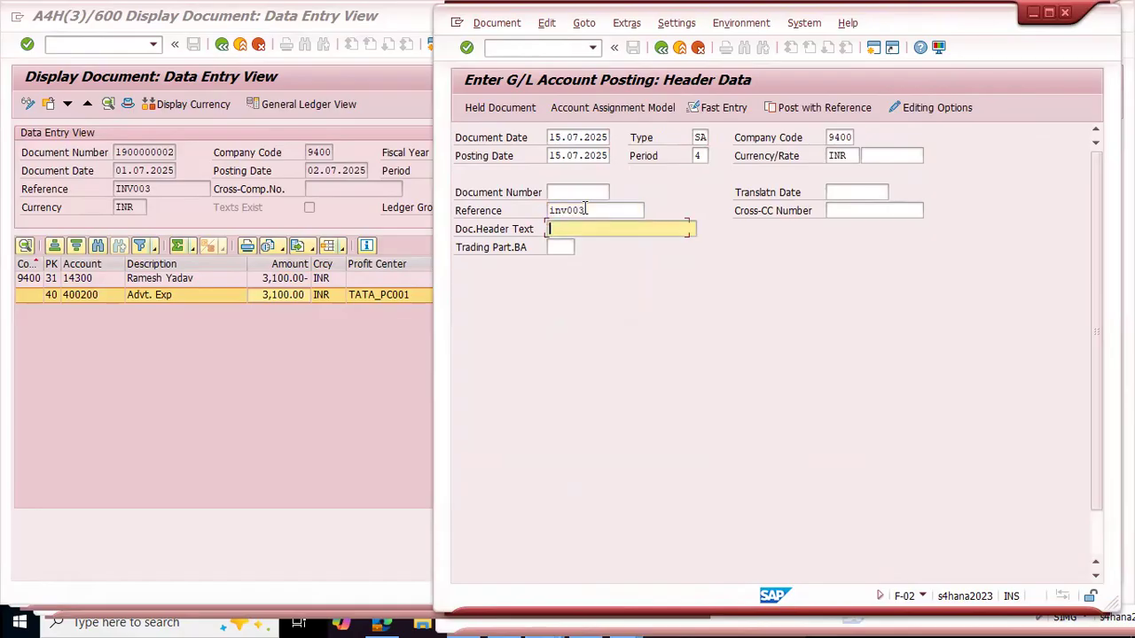
pyautogui.press('Return')
# Step: Look through the G/L account list for the first line item's account, and close it without choosing one
pyautogui.scroll(-1, 570, 316)
pyautogui.scroll(-2, 570, 325)
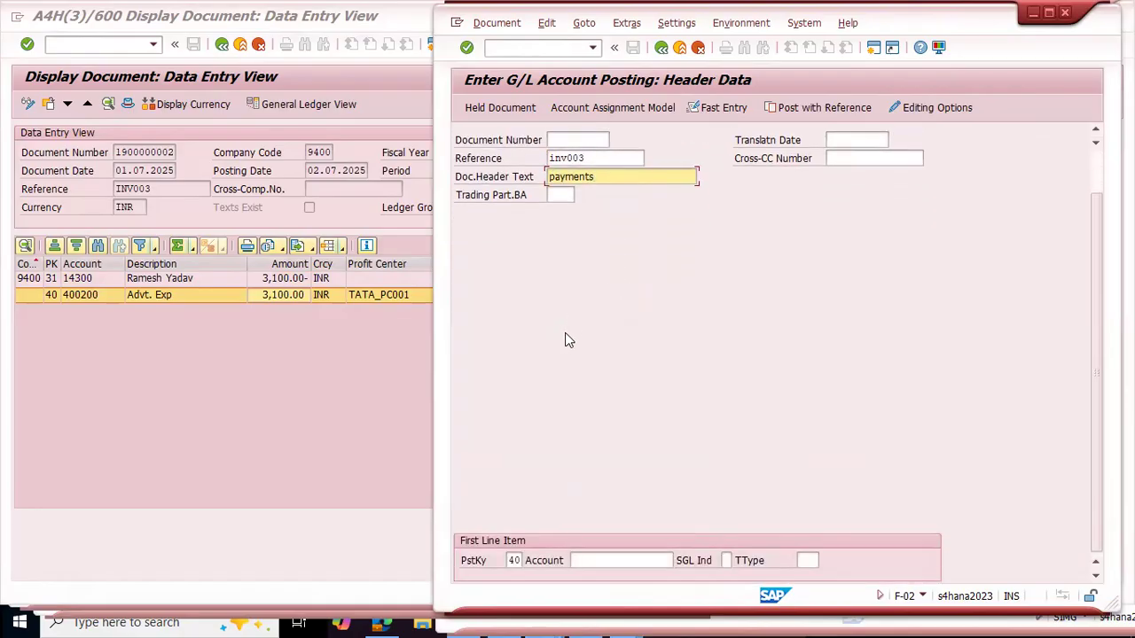
pyautogui.click(575, 562)
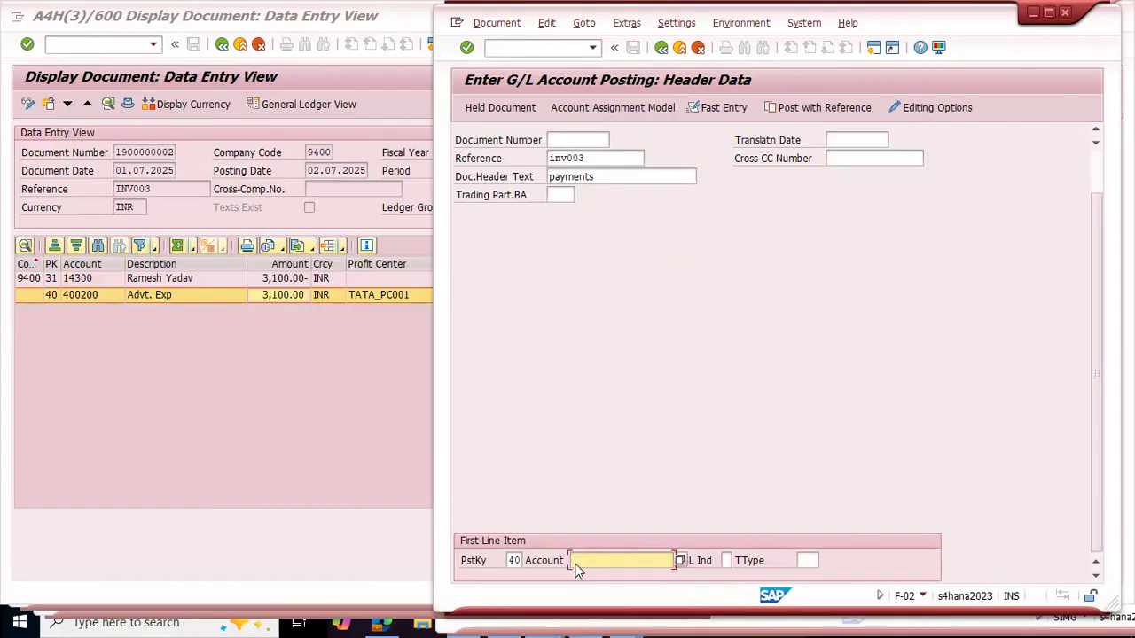
pyautogui.press('F4')
pyautogui.press('Return')
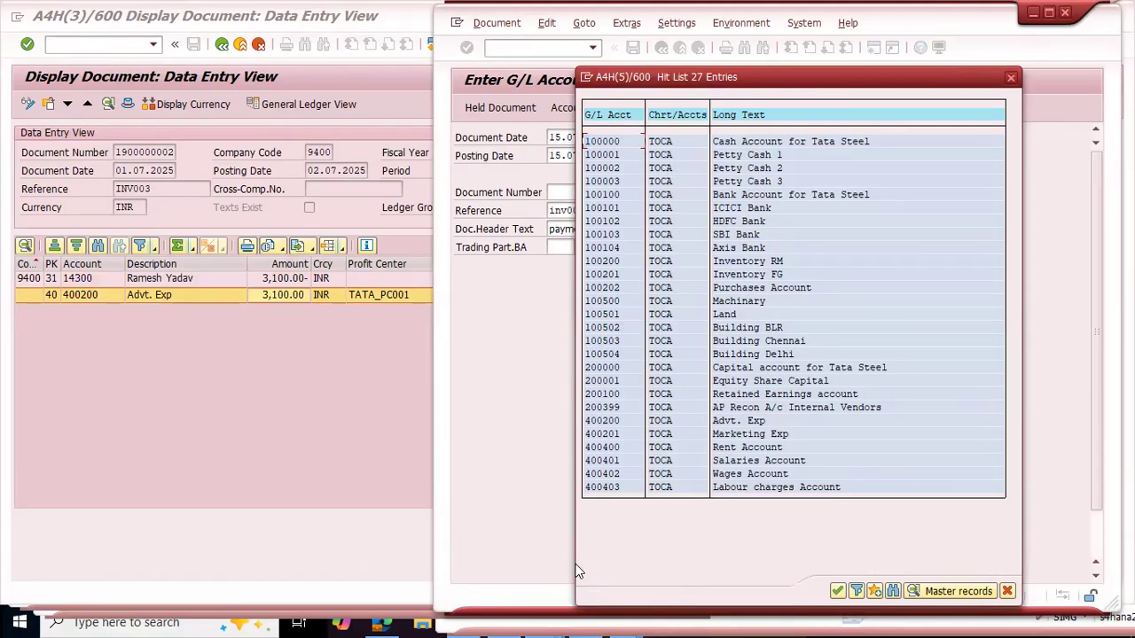
pyautogui.press('Escape')
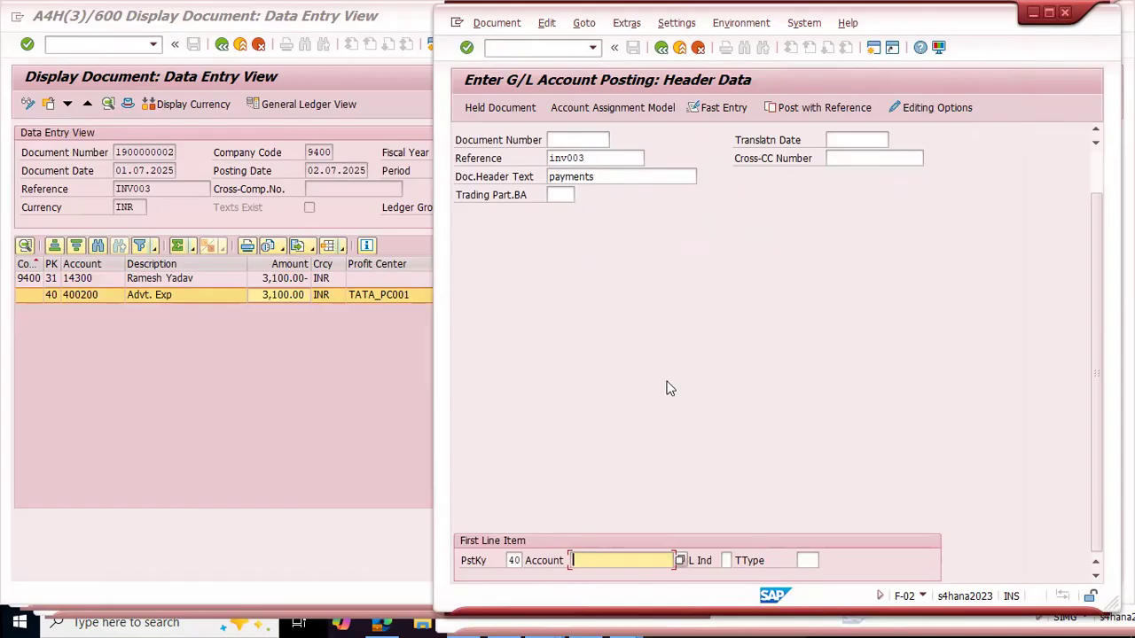
# Step: Switch to the window displaying the INV003 invoice document to review its line items
pyautogui.hotkey('alt', 'Tab')
pyautogui.hotkey('alt', 'Tab')
pyautogui.hotkey('alt', 'Tab')
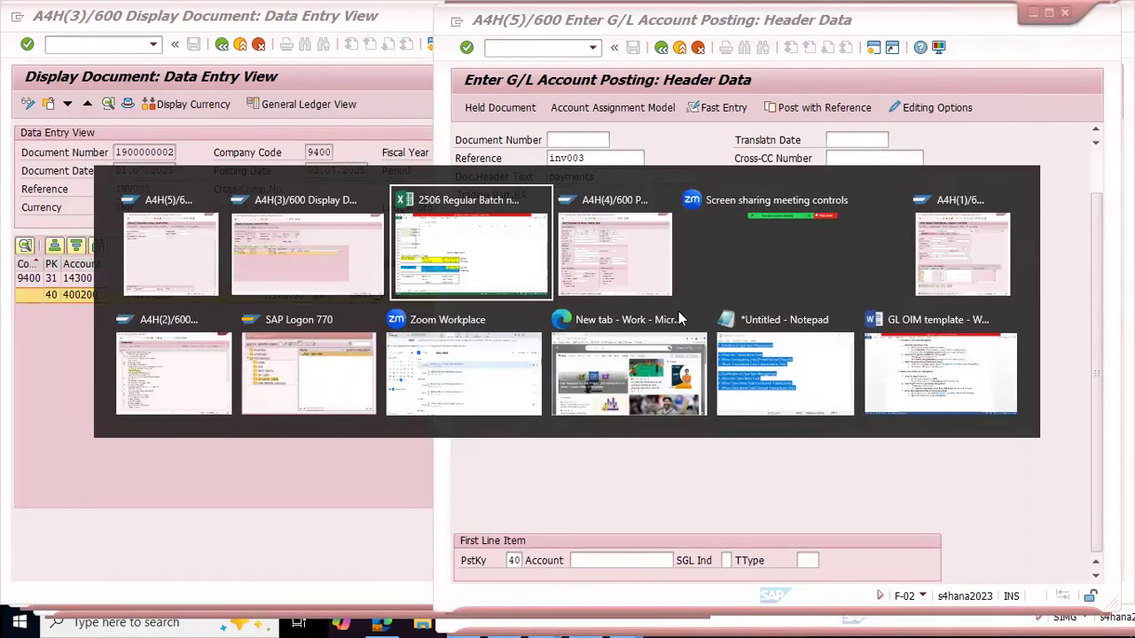
pyautogui.hotkey('alt', 'shift', 'Tab')
pyautogui.hotkey('alt', 'shift', 'Tab')
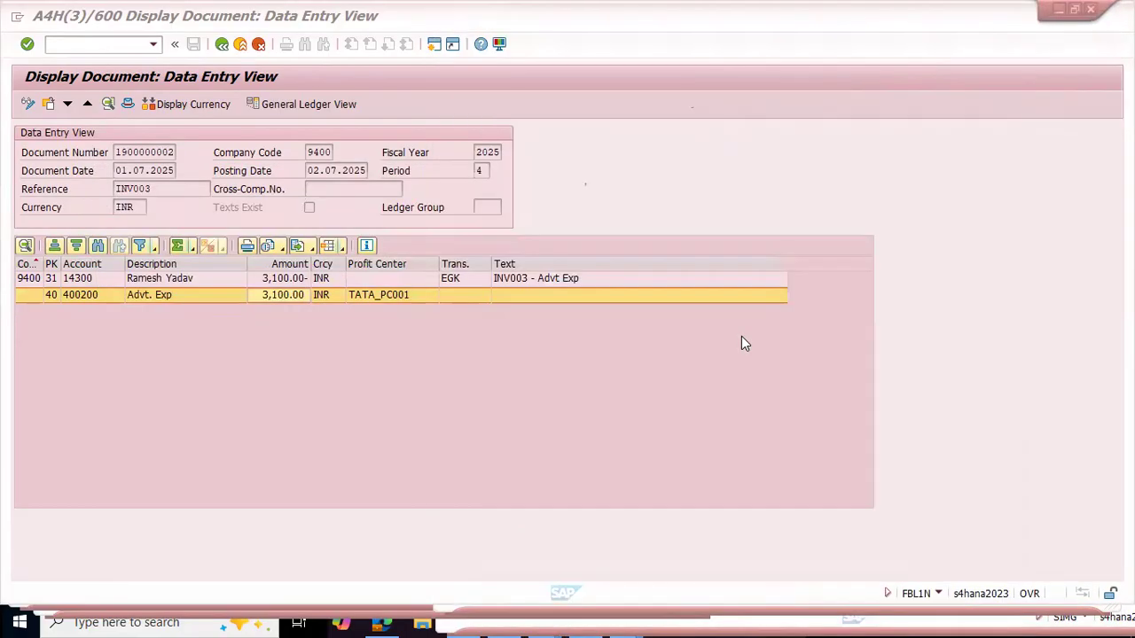
# Step: Return to the vendor line item list, then open transaction FBL3N in the outgoing payments session
pyautogui.press('F3')
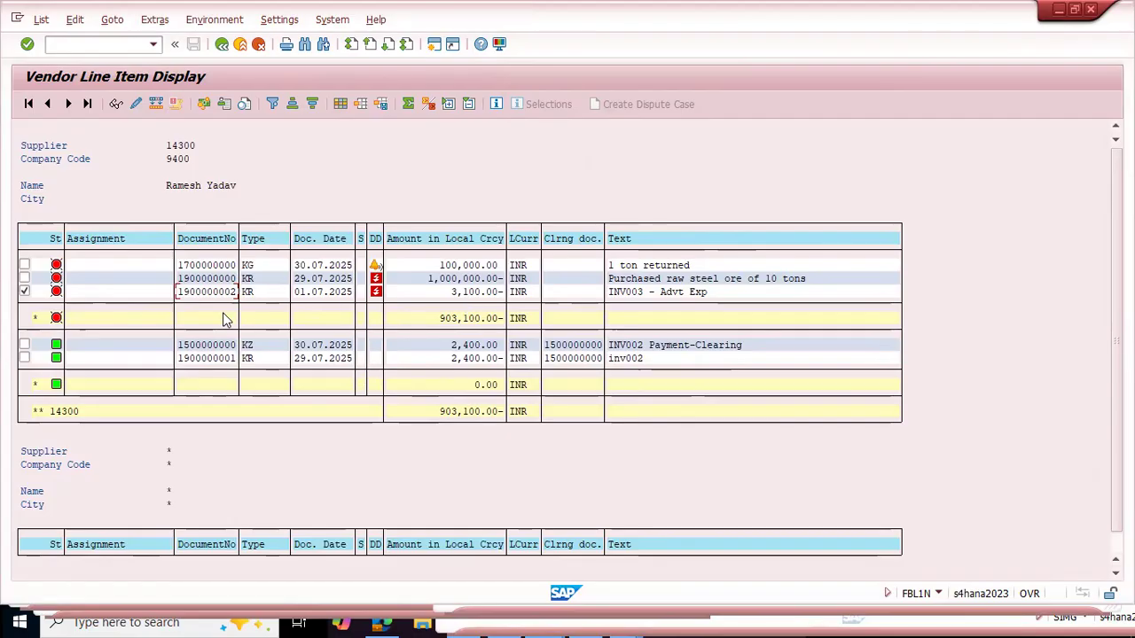
pyautogui.click(220, 280)
pyautogui.hotkey('alt', 'Tab')
pyautogui.hotkey('alt', 'Tab')
pyautogui.hotkey('alt', 'Tab')
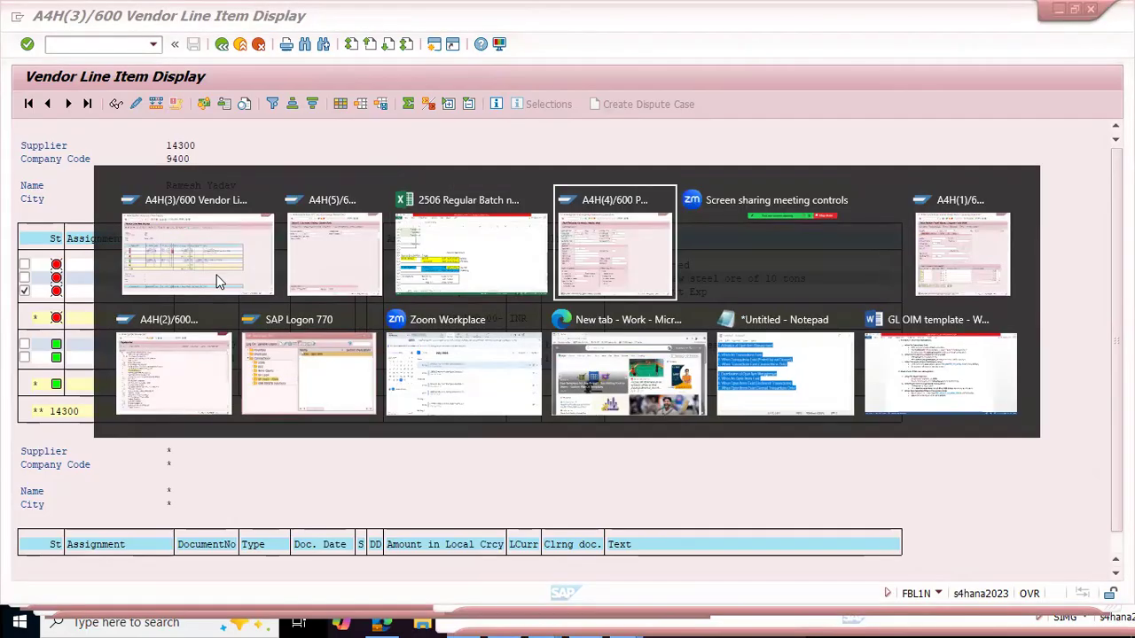
pyautogui.write('/n')
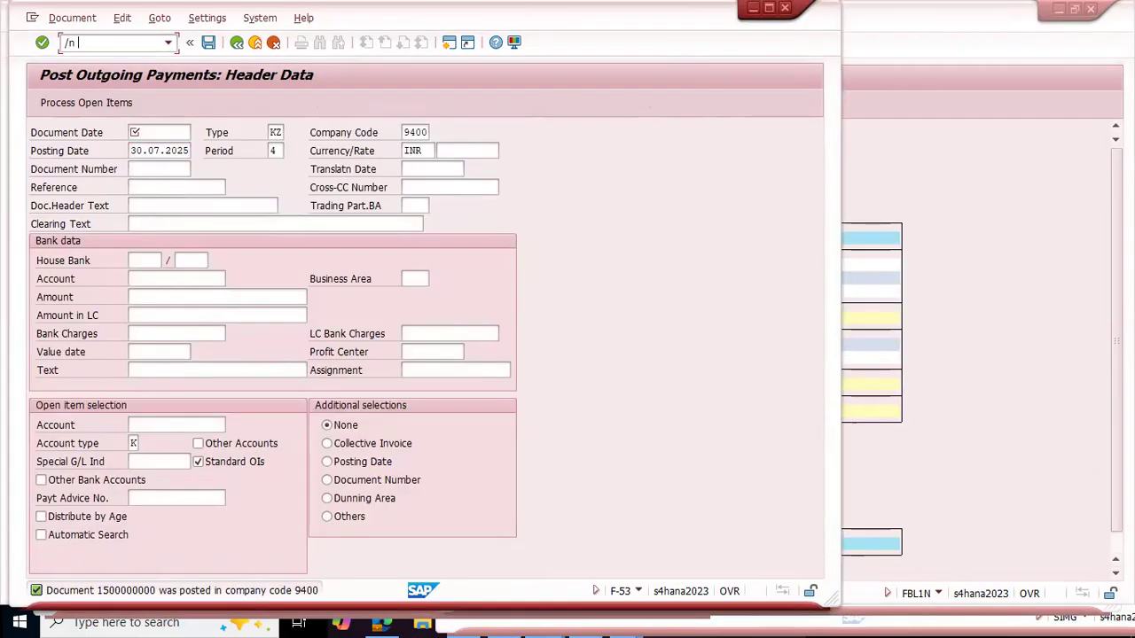
pyautogui.write(' fbl3n')
pyautogui.press('Return')
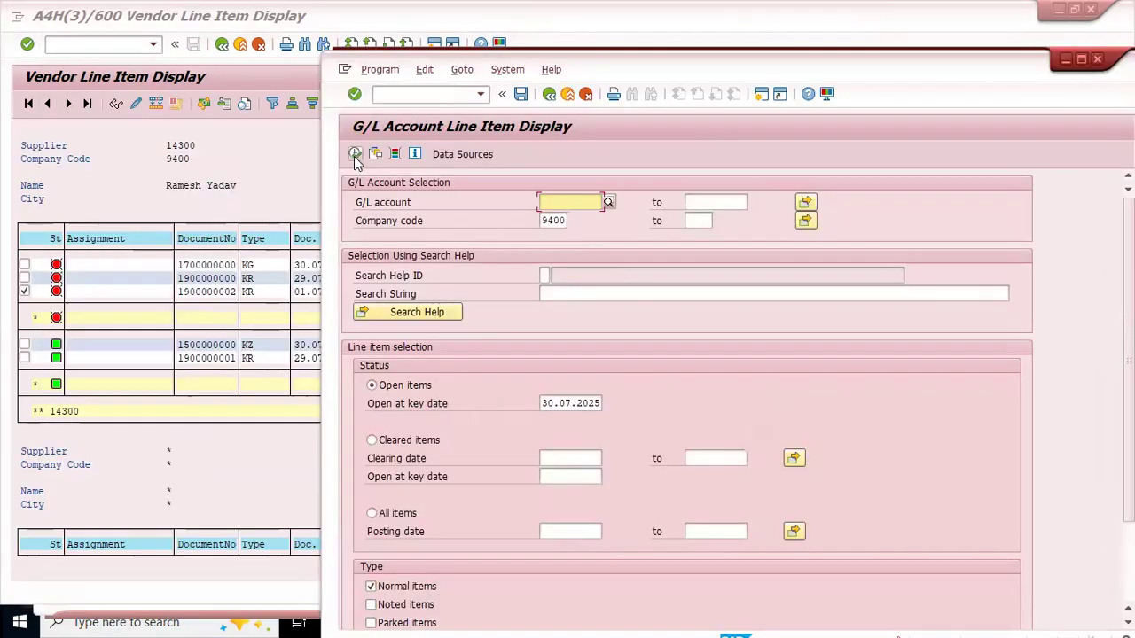
# Step: Display the open line items of all G/L accounts in company code 9400 and look through them in a maximized window
pyautogui.click(355, 157)
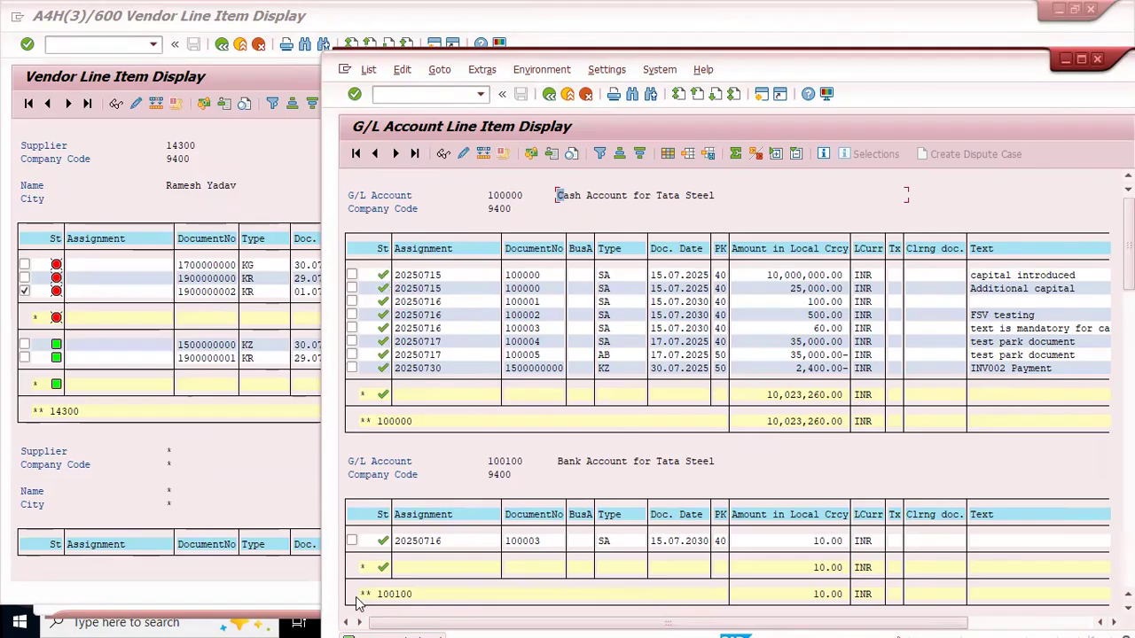
pyautogui.doubleClick(993, 63)
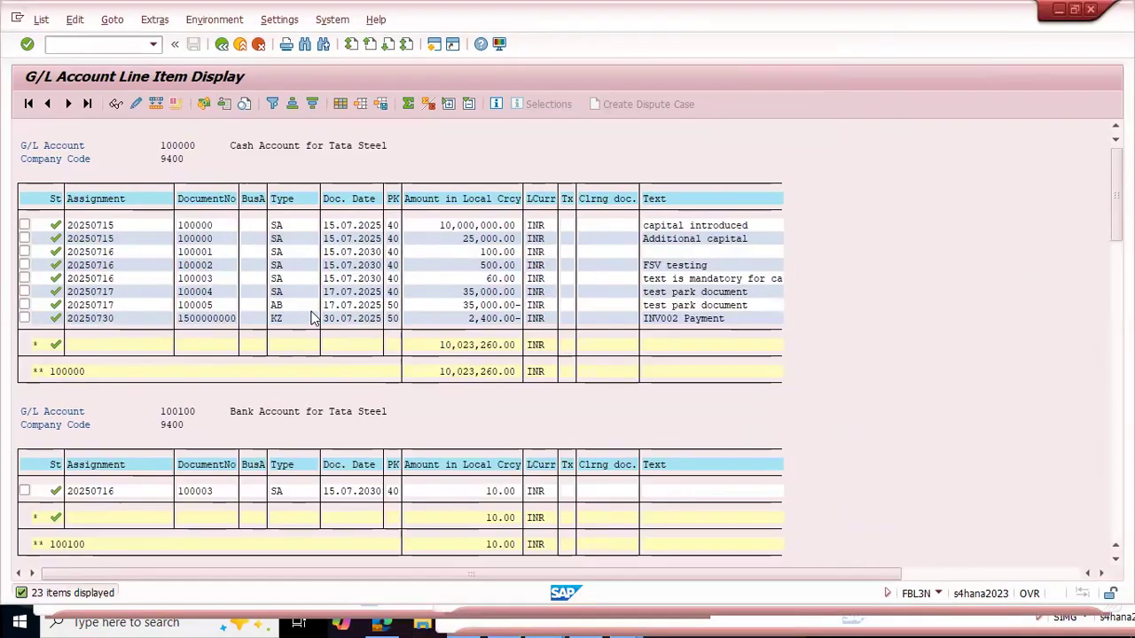
pyautogui.scroll(-10, 330, 285)
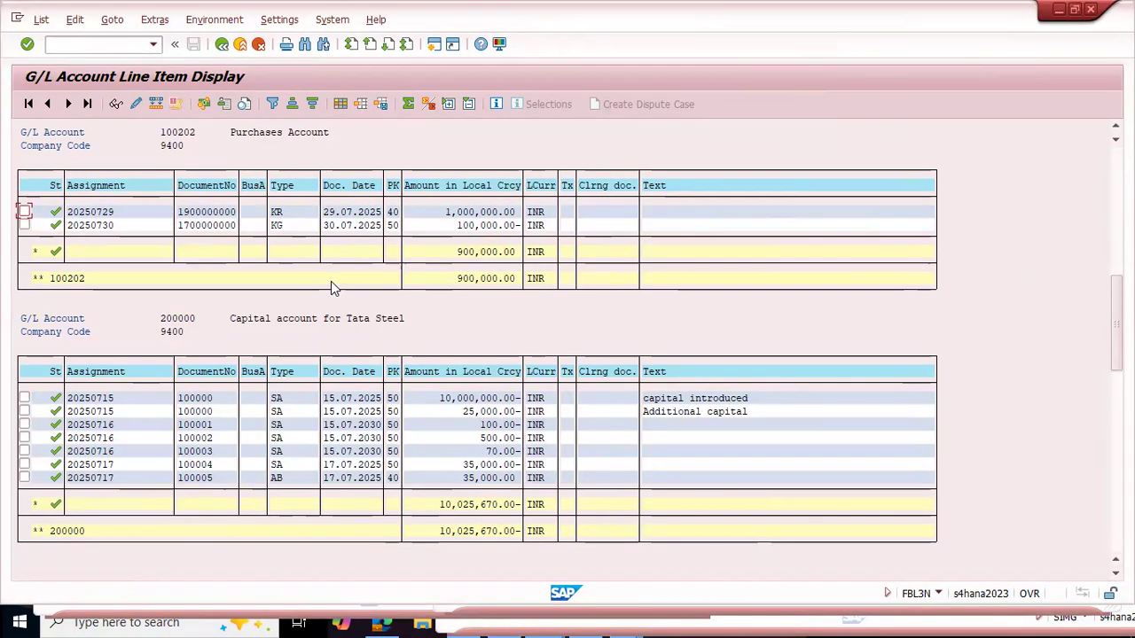
pyautogui.scroll(-10, 304, 334)
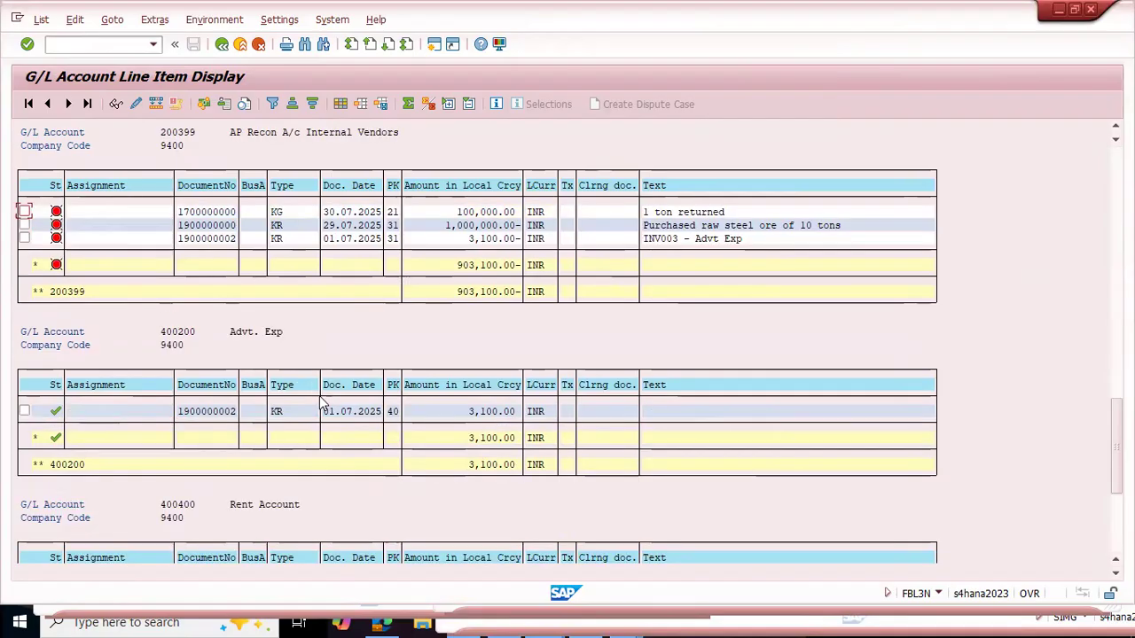
pyautogui.scroll(-5, 304, 372)
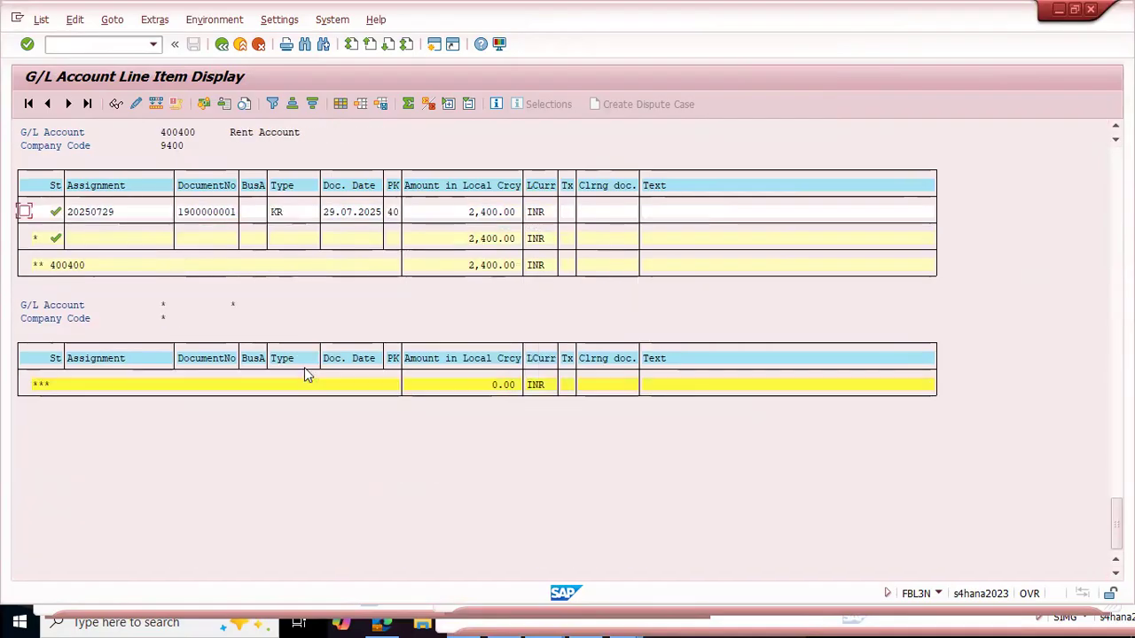
pyautogui.scroll(1, 304, 375)
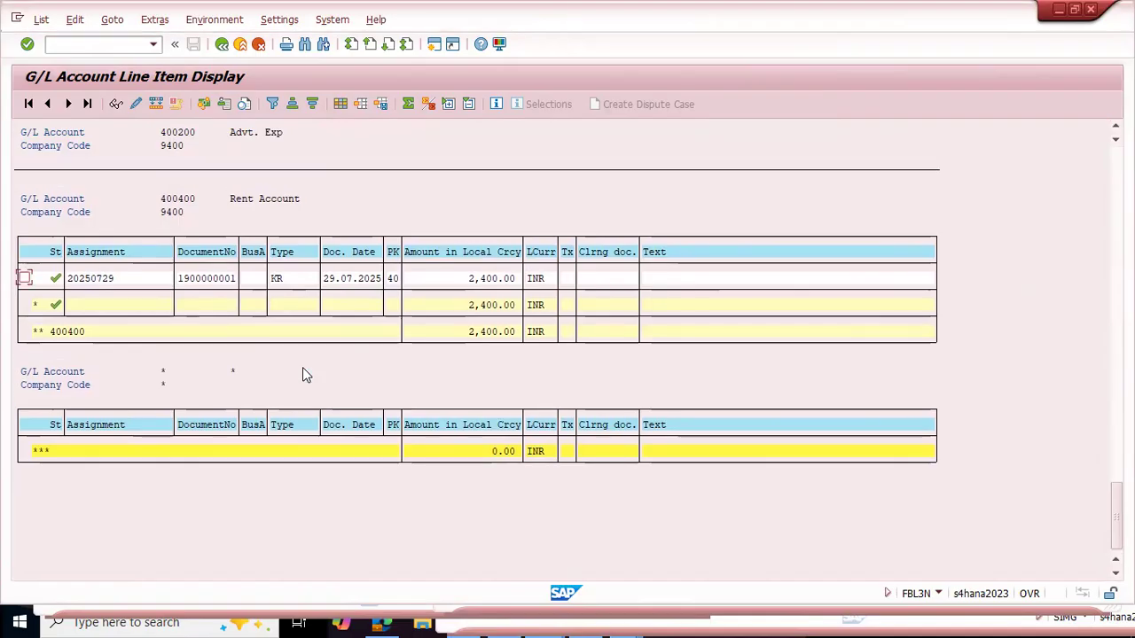
pyautogui.scroll(5, 302, 367)
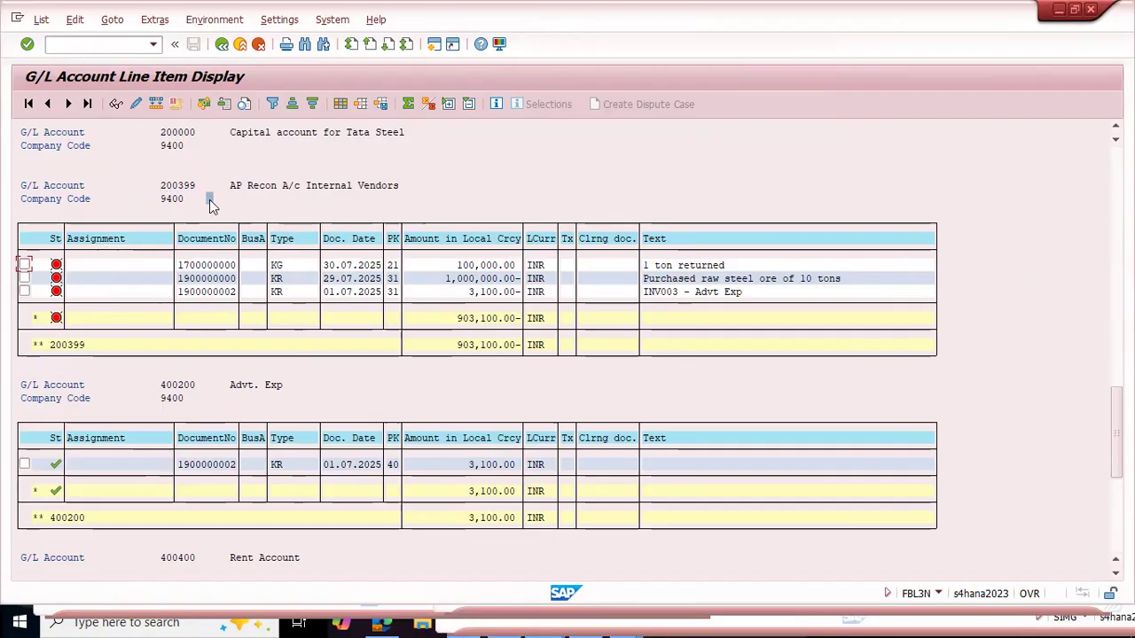
# Step: Display all items, open and cleared, of G/L account 200399 in company code 9400
pyautogui.press('F3')
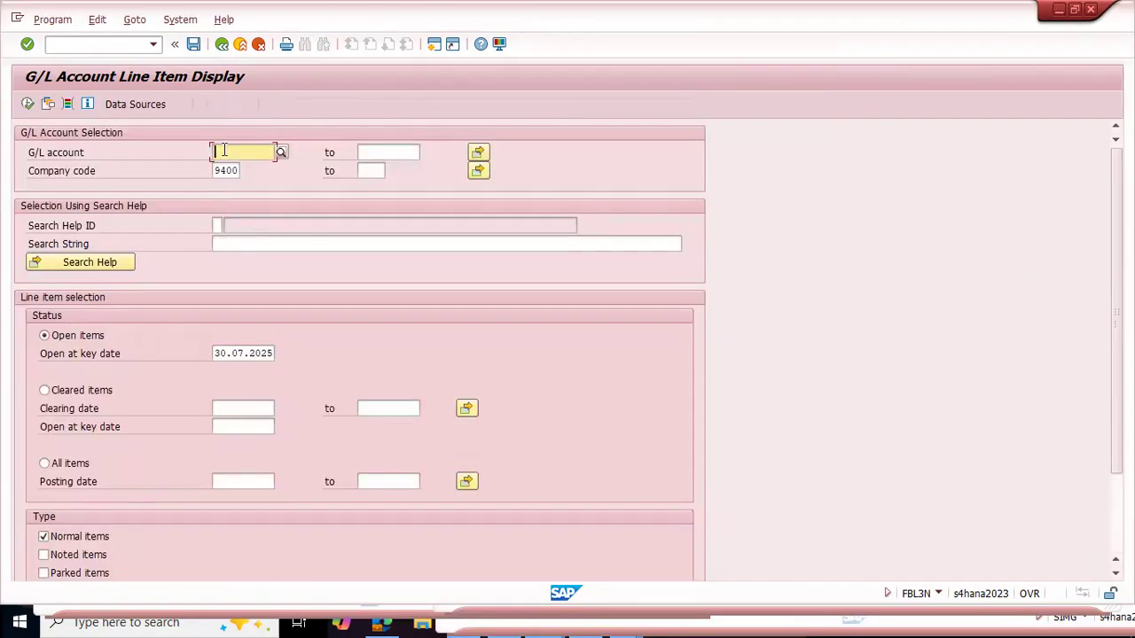
pyautogui.write('200399')
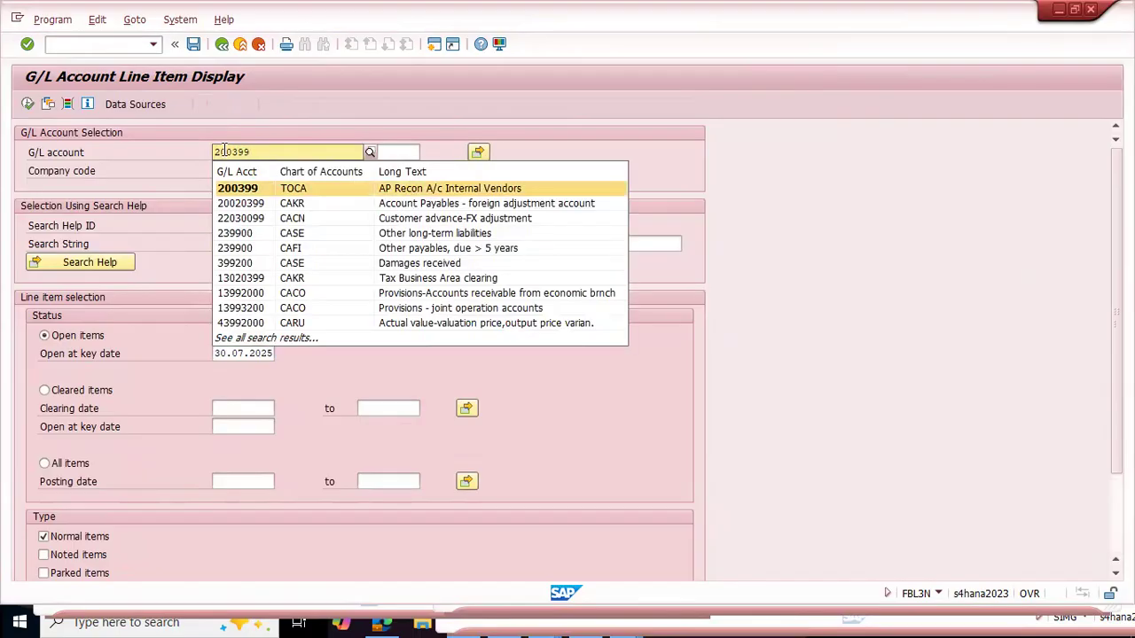
pyautogui.press('Return')
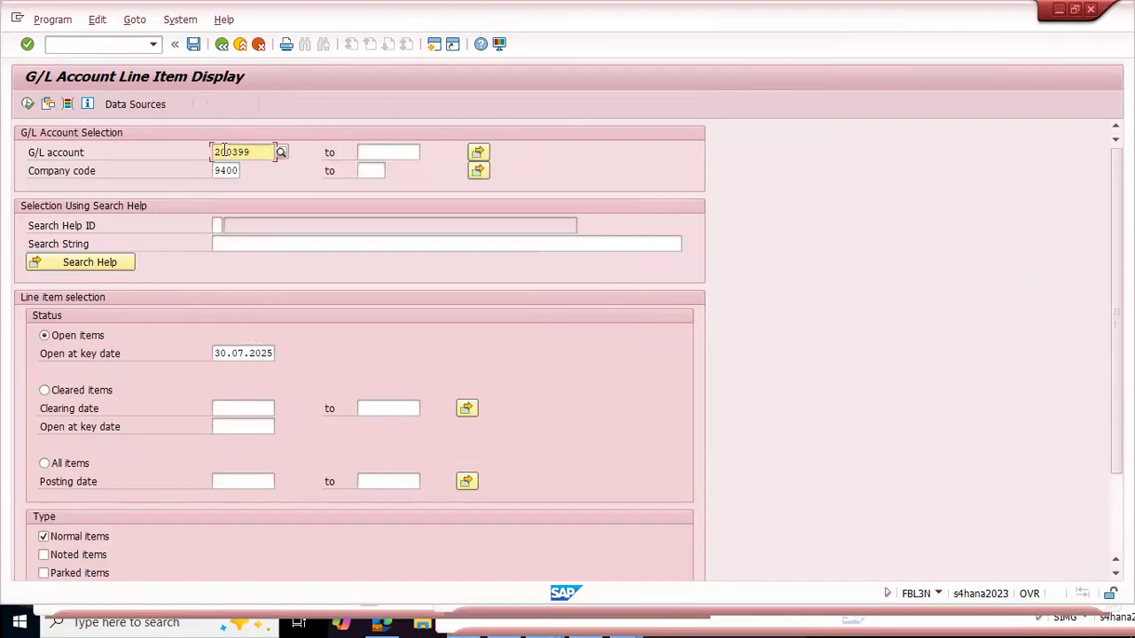
pyautogui.click(43, 463)
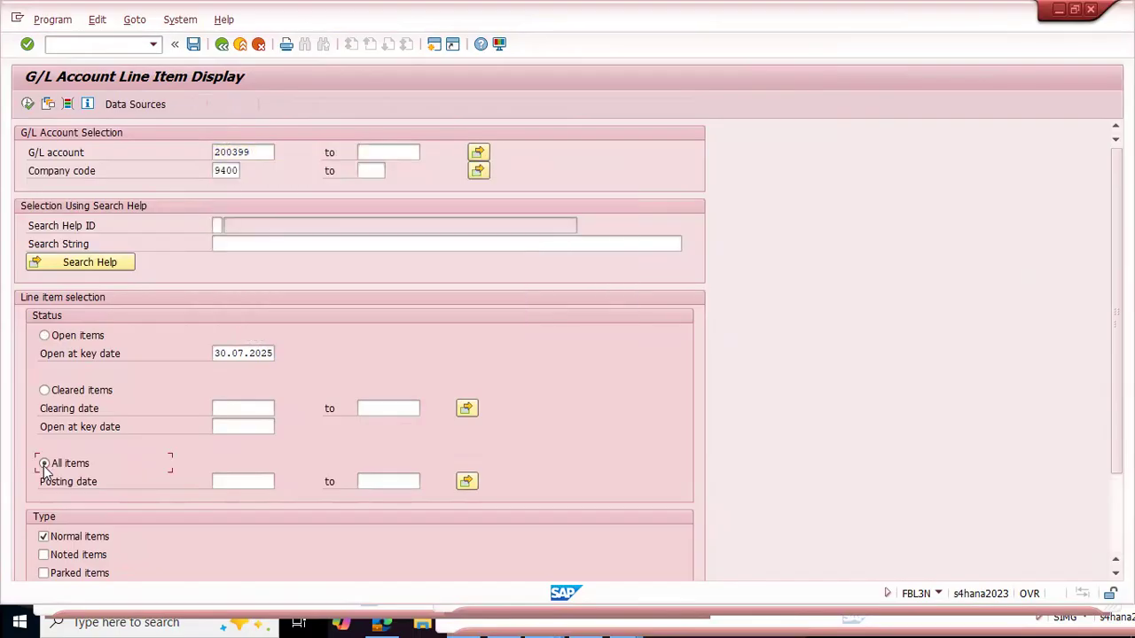
pyautogui.click(28, 105)
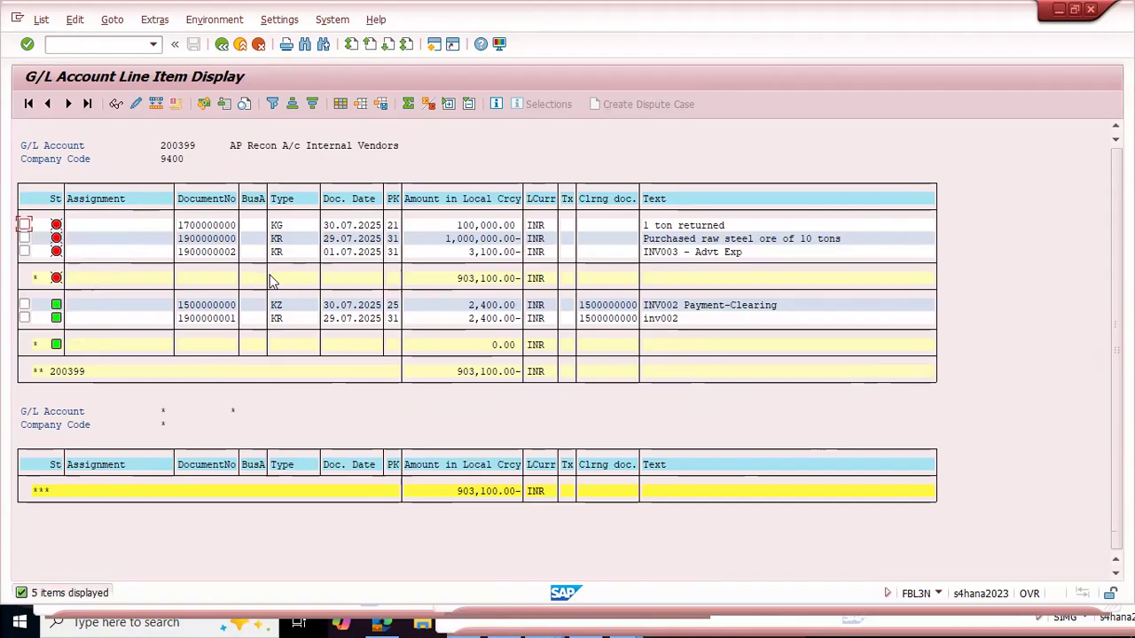
# Step: Dock the G/L line item window over half the screen and widen it
pyautogui.click(330, 239)
pyautogui.press('super+Left')
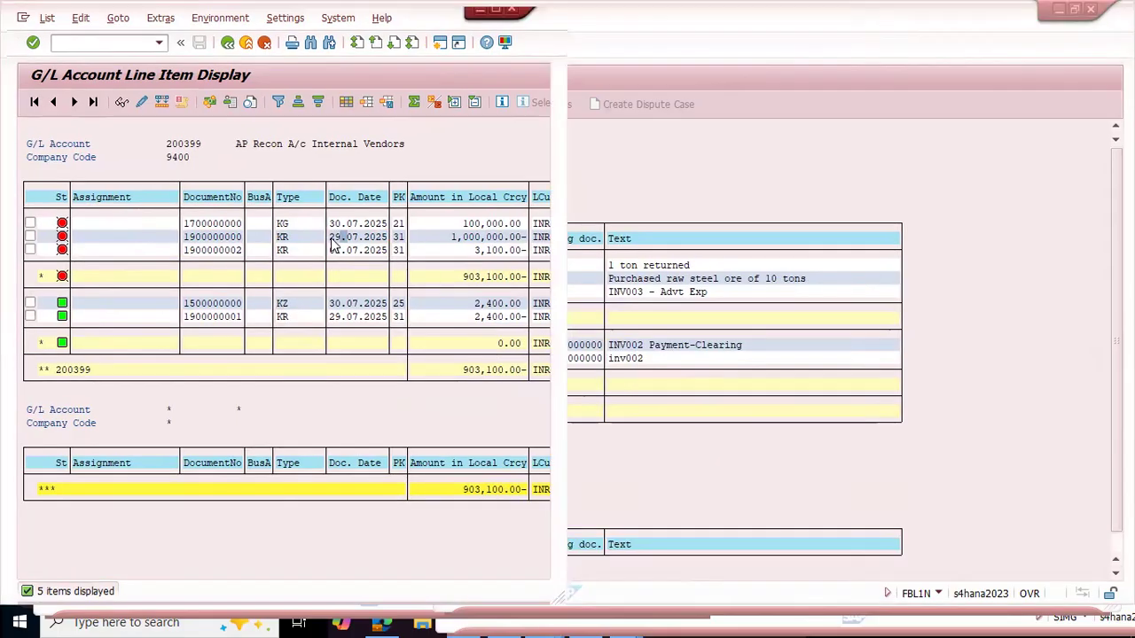
pyautogui.press('Escape')
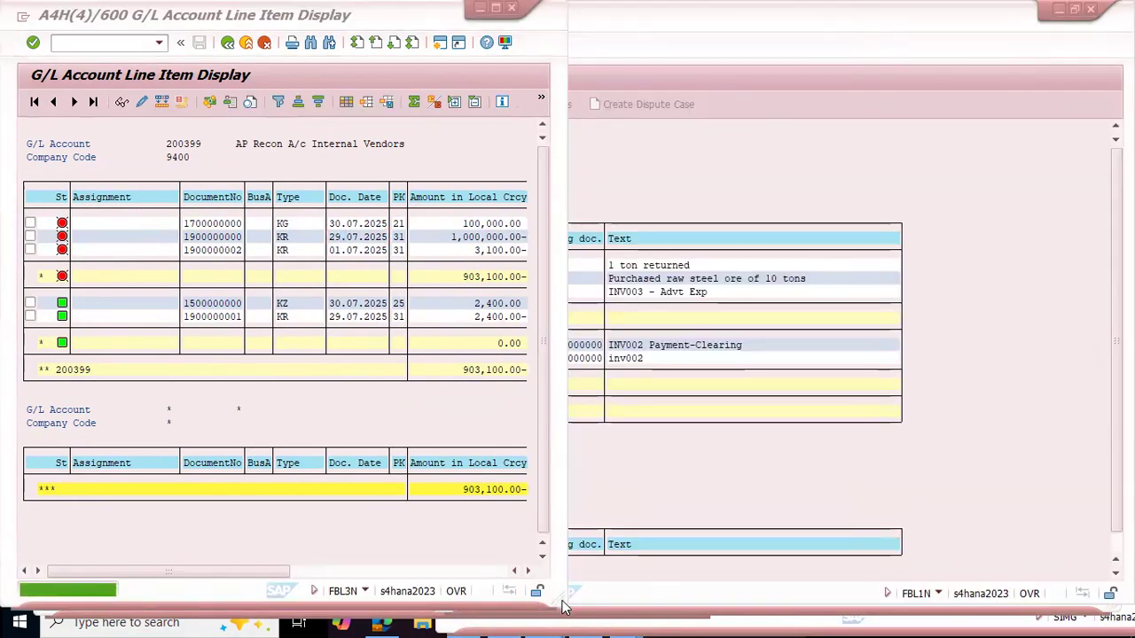
pyautogui.click(563, 602)
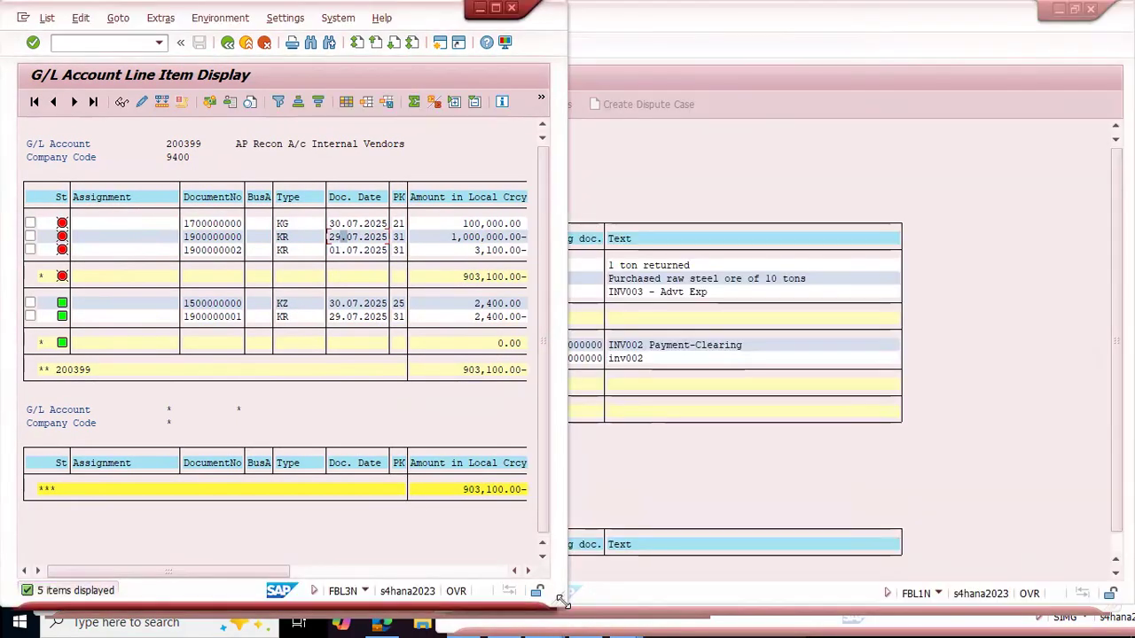
pyautogui.moveTo(563, 602); pyautogui.dragTo(757, 587)
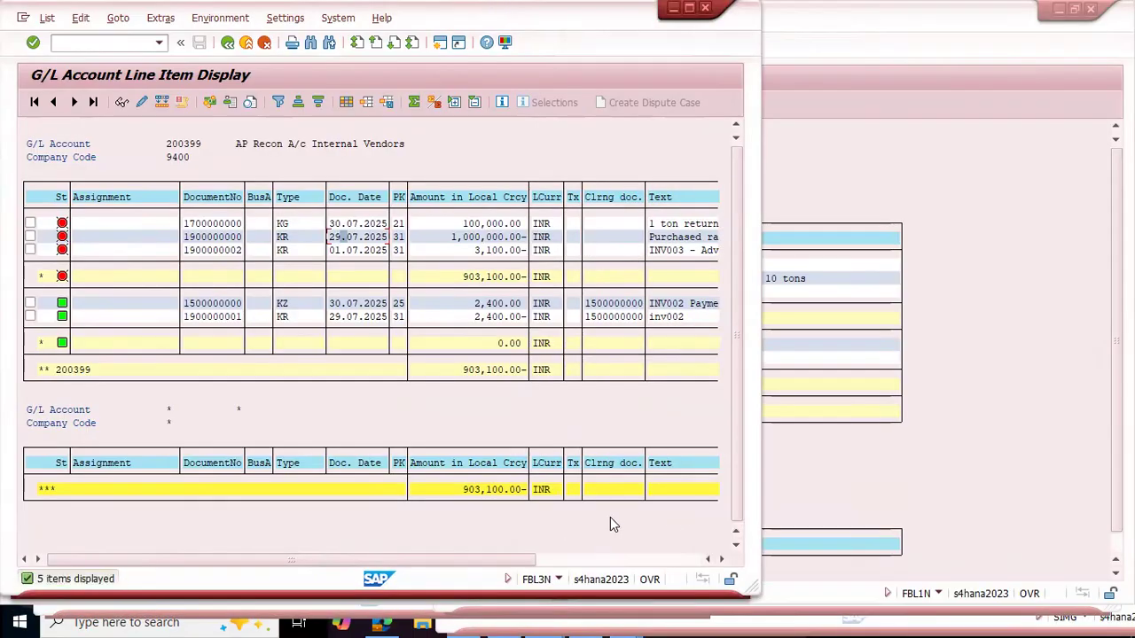
# Step: Clear the G/L account selection, display all items of every account in company code 9400, and maximize the list window
pyautogui.press('F3')
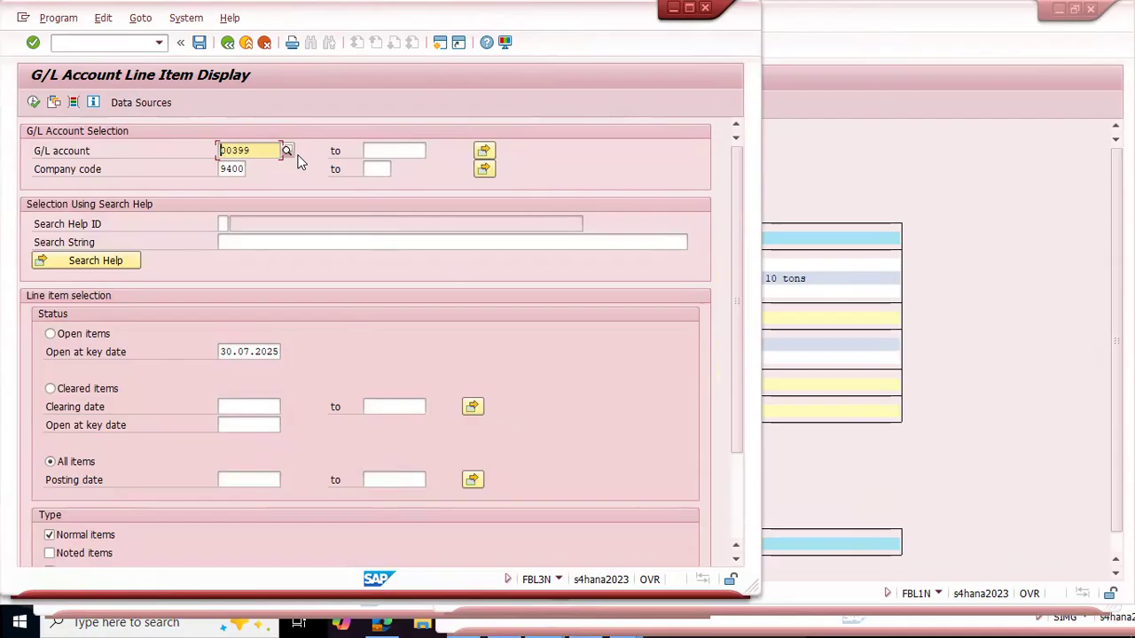
pyautogui.press('Delete')
pyautogui.press('F8')
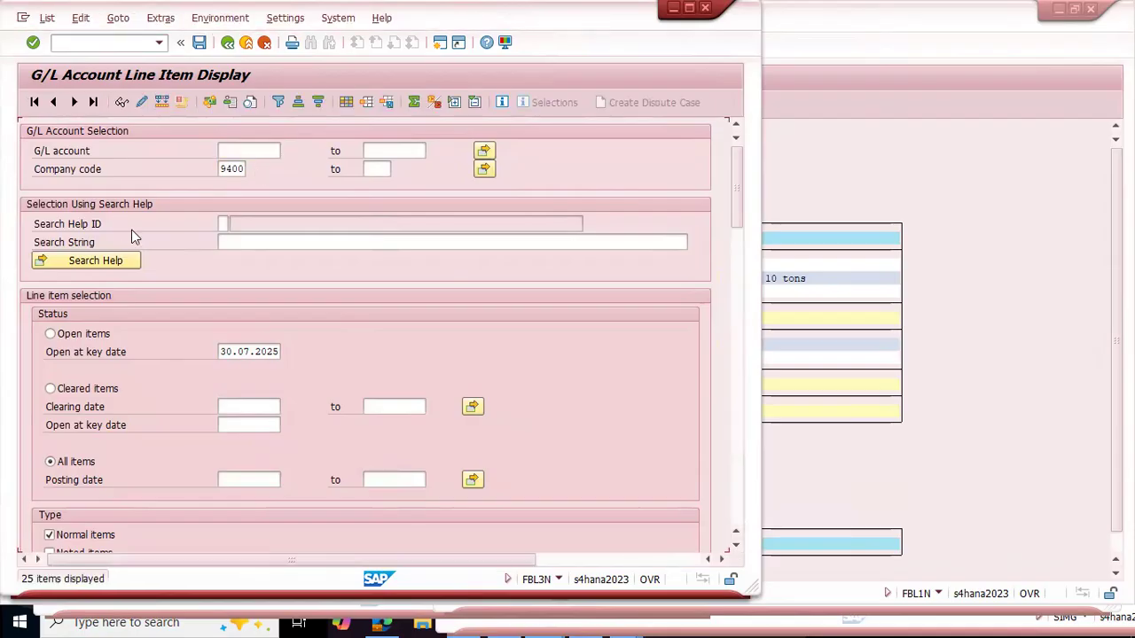
pyautogui.doubleClick(183, 7)
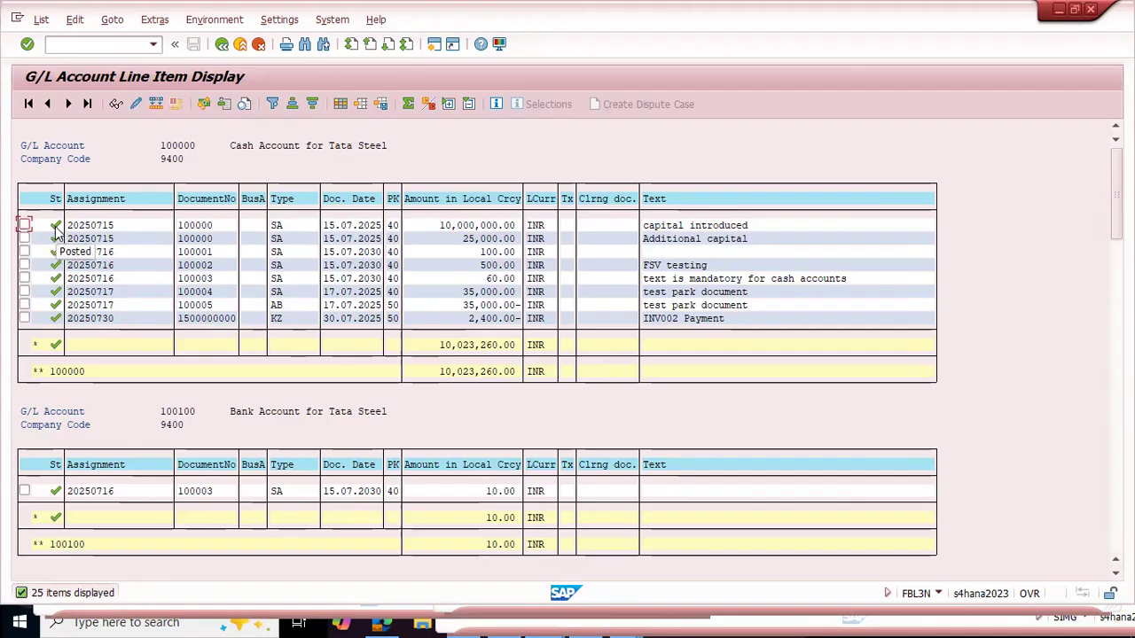
# Step: Examine the item status and clearing documents of each G/L account, from the cash account to the AP reconciliation account
pyautogui.scroll(-6, 55, 230)
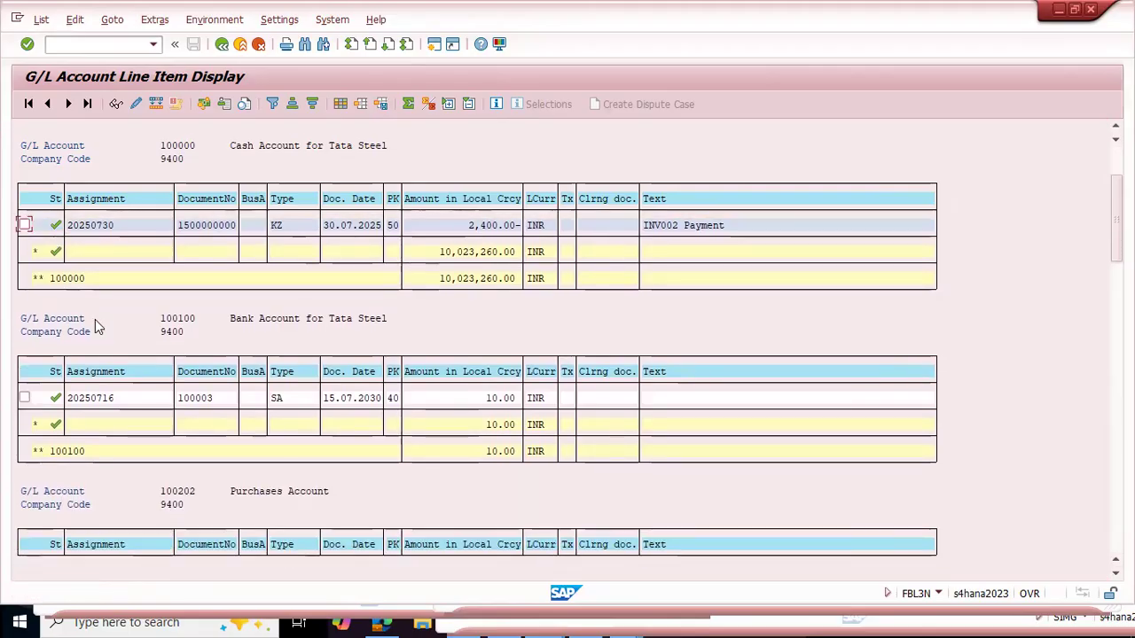
pyautogui.scroll(-3, 55, 315)
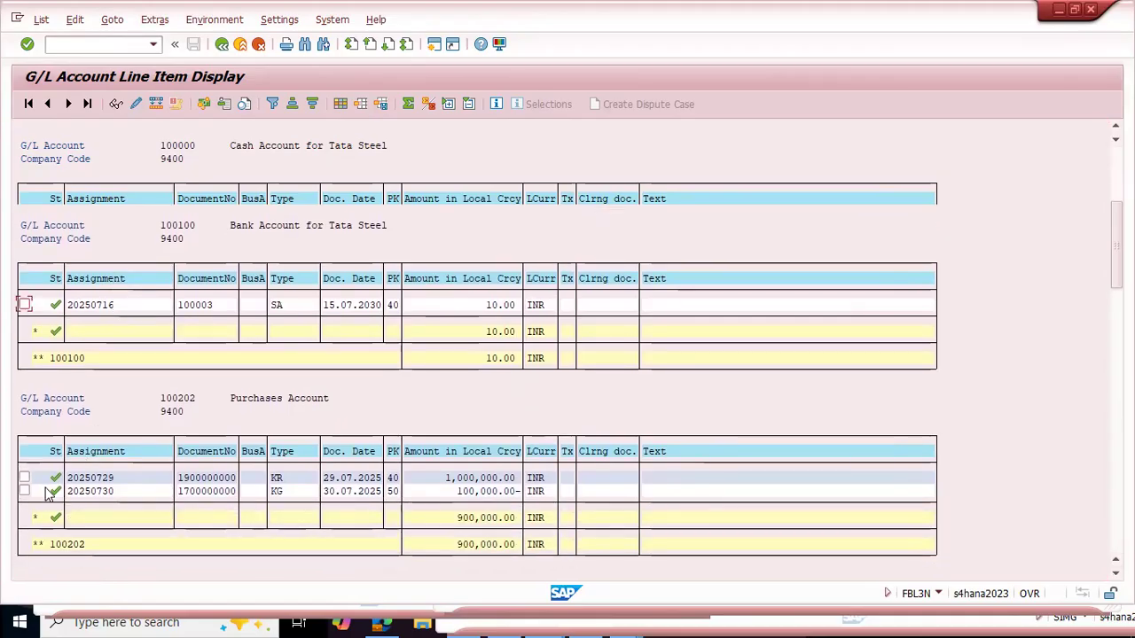
pyautogui.scroll(-2, 121, 342)
pyautogui.scroll(-3, 125, 344)
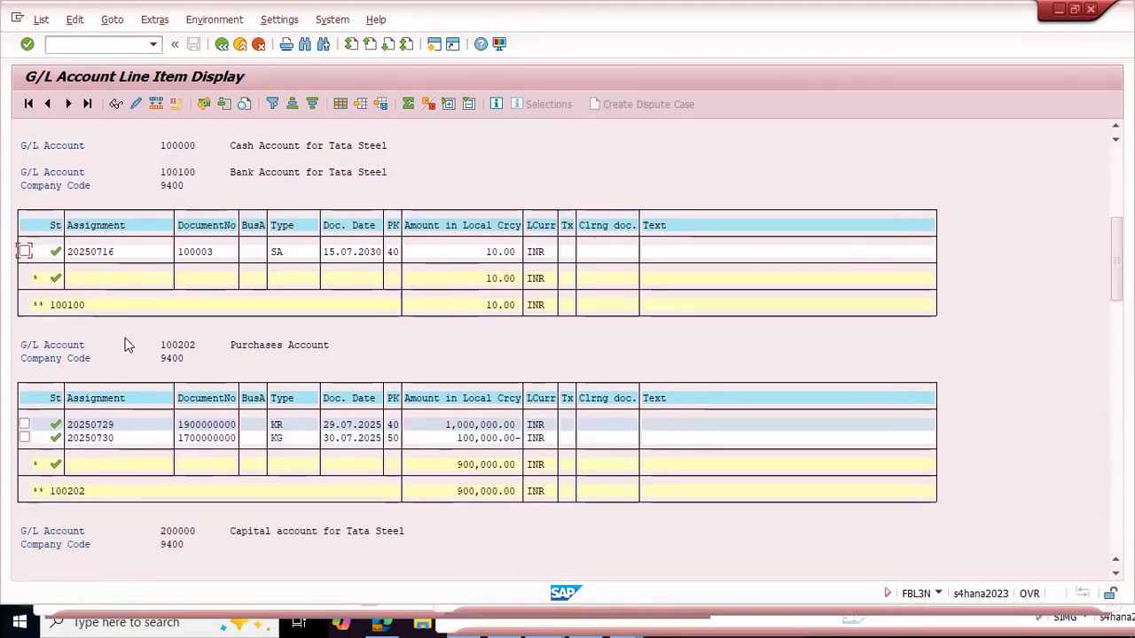
pyautogui.scroll(-3, 149, 510)
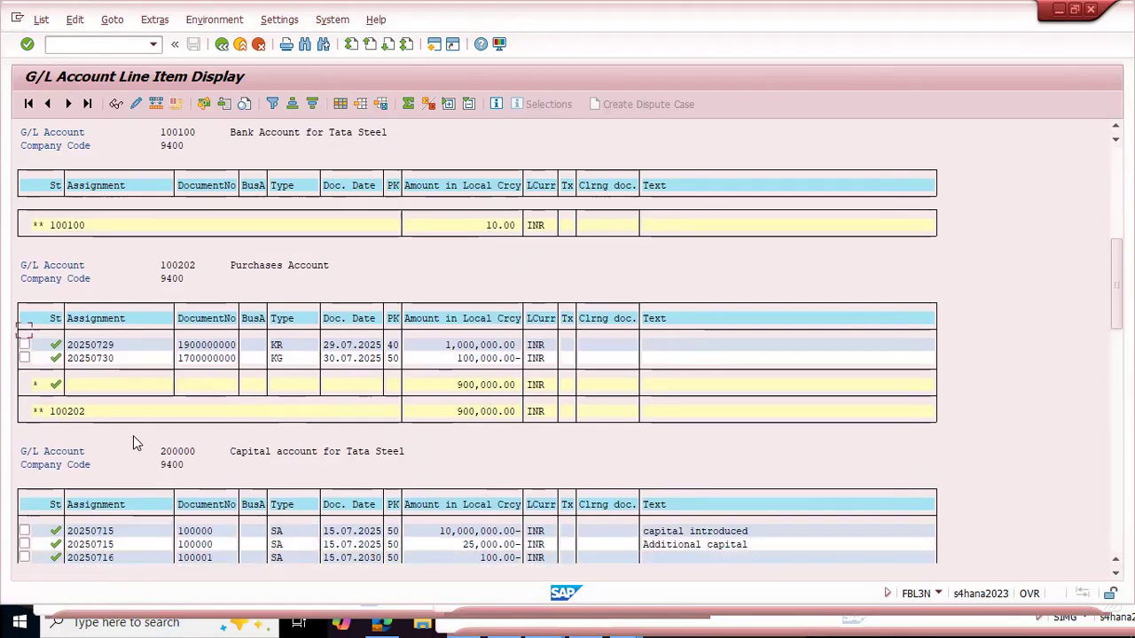
pyautogui.scroll(-4, 185, 430)
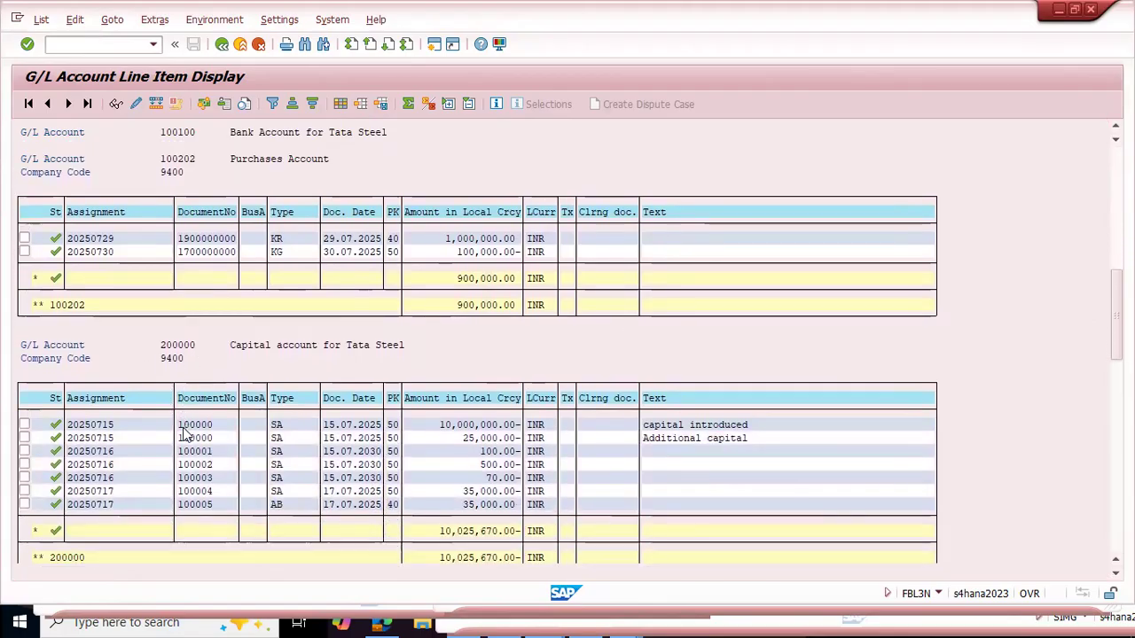
pyautogui.scroll(-3, 184, 429)
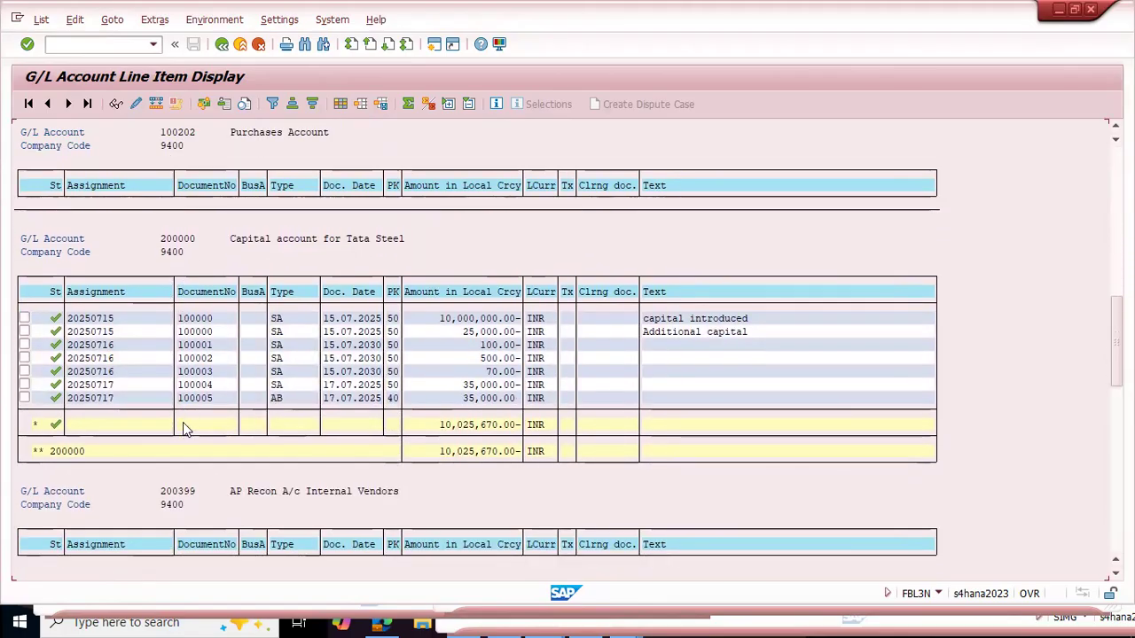
pyautogui.scroll(-3, 162, 332)
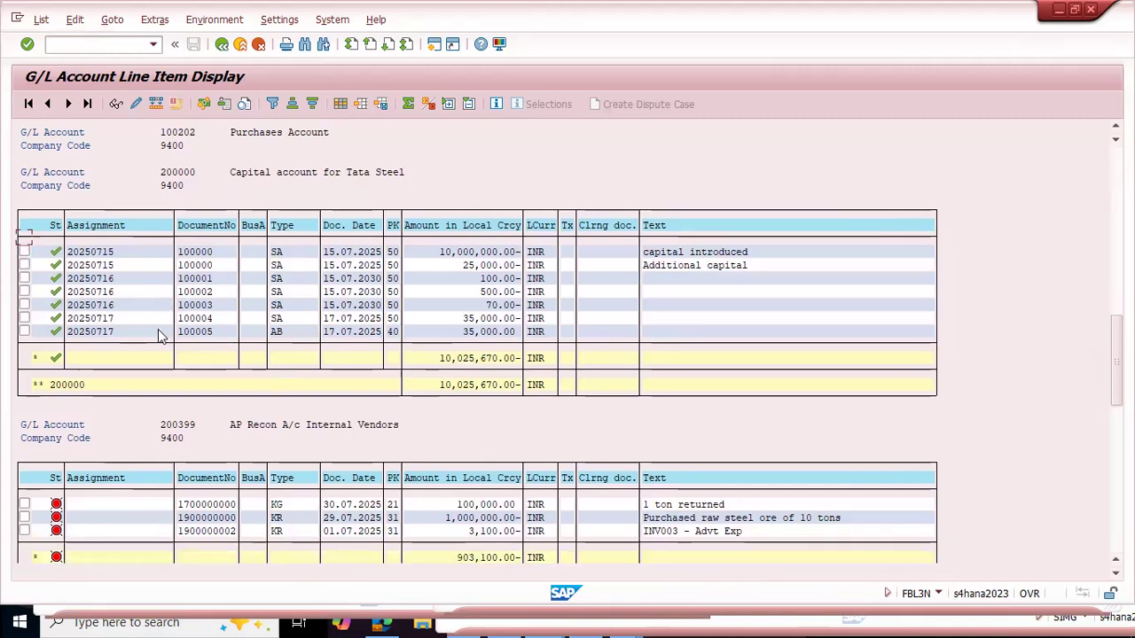
pyautogui.scroll(-2, 84, 284)
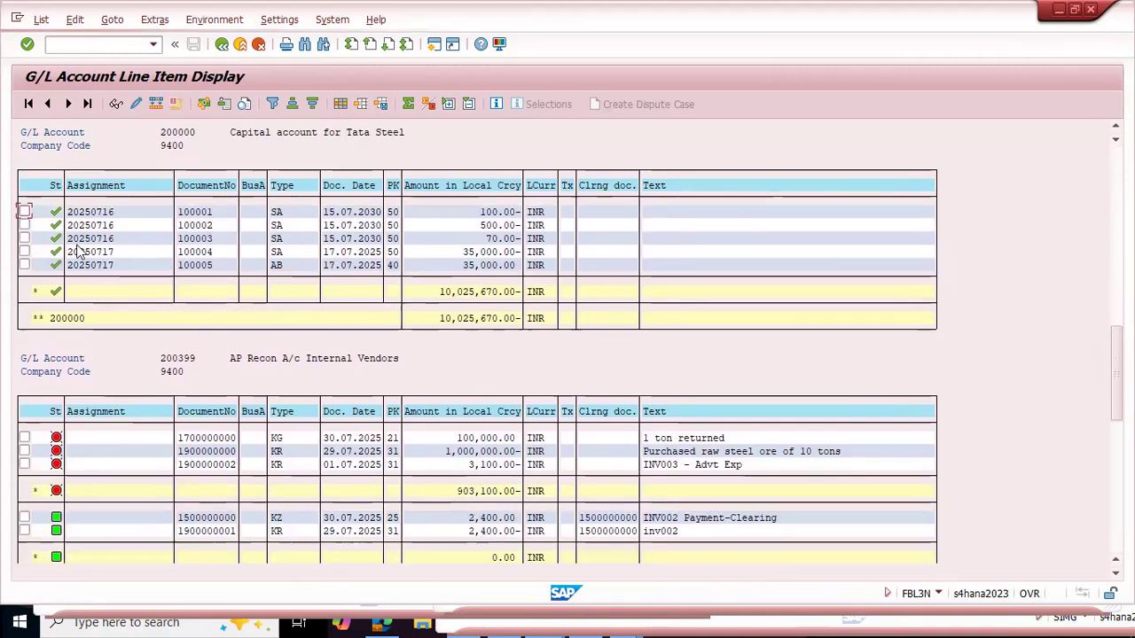
pyautogui.scroll(-1, 89, 461)
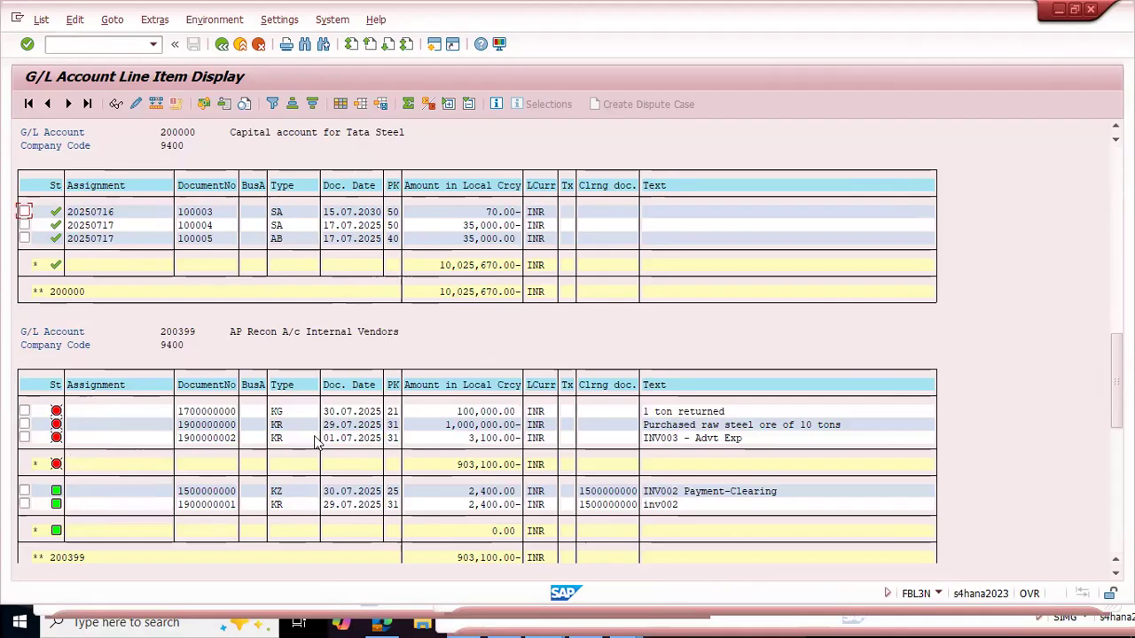
# Step: Switch to another SAP session and open transaction FS00 for G/L account maintenance
pyautogui.hotkey('alt', 'Tab')
pyautogui.hotkey('alt', 'Tab')
pyautogui.hotkey('ctrl', '/')
pyautogui.write('/nfs00')
pyautogui.press('Return')
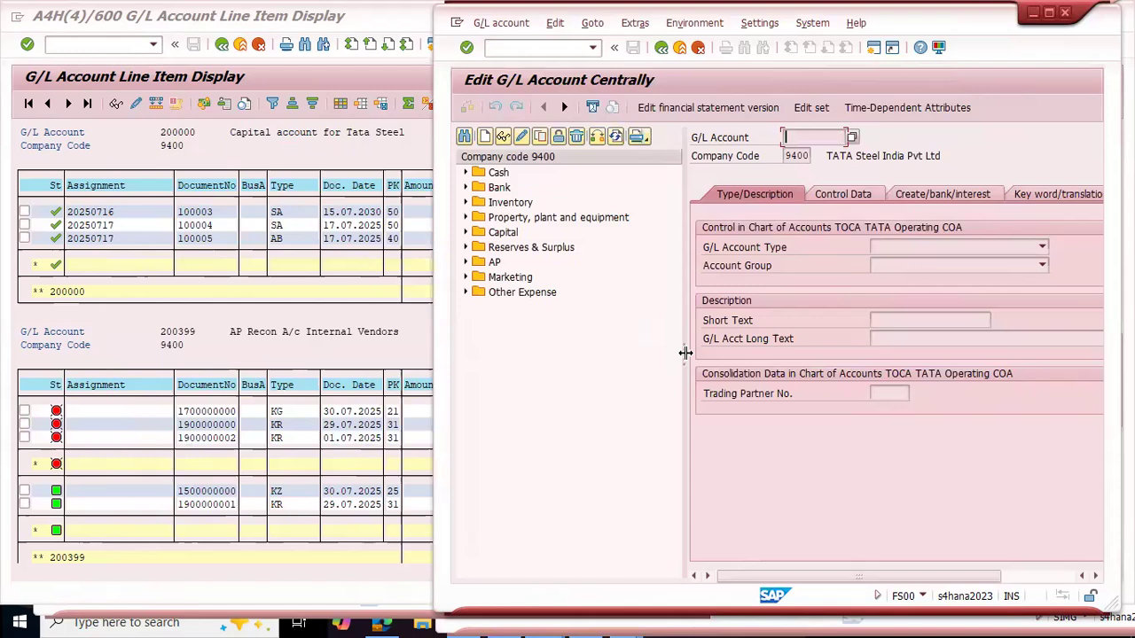
# Step: Narrow the account tree, open account 200000 Capital A/c from the Capital folder, and show its control data in change mode
pyautogui.moveTo(685, 353); pyautogui.dragTo(605, 352)
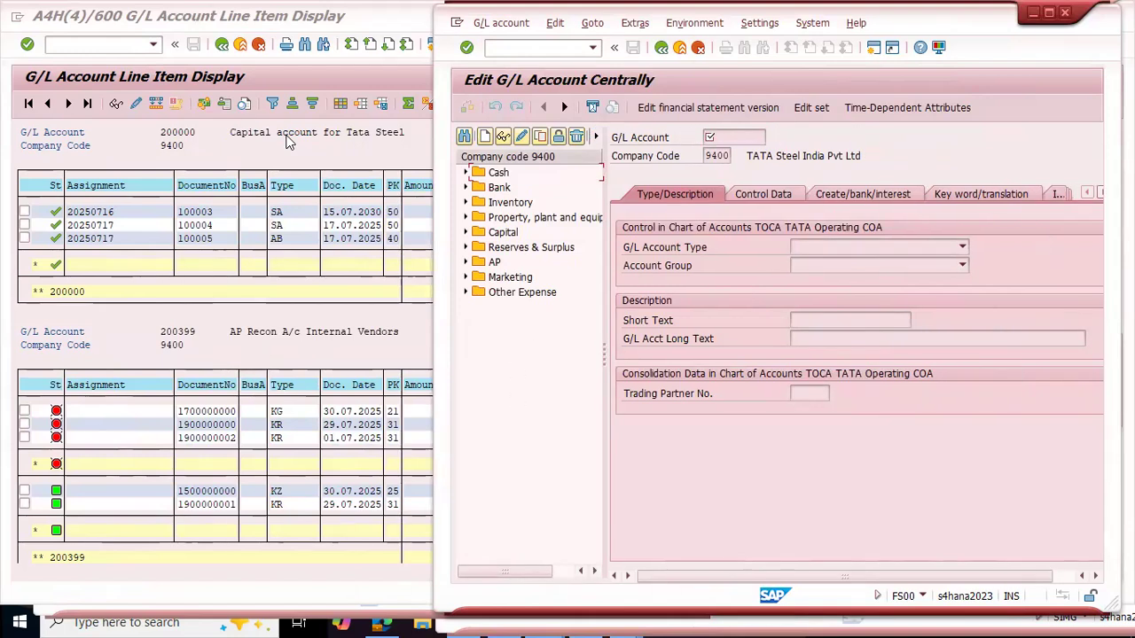
pyautogui.click(532, 357)
pyautogui.click(467, 235)
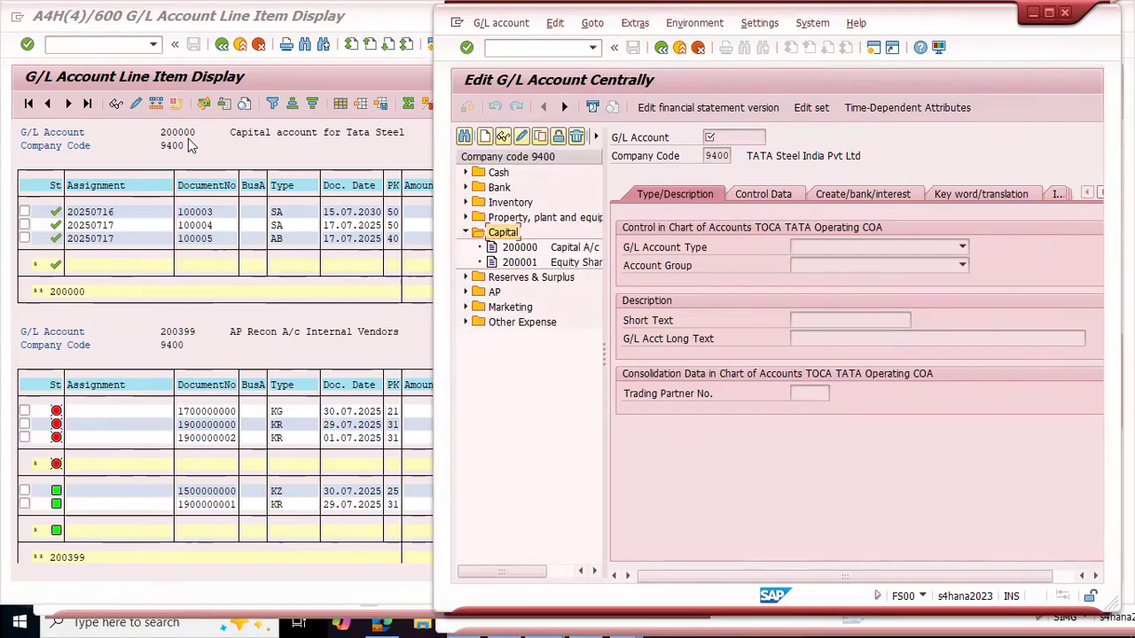
pyautogui.doubleClick(518, 248)
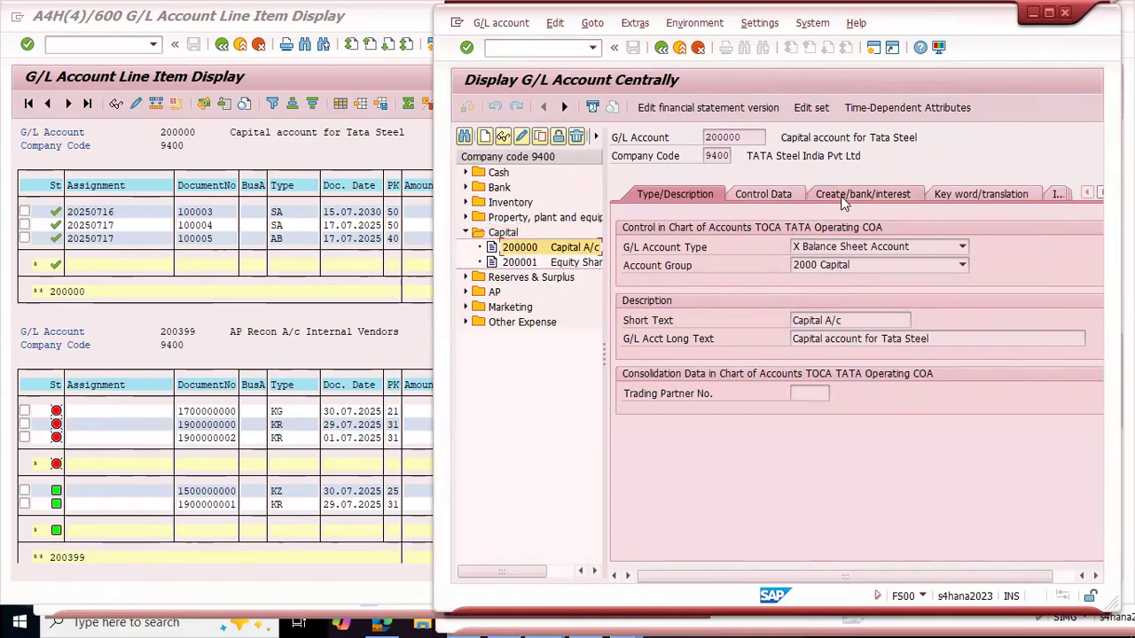
pyautogui.click(841, 196)
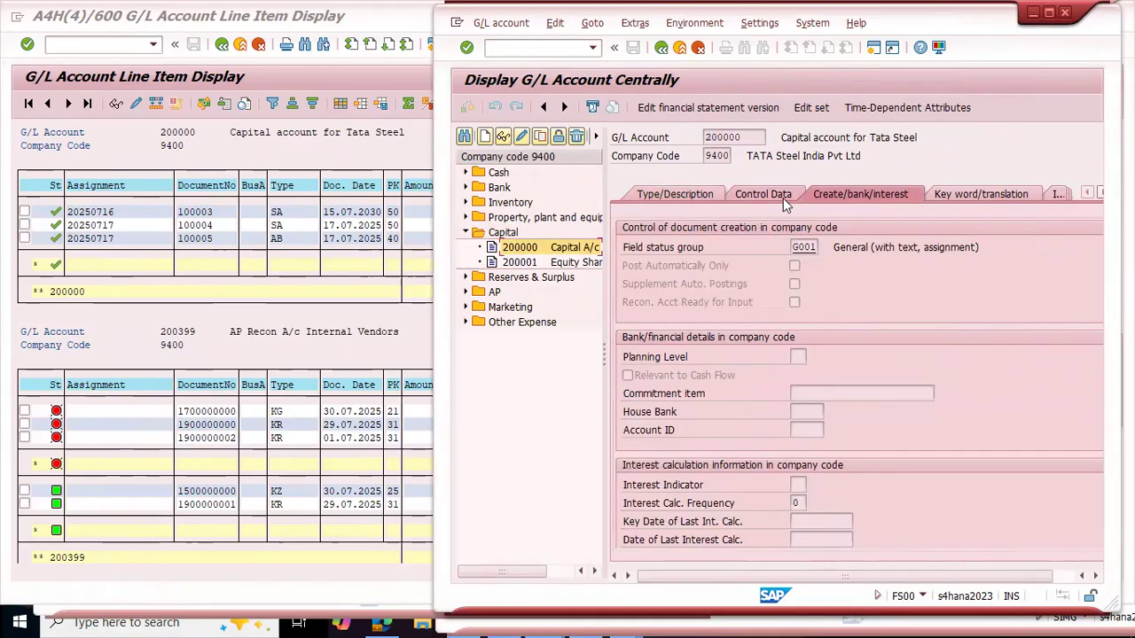
pyautogui.click(761, 196)
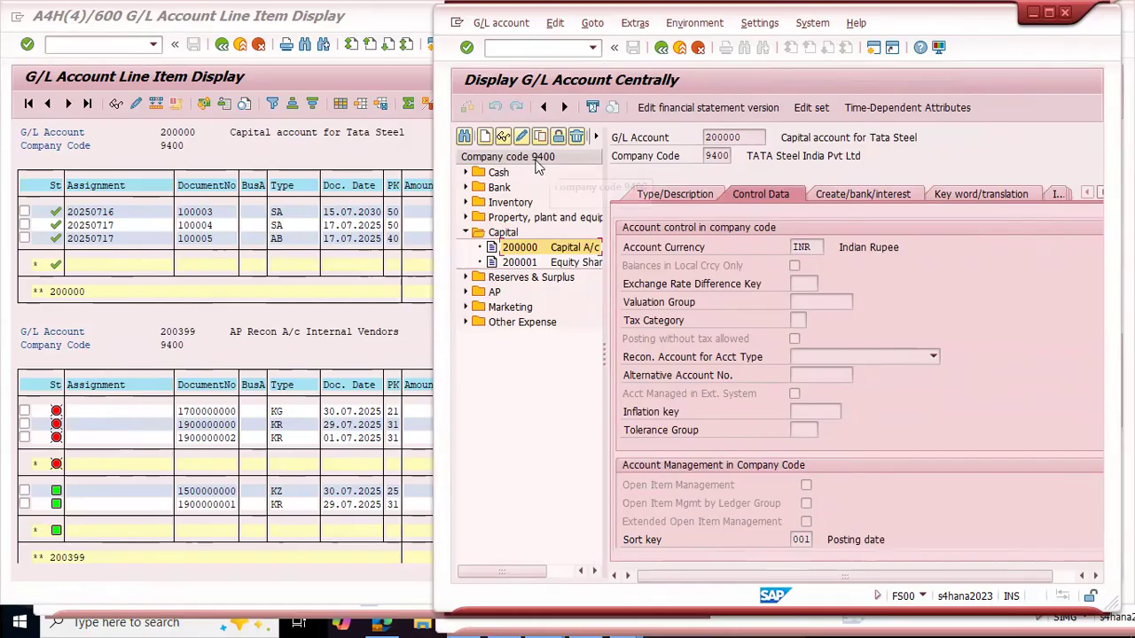
pyautogui.click(522, 138)
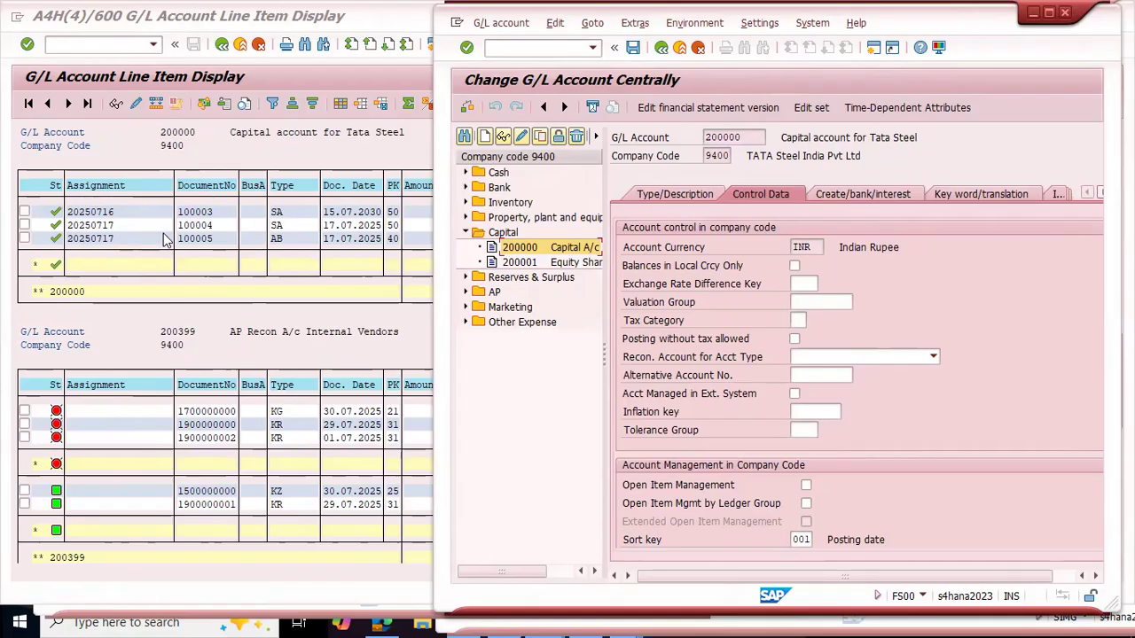
# Step: Review the line items and status of capital account 200000 in the FBL3N list against its FS00 settings
pyautogui.click(395, 255)
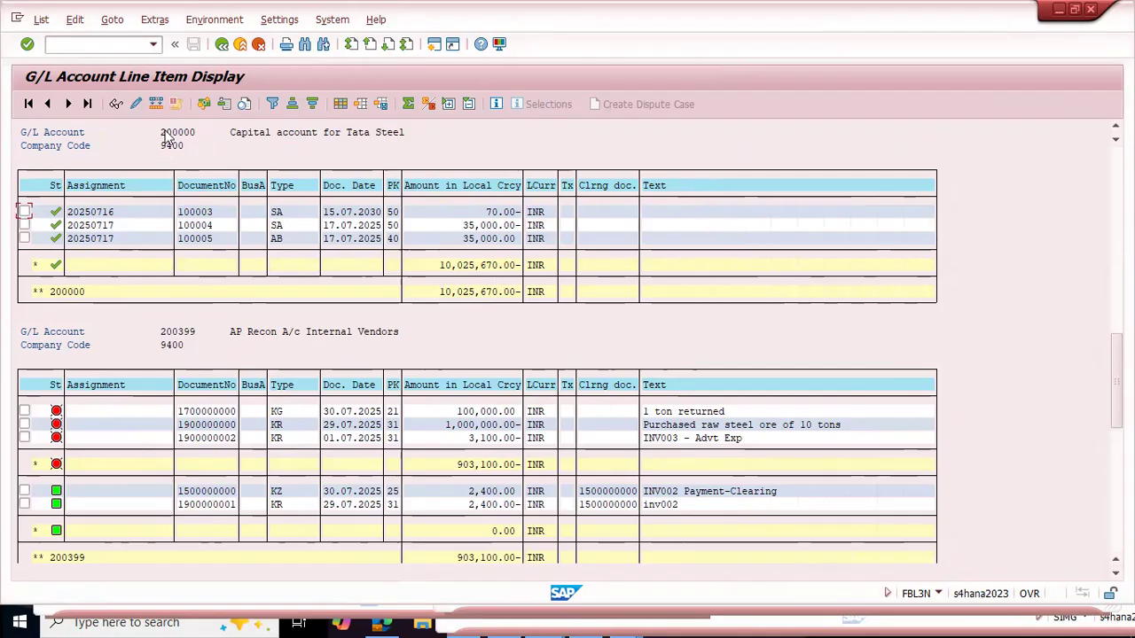
pyautogui.scroll(3, 202, 222)
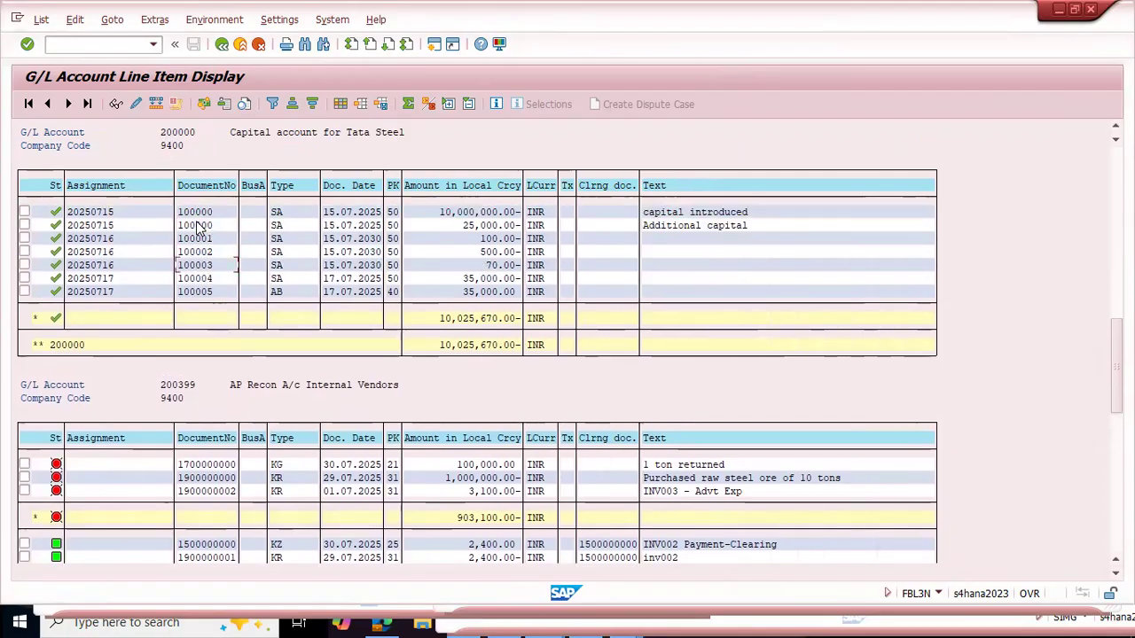
pyautogui.scroll(1, 451, 382)
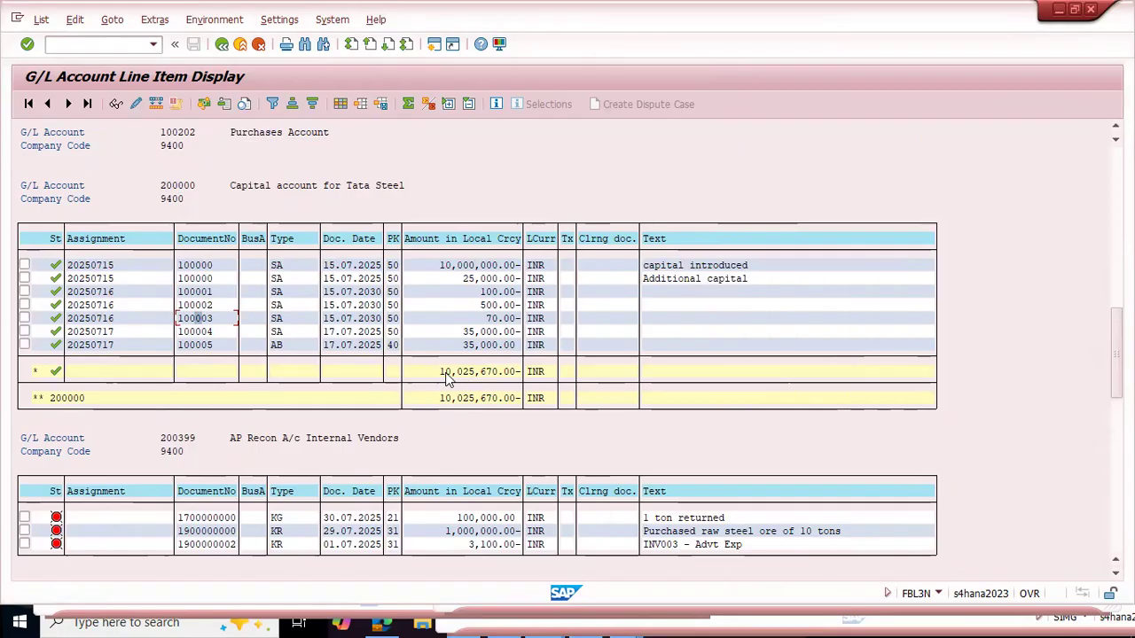
pyautogui.hotkey('alt', 'Tab')
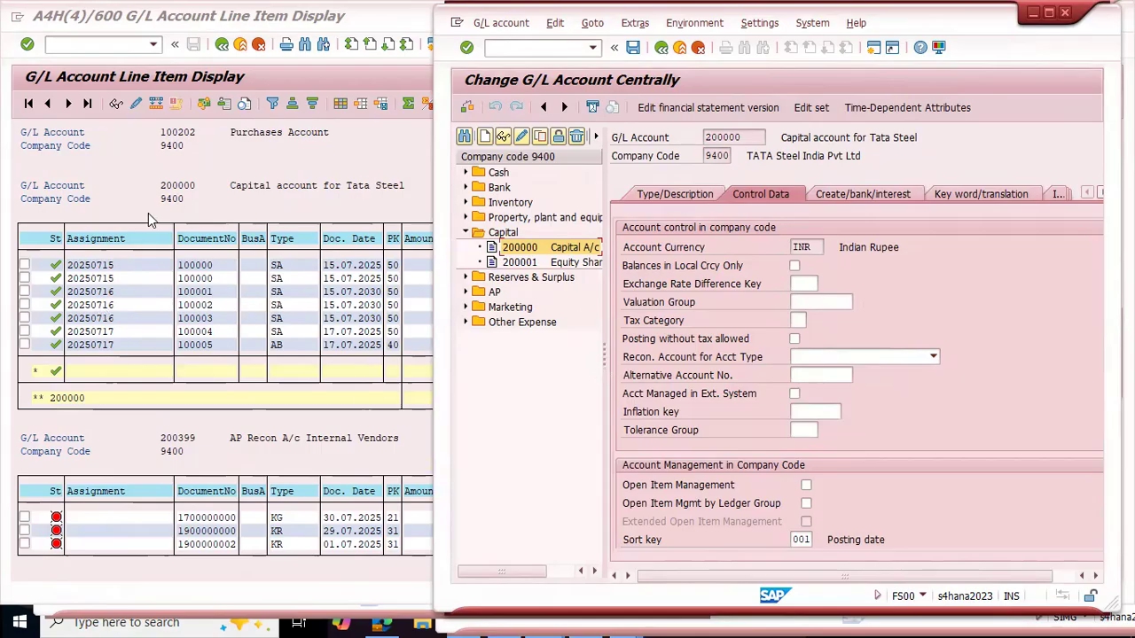
pyautogui.click(277, 209)
pyautogui.scroll(-2, 278, 213)
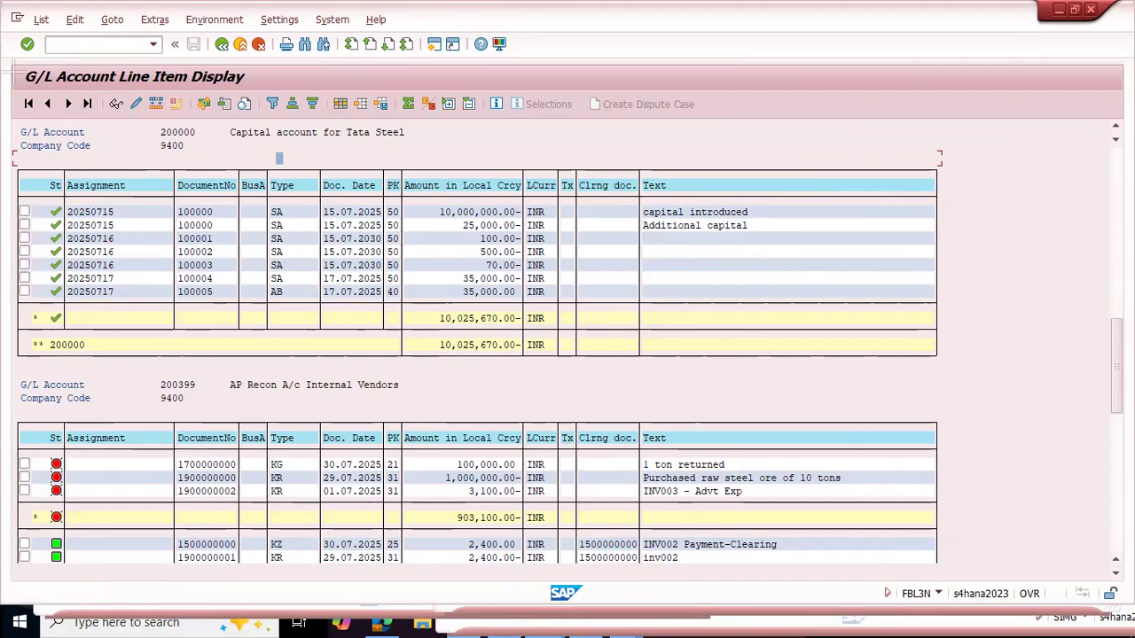
# Step: Capture a snip of the capital account's line items and mark the account header and subtotal amount with rectangles
pyautogui.press('super+shift+s')
pyautogui.moveTo(11, 65)
pyautogui.mouseDown()
pyautogui.moveTo(594, 325)
pyautogui.moveTo(740, 369)
pyautogui.mouseUp()
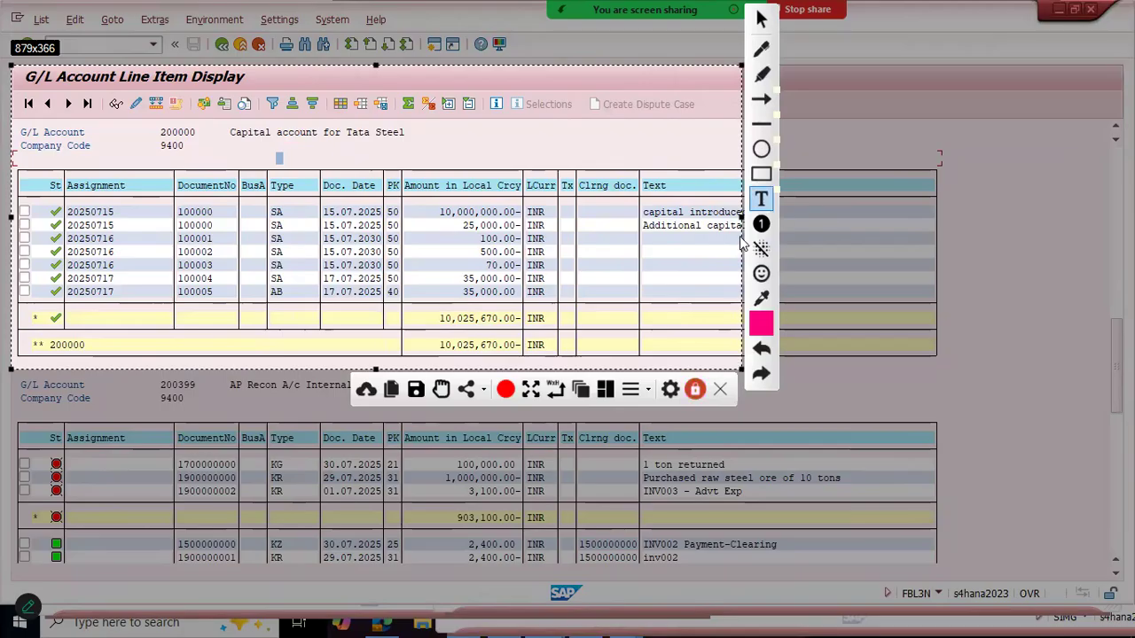
pyautogui.click(761, 174)
pyautogui.moveTo(423, 307); pyautogui.dragTo(542, 333)
pyautogui.moveTo(152, 123)
pyautogui.mouseDown()
pyautogui.moveTo(204, 157)
pyautogui.moveTo(408, 156)
pyautogui.mouseUp()
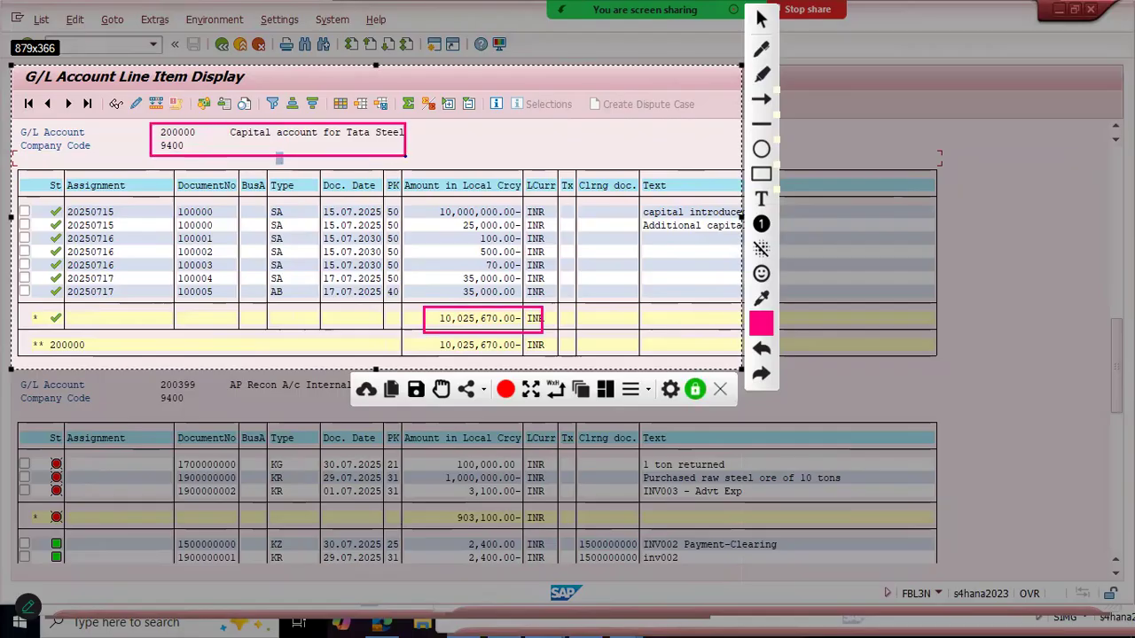
pyautogui.click(558, 385)
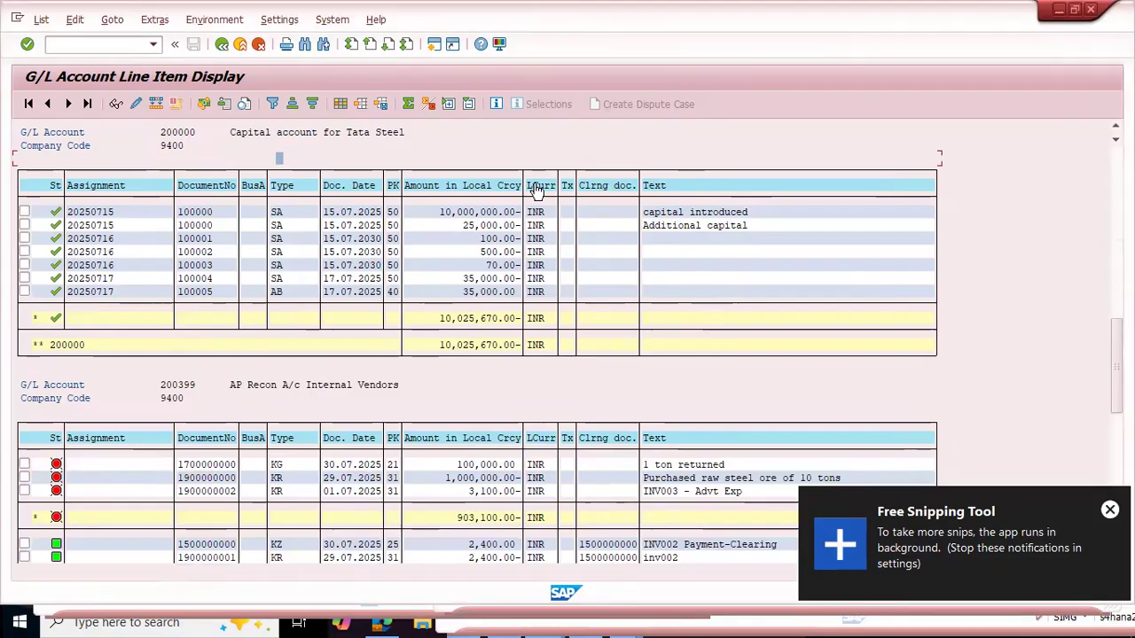
# Step: Return to the FS00 session and open account 200001 Equity Share Capital in change mode
pyautogui.hotkey('alt', 'Tab')
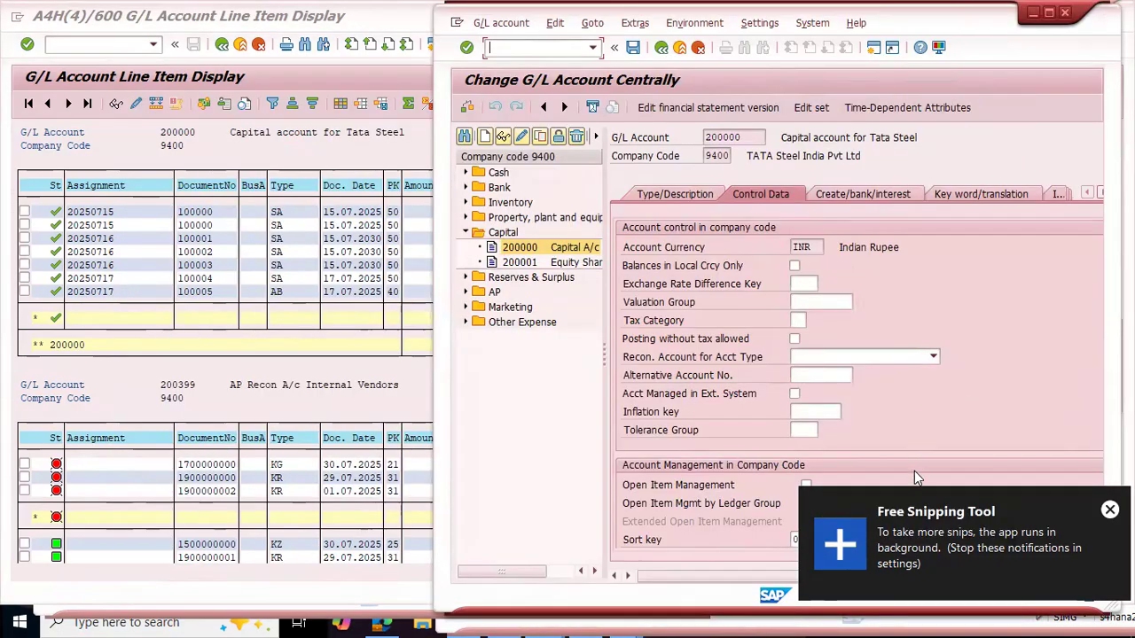
pyautogui.click(1109, 510)
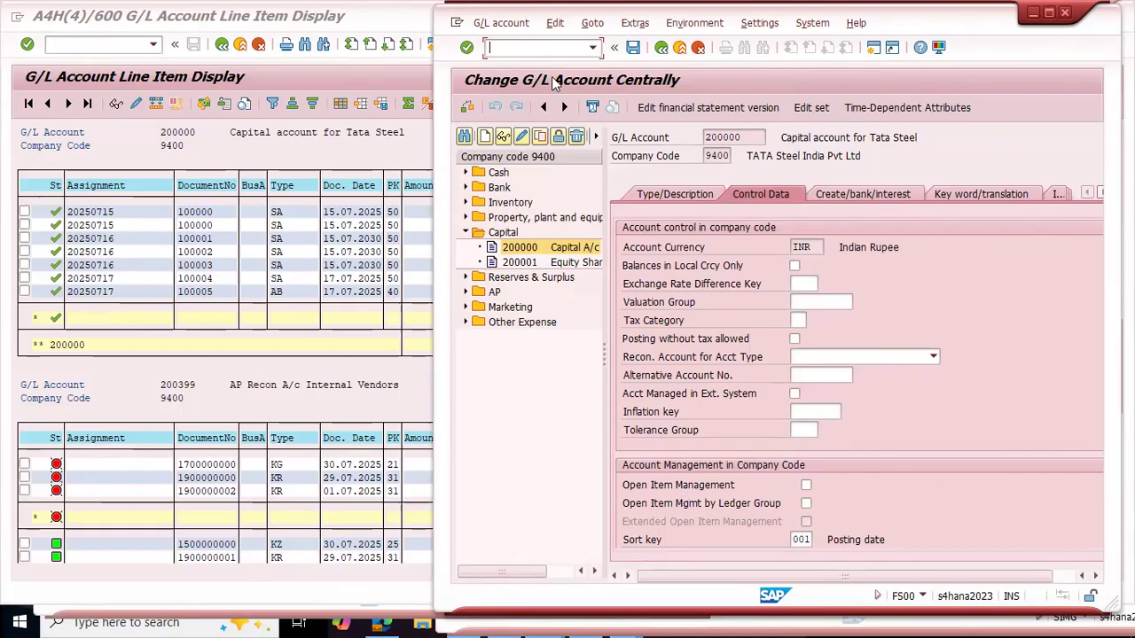
pyautogui.click(523, 139)
pyautogui.click(519, 265)
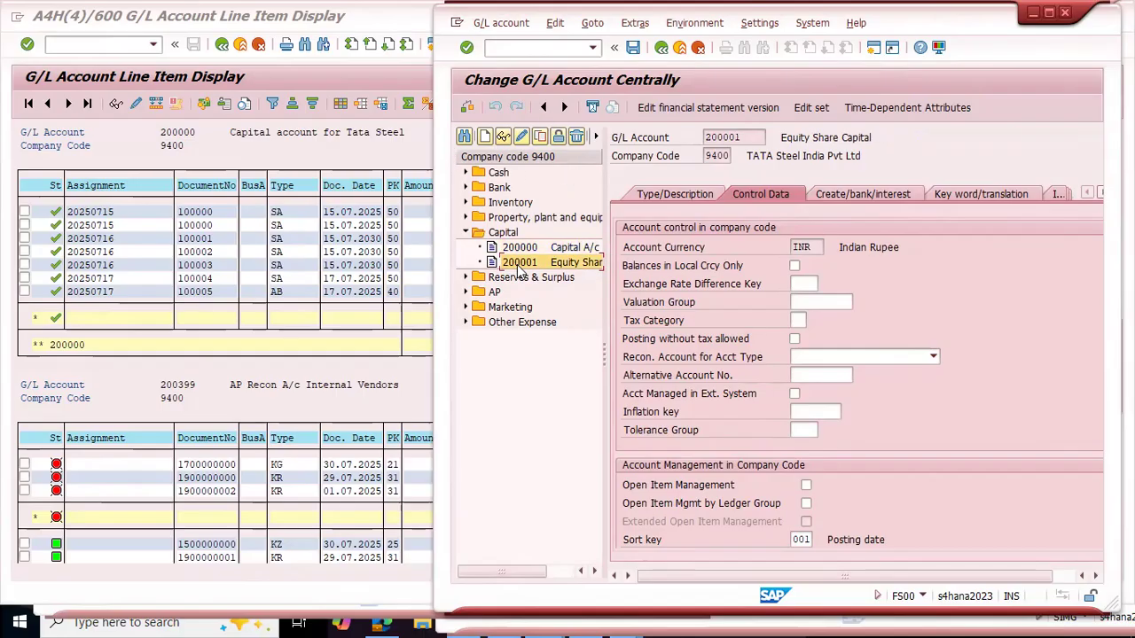
# Step: Restart FS00 and open the control data of account 200000 Capital A/c in change mode
pyautogui.write('/nfs')
pyautogui.press('Return')
pyautogui.click(466, 232)
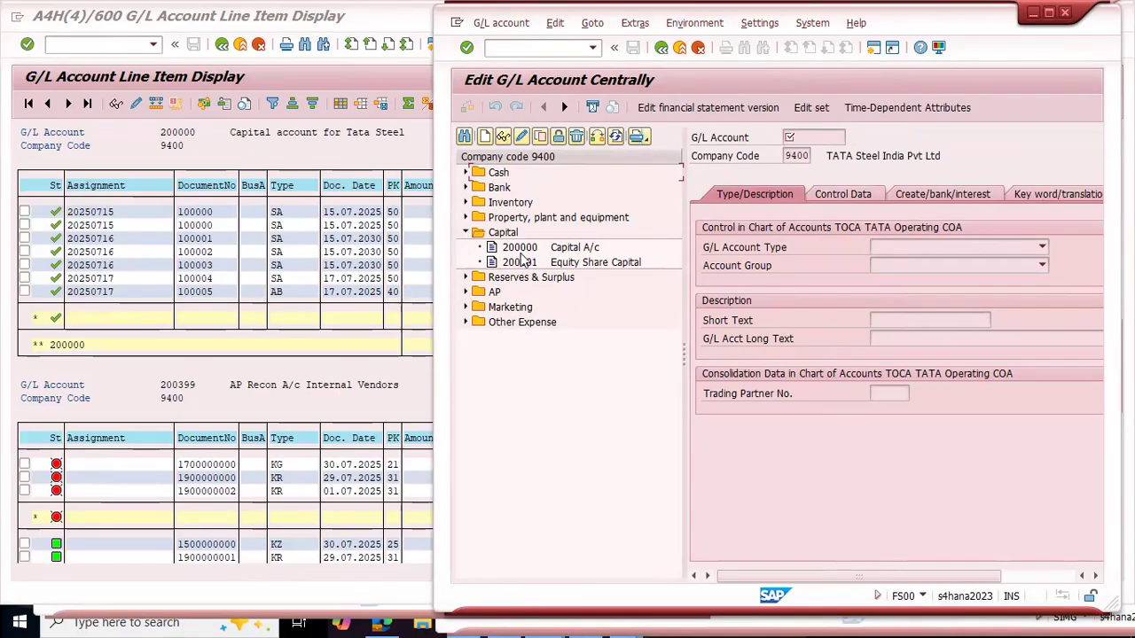
pyautogui.doubleClick(520, 248)
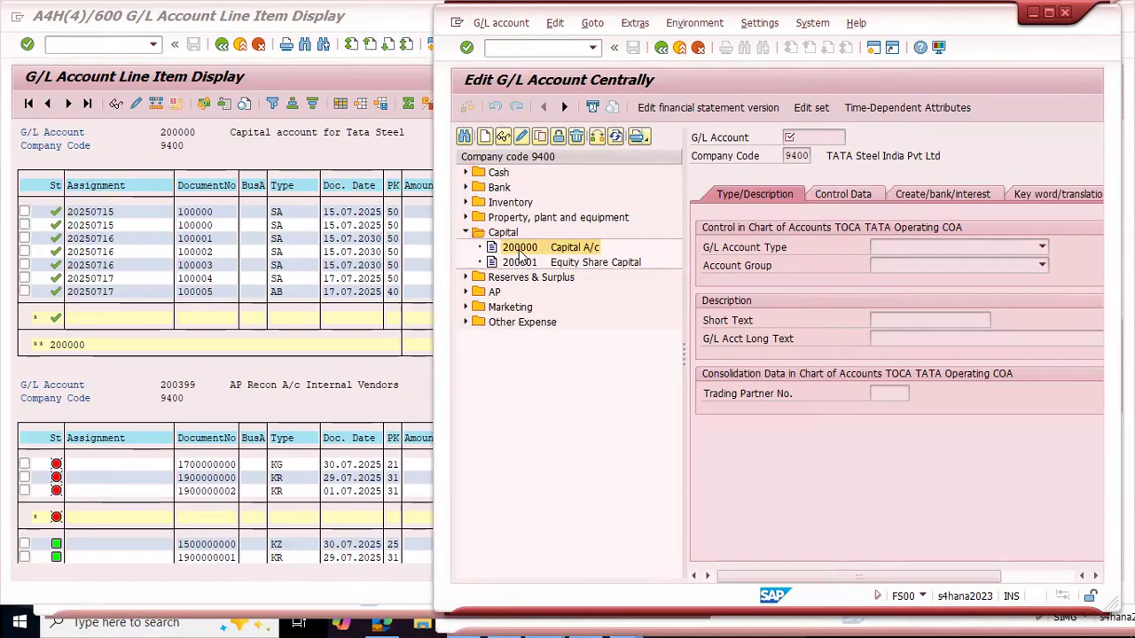
pyautogui.click(842, 195)
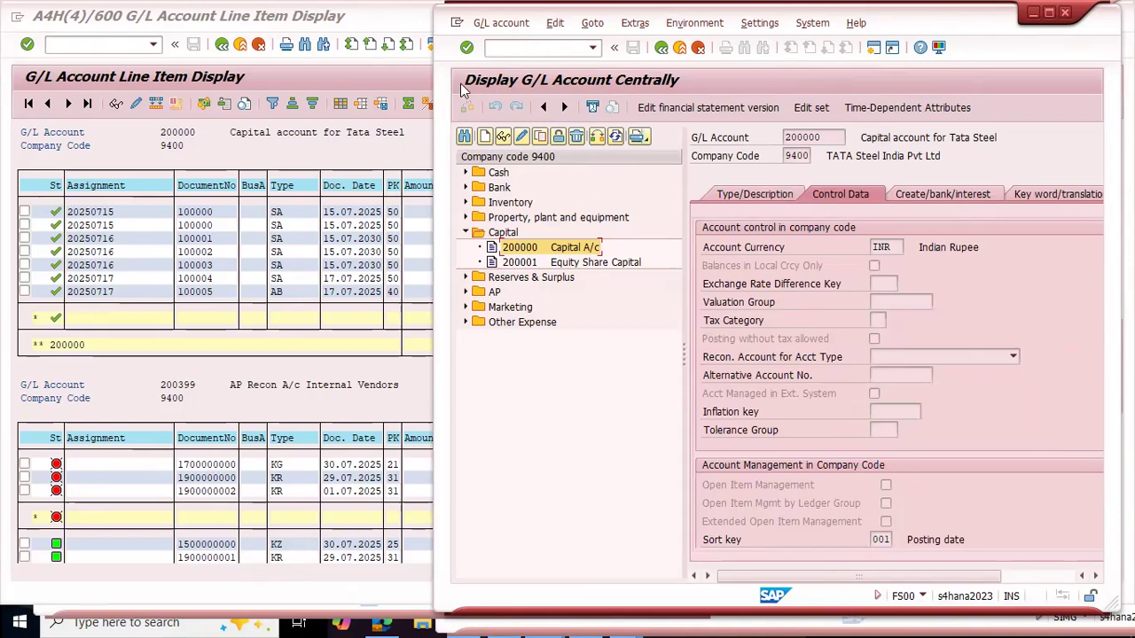
pyautogui.click(521, 139)
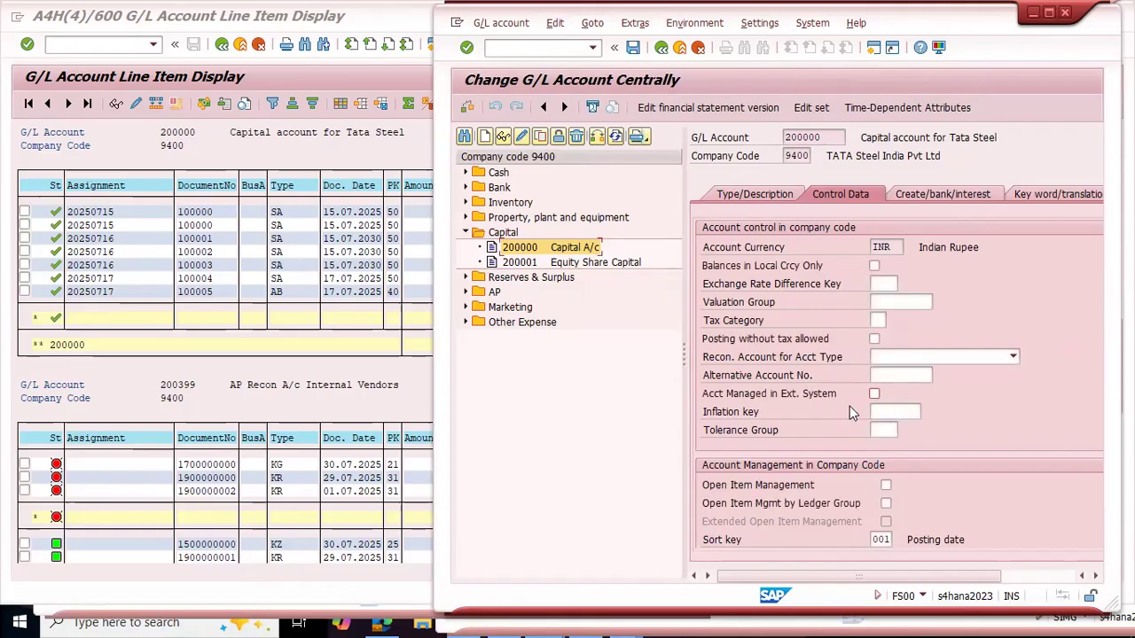
# Step: Try to activate Open Item Management for account 200000 and save the change
pyautogui.click(886, 487)
pyautogui.click(631, 51)
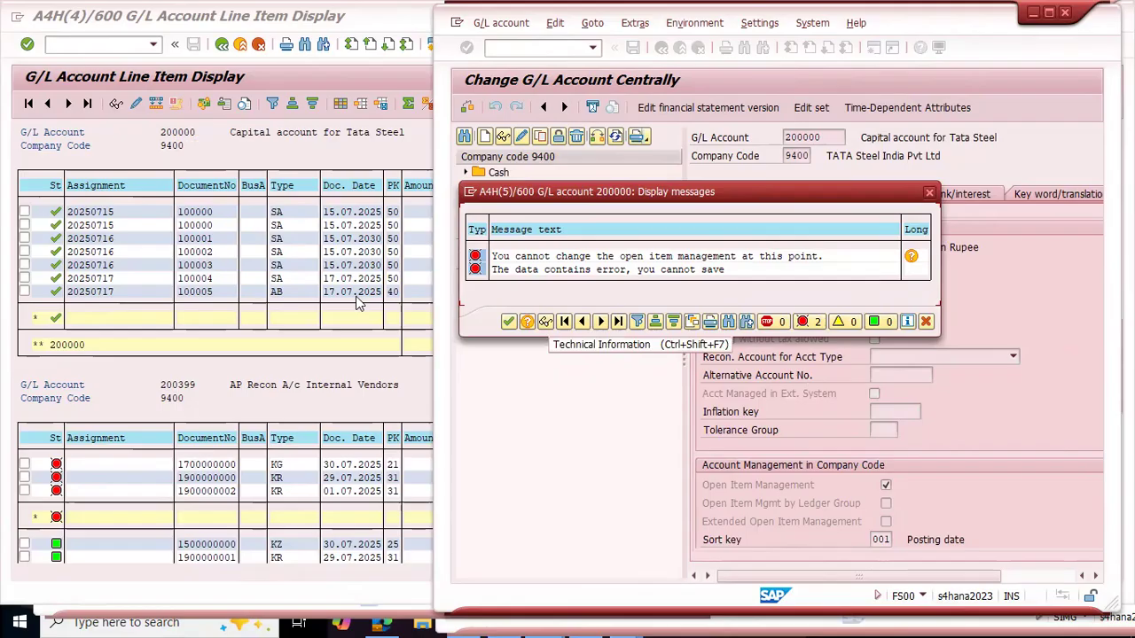
pyautogui.click(927, 325)
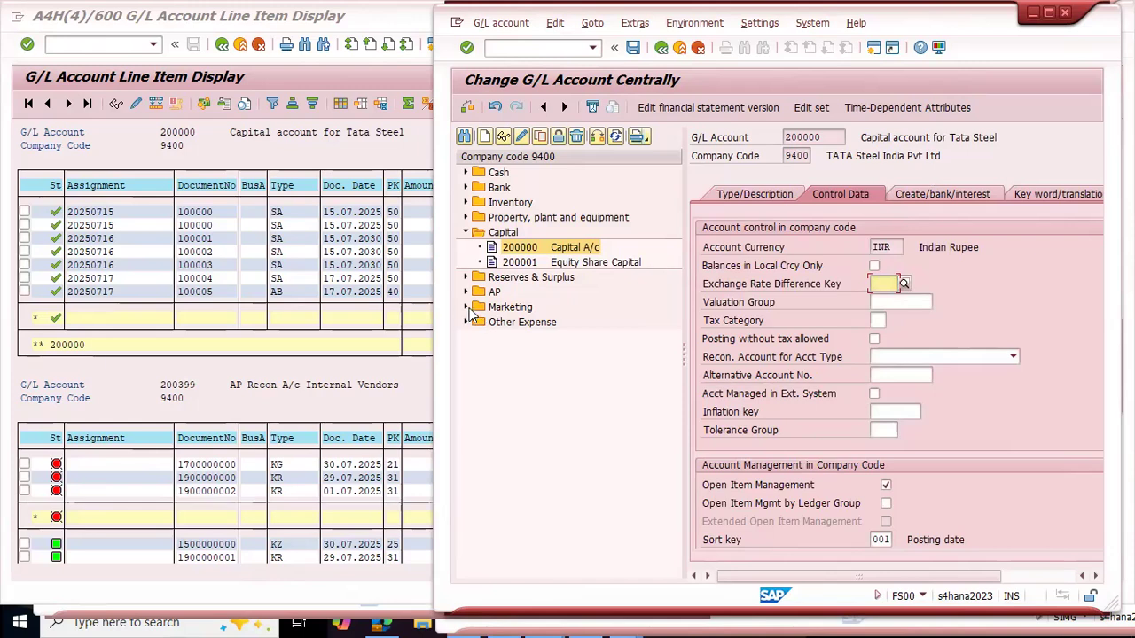
# Step: Open account 400201 Marketing Exp from the Marketing folder, discarding the unsaved changes to account 200000
pyautogui.click(466, 307)
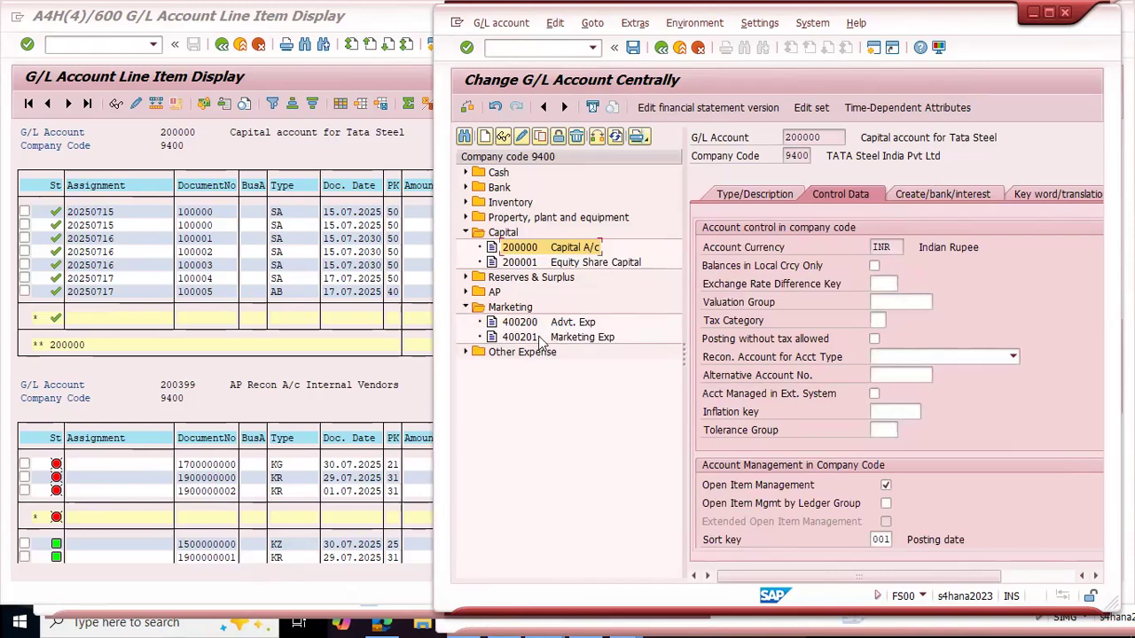
pyautogui.doubleClick(530, 338)
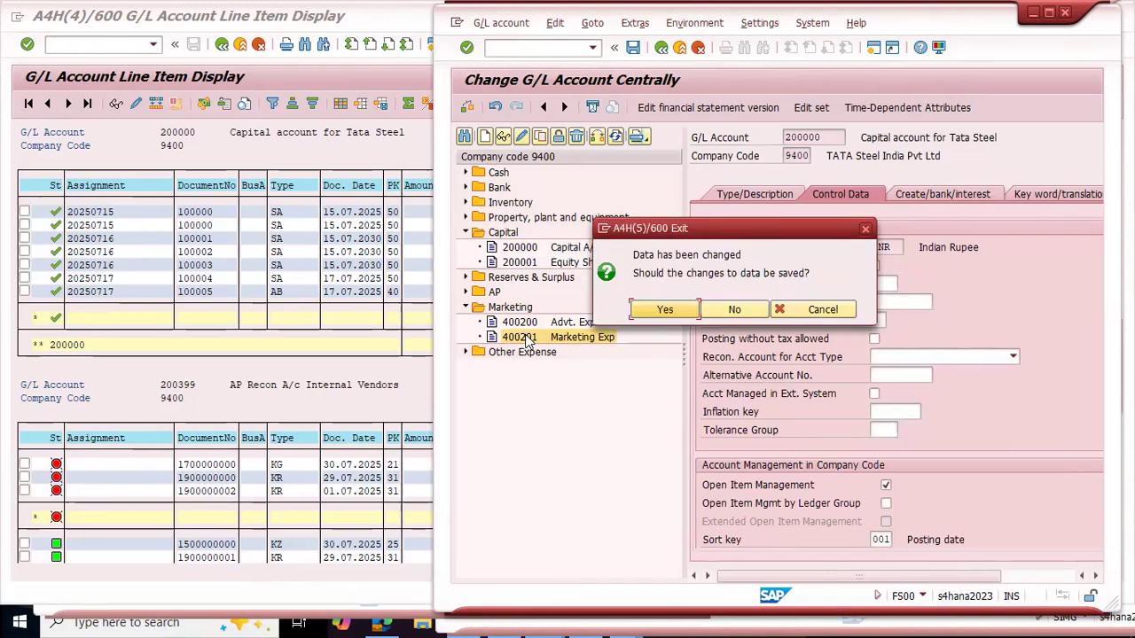
pyautogui.click(667, 310)
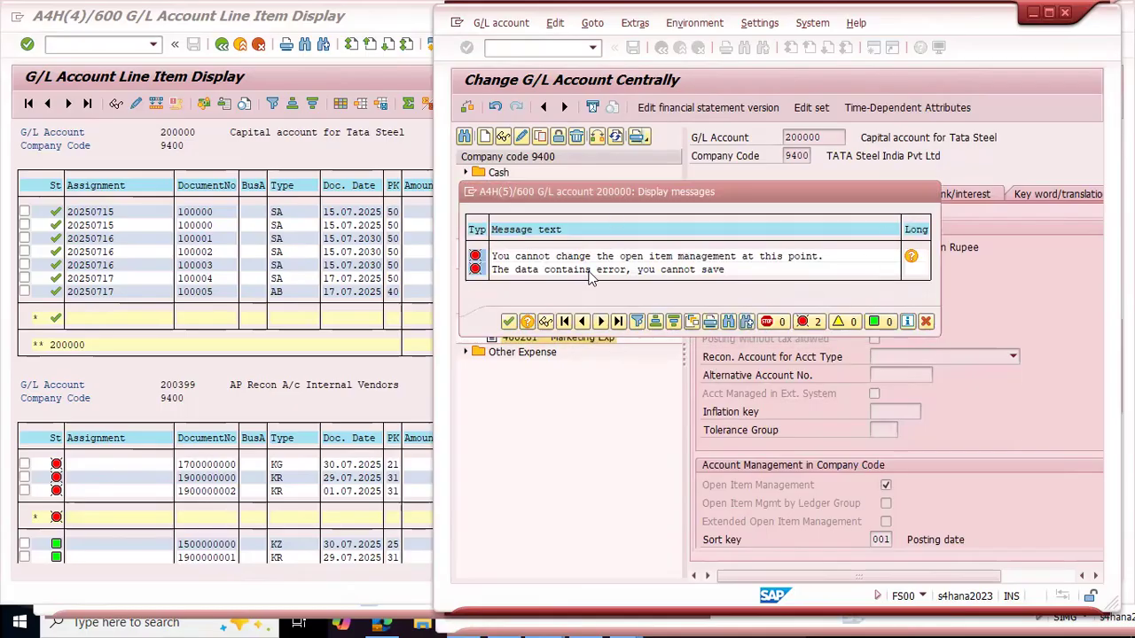
pyautogui.press('Return')
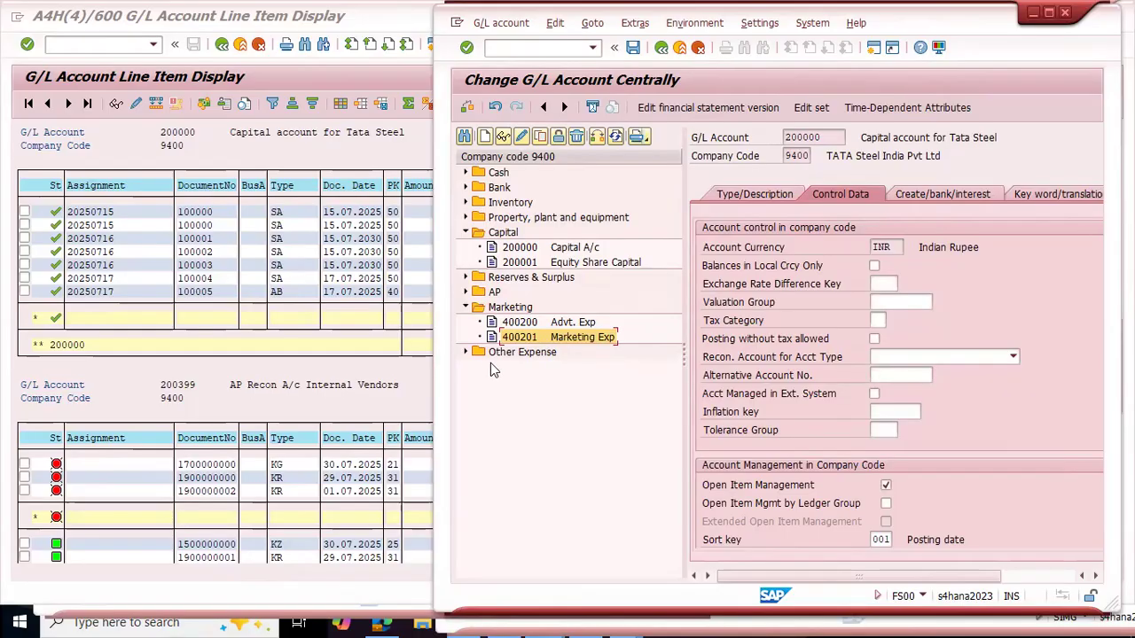
pyautogui.doubleClick(525, 340)
pyautogui.click(735, 310)
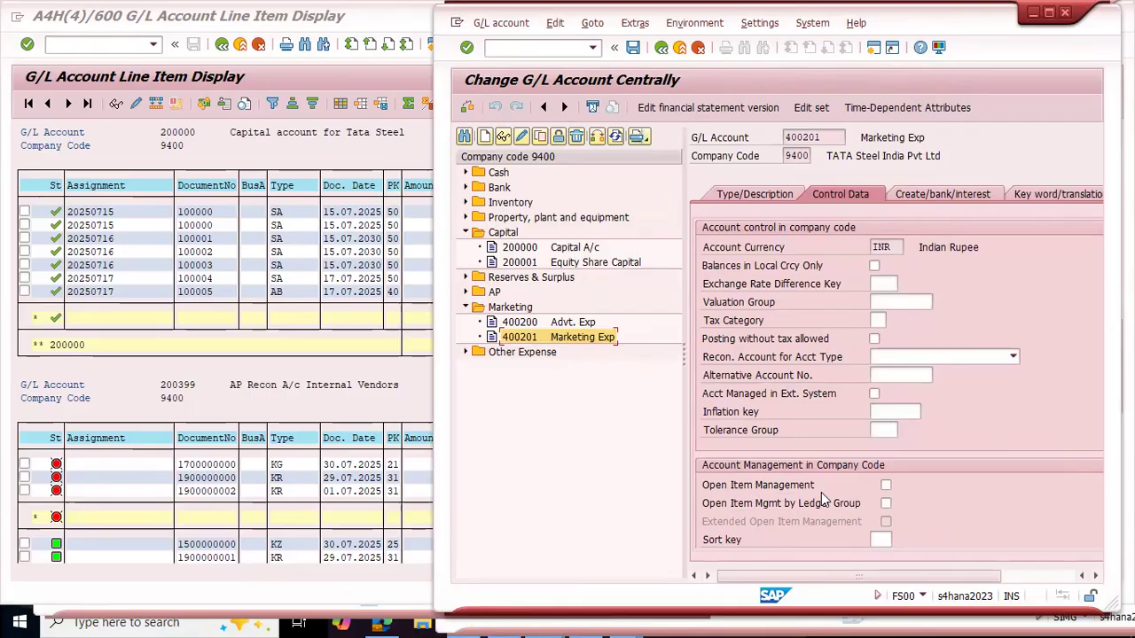
# Step: Look up all line items of account 400201 in FBL3N, using the account number copied from FS00
pyautogui.moveTo(827, 137); pyautogui.dragTo(764, 138)
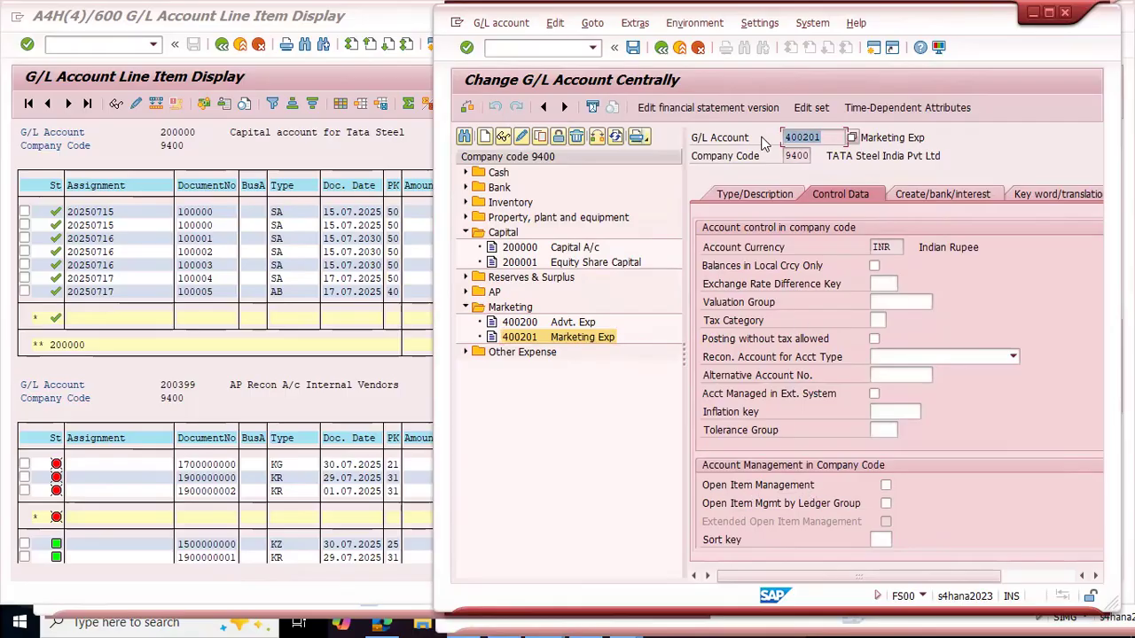
pyautogui.hotkey('ctrl', 'c')
pyautogui.click(323, 295)
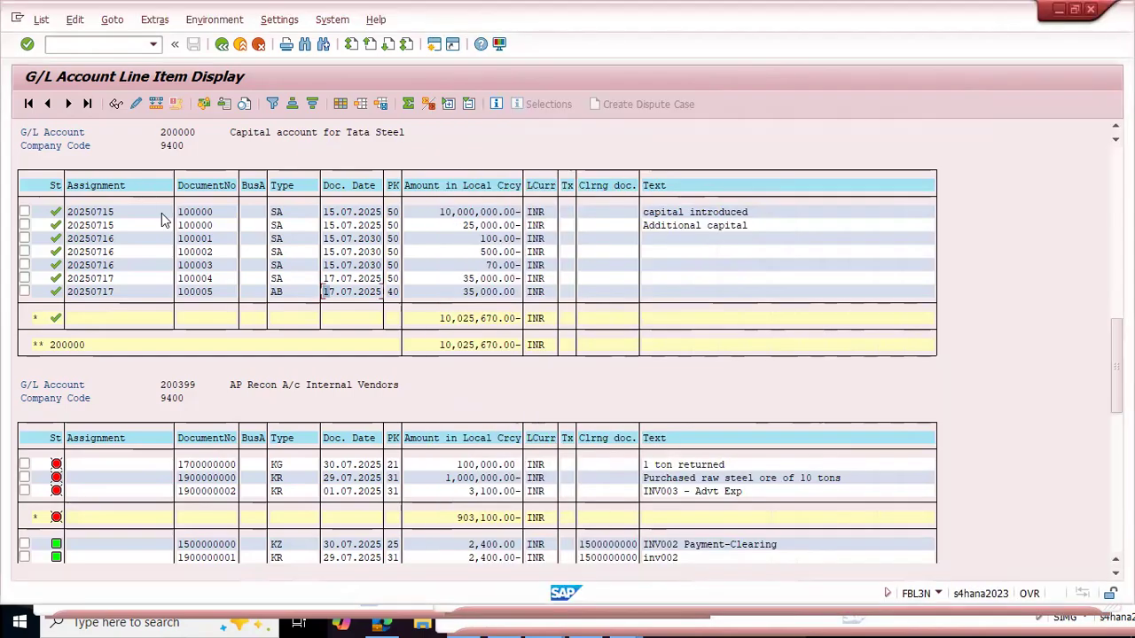
pyautogui.press('F3')
pyautogui.hotkey('ctrl', 'v')
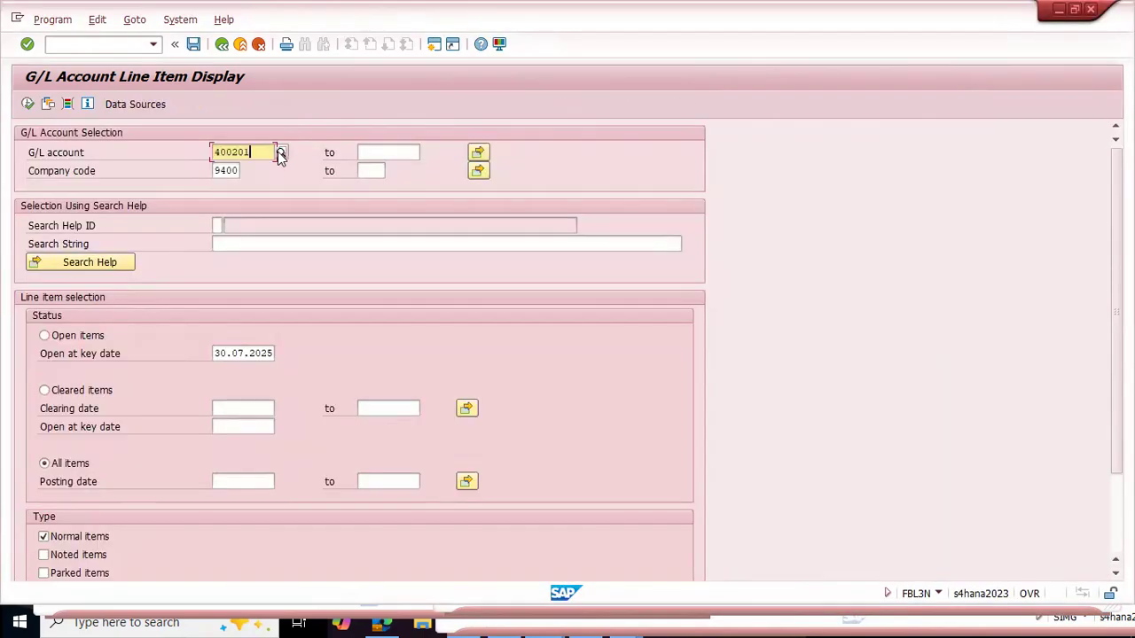
pyautogui.click(27, 104)
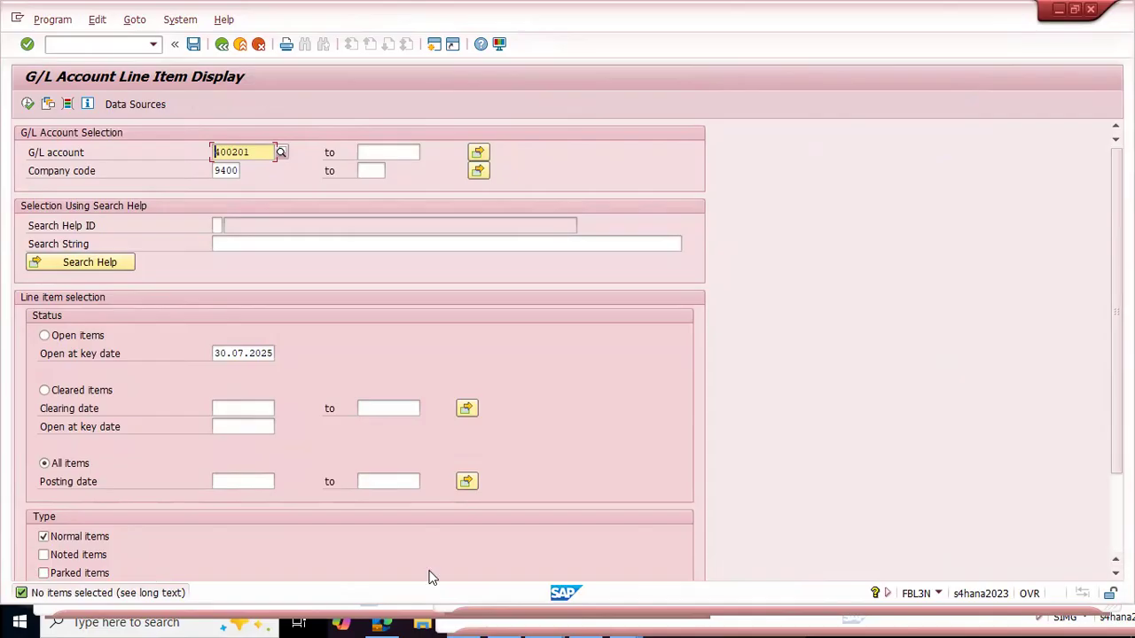
# Step: Switch to the FS00 window and try to save account 400201 Marketing Exp with Open Item Management activated
pyautogui.click(471, 609)
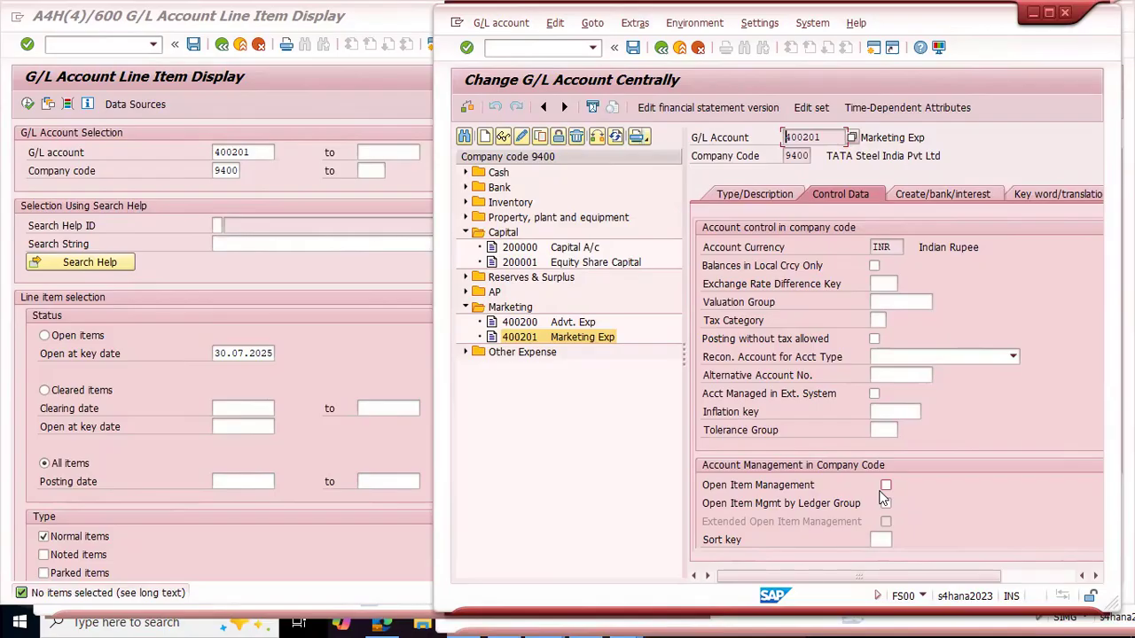
pyautogui.click(555, 247)
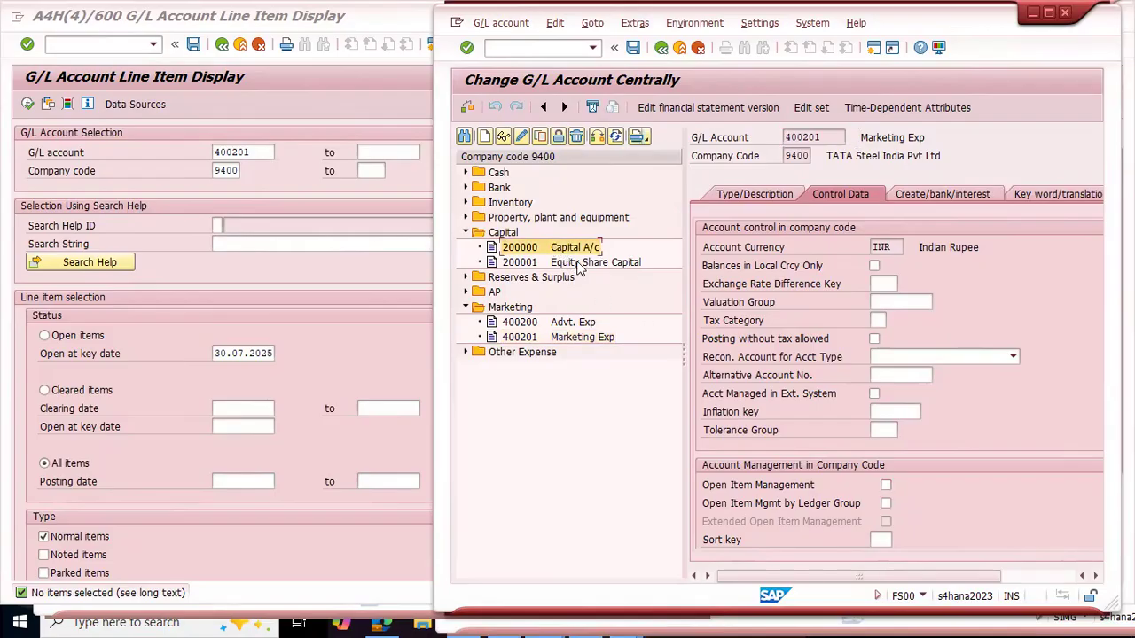
pyautogui.click(576, 263)
pyautogui.click(568, 323)
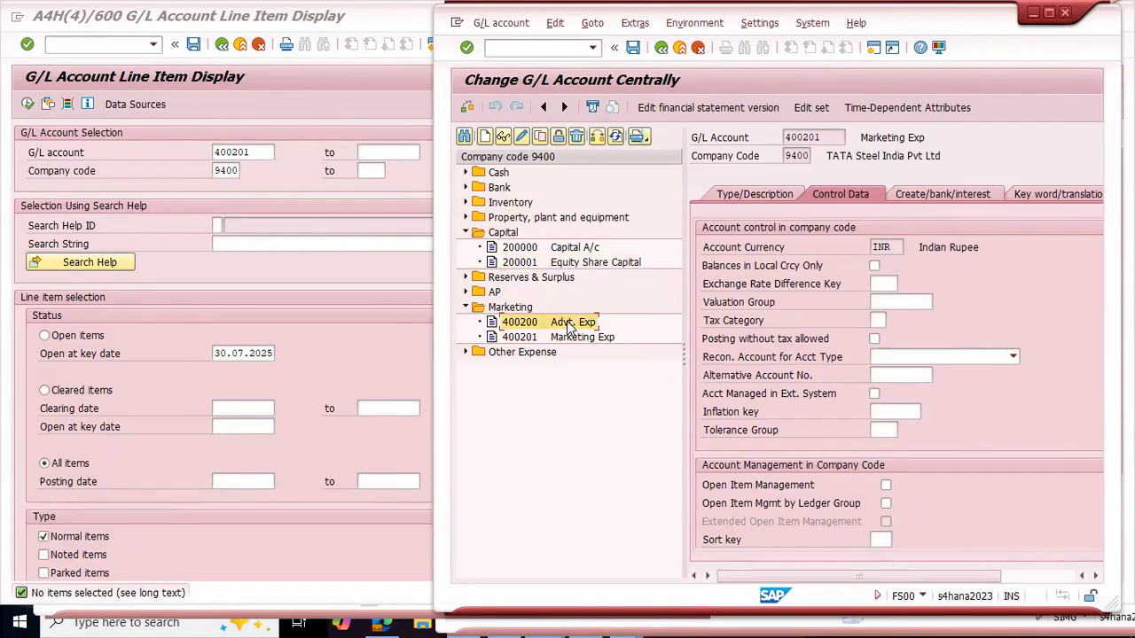
pyautogui.click(566, 339)
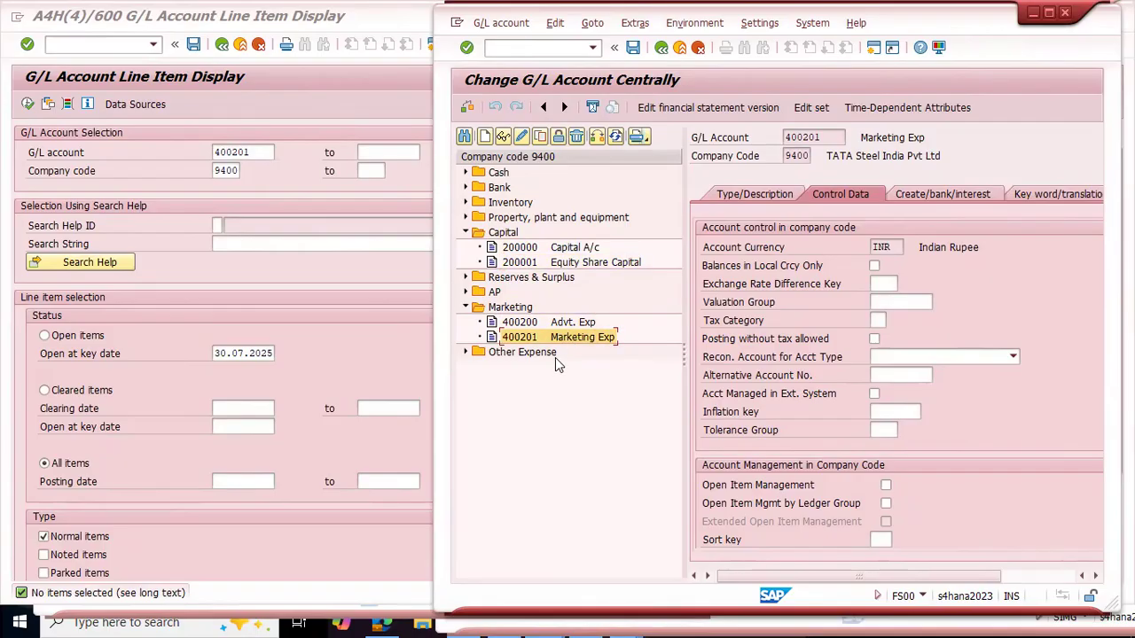
pyautogui.click(570, 248)
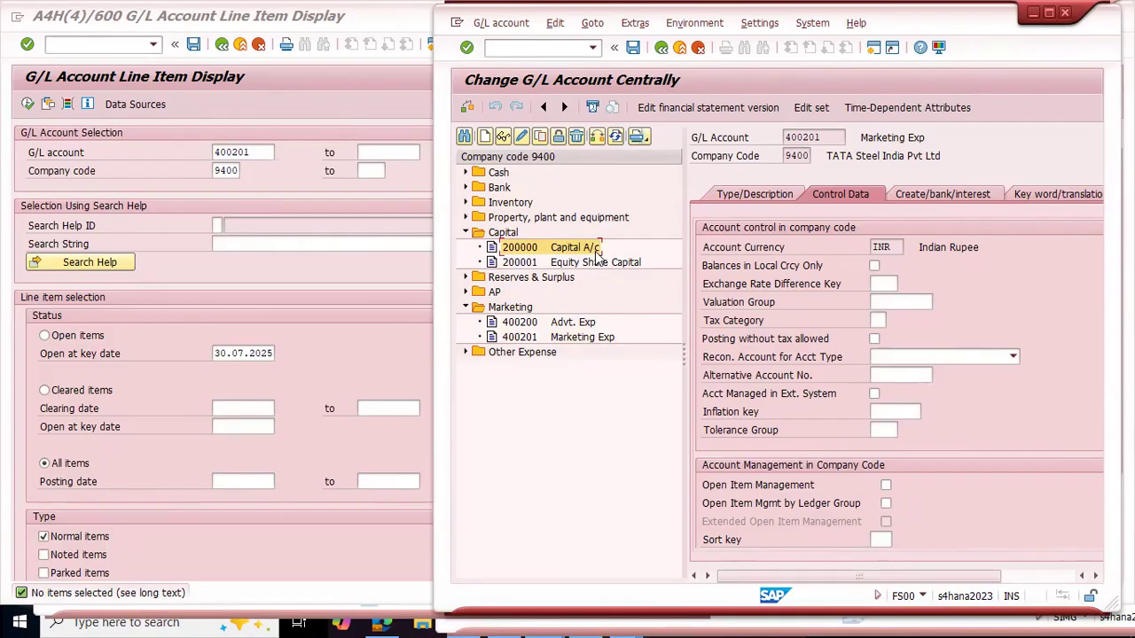
pyautogui.click(560, 343)
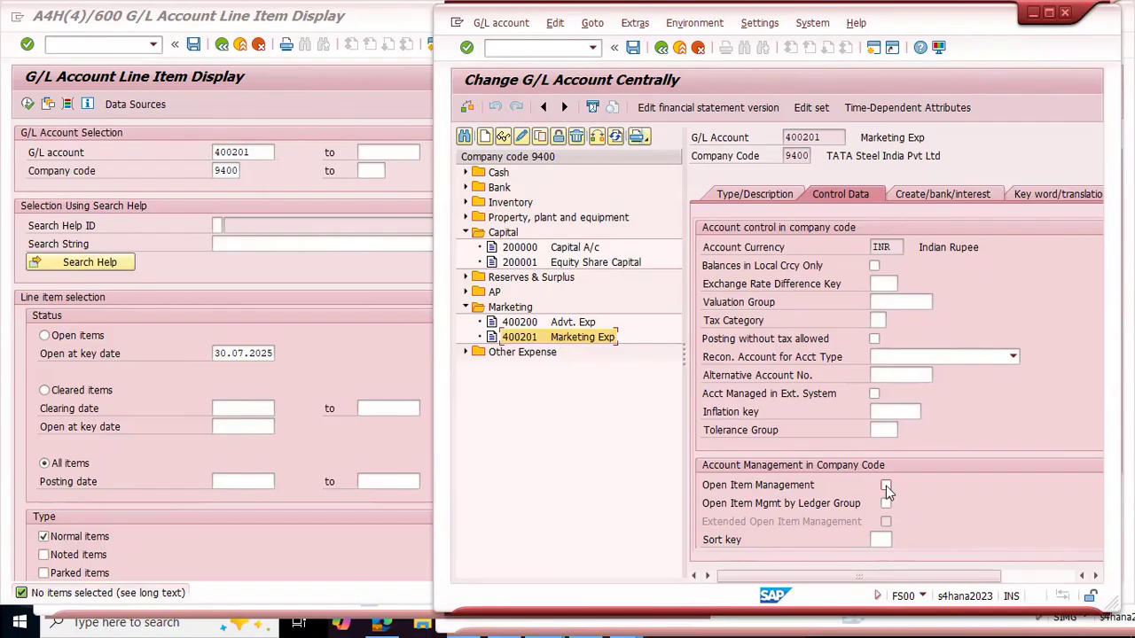
pyautogui.moveTo(836, 139); pyautogui.dragTo(763, 137)
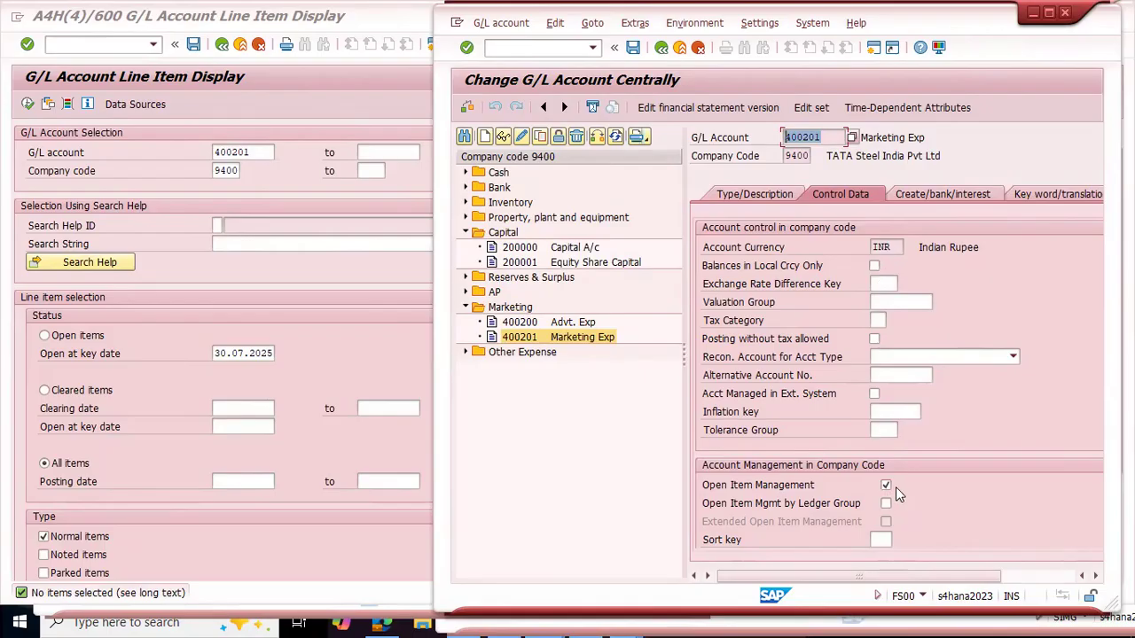
pyautogui.click(632, 49)
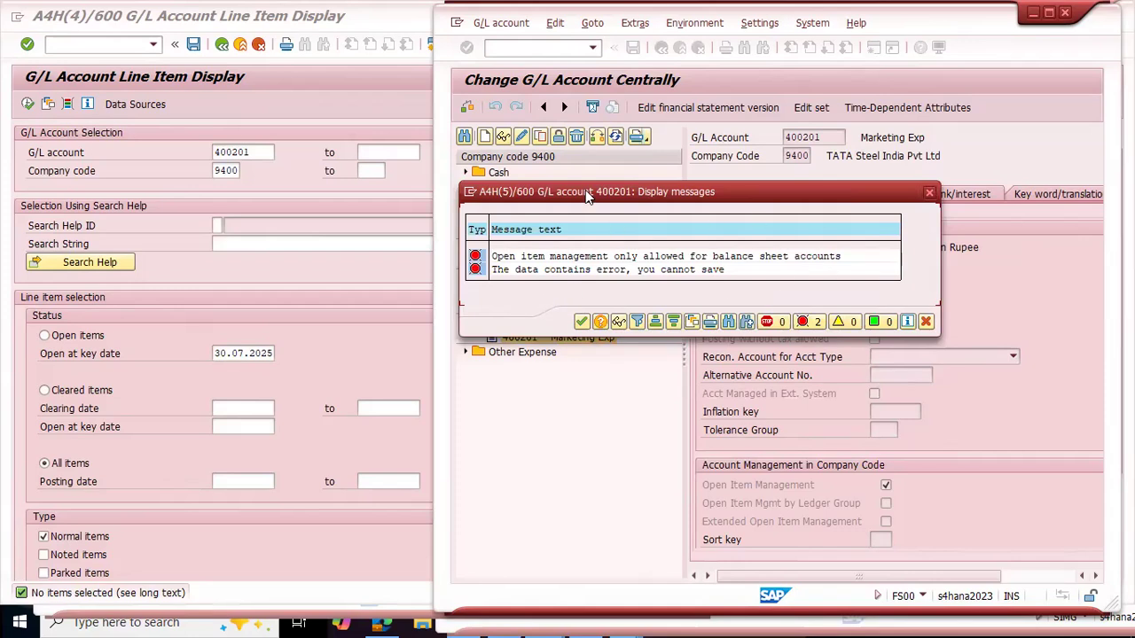
pyautogui.moveTo(599, 203); pyautogui.dragTo(633, 234)
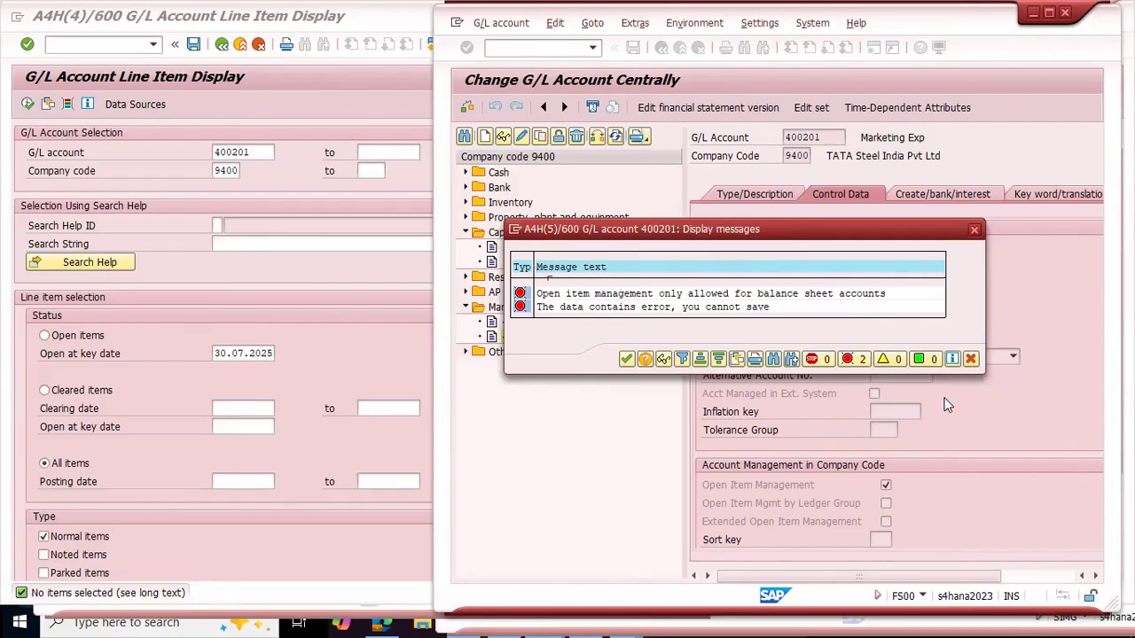
pyautogui.click(971, 359)
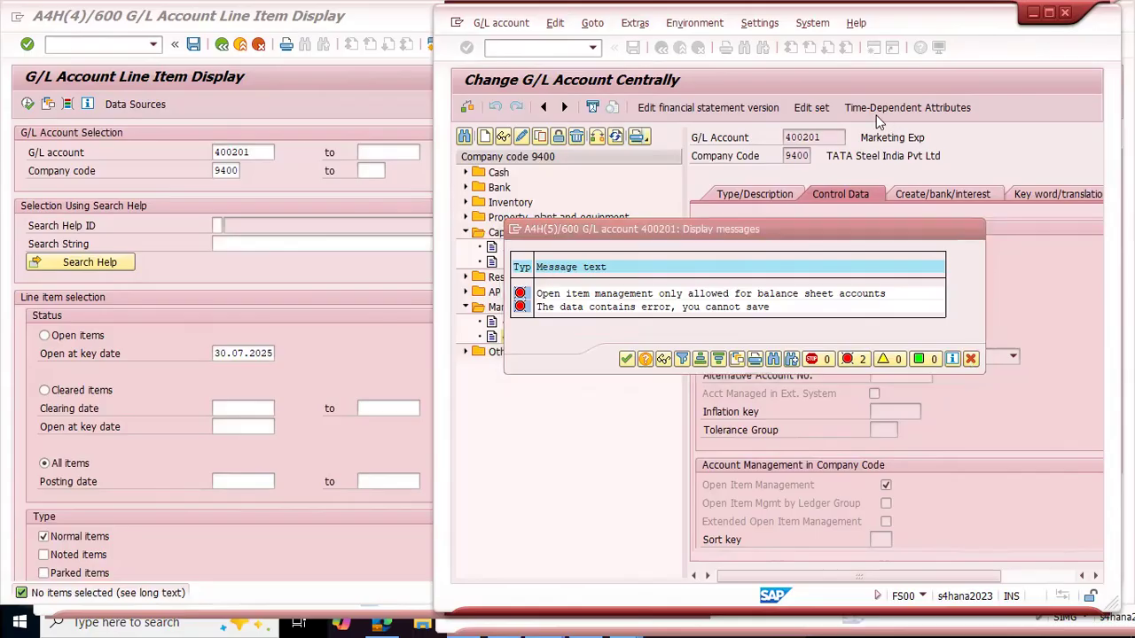
# Step: Deactivate Open Item Management for account 400201 Marketing Exp and review the available G/L account types
pyautogui.moveTo(948, 142); pyautogui.dragTo(839, 130)
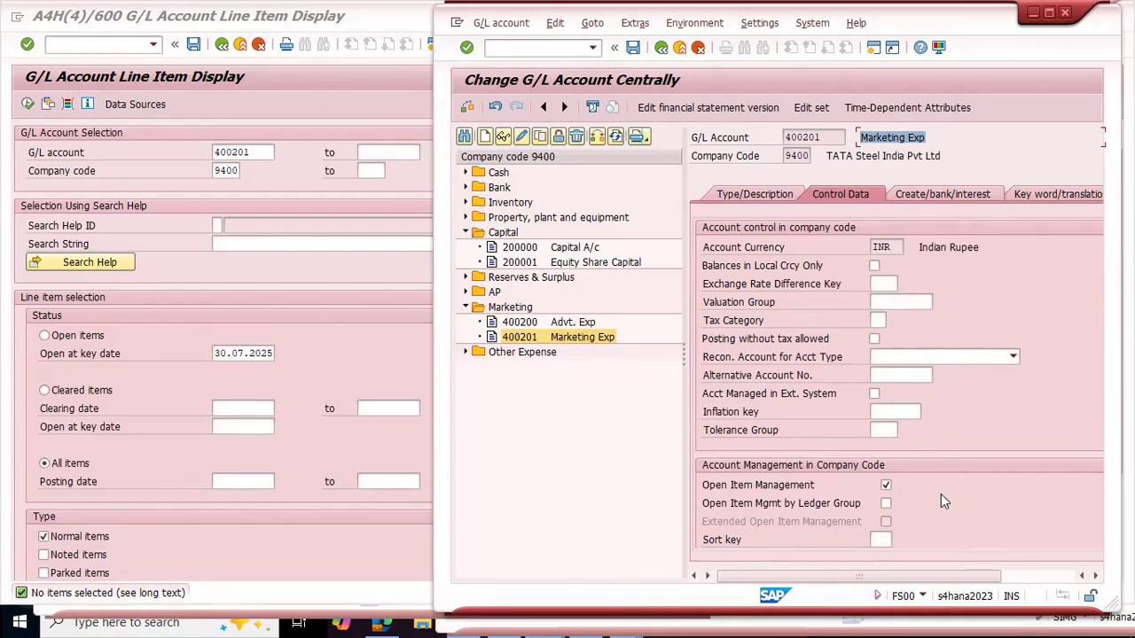
pyautogui.click(885, 485)
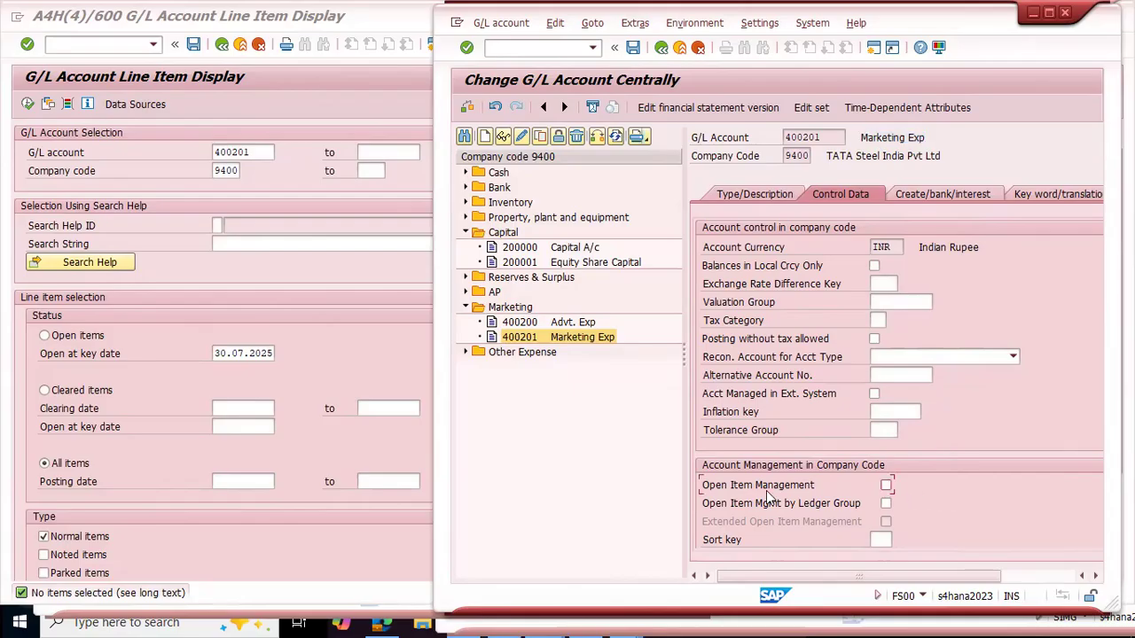
pyautogui.click(753, 193)
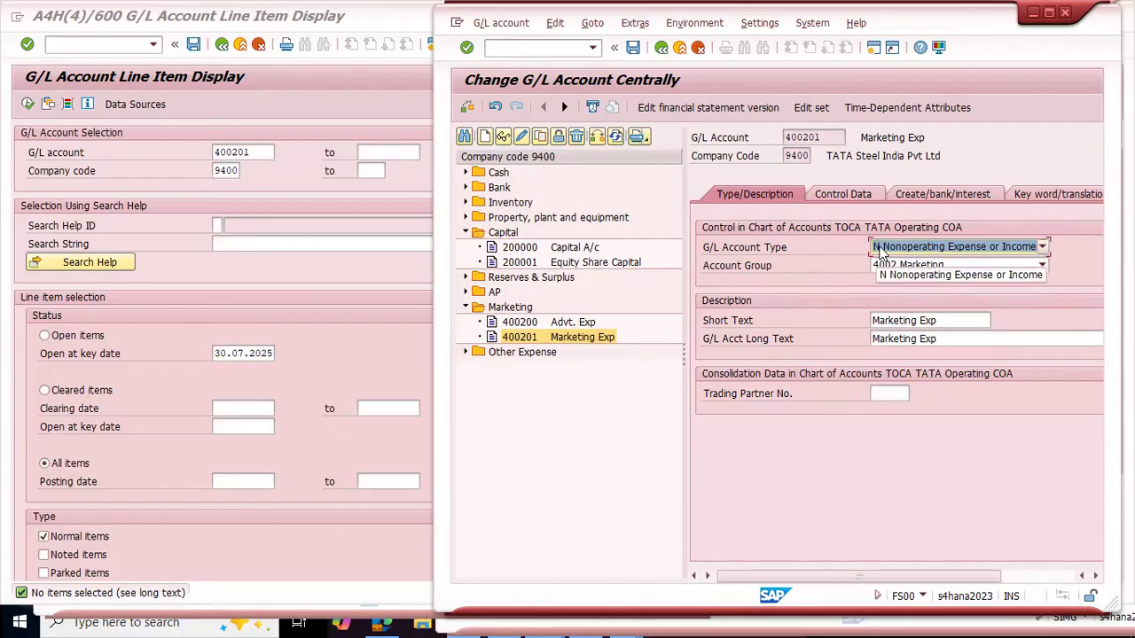
pyautogui.click(1043, 248)
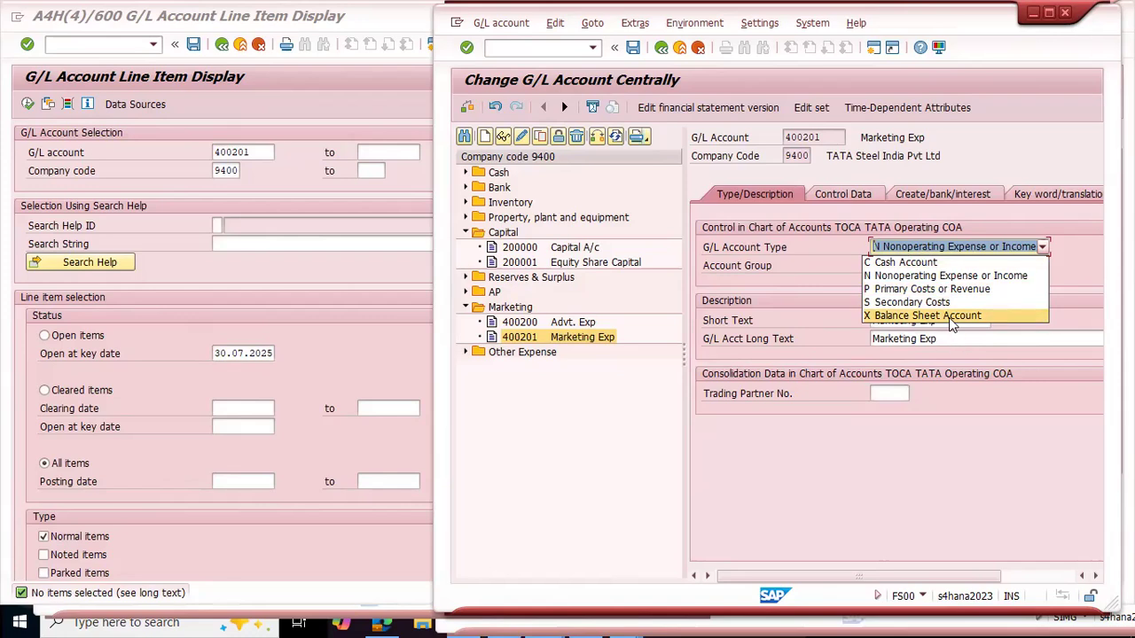
pyautogui.click(974, 499)
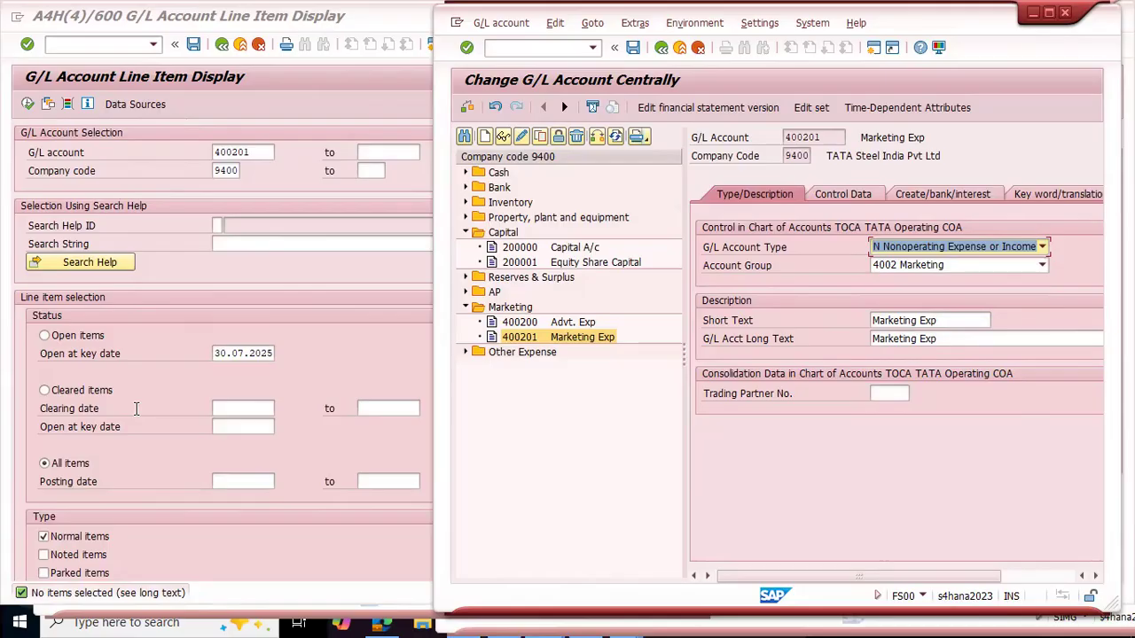
# Step: Return to the control data of account 400201 and save the account with Open Item Management deactivated
pyautogui.click(847, 196)
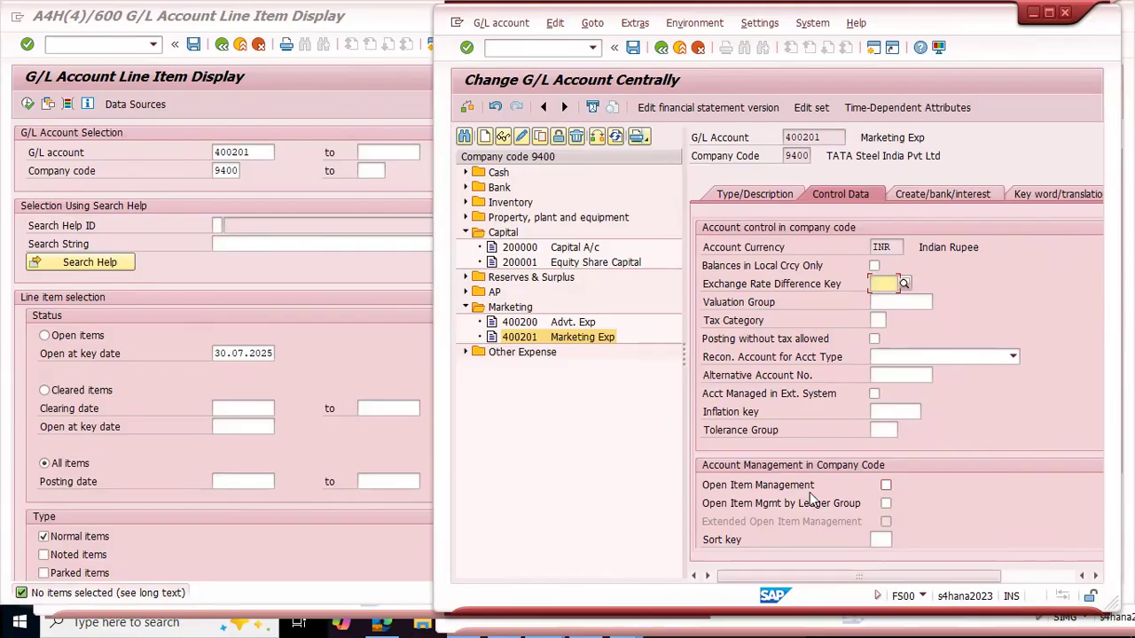
pyautogui.click(633, 48)
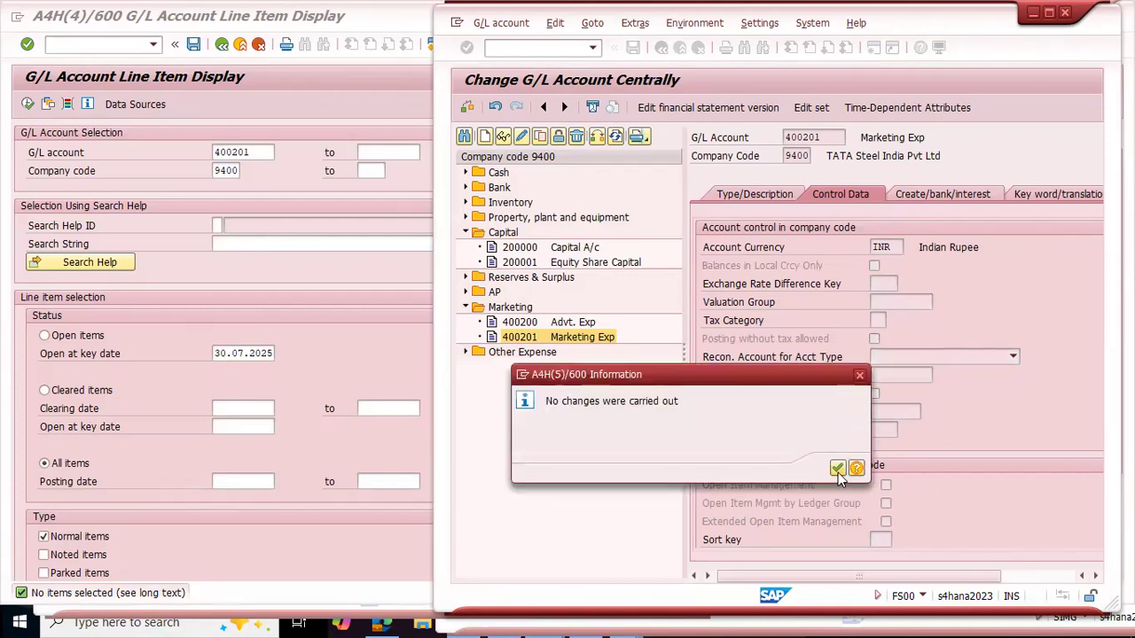
pyautogui.click(837, 469)
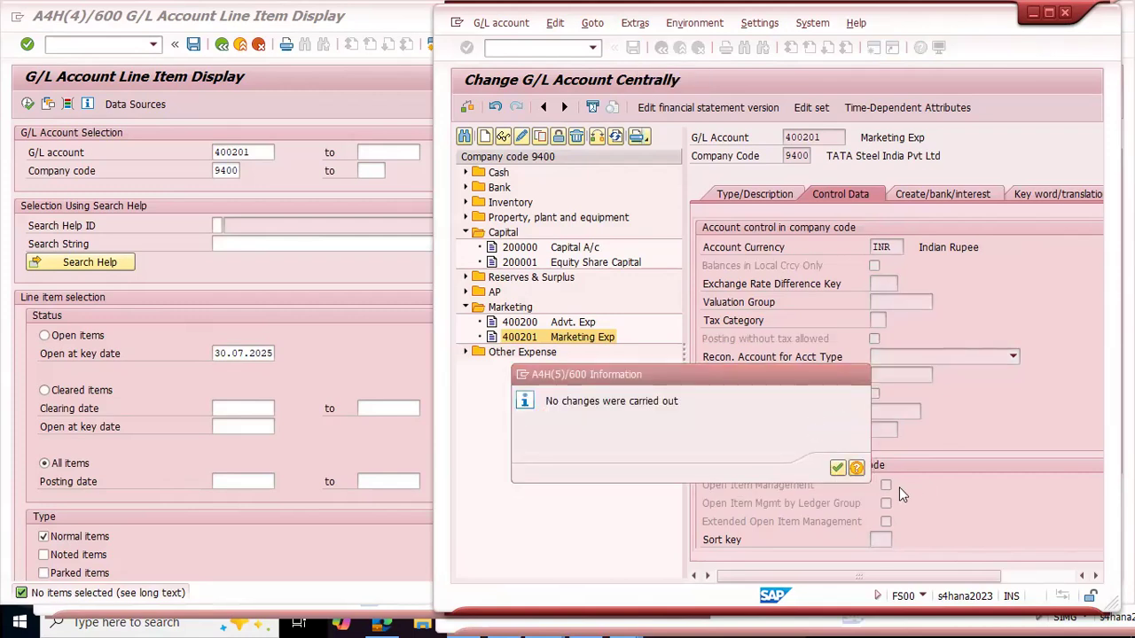
# Step: Reopen account 400201 in change mode and try again to activate Open Item Management and save
pyautogui.click(522, 136)
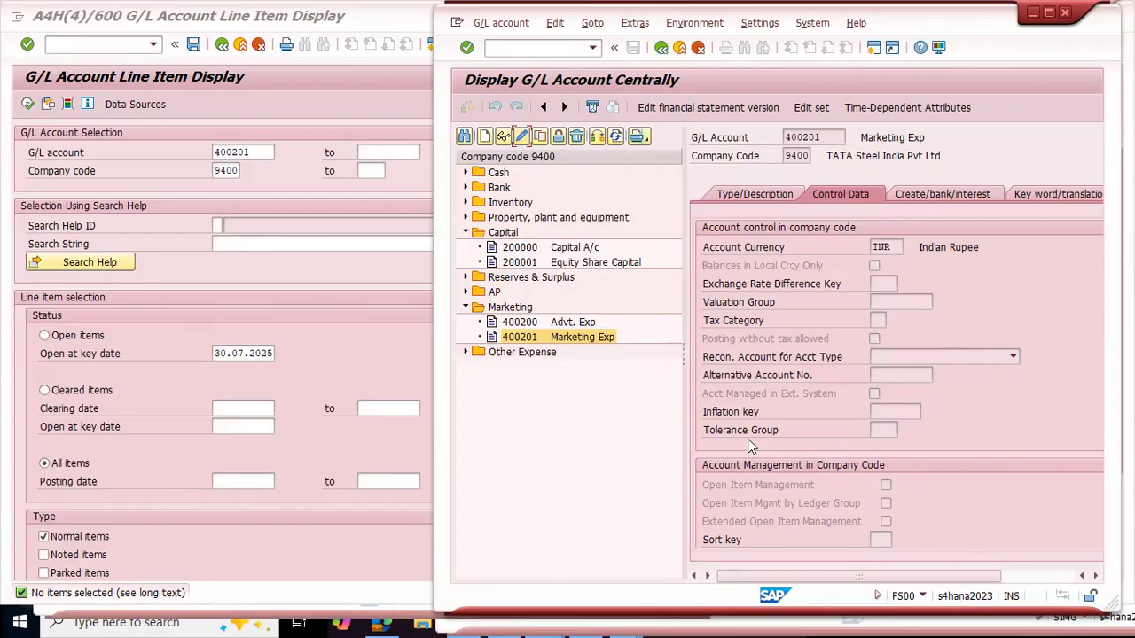
pyautogui.click(885, 486)
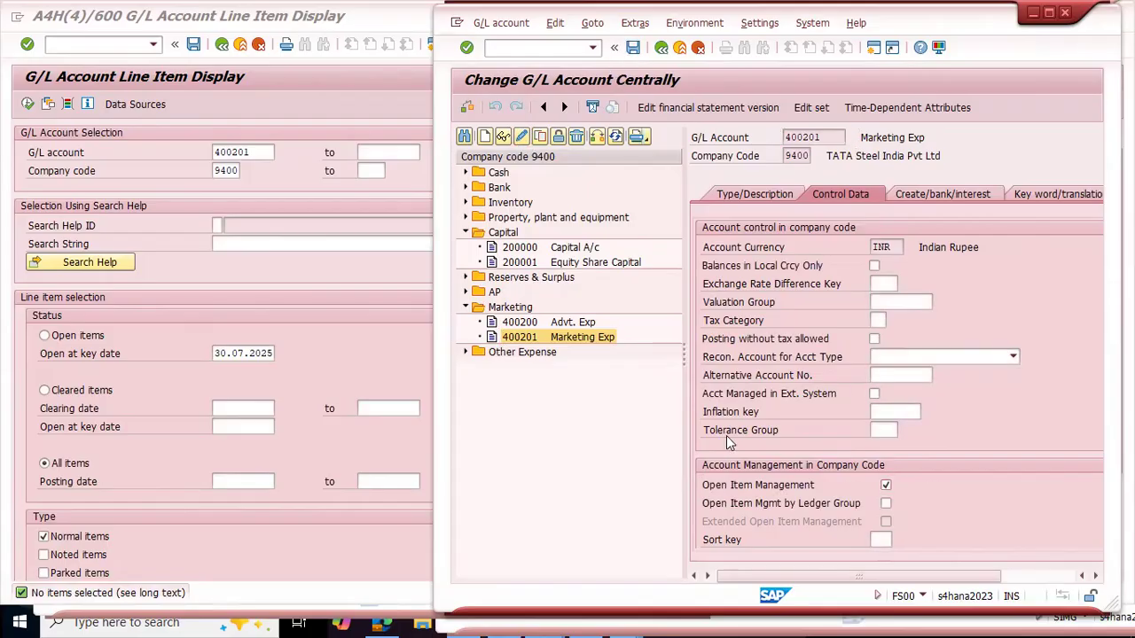
pyautogui.hotkey('ctrl', 's')
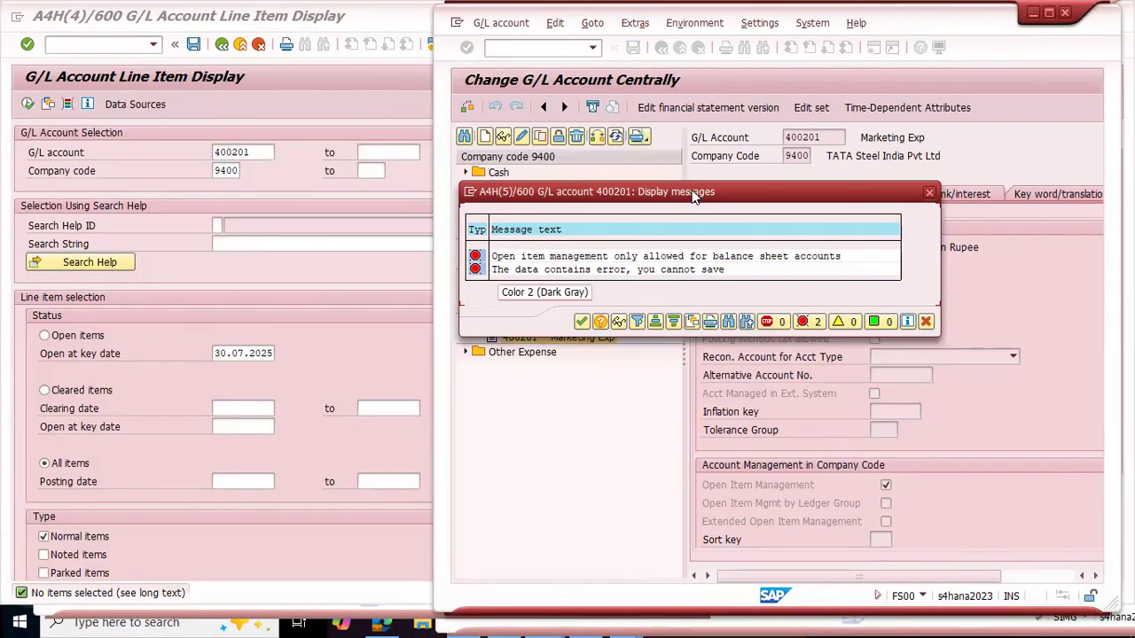
pyautogui.moveTo(692, 190); pyautogui.dragTo(722, 281)
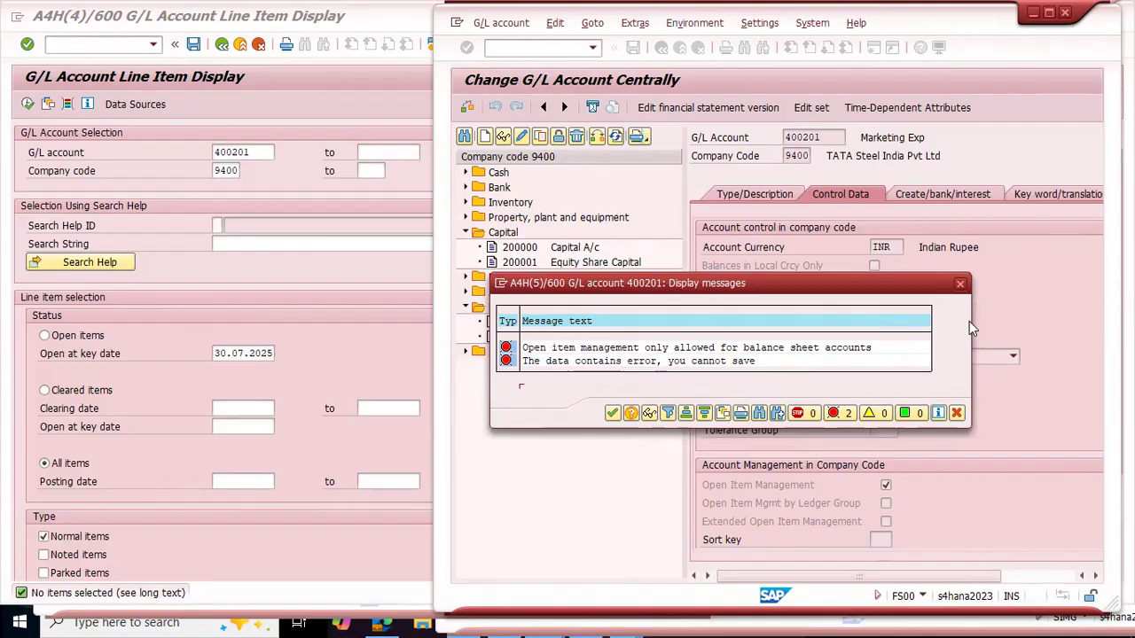
pyautogui.press('Return')
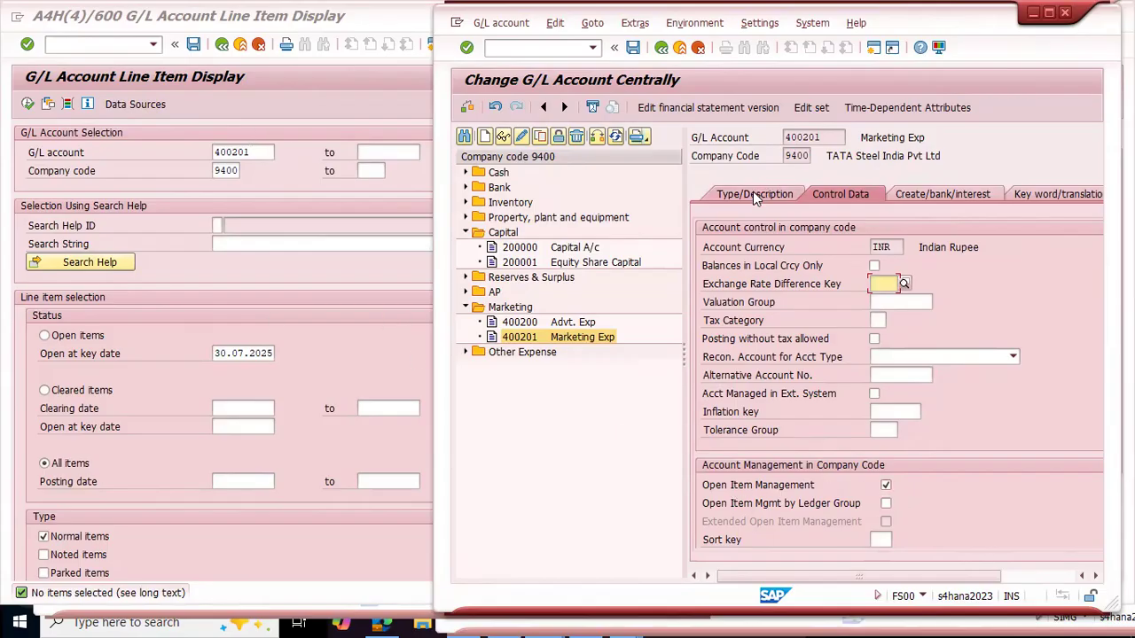
# Step: List all line items of company code 9400 in FBL3N without restricting the G/L account
pyautogui.click(261, 149)
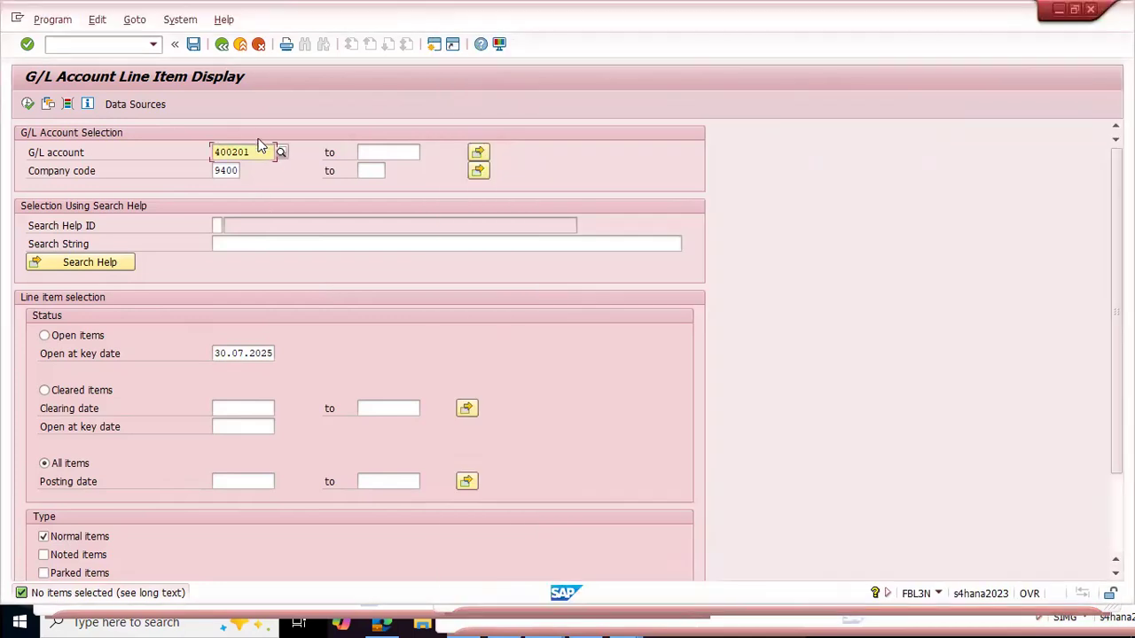
pyautogui.moveTo(252, 151); pyautogui.dragTo(191, 139)
pyautogui.press('Delete')
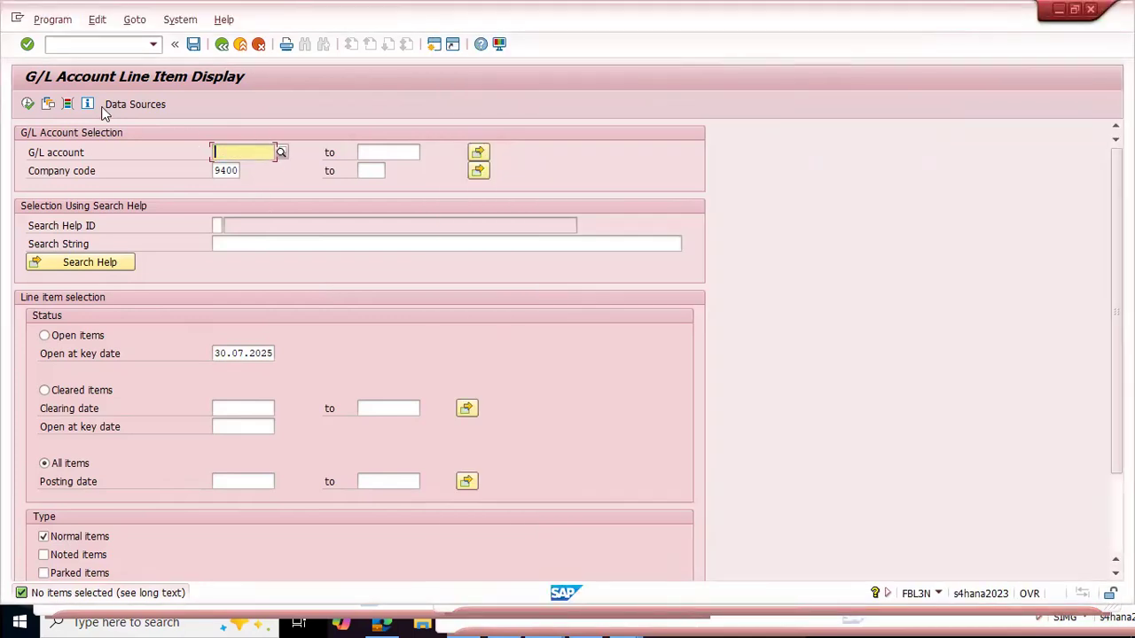
pyautogui.click(29, 106)
# Step: Open account 200399 AP Recon A/c in FS00, discarding the changes to account 400201, and check its G/L account type
pyautogui.hotkey('alt', 'Tab')
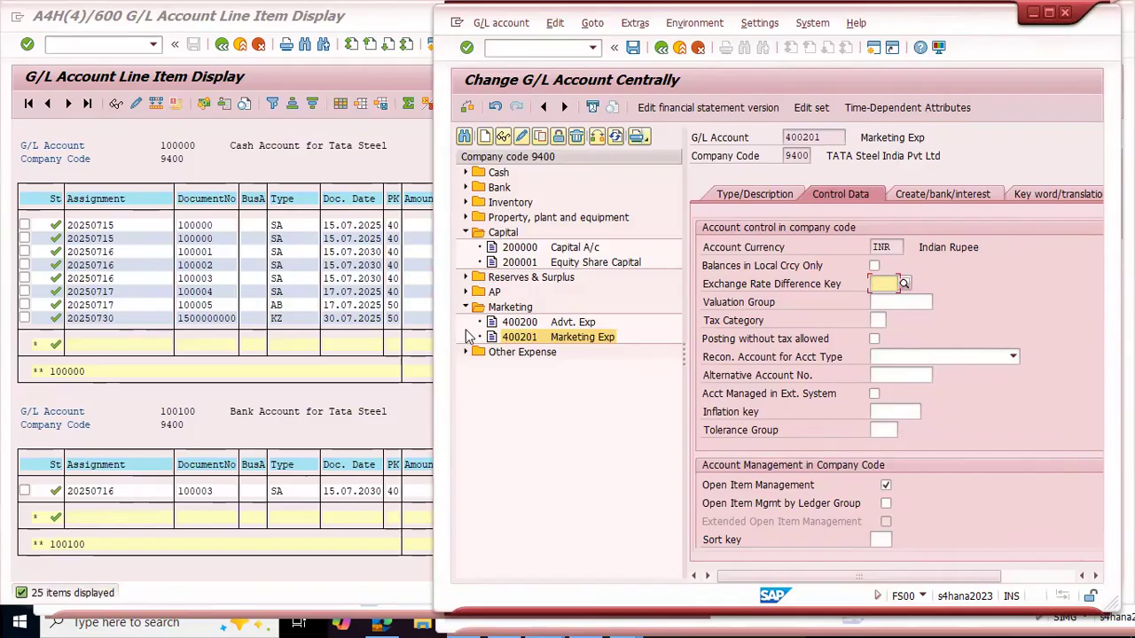
pyautogui.click(467, 297)
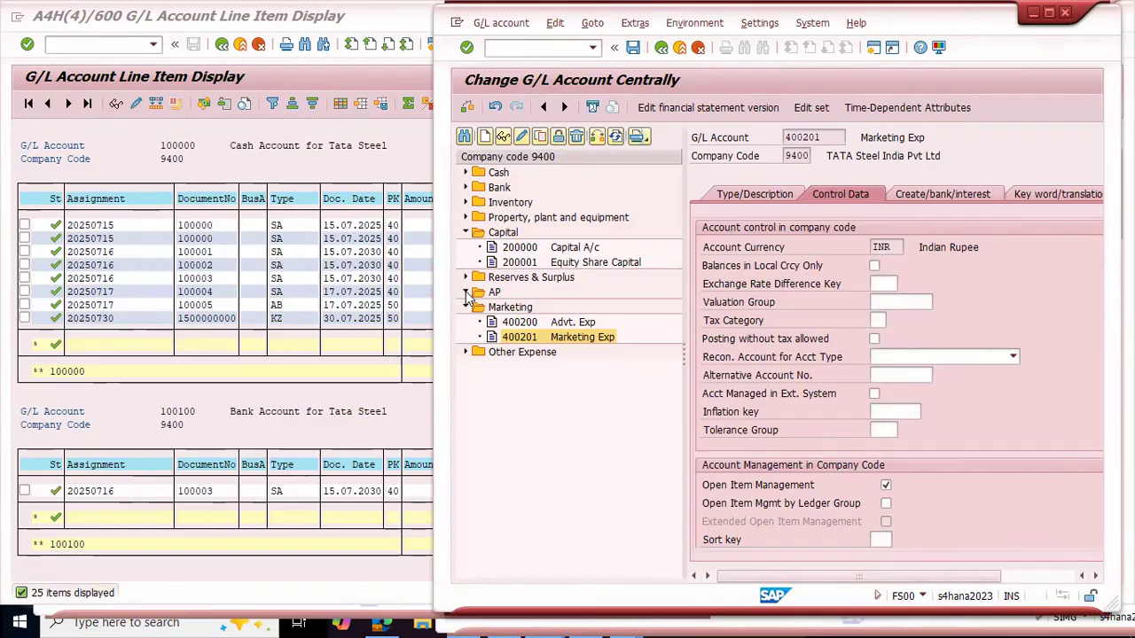
pyautogui.doubleClick(525, 309)
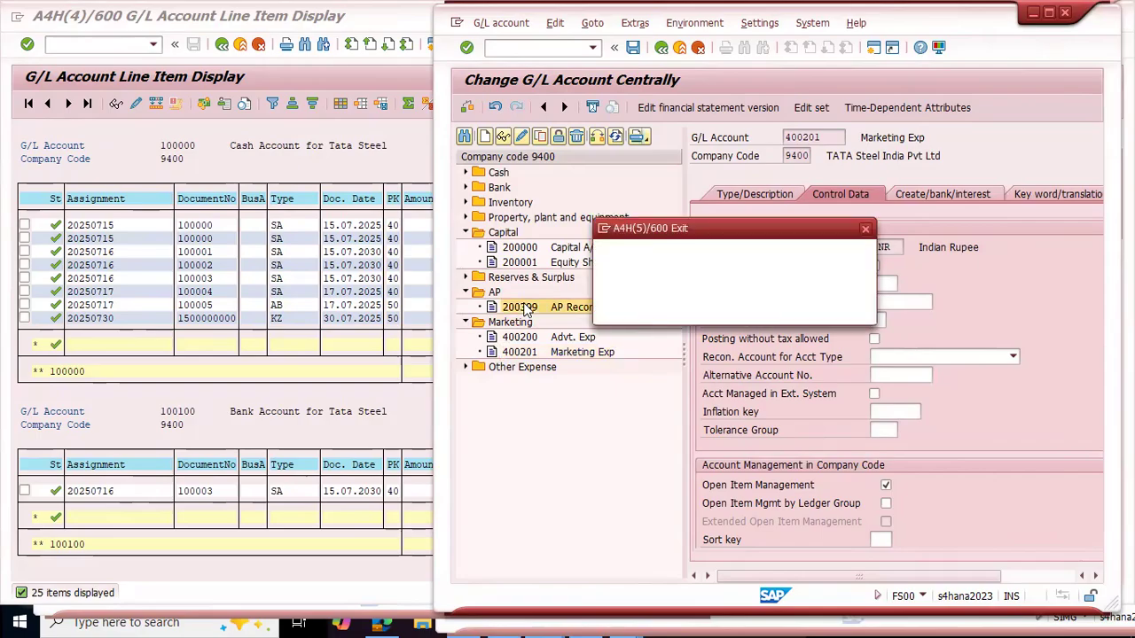
pyautogui.click(734, 309)
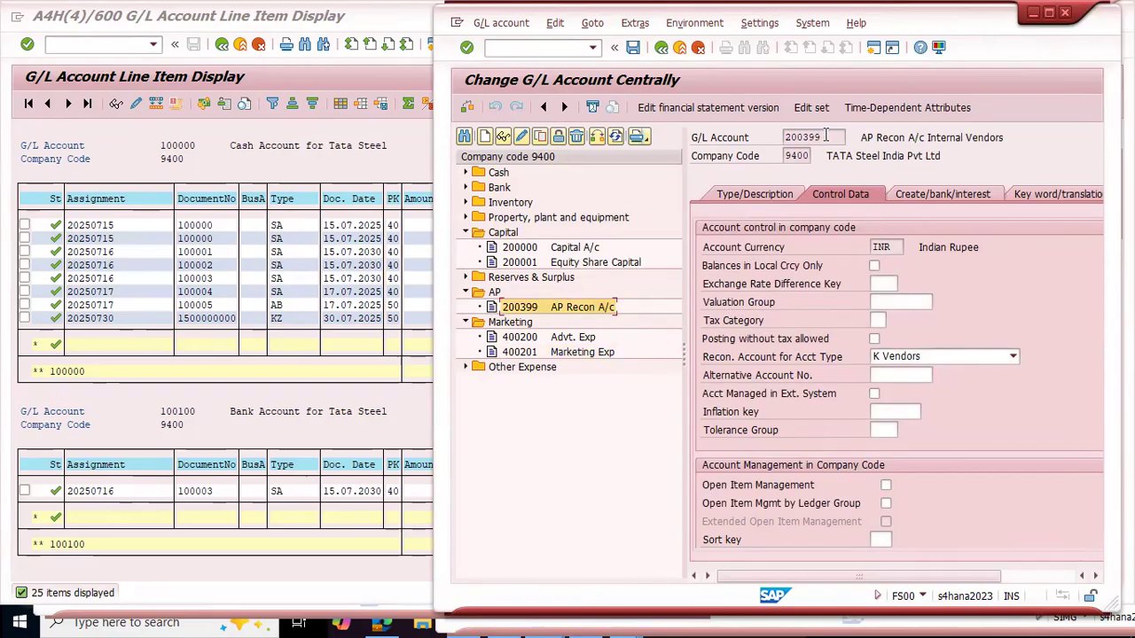
pyautogui.moveTo(875, 140); pyautogui.dragTo(1003, 140)
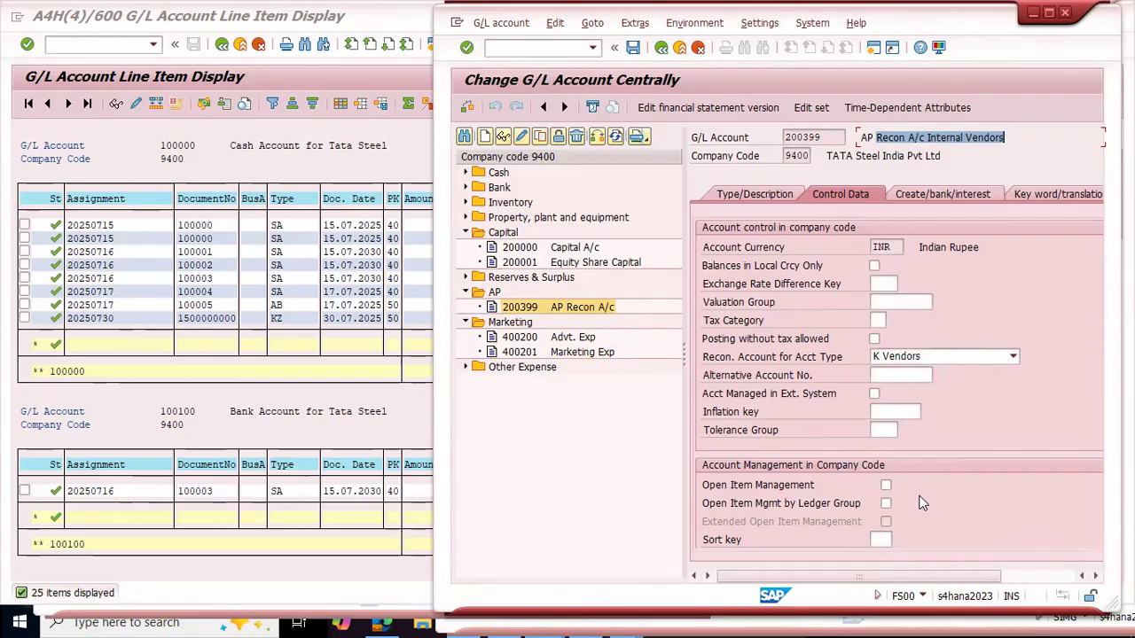
pyautogui.click(751, 193)
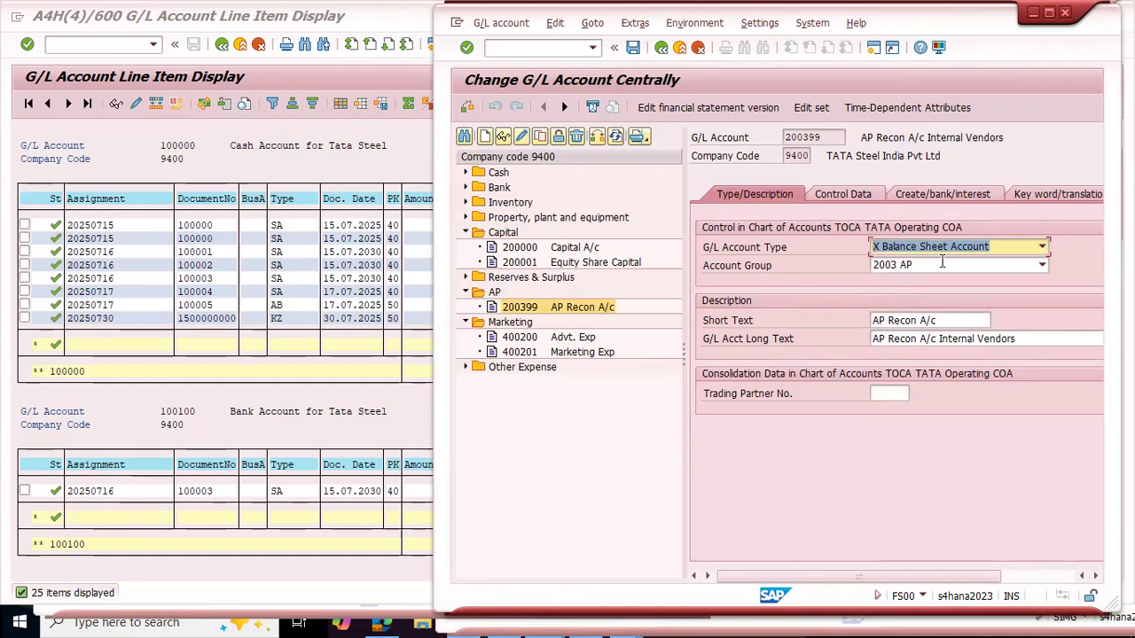
pyautogui.click(840, 196)
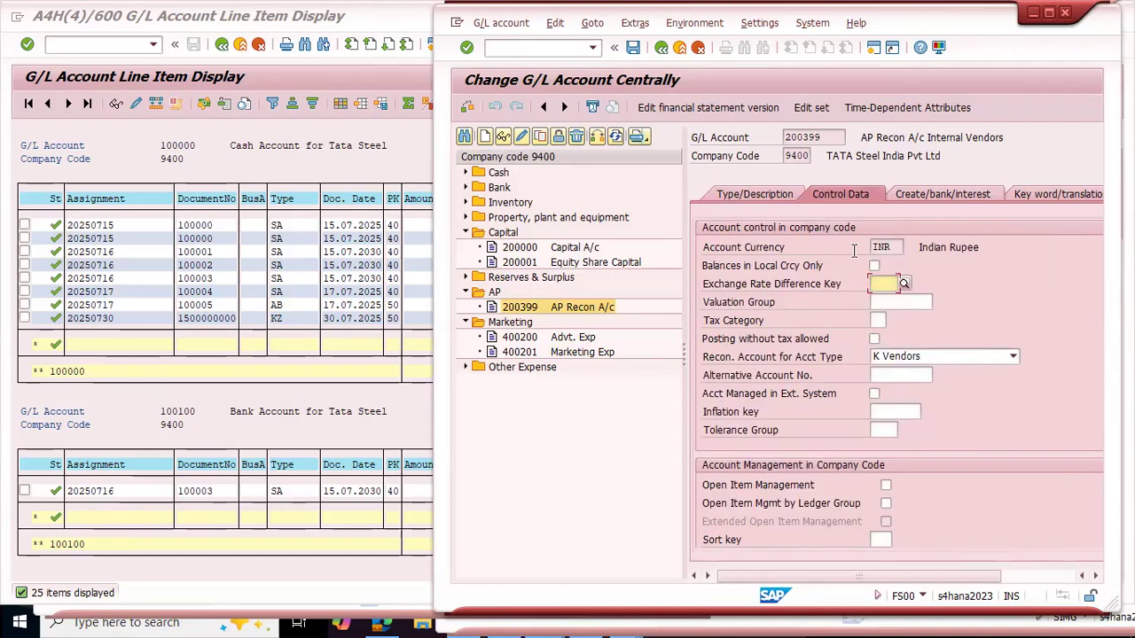
pyautogui.click(741, 191)
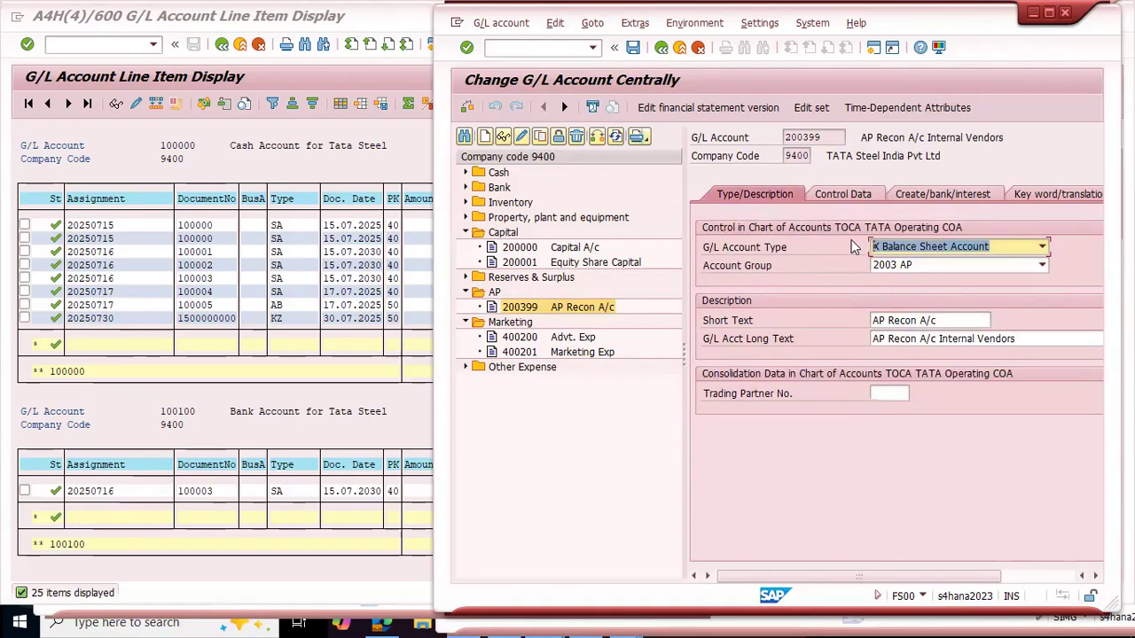
# Step: Try to activate Open Item Management in the control data of account 200399 AP Recon A/c and save
pyautogui.click(842, 194)
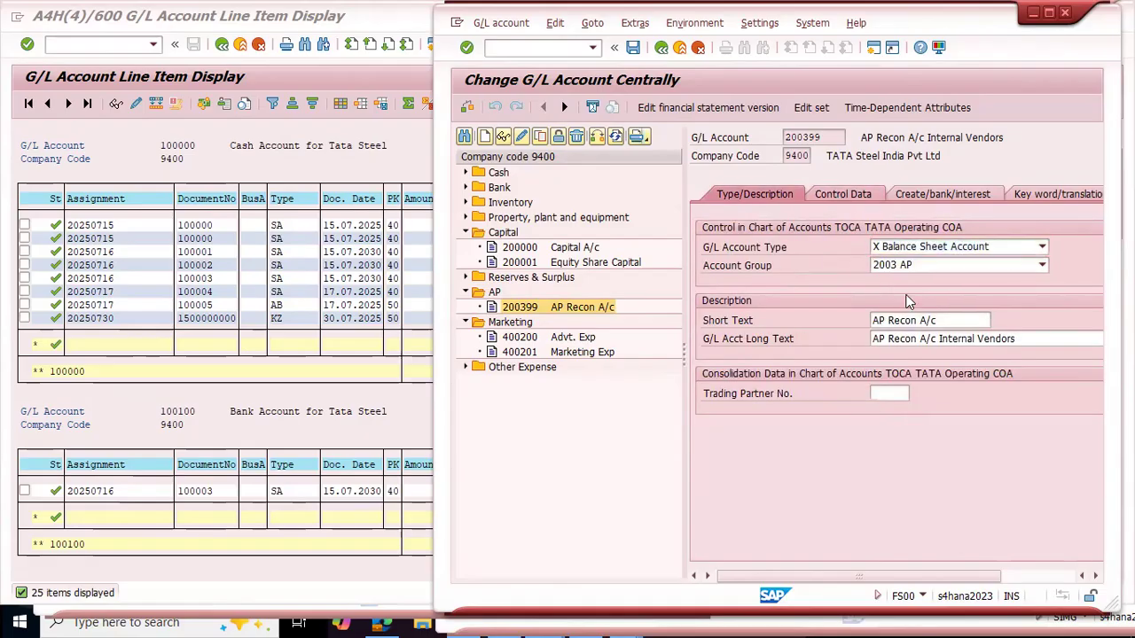
pyautogui.click(887, 485)
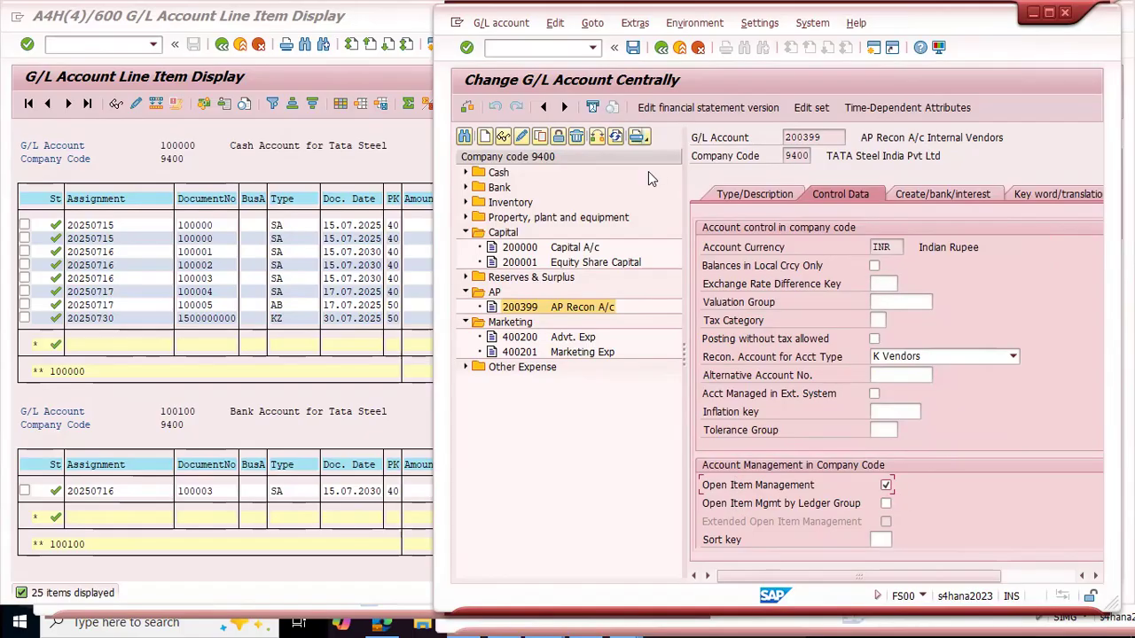
pyautogui.hotkey('ctrl', 's')
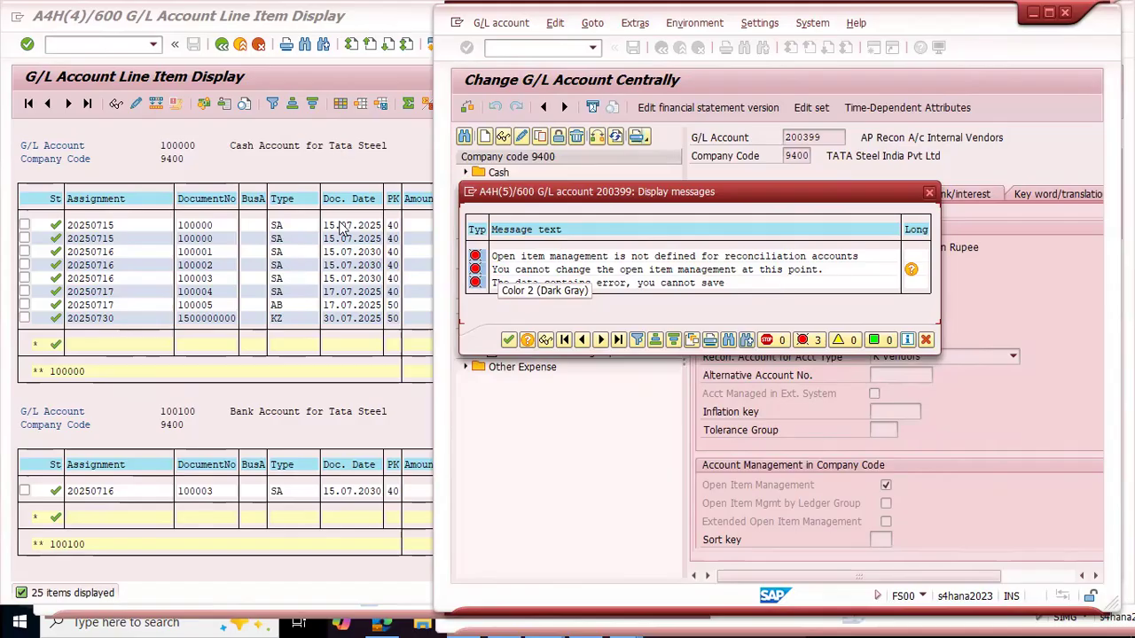
# Step: Switch to the G/L line item list and examine the item statuses and INV003 document date under account 200399 AP Recon A/c Internal Vendors
pyautogui.click(286, 390)
pyautogui.scroll(-3, 287, 393)
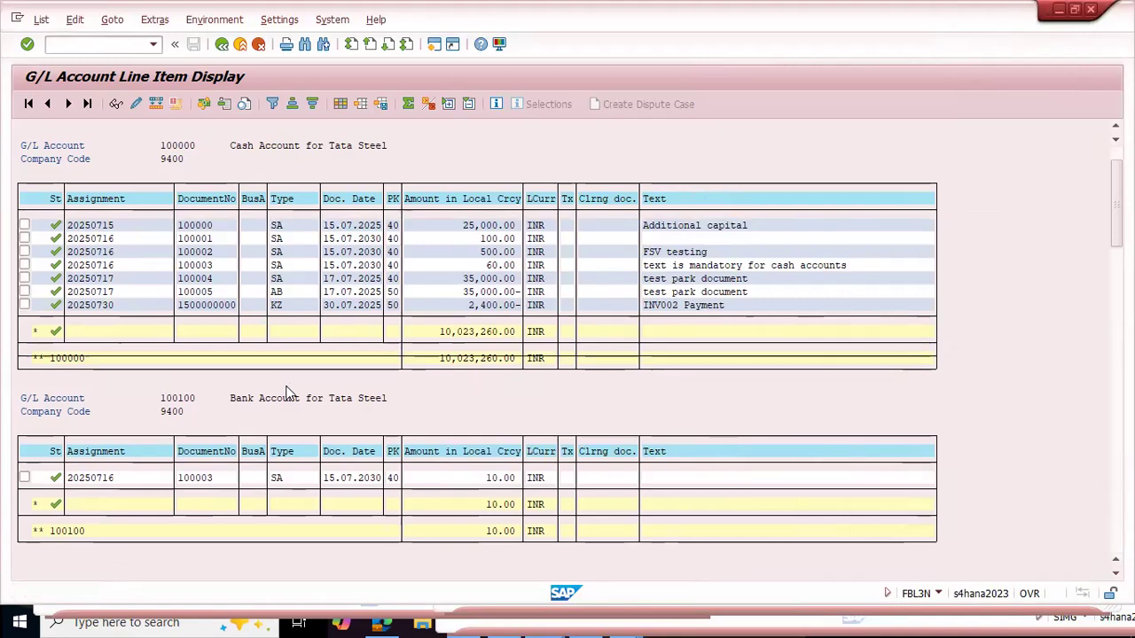
pyautogui.scroll(-1, 286, 390)
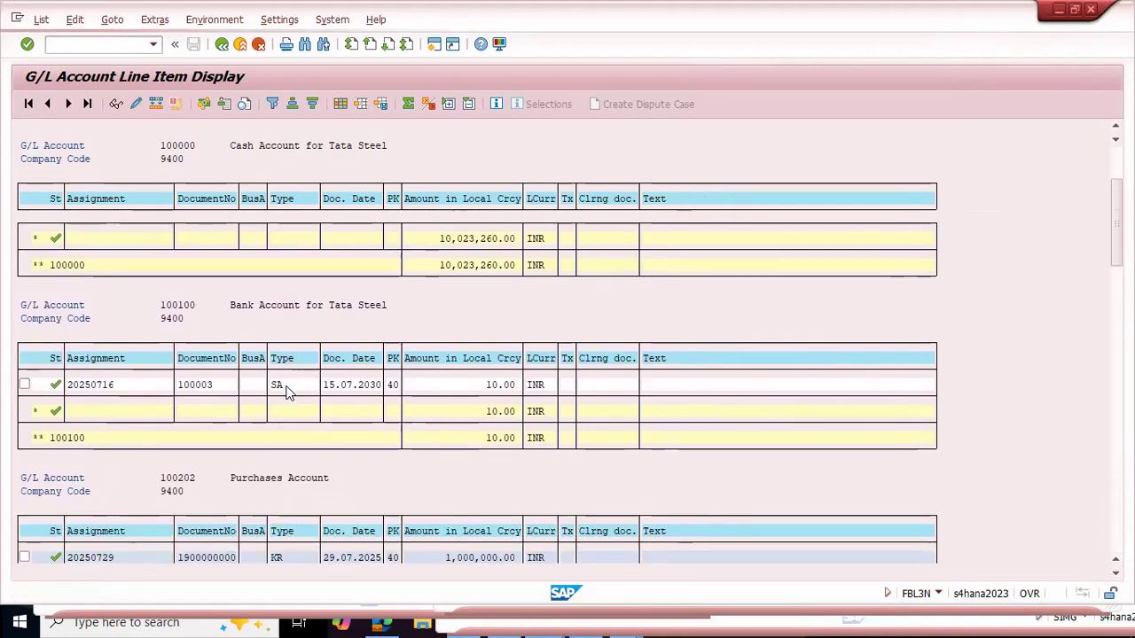
pyautogui.scroll(-1, 286, 390)
pyautogui.moveTo(1117, 230); pyautogui.dragTo(1116, 409)
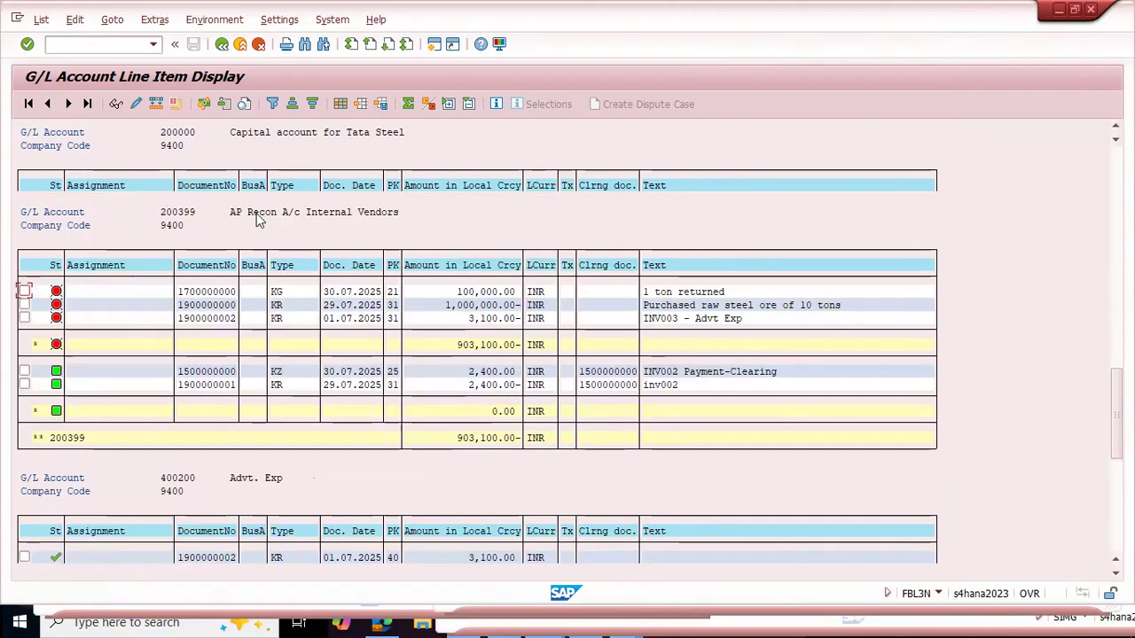
pyautogui.scroll(1, 238, 266)
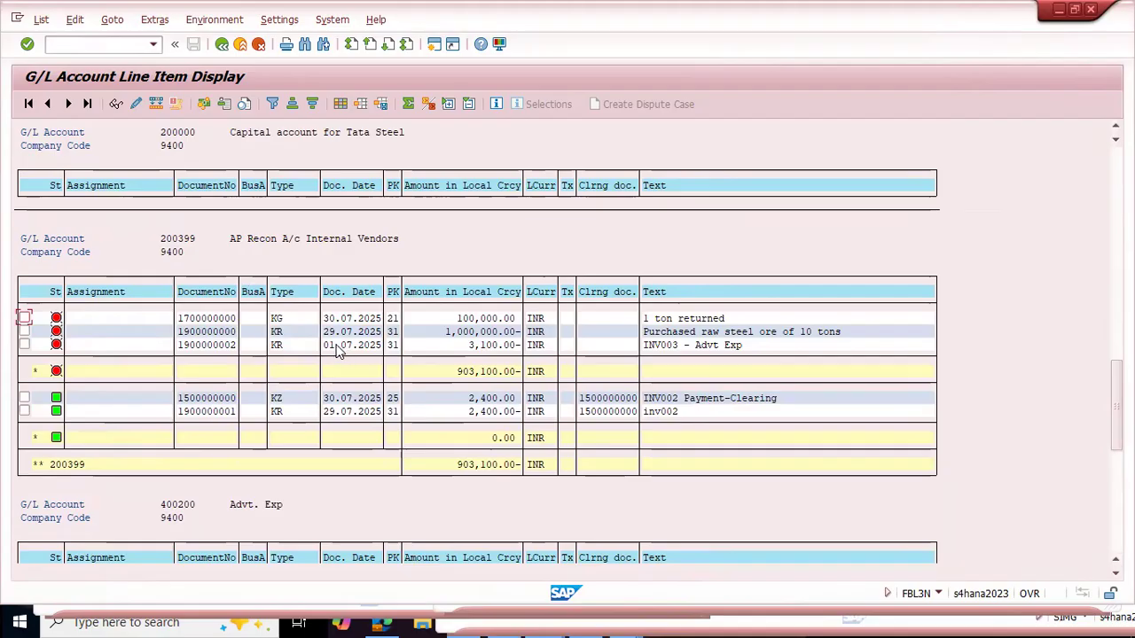
pyautogui.click(343, 349)
pyautogui.click(362, 345)
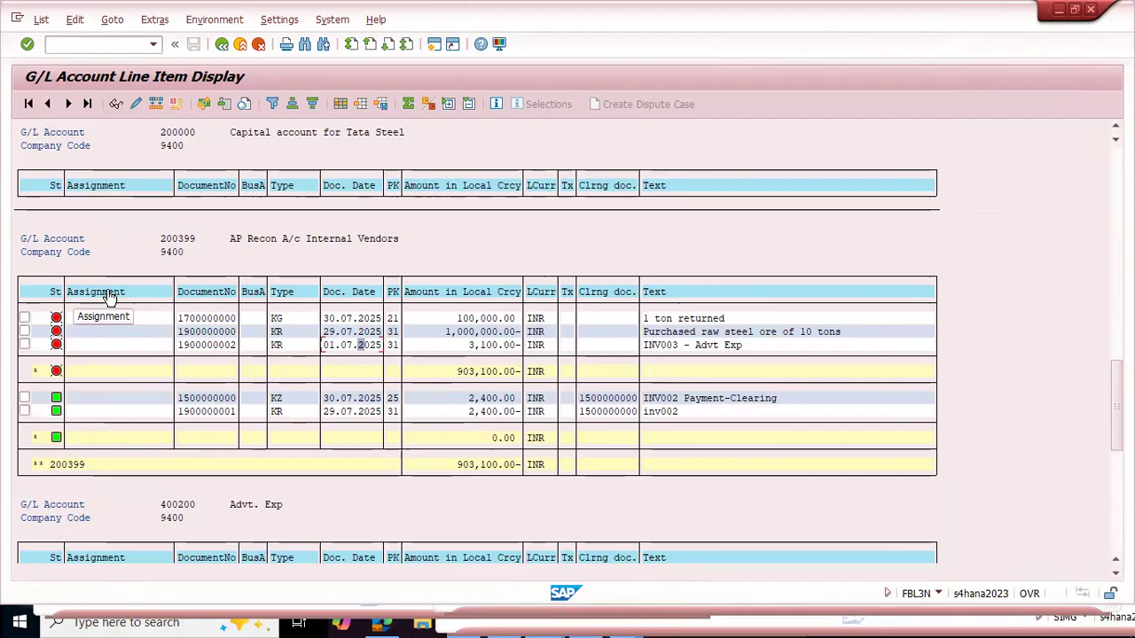
# Step: Return to account 200399 in FS00, dismiss the error messages and deactivate Open Item Management
pyautogui.hotkey('alt', 'Tab')
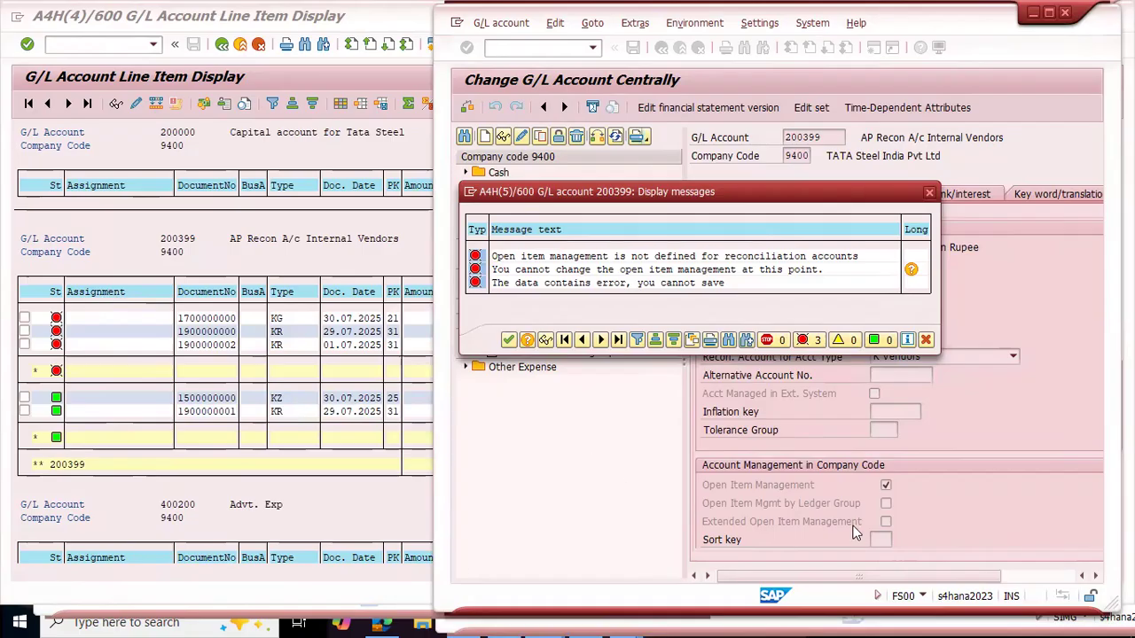
pyautogui.click(925, 342)
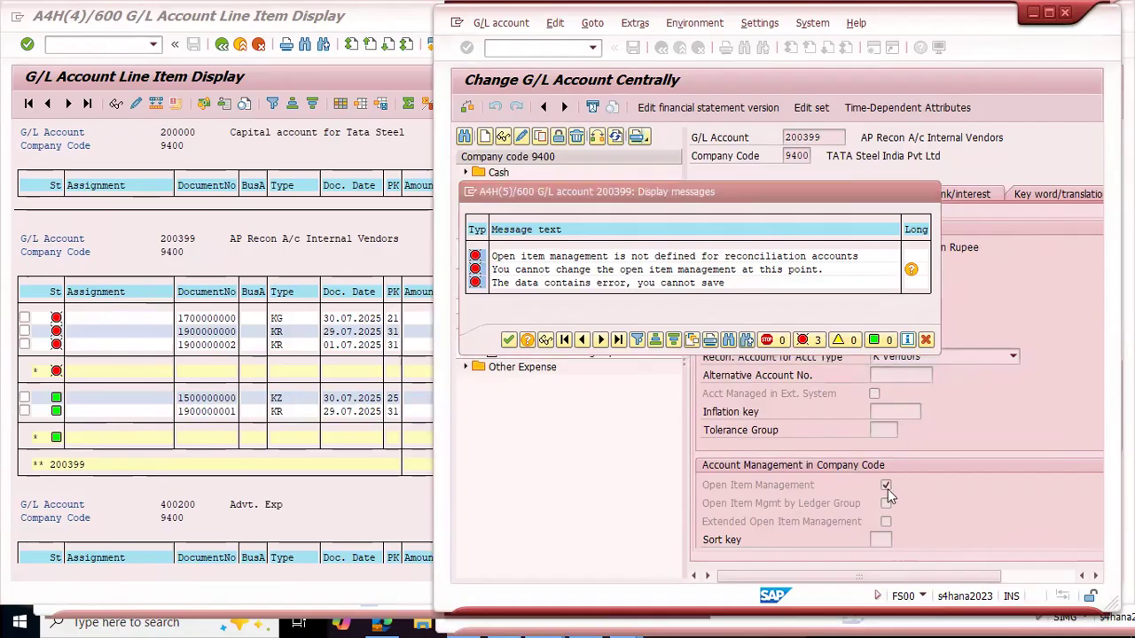
pyautogui.click(886, 486)
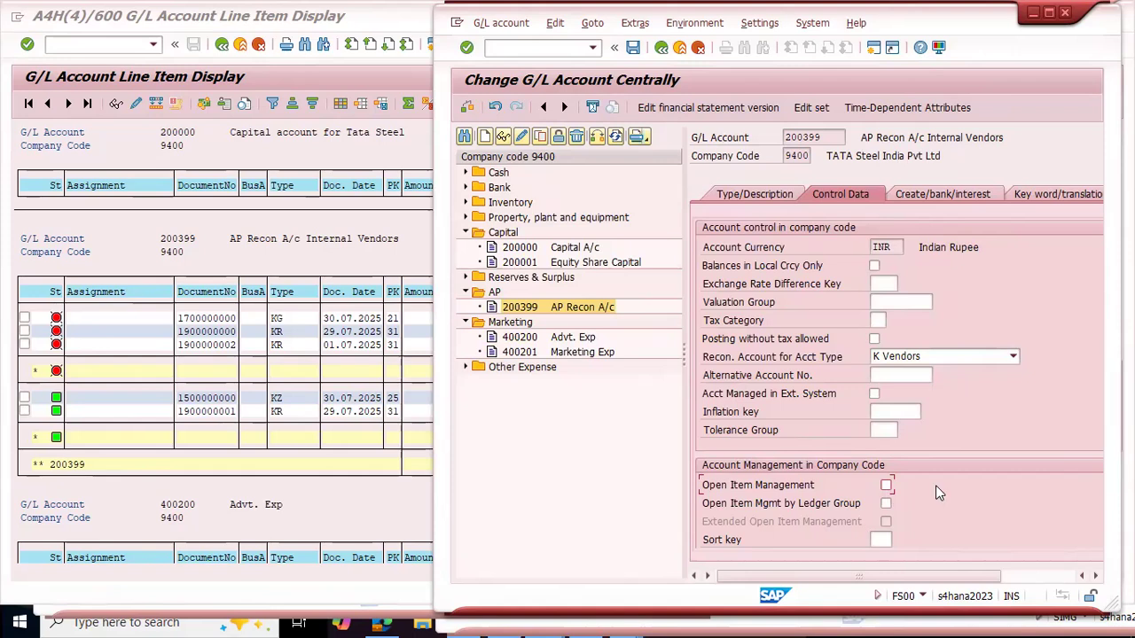
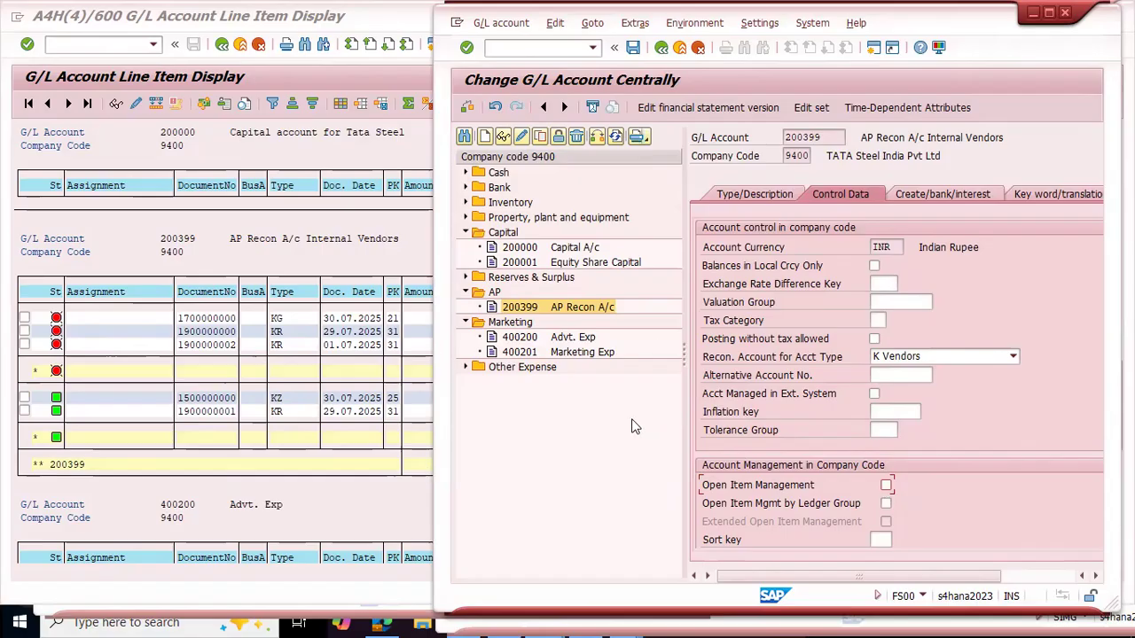
# Step: Review the AP Recon A/c Internal Vendors line items in the G/L line item display for company code 9400
pyautogui.click(574, 309)
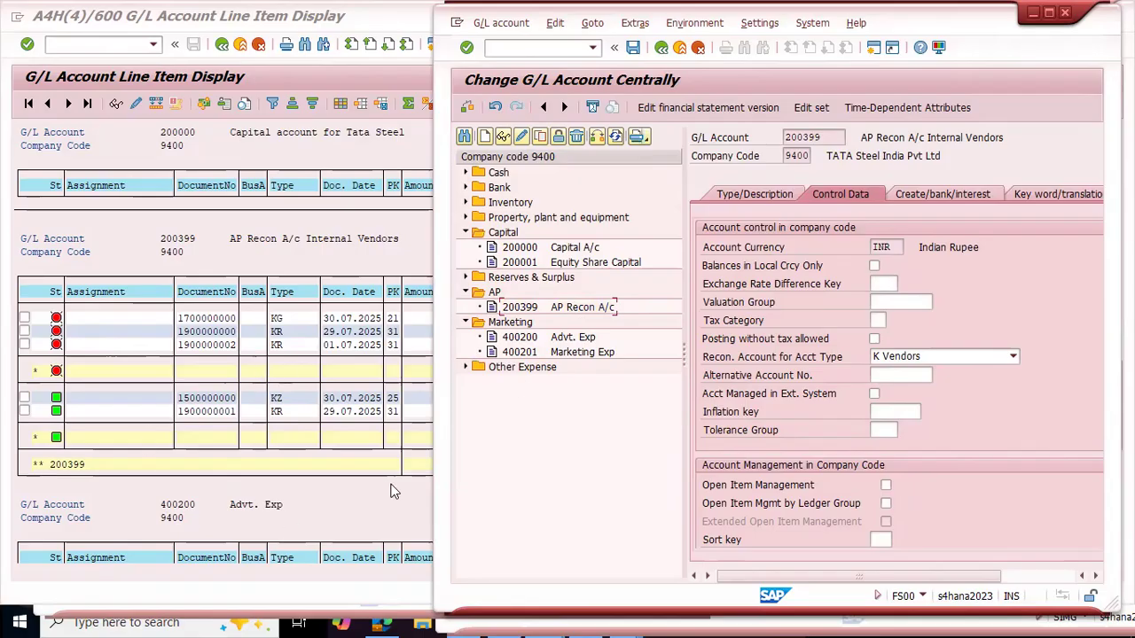
pyautogui.click(162, 391)
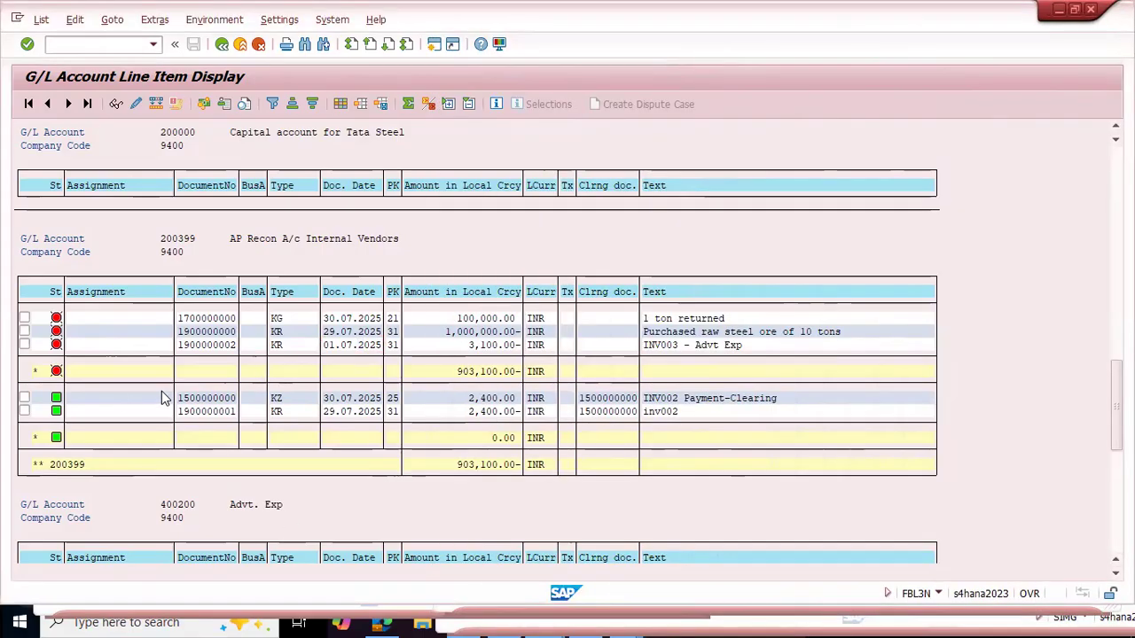
pyautogui.scroll(-15, 161, 391)
pyautogui.scroll(10, 162, 391)
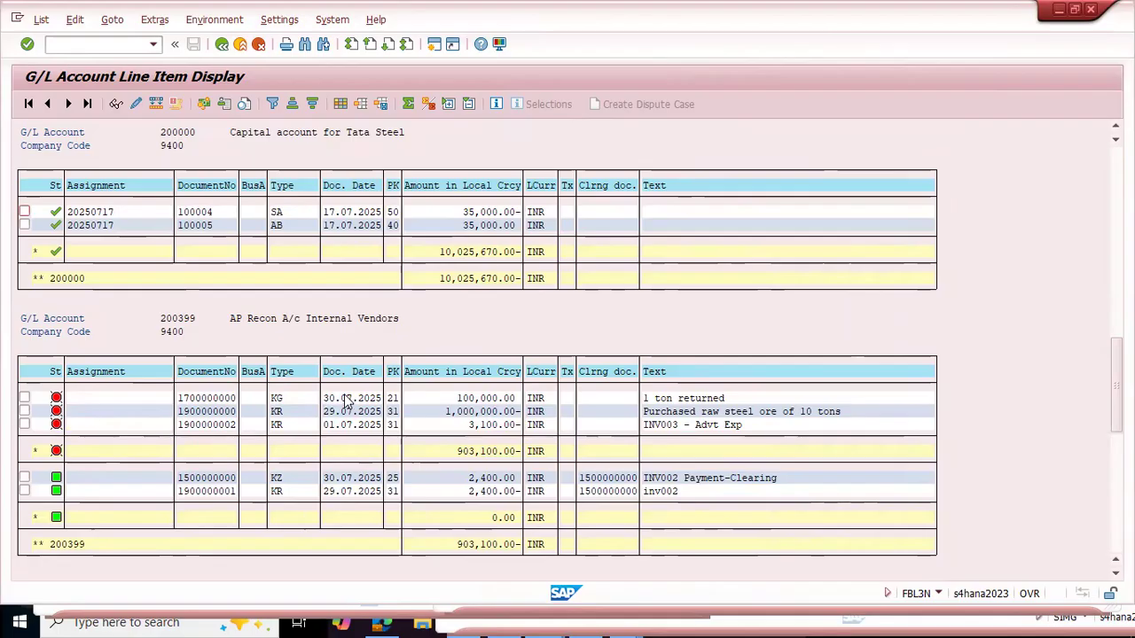
pyautogui.hotkey('alt', 'Tab')
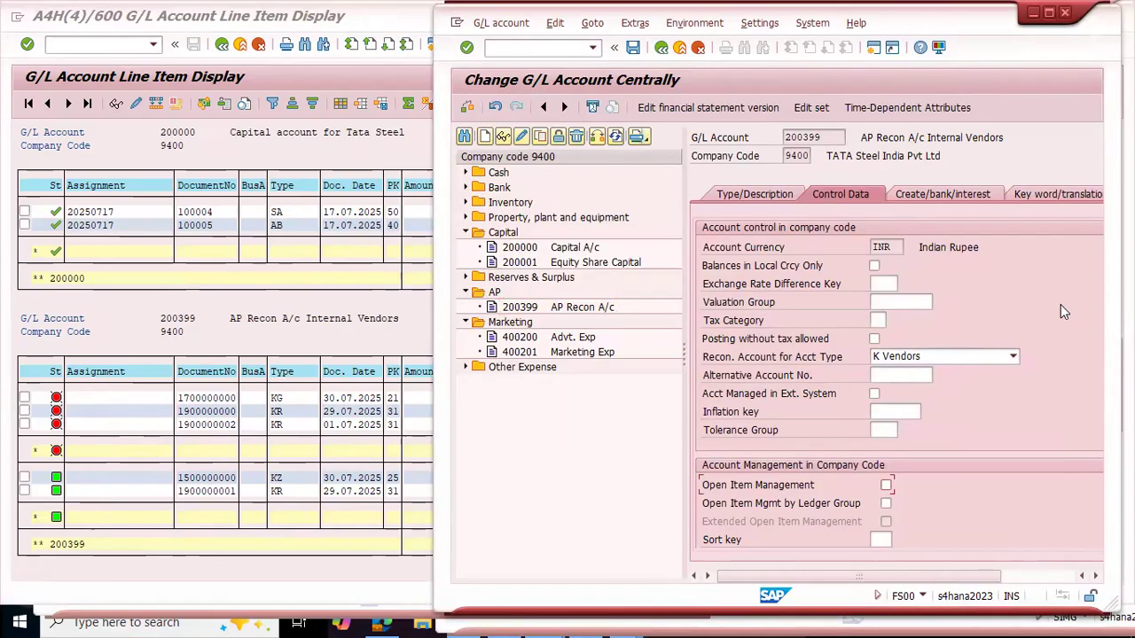
# Step: Restart transaction FS00 and display the control data of AP Recon A/c from the AP account group
pyautogui.write('/nfs00')
pyautogui.press('Return')
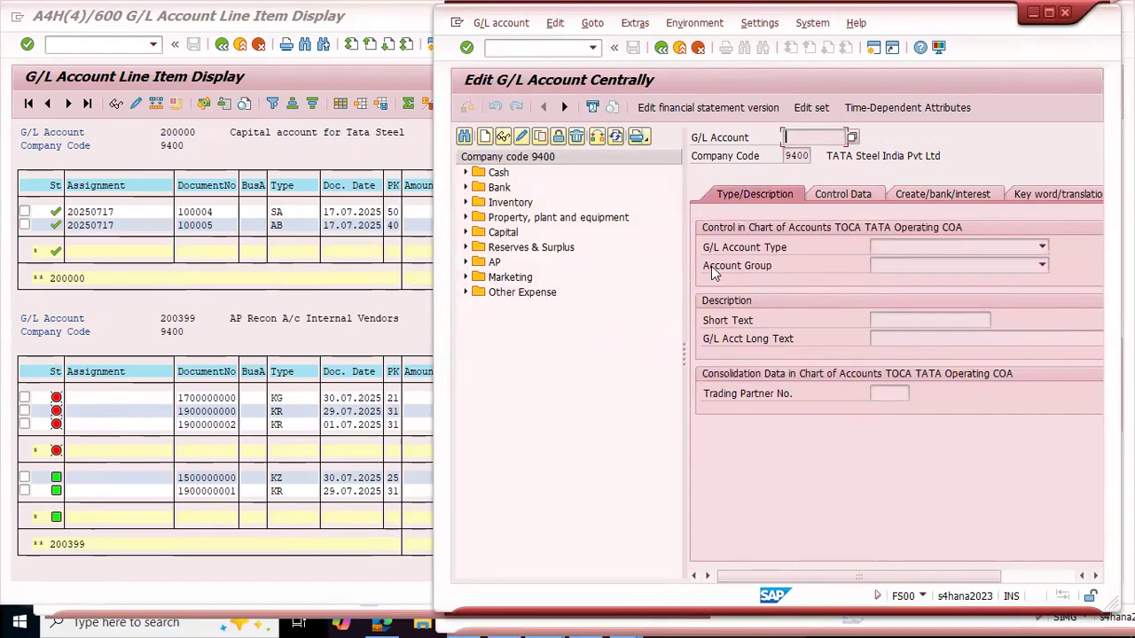
pyautogui.click(466, 264)
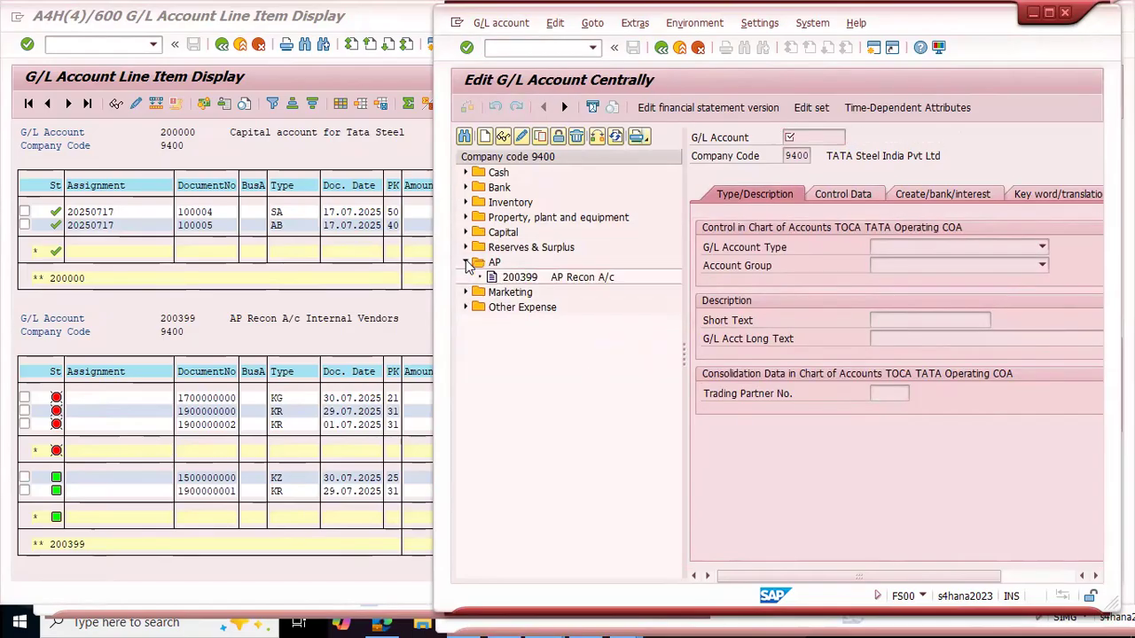
pyautogui.doubleClick(565, 278)
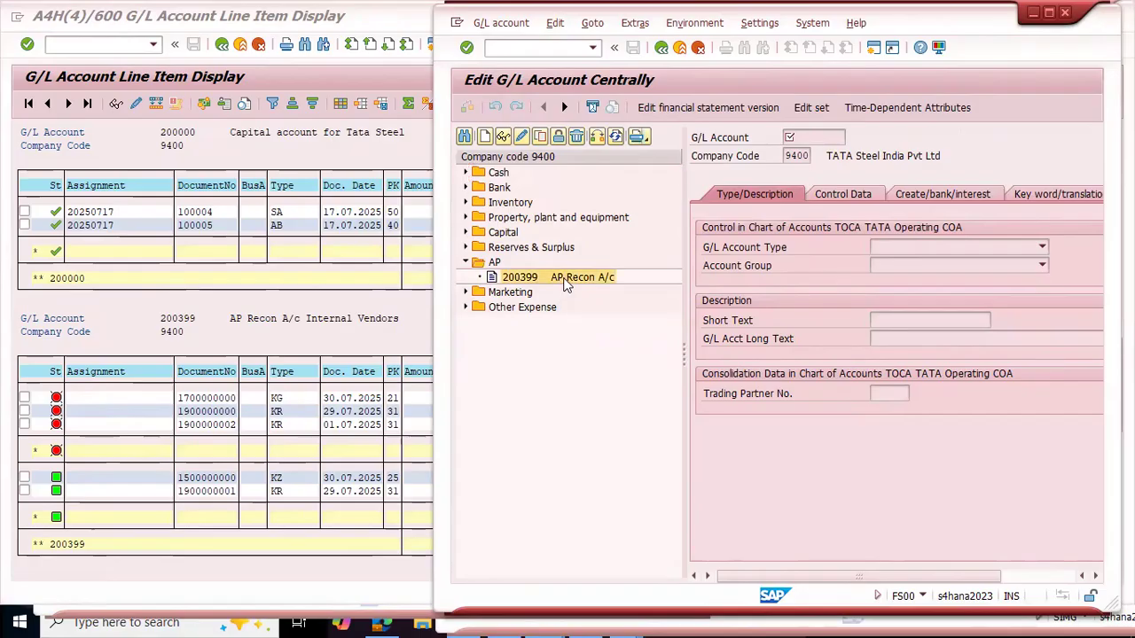
pyautogui.click(840, 197)
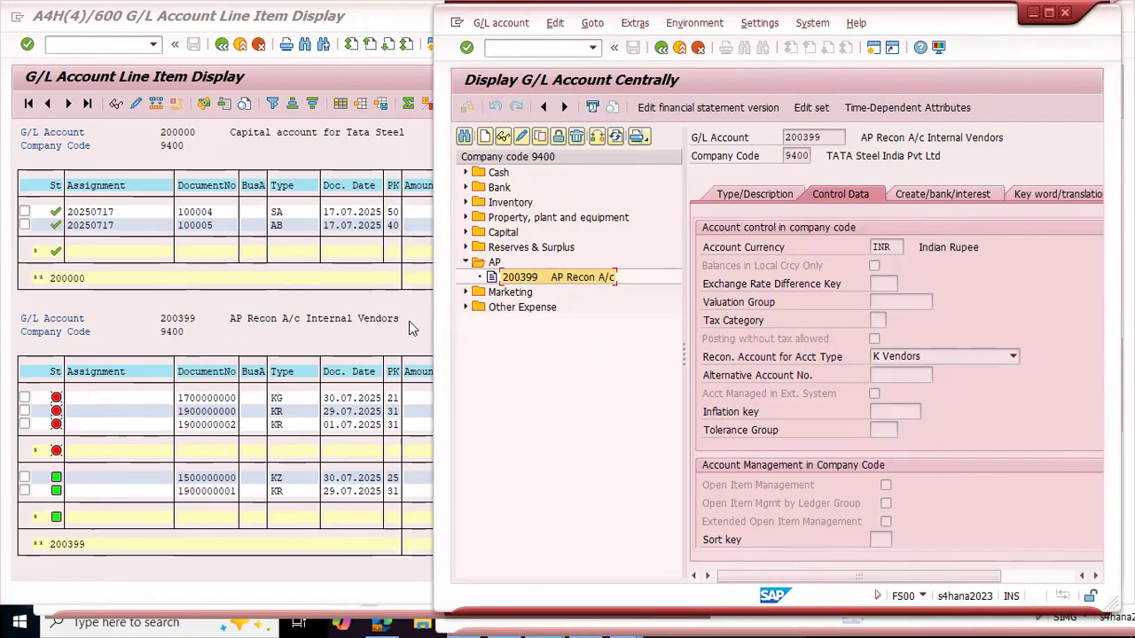
# Step: Try to enable Open Item Management for AP Recon A/c in change mode and save the account
pyautogui.click(520, 135)
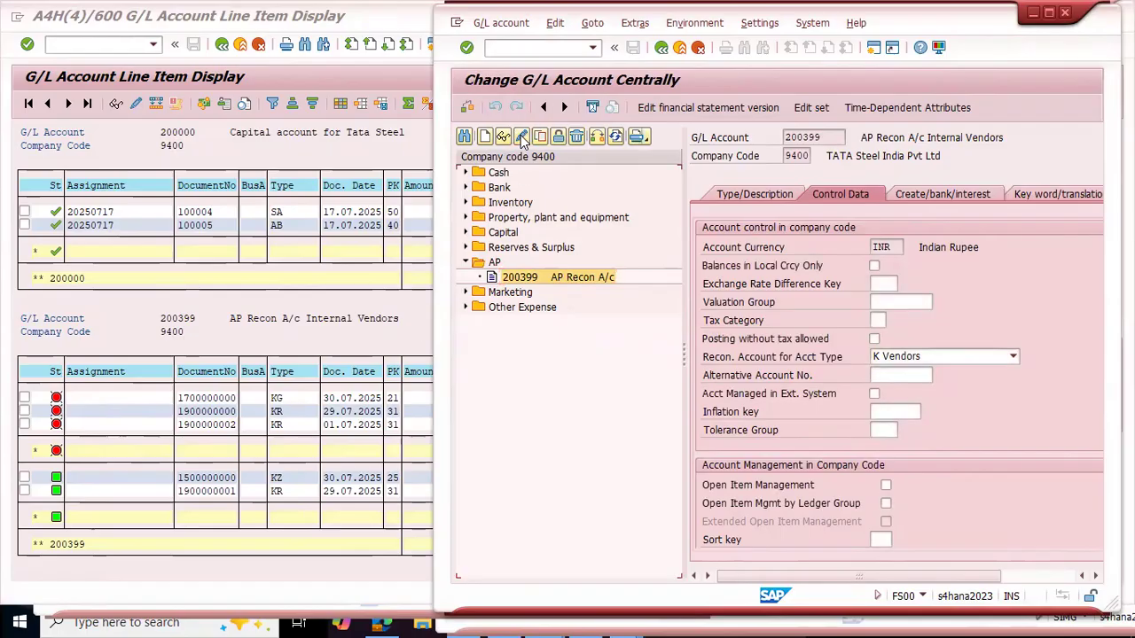
pyautogui.click(885, 486)
pyautogui.hotkey('ctrl', 's')
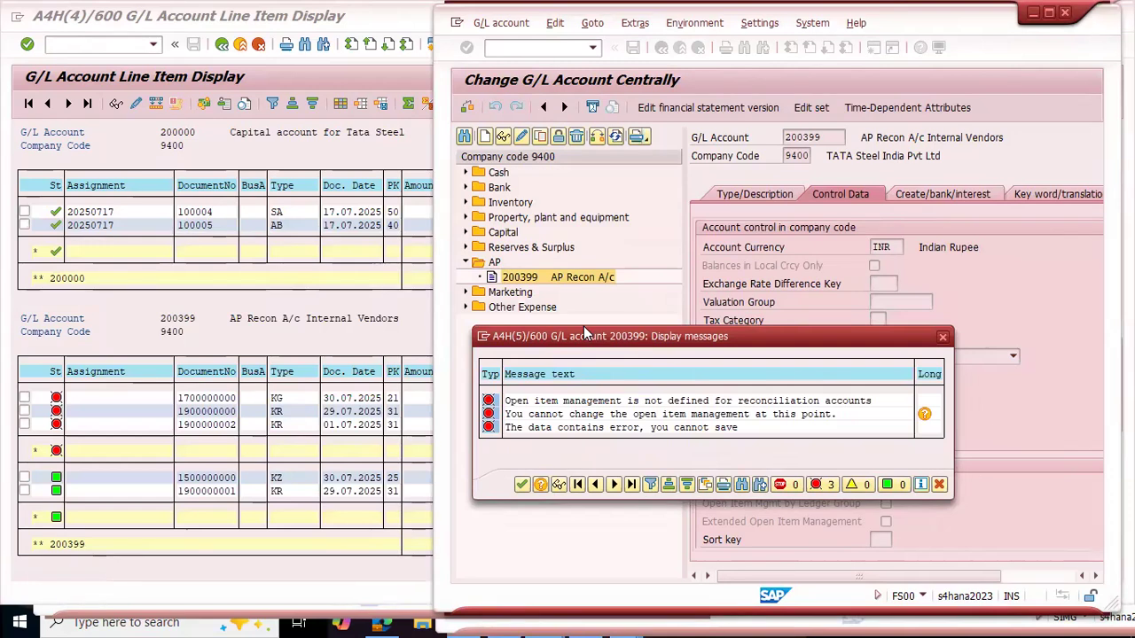
pyautogui.click(942, 336)
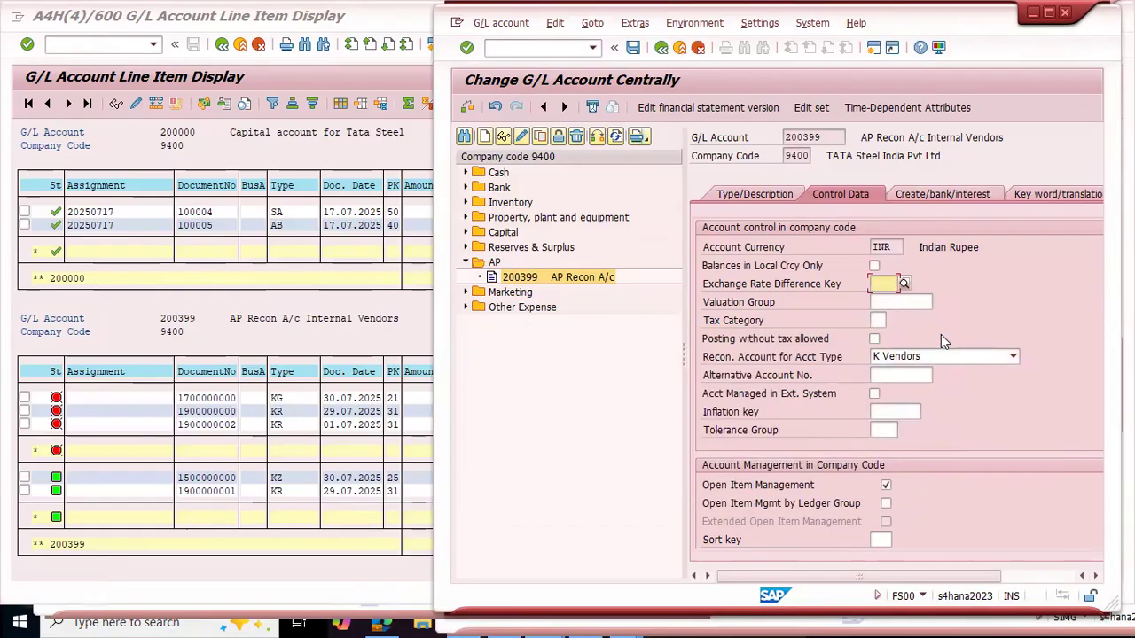
pyautogui.click(603, 406)
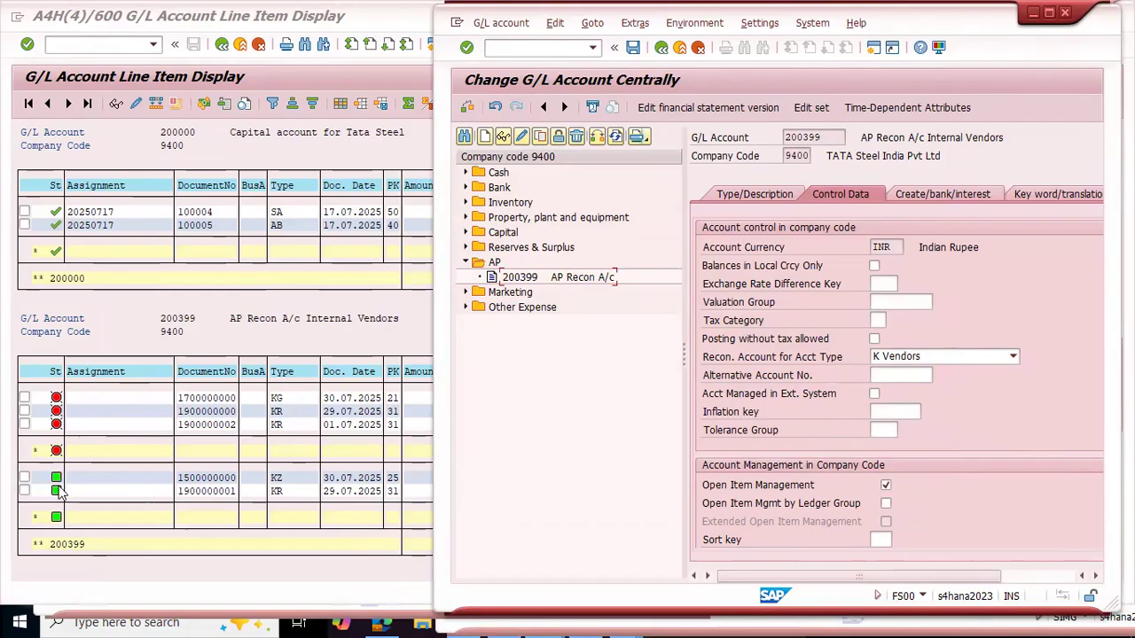
# Step: Compare the open and cleared AP Recon line items with the account's Open Item Management setting
pyautogui.click(108, 482)
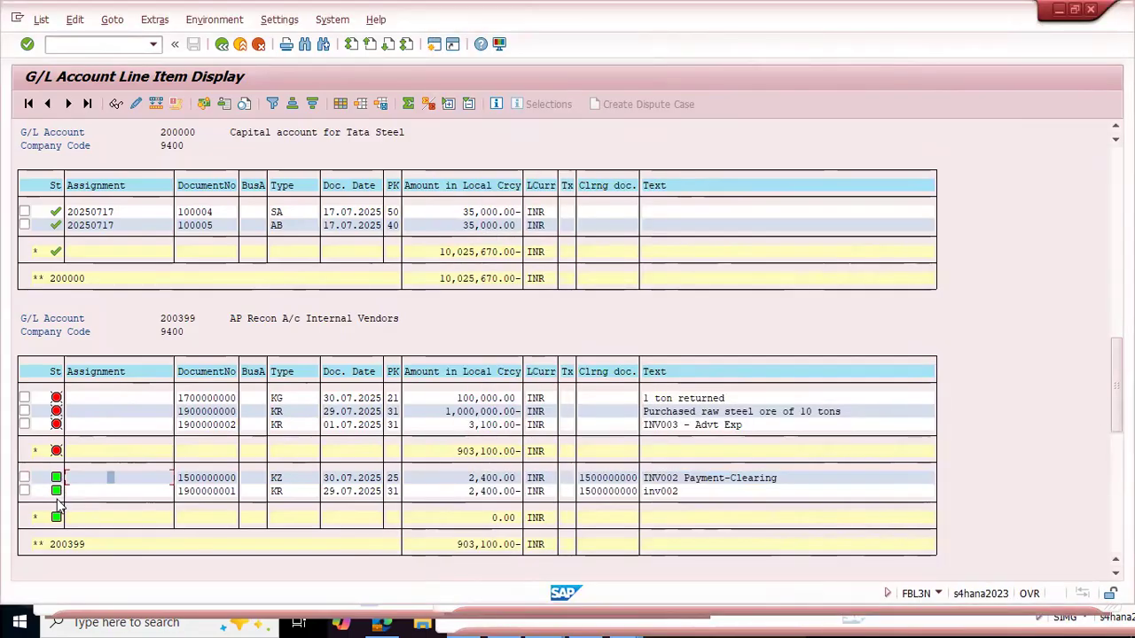
pyautogui.hotkey('alt', 'Tab')
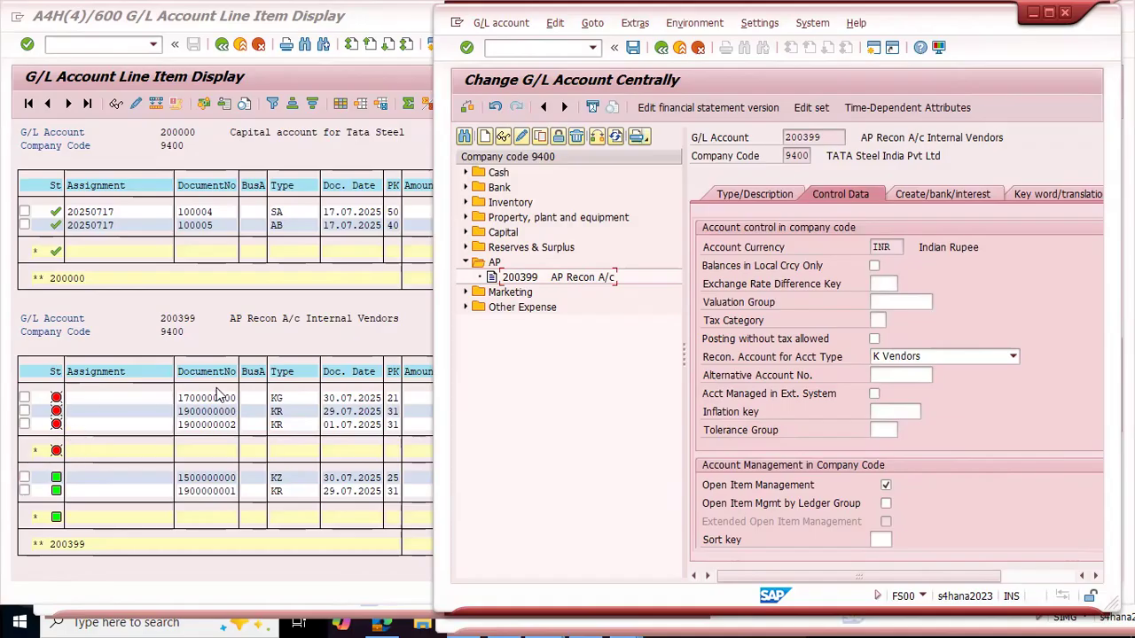
pyautogui.click(324, 426)
pyautogui.click(454, 455)
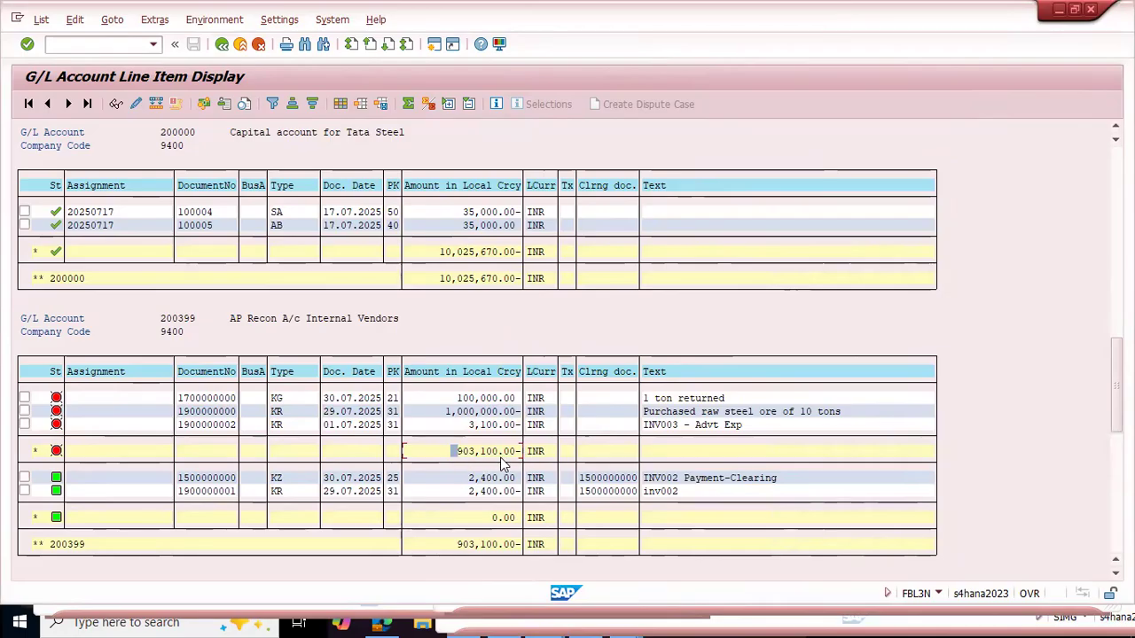
pyautogui.hotkey('alt', 'Tab')
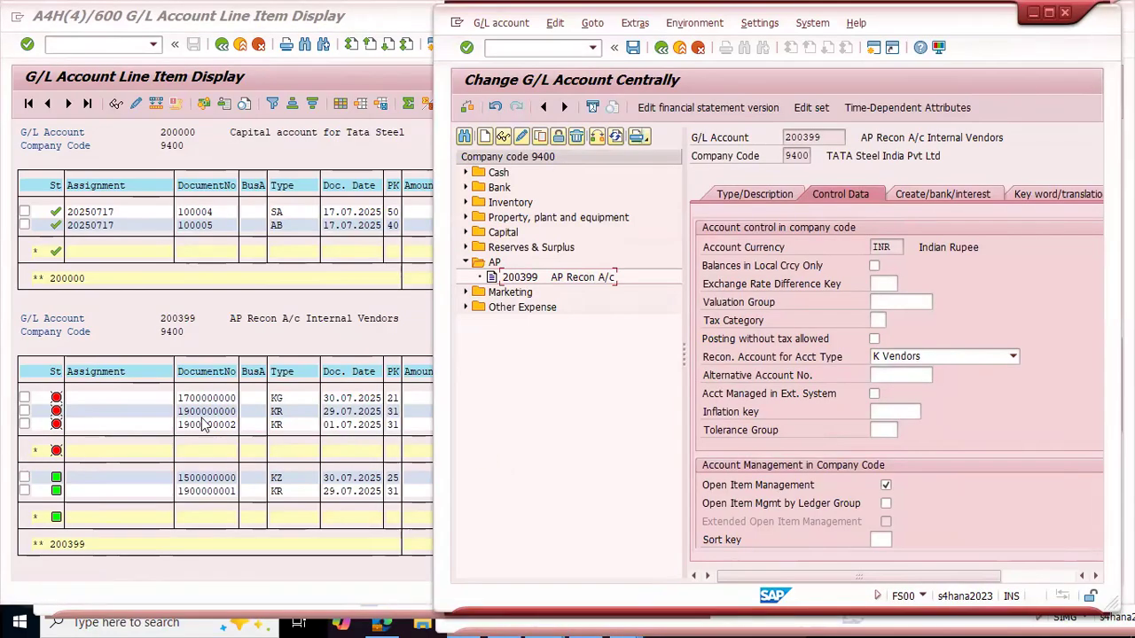
pyautogui.click(330, 424)
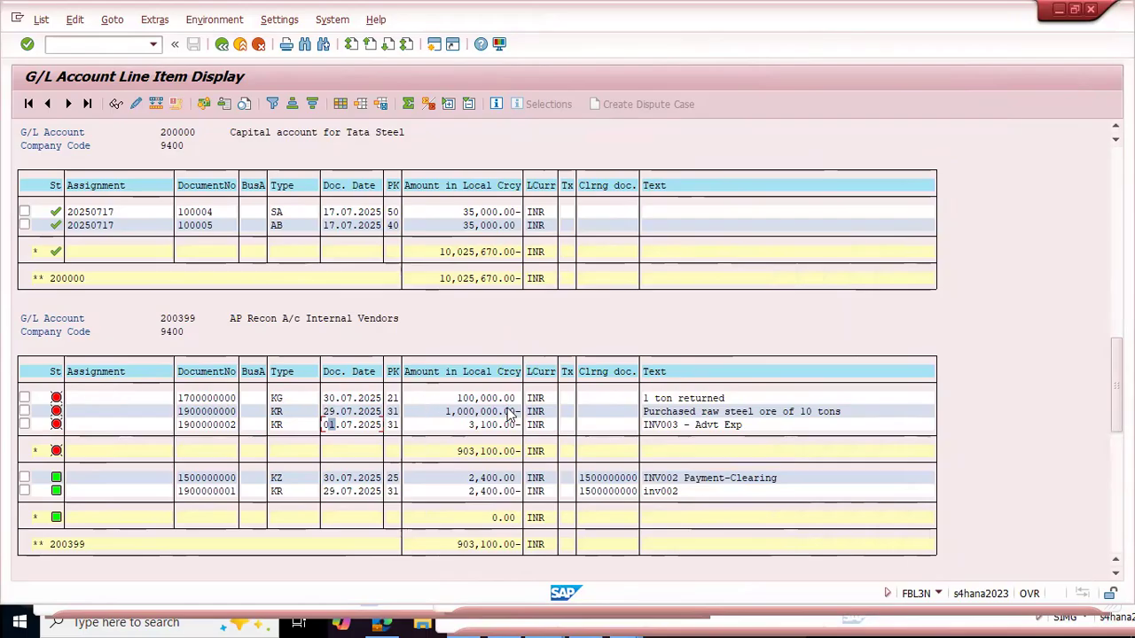
pyautogui.hotkey('alt', 'Tab')
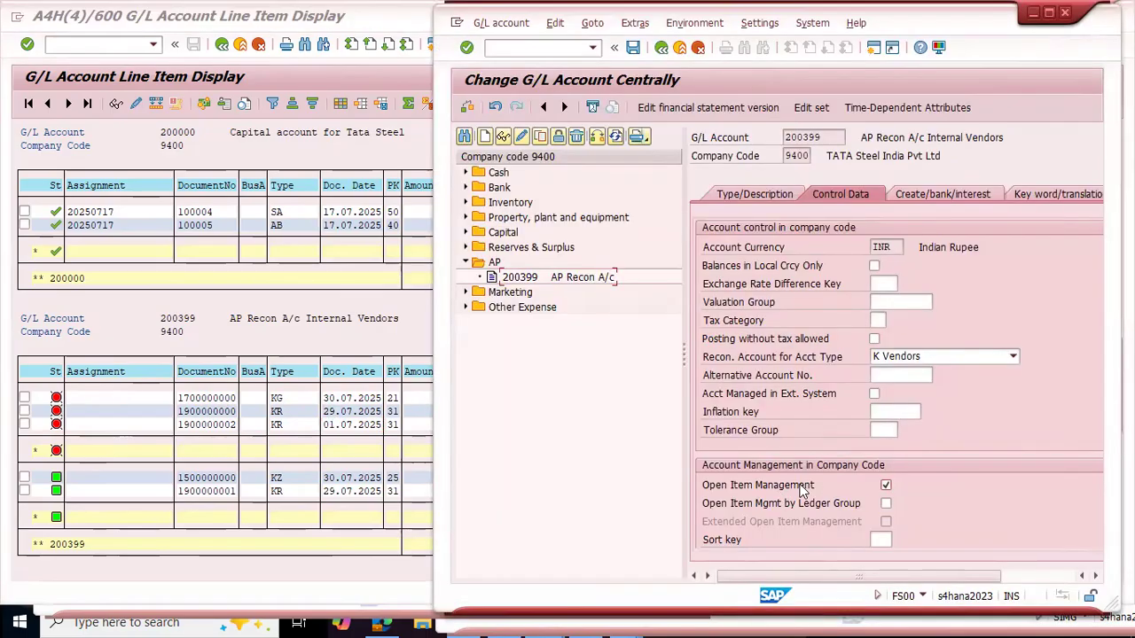
pyautogui.hotkey('alt', 'Tab')
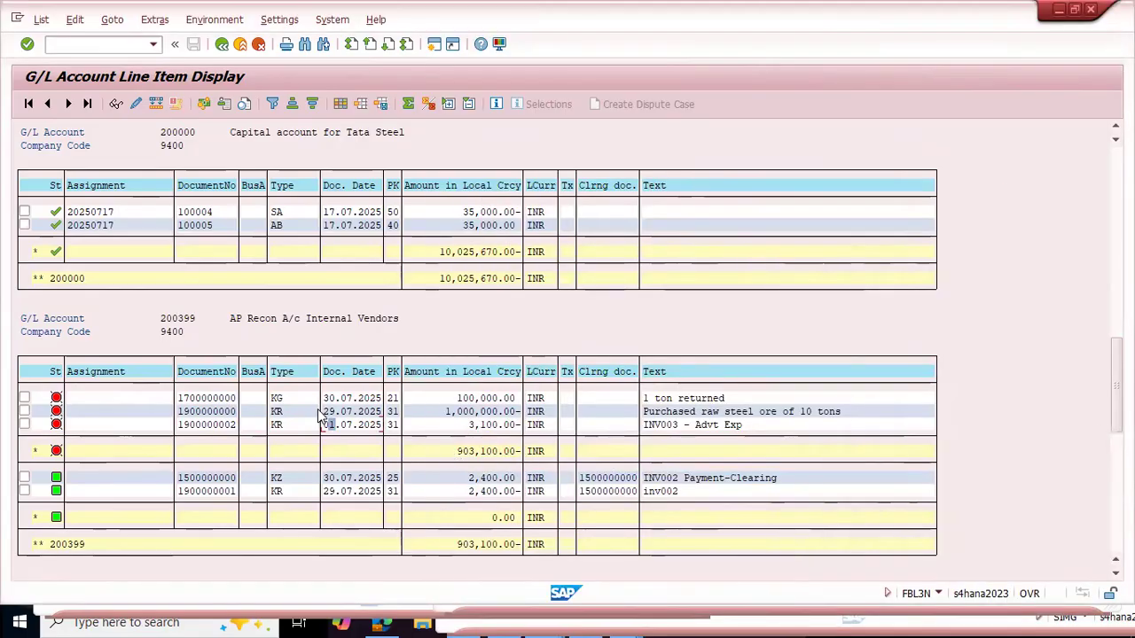
pyautogui.hotkey('alt', 'Tab')
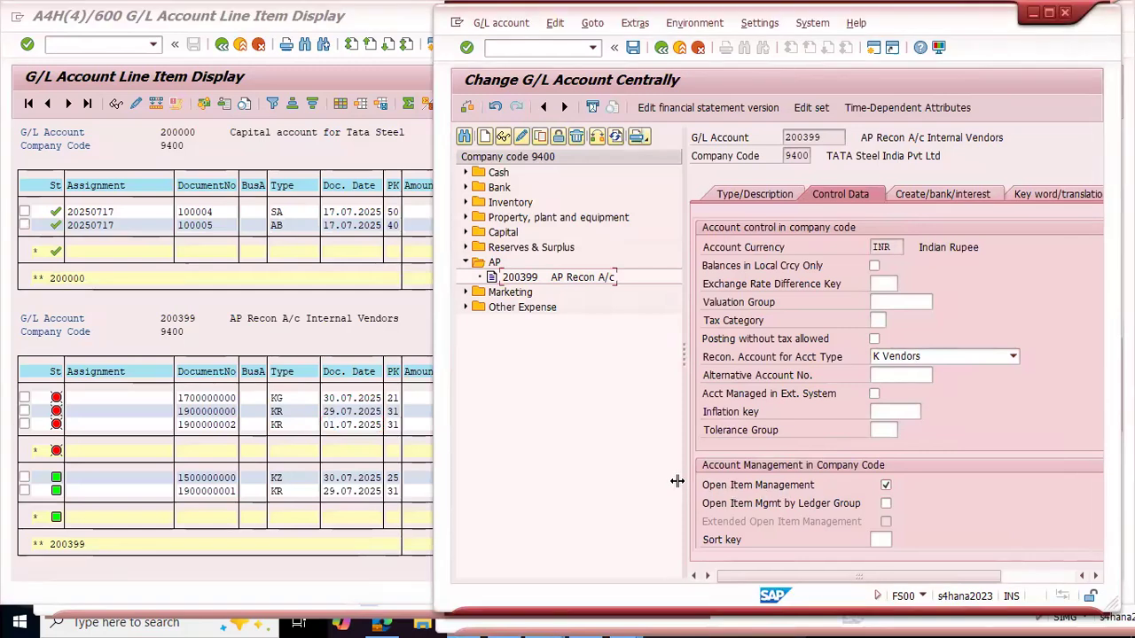
# Step: Narrow the account tree and master data window beside the line item display, and examine the amounts of the open and cleared vendor items
pyautogui.moveTo(683, 479); pyautogui.dragTo(561, 482)
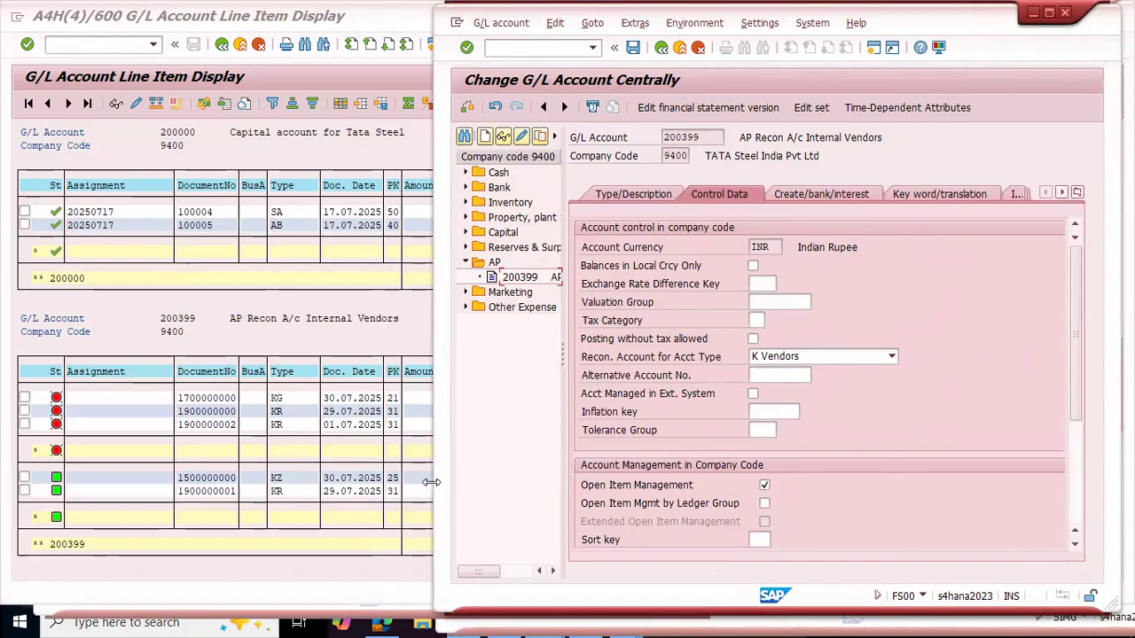
pyautogui.moveTo(431, 481); pyautogui.dragTo(631, 492)
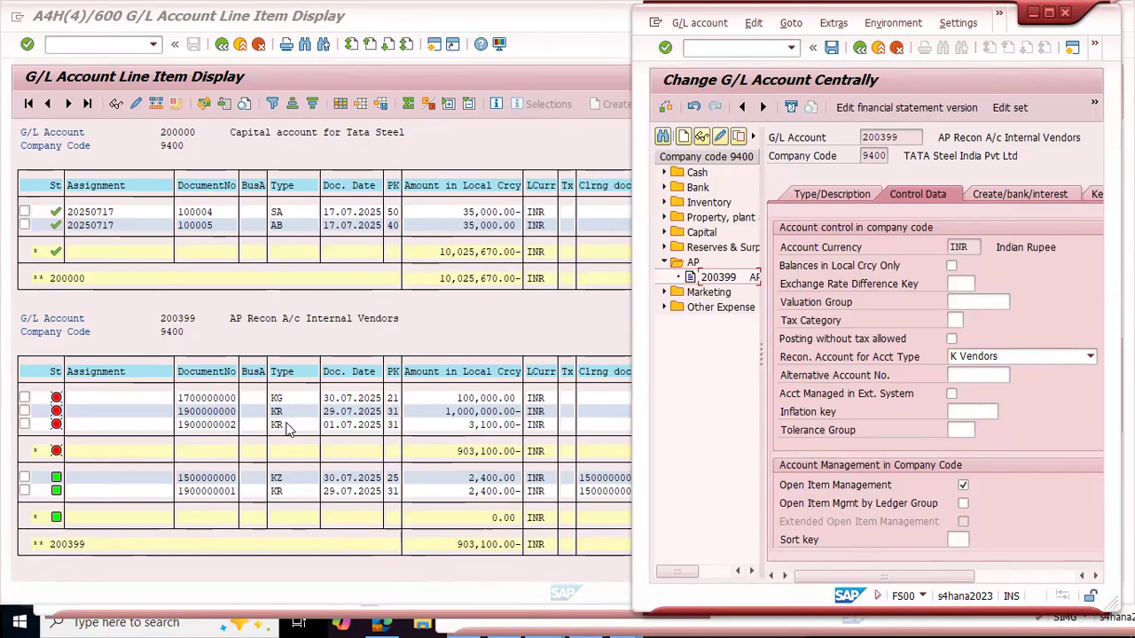
pyautogui.click(321, 419)
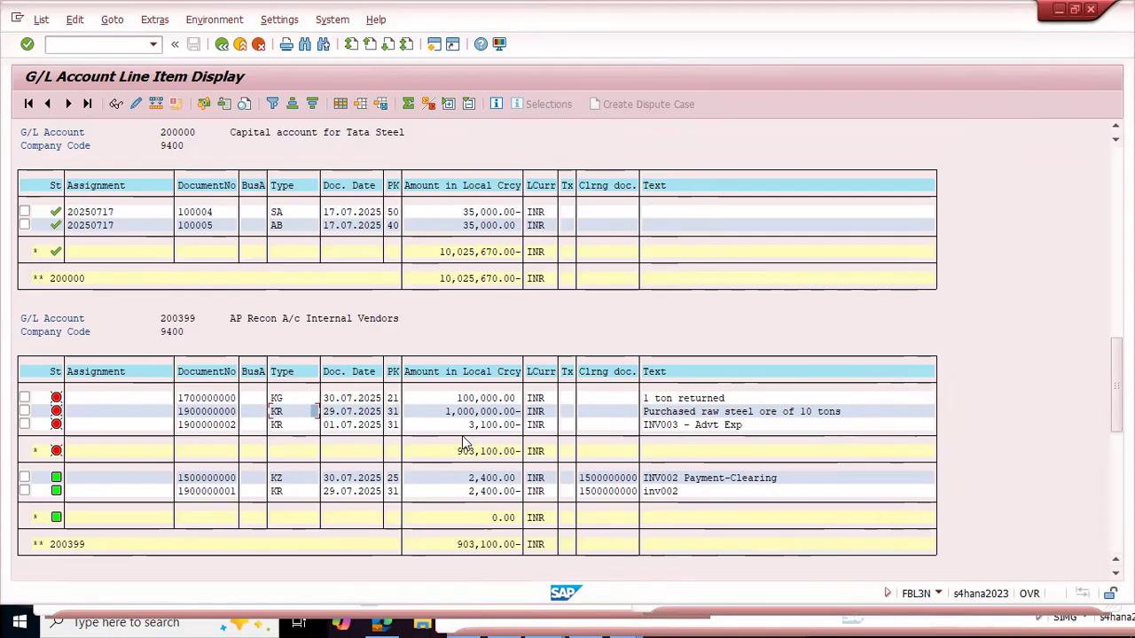
pyautogui.hotkey('alt', 'Tab')
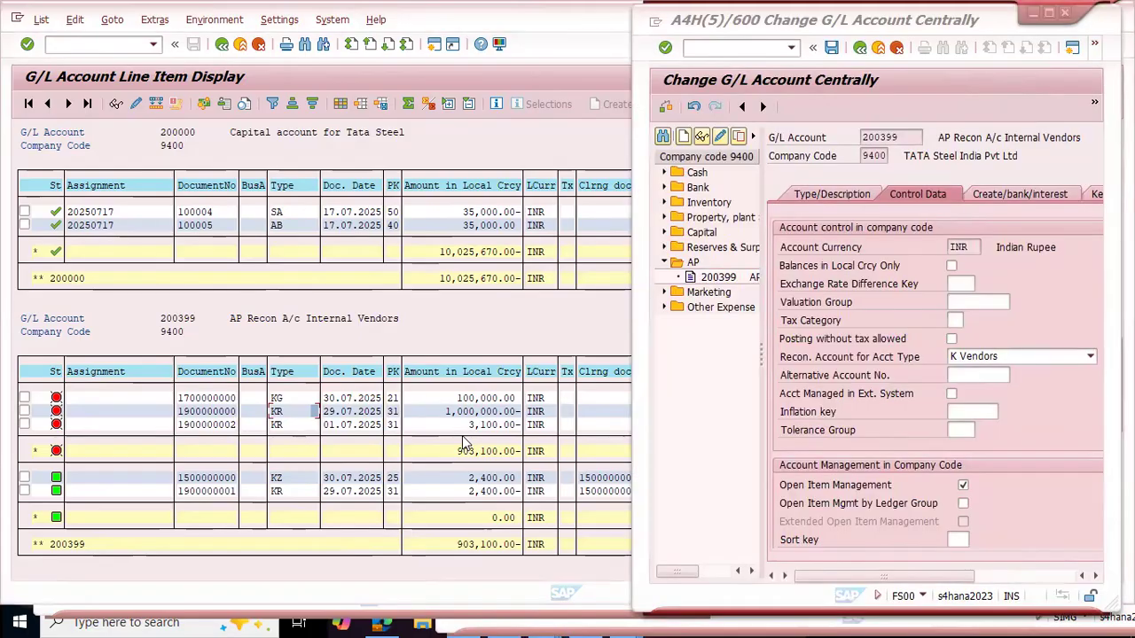
pyautogui.hotkey('alt', 'Tab')
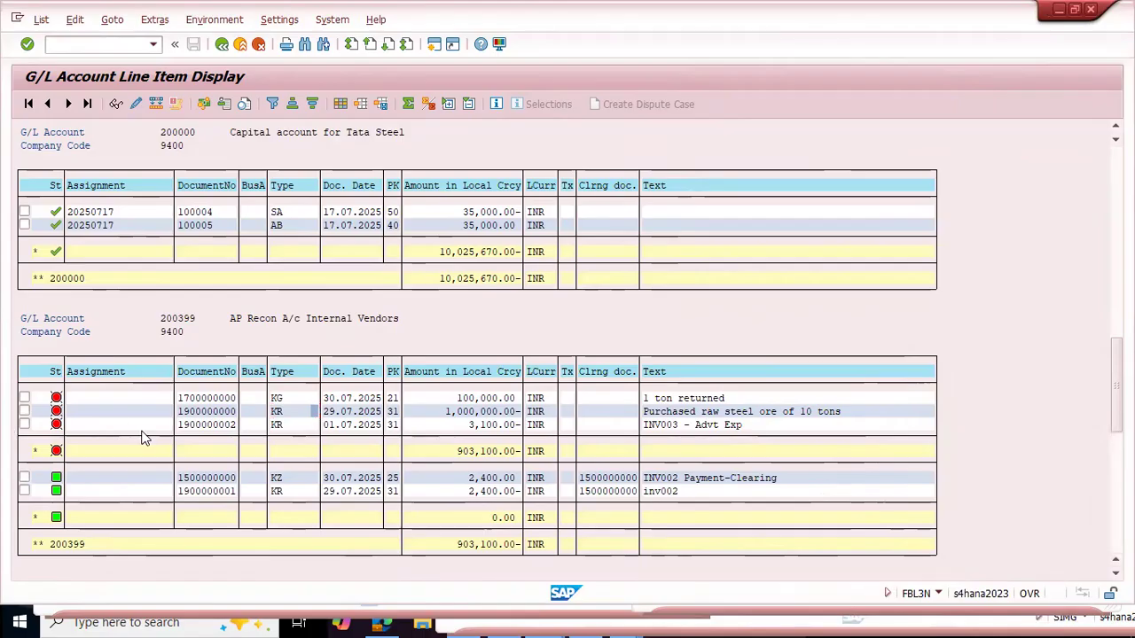
pyautogui.hotkey('alt', 'Tab')
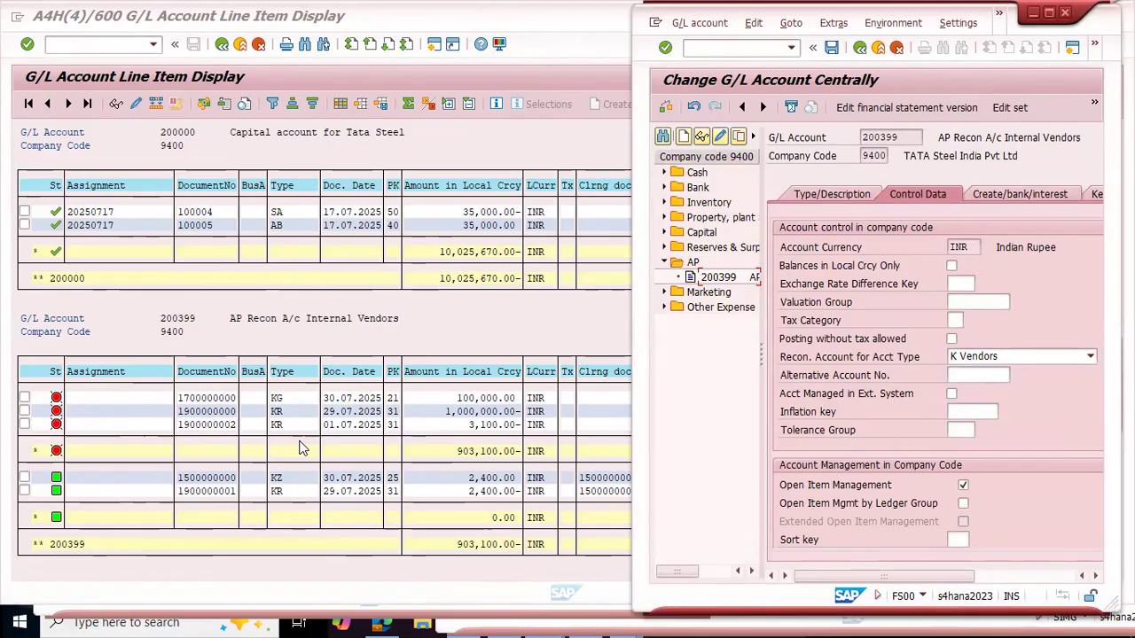
pyautogui.click(486, 479)
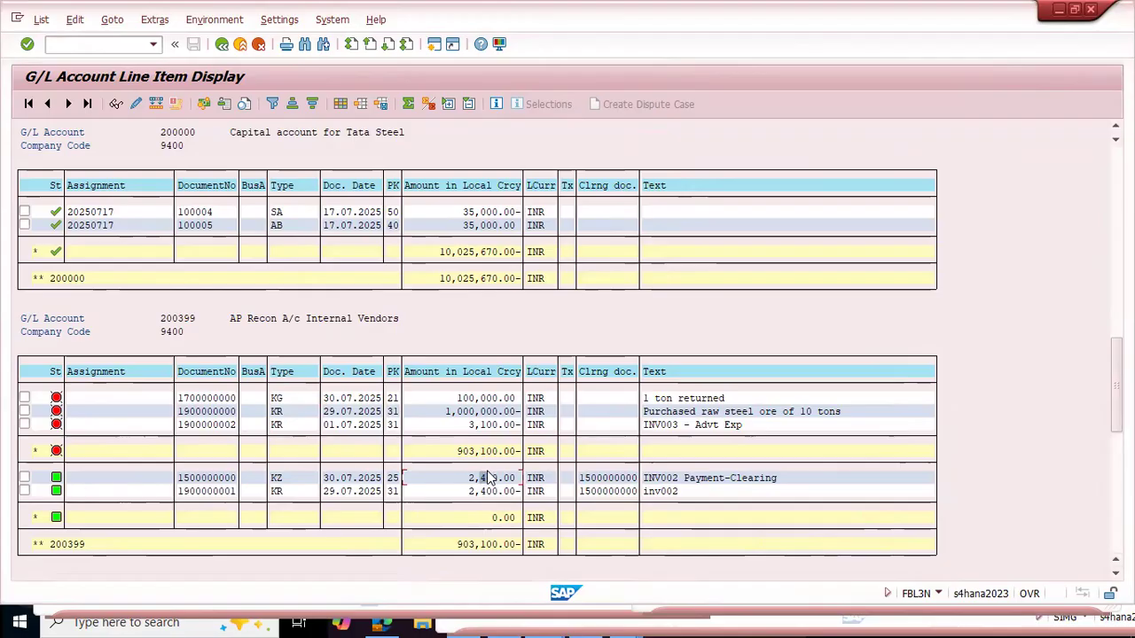
pyautogui.hotkey('alt', 'Tab')
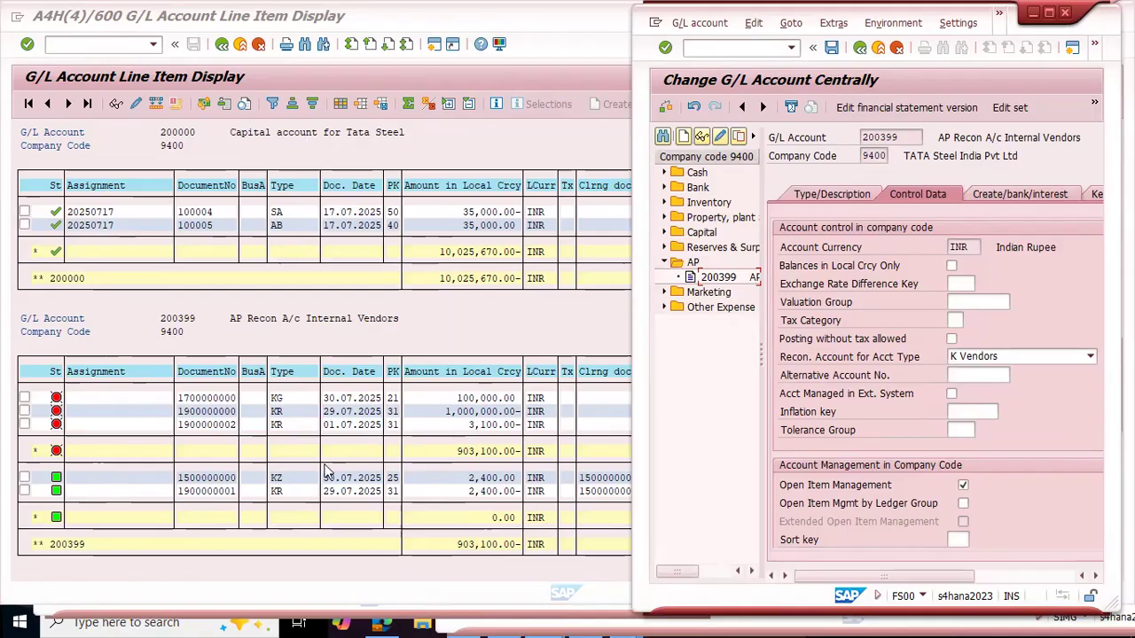
pyautogui.click(448, 424)
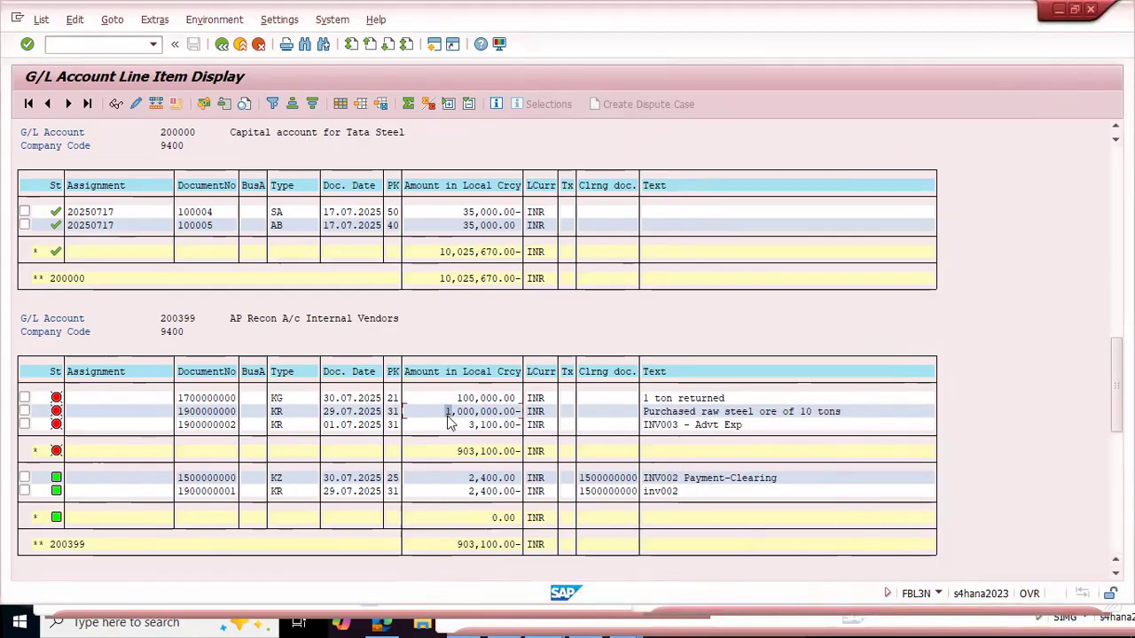
pyautogui.hotkey('alt', 'Tab')
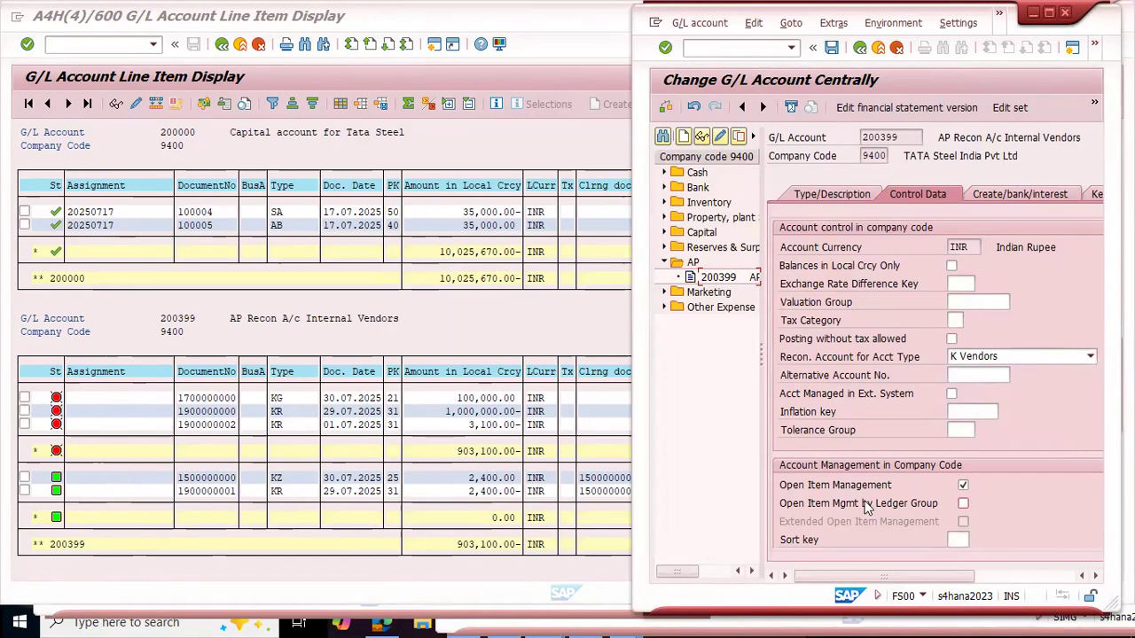
# Step: Clear Open Item Management for AP Recon A/c and leave the account for SAP Easy Access without saving
pyautogui.click(963, 485)
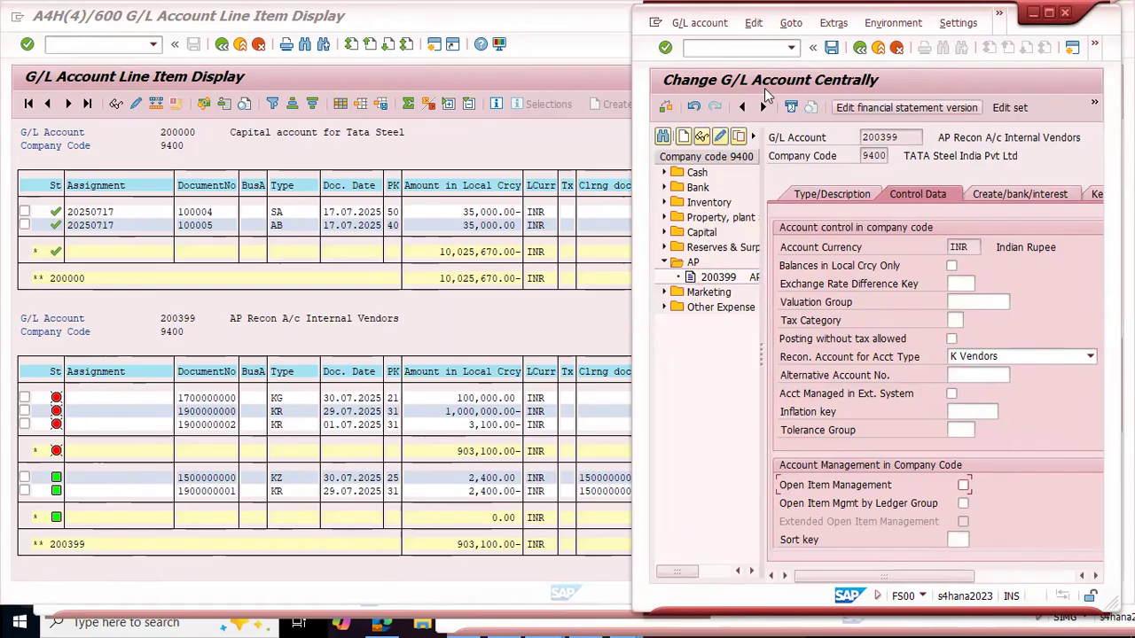
pyautogui.click(721, 137)
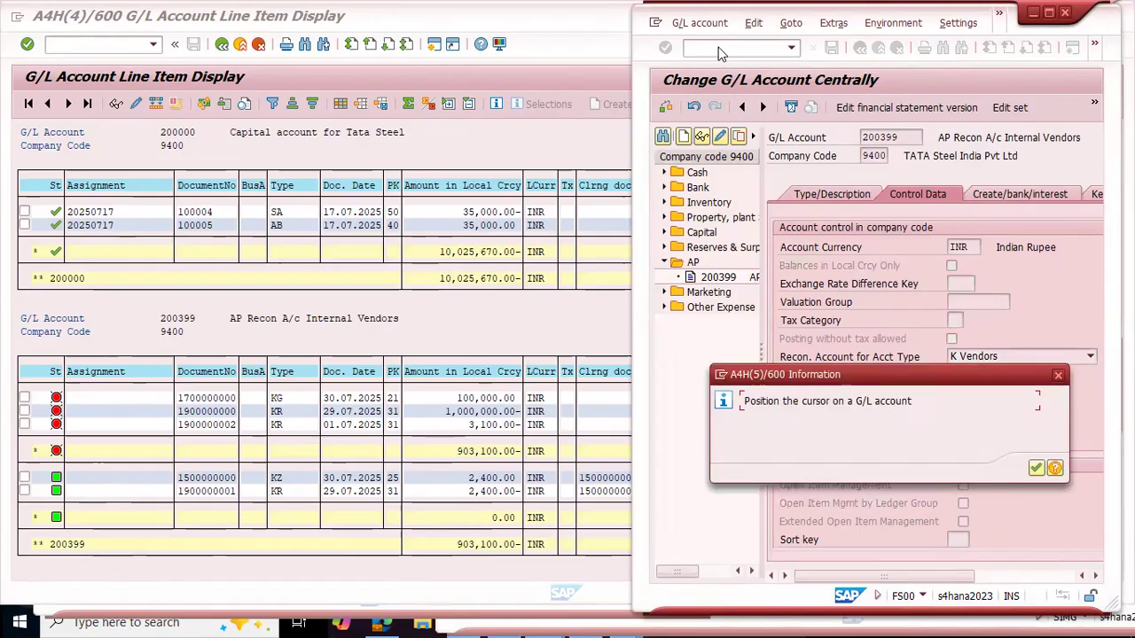
pyautogui.press('Return')
pyautogui.click(718, 47)
pyautogui.write('/n')
pyautogui.press('Return')
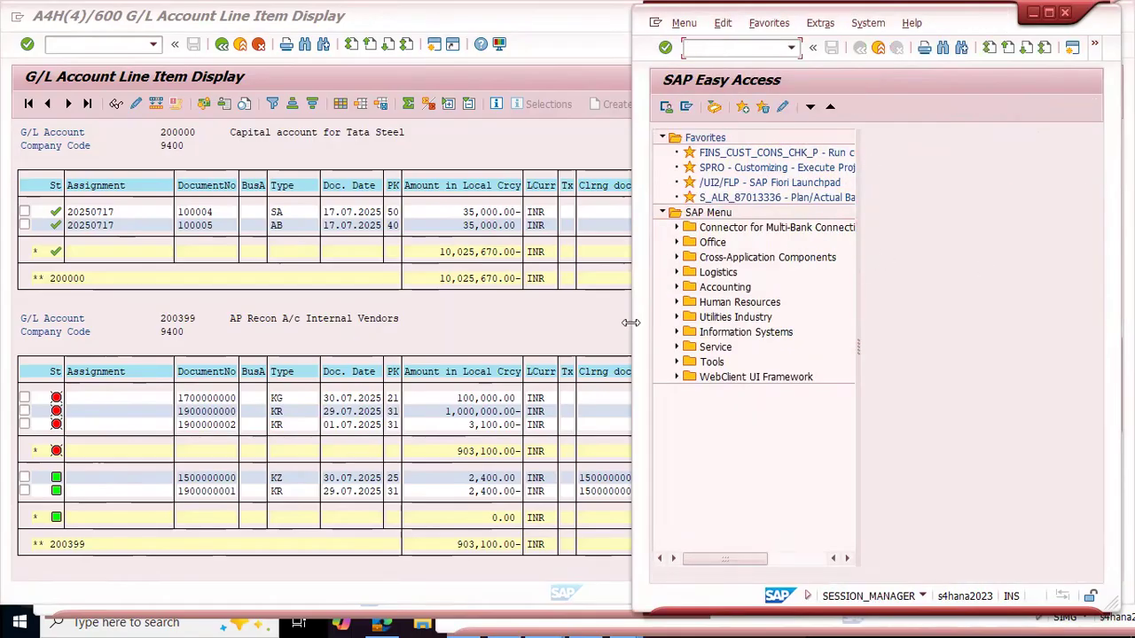
# Step: Widen the SAP Easy Access window and start transaction SA38 for ABAP program execution
pyautogui.moveTo(629, 323); pyautogui.dragTo(214, 322)
pyautogui.write('sa38')
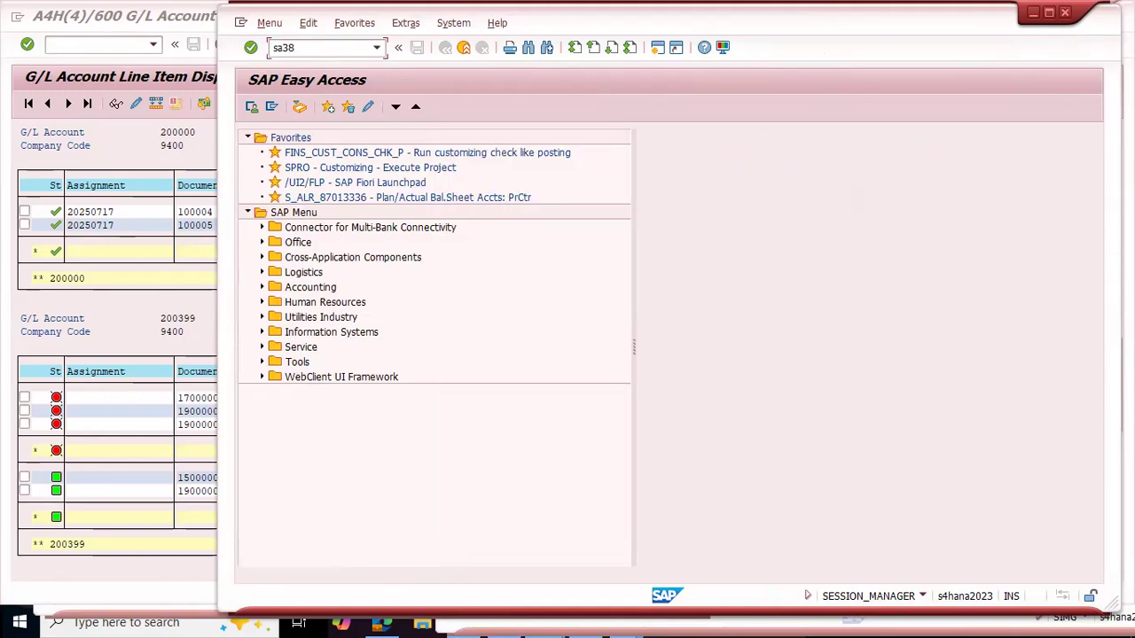
pyautogui.press('BackSpace')
pyautogui.press('BackSpace')
pyautogui.press('BackSpace')
pyautogui.press('BackSpace')
pyautogui.write('SA38')
pyautogui.press('Return')
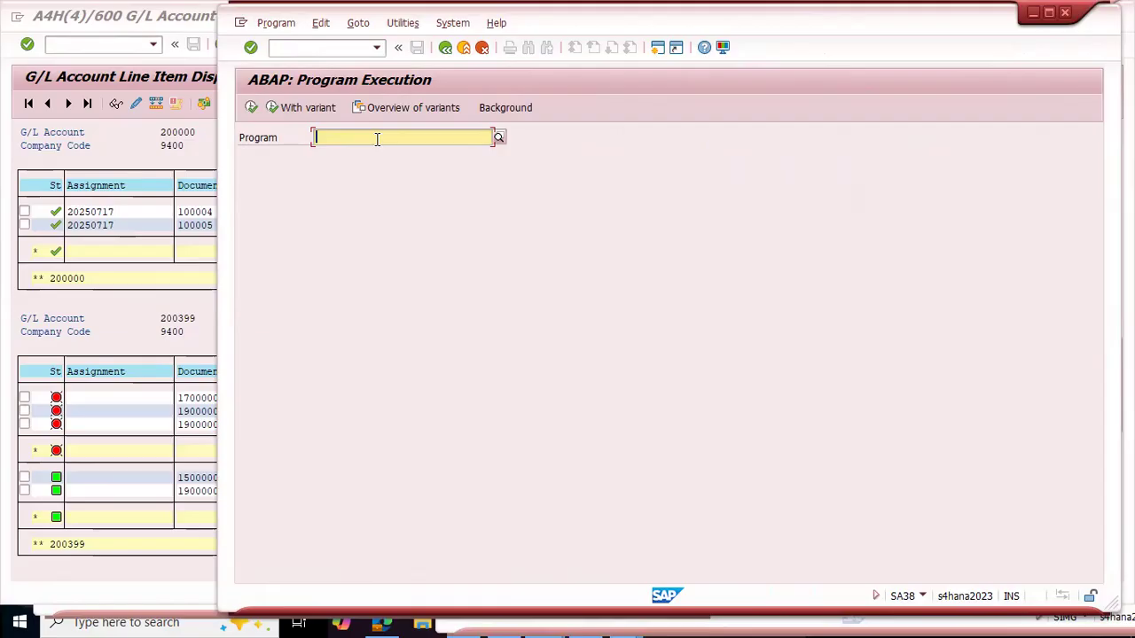
# Step: Enter FINS_SWITCH_TO_OPEN_ITEM as the program name and execute it
pyautogui.press('space')
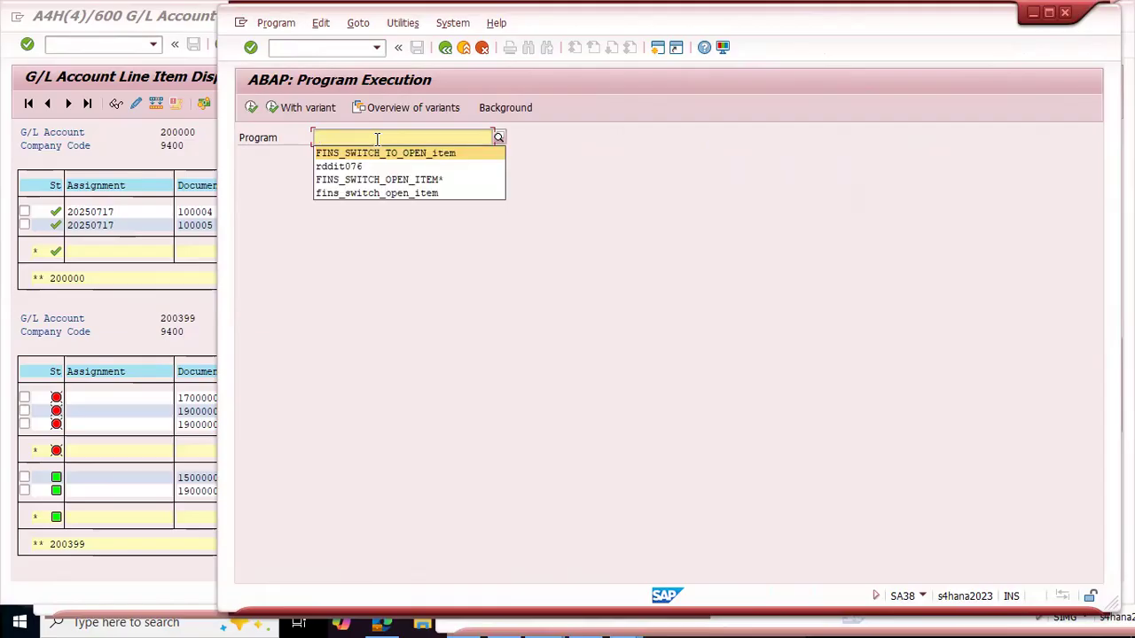
pyautogui.press('Return')
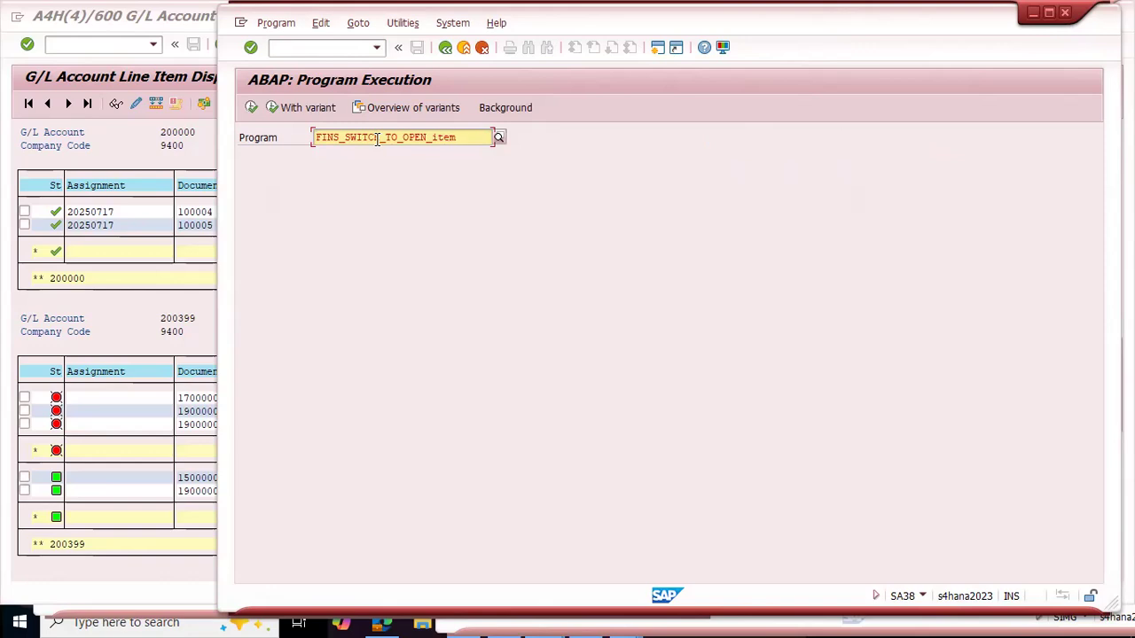
pyautogui.press('Return')
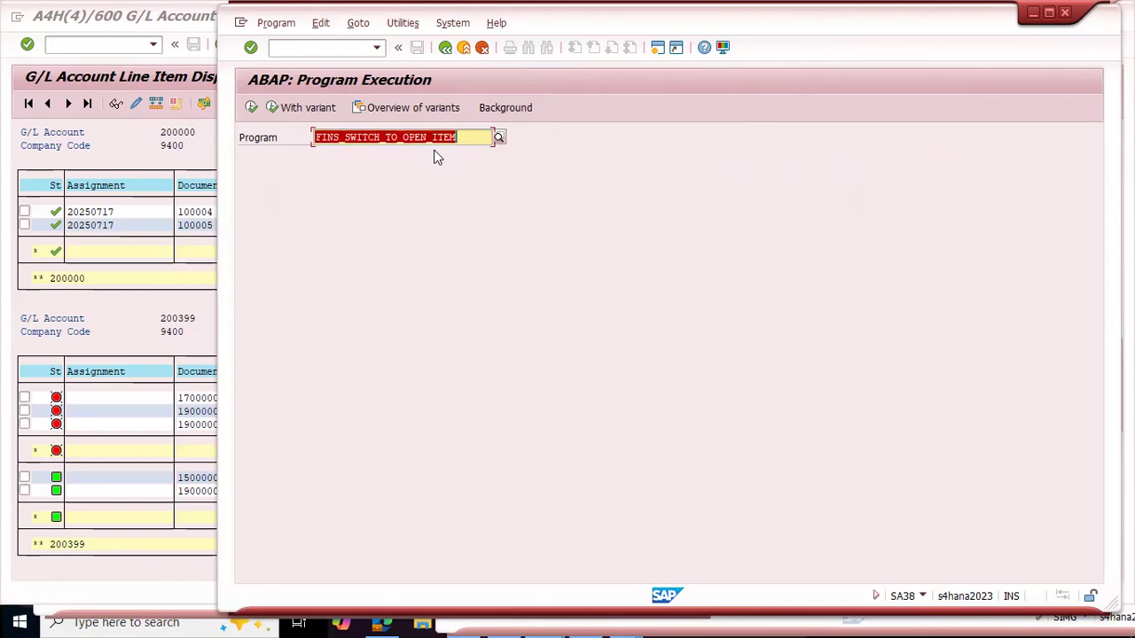
pyautogui.click(467, 138)
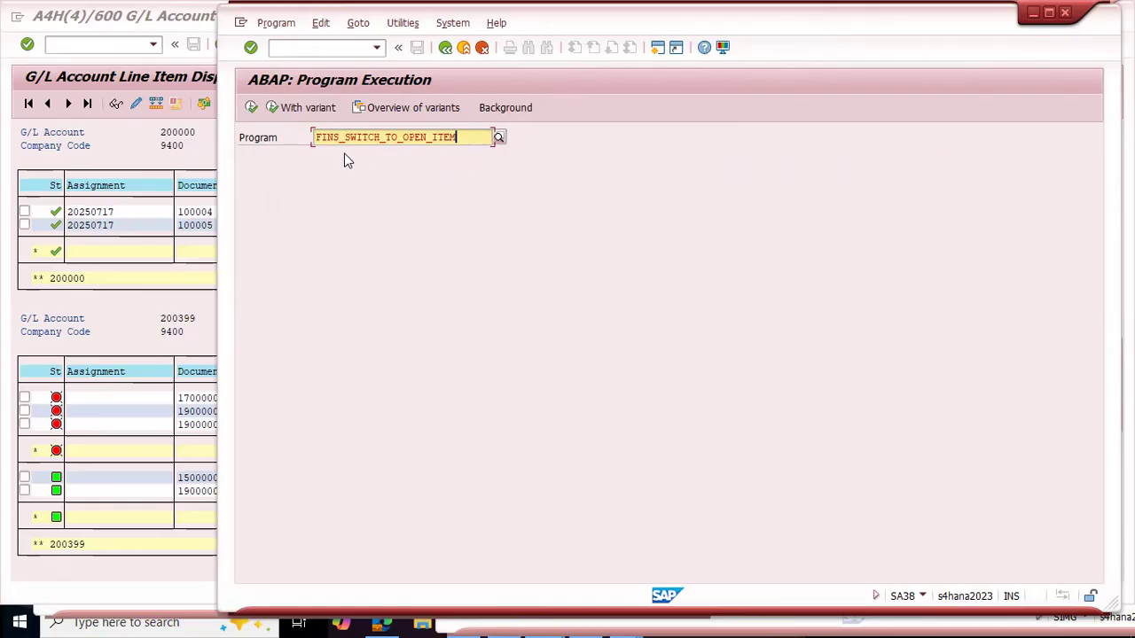
pyautogui.moveTo(469, 138); pyautogui.dragTo(275, 190)
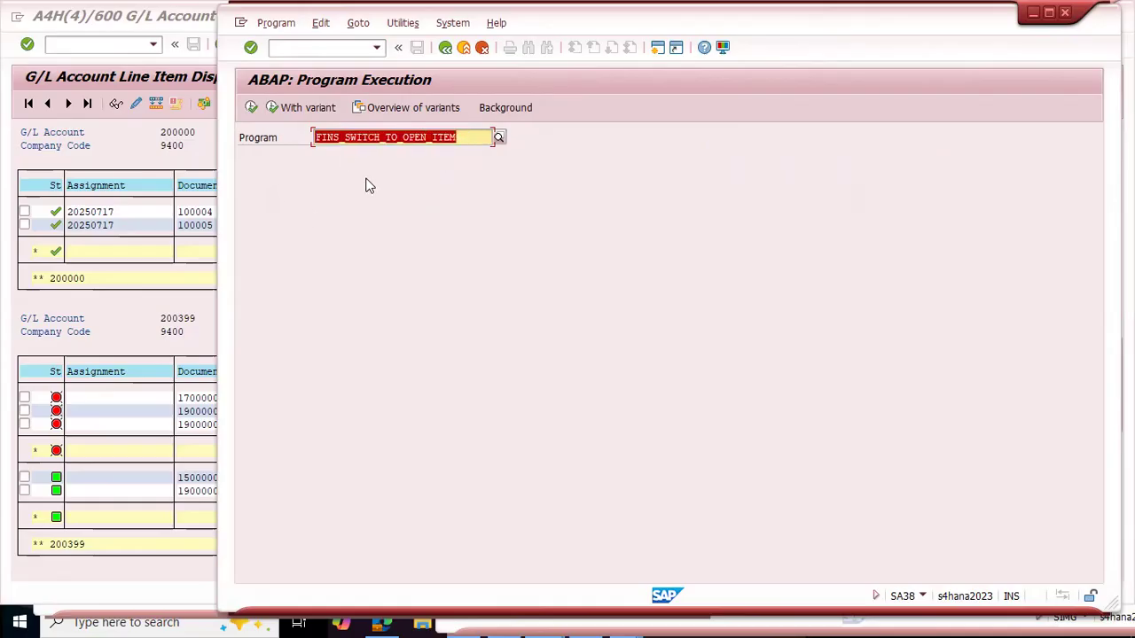
pyautogui.click(467, 137)
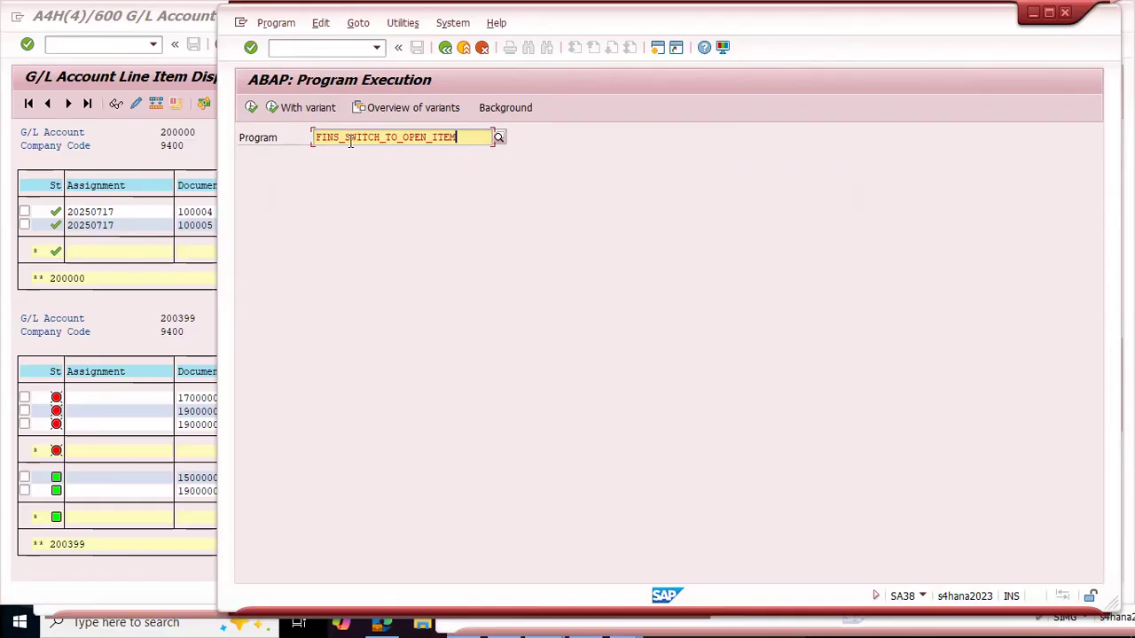
pyautogui.moveTo(346, 137); pyautogui.dragTo(470, 137)
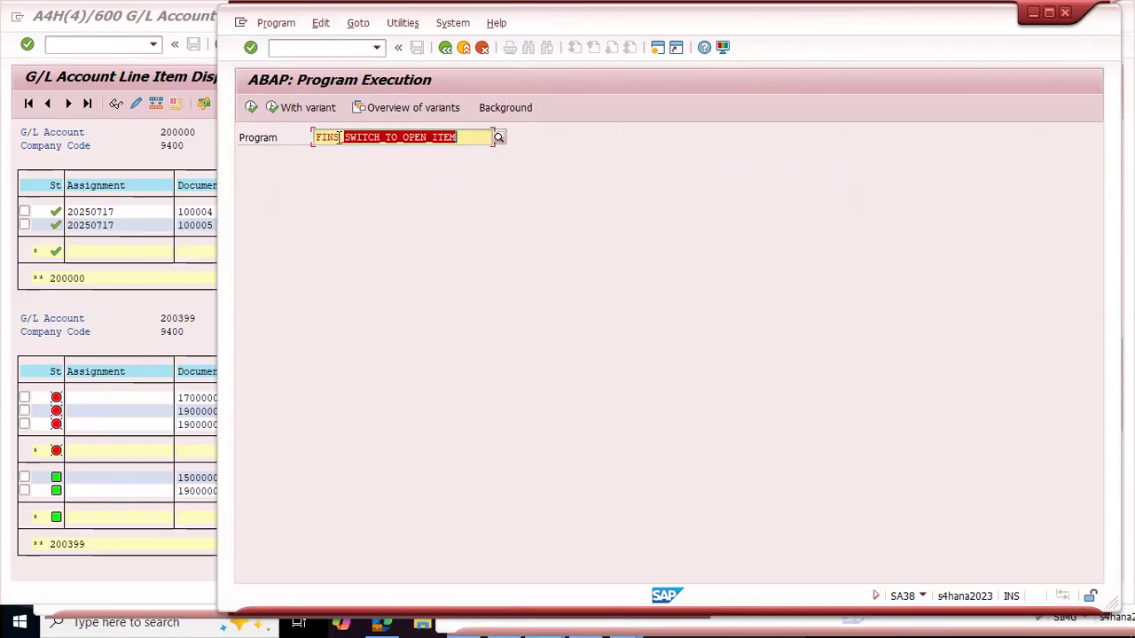
pyautogui.moveTo(344, 138); pyautogui.dragTo(303, 139)
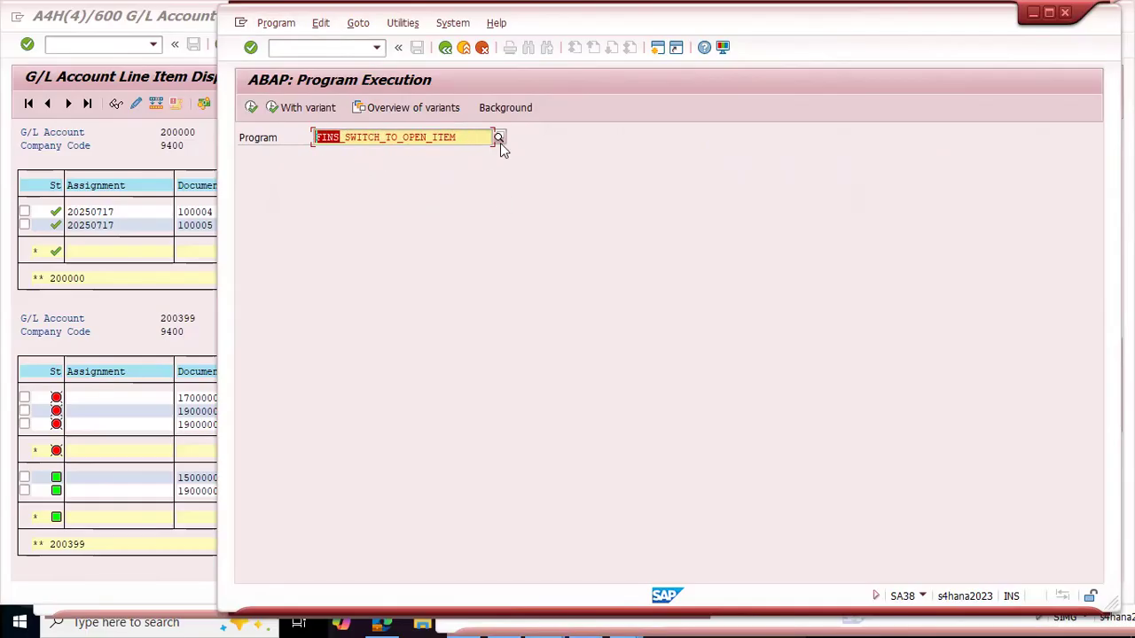
pyautogui.moveTo(465, 137); pyautogui.dragTo(275, 147)
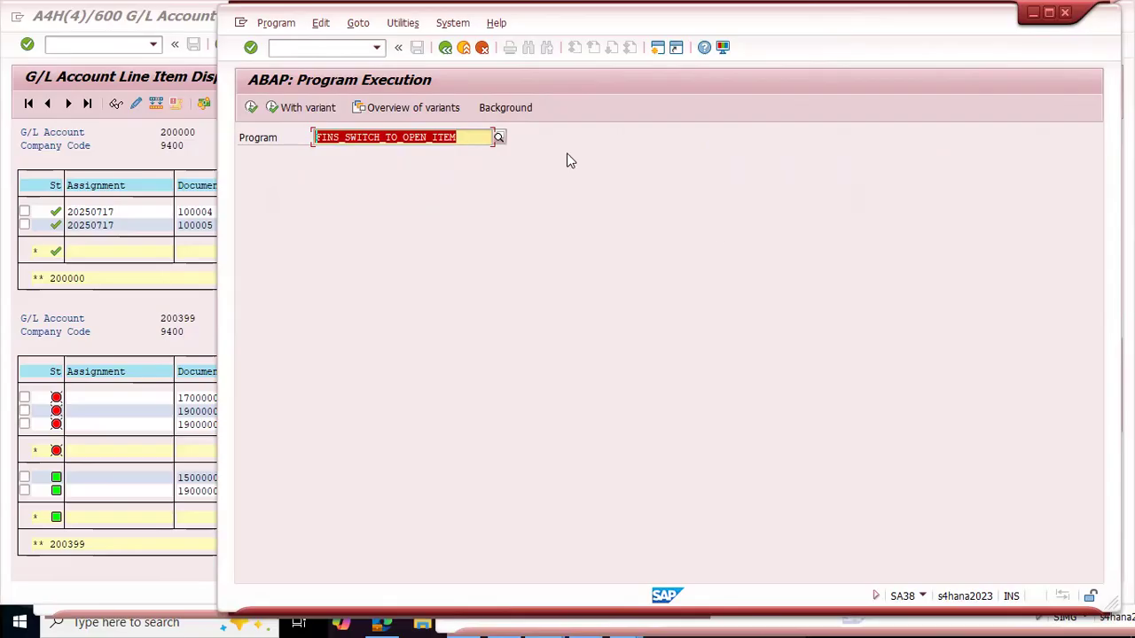
pyautogui.click(467, 136)
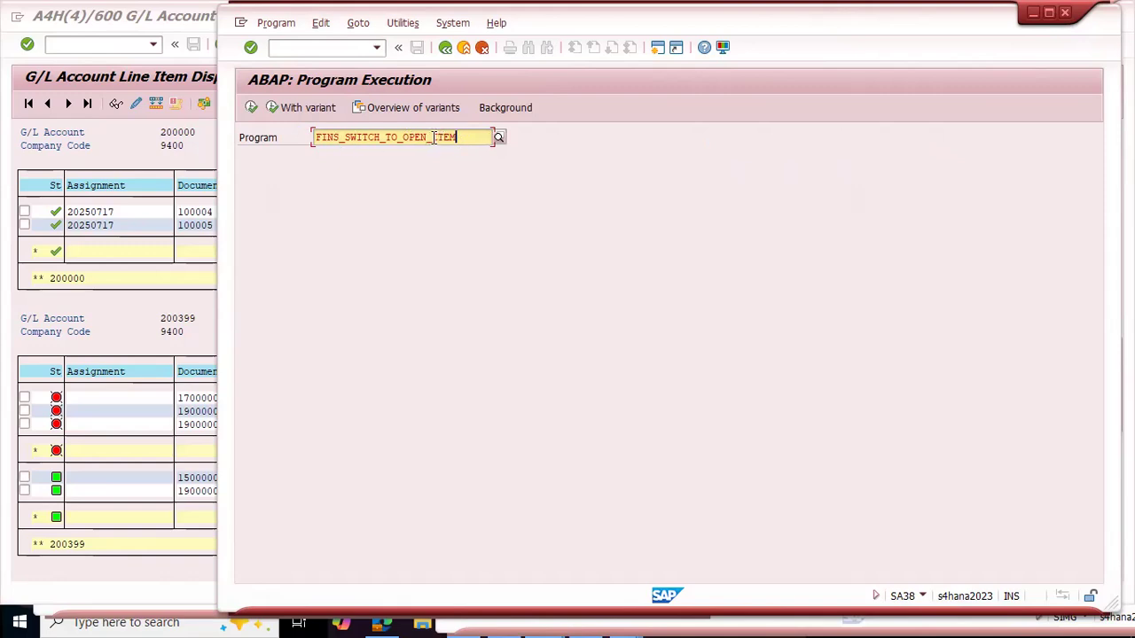
pyautogui.click(251, 107)
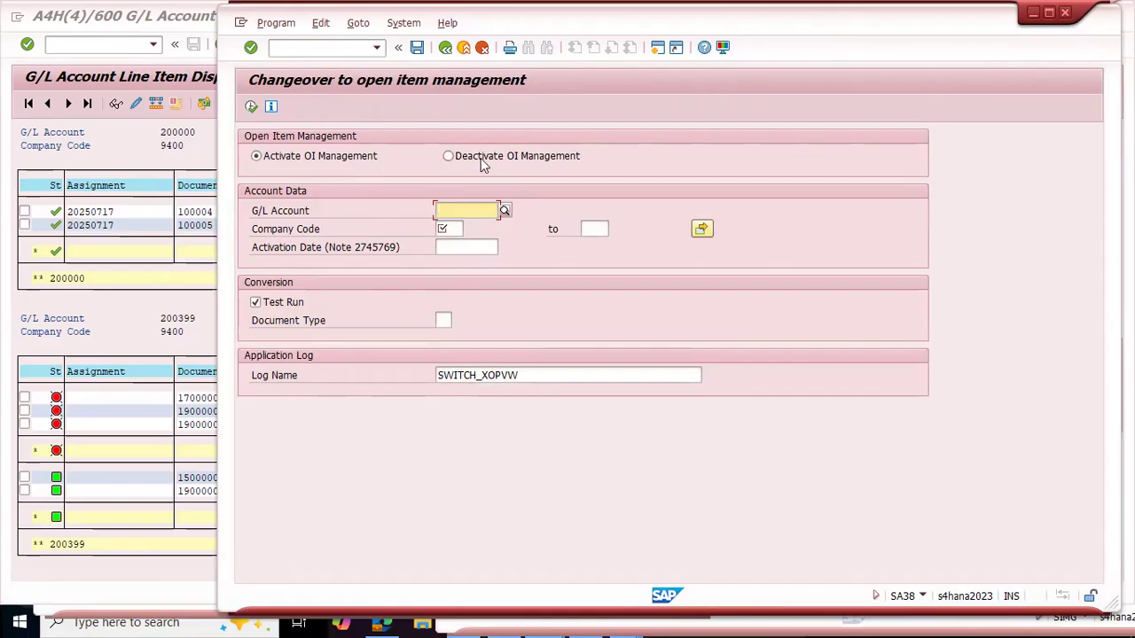
# Step: Open FS00 in a new session and examine the control data of AP Recon A/c 200399 for its Open Item Management setting
pyautogui.click(133, 313)
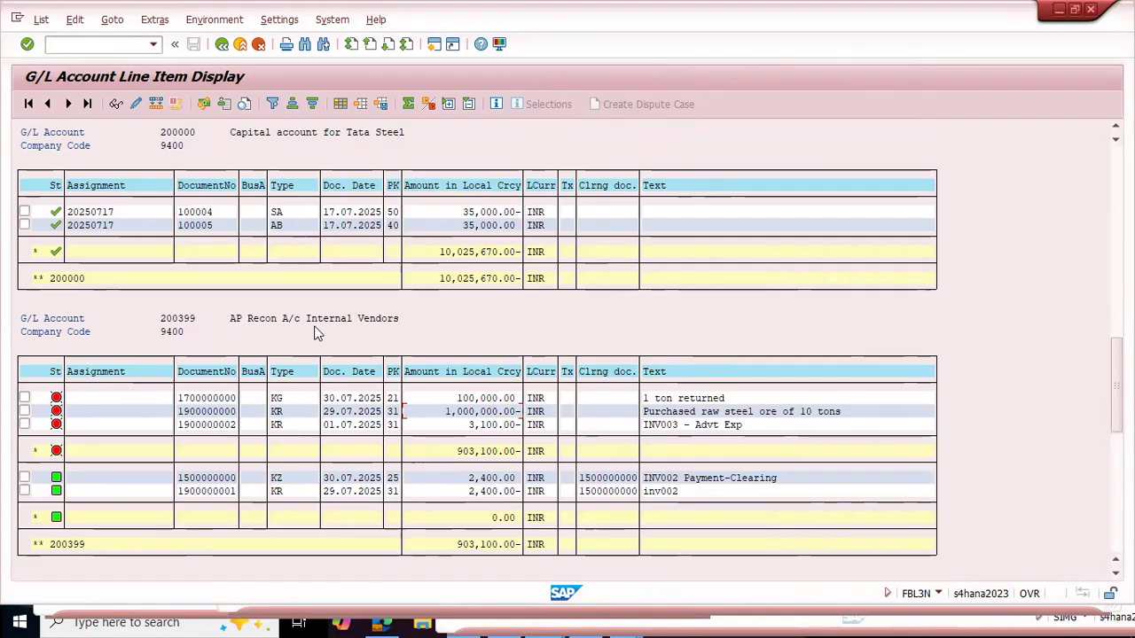
pyautogui.hotkey('alt', 'Tab')
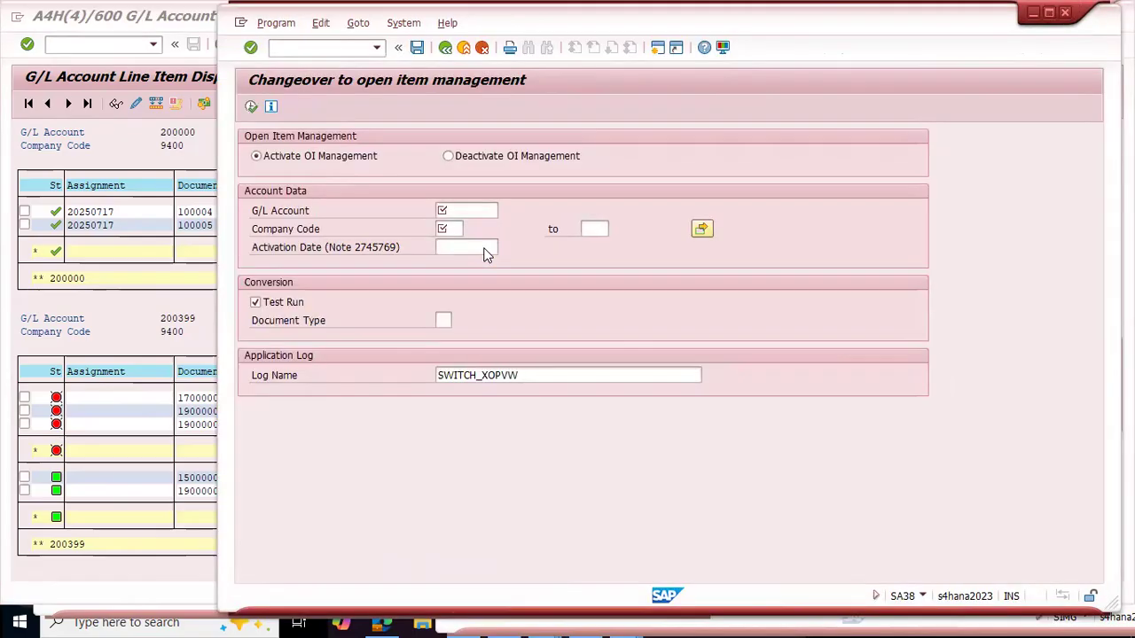
pyautogui.hotkey('ctrl', '/')
pyautogui.write('/OFS')
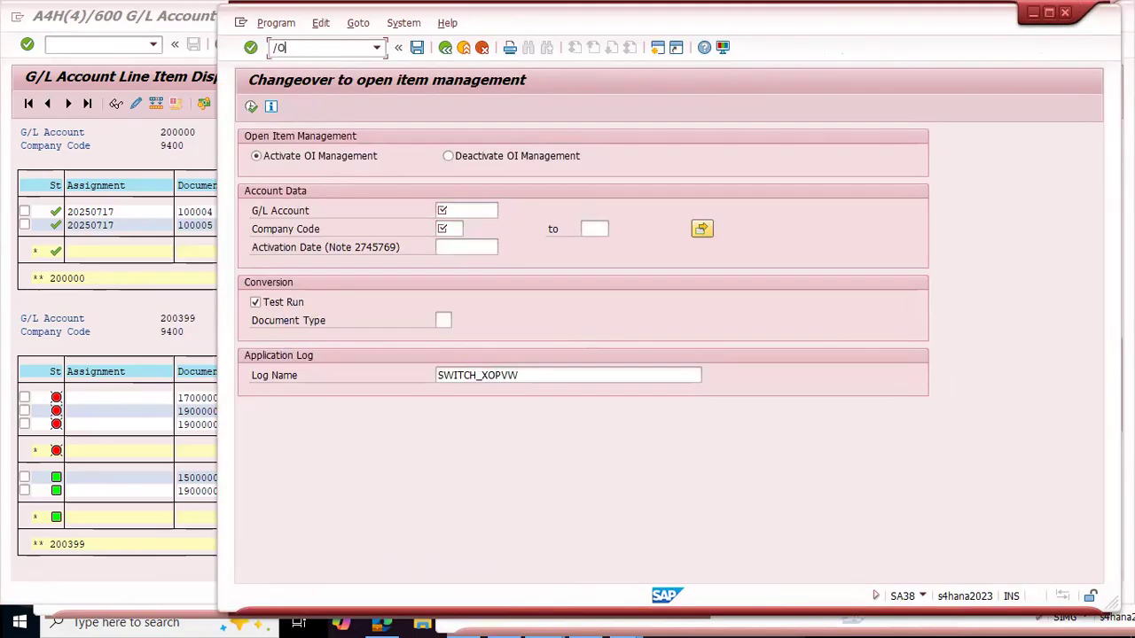
pyautogui.write('00')
pyautogui.press('Return')
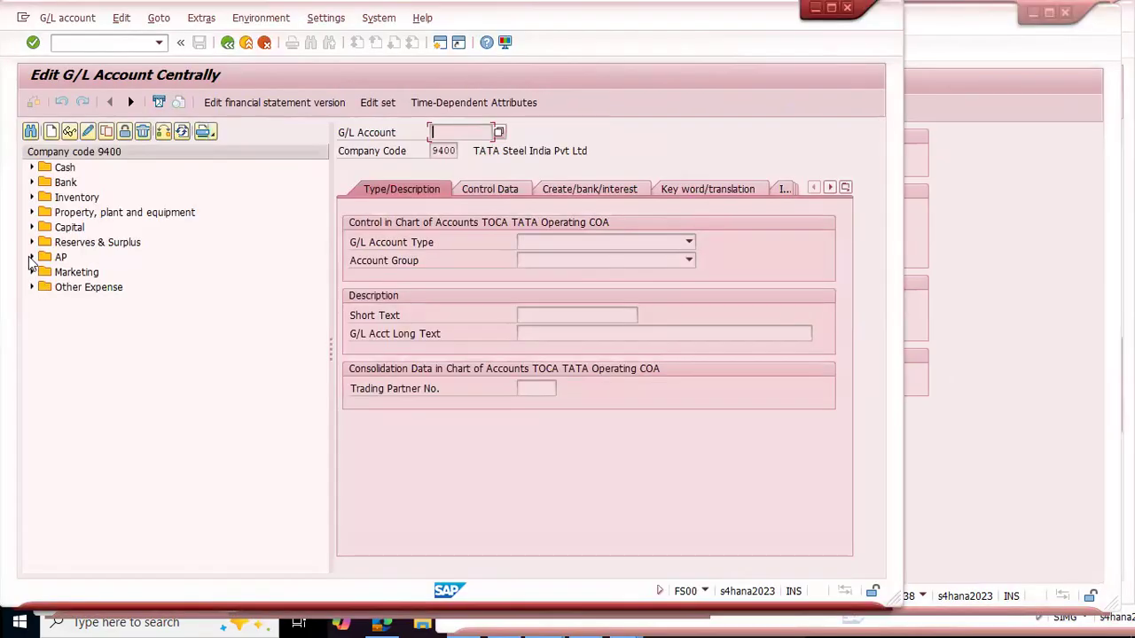
pyautogui.click(31, 257)
pyautogui.doubleClick(92, 273)
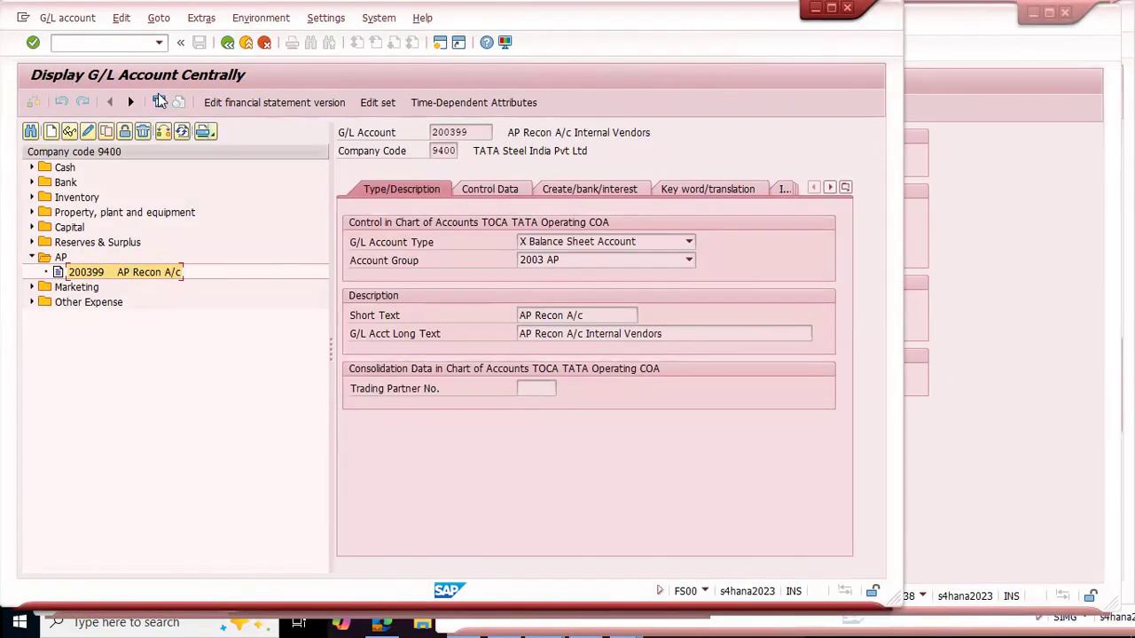
pyautogui.click(490, 191)
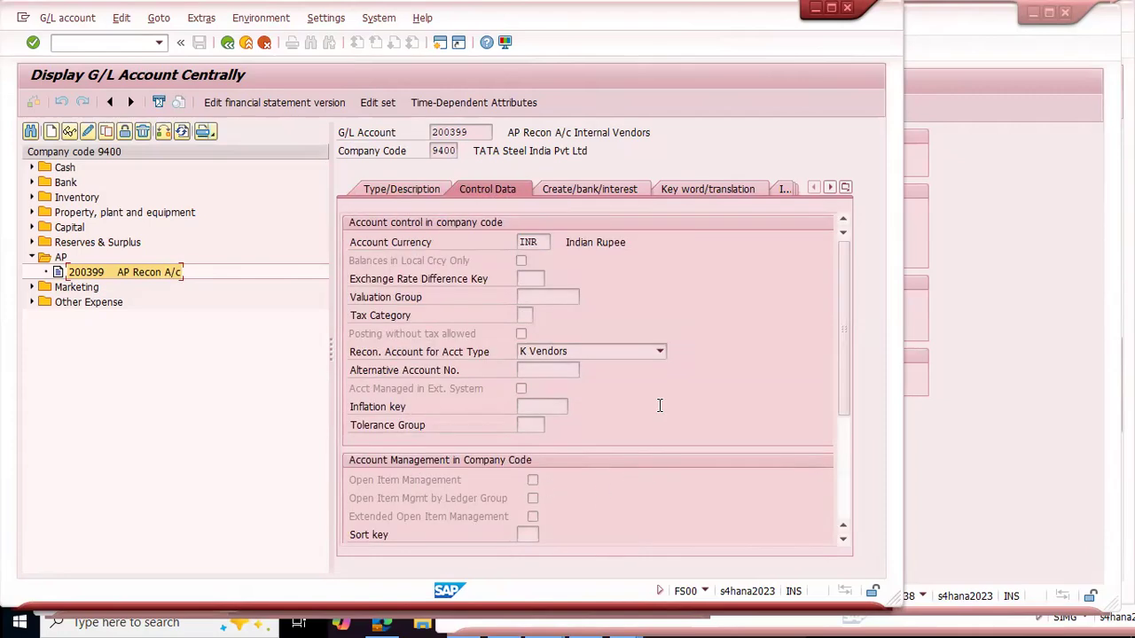
pyautogui.hotkey('alt', 'space')
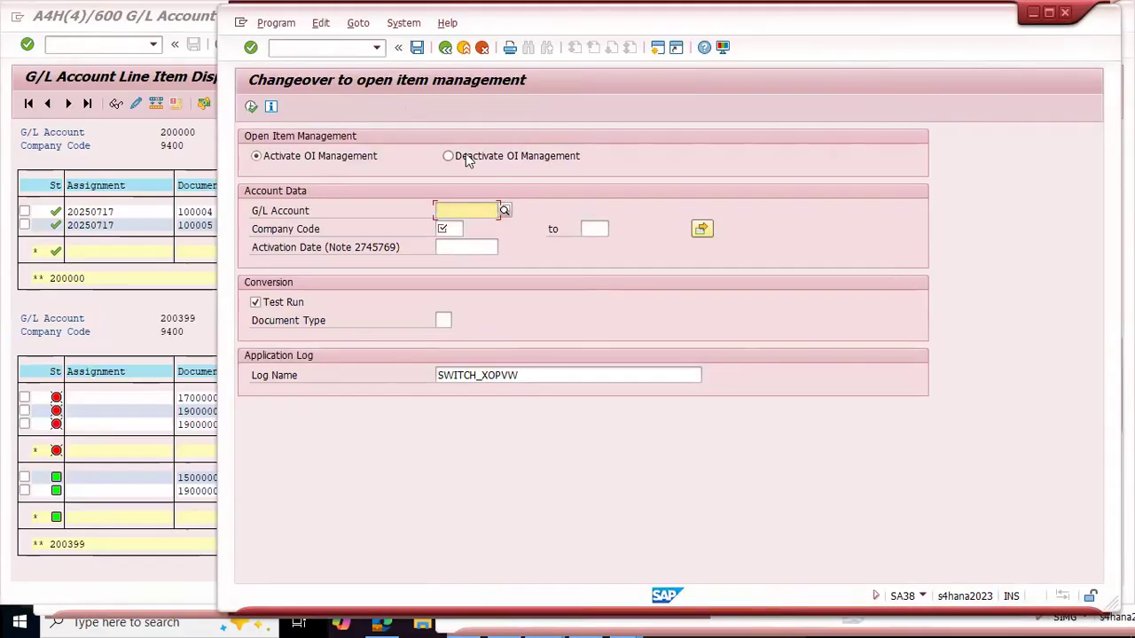
# Step: Compare the activate and deactivate options, keep Activate OI Management selected, and narrow the changeover window beside the line item display
pyautogui.click(256, 157)
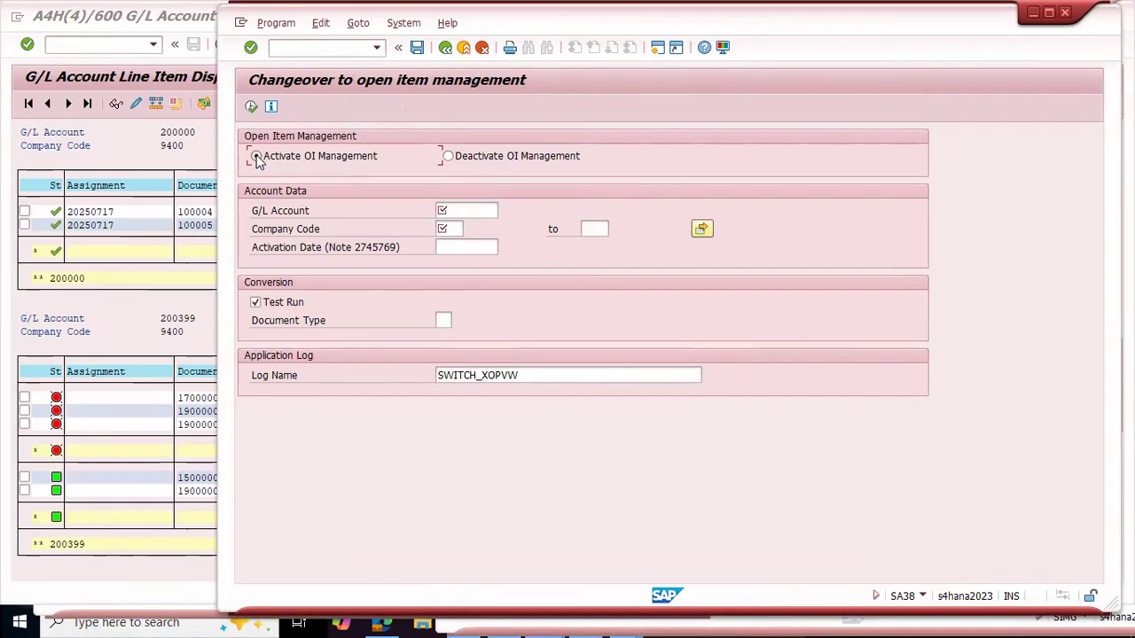
pyautogui.click(448, 157)
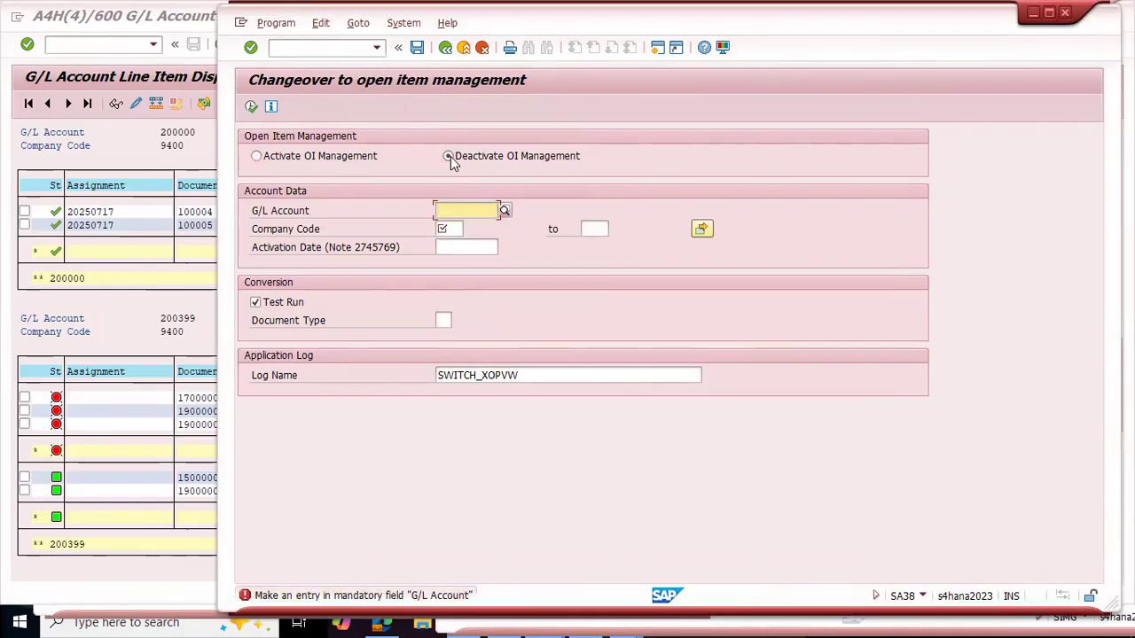
pyautogui.click(256, 156)
pyautogui.moveTo(219, 246); pyautogui.dragTo(371, 251)
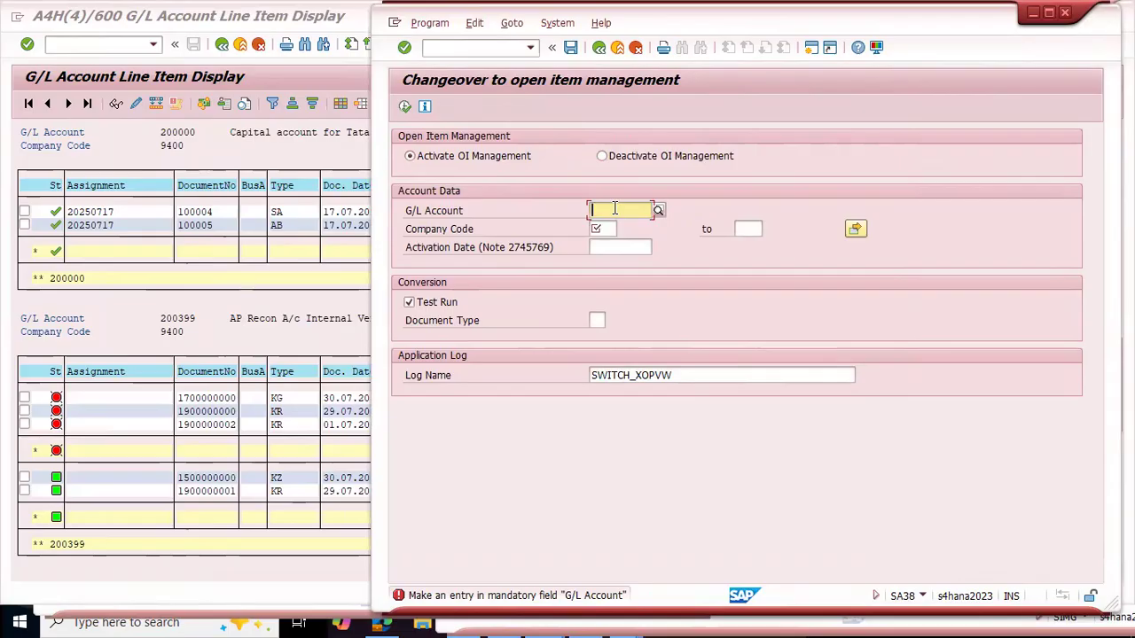
# Step: Set the changeover's G/L account to 200399 and its company code to 9400
pyautogui.write('200399')
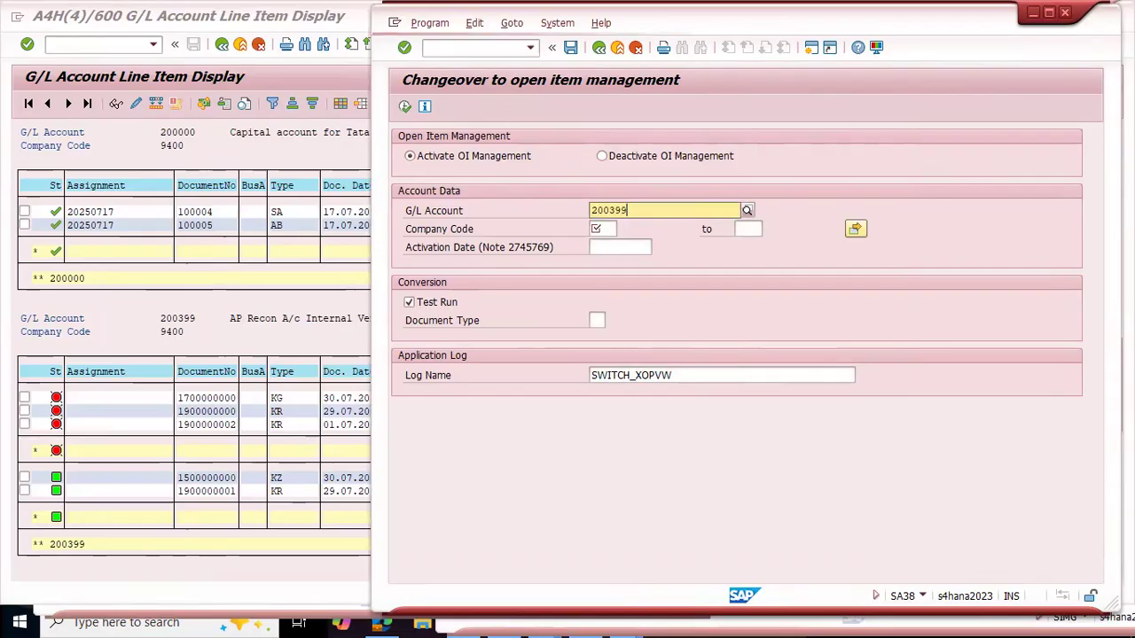
pyautogui.press('Down')
pyautogui.press('Return')
pyautogui.click(608, 232)
pyautogui.write('9400')
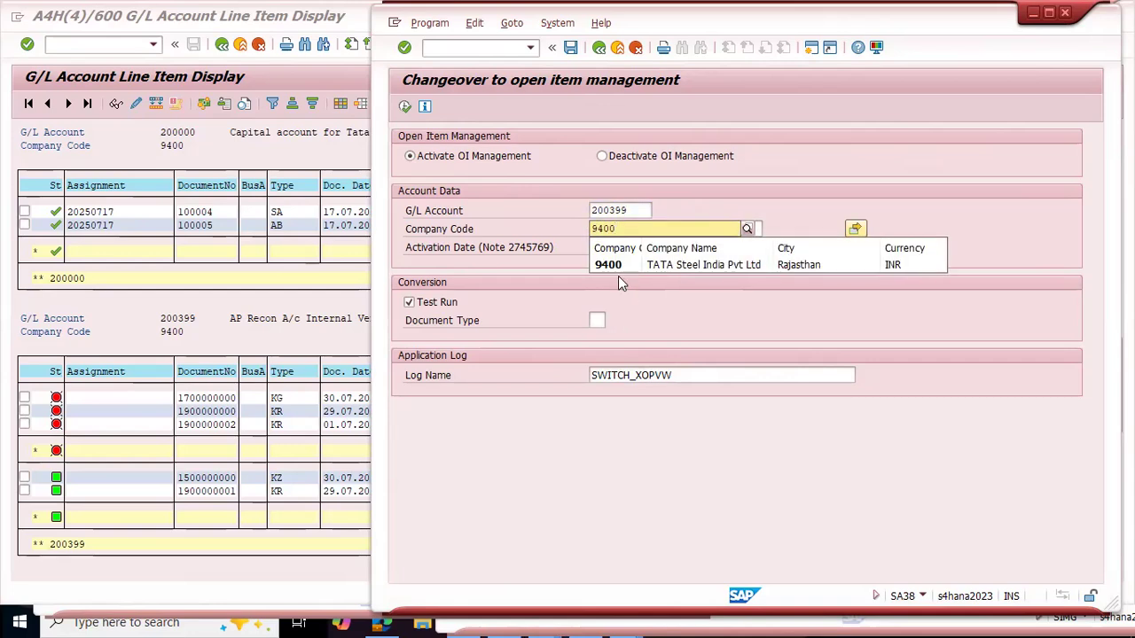
pyautogui.click(608, 262)
pyautogui.moveTo(654, 210); pyautogui.dragTo(578, 218)
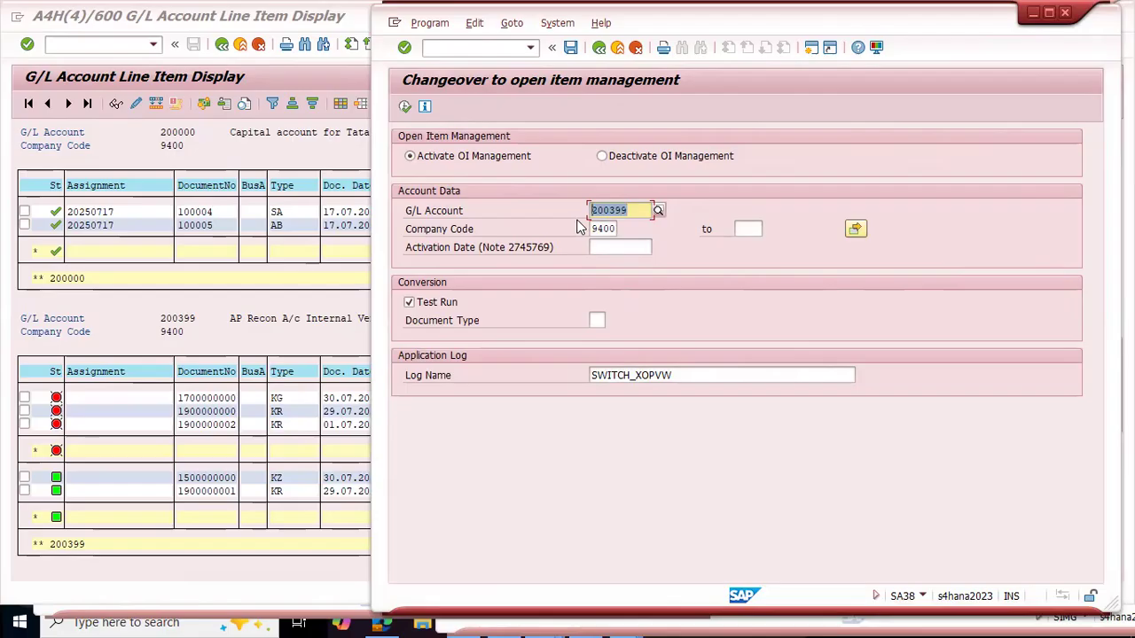
# Step: Open SE16N in a new session and load table SKA1
pyautogui.hotkey('ctrl', '/')
pyautogui.write('/O SE16N')
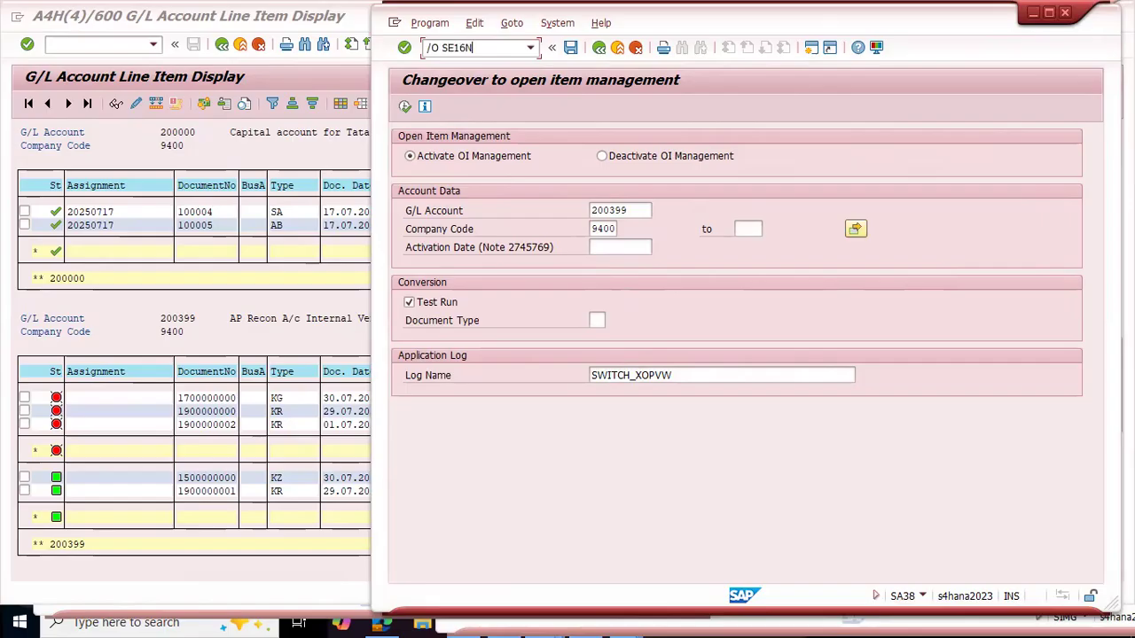
pyautogui.press('Return')
pyautogui.write('SKA1')
pyautogui.press('Return')
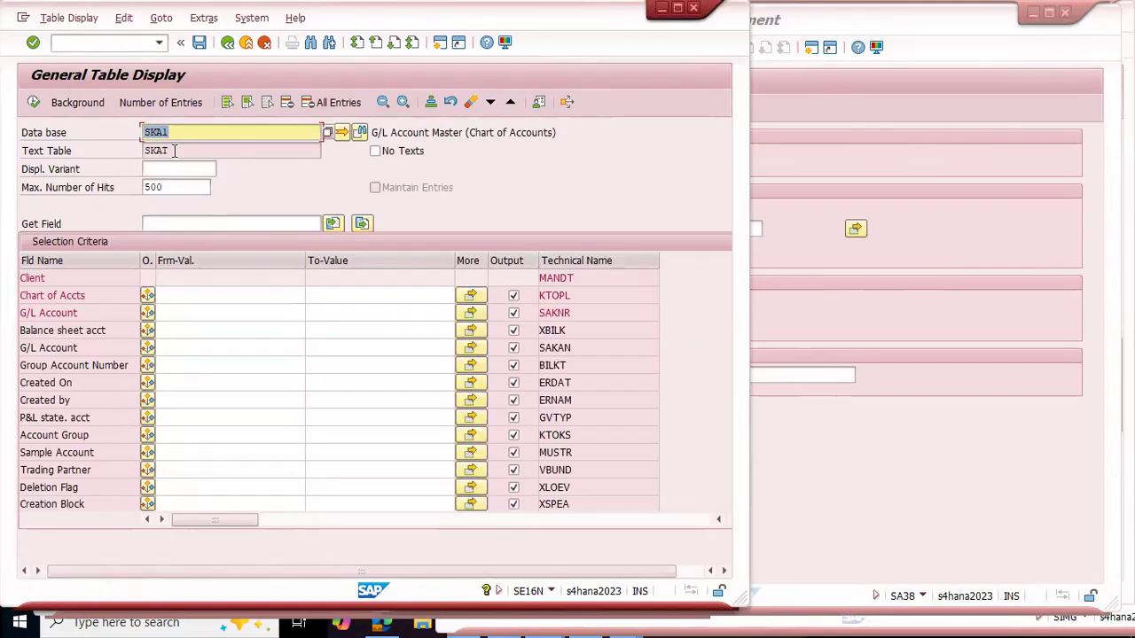
# Step: Switch the table display to SKB1 and examine its table description
pyautogui.press('Right')
pyautogui.press('BackSpace')
pyautogui.press('BackSpace')
pyautogui.write('B1')
pyautogui.press('Return')
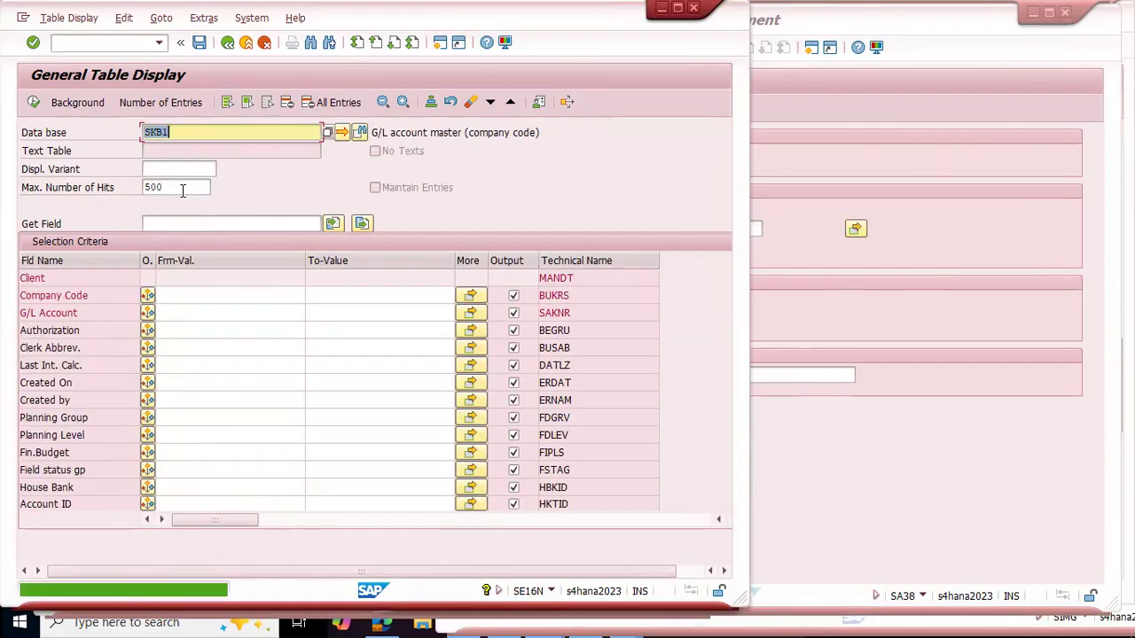
pyautogui.moveTo(390, 132); pyautogui.dragTo(507, 133)
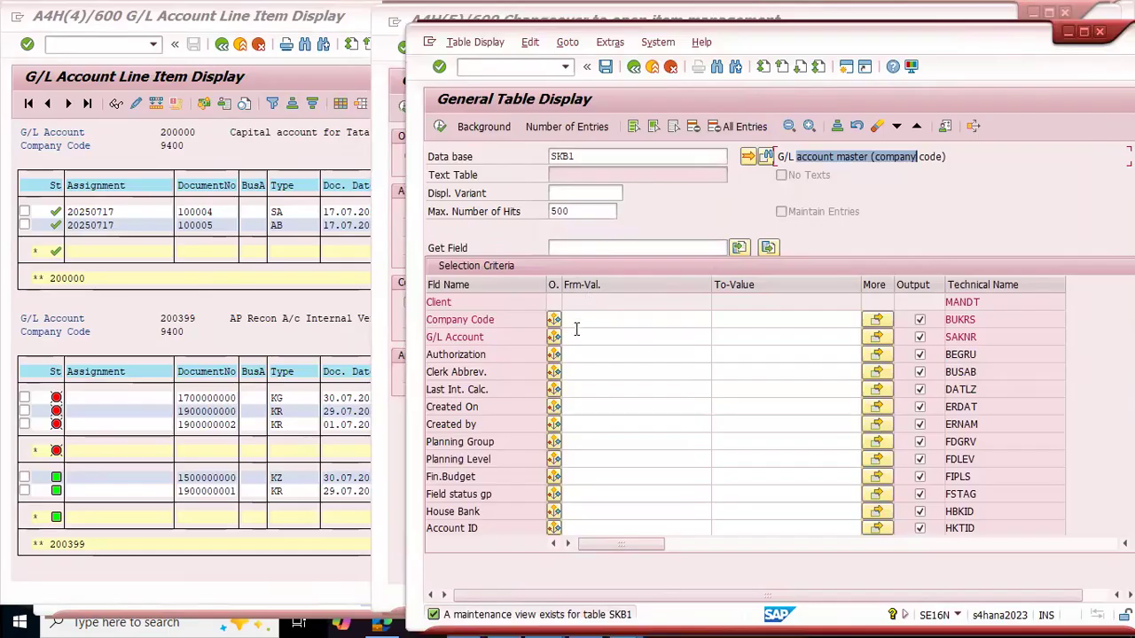
# Step: Look up G/L account 200399 in table SKB1, check its company code, and return to the changeover program
pyautogui.click(573, 336)
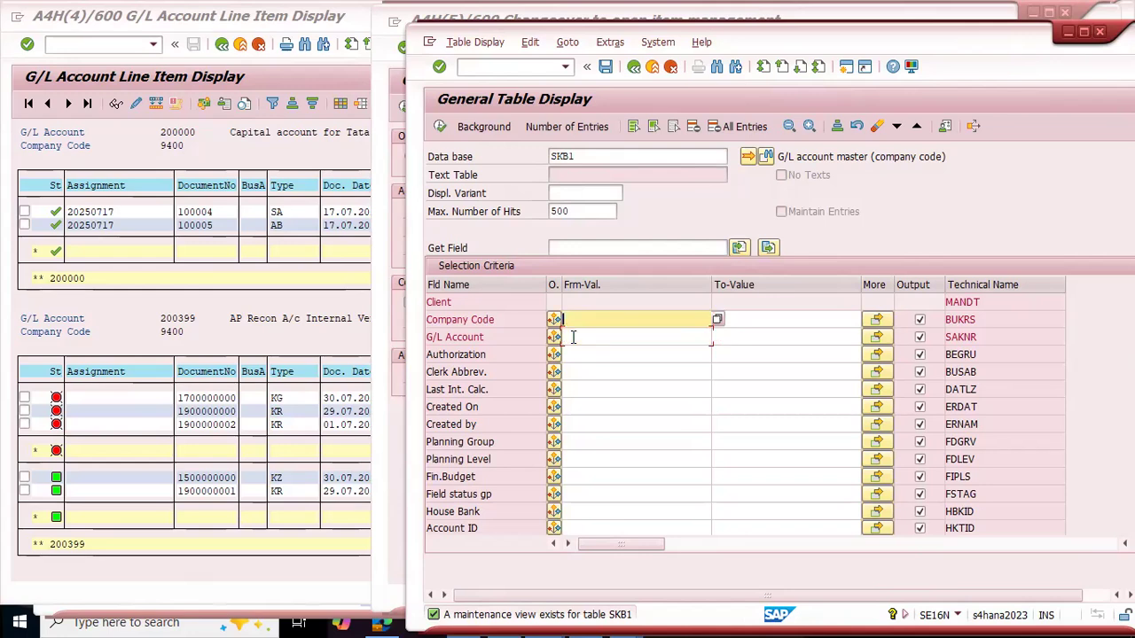
pyautogui.write('200399')
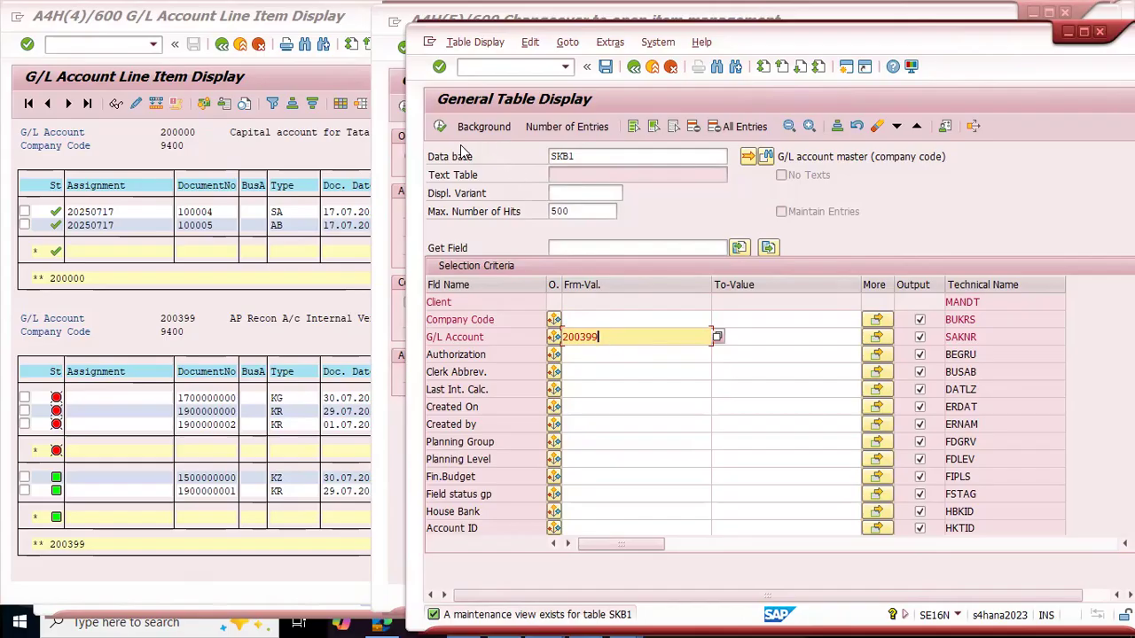
pyautogui.doubleClick(594, 156)
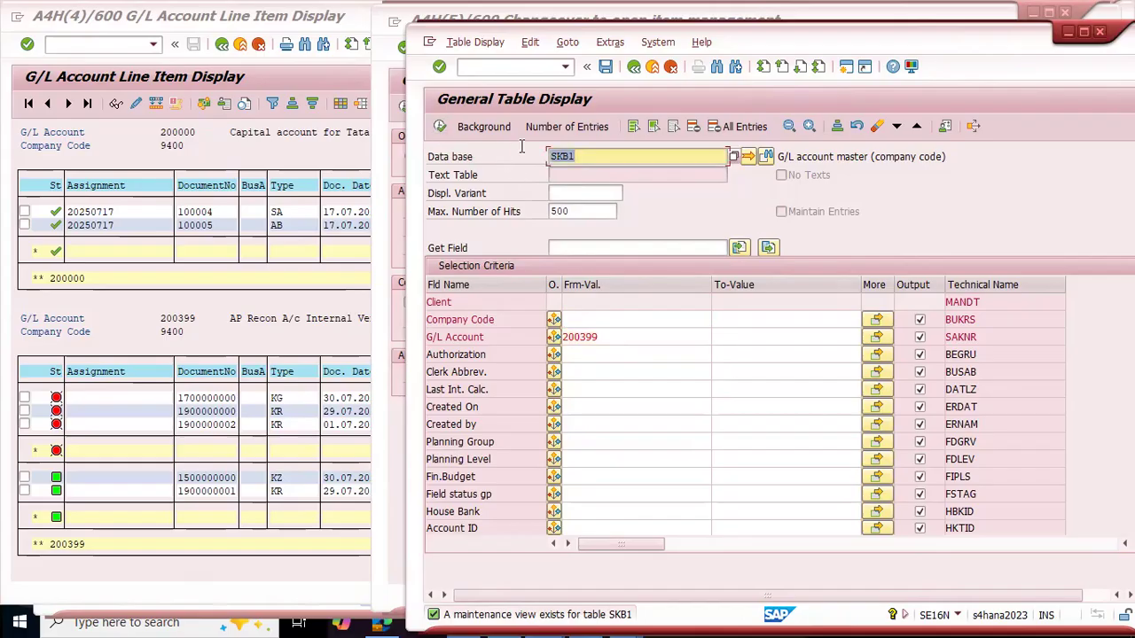
pyautogui.click(441, 127)
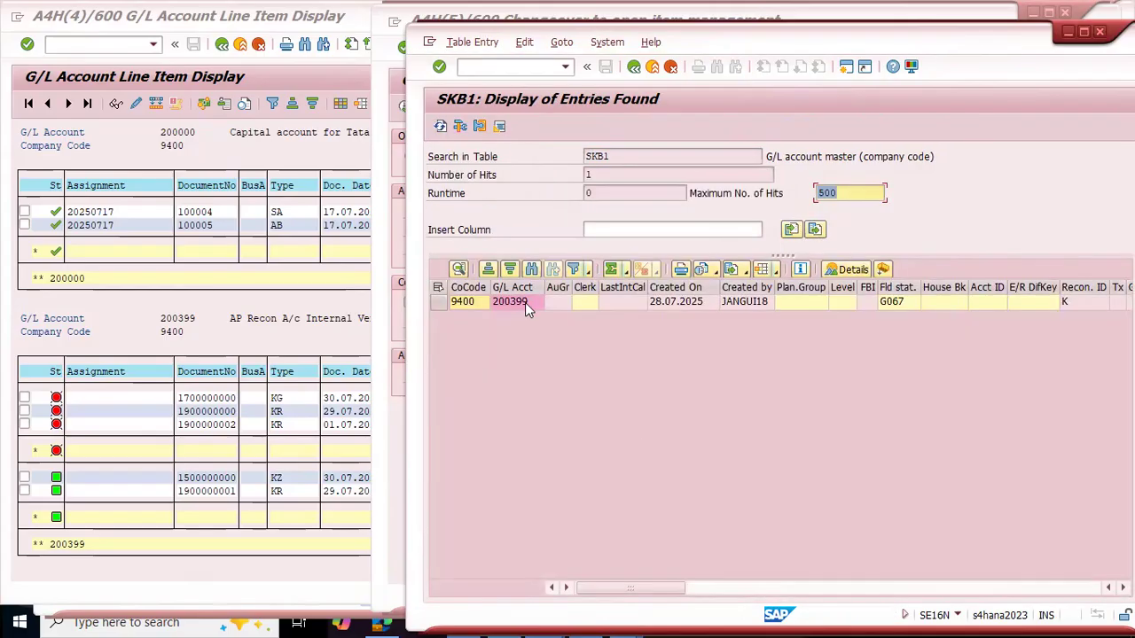
pyautogui.click(524, 302)
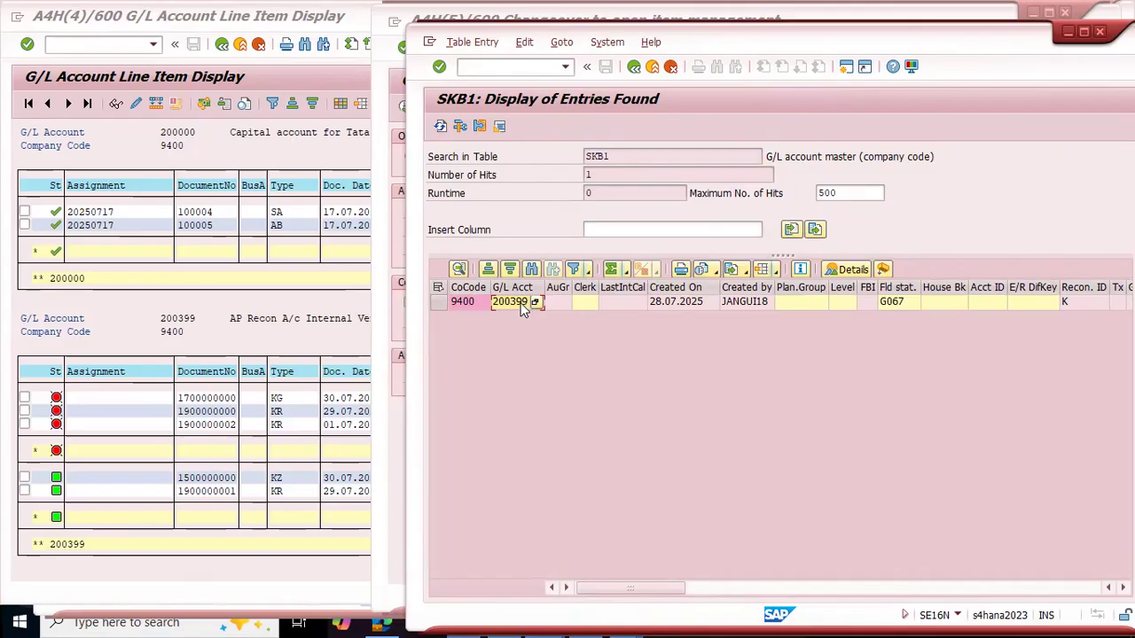
pyautogui.click(465, 303)
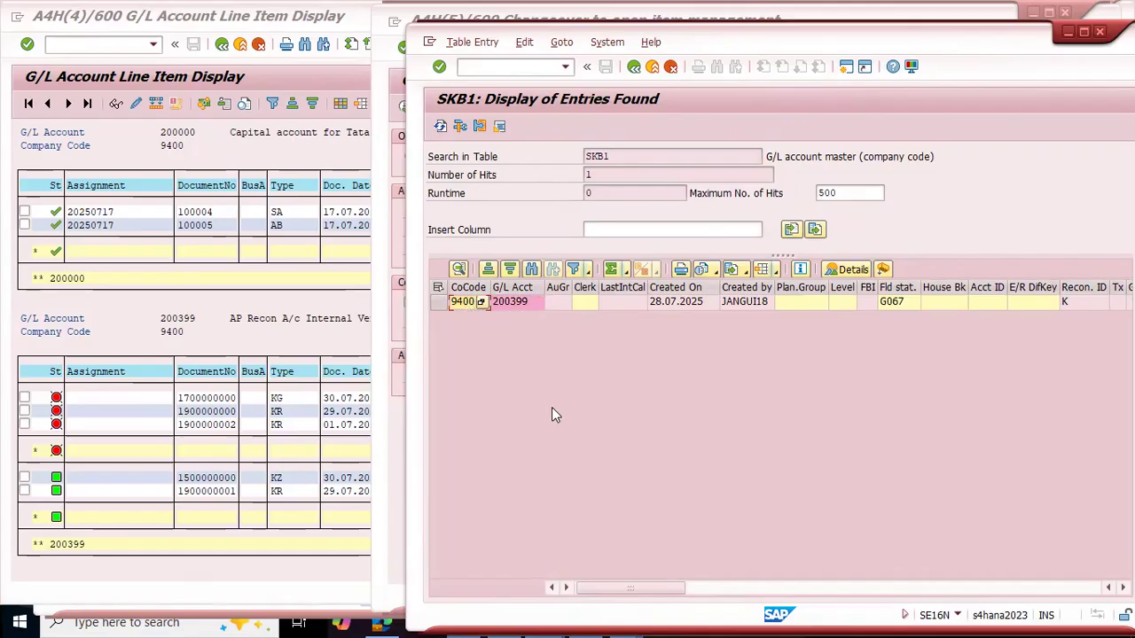
pyautogui.click(1068, 31)
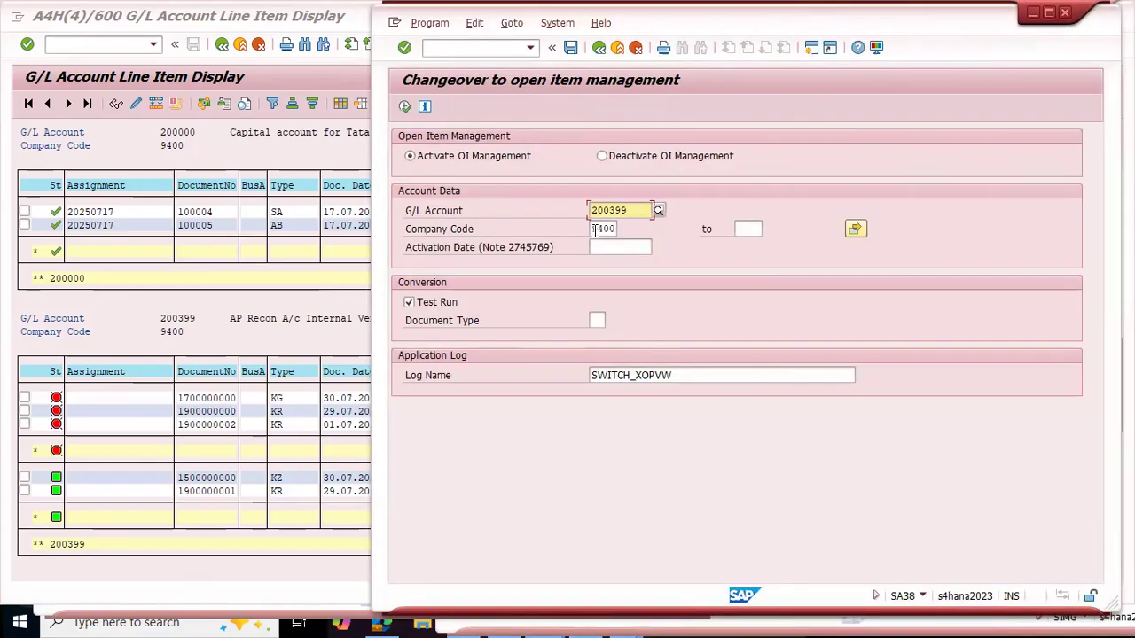
# Step: Execute the changeover as a test run to activate open item management for G/L account 200399 in company code 9400
pyautogui.moveTo(594, 229); pyautogui.dragTo(678, 228)
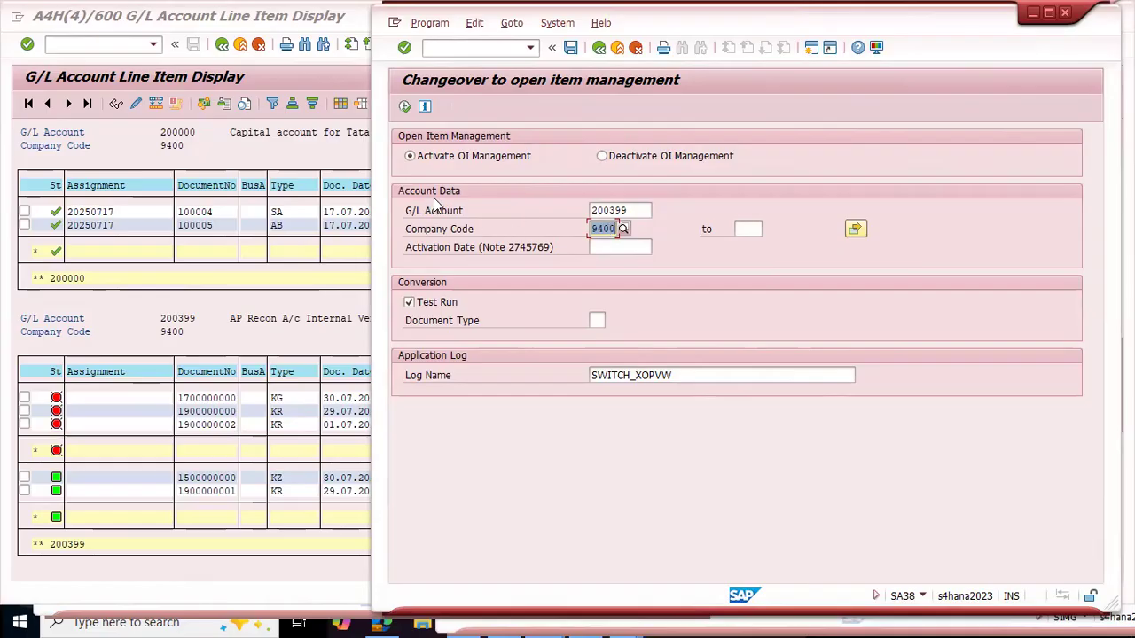
pyautogui.doubleClick(651, 211)
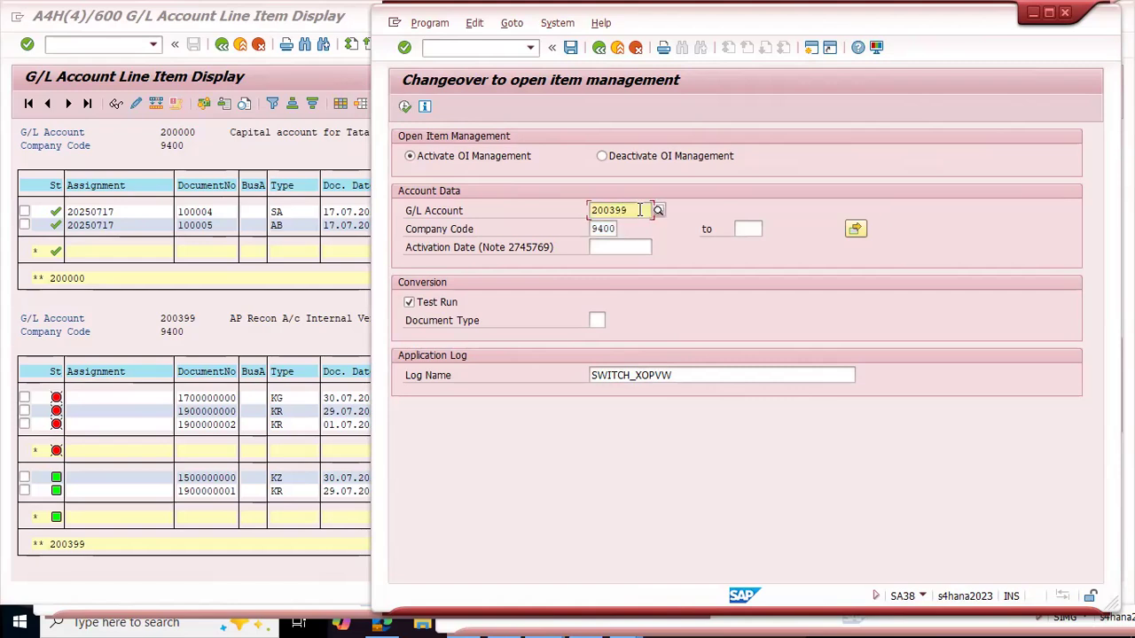
pyautogui.click(599, 229)
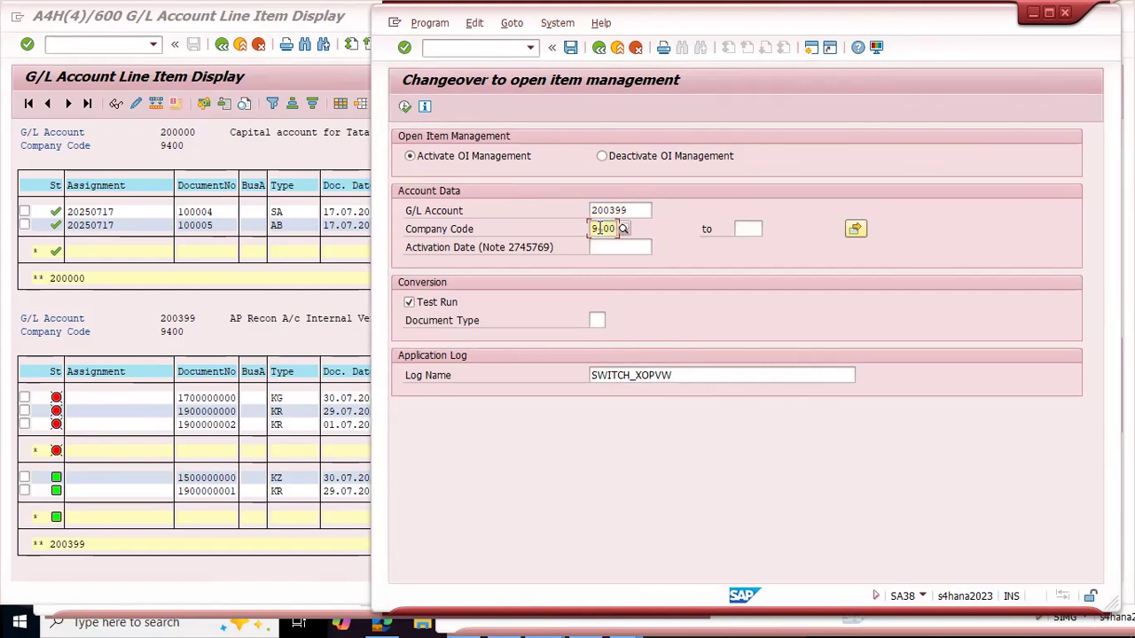
pyautogui.click(411, 158)
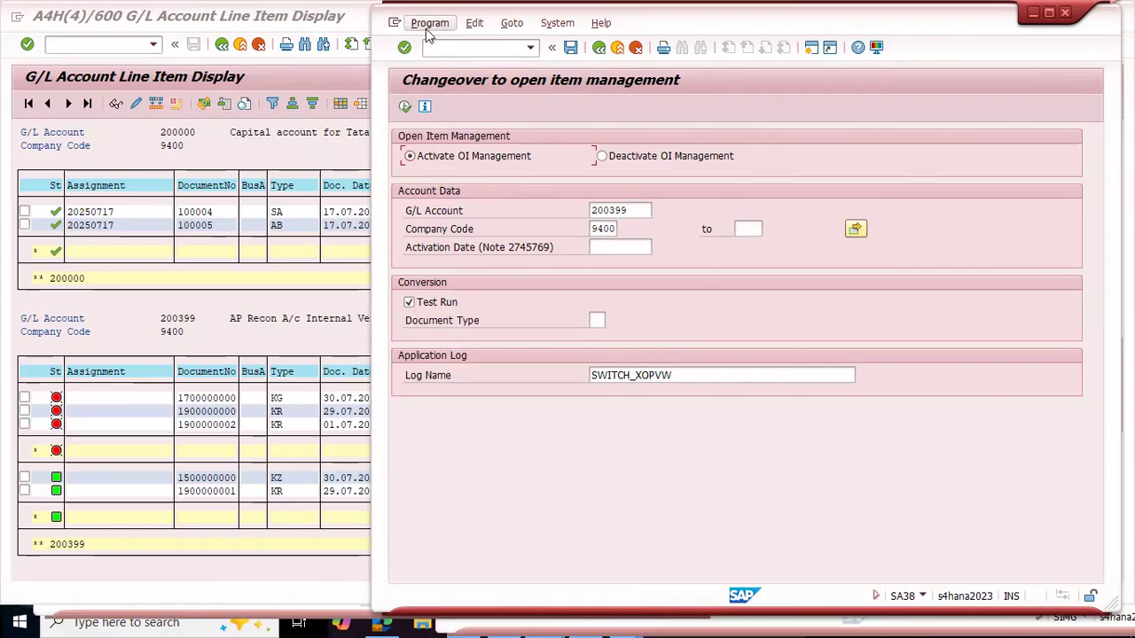
pyautogui.click(406, 107)
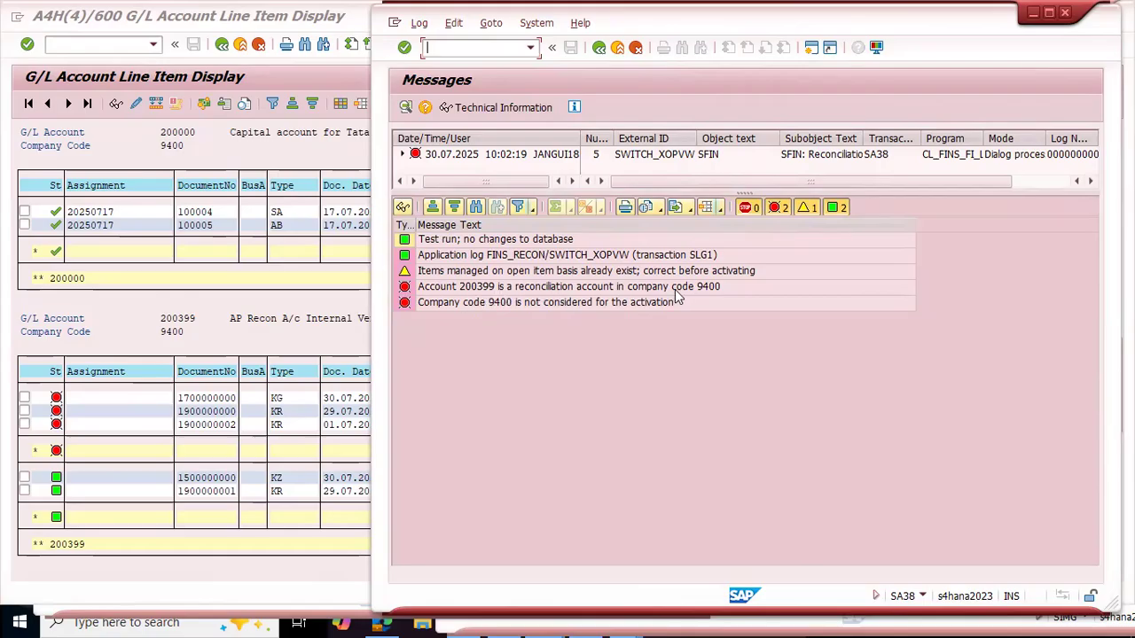
# Step: Examine the test run's error and warning messages about account 200399 and company code 9400
pyautogui.click(708, 288)
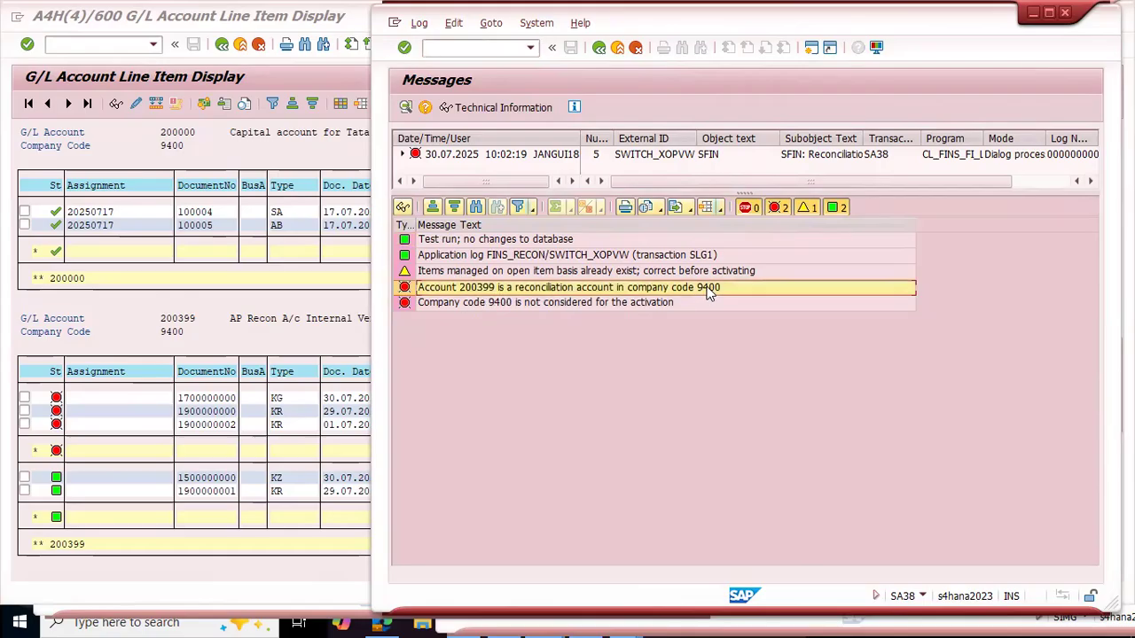
pyautogui.click(440, 303)
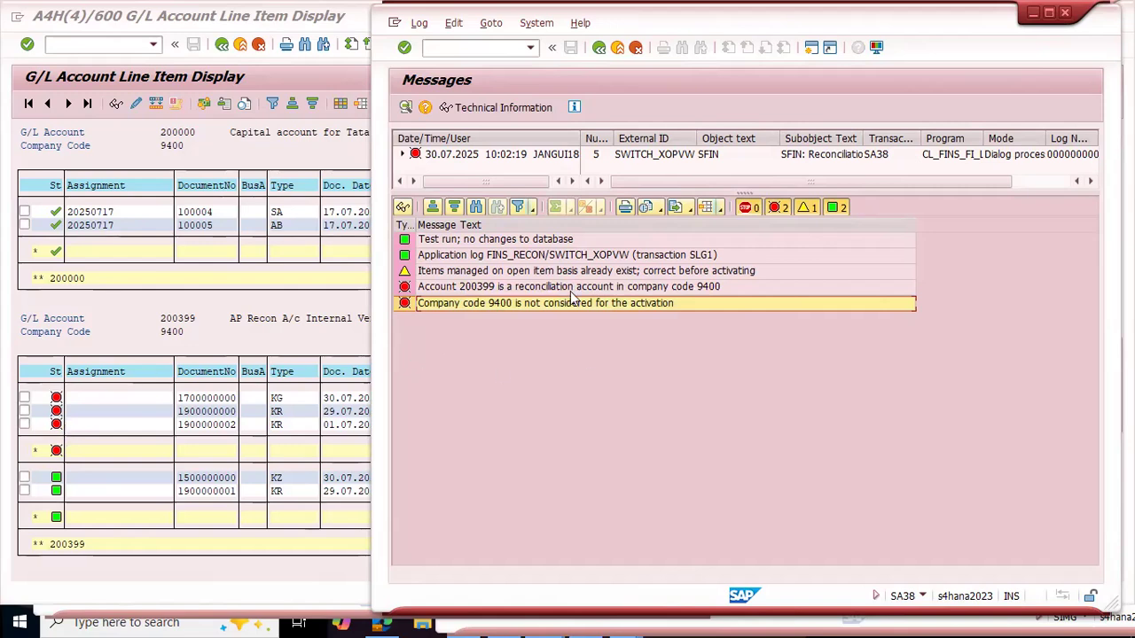
pyautogui.click(501, 272)
pyautogui.click(499, 287)
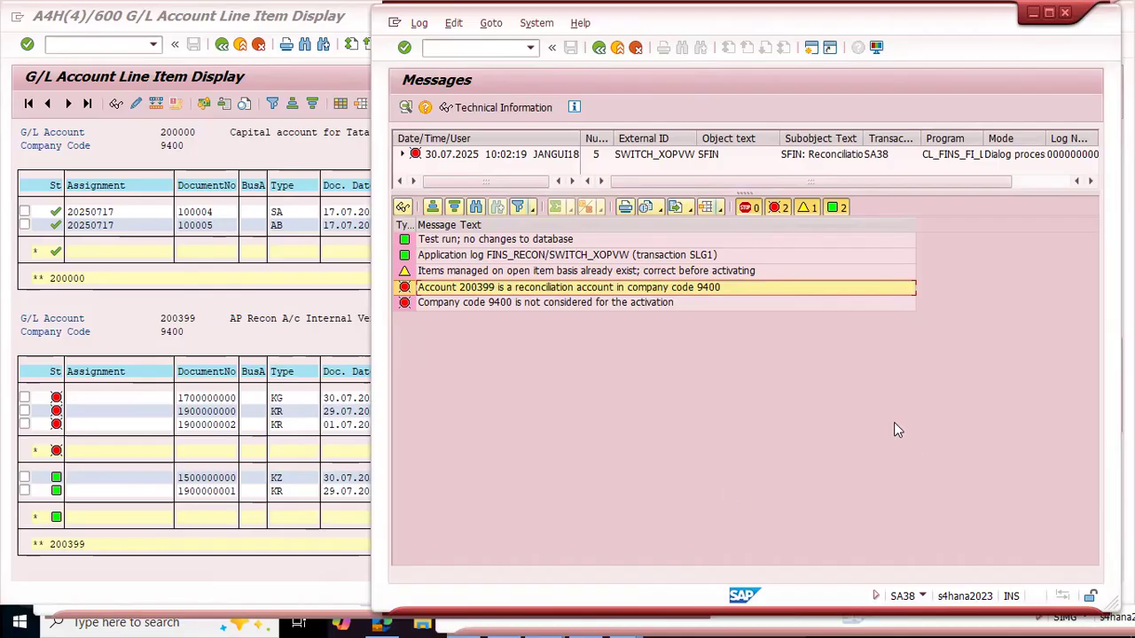
# Step: Switch to the central G/L account display and check the reconciliation account type of account 200399 in its control data
pyautogui.hotkey('alt', 'Tab')
pyautogui.hotkey('alt', 'Tab')
pyautogui.hotkey('alt', 'Tab')
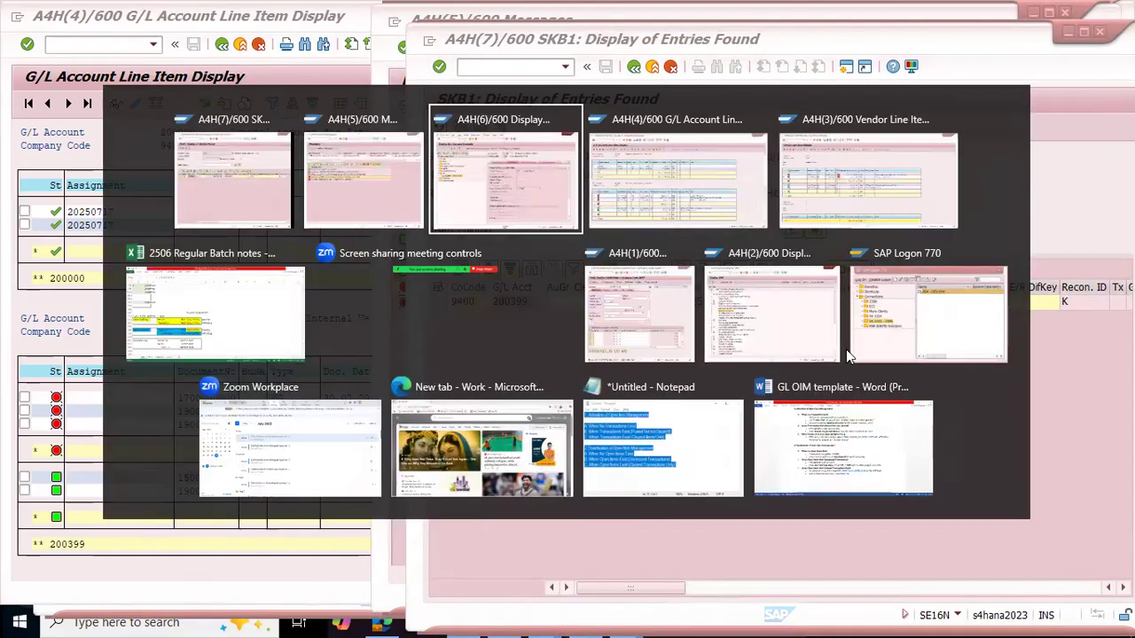
pyautogui.hotkey('alt', 'Tab')
pyautogui.click(660, 352)
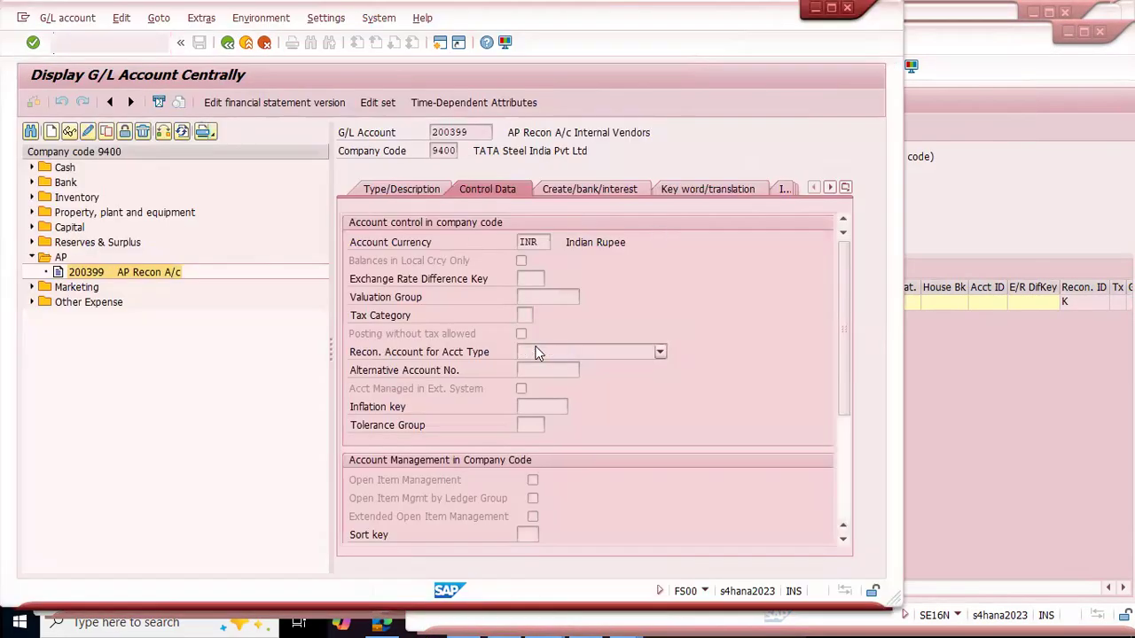
pyautogui.click(489, 356)
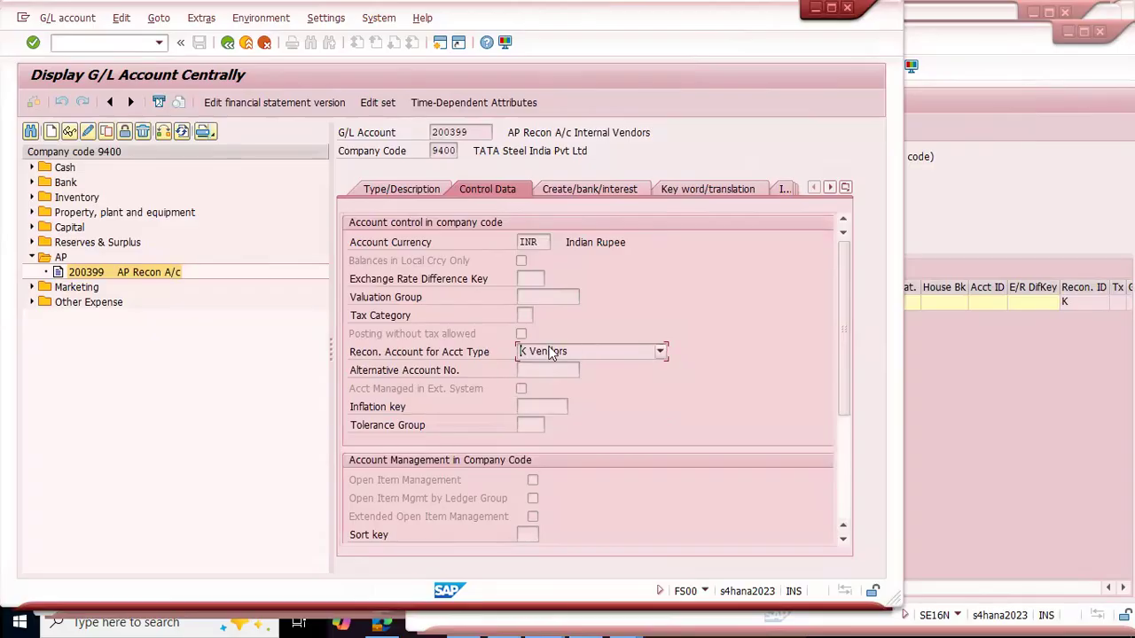
pyautogui.moveTo(469, 131); pyautogui.dragTo(416, 133)
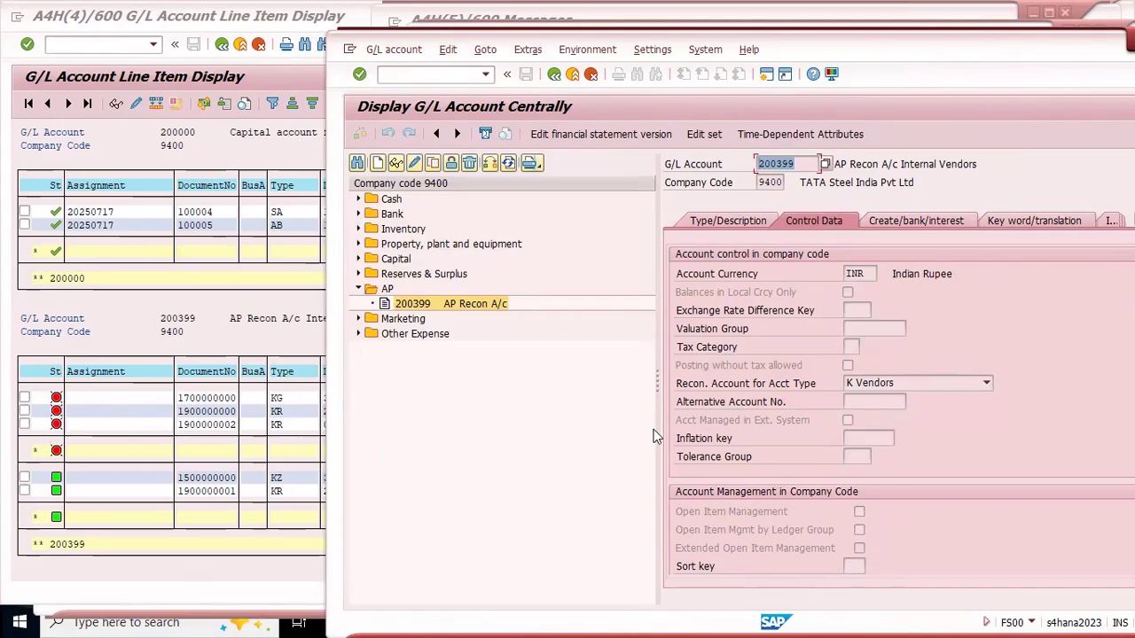
pyautogui.moveTo(657, 384); pyautogui.dragTo(511, 384)
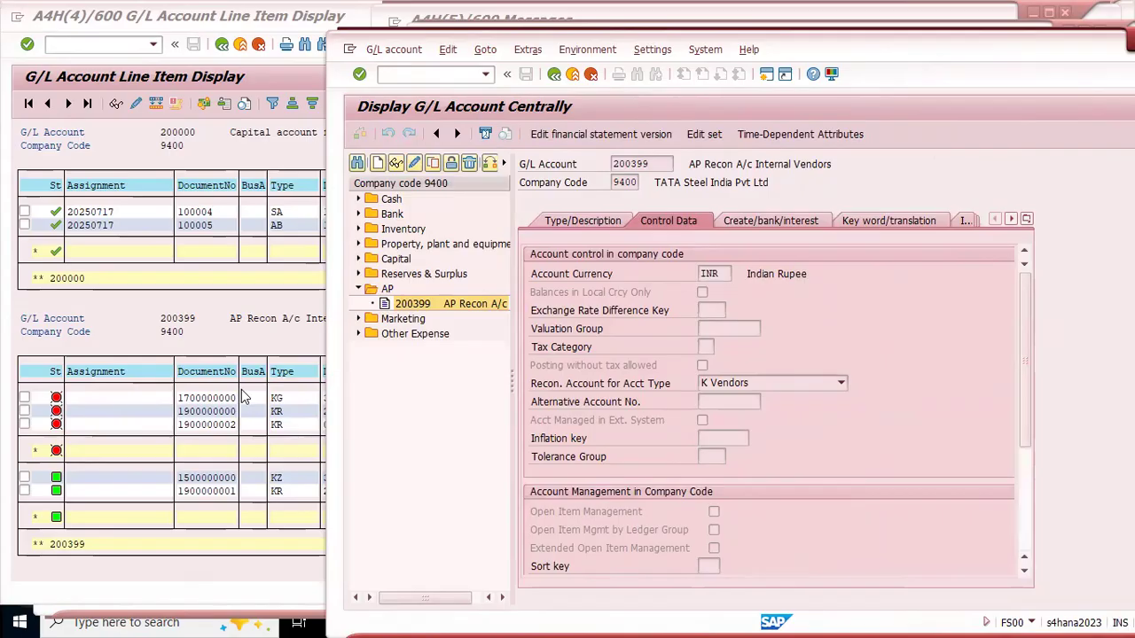
# Step: Examine the G/L line item list for an account without reconciliation type, reviewing the Capital and Purchases account items
pyautogui.click(161, 304)
pyautogui.scroll(3, 162, 304)
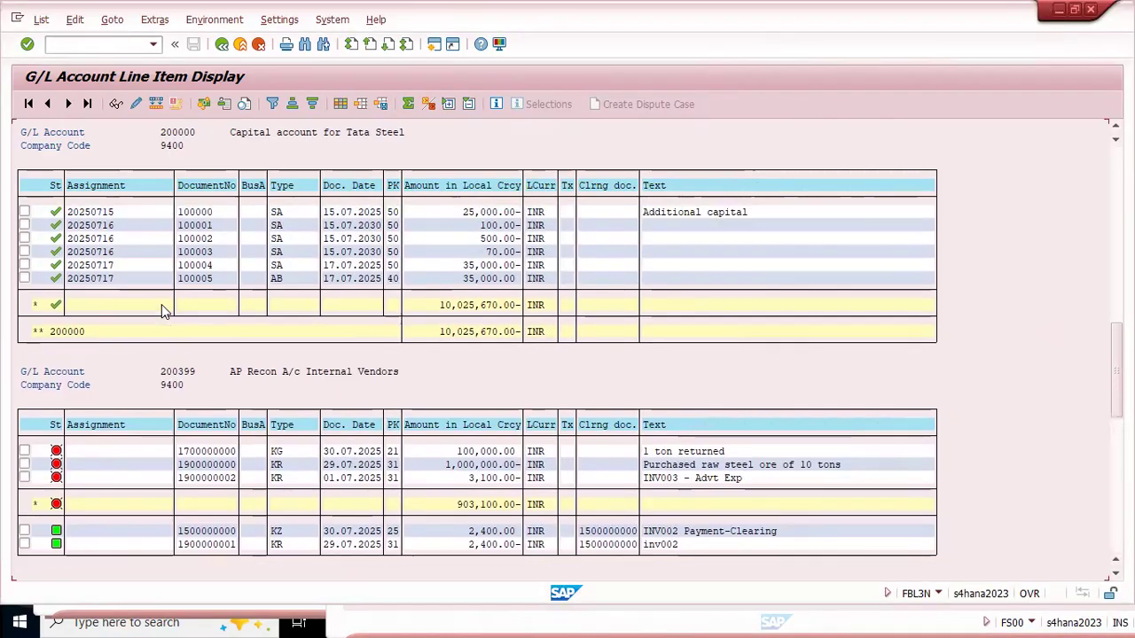
pyautogui.scroll(2, 161, 305)
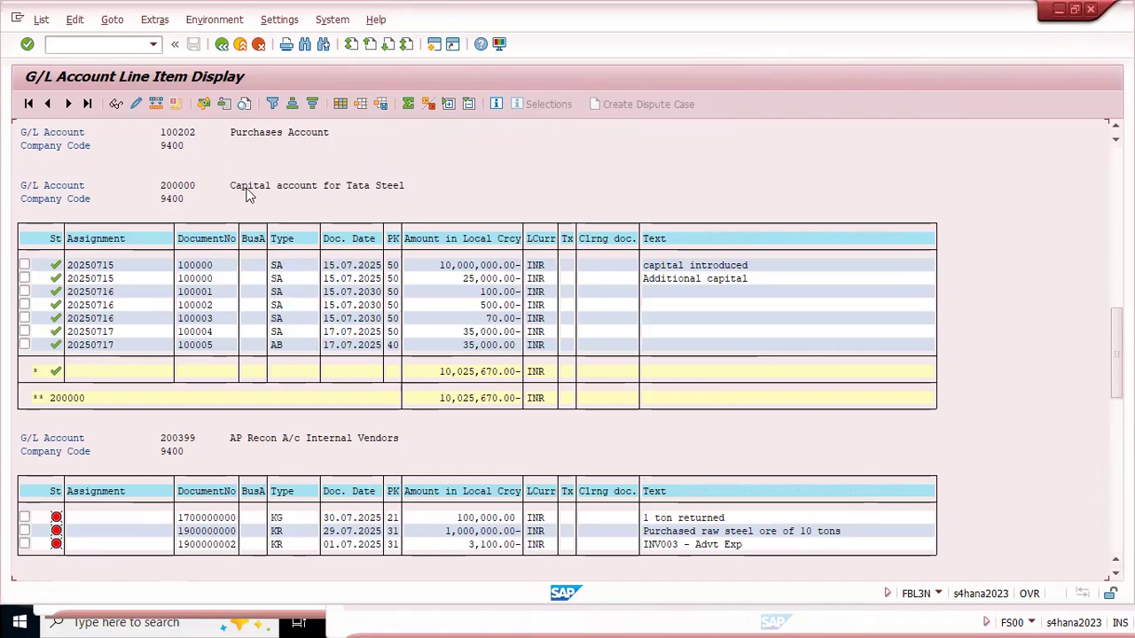
pyautogui.scroll(-1, 217, 204)
pyautogui.scroll(3, 218, 204)
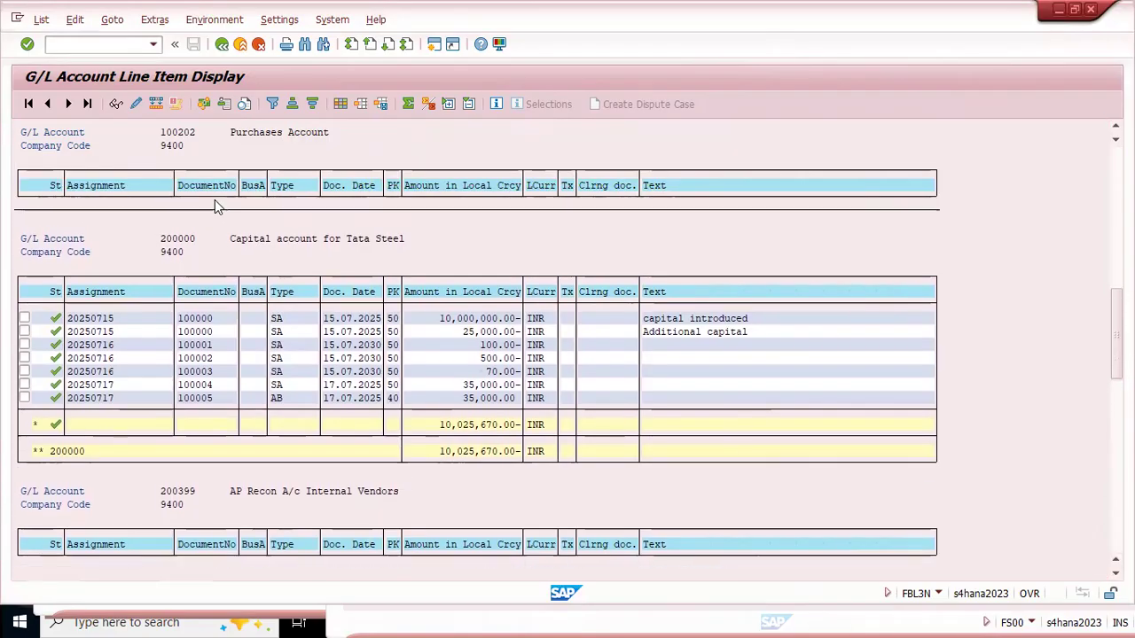
pyautogui.scroll(4, 215, 199)
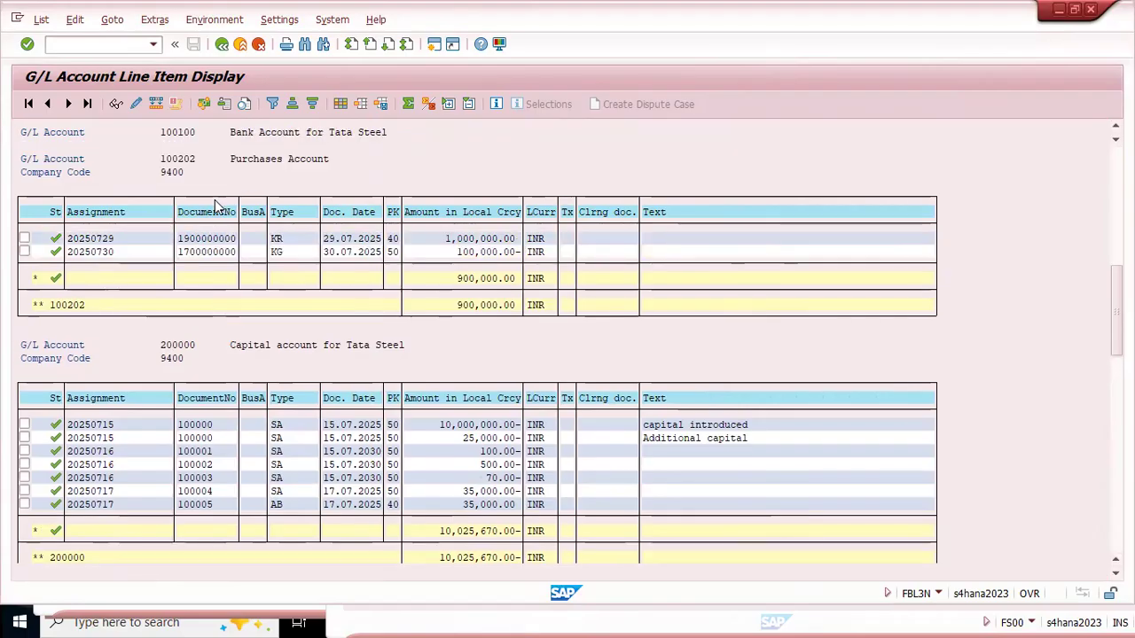
pyautogui.scroll(1, 214, 202)
pyautogui.scroll(2, 197, 200)
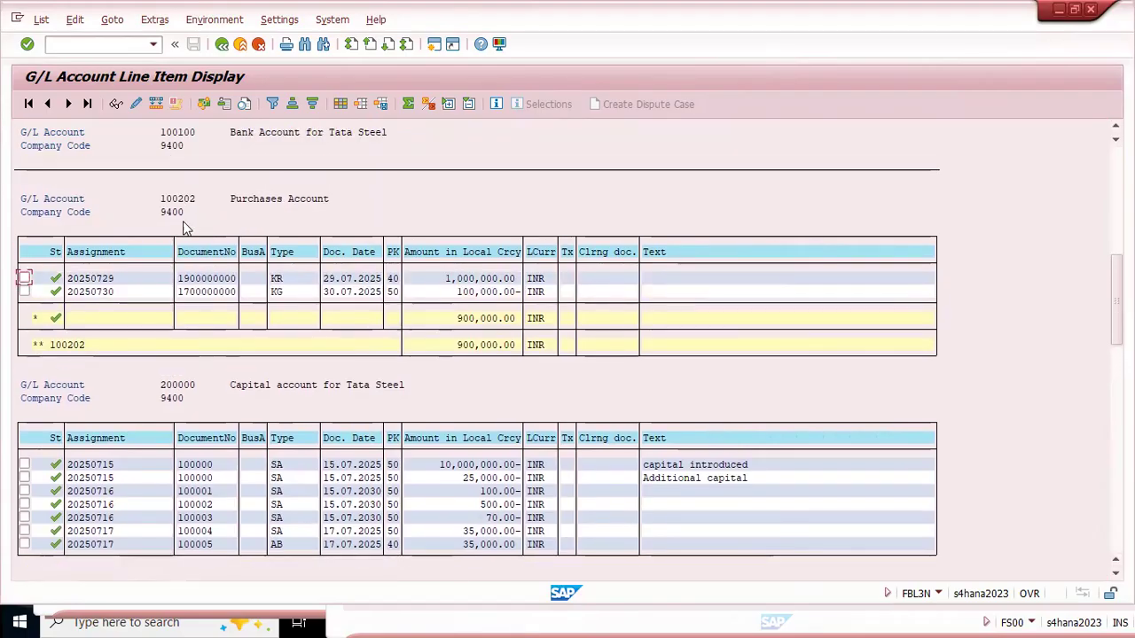
pyautogui.scroll(-2, 188, 219)
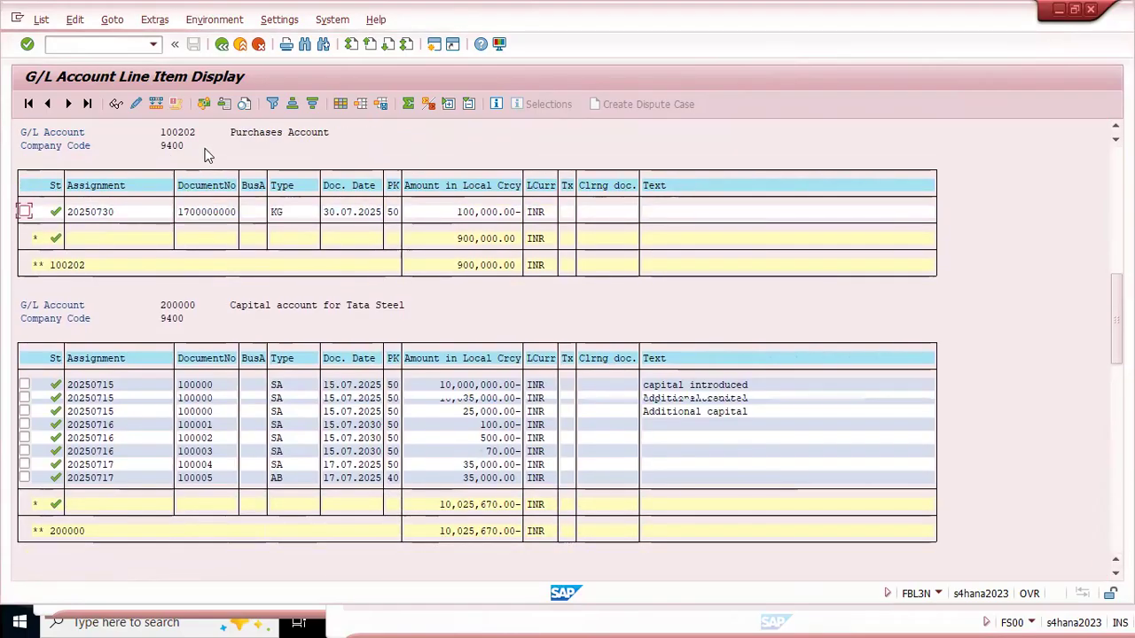
pyautogui.scroll(1, 189, 222)
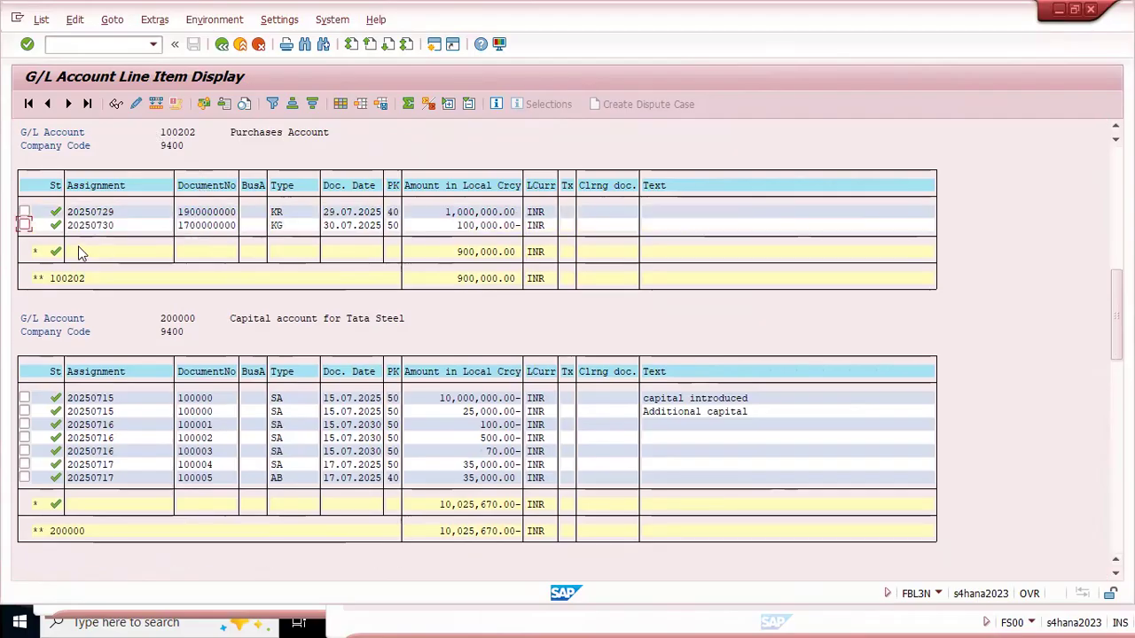
# Step: Find G/L account 100202 in the central account display and open its control data to check open item management
pyautogui.hotkey('alt', 'Tab')
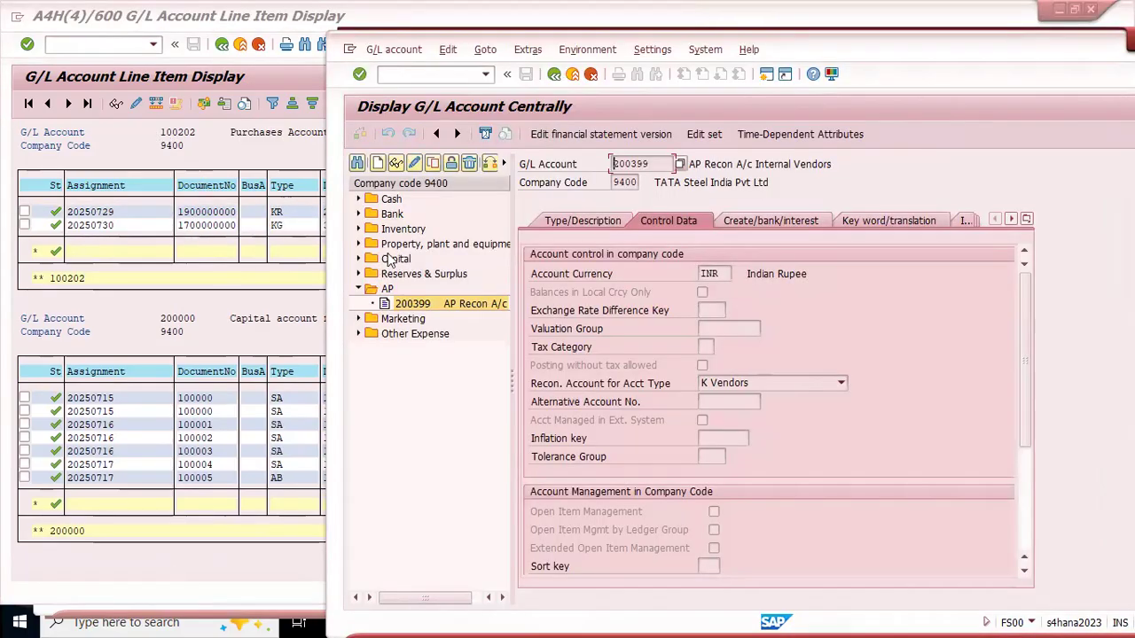
pyautogui.click(358, 165)
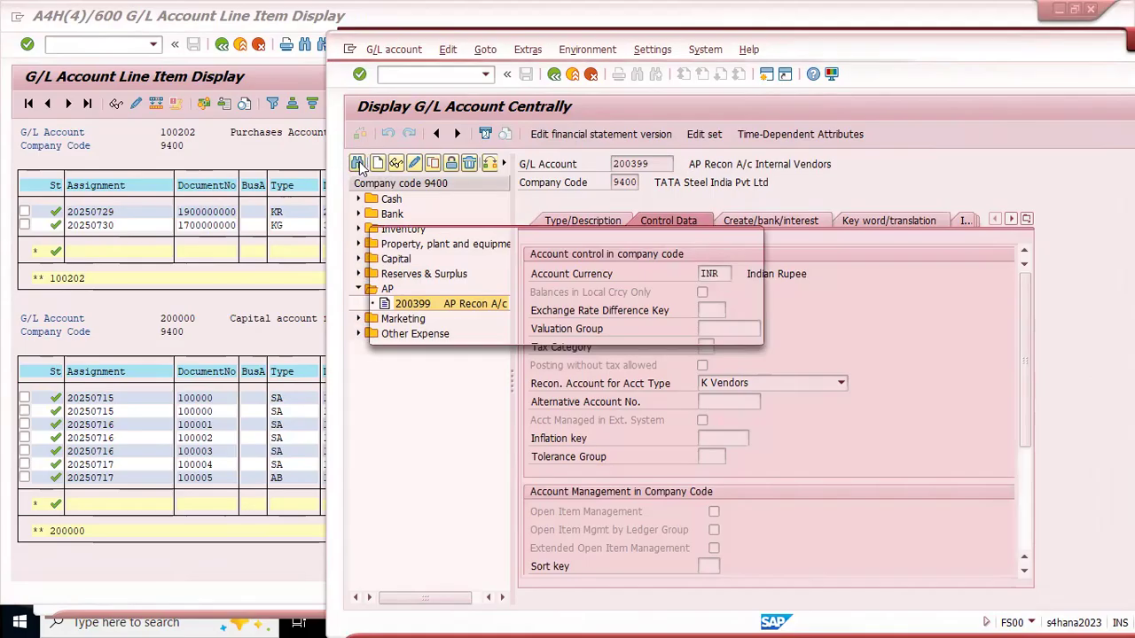
pyautogui.write('100202')
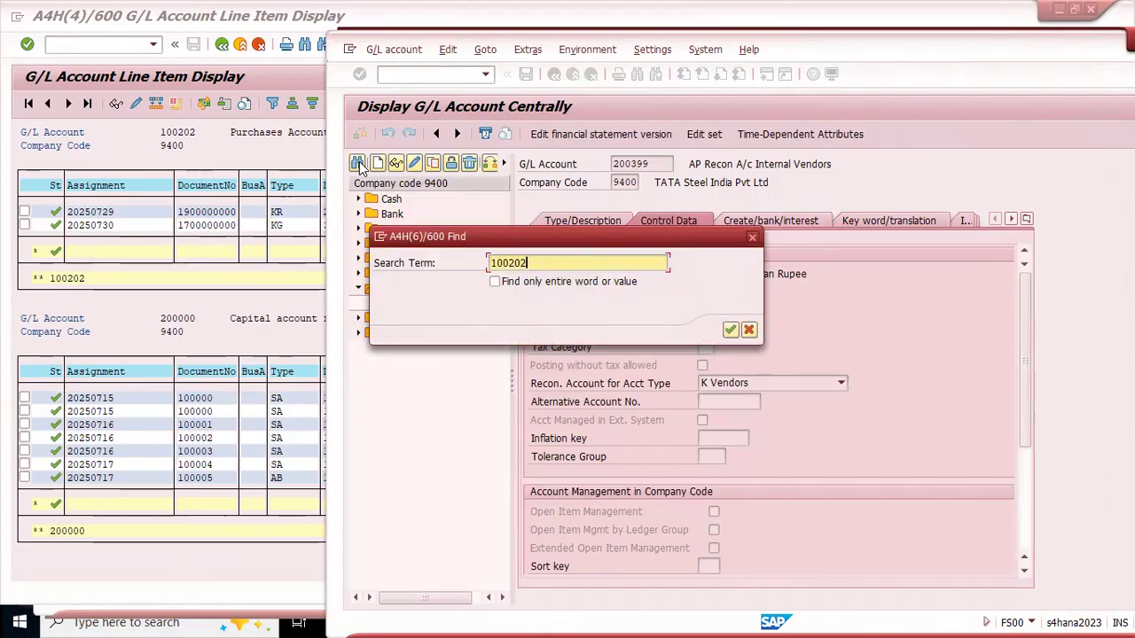
pyautogui.press('Return')
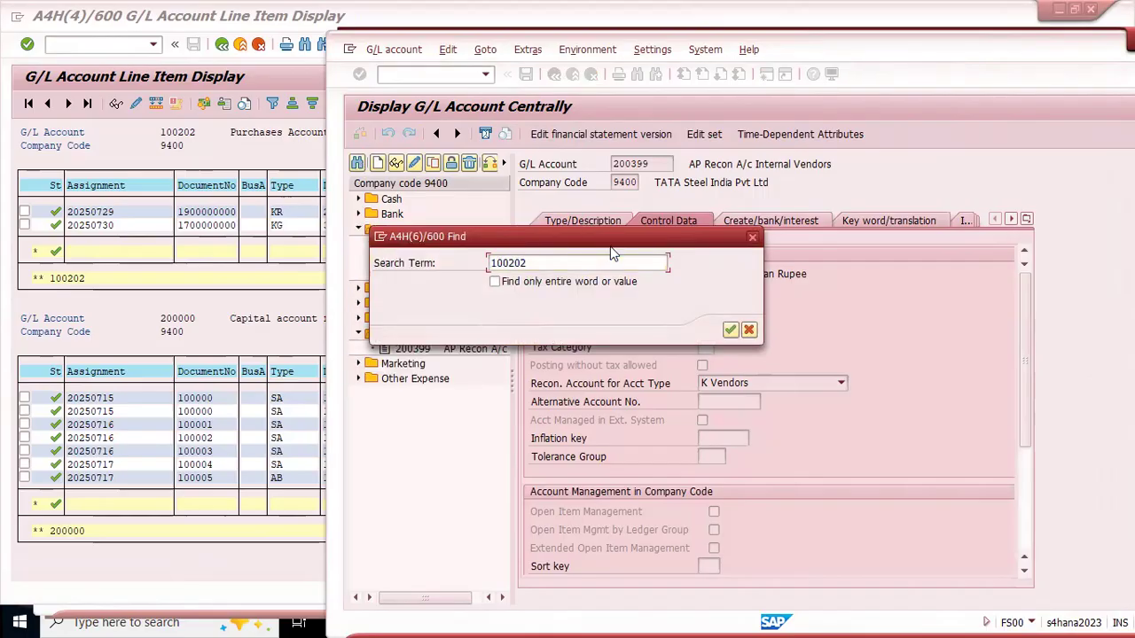
pyautogui.doubleClick(417, 275)
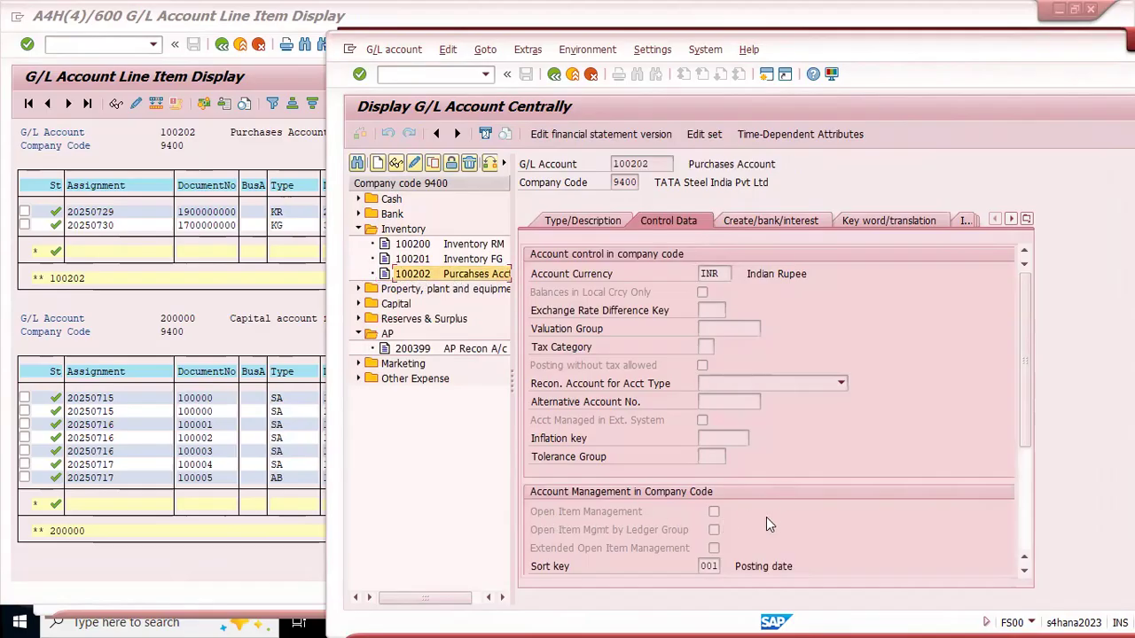
# Step: Return from the test run messages to the changeover selection and set the G/L account to 100202
pyautogui.click(239, 161)
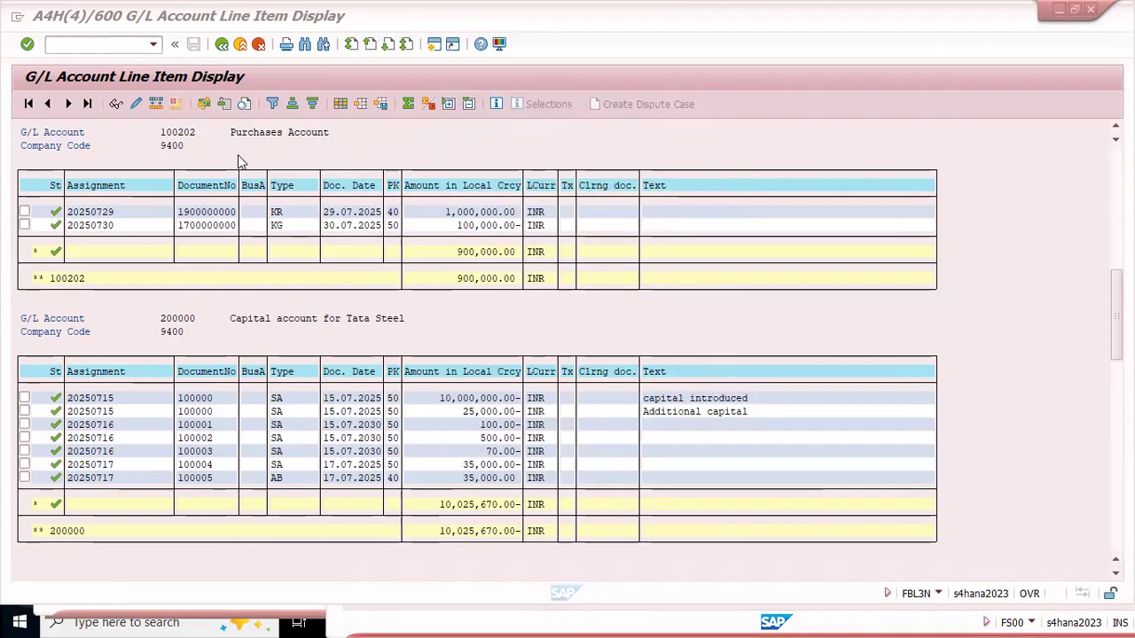
pyautogui.hotkey('alt', 'Tab')
pyautogui.hotkey('alt', 'Tab')
pyautogui.hotkey('alt', 'Tab')
pyautogui.hotkey('alt', 'Tab')
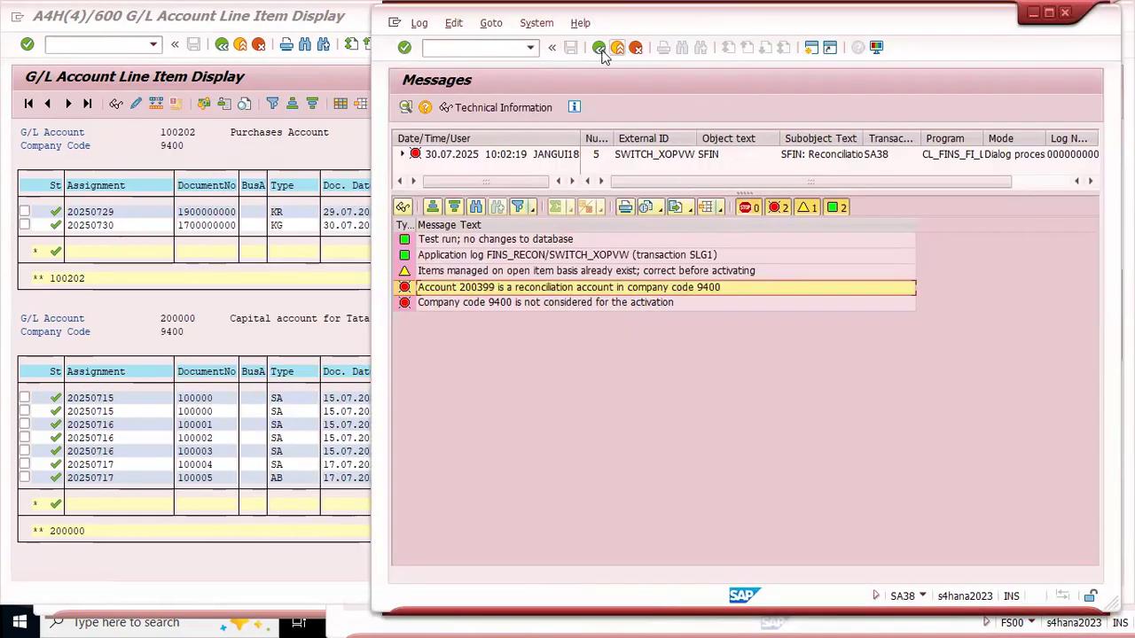
pyautogui.click(599, 47)
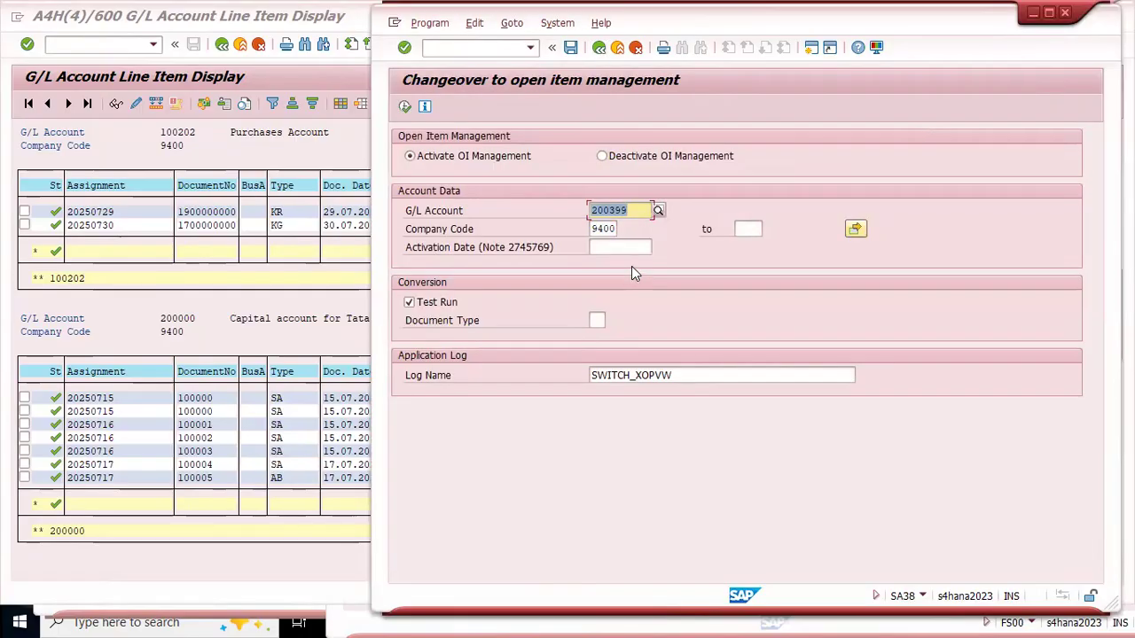
pyautogui.press('BackSpace')
pyautogui.write('100202')
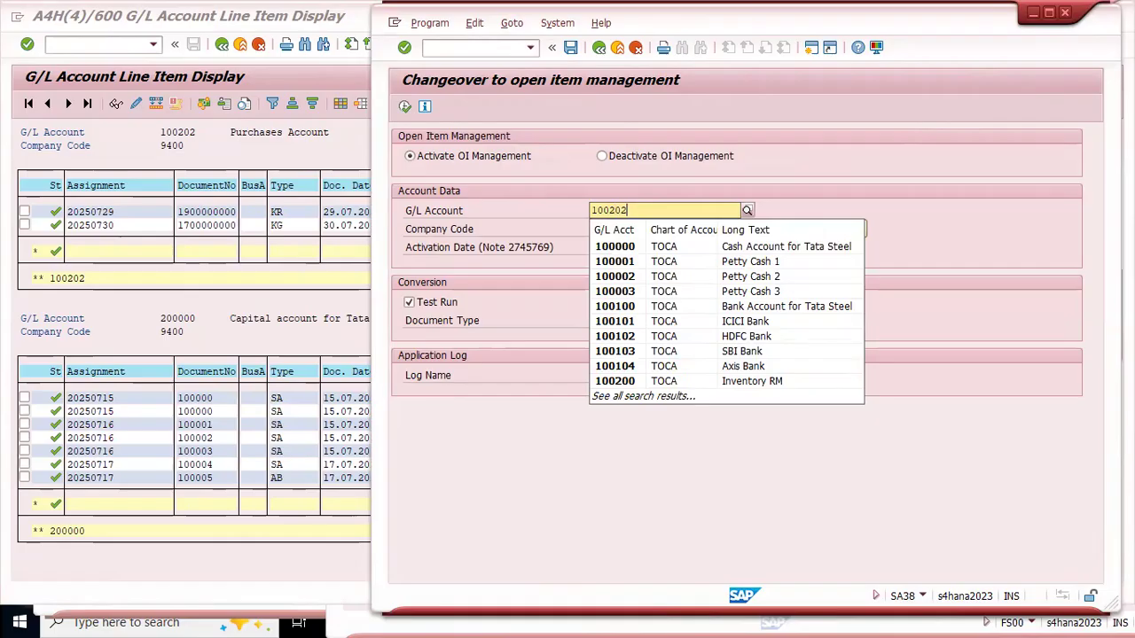
pyautogui.press('Return')
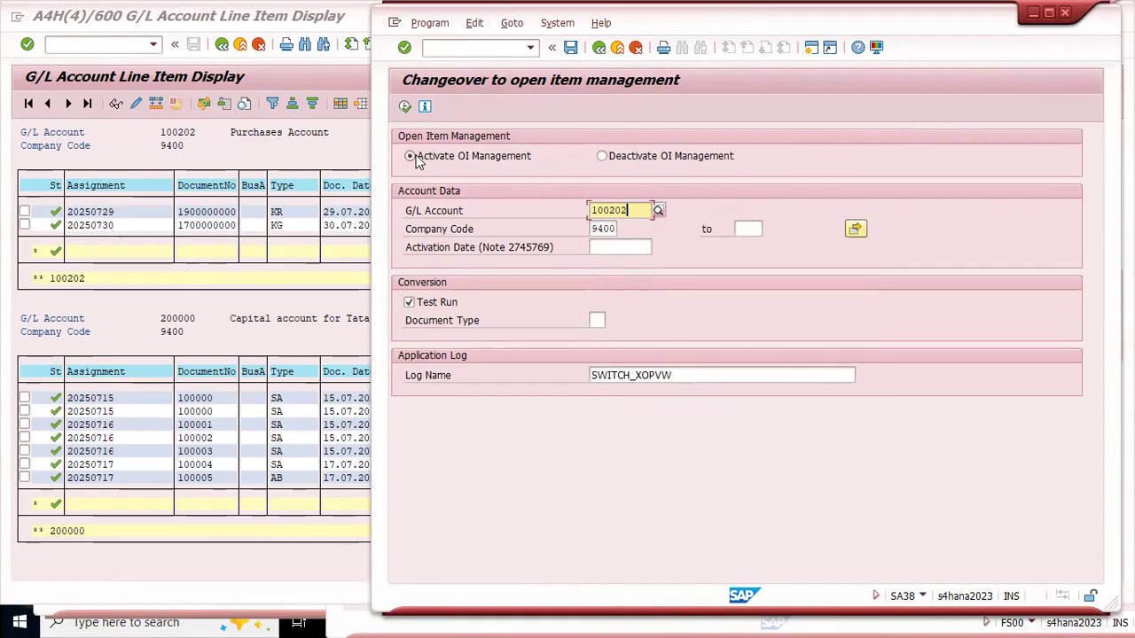
# Step: Capture the line items of Purchases Account 100202, mark their status column with a rectangle, and copy the image
pyautogui.moveTo(929, 30); pyautogui.dragTo(890, 40)
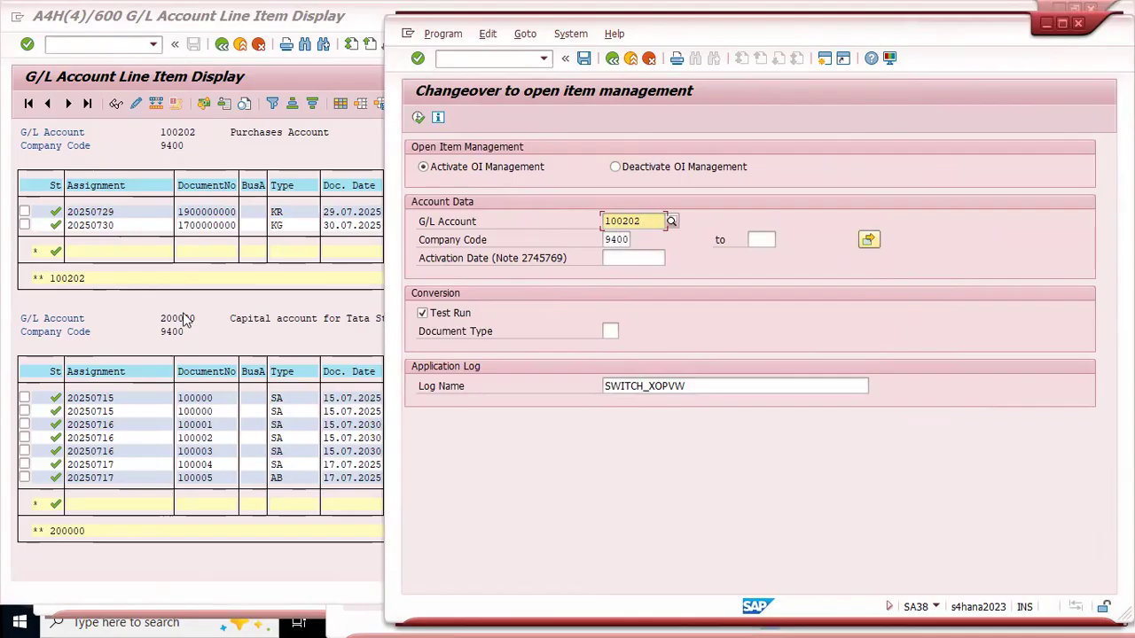
pyautogui.click(120, 268)
pyautogui.scroll(2, 120, 268)
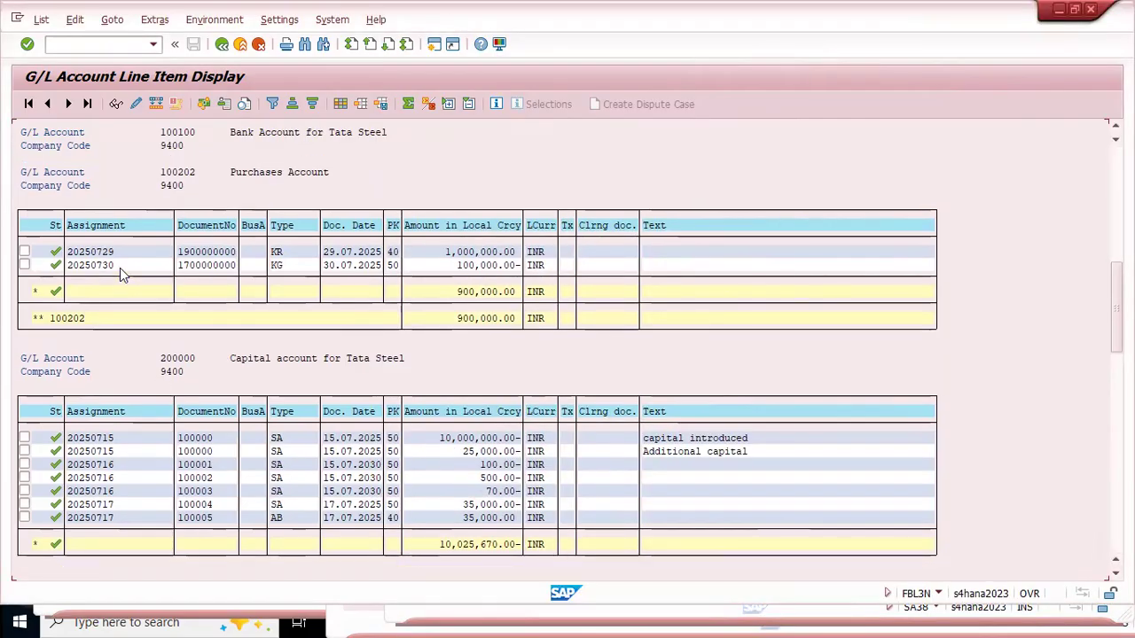
pyautogui.scroll(-1, 120, 276)
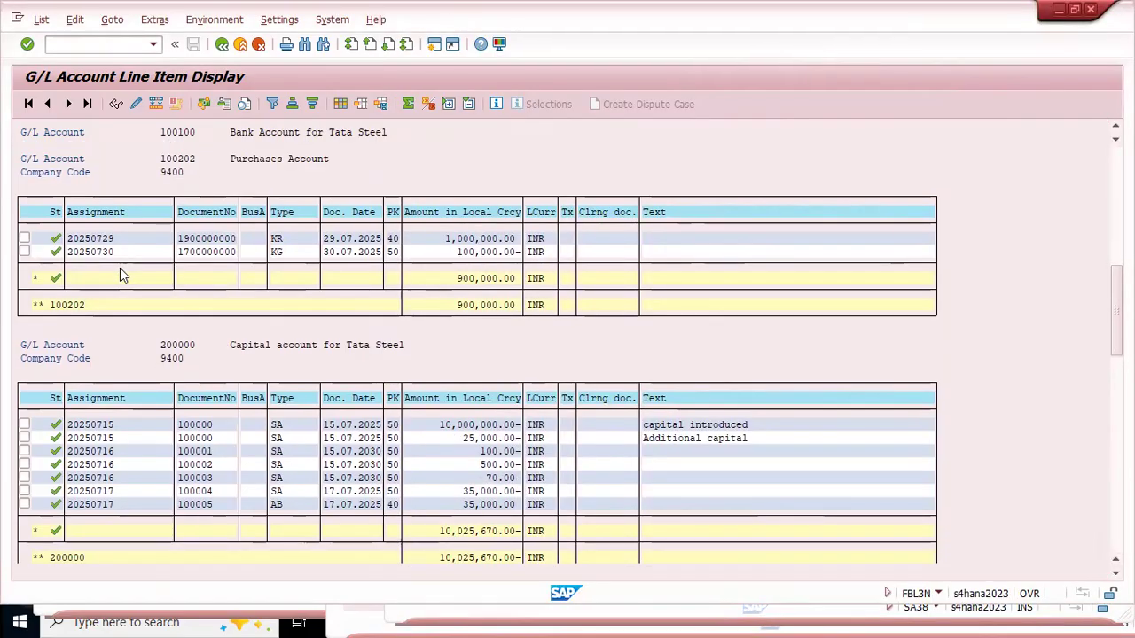
pyautogui.scroll(-2, 121, 274)
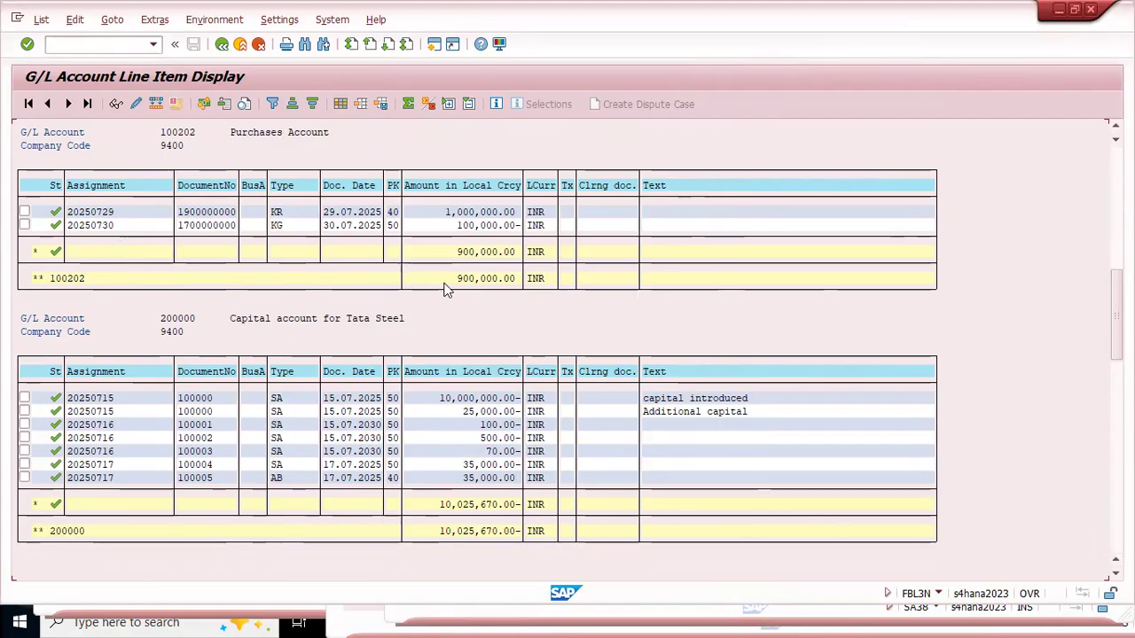
pyautogui.press('super+shift+s')
pyautogui.moveTo(13, 53)
pyautogui.mouseDown()
pyautogui.moveTo(712, 346)
pyautogui.moveTo(756, 321)
pyautogui.mouseUp()
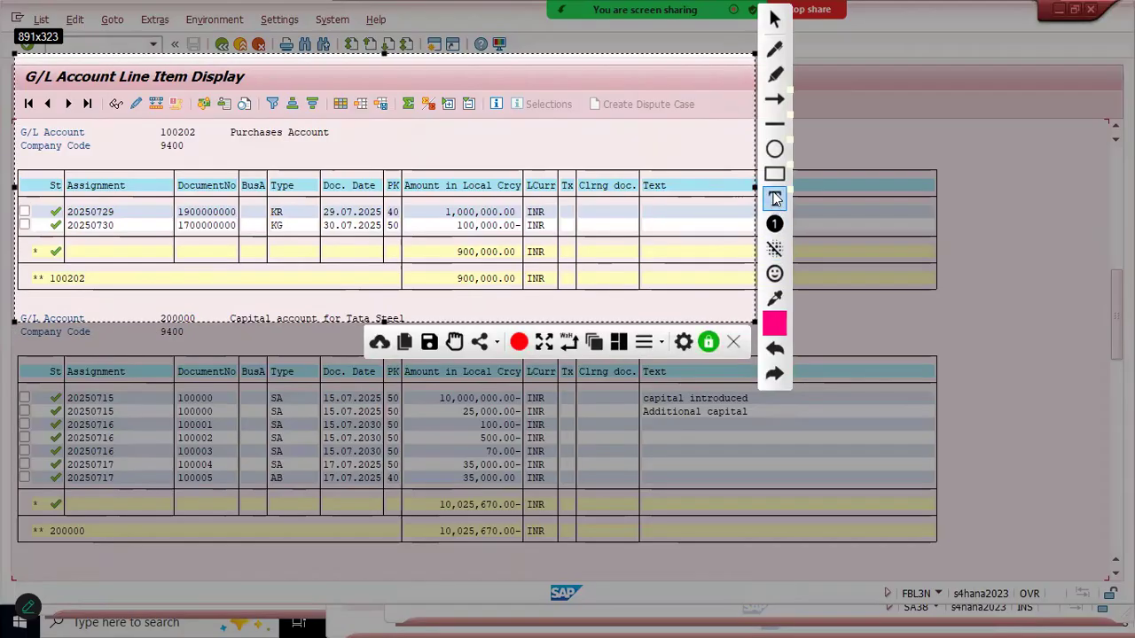
pyautogui.moveTo(39, 175); pyautogui.dragTo(64, 260)
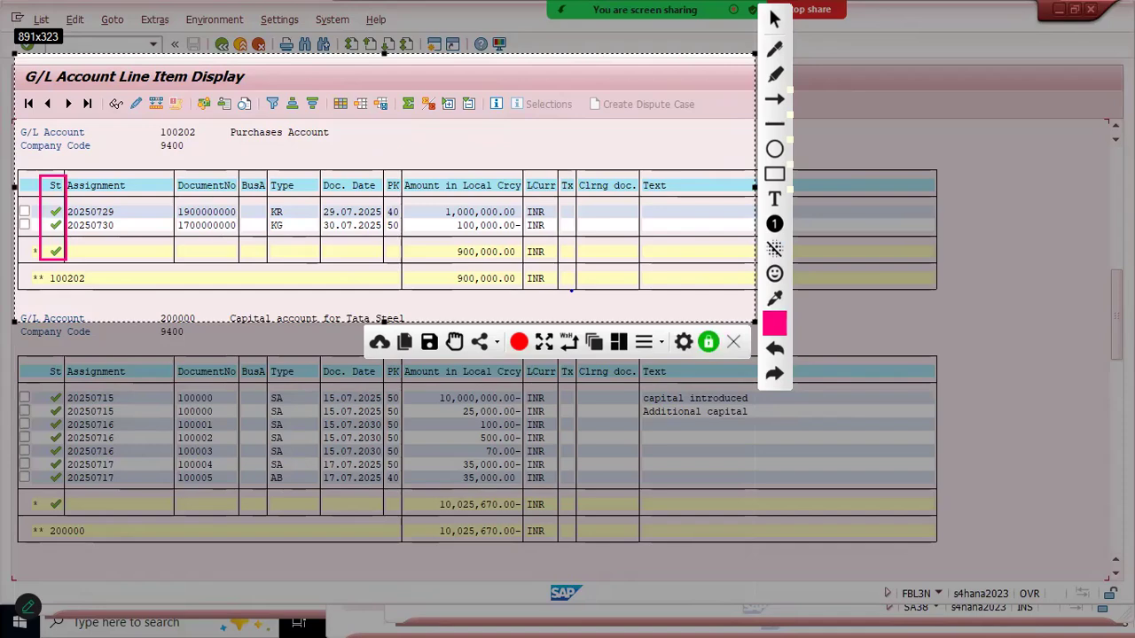
pyautogui.hotkey('ctrl', 'c')
# Step: Switch to the Excel batch notes and paste the capture beside the document splitting notes, starting just below row 1646
pyautogui.hotkey('alt', 'Tab')
pyautogui.hotkey('alt', 'Tab')
pyautogui.hotkey('alt', 'Tab')
pyautogui.hotkey('alt', 'Tab')
pyautogui.hotkey('alt', 'Tab')
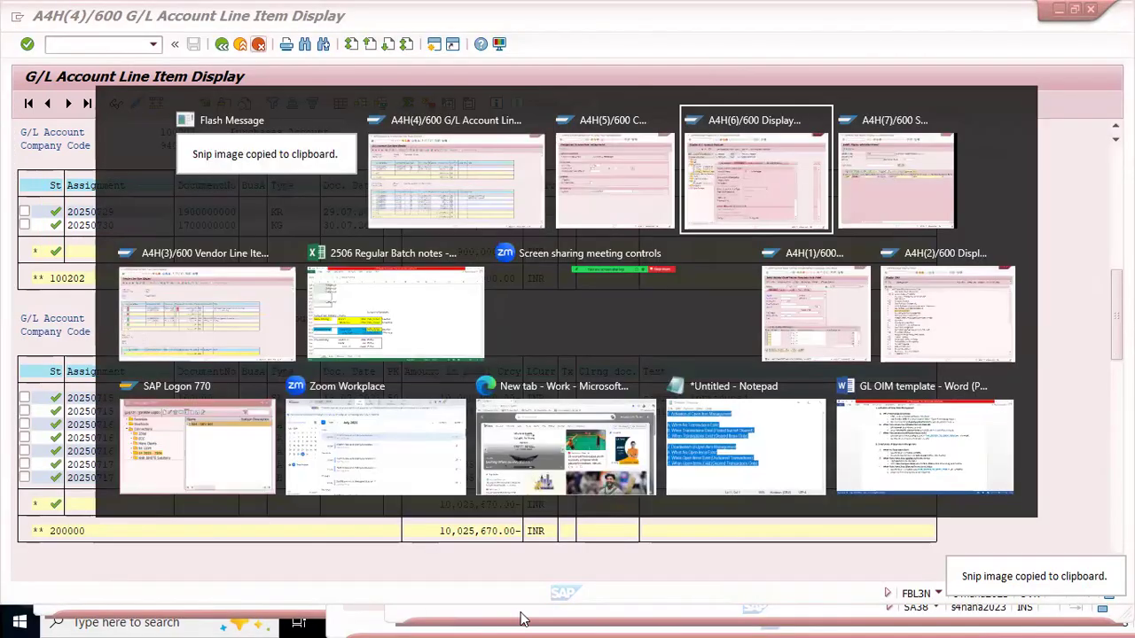
pyautogui.scroll(-3, 139, 385)
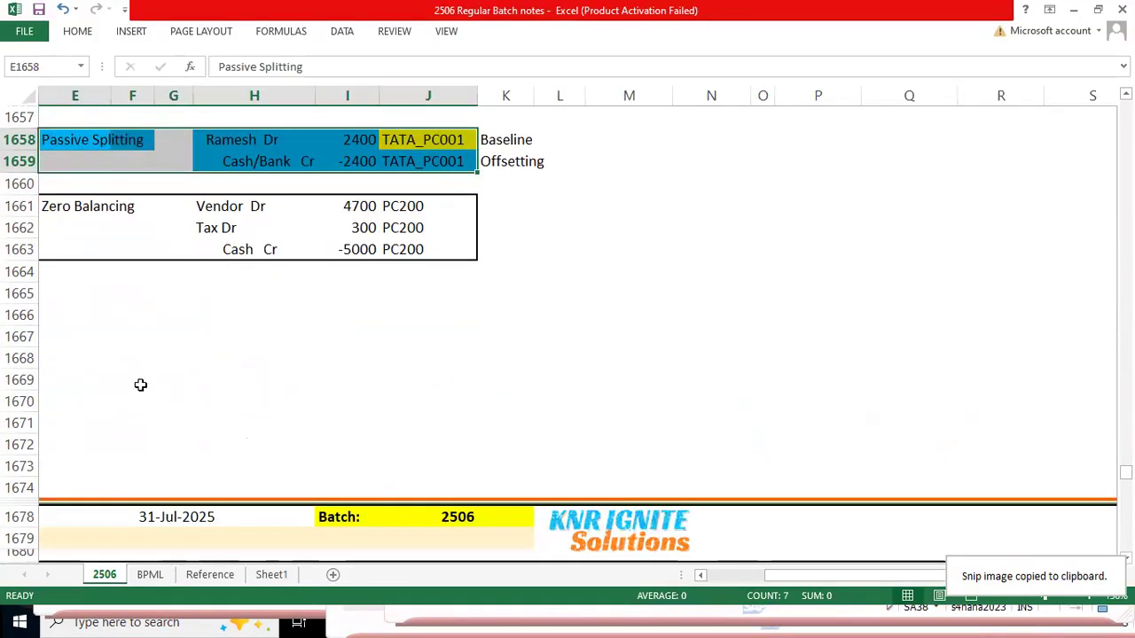
pyautogui.scroll(4, 615, 232)
pyautogui.click(598, 143)
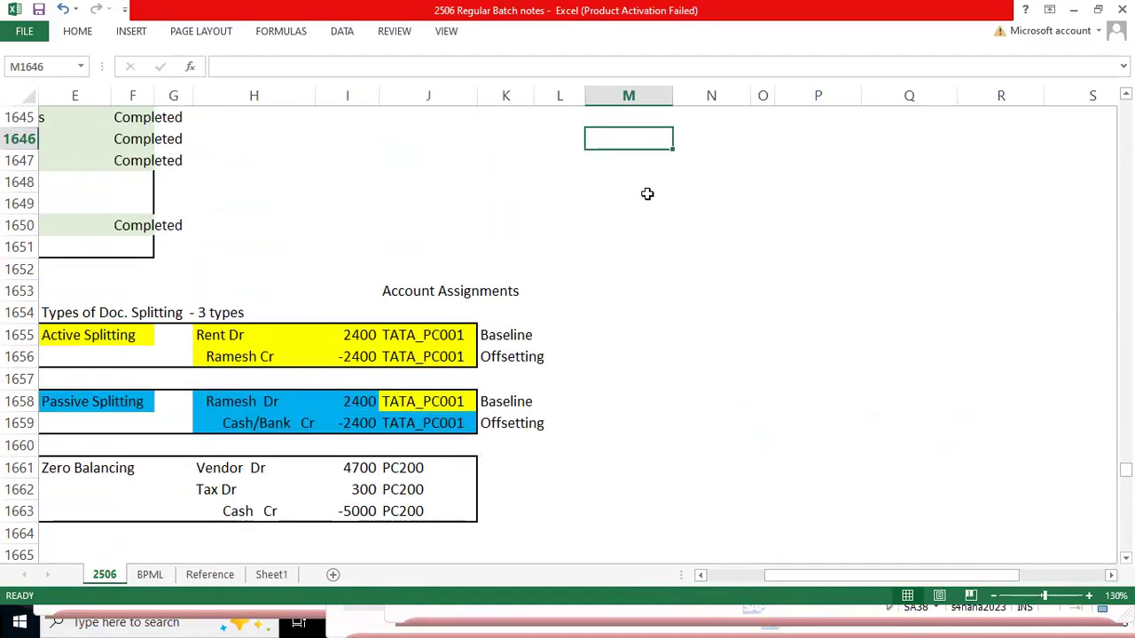
pyautogui.hotkey('ctrl', 'v')
pyautogui.moveTo(677, 140); pyautogui.dragTo(640, 163)
# Step: Label the pasted capture "Before OIM activatio" in cell L1646 and select cell L1664 below the picture
pyautogui.click(577, 135)
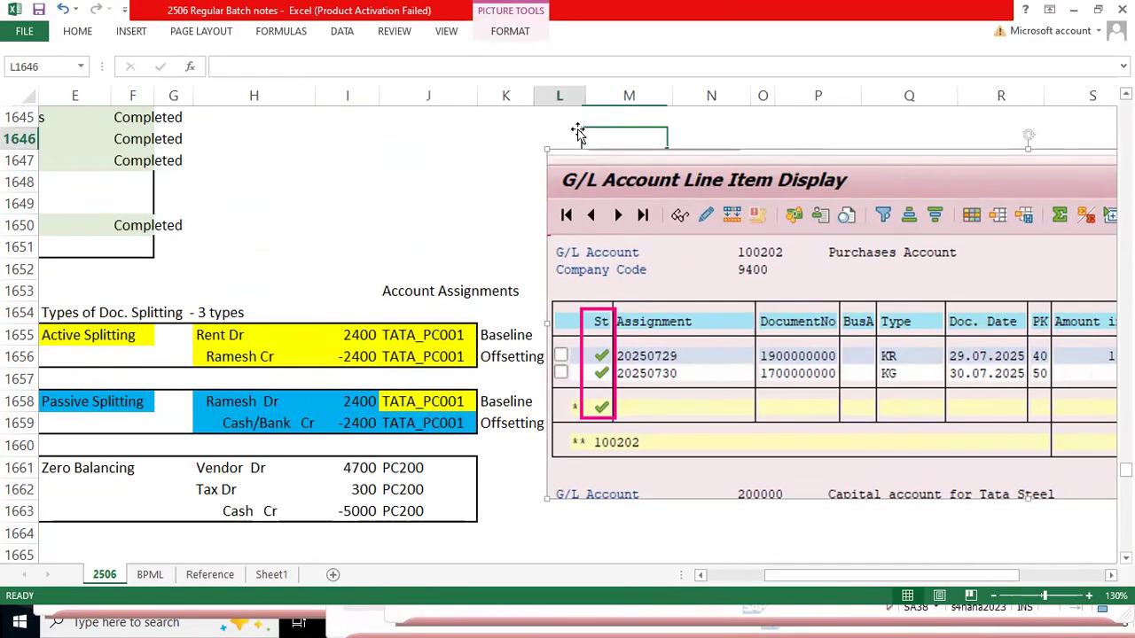
pyautogui.write('bEFORE OIM ac')
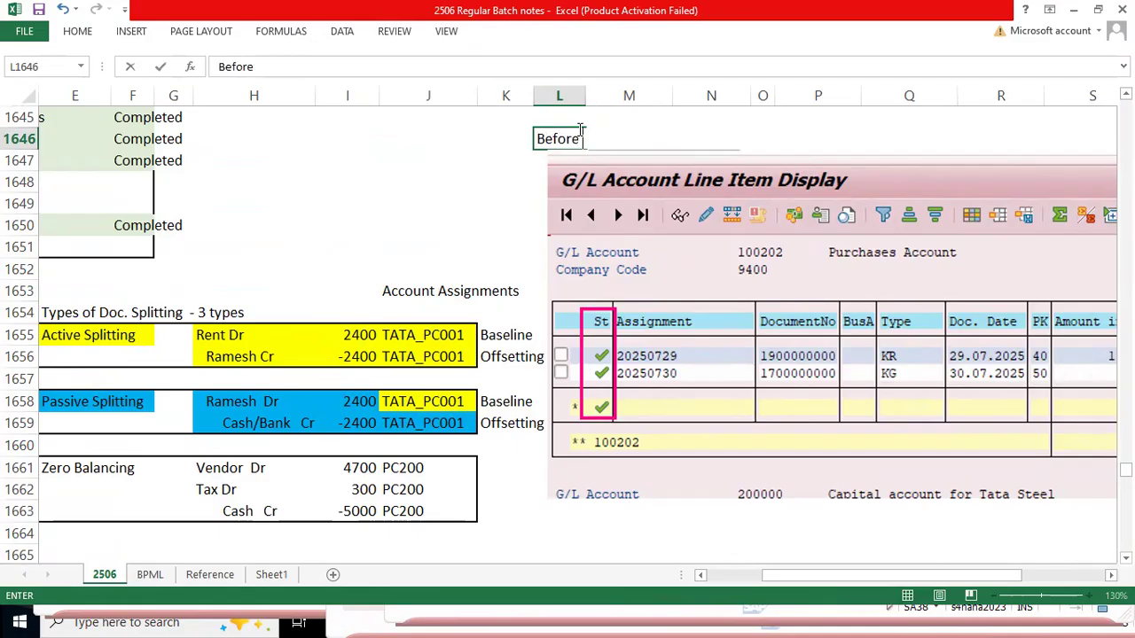
pyautogui.write('tivatio')
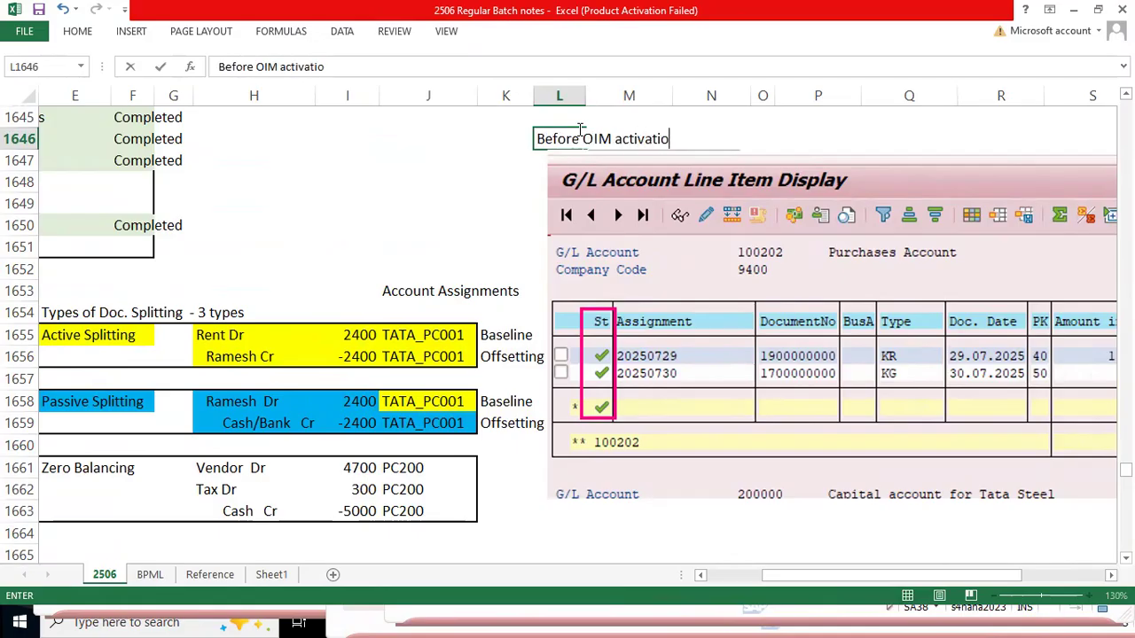
pyautogui.press('Return')
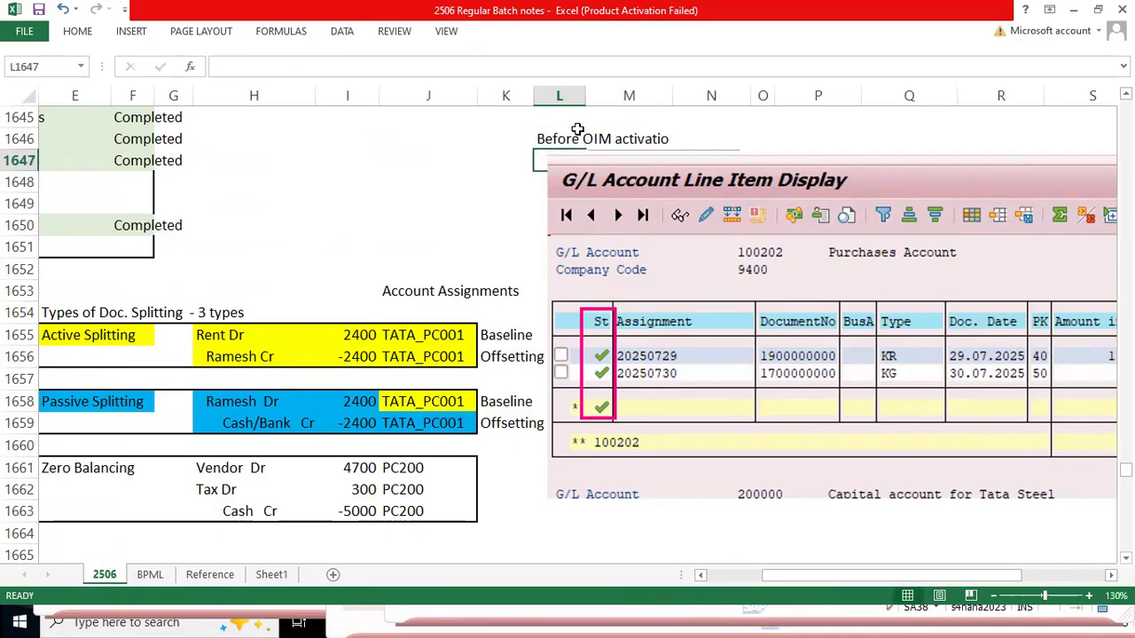
pyautogui.click(544, 530)
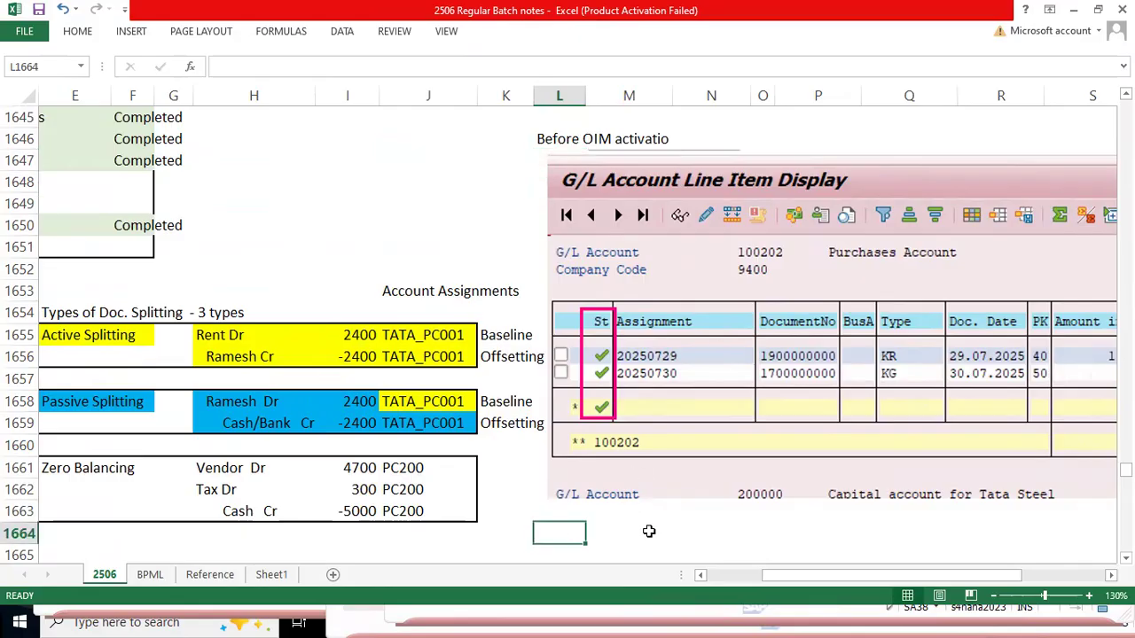
# Step: Switch back to the SAP changeover program, execute the test run for account 100202, and review the resulting messages
pyautogui.hotkey('alt', 'Tab')
pyautogui.hotkey('alt', 'Tab')
pyautogui.hotkey('alt', 'Tab')
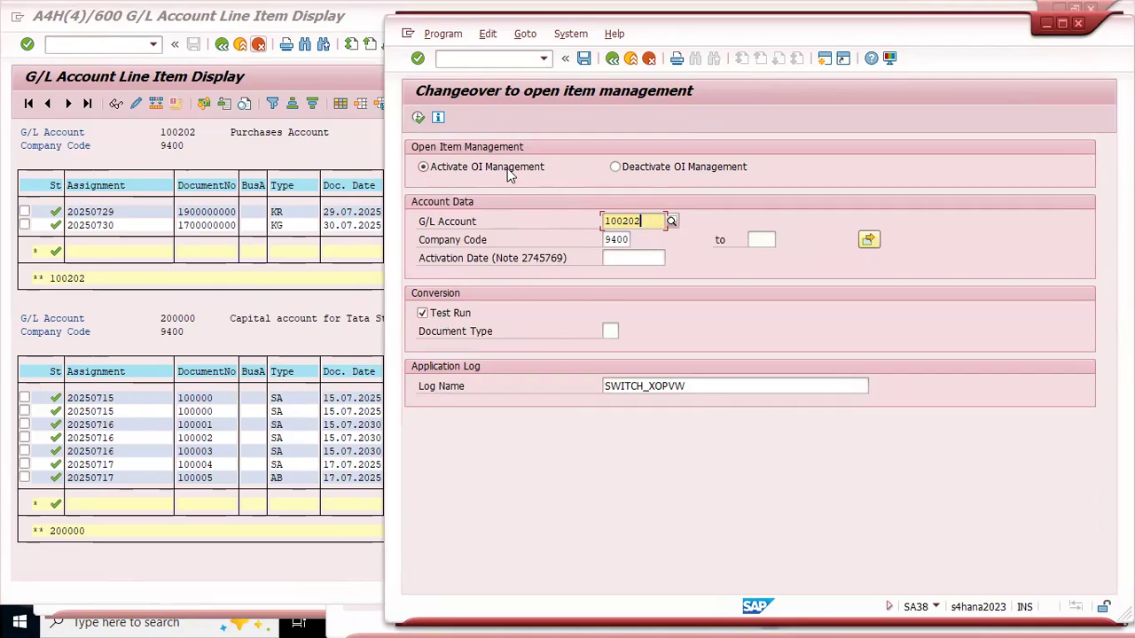
pyautogui.click(419, 119)
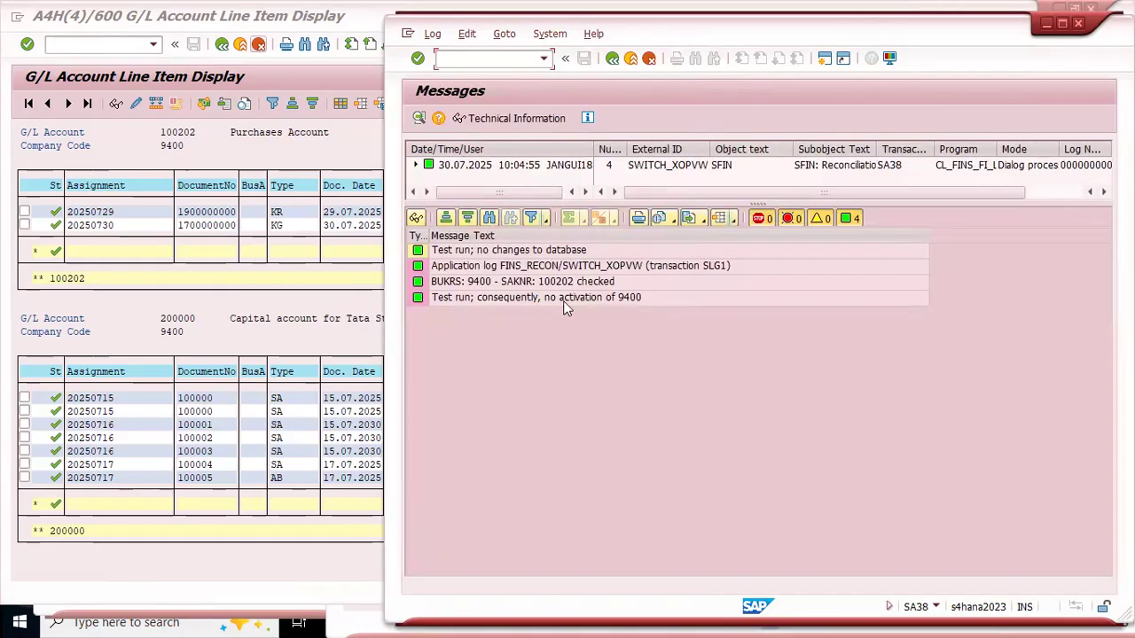
pyautogui.click(557, 281)
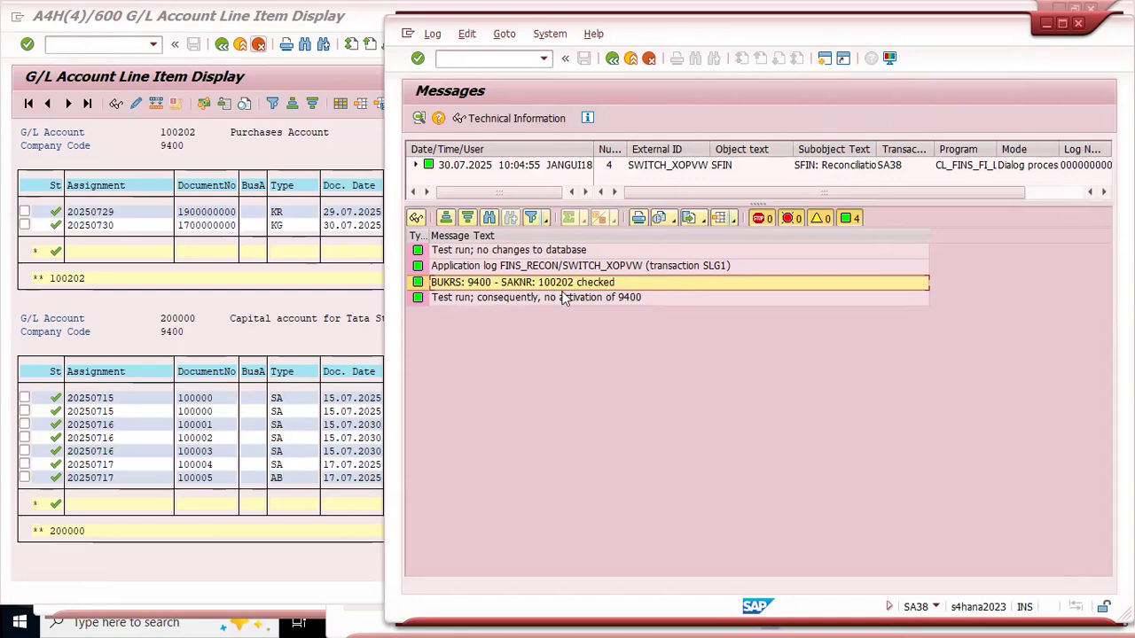
pyautogui.click(512, 298)
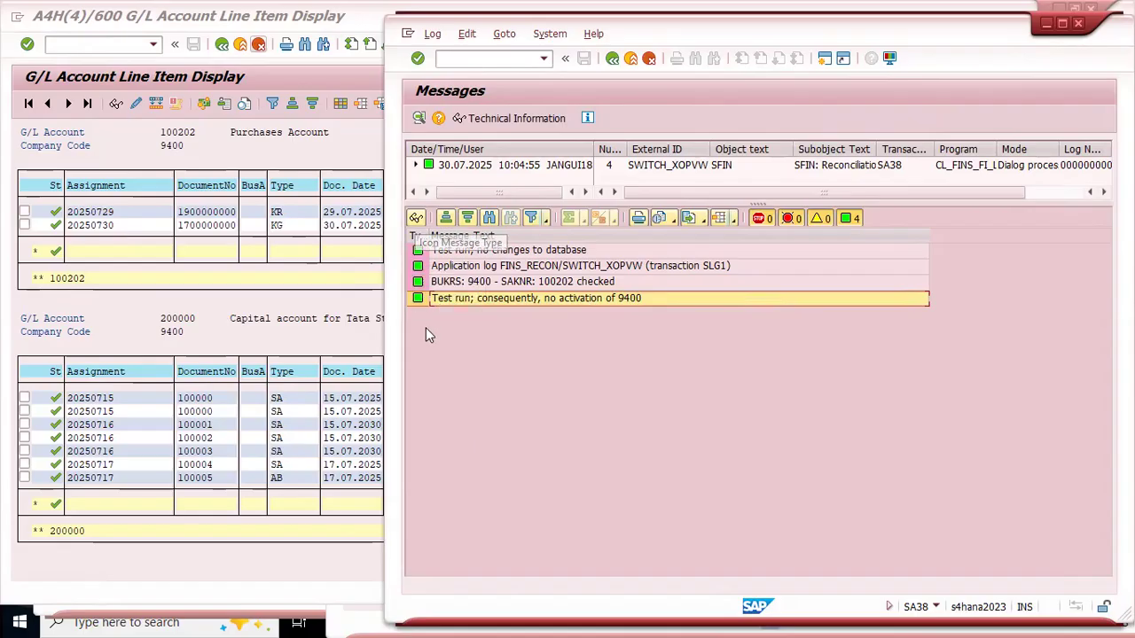
# Step: Return to the changeover selection, turn off the test run, and try to execute the activation directly
pyautogui.click(612, 58)
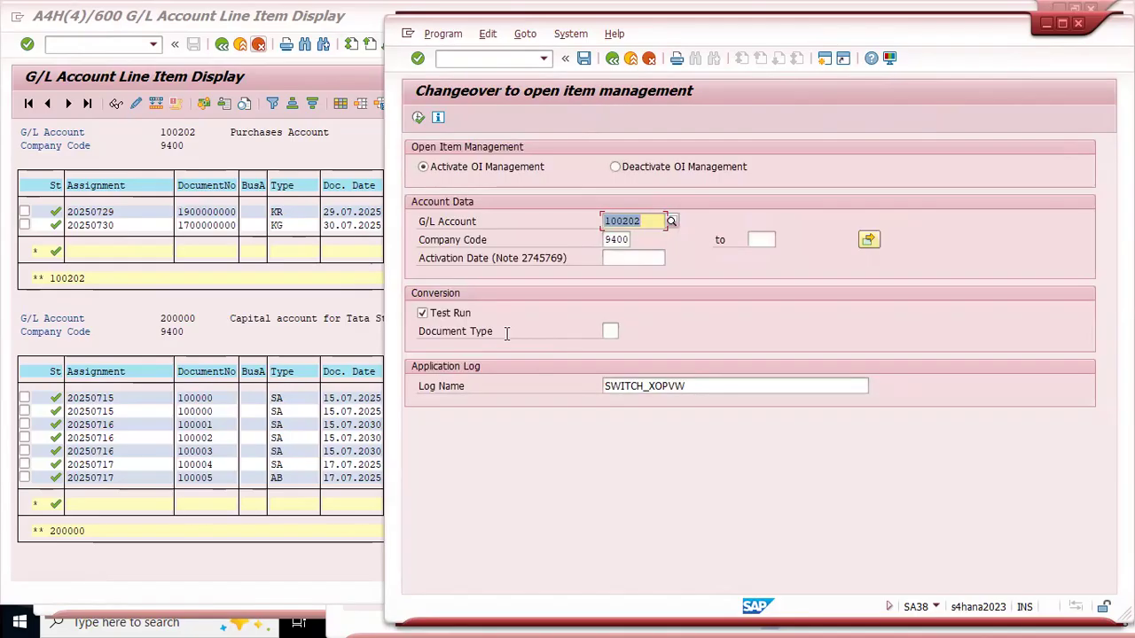
pyautogui.click(423, 315)
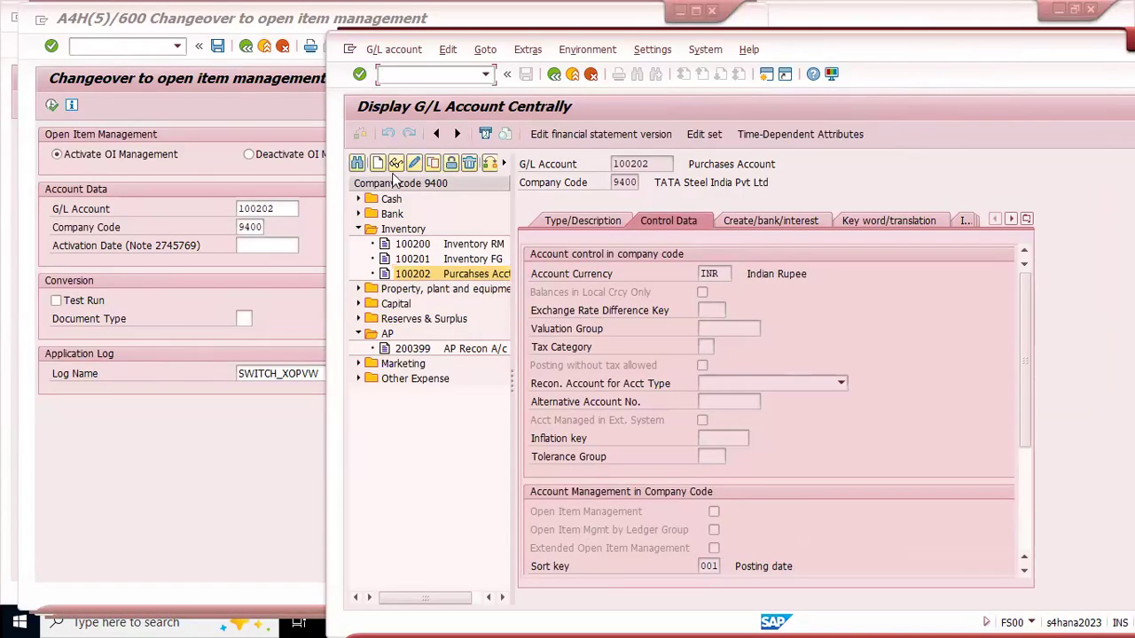
pyautogui.click(211, 445)
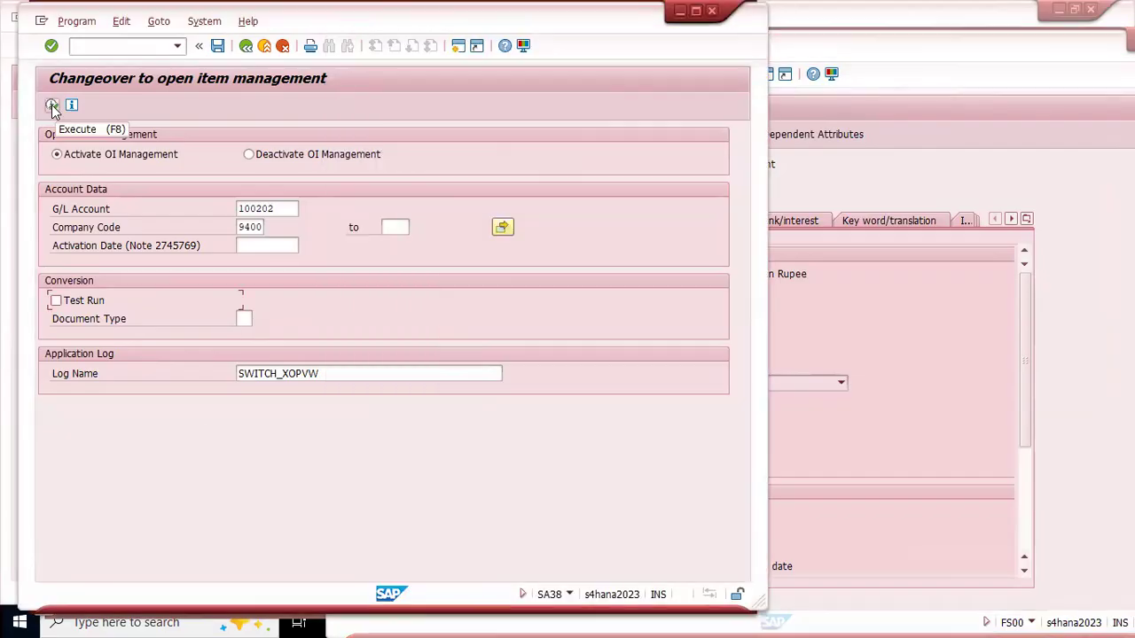
pyautogui.click(51, 104)
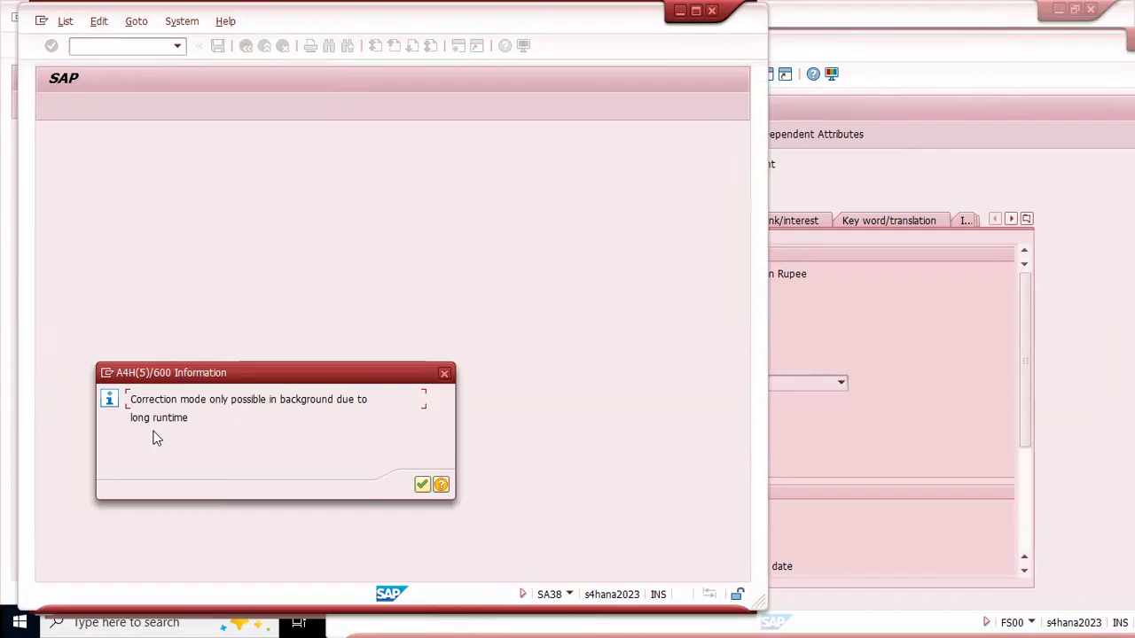
pyautogui.click(423, 486)
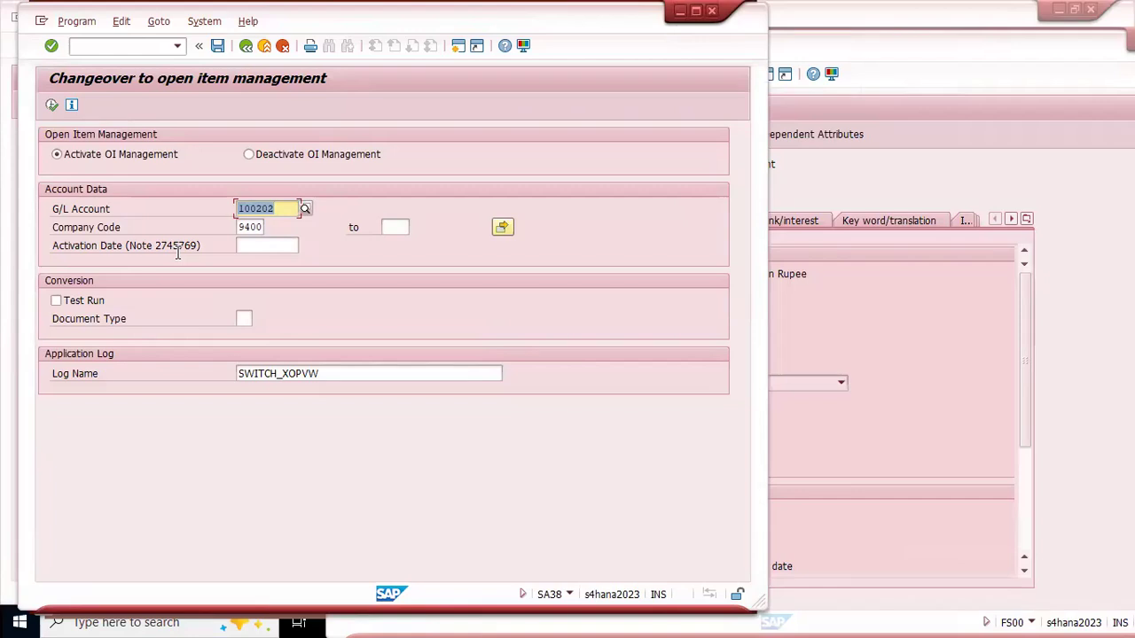
# Step: Schedule the changeover in the background with output device LP01, one copy and an immediate start
pyautogui.click(74, 27)
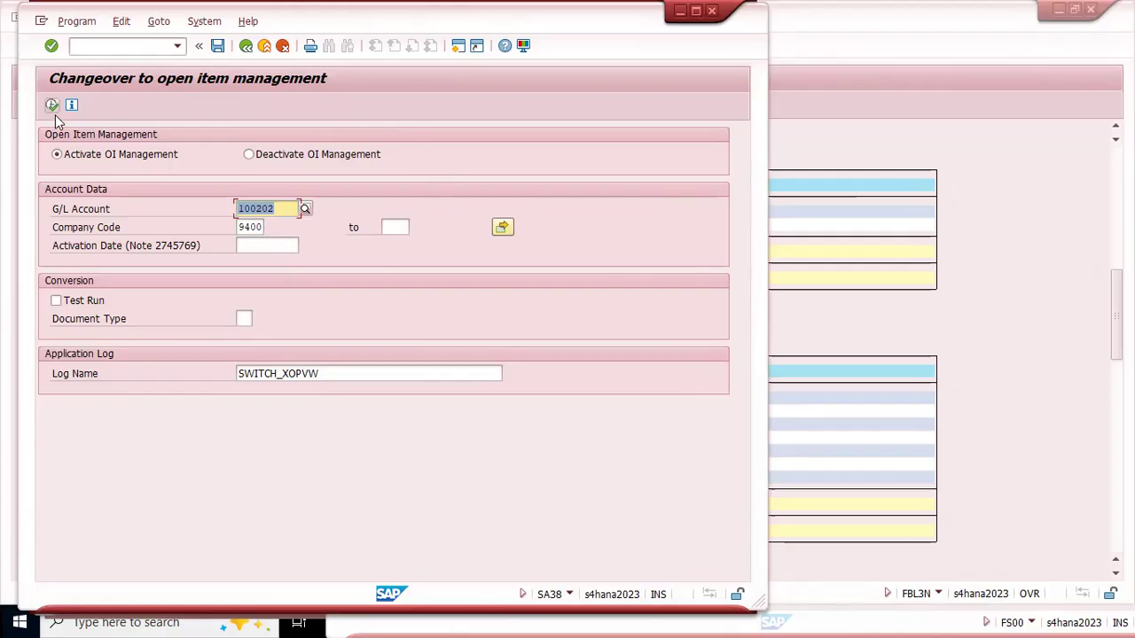
pyautogui.click(78, 22)
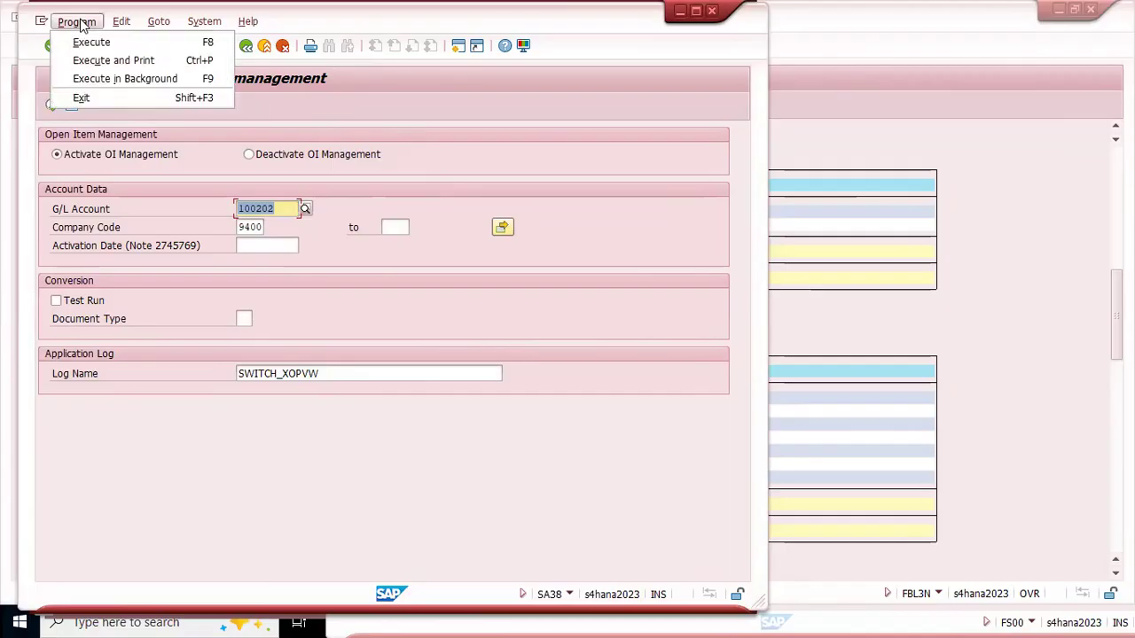
pyautogui.click(138, 79)
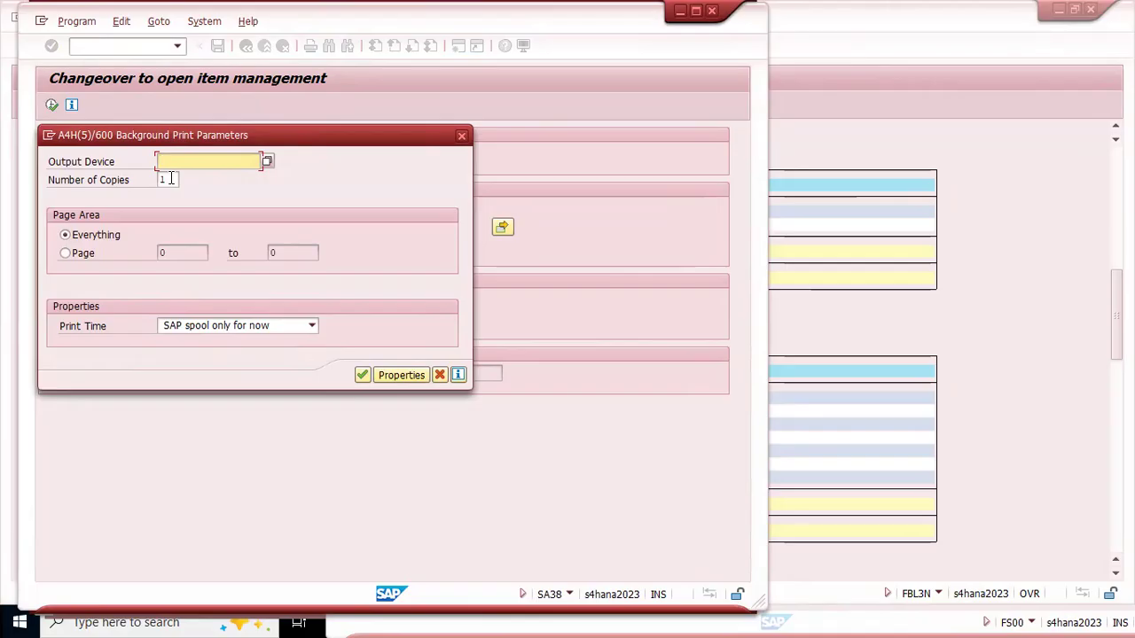
pyautogui.press('space')
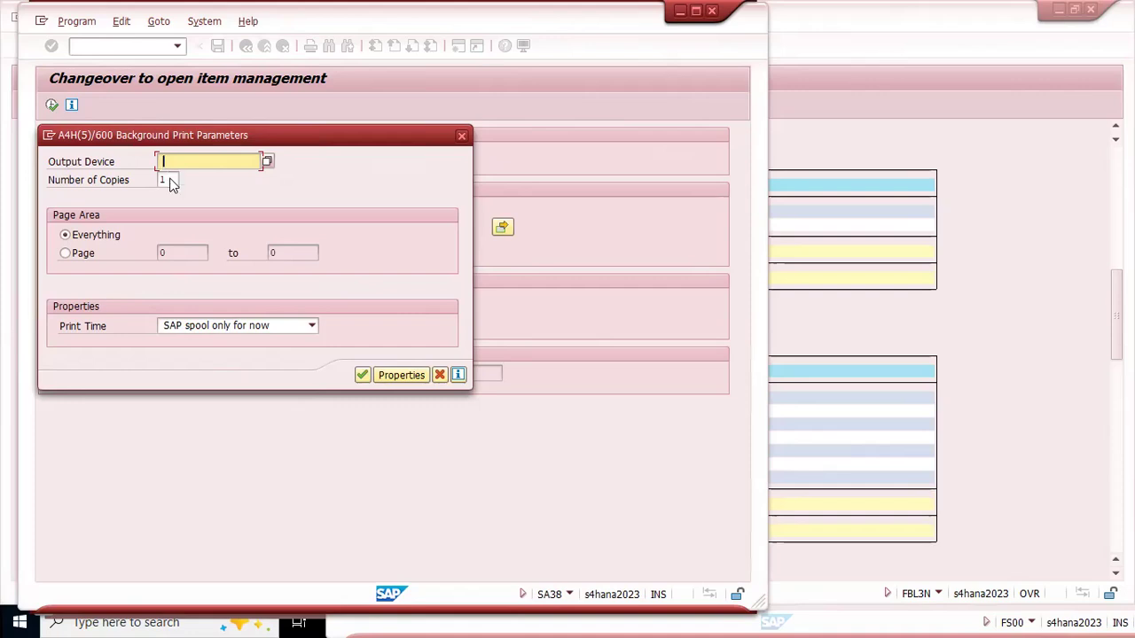
pyautogui.click(171, 178)
pyautogui.click(363, 376)
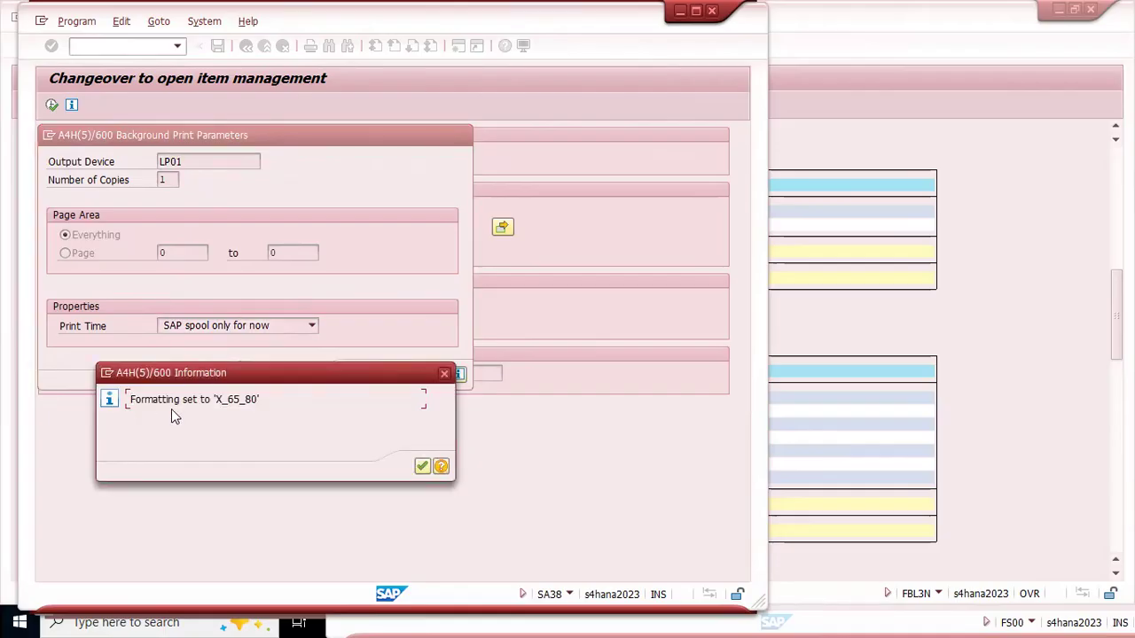
pyautogui.click(422, 468)
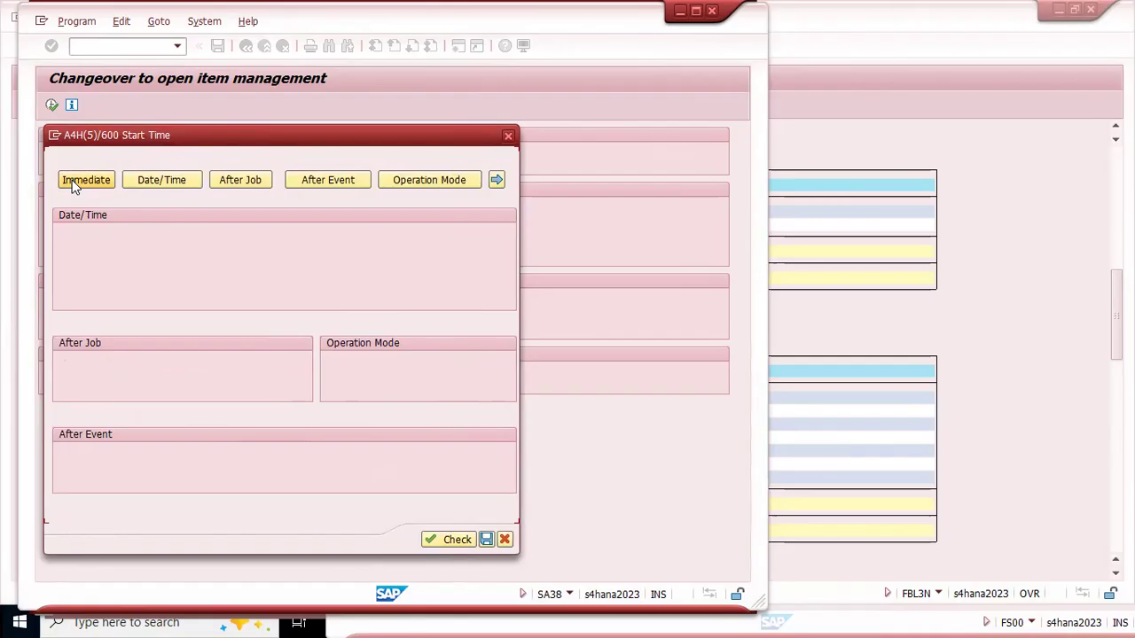
pyautogui.click(87, 182)
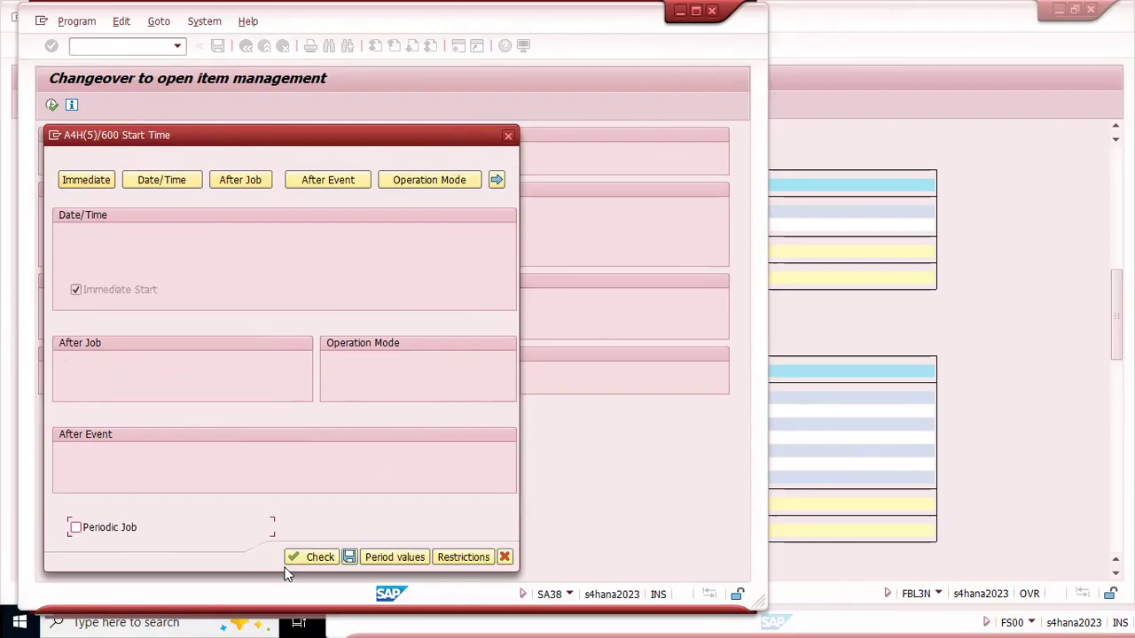
pyautogui.click(350, 557)
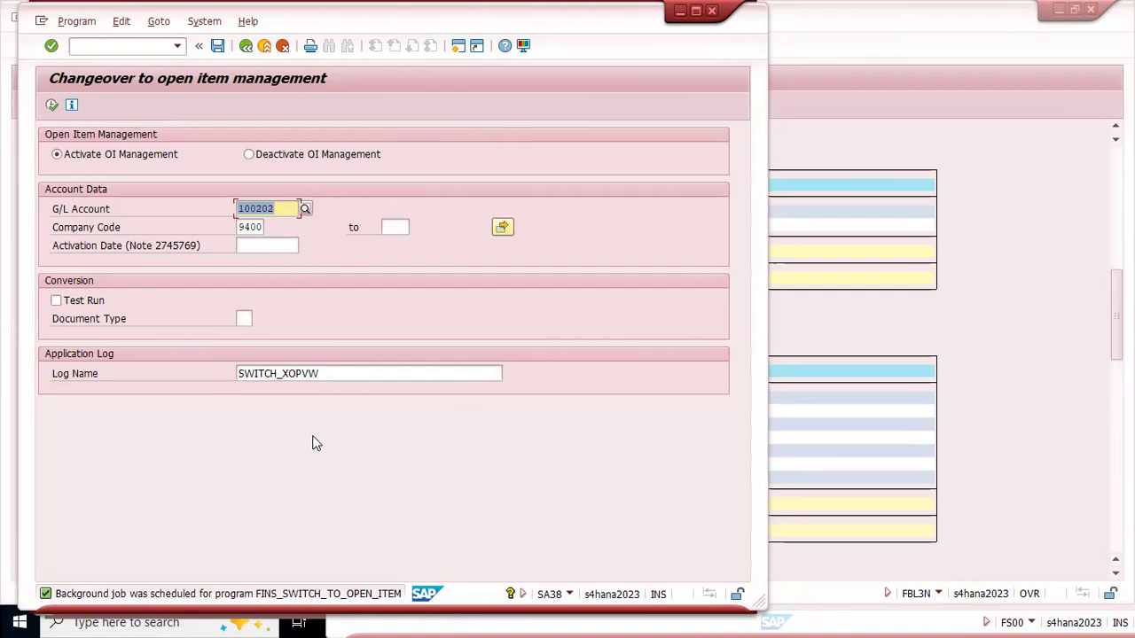
# Step: Open SM37 in a new session, include scheduled jobs in the selection, and check the FINS_SWITCH_TO_OPEN_ITEM job's status
pyautogui.hotkey('ctrl', '/')
pyautogui.write('/o sm37')
pyautogui.press('Return')
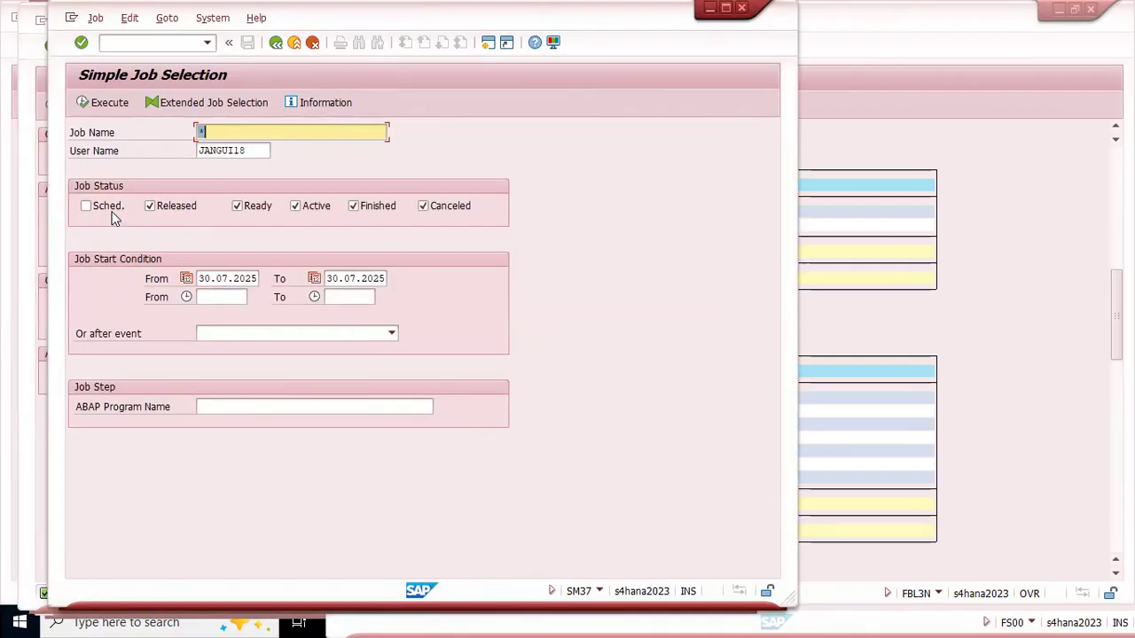
pyautogui.click(85, 205)
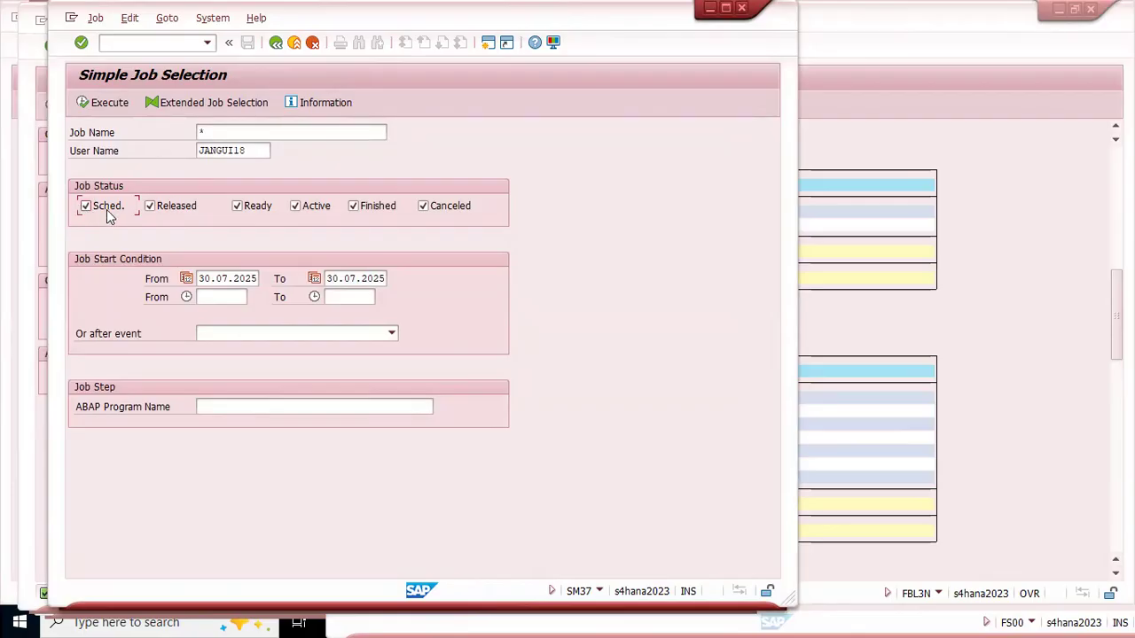
pyautogui.click(101, 104)
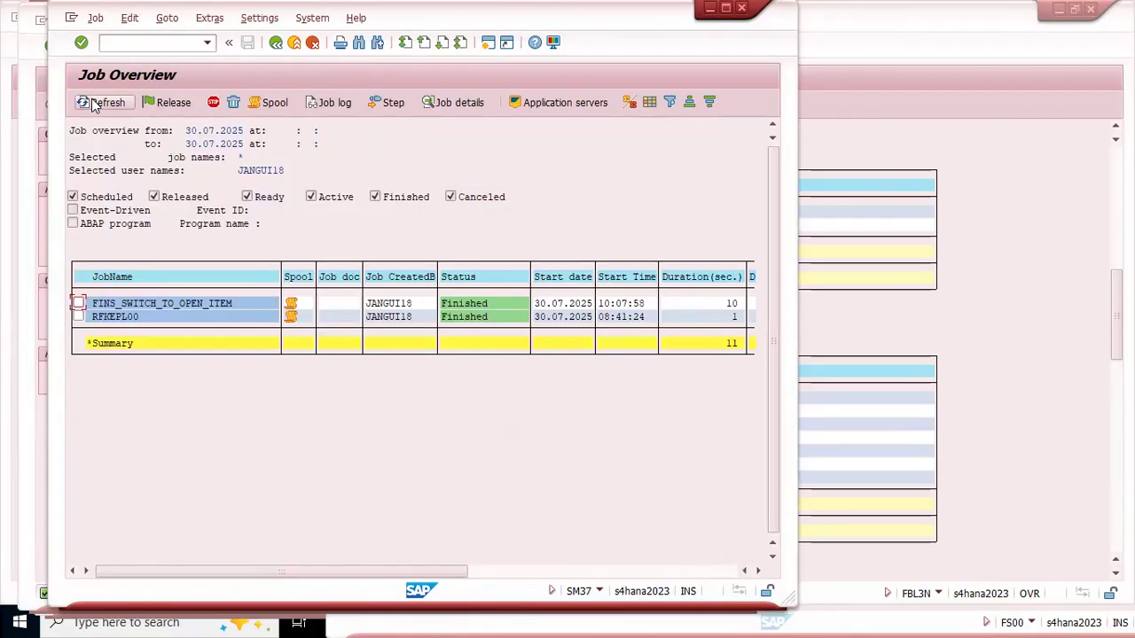
pyautogui.click(104, 305)
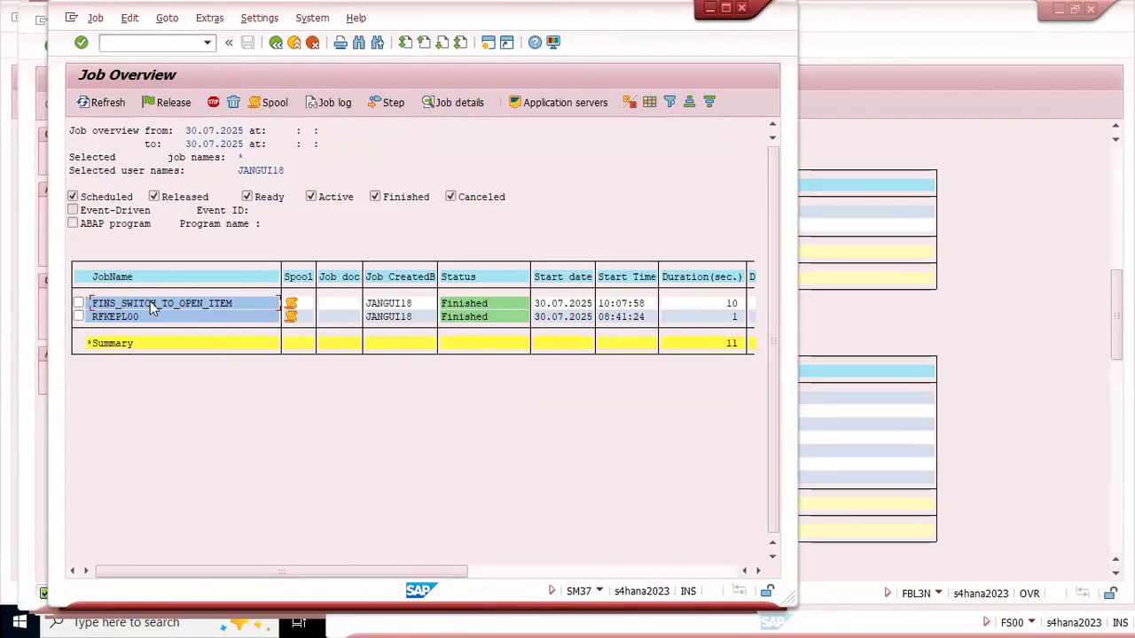
# Step: Close the job overview session and switch to the central G/L account display for account 100202
pyautogui.click(467, 306)
pyautogui.hotkey('alt', 'space')
pyautogui.press('c')
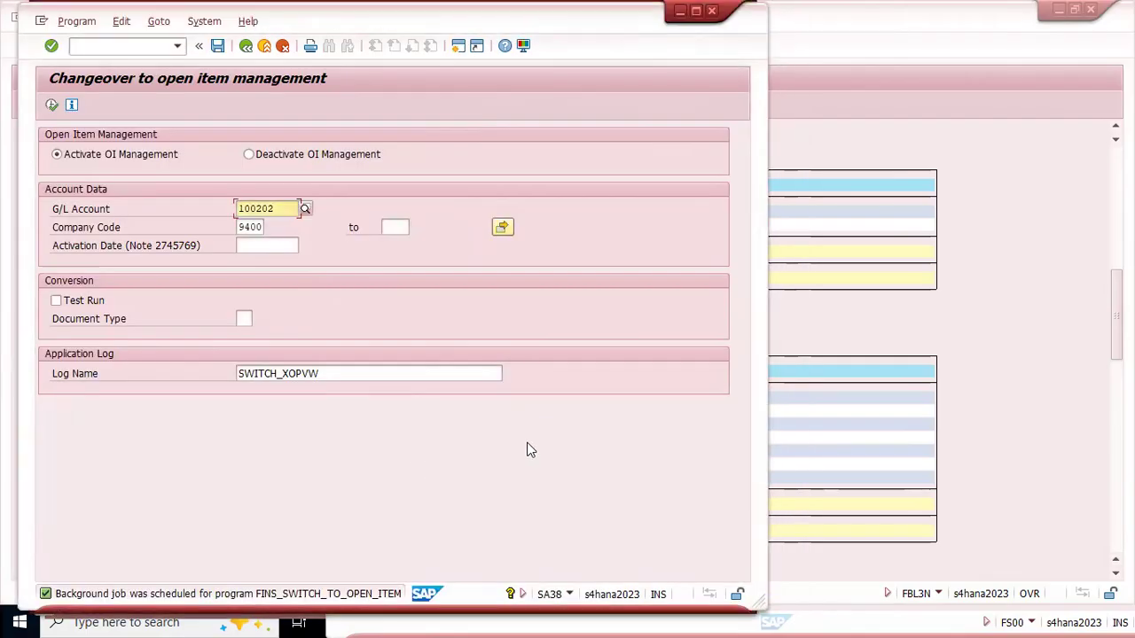
pyautogui.hotkey('alt', 'Tab')
pyautogui.hotkey('alt', 'Tab')
pyautogui.hotkey('alt', 'Tab')
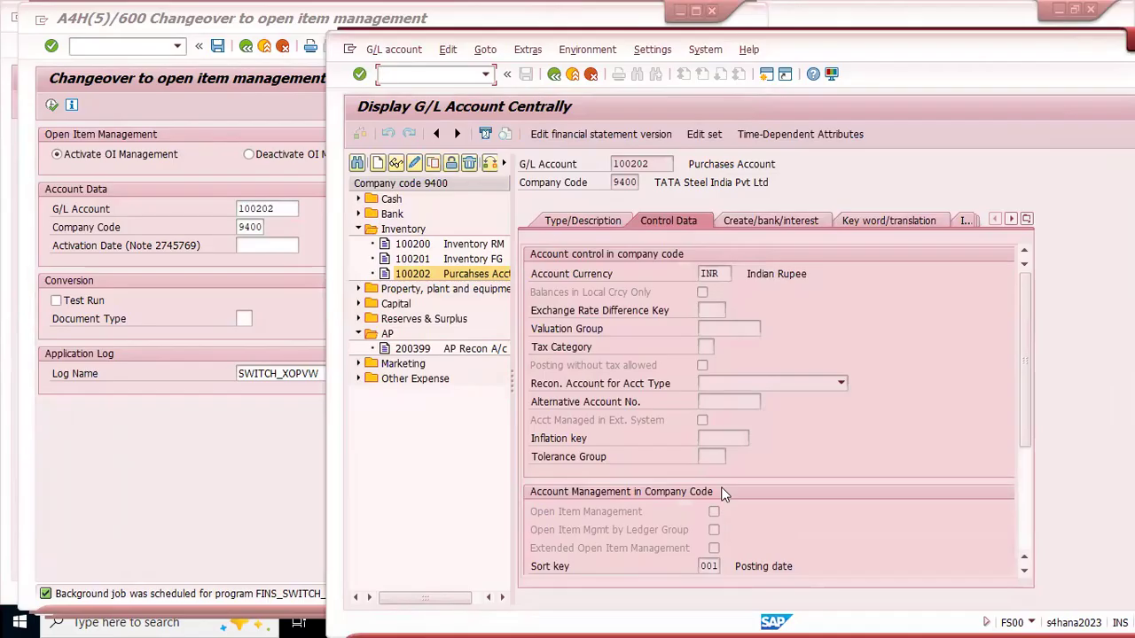
# Step: Widen the account list, update it and reload Purchases account 100202 to check its Open Item Management setting
pyautogui.click(407, 75)
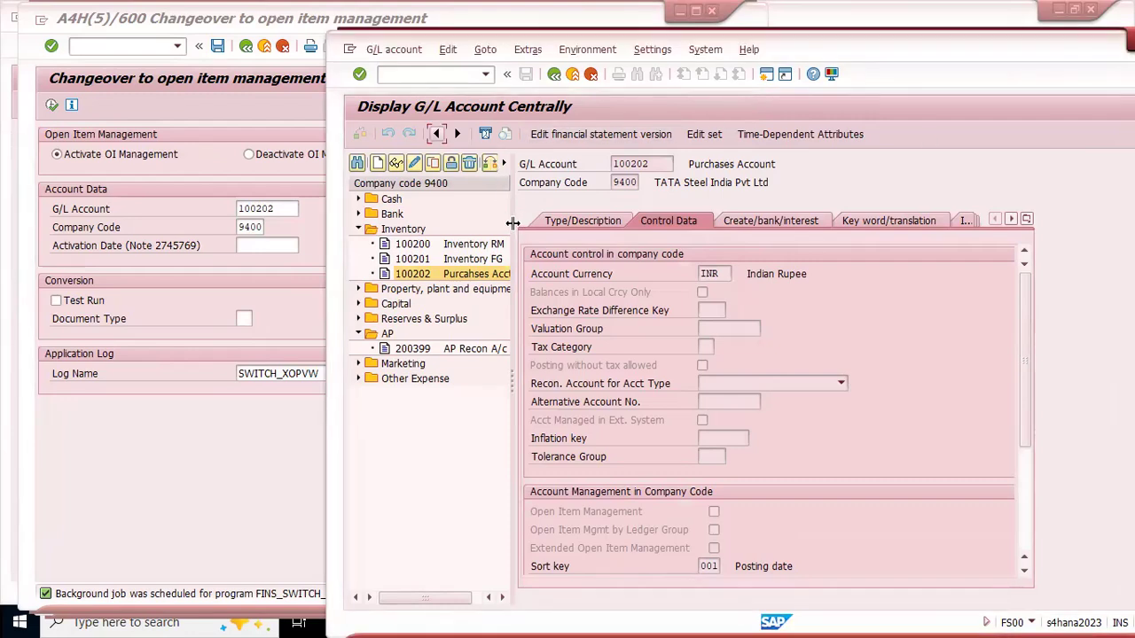
pyautogui.moveTo(512, 223); pyautogui.dragTo(725, 223)
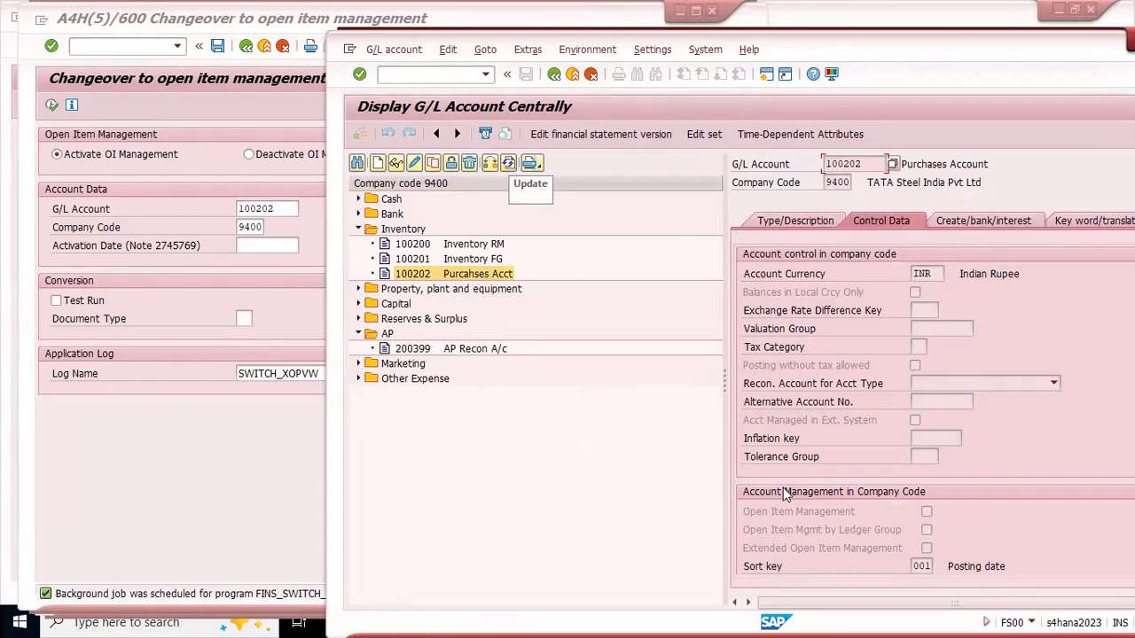
pyautogui.moveTo(724, 378); pyautogui.dragTo(593, 357)
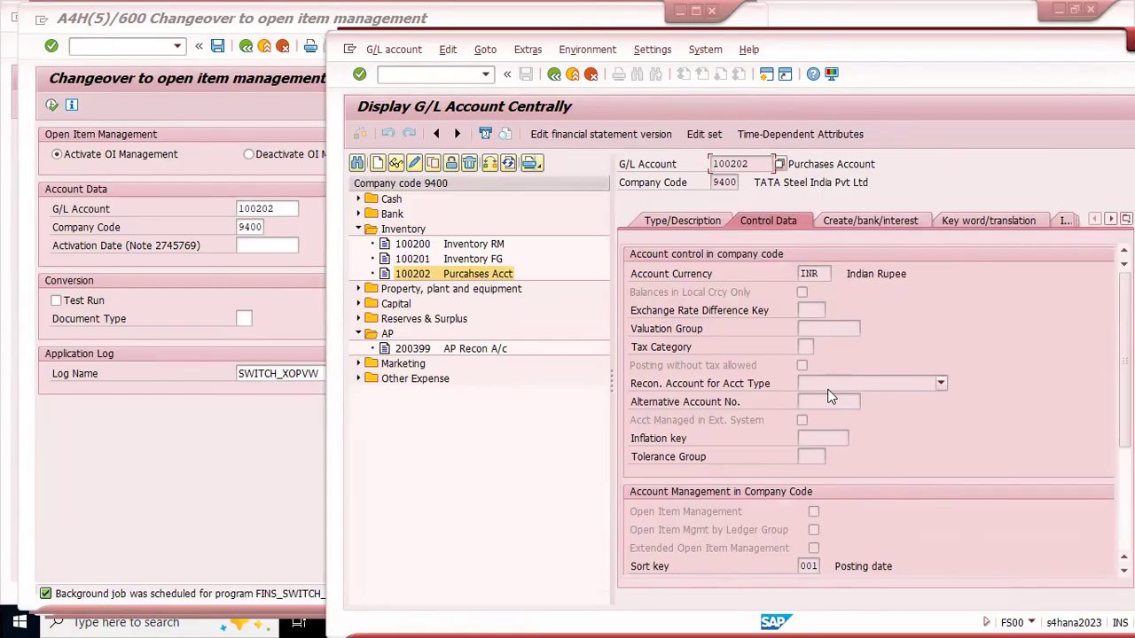
pyautogui.click(509, 165)
pyautogui.click(359, 229)
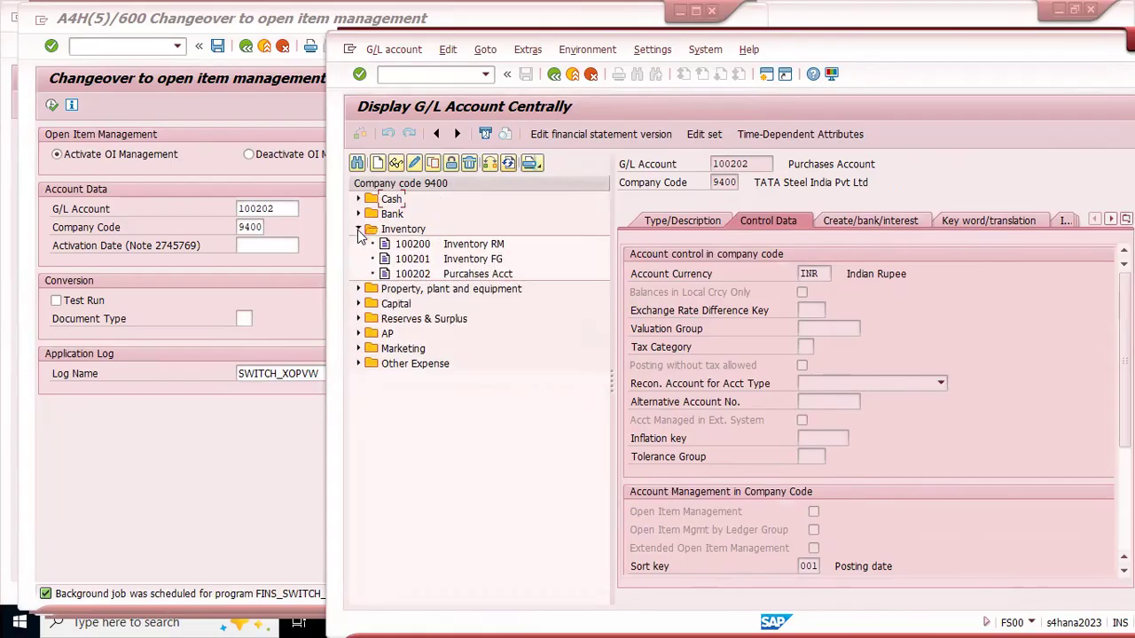
pyautogui.click(420, 278)
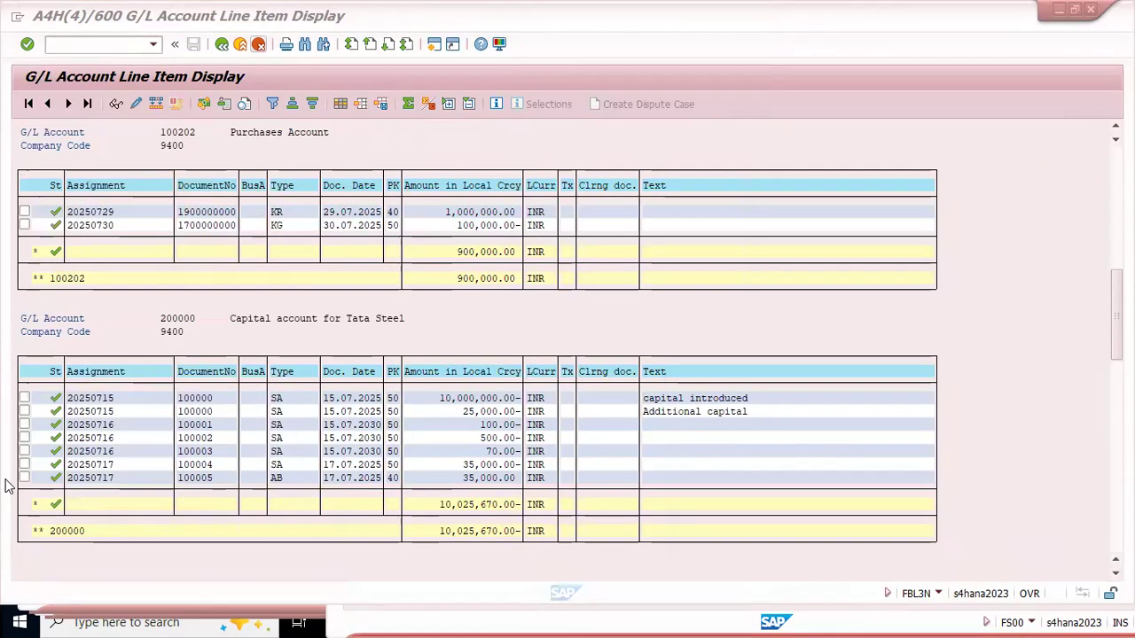
# Step: Look up the changeover session's transaction code and program name, and return to the G/L account display
pyautogui.click(9, 488)
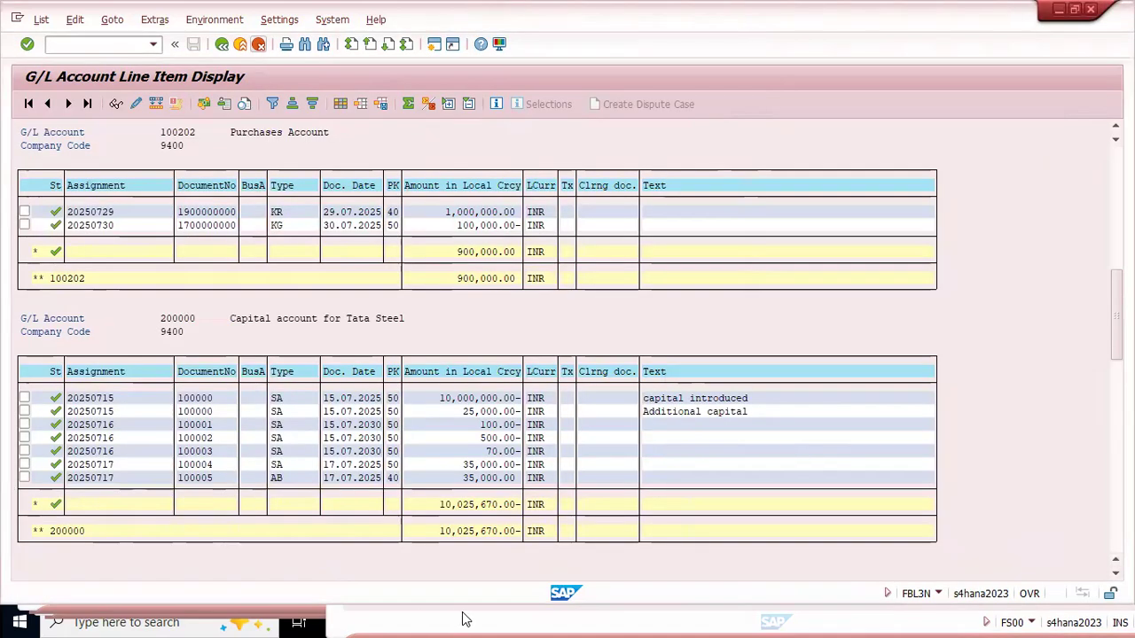
pyautogui.hotkey('alt', 'Tab')
pyautogui.hotkey('alt', 'Tab')
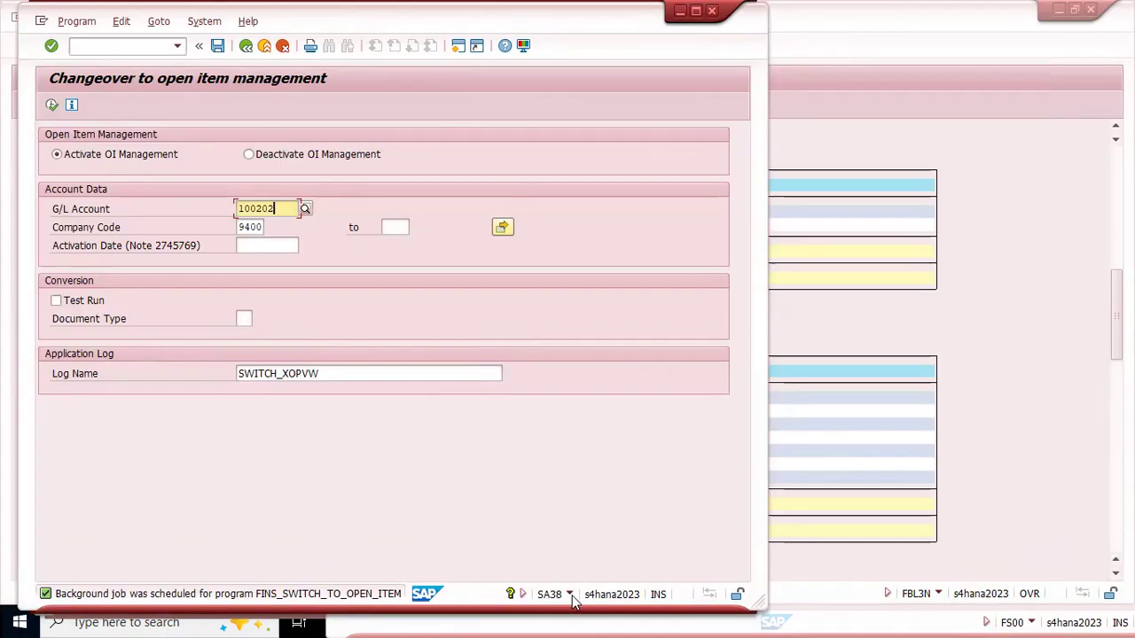
pyautogui.click(570, 596)
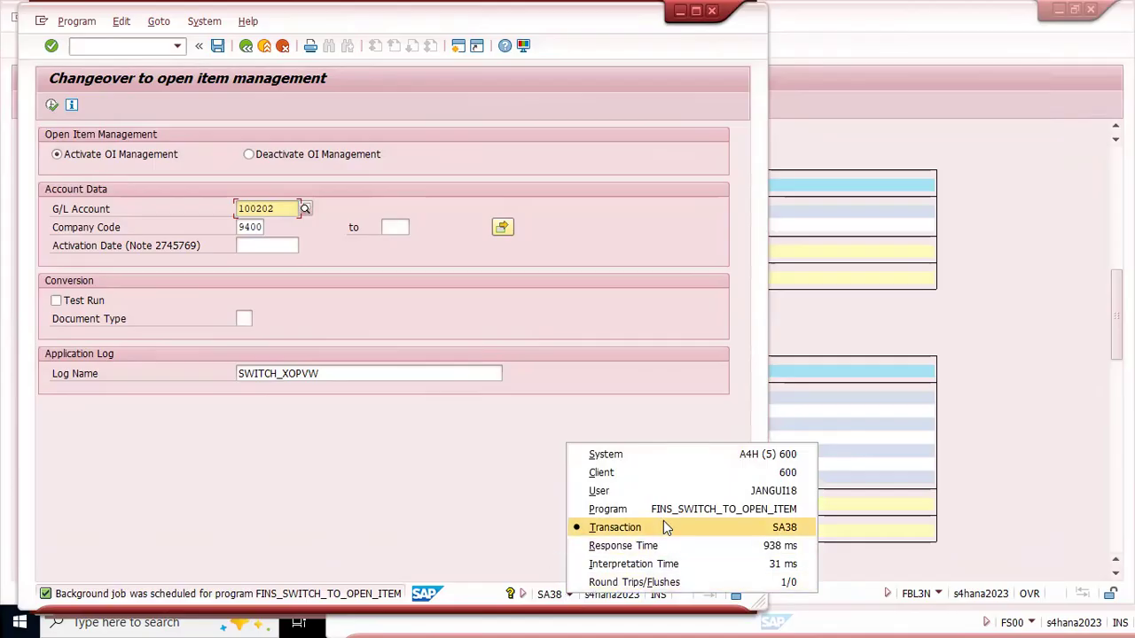
pyautogui.click(768, 523)
pyautogui.click(765, 514)
pyautogui.hotkey('alt', 'Tab')
pyautogui.hotkey('alt', 'Tab')
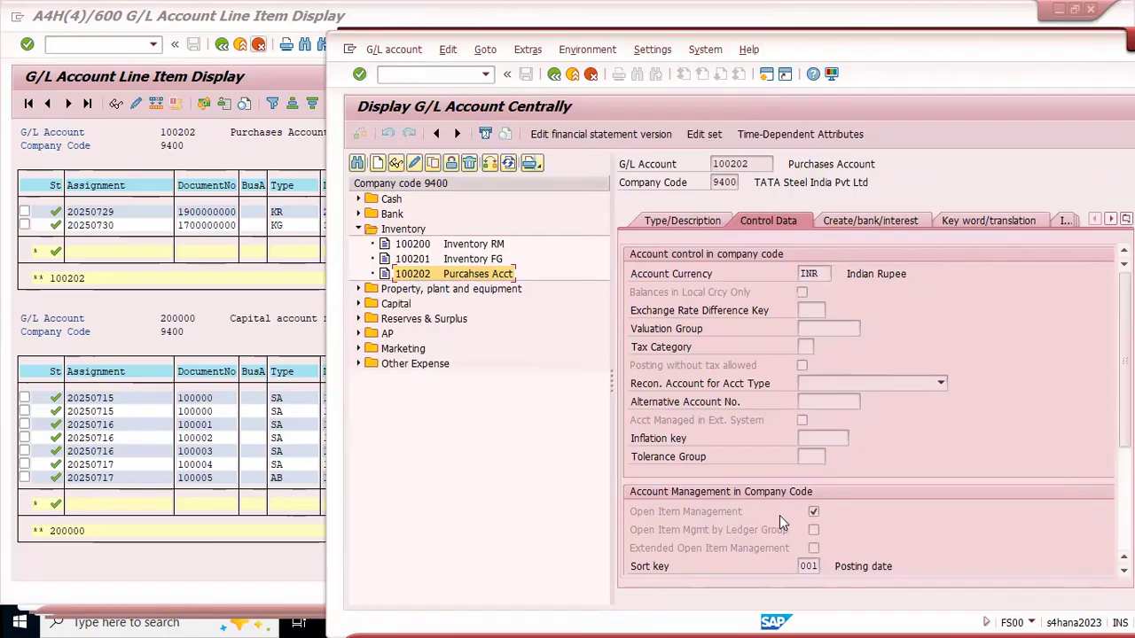
# Step: Refresh the G/L account line item list and inspect the item status of Purchases account 100202
pyautogui.click(193, 292)
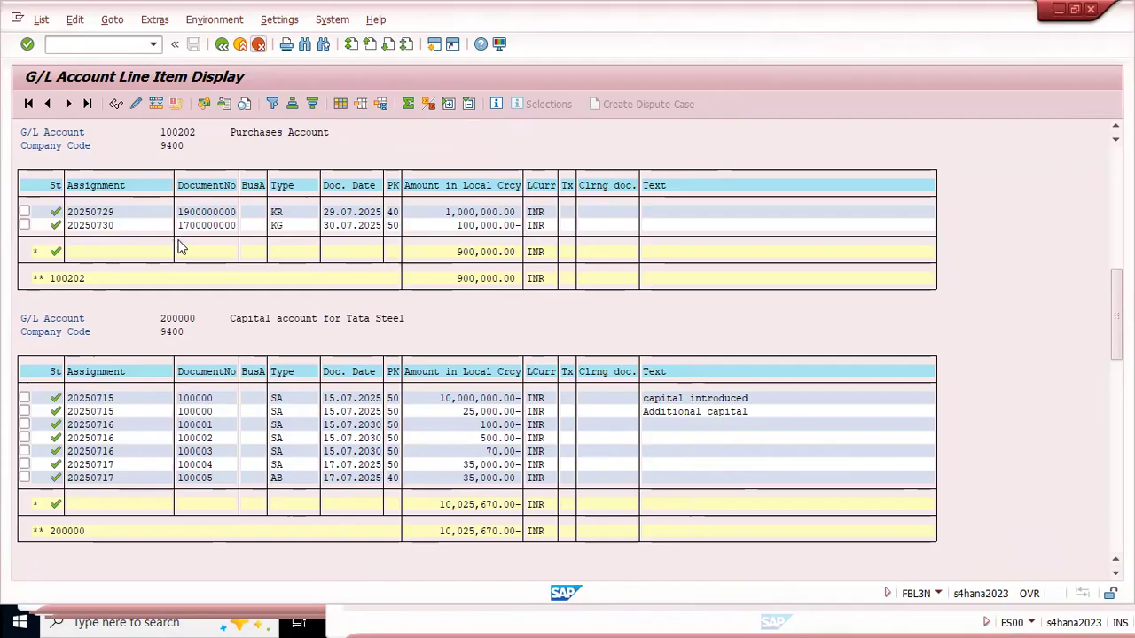
pyautogui.scroll(1, 201, 315)
pyautogui.scroll(1, 201, 317)
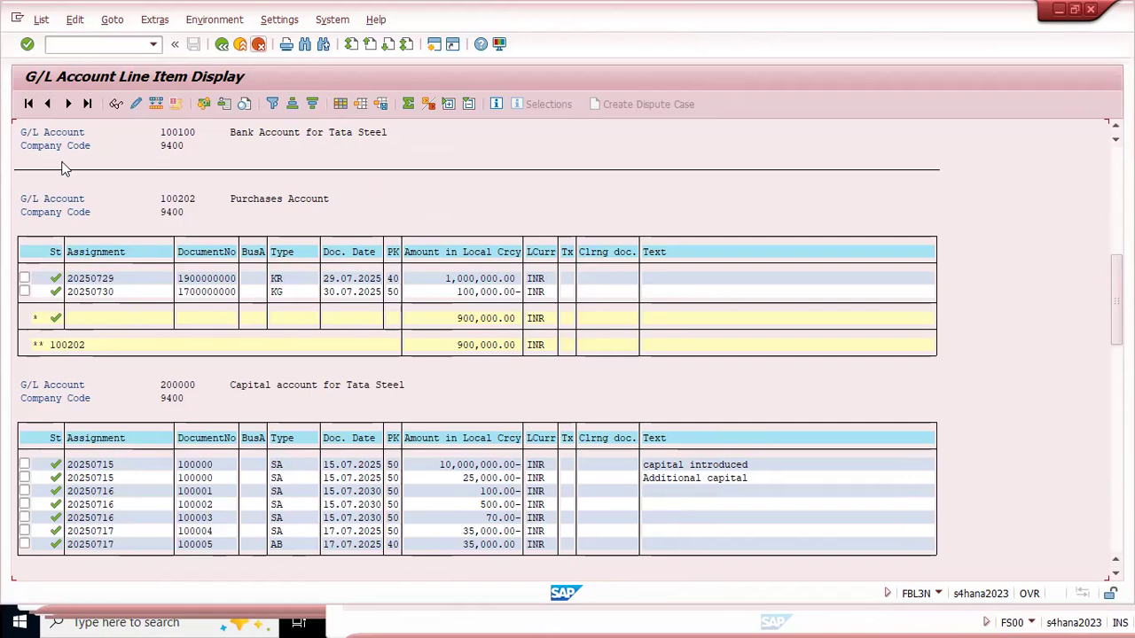
pyautogui.click(41, 19)
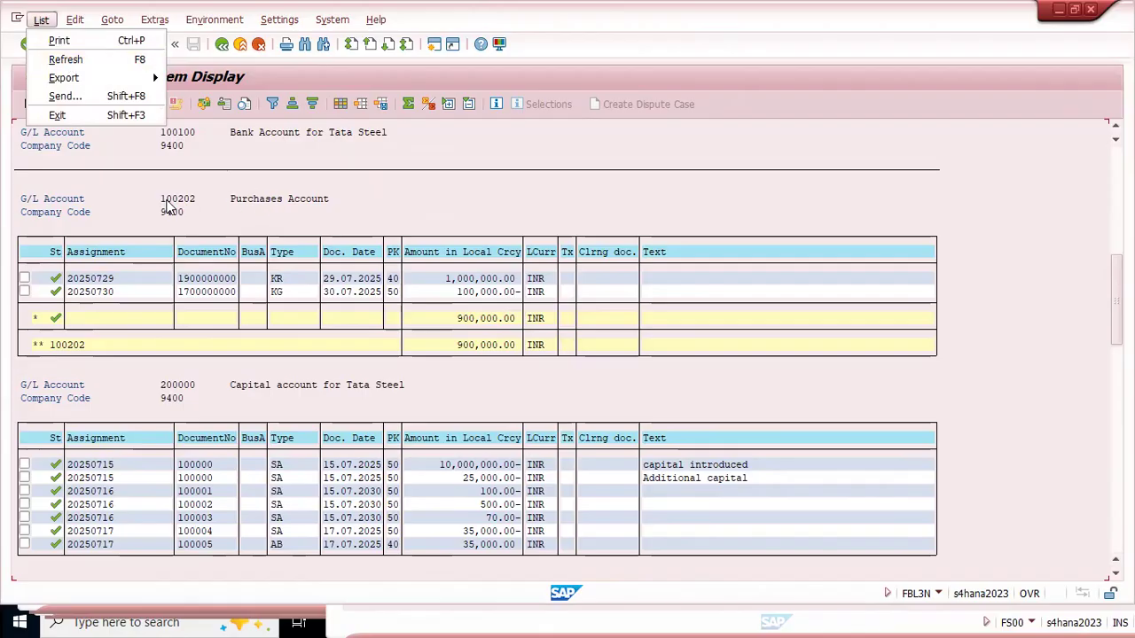
pyautogui.click(78, 60)
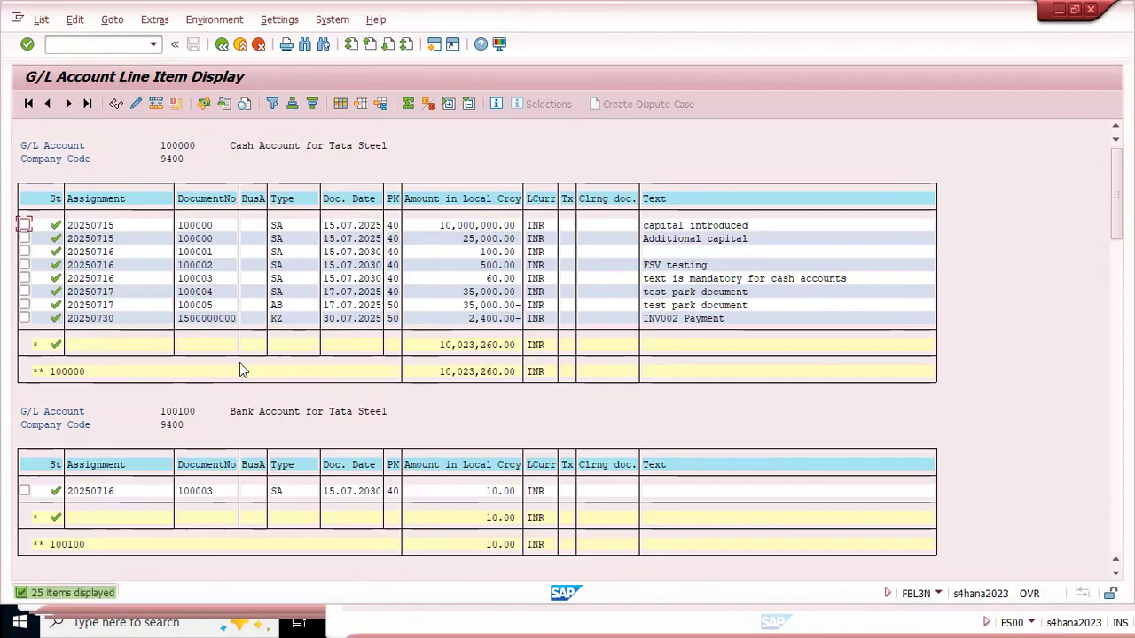
pyautogui.scroll(-10, 239, 371)
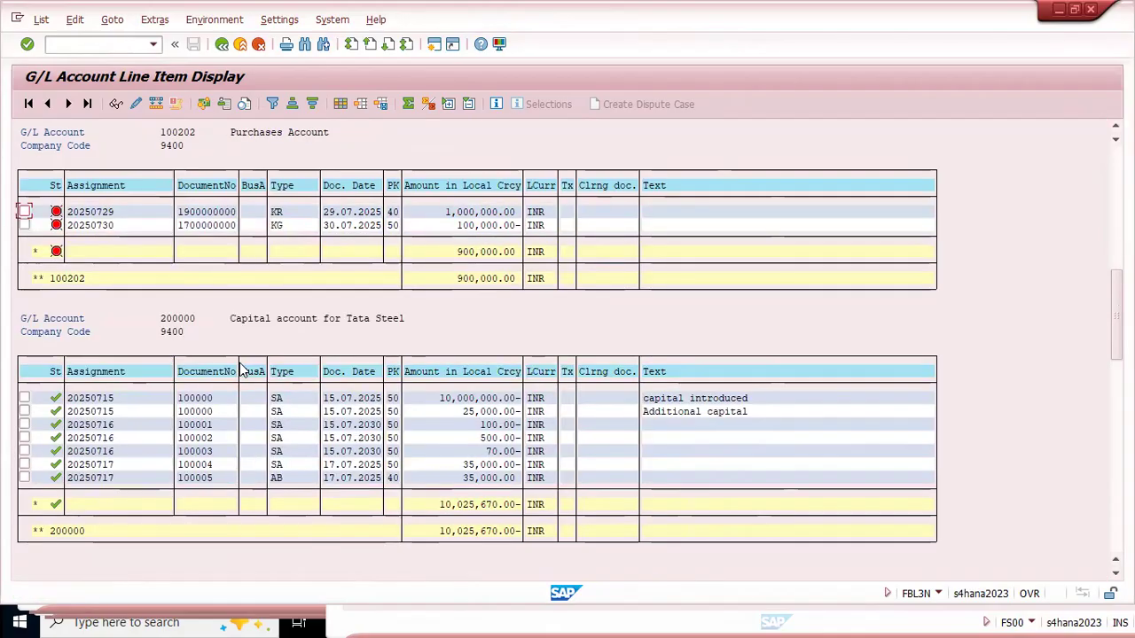
pyautogui.scroll(2, 196, 276)
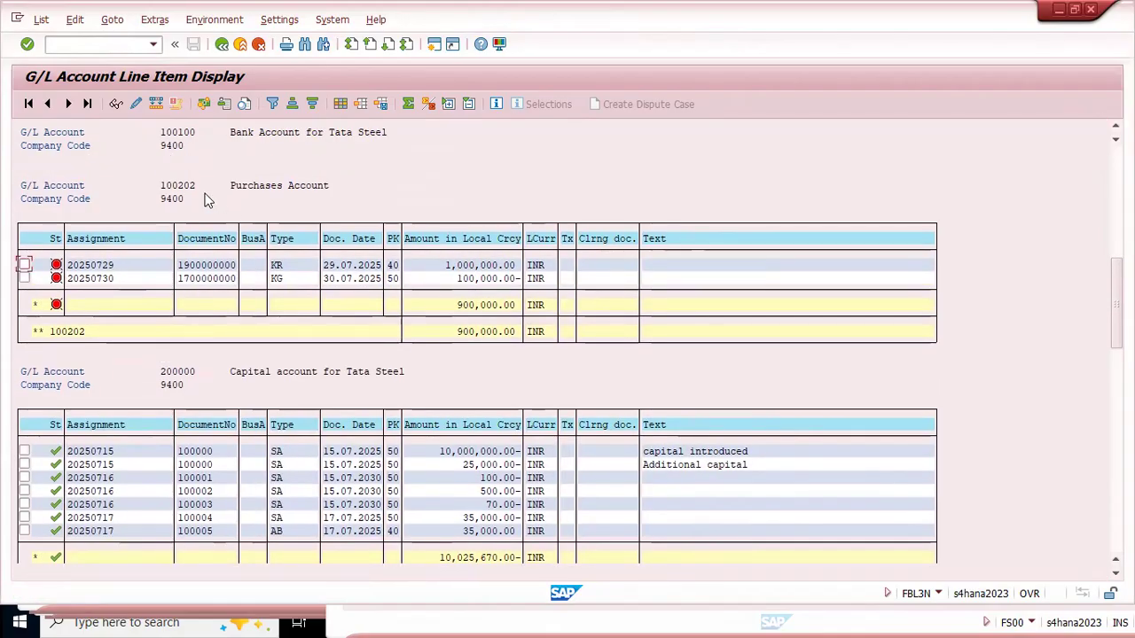
pyautogui.scroll(-1, 177, 219)
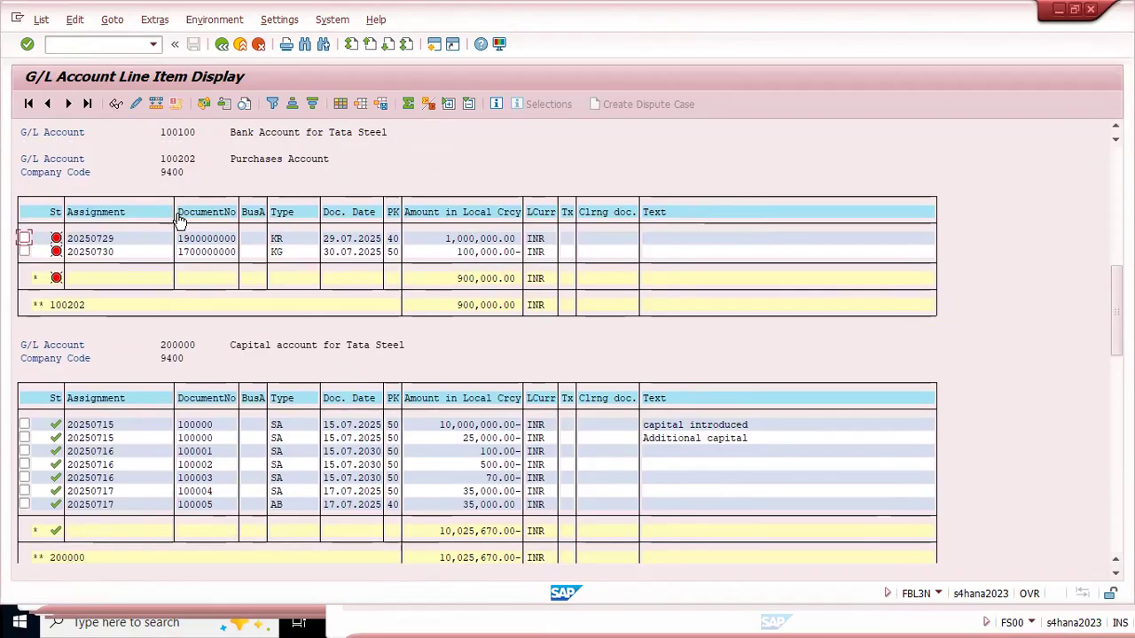
pyautogui.scroll(-1, 178, 218)
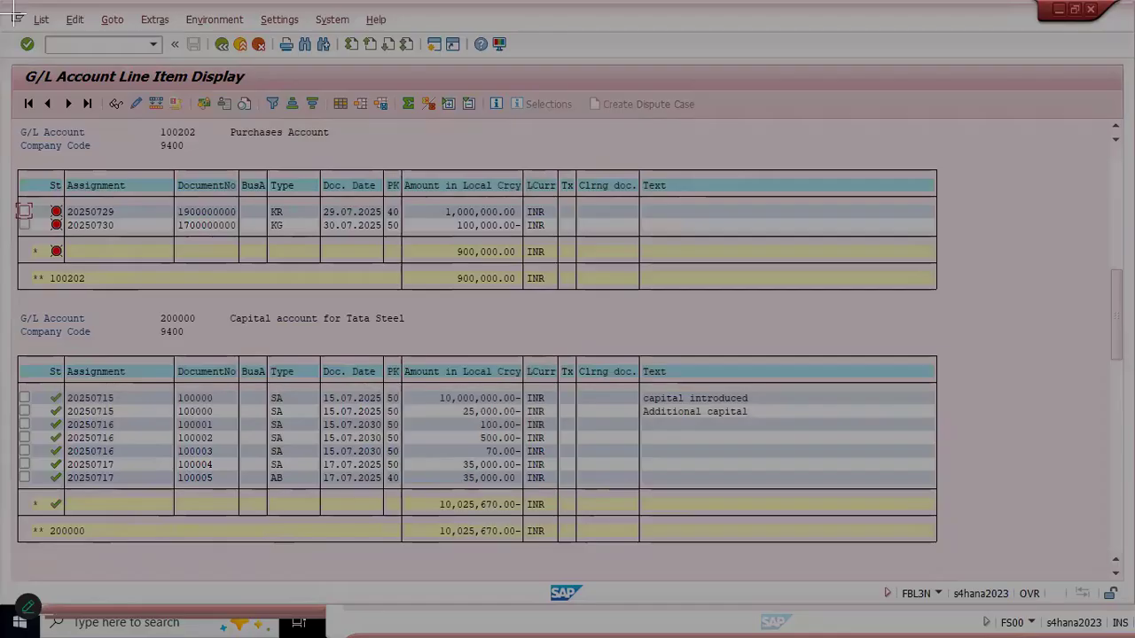
# Step: Capture a snip of the account 100202 line items and outline its St column with a rectangle
pyautogui.moveTo(8, 58)
pyautogui.mouseDown()
pyautogui.moveTo(390, 304)
pyautogui.moveTo(658, 320)
pyautogui.mouseUp()
pyautogui.click(677, 174)
pyautogui.moveTo(31, 170)
pyautogui.mouseDown()
pyautogui.moveTo(54, 261)
pyautogui.moveTo(88, 261)
pyautogui.moveTo(77, 263)
pyautogui.mouseUp()
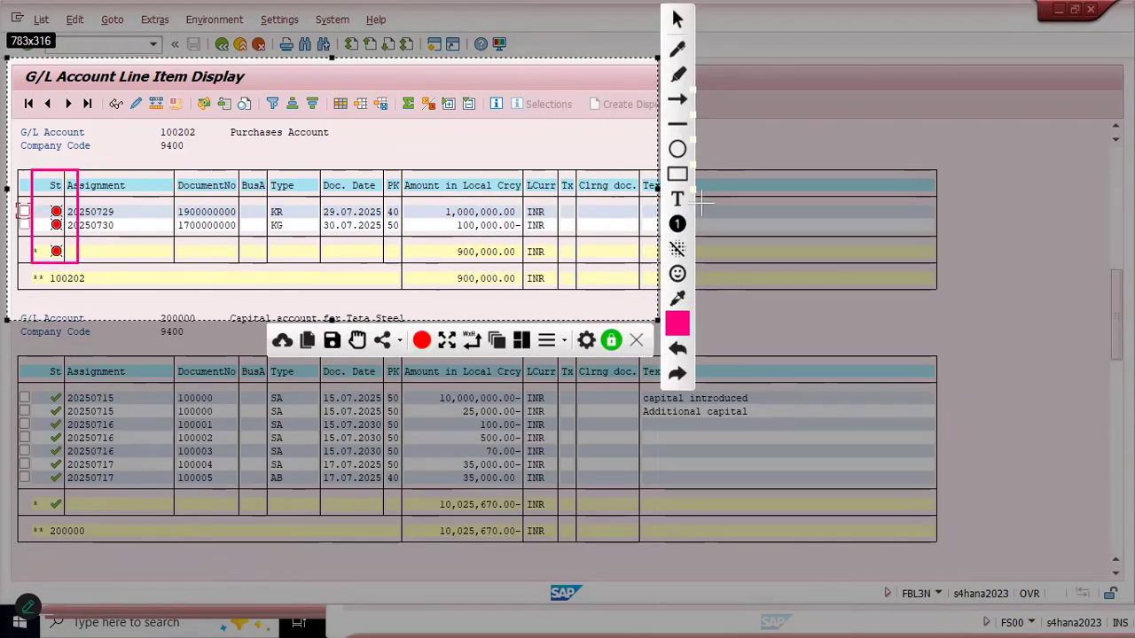
# Step: Label the snip "After running Program" and draw an arrow from the rectangle to the label
pyautogui.click(677, 199)
pyautogui.click(108, 273)
pyautogui.write('After running Program')
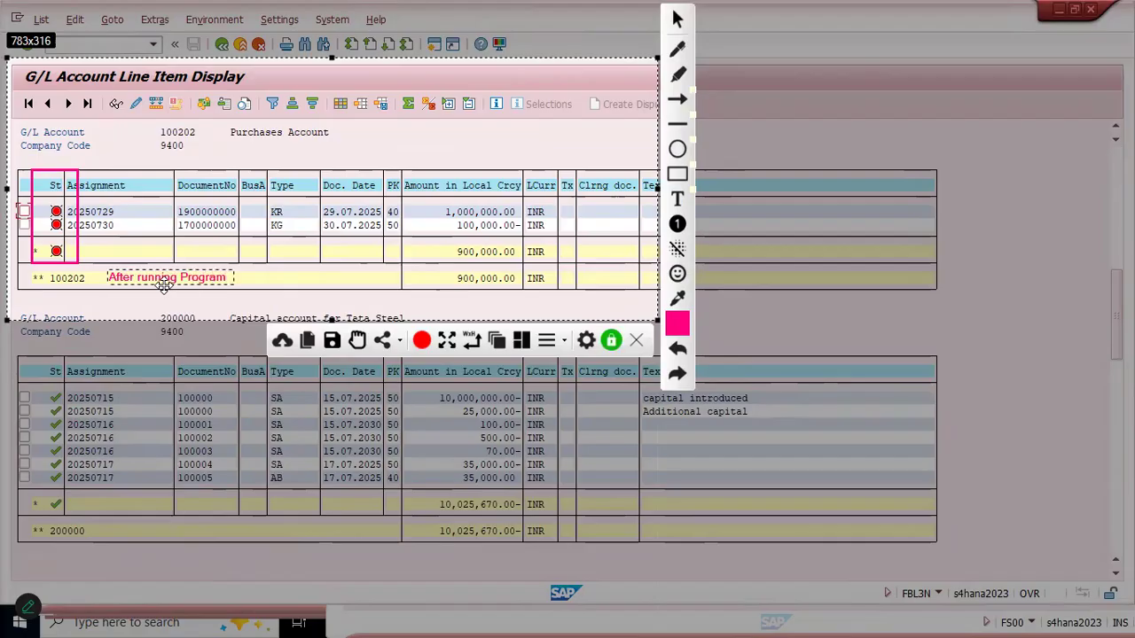
pyautogui.click(680, 102)
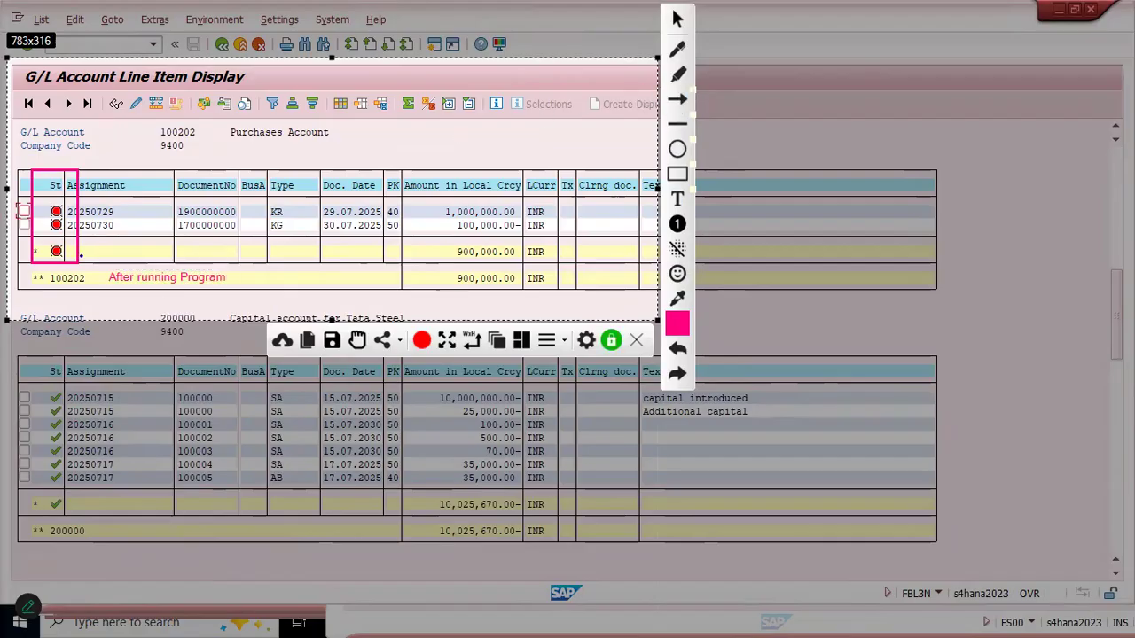
pyautogui.moveTo(80, 255); pyautogui.dragTo(107, 268)
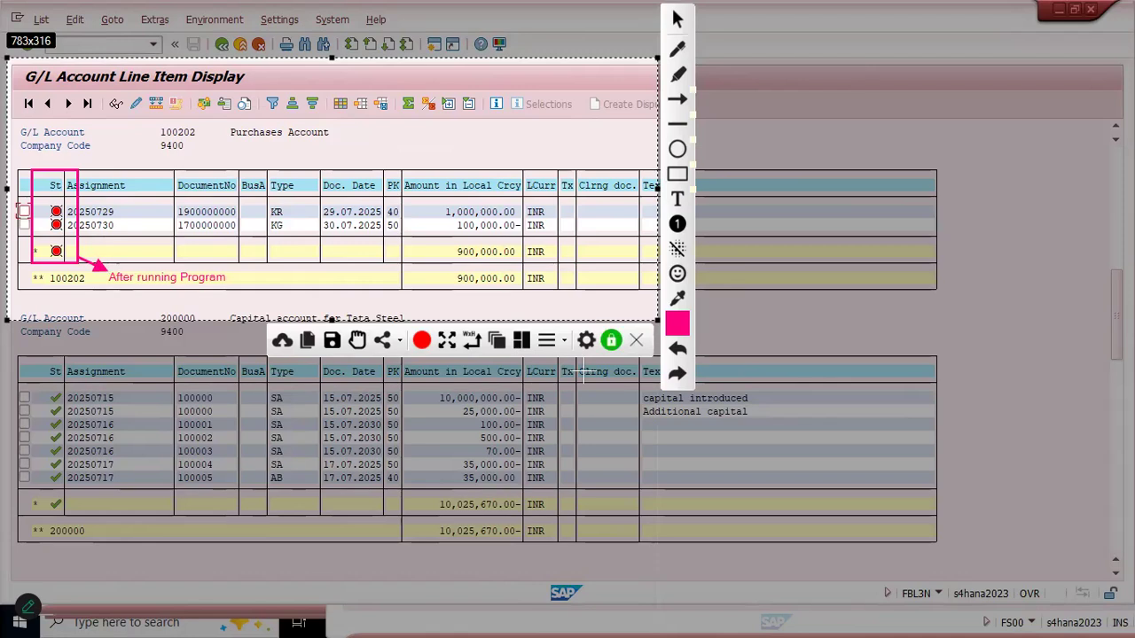
# Step: Copy the annotated snip, switch to the Excel batch notes and place it partly over the "Before OIM activatio" picture
pyautogui.hotkey('ctrl', 'c')
pyautogui.hotkey('alt', 'Tab')
pyautogui.hotkey('alt', 'Tab')
pyautogui.hotkey('alt', 'Tab')
pyautogui.hotkey('alt', 'Tab')
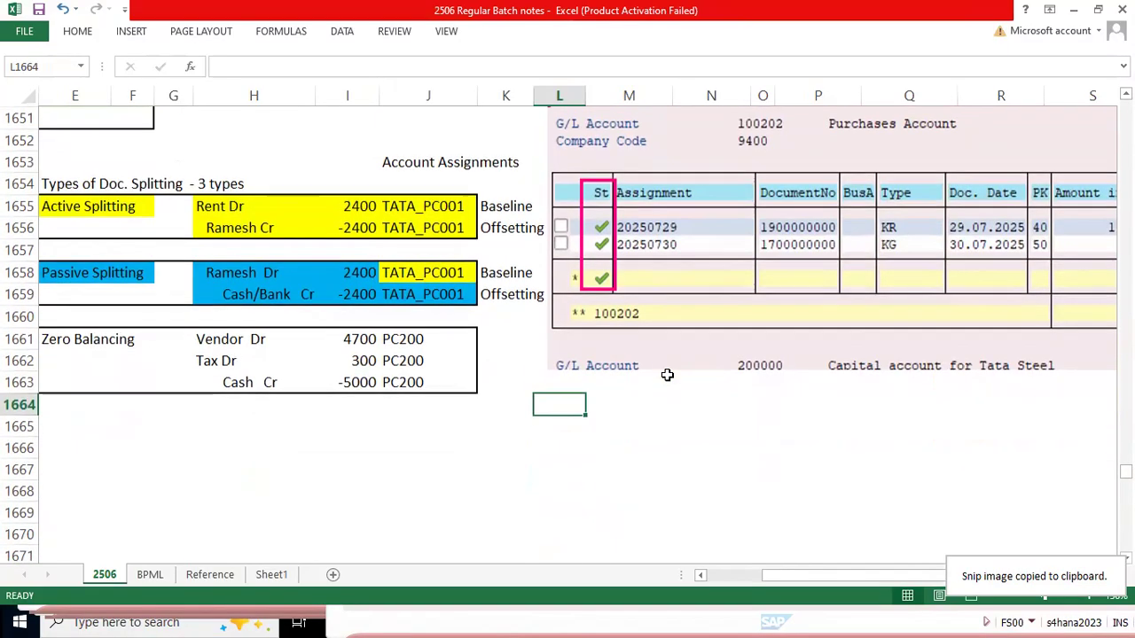
pyautogui.hotkey('ctrl', 'v')
pyautogui.moveTo(667, 430); pyautogui.dragTo(790, 226)
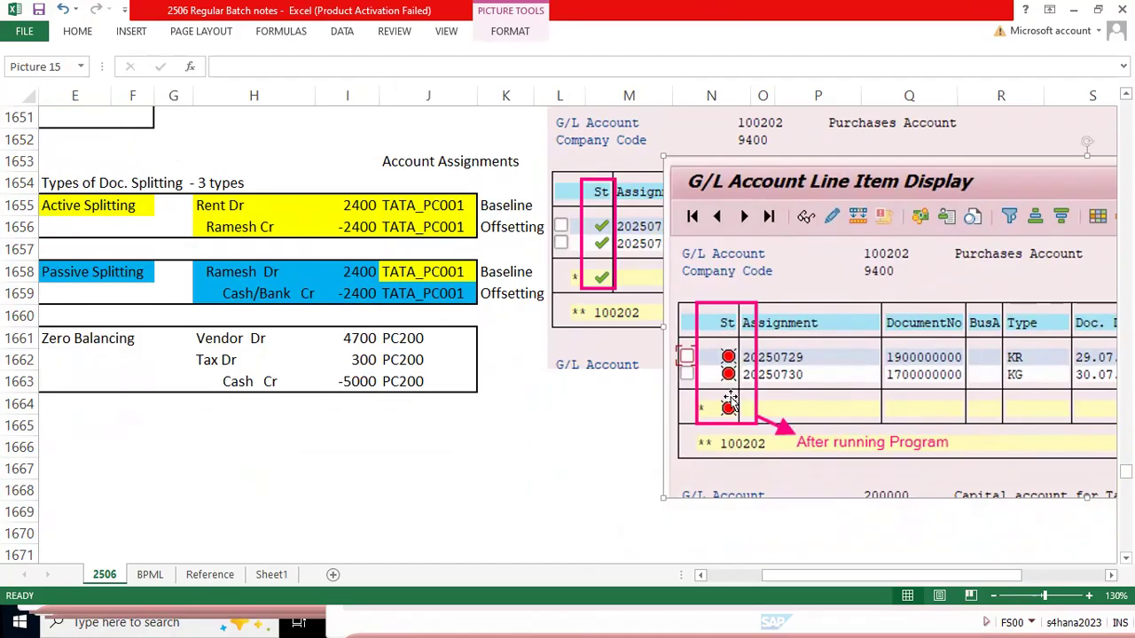
pyautogui.scroll(2, 729, 401)
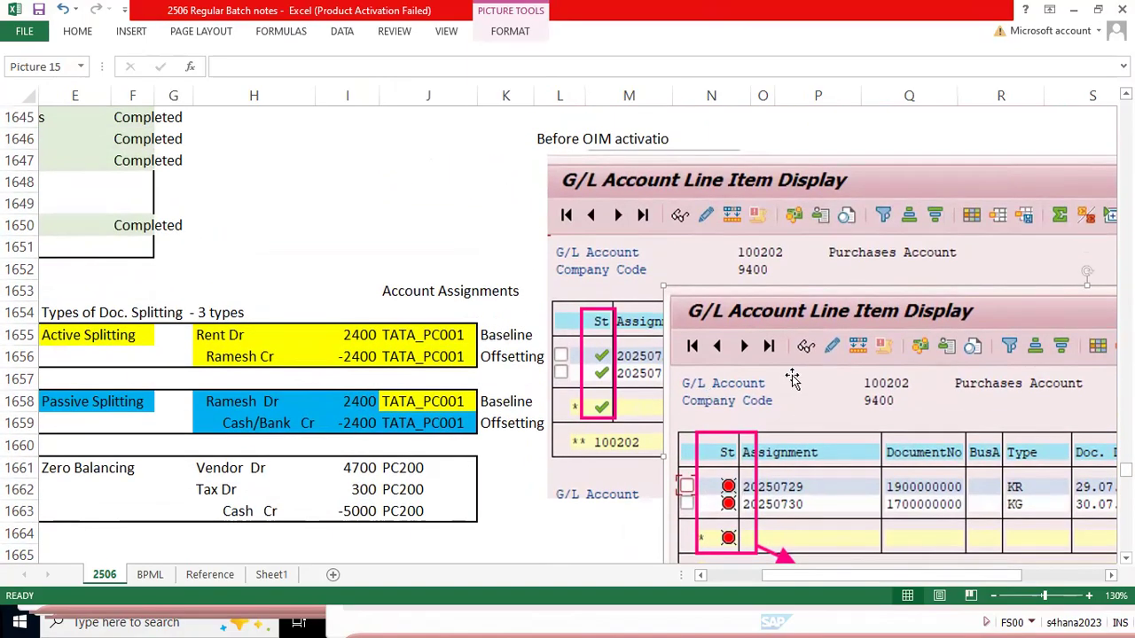
# Step: Go back to column A of the notes and shift the "After running Program" picture slightly further left
pyautogui.click(537, 528)
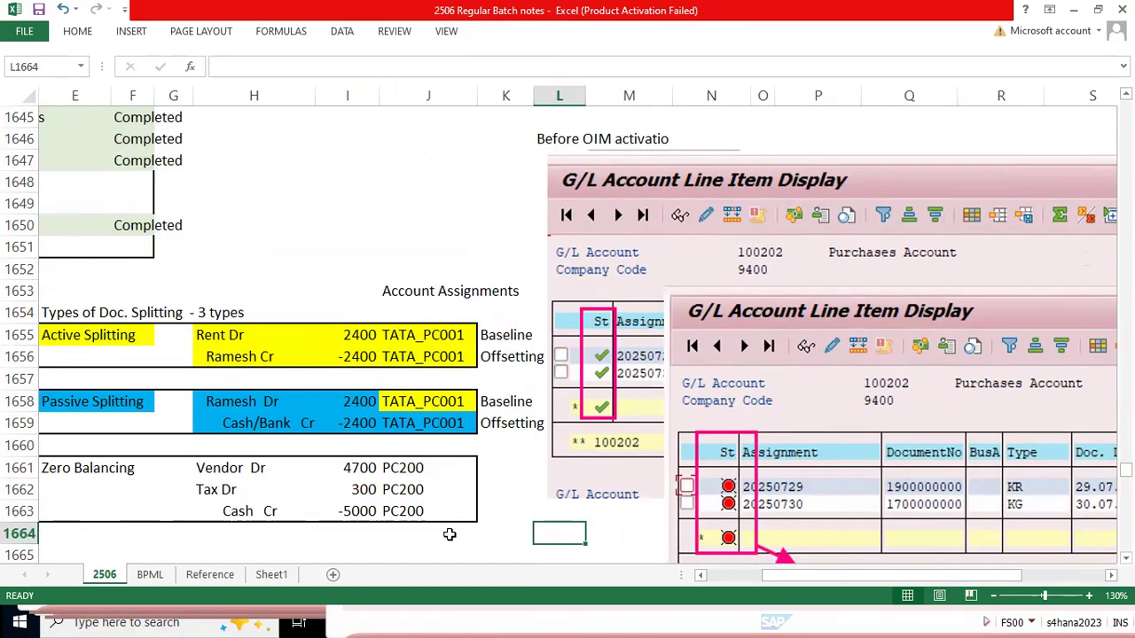
pyautogui.press('Left')
pyautogui.press('Left')
pyautogui.press('Left')
pyautogui.press('Left')
pyautogui.press('Left')
pyautogui.press('Left')
pyautogui.press('Left')
pyautogui.press('Left')
pyautogui.press('Left')
pyautogui.press('Left')
pyautogui.press('Left')
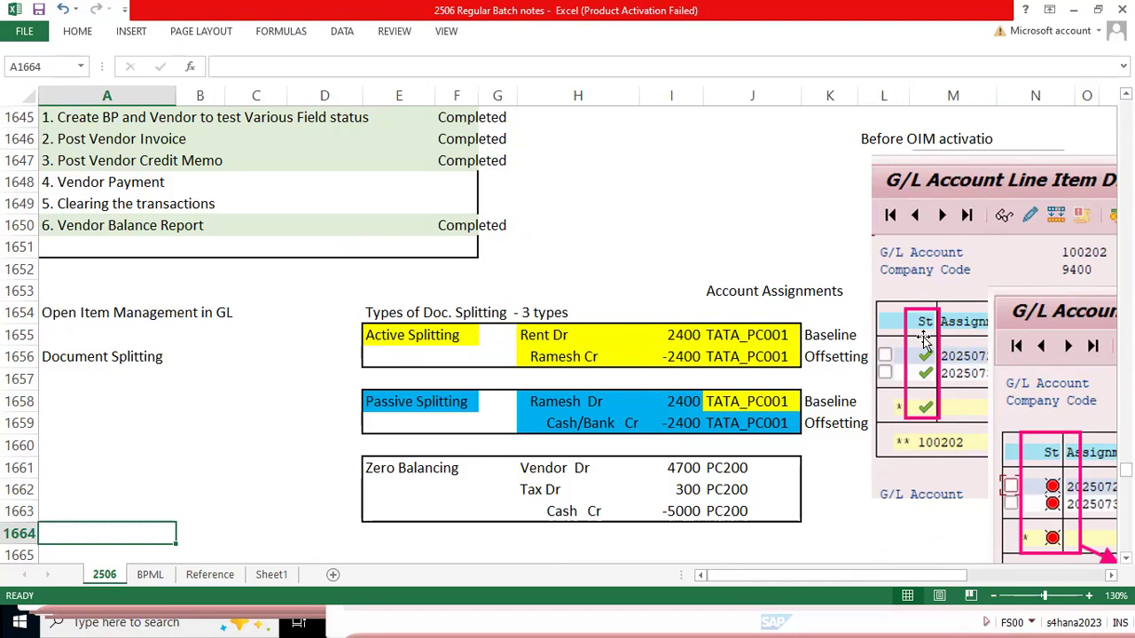
pyautogui.moveTo(1057, 354); pyautogui.dragTo(1011, 345)
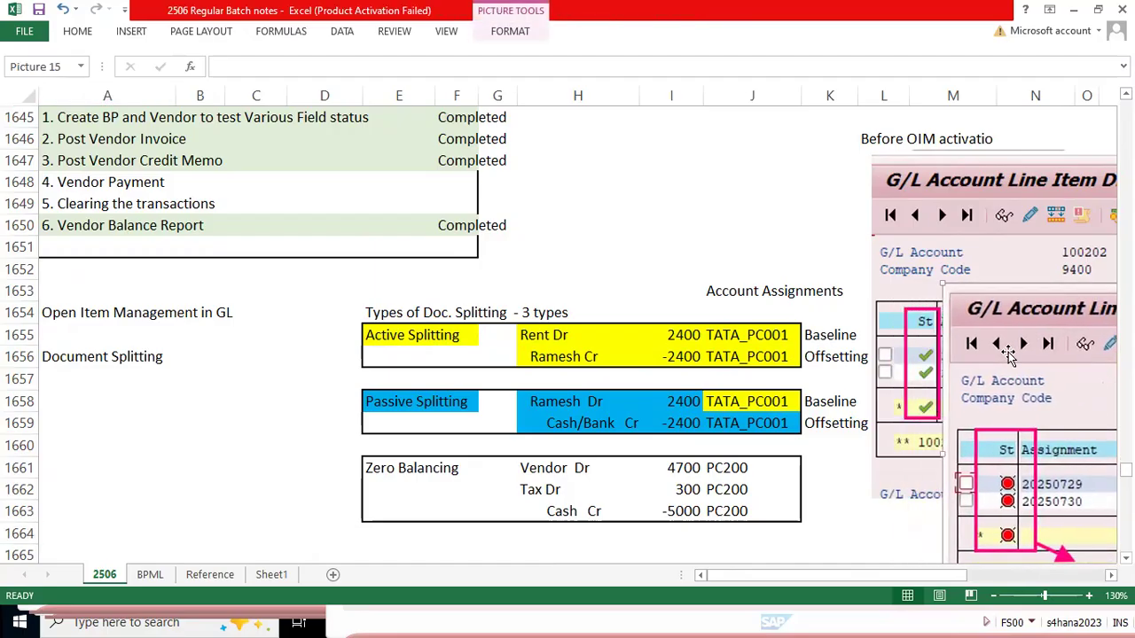
pyautogui.click(471, 416)
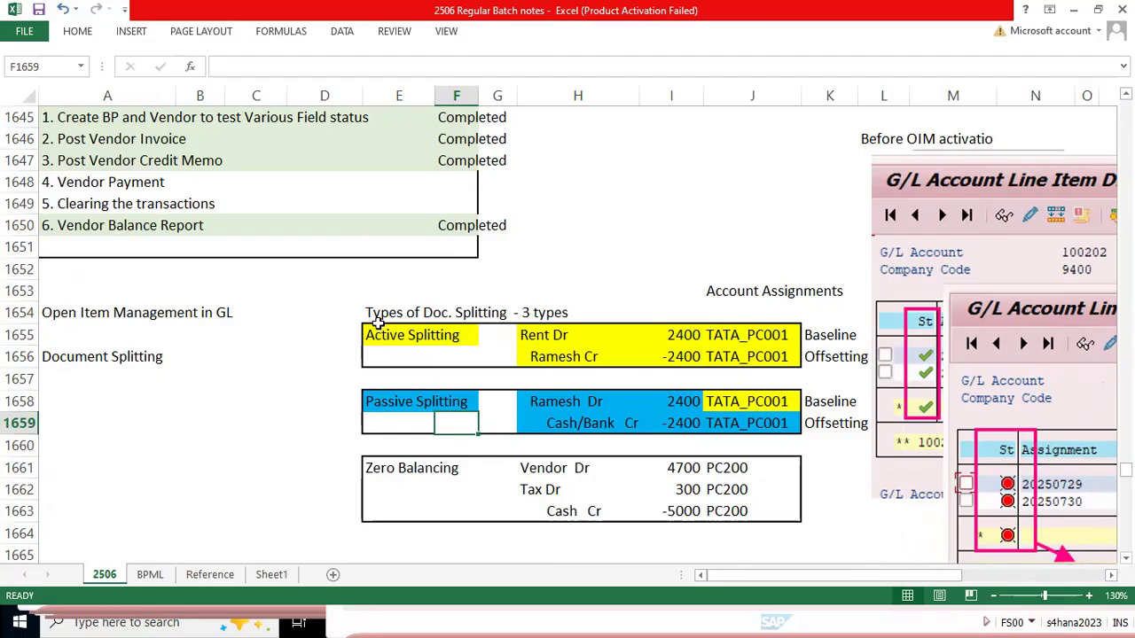
# Step: Review the active splitting, passive splitting and zero balancing examples under Types of Doc. Splitting in the notes
pyautogui.moveTo(379, 333); pyautogui.dragTo(768, 431)
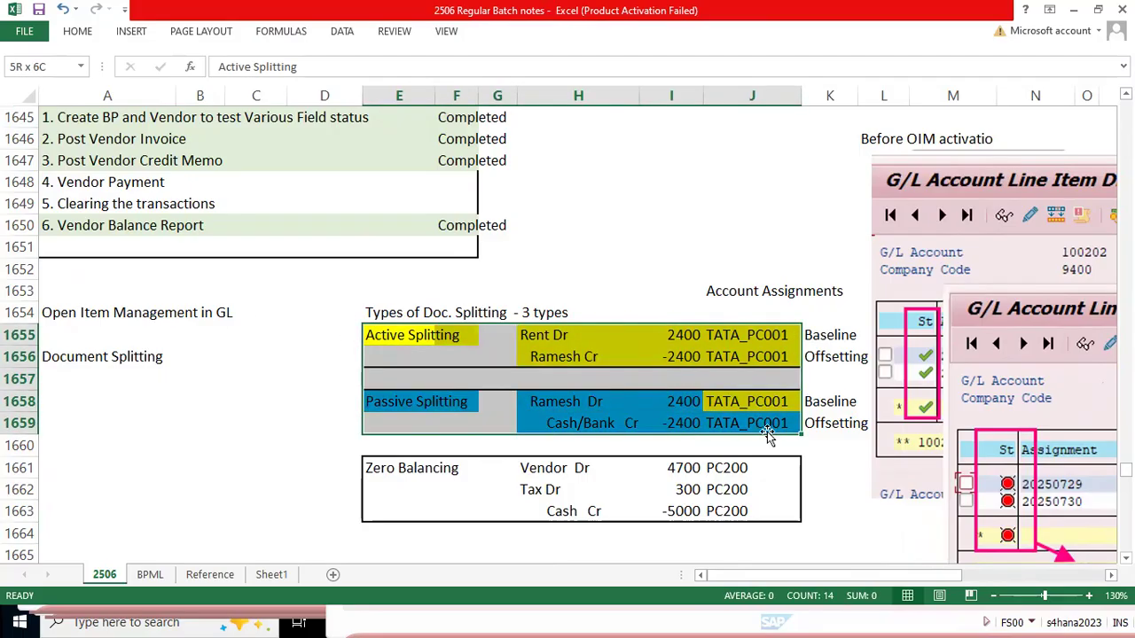
pyautogui.moveTo(372, 468); pyautogui.dragTo(744, 507)
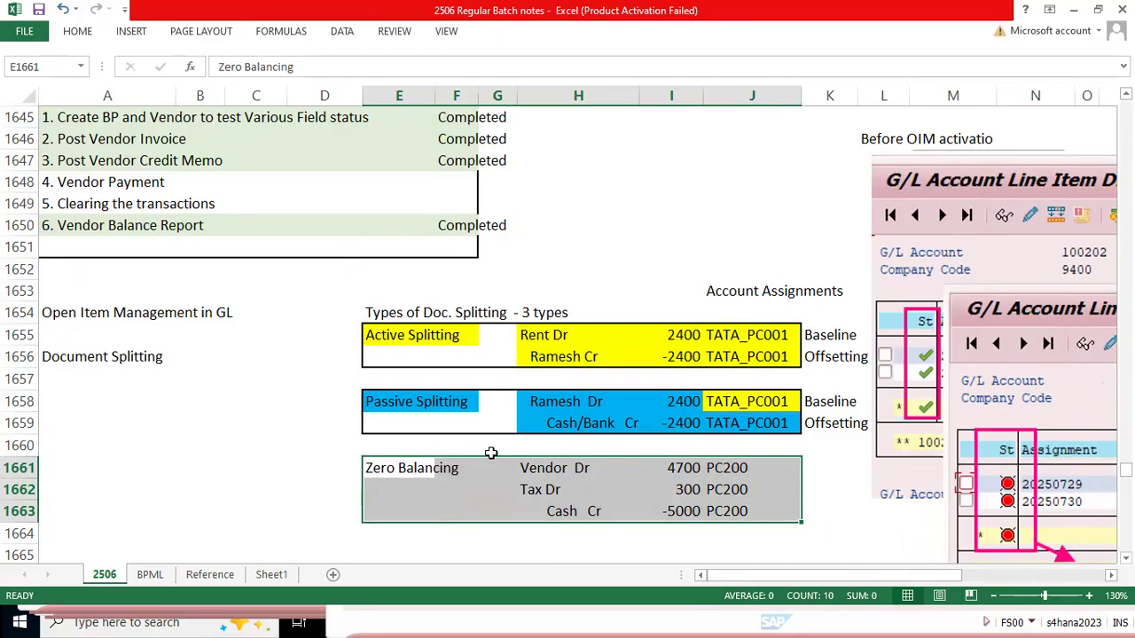
pyautogui.moveTo(393, 328); pyautogui.dragTo(791, 423)
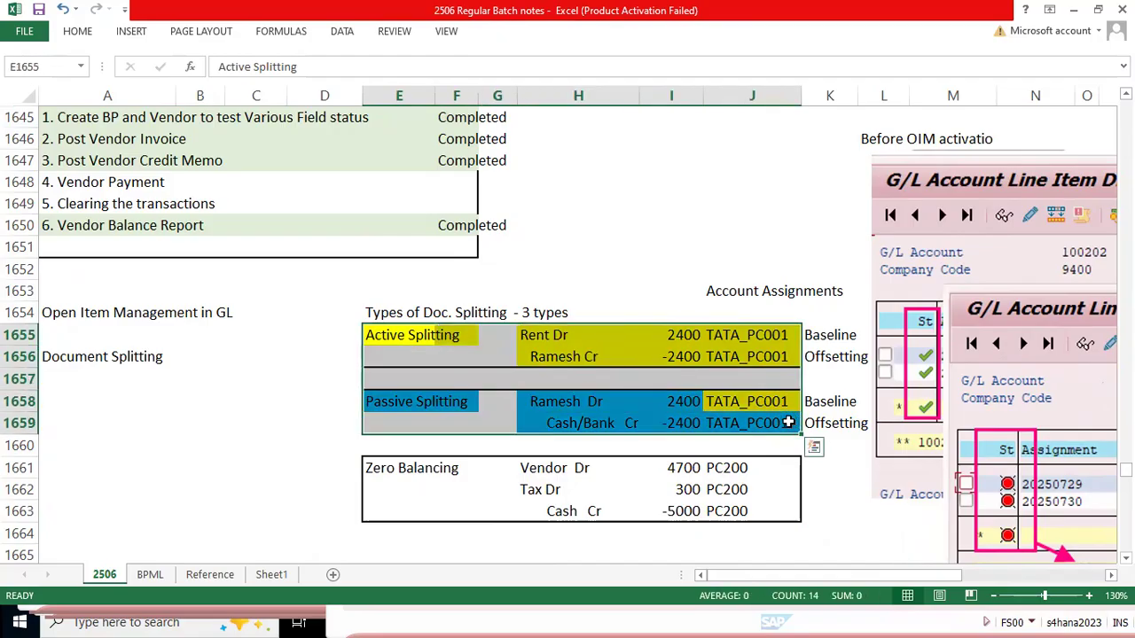
pyautogui.moveTo(377, 469); pyautogui.dragTo(771, 514)
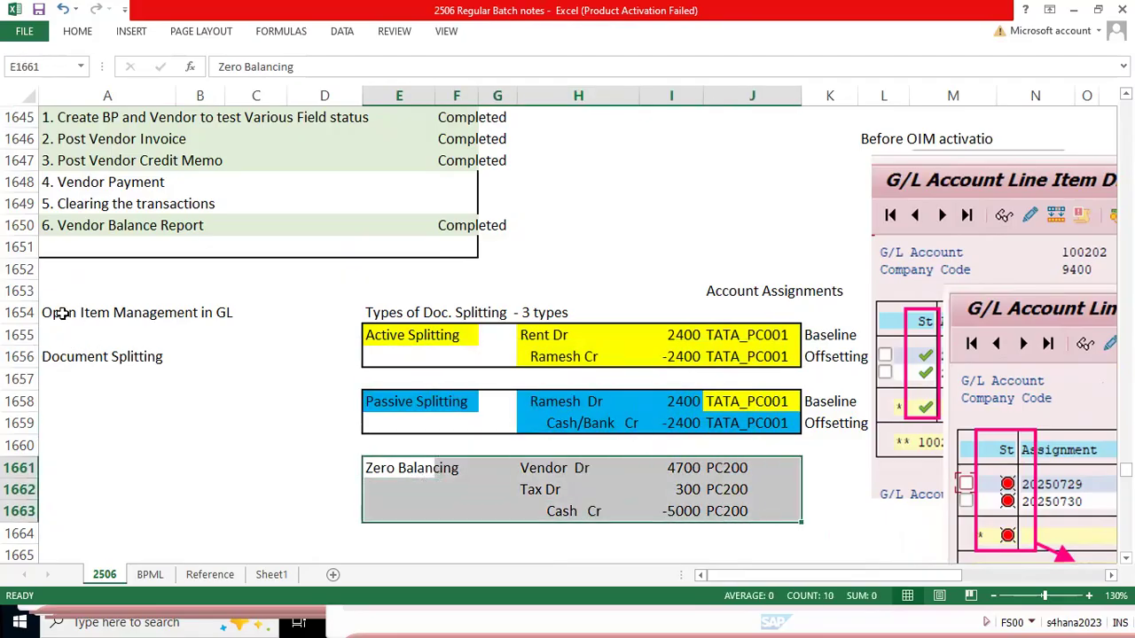
pyautogui.moveTo(382, 312); pyautogui.dragTo(798, 511)
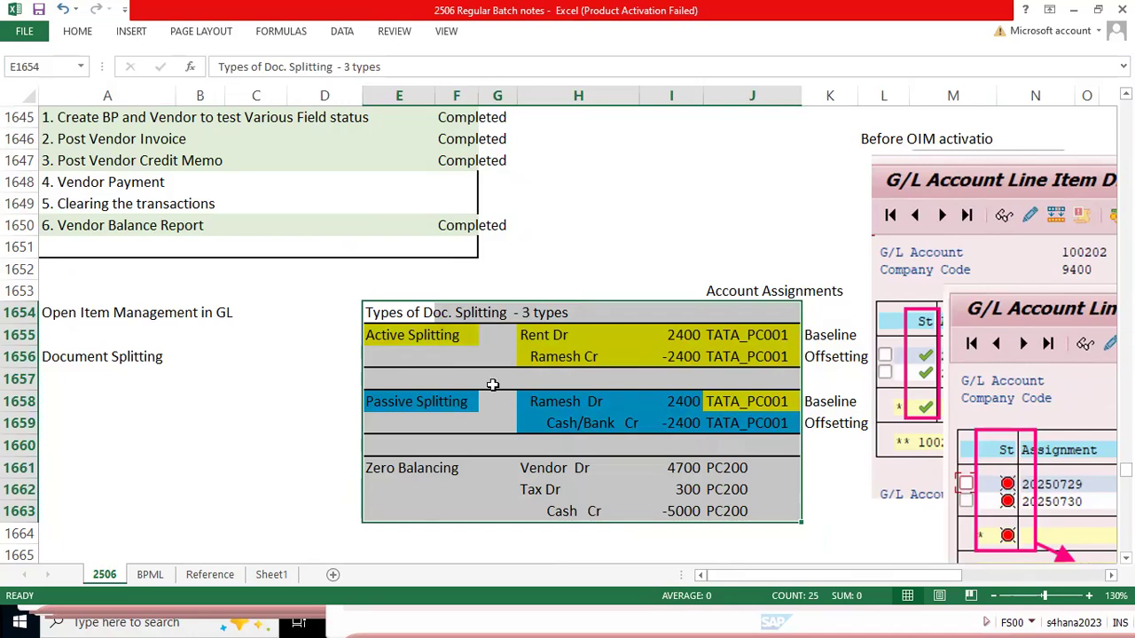
# Step: Compare the account assignments of the active and passive splitting entries, including the passive baseline line's link to the active offsetting line
pyautogui.click(379, 325)
pyautogui.click(744, 401)
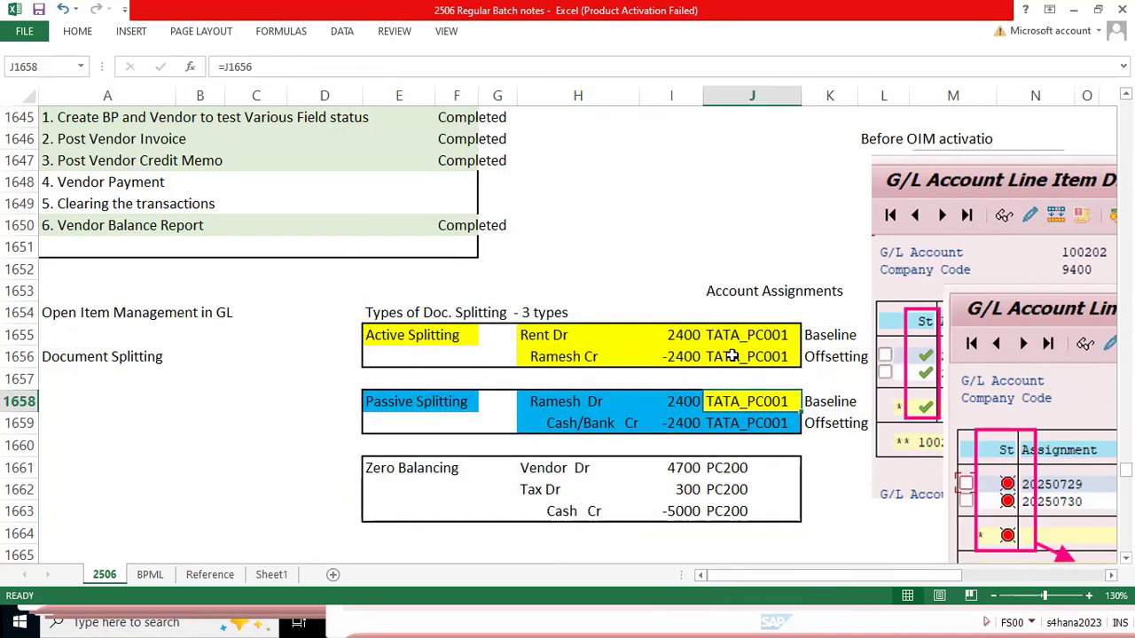
pyautogui.moveTo(376, 339); pyautogui.dragTo(760, 423)
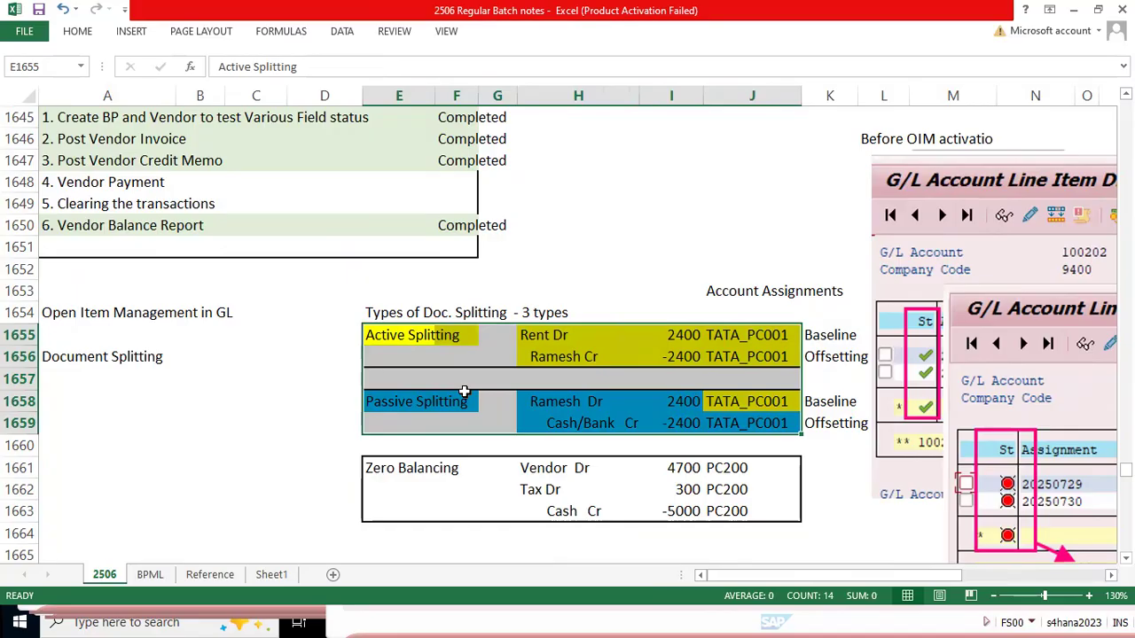
pyautogui.click(337, 404)
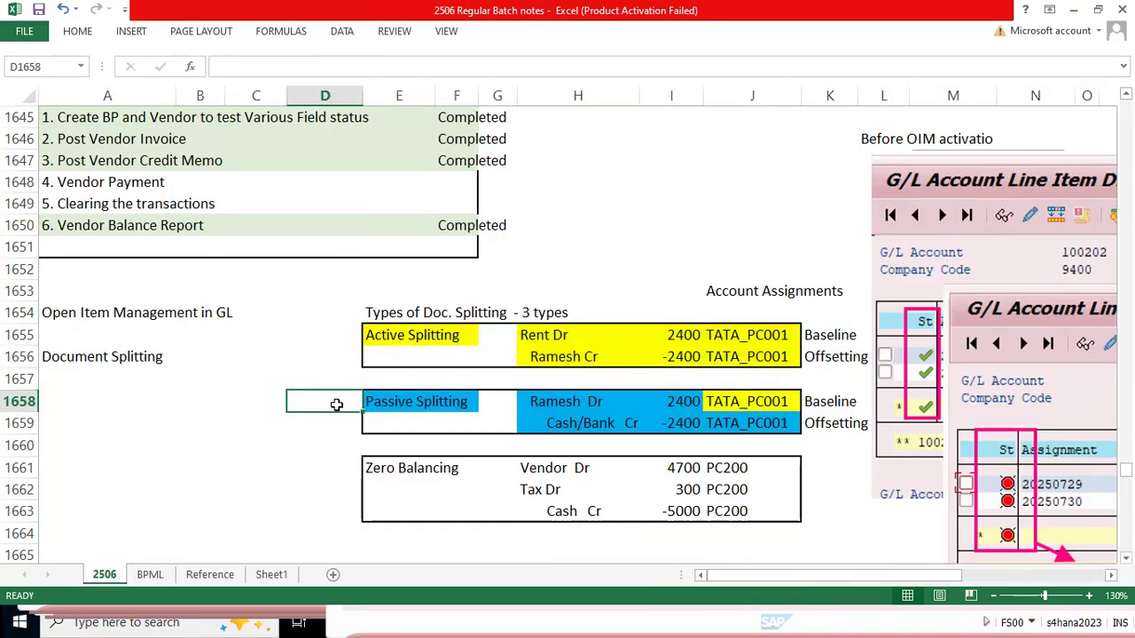
pyautogui.press('Left')
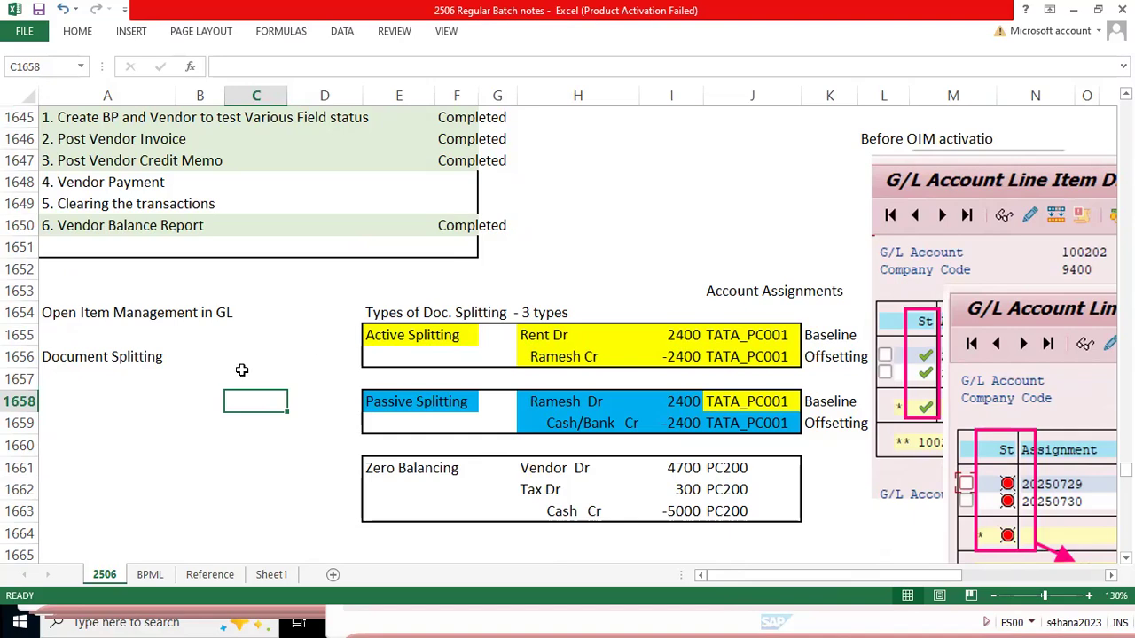
pyautogui.scroll(2, 246, 370)
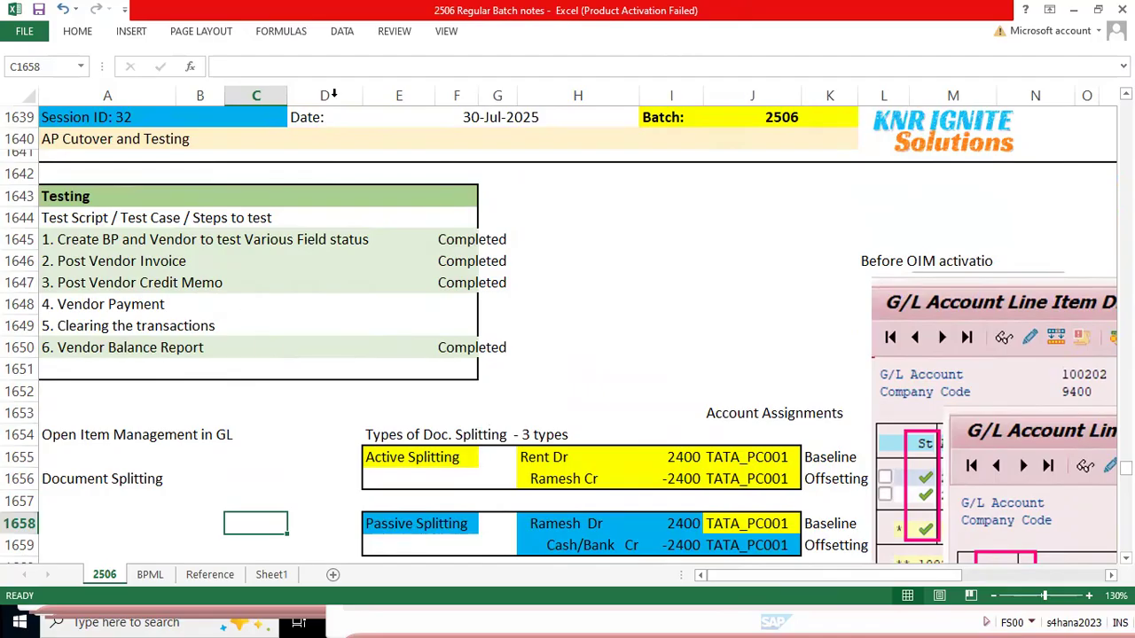
pyautogui.hotkey('alt', 'Tab')
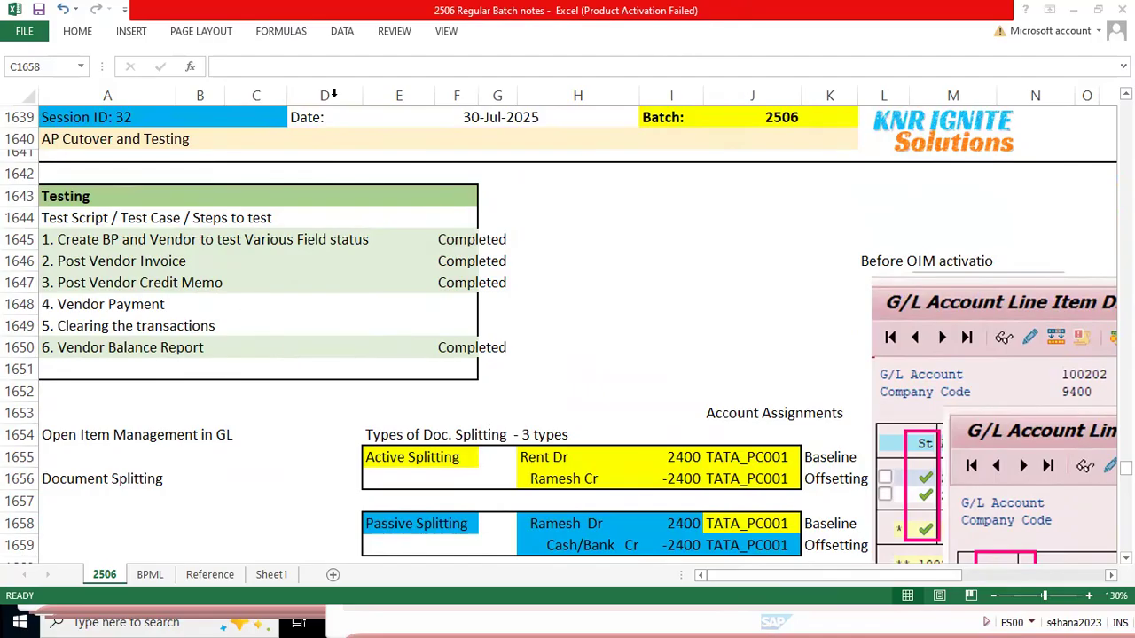